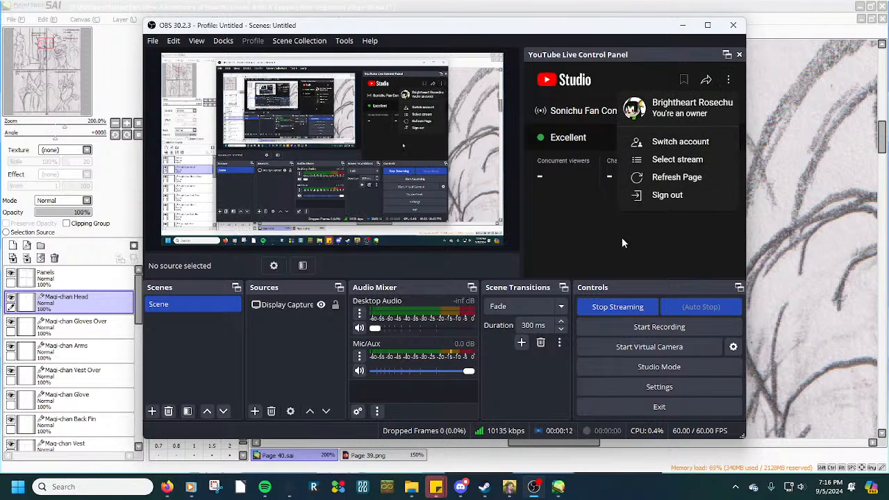
Dismiss the account menu in the YouTube Live Control Panel and switch to PaintTool SAI.
click(591, 231)
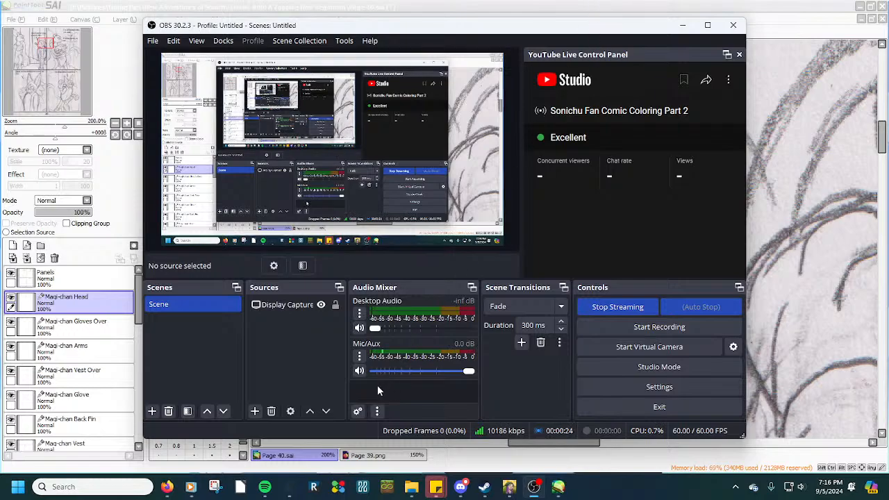
click(613, 9)
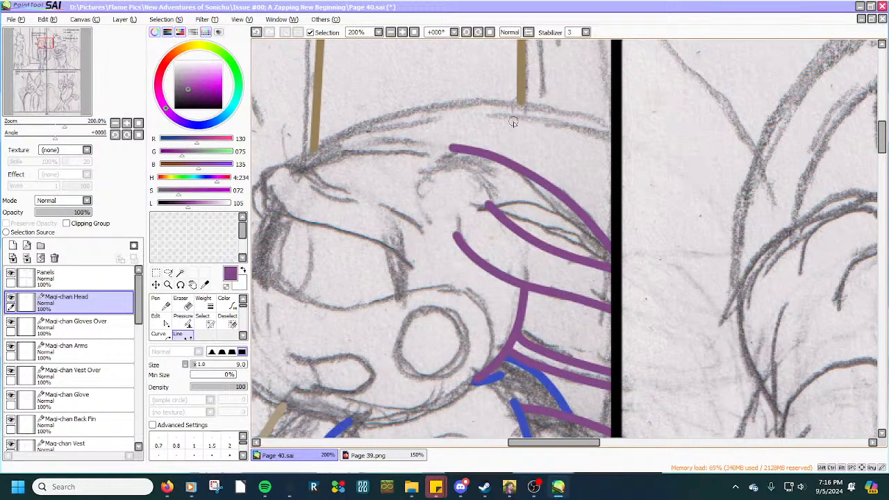
Draw a straight purple line on the Magi-chan Head layer from the head's front tip to the black panel border.
scroll(399, 194, down, 1)
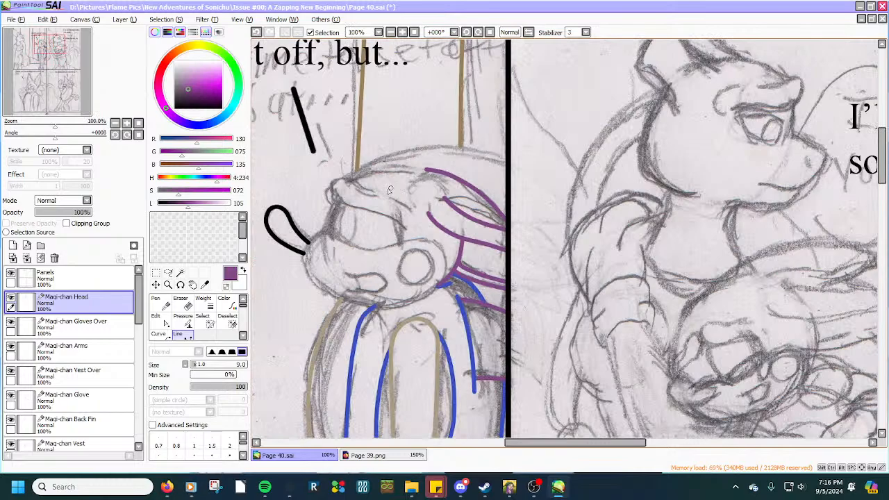
scroll(390, 189, up, 2)
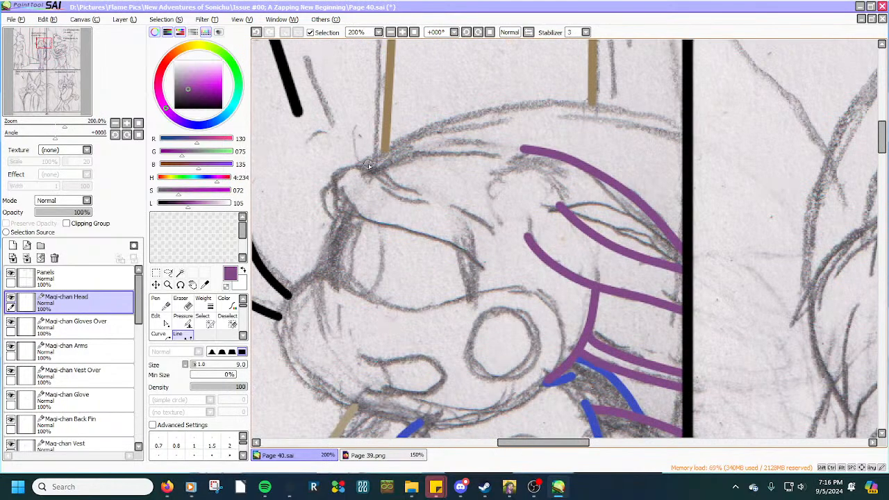
click(368, 167)
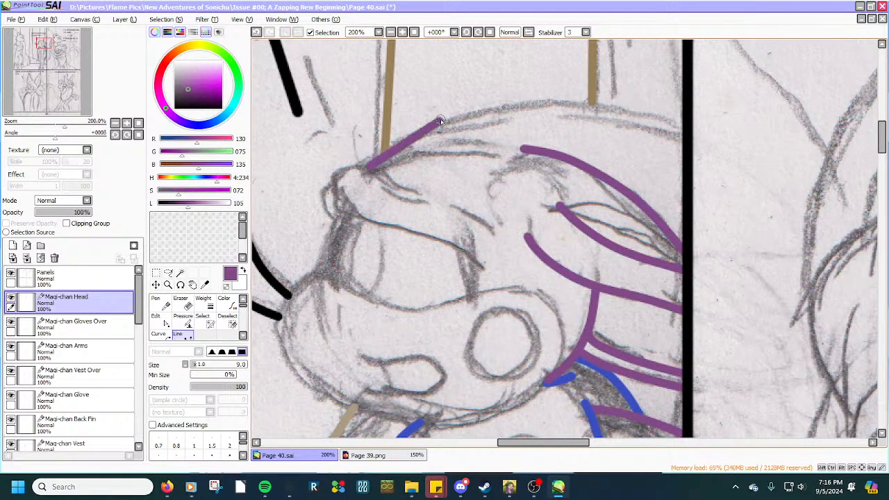
double_click(685, 137)
scroll(543, 84, up, 1)
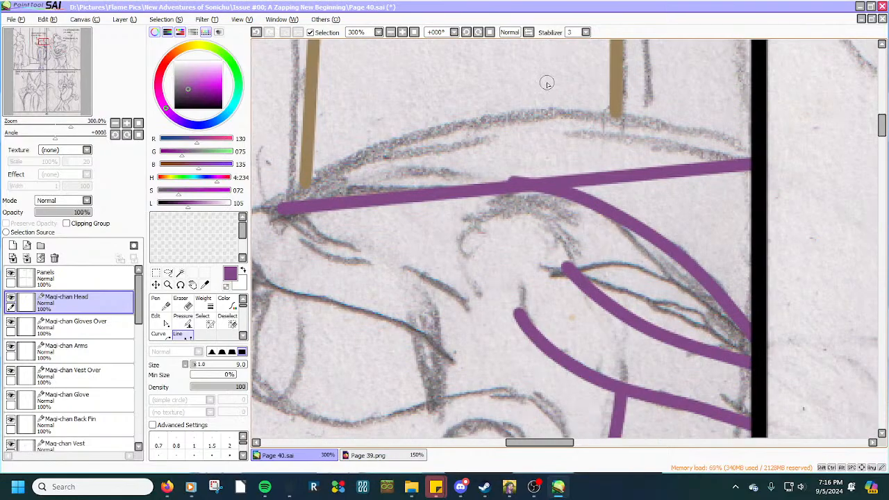
Bend the straight purple line into an arc that follows the sketched top of Magi-chan's head.
drag(442, 192, 601, 116)
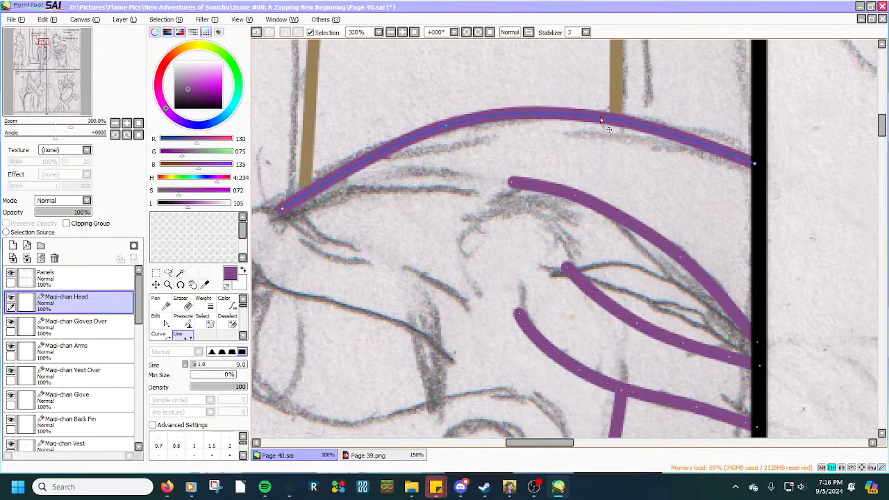
drag(663, 130, 690, 135)
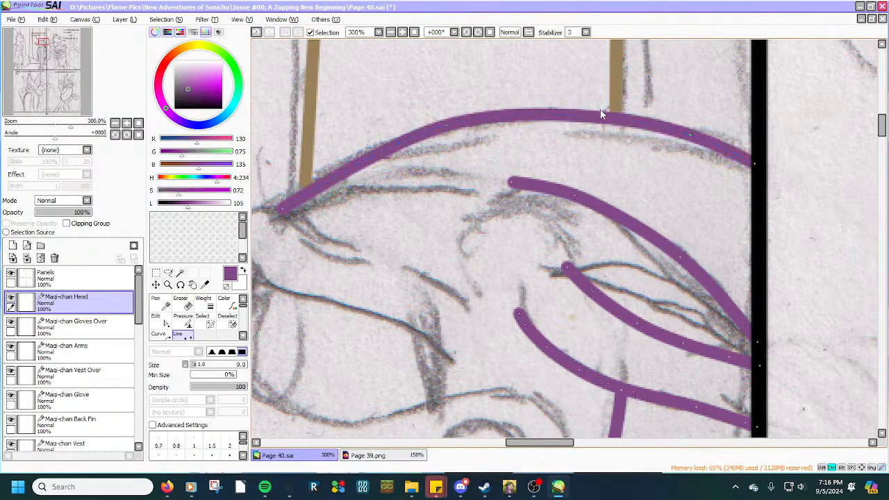
drag(369, 163, 312, 179)
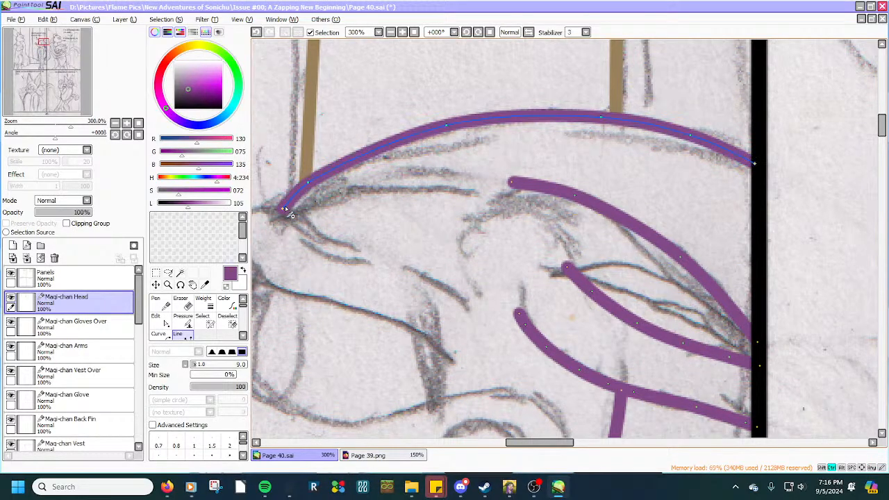
drag(283, 209, 272, 208)
drag(342, 166, 351, 161)
drag(539, 123, 522, 119)
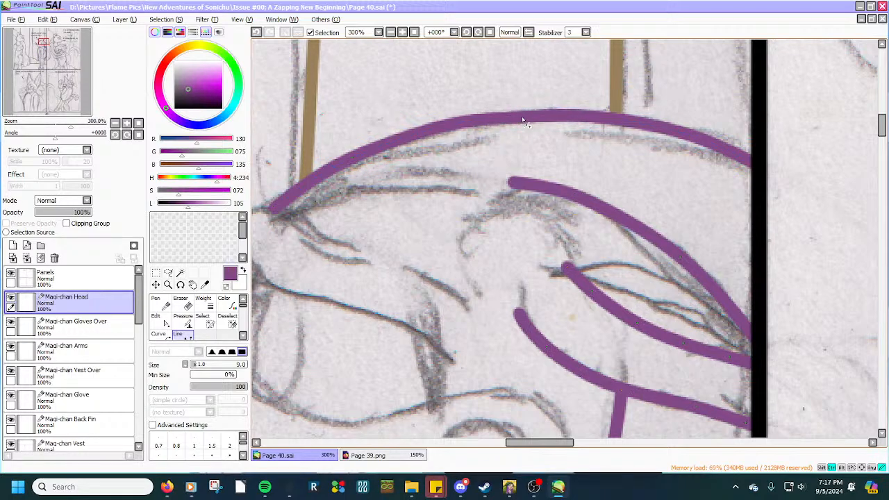
Switch to OBS to check the live stream's status and return to PaintTool SAI.
click(532, 493)
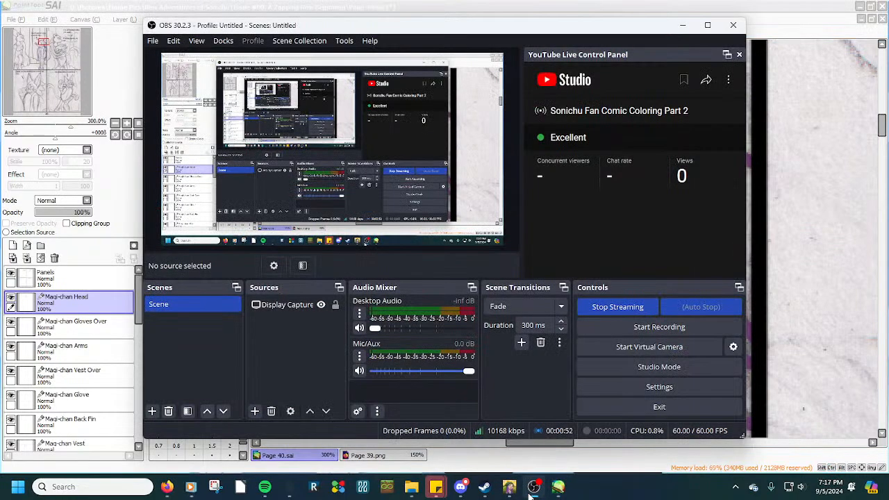
click(532, 493)
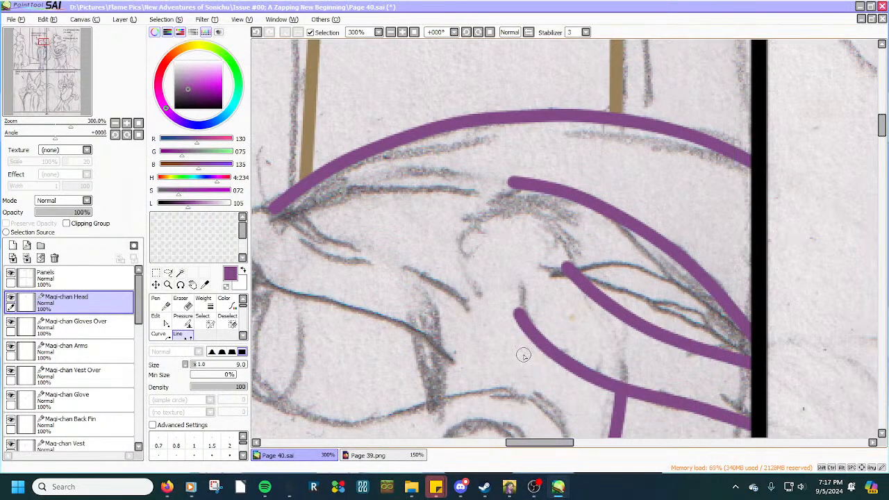
Smooth the purple arc along the top of the head by adding and nudging control points along its length.
scroll(517, 319, down, 1)
scroll(511, 277, up, 2)
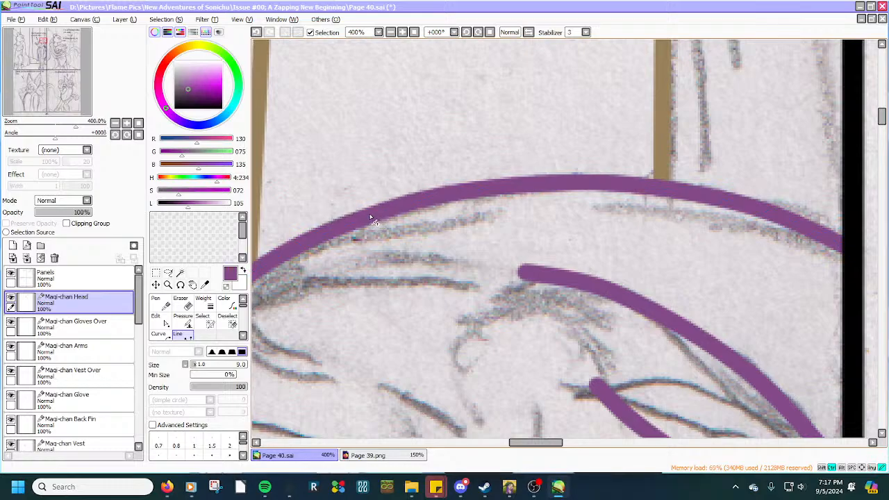
scroll(366, 219, down, 3)
scroll(364, 219, up, 3)
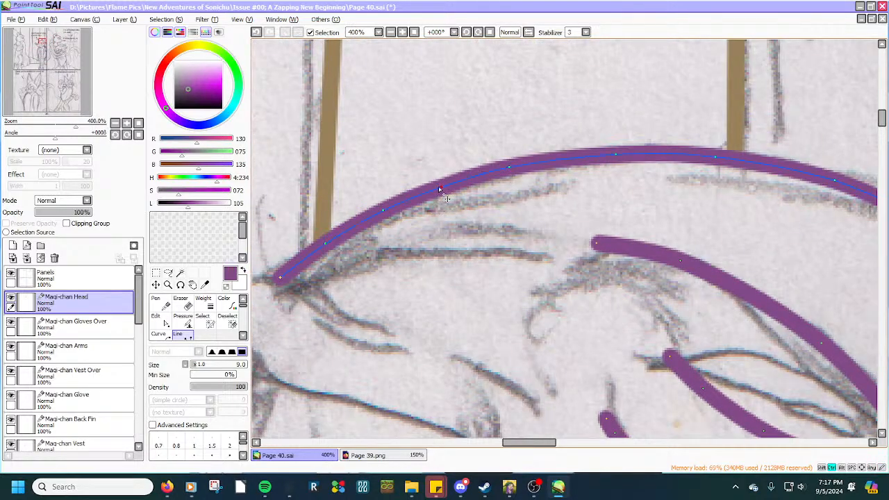
drag(439, 187, 439, 186)
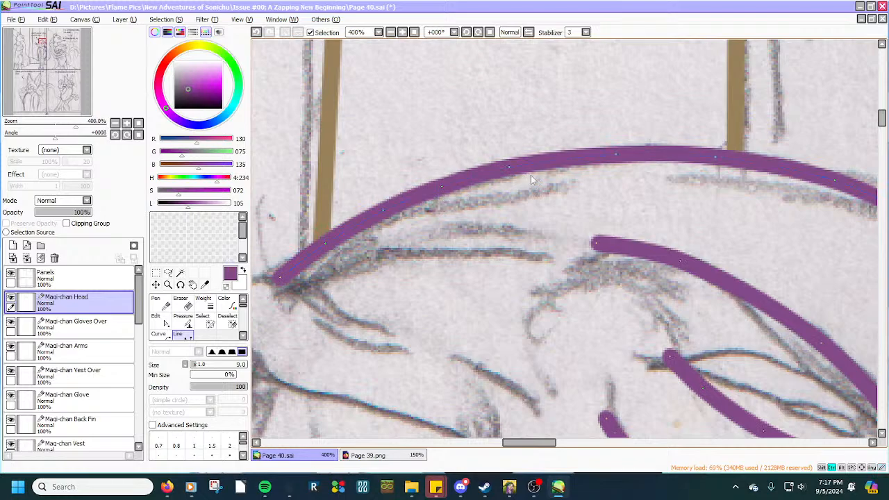
drag(548, 166, 553, 164)
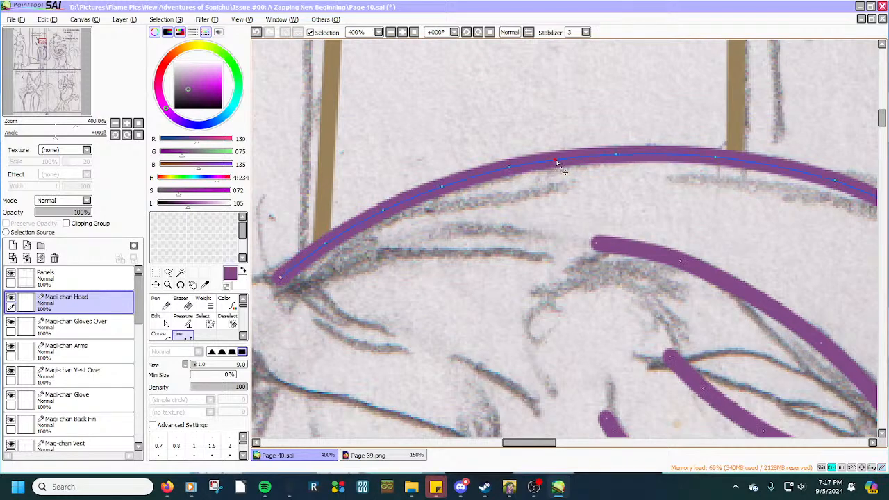
scroll(764, 163, down, 2)
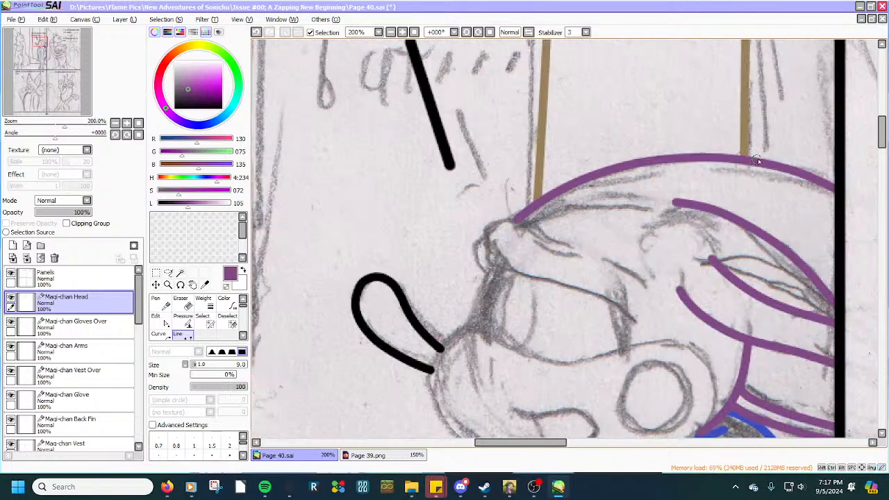
scroll(779, 151, up, 3)
drag(754, 182, 755, 183)
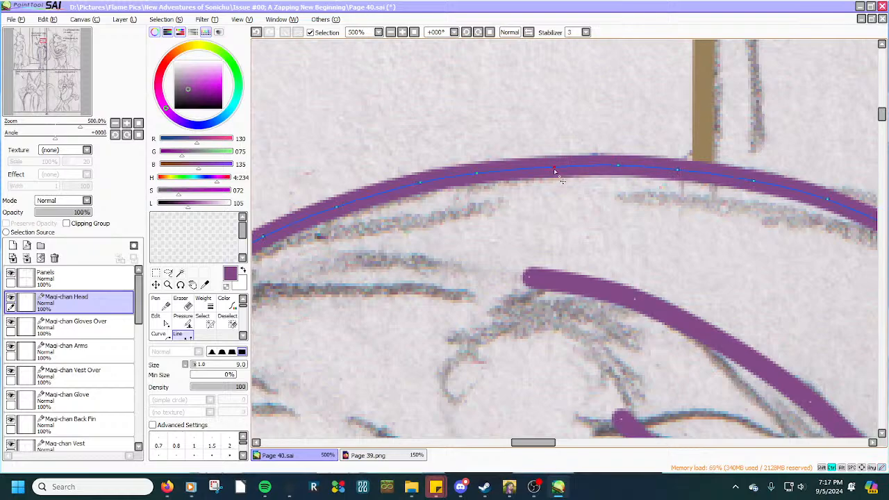
scroll(549, 168, down, 2)
scroll(772, 184, up, 1)
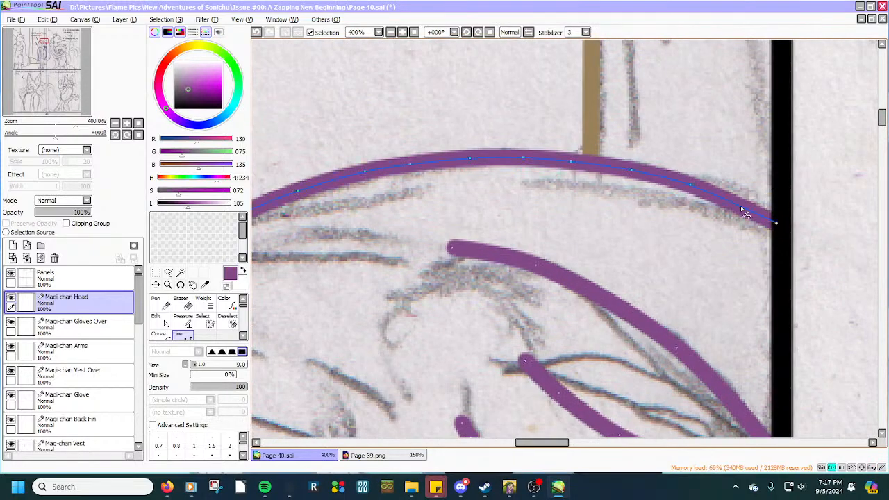
scroll(743, 209, down, 2)
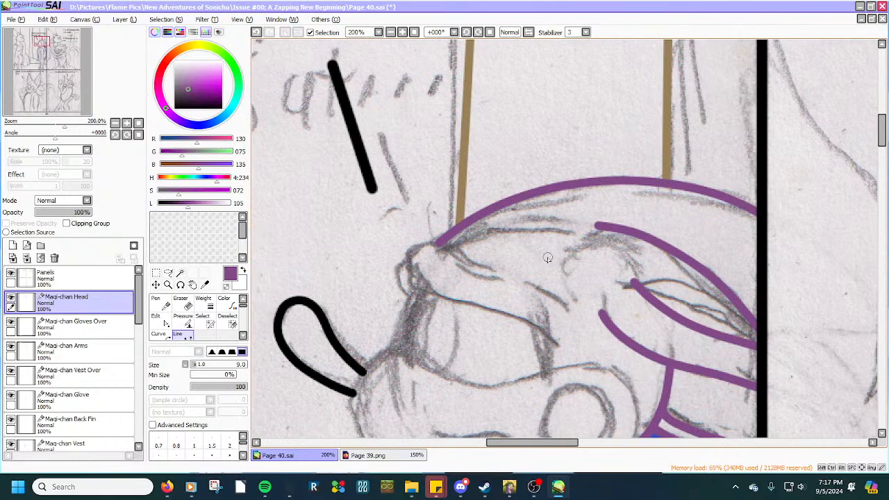
Select the BG Tree layer and inspect where the brown tree lines meet the purple head outline and the rest of the panel.
scroll(547, 258, down, 3)
scroll(56, 361, down, 5)
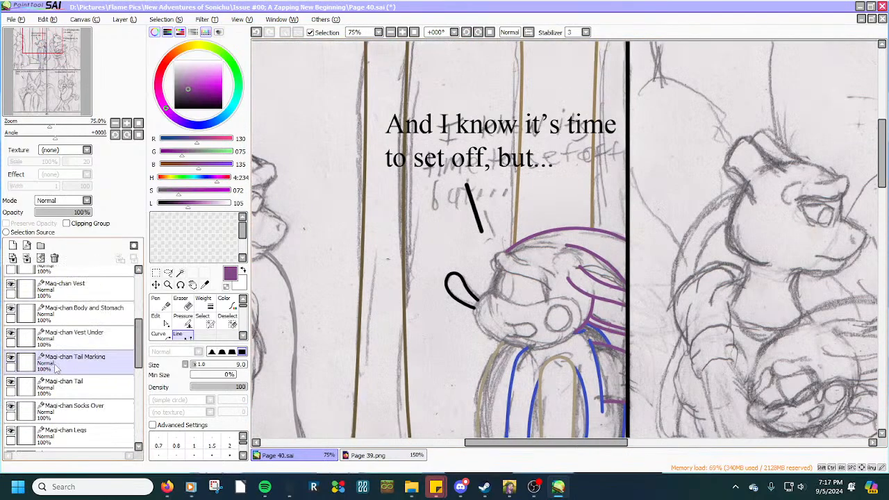
scroll(56, 366, down, 6)
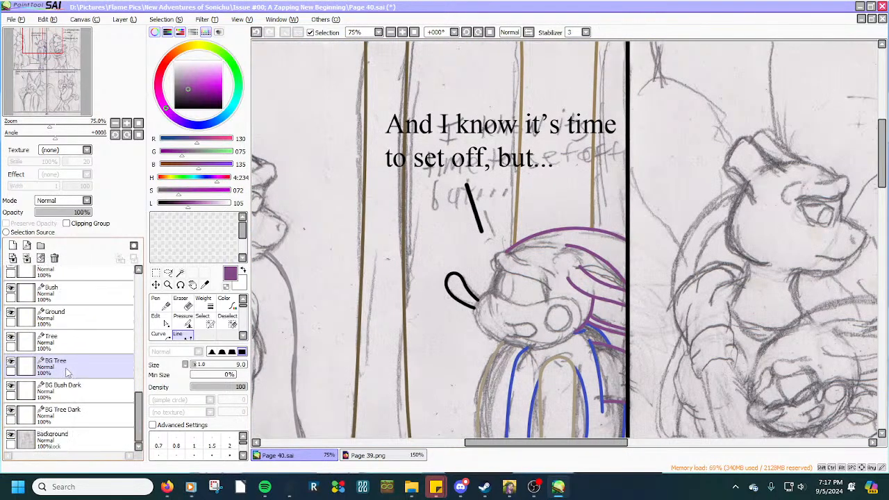
click(77, 361)
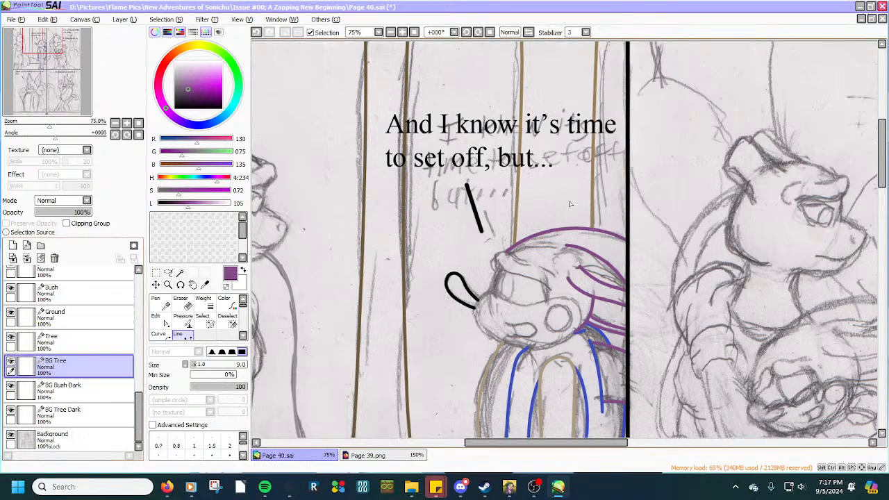
scroll(570, 203, up, 5)
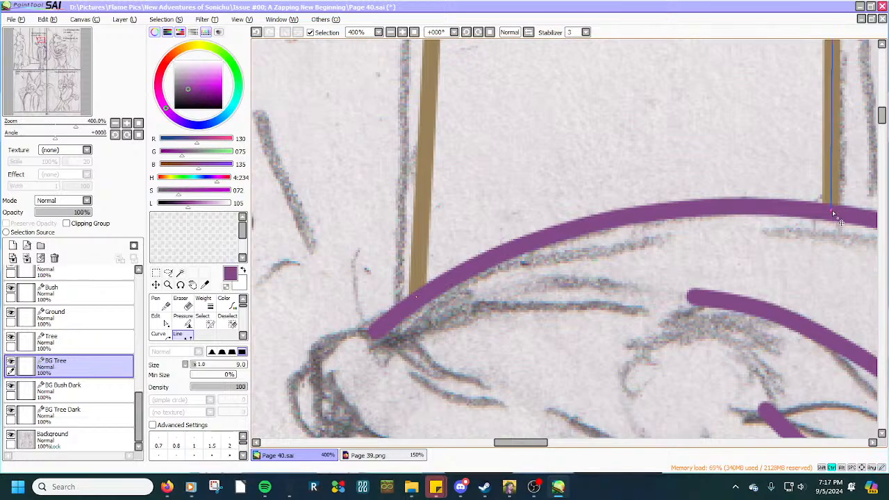
scroll(783, 226, down, 4)
scroll(783, 226, down, 4)
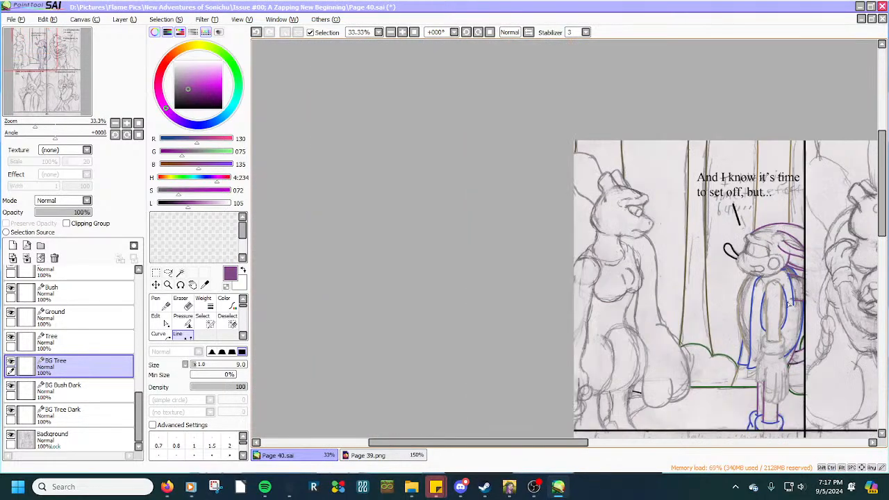
scroll(789, 303, up, 3)
scroll(802, 241, up, 3)
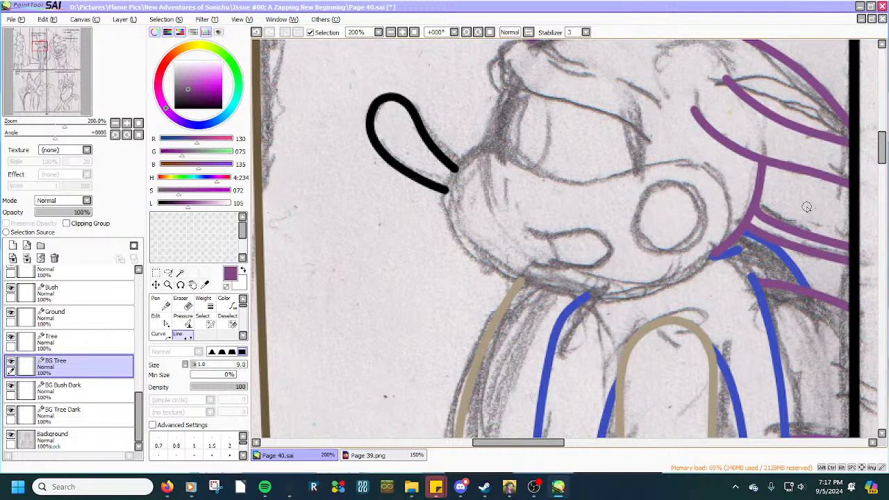
Create a new linework layer directly above the Magi-chan Head layer and name it Black.
scroll(68, 297, up, 3)
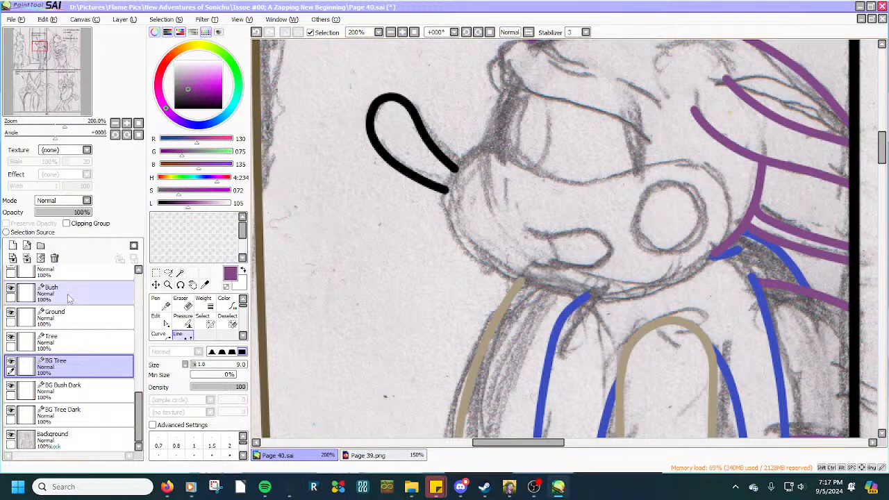
scroll(68, 297, up, 10)
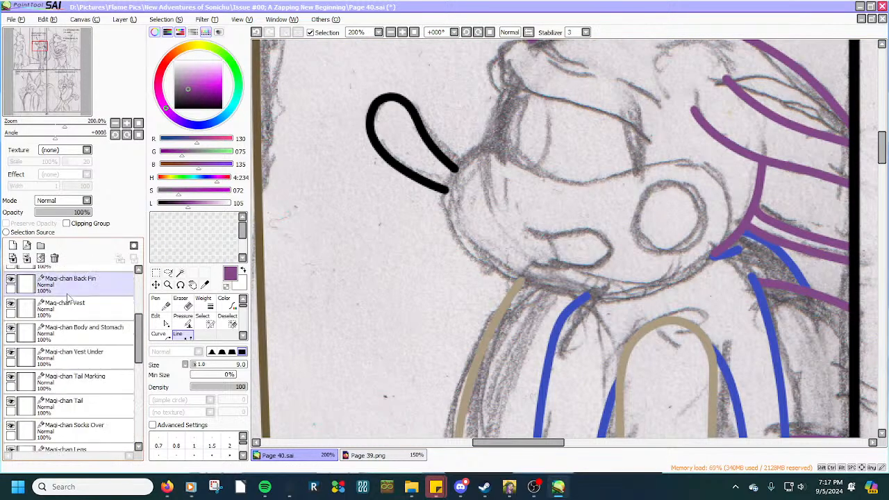
scroll(68, 297, up, 3)
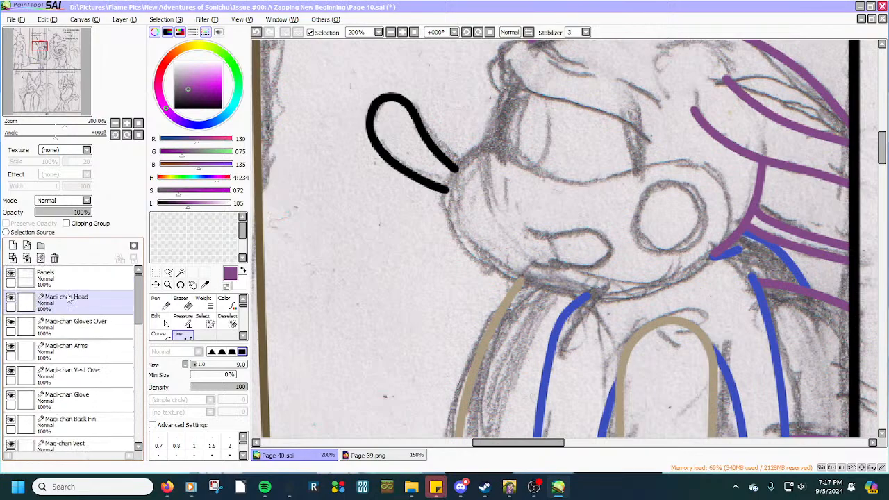
click(69, 302)
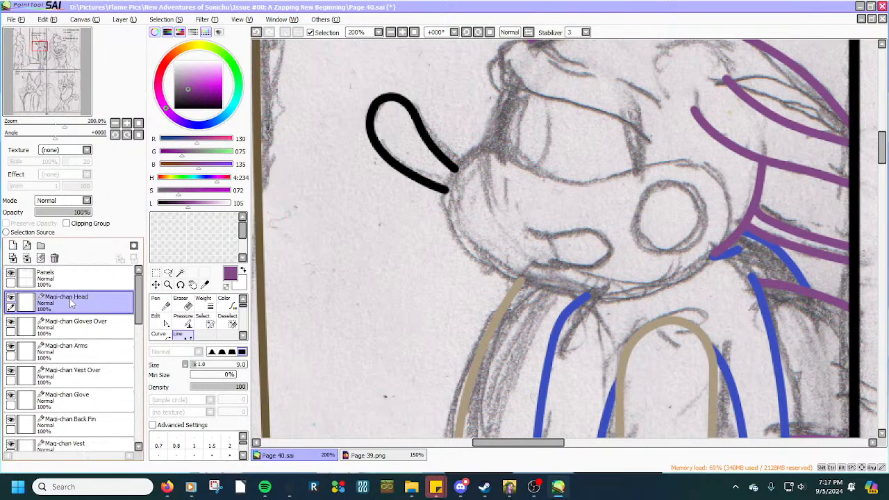
click(27, 245)
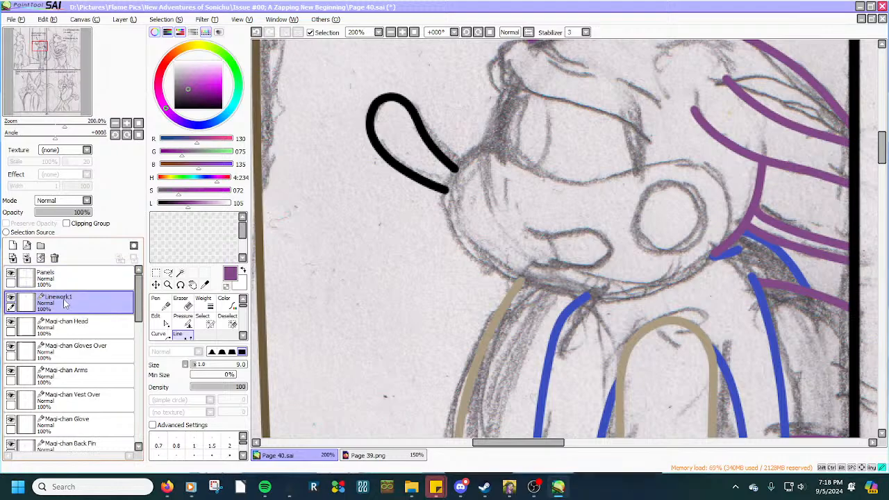
double_click(66, 303)
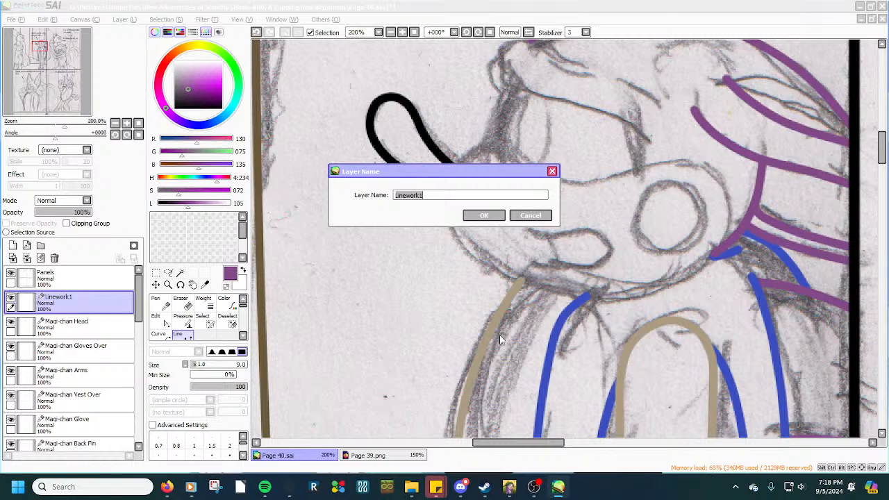
text(Black)
click(490, 214)
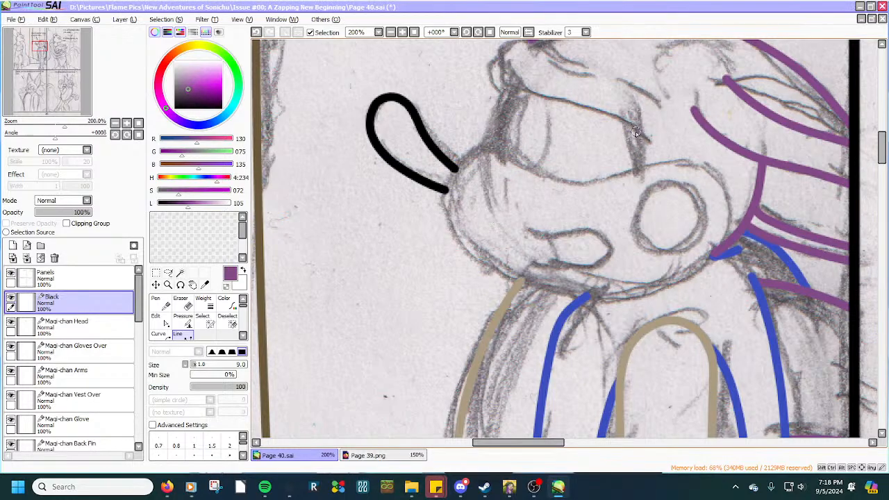
Undo the purple stroke at the back of the eye and set the drawing color to pure black.
drag(639, 134, 639, 157)
key(ctrl+z)
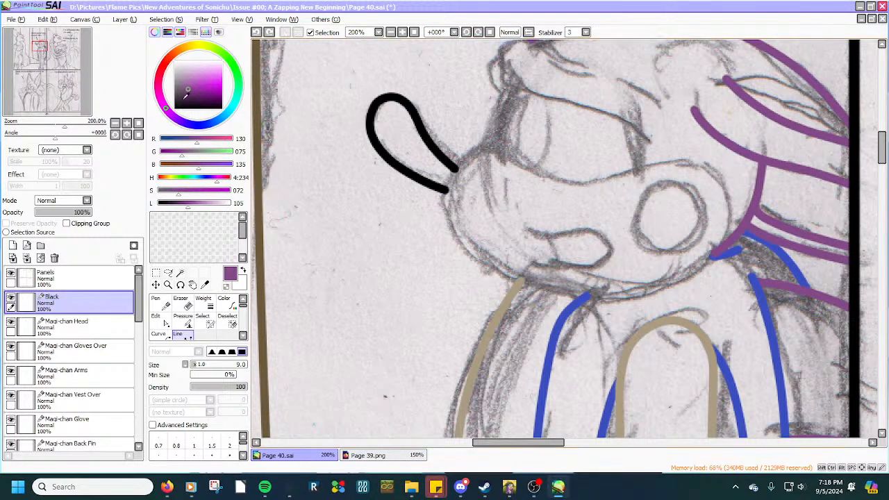
drag(186, 95, 186, 110)
scroll(641, 136, up, 1)
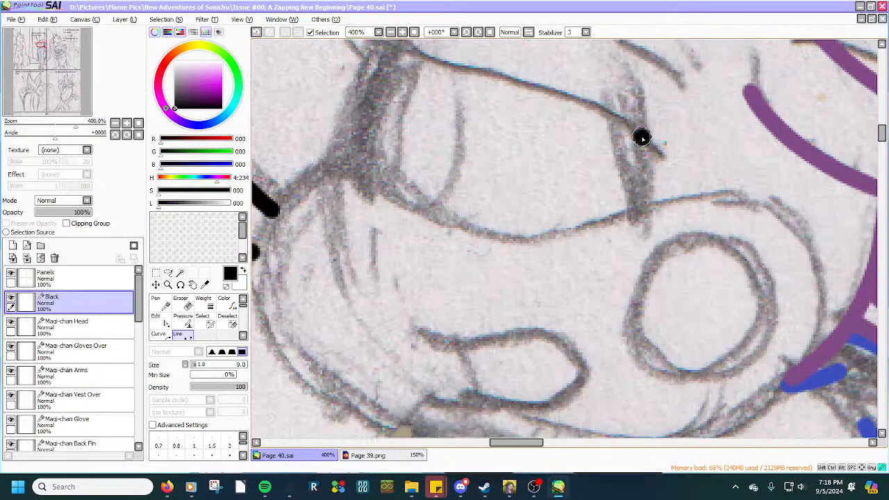
Draw a short black line down the back edge of the eye and bend it slightly outward to follow the sketch.
drag(641, 137, 640, 208)
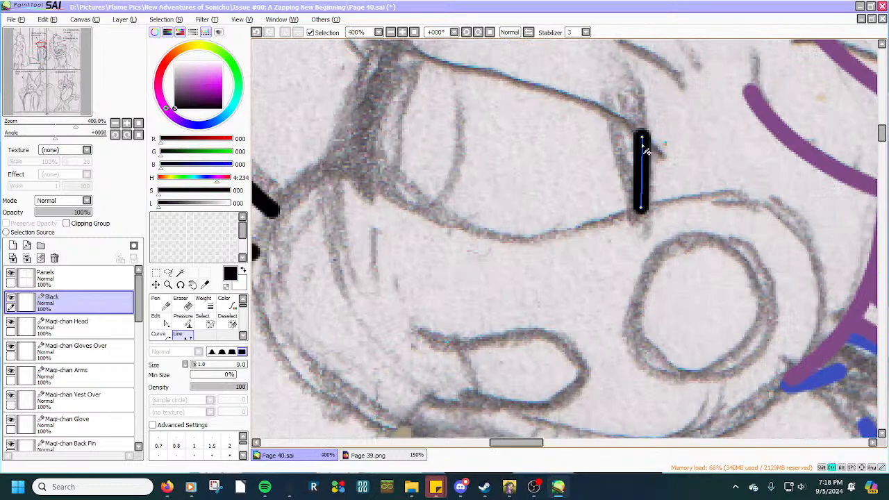
drag(642, 141, 646, 185)
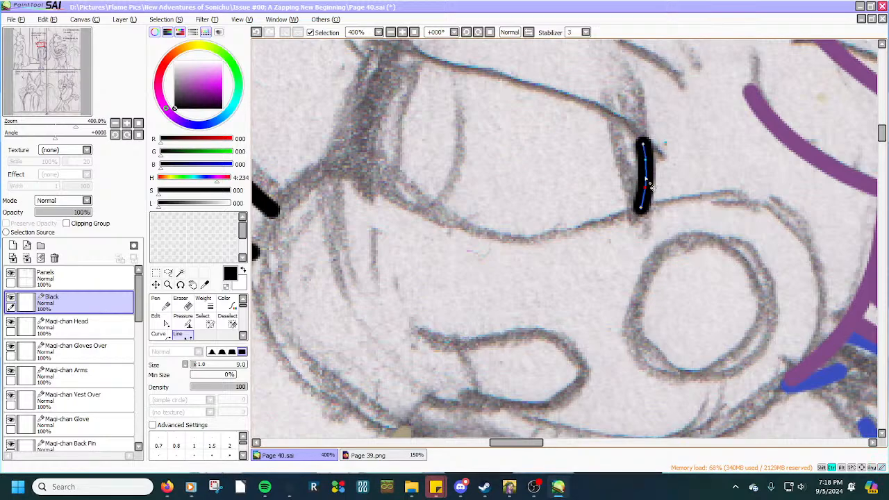
scroll(649, 186, down, 1)
scroll(615, 142, down, 1)
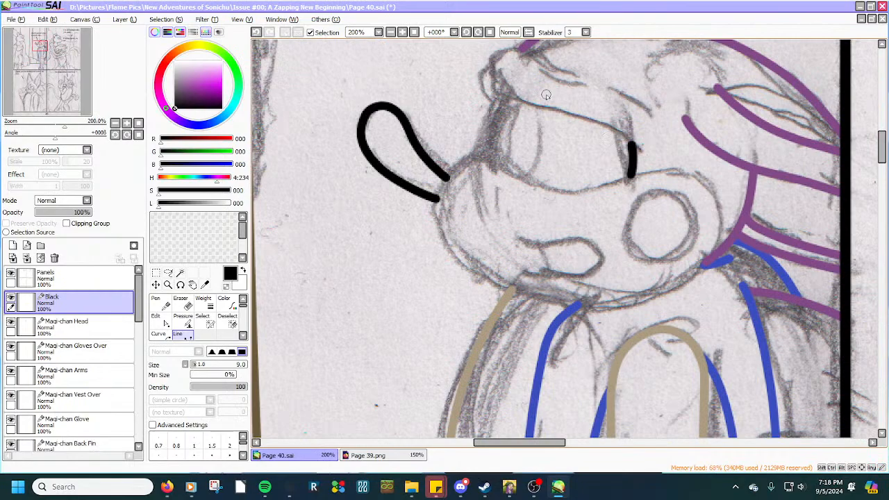
scroll(546, 95, up, 1)
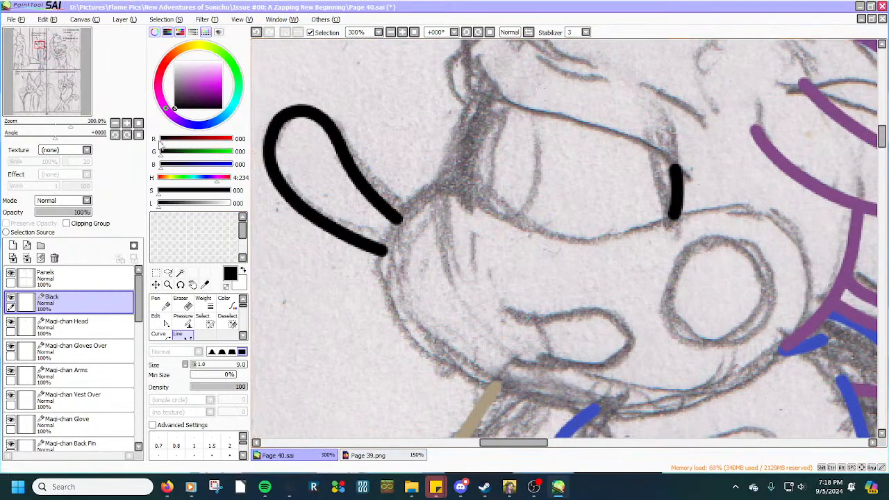
Rename the Black layer as Magi-chan Black.
double_click(52, 302)
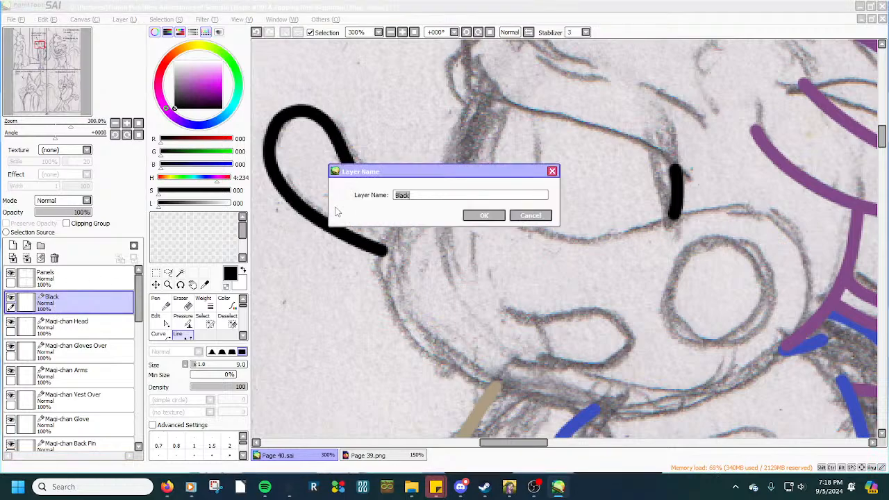
click(396, 195)
text(Magi-chan)
click(486, 216)
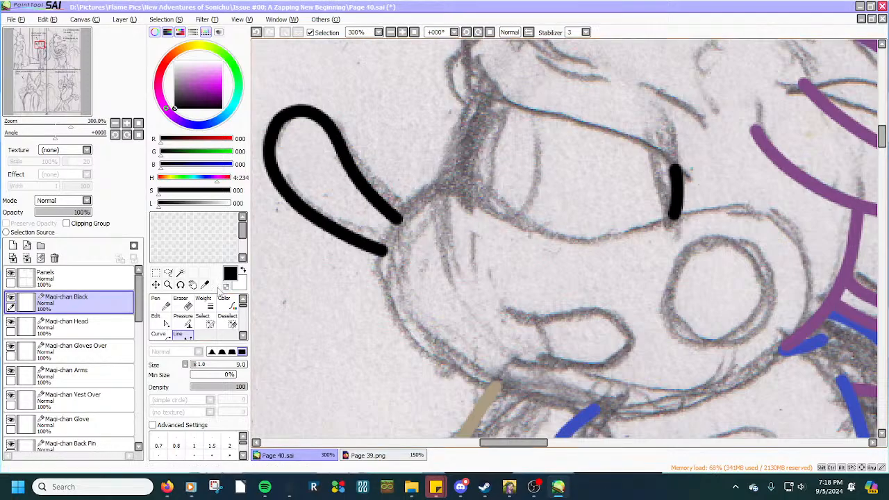
Sample the gray of the glove cuff outline as the drawing color.
scroll(435, 266, down, 5)
scroll(458, 393, up, 6)
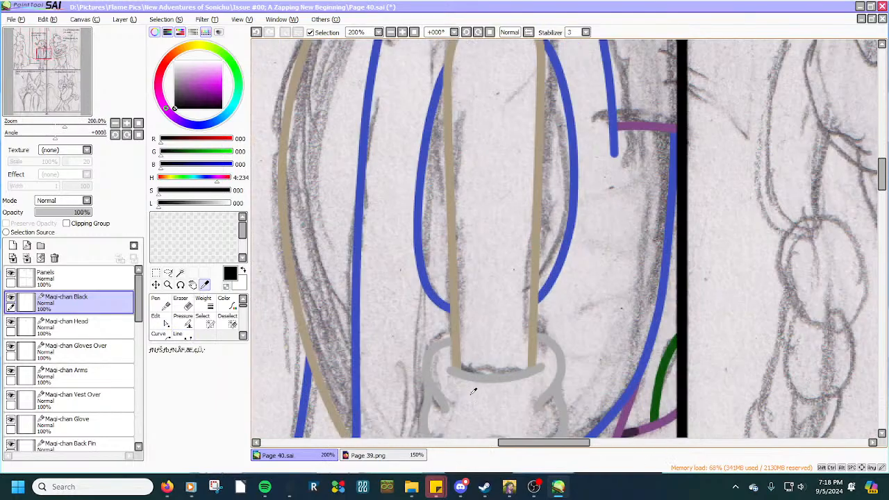
alt+click(484, 372)
scroll(484, 371, down, 3)
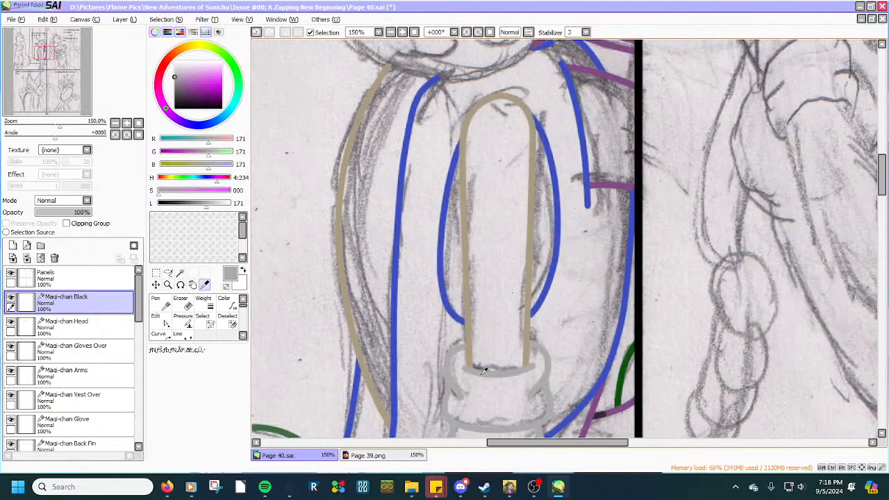
Draw a straight gray line up the front edge of the eye, from the muzzle to the brow.
scroll(440, 109, up, 2)
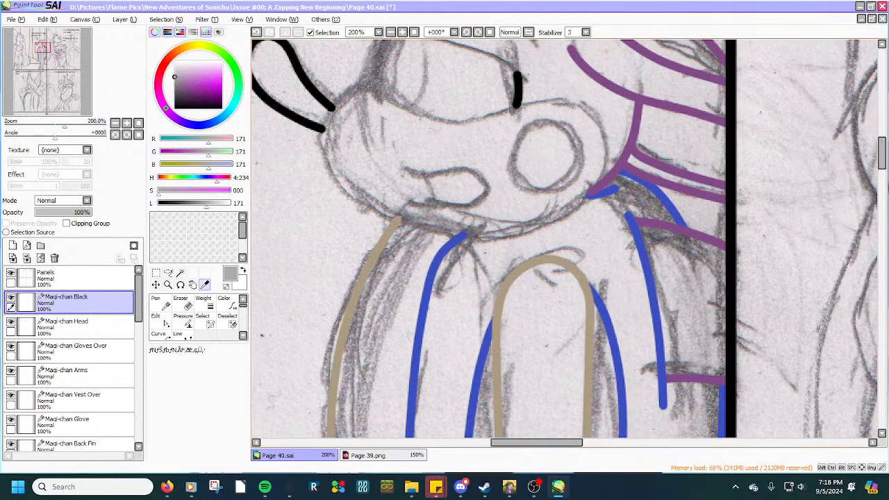
scroll(601, 136, up, 5)
scroll(375, 205, up, 3)
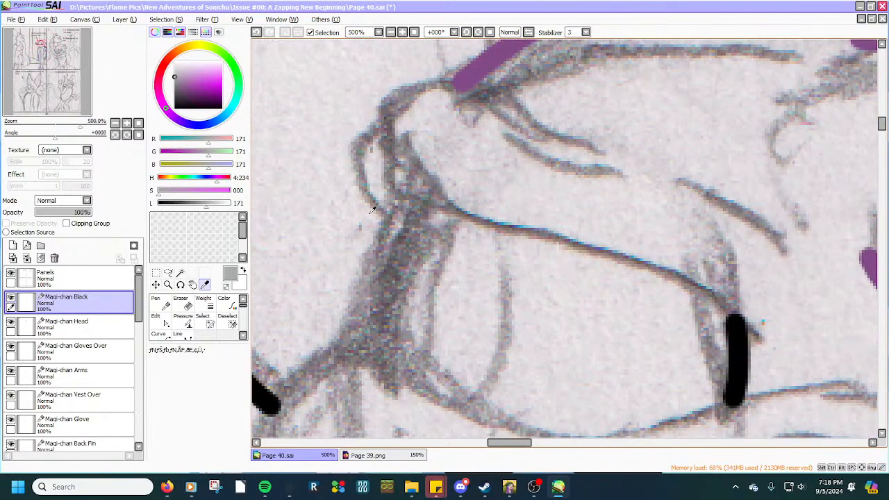
click(178, 335)
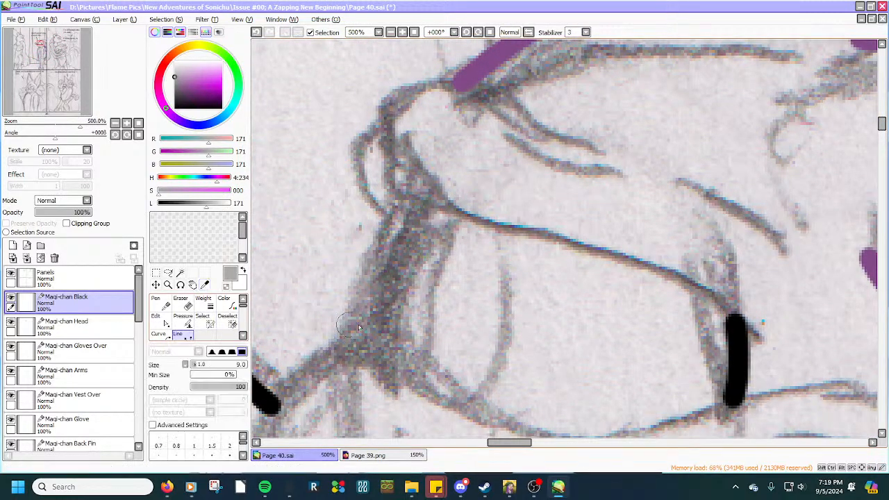
click(379, 345)
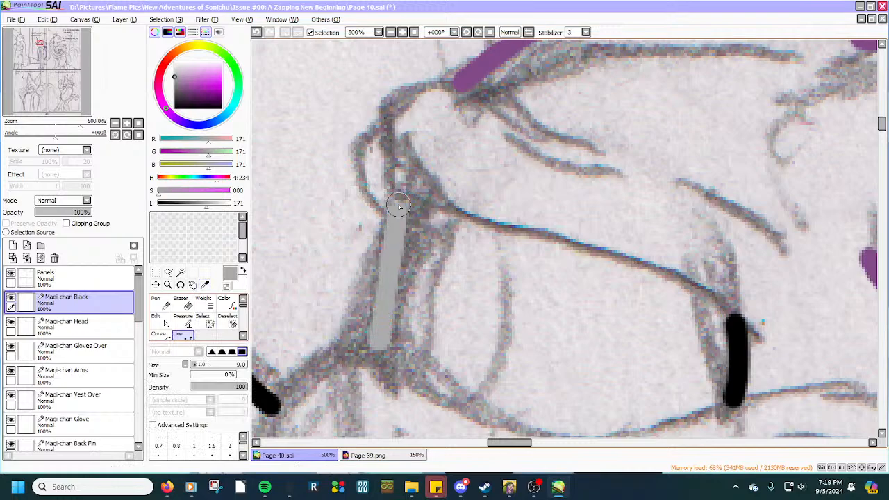
double_click(411, 197)
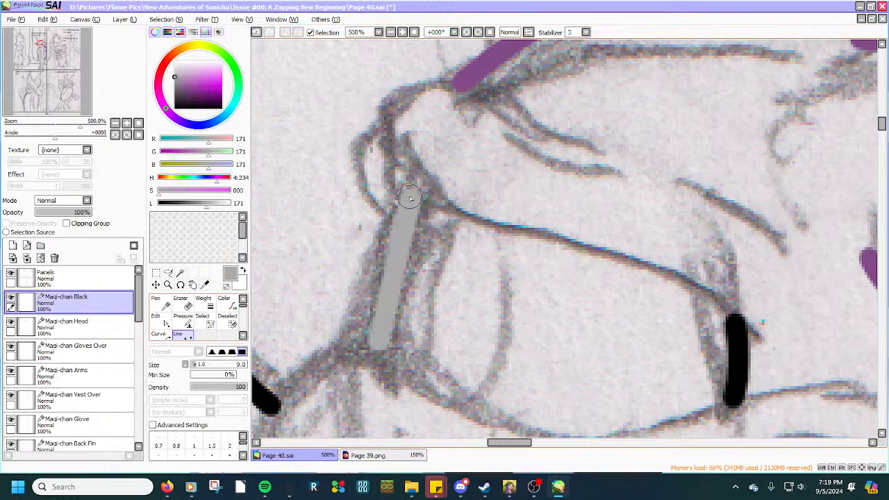
Bend the gray line at the front of the eye into a forward-bulging curve by adding and moving control points.
drag(404, 226, 393, 229)
drag(386, 270, 377, 277)
mouse_move(380, 341)
mouse_down()
mouse_move(370, 339)
mouse_move(370, 314)
mouse_up()
drag(376, 280, 411, 201)
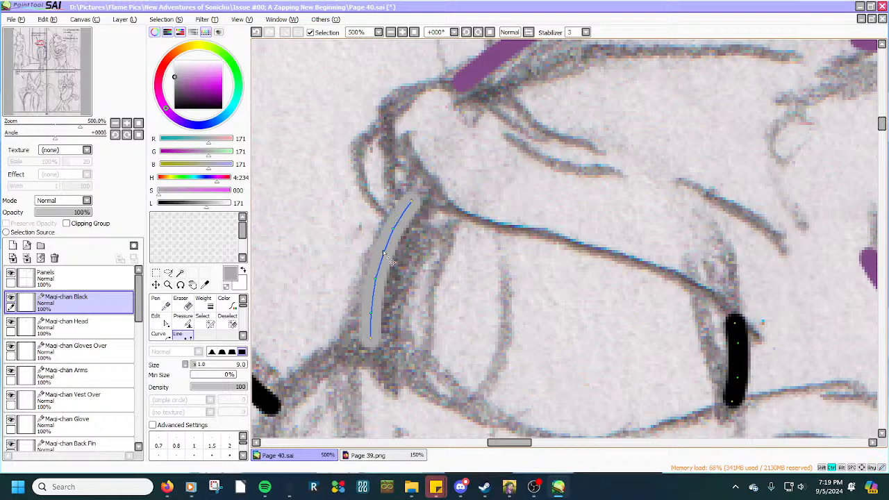
scroll(378, 252, down, 1)
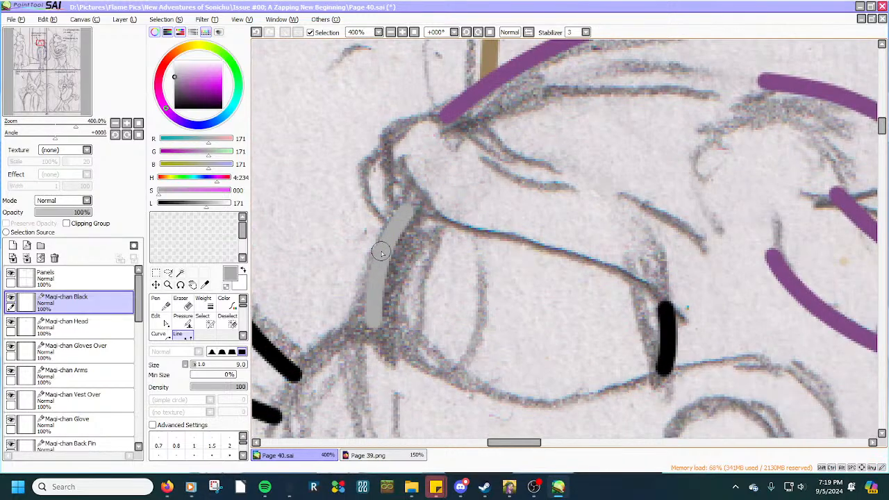
scroll(382, 252, down, 1)
scroll(381, 252, down, 2)
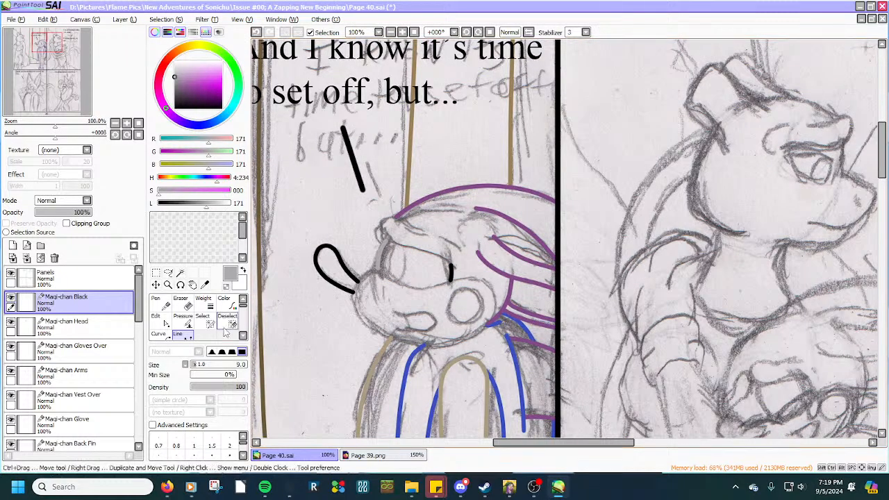
Rename the Magi-chan Black layer as Magi-chan Eye.
double_click(83, 301)
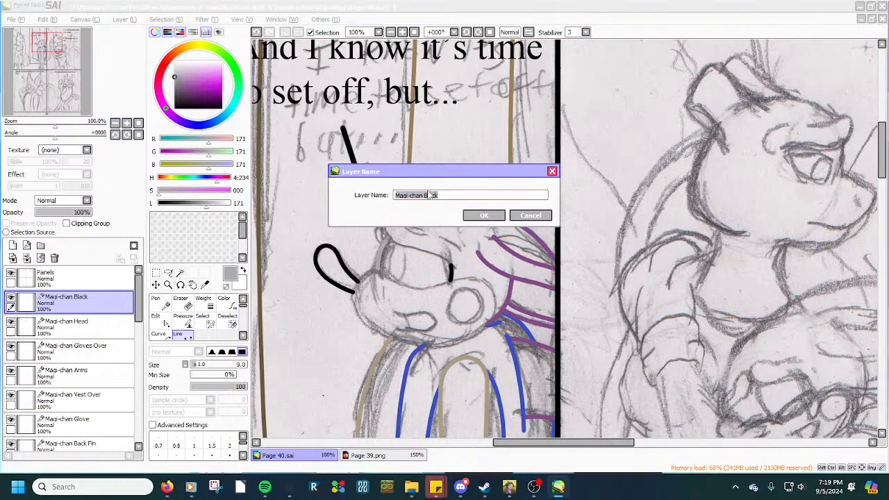
drag(425, 195, 447, 197)
text(Eye)
click(476, 214)
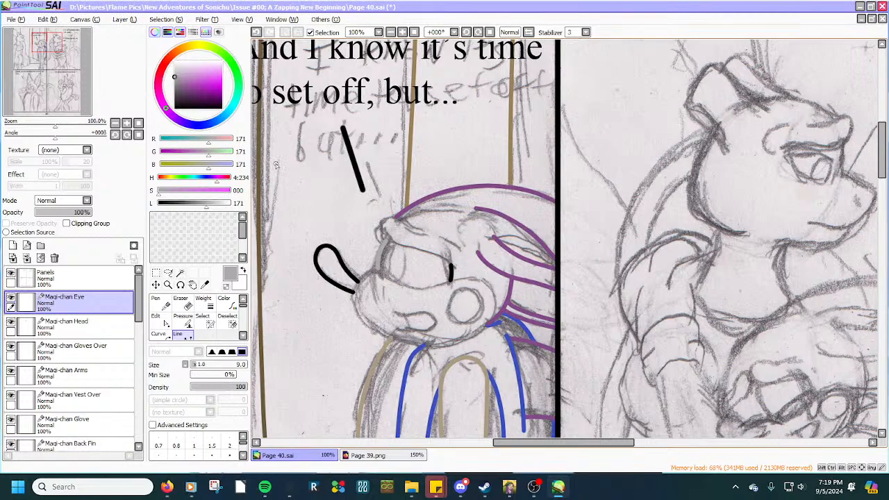
Create a new linework layer above Magi-chan Eye and name it Magi-chan Iris.
click(27, 245)
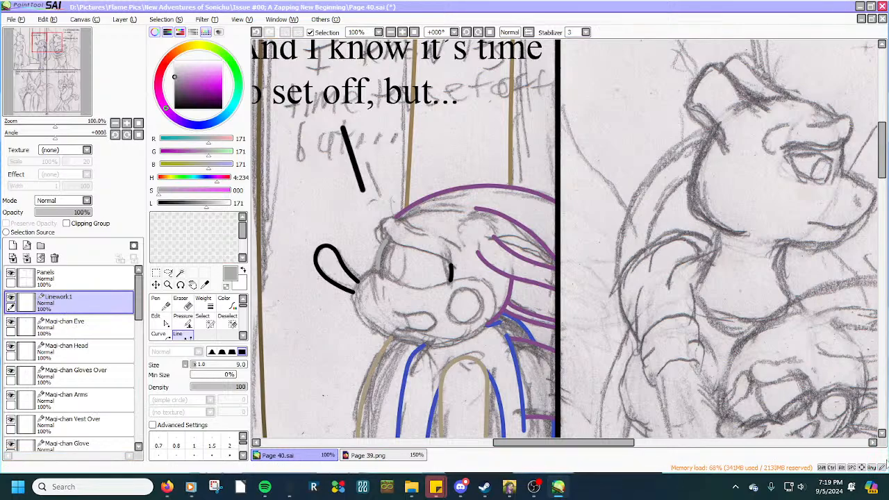
double_click(55, 306)
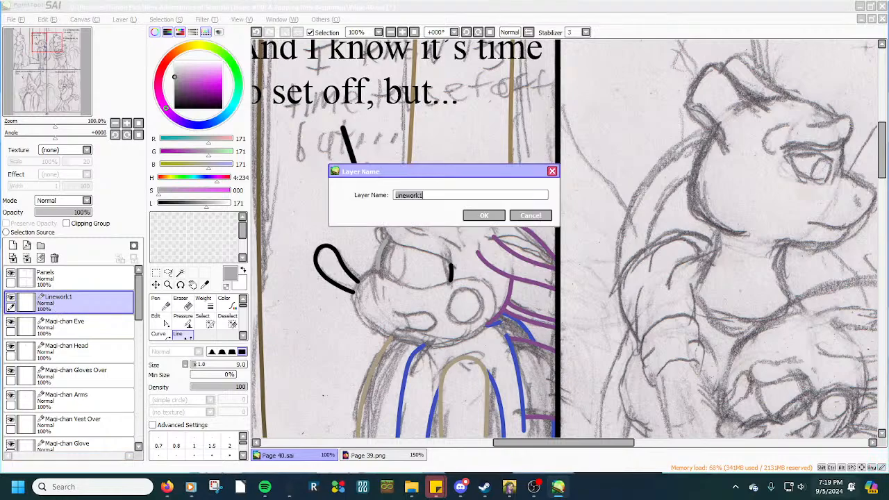
text(Magi-chan)
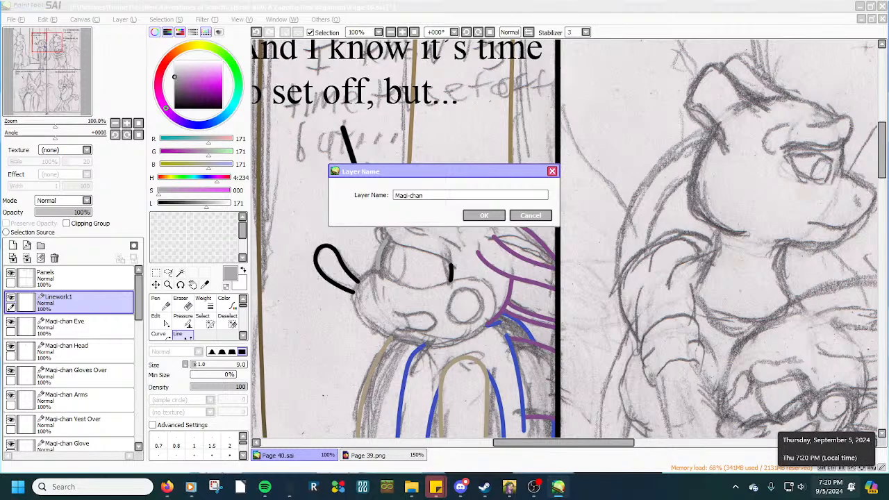
text(Iris)
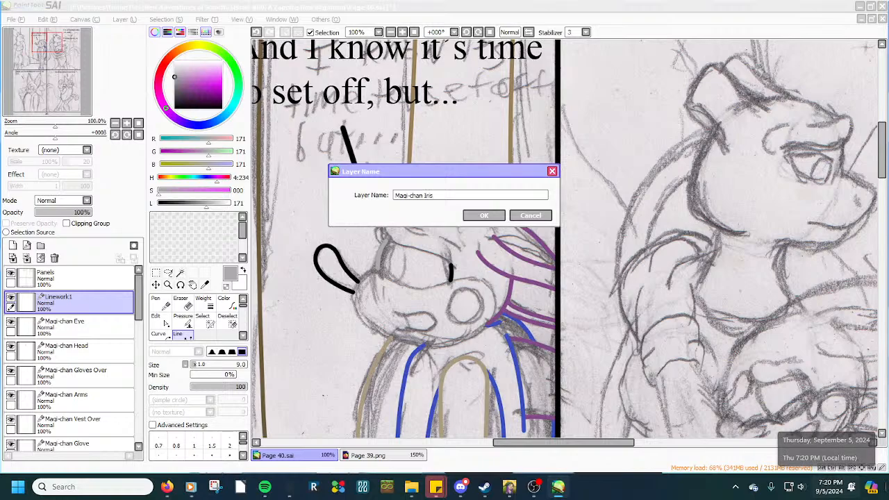
click(501, 216)
Sample the dark yellow of the iris outline in Page 39.png as the drawing color and return to Page 40.sai.
click(206, 285)
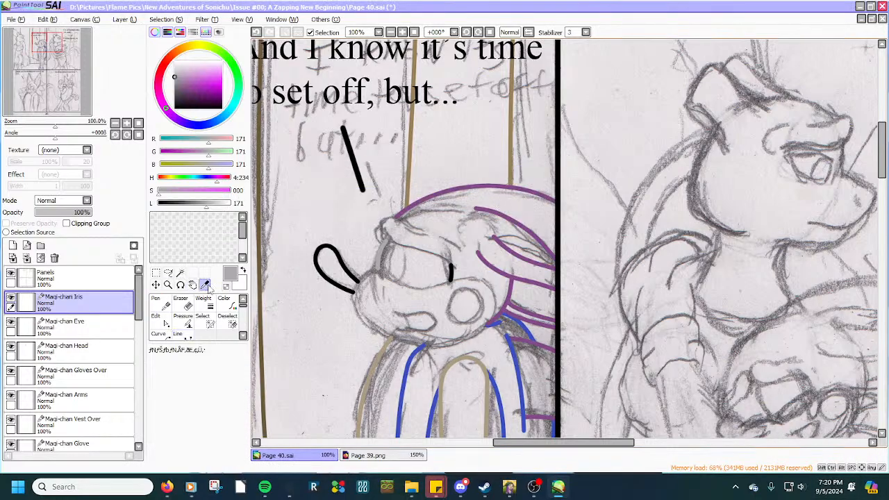
click(367, 455)
scroll(491, 292, down, 4)
scroll(516, 119, up, 7)
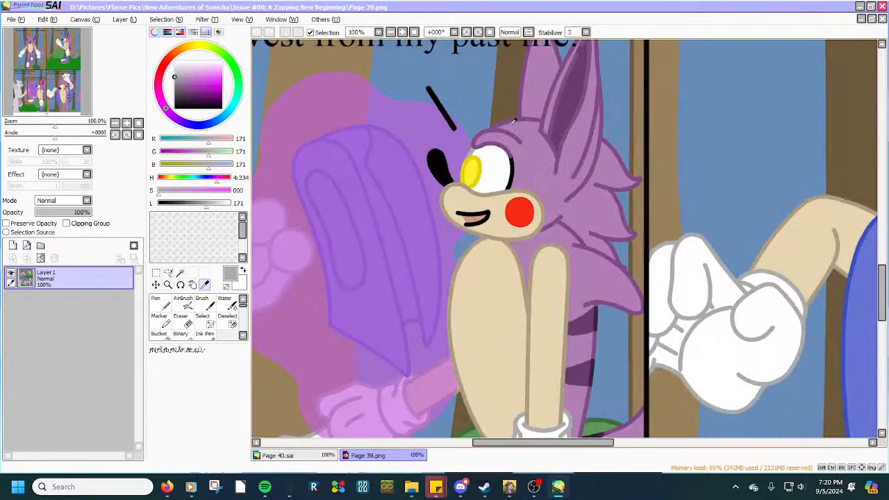
click(437, 219)
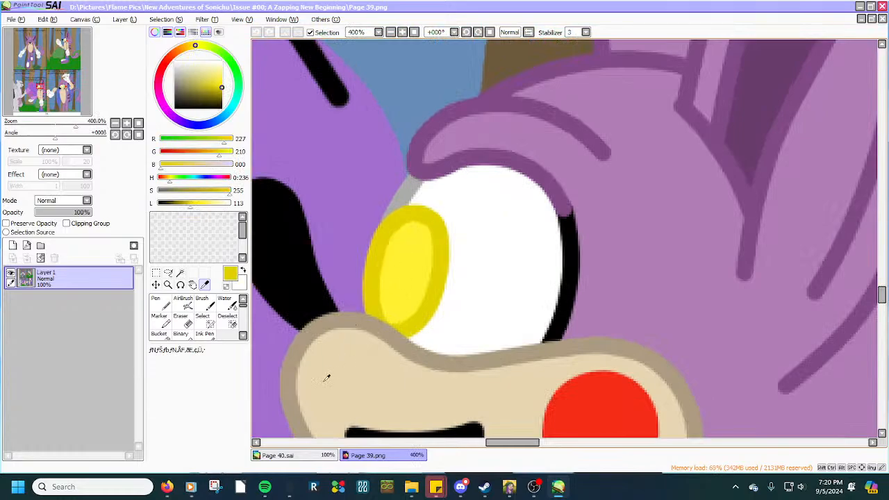
click(305, 454)
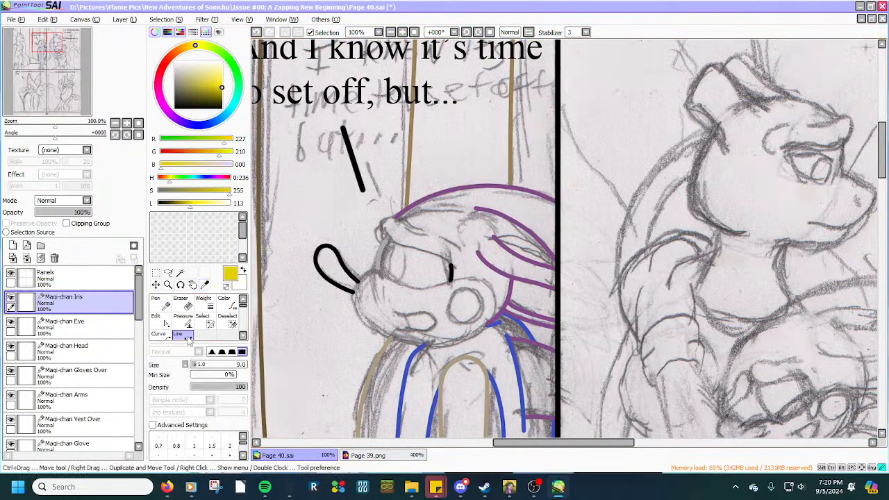
Draw the front edge of the iris in yellow, curve it along the sketch, and end the line at the brow.
scroll(388, 257, up, 4)
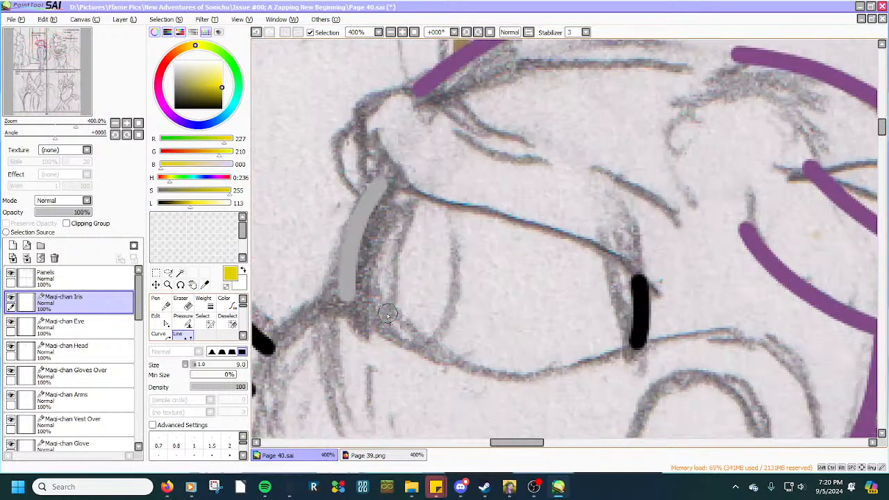
mouse_move(381, 313)
mouse_down()
mouse_move(397, 215)
mouse_move(408, 197)
mouse_move(394, 223)
mouse_up()
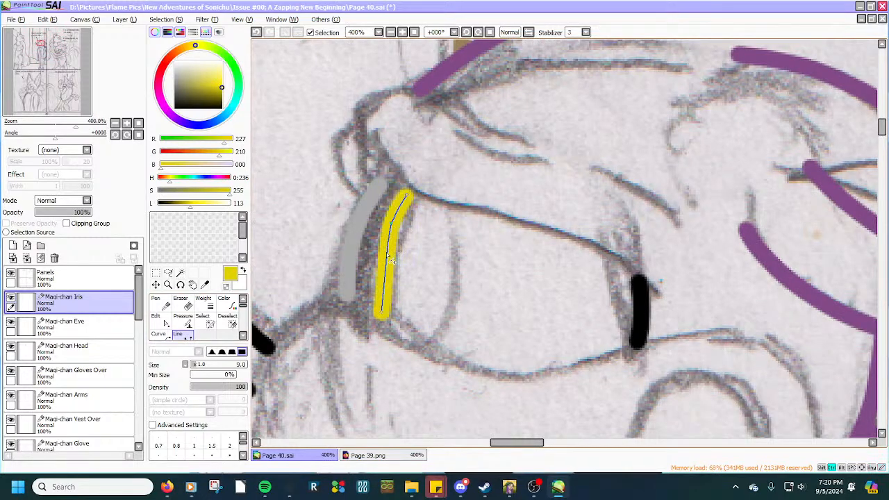
drag(388, 257, 380, 258)
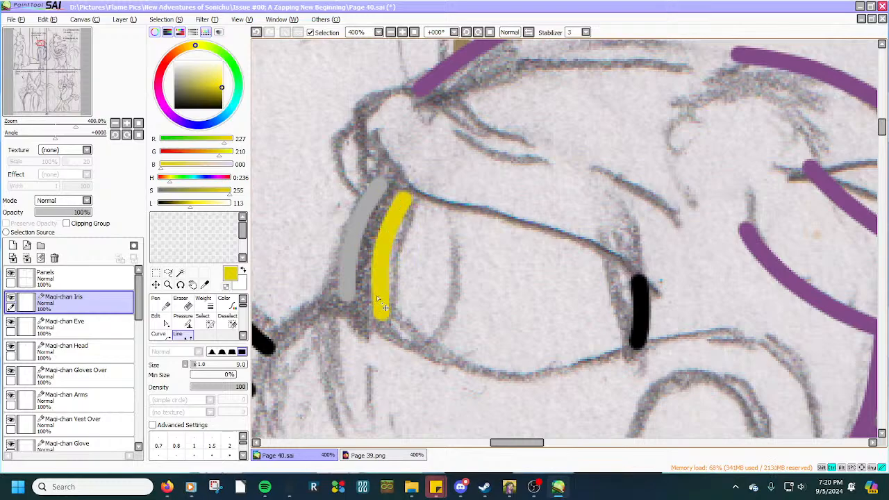
drag(378, 297, 374, 296)
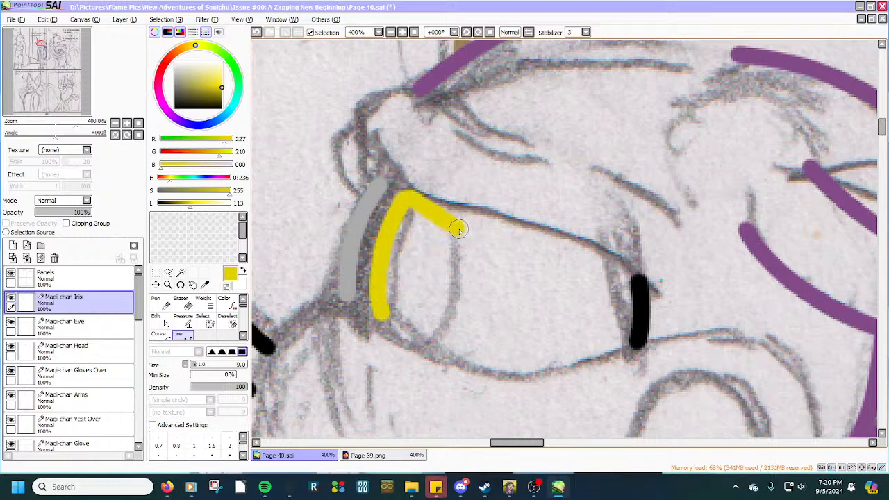
key(Escape)
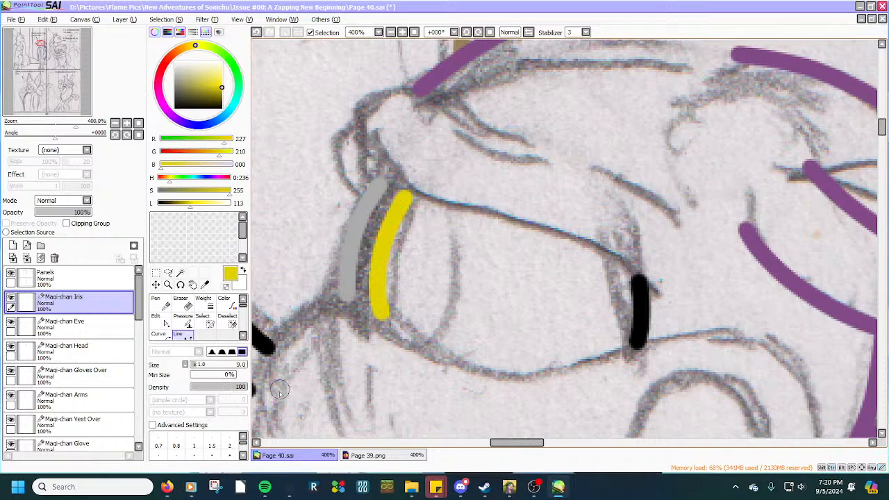
Switch to Windows Media Player Legacy, play Cupcakes Song from the Moody playlist, and return to Page 40.sai.
click(190, 486)
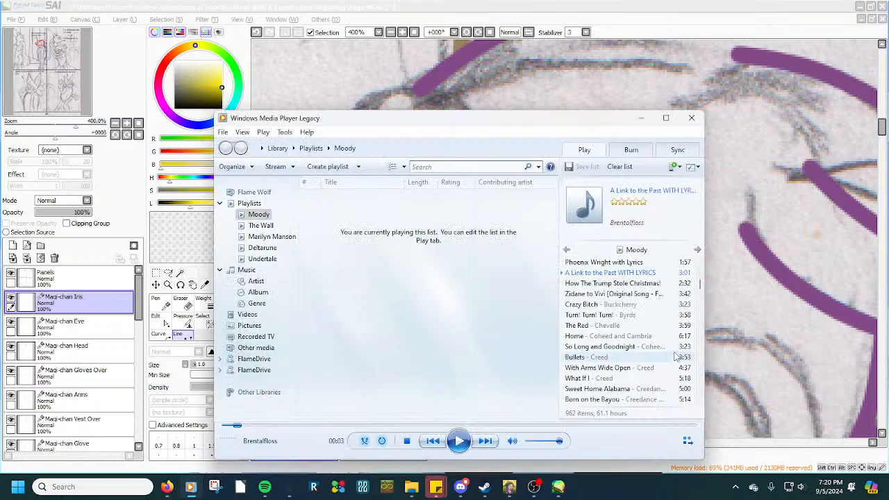
drag(700, 287, 700, 272)
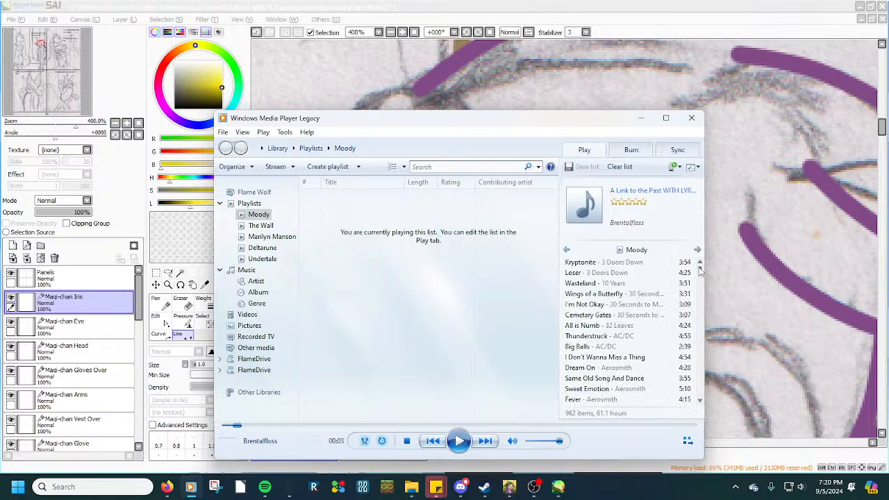
drag(700, 272, 700, 279)
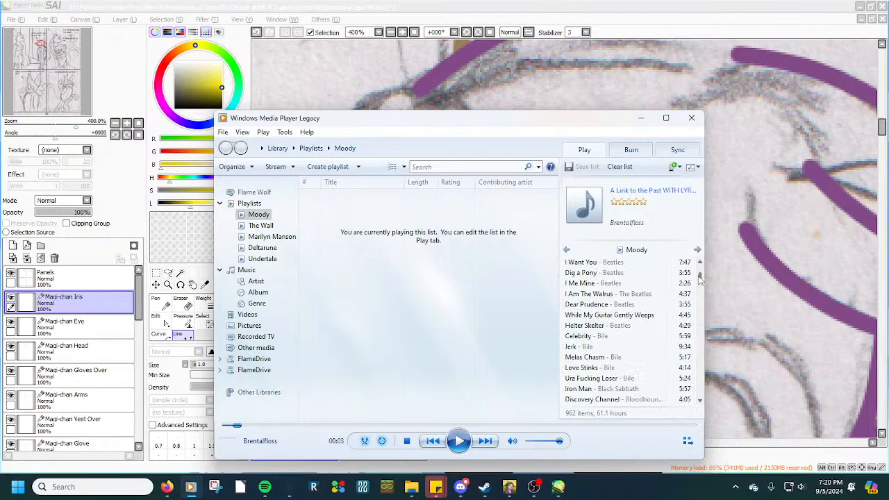
drag(699, 279, 704, 389)
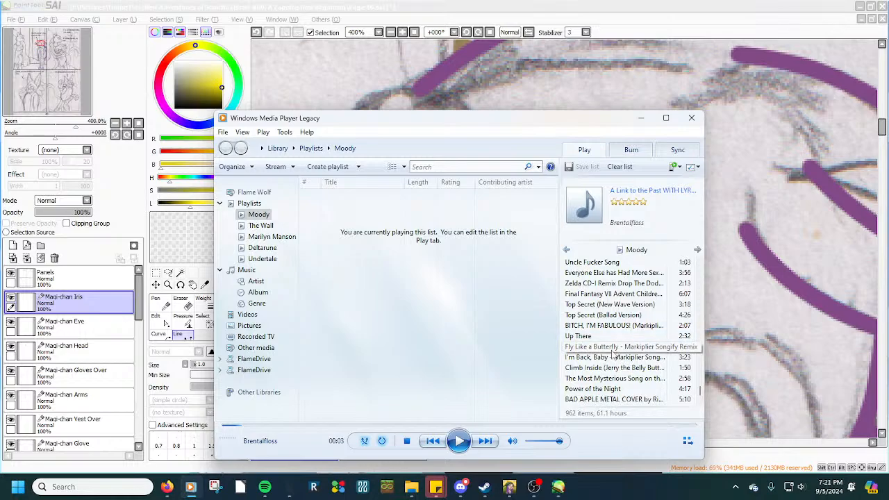
scroll(607, 374, up, 8)
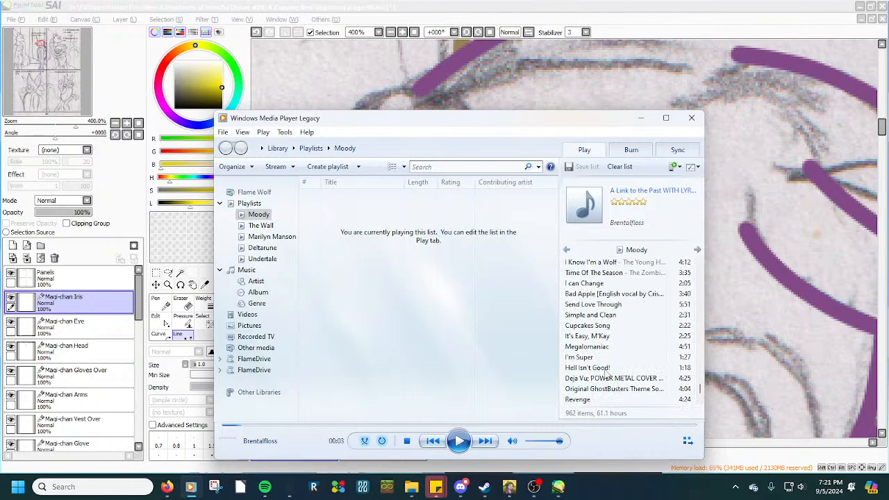
click(614, 327)
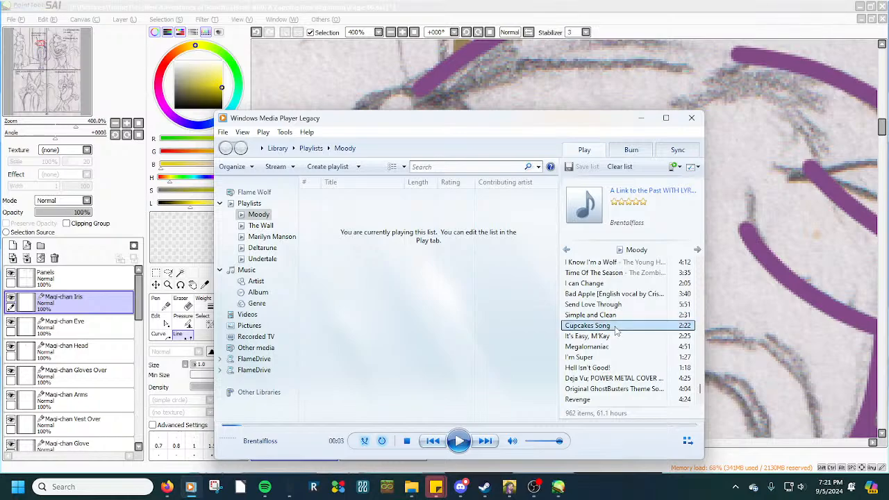
double_click(616, 332)
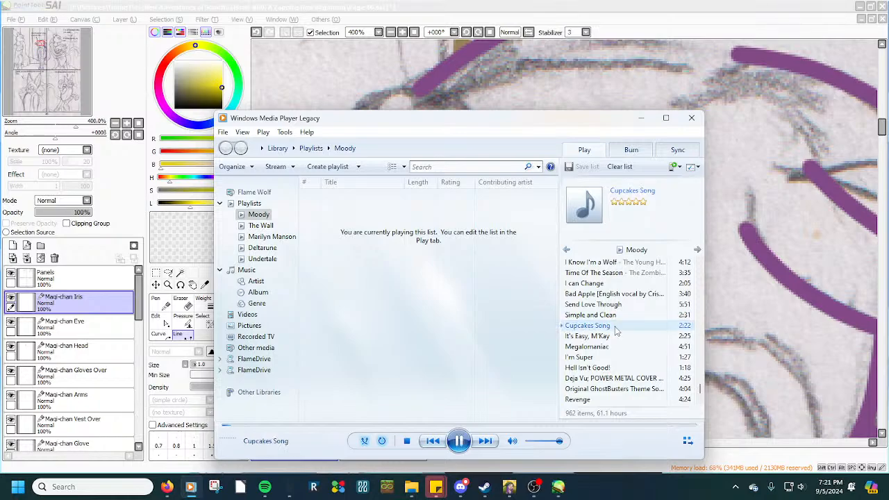
click(706, 5)
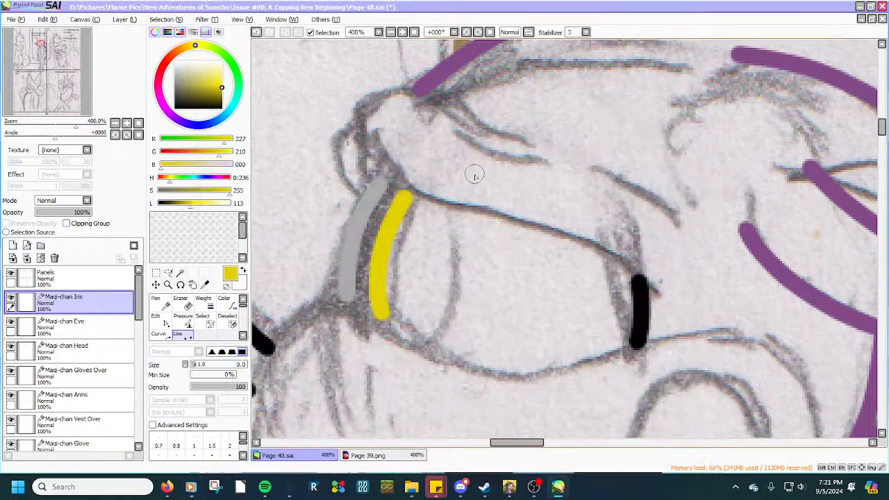
Draw the rear edge of the iris in yellow and curve it outward along the sketch.
drag(448, 203, 432, 340)
double_click(429, 339)
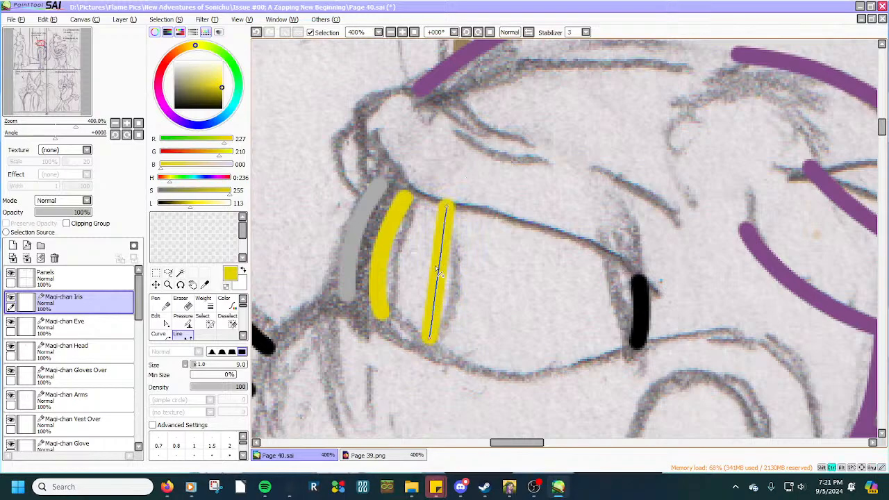
drag(441, 254, 458, 245)
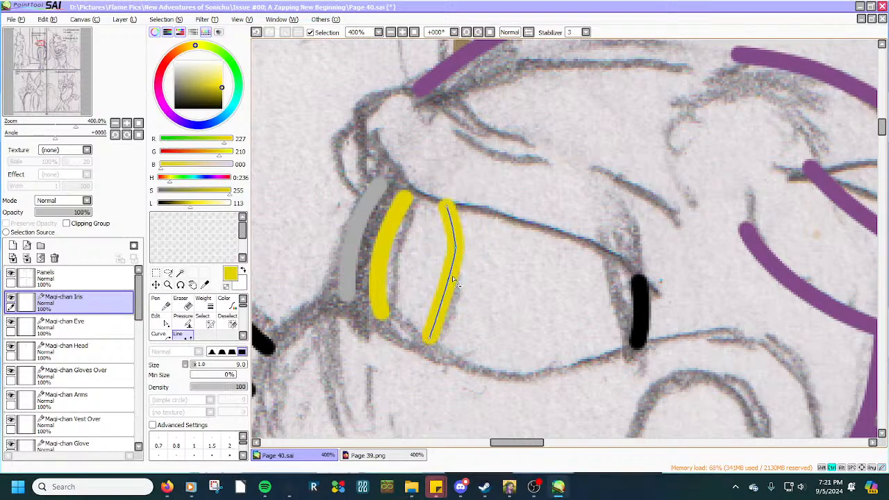
drag(448, 287, 451, 298)
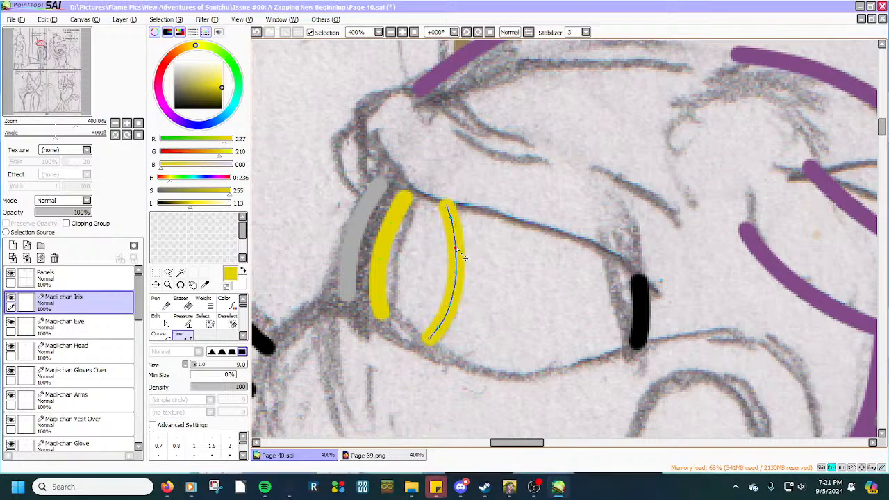
Create a new linework layer above Magi-chan Iris and name it Magi-chan Eyebrow.
scroll(458, 251, down, 5)
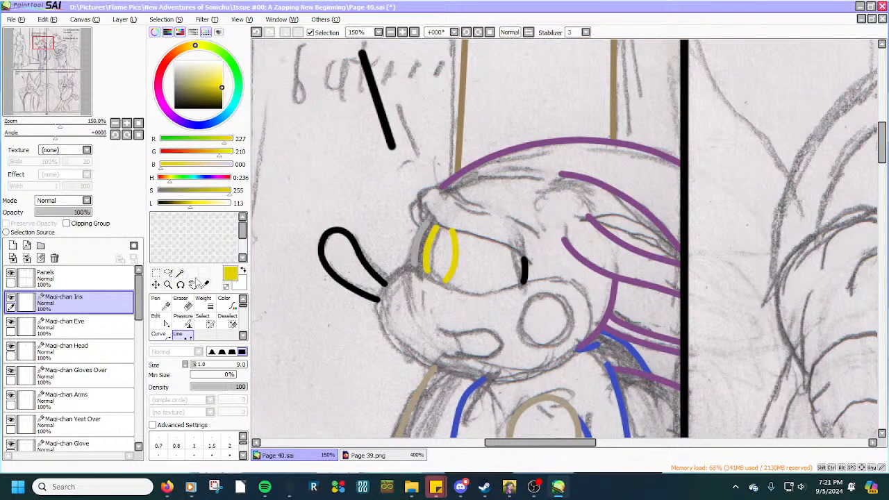
click(27, 245)
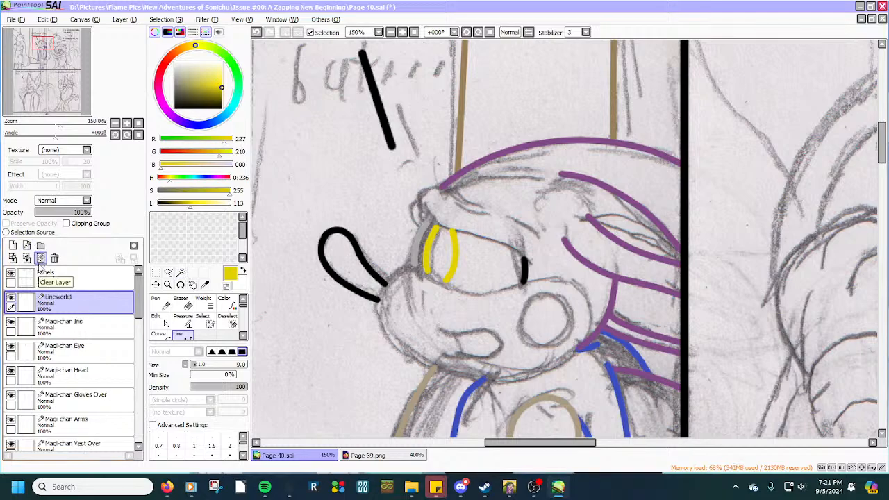
double_click(69, 303)
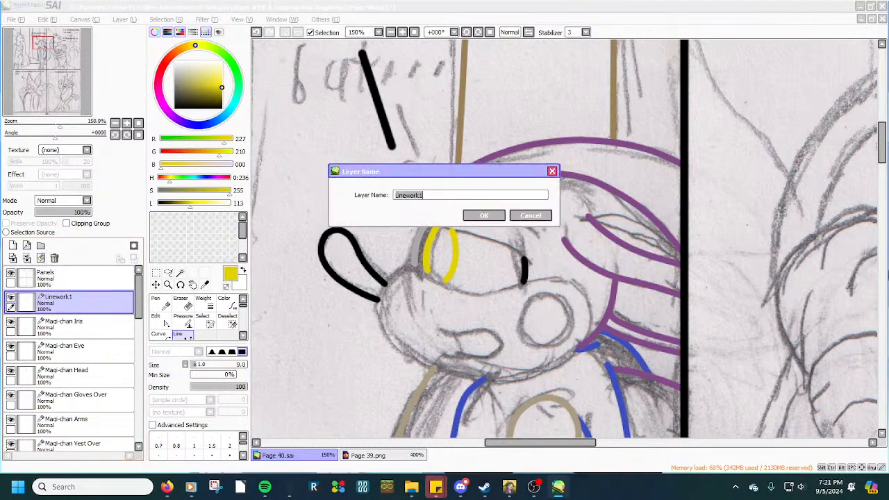
text(Magi-chan)
click(798, 487)
drag(739, 419, 731, 419)
click(445, 198)
key(Return)
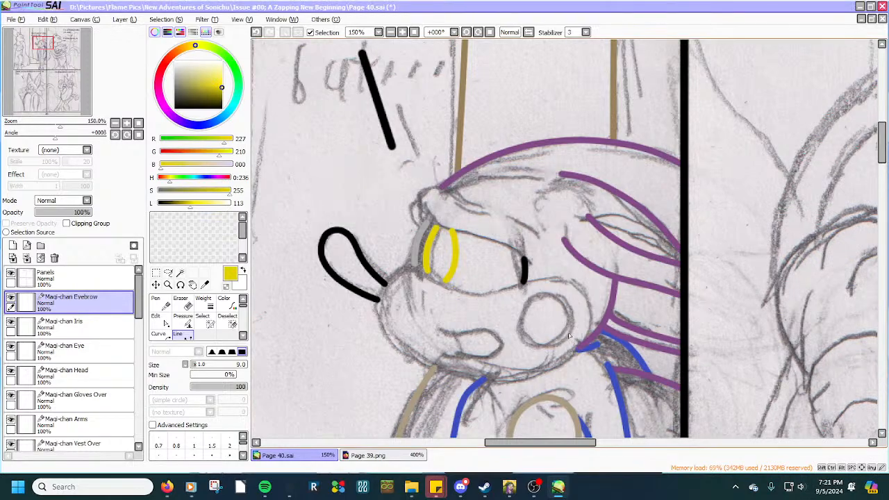
Sample the purple of Magi-chan's head outline as the drawing color.
click(204, 285)
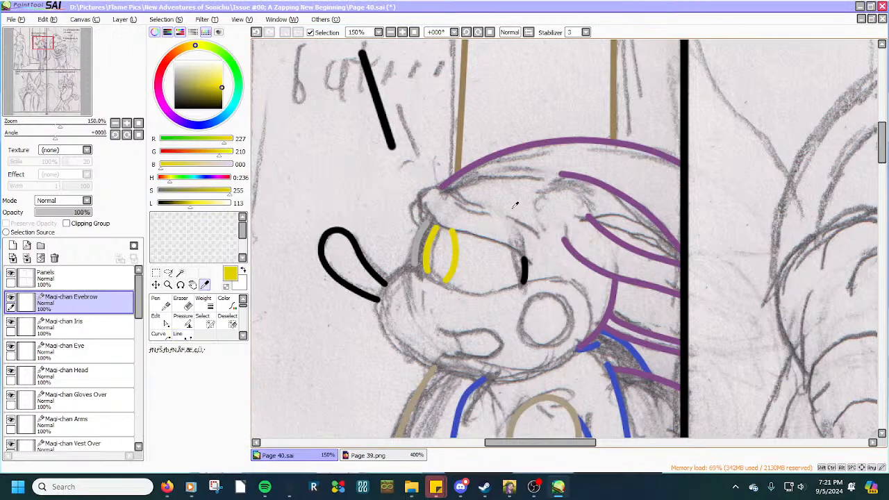
scroll(450, 174, up, 3)
click(450, 174)
scroll(450, 174, down, 1)
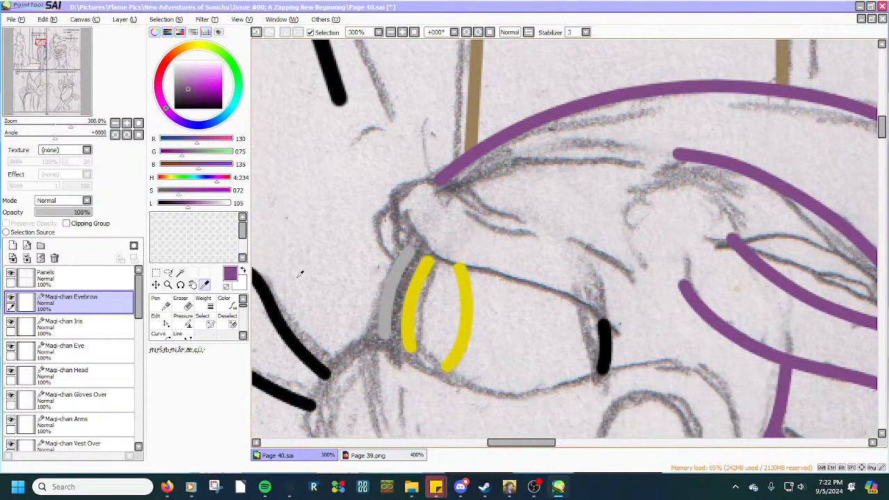
Draw the eyebrow outline in purple from the eye's rear corner around the brow's front tip, curving it along the sketch.
click(185, 337)
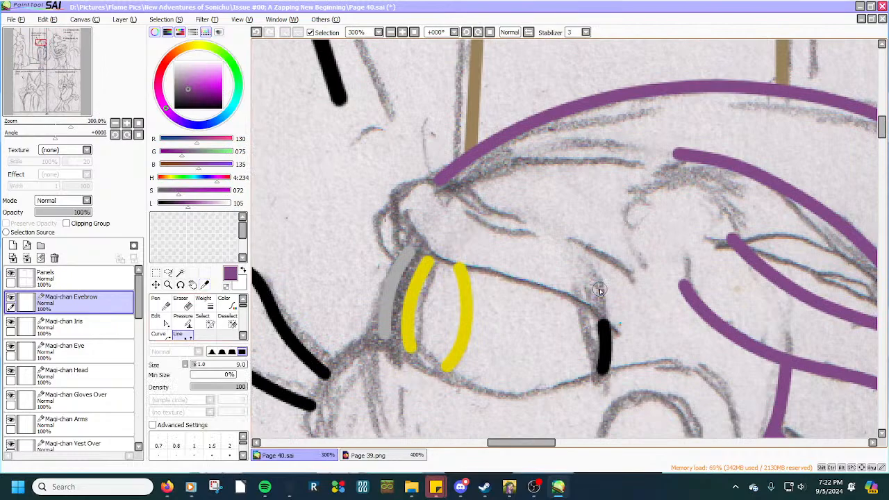
click(615, 328)
click(503, 214)
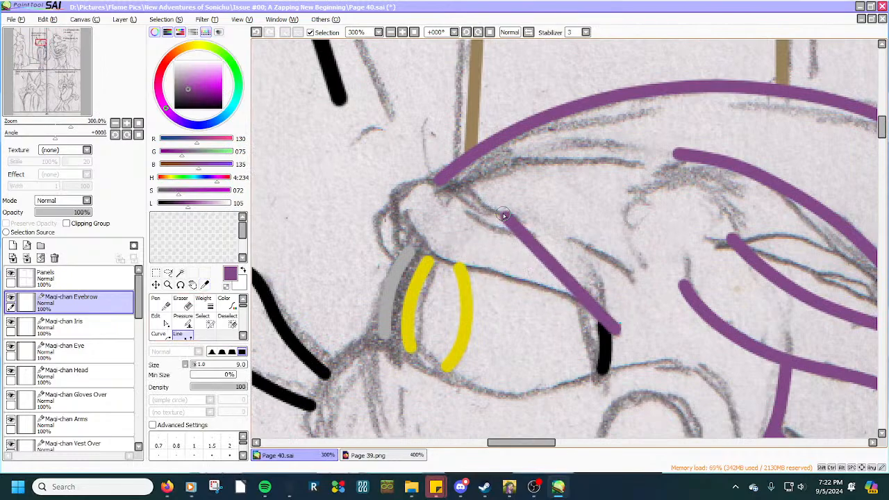
drag(523, 237, 420, 243)
drag(500, 277, 552, 282)
drag(444, 252, 446, 250)
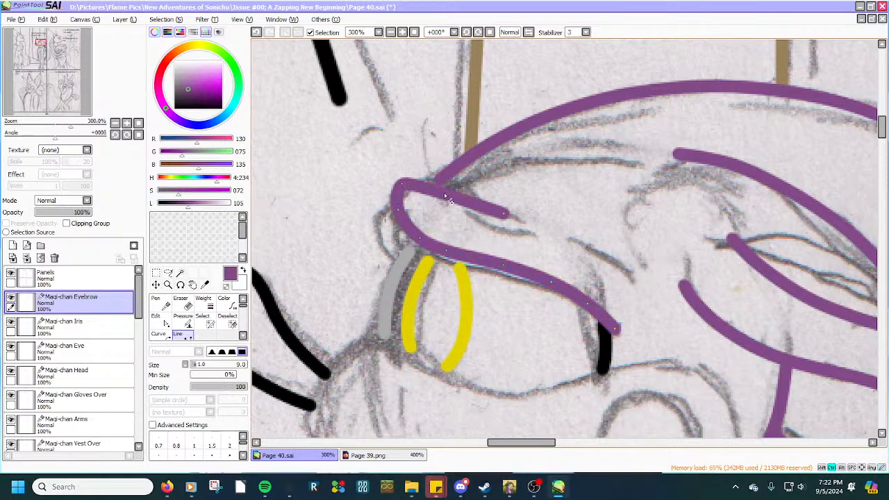
Refine the eyebrow's front curve and upper end, and add a separate short curved purple line behind it.
drag(419, 184, 427, 176)
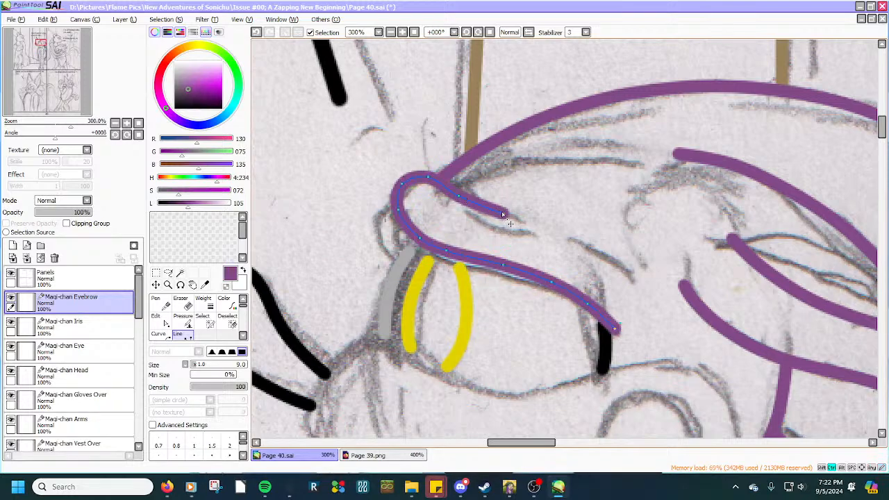
drag(504, 212, 521, 216)
drag(408, 229, 405, 226)
mouse_move(557, 228)
mouse_down()
mouse_move(599, 246)
mouse_move(629, 275)
mouse_up()
drag(557, 228, 556, 228)
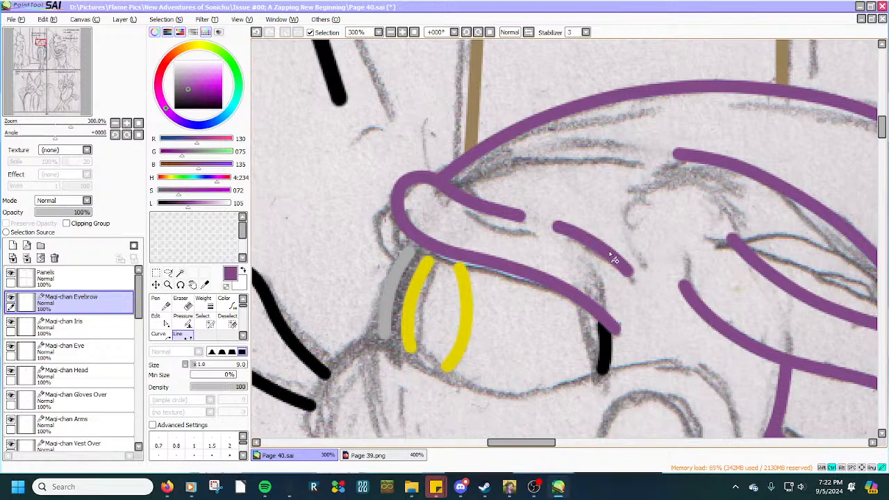
On the Magi-chan Eye layer, extend the upper end of the gray front line so it meets the eyebrow.
scroll(601, 252, down, 1)
scroll(526, 269, up, 2)
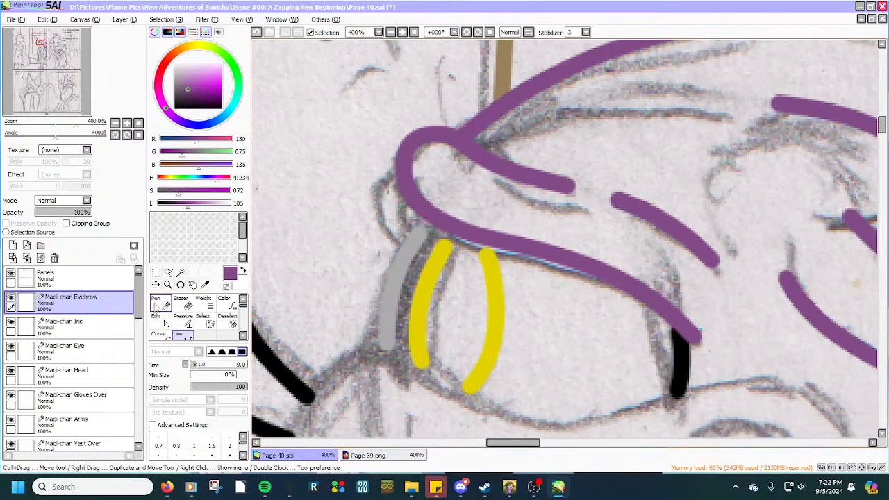
click(80, 325)
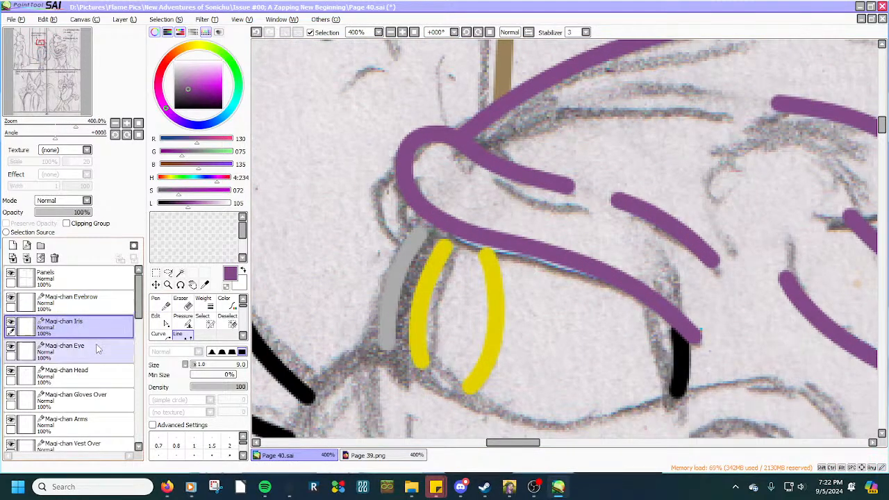
click(97, 349)
scroll(440, 238, up, 2)
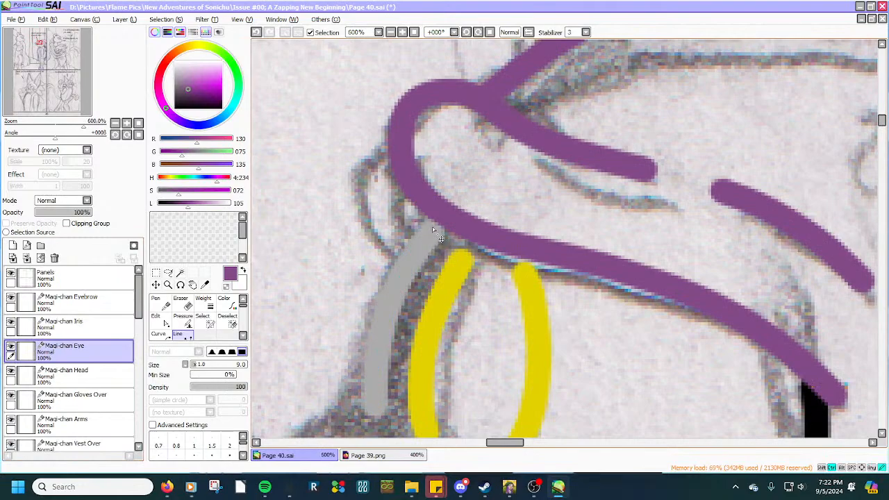
drag(432, 229, 438, 222)
scroll(285, 285, down, 2)
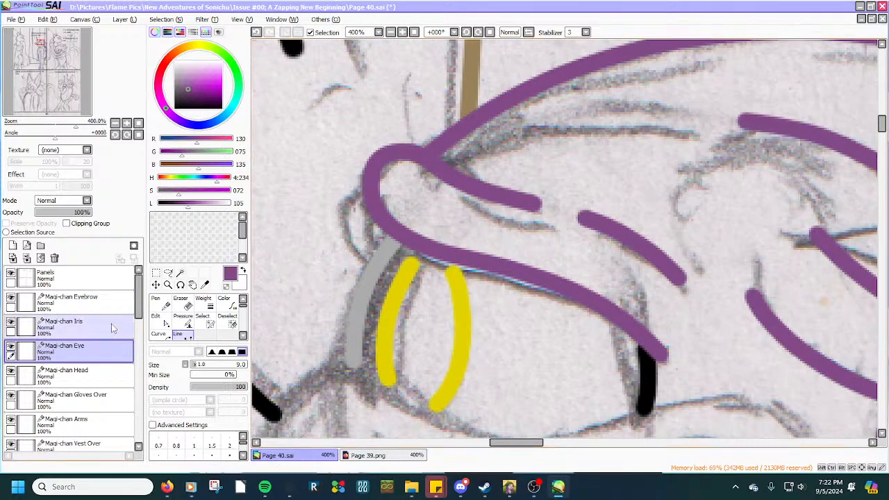
scroll(647, 348, up, 2)
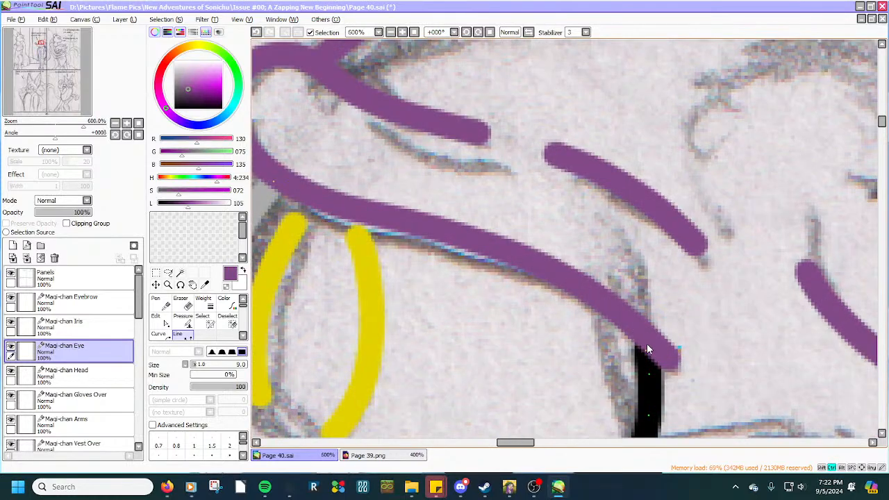
scroll(647, 345, down, 1)
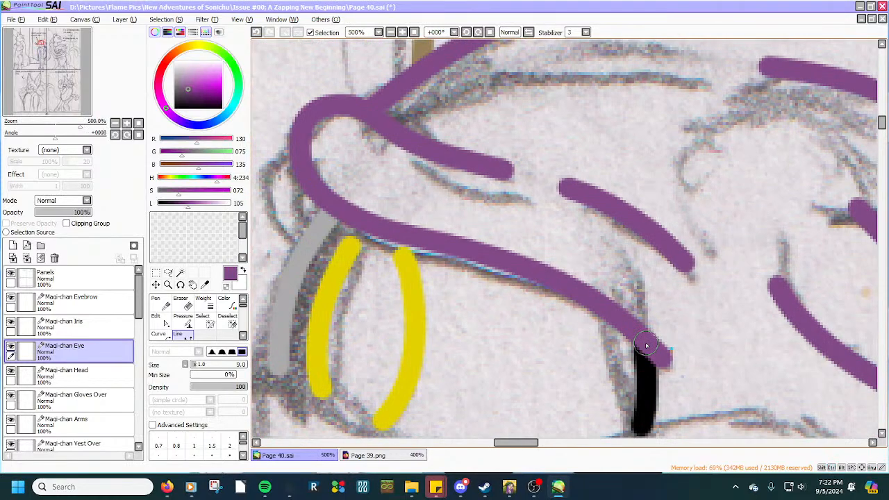
On the Magi-chan Iris layer, extend the front iris line's upper end to join the top of the rear edge.
click(121, 328)
scroll(400, 251, up, 1)
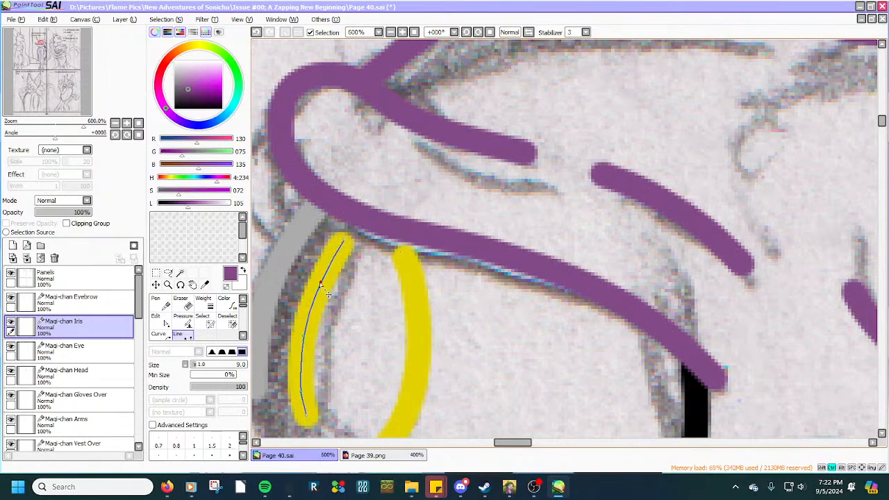
drag(320, 282, 318, 280)
mouse_move(344, 240)
mouse_down()
mouse_move(371, 224)
mouse_move(402, 245)
mouse_up()
scroll(401, 250, up, 2)
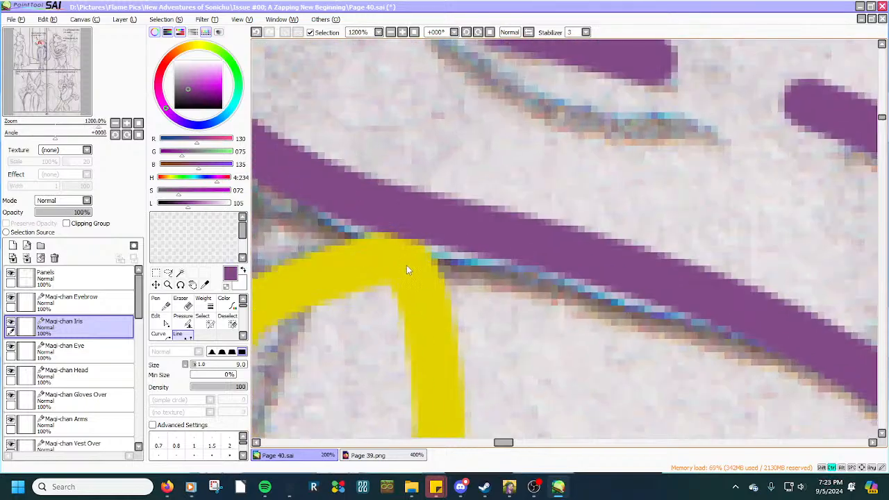
drag(403, 251, 411, 263)
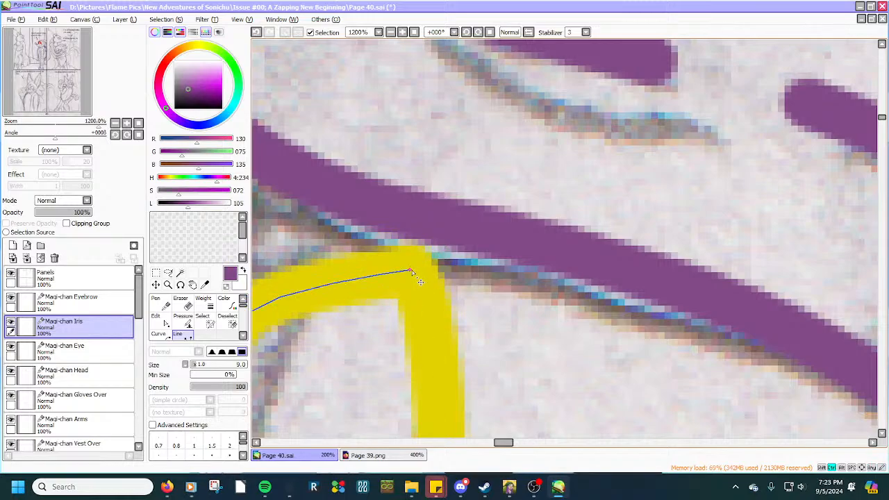
Bend the joined iris line into a rounded top that tucks beneath the eyebrow.
scroll(416, 277, down, 2)
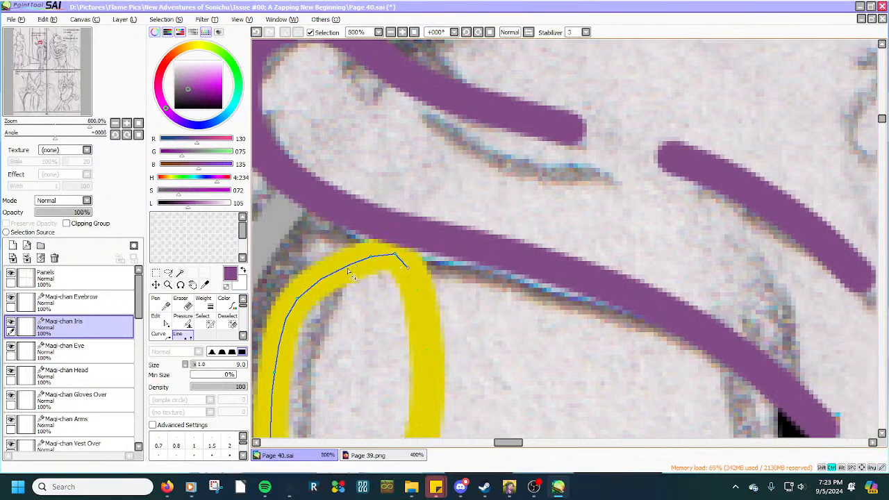
mouse_move(348, 268)
mouse_down()
mouse_move(329, 264)
mouse_move(377, 248)
mouse_move(349, 247)
mouse_up()
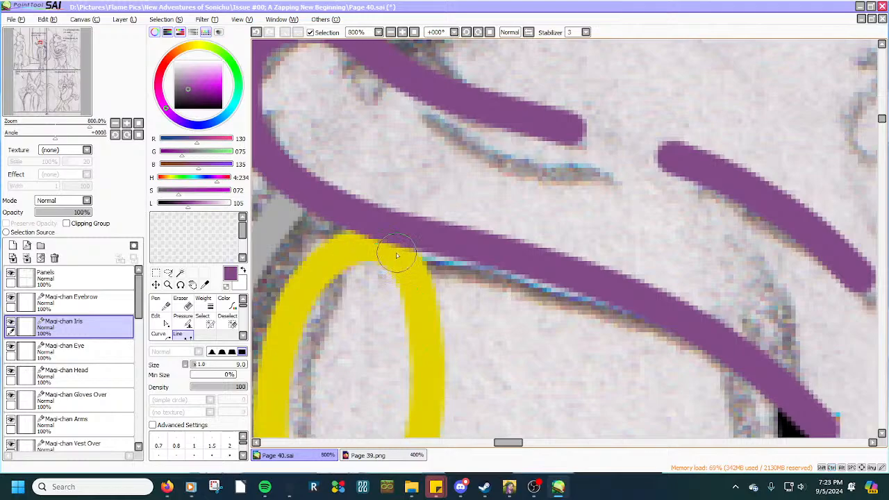
scroll(394, 255, down, 4)
scroll(378, 257, up, 3)
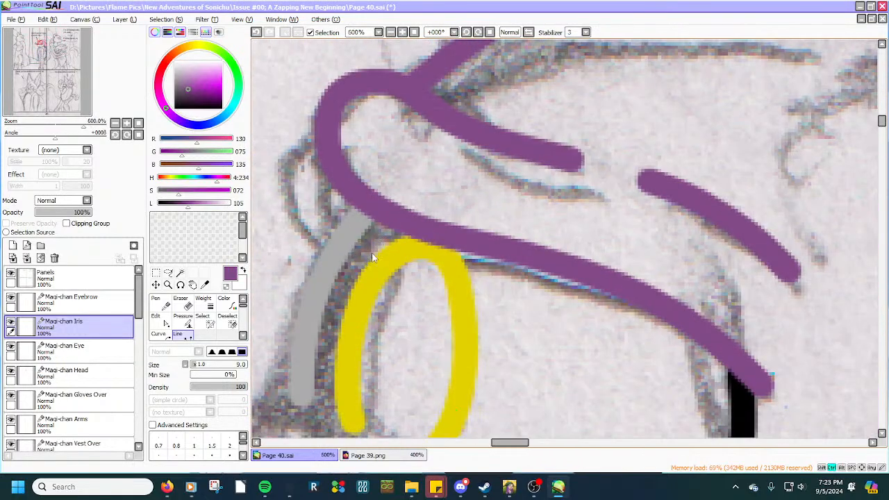
scroll(372, 257, down, 4)
scroll(368, 261, down, 3)
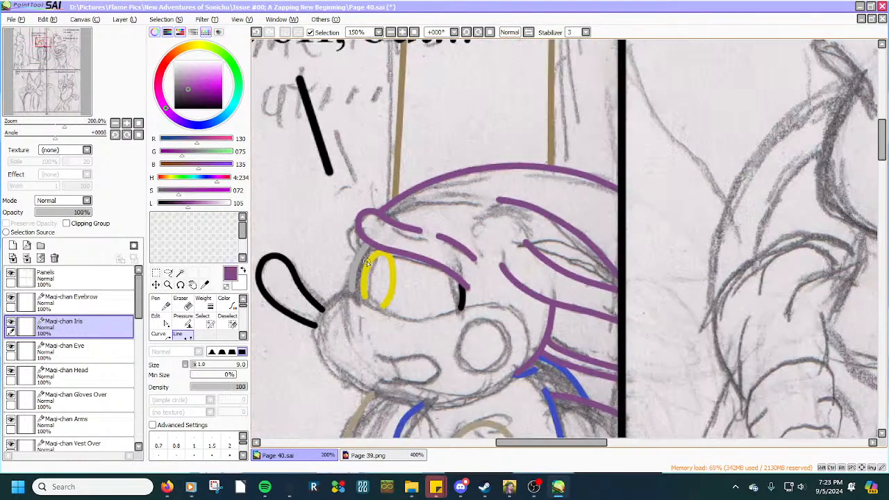
Add a linework layer above the Magi-chan Eyebrow layer and name it Magi-chan Inner Mouth.
scroll(355, 334, up, 2)
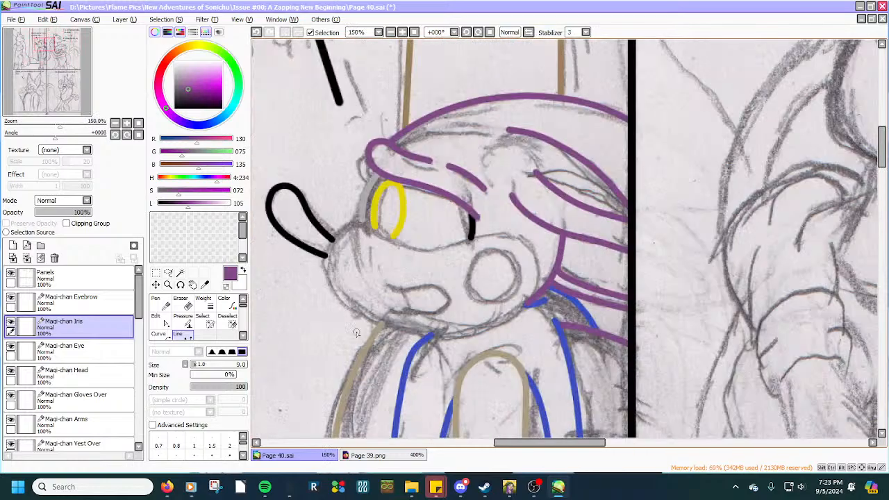
click(90, 302)
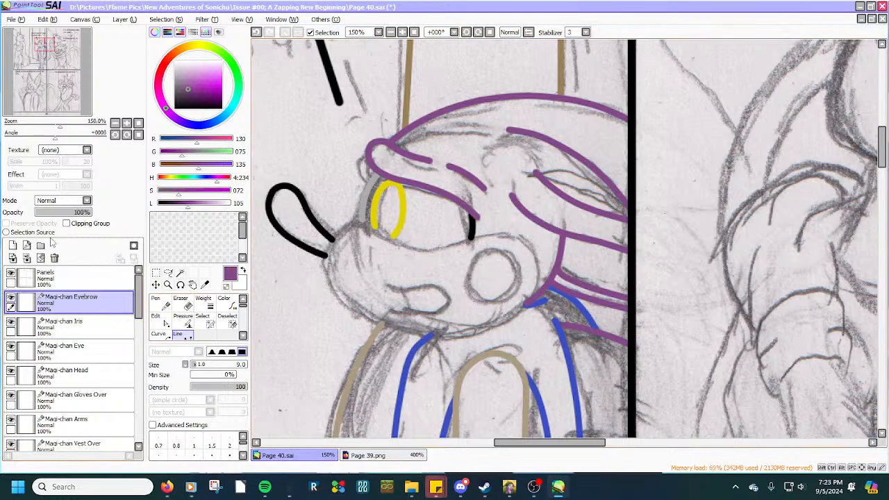
click(27, 245)
double_click(76, 304)
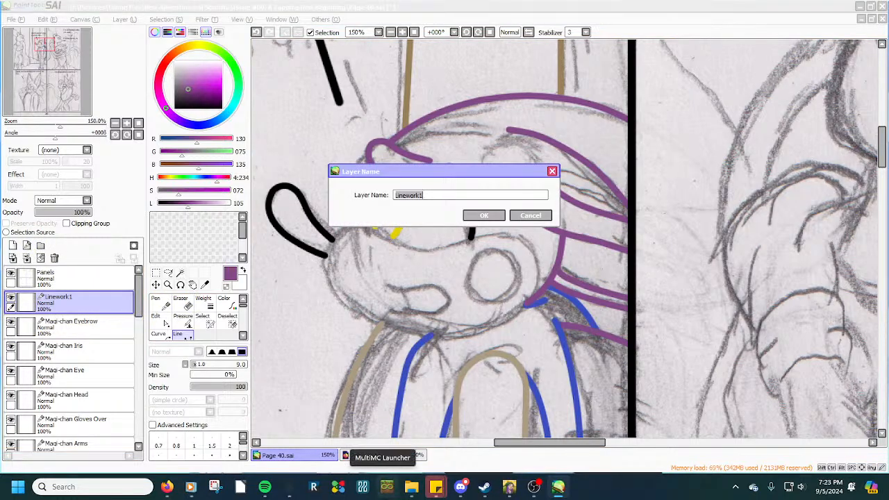
text(Inner Mouth)
key(Return)
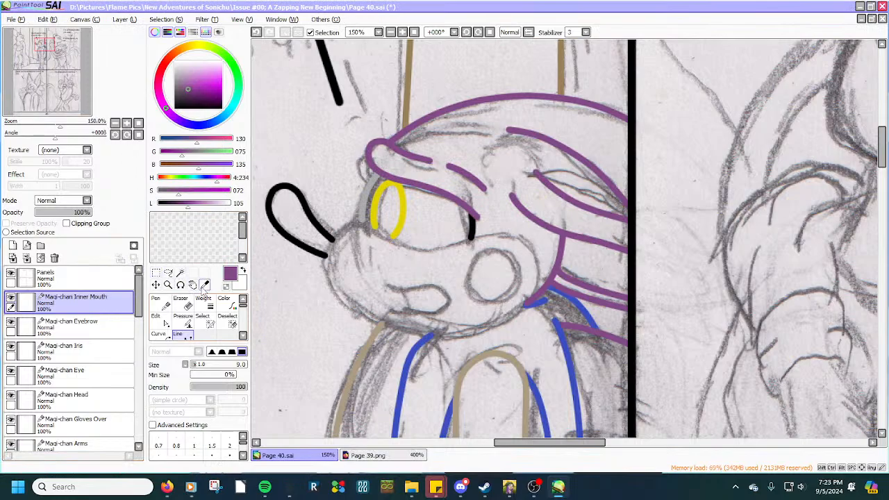
Sample the salmon mouth-interior color from the character's open mouth in Page 39.png and return to Page 40.sai.
click(205, 284)
click(378, 456)
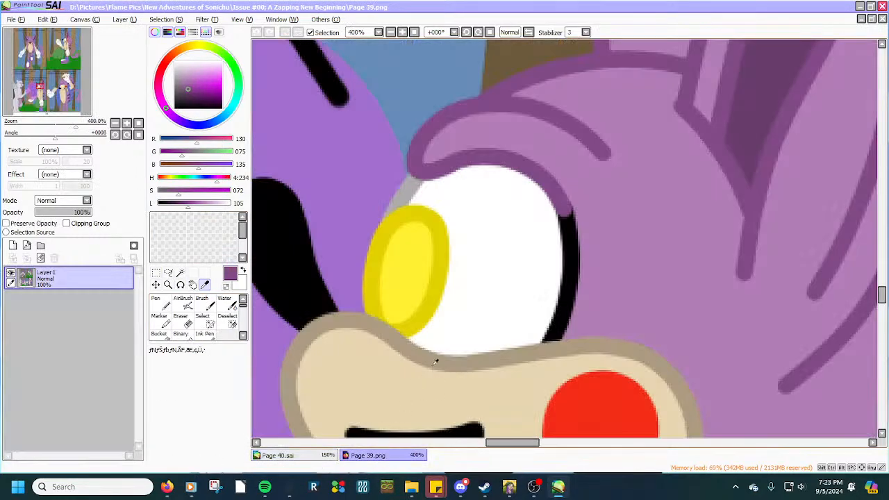
scroll(435, 361, down, 4)
scroll(426, 390, up, 2)
scroll(426, 389, up, 1)
click(419, 348)
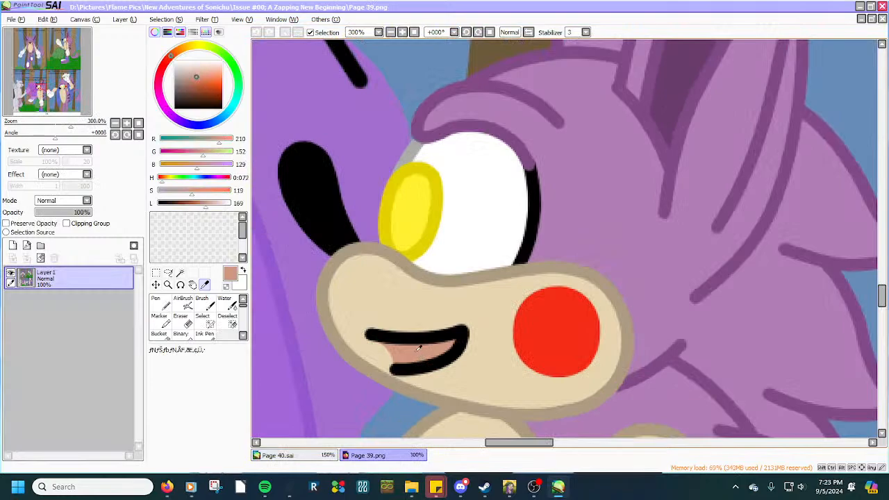
click(283, 455)
scroll(407, 302, up, 3)
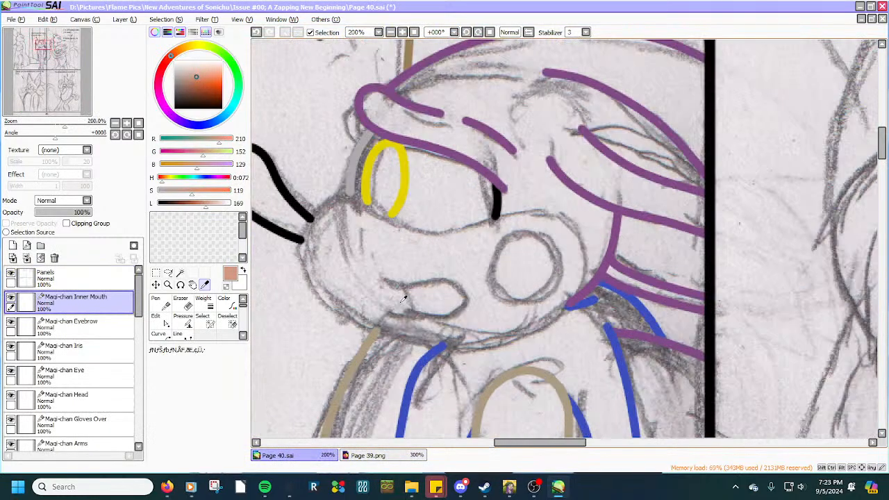
Draw a short salmon line across the front of the sketched mouth opening and bend it backward into a smooth curve.
click(178, 334)
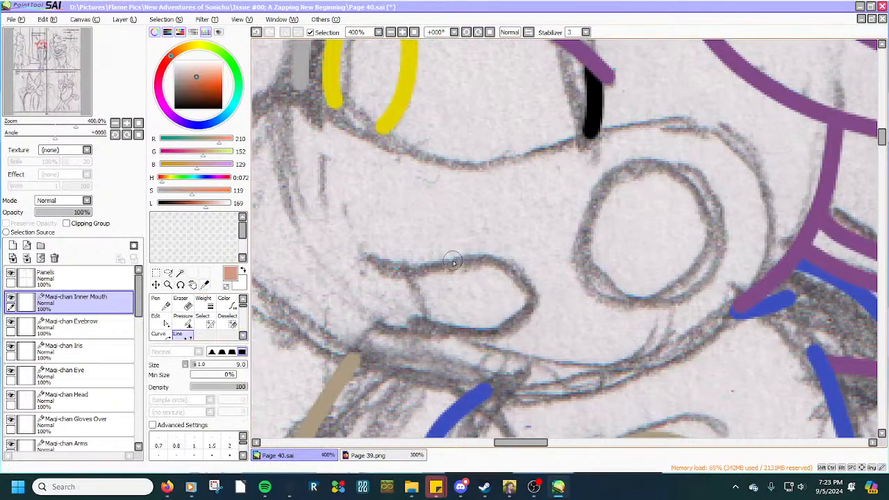
scroll(422, 277, up, 1)
mouse_move(400, 264)
mouse_down()
mouse_move(414, 284)
mouse_move(424, 358)
mouse_up()
double_click(423, 356)
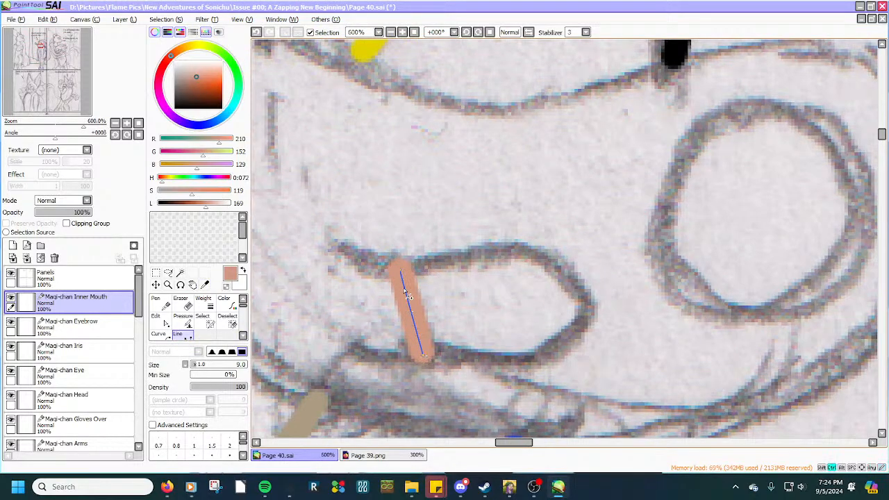
drag(407, 291, 432, 320)
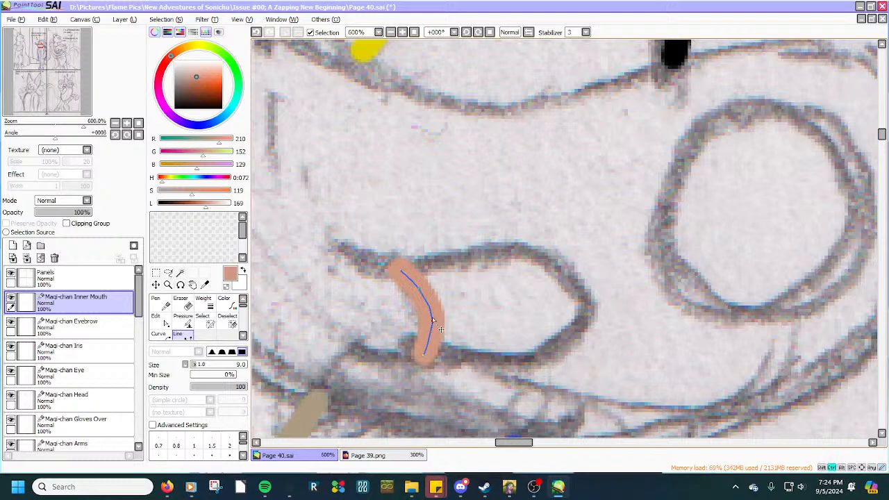
drag(420, 290, 428, 299)
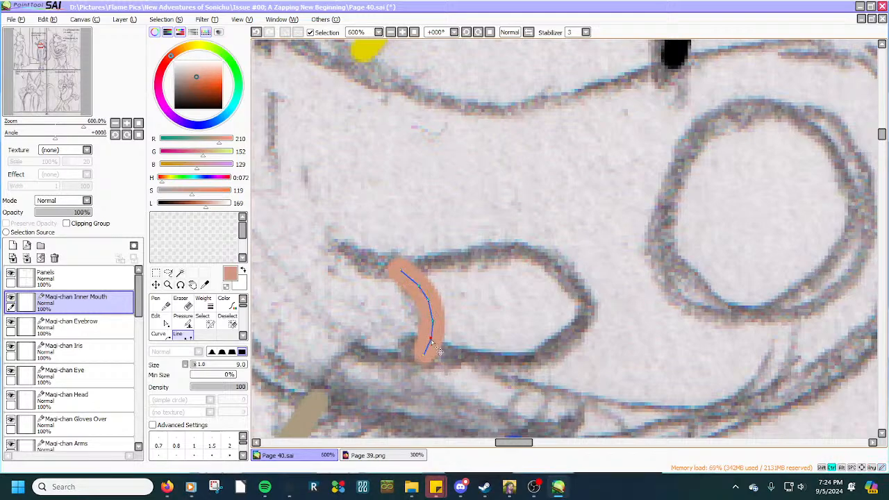
scroll(428, 338, down, 2)
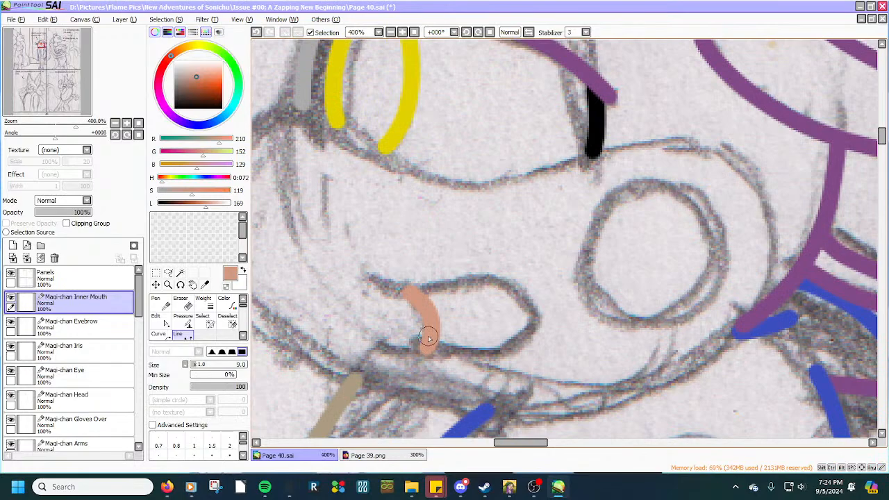
Add a linework layer above the inner-mouth layer and name it Magi-chan Mouth.
click(26, 245)
double_click(79, 300)
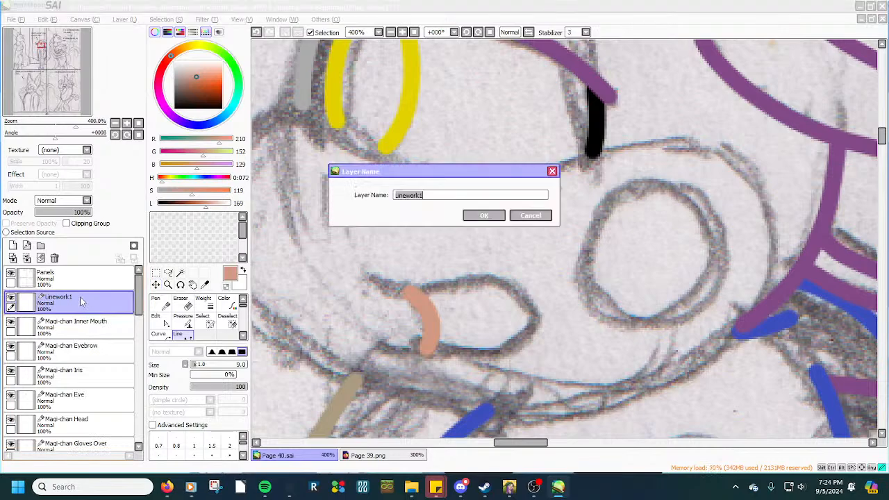
text(Magi-chan Mouth)
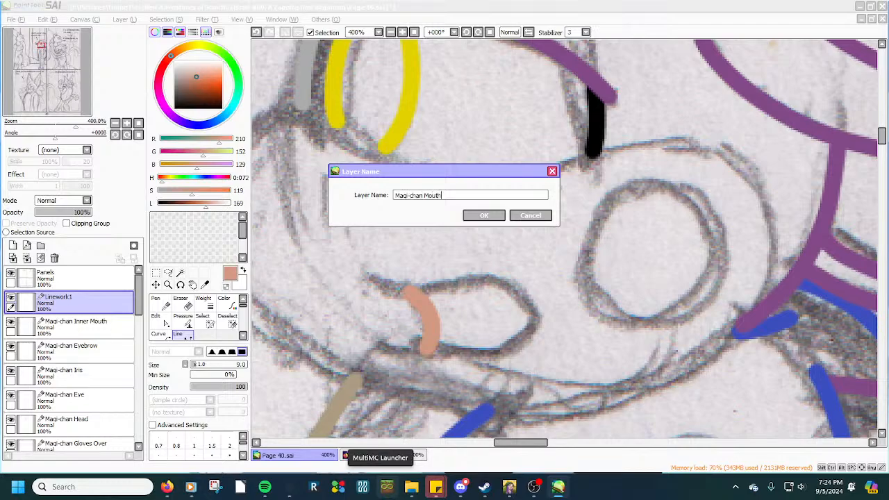
click(477, 216)
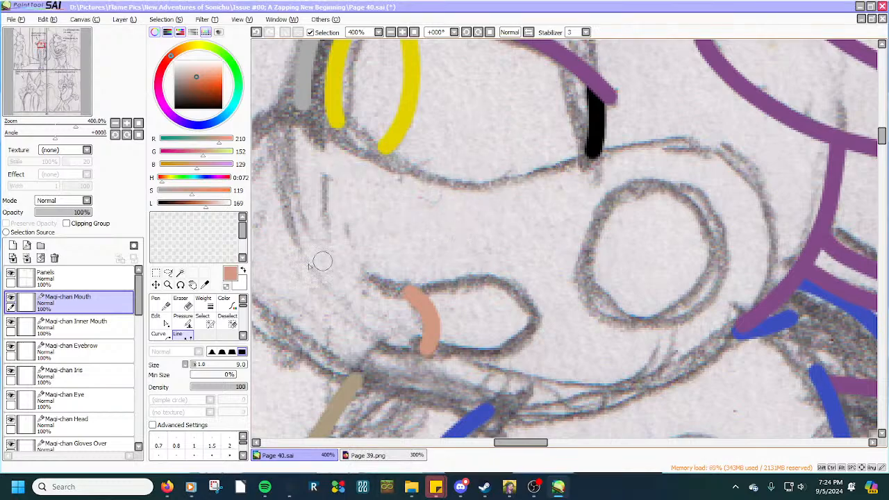
Trace the mouth outline in black and bend its upper, rear and lower sections to follow the sketch.
click(175, 108)
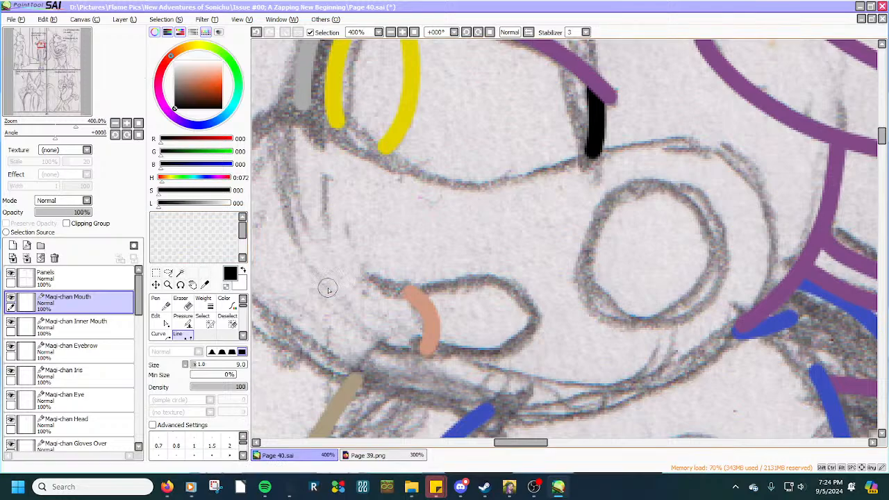
mouse_move(379, 277)
mouse_down()
mouse_move(389, 350)
mouse_move(535, 321)
mouse_move(504, 280)
mouse_up()
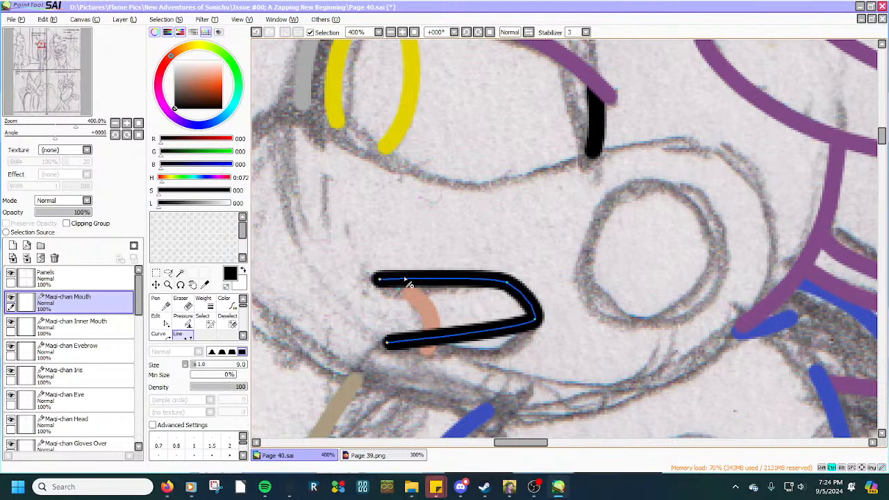
drag(405, 279, 401, 288)
drag(473, 283, 478, 275)
drag(423, 284, 426, 287)
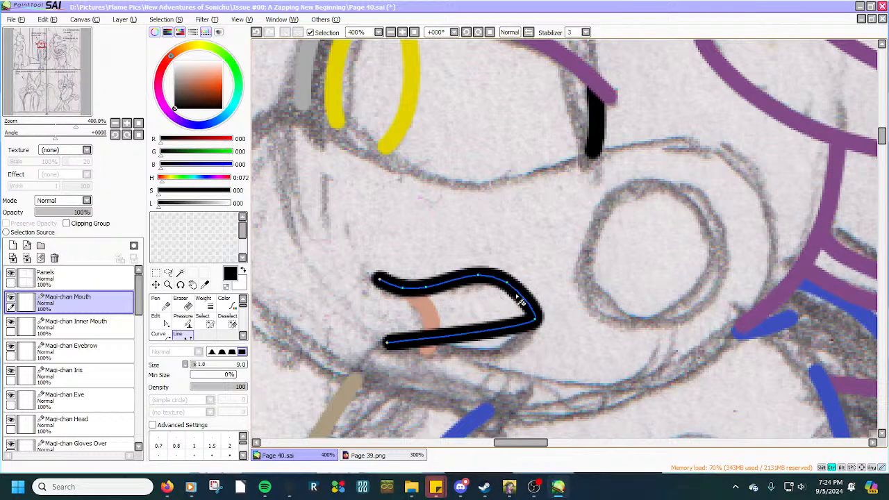
drag(507, 285, 526, 339)
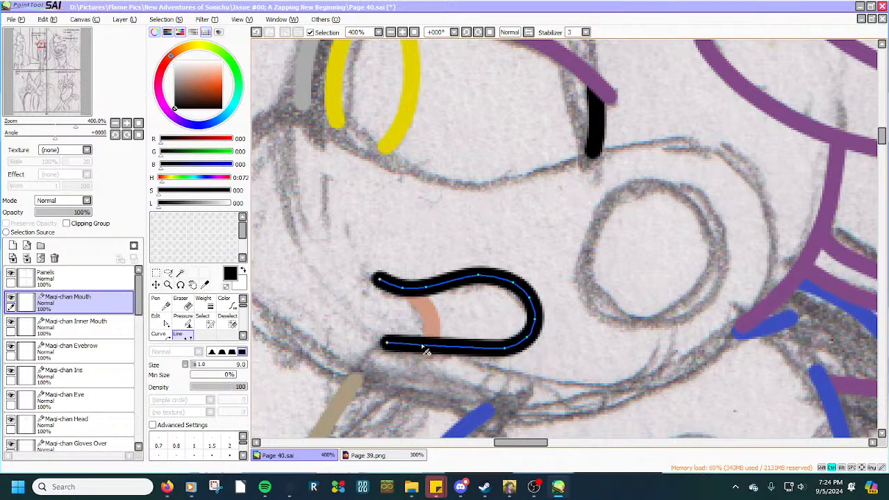
drag(421, 346, 468, 357)
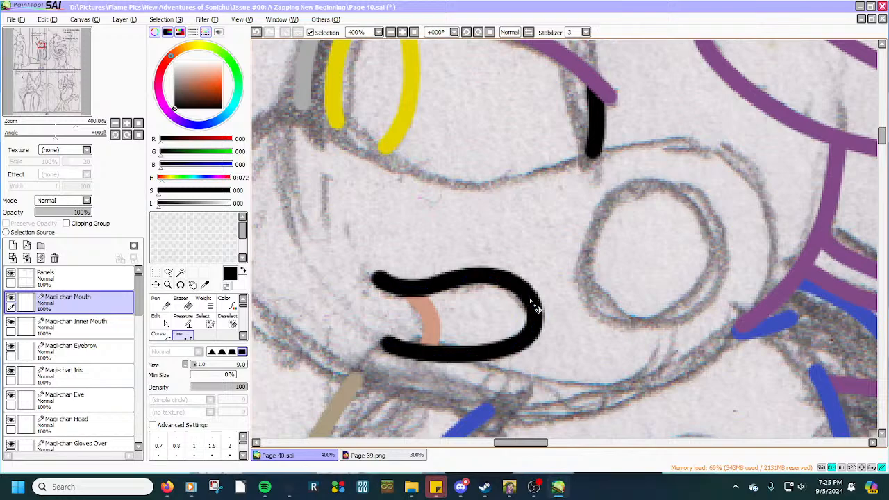
scroll(422, 353, up, 1)
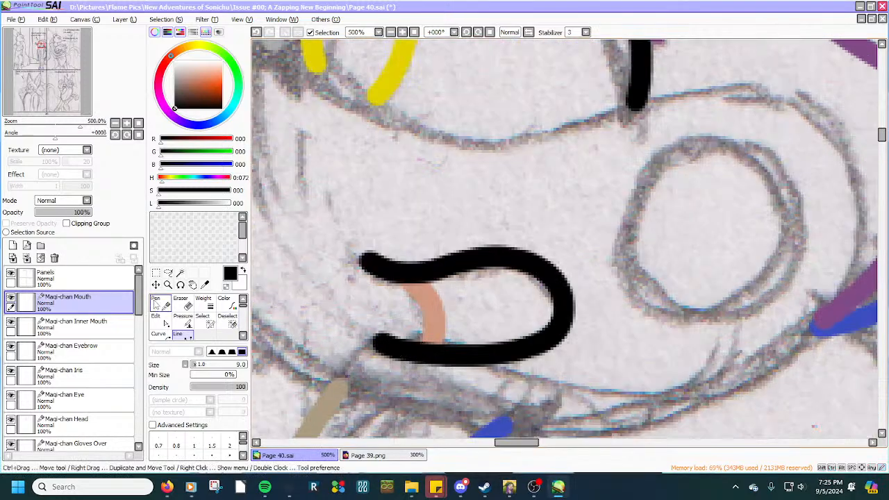
click(98, 321)
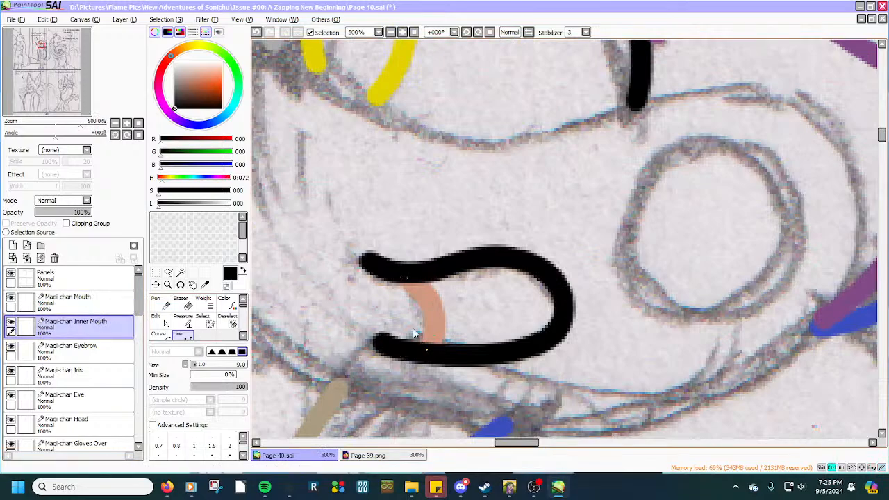
scroll(417, 334, up, 3)
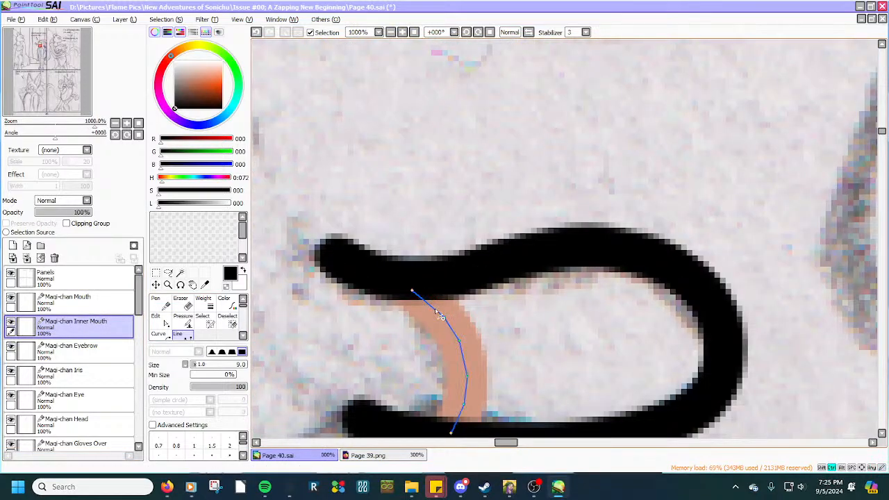
scroll(413, 300, down, 6)
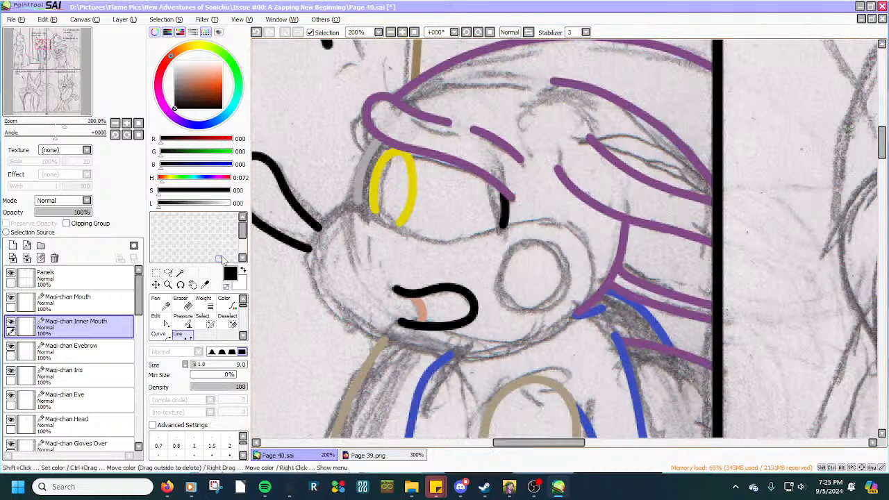
Add a linework layer above the Magi-chan Mouth layer and name it Magi-chan Muzzle.
click(112, 305)
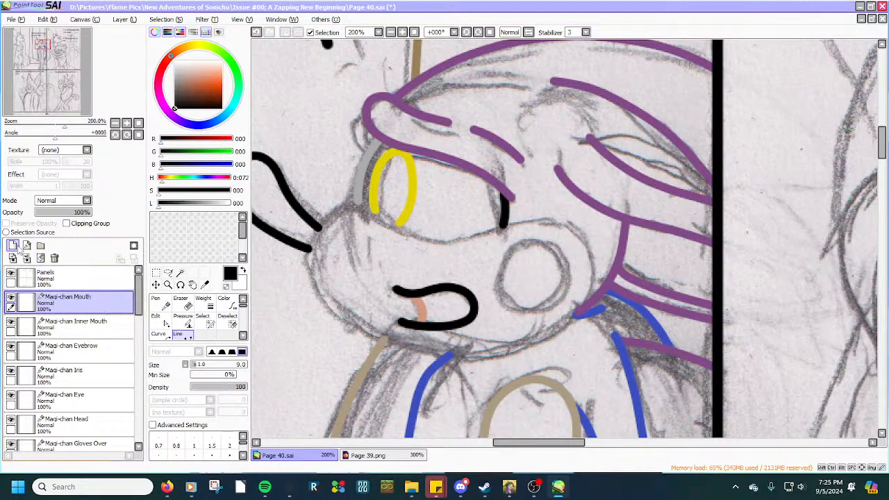
click(26, 247)
double_click(67, 299)
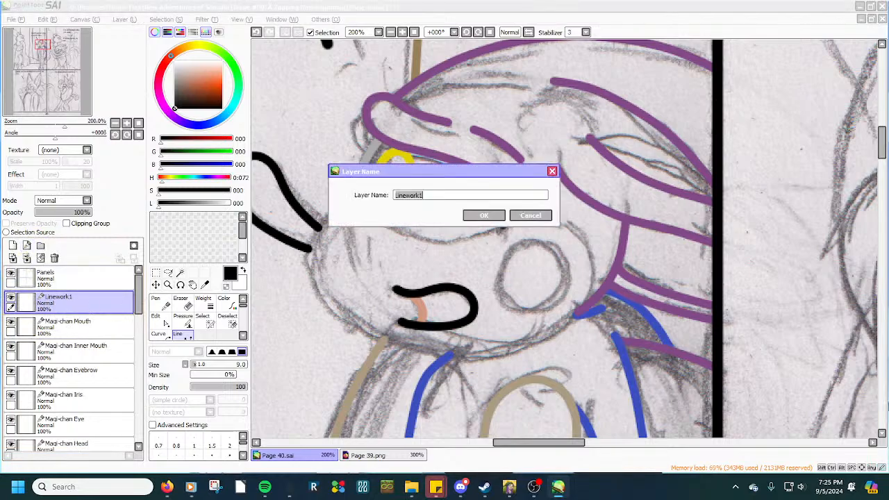
text(Magi-chan Muzzle)
key(Return)
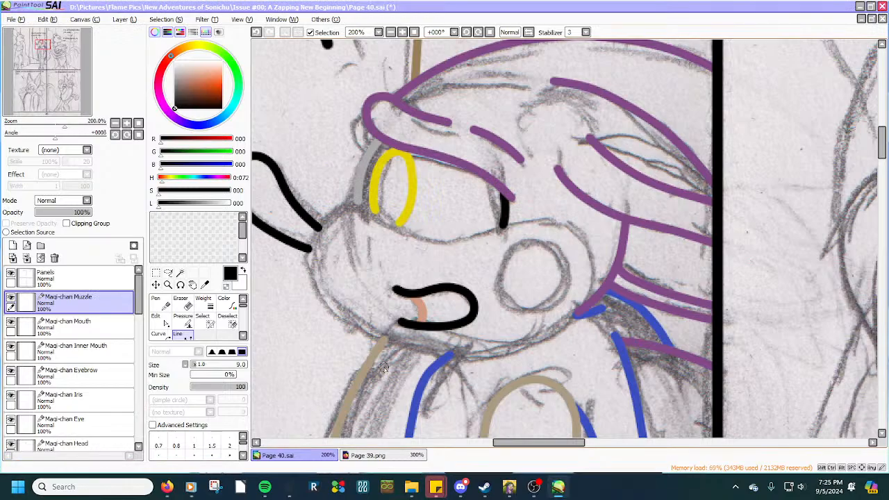
Sample the tan color from the upper end of the line below the chin and switch back to the Line tool.
scroll(384, 368, down, 1)
scroll(380, 350, up, 1)
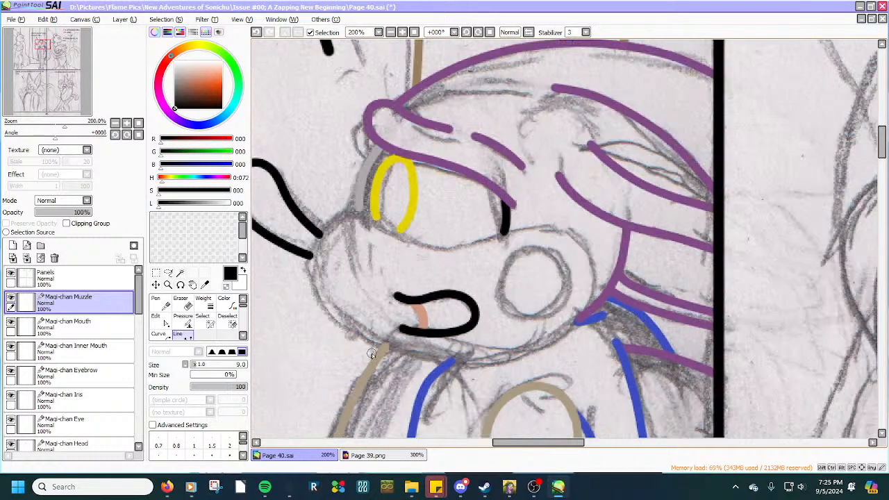
click(205, 284)
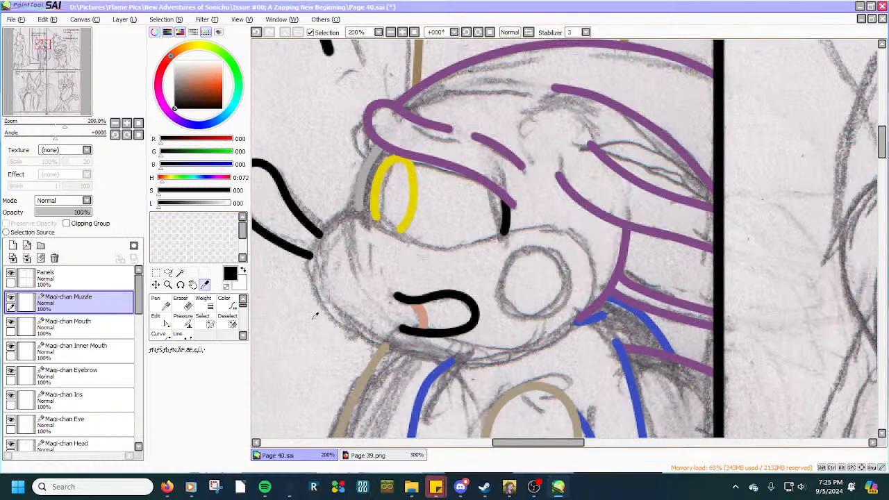
click(377, 355)
click(182, 336)
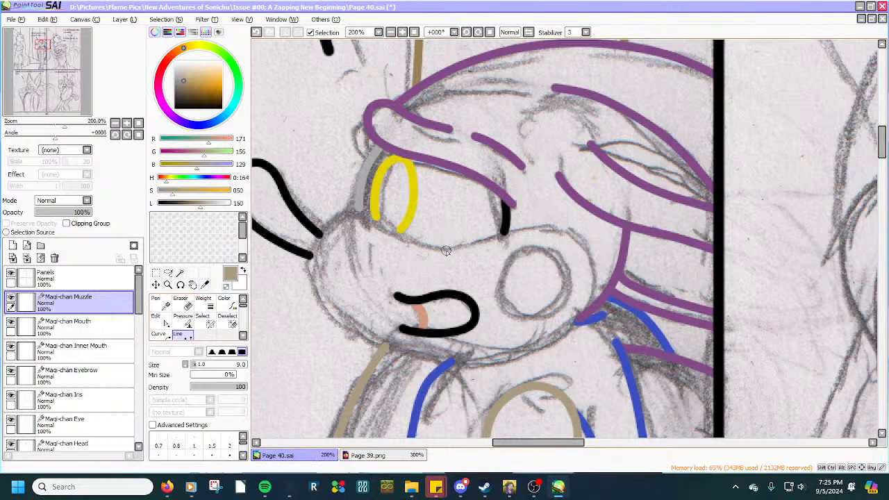
Draw a tan line from below the eye to the chin and bend it around the front of the sketched muzzle.
drag(446, 250, 429, 357)
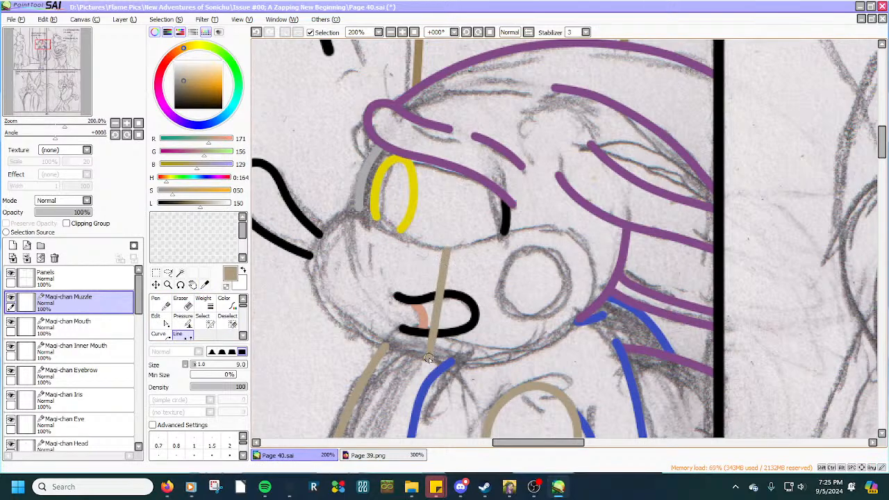
scroll(417, 338, up, 1)
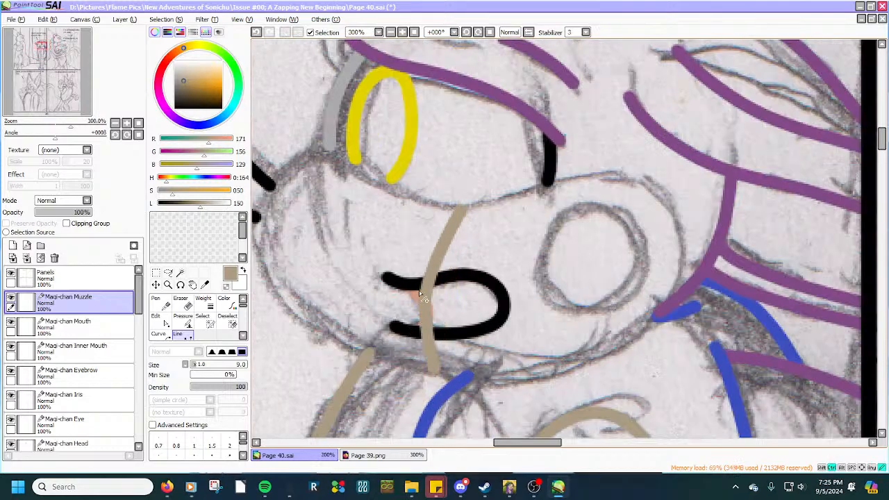
drag(419, 294, 317, 154)
drag(369, 176, 279, 171)
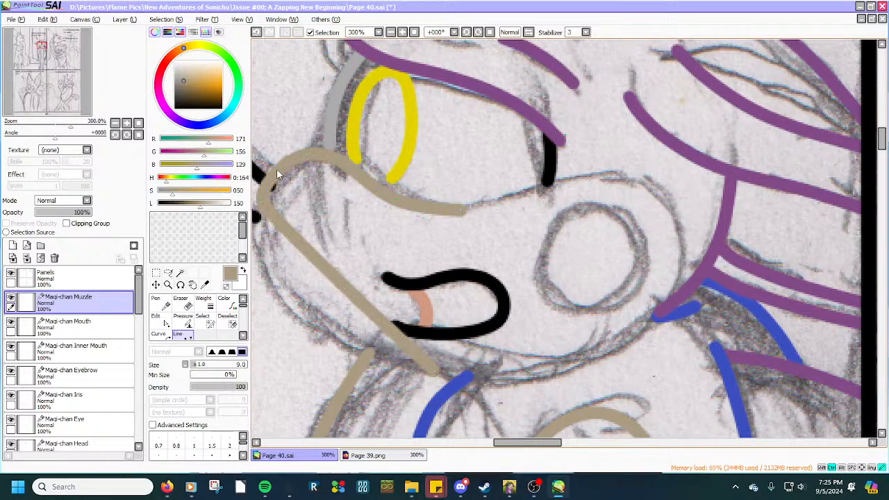
drag(329, 273, 279, 312)
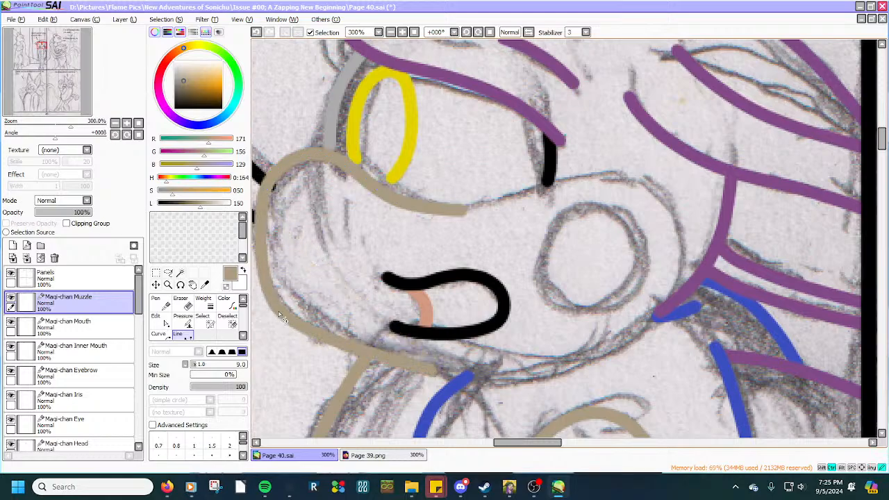
scroll(271, 247, down, 1)
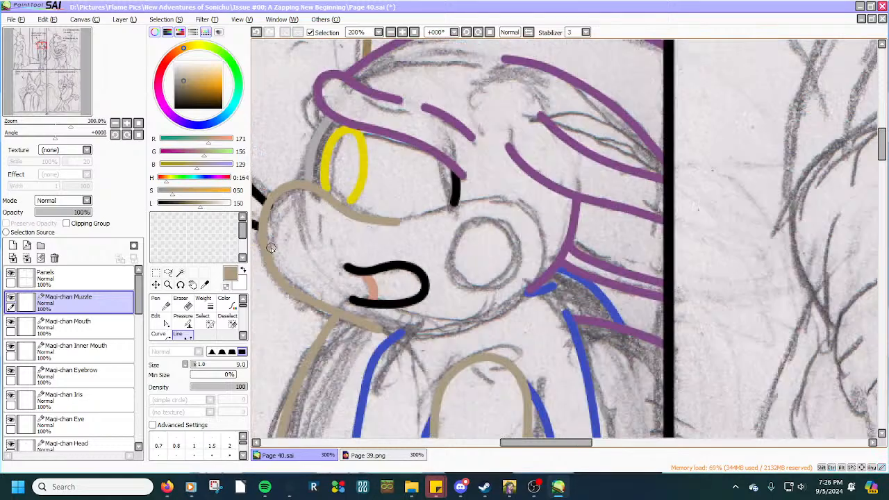
Bend the front edge of the tan muzzle line outward to follow the sketched snout.
scroll(271, 248, down, 1)
scroll(271, 248, up, 3)
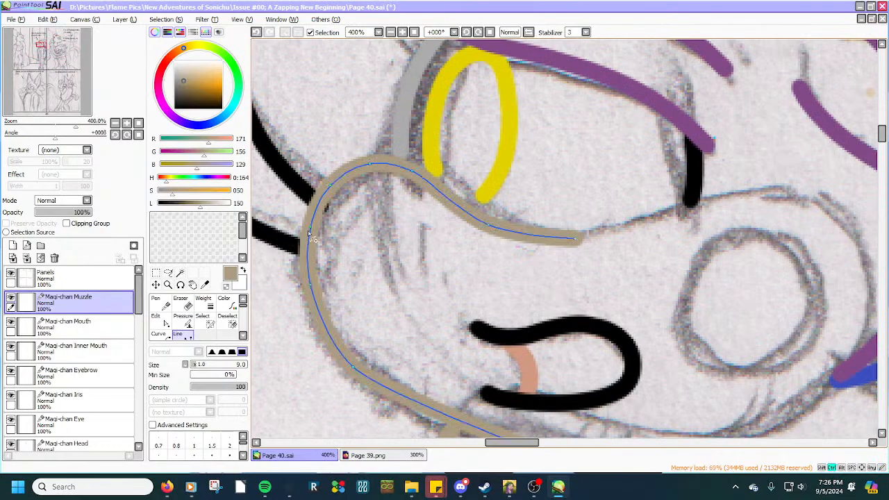
drag(310, 230, 308, 226)
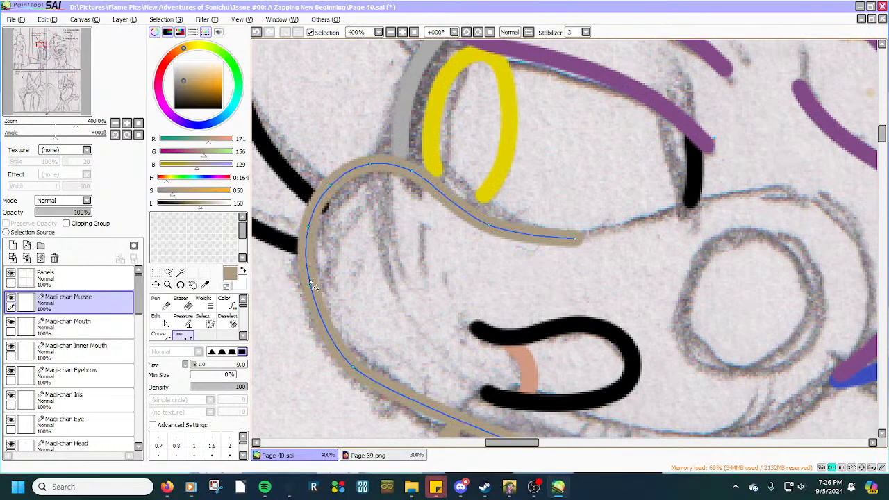
drag(310, 285, 305, 285)
drag(318, 318, 315, 319)
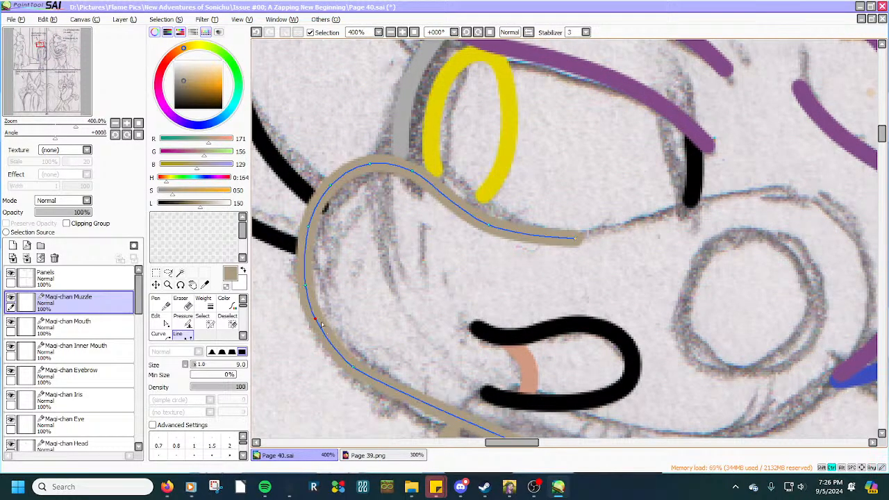
scroll(326, 329, down, 1)
scroll(361, 371, up, 1)
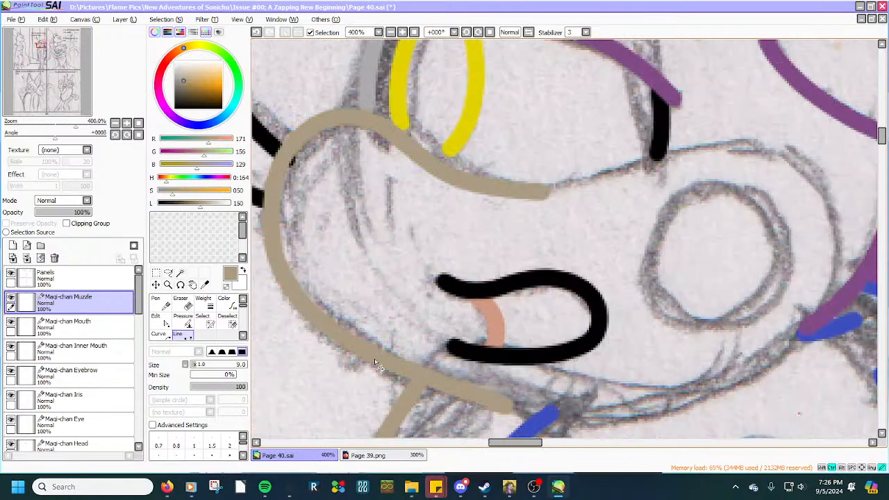
Join the tan line's chin end to its upper end and bend the closed outline around the cheek, underside and upper edge of the muzzle.
scroll(521, 409, up, 1)
drag(520, 410, 549, 137)
scroll(576, 156, up, 1)
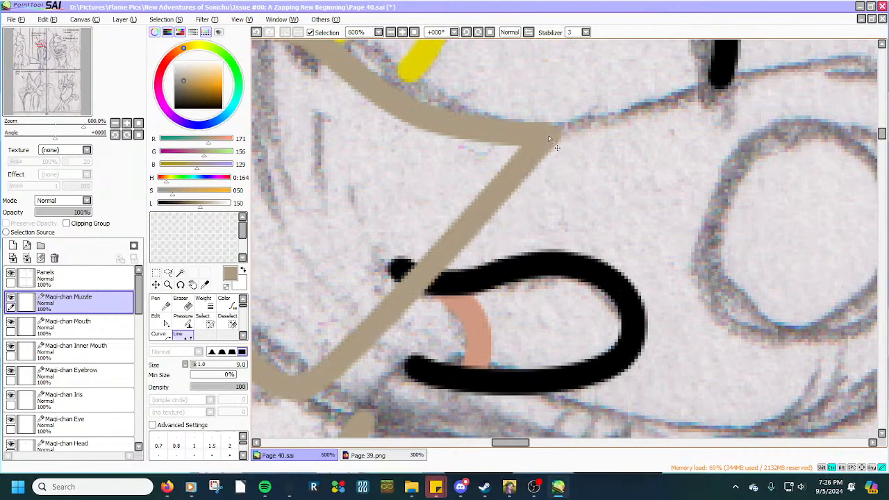
scroll(549, 139, down, 3)
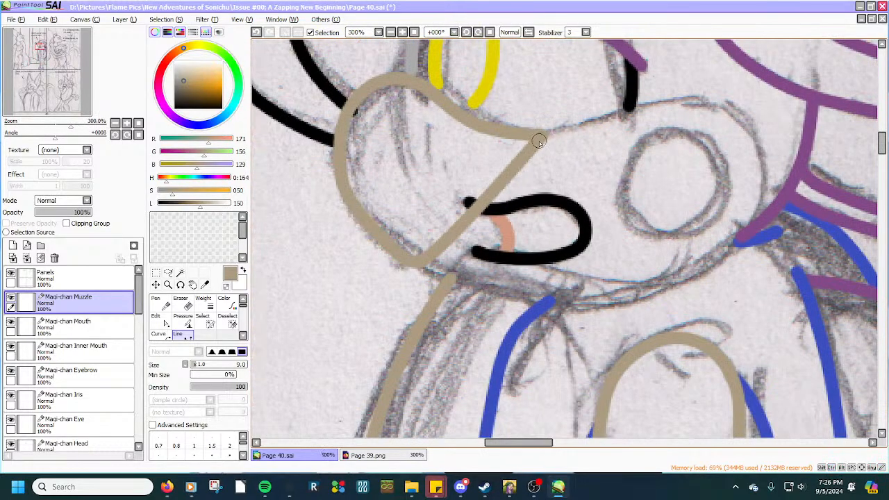
drag(506, 168, 750, 226)
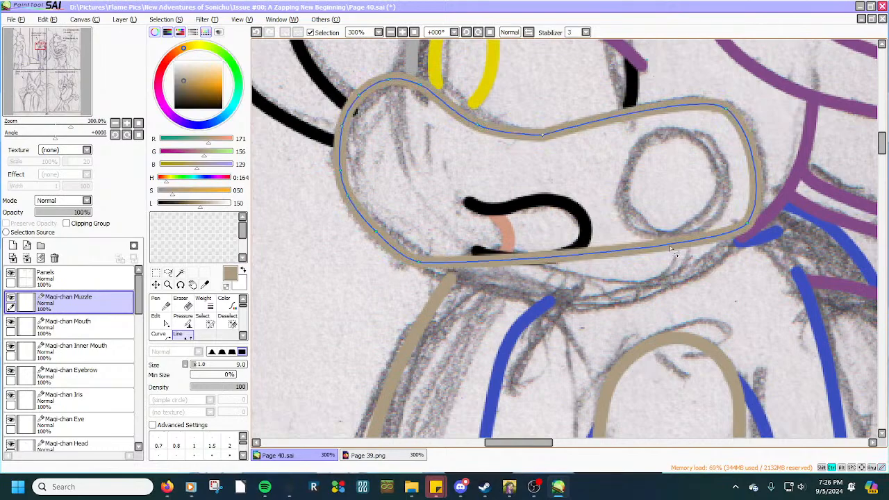
drag(670, 244, 658, 292)
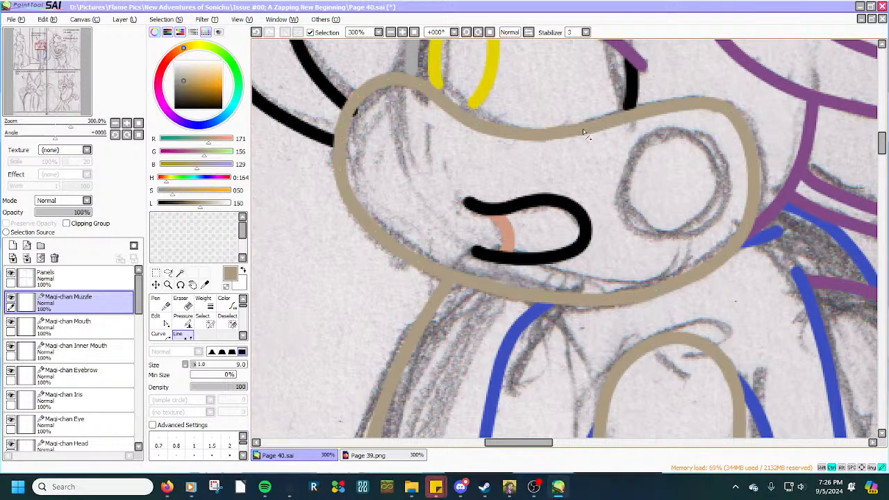
drag(634, 112, 667, 100)
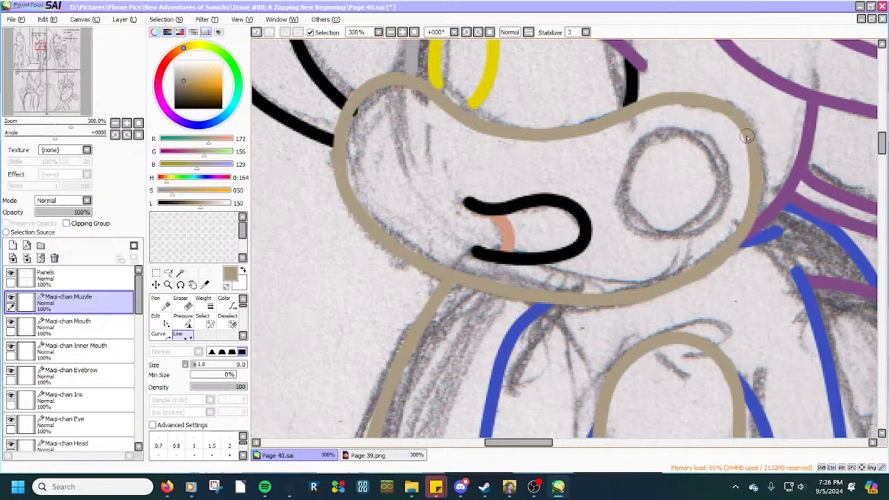
Refine the muzzle outline's curve behind the cheek circle and along the lower edge to match the sketch.
scroll(746, 137, up, 2)
drag(690, 350, 707, 340)
drag(712, 90, 685, 75)
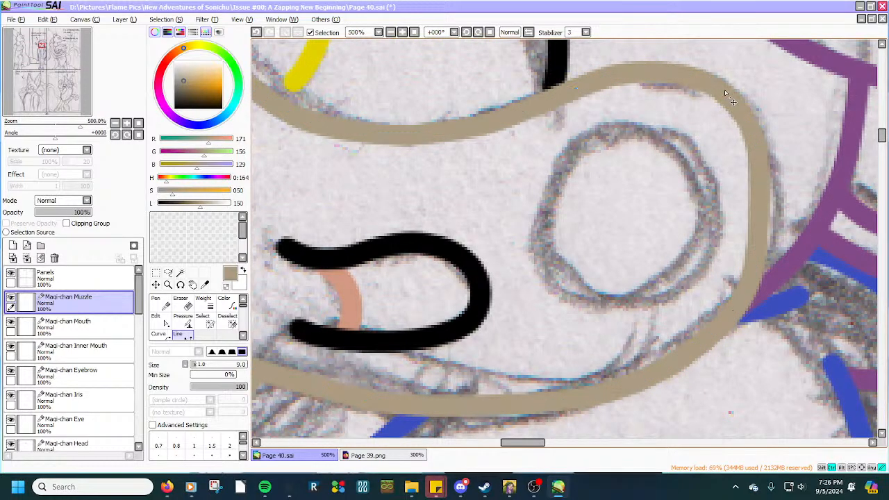
drag(756, 188, 762, 198)
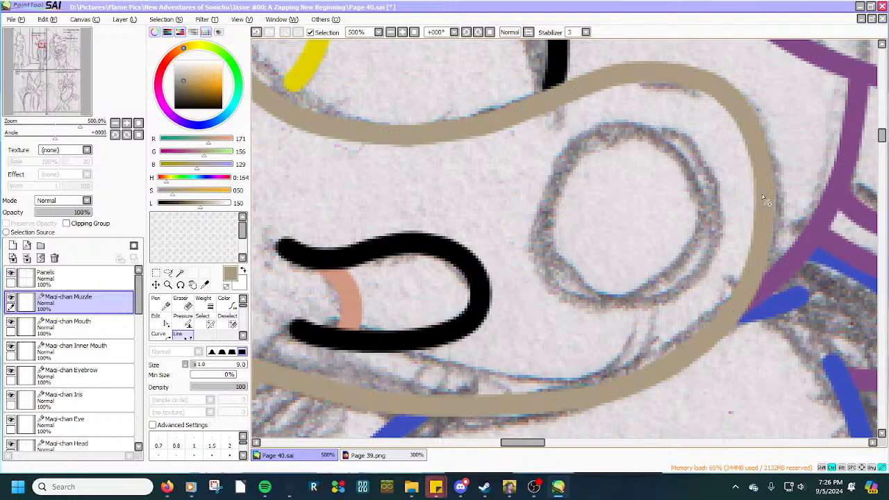
scroll(761, 194, down, 1)
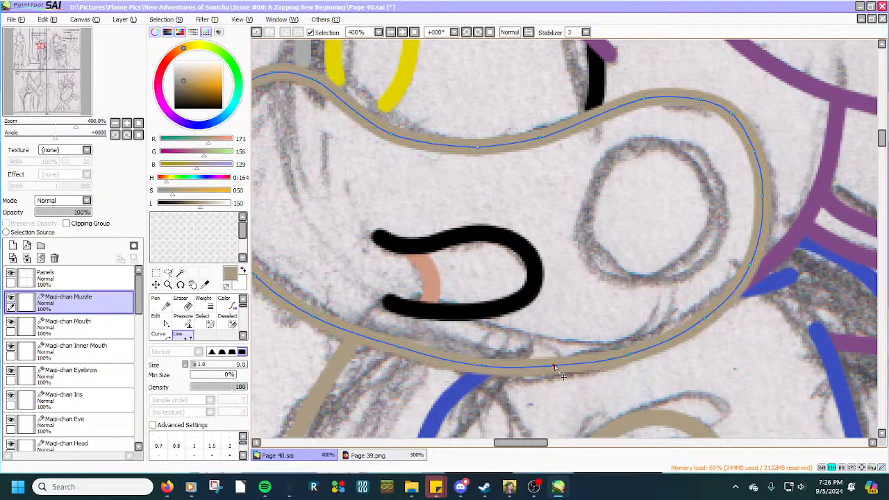
scroll(554, 370, down, 2)
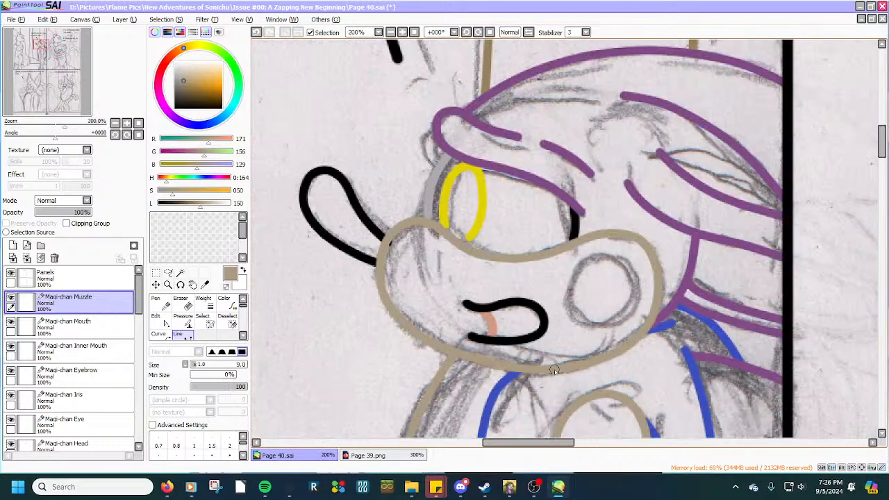
scroll(456, 353, up, 2)
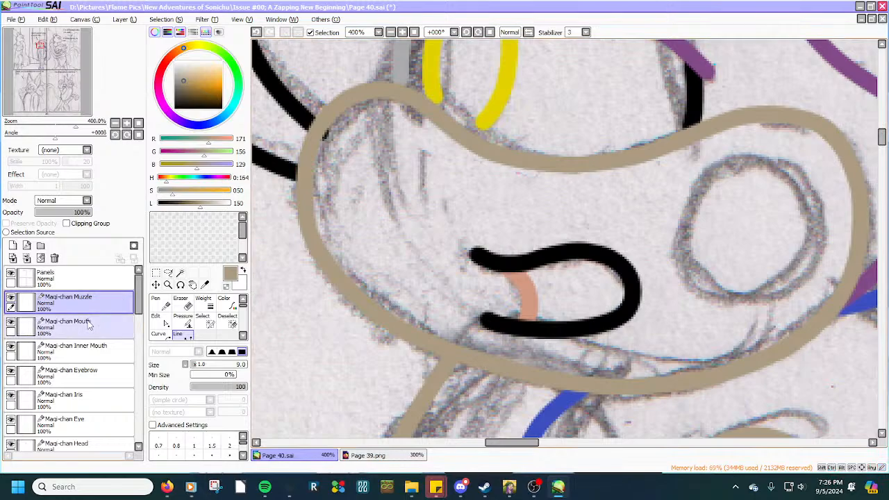
Check where the body and vest lines meet the muzzle, selecting the Magi-chan Body and Stomach layer and the Magi-chan Vest layer.
scroll(88, 324, down, 5)
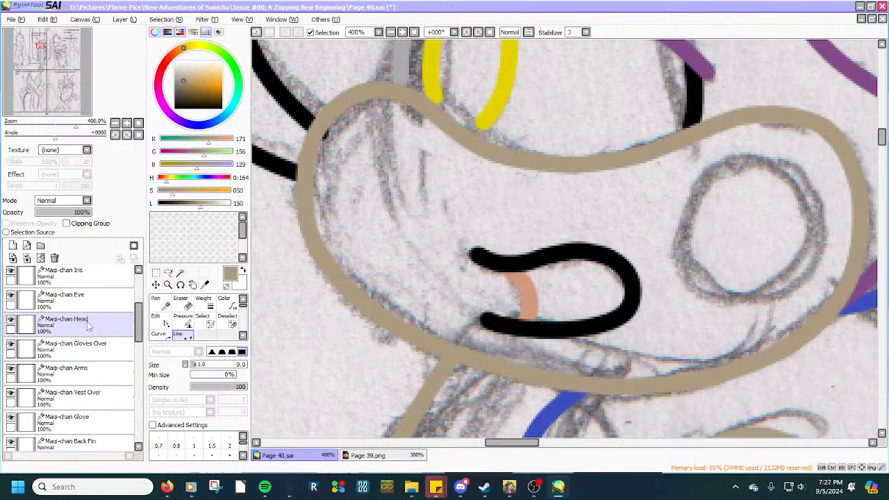
scroll(88, 324, down, 4)
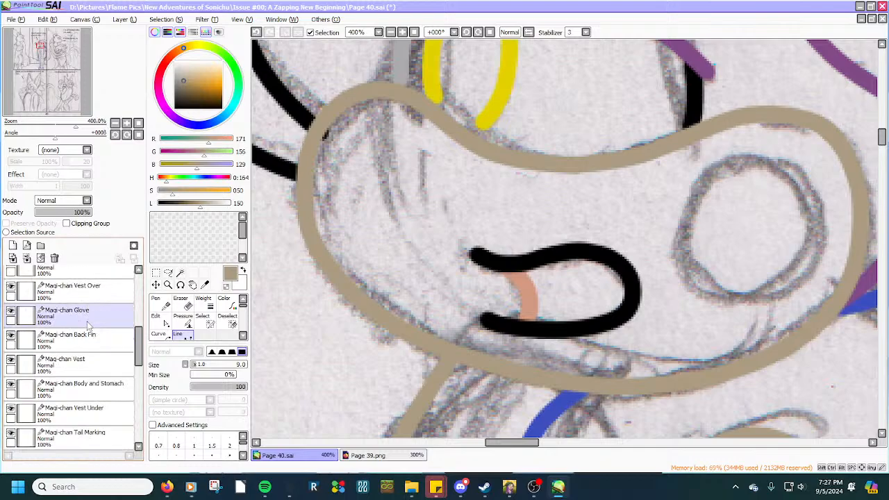
scroll(88, 324, down, 2)
click(93, 348)
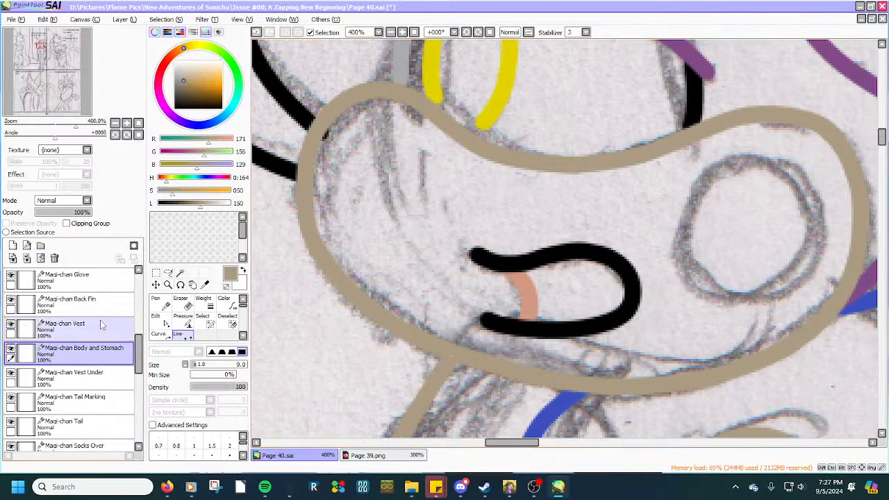
click(77, 328)
scroll(560, 384, down, 1)
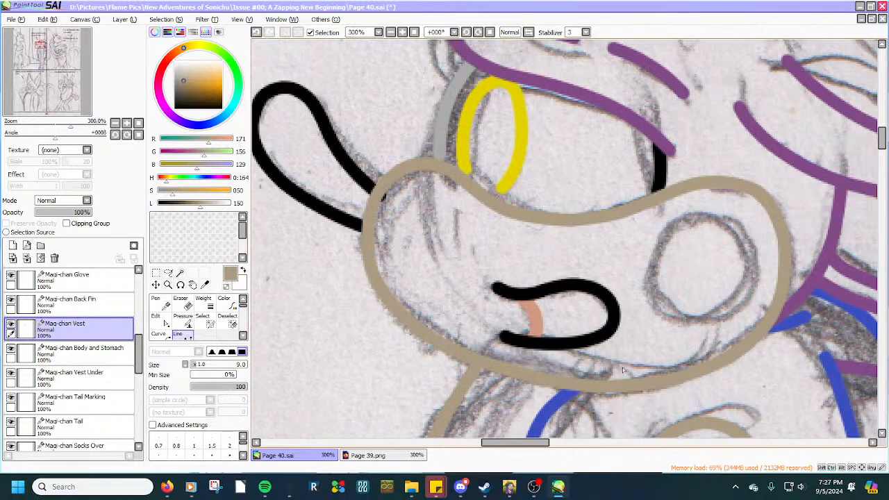
scroll(825, 323, up, 2)
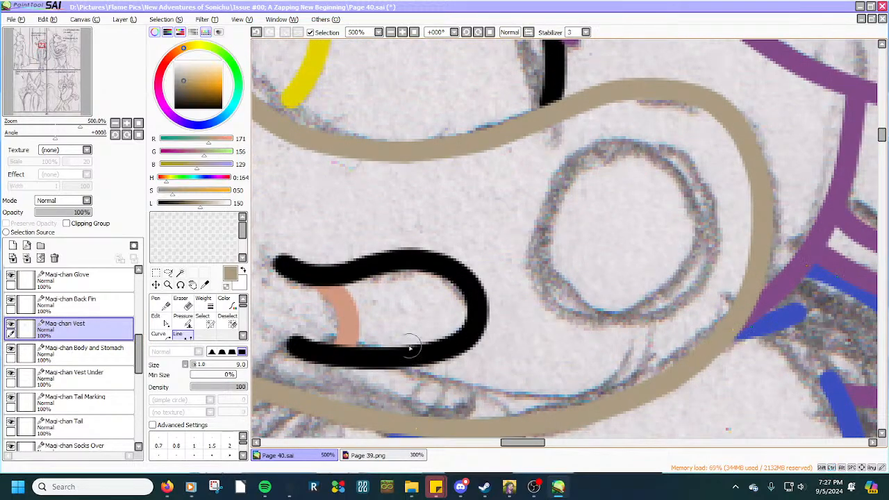
Examine the junction of the head, vest and muzzle lines behind the cheek, selecting the Magi-chan Muzzle layer and the Magi-chan Head layer.
scroll(89, 328, up, 3)
scroll(88, 327, up, 3)
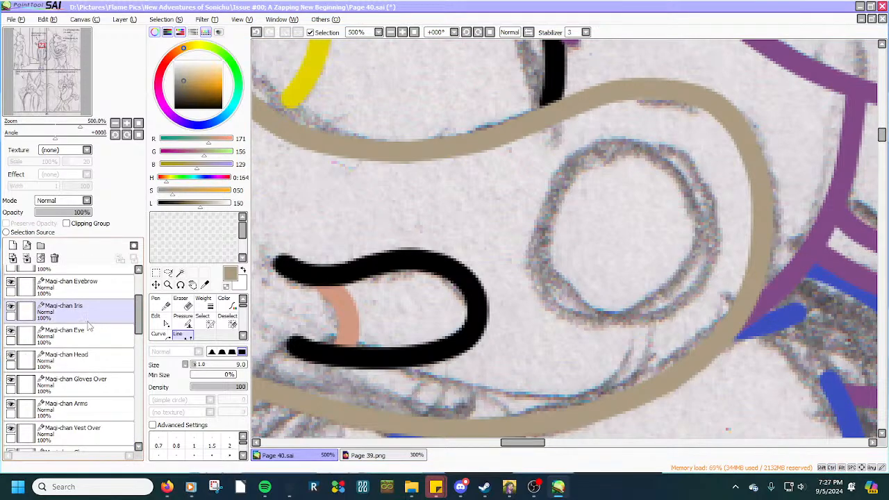
scroll(88, 327, up, 3)
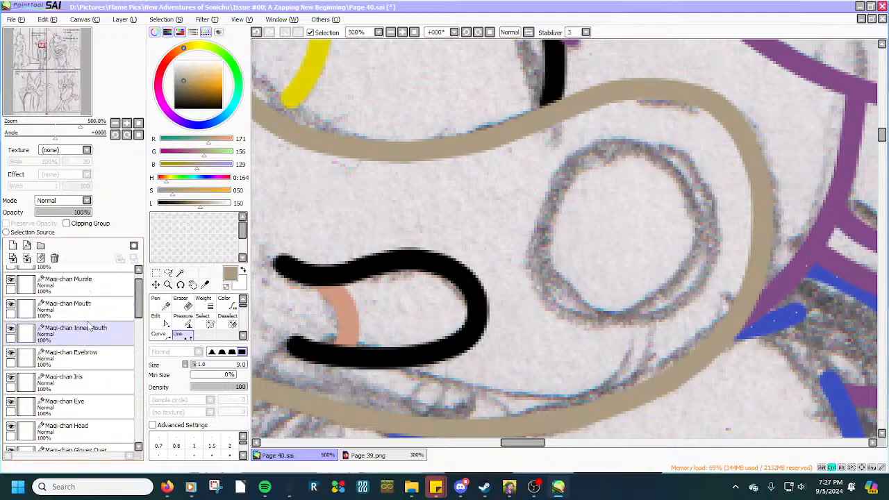
scroll(580, 307, down, 2)
scroll(754, 307, up, 4)
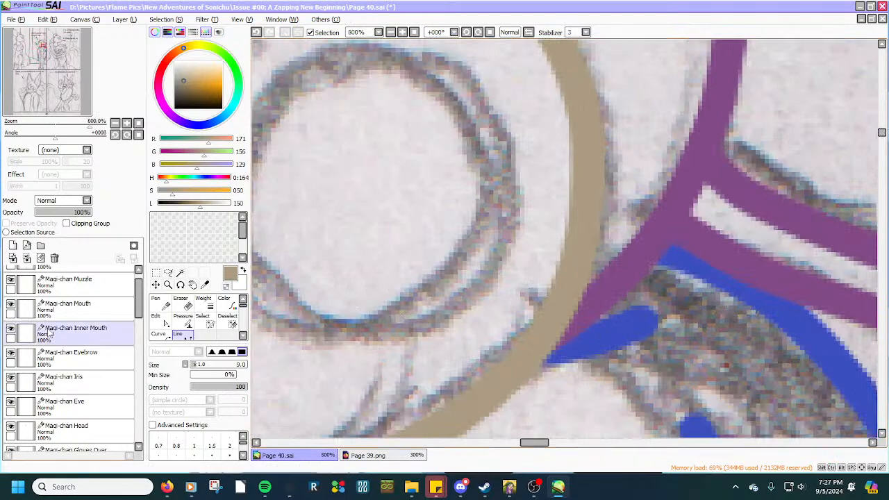
scroll(47, 331, up, 1)
click(76, 302)
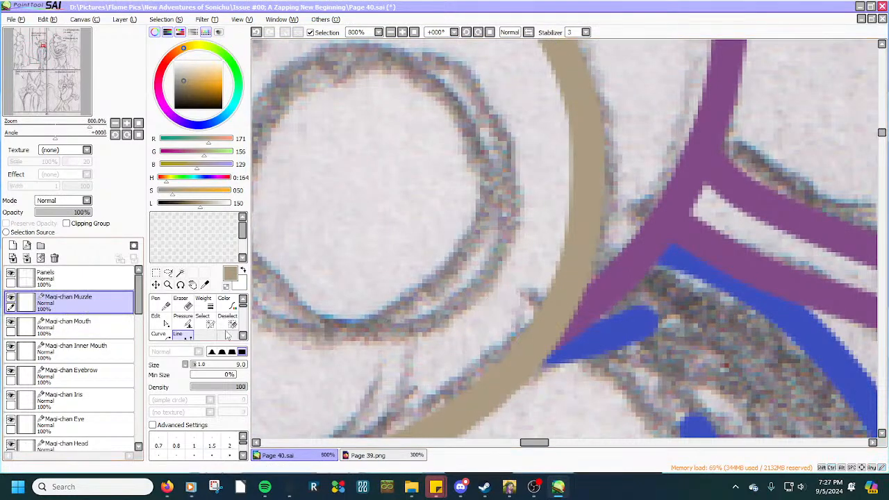
click(103, 442)
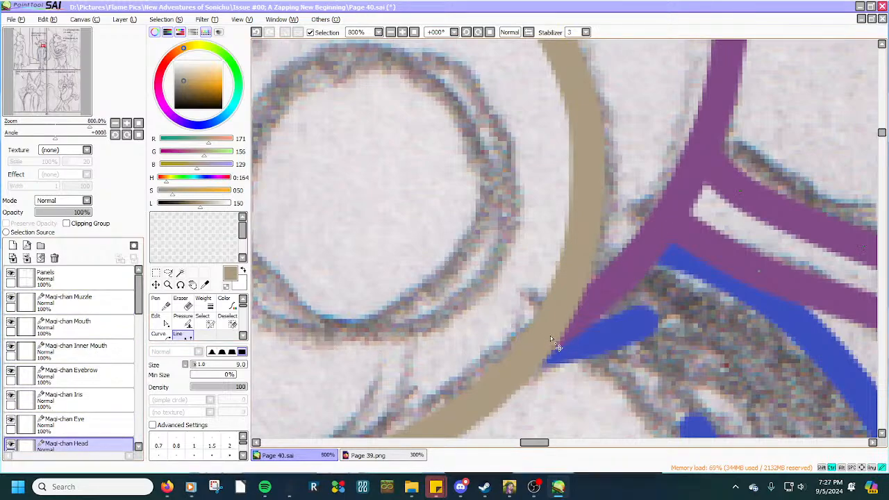
scroll(553, 333, down, 10)
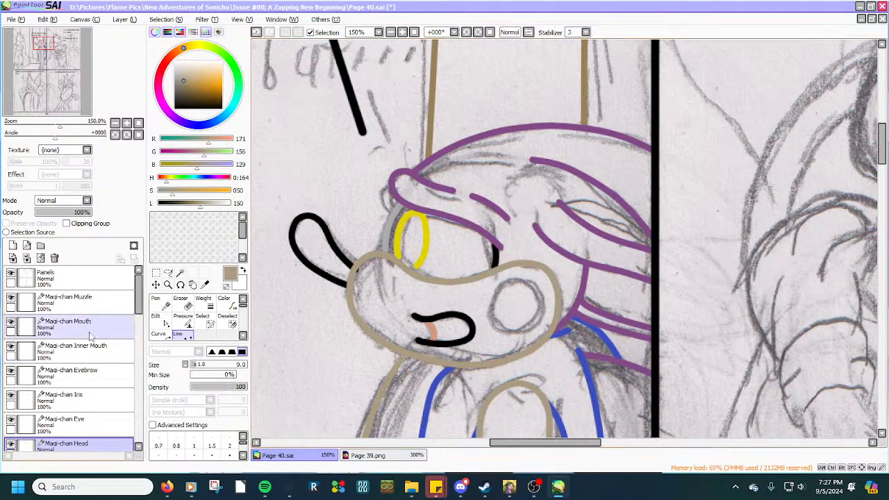
Rename the Nose layer as Magi-chan Nose.
scroll(90, 336, down, 6)
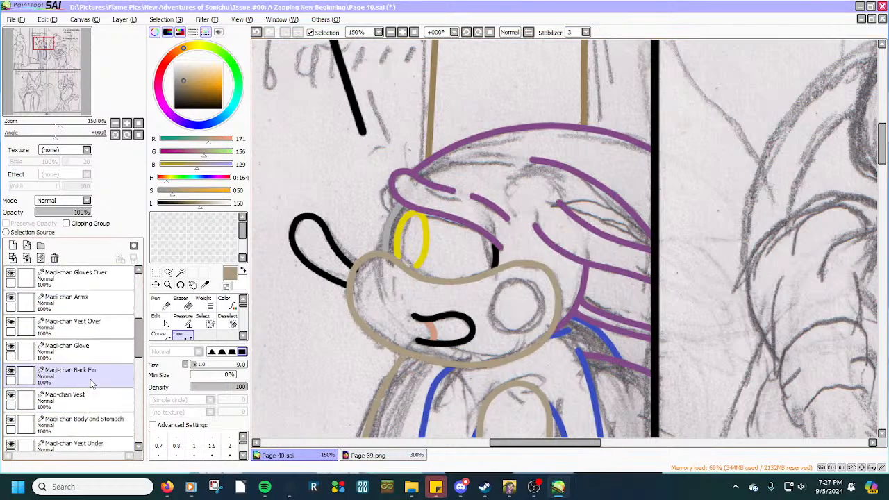
scroll(90, 380, down, 4)
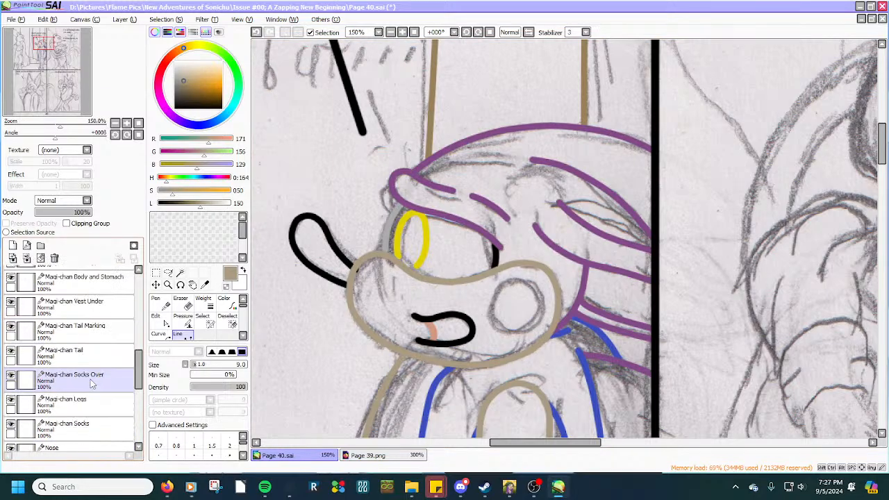
scroll(91, 380, down, 1)
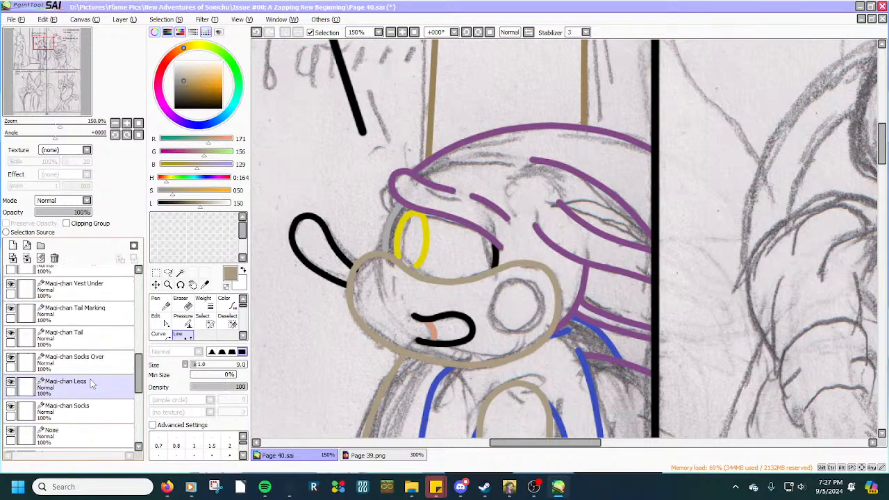
double_click(75, 430)
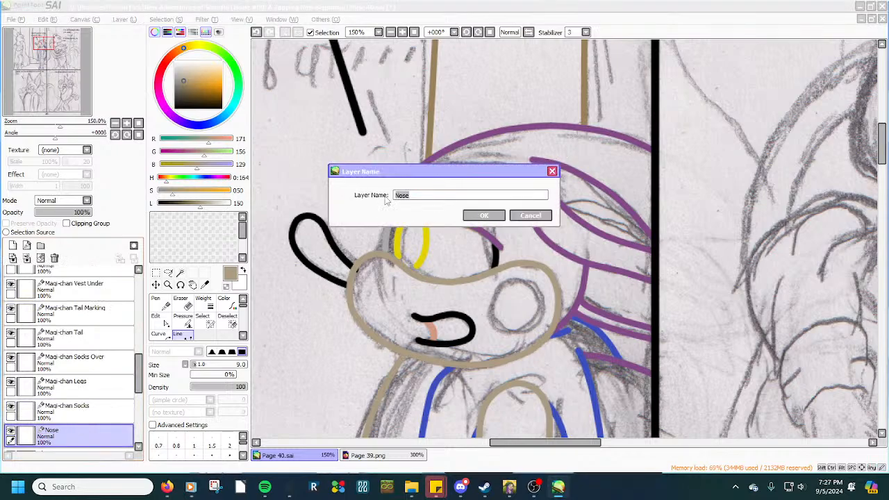
click(395, 196)
click(481, 215)
Adjust the upper end of the black nose line so it stops beneath the front of the muzzle outline.
scroll(441, 266, up, 5)
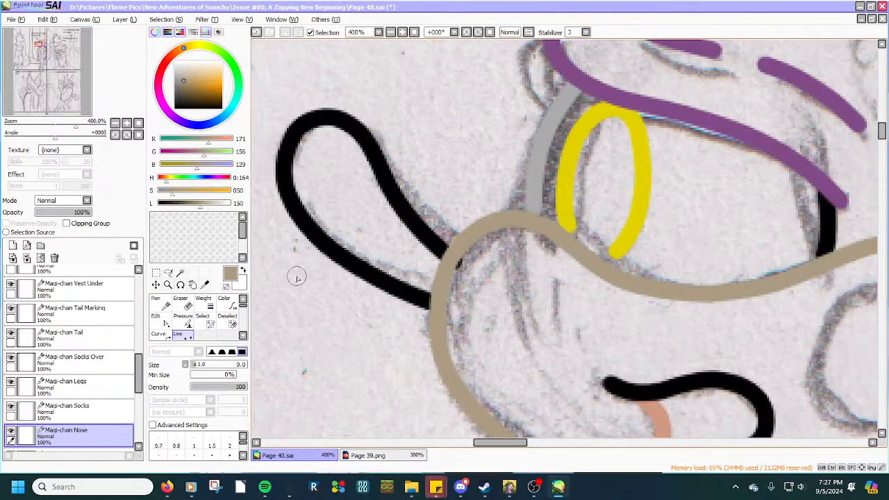
key(ctrl)
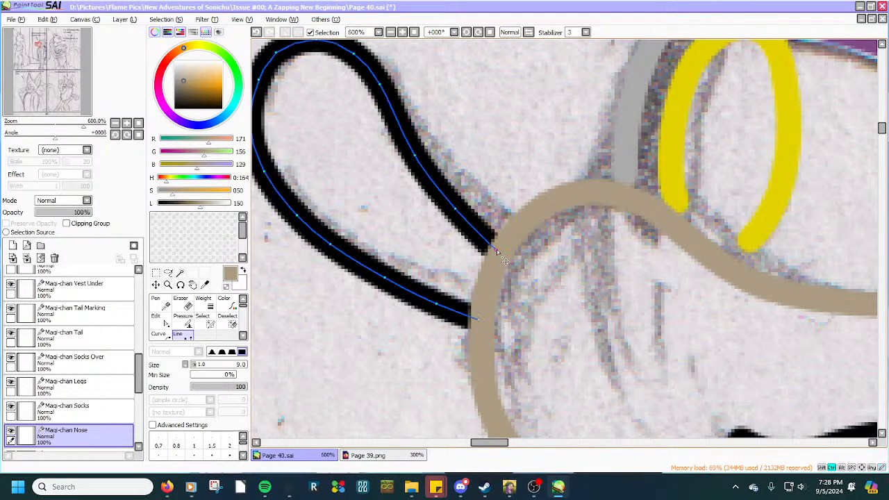
scroll(491, 250, down, 4)
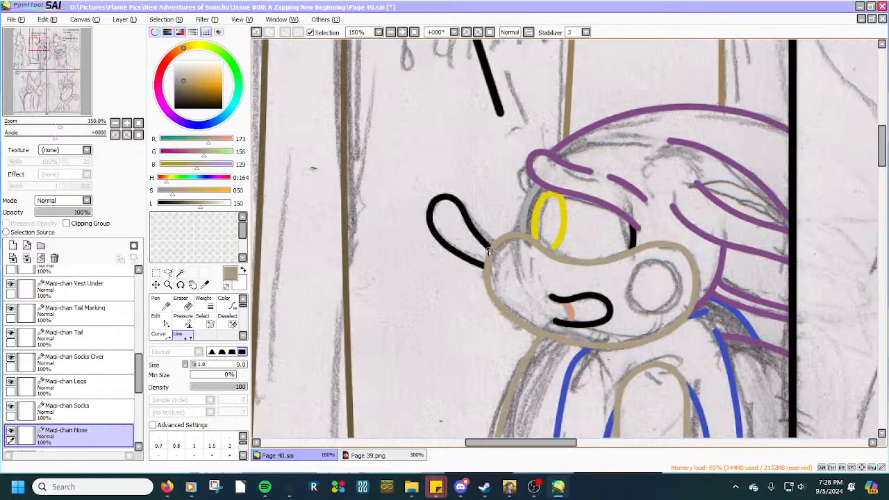
scroll(489, 251, down, 2)
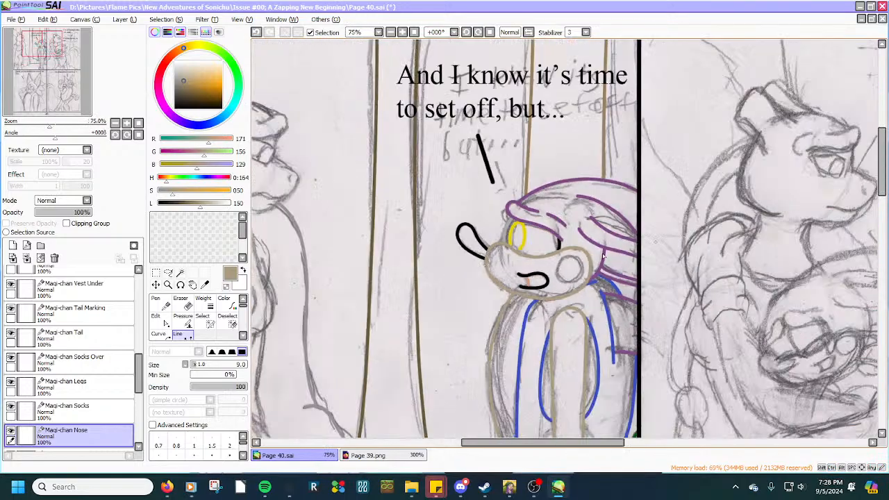
scroll(555, 272, down, 3)
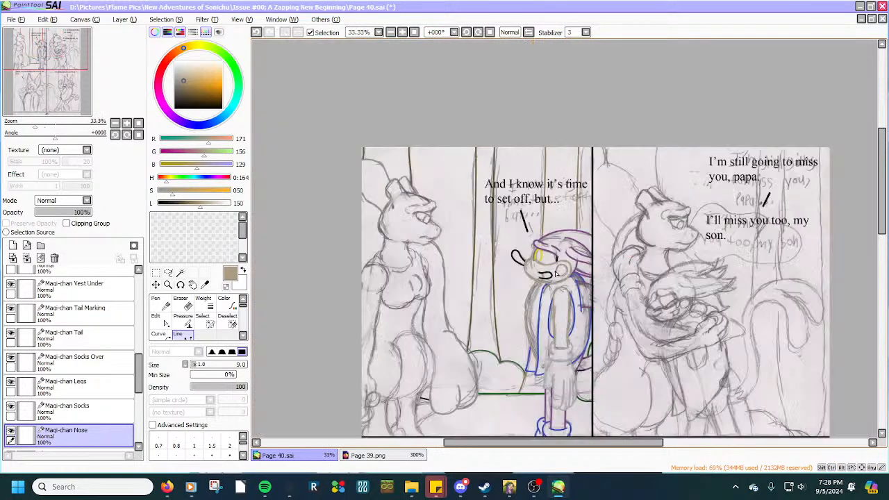
scroll(566, 333, up, 1)
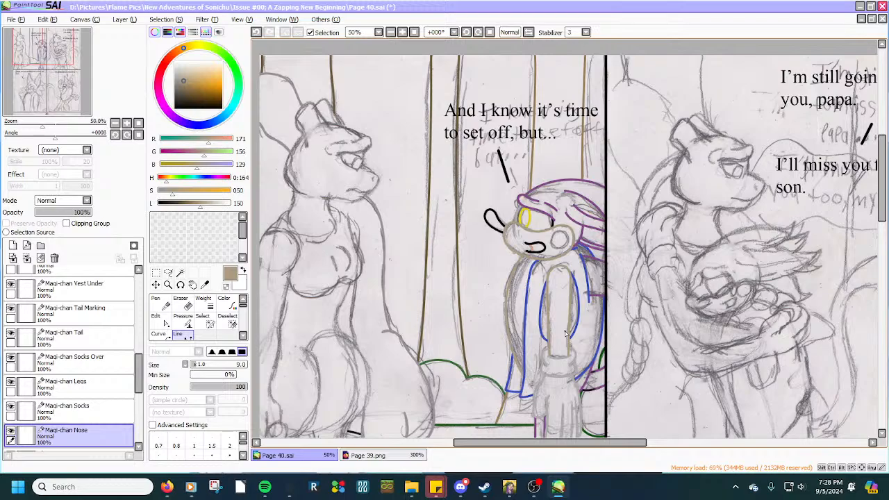
Add a linework layer above the Cave layer and name it Magi-chan Markings.
scroll(75, 397, down, 2)
click(76, 405)
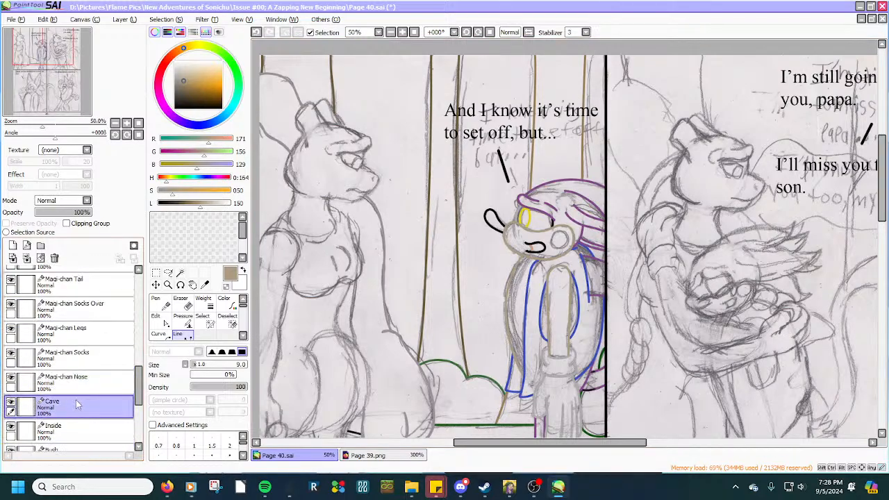
click(26, 245)
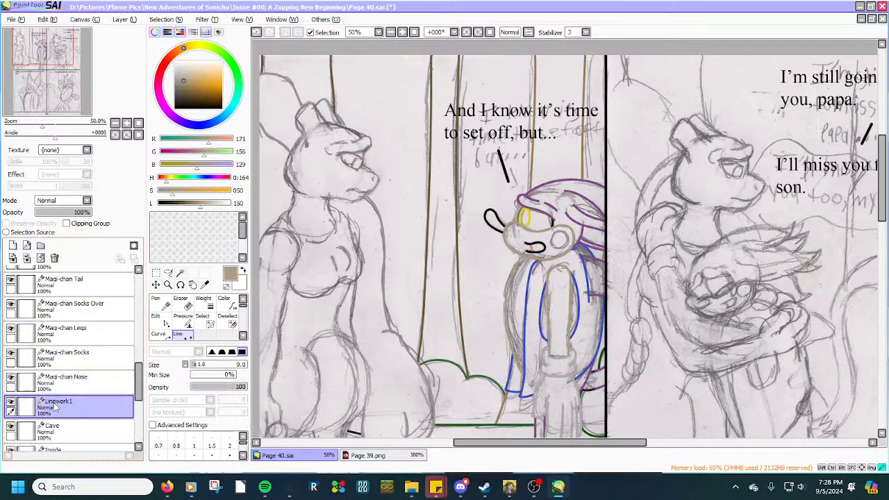
double_click(59, 405)
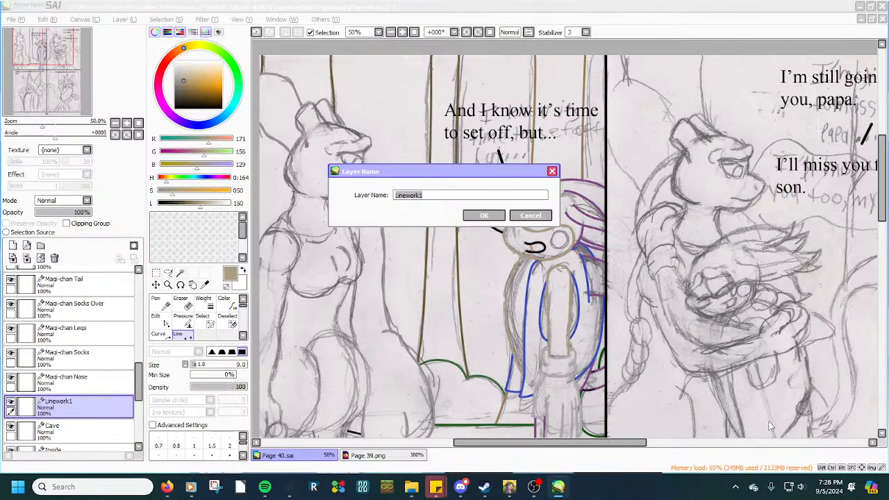
text(M)
text(agi-chan Markings)
key(Return)
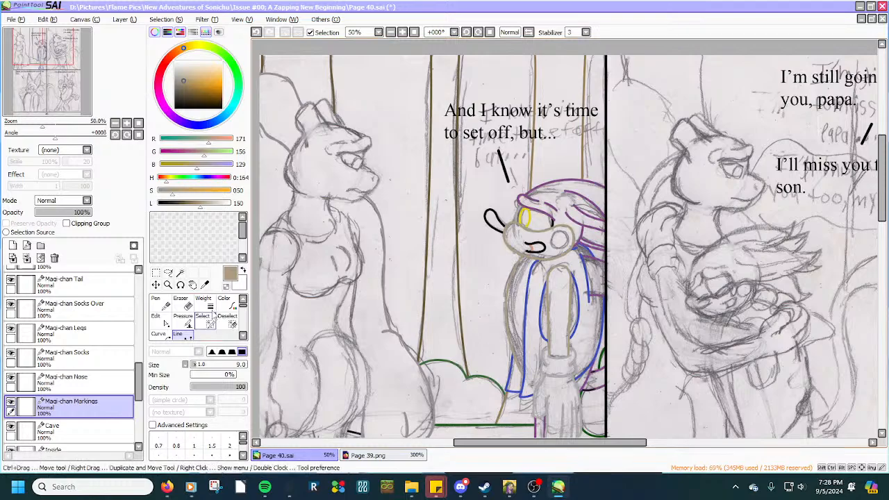
Sample the red of the cheek marking in Page 39.png and return to Page 40.sai.
click(204, 285)
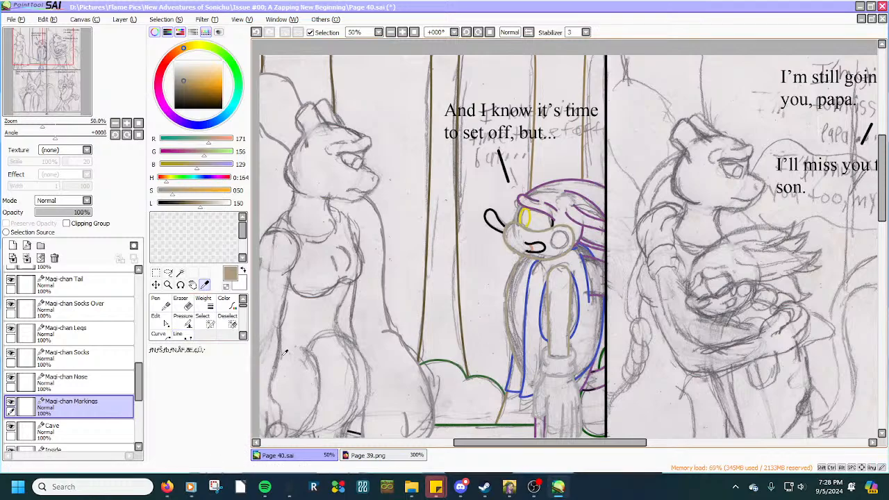
click(367, 456)
click(583, 345)
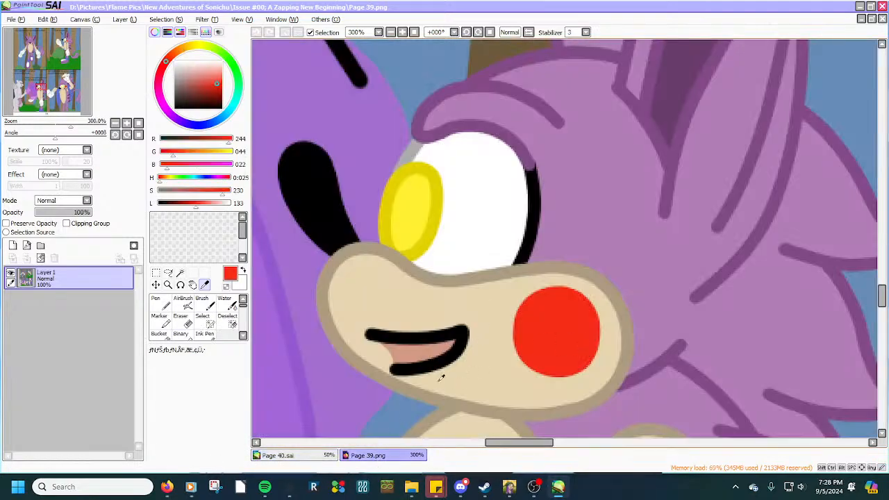
click(317, 452)
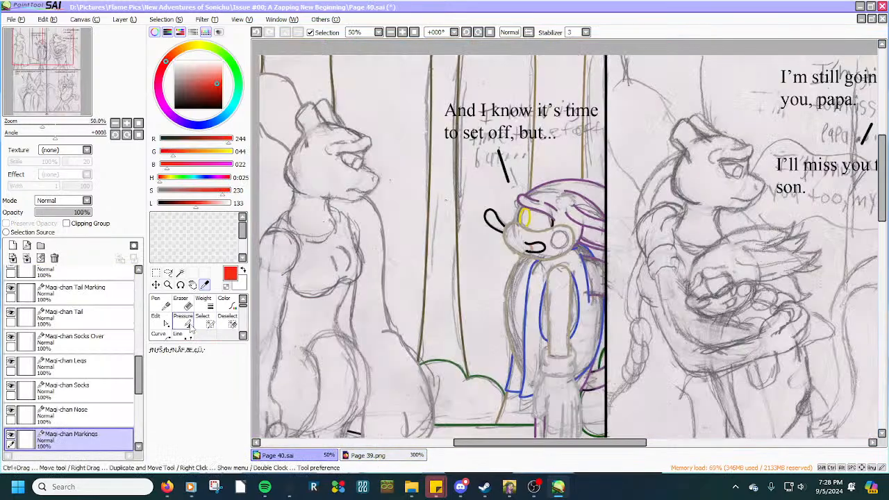
Draw a red line across Magi-chan's pencilled cheek circle and bend its middle up onto the circle's upper edge.
click(178, 334)
scroll(536, 254, up, 3)
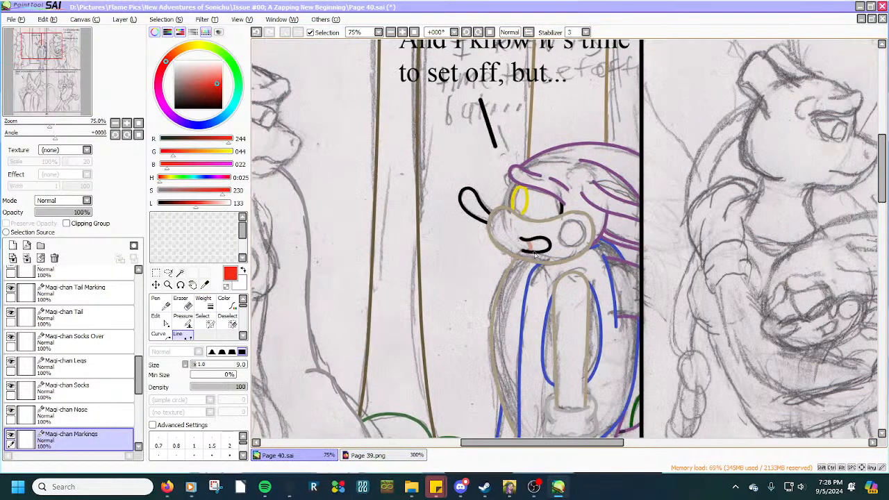
scroll(594, 218, up, 3)
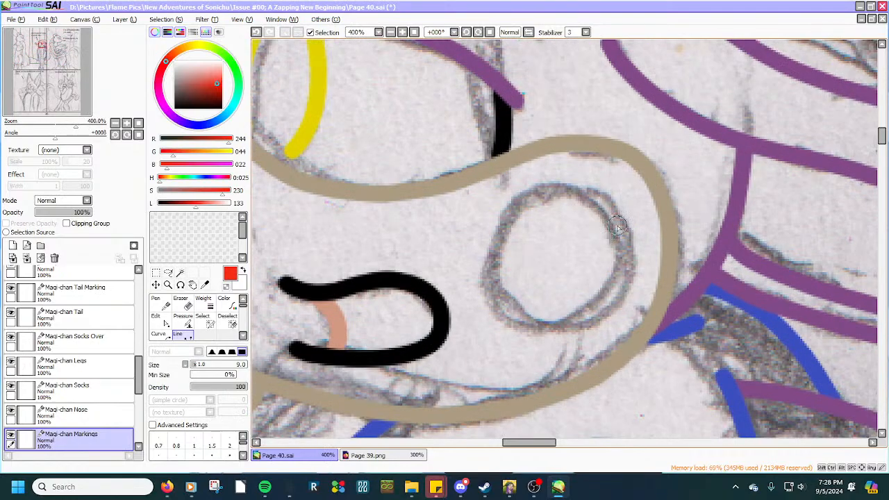
drag(618, 227, 492, 282)
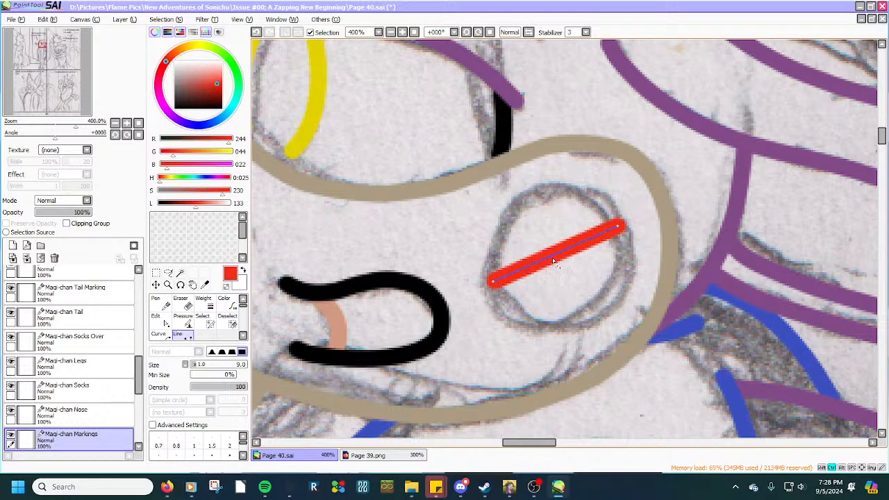
drag(553, 261, 538, 196)
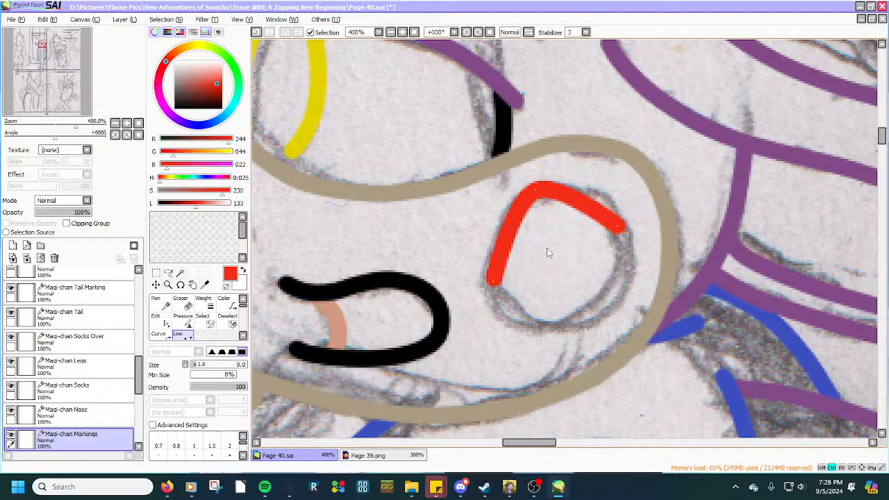
Move the red line's lower end onto its other end at the back of the cheek circle to close the loop.
key(ctrl)
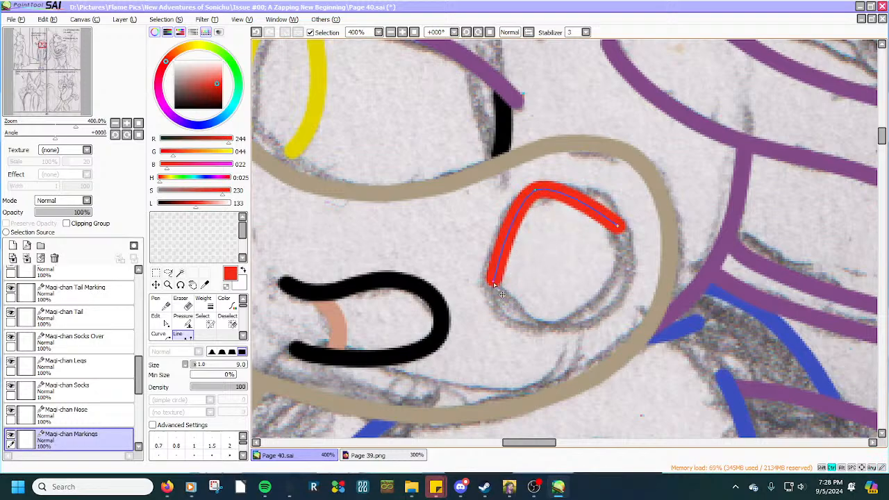
mouse_move(494, 284)
mouse_down()
mouse_move(591, 259)
mouse_move(623, 239)
mouse_move(609, 227)
mouse_up()
scroll(623, 235, up, 5)
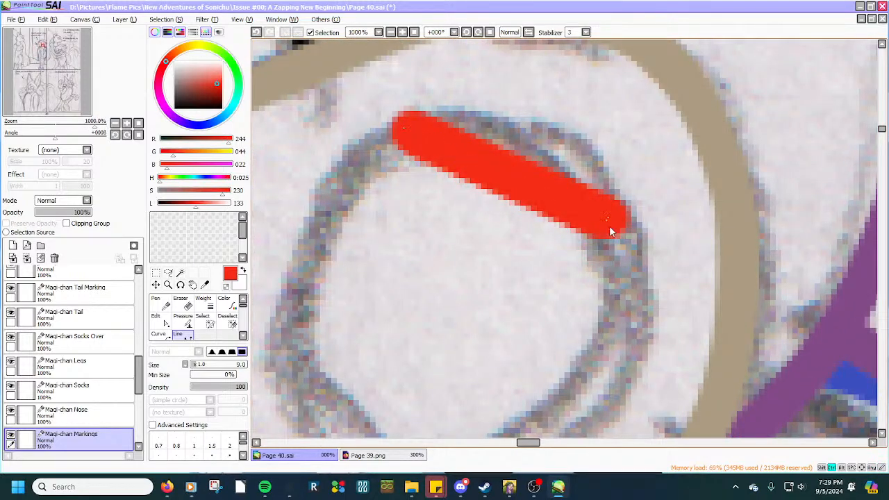
drag(608, 223, 610, 225)
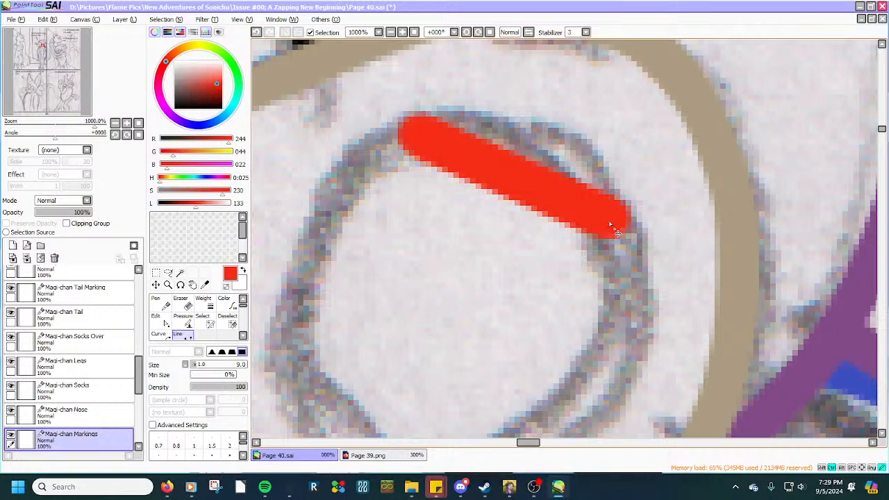
scroll(609, 227, down, 3)
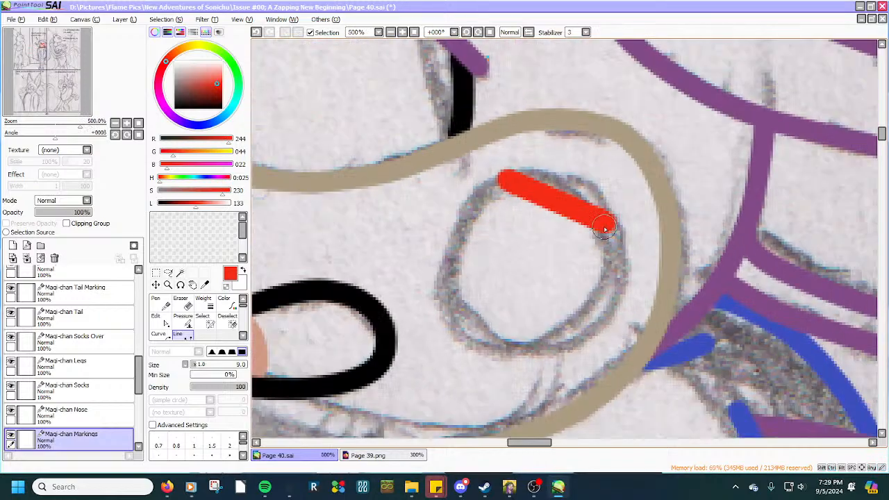
scroll(604, 229, down, 1)
Pull the red line out into a loop that follows the lower, rear and upper sides of the pencilled cheek circle.
drag(581, 208, 520, 319)
drag(568, 269, 595, 302)
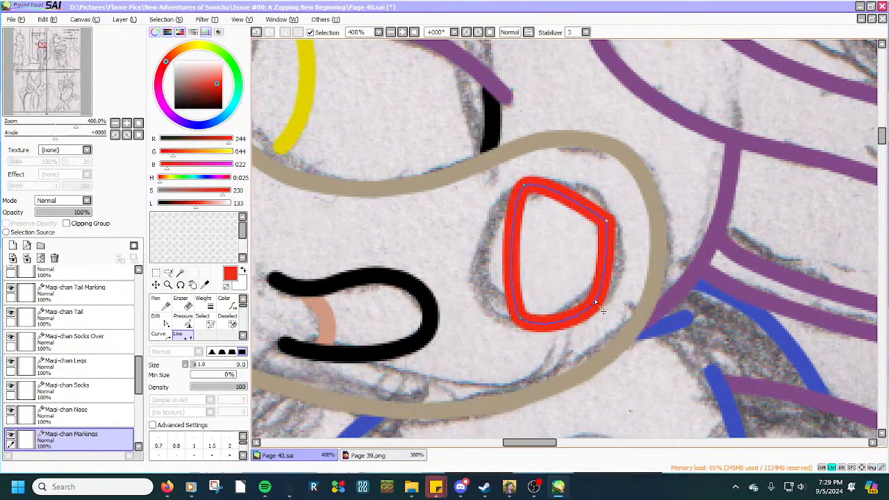
drag(601, 256, 613, 255)
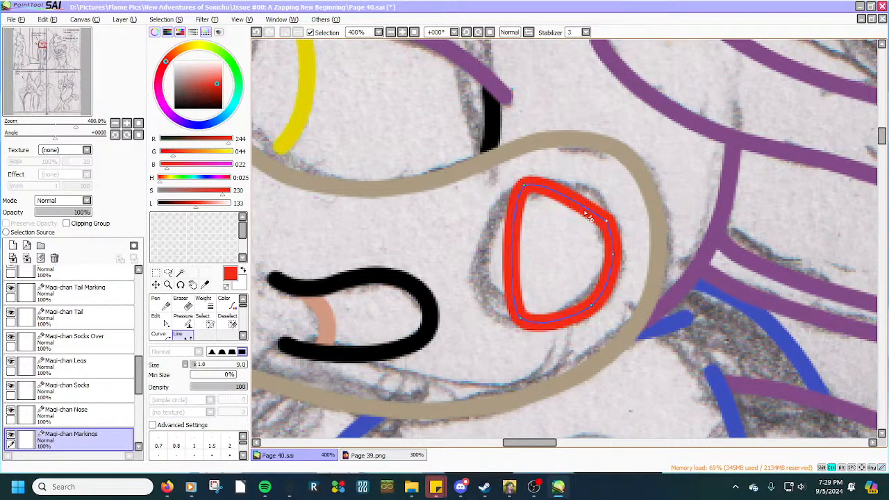
drag(588, 216, 583, 200)
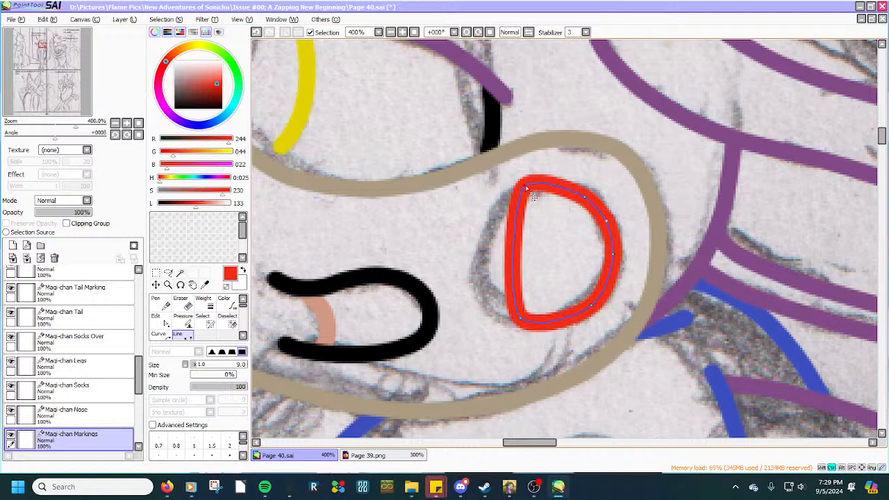
drag(525, 187, 590, 198)
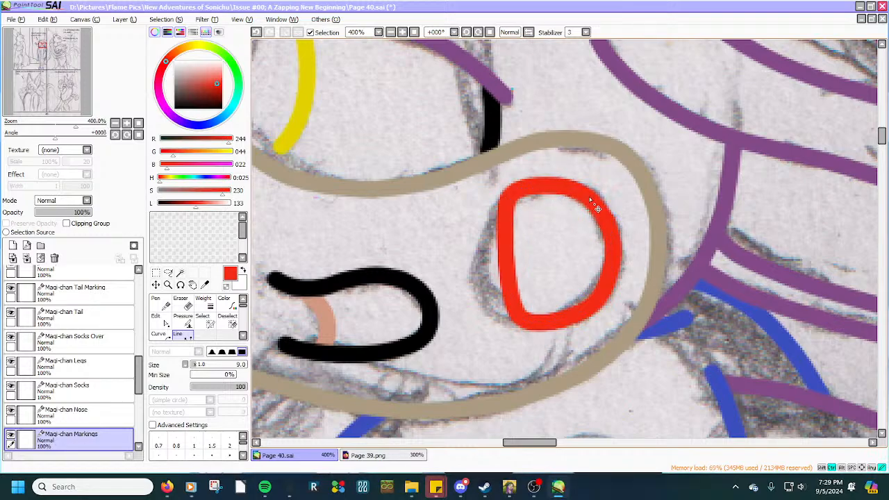
Add points around the red loop and pull its front side outward, rounding it into an even cheek circle.
drag(509, 197, 526, 199)
ctrl+click(530, 193)
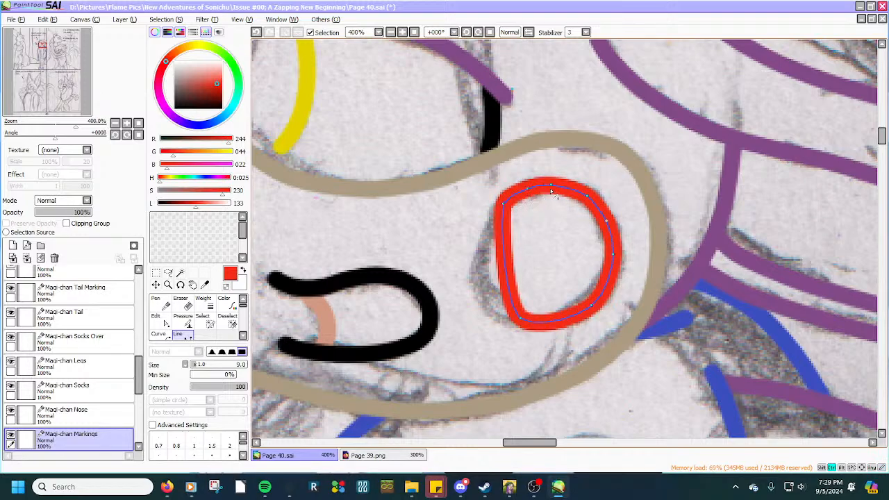
ctrl+click(554, 186)
ctrl+click(609, 283)
drag(567, 311, 557, 320)
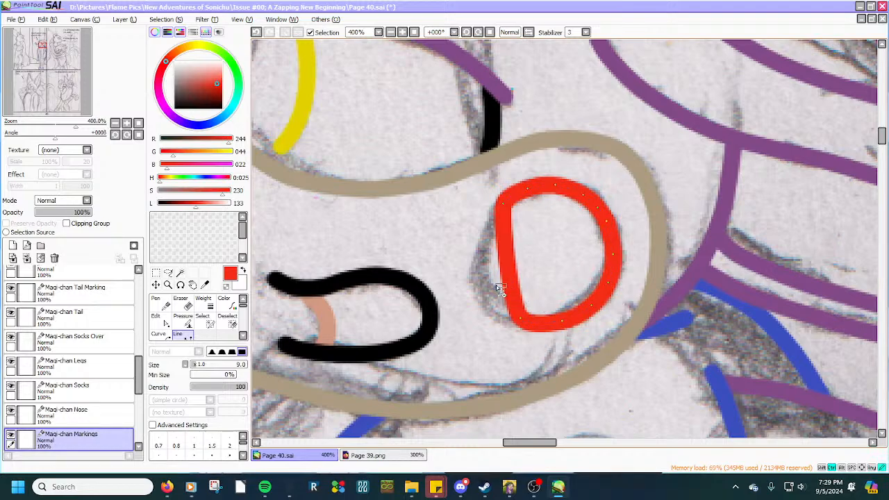
drag(511, 287, 486, 236)
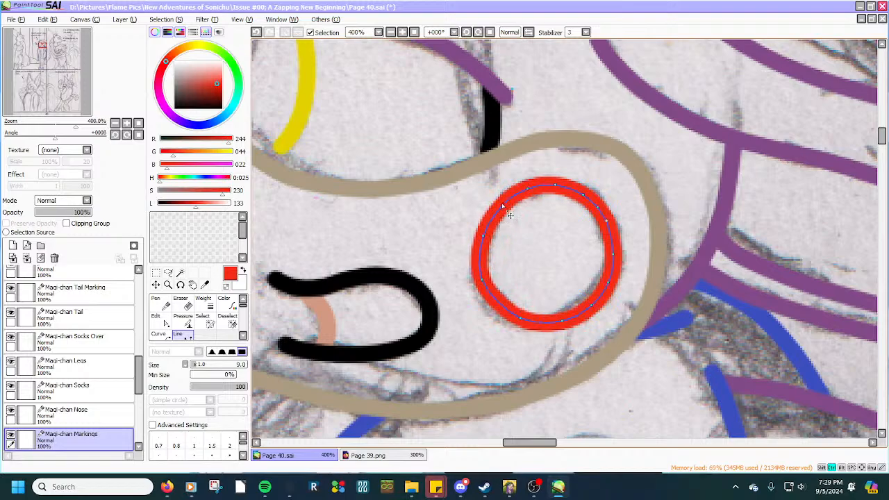
drag(503, 207, 503, 205)
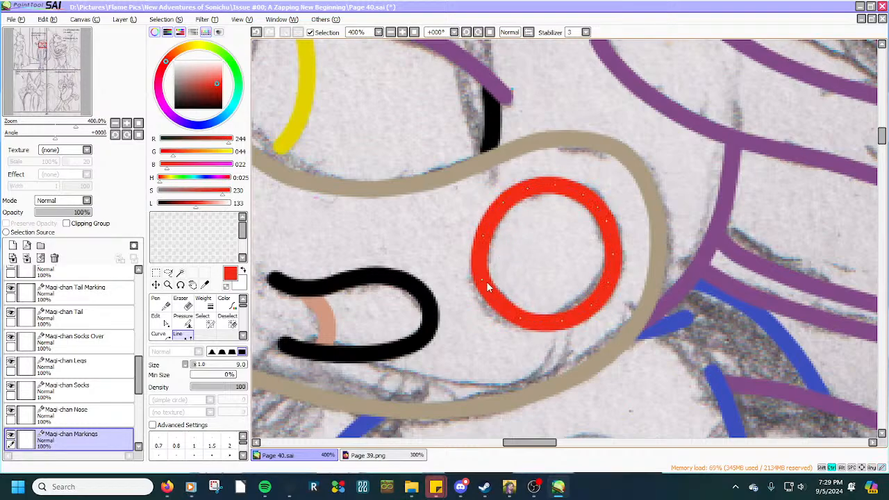
drag(486, 283, 496, 307)
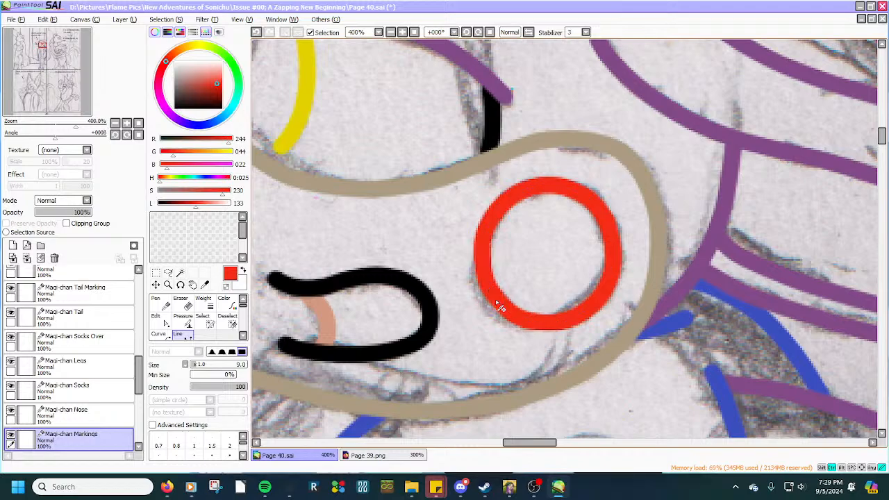
drag(535, 327, 543, 327)
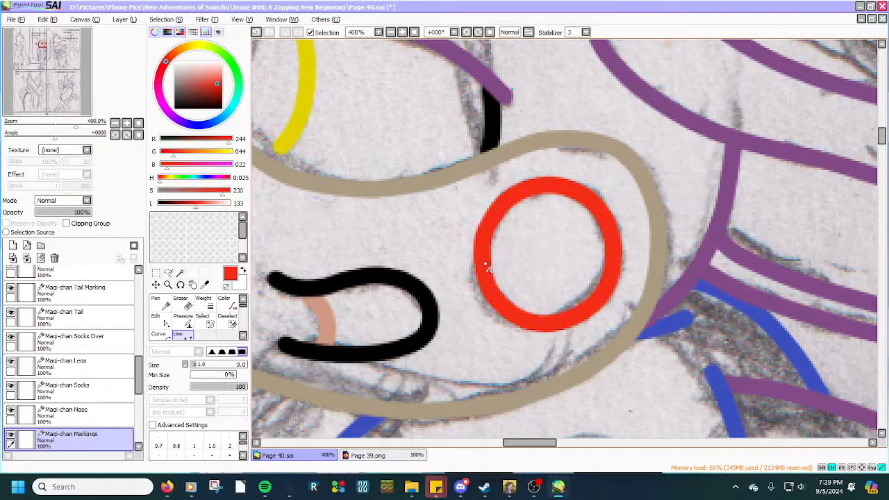
Check the red cheek circle against the rest of the face, and select the Magi-chan Muzzle layer and the color picker.
scroll(490, 267, down, 2)
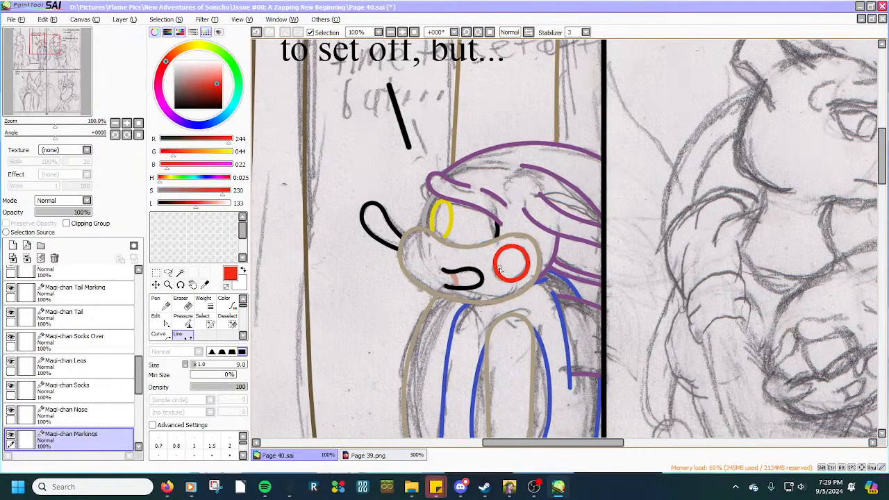
scroll(498, 273, down, 1)
scroll(495, 276, up, 3)
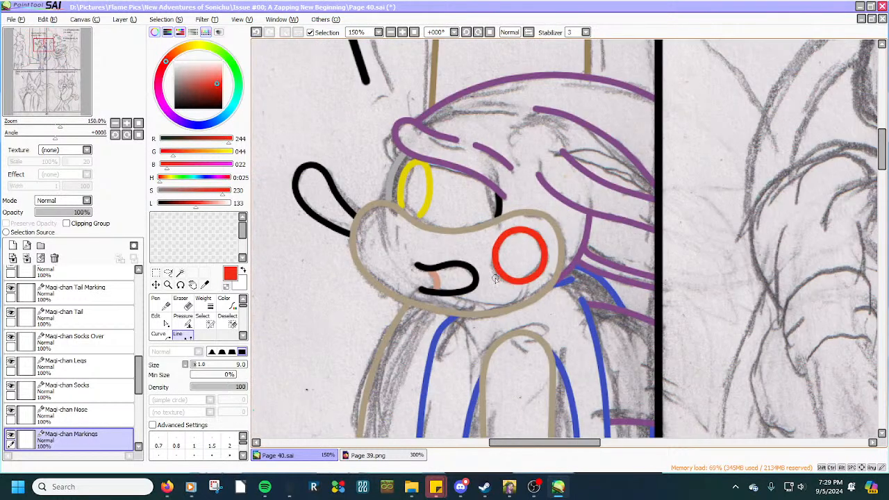
scroll(494, 281, down, 3)
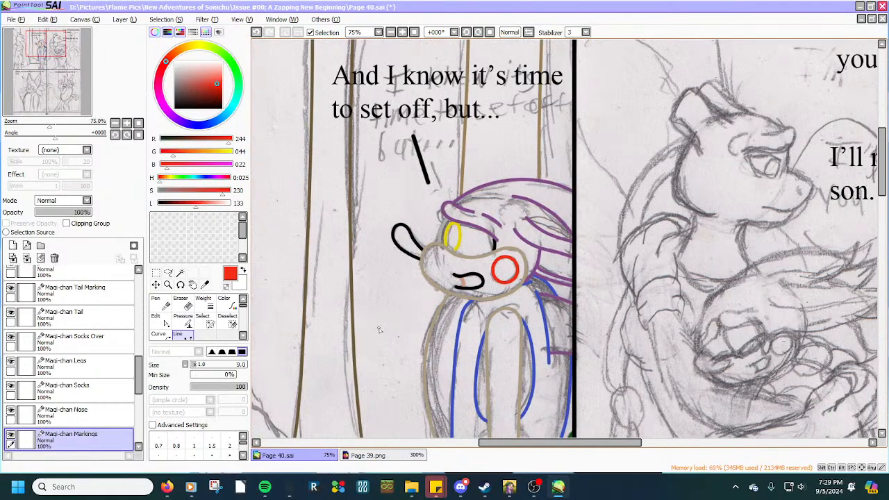
scroll(92, 396, up, 5)
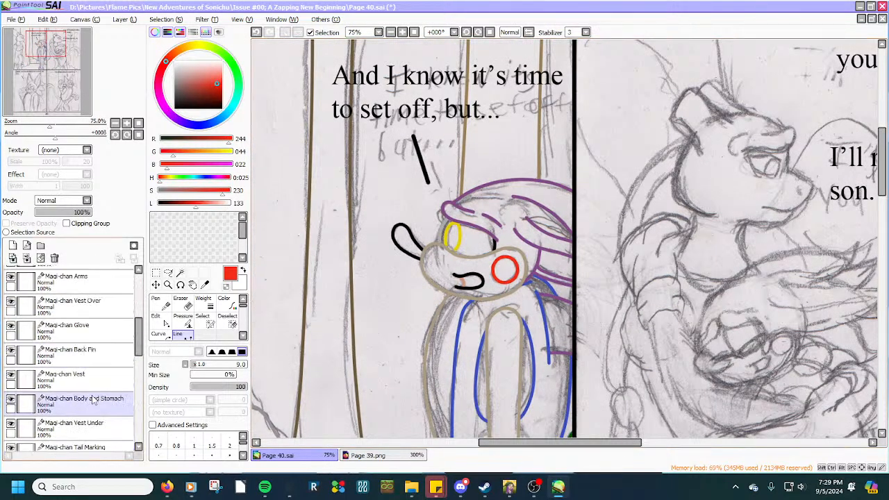
scroll(93, 395, up, 3)
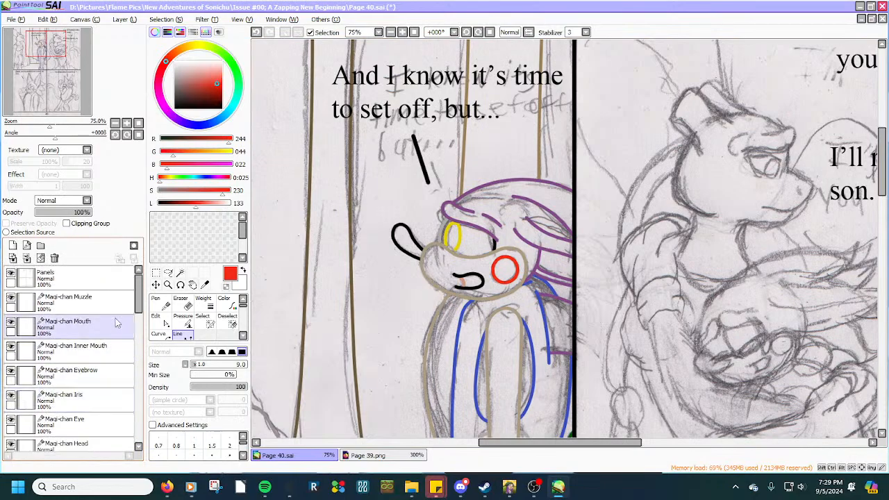
click(104, 304)
click(204, 285)
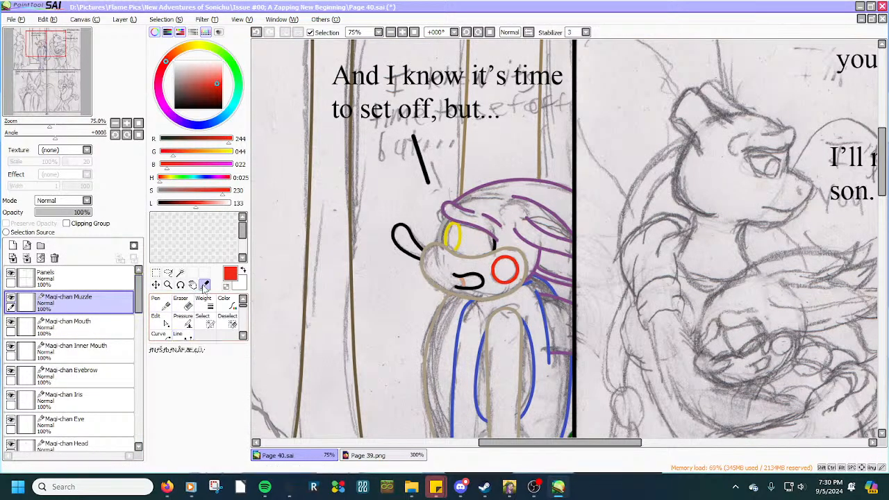
Select the Magi-chan Markings layer and sample the dark purple inside the character's ear from Page 39.png for use on Page 40.
scroll(358, 326, down, 3)
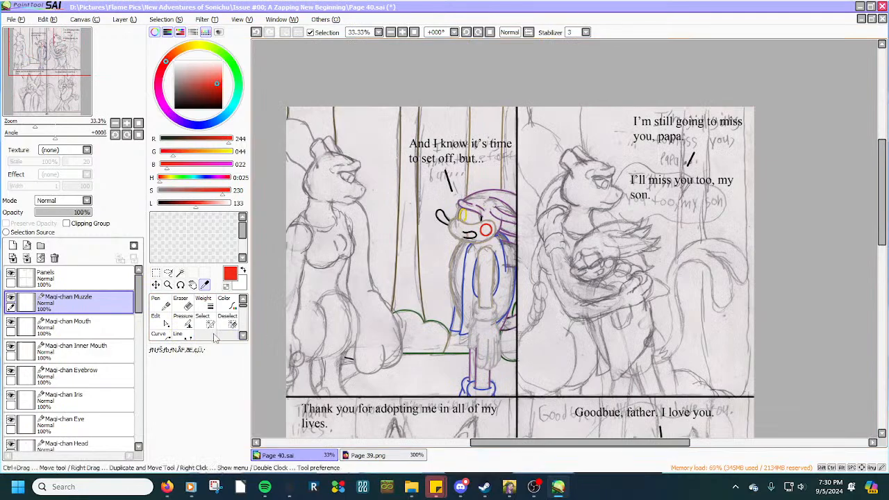
scroll(83, 390, down, 5)
scroll(83, 390, down, 10)
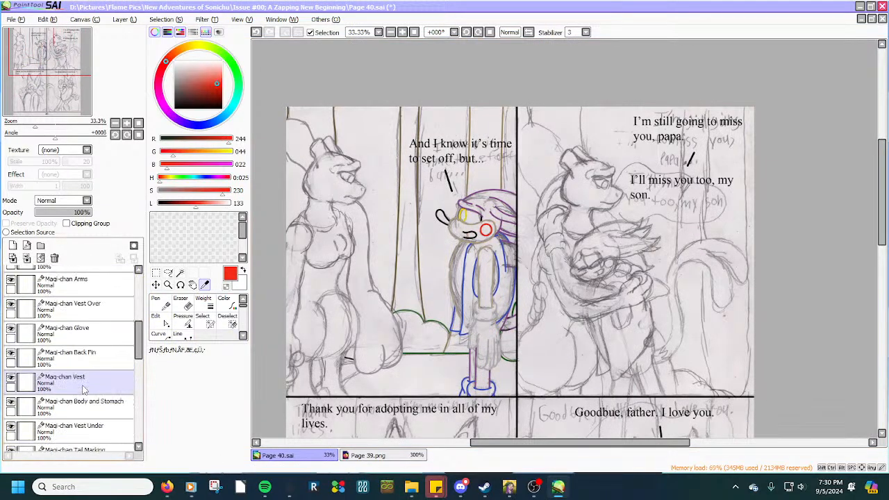
scroll(84, 390, down, 2)
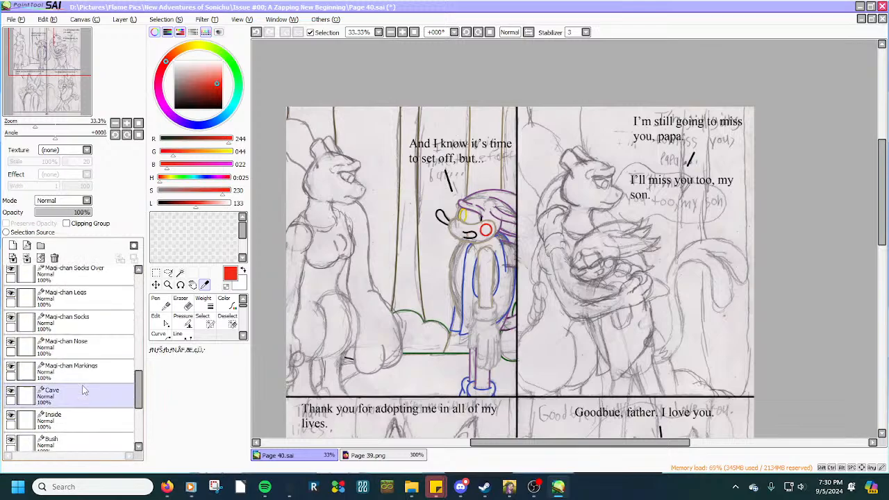
click(97, 377)
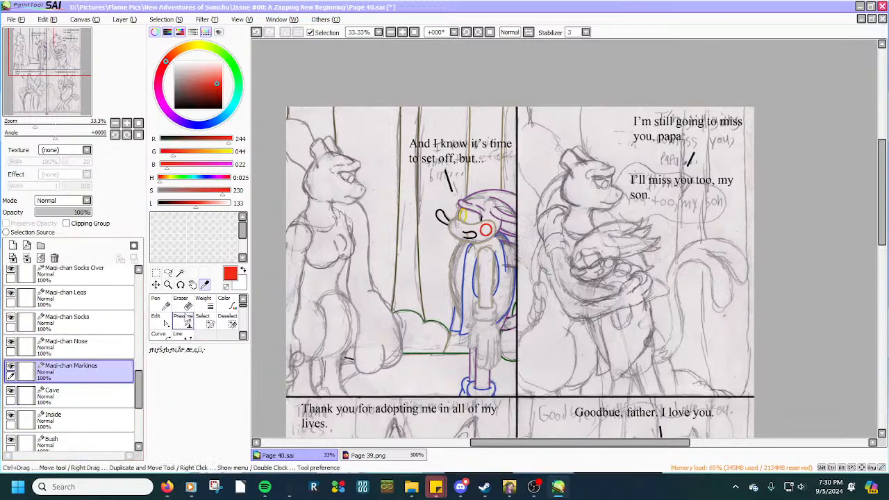
click(368, 454)
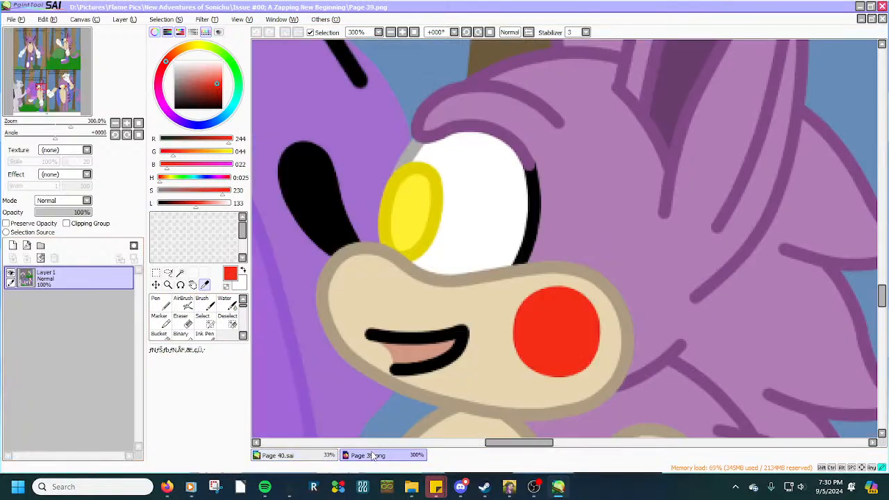
scroll(514, 351, down, 1)
click(632, 148)
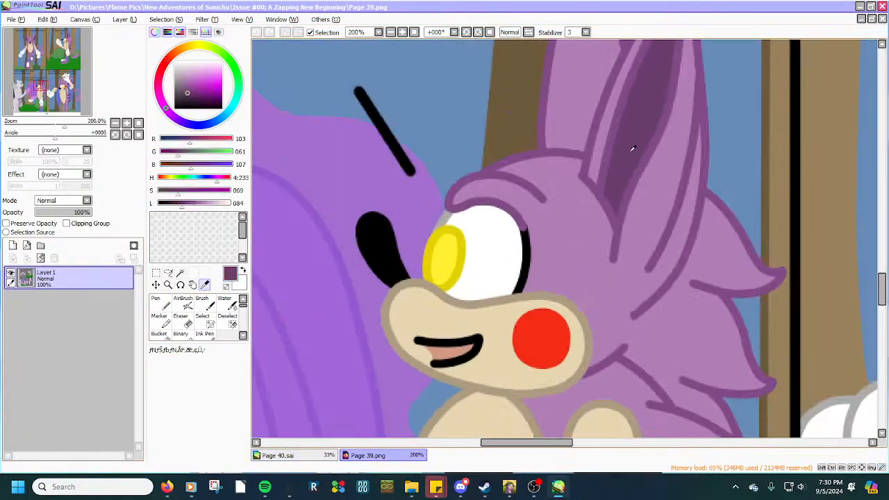
click(309, 453)
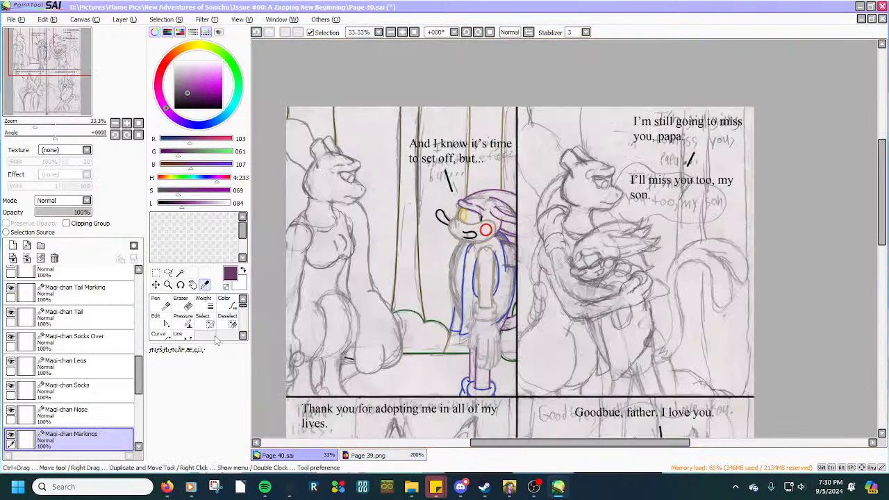
Draw a dark purple zigzag with the Line tool across Magi-chan's tail, between the upper and lower dark marking strokes.
click(179, 334)
scroll(431, 347, up, 7)
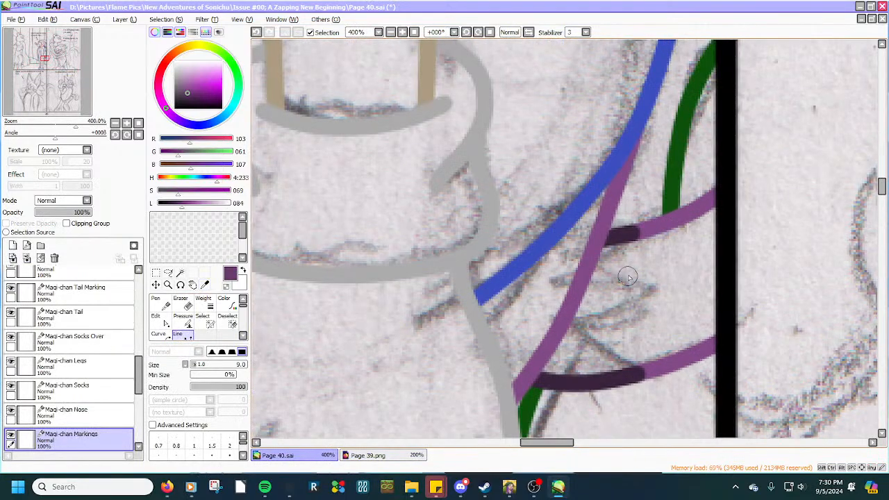
click(625, 238)
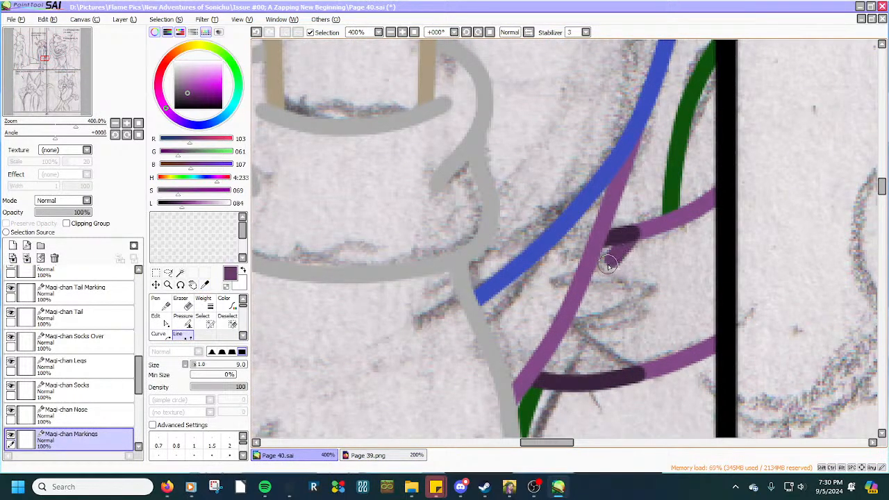
click(568, 281)
click(679, 280)
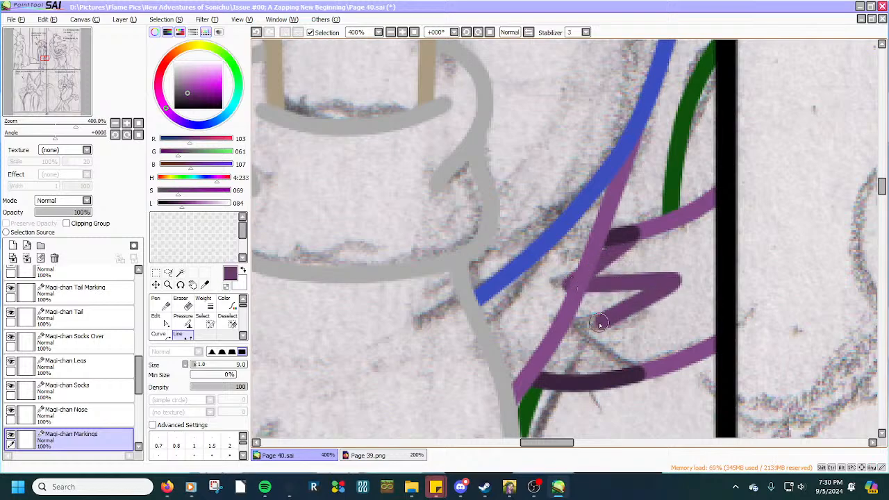
click(571, 334)
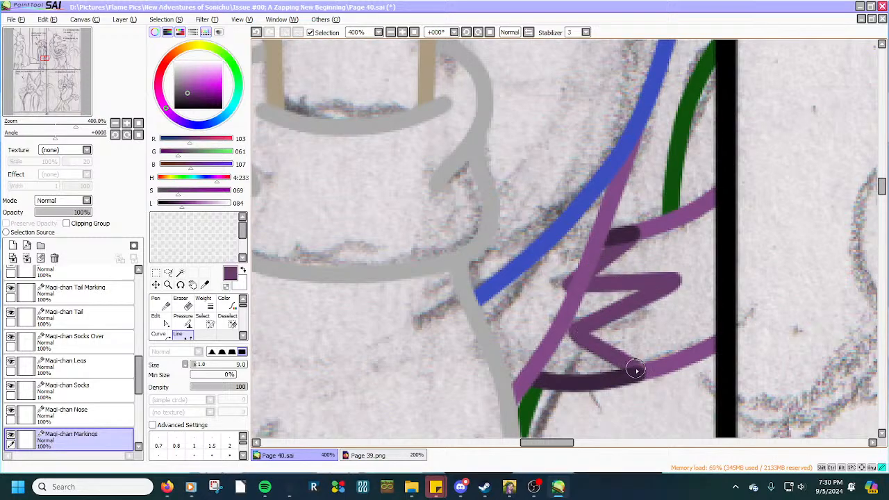
click(635, 369)
Adjust the zigzag's points so its ends meet the dark strokes, its inner corners reach the tail's edge and its tip extends further back.
scroll(633, 368, up, 2)
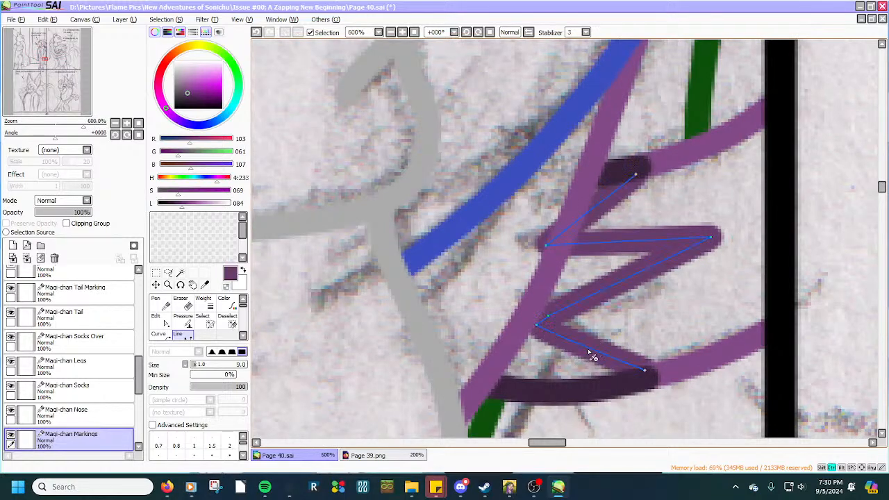
key(ctrl+z)
drag(548, 316, 524, 325)
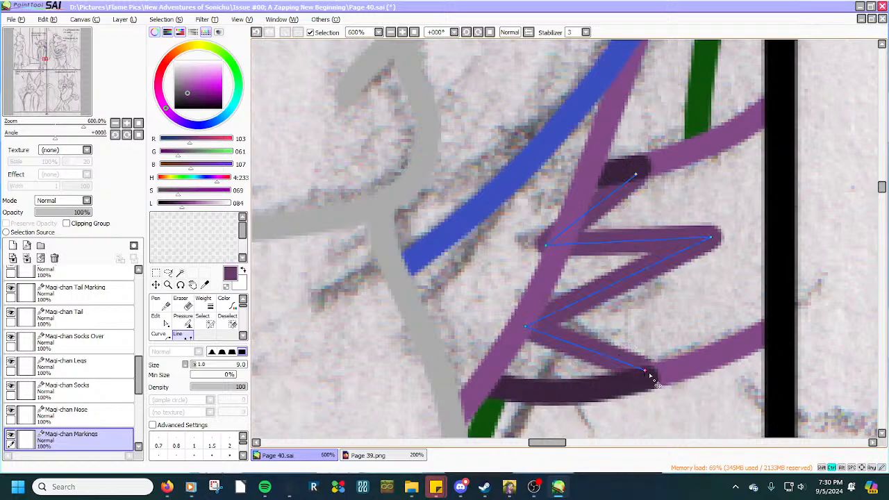
drag(643, 371, 645, 376)
drag(636, 174, 632, 171)
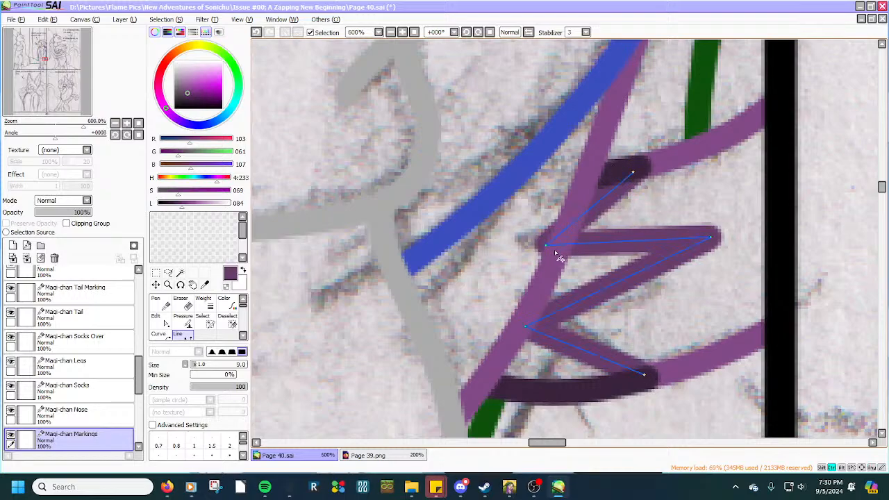
drag(548, 251, 545, 244)
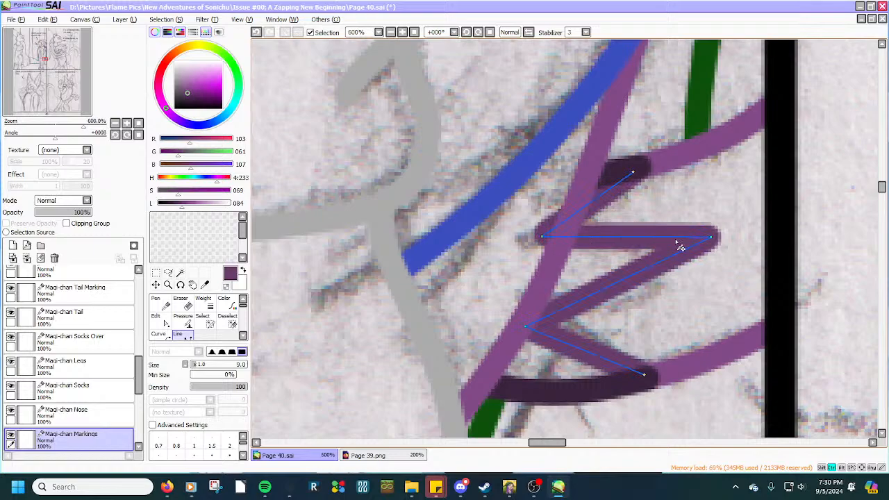
drag(711, 243, 726, 251)
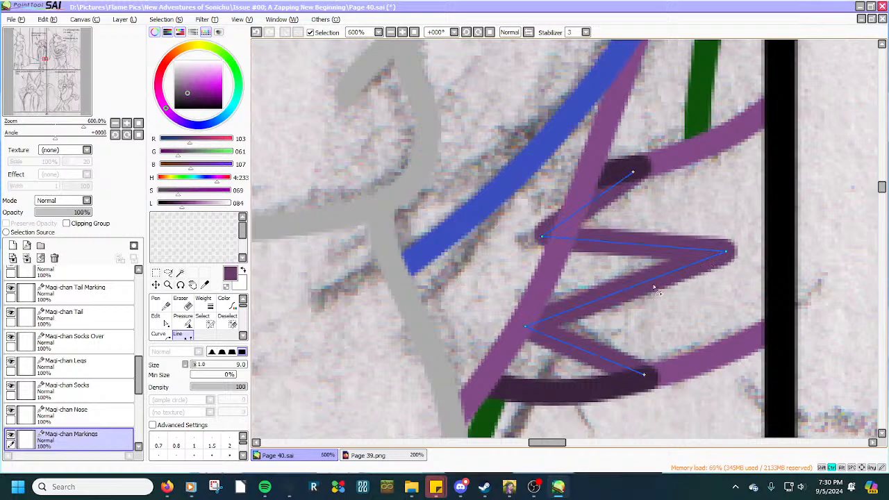
Erase the zigzag's upper inner corner where it sticks out past the tail's front outline.
scroll(600, 315, down, 2)
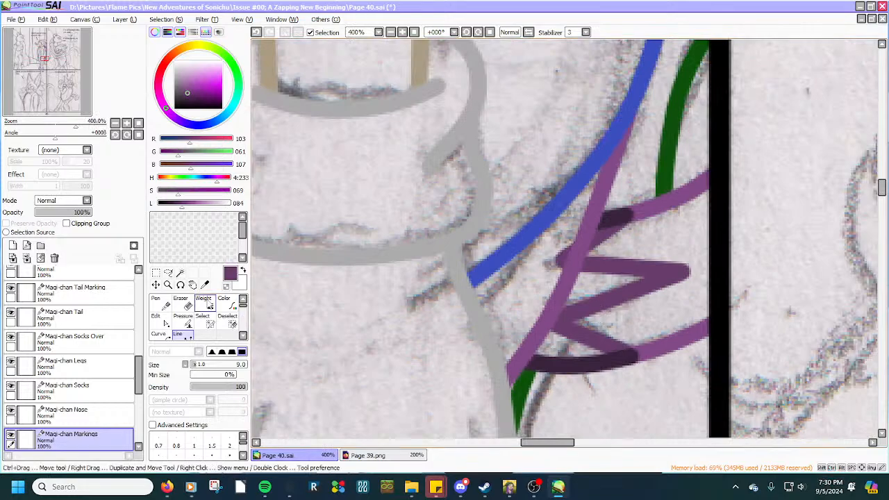
click(187, 306)
scroll(535, 302, up, 2)
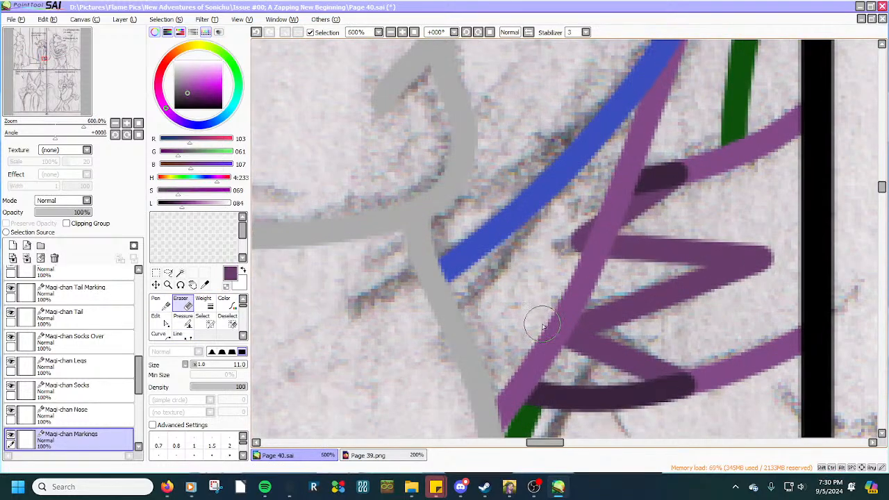
mouse_move(566, 275)
mouse_down()
mouse_move(593, 221)
mouse_move(593, 243)
mouse_up()
scroll(611, 229, up, 2)
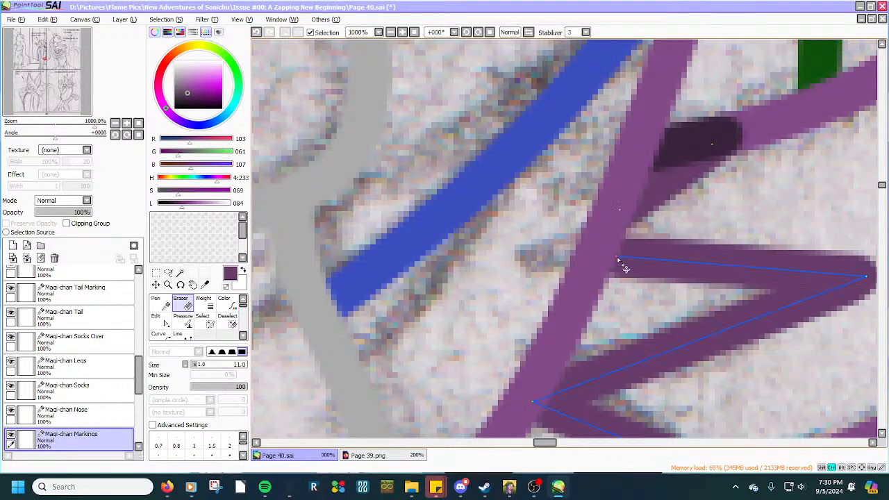
scroll(610, 261, down, 3)
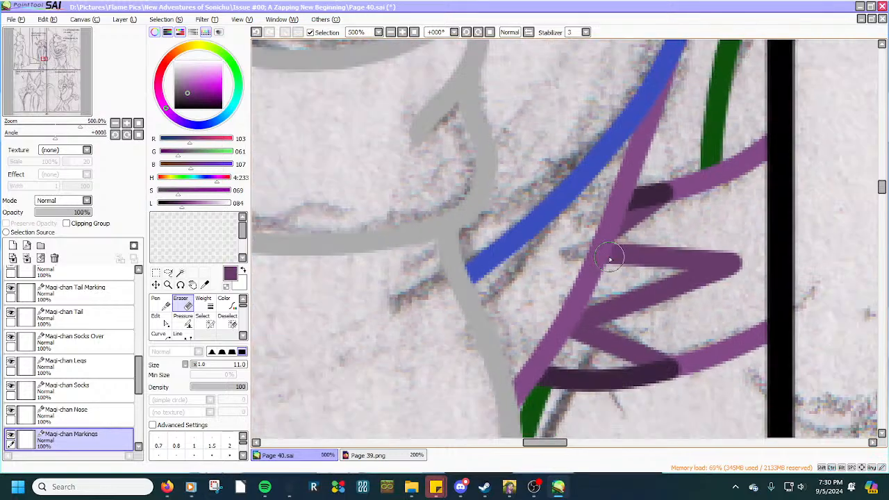
Review the finished tail marking against the rest of the panel and save Page 40.sai.
scroll(609, 259, down, 2)
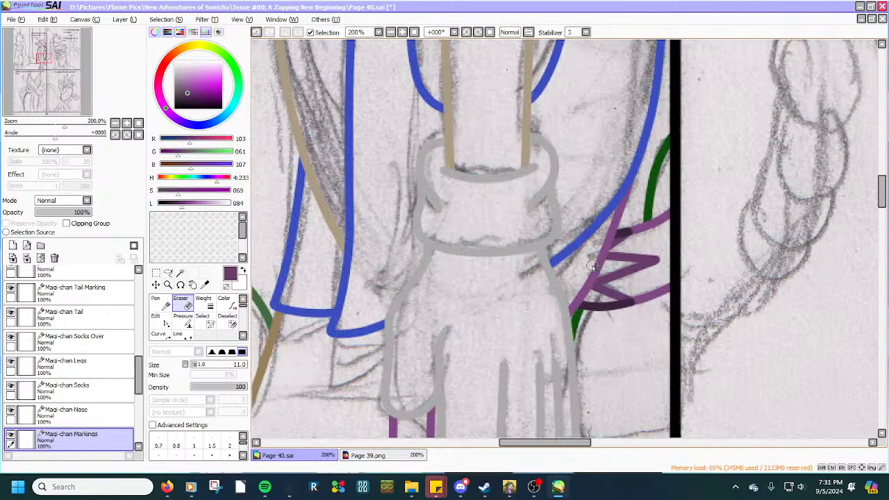
scroll(592, 265, down, 2)
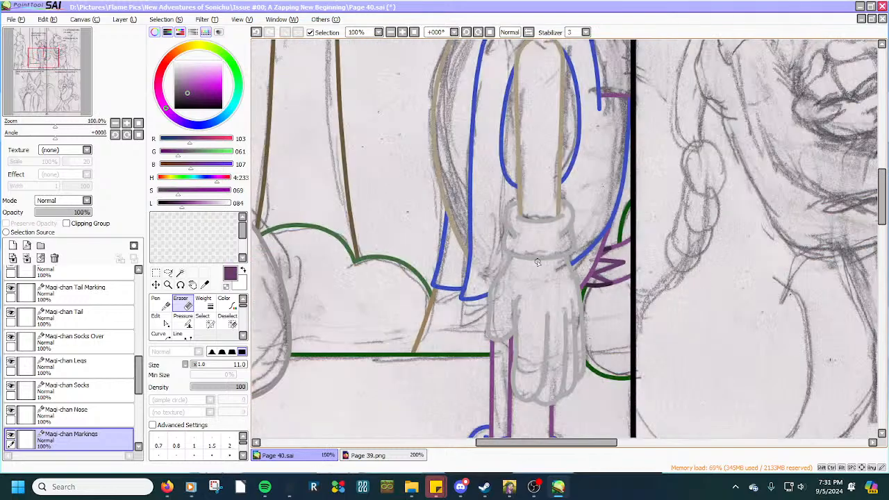
scroll(52, 376, up, 3)
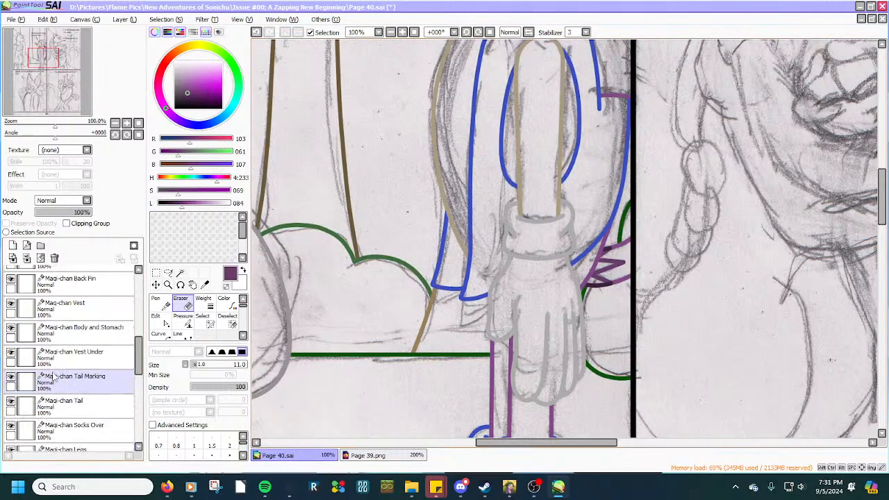
scroll(55, 375, up, 10)
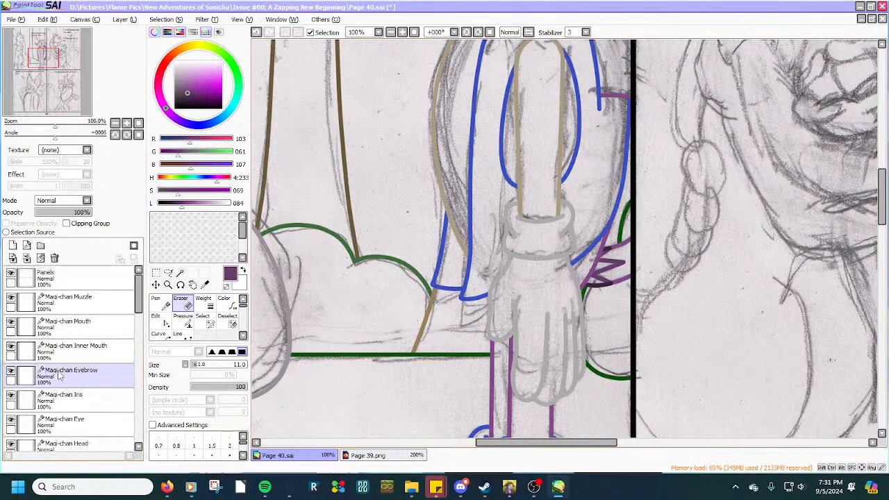
scroll(498, 273, down, 3)
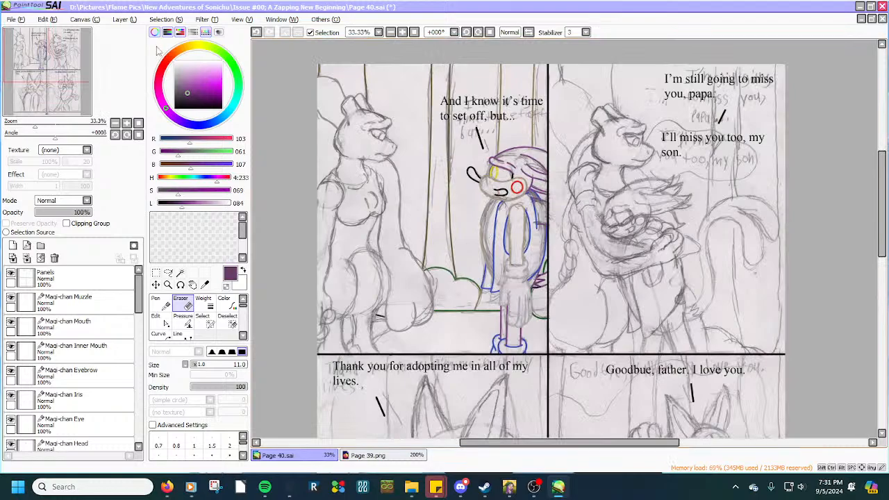
click(16, 19)
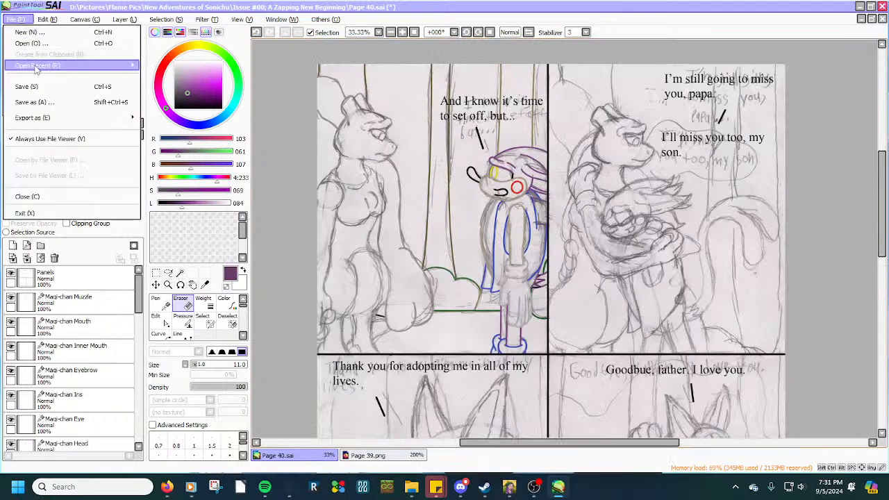
click(28, 86)
Add a linework layer above the Magi-chan Muzzle layer and name it Mewtwo Left Leg.
click(82, 304)
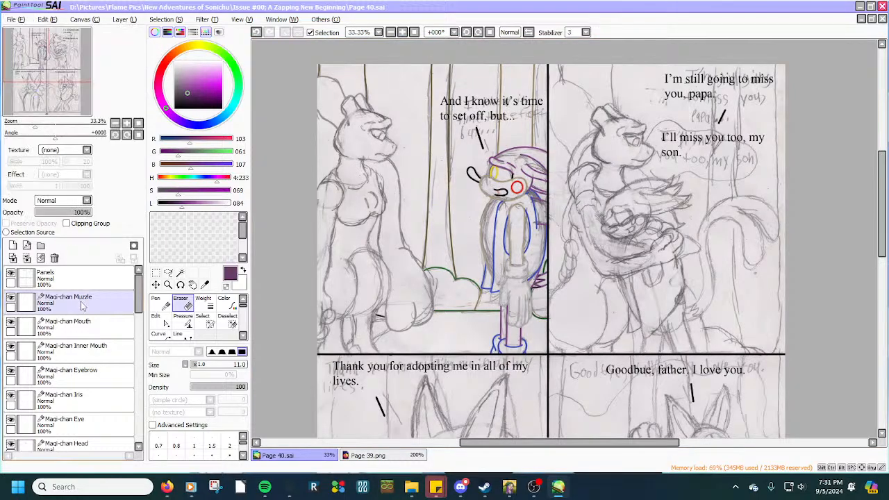
click(82, 304)
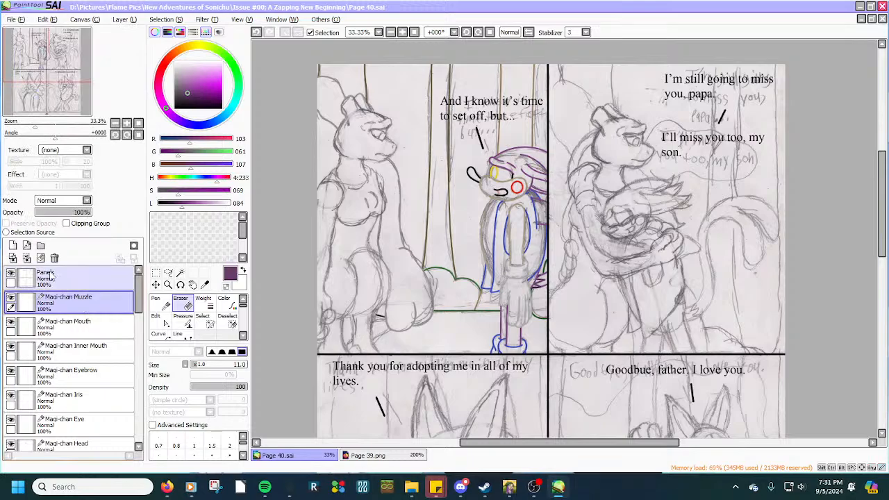
click(26, 246)
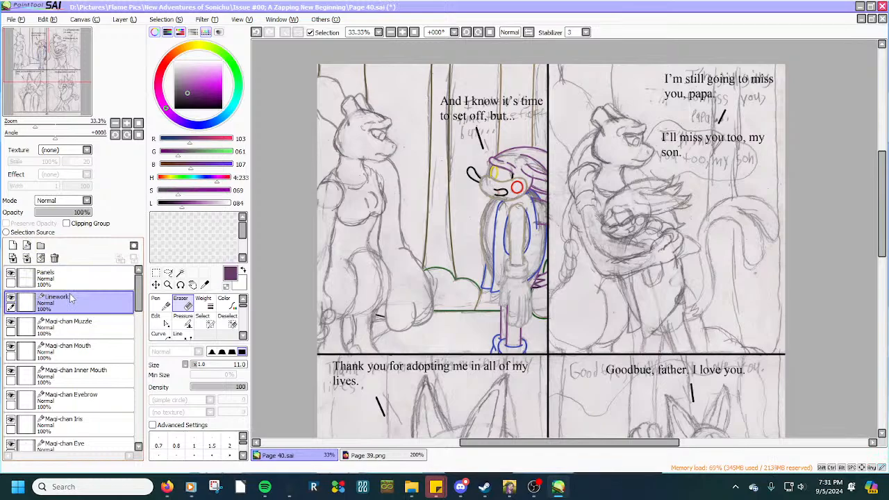
double_click(70, 297)
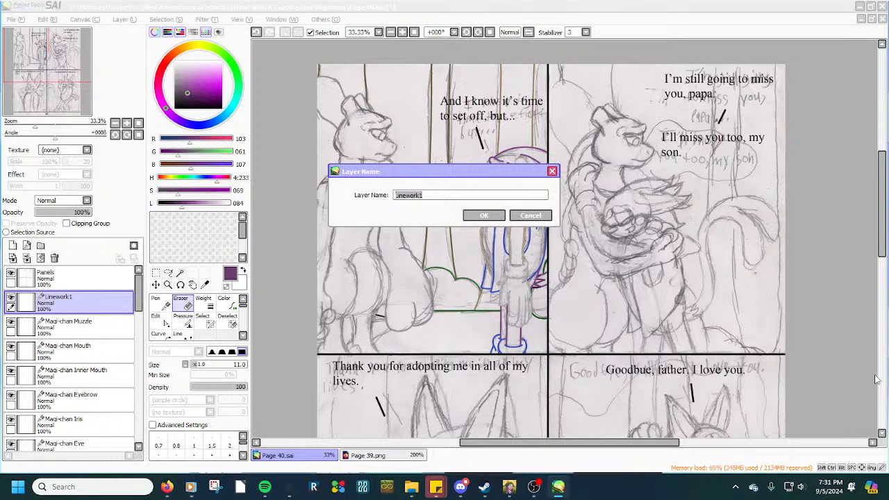
text(Mewtwo Left Leg)
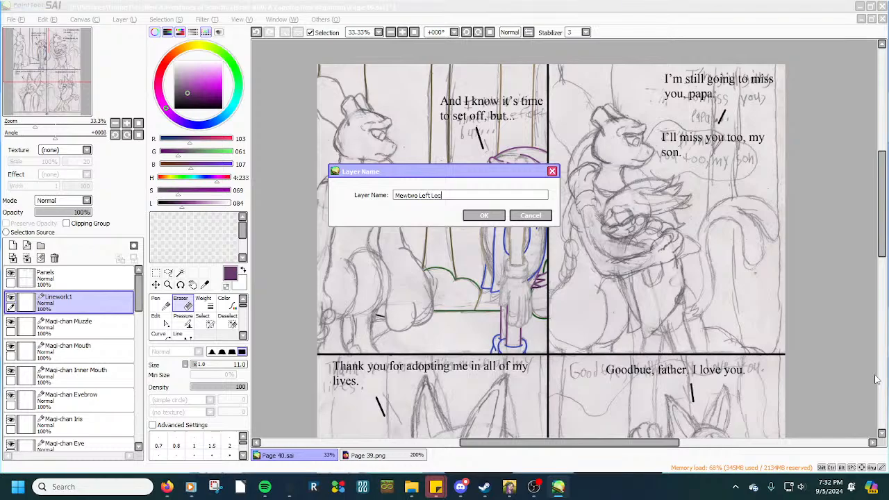
Switch to Windows Media Player and skip ahead through songs in the Moody playlist.
click(191, 486)
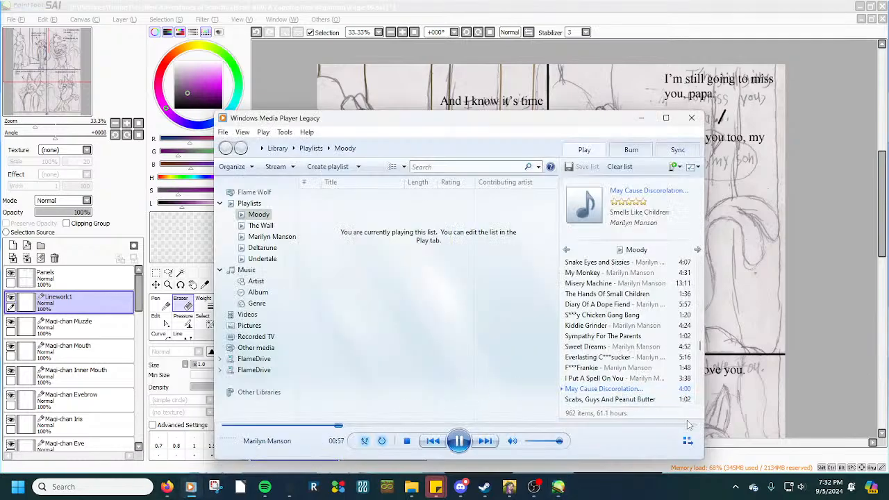
click(692, 425)
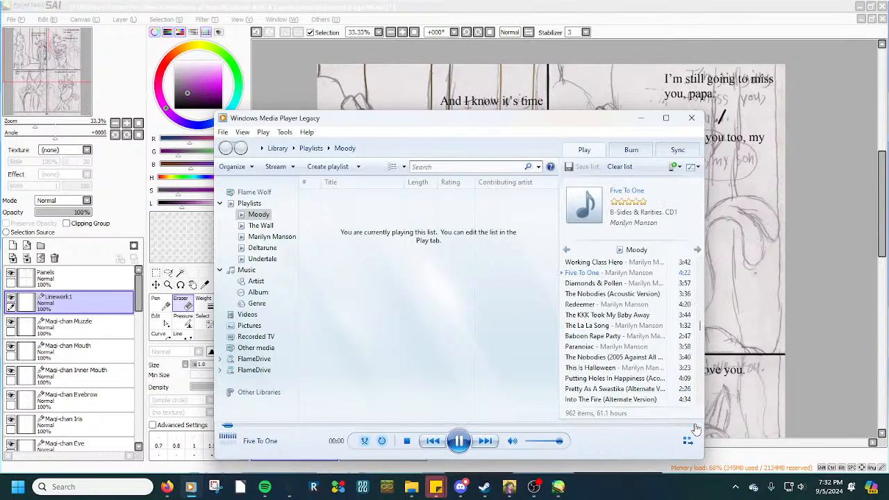
click(747, 8)
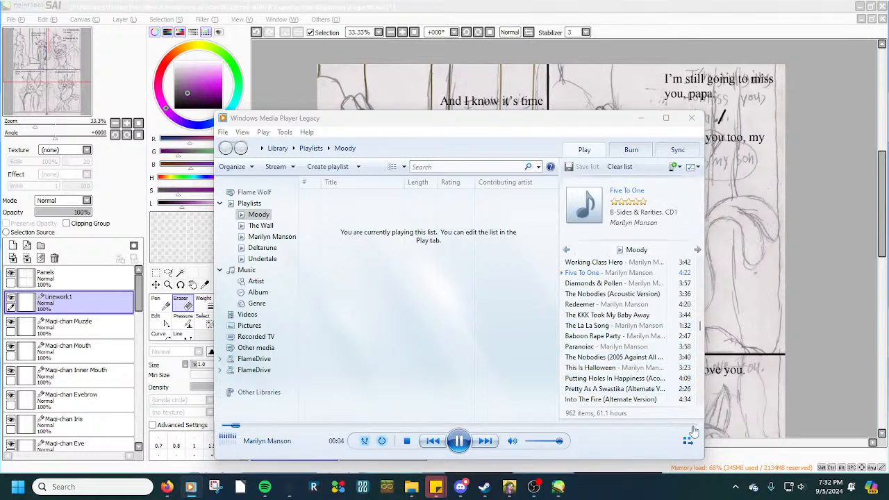
click(692, 427)
click(692, 427)
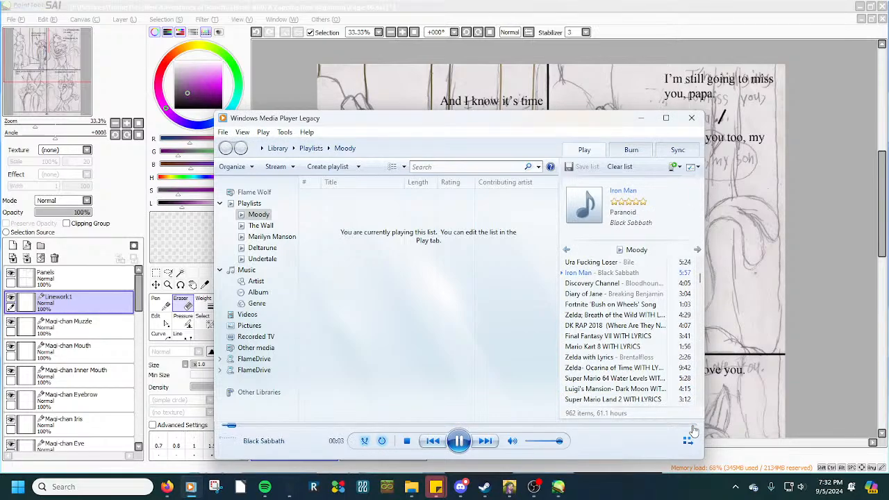
Skip ahead in the Moody playlist until Gold Dust Woman by Fleetwood Mac plays and put the music player away.
click(692, 427)
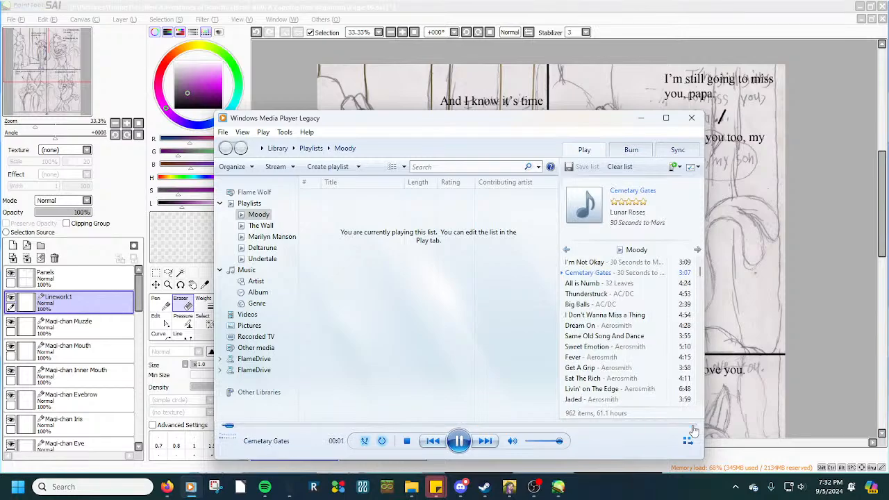
click(692, 426)
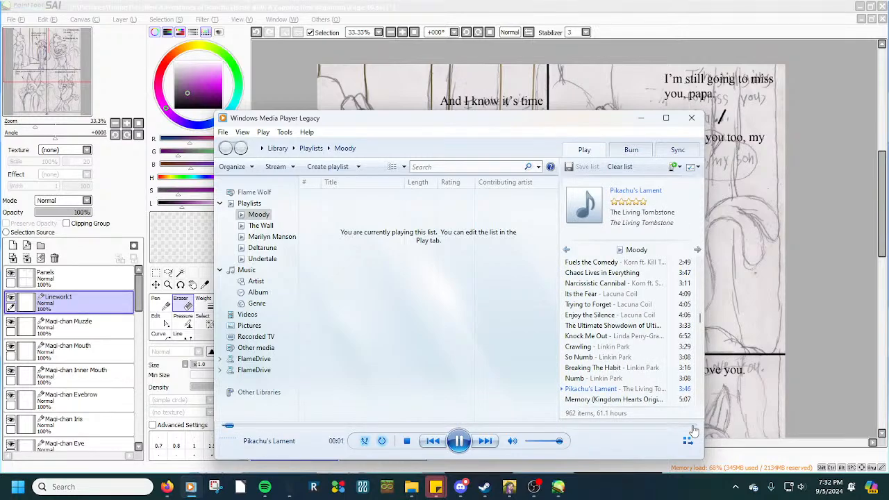
click(692, 426)
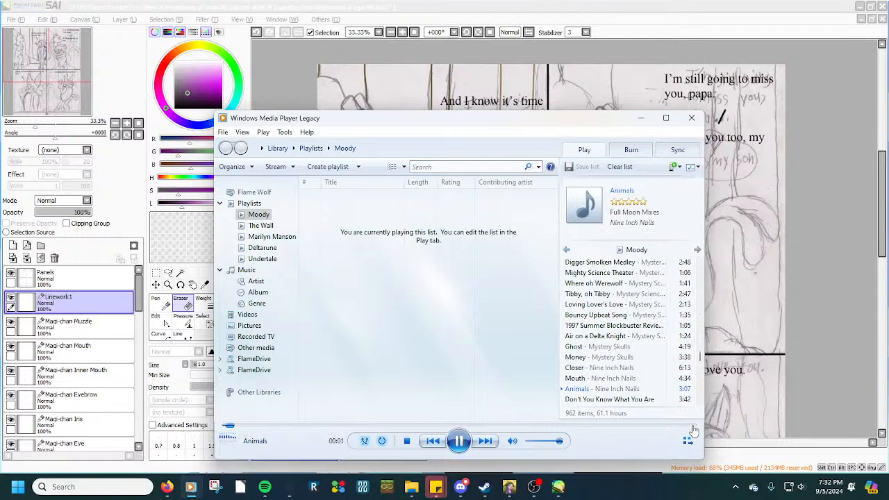
click(692, 427)
click(692, 426)
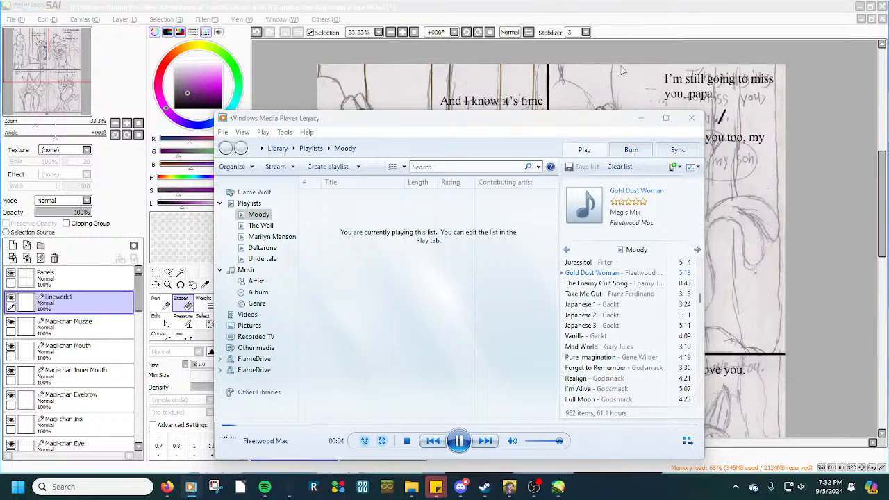
click(640, 118)
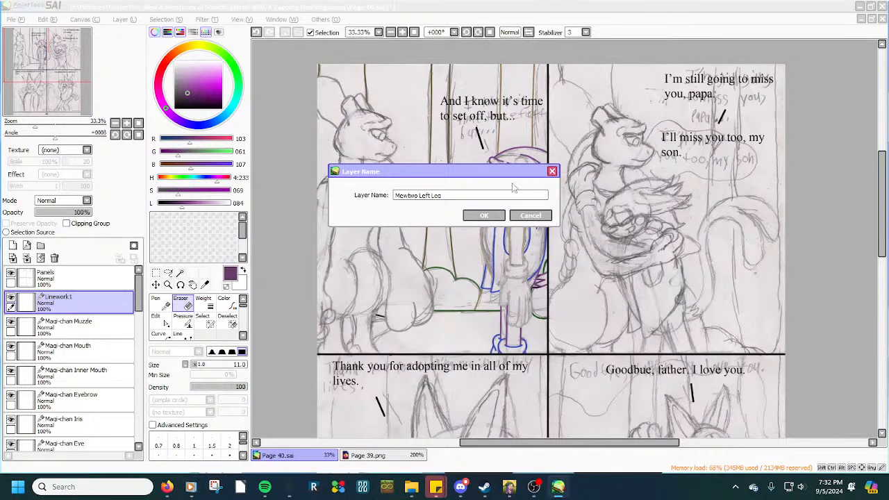
Confirm the layer name Mewtwo Left Leg and sample the grey glove outline color from Page 39.png for use in Page 40.sai.
click(494, 217)
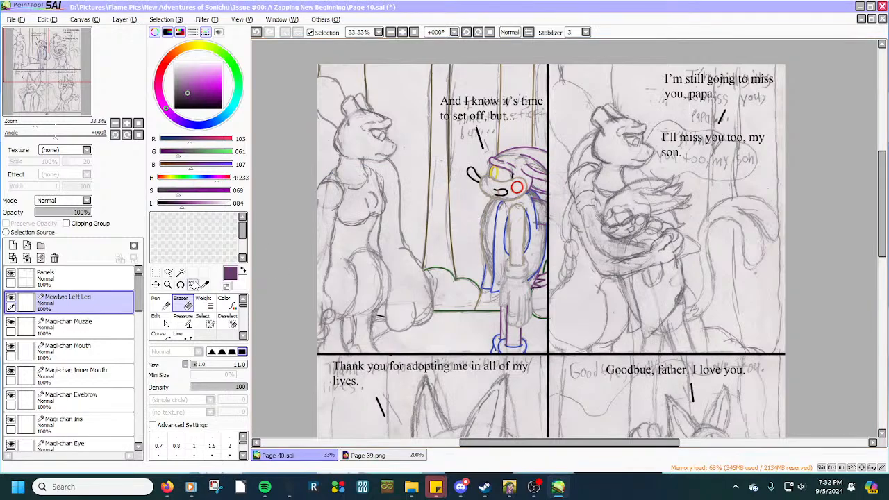
click(205, 285)
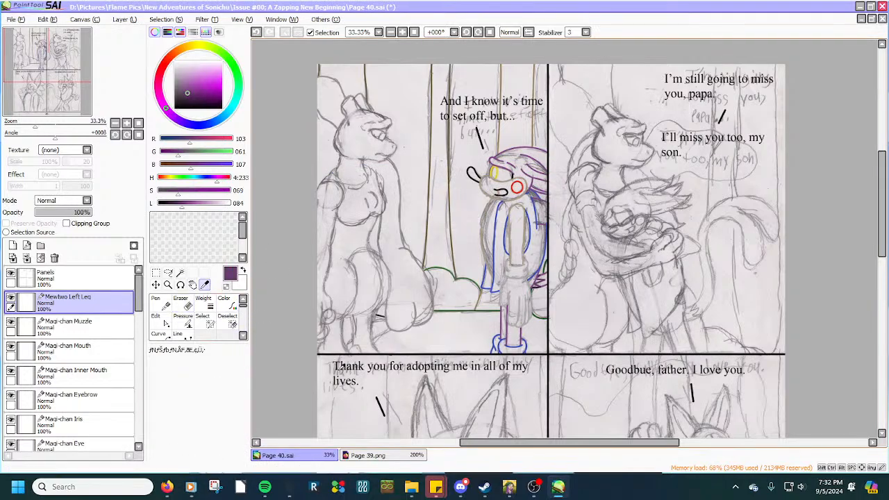
click(389, 455)
scroll(543, 337, down, 4)
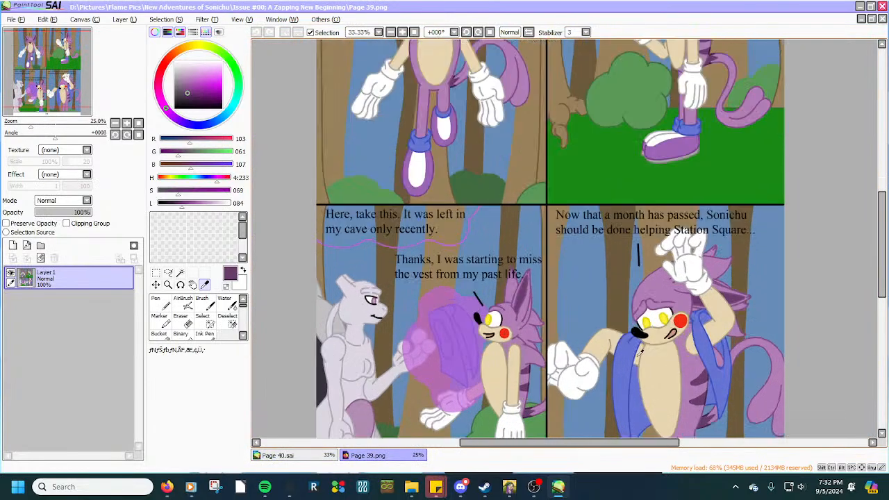
scroll(518, 341, up, 4)
scroll(517, 341, up, 2)
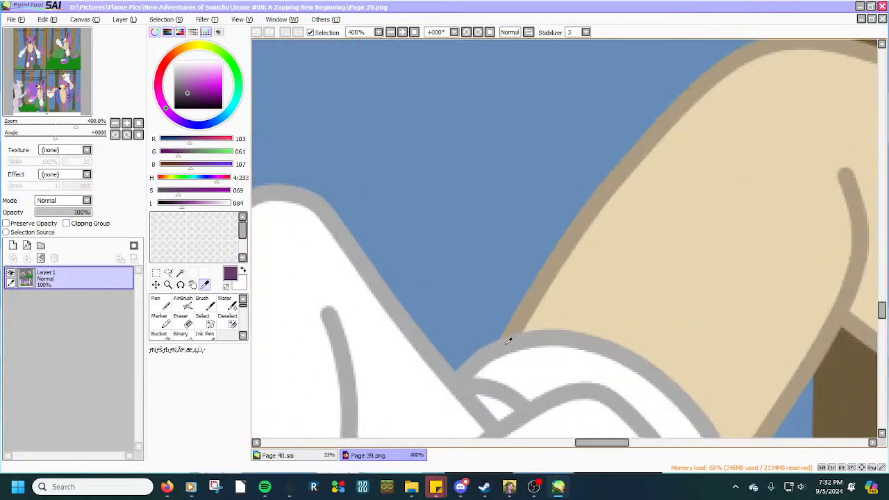
alt+click(508, 341)
scroll(507, 341, down, 3)
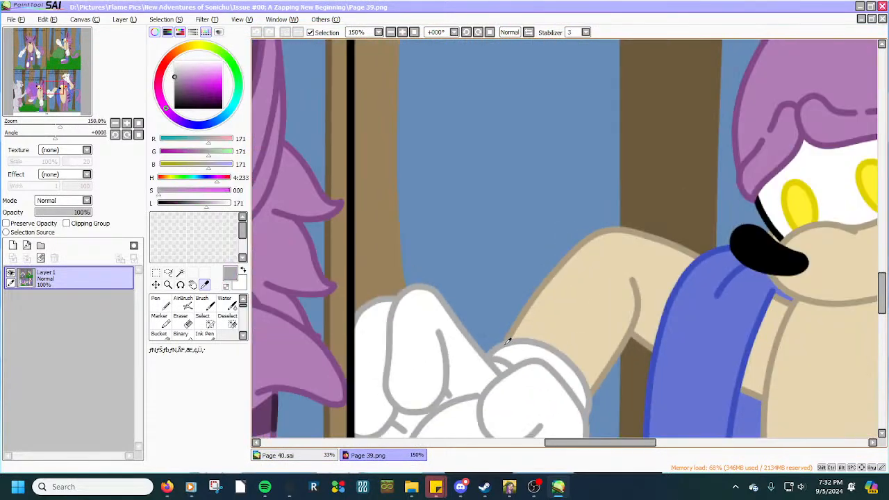
click(300, 457)
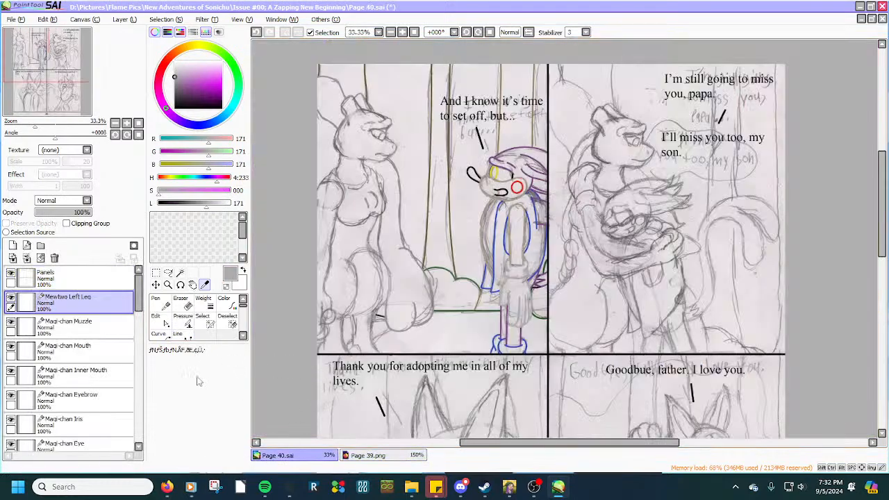
Trace the front outline of Mewtwo's left thigh in the first panel with the Line tool, curving it in toward the knee.
click(179, 334)
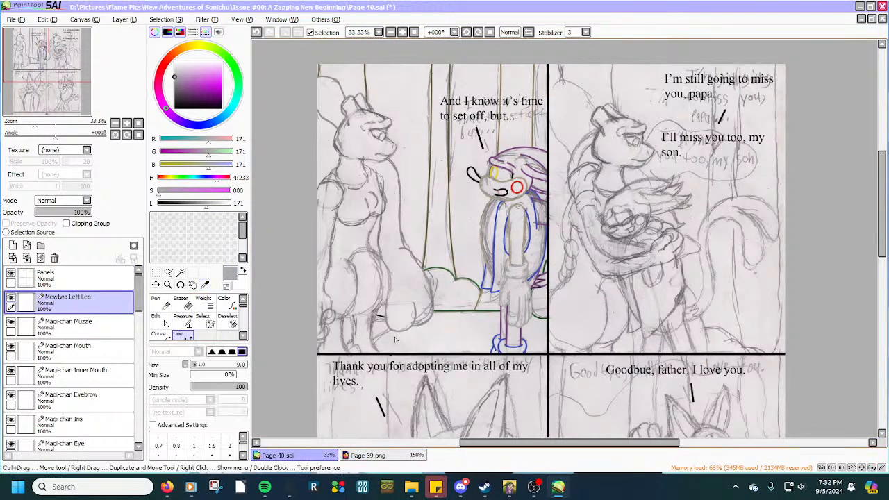
scroll(324, 319, up, 4)
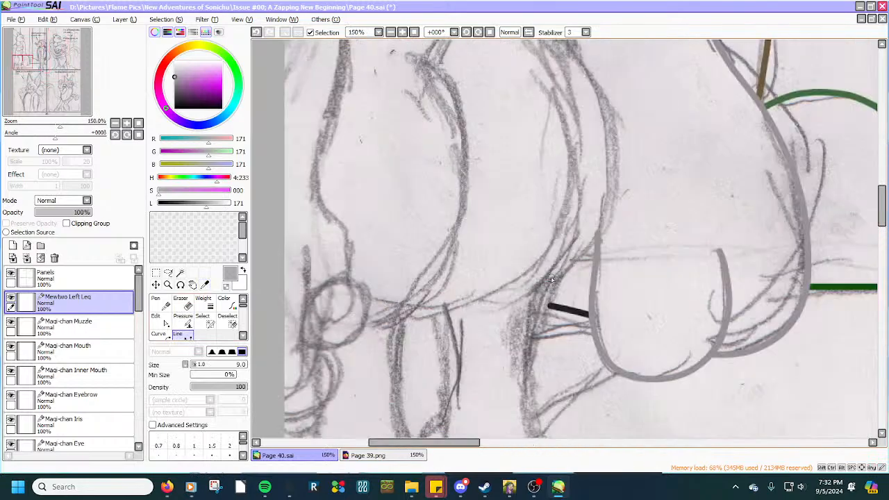
scroll(599, 213, down, 1)
scroll(599, 213, down, 1)
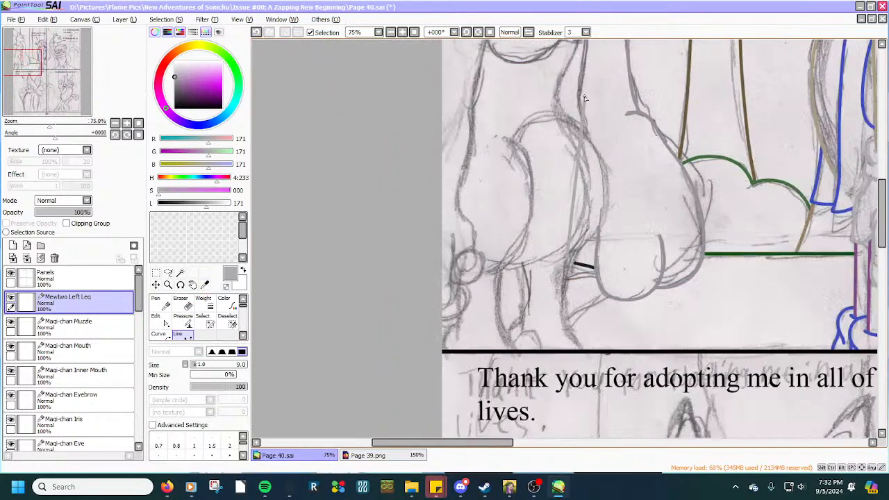
scroll(566, 127, up, 1)
click(566, 127)
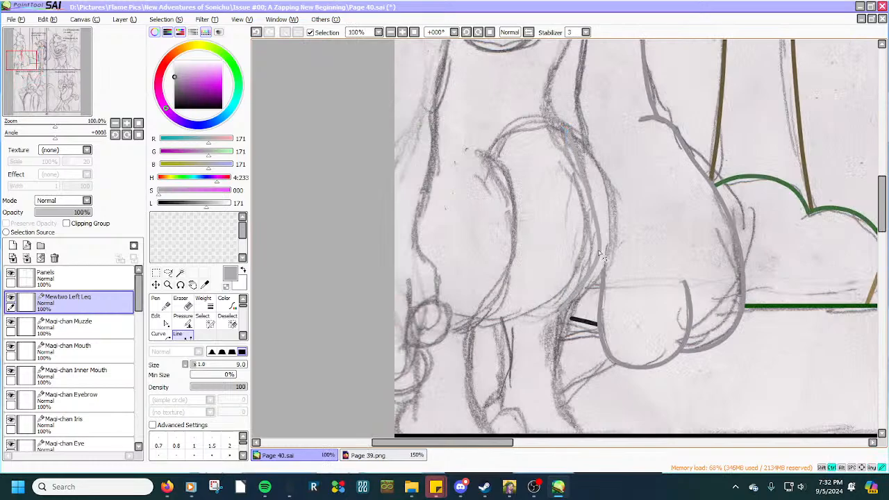
scroll(574, 292, up, 2)
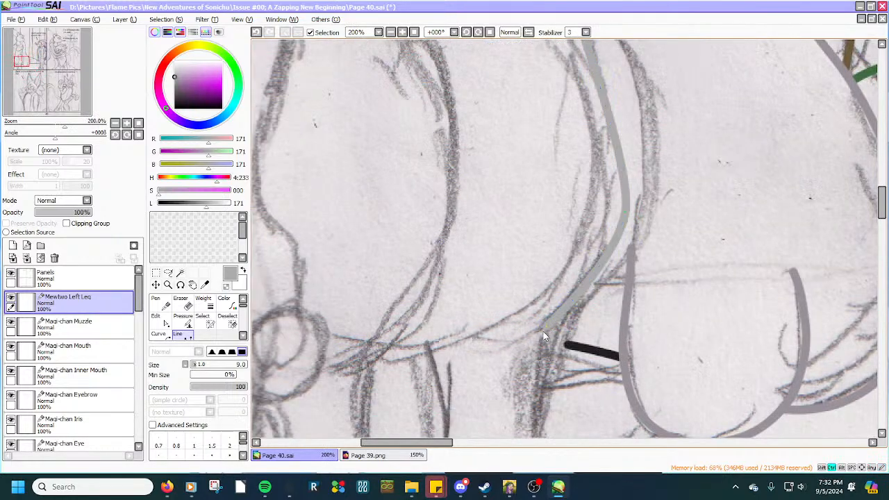
mouse_move(544, 329)
mouse_down()
mouse_move(526, 338)
mouse_move(555, 321)
mouse_up()
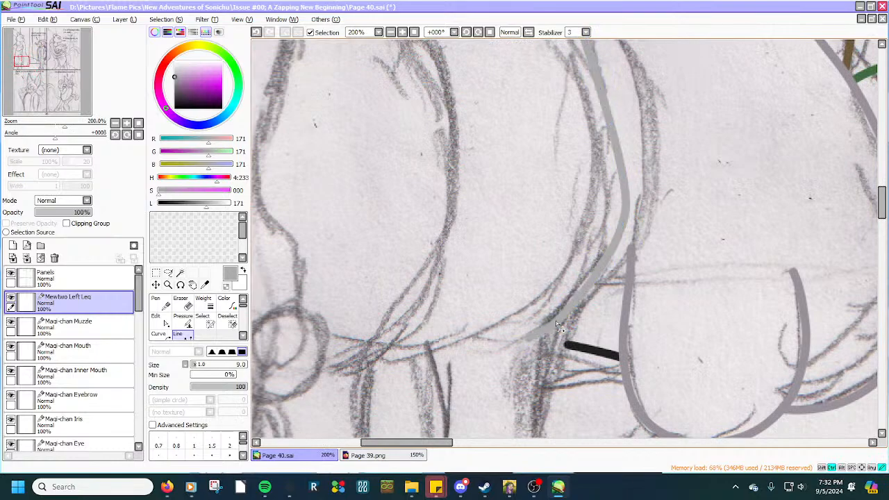
Reshape the thigh outline into a smoother, fuller curve from the hip down to the knee.
scroll(595, 279, down, 1)
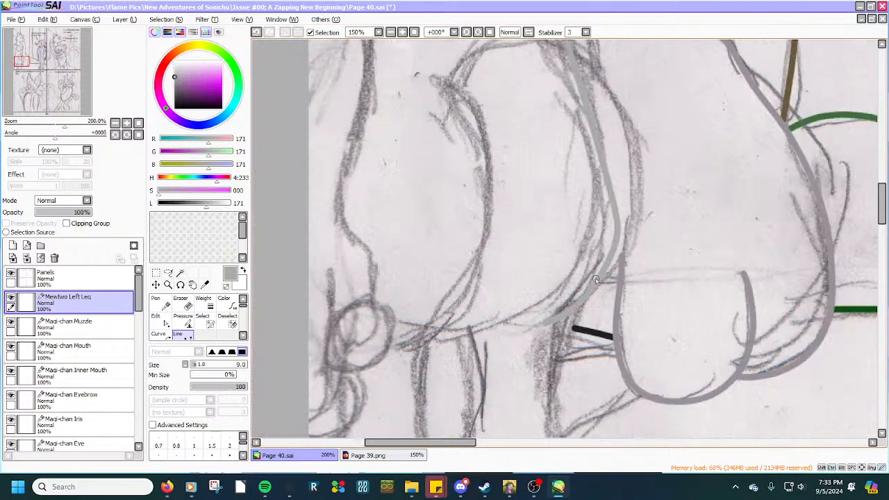
scroll(578, 138, up, 1)
drag(590, 164, 618, 162)
drag(633, 263, 641, 273)
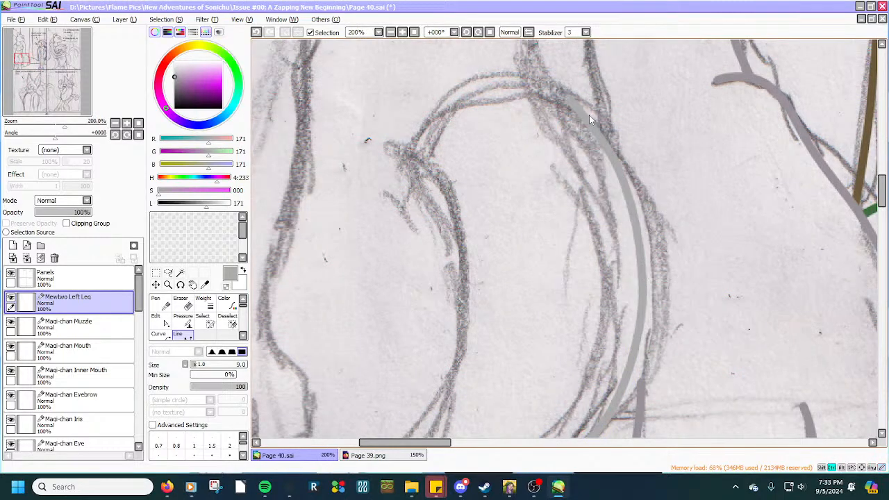
drag(589, 116, 593, 115)
drag(632, 205, 632, 207)
scroll(631, 208, down, 2)
scroll(622, 336, up, 2)
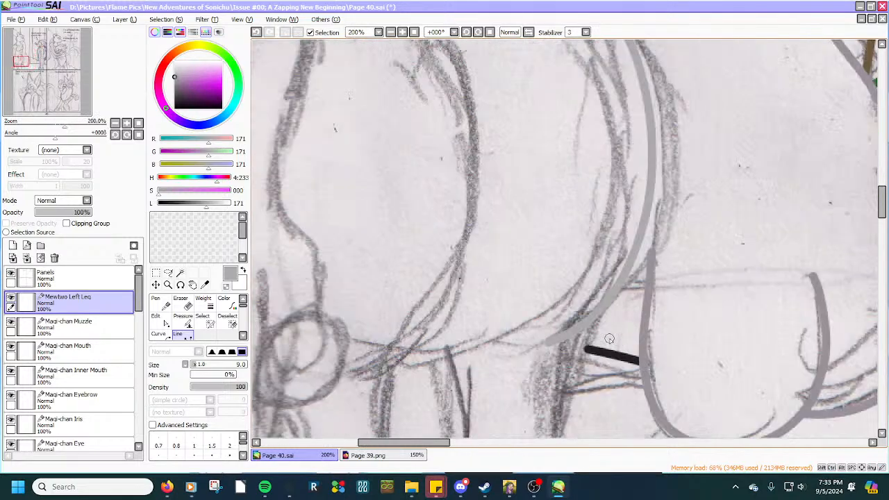
Draw a straight line for Mewtwo's lower left leg from the thigh outline's lower end down to the panel's bottom border.
scroll(609, 339, down, 3)
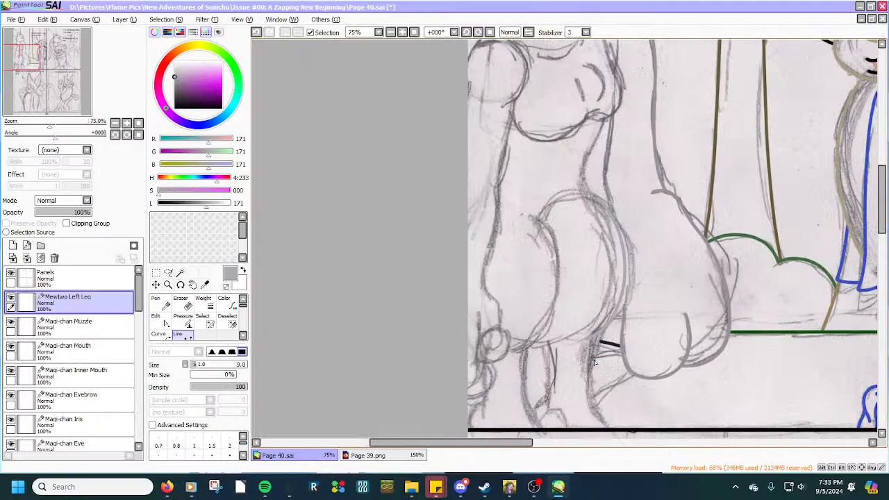
scroll(594, 361, up, 3)
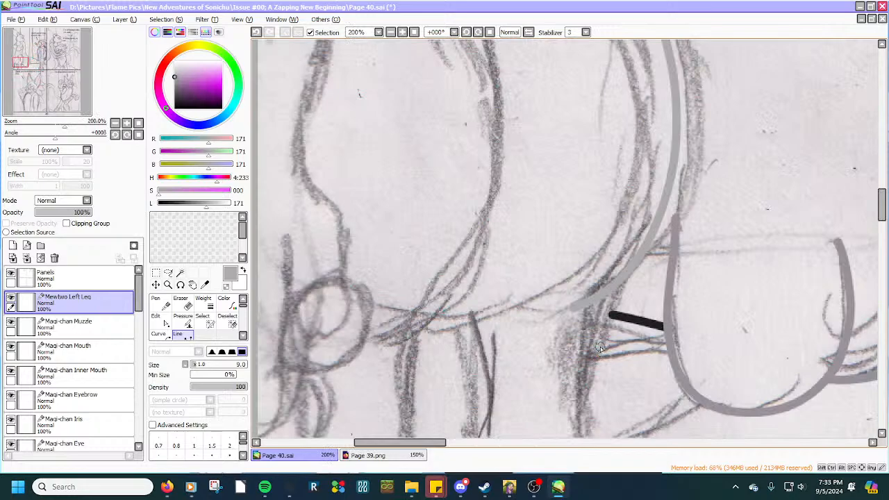
scroll(600, 348, down, 3)
scroll(614, 395, up, 3)
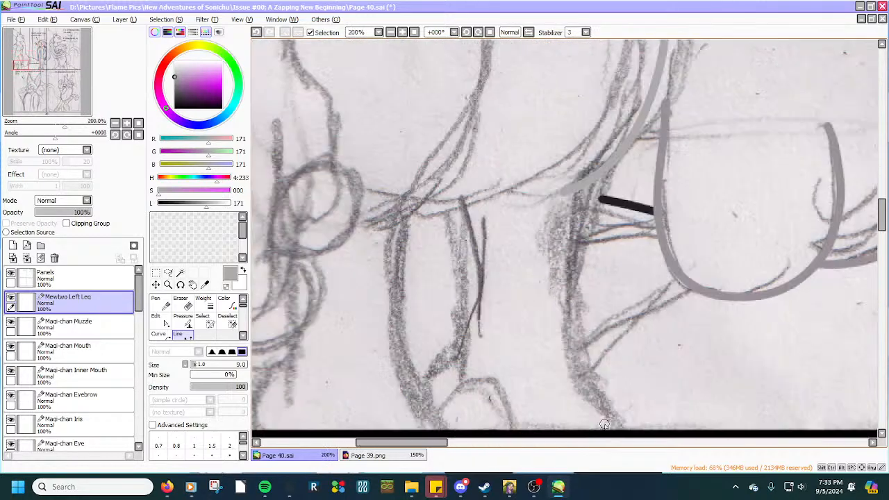
scroll(615, 423, up, 1)
scroll(571, 211, down, 3)
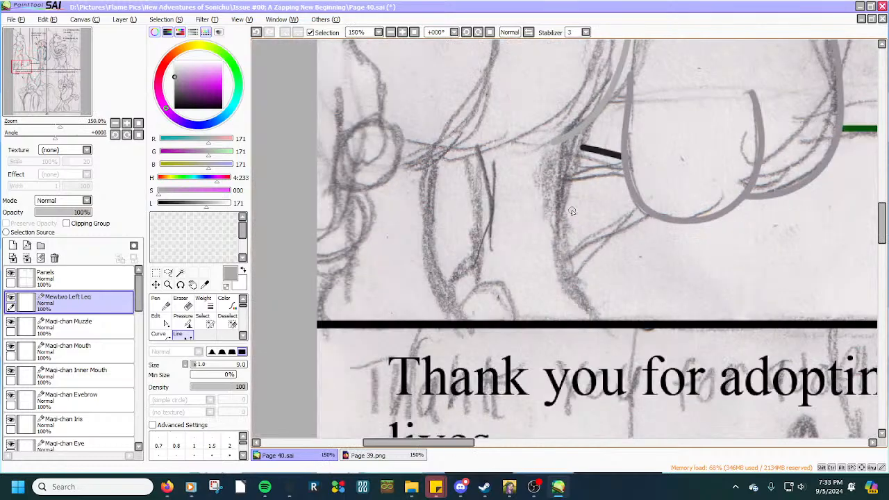
scroll(600, 299, up, 2)
scroll(559, 189, down, 1)
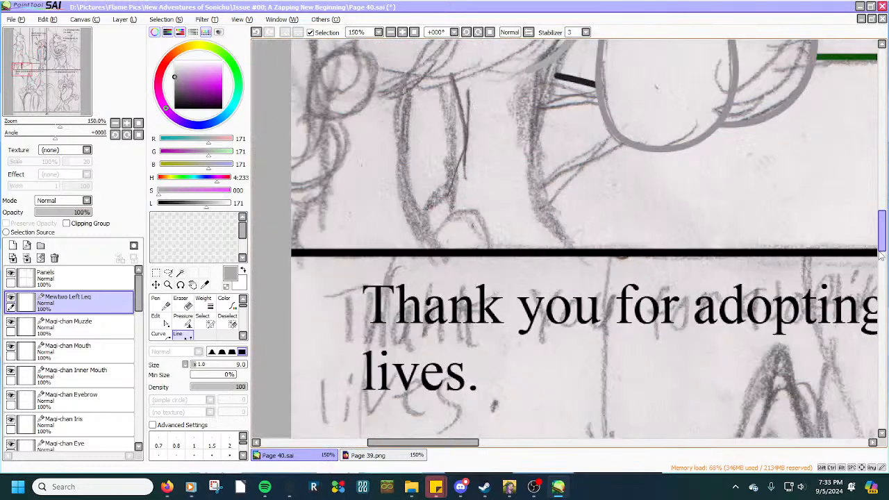
scroll(727, 195, up, 2)
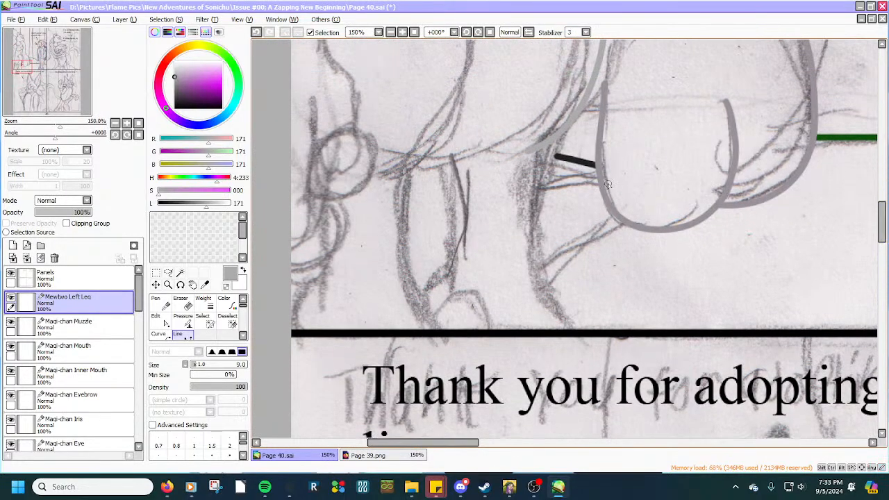
scroll(588, 175, up, 2)
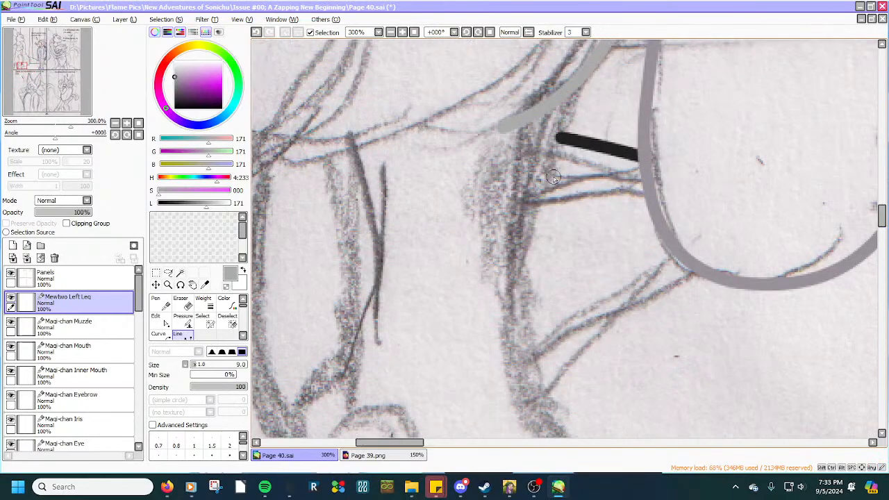
click(563, 97)
scroll(562, 100, down, 4)
scroll(559, 153, up, 3)
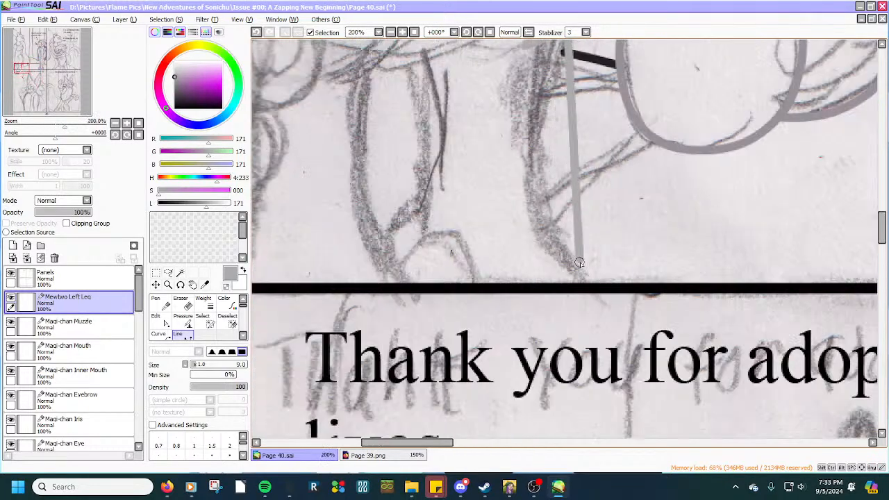
click(586, 282)
scroll(552, 149, down, 3)
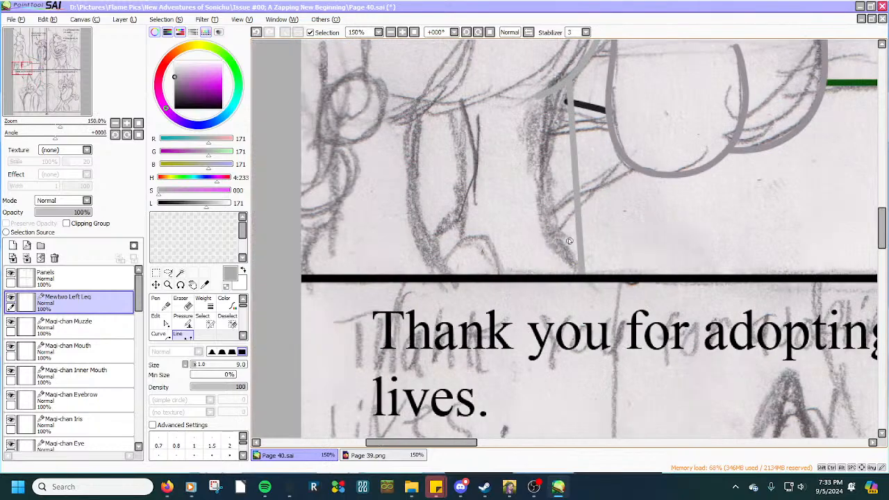
Bend the lower-leg line inward so it follows the sketched shin contour down to the panel border.
scroll(552, 148, up, 2)
drag(586, 181, 543, 272)
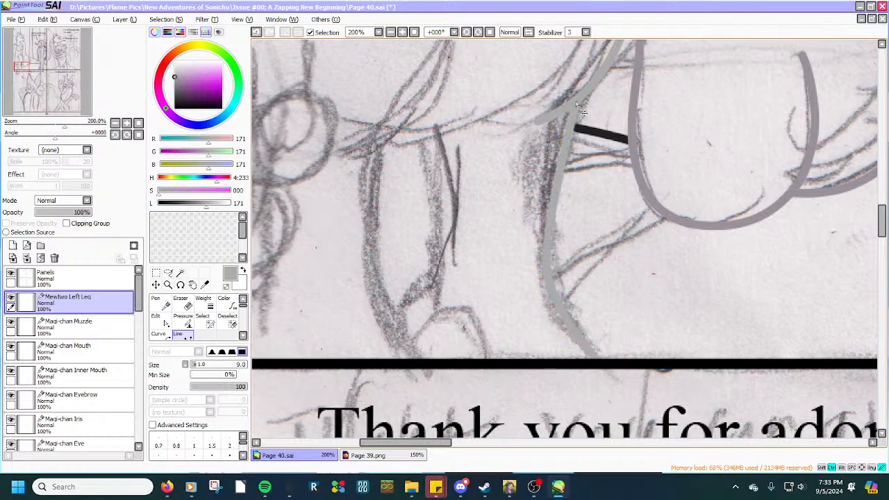
drag(554, 193, 546, 201)
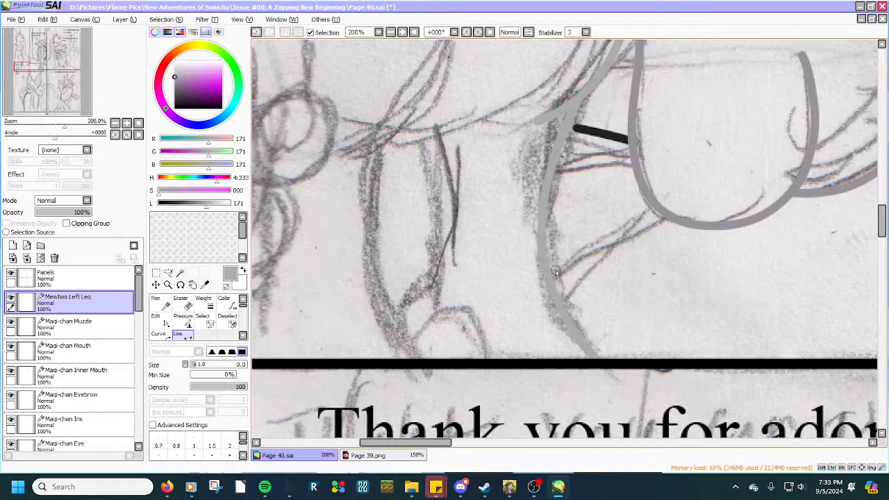
scroll(544, 287, up, 2)
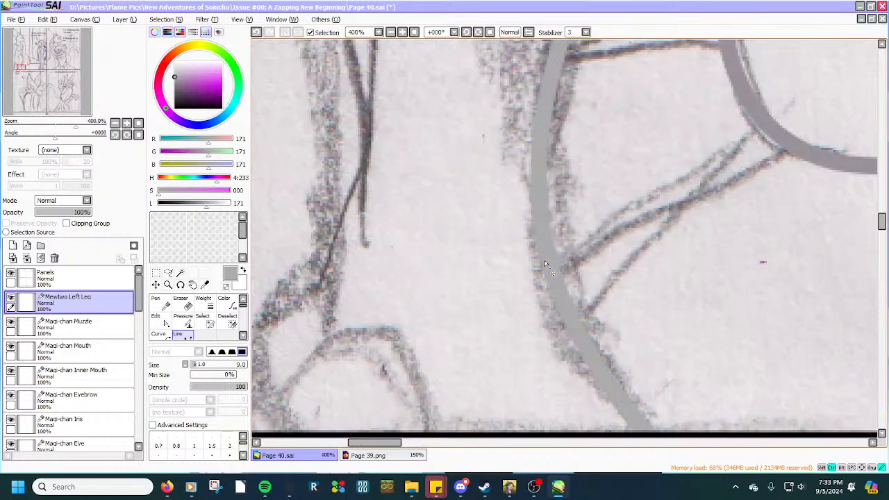
scroll(541, 260, down, 2)
scroll(544, 167, up, 3)
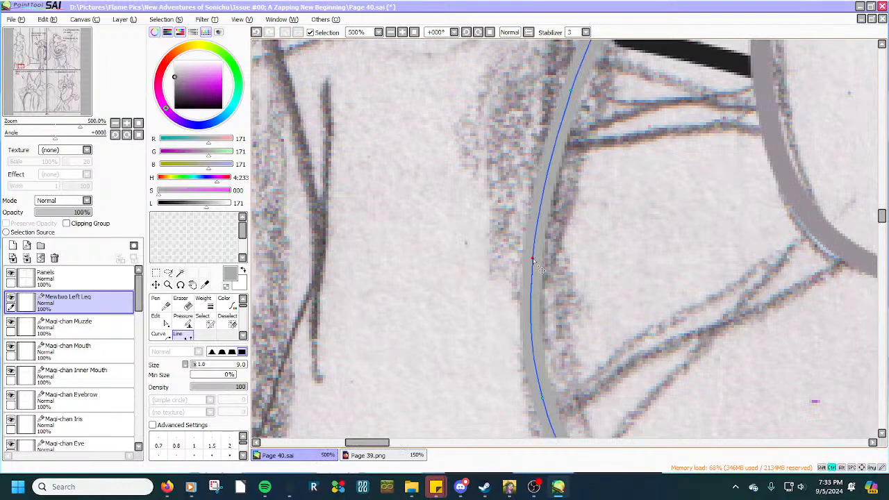
scroll(532, 259, down, 2)
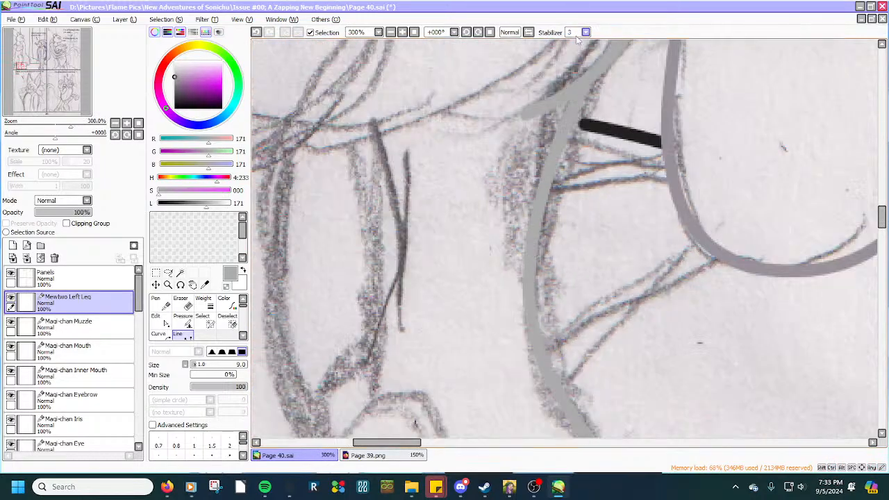
scroll(577, 76, up, 2)
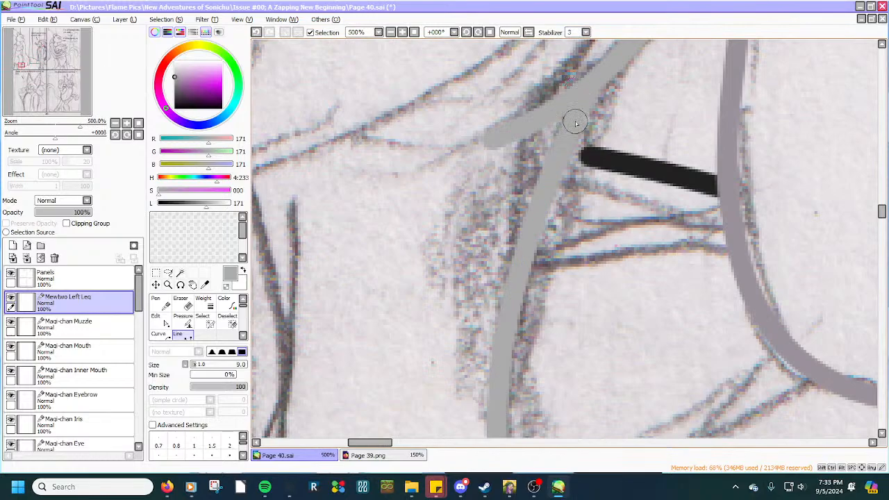
On the Inside layer, extend the left end of the short black cave line to meet Mewtwo's leg outline and give it a slight curve.
scroll(577, 125, down, 3)
scroll(104, 379, down, 5)
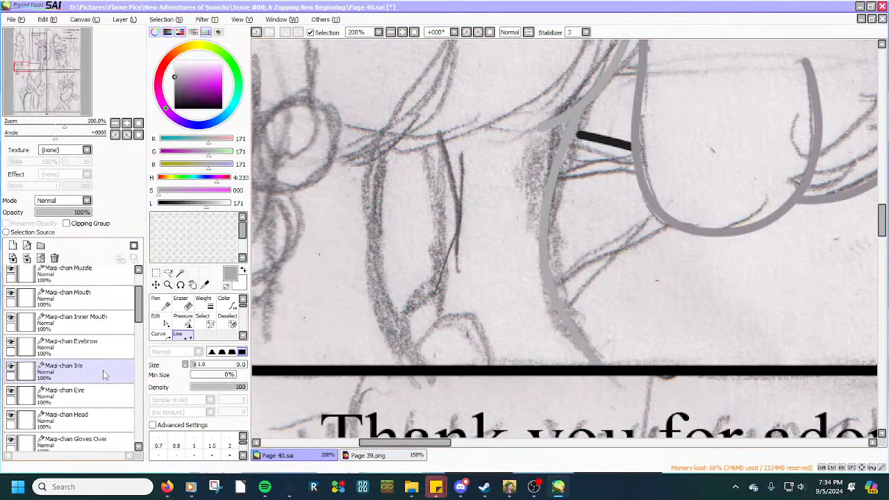
scroll(94, 388, down, 10)
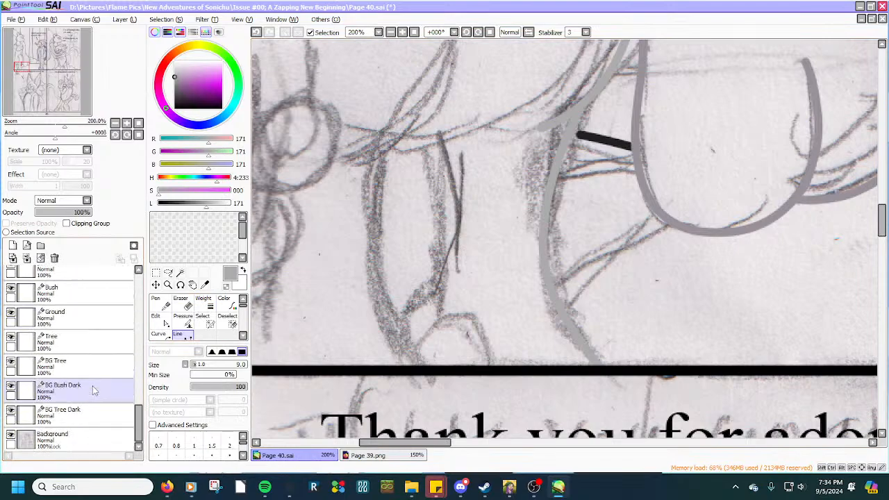
scroll(92, 385, up, 2)
click(92, 351)
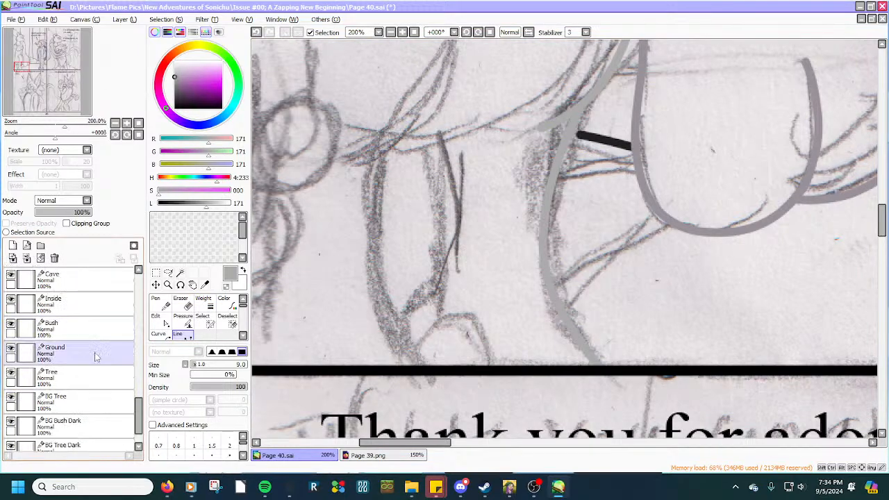
scroll(564, 158, up, 2)
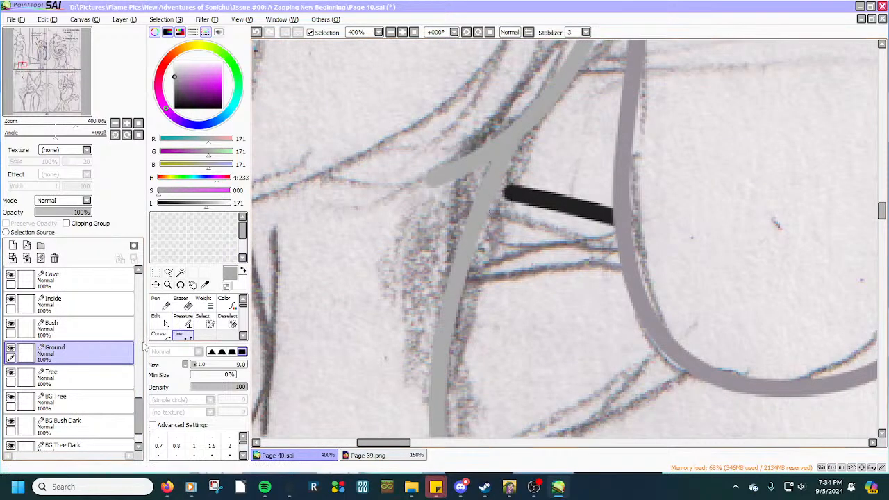
scroll(118, 358, down, 1)
scroll(101, 348, up, 2)
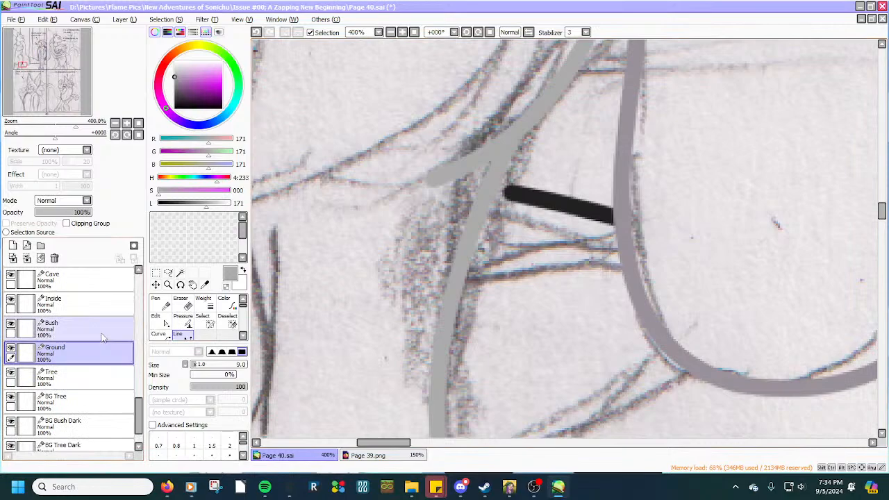
click(104, 327)
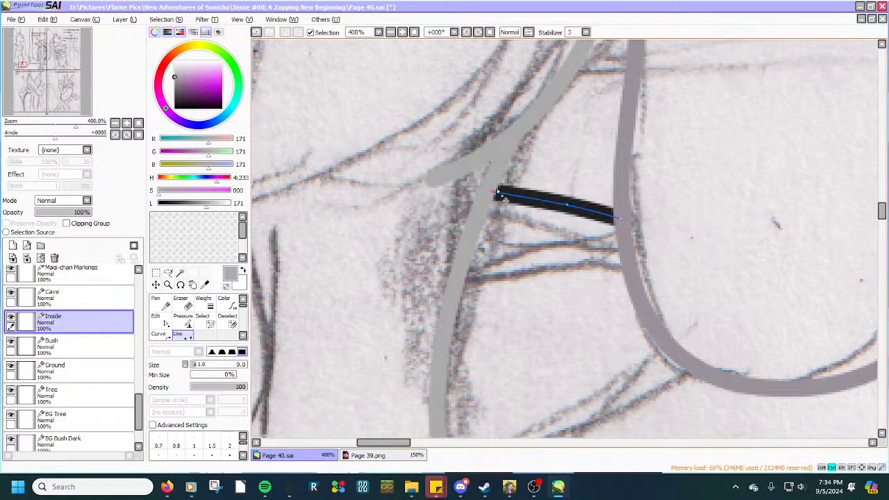
drag(506, 193, 509, 196)
scroll(510, 200, down, 3)
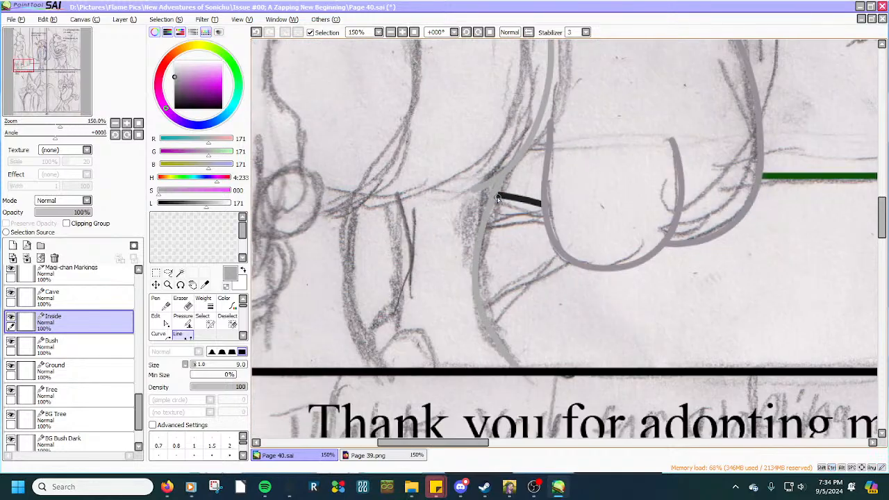
Rename the Inside layer as "Inside Cave".
double_click(70, 318)
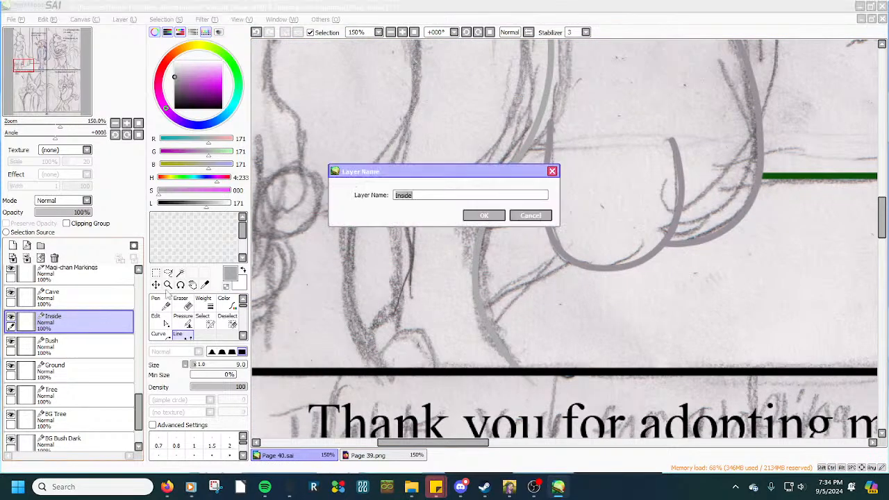
click(426, 194)
text(Cave)
click(483, 215)
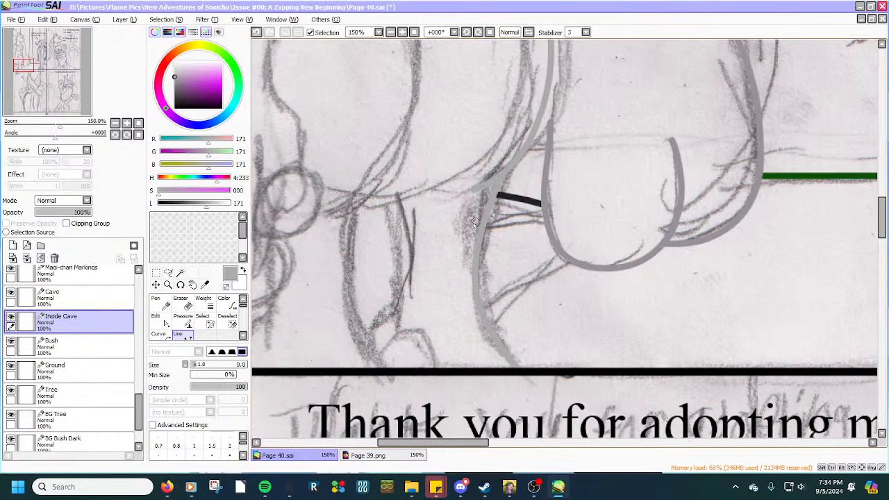
Add a linework layer directly above the Bush layer and name it "Cave Ground".
click(111, 343)
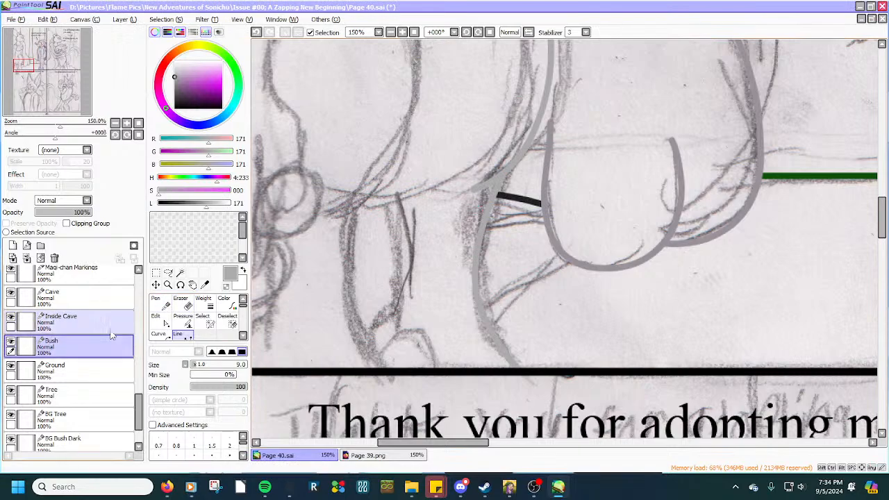
click(26, 246)
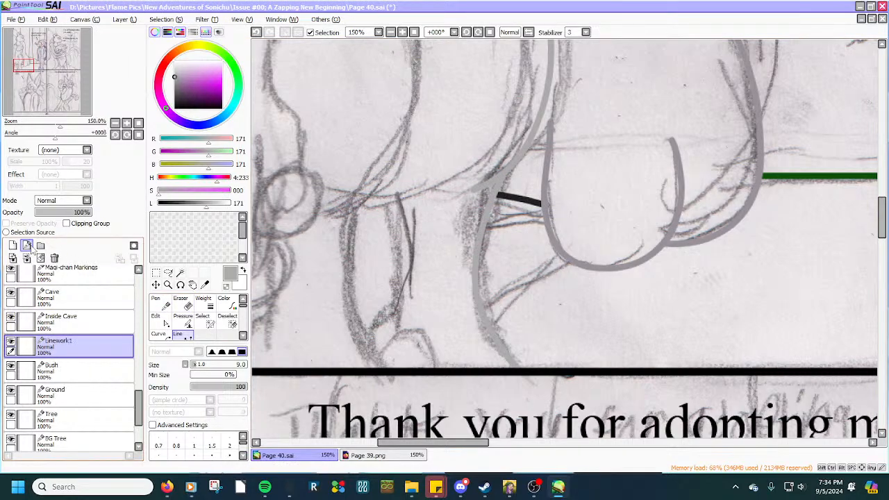
double_click(70, 337)
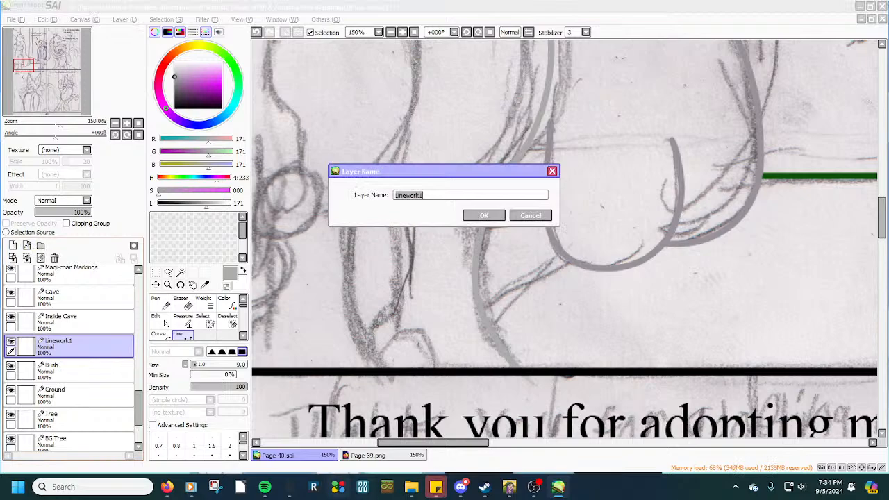
text(Cave Ground)
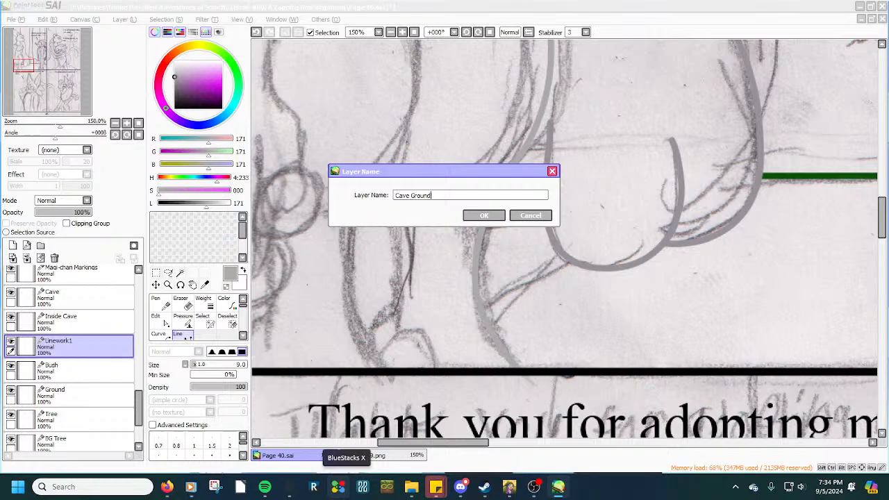
key(Return)
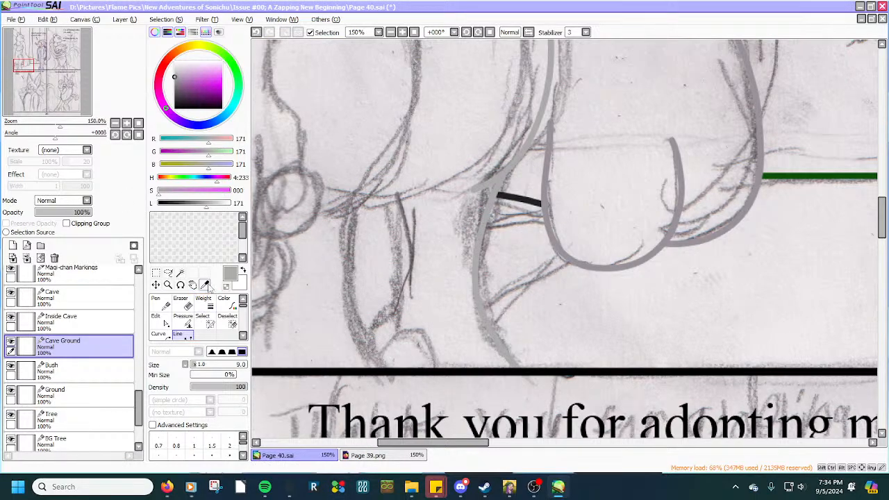
Sample the dark grey (RGB 108, 108, 108) beside Mewtwo's leg in Page 39.png, and return to Page 40.sai.
click(399, 456)
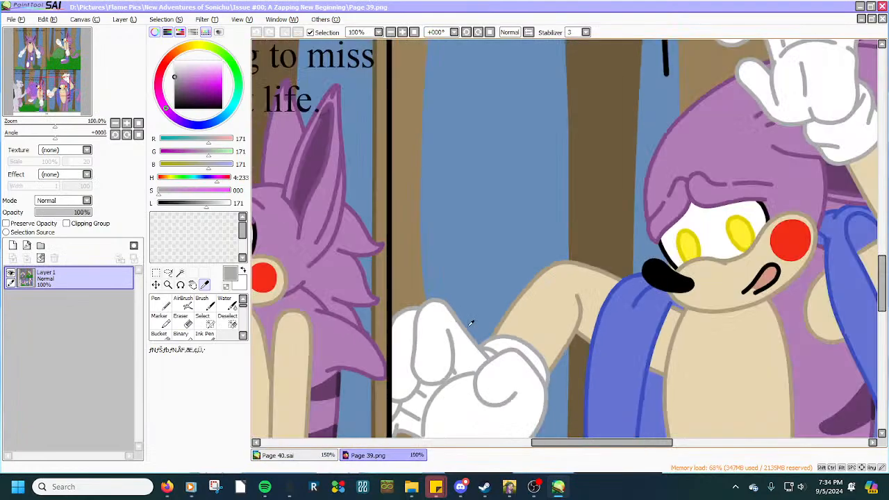
scroll(470, 323, down, 4)
scroll(304, 421, up, 3)
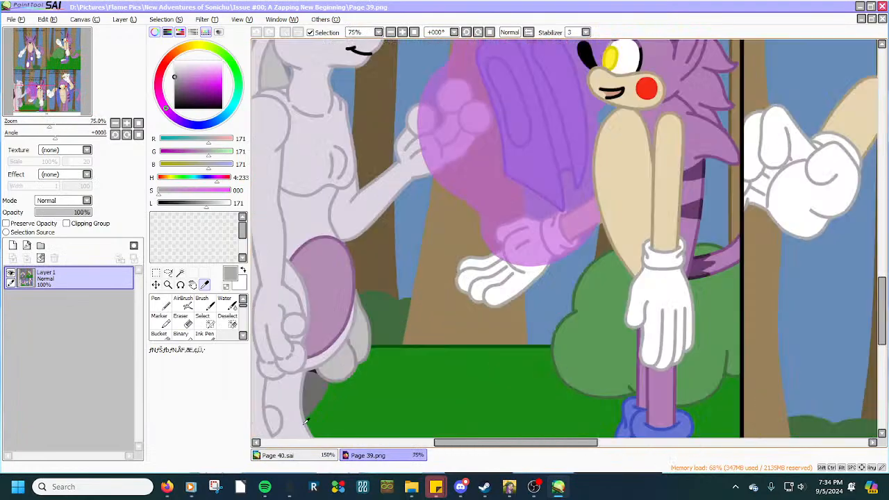
click(314, 382)
click(308, 453)
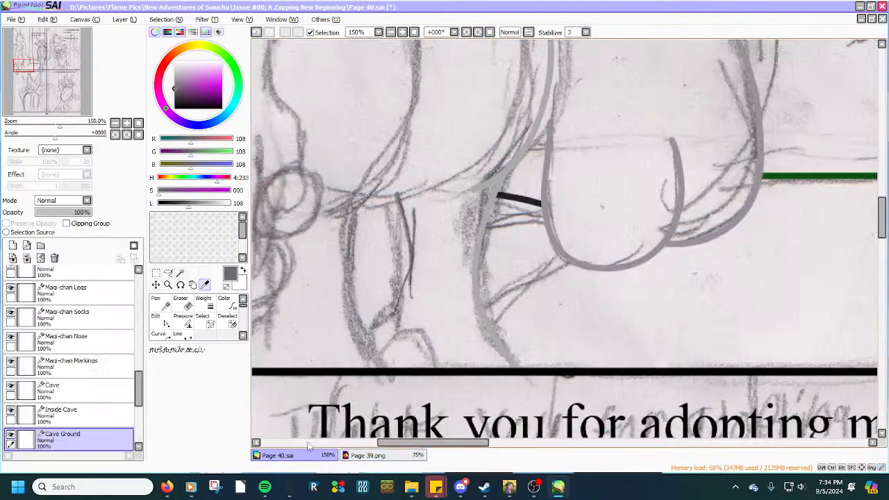
Draw the dark grey cave ground edge from the bottom of Mewtwo's tail to the lower leg with the Line tool, bowing it outward.
click(192, 337)
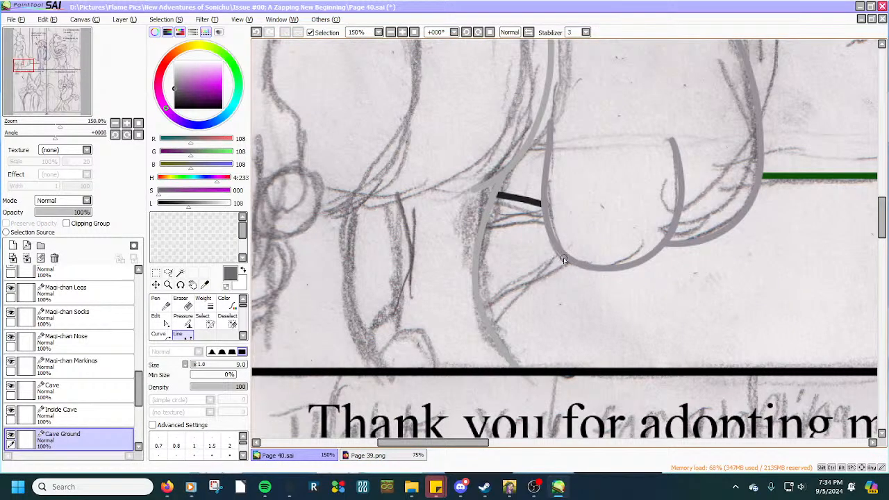
scroll(565, 262, up, 2)
mouse_move(570, 268)
mouse_down()
mouse_move(466, 381)
mouse_move(425, 406)
mouse_up()
double_click(427, 406)
drag(504, 330, 514, 336)
drag(458, 377, 467, 385)
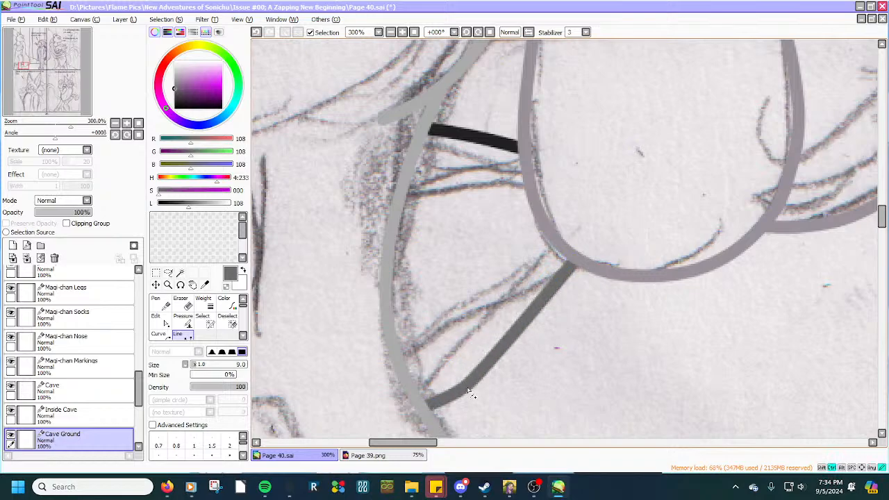
drag(495, 358, 542, 322)
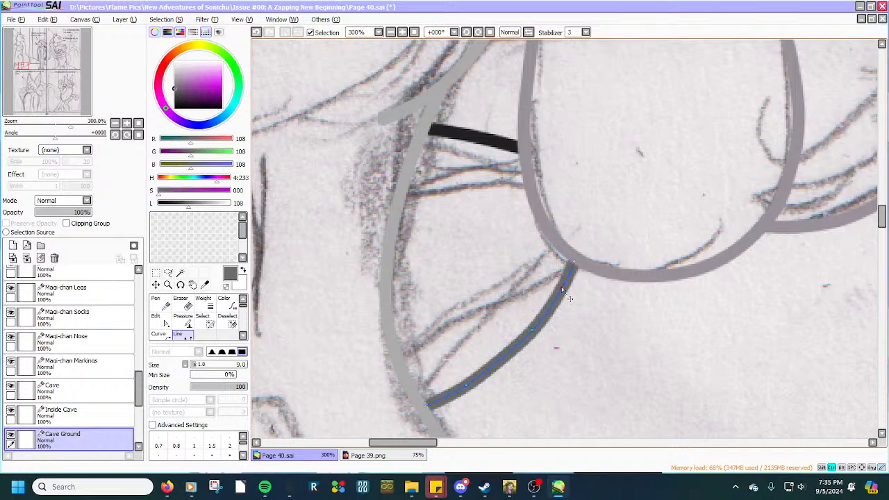
Refine the cave ground line into an even curve with its ends meeting the tail and leg outlines.
scroll(575, 261, up, 2)
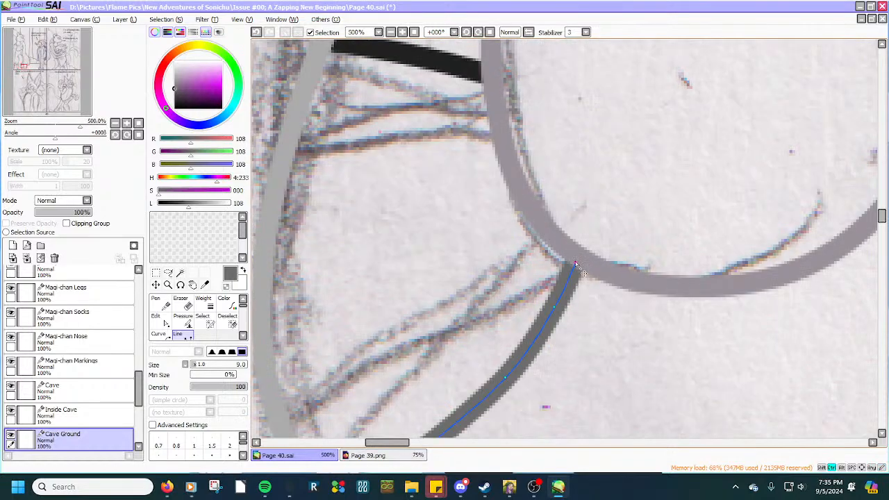
scroll(577, 259, down, 2)
key(ctrl)
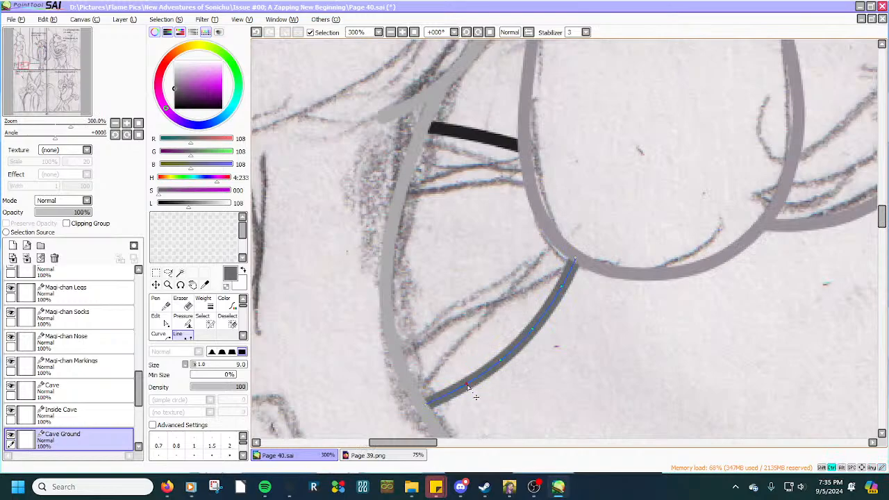
scroll(465, 386, down, 2)
scroll(465, 386, down, 1)
scroll(466, 381, up, 3)
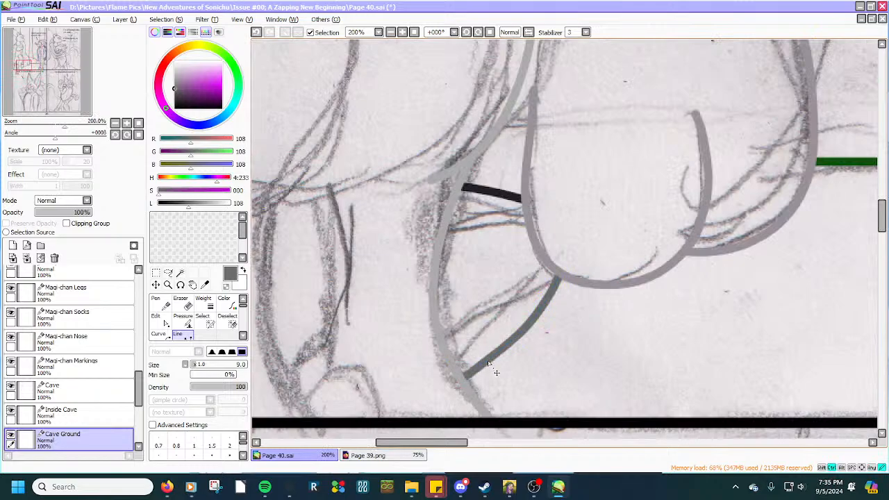
scroll(494, 368, up, 1)
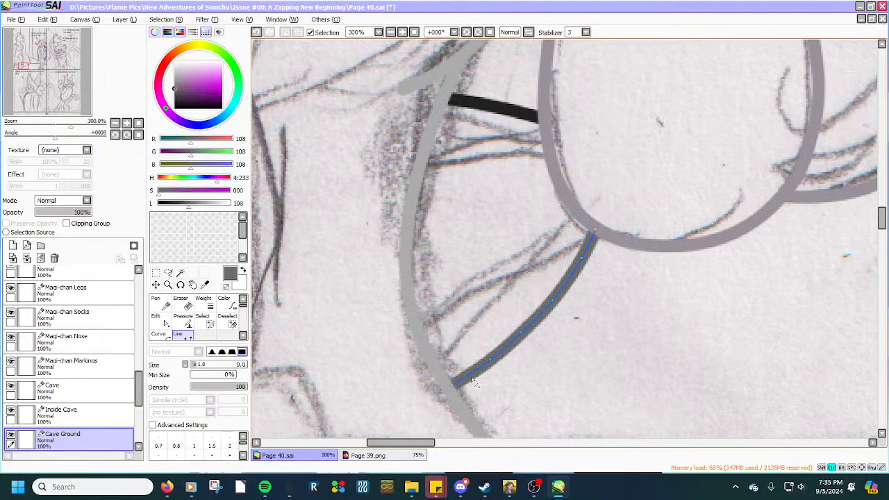
Hide the Background layer's pencil sketch to check the linework on its own.
scroll(451, 386, down, 3)
scroll(14, 436, down, 5)
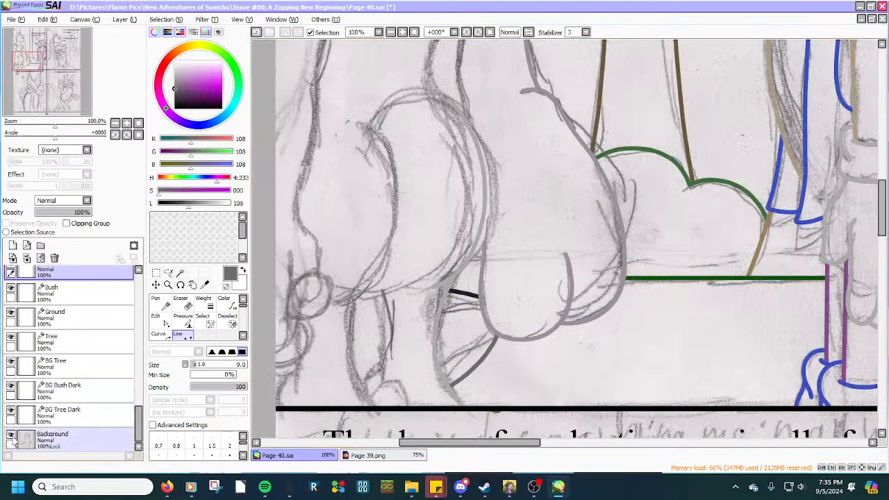
click(11, 435)
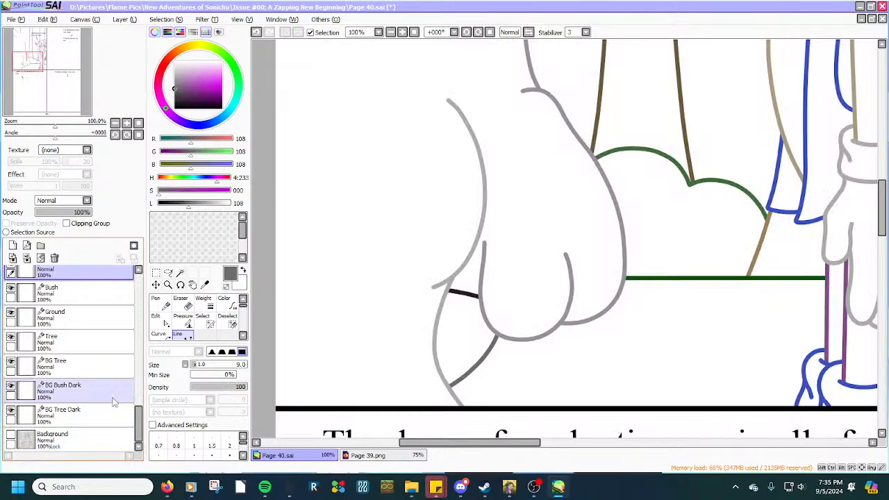
On the Mewtwo Left Leg layer, adjust the control points near the upper end of the thigh outline to smooth its curve.
scroll(114, 401, up, 10)
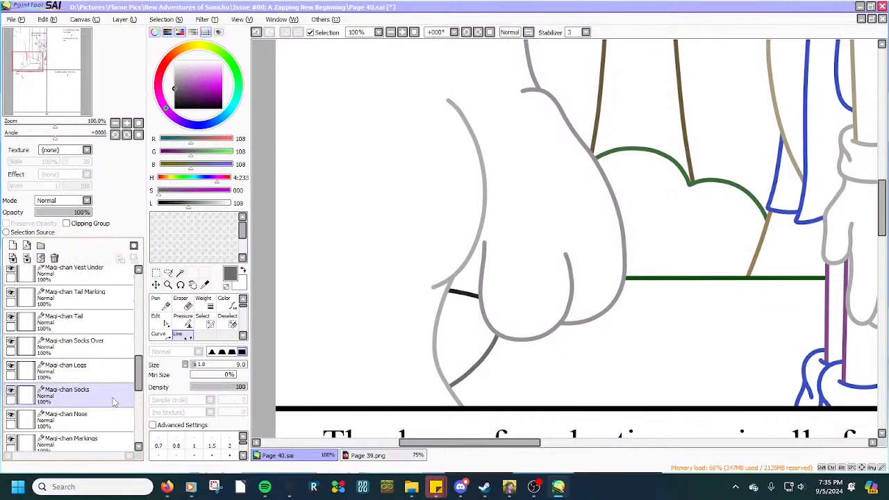
scroll(509, 108, up, 3)
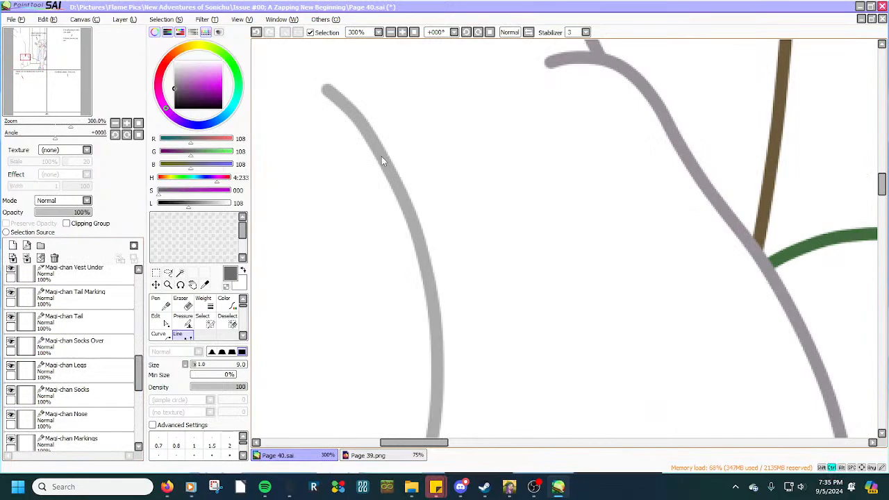
scroll(103, 295, up, 5)
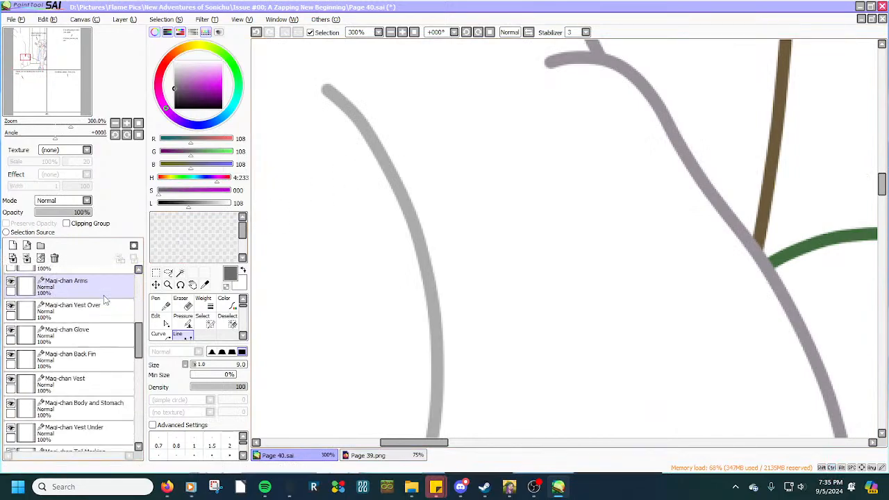
scroll(104, 300, up, 2)
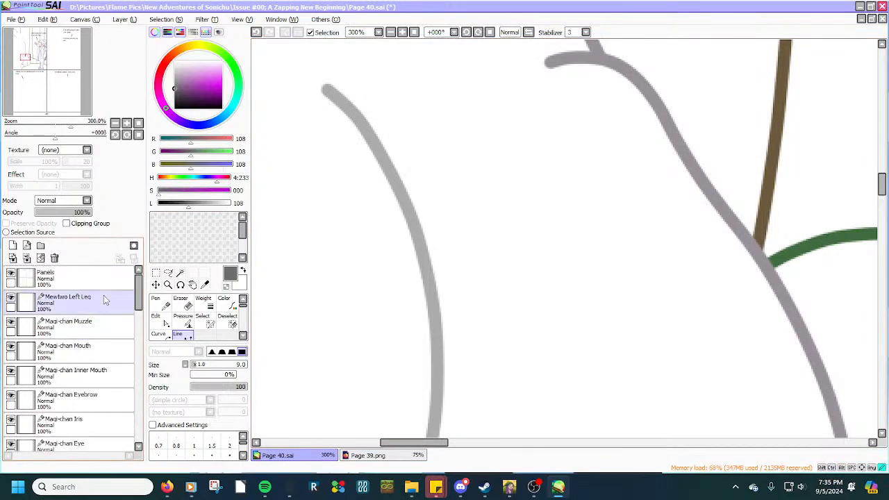
click(103, 295)
ctrl+click(381, 155)
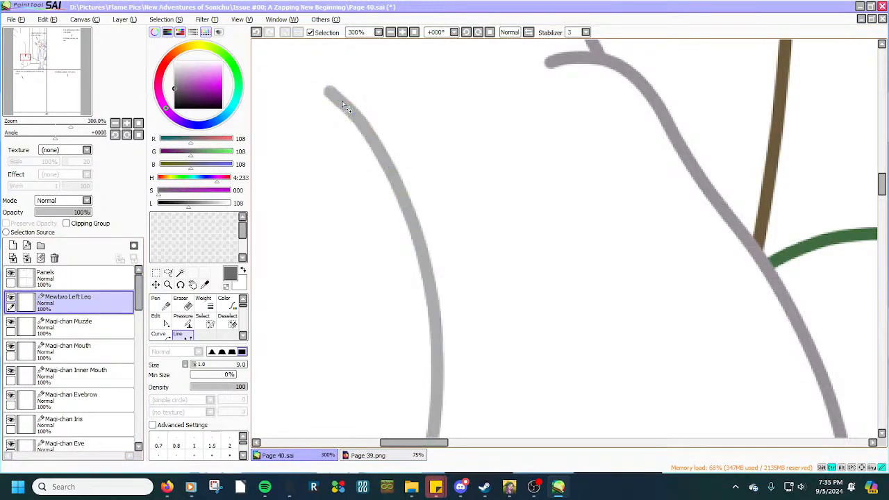
scroll(346, 109, up, 2)
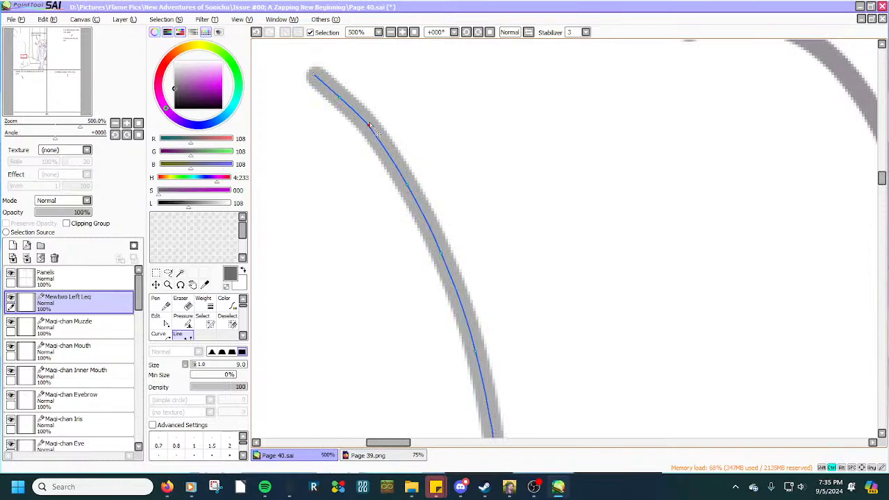
scroll(366, 124, down, 3)
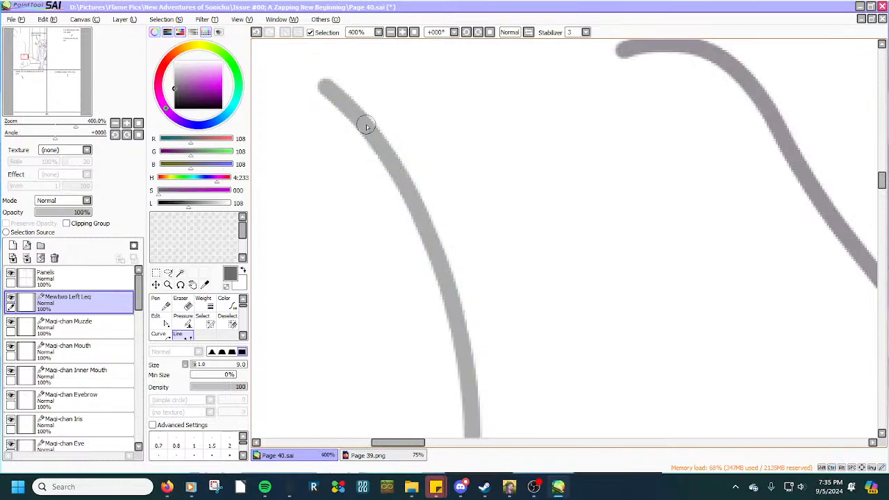
scroll(366, 125, down, 1)
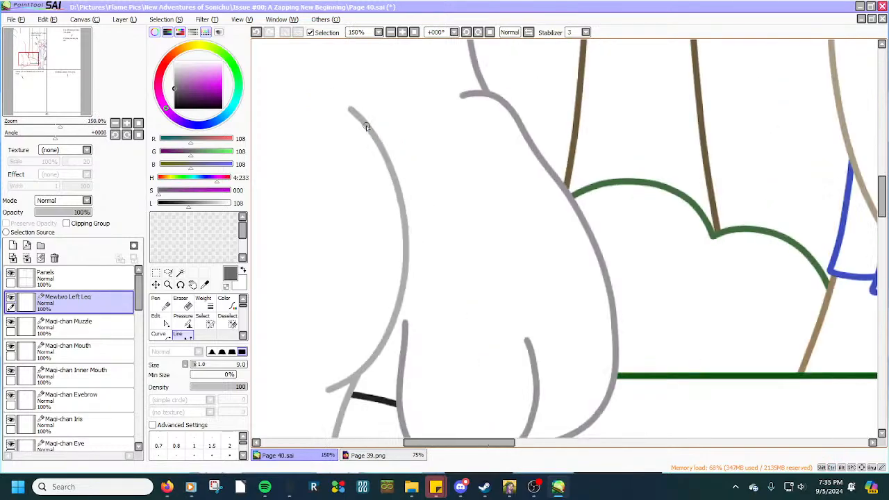
scroll(66, 390, down, 2)
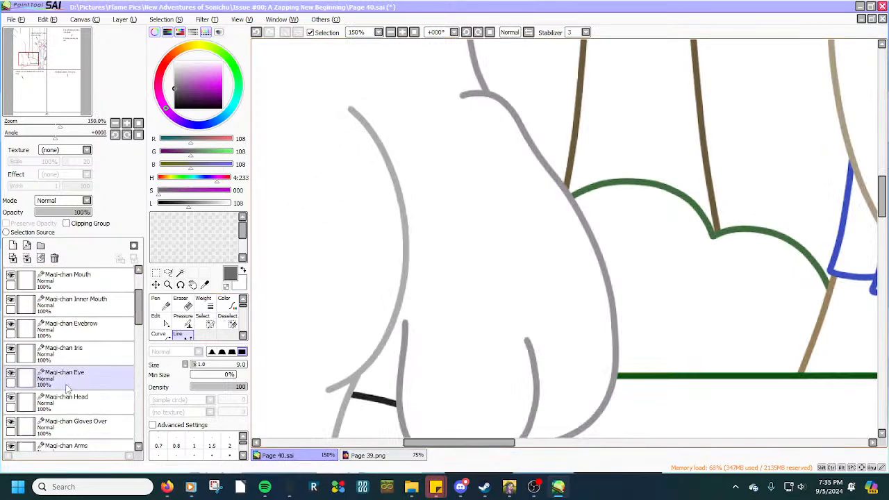
On the Cave layer, extend the upper end of the tail's inner outline upward to meet Mewtwo's thigh outline.
scroll(68, 390, down, 5)
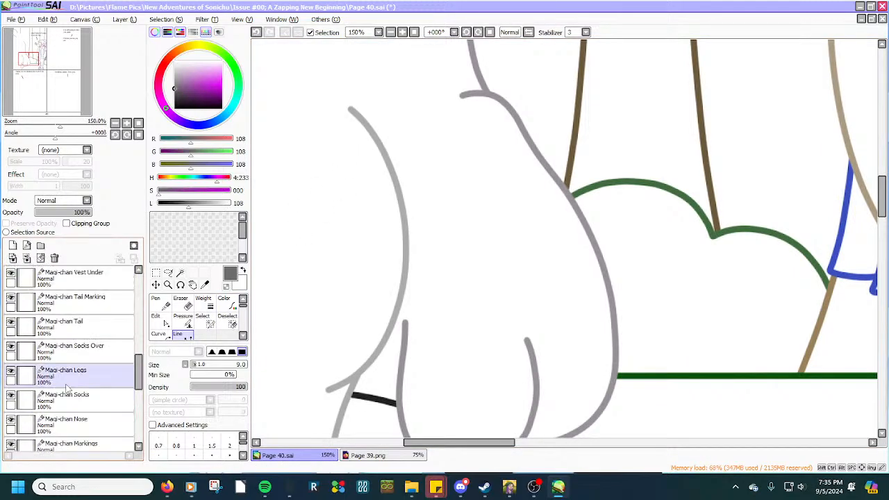
scroll(68, 390, down, 3)
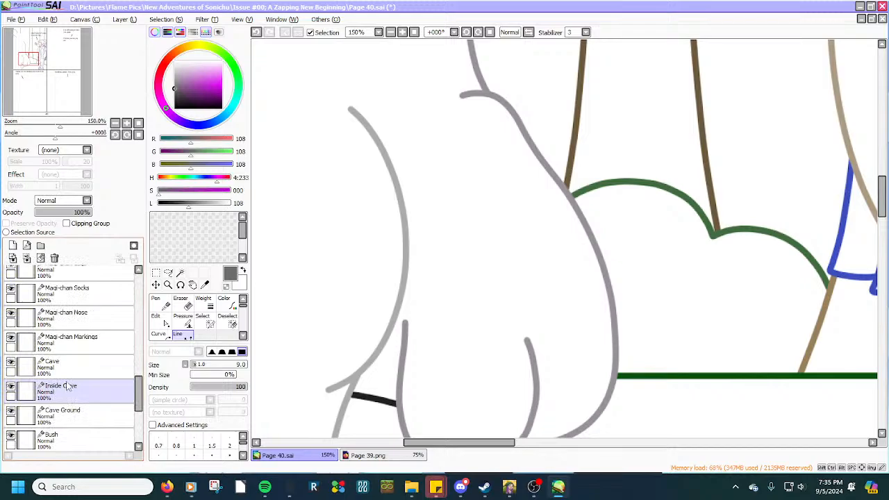
click(67, 365)
scroll(317, 338, up, 5)
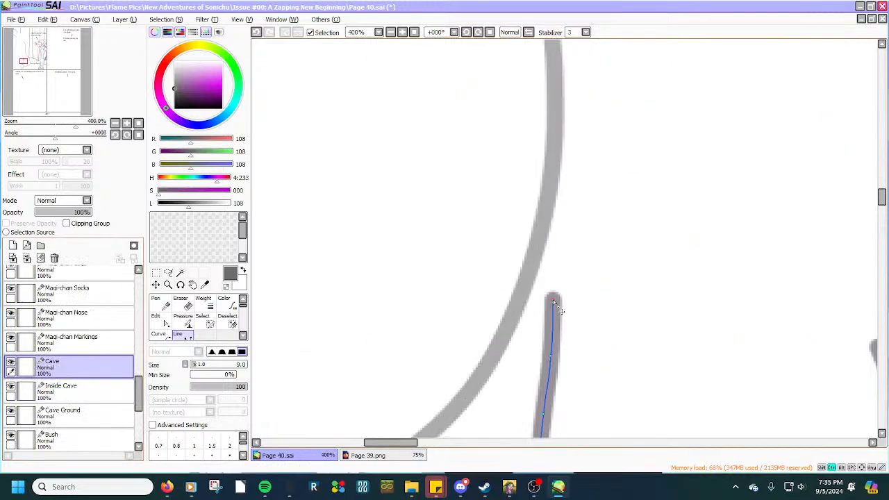
scroll(537, 292, down, 7)
scroll(534, 276, up, 4)
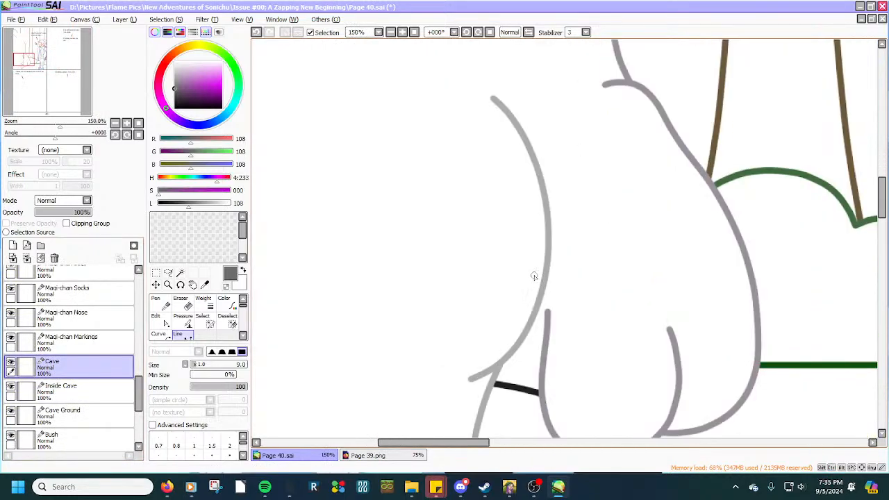
scroll(534, 275, up, 2)
drag(562, 348, 562, 251)
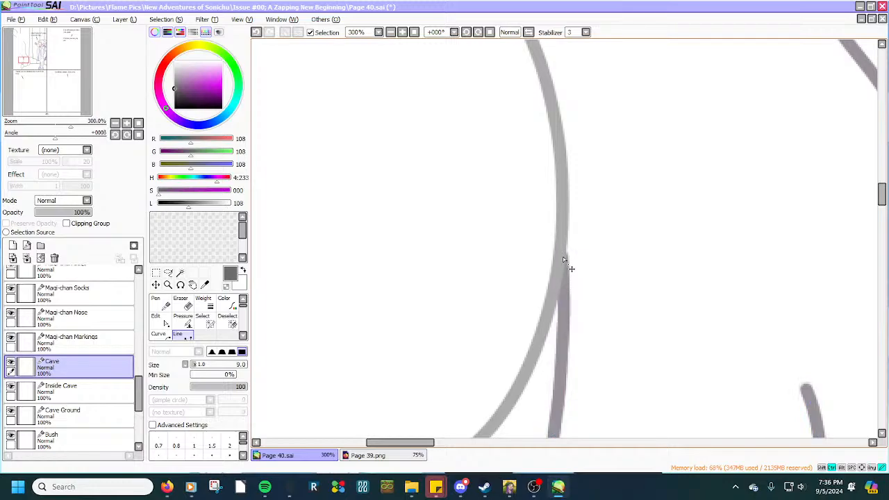
scroll(561, 261, down, 2)
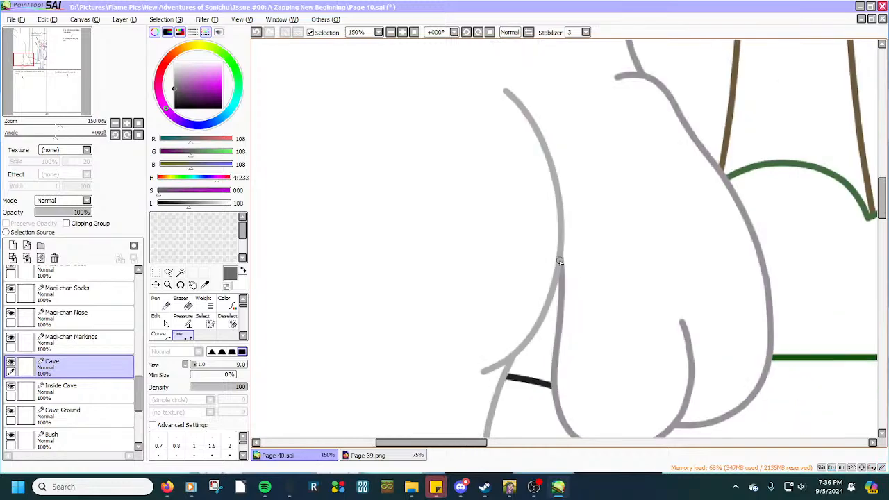
scroll(557, 264, down, 4)
scroll(549, 274, up, 1)
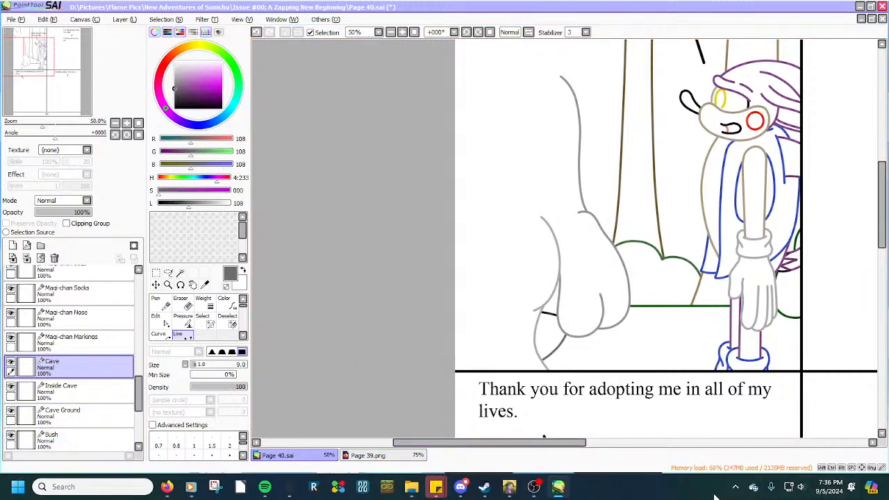
Show the Background layer's pencil sketch again beneath the linework.
scroll(75, 406, down, 3)
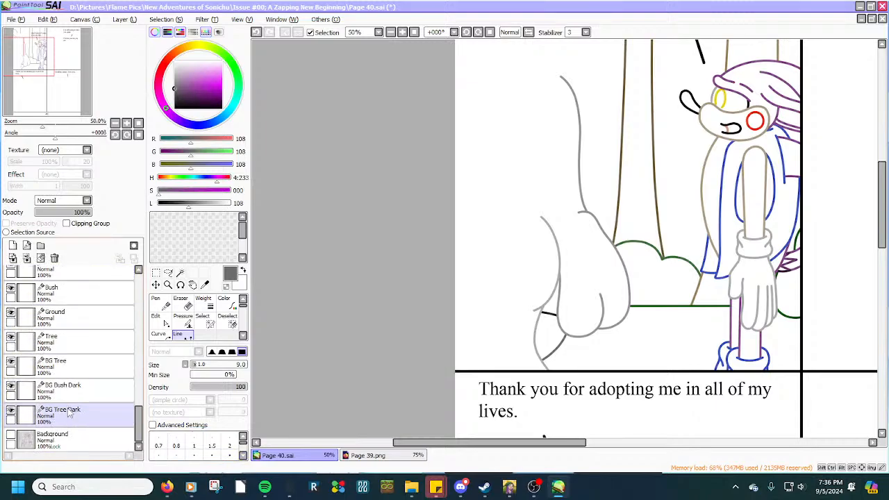
click(49, 438)
click(10, 435)
Select the Mewtwo Left Leg layer and sample the light grey line color from the existing leg outline.
scroll(40, 399, up, 12)
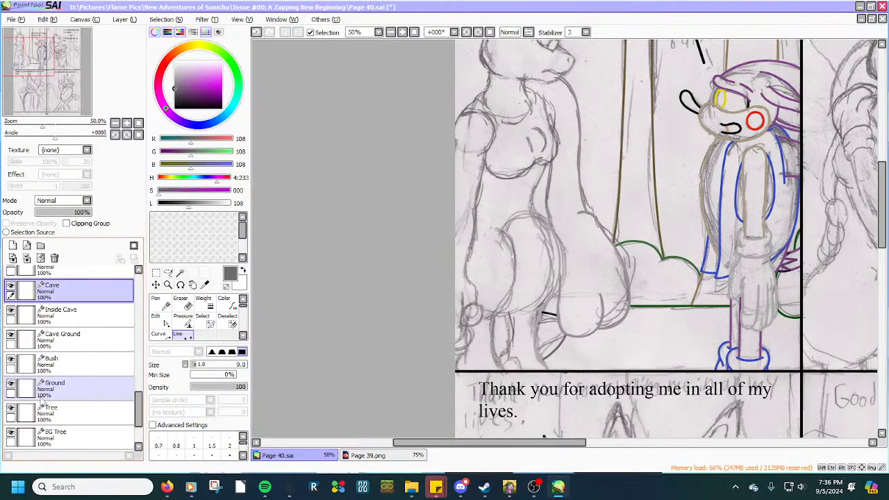
scroll(40, 398, up, 10)
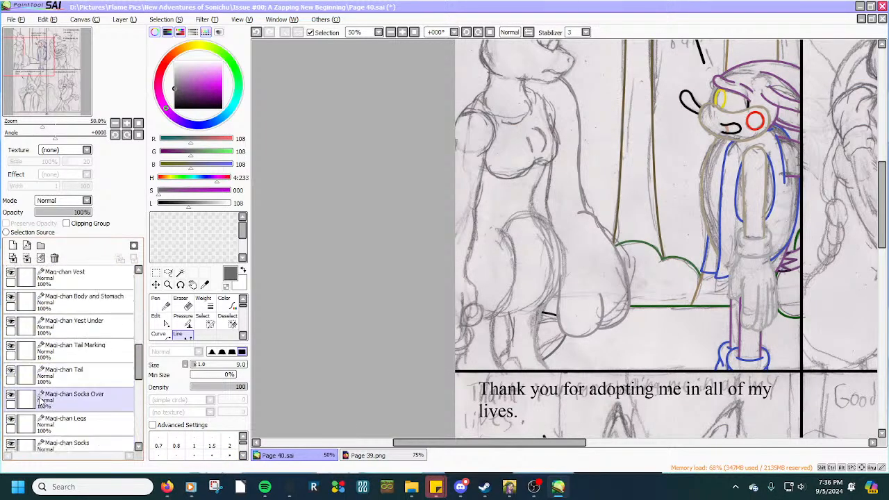
scroll(42, 401, up, 2)
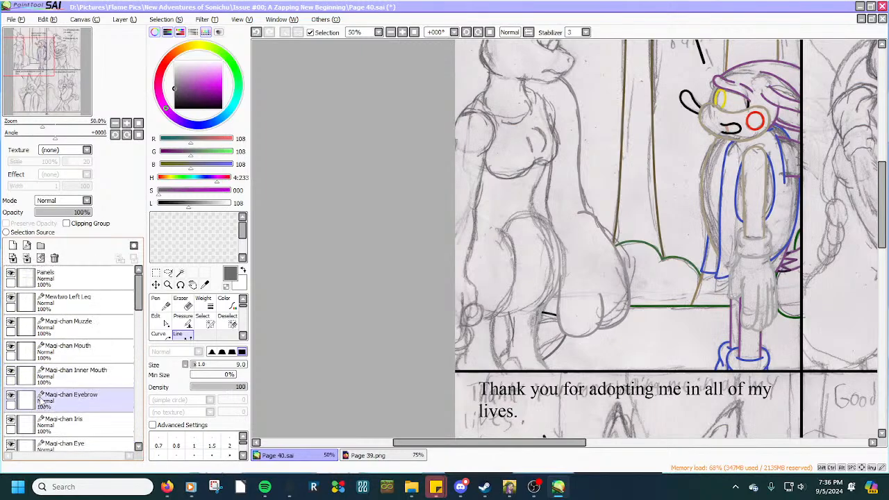
click(70, 300)
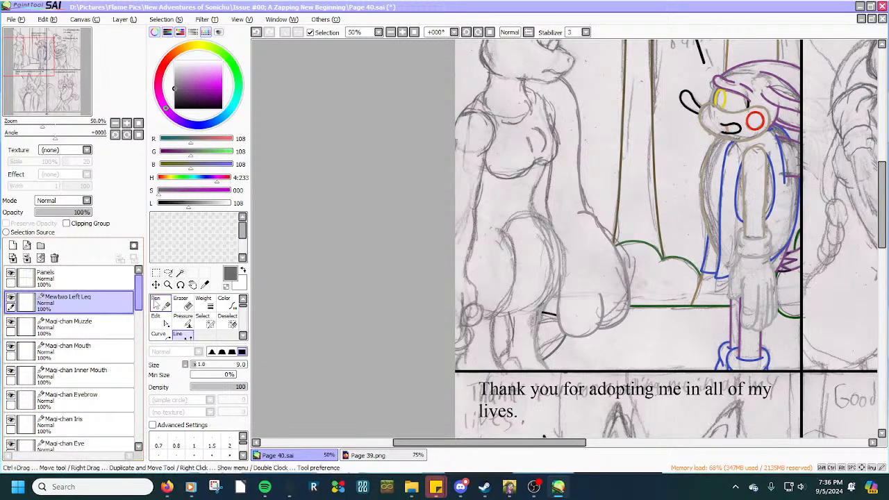
click(207, 287)
scroll(553, 321, up, 3)
scroll(554, 321, up, 2)
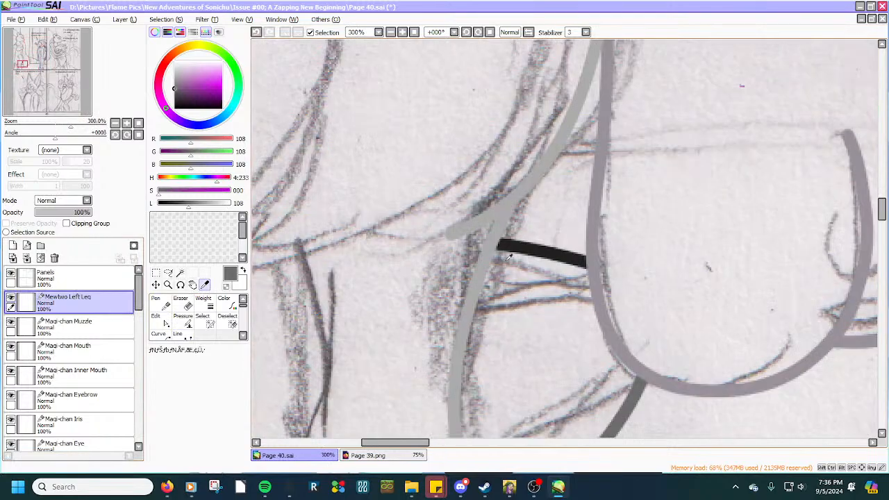
click(497, 242)
scroll(496, 243, down, 4)
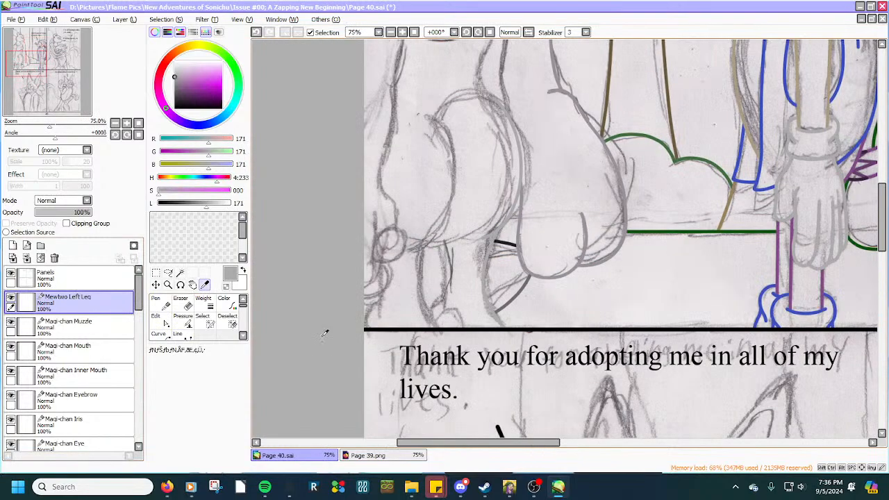
Trace the slightly bowed inner line of Mewtwo's lower leg from under the thigh to just above the toe with the Line tool.
click(178, 334)
scroll(465, 263, up, 2)
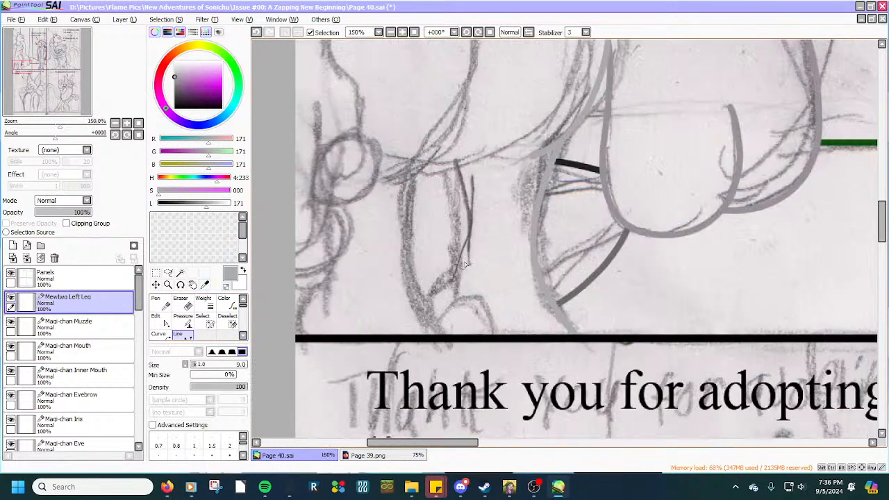
drag(451, 168, 455, 284)
scroll(456, 288, up, 2)
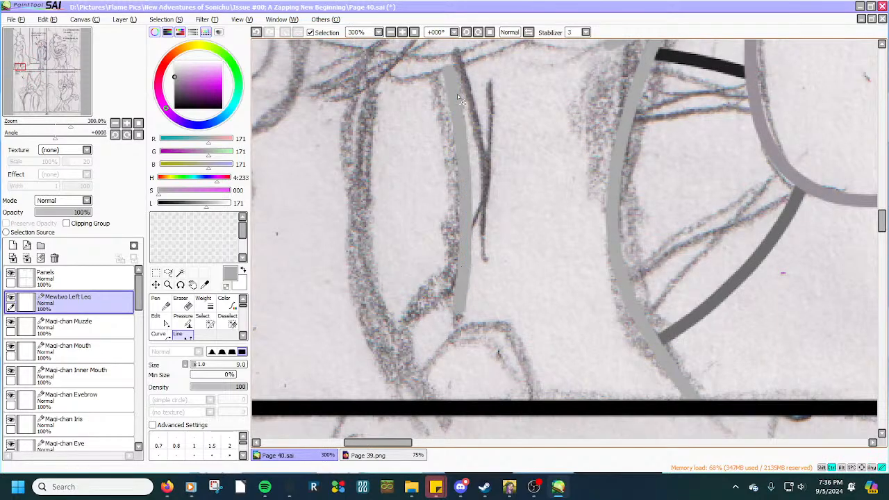
scroll(426, 257, down, 1)
Draw the short ankle line branching down and left from the inner leg line, bending it into a gentle arc.
scroll(427, 257, up, 2)
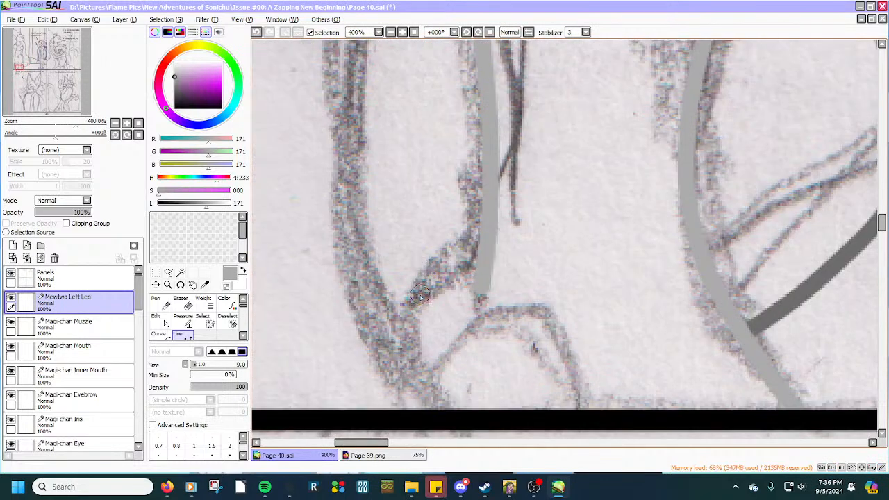
click(397, 313)
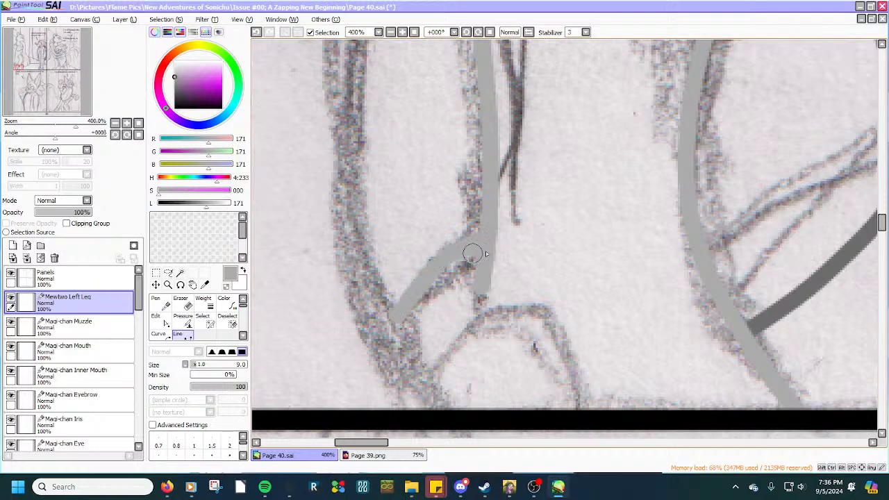
drag(419, 291, 413, 288)
drag(460, 246, 464, 248)
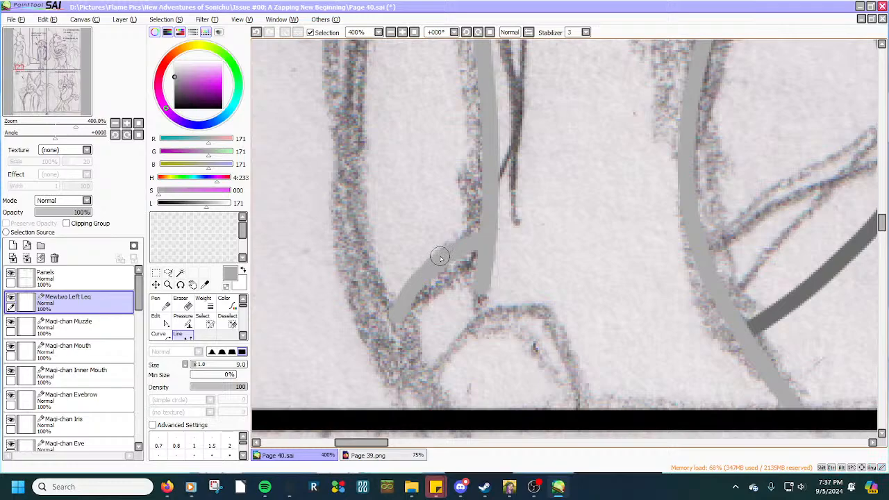
Trace the rounded toe as an arch ending at the panel border and smooth its control points over the sketch.
scroll(438, 263, down, 3)
scroll(457, 323, up, 2)
scroll(449, 316, down, 1)
scroll(448, 315, down, 1)
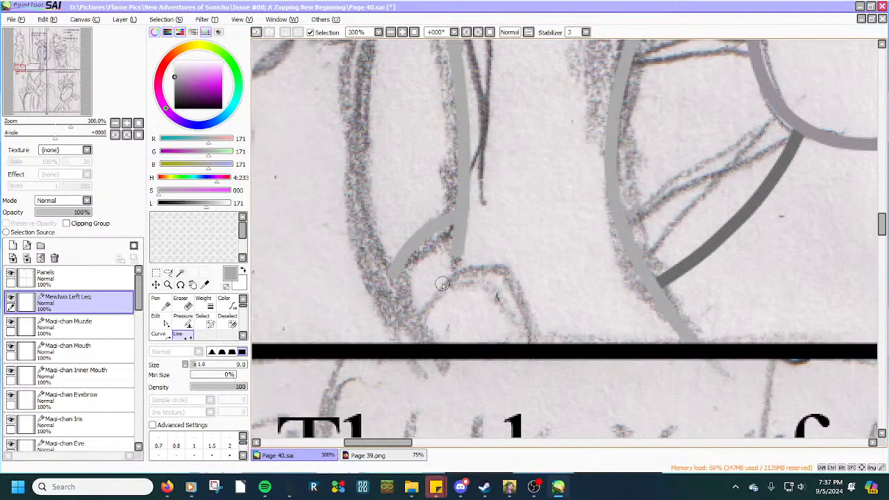
scroll(444, 281, up, 2)
mouse_move(421, 314)
mouse_down()
mouse_move(529, 349)
mouse_move(491, 272)
mouse_up()
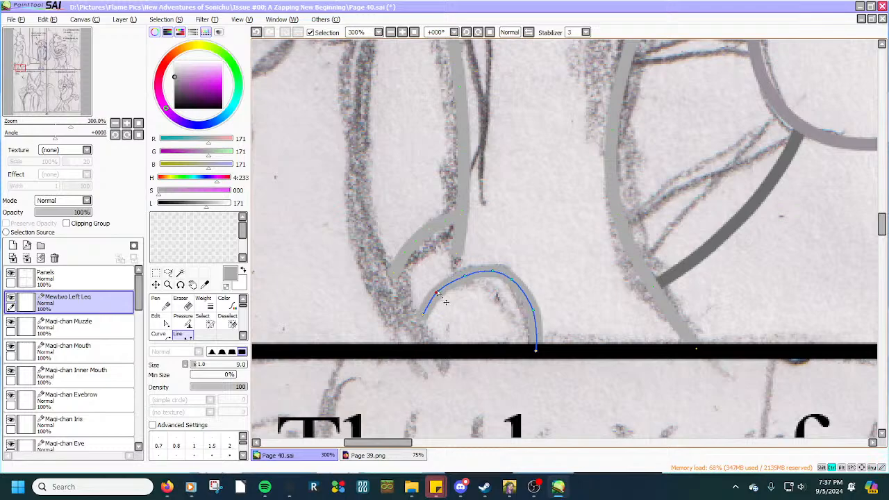
scroll(439, 292, up, 1)
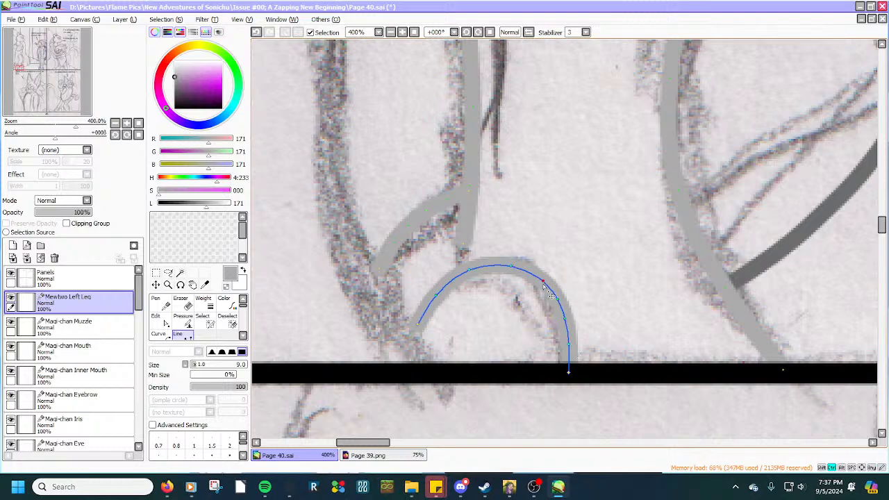
scroll(432, 278, down, 5)
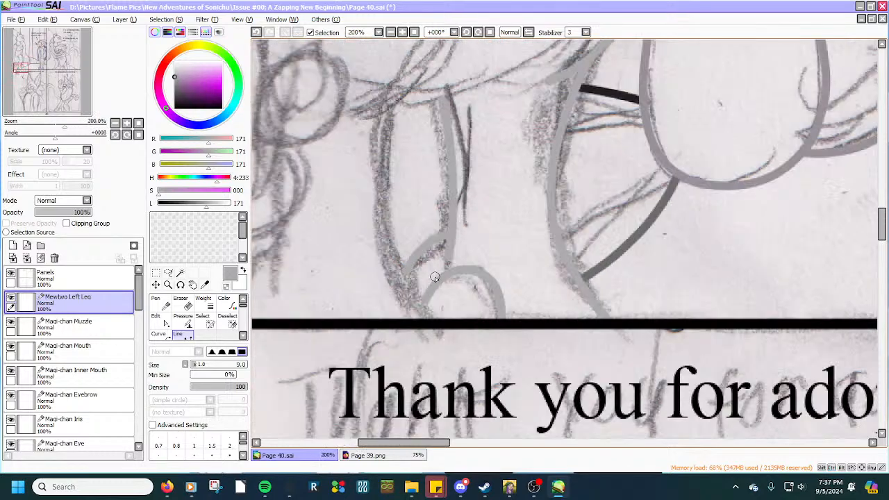
scroll(529, 307, up, 3)
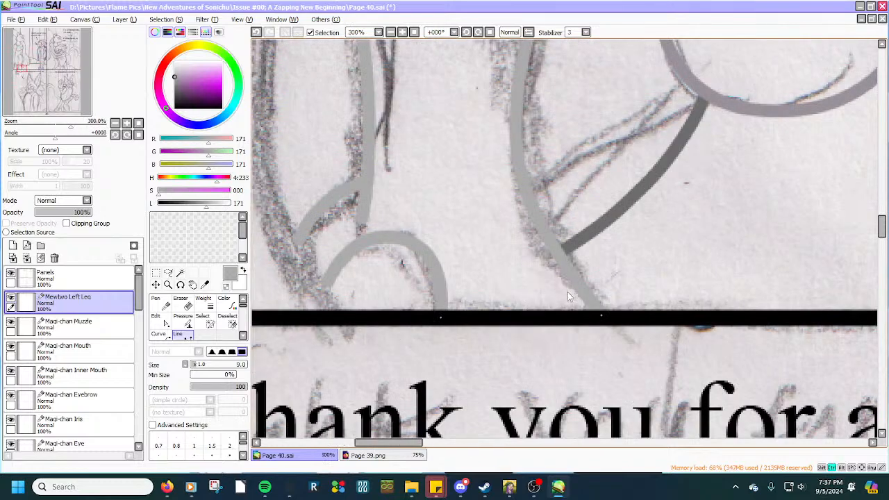
Draw the lower leg's left outline from beneath the thigh to the panel border and bow it outward along the sketch.
scroll(528, 271, down, 3)
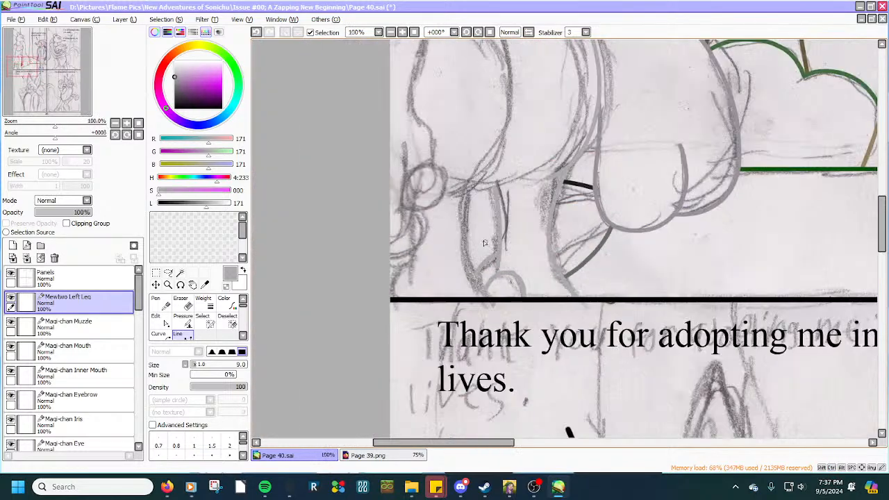
scroll(483, 240, up, 1)
scroll(482, 240, up, 1)
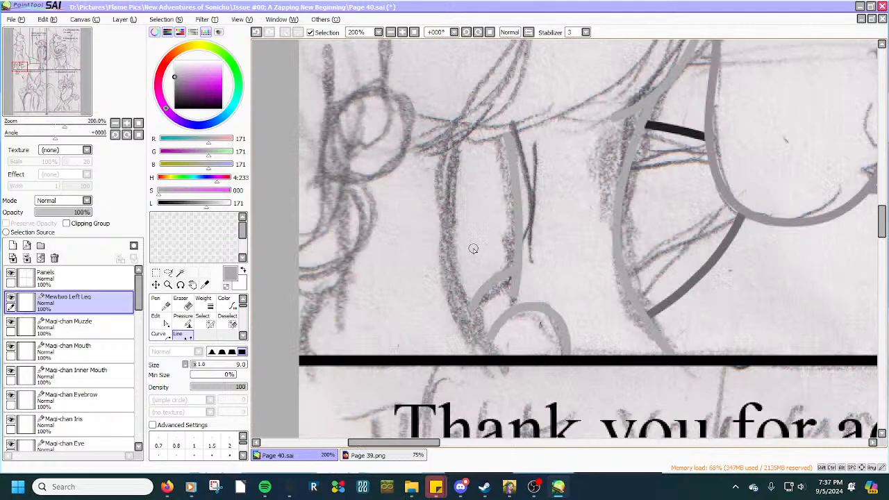
scroll(442, 278, up, 1)
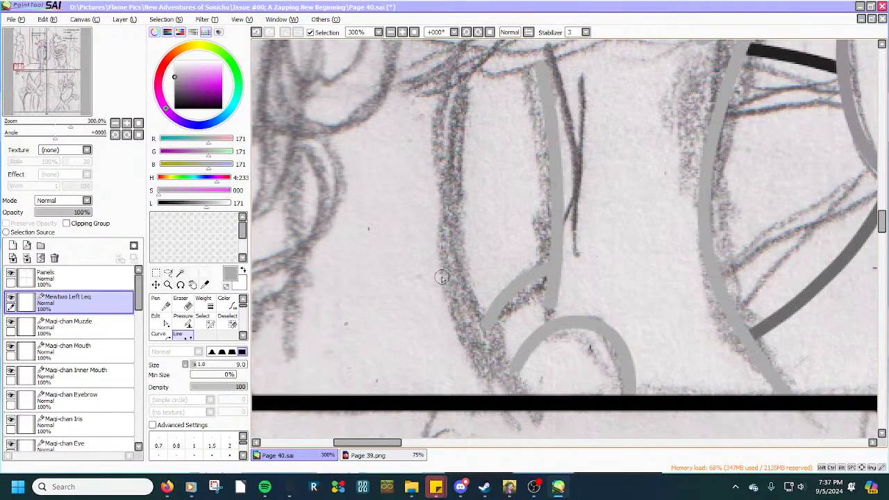
scroll(441, 278, down, 2)
scroll(442, 278, up, 1)
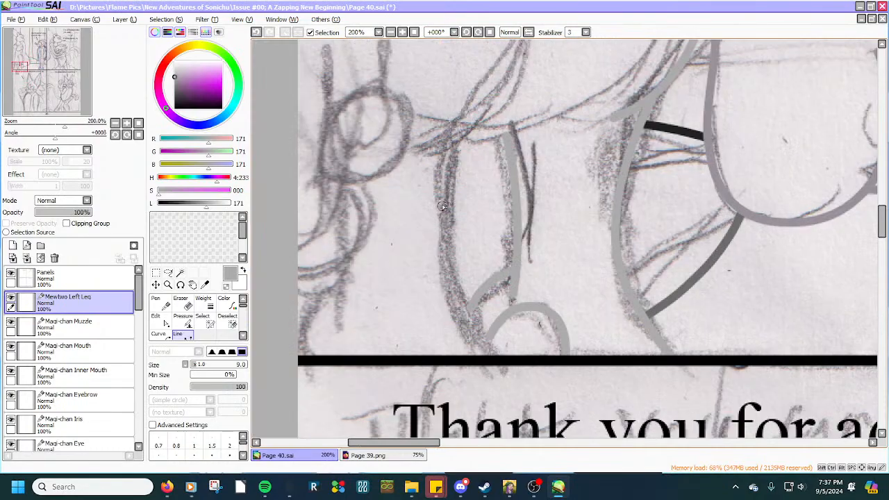
click(455, 142)
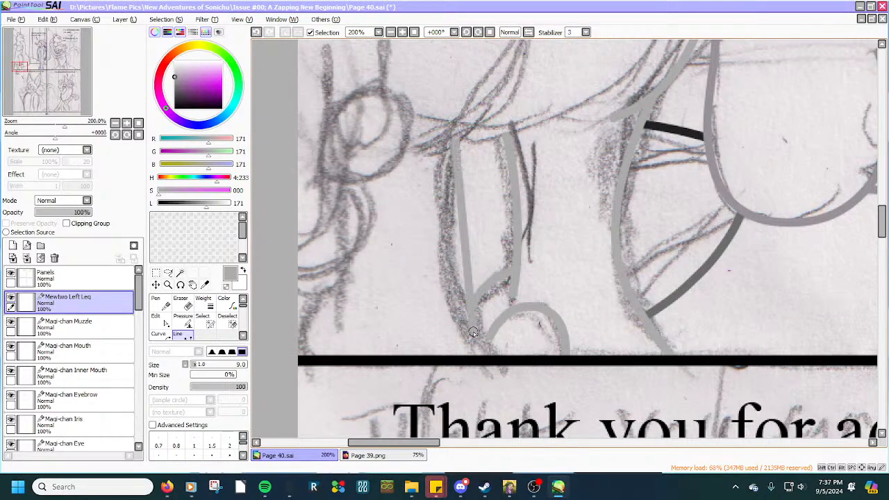
scroll(493, 359, up, 1)
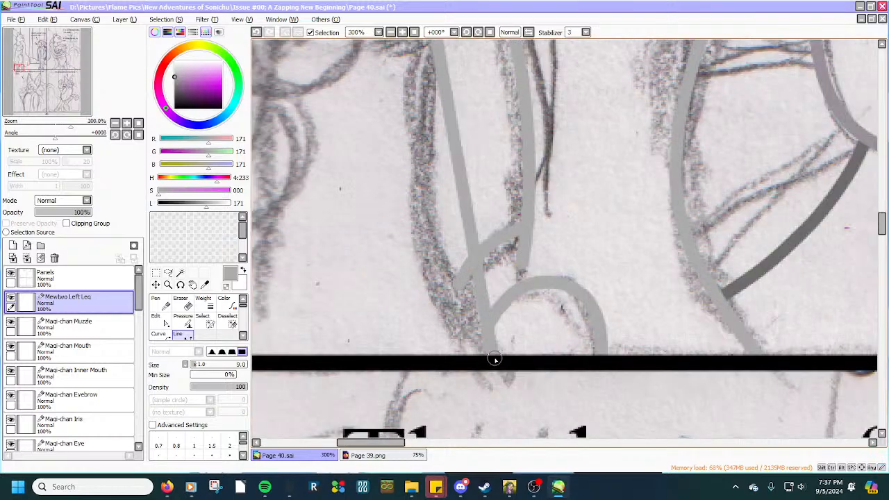
click(493, 359)
scroll(490, 333, down, 1)
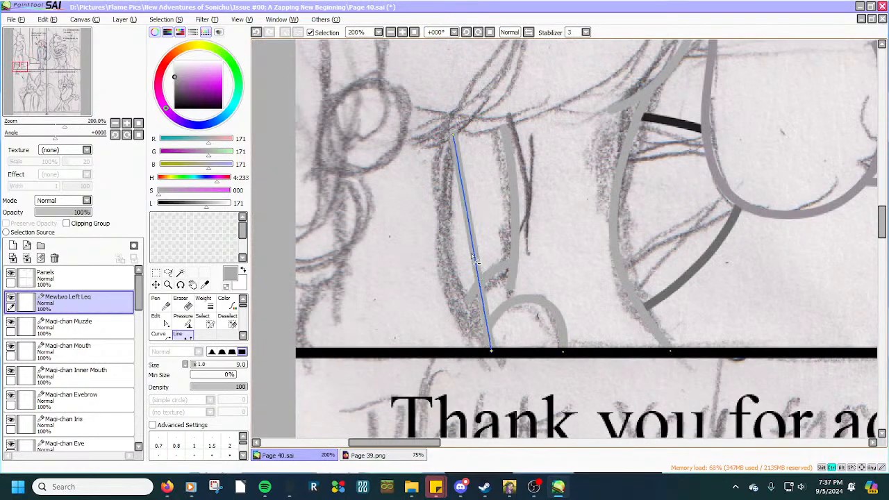
drag(473, 256, 446, 268)
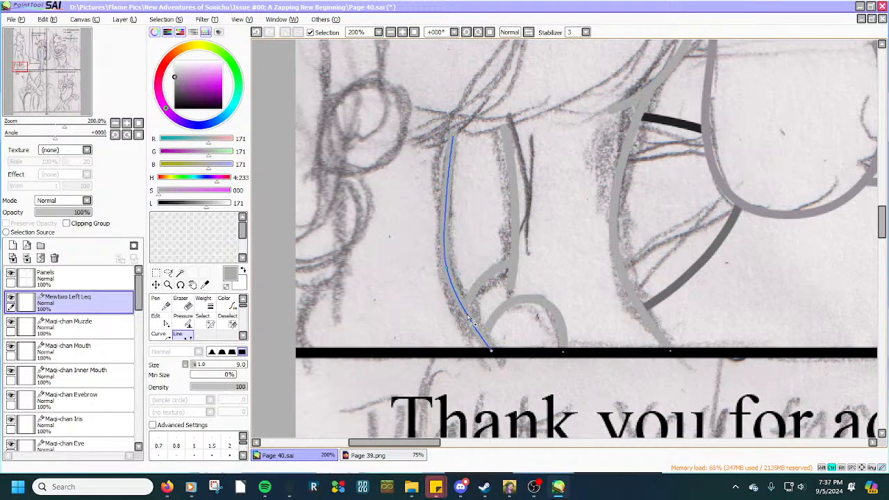
key(Return)
Refine the control points of the lower leg's left outline so it follows the sketch down to the panel border.
scroll(468, 323, up, 1)
key(ctrl)
key(ctrl)
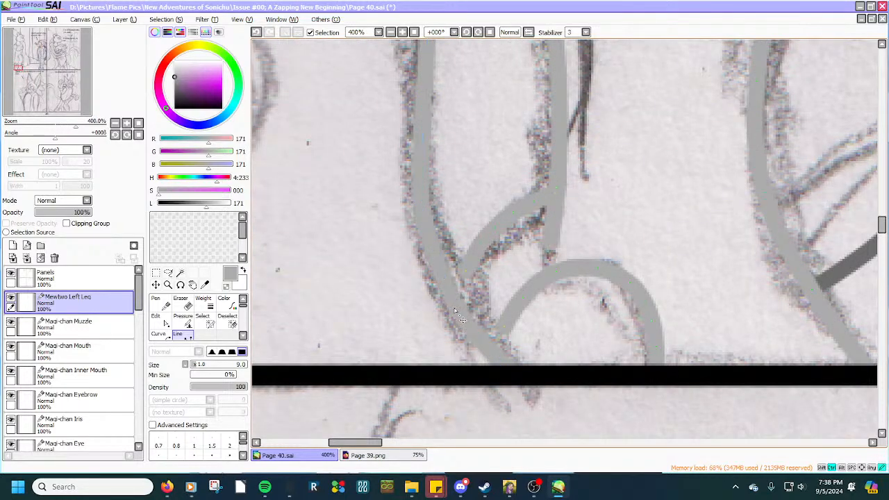
scroll(442, 284, down, 1)
key(ctrl)
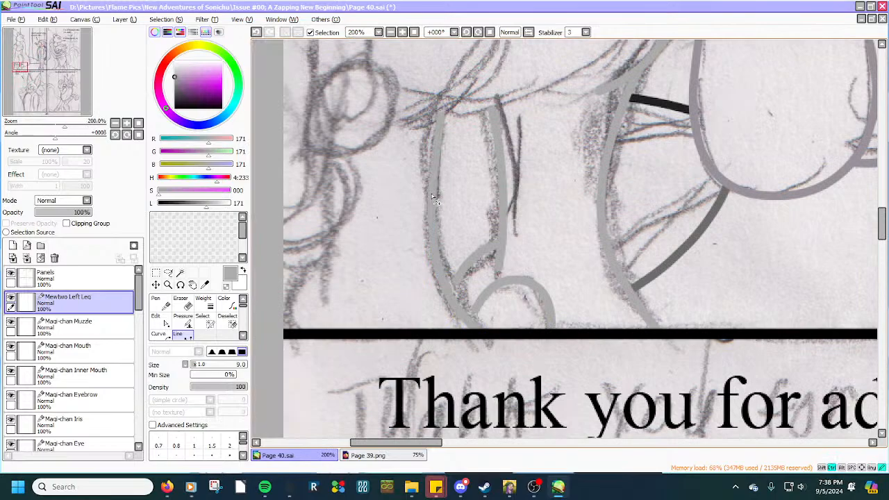
key(ctrl)
key(ctrl)
scroll(436, 199, up, 2)
drag(428, 195, 424, 194)
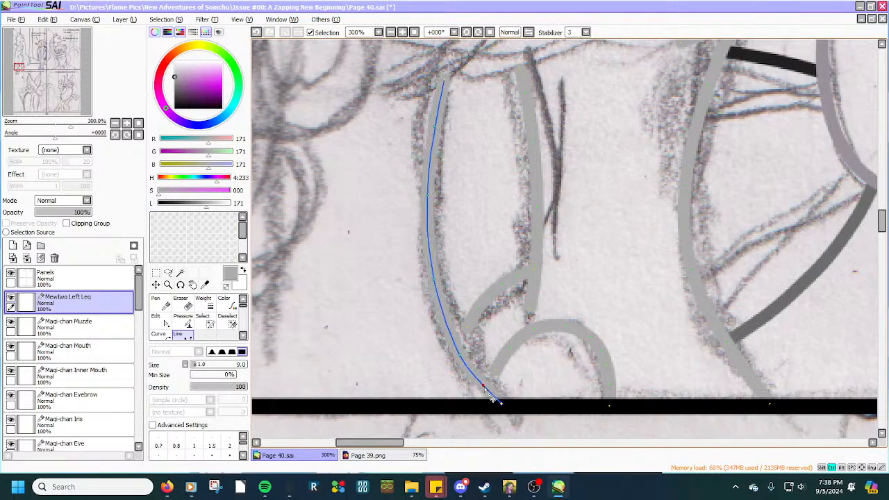
drag(481, 387, 478, 385)
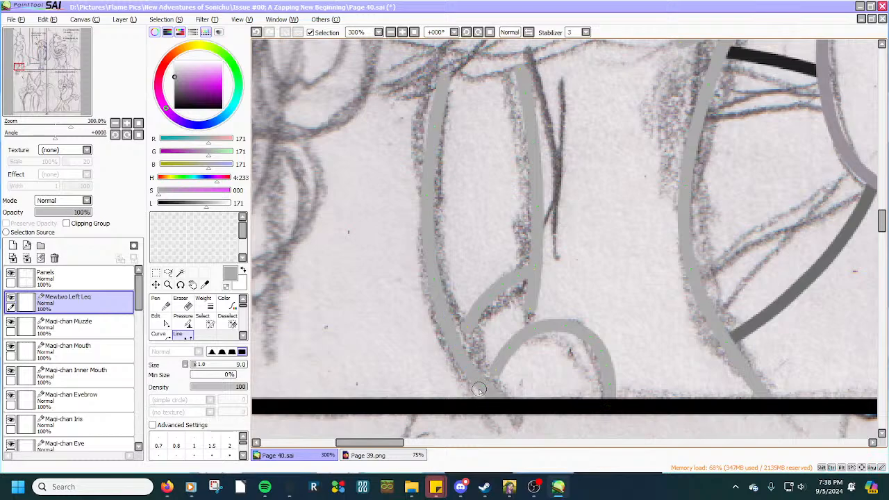
Extend the lower end of the short ankle line into the left leg outline and round its bend.
scroll(481, 388, up, 1)
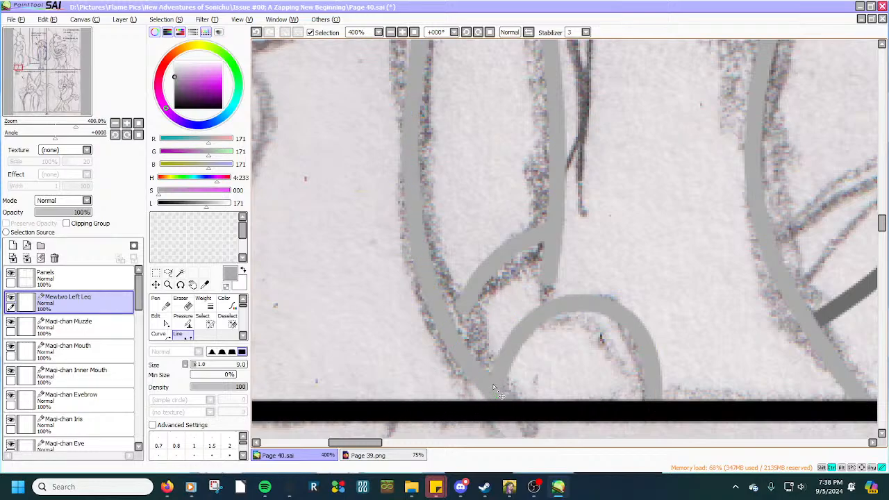
scroll(494, 383, up, 1)
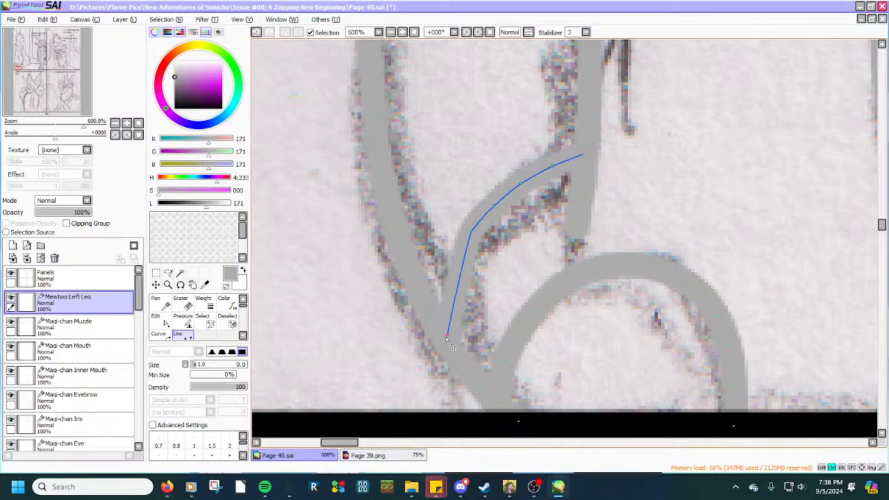
drag(447, 337, 454, 348)
drag(461, 290, 455, 291)
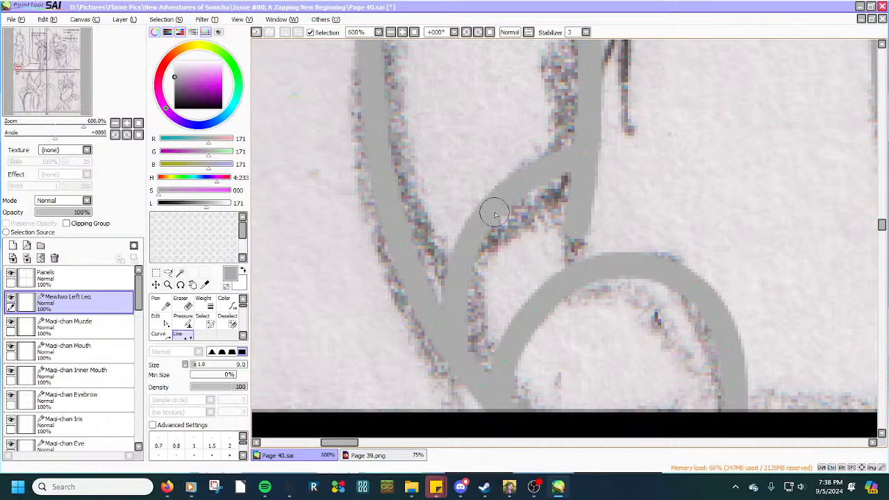
scroll(493, 214, down, 1)
scroll(462, 319, up, 3)
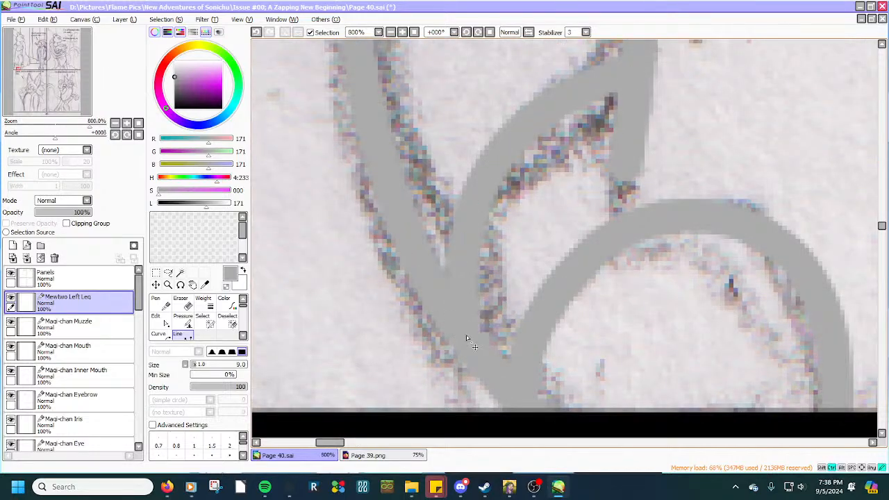
scroll(466, 336, down, 3)
scroll(466, 336, down, 5)
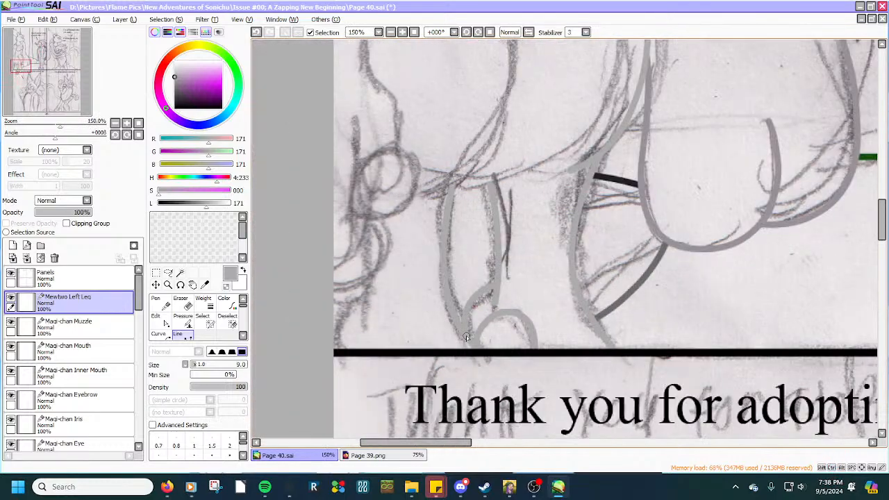
scroll(373, 297, down, 1)
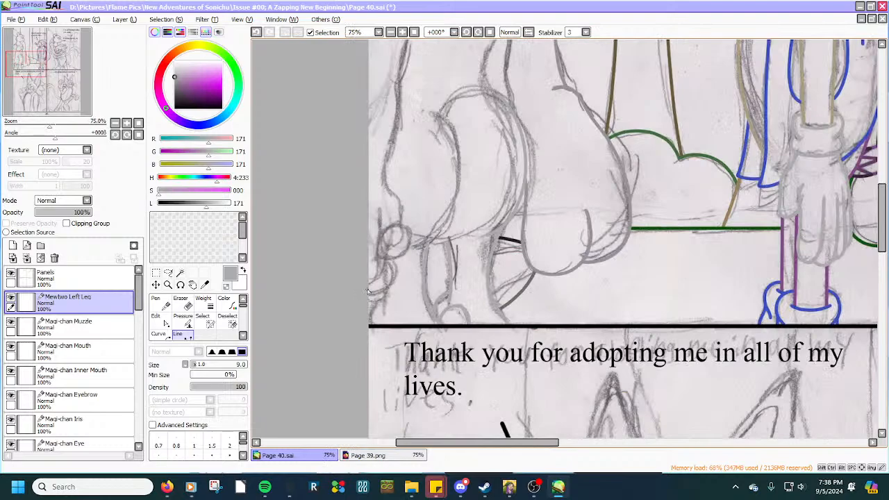
Add a new linework layer above Mewtwo Left Leg and name it "Mewtwo Belly".
click(26, 245)
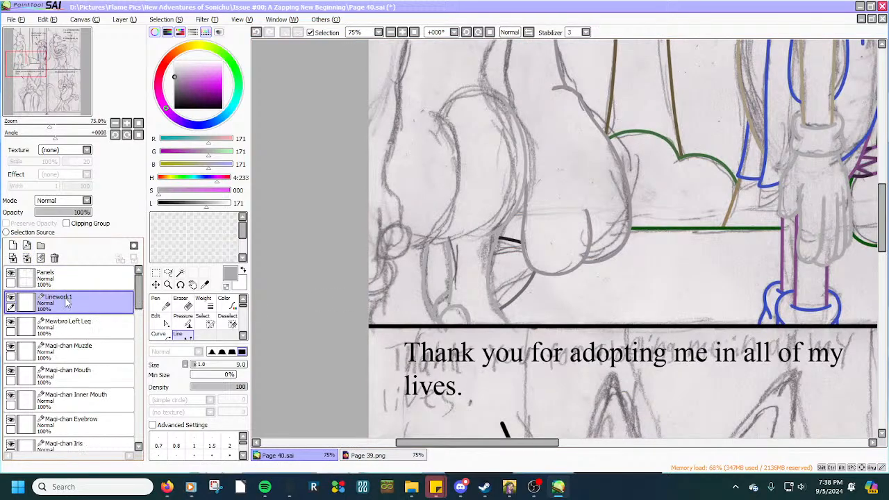
double_click(68, 303)
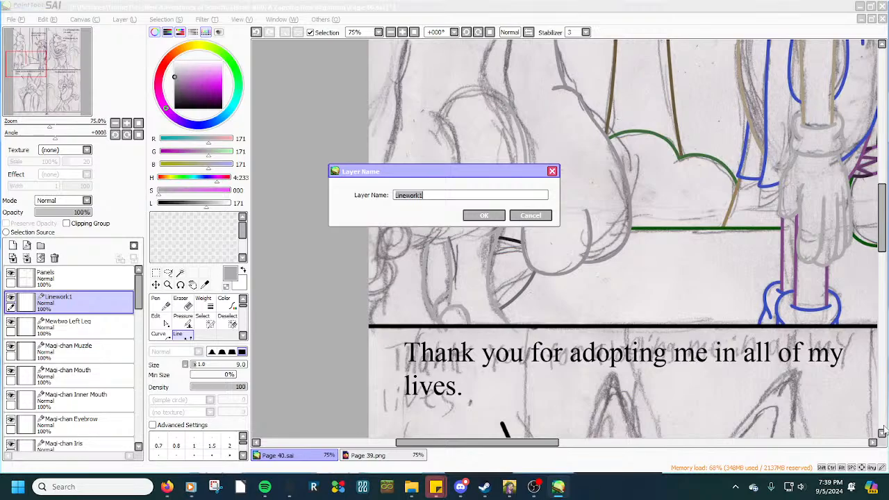
text(Mewtwo Belly)
key(Return)
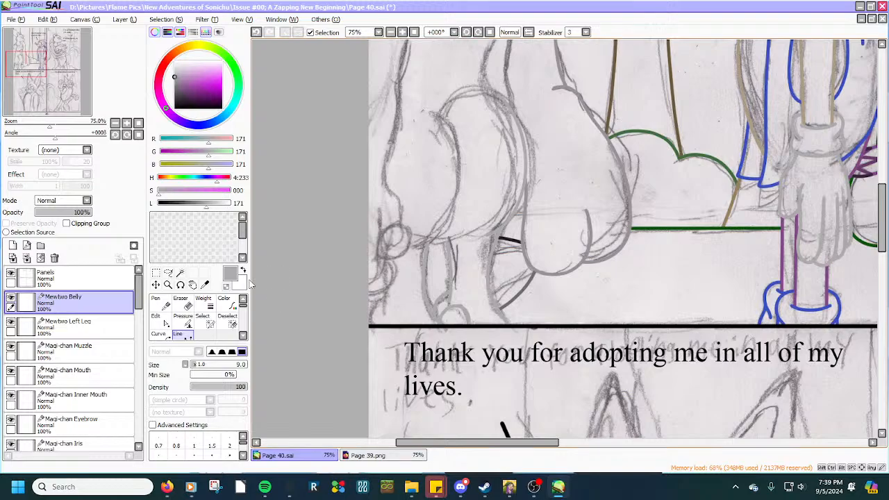
Sample the dark purple belly outline colour from Page 39.png and return to Page 40.sai.
click(205, 285)
click(381, 455)
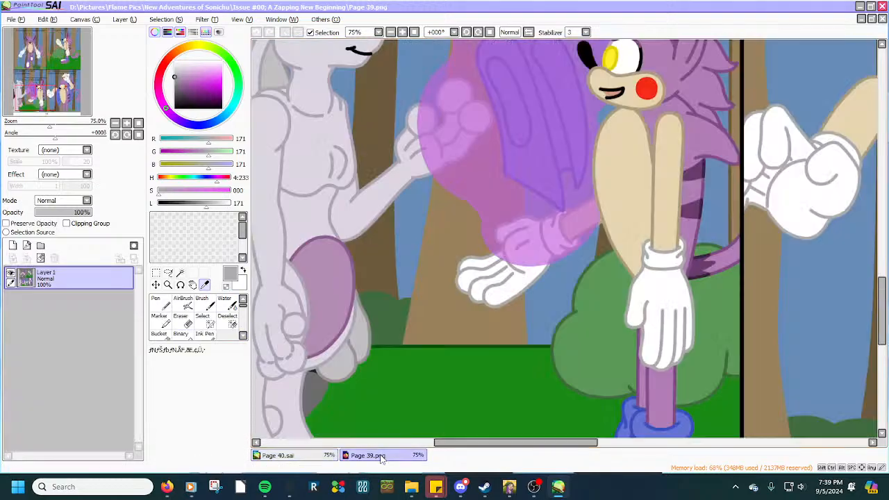
scroll(327, 237, up, 3)
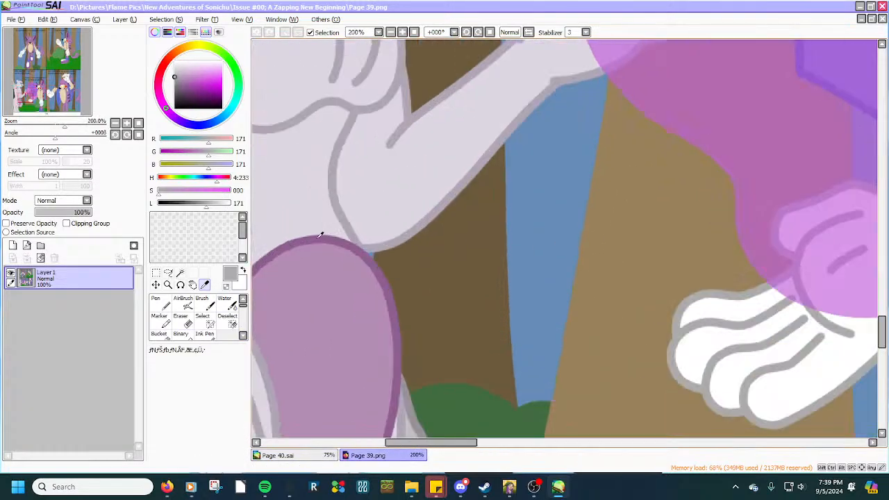
click(321, 235)
click(274, 455)
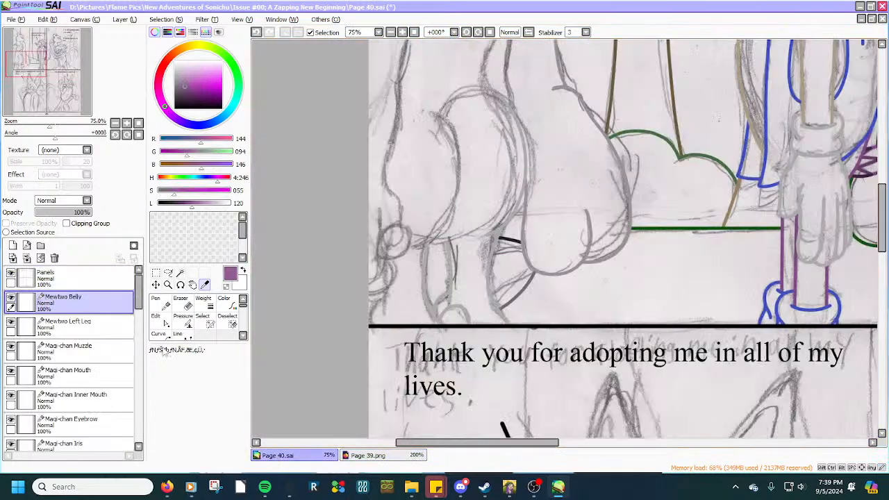
Draw a purple line from the top of the lower leg to the belly's upper left corner and pull it up into a peak.
click(182, 335)
scroll(516, 170, up, 2)
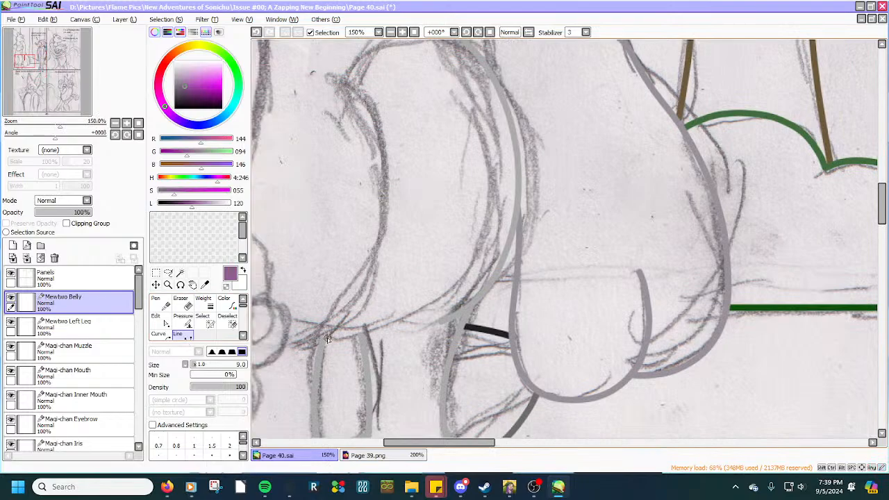
drag(327, 339, 341, 83)
scroll(342, 83, down, 2)
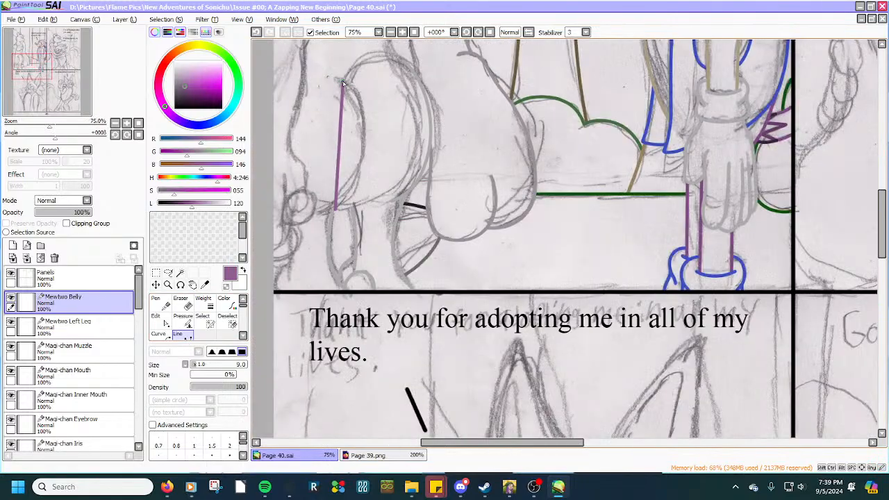
scroll(342, 83, up, 2)
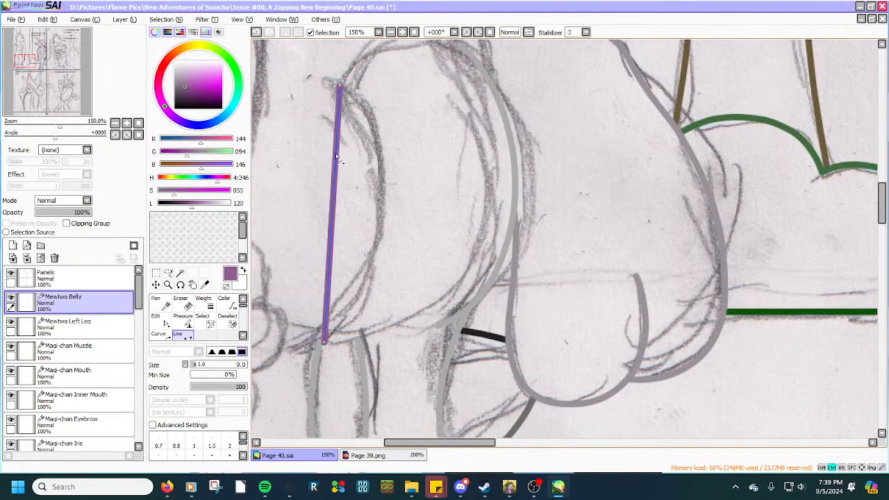
drag(336, 152, 423, 50)
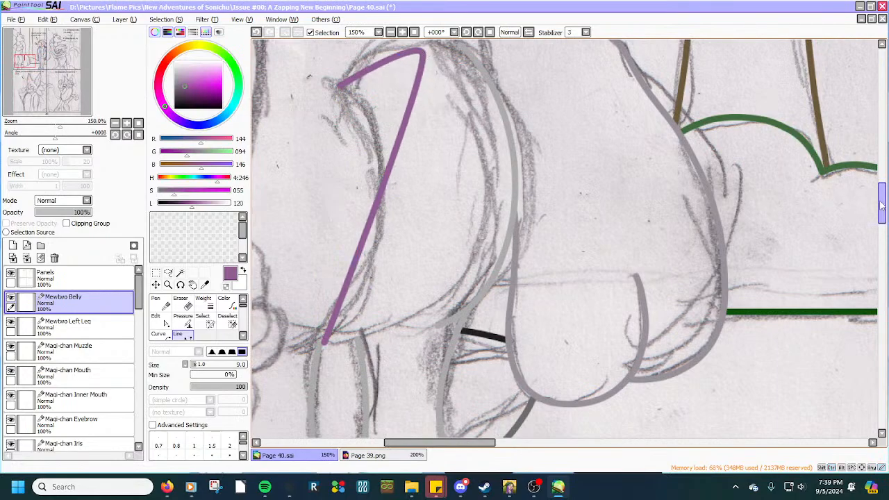
drag(882, 201, 883, 192)
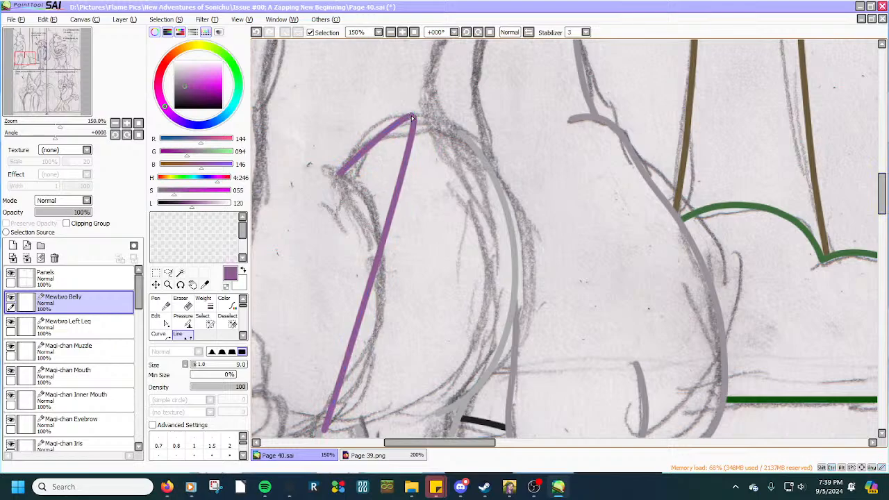
Bow the belly line outward along the sketched right side and curve its lower end under the thigh.
scroll(414, 136, down, 1)
drag(405, 157, 467, 238)
drag(448, 267, 456, 271)
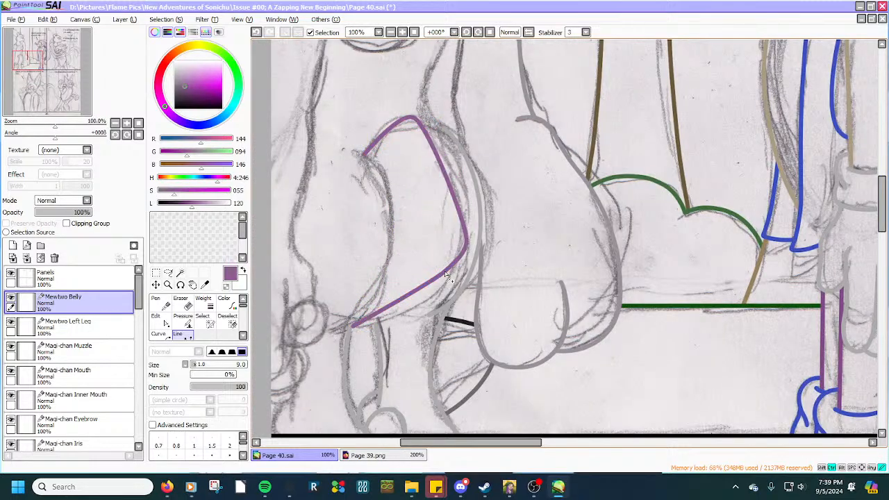
drag(403, 304, 439, 296)
scroll(389, 317, up, 2)
drag(385, 321, 376, 337)
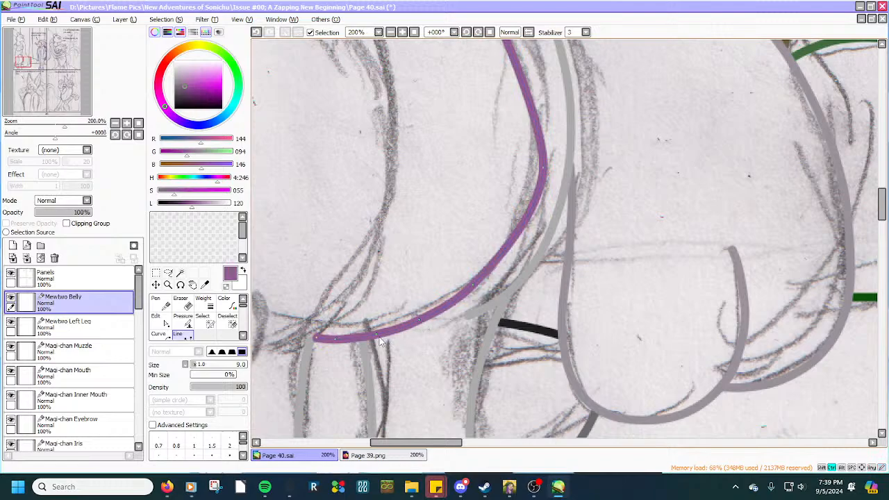
drag(377, 335, 374, 342)
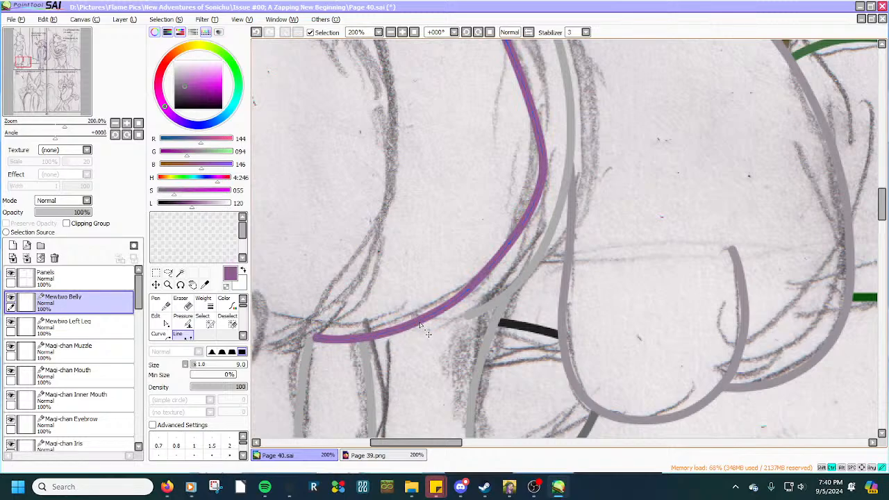
Smooth the belly outline's top arch and right side by adjusting its control points over the sketch.
scroll(509, 147, down, 3)
scroll(509, 147, up, 2)
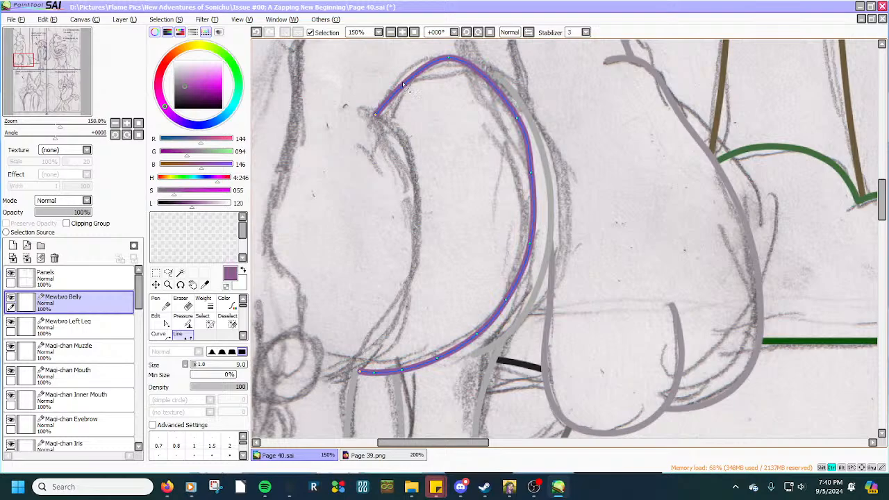
scroll(408, 73, down, 2)
scroll(426, 63, up, 3)
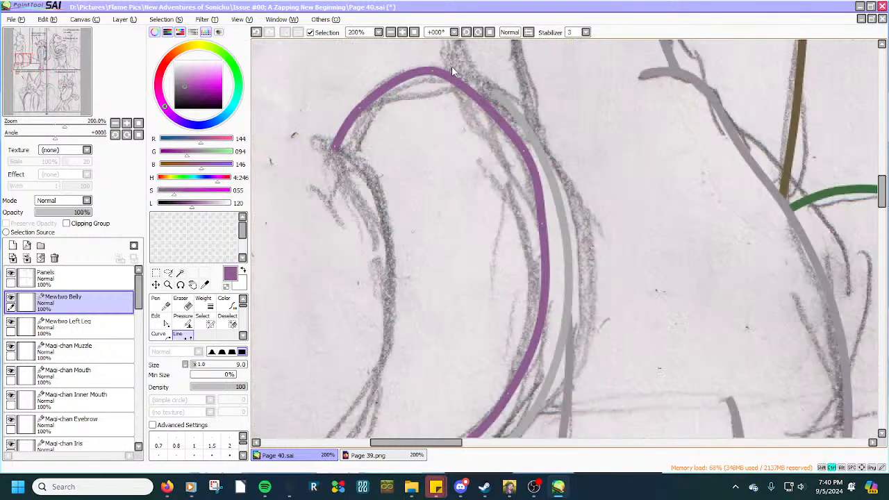
drag(469, 88, 477, 86)
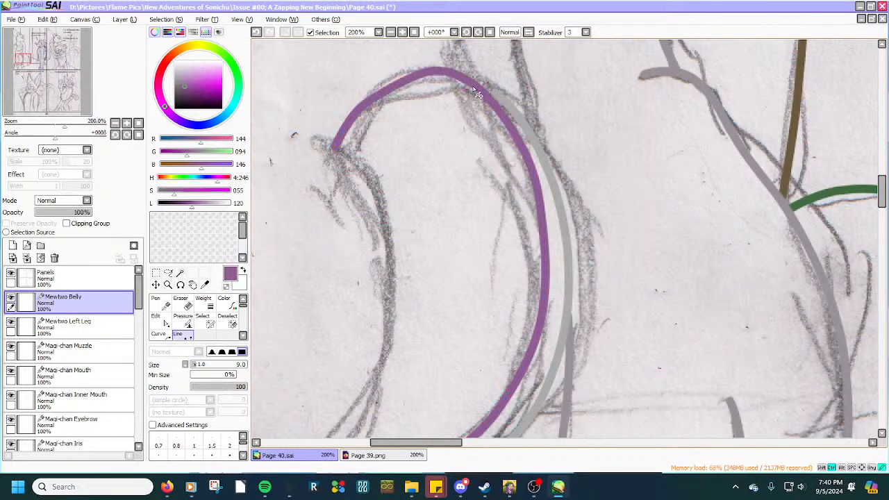
drag(392, 84, 389, 81)
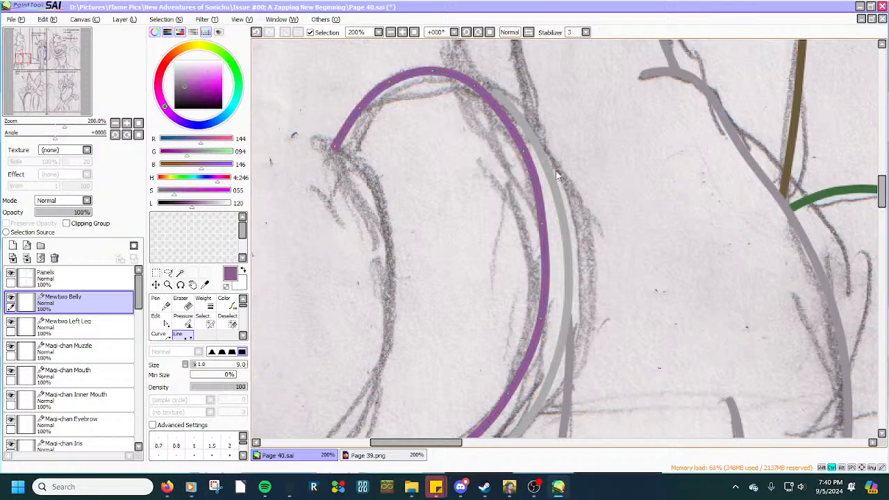
drag(540, 202, 537, 188)
drag(542, 225, 546, 243)
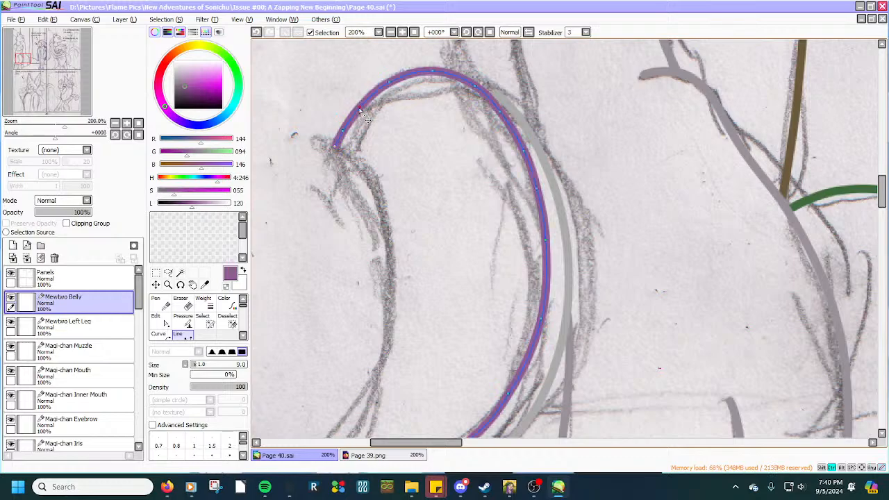
Examine how the lines on the Mewtwo Left Leg layer meet the purple belly outline.
scroll(361, 111, down, 3)
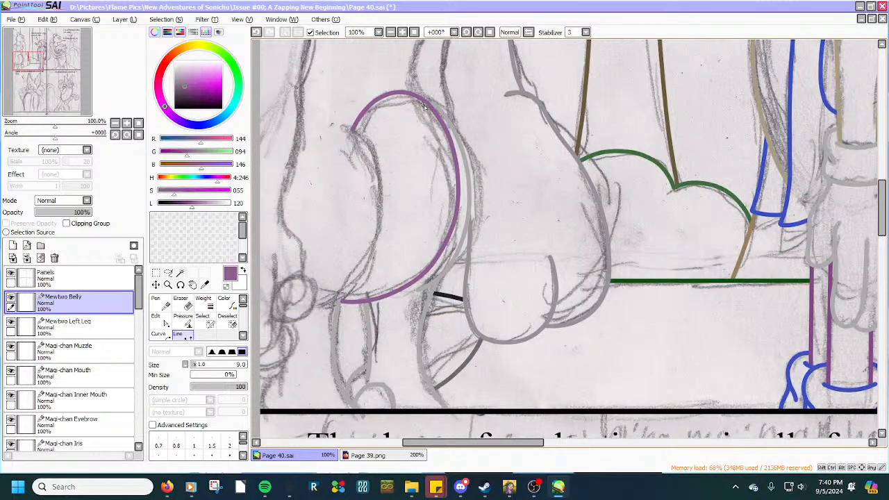
click(83, 325)
scroll(295, 325, up, 4)
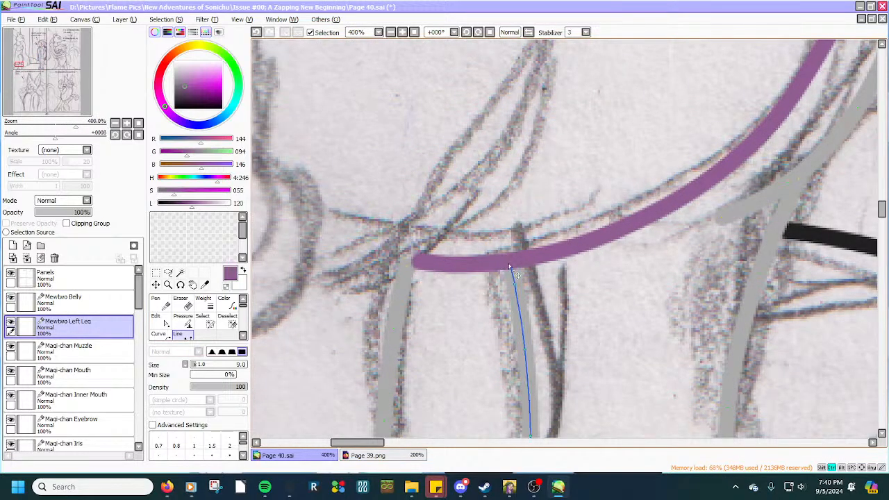
scroll(508, 263, down, 4)
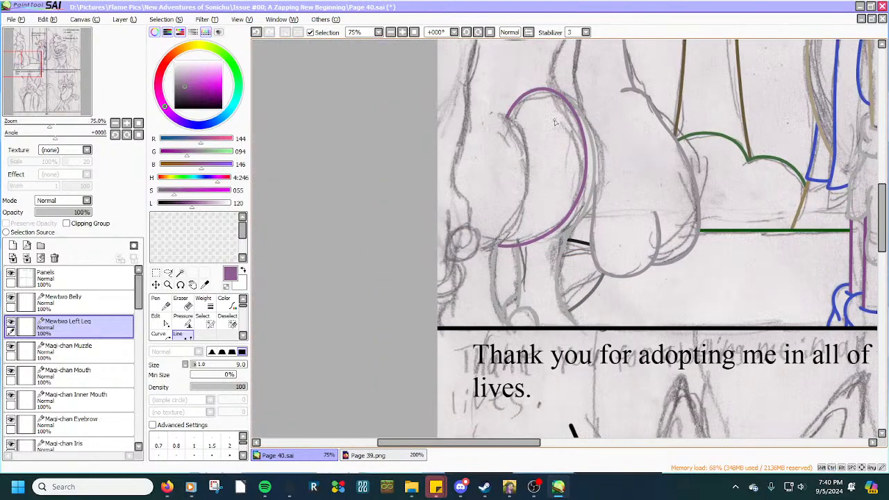
scroll(582, 67, up, 2)
scroll(582, 67, up, 2)
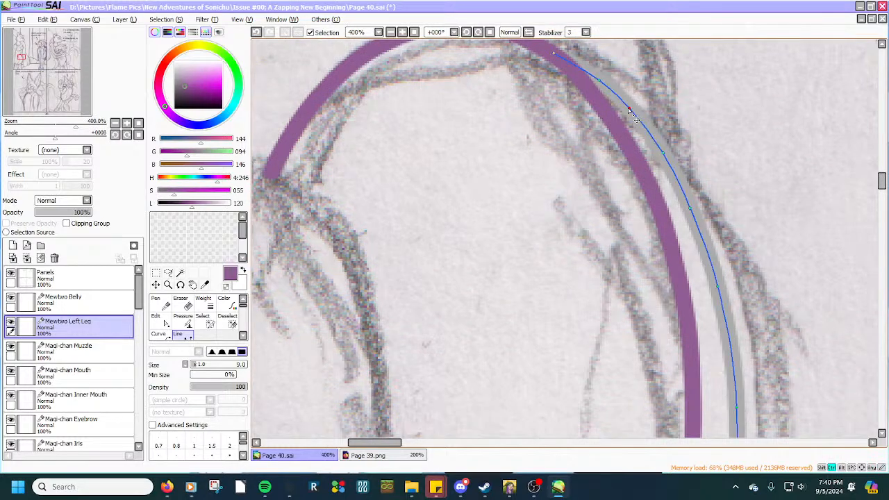
scroll(594, 80, down, 2)
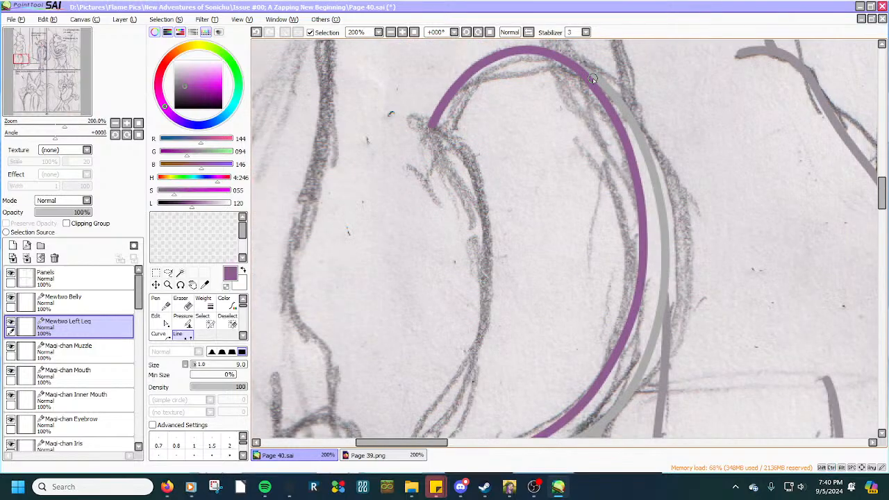
scroll(592, 79, down, 1)
scroll(593, 80, down, 2)
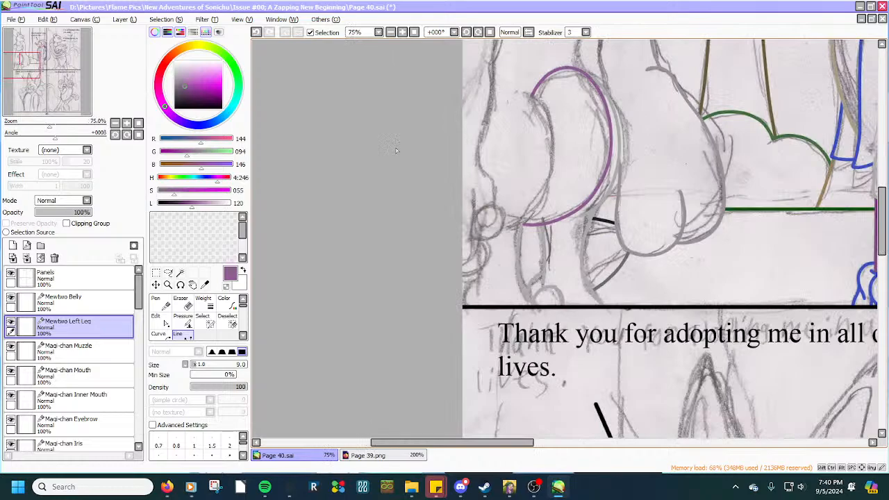
Save the page file and hide the Background sketch layer.
click(16, 19)
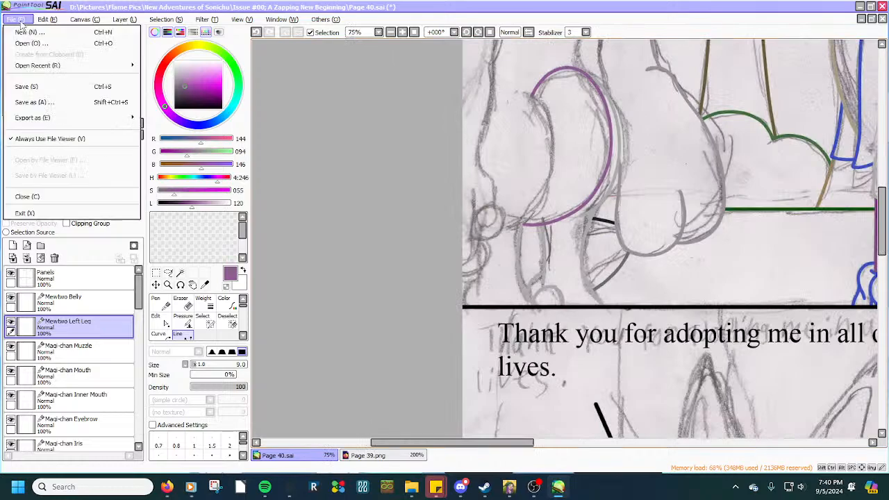
click(42, 87)
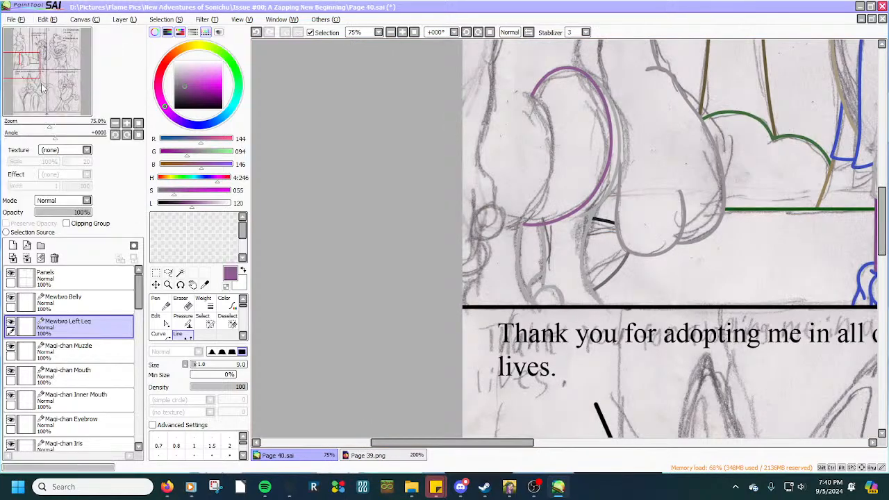
click(50, 300)
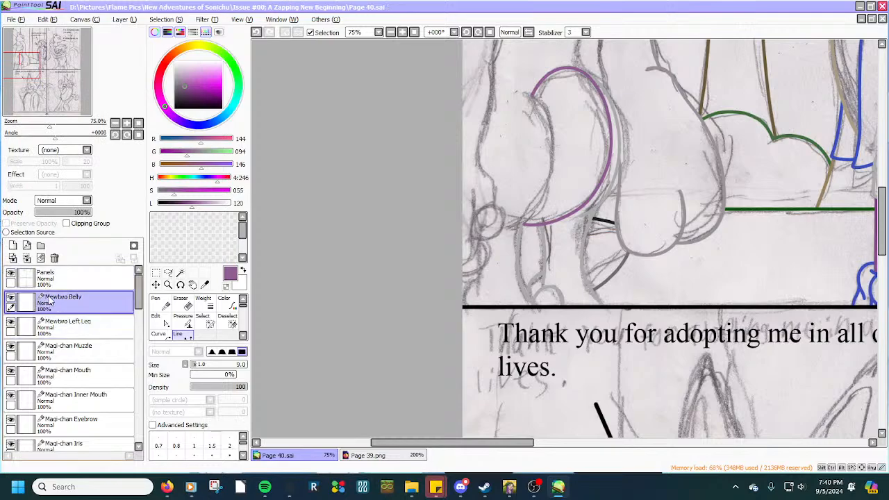
scroll(73, 336, down, 10)
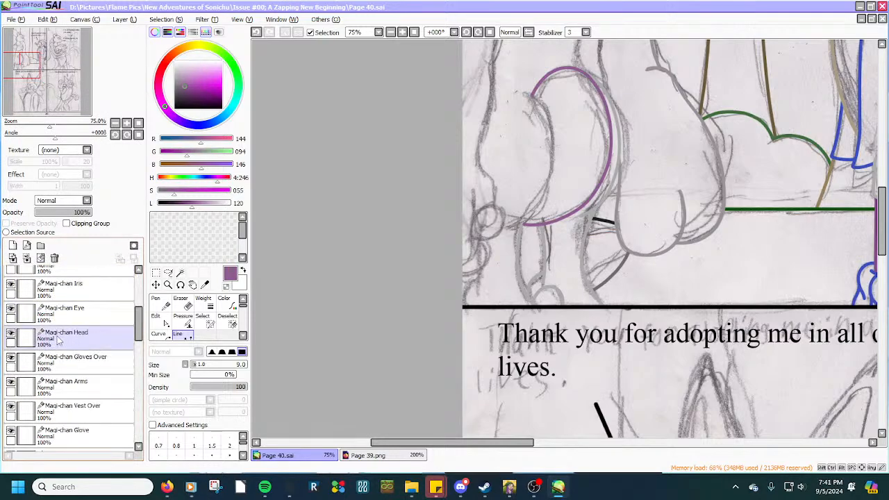
scroll(55, 346, down, 10)
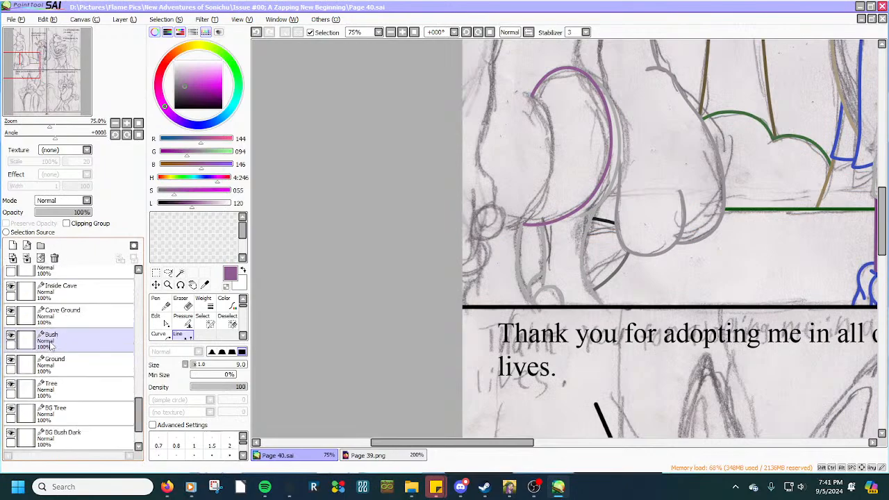
click(12, 437)
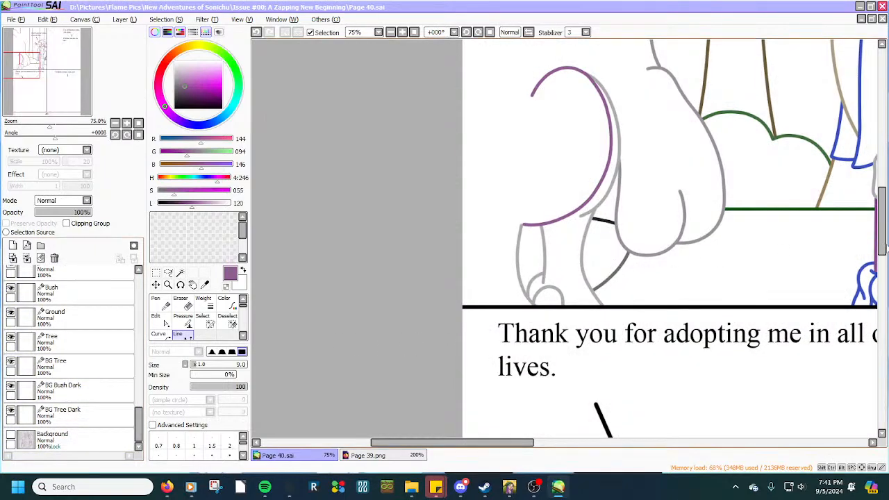
On the Magi-chan Iris layer, reshape the open lower ends of the yellow iris outline so they join along the muzzle line.
drag(885, 237, 885, 198)
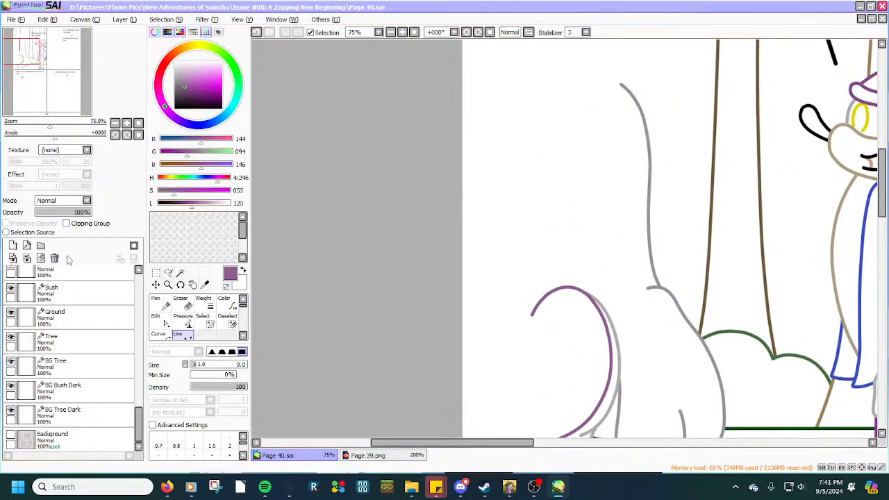
scroll(53, 312, up, 4)
scroll(53, 312, up, 6)
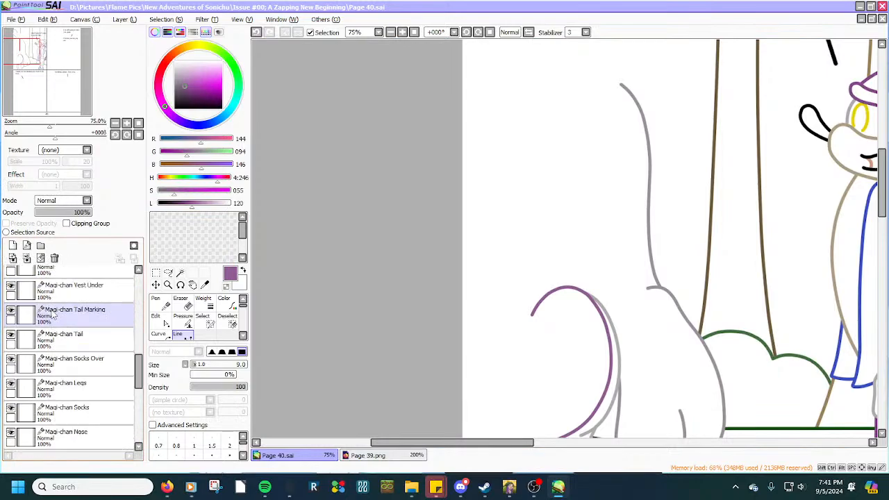
scroll(52, 313, up, 6)
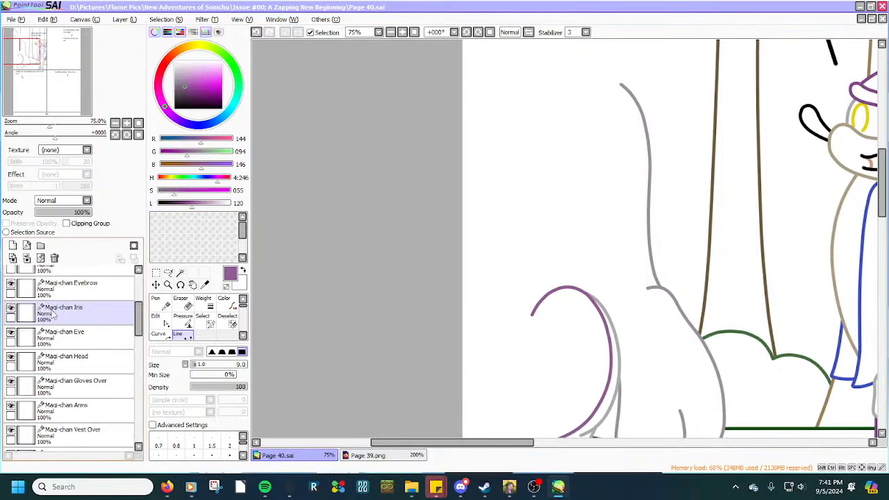
click(62, 345)
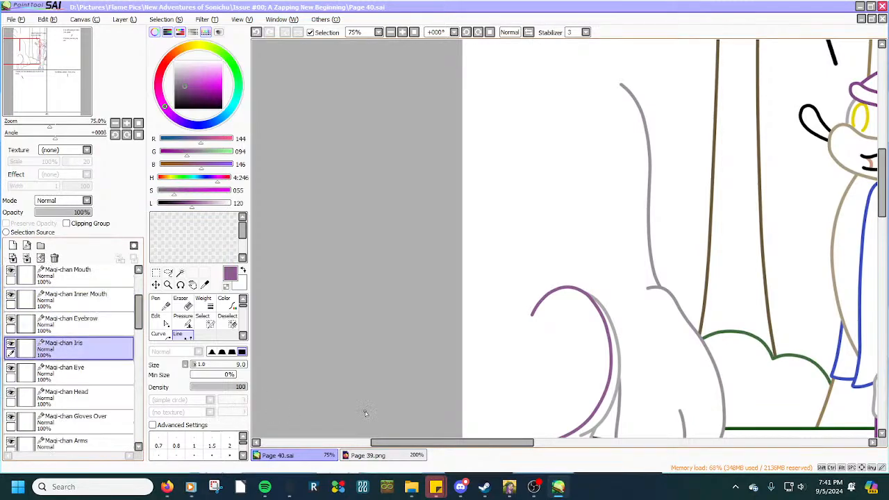
drag(428, 443, 493, 456)
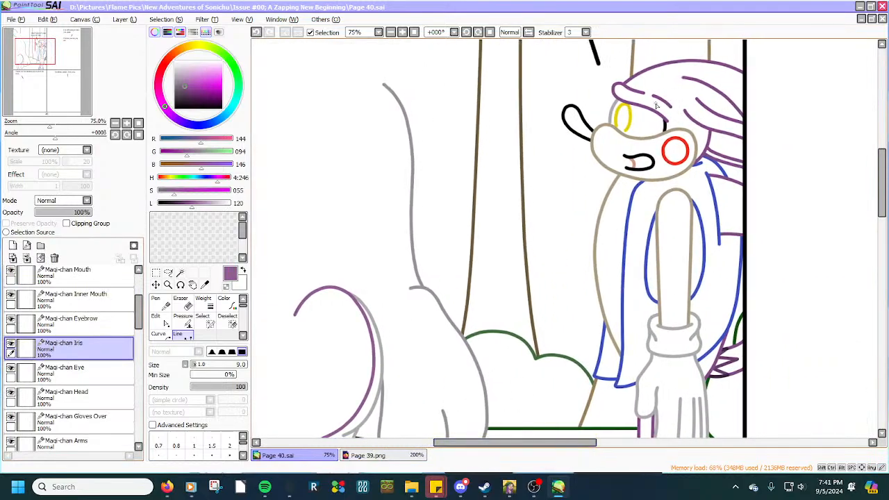
scroll(655, 106, up, 7)
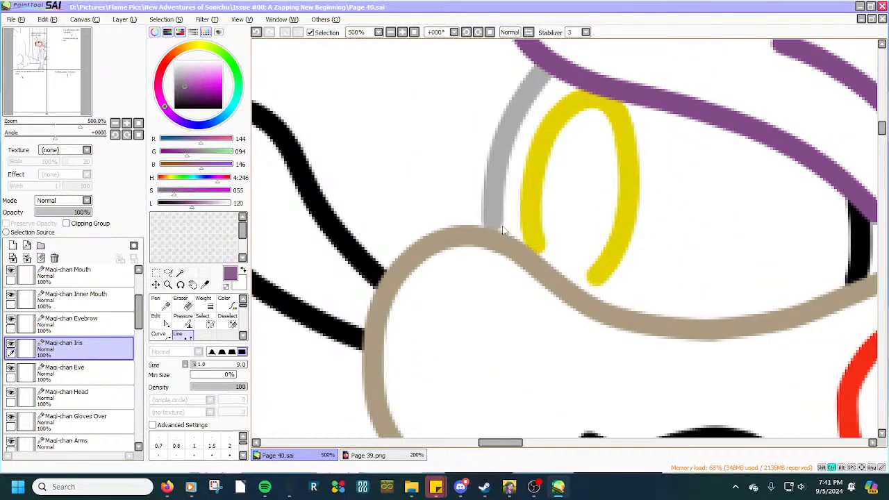
ctrl+drag(536, 244, 537, 248)
mouse_move(596, 276)
mouse_down()
mouse_move(540, 264)
mouse_move(578, 288)
mouse_move(558, 274)
mouse_move(590, 285)
mouse_up()
ctrl+click(555, 271)
ctrl+click(555, 271)
ctrl+click(555, 271)
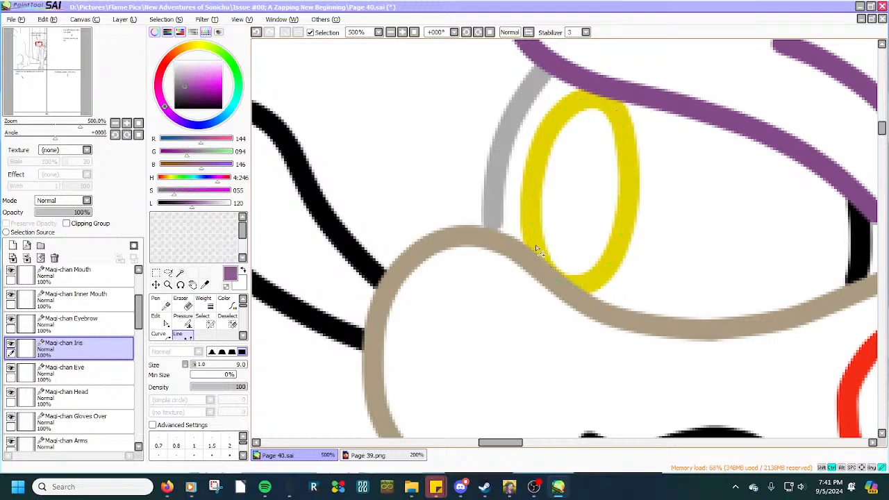
On the Magi-chan Eye layer, adjust the lower end point of the grey eye line where it meets the muzzle.
scroll(488, 196, down, 2)
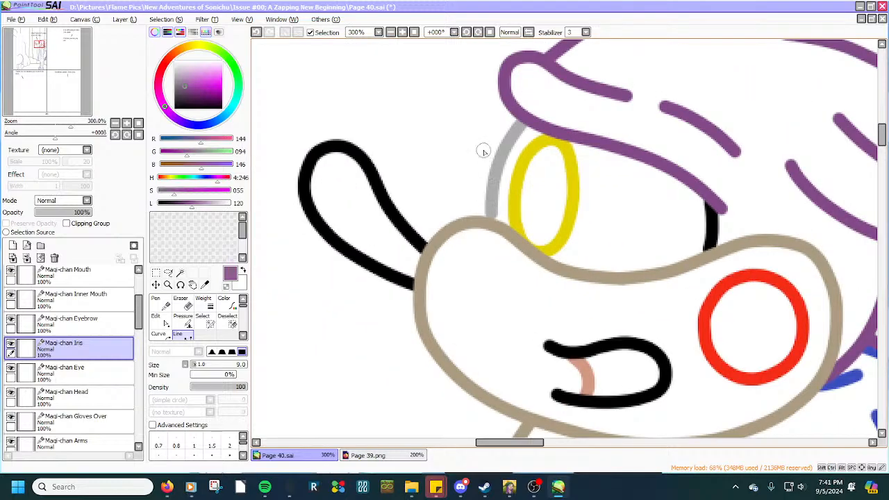
click(104, 371)
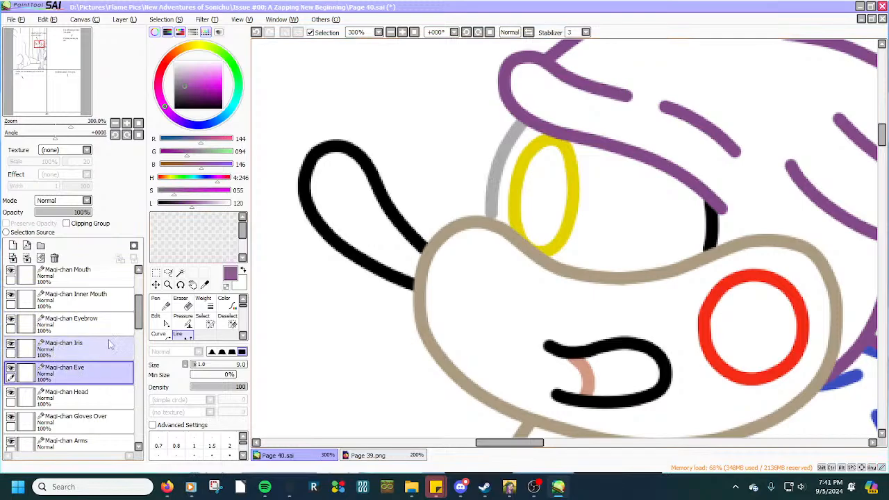
scroll(460, 194, up, 3)
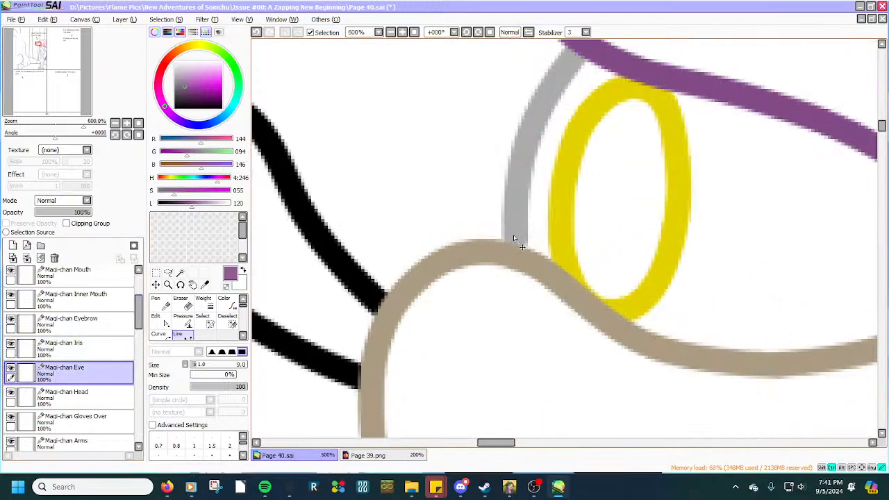
drag(513, 245, 515, 228)
scroll(515, 229, down, 3)
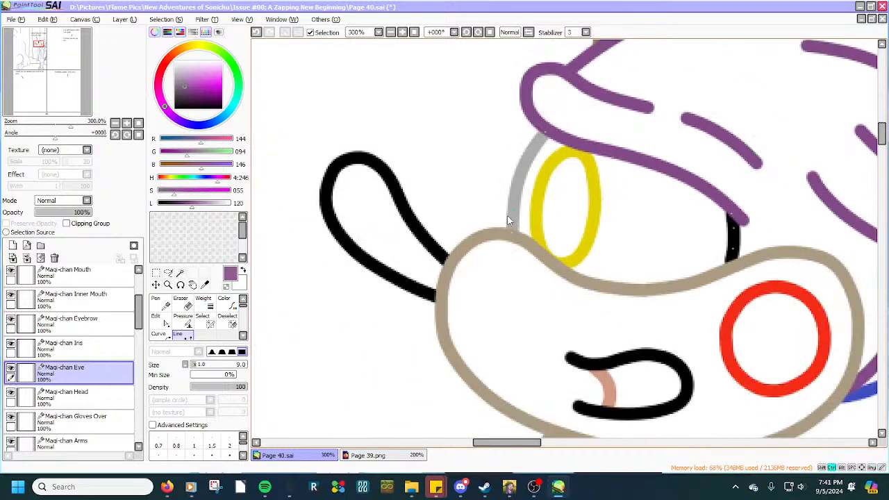
Extend the lower end of the short black eye line onto the muzzle outline and check the join.
scroll(677, 227, up, 2)
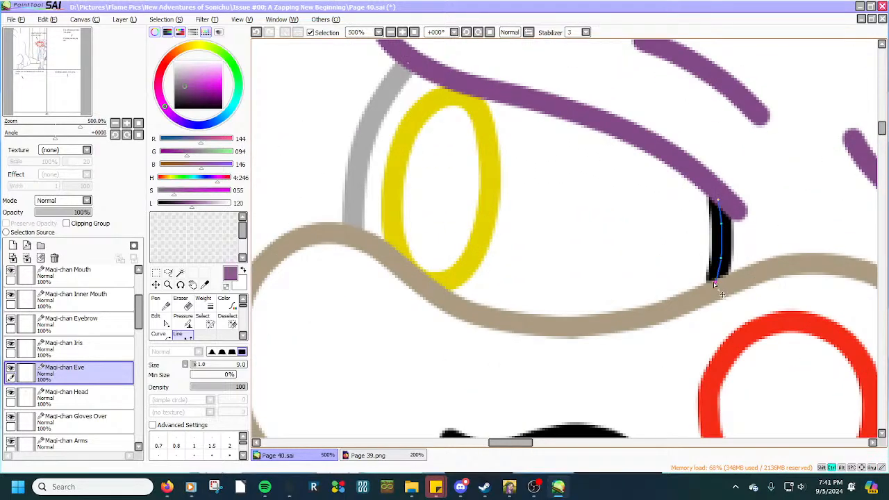
drag(713, 282, 714, 286)
scroll(705, 280, down, 1)
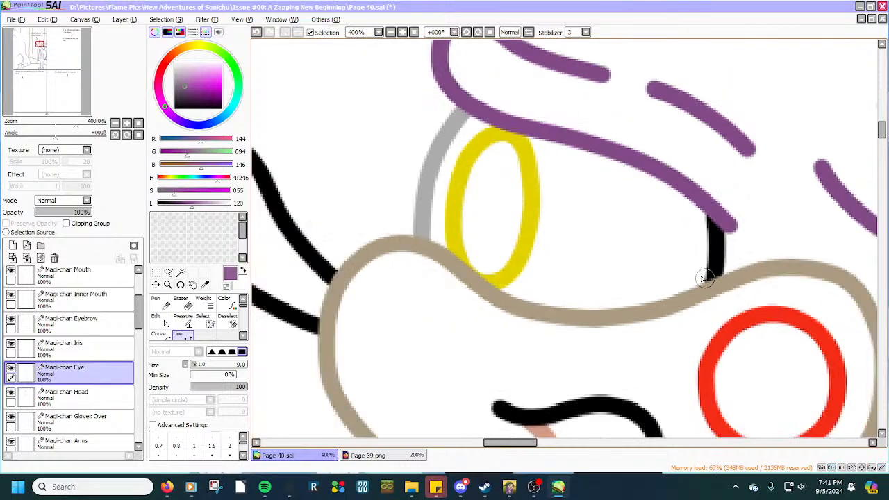
scroll(704, 278, down, 2)
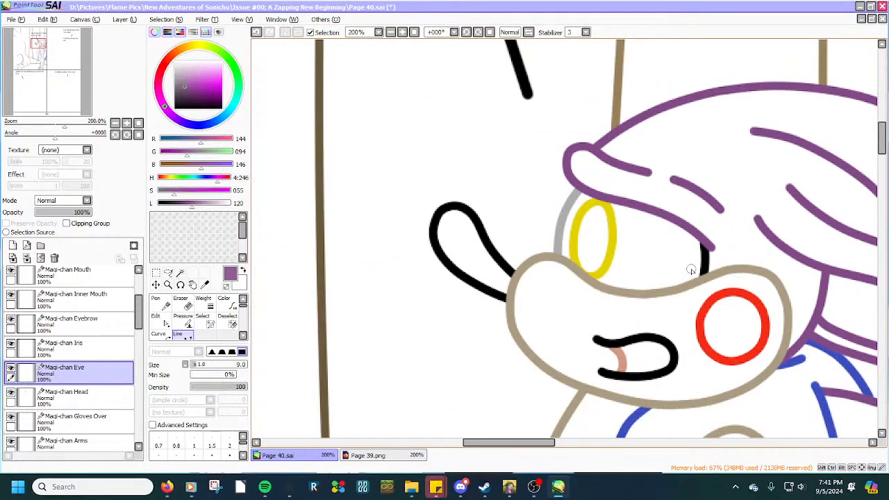
scroll(690, 270, down, 1)
scroll(691, 270, up, 3)
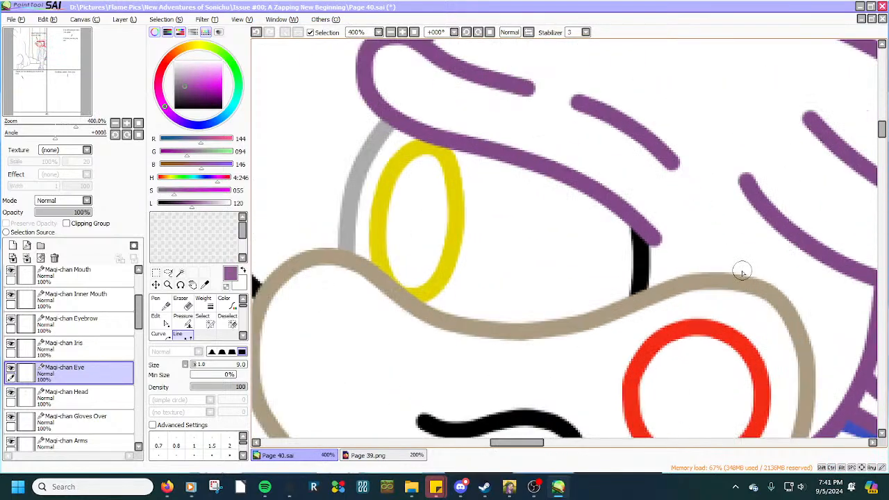
scroll(729, 266, down, 2)
scroll(716, 261, down, 2)
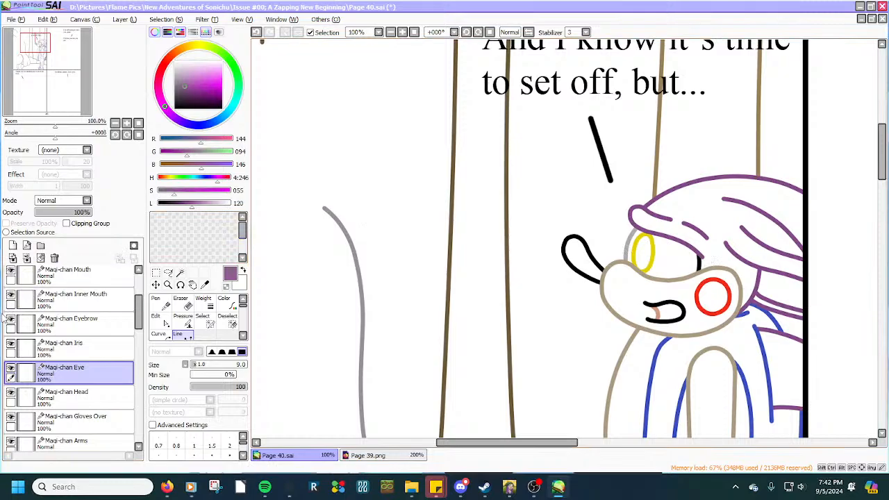
Select the Mewtwo Belly layer and show the Background sketch layer again.
scroll(50, 306, up, 4)
scroll(50, 305, up, 1)
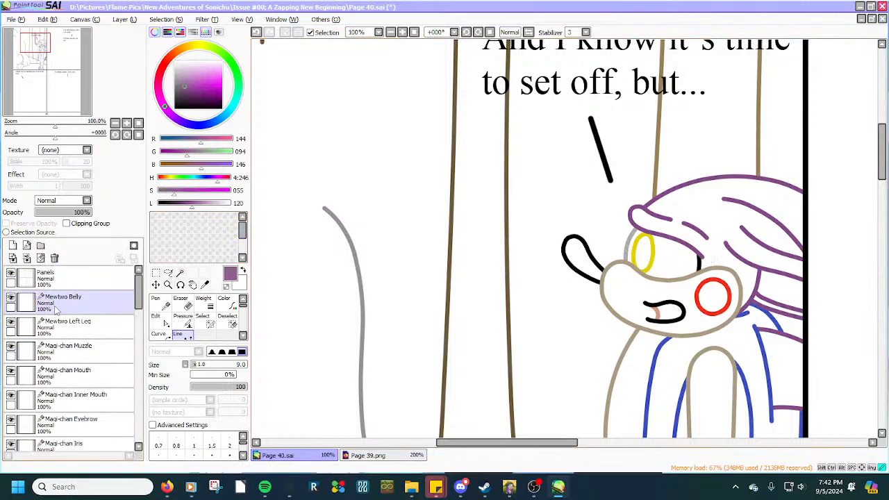
click(54, 308)
scroll(60, 398, down, 5)
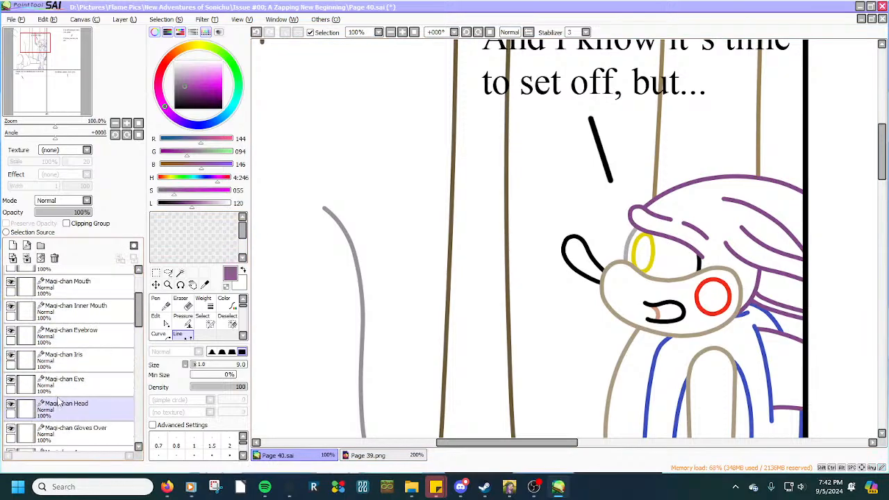
scroll(60, 399, down, 6)
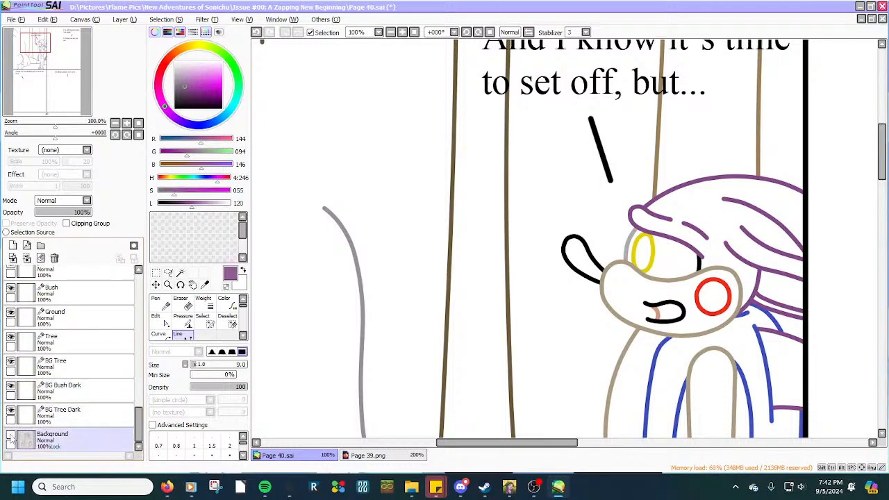
click(10, 438)
Add a new linework layer directly above the Mewtwo Belly layer and name it "Mewtwo Main".
scroll(75, 383, up, 2)
scroll(75, 383, up, 8)
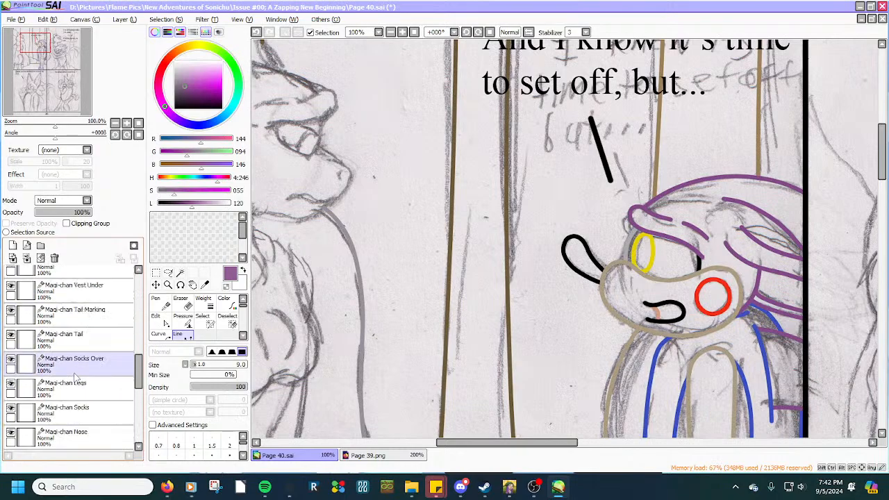
scroll(75, 375, up, 5)
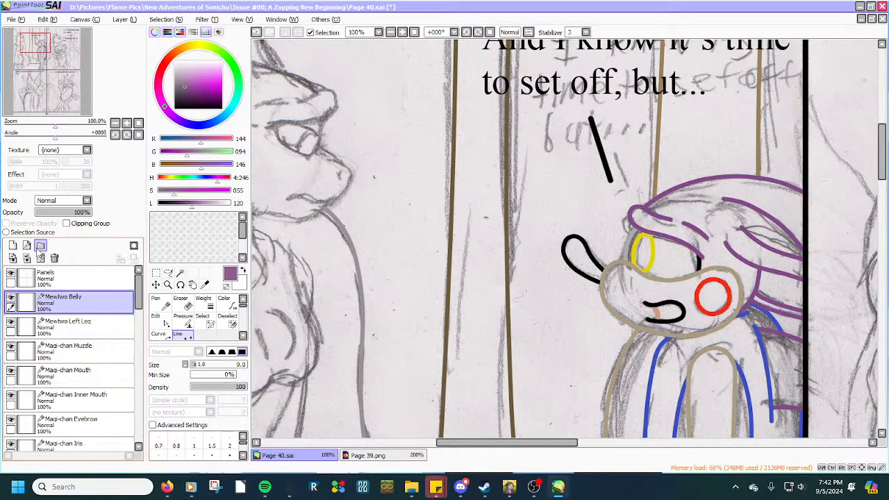
click(26, 246)
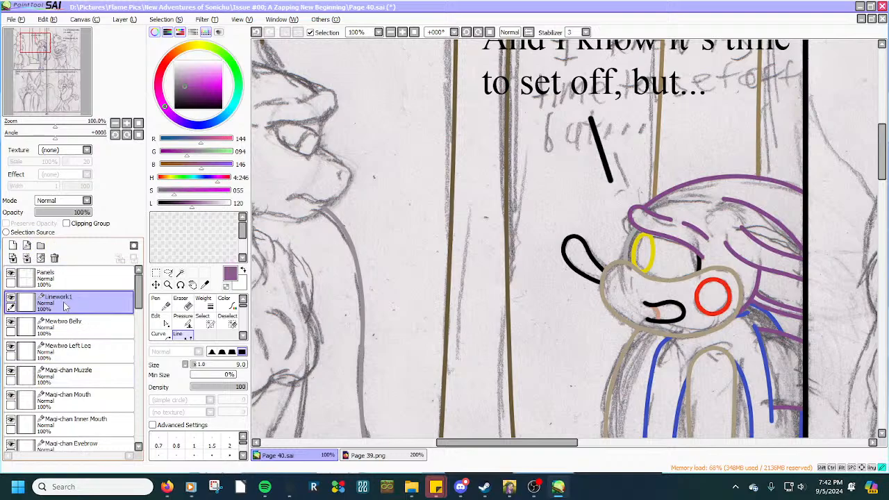
double_click(64, 305)
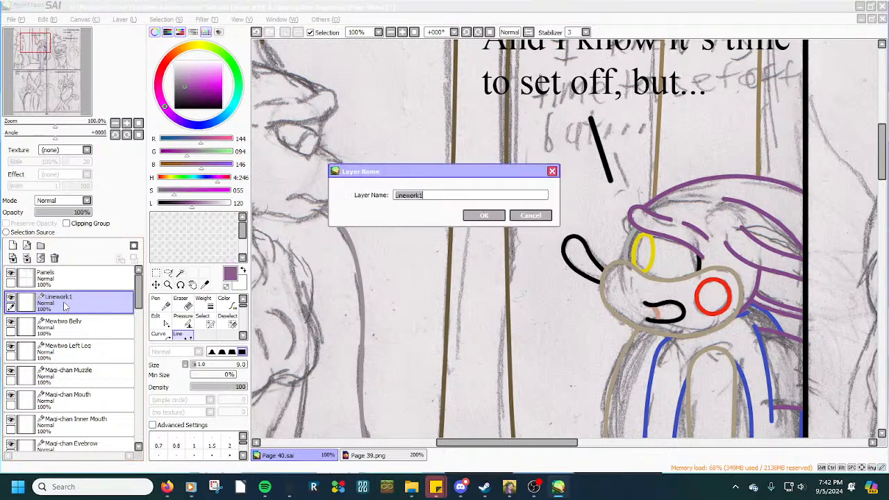
text(M)
mouse_move(558, 486)
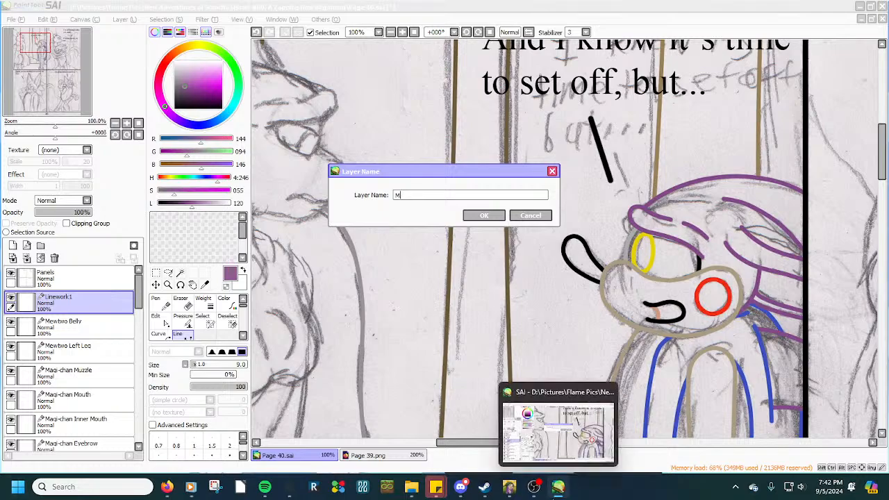
text(ewtwo Main)
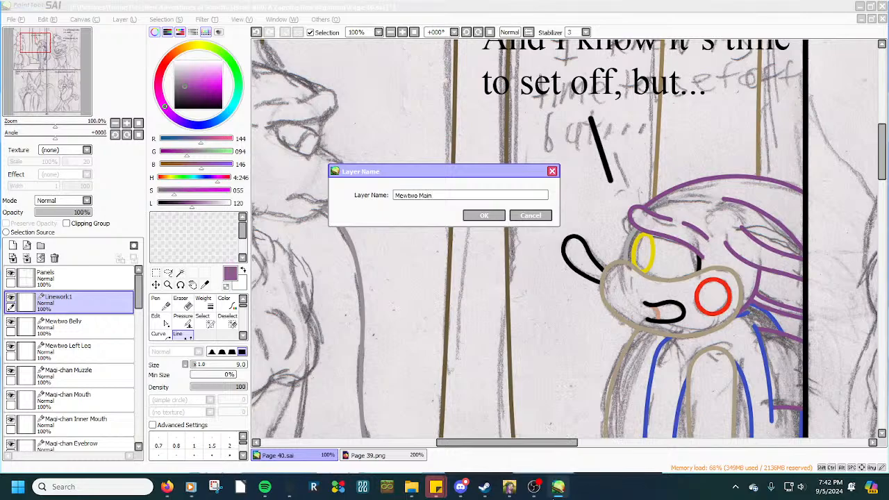
key(Return)
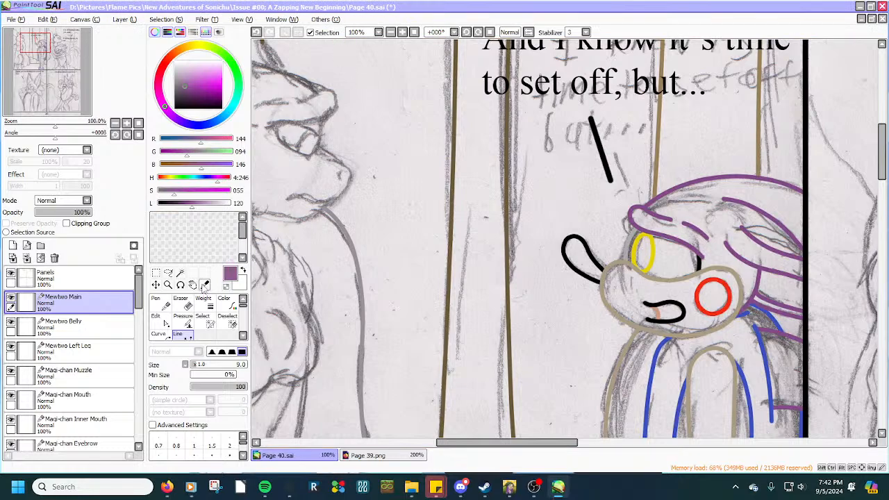
Sample the grey-lilac outline colour of Mewtwo's arm from Page 39.png and return to Page 40.sai.
click(205, 286)
click(384, 452)
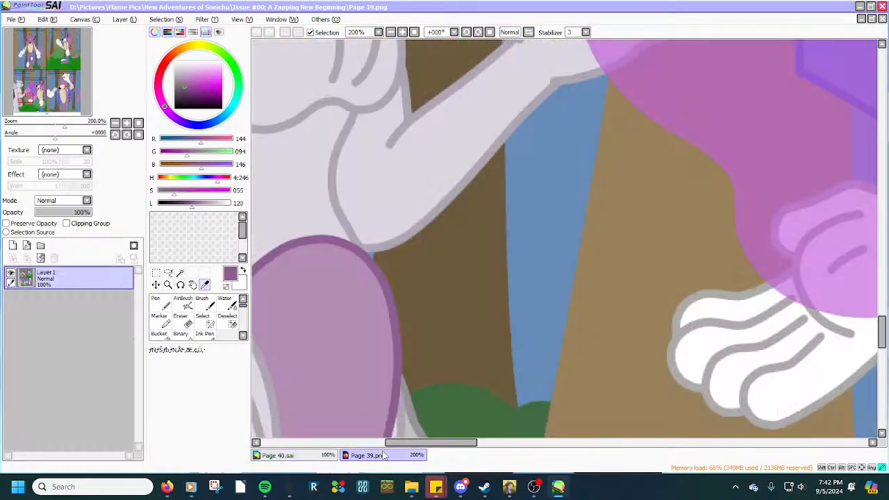
click(399, 239)
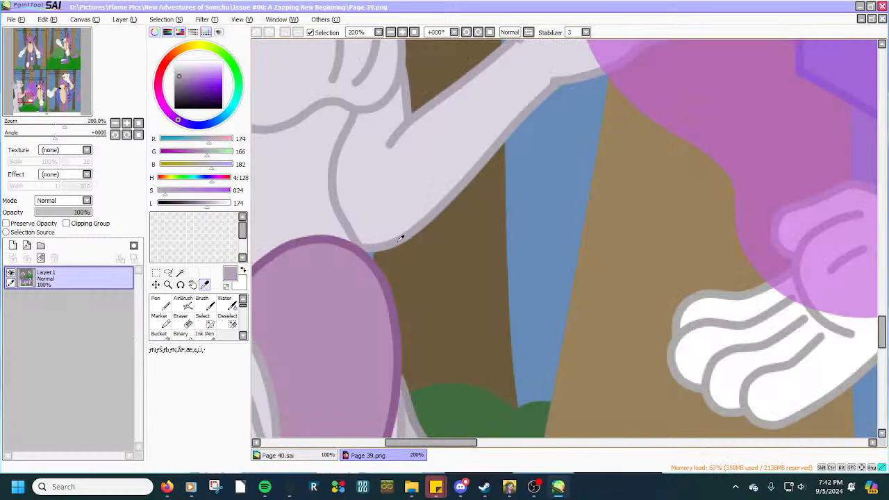
click(300, 452)
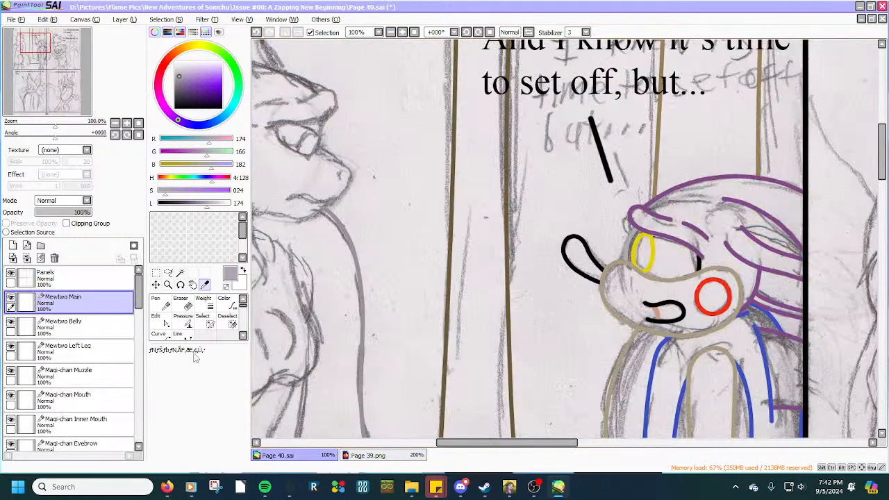
With the Line tool, draw the front line of Mewtwo's neck from the underside of the jaw down to the neck base.
click(178, 334)
drag(436, 443, 387, 442)
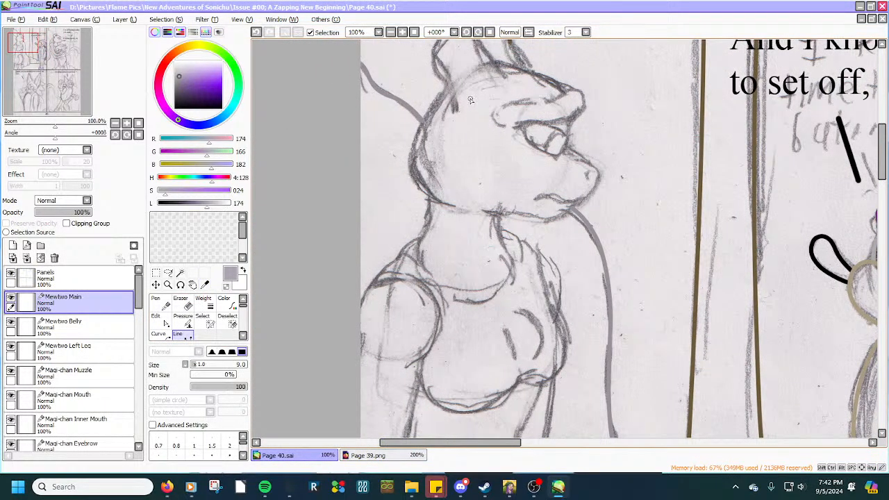
scroll(482, 279, down, 4)
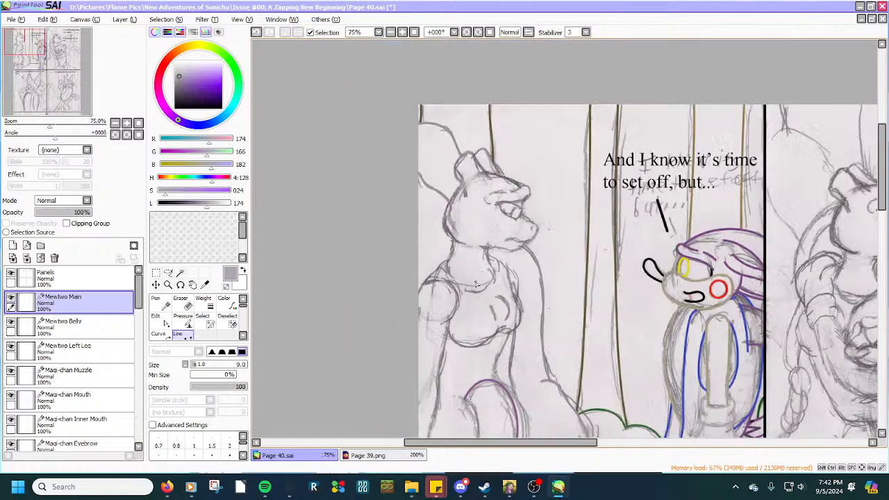
scroll(475, 347, up, 1)
scroll(475, 347, up, 1)
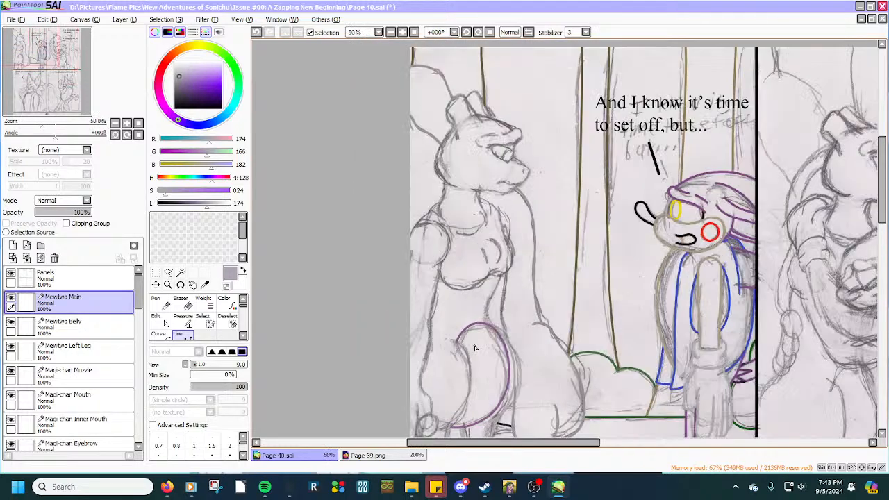
scroll(450, 194, up, 2)
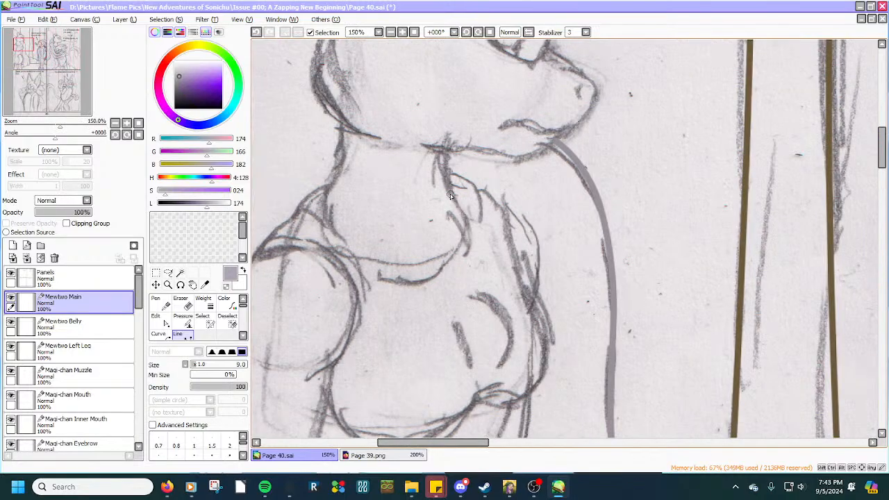
scroll(447, 168, up, 2)
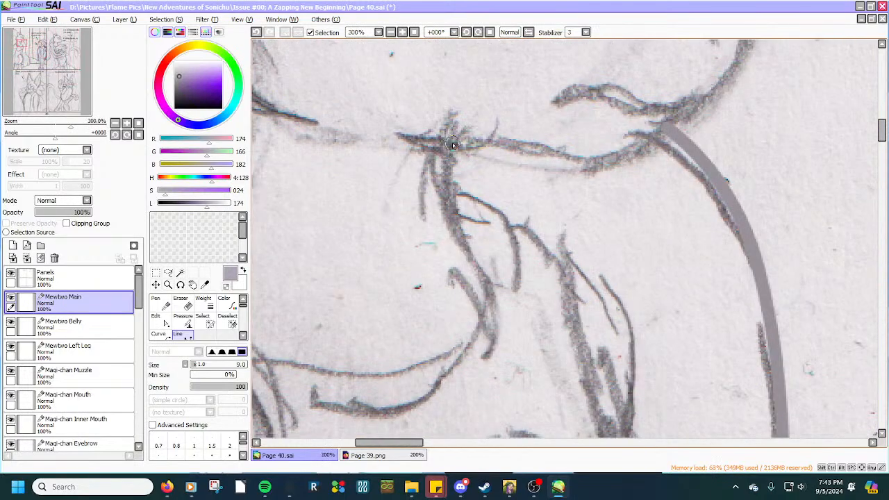
drag(452, 141, 466, 365)
Bend the front neck line into an S-curve that follows the pencil sketch.
drag(455, 164, 440, 161)
drag(445, 206, 442, 207)
drag(459, 306, 483, 310)
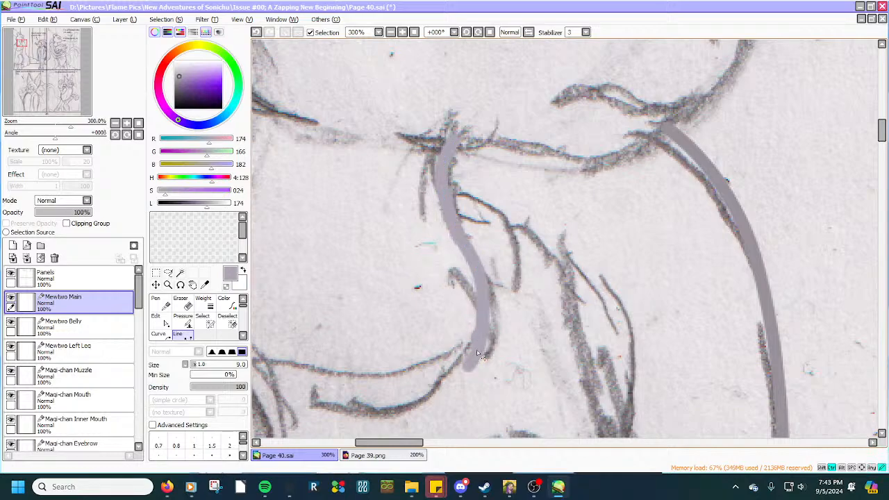
drag(483, 310, 486, 313)
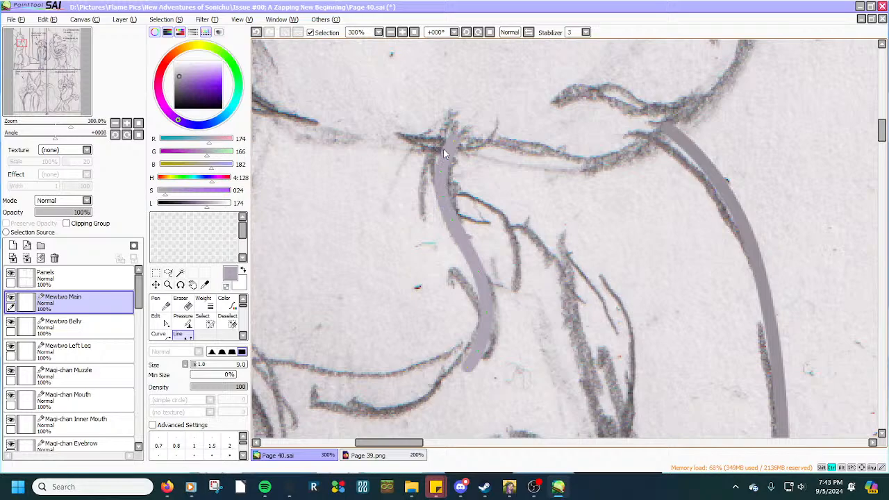
drag(443, 148, 446, 148)
Draw the back line of Mewtwo's neck from the back of the head to the shoulder and curve it along the sketch.
scroll(480, 272, down, 2)
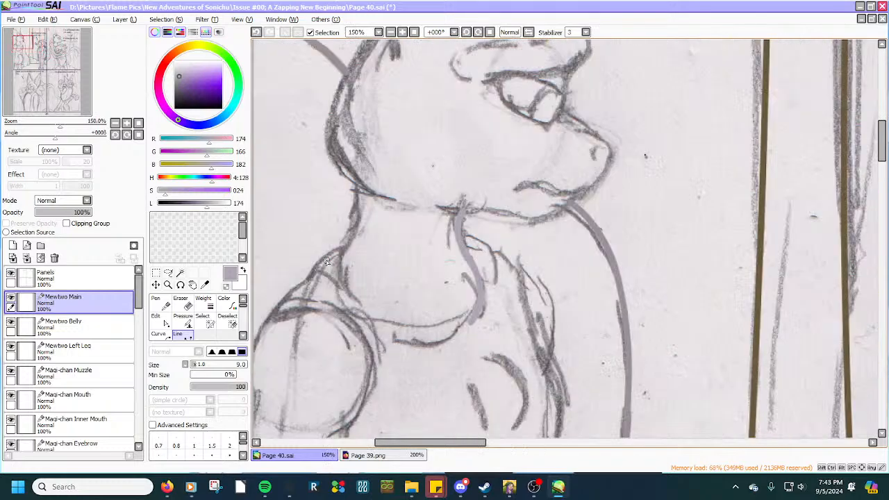
scroll(324, 261, up, 1)
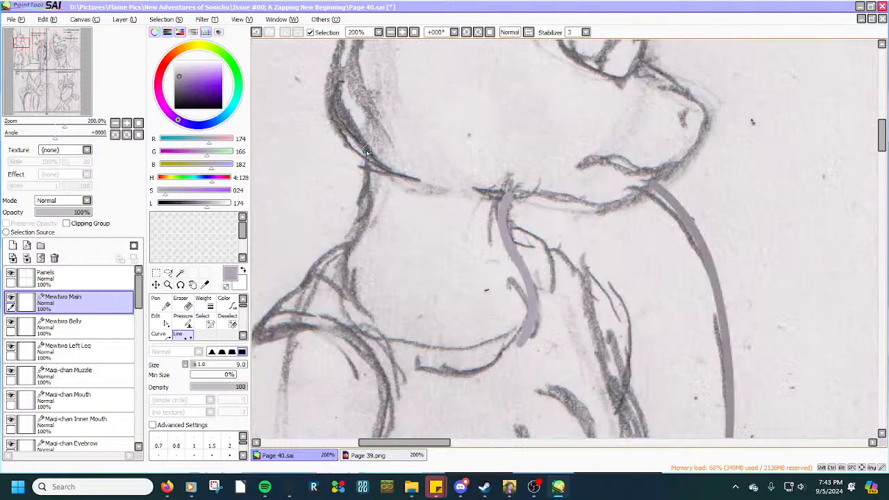
drag(366, 152, 348, 284)
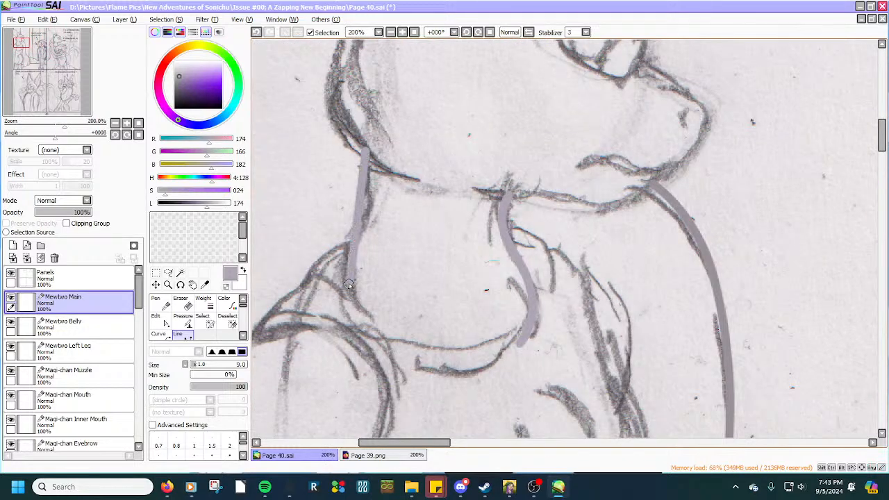
double_click(349, 284)
drag(363, 184, 376, 189)
drag(364, 235, 349, 258)
drag(364, 228, 366, 226)
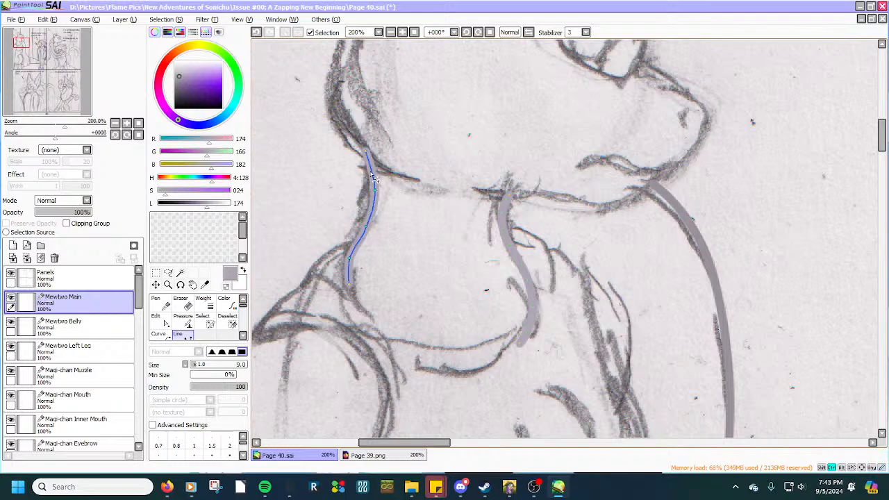
drag(371, 173, 374, 169)
Refine the bends in the middle and lower end of the back neck line so the curve runs smoothly.
scroll(375, 238, up, 2)
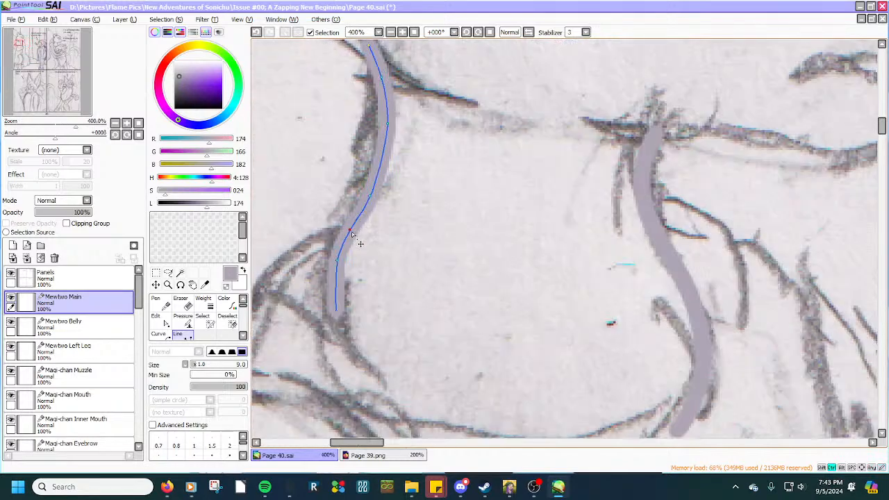
drag(338, 286, 337, 313)
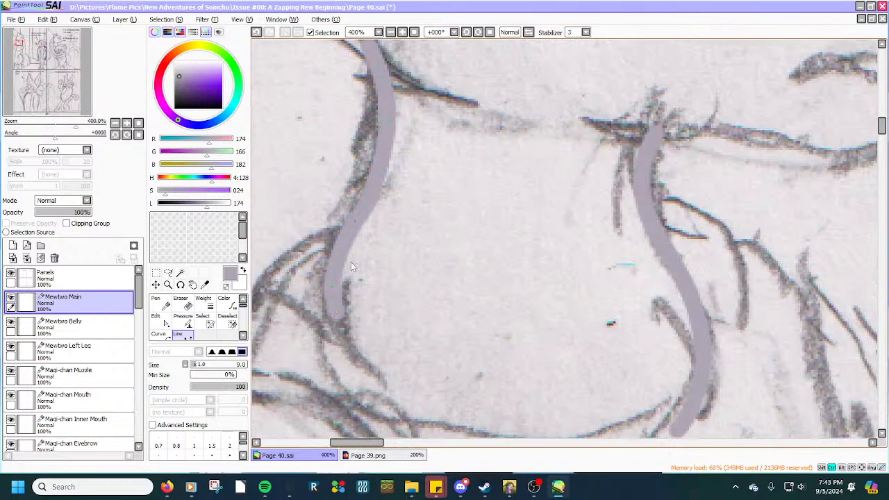
ctrl+click(378, 158)
drag(381, 162, 384, 163)
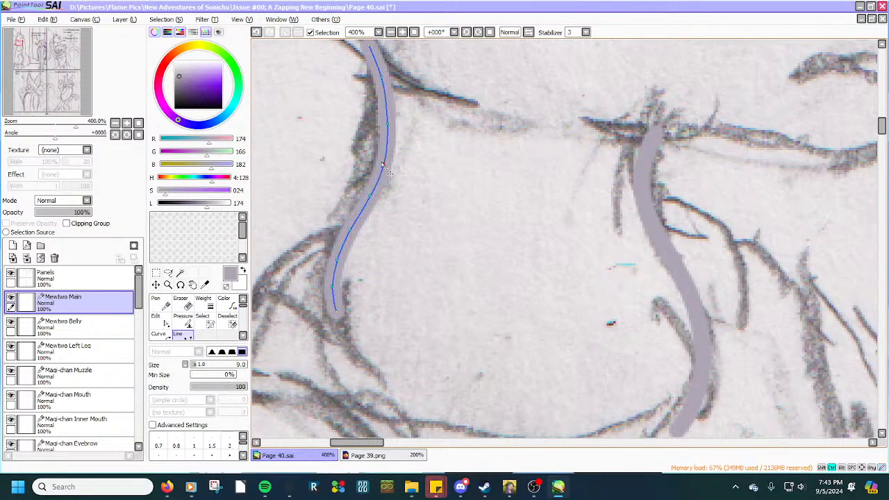
Draw a line across the base of Mewtwo's neck and bend it into a shallow downward curve between the two sketched neckline strokes.
scroll(387, 136, down, 2)
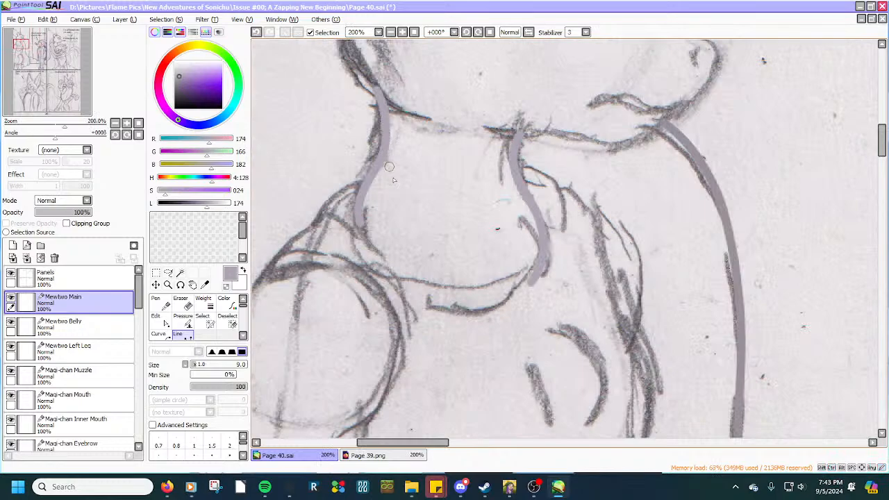
scroll(449, 308, up, 1)
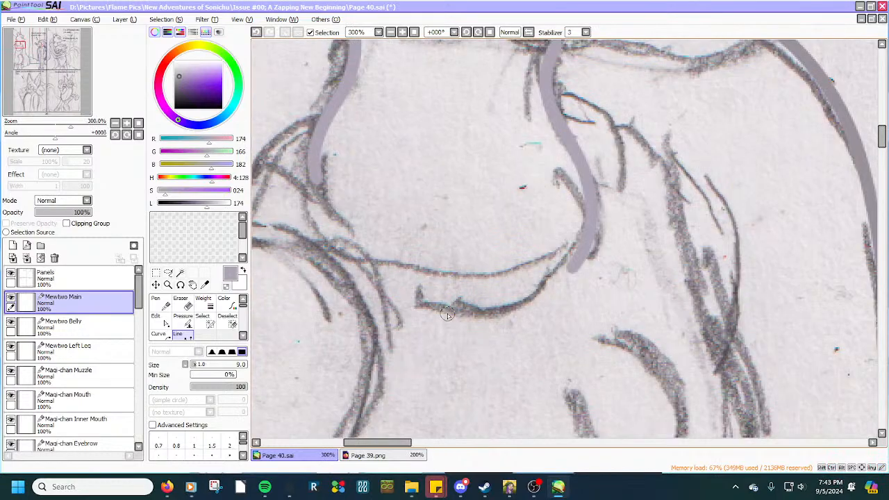
click(387, 266)
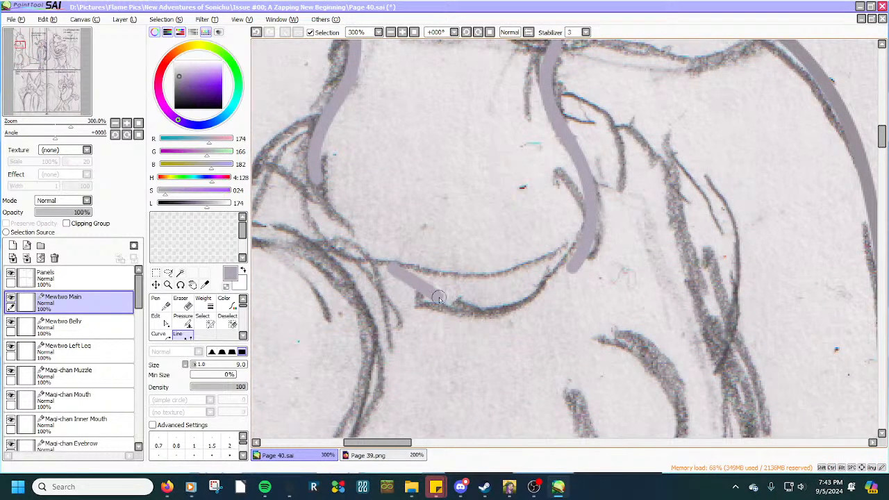
click(552, 275)
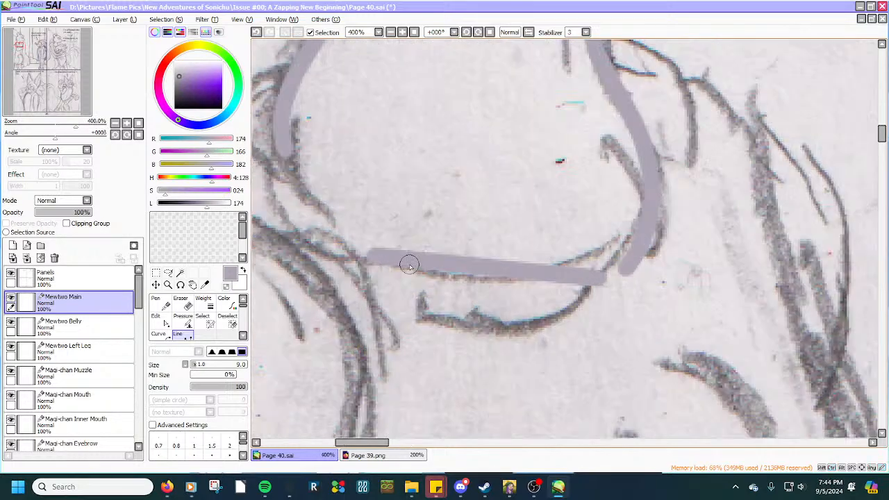
scroll(409, 264, up, 1)
drag(406, 262, 505, 302)
mouse_move(558, 290)
mouse_down()
mouse_move(601, 286)
mouse_move(568, 297)
mouse_up()
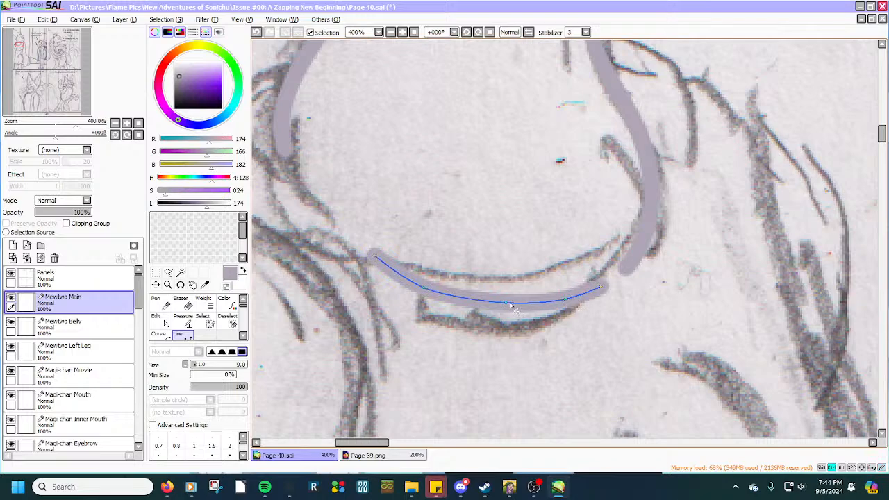
drag(504, 301, 503, 305)
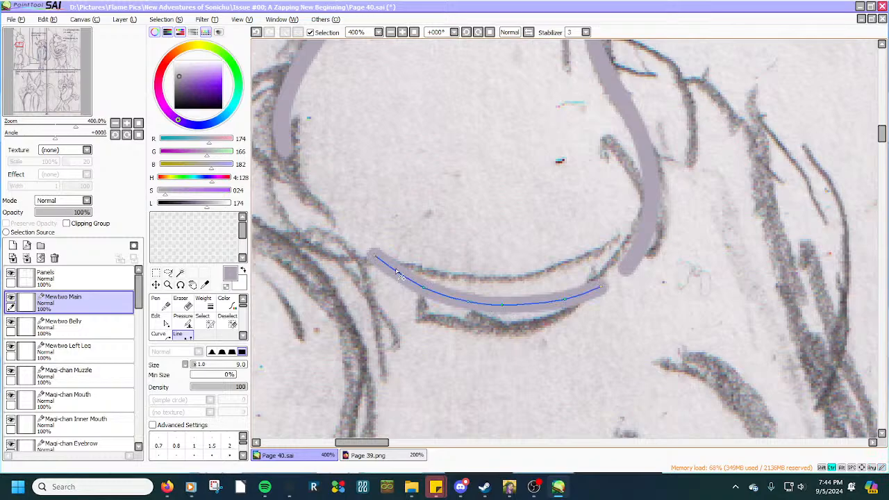
Draw a line over the top of Mewtwo's near shoulder and bend it upward into a rounded arc.
scroll(490, 269, down, 5)
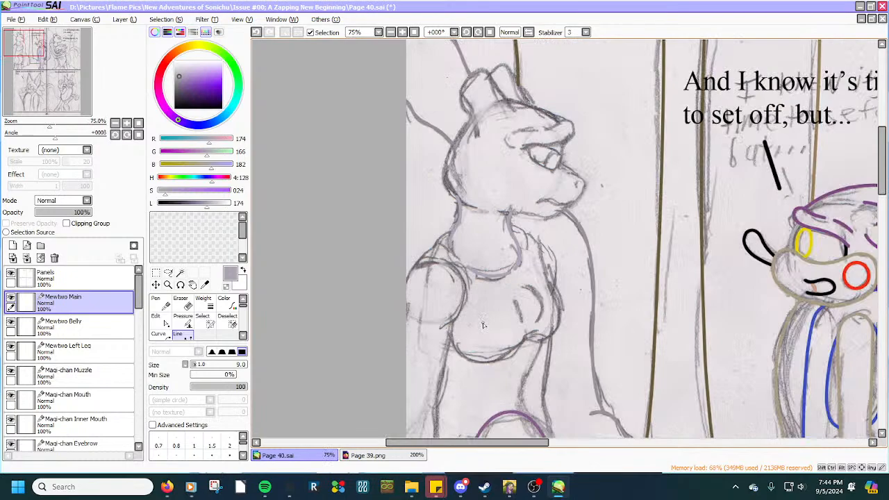
scroll(482, 324, up, 2)
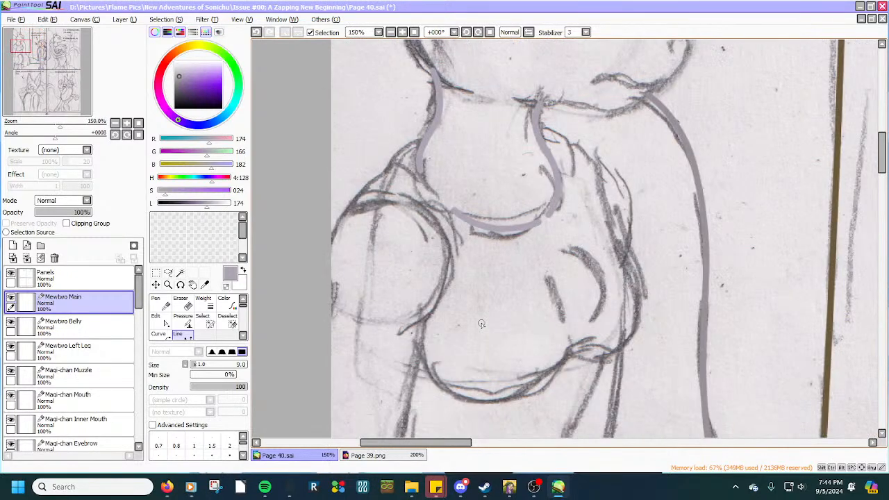
scroll(376, 135, up, 2)
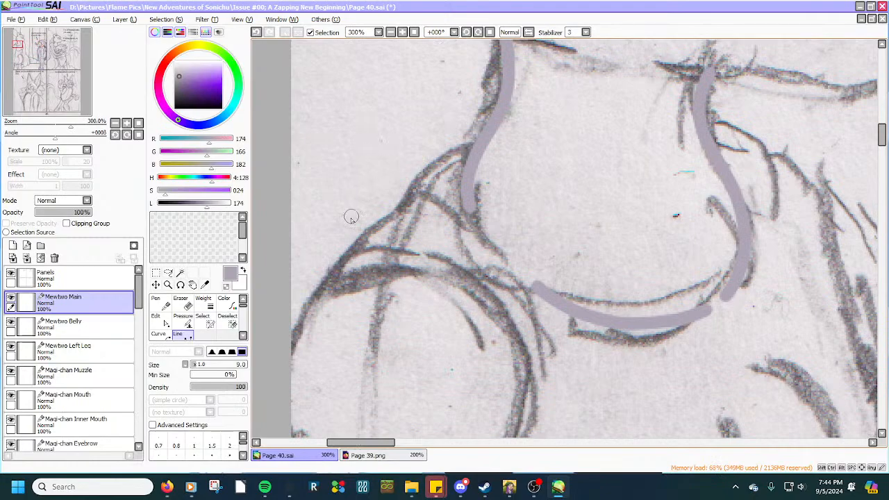
click(315, 284)
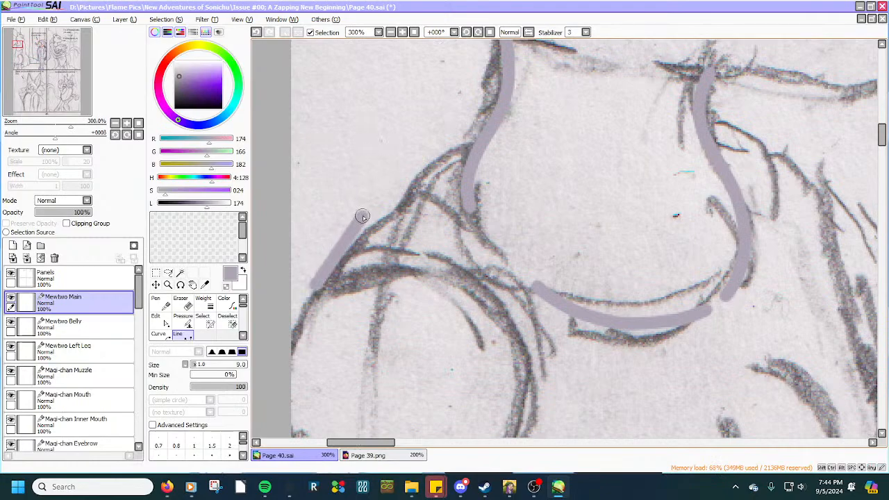
click(450, 247)
mouse_move(392, 263)
mouse_down()
mouse_move(362, 232)
mouse_move(402, 230)
mouse_up()
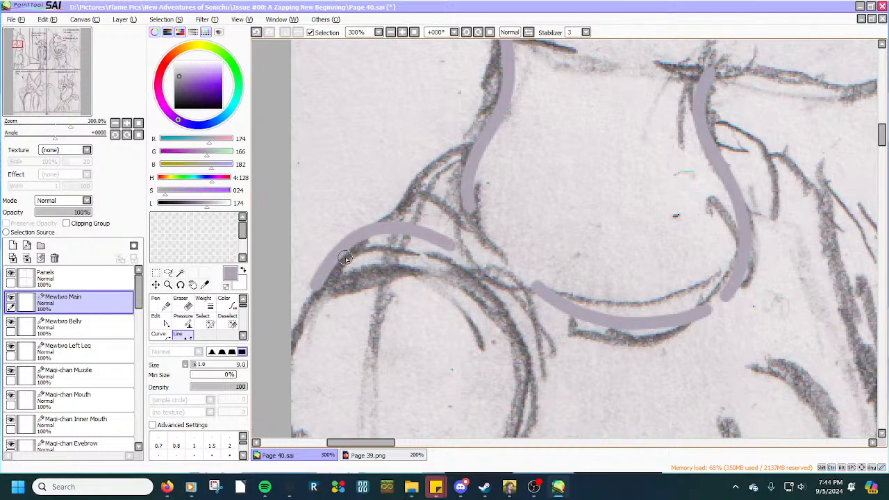
Draw a line from the near shoulder arc up to the back of Mewtwo's neck and bend it along the sketched slope.
drag(363, 232, 476, 141)
scroll(477, 143, up, 1)
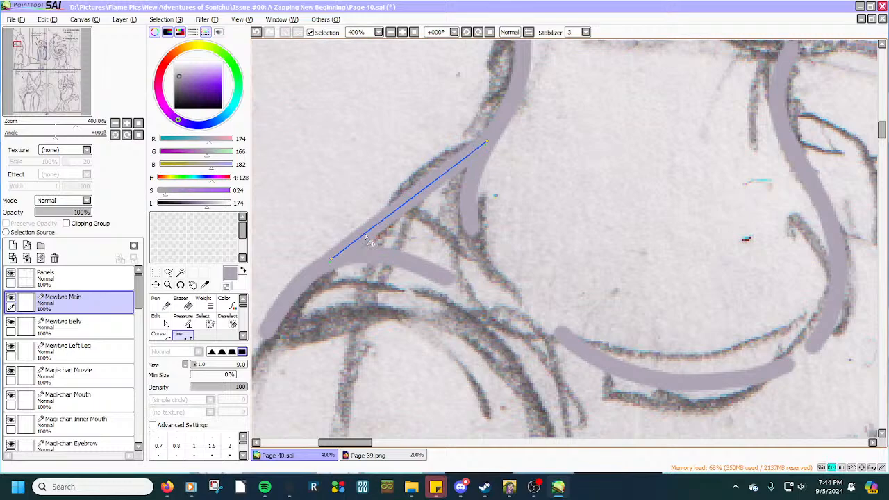
double_click(332, 258)
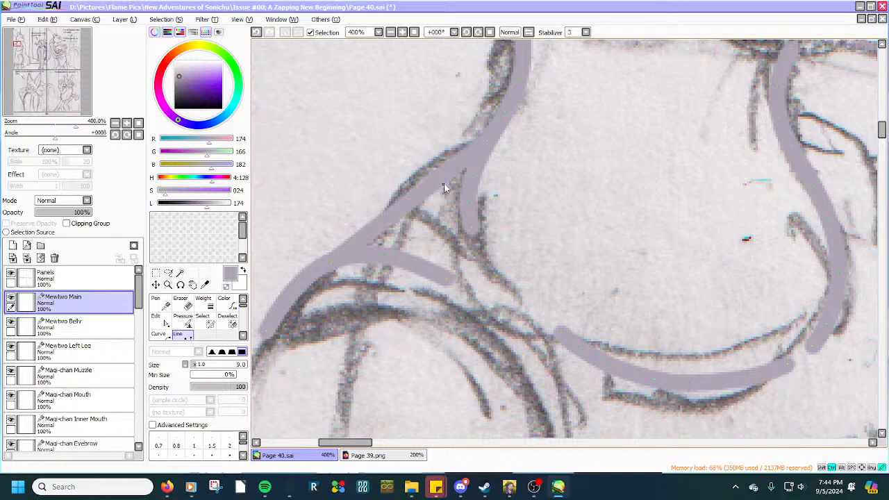
drag(444, 179, 464, 151)
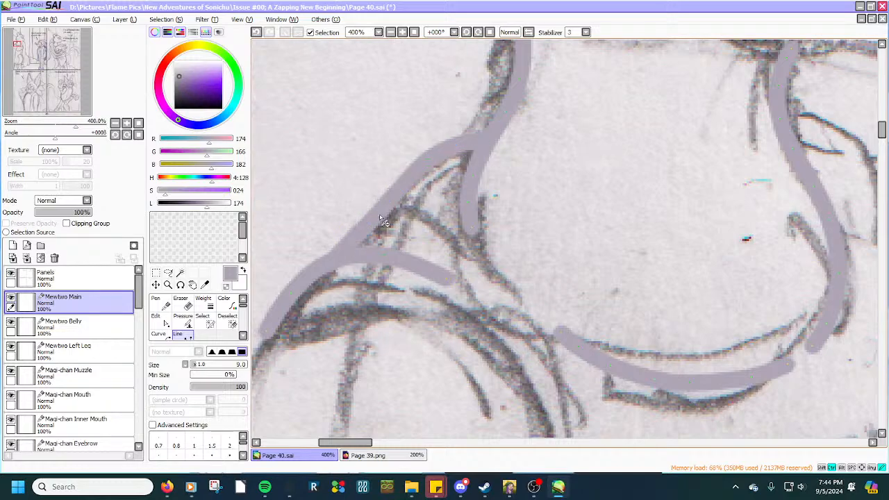
drag(383, 221, 369, 240)
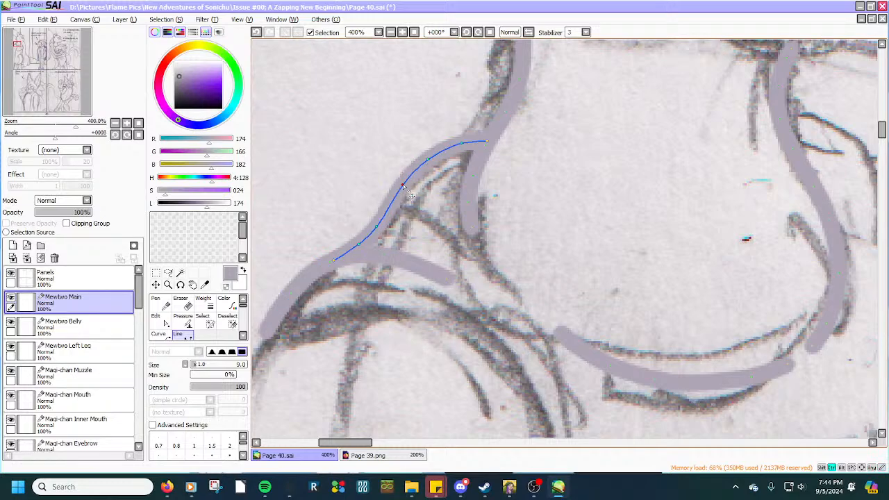
Draw a line across the base of Mewtwo's round shoulder joint and pull it up and outward into an arc around the joint.
scroll(410, 196, down, 1)
scroll(429, 239, down, 2)
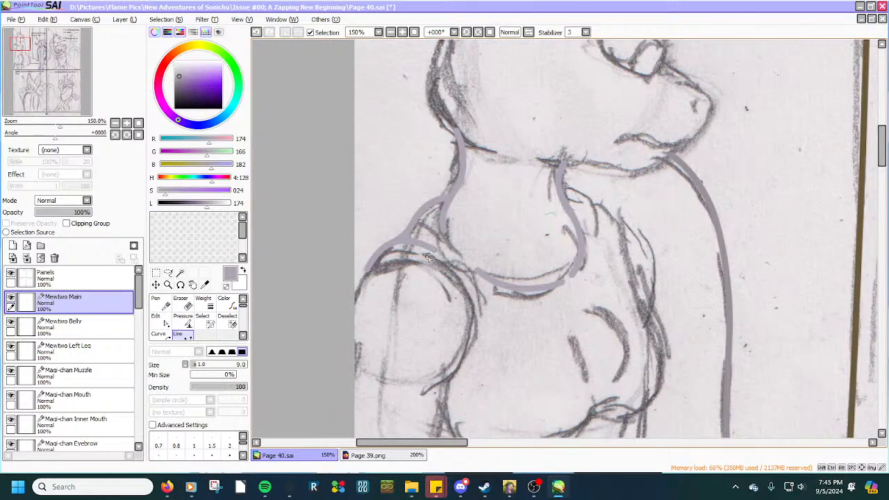
scroll(447, 309, down, 2)
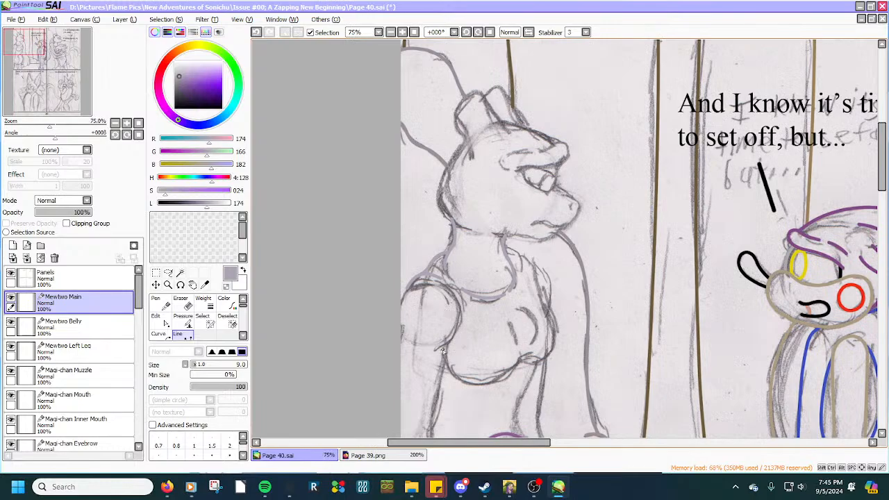
scroll(443, 350, up, 3)
scroll(382, 329, up, 1)
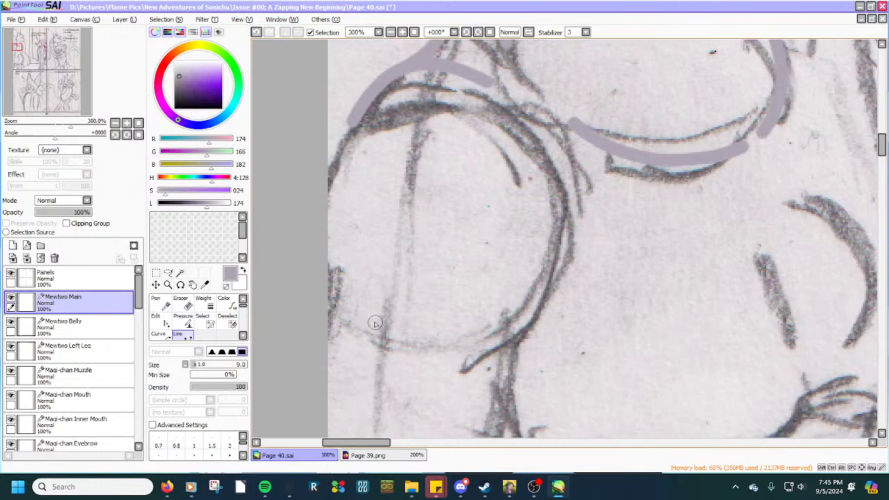
click(333, 336)
double_click(494, 365)
drag(412, 351, 446, 91)
drag(393, 143, 309, 201)
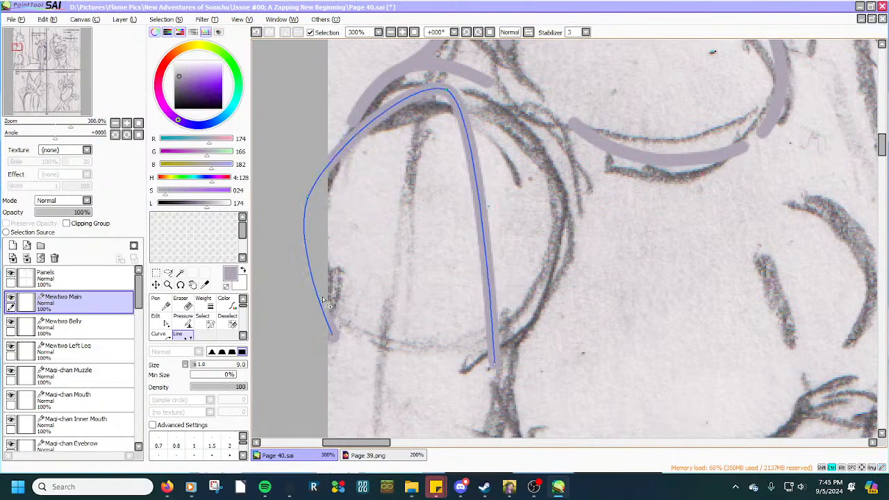
drag(323, 299, 314, 286)
drag(338, 163, 335, 139)
drag(461, 119, 561, 202)
Refine the top and inner side of the shoulder joint arc so it follows the sketched circle smoothly.
drag(544, 286, 547, 305)
drag(526, 141, 534, 140)
drag(562, 205, 566, 207)
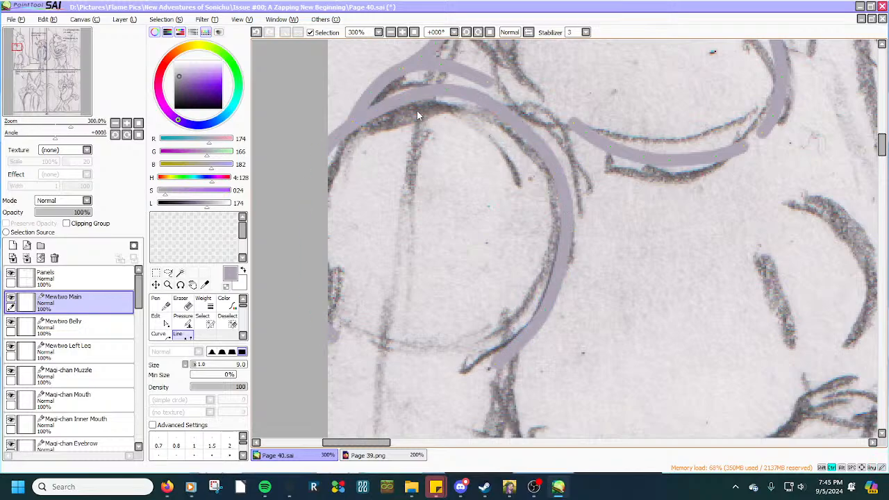
drag(446, 90, 438, 89)
drag(376, 111, 368, 108)
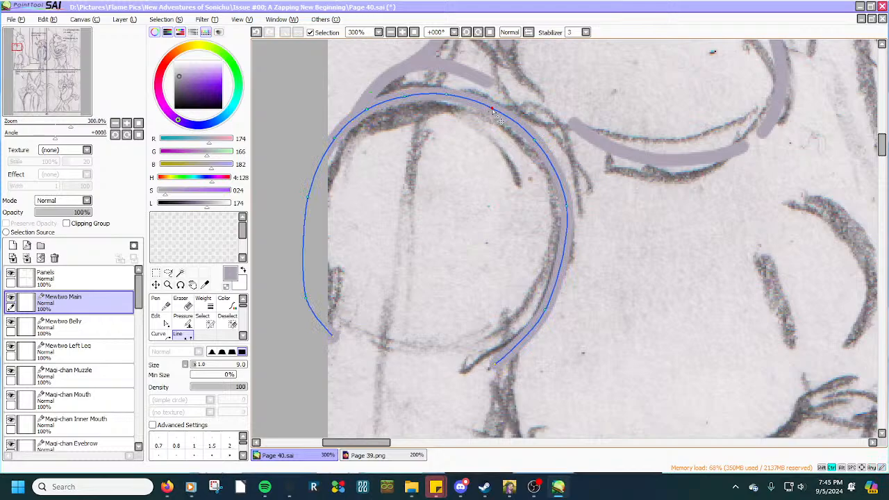
drag(560, 259, 565, 263)
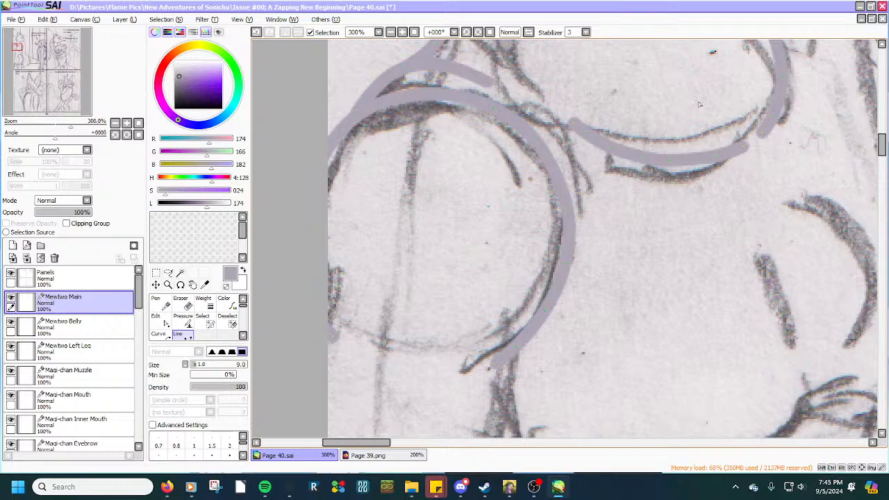
Draw a line from the lower end of the shoulder joint arc down Mewtwo's back and curve it slightly along the sketch.
drag(885, 142, 885, 175)
scroll(764, 211, down, 4)
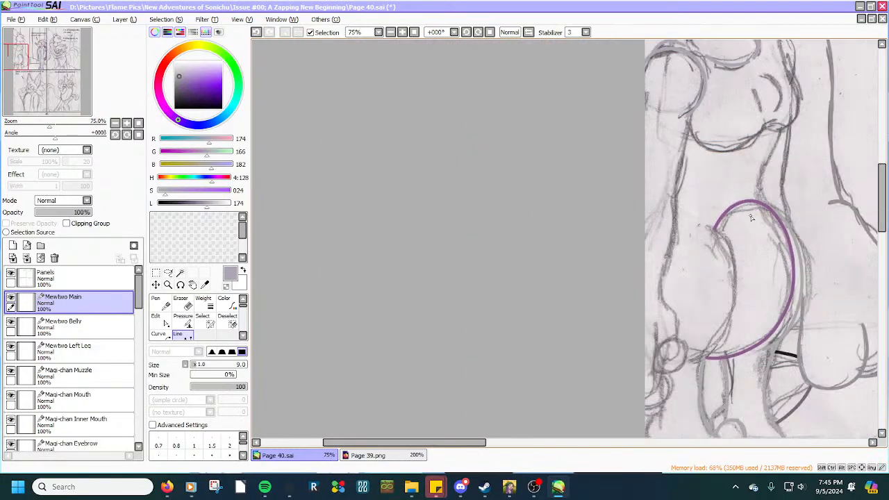
scroll(751, 218, down, 1)
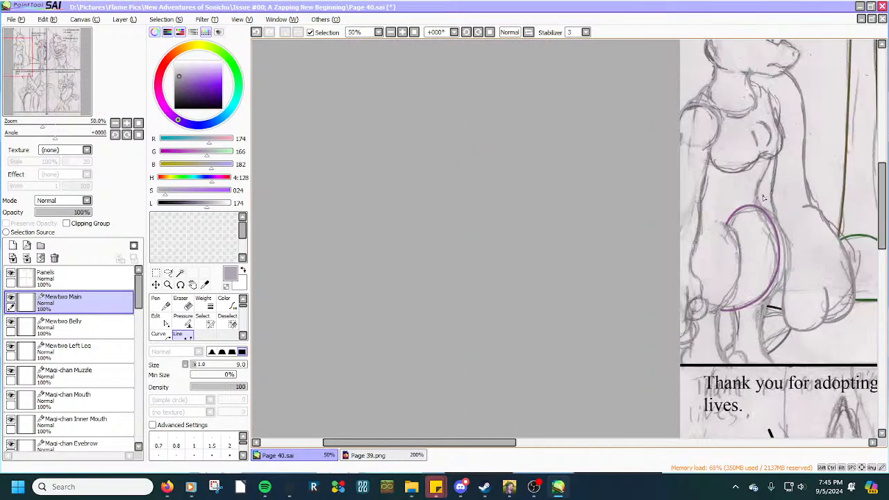
scroll(763, 198, up, 1)
scroll(704, 128, up, 3)
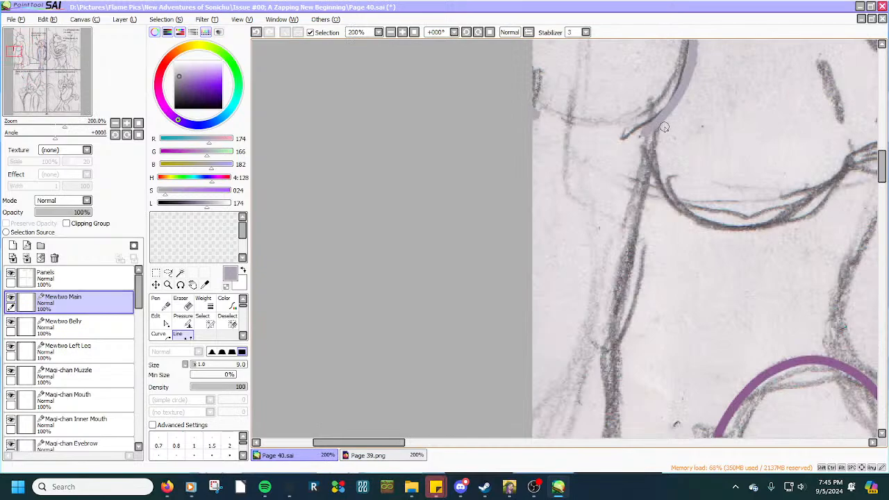
scroll(664, 128, up, 1)
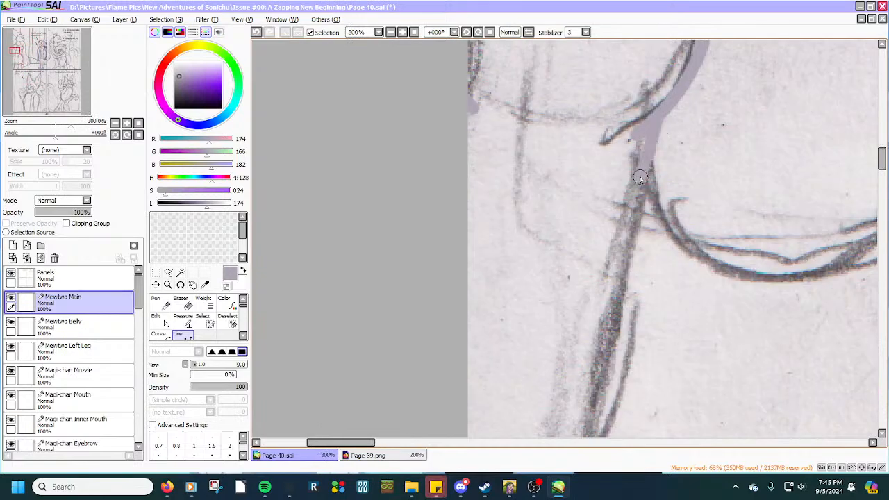
scroll(640, 177, down, 3)
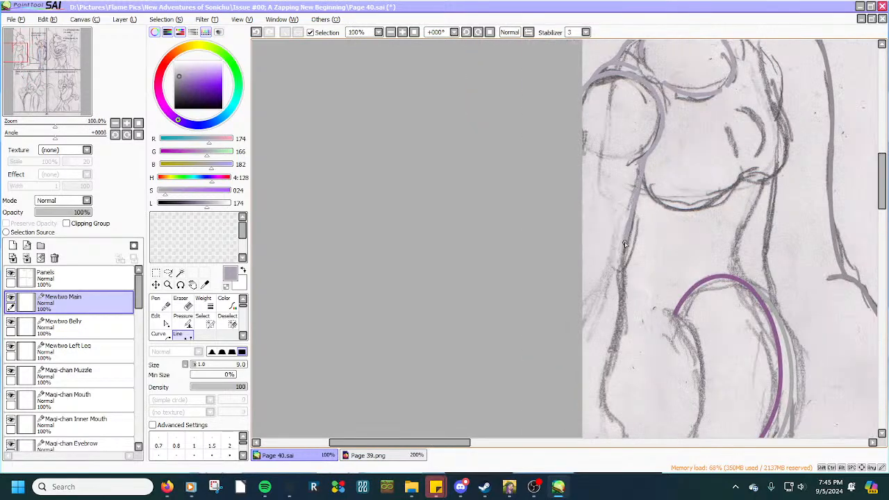
scroll(625, 243, up, 3)
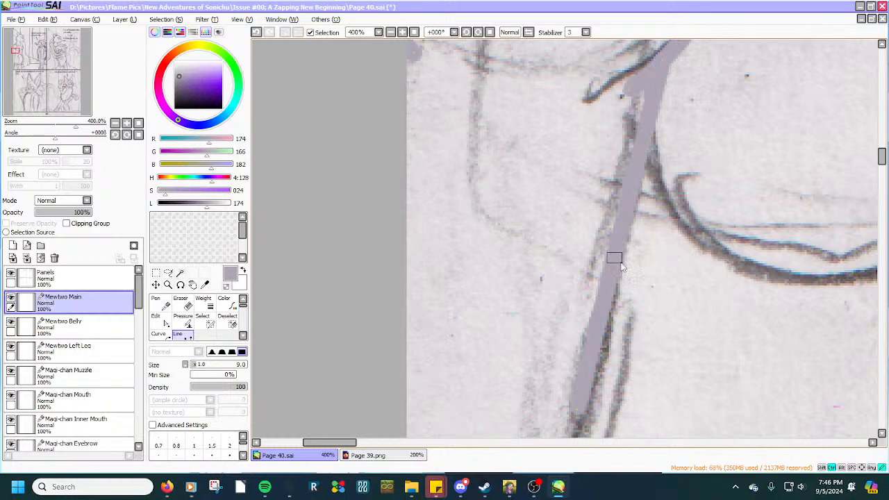
drag(614, 287, 620, 292)
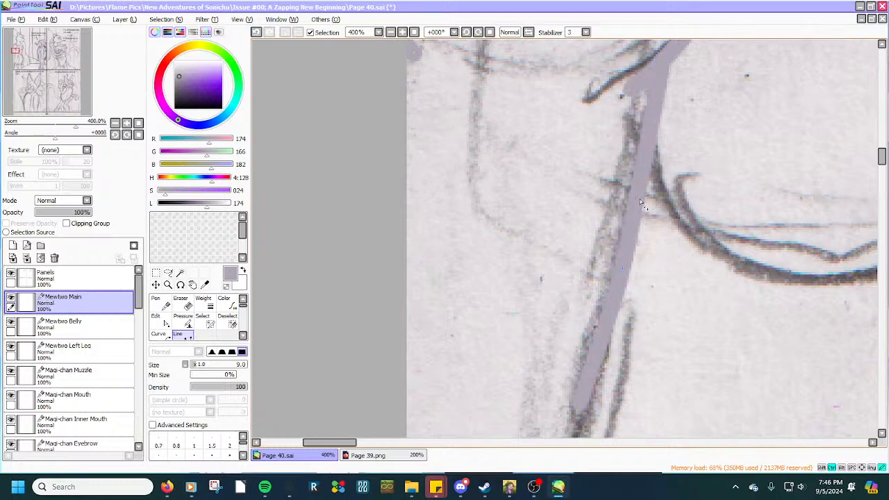
drag(638, 206, 643, 198)
drag(658, 84, 657, 84)
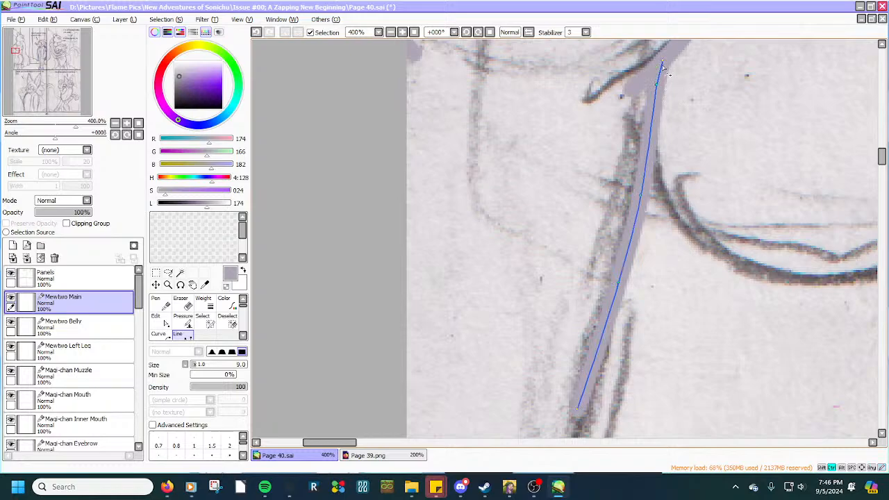
drag(618, 283, 618, 303)
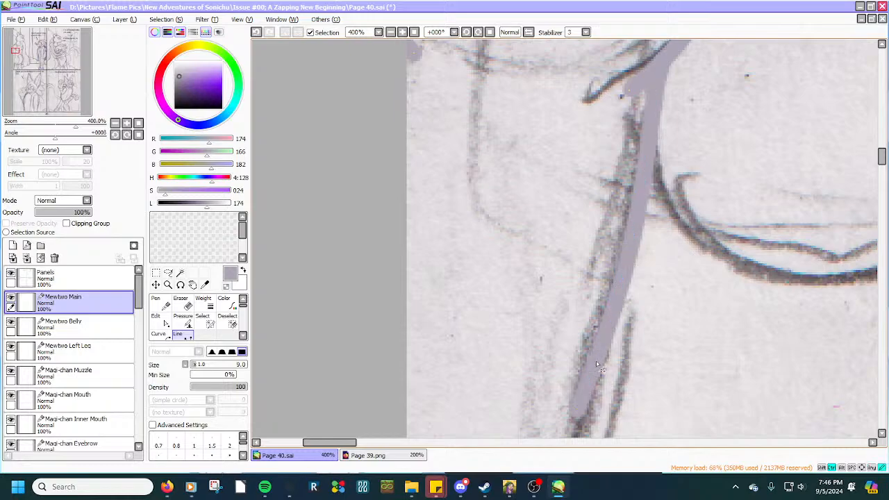
Draw a line from the end of the back line past the waist toward the hip and bend it along the sketch.
scroll(614, 306, down, 3)
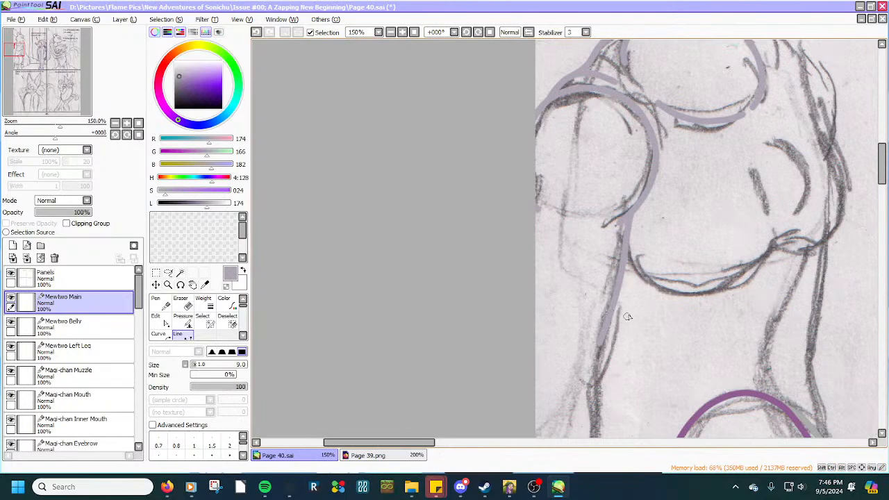
drag(884, 164, 884, 184)
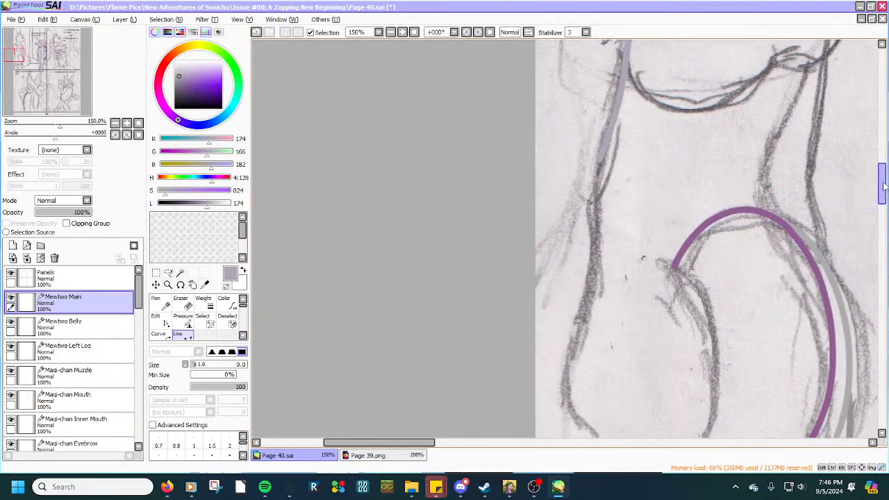
scroll(604, 165, up, 2)
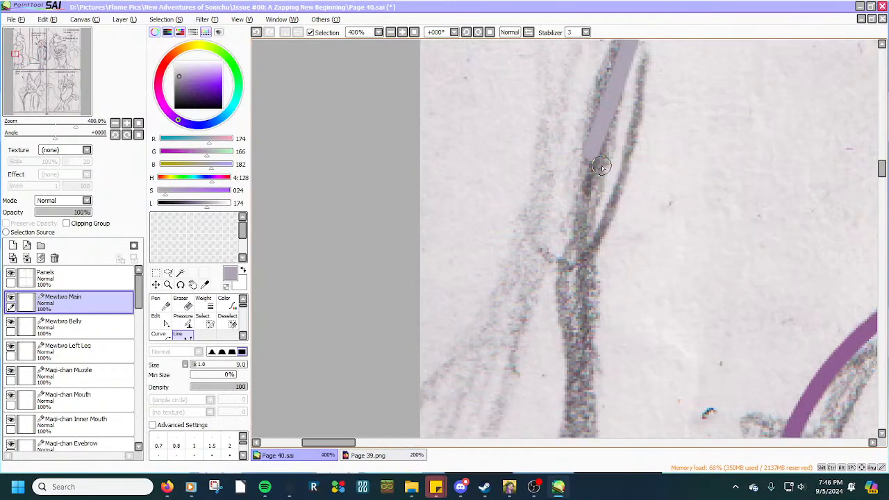
scroll(584, 218, down, 4)
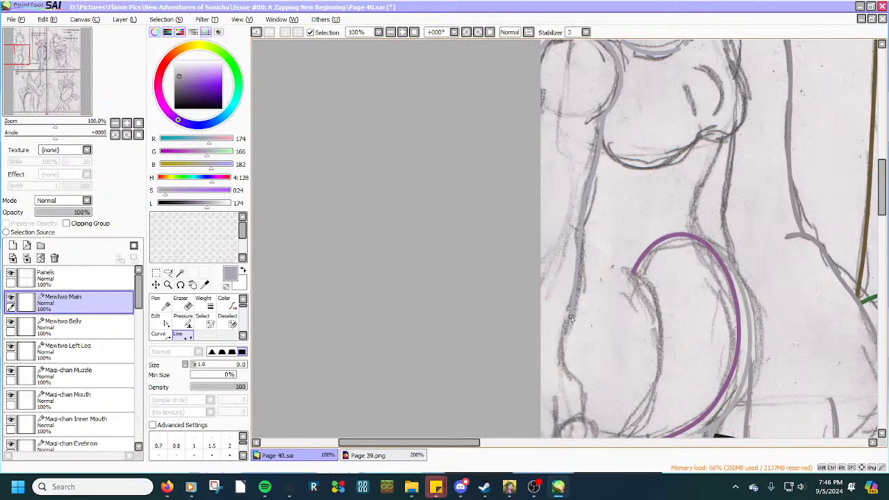
scroll(570, 318, up, 1)
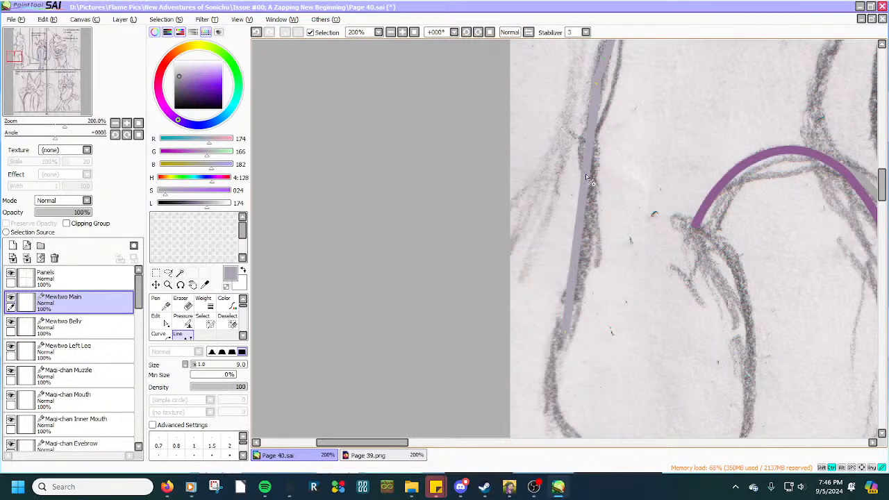
drag(589, 186, 594, 189)
drag(589, 238, 586, 249)
Bend the upper end of the waist line inward so it joins the back line in a smooth curve.
scroll(595, 259, up, 2)
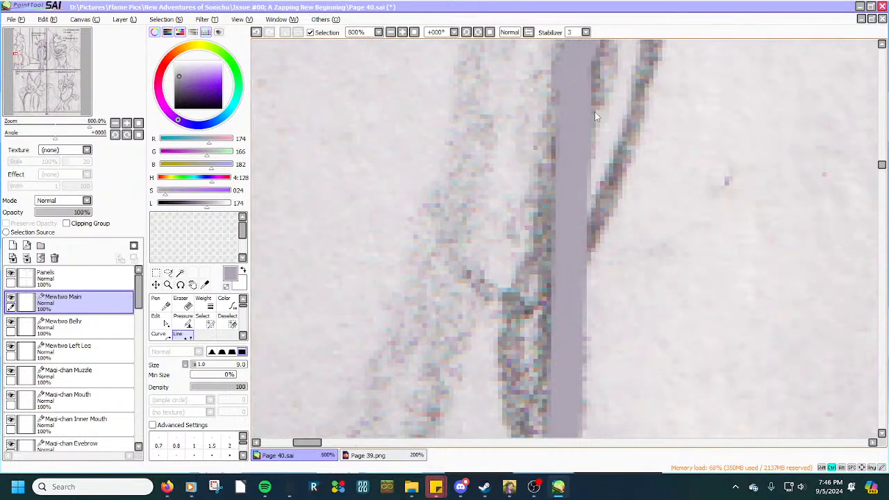
mouse_move(579, 81)
mouse_down()
mouse_move(569, 75)
mouse_move(568, 114)
mouse_move(556, 115)
mouse_up()
scroll(569, 77, down, 1)
scroll(568, 78, up, 2)
scroll(566, 75, down, 2)
drag(560, 158, 552, 186)
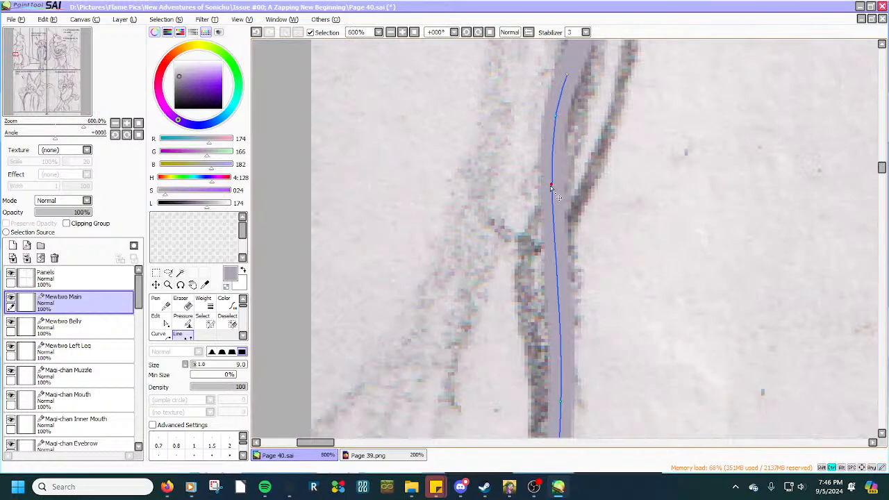
Hide the Background sketch layer to examine the body linework on its own, and show the layer again.
scroll(552, 191, down, 2)
scroll(556, 248, down, 2)
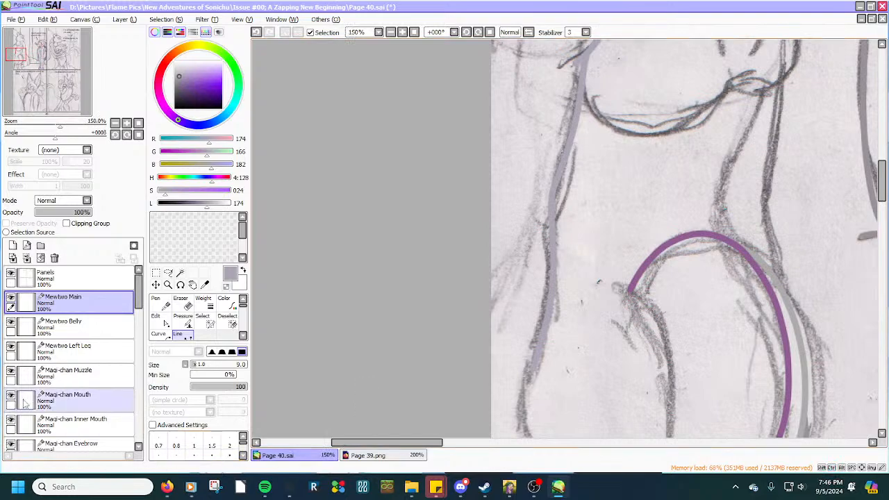
scroll(18, 420, down, 5)
scroll(17, 421, down, 8)
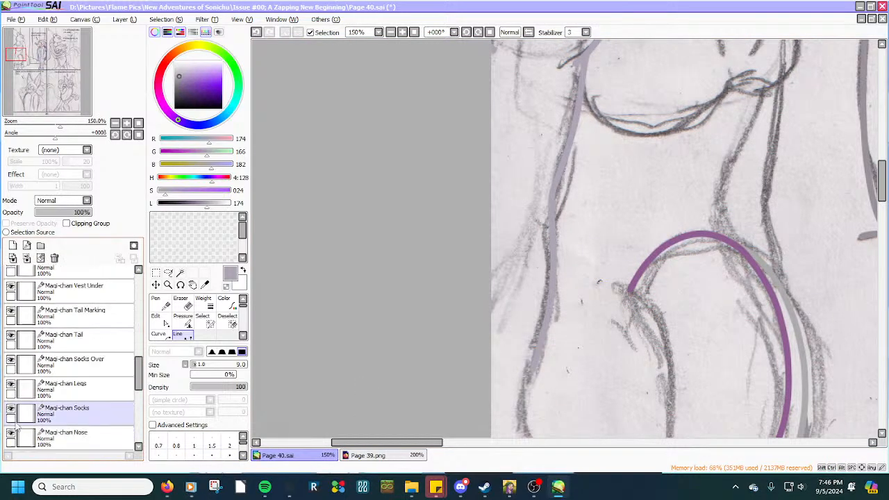
click(16, 439)
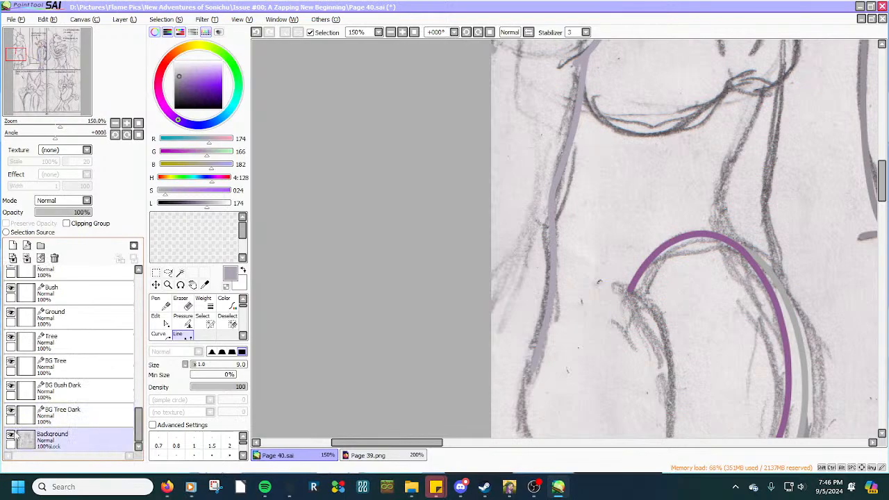
click(10, 436)
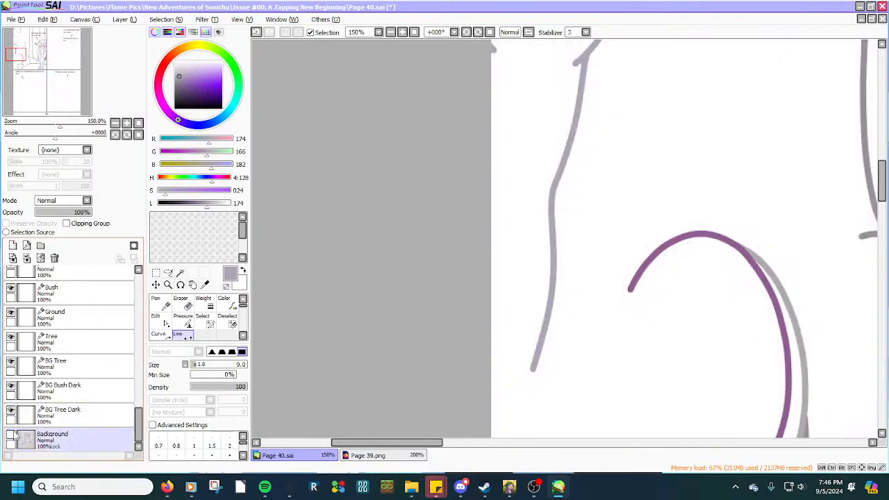
click(11, 436)
Draw a straight line from the lower end of Mewtwo's back line diagonally inward across the hip.
scroll(509, 335, down, 3)
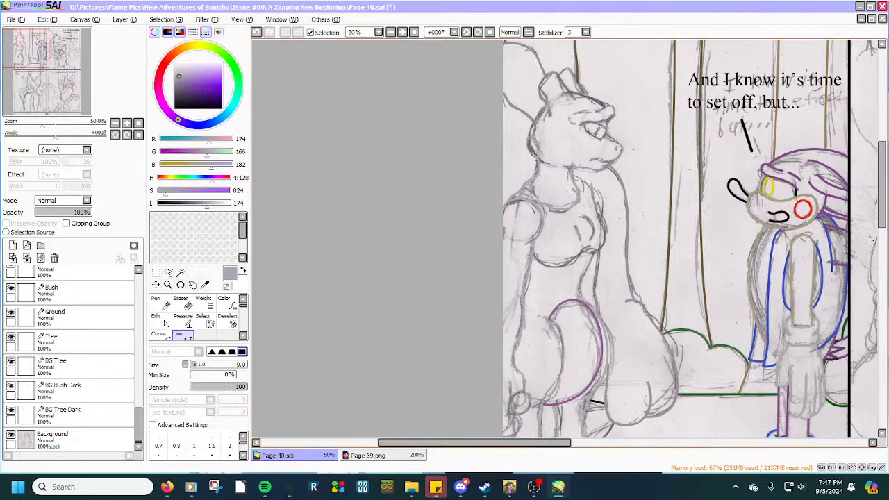
drag(883, 201, 883, 229)
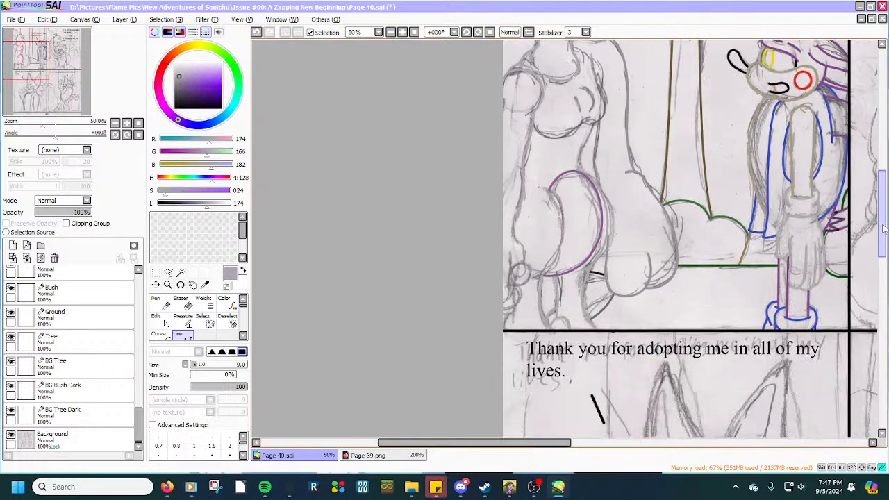
scroll(513, 216, up, 1)
scroll(514, 216, up, 3)
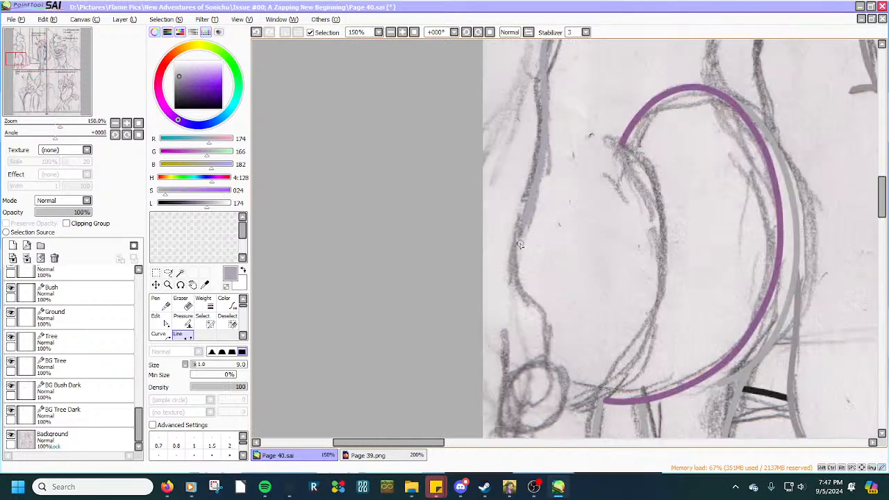
scroll(520, 244, up, 3)
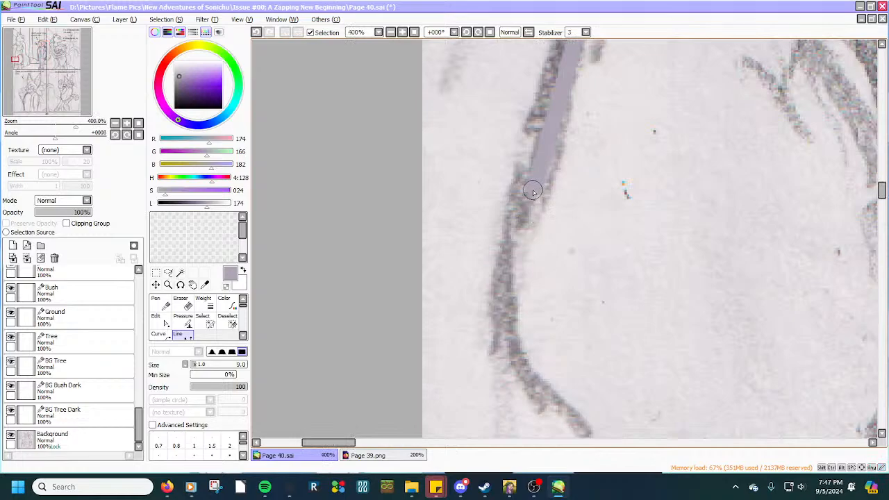
scroll(534, 233, down, 4)
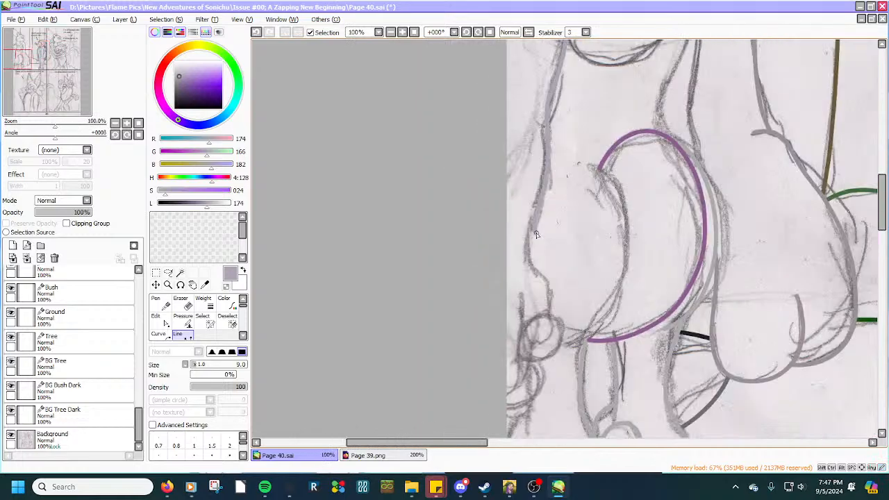
double_click(560, 268)
Bend the new hip line into an S-shaped curve that flows smoothly out of the back line, and lengthen its lower end.
scroll(552, 248, up, 2)
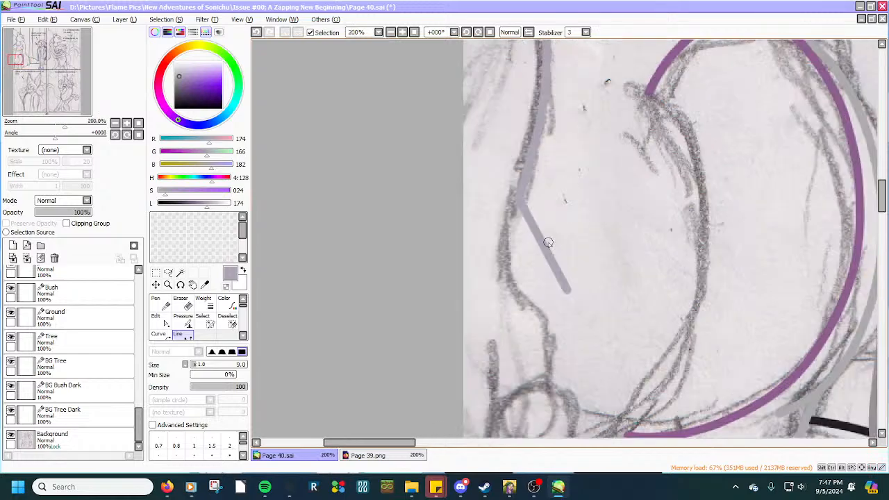
scroll(521, 201, up, 3)
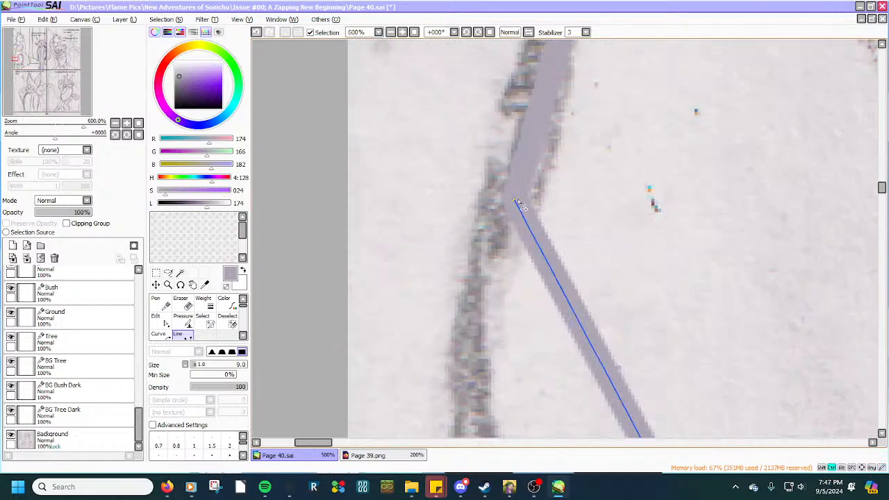
drag(522, 202, 512, 252)
scroll(513, 200, down, 1)
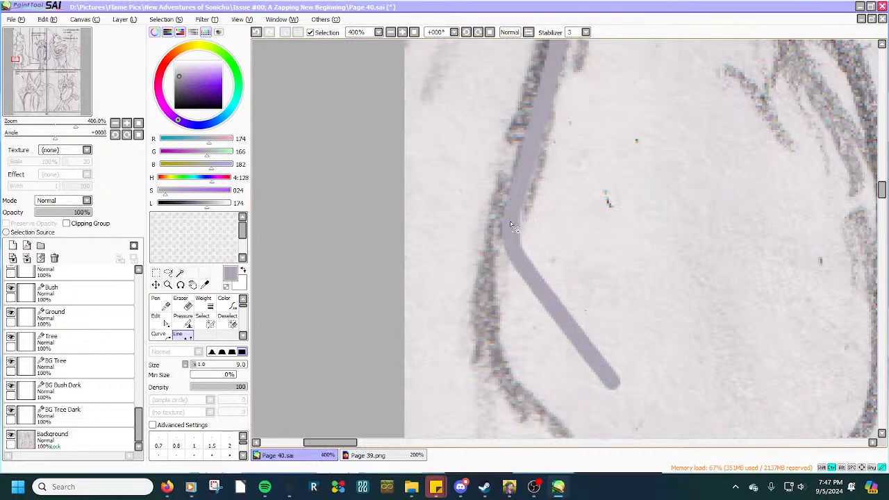
scroll(506, 221, down, 2)
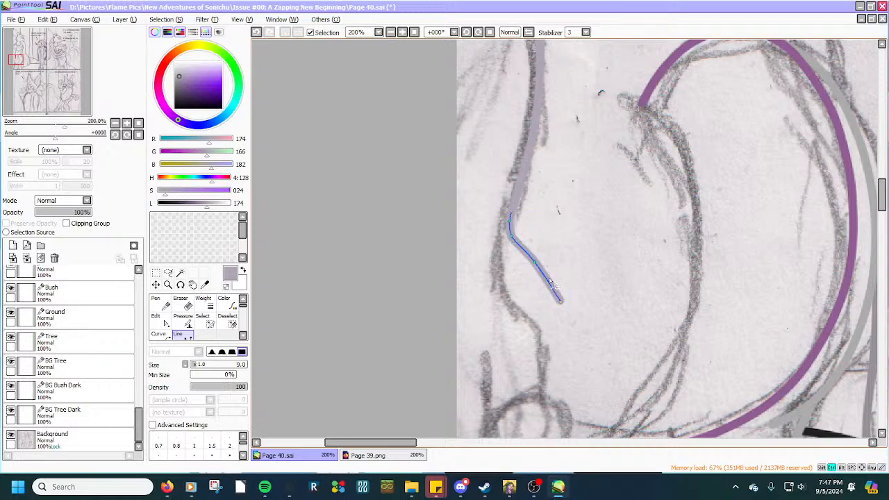
drag(563, 304, 575, 326)
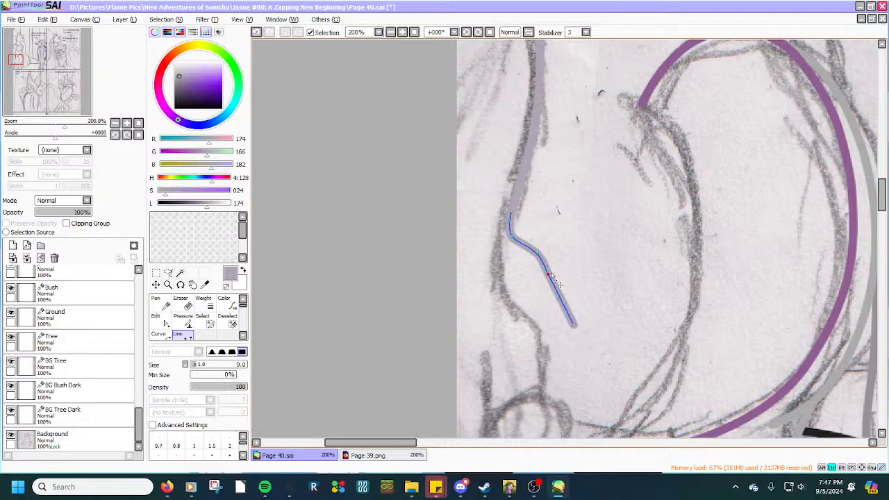
scroll(556, 279, down, 2)
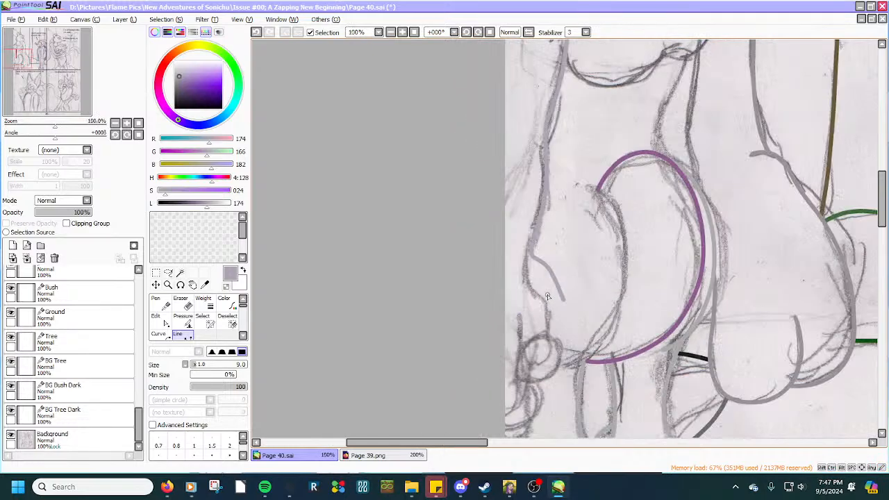
scroll(547, 295, up, 2)
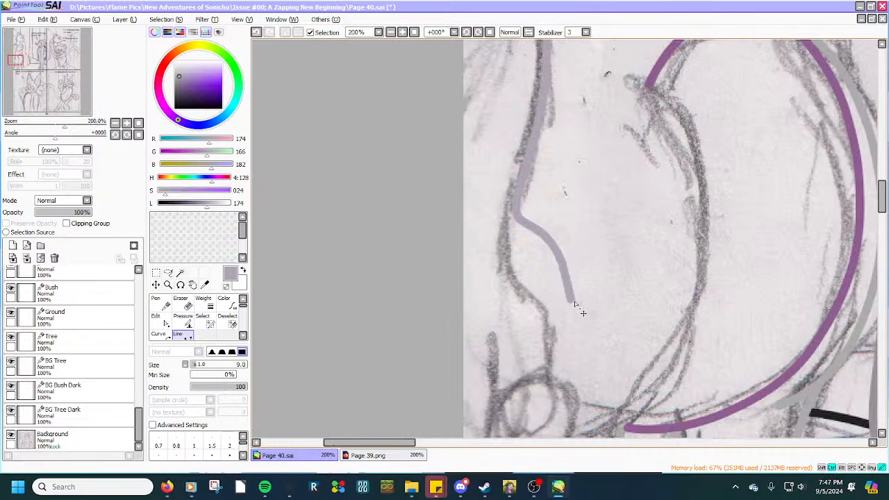
scroll(542, 240, up, 3)
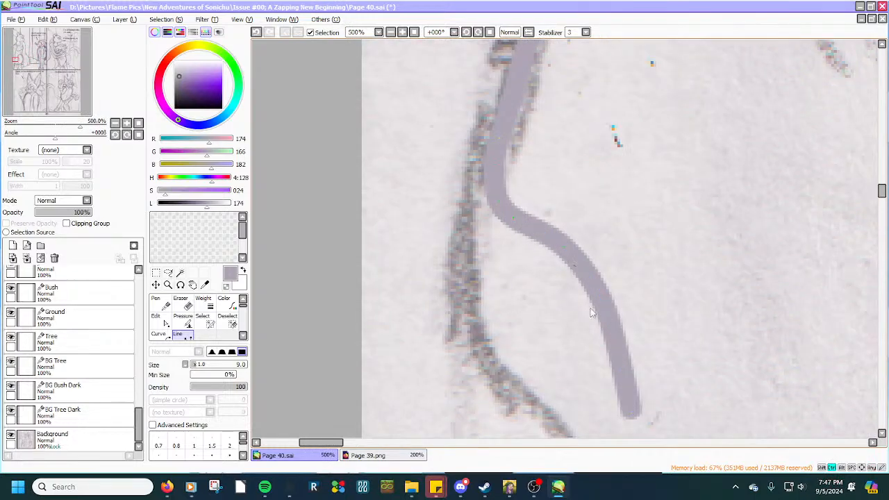
scroll(591, 312, down, 3)
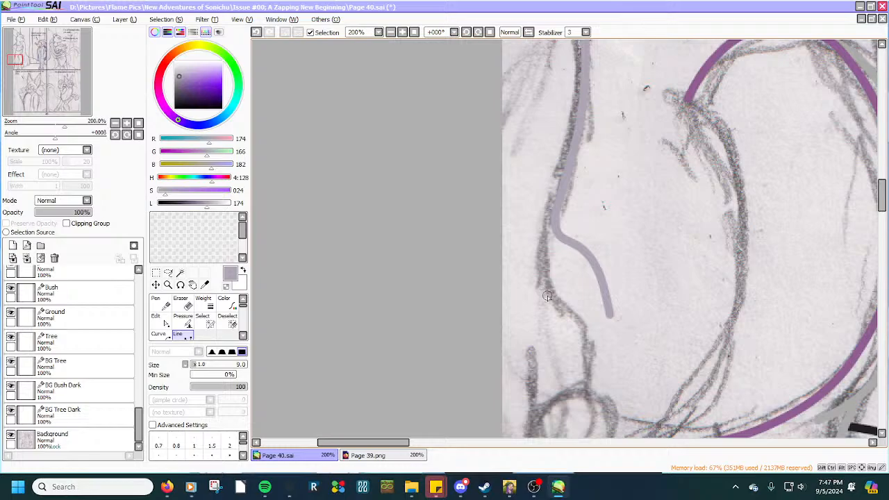
Draw an angular line joining the lower end of the hip curve to the sketched outline above the small circle.
drag(548, 296, 553, 322)
click(561, 372)
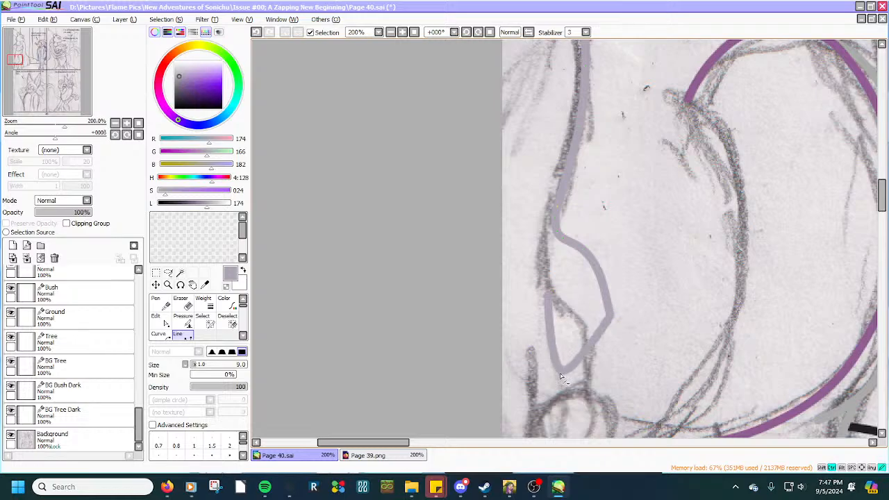
scroll(560, 365, down, 7)
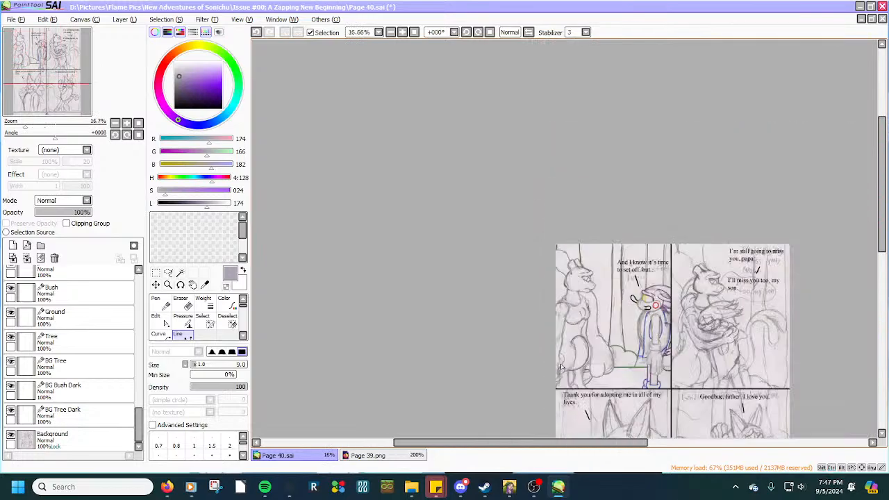
scroll(560, 364, up, 6)
Add a short curved line outside the narrow V shape, join their upper ends, and bend the V's inner side.
click(550, 334)
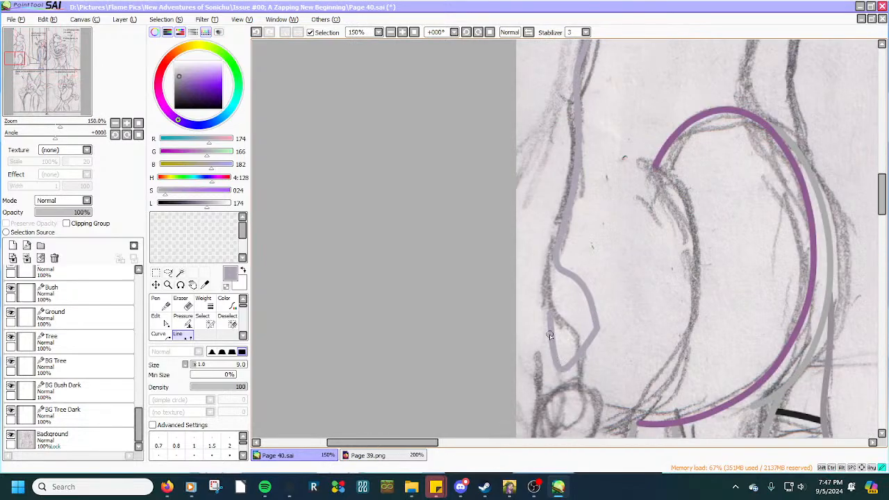
click(542, 375)
scroll(541, 377, up, 2)
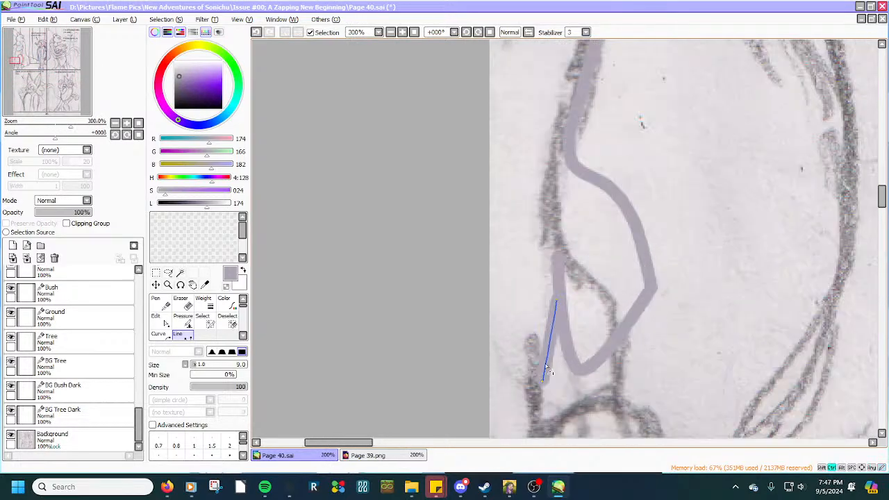
drag(557, 301, 569, 341)
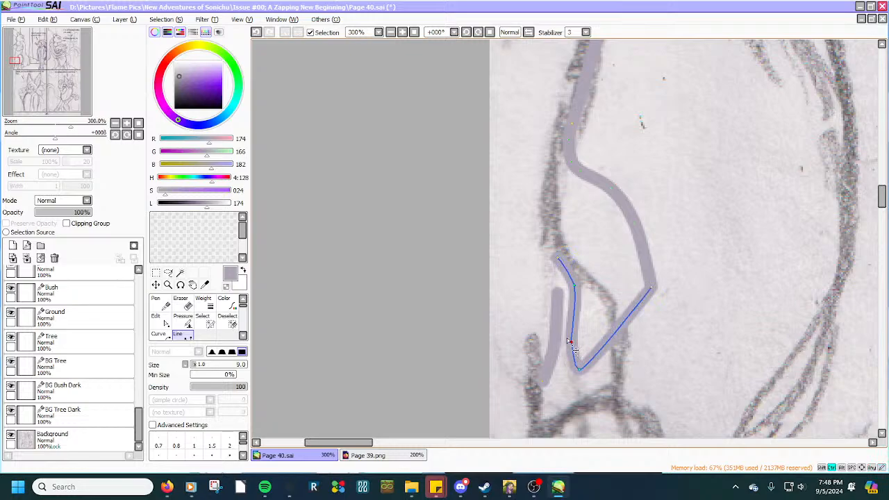
drag(559, 290, 562, 265)
ctrl+click(559, 294)
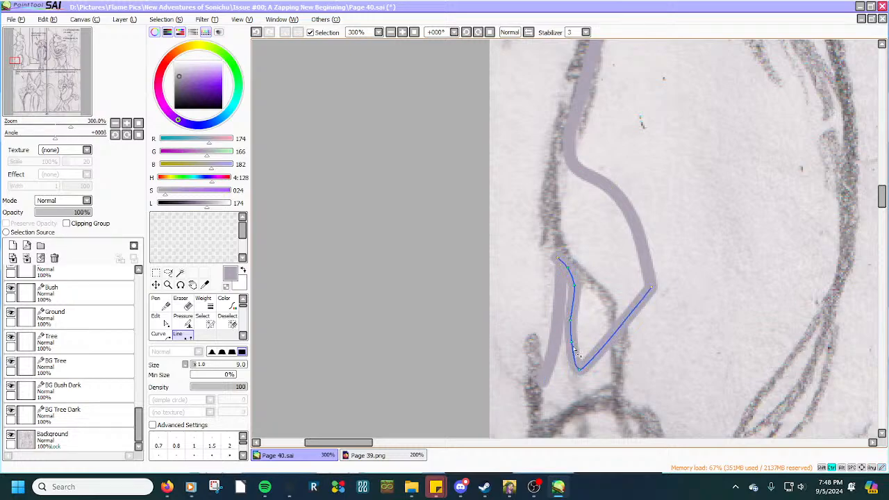
drag(571, 342, 570, 345)
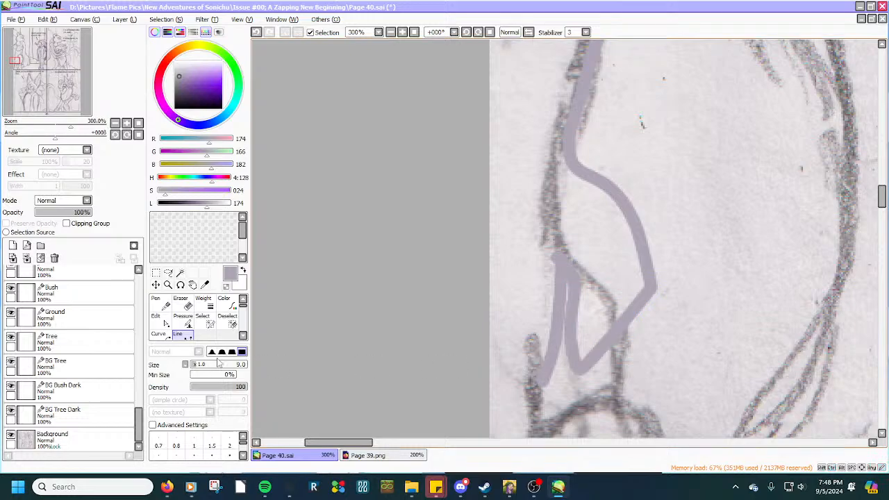
Erase the diagonal segment linking the hip curve to the lower end of the narrow inner line.
click(186, 307)
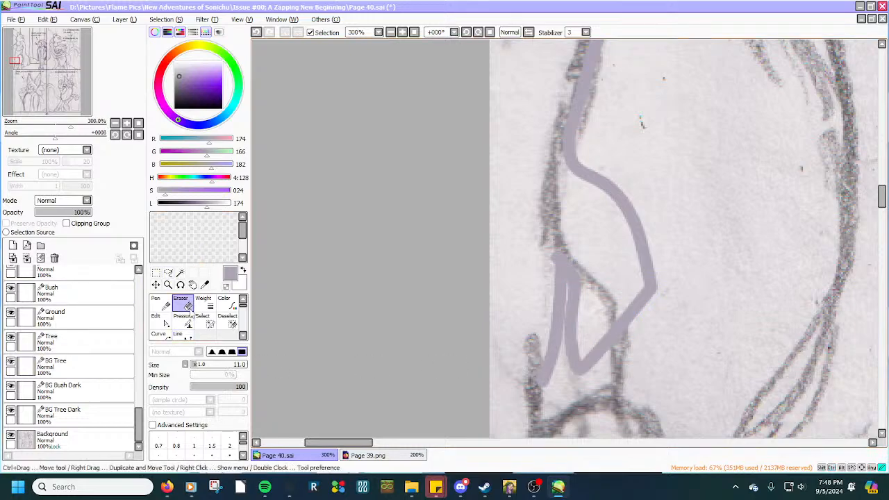
scroll(641, 302, up, 2)
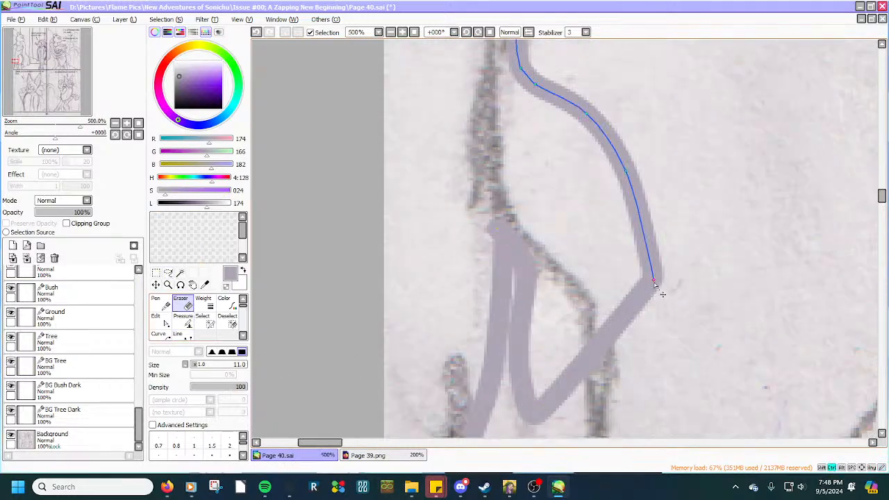
mouse_move(654, 279)
mouse_down()
mouse_move(658, 313)
mouse_move(559, 413)
mouse_move(579, 366)
mouse_move(530, 415)
mouse_up()
scroll(532, 393, down, 5)
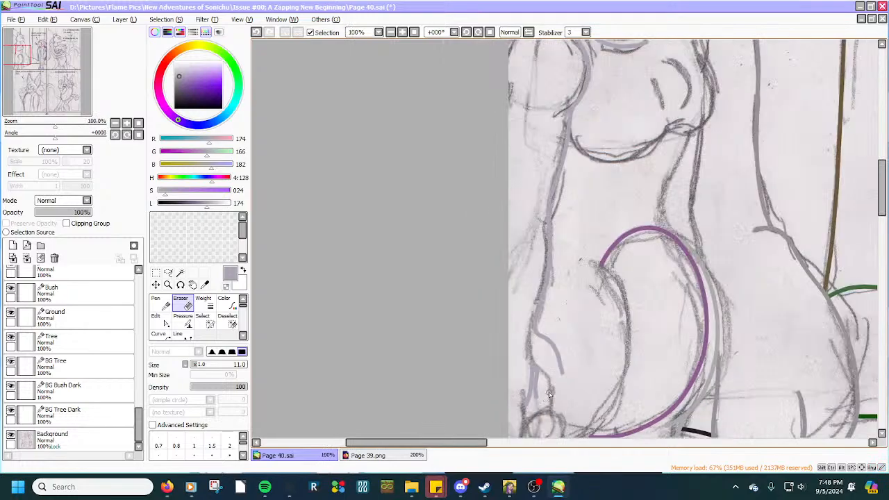
scroll(561, 400, up, 5)
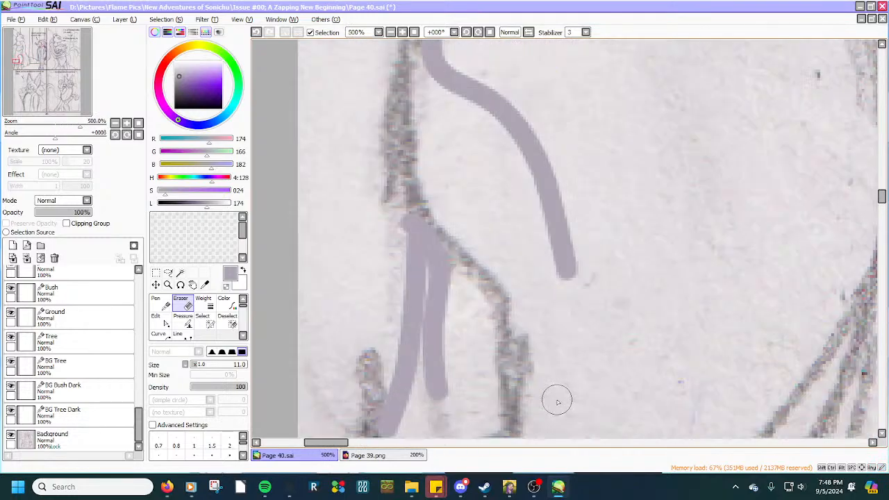
Draw a short diagonal line from the sketched outline above the small circle toward the narrow inner line.
click(182, 336)
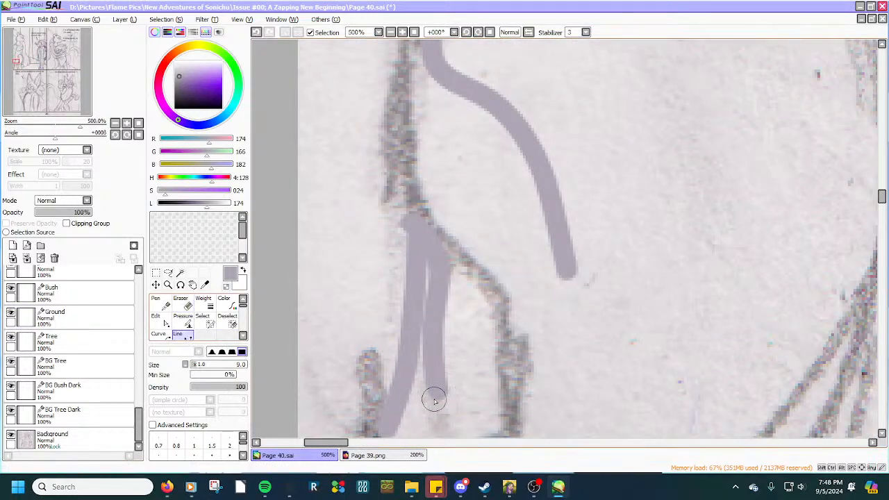
scroll(532, 306, down, 2)
scroll(531, 306, up, 1)
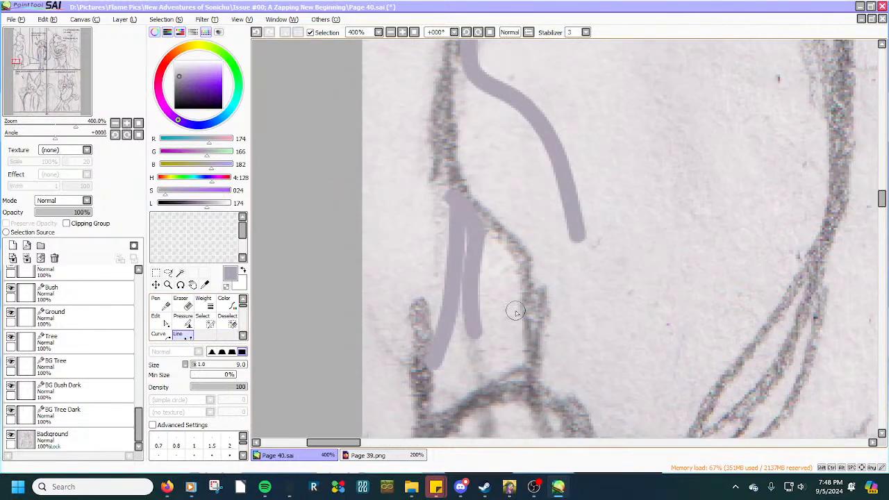
mouse_move(533, 289)
mouse_down()
mouse_move(495, 319)
mouse_move(477, 349)
mouse_move(517, 337)
mouse_move(537, 304)
mouse_move(525, 280)
mouse_up()
scroll(536, 304, up, 2)
ctrl+click(538, 302)
key(ctrl)
ctrl+click(525, 279)
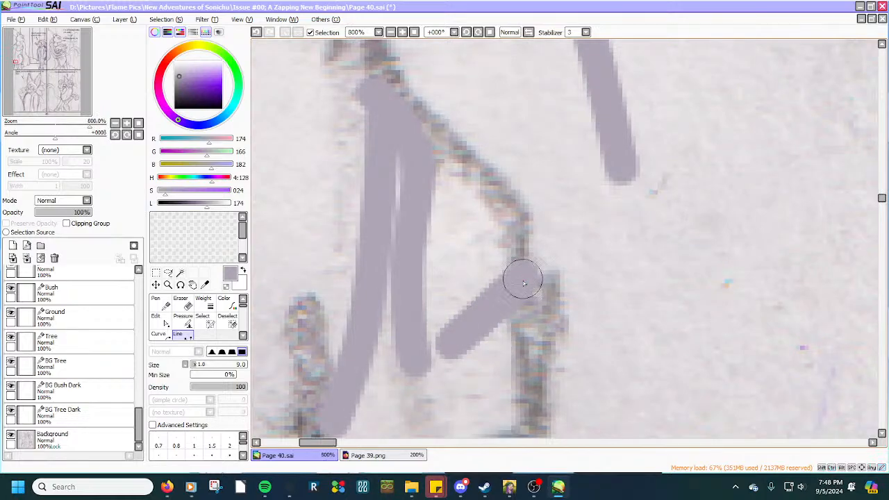
Extend the short diagonal line into an open, rounded loop below the hip curve.
scroll(525, 285, down, 5)
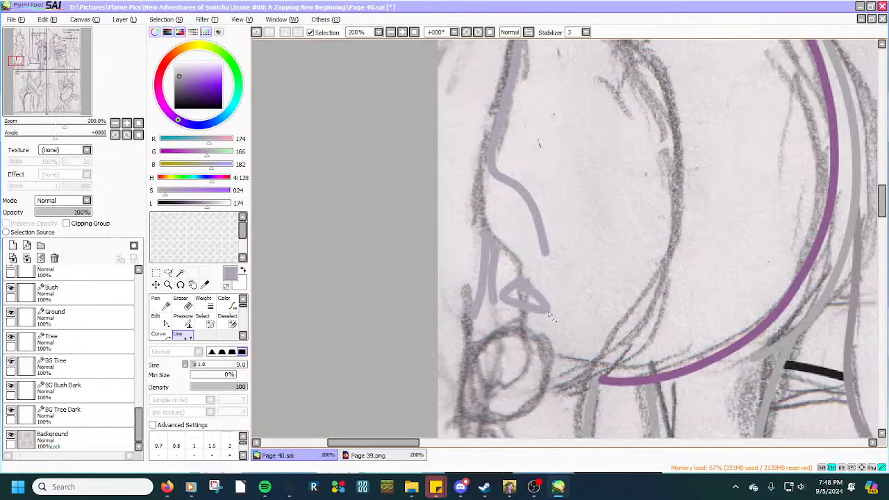
mouse_move(548, 313)
mouse_down()
mouse_move(543, 320)
mouse_move(559, 269)
mouse_move(571, 287)
mouse_move(545, 285)
mouse_move(561, 268)
mouse_move(566, 275)
mouse_move(564, 261)
mouse_up()
scroll(517, 288, up, 2)
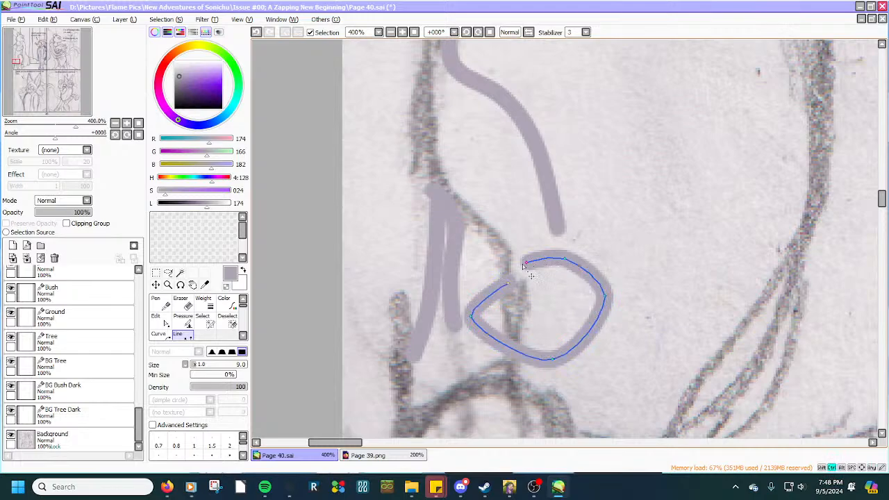
scroll(528, 256, down, 5)
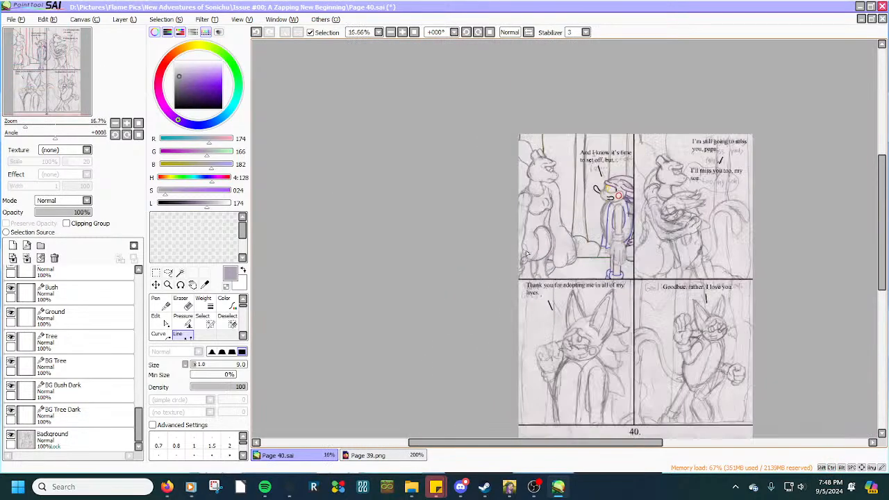
scroll(529, 253, up, 7)
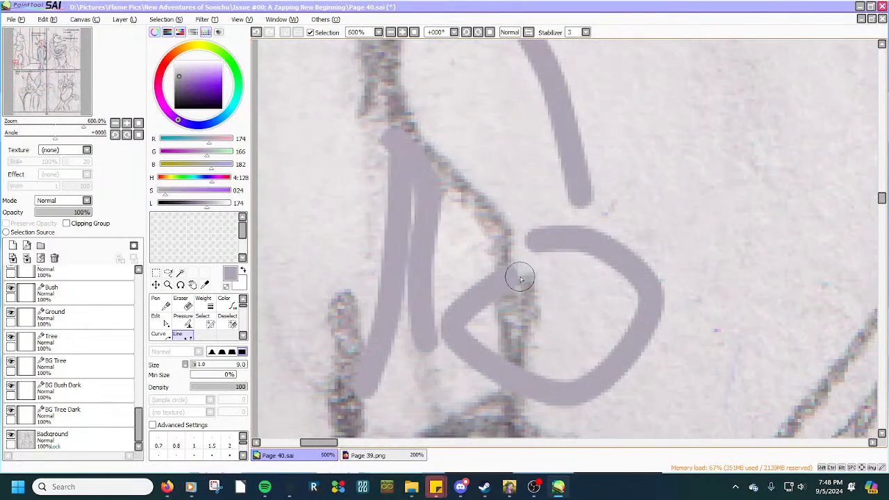
Raise the loop's upper end to meet the hip curve and round out its upper and outer sides.
drag(540, 242, 532, 222)
mouse_move(592, 245)
mouse_down()
mouse_move(588, 227)
mouse_move(559, 223)
mouse_up()
drag(605, 242, 631, 256)
drag(589, 227, 591, 224)
drag(561, 220, 560, 223)
mouse_move(559, 223)
mouse_down()
mouse_move(604, 230)
mouse_move(558, 218)
mouse_up()
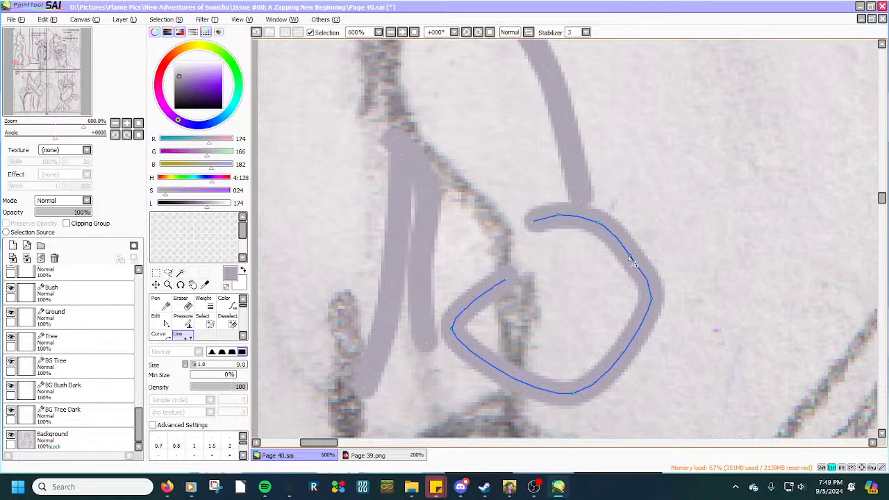
mouse_move(636, 267)
mouse_down()
mouse_move(632, 252)
mouse_move(643, 260)
mouse_move(640, 299)
mouse_up()
drag(639, 333, 628, 368)
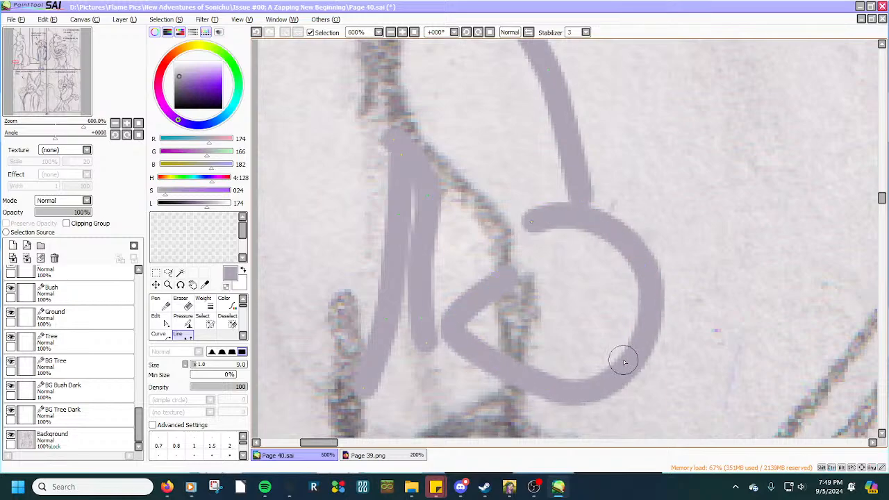
scroll(622, 359, down, 3)
scroll(615, 354, up, 2)
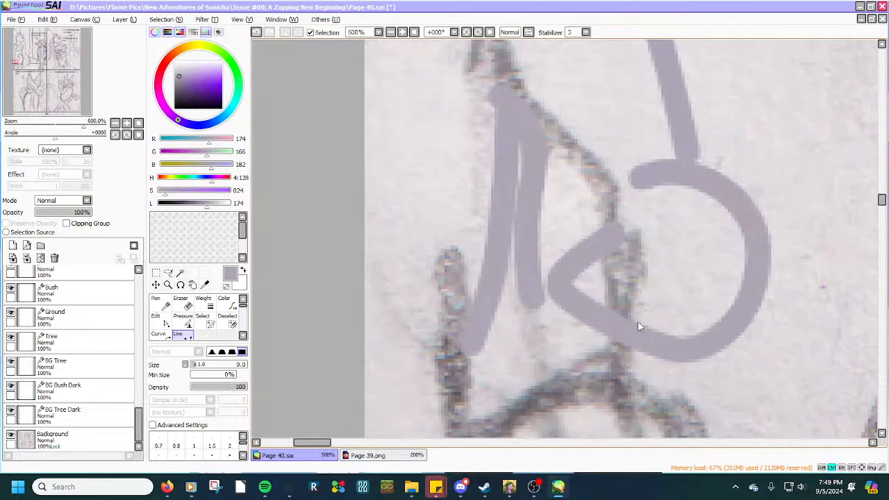
Lower the bottom of the open loop below the hip curve and round out its lower and outer sides.
scroll(660, 259, up, 1)
drag(646, 340, 581, 363)
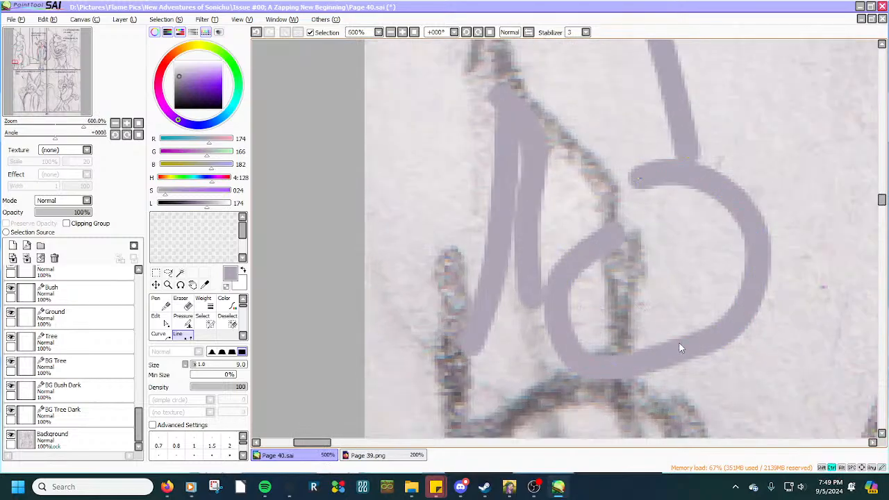
drag(681, 351, 696, 370)
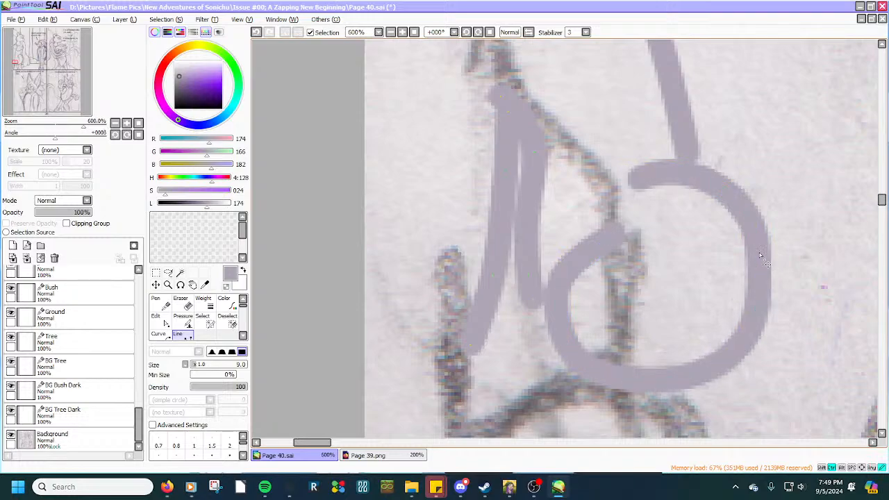
drag(757, 253, 767, 264)
drag(626, 378, 631, 390)
drag(684, 377, 721, 375)
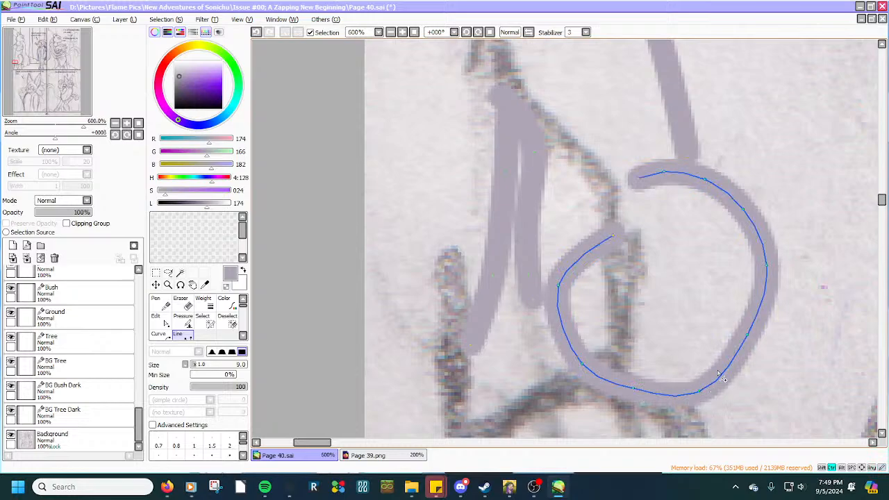
drag(750, 327, 758, 347)
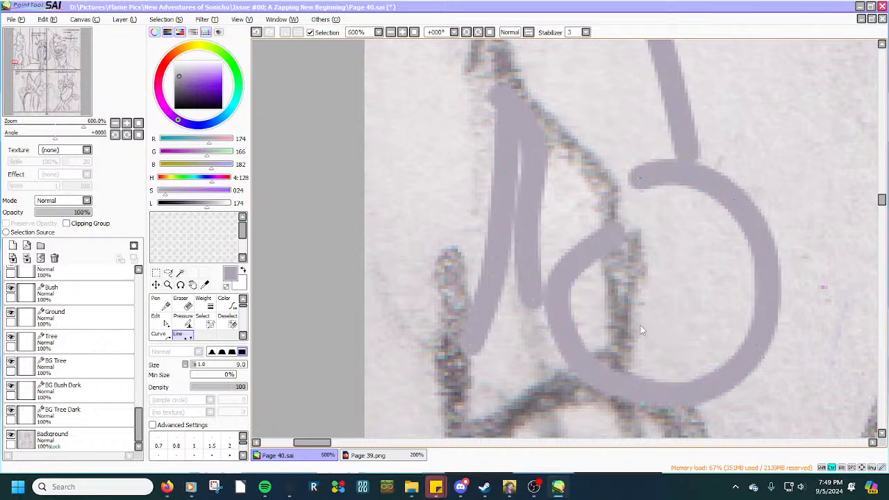
Close the gap between the loop's two ends and smooth its upper inner side into a circular outline.
scroll(637, 190, up, 3)
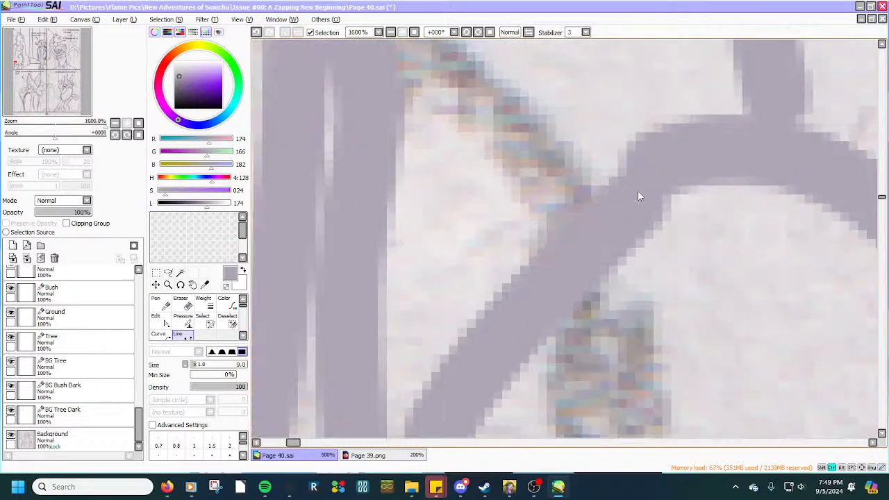
drag(640, 199, 650, 172)
scroll(647, 170, down, 2)
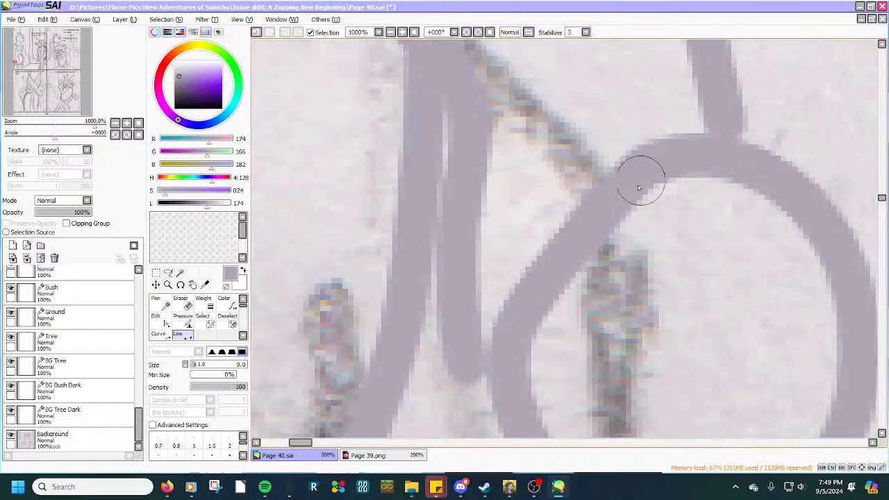
mouse_move(589, 231)
mouse_down()
mouse_move(568, 203)
mouse_move(550, 201)
mouse_move(569, 230)
mouse_up()
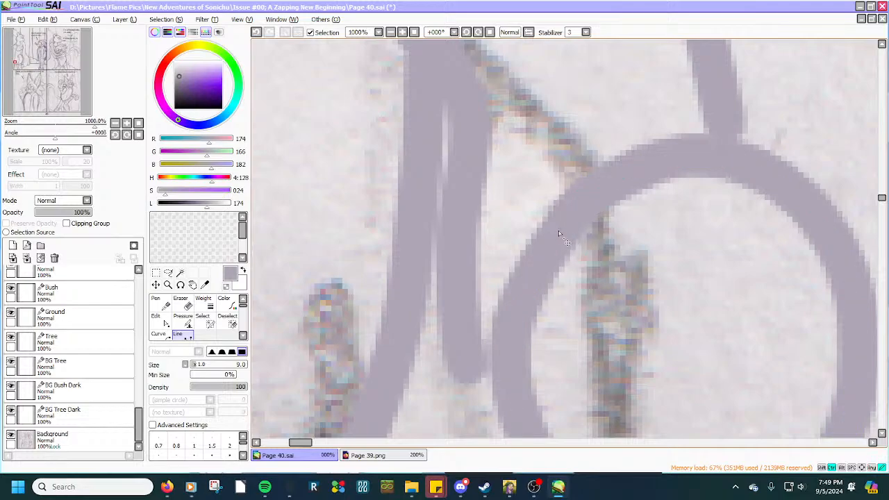
drag(562, 228, 533, 265)
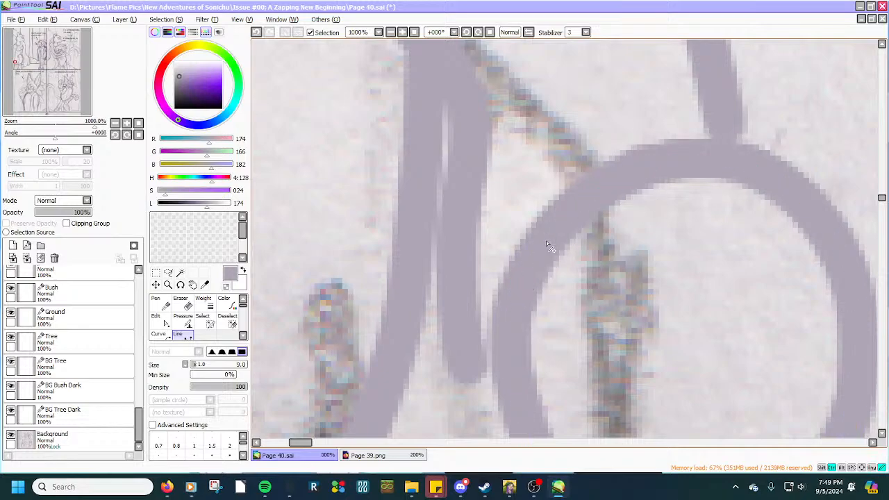
scroll(509, 303, down, 4)
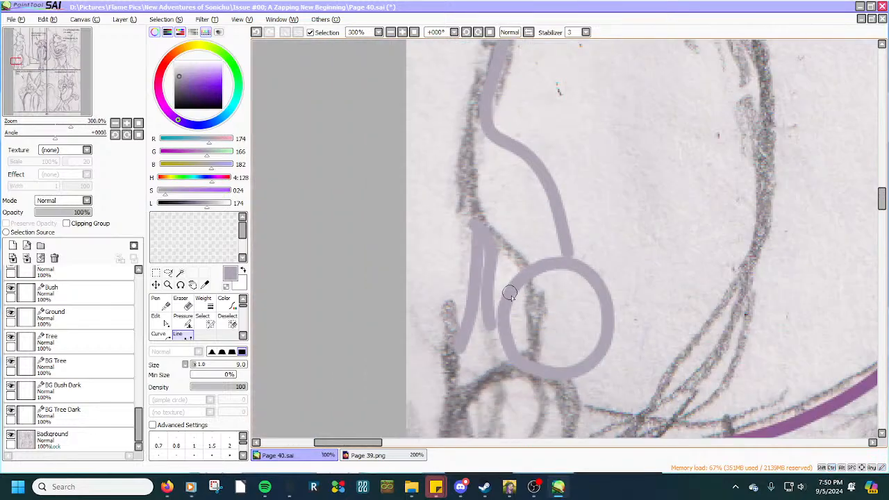
Push the circle's lower inner side slightly outward to even out its curvature.
scroll(515, 342, up, 2)
drag(493, 339, 489, 345)
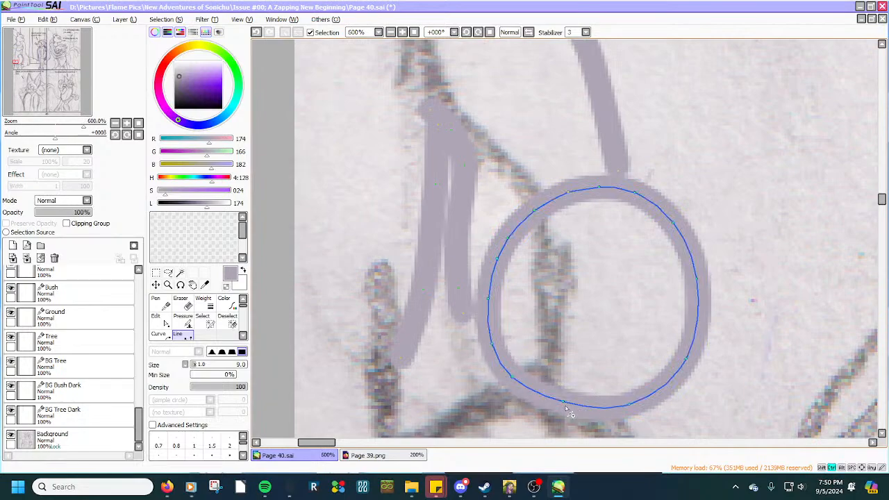
drag(564, 402, 559, 410)
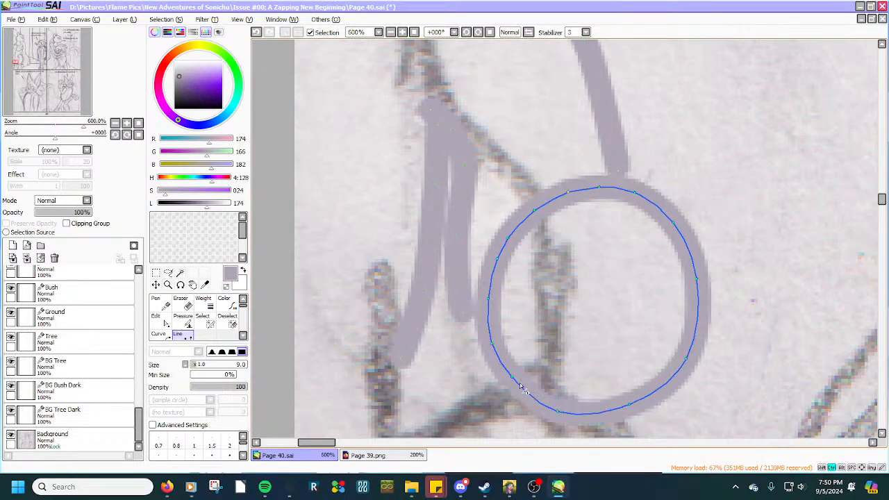
drag(512, 377, 511, 383)
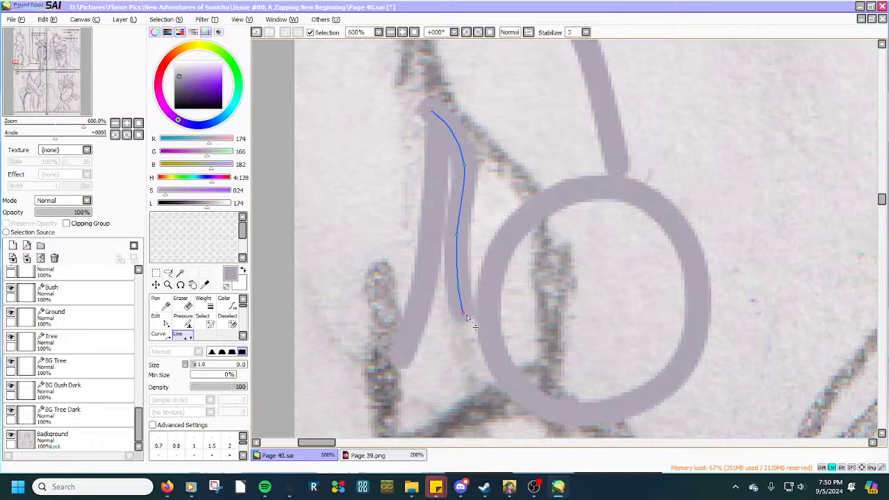
Extend the narrow inner line's lower end to the circle and join the hip curve's end to the circle's upper edge.
mouse_move(464, 314)
mouse_down()
mouse_move(490, 346)
mouse_move(470, 320)
mouse_up()
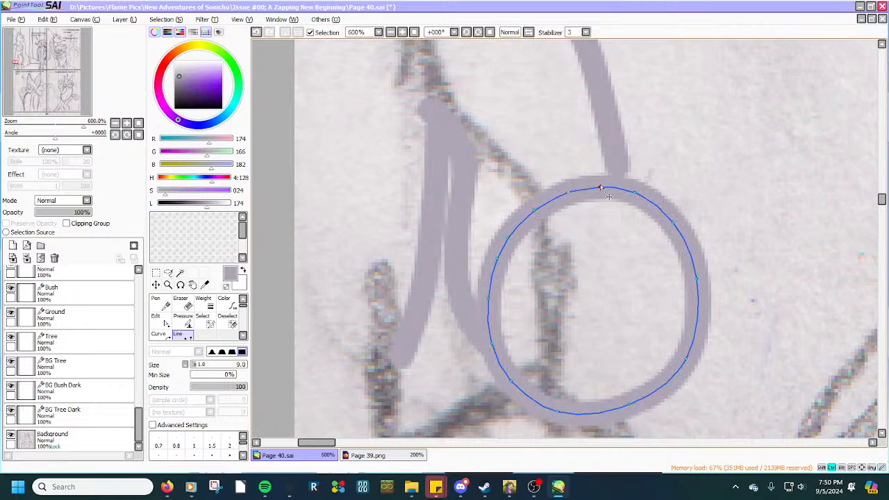
mouse_move(622, 175)
mouse_down()
mouse_move(602, 161)
mouse_move(617, 189)
mouse_up()
scroll(611, 187, down, 4)
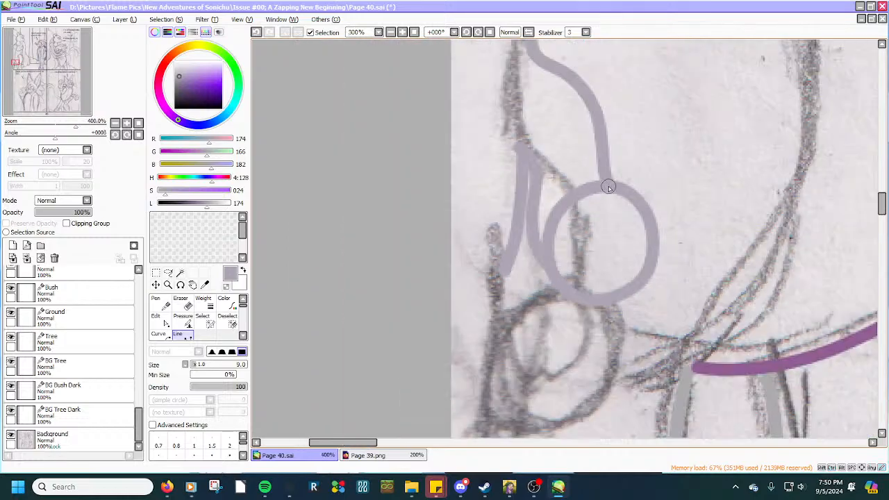
scroll(608, 226, up, 4)
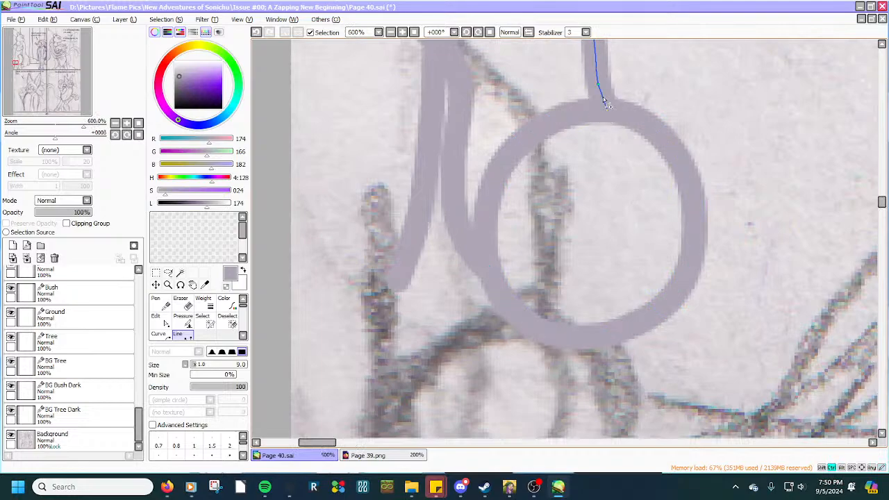
scroll(600, 98, down, 6)
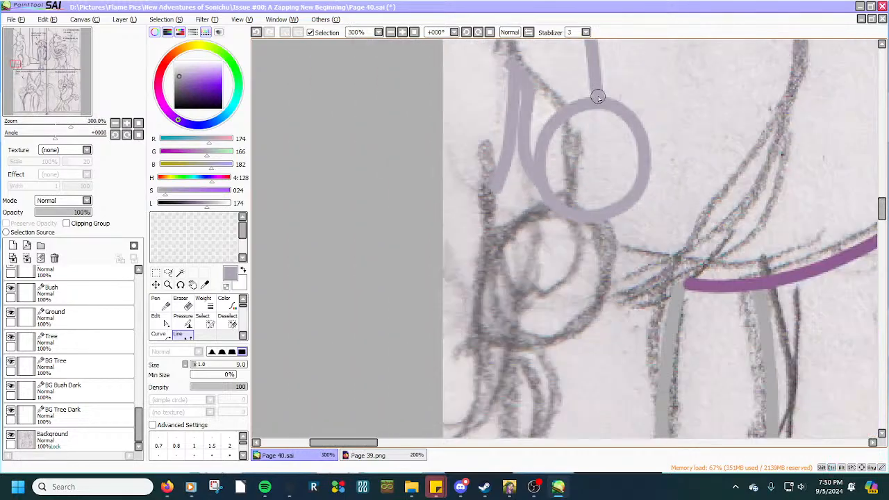
Stretch the circle downward into a taller oval and bow out its lower outer side.
scroll(597, 96, up, 4)
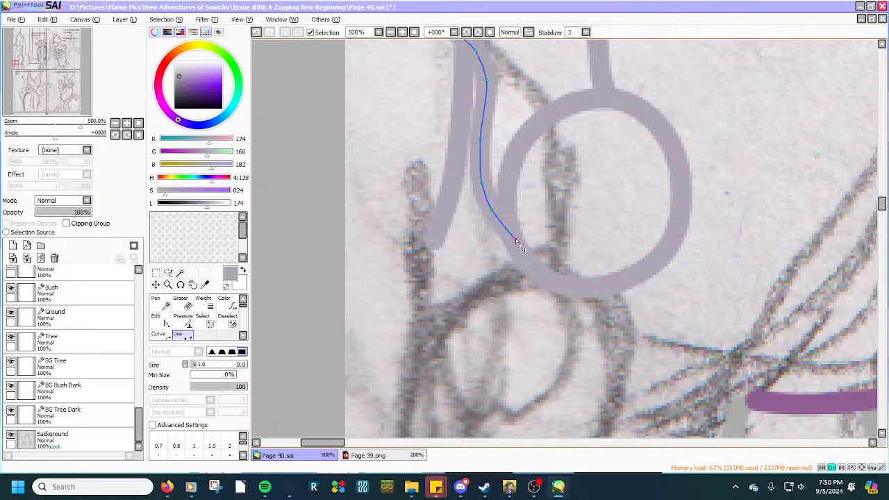
key(ctrl+z)
mouse_move(514, 232)
mouse_down()
mouse_move(497, 254)
mouse_move(511, 247)
mouse_move(529, 268)
mouse_move(529, 293)
mouse_move(580, 318)
mouse_up()
drag(621, 281, 651, 309)
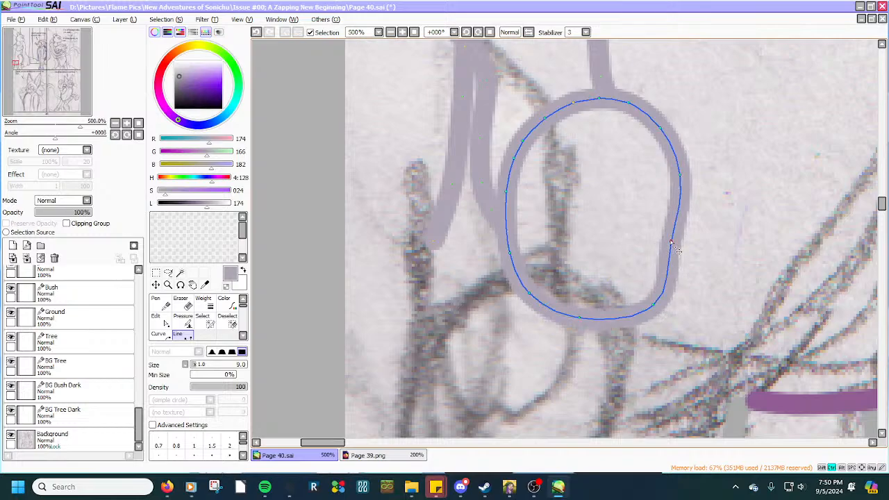
mouse_move(672, 245)
mouse_down()
mouse_move(689, 249)
mouse_move(689, 241)
mouse_up()
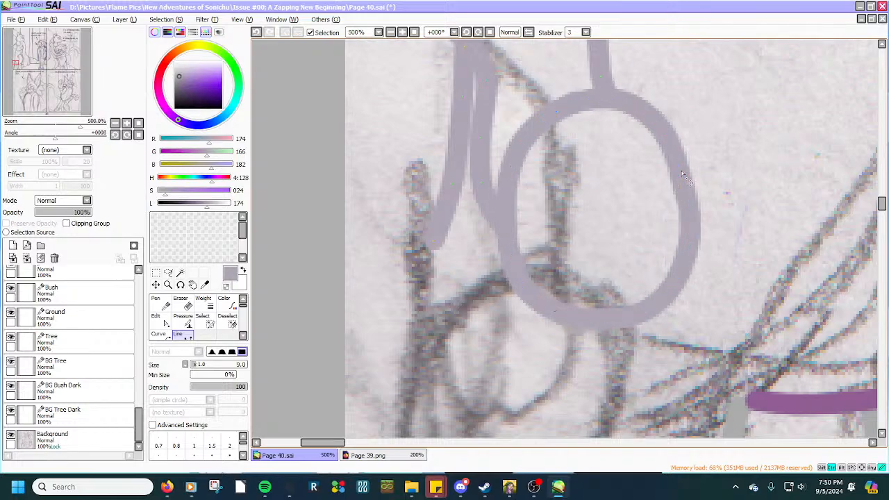
Widen the oval by moving the points along its upper outer and upper inner sides outward.
drag(678, 177, 690, 161)
mouse_move(662, 131)
mouse_down()
mouse_move(669, 122)
mouse_move(630, 98)
mouse_up()
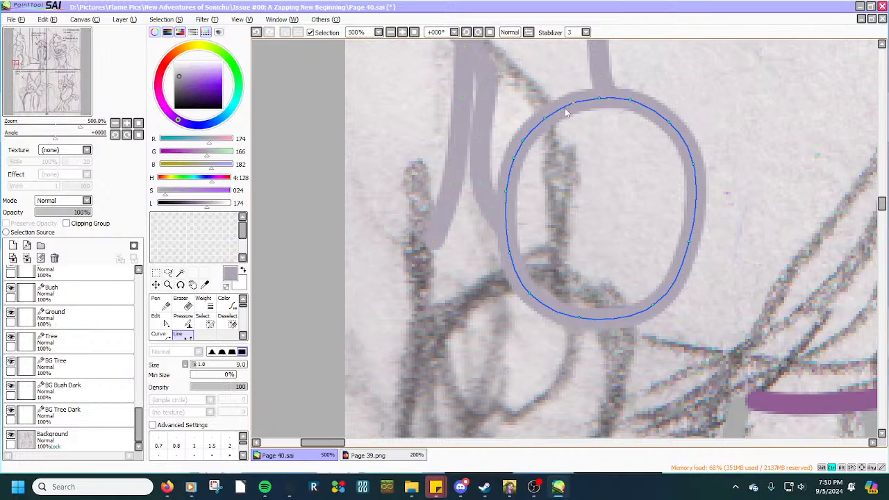
mouse_move(574, 104)
mouse_down()
mouse_move(553, 90)
mouse_move(526, 113)
mouse_move(506, 161)
mouse_up()
drag(505, 195, 501, 204)
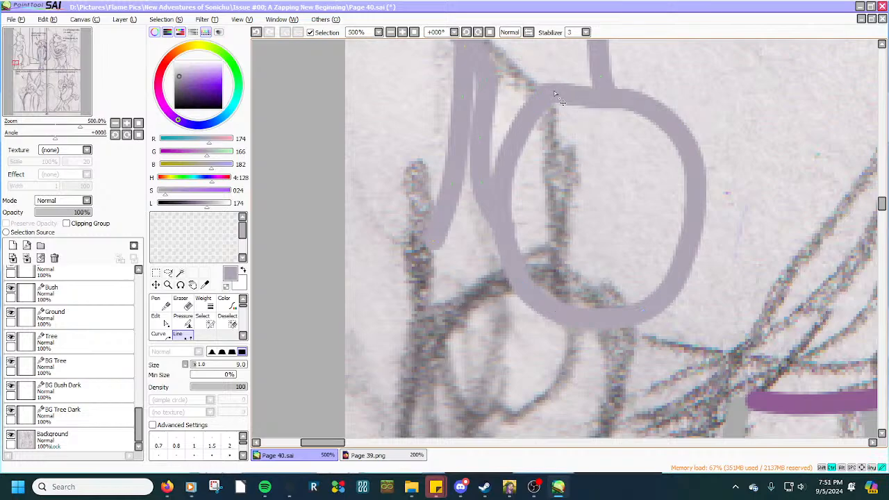
Adjust the oval's upper inner corner and raise the middle of its flattened upper edge.
scroll(552, 96, up, 4)
drag(551, 102, 542, 107)
scroll(545, 106, down, 2)
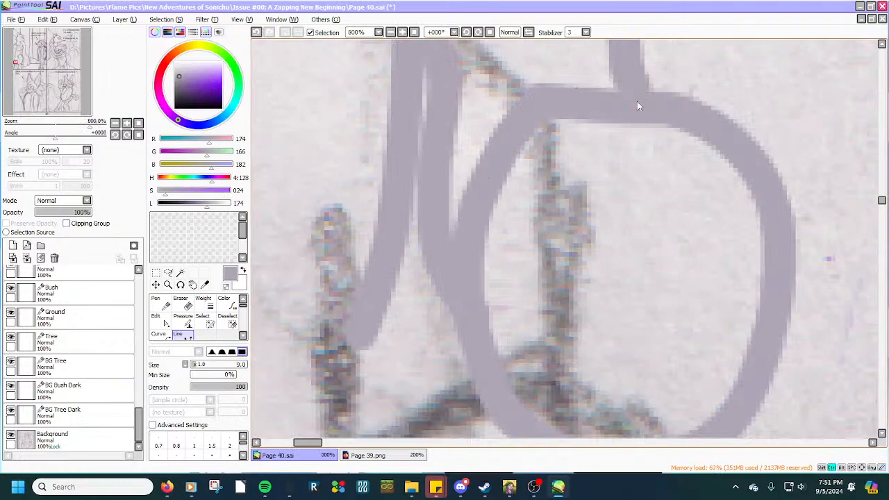
drag(626, 109, 631, 89)
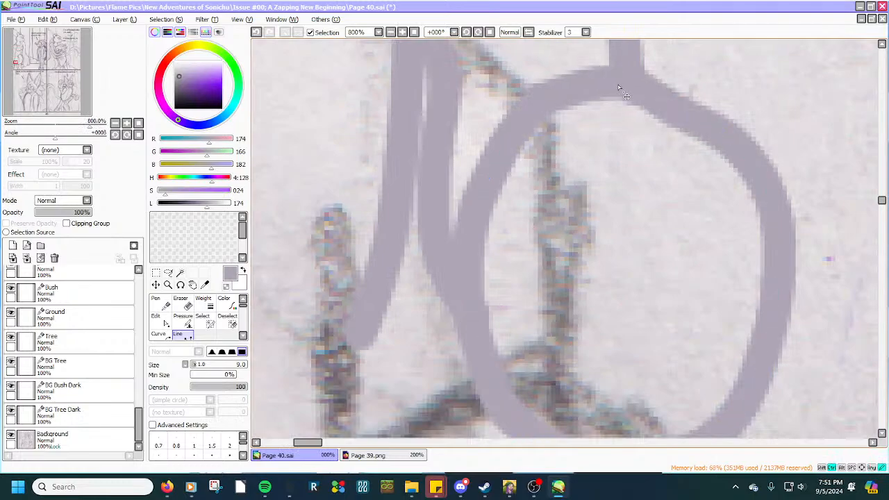
scroll(545, 112, down, 2)
scroll(541, 175, up, 1)
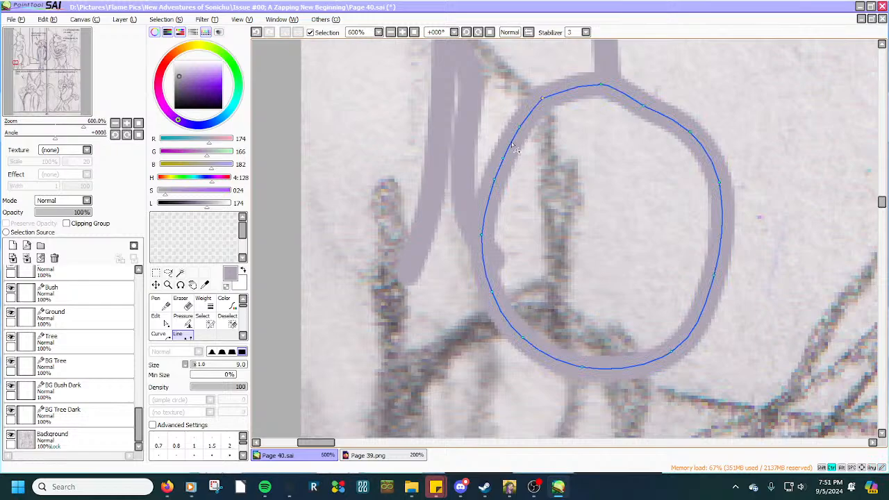
Round both shoulders of the oval on either side of its raised upper edge.
drag(644, 108, 661, 97)
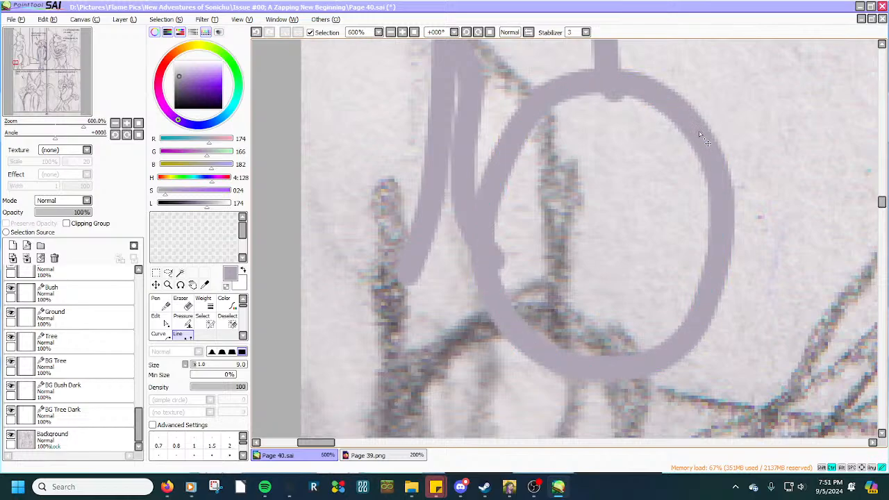
drag(519, 127, 511, 130)
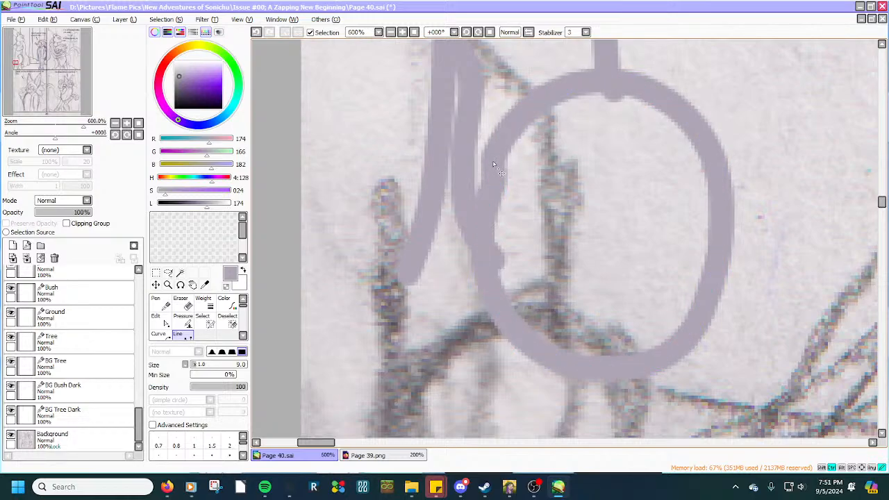
drag(494, 182, 482, 191)
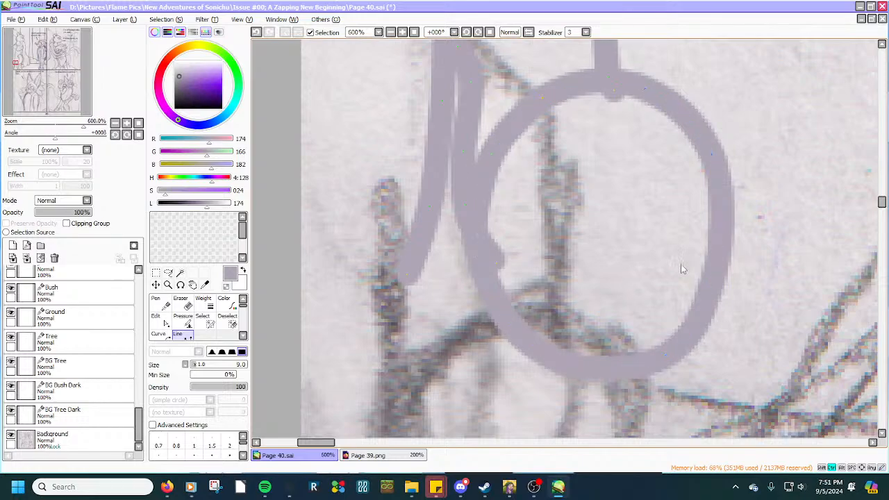
Bow the oval's outer side slightly outward and tighten its lower outer corner into an even curve.
drag(715, 275, 722, 257)
drag(720, 200, 729, 205)
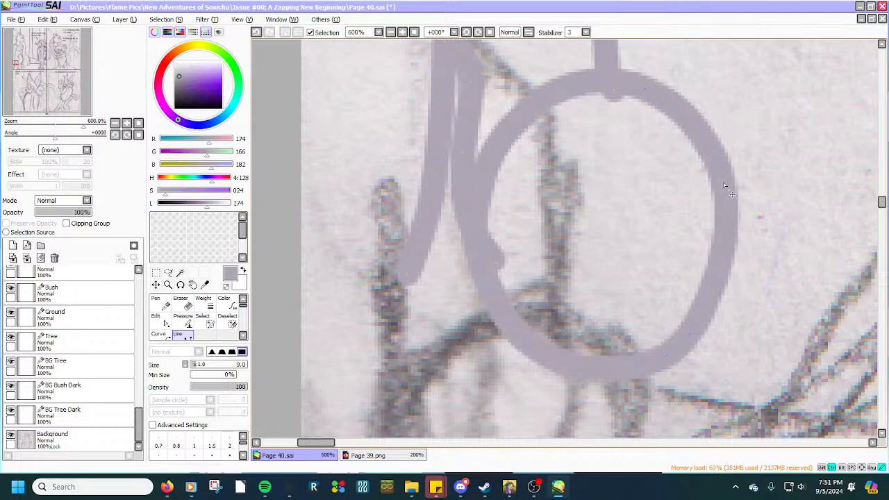
drag(665, 353, 685, 338)
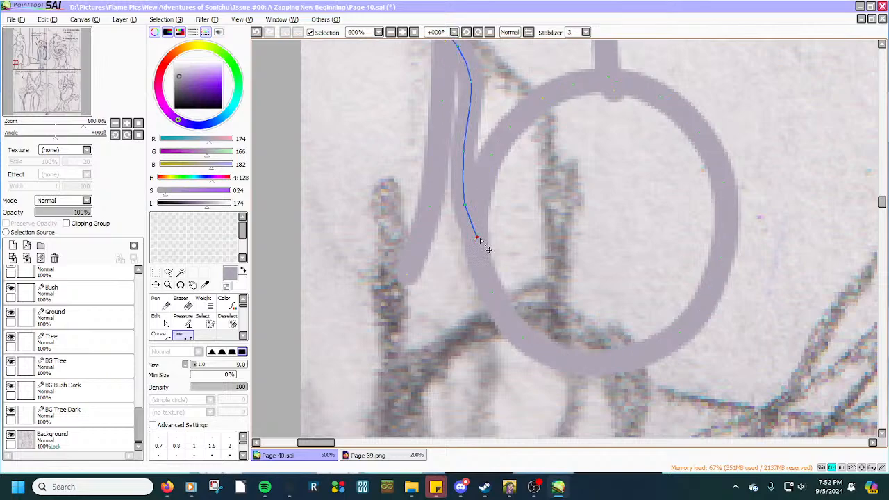
Tuck the protruding ends of the narrow inner line and the hip curve into the oval's outline.
scroll(480, 240, up, 2)
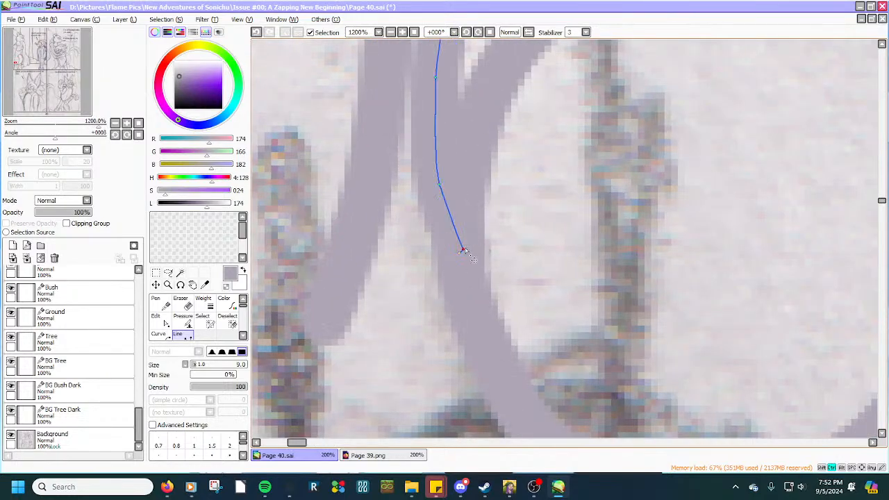
scroll(456, 239, down, 2)
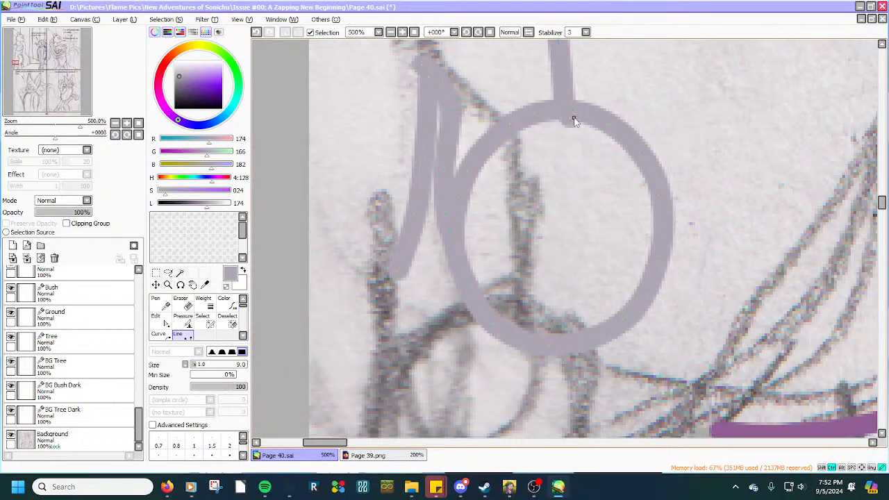
scroll(571, 119, up, 2)
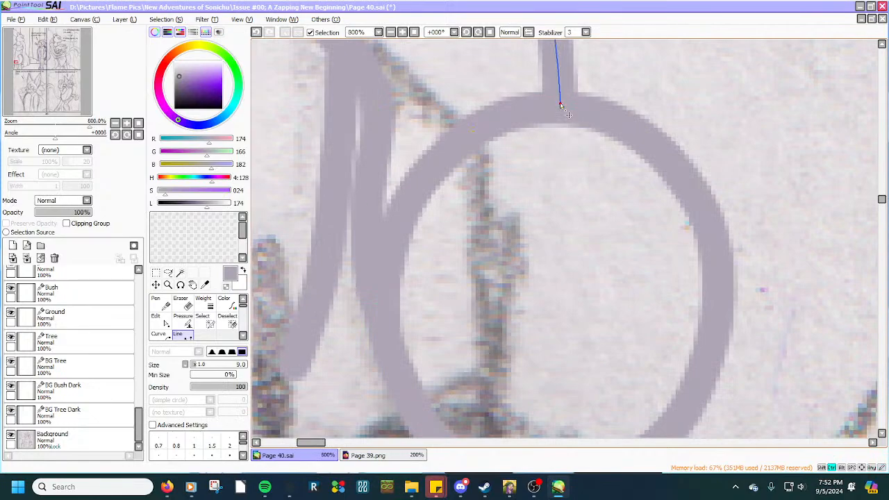
drag(560, 102, 556, 90)
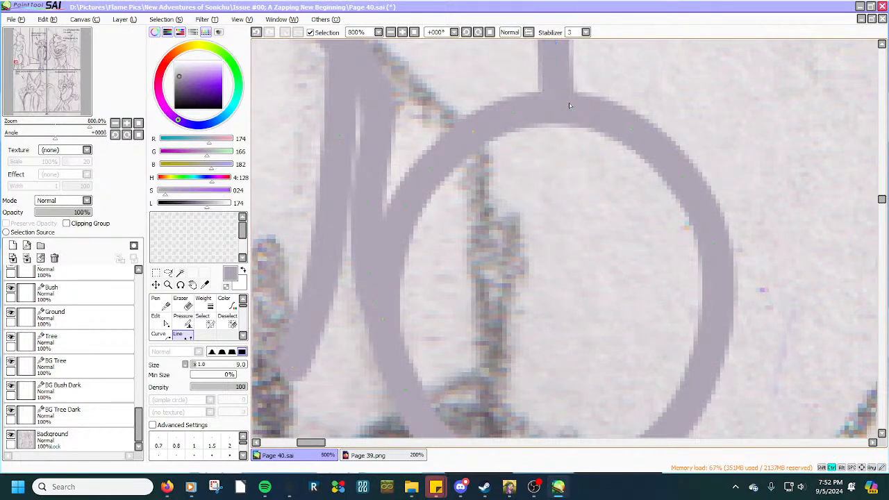
scroll(569, 106, down, 6)
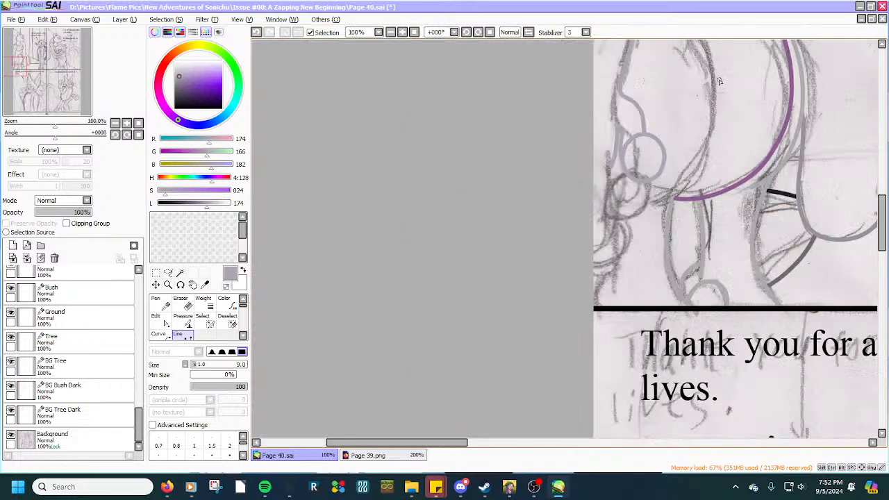
scroll(719, 81, up, 2)
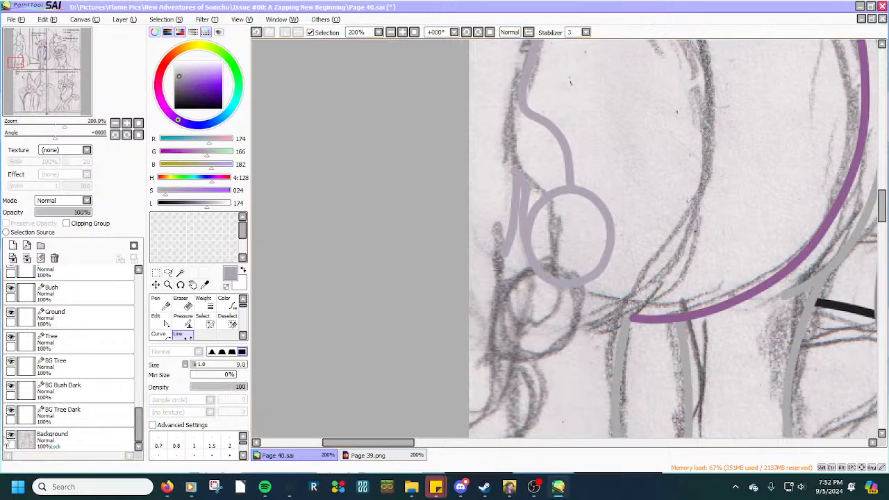
Hide the pencil sketch background and inspect the oval and the narrow lines beside it.
click(10, 436)
scroll(486, 360, down, 1)
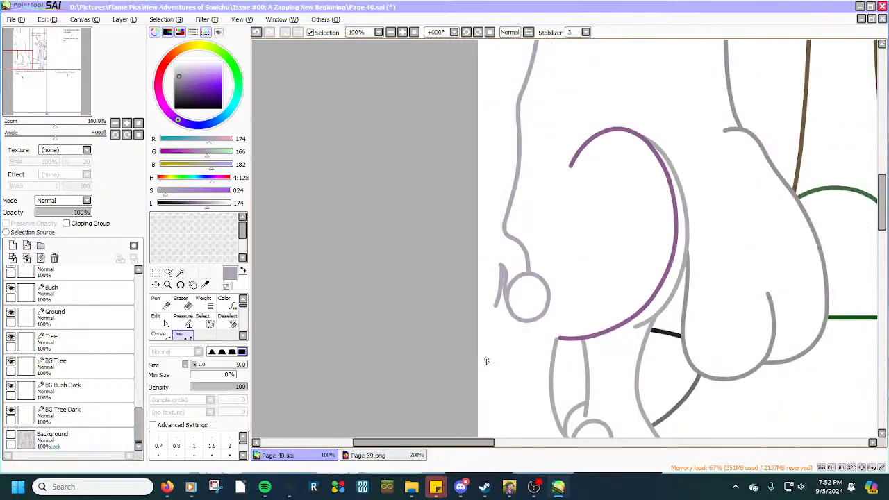
scroll(486, 360, down, 1)
scroll(486, 360, up, 2)
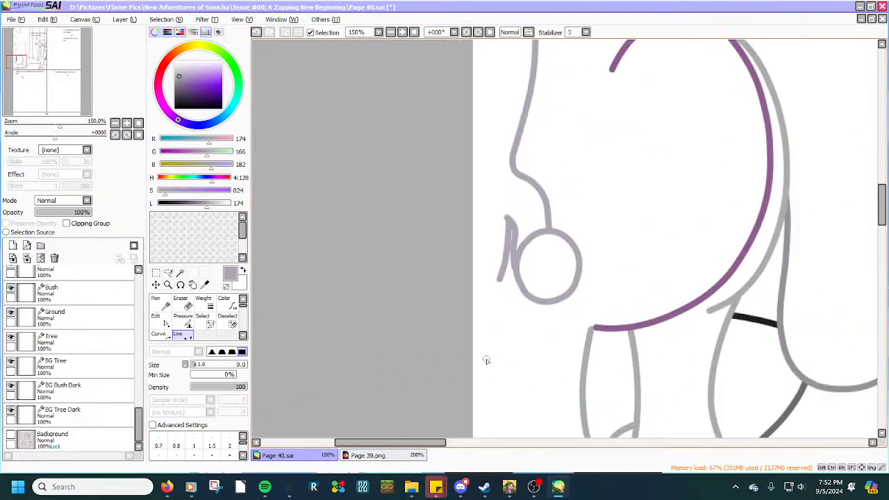
scroll(486, 360, up, 5)
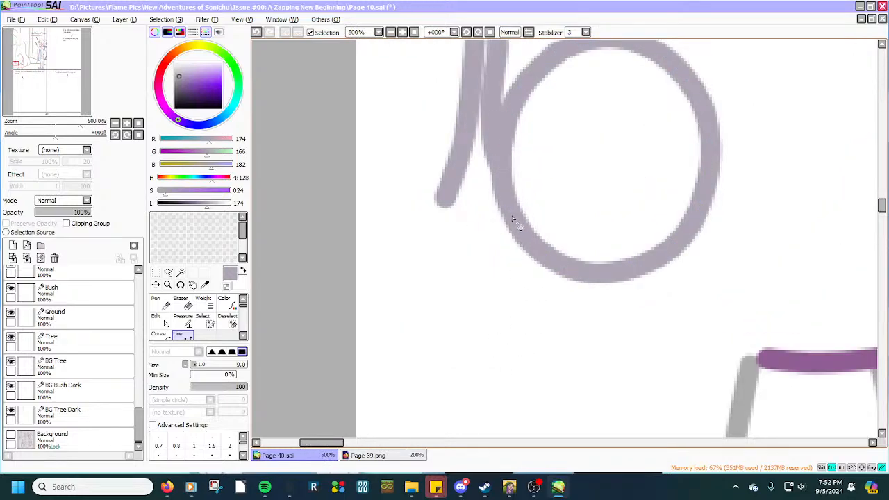
scroll(512, 219, down, 5)
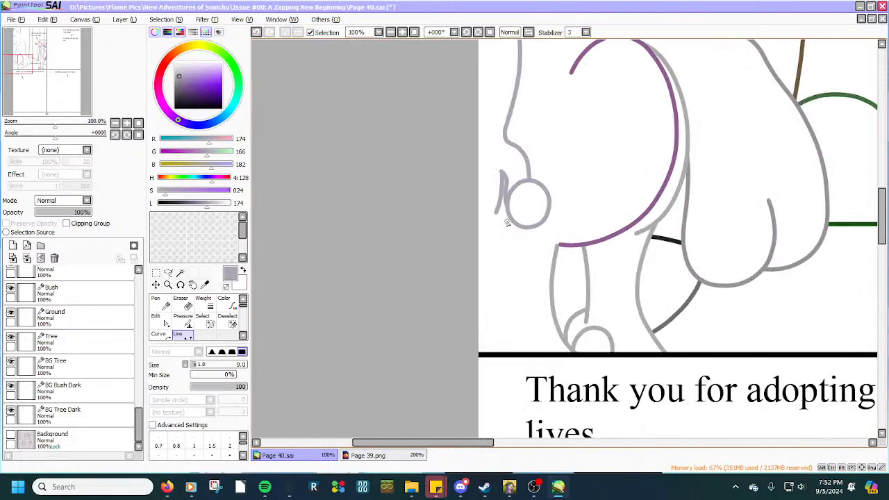
Smooth the oval's lower outer curve by adjusting its control points.
scroll(507, 222, down, 1)
scroll(505, 225, up, 2)
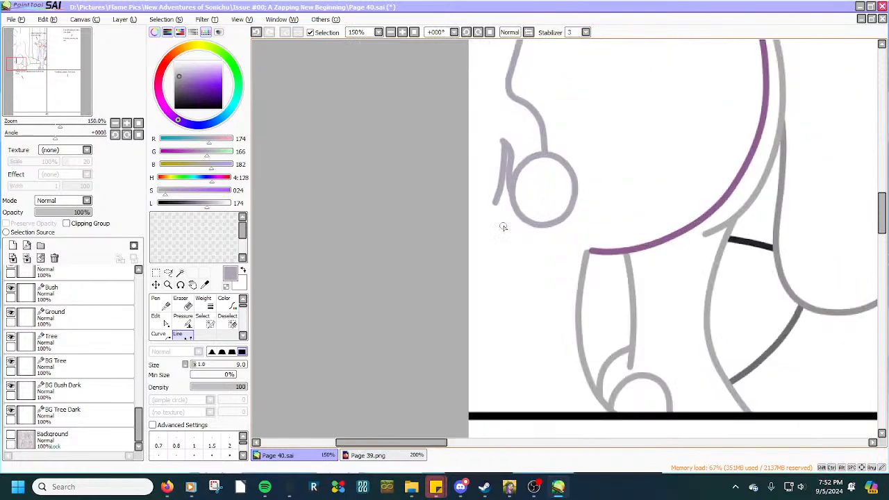
scroll(567, 158, up, 3)
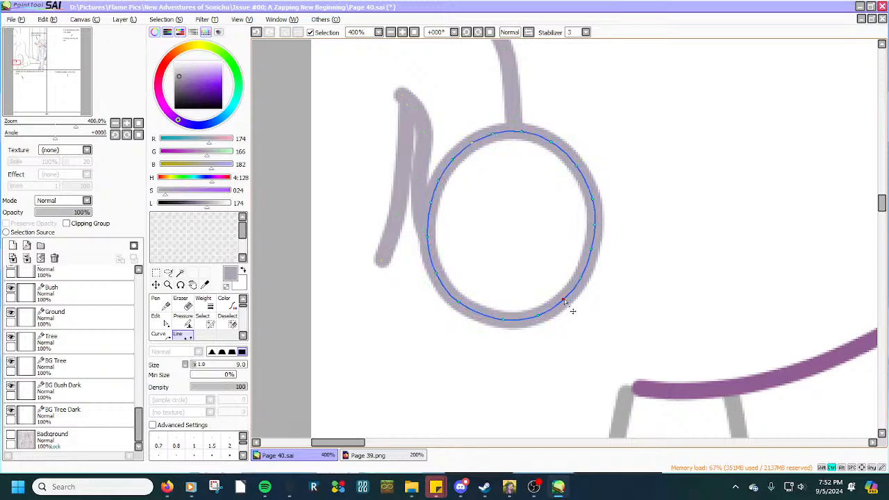
scroll(564, 299, down, 4)
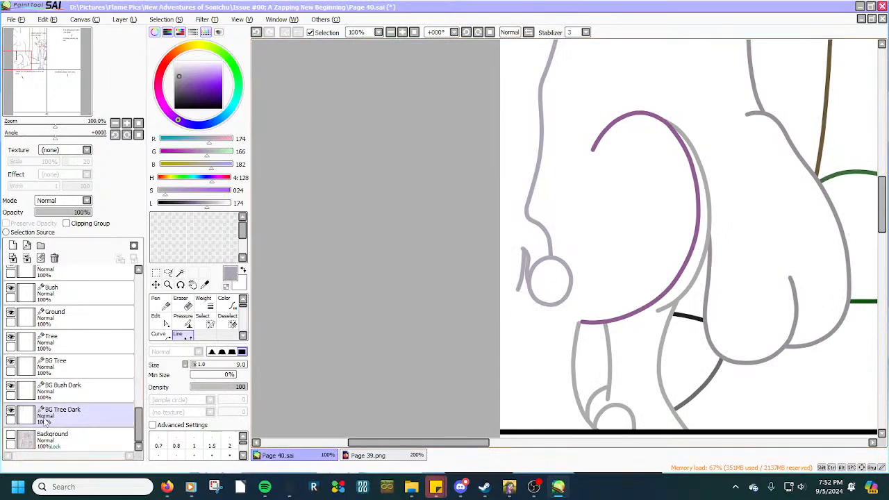
Show the pencil sketch again and draw a line from the narrow line's lower end down and out past the page edge.
click(11, 435)
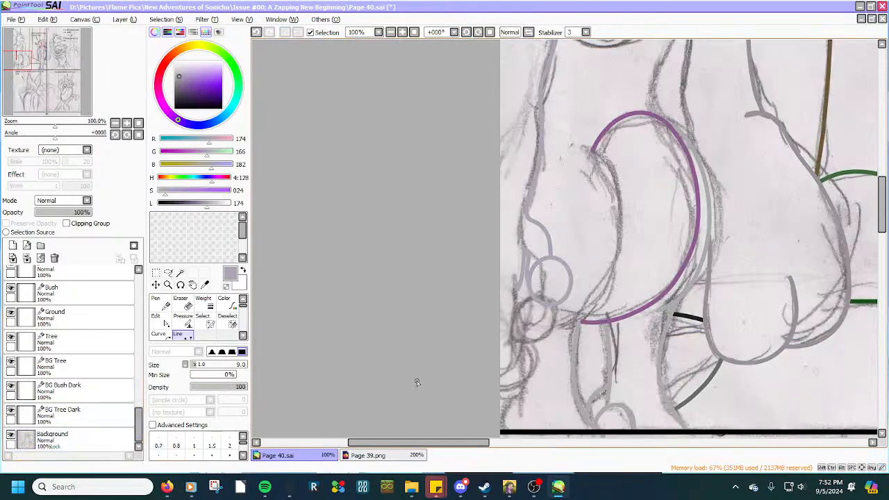
scroll(470, 354, up, 3)
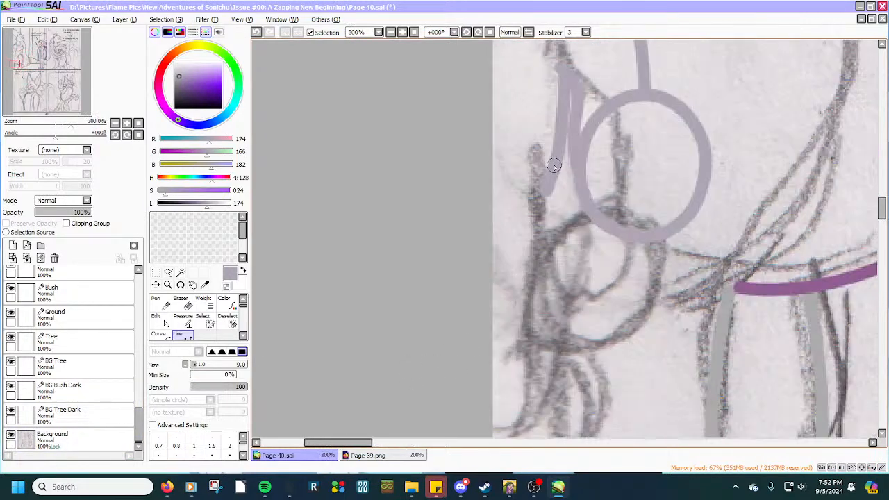
drag(547, 167, 536, 268)
scroll(536, 269, down, 2)
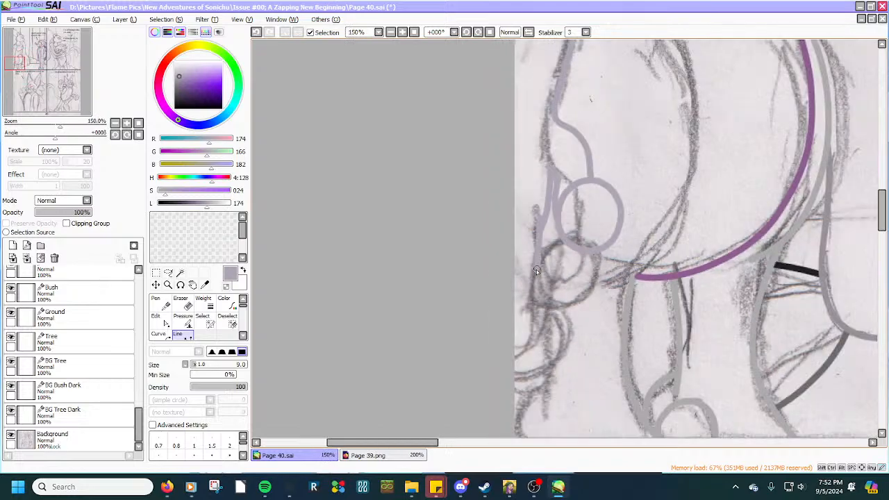
scroll(536, 270, up, 1)
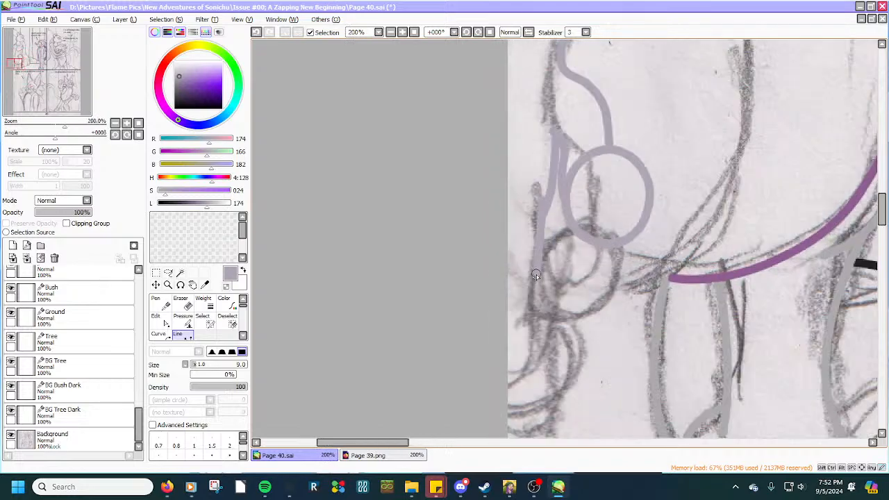
click(542, 318)
double_click(496, 320)
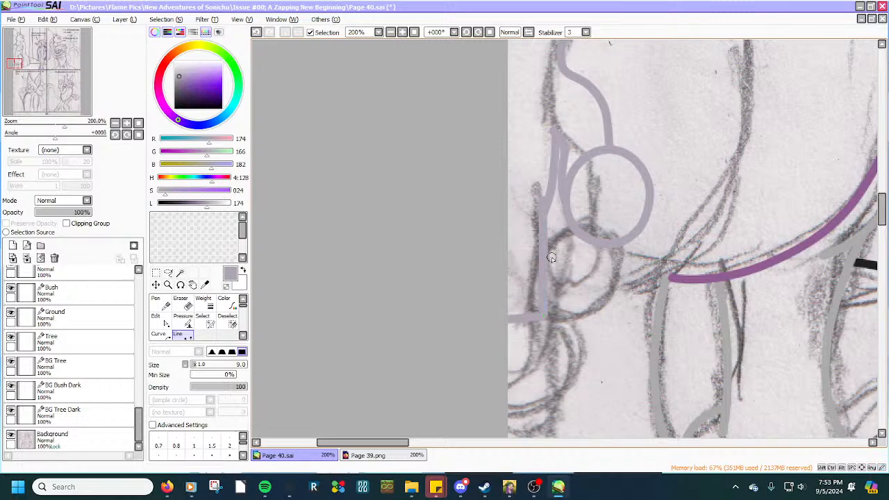
Bend the new line along the sketched contour and round its lower corner into a hook.
scroll(549, 254, up, 2)
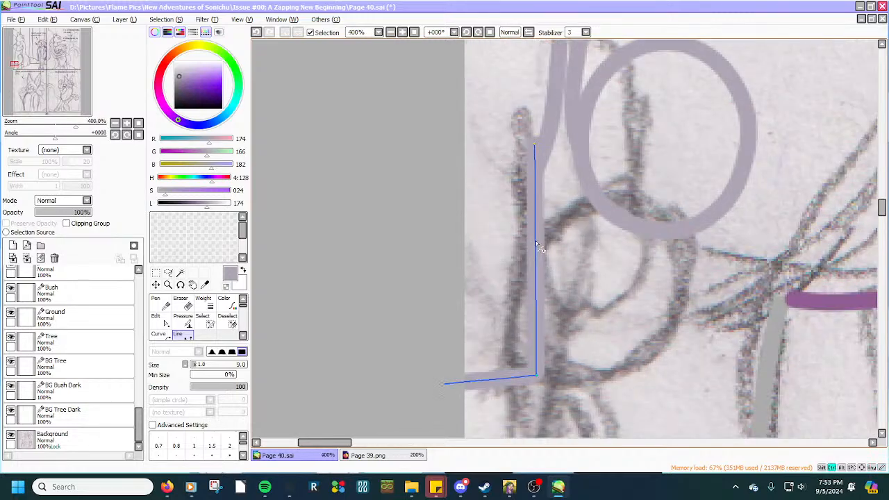
drag(534, 244, 517, 239)
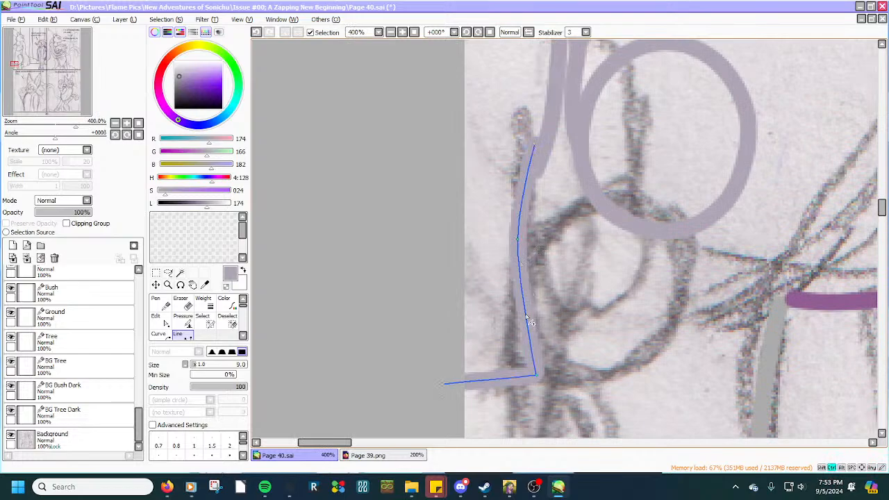
drag(530, 328, 533, 332)
mouse_move(500, 381)
mouse_down()
mouse_move(502, 397)
mouse_move(482, 407)
mouse_up()
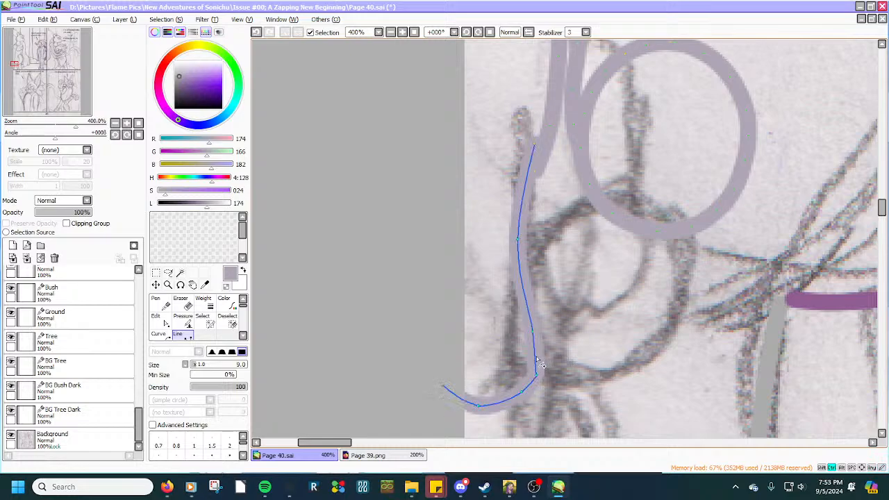
drag(539, 356, 546, 341)
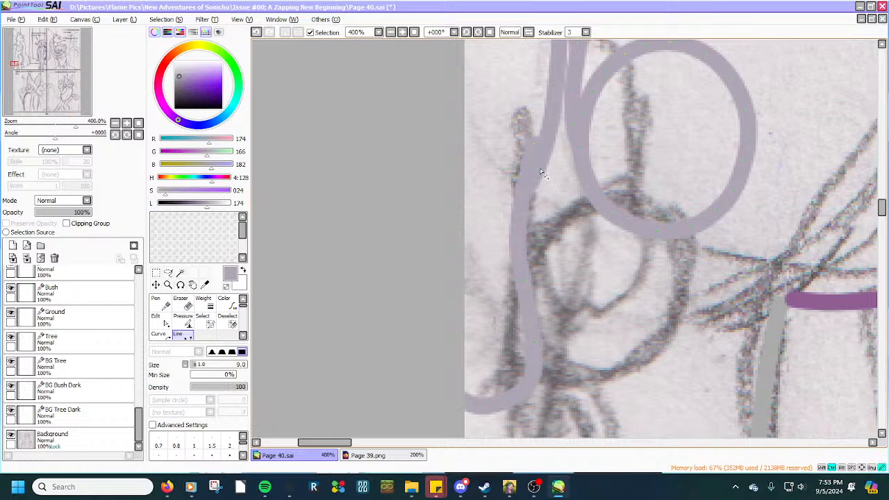
Refine the control points along the hooked line's upper stretch so it bows smoothly from the narrow line.
scroll(539, 171, down, 3)
scroll(534, 248, up, 3)
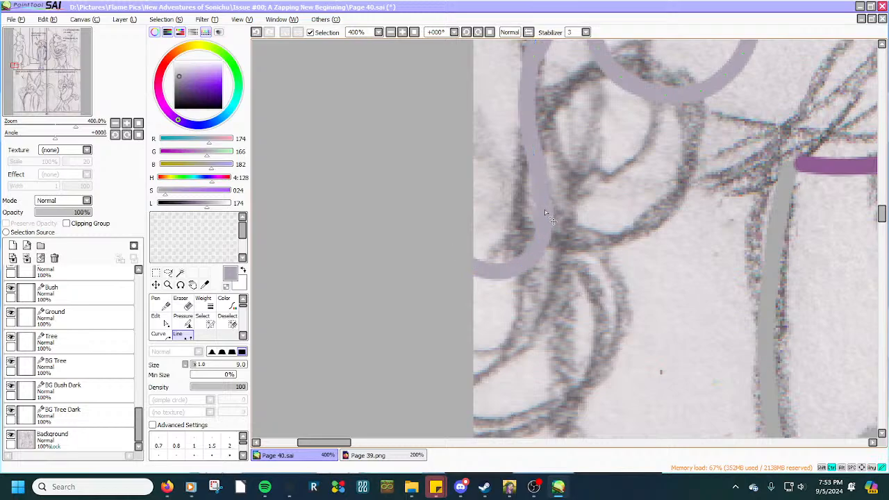
scroll(546, 200, down, 1)
scroll(552, 142, up, 3)
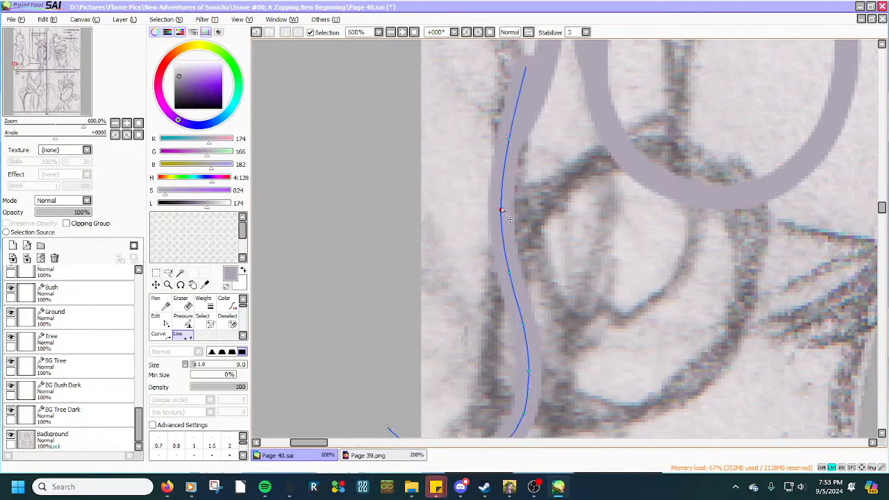
scroll(502, 210, down, 4)
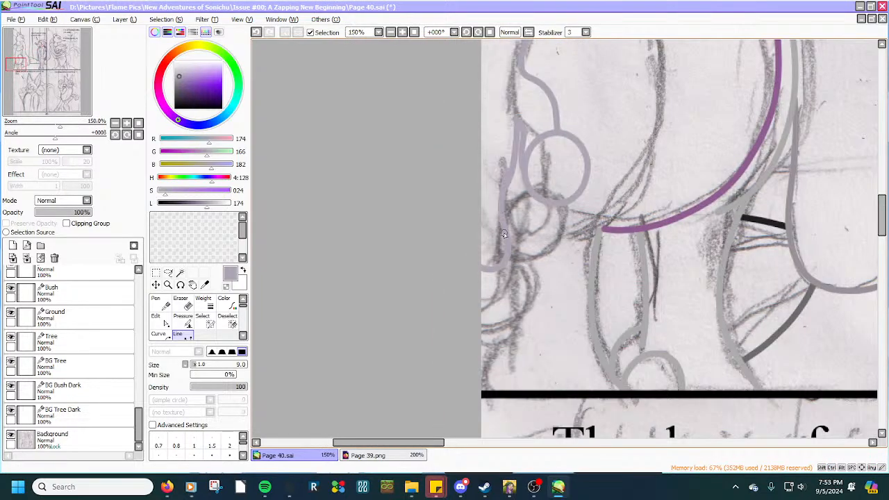
scroll(504, 235, up, 3)
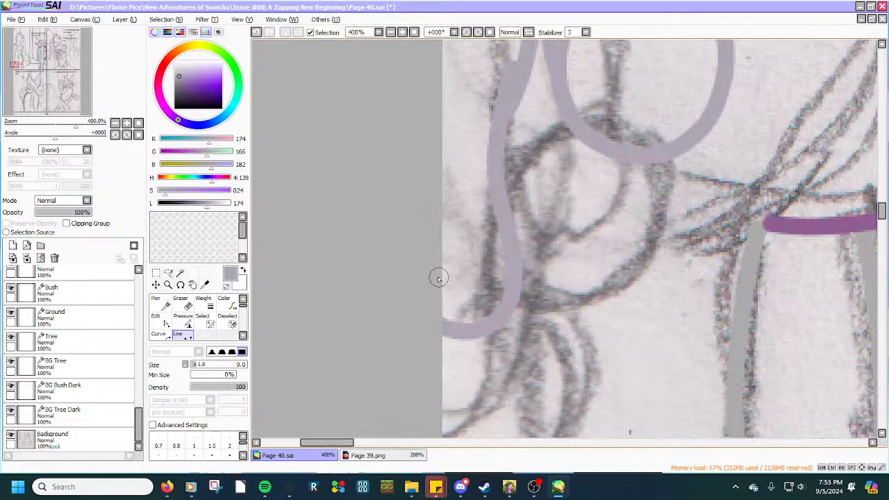
Draw a second line inward from the page edge across the hook and fold it back to the edge below.
click(434, 266)
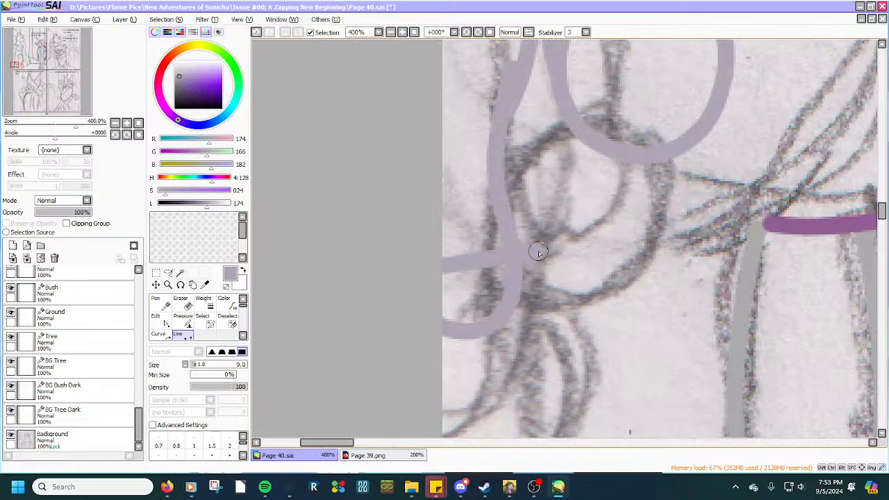
double_click(555, 270)
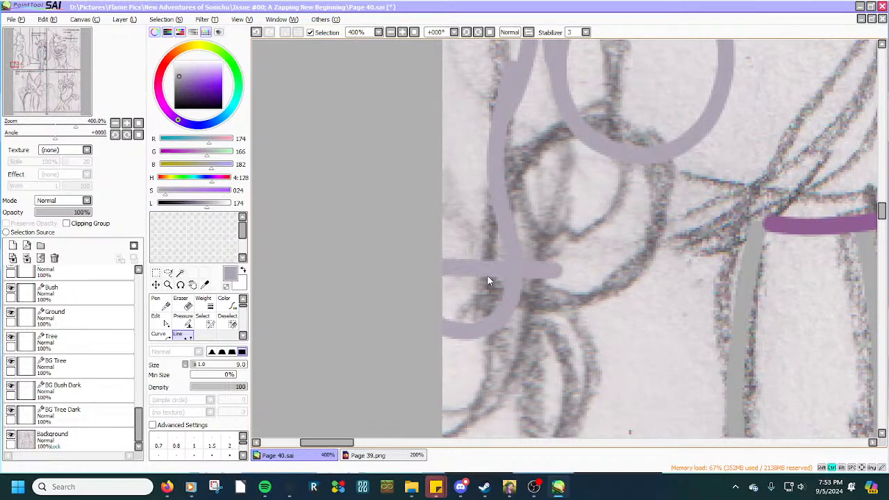
drag(475, 266, 475, 263)
mouse_move(554, 270)
mouse_down()
mouse_move(497, 321)
mouse_move(442, 401)
mouse_move(441, 422)
mouse_up()
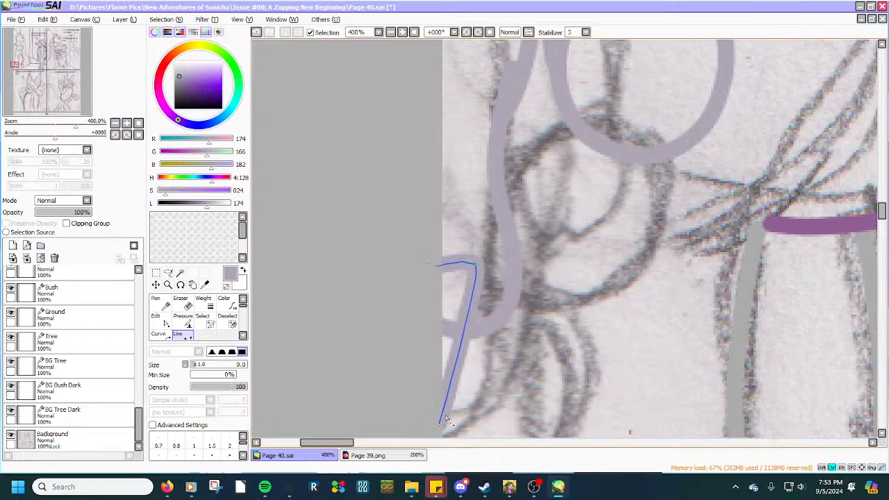
scroll(544, 368, down, 2)
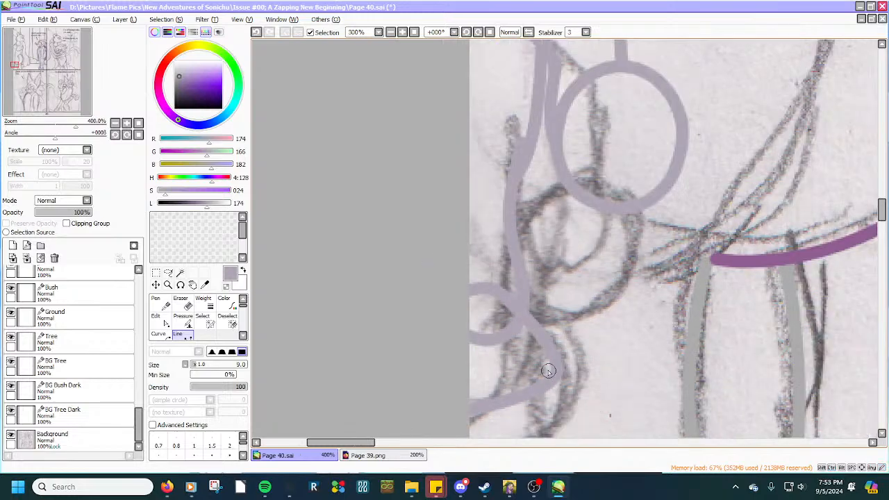
Round the second line into a bulging curve that follows the sketched shape below the hook.
scroll(544, 368, up, 1)
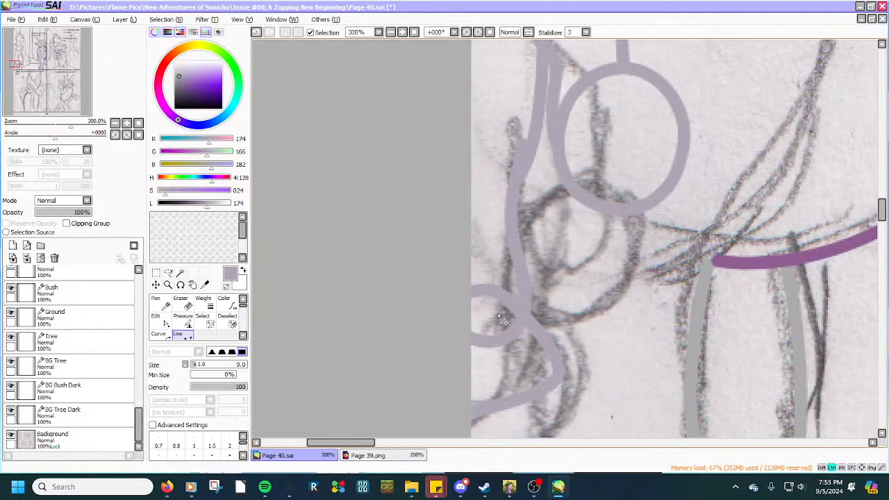
drag(529, 331, 549, 317)
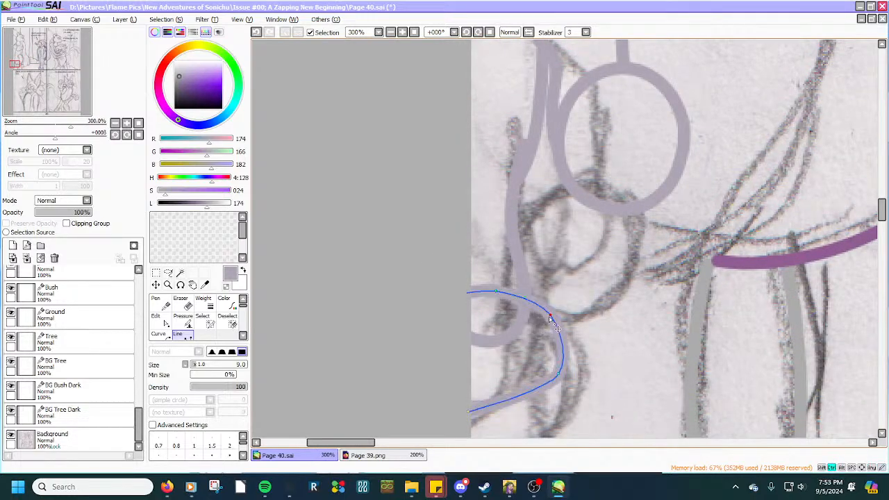
mouse_move(561, 379)
mouse_down()
mouse_move(526, 416)
mouse_move(454, 420)
mouse_up()
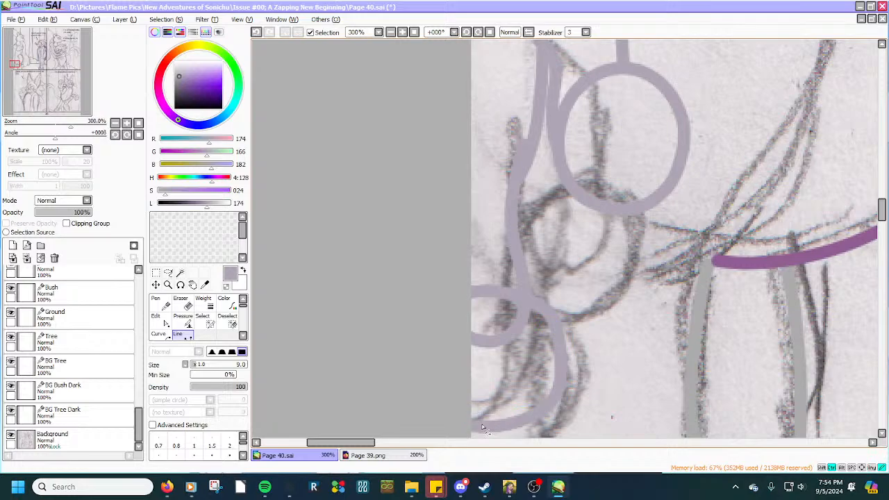
Erase the hook at the bottom of the connecting line and tuck its remaining end into the rounded curve.
scroll(528, 323, up, 2)
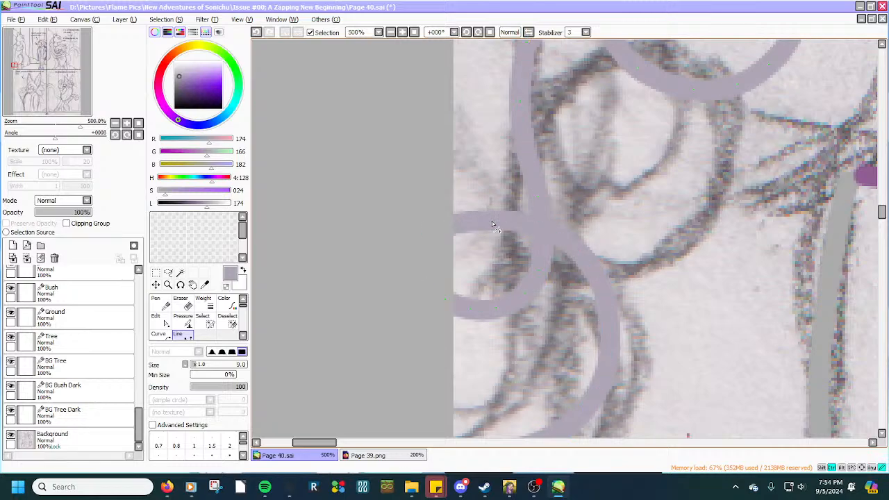
scroll(492, 222, down, 3)
scroll(516, 312, up, 3)
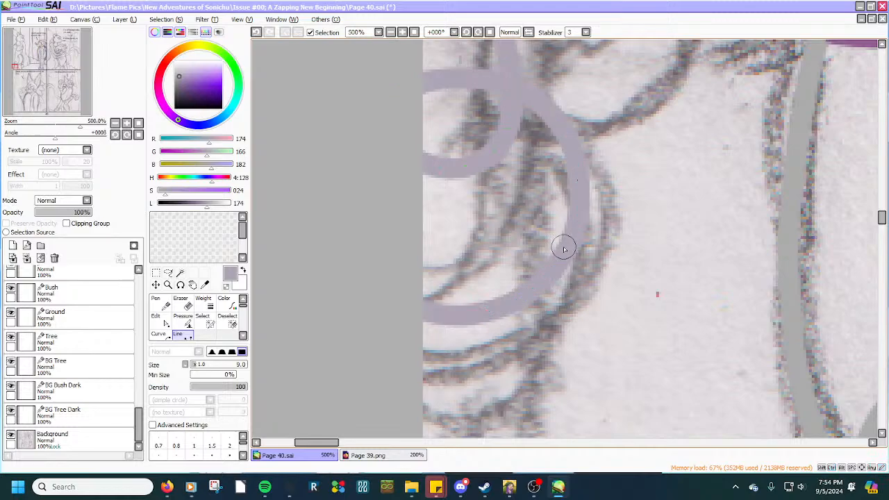
scroll(563, 247, down, 3)
scroll(534, 167, up, 3)
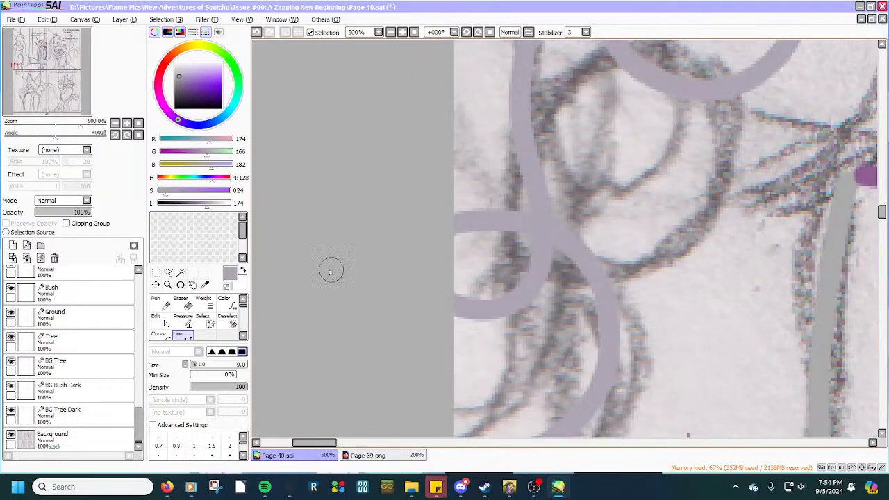
click(182, 304)
mouse_move(457, 310)
mouse_down()
mouse_move(482, 310)
mouse_move(510, 303)
mouse_move(533, 258)
mouse_up()
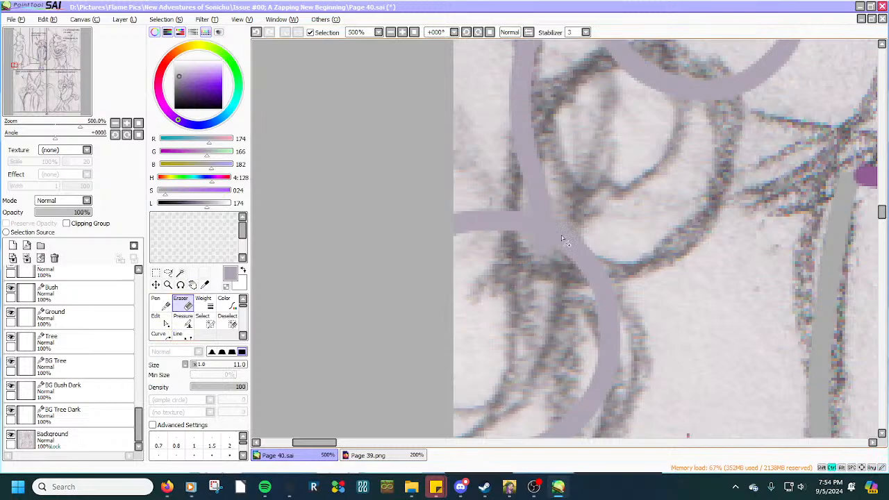
scroll(533, 258, up, 2)
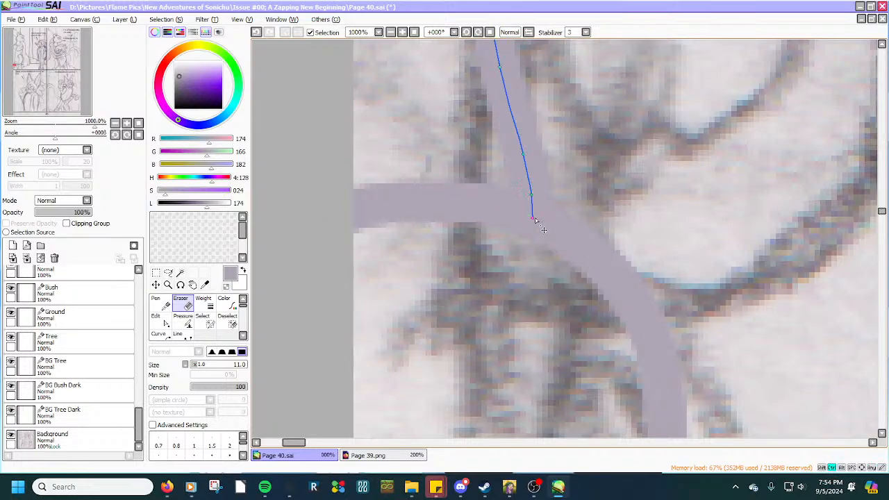
scroll(536, 220, down, 8)
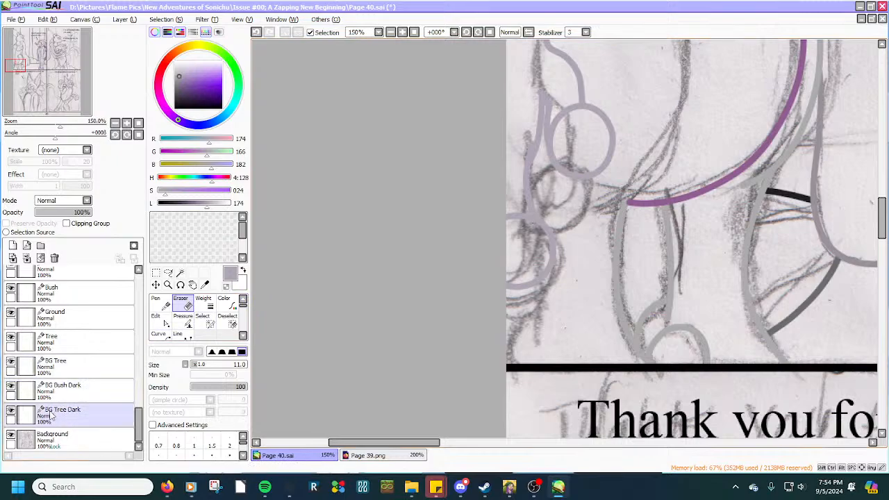
Hide the pencil sketch background and review the new rounded shape together with the surrounding linework.
click(11, 436)
scroll(396, 272, down, 2)
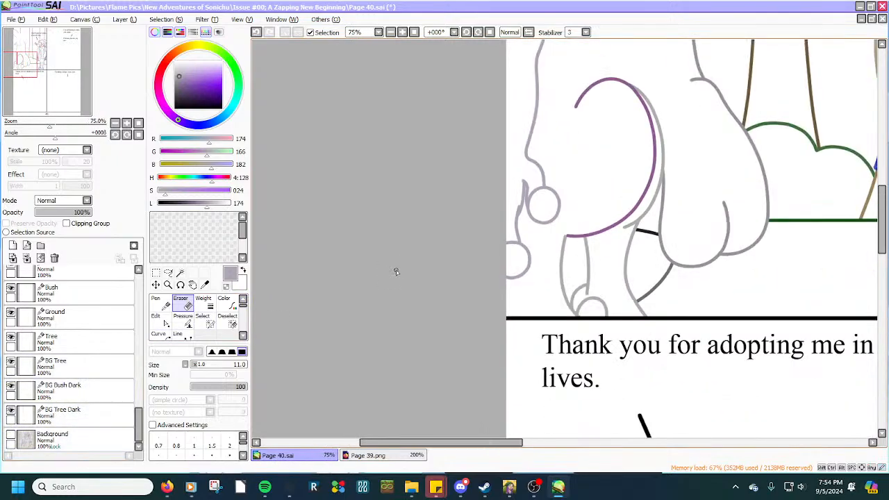
scroll(396, 272, down, 3)
scroll(411, 198, up, 2)
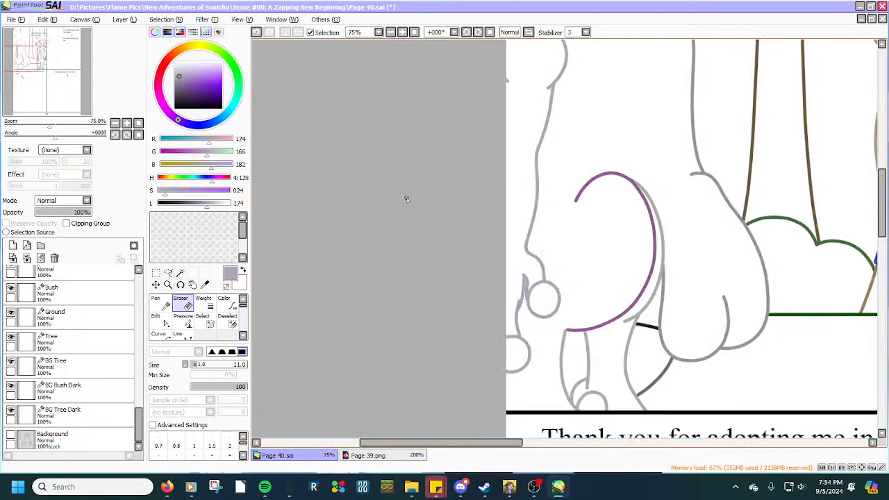
Adjust the pointed line beside the upper circle to close the narrow gap at its tip and review the shape.
scroll(501, 295, up, 1)
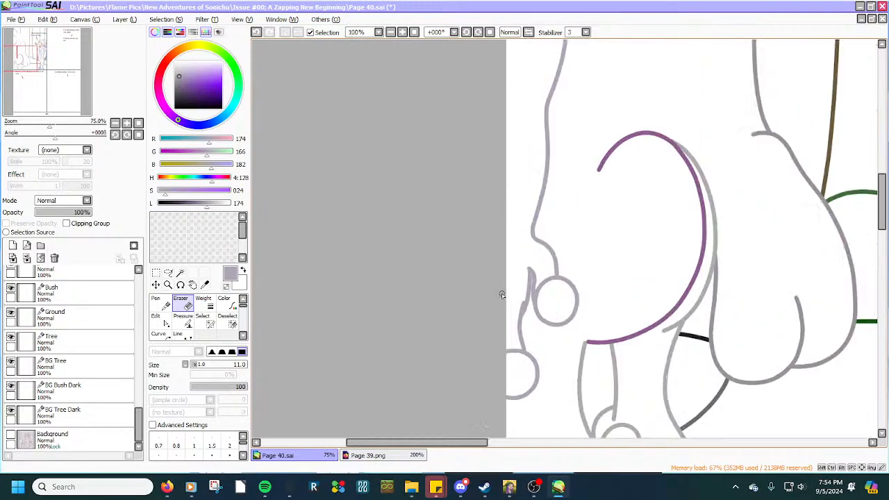
scroll(500, 296, down, 1)
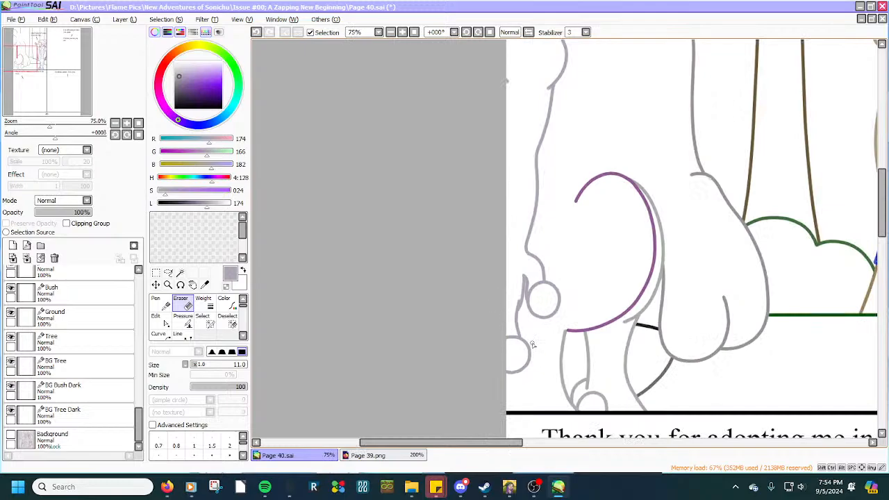
scroll(532, 344, up, 3)
scroll(512, 243, up, 1)
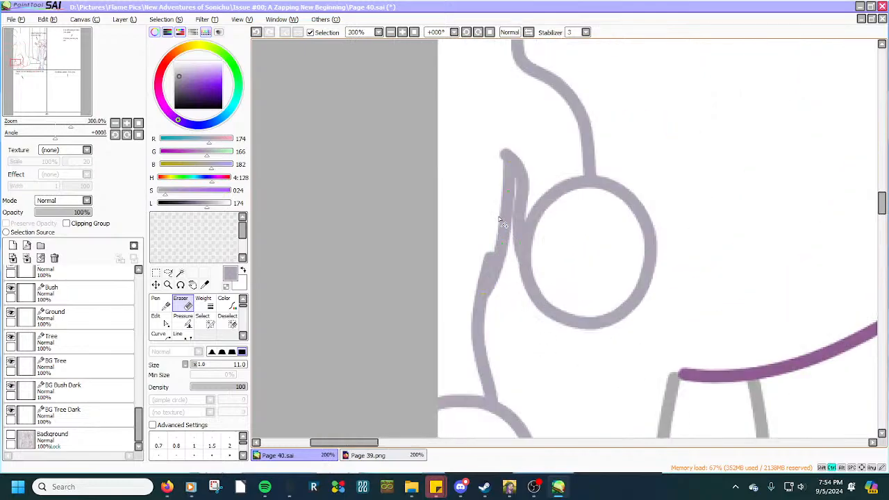
drag(509, 192, 509, 225)
scroll(501, 250, down, 3)
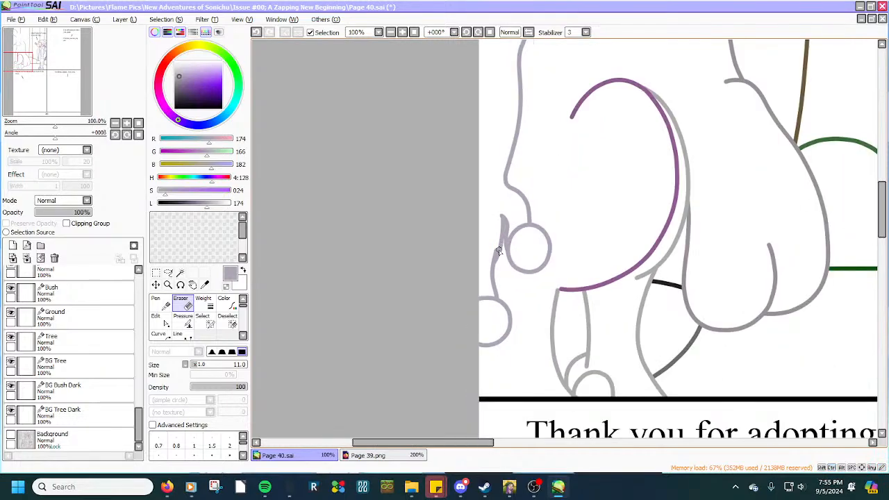
scroll(479, 333, up, 3)
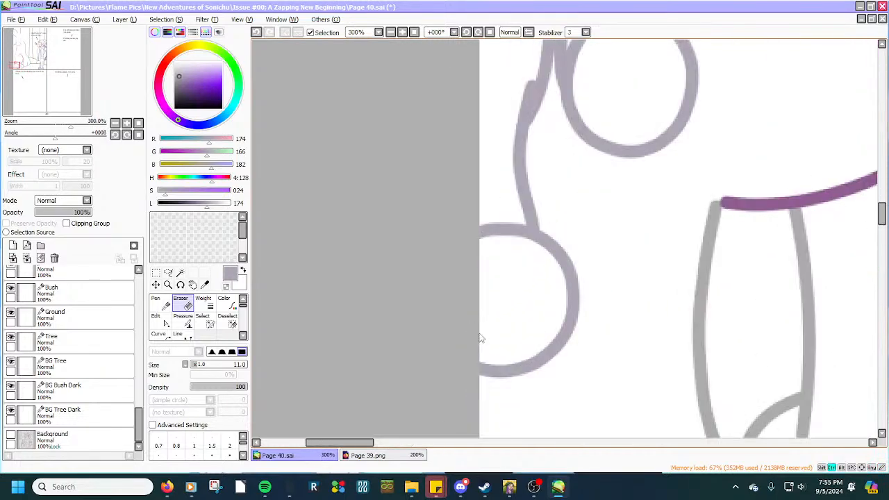
scroll(514, 254, down, 2)
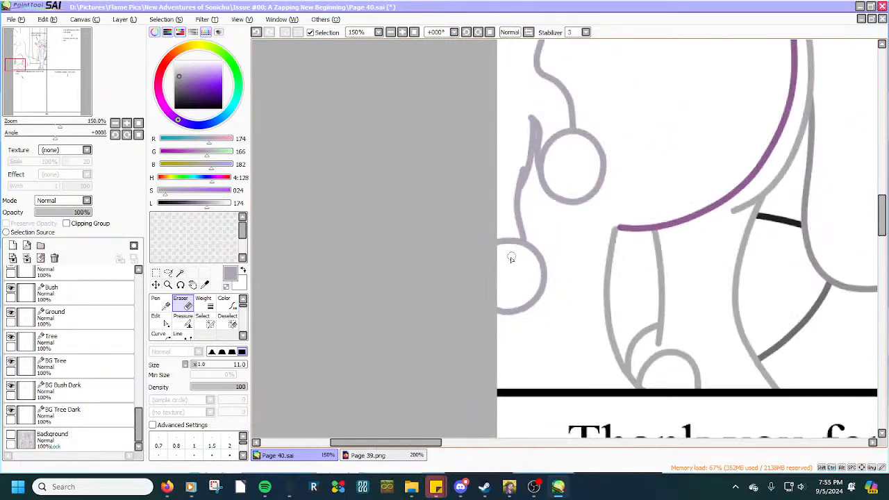
scroll(506, 312, down, 3)
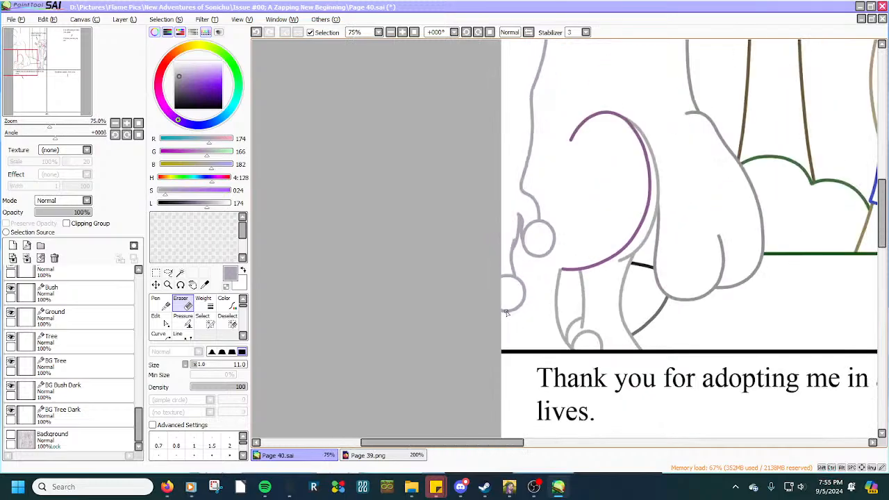
Add a short curve beneath the lower circle, running from its lower edge round to the page edge.
scroll(506, 312, up, 3)
scroll(506, 312, up, 2)
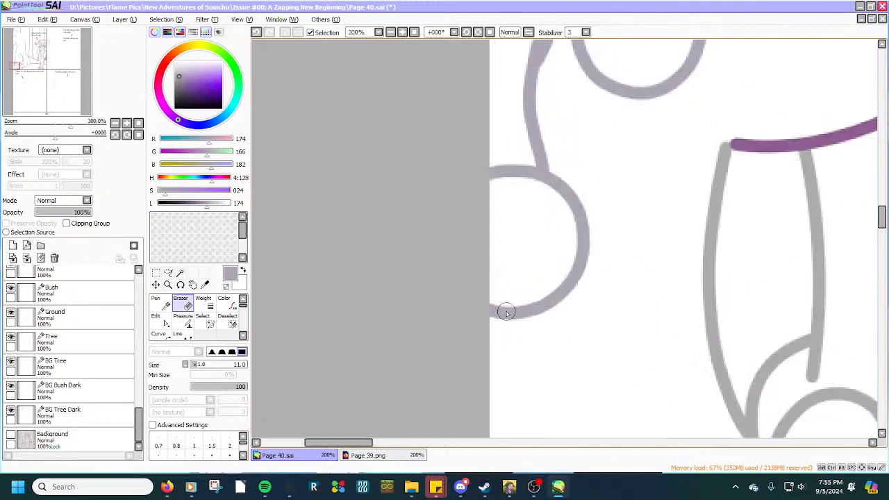
click(506, 313)
key(ctrl+z)
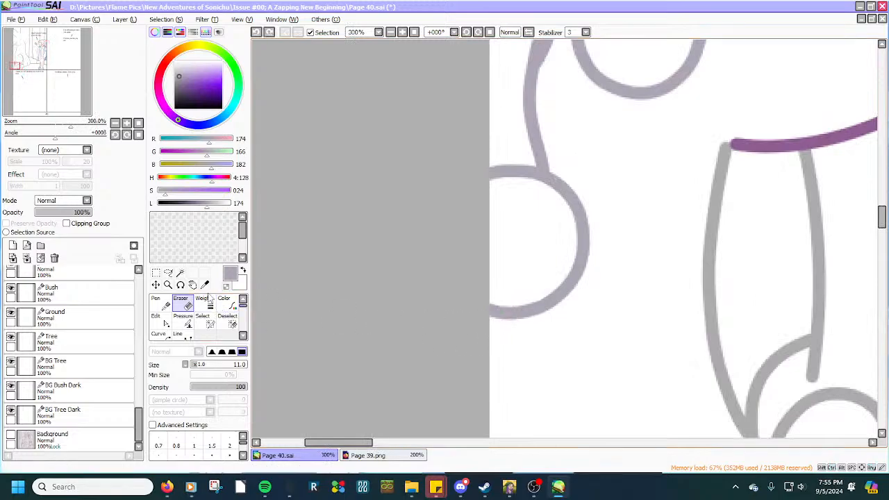
click(177, 335)
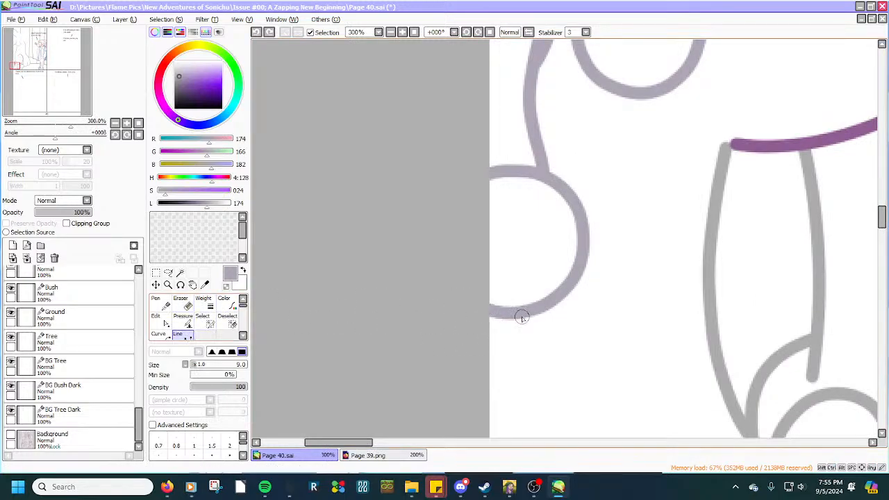
mouse_move(530, 317)
mouse_down()
mouse_move(475, 348)
mouse_move(514, 342)
mouse_move(538, 311)
mouse_move(505, 347)
mouse_up()
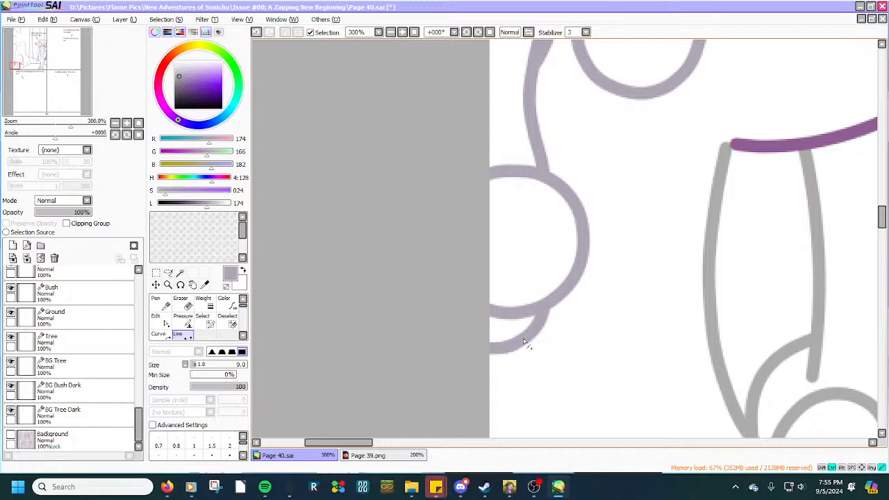
scroll(521, 341, down, 4)
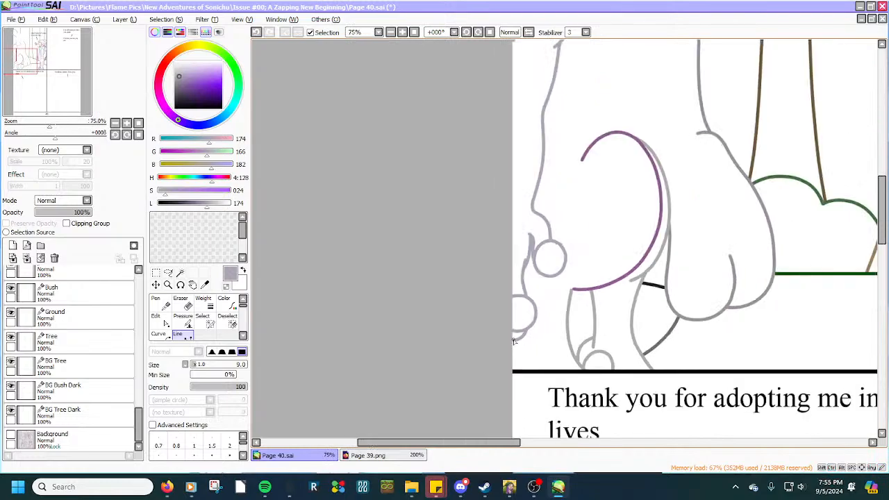
scroll(511, 341, down, 1)
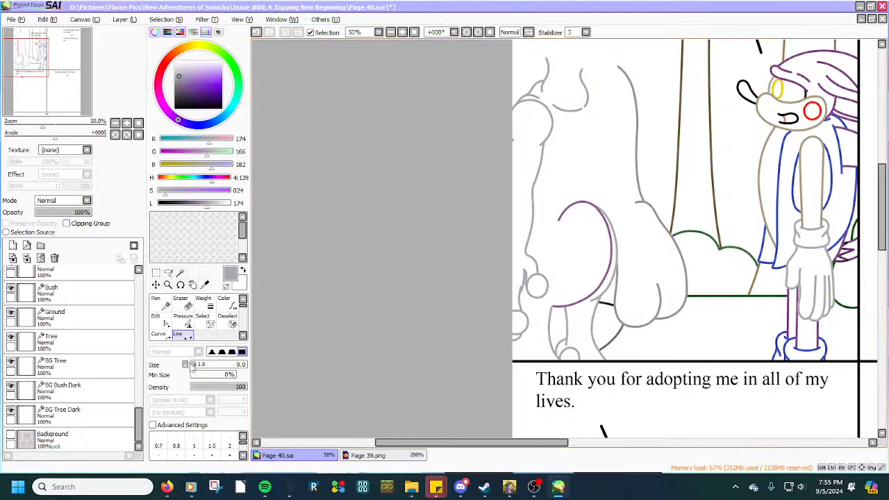
Show the pencil sketch background and compare it with the circles and leg lines at the page edge.
click(11, 435)
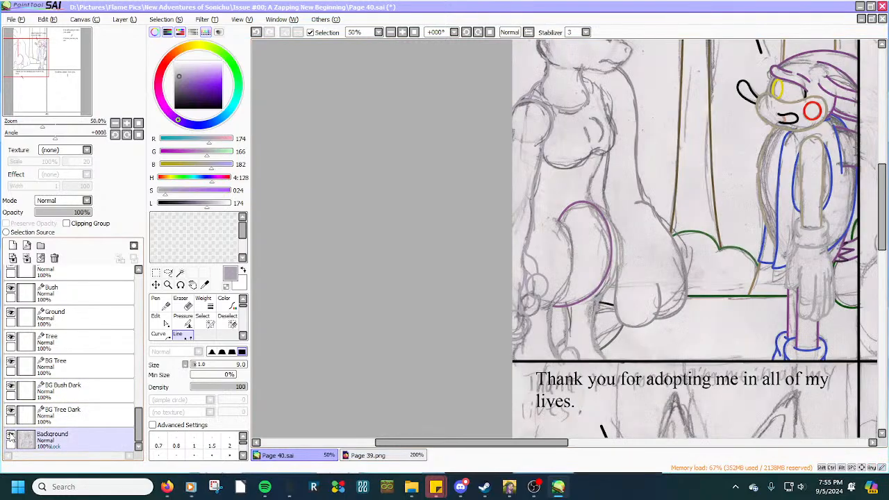
click(11, 435)
click(11, 435)
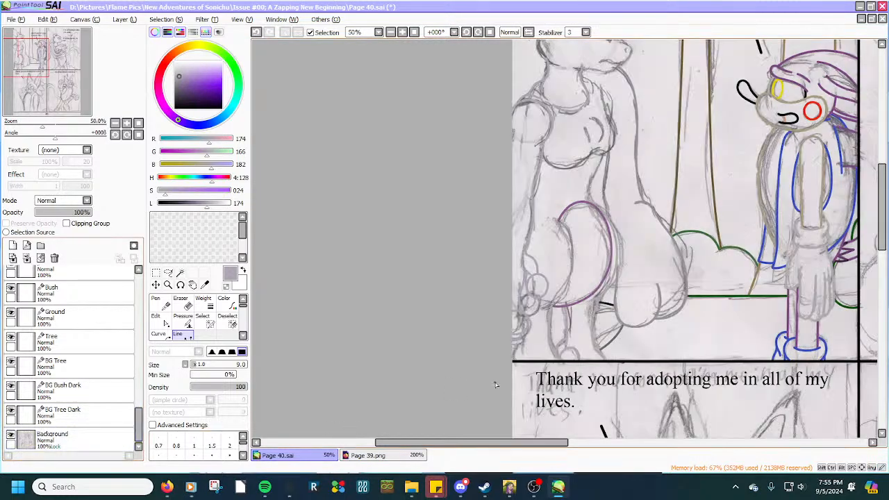
scroll(496, 385, up, 3)
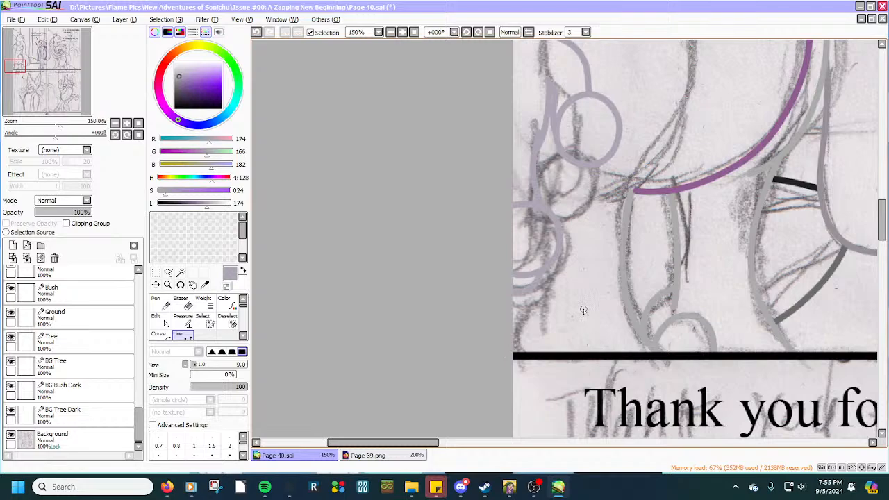
scroll(584, 310, down, 1)
scroll(615, 215, up, 2)
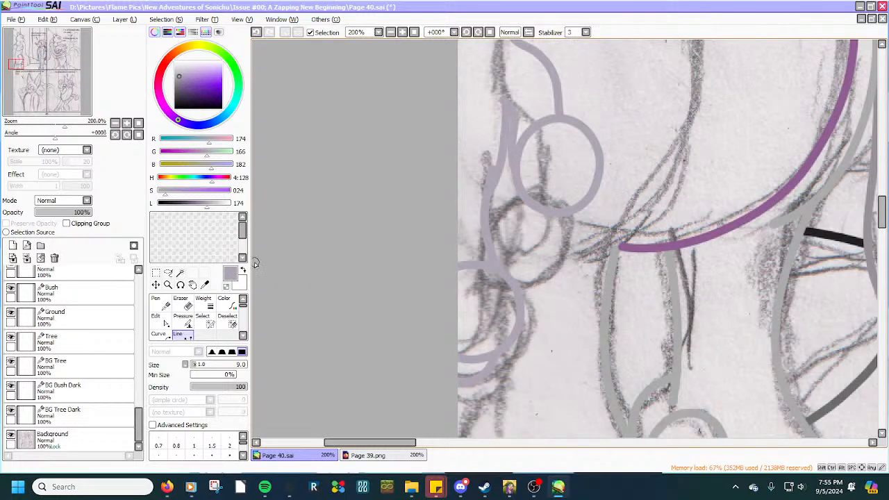
Sample the neutral grey of the leg outline as the drawing colour and return to the Line tool.
click(205, 285)
click(614, 274)
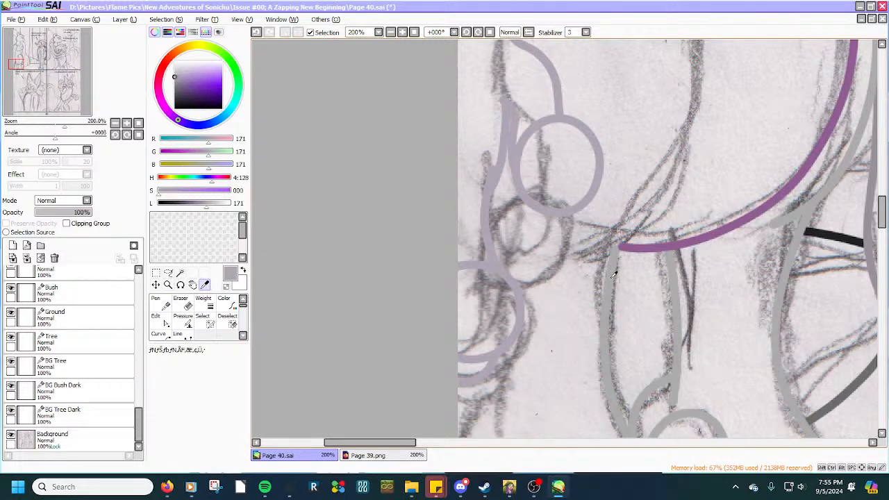
click(180, 336)
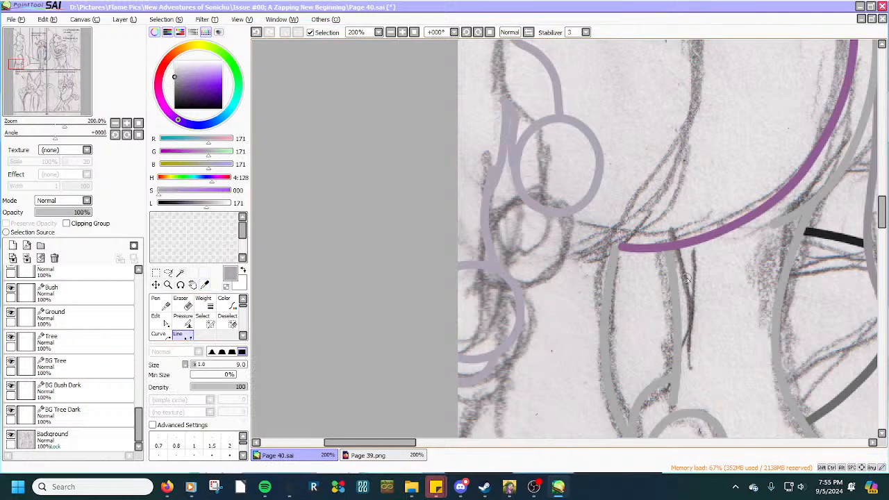
scroll(691, 248, up, 2)
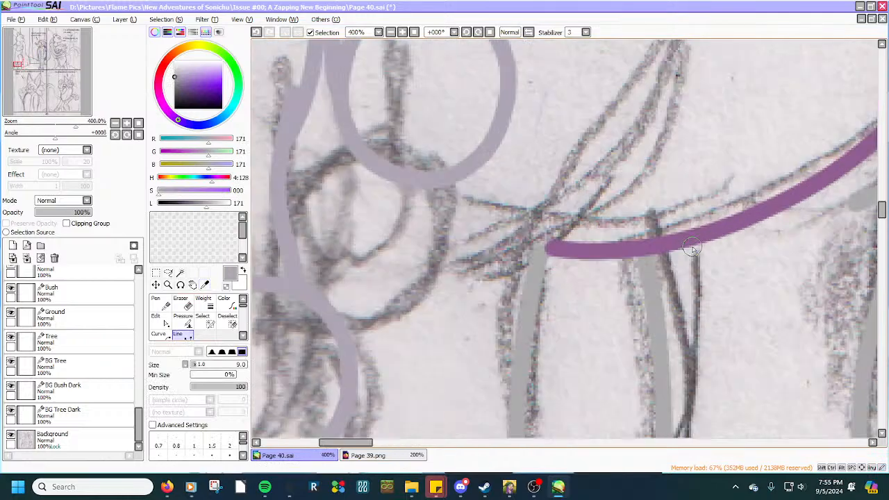
scroll(692, 247, down, 4)
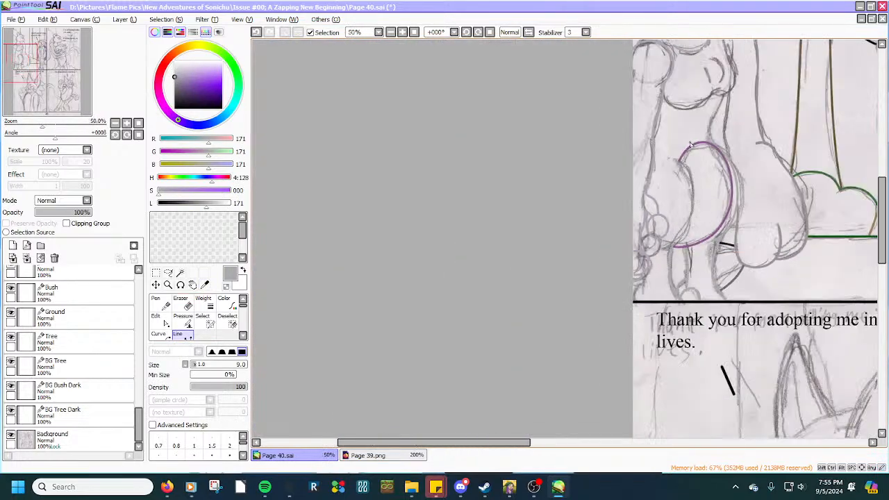
scroll(690, 144, up, 1)
scroll(689, 143, up, 1)
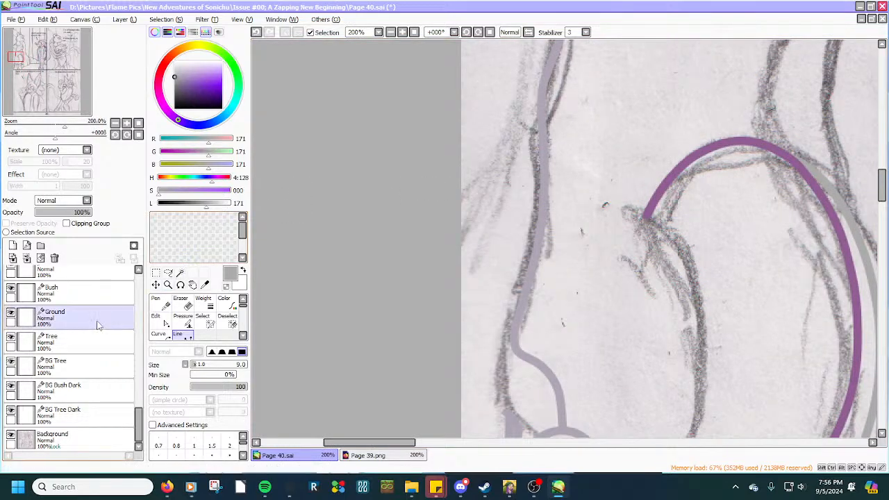
Hide the pencil sketch background, compare the colours of the outer body line and the grey curve beside the purple one, and review the linework.
click(10, 434)
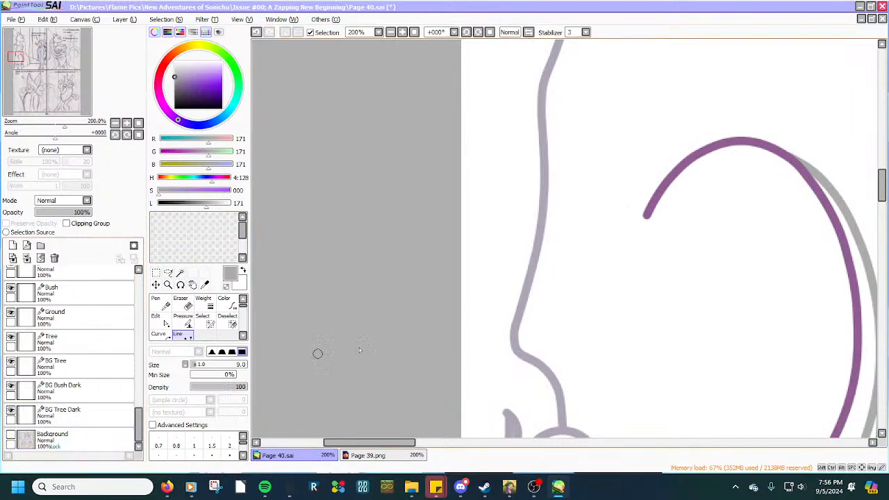
scroll(721, 222, down, 1)
scroll(829, 222, up, 1)
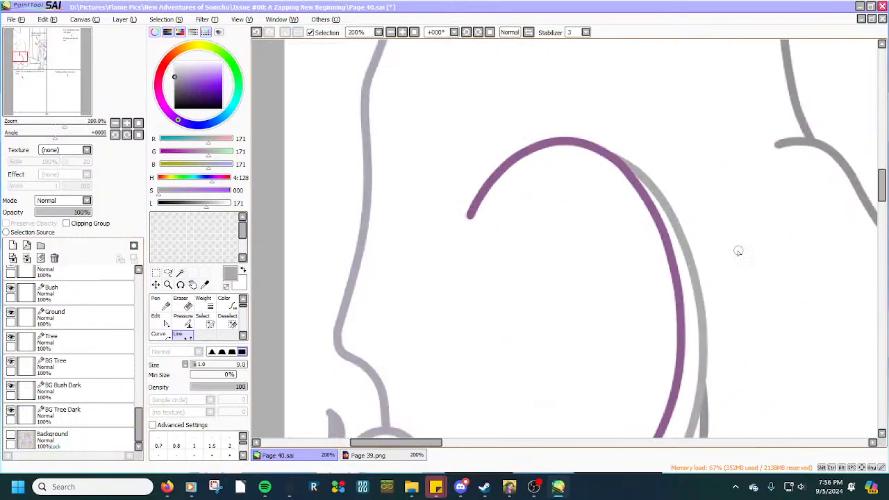
key(alt)
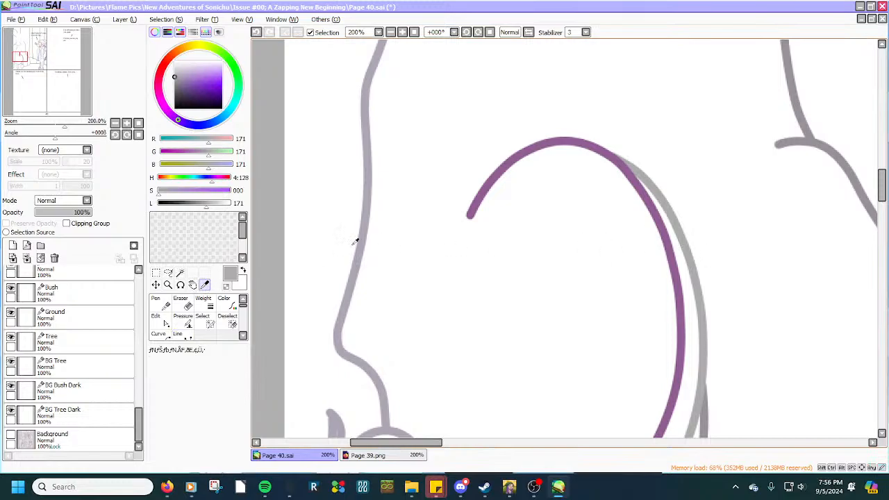
click(364, 244)
click(695, 254)
scroll(694, 254, down, 3)
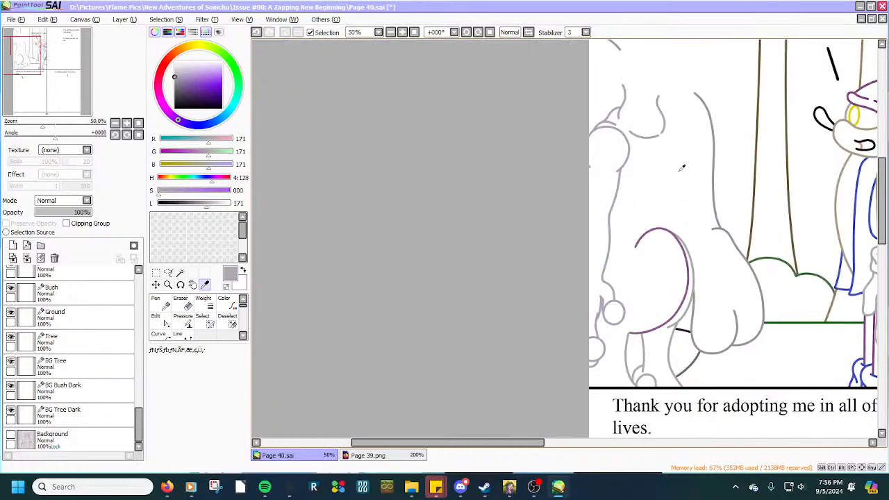
scroll(665, 102, up, 3)
scroll(664, 103, down, 4)
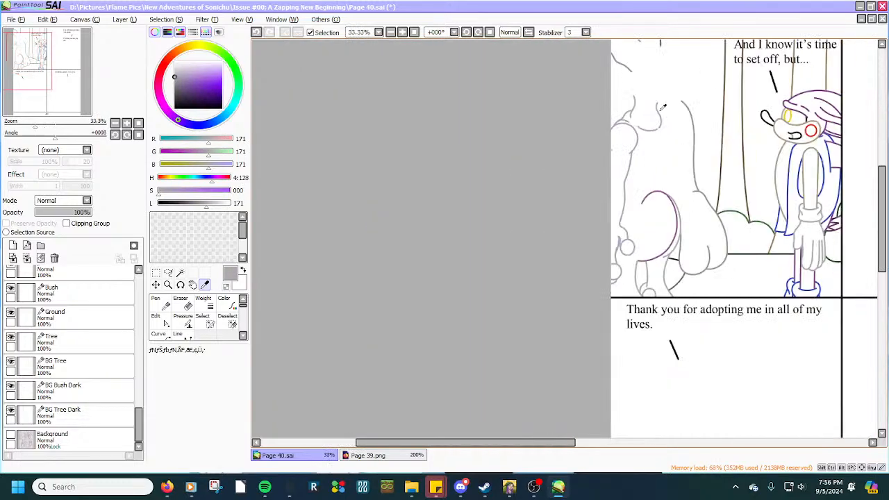
scroll(655, 254, up, 4)
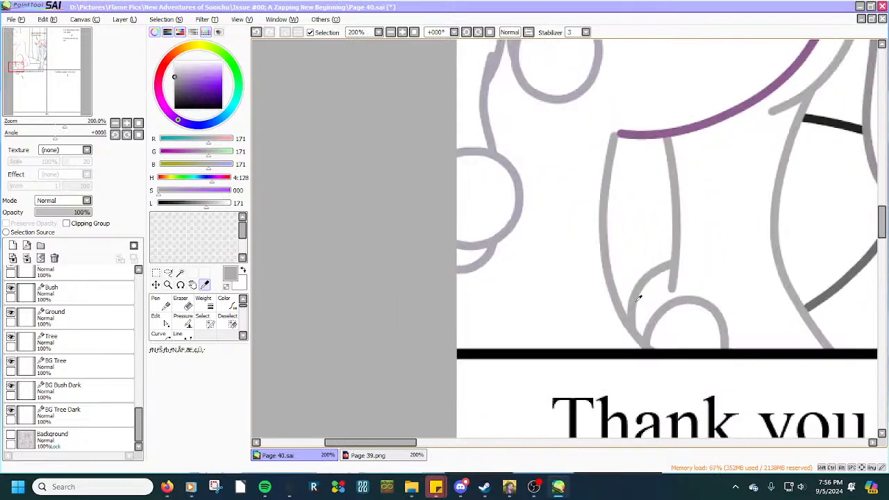
scroll(638, 297, down, 3)
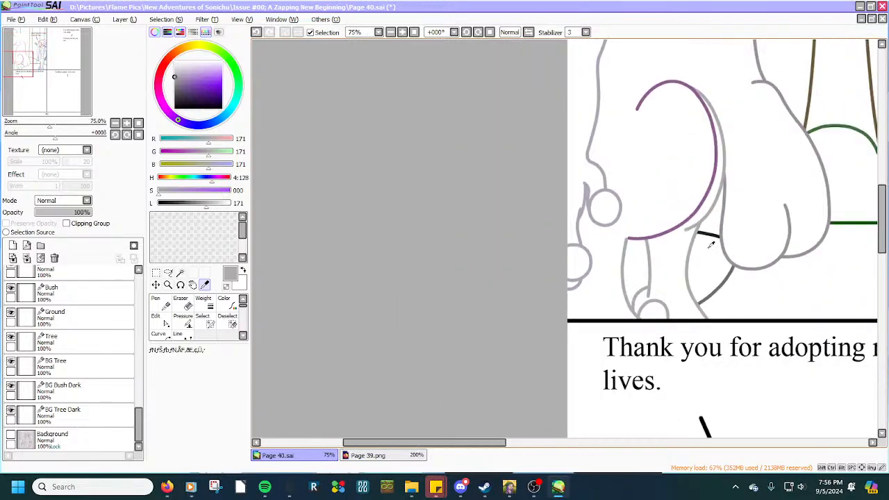
scroll(710, 243, up, 1)
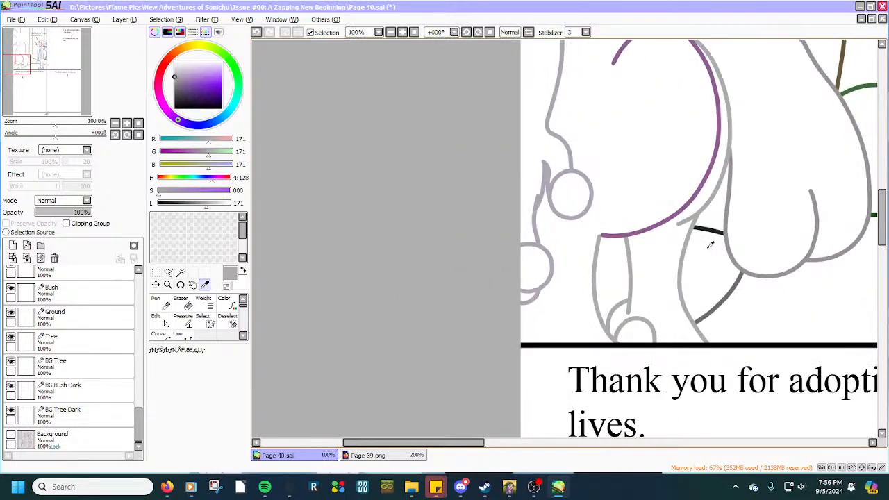
On the Mewtwo Main layer, erase both circles and their connecting lines at the page edge with a size 42 eraser.
click(180, 304)
scroll(63, 316, up, 4)
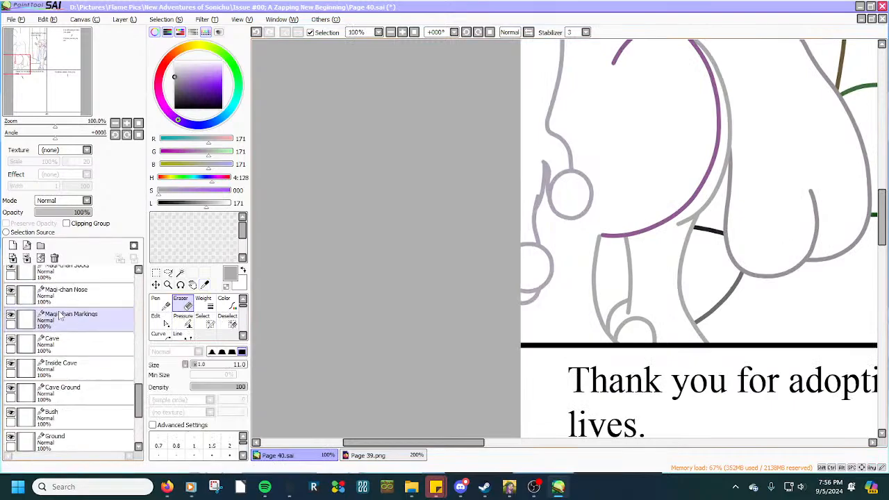
scroll(62, 316, up, 8)
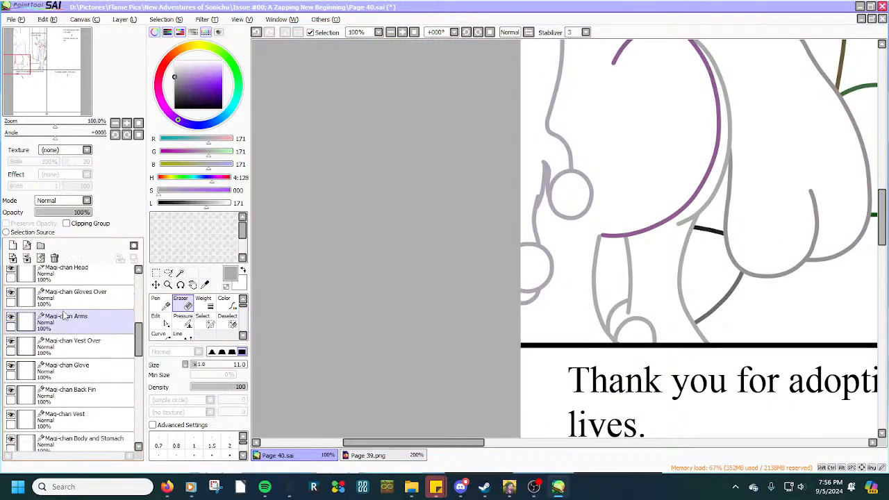
scroll(63, 316, up, 6)
click(64, 312)
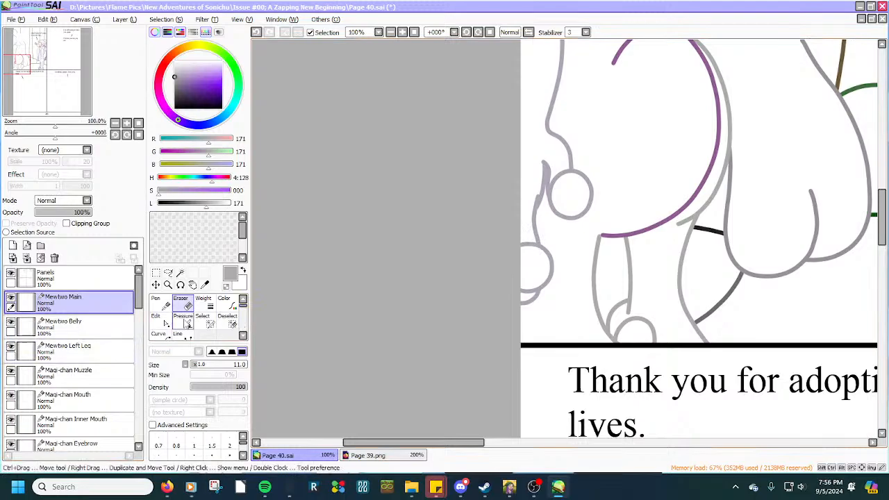
drag(200, 368, 218, 367)
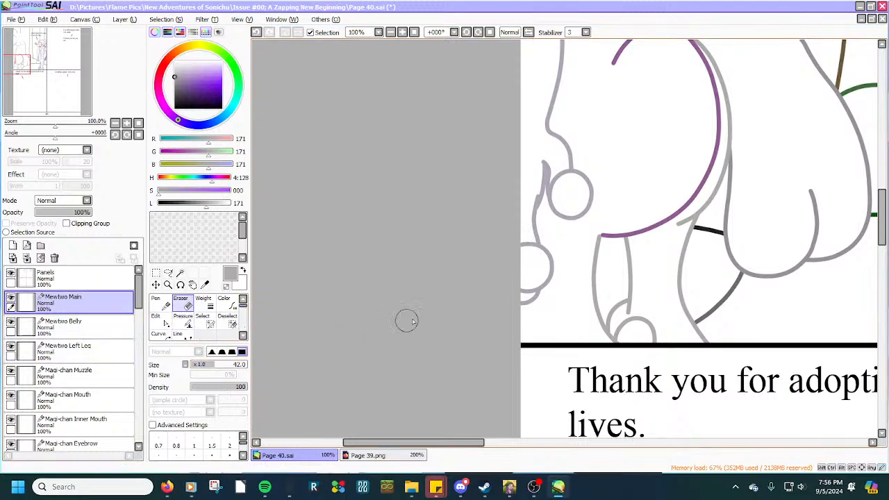
mouse_move(518, 304)
mouse_down()
mouse_move(521, 208)
mouse_move(539, 316)
mouse_move(548, 152)
mouse_move(533, 233)
mouse_move(588, 206)
mouse_move(592, 185)
mouse_move(563, 188)
mouse_move(561, 126)
mouse_move(552, 156)
mouse_move(548, 109)
mouse_up()
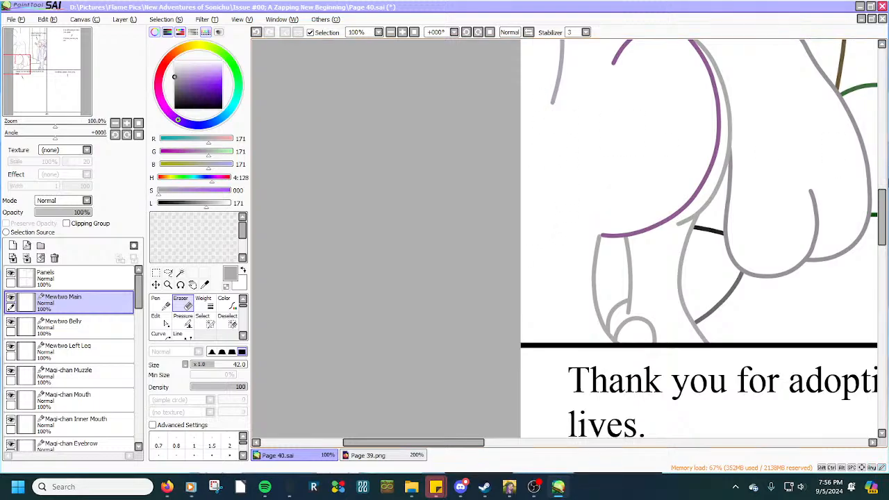
Erase the leftover short grey upper-body lines near the page edge, above the purple curve, on the Mewtwo Main layer.
drag(882, 205, 883, 159)
mouse_move(551, 382)
mouse_down()
mouse_move(591, 136)
mouse_move(596, 144)
mouse_move(598, 190)
mouse_move(563, 320)
mouse_move(533, 147)
mouse_move(526, 203)
mouse_move(514, 122)
mouse_move(572, 113)
mouse_move(622, 131)
mouse_move(535, 87)
mouse_up()
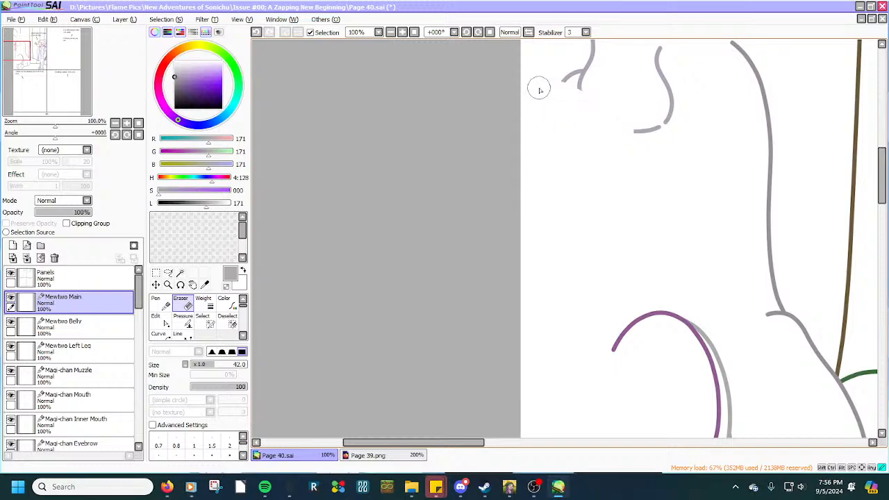
scroll(549, 111, down, 4)
scroll(582, 73, up, 4)
mouse_move(554, 139)
mouse_down()
mouse_move(526, 148)
mouse_move(534, 197)
mouse_move(523, 209)
mouse_move(502, 209)
mouse_move(532, 239)
mouse_move(584, 262)
mouse_move(608, 246)
mouse_move(596, 184)
mouse_move(580, 164)
mouse_up()
scroll(580, 164, down, 3)
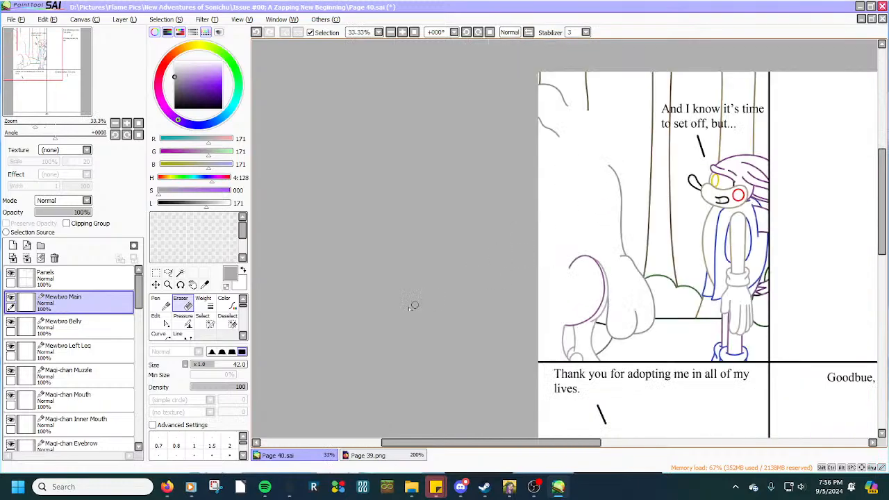
Check the grey line junction below the purple curve and show the pencil sketch background beneath the linework.
click(204, 285)
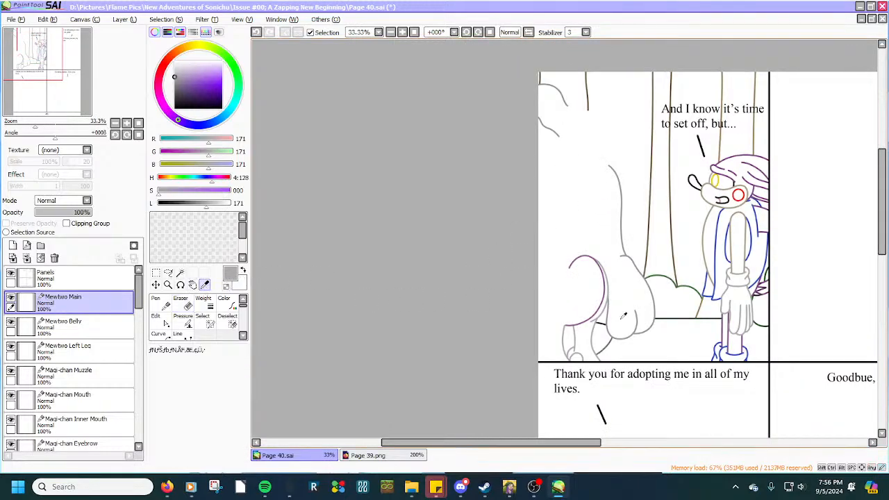
scroll(611, 312, up, 6)
scroll(665, 287, up, 1)
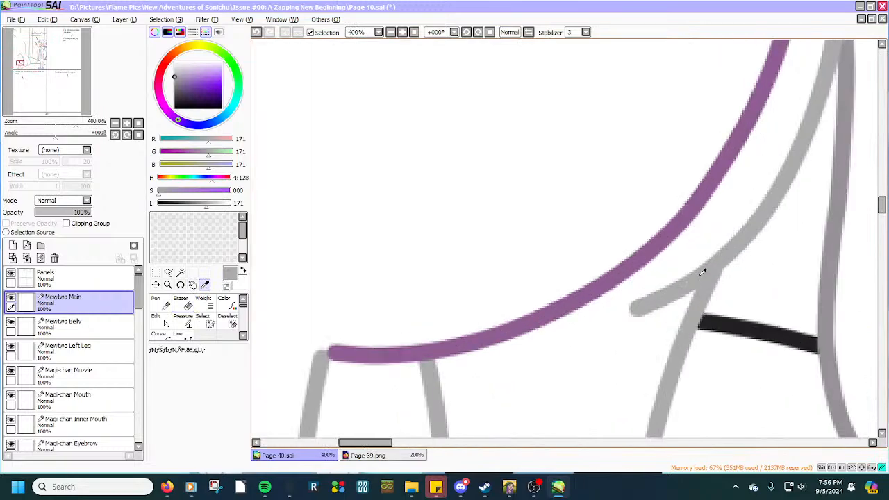
scroll(703, 272, down, 6)
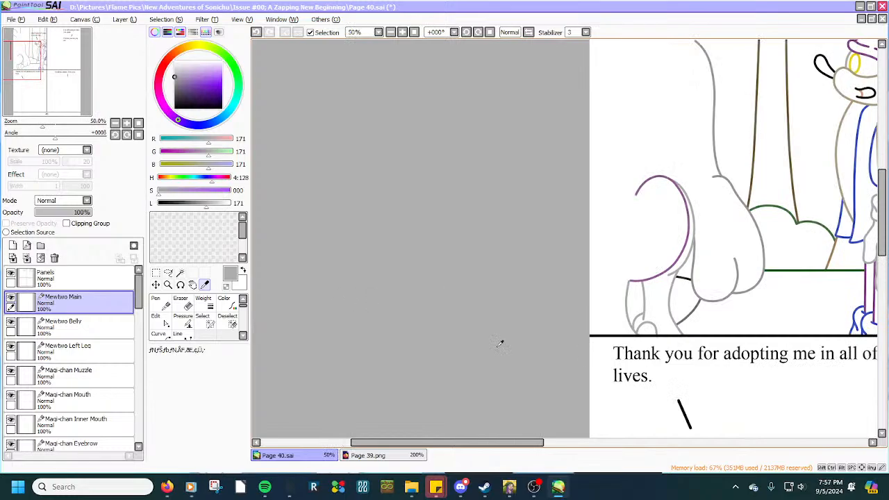
scroll(647, 320, up, 3)
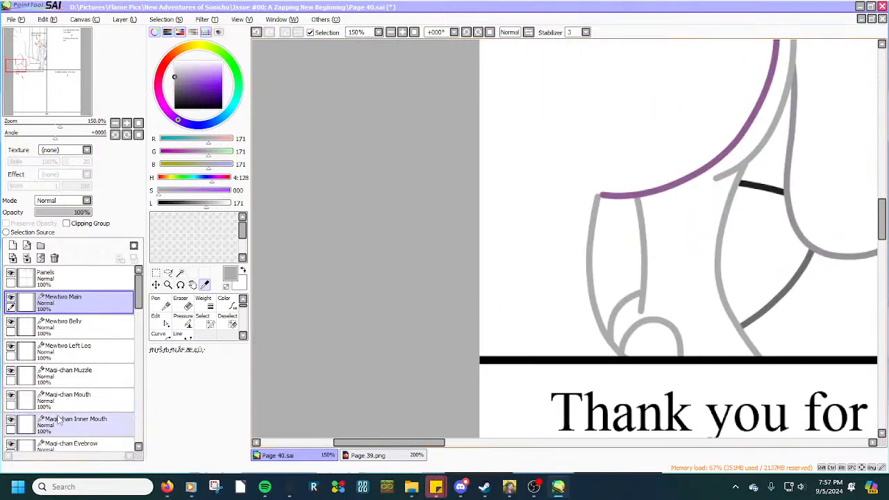
scroll(32, 420, down, 4)
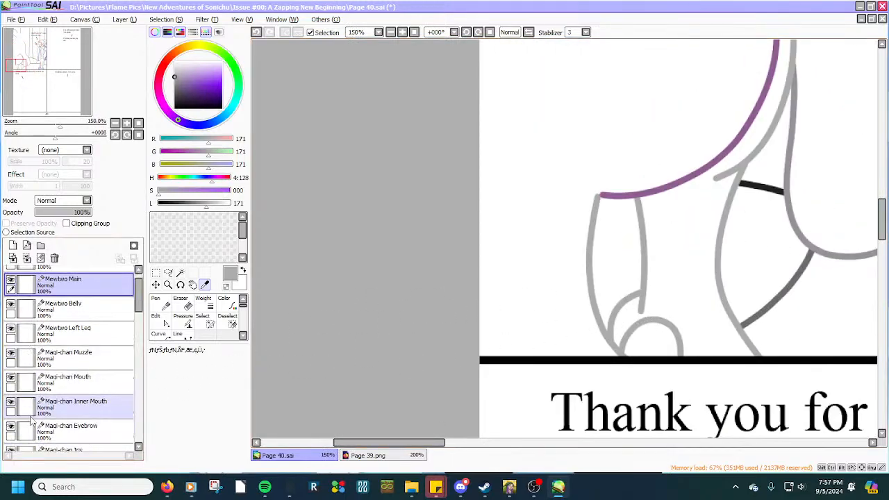
scroll(31, 419, down, 6)
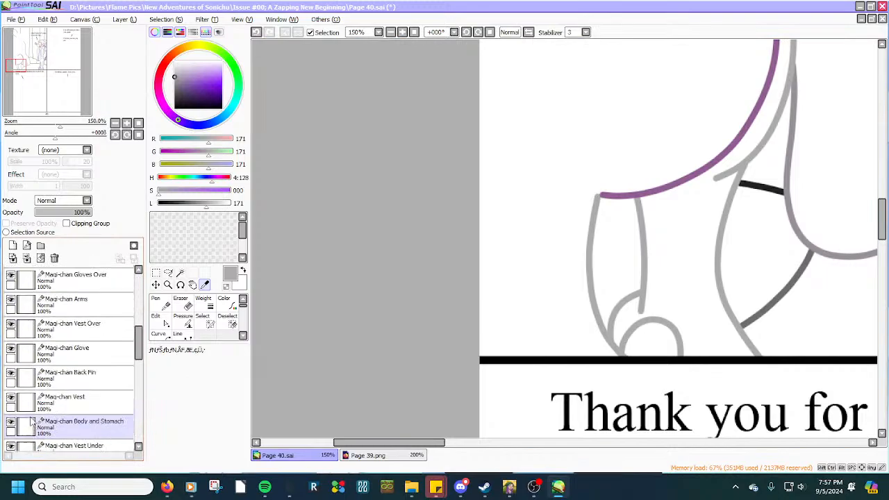
scroll(70, 414, down, 8)
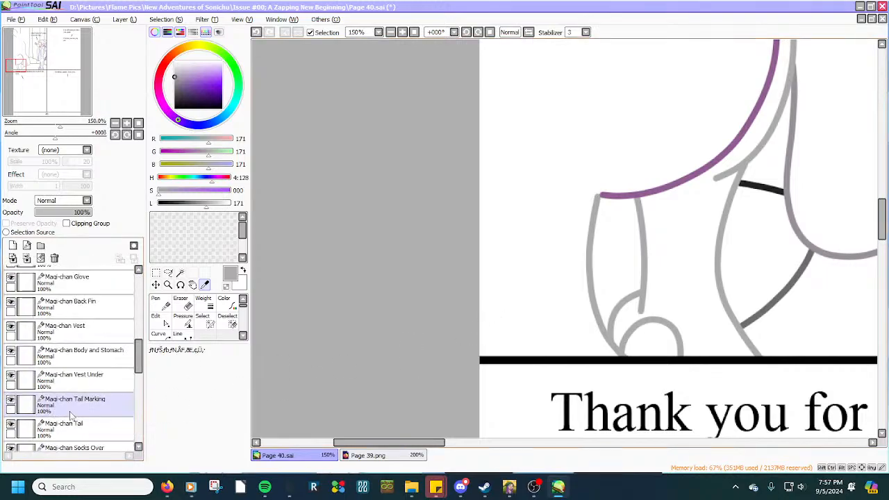
scroll(69, 414, down, 8)
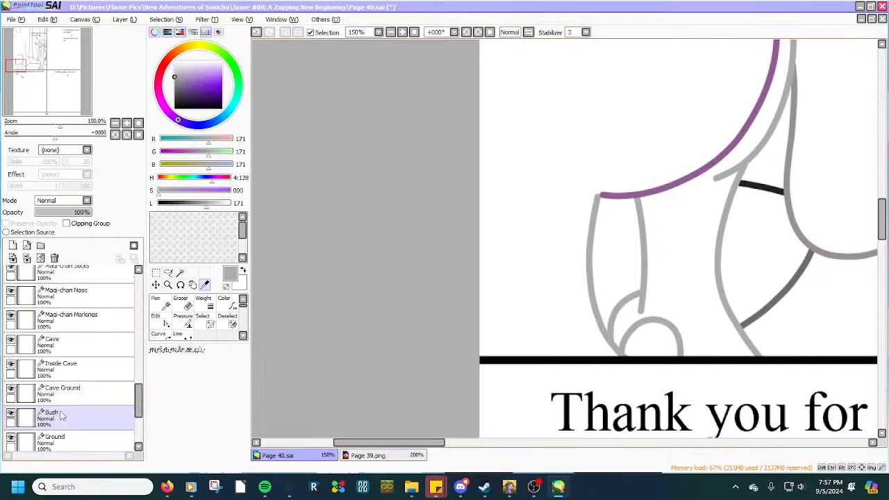
click(21, 437)
click(13, 436)
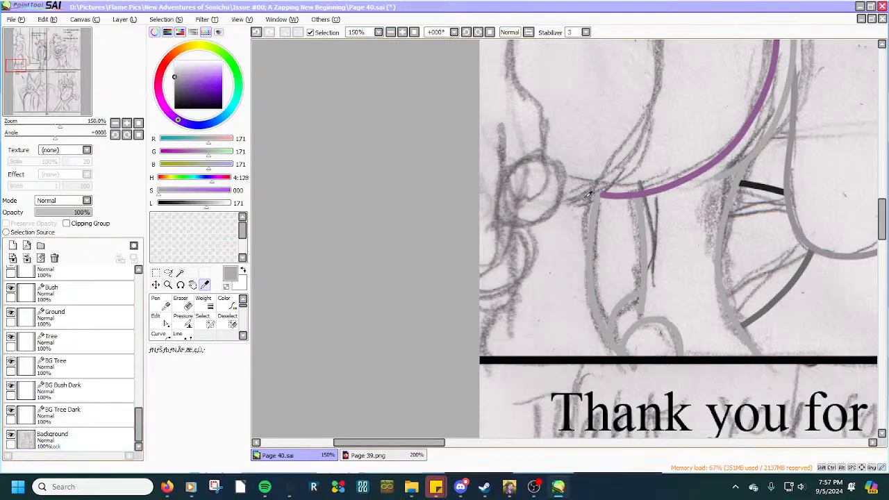
Trace the back of Mewtwo's neck with a grey size 9 line and bend it to follow the sketched S-curve.
scroll(587, 195, down, 3)
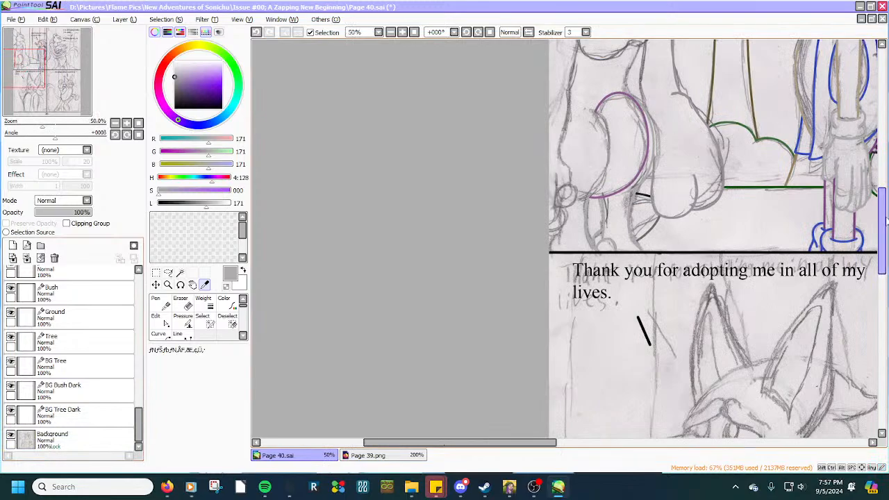
drag(884, 221, 883, 182)
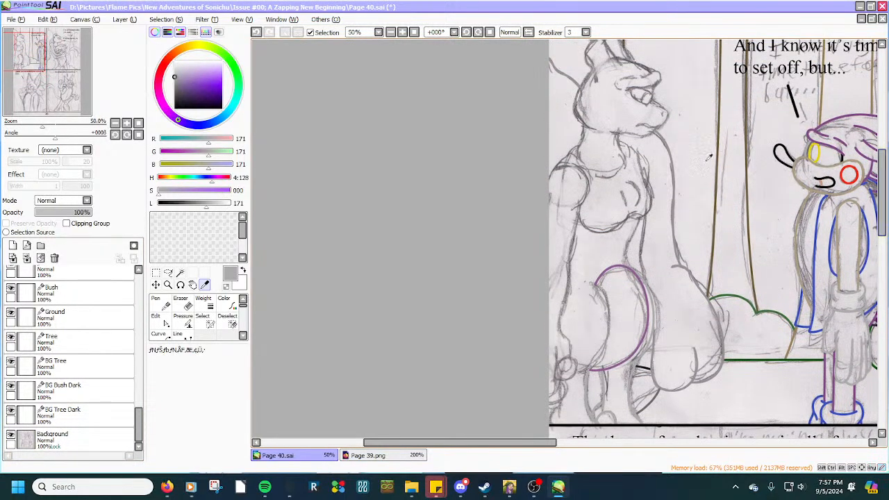
scroll(588, 203, up, 3)
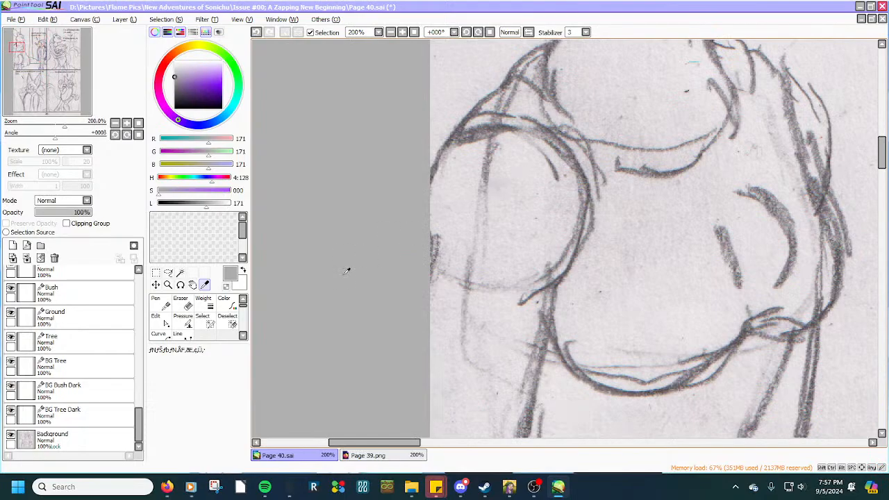
click(181, 335)
scroll(587, 208, down, 3)
scroll(641, 104, up, 2)
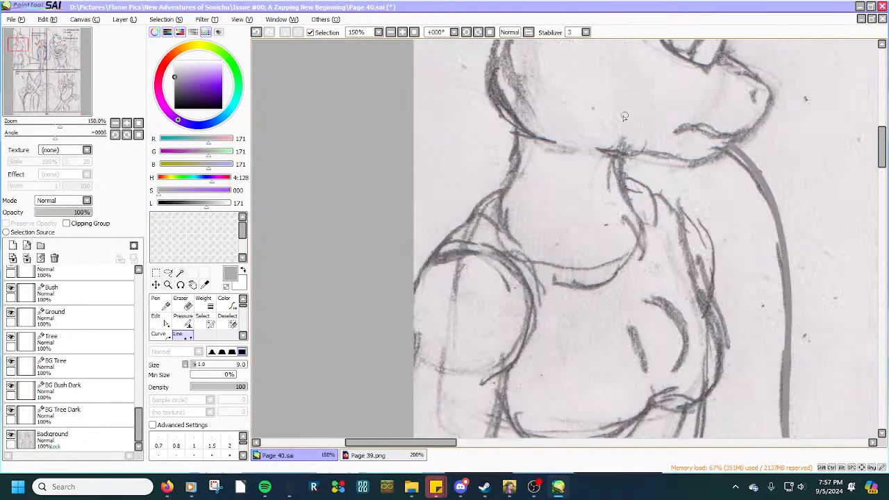
scroll(624, 116, up, 1)
click(483, 125)
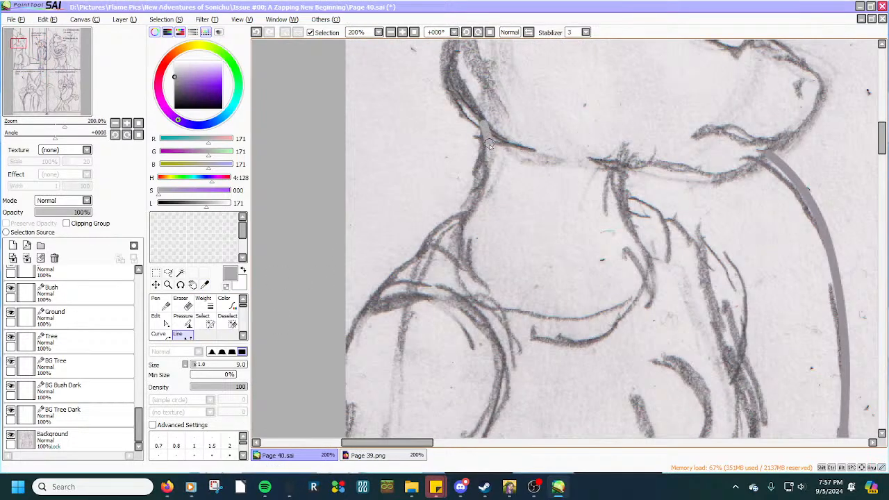
double_click(474, 283)
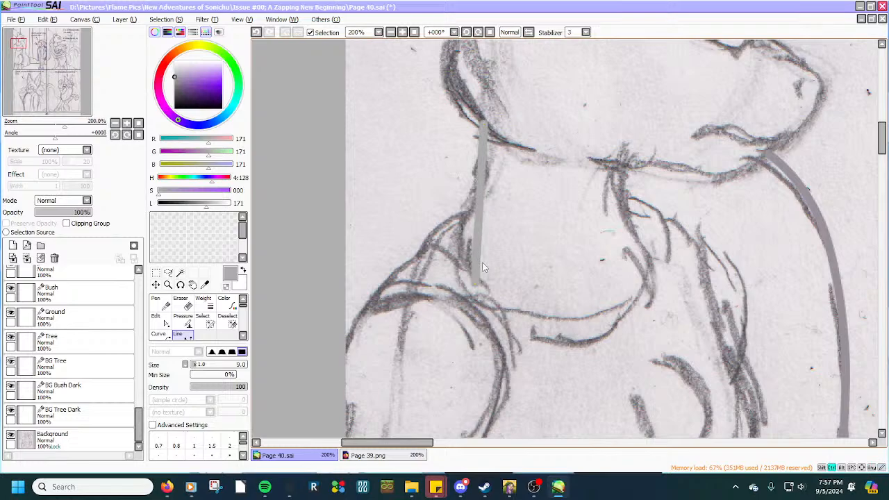
drag(477, 238, 456, 238)
drag(471, 182, 485, 178)
drag(486, 138, 464, 269)
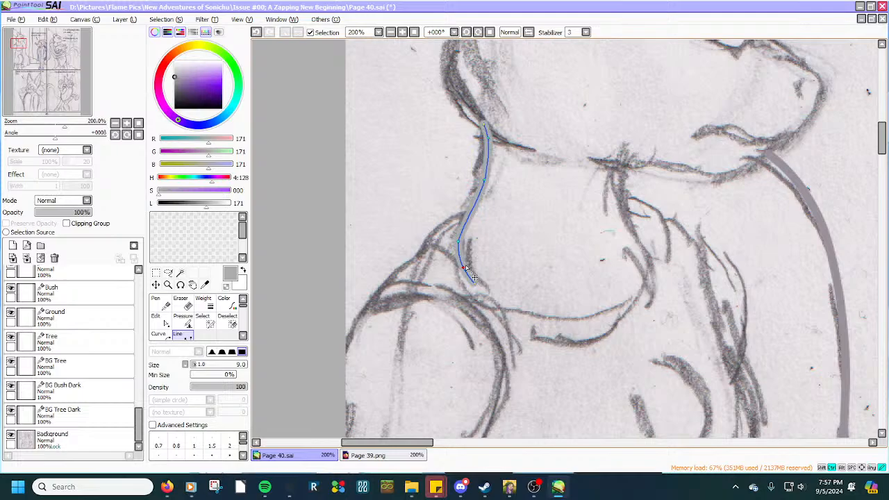
drag(468, 214, 468, 211)
scroll(469, 241, up, 2)
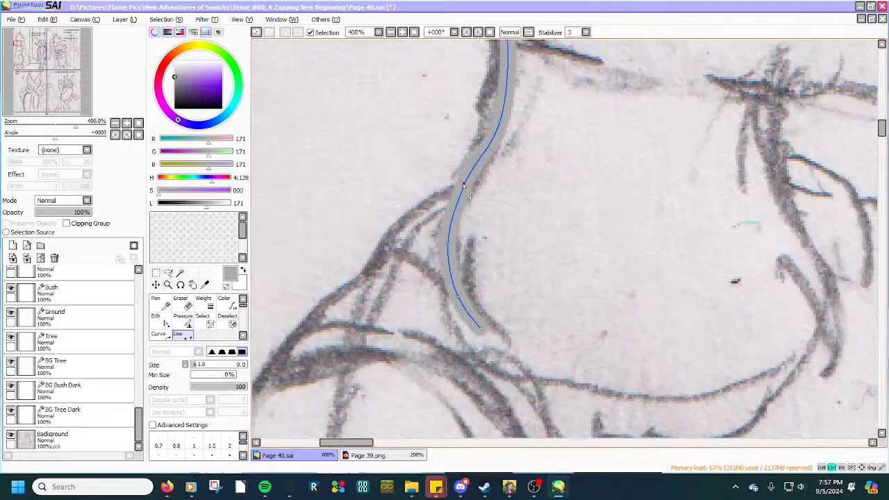
click(452, 208)
Trace the front of Mewtwo's neck from below the jaw to the chest with a grey line bent to the sketch.
scroll(475, 185, down, 1)
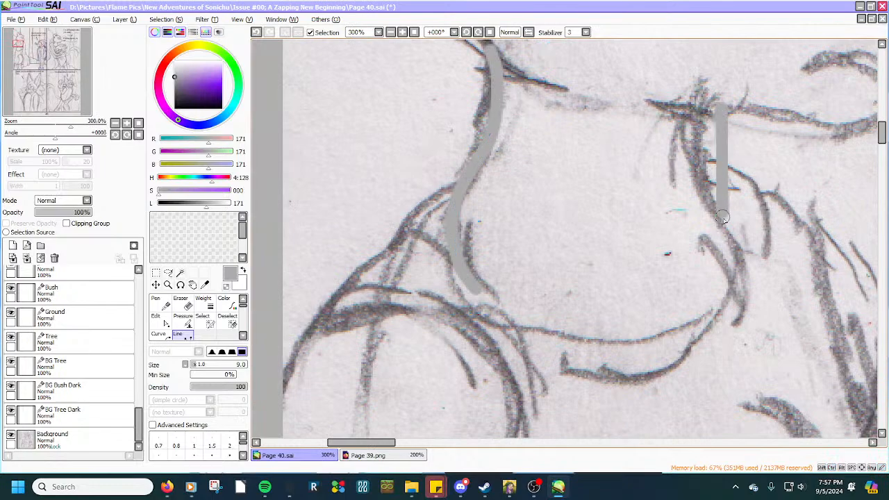
double_click(739, 289)
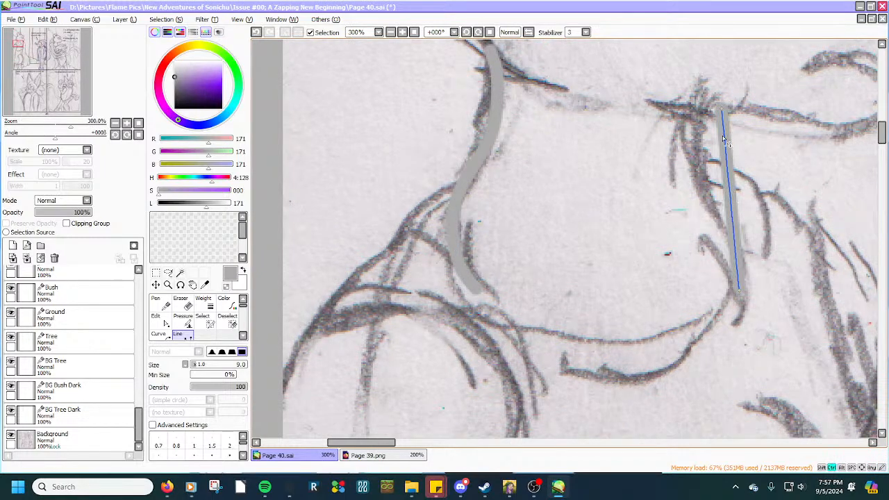
mouse_move(730, 186)
mouse_down()
mouse_move(702, 135)
mouse_move(703, 148)
mouse_up()
drag(720, 217, 738, 248)
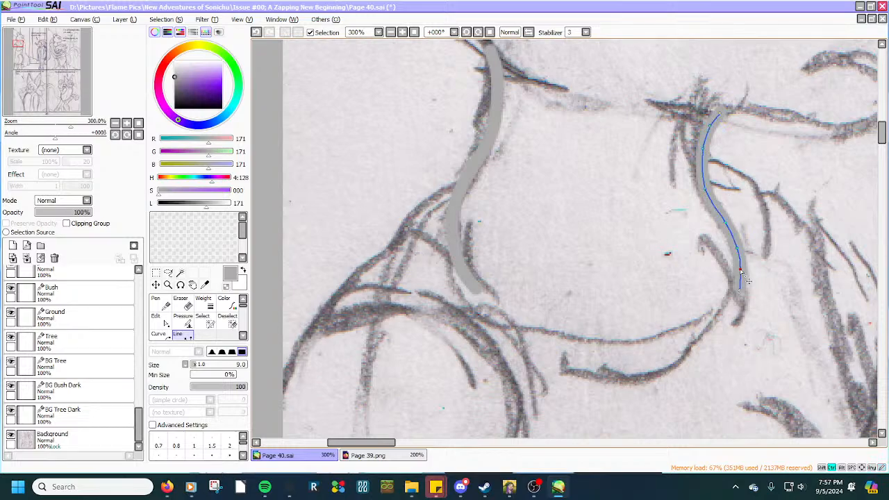
Draw the grey line across the base of Mewtwo's neck and bend it into a downward curve between the neck lines.
click(539, 331)
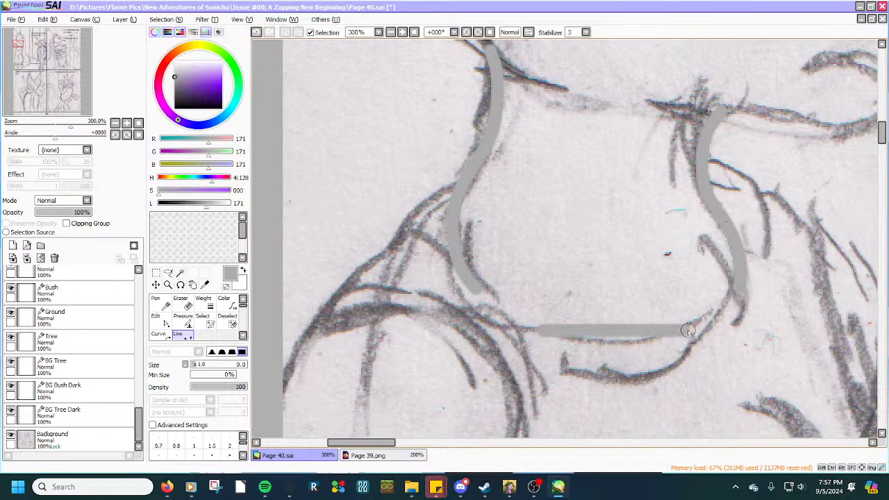
double_click(718, 308)
scroll(708, 311, down, 2)
scroll(688, 332, up, 4)
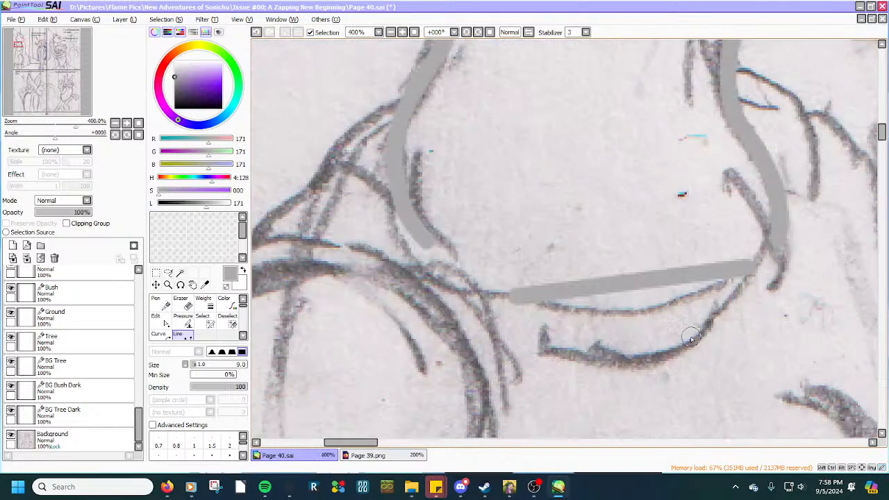
mouse_move(541, 274)
mouse_down()
mouse_move(570, 318)
mouse_move(655, 325)
mouse_up()
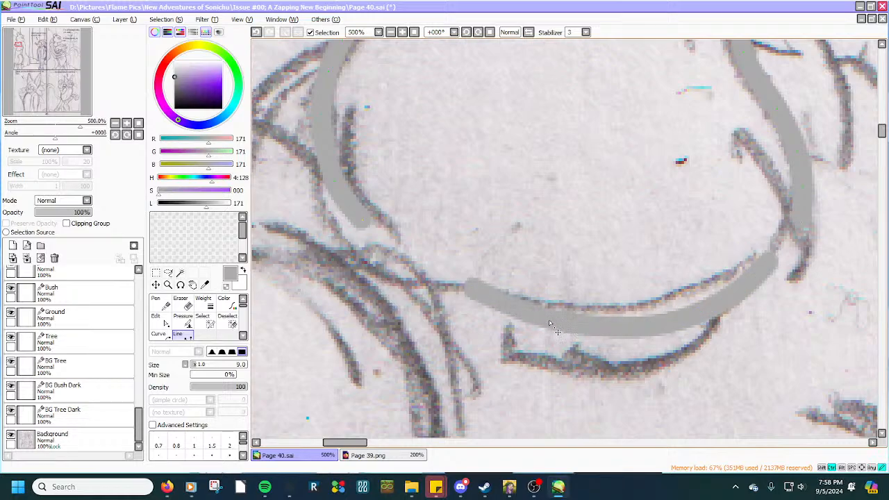
scroll(690, 310, down, 2)
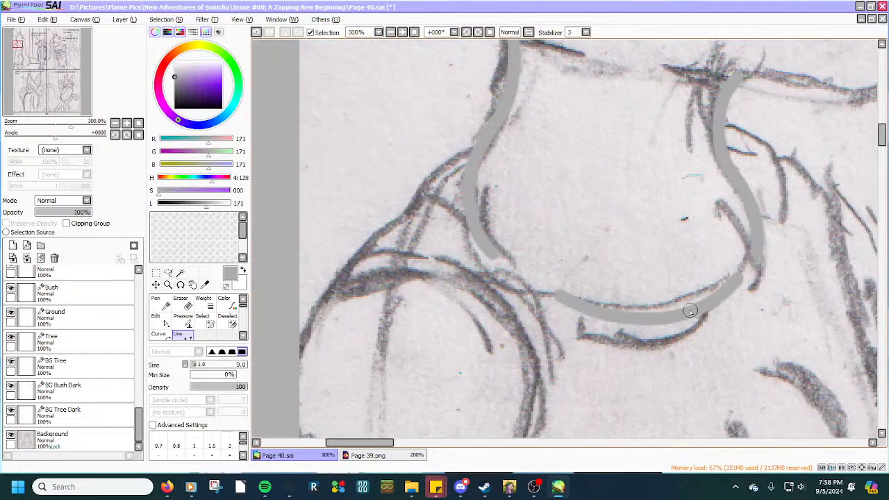
Select the Background layer and set up the size 8 Pen with a light teal colour, R 168, G 228, B 224.
scroll(689, 311, down, 4)
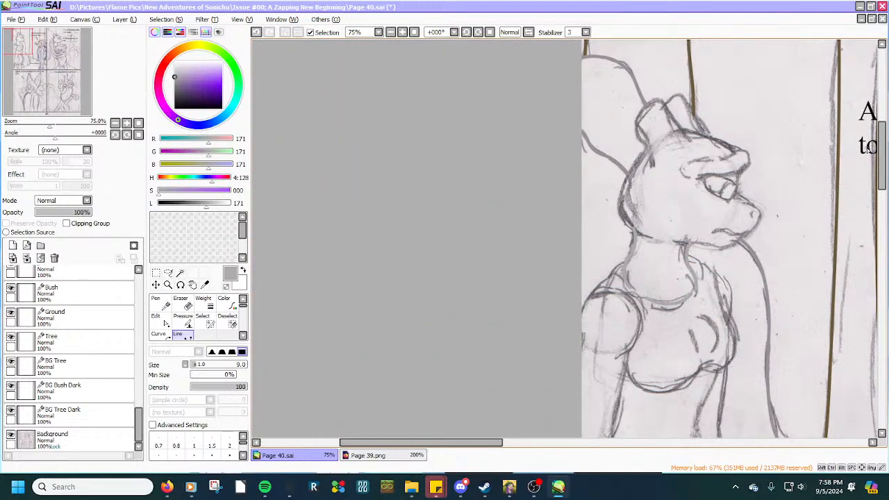
drag(879, 156, 877, 182)
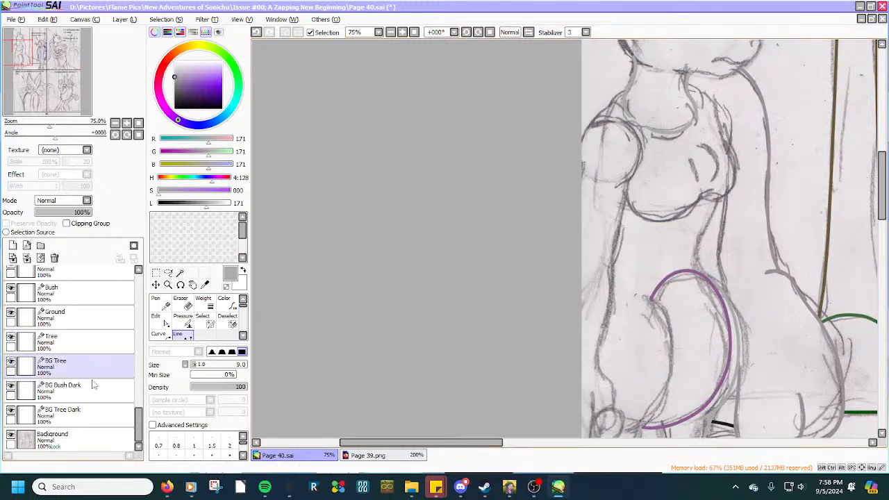
click(101, 434)
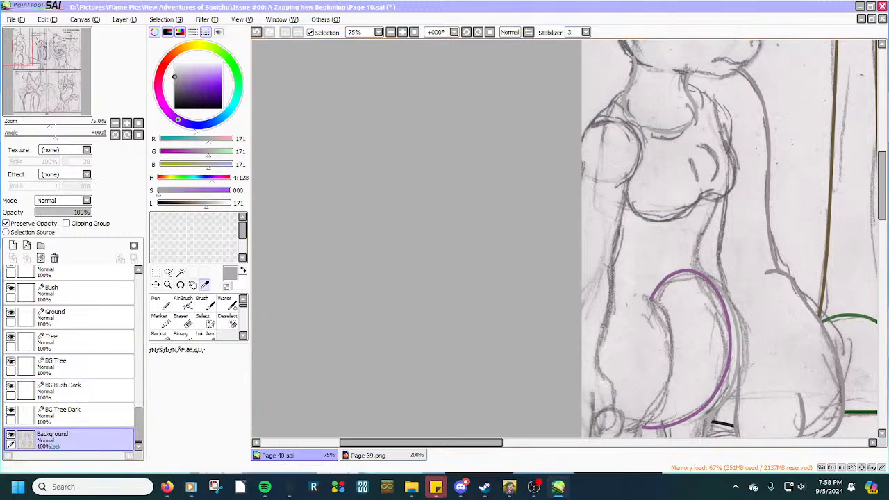
click(236, 102)
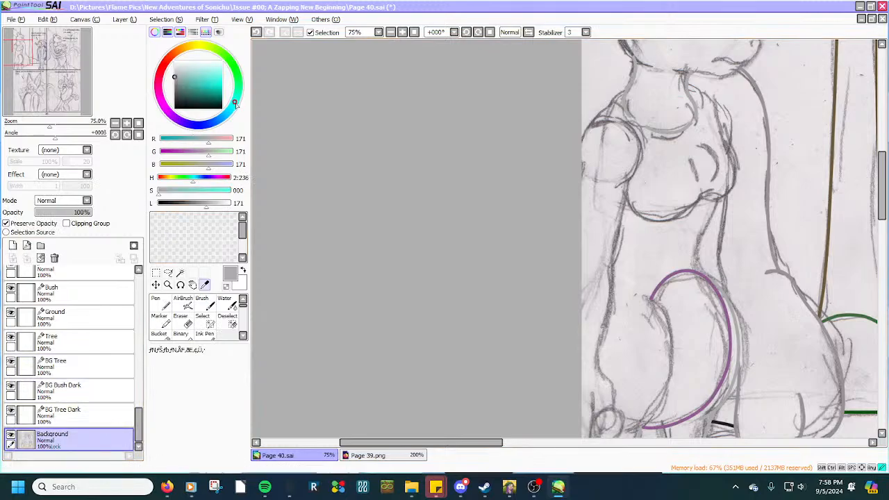
click(236, 103)
click(161, 304)
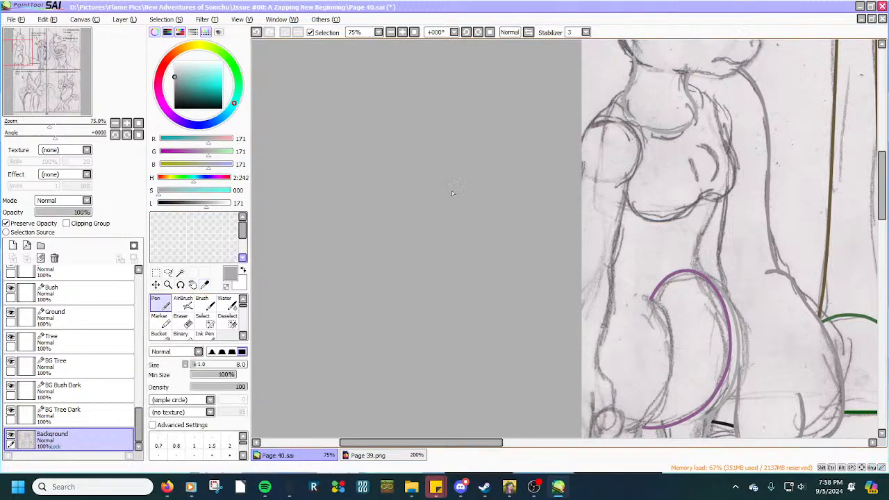
scroll(631, 118, up, 2)
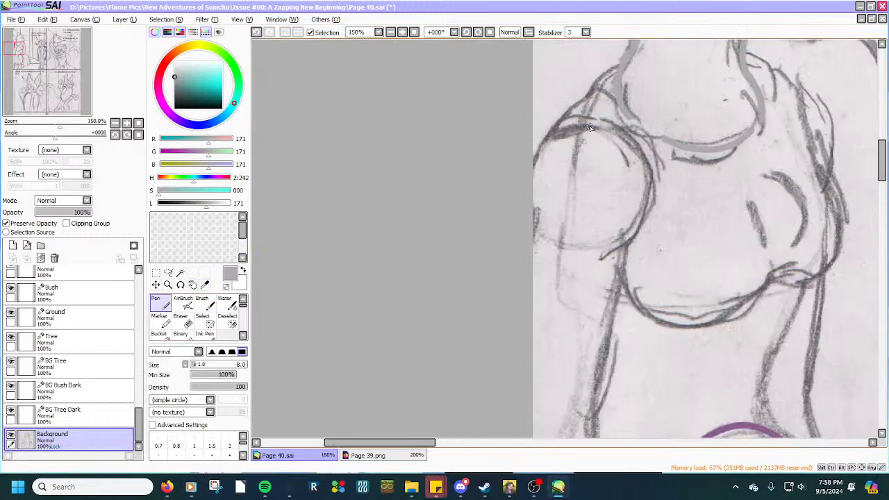
mouse_move(580, 127)
mouse_down()
mouse_move(559, 127)
mouse_move(534, 156)
mouse_up()
key(ctrl+z)
drag(223, 63, 201, 70)
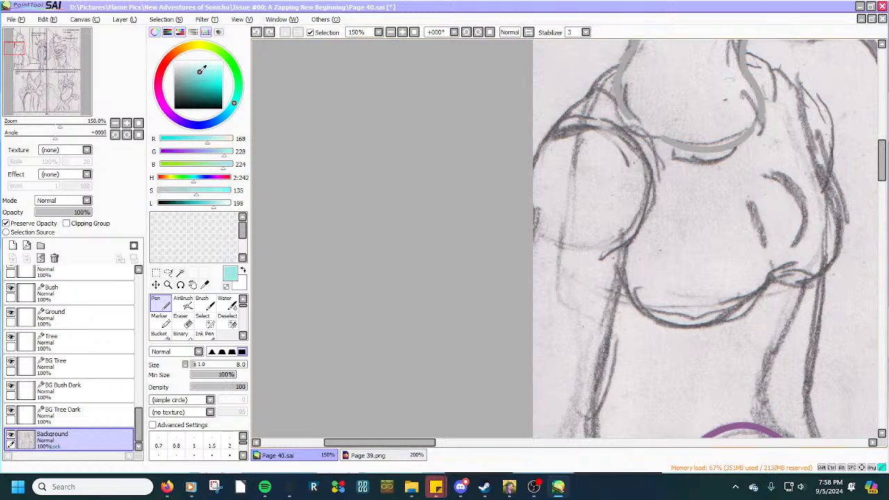
Draw a light teal guide circle over Mewtwo's sketched shoulder at the page edge on the Background layer.
mouse_move(589, 128)
mouse_down()
mouse_move(544, 143)
mouse_move(529, 164)
mouse_move(524, 191)
mouse_move(541, 243)
mouse_up()
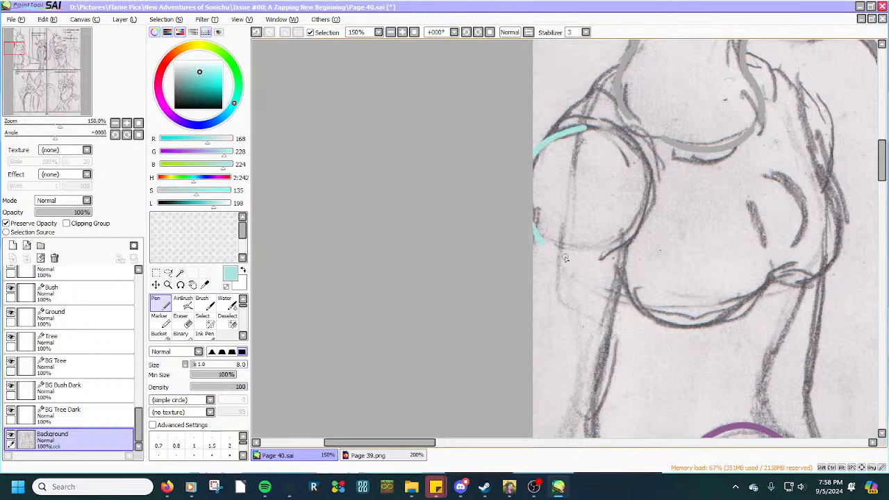
mouse_move(596, 263)
mouse_down()
mouse_move(632, 237)
mouse_move(649, 185)
mouse_move(633, 150)
mouse_move(579, 128)
mouse_up()
scroll(579, 128, down, 3)
scroll(591, 180, up, 2)
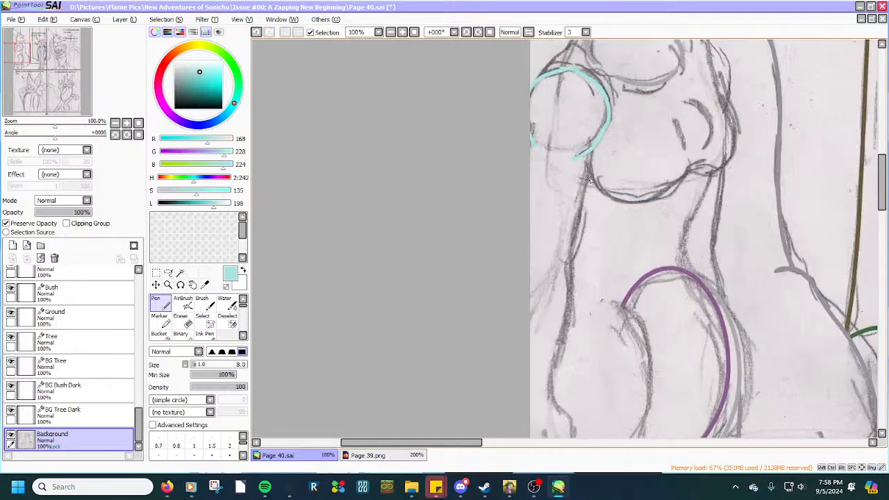
Draw light teal guide strokes over Mewtwo's sketched arm along the page edge, outlining the upper arm, forearm and start of the hand.
drag(580, 183, 563, 230)
drag(571, 241, 566, 300)
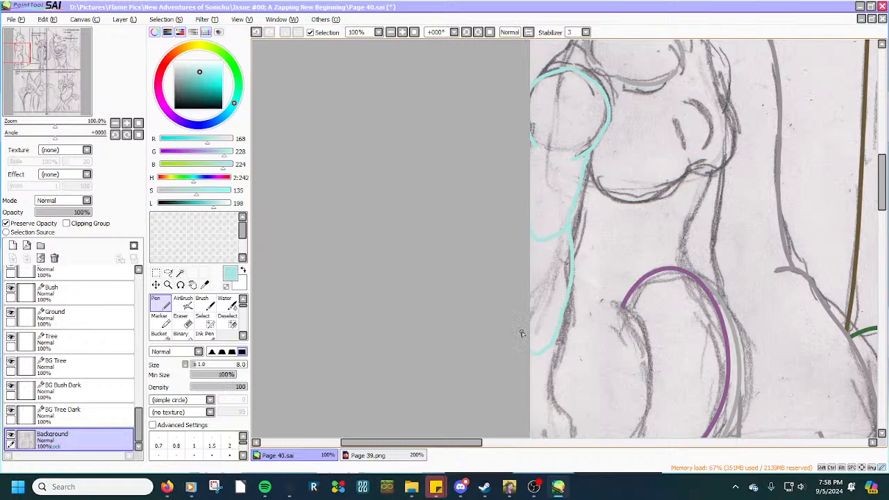
scroll(529, 363, down, 2)
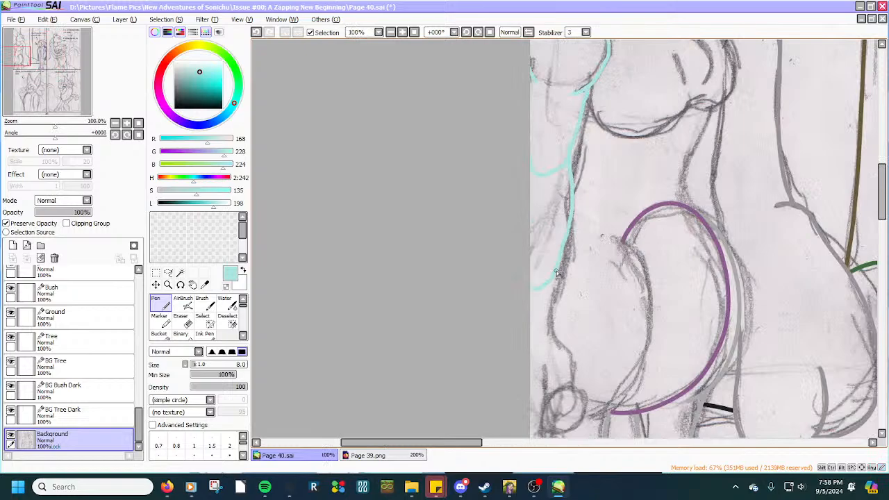
drag(556, 272, 556, 307)
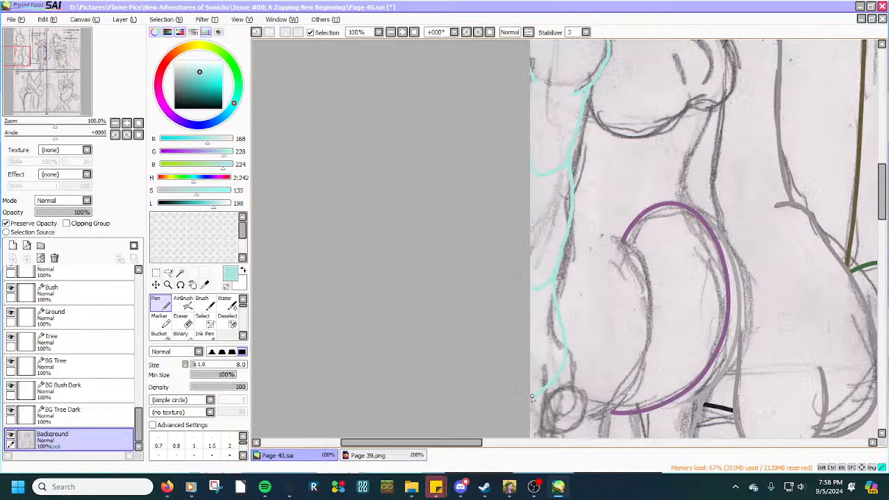
scroll(517, 375, down, 4)
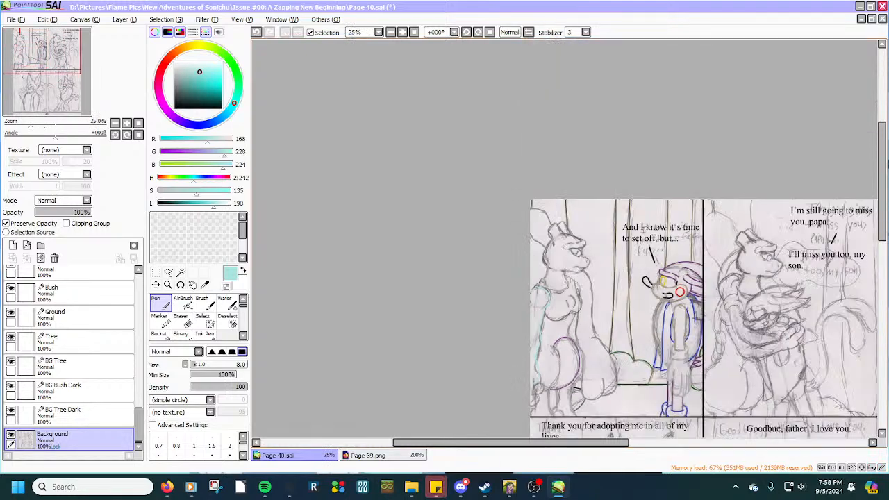
scroll(829, 200, down, 4)
Draw light teal guides for Mewtwo's thumb and fingers below the forearm, with a rounded tip on the thumb.
scroll(550, 256, up, 5)
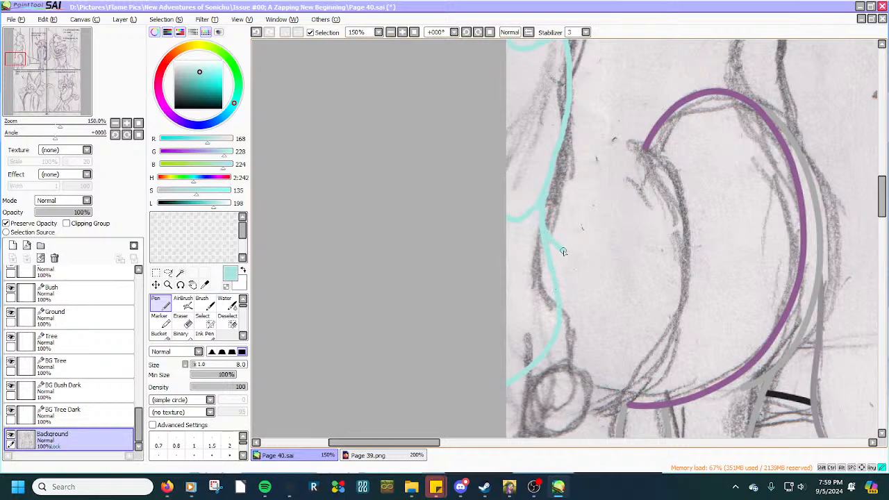
drag(580, 263, 589, 292)
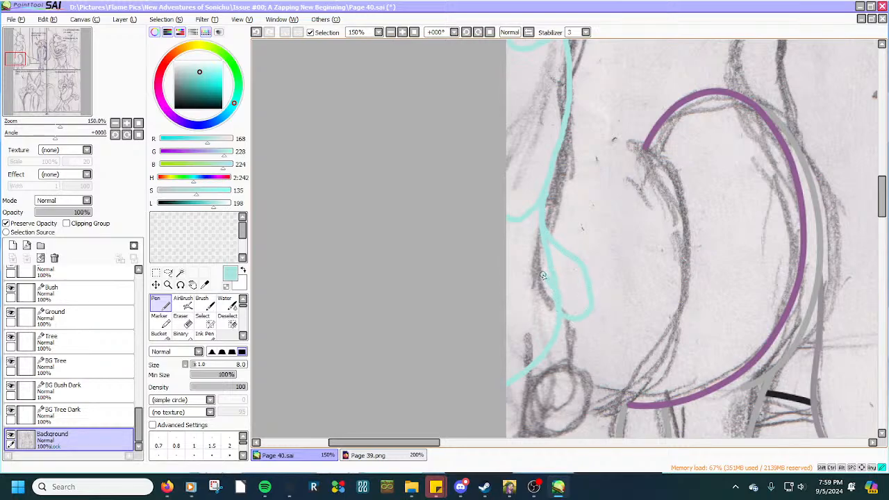
key(ctrl+z)
drag(551, 281, 543, 325)
mouse_move(545, 362)
mouse_down()
mouse_move(559, 396)
mouse_move(545, 416)
mouse_move(522, 402)
mouse_up()
drag(516, 356, 510, 304)
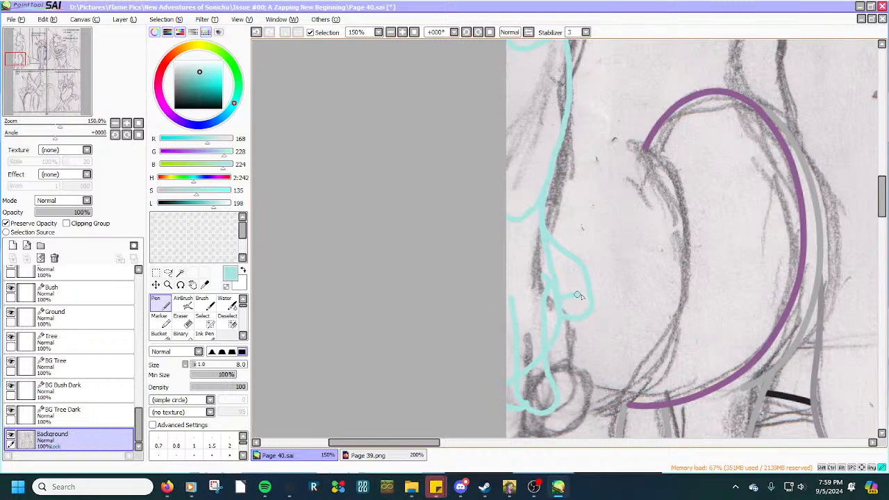
mouse_move(577, 296)
mouse_down()
mouse_move(601, 305)
mouse_move(609, 326)
mouse_up()
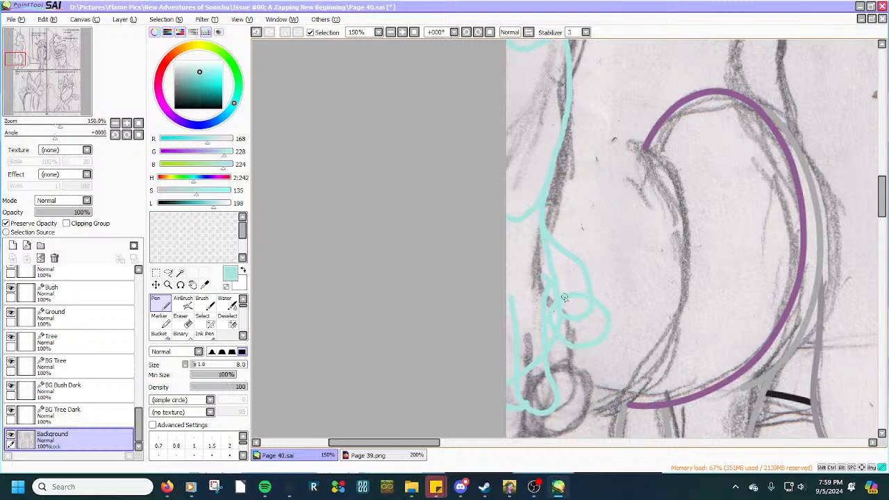
Draw a rounded light teal guide around the lowest fingertip of Mewtwo's hand.
scroll(561, 377, down, 4)
scroll(554, 389, up, 4)
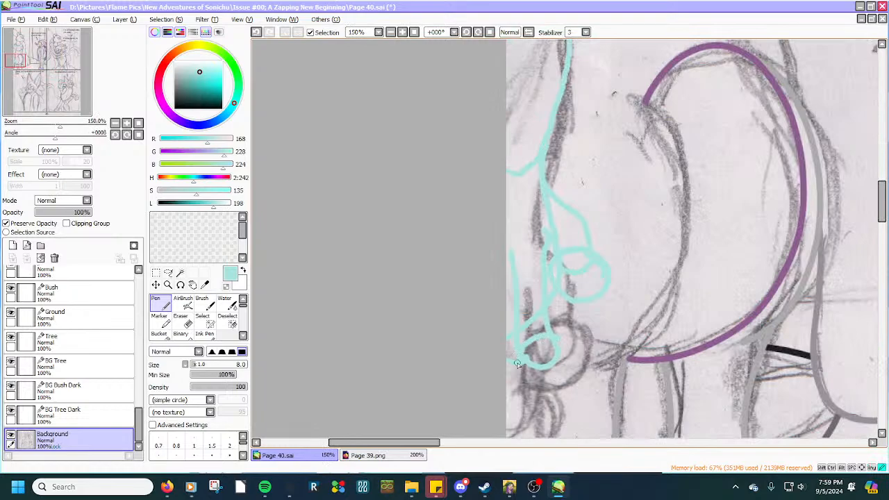
mouse_move(517, 362)
mouse_down()
mouse_move(536, 390)
mouse_move(559, 389)
mouse_up()
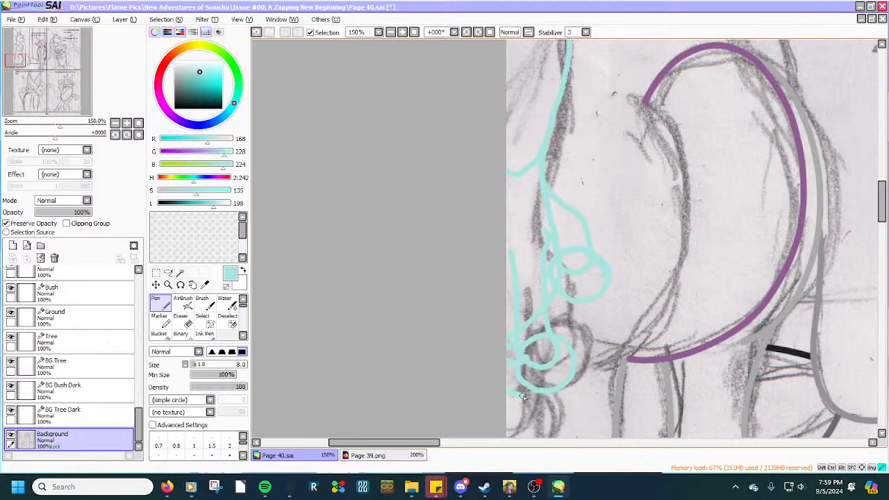
scroll(552, 344, down, 1)
scroll(565, 259, down, 1)
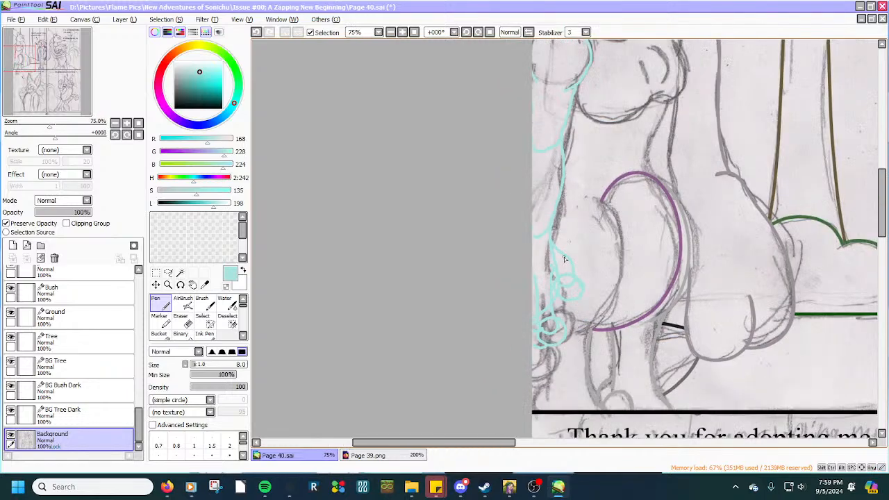
mouse_move(885, 237)
mouse_down()
mouse_move(886, 206)
mouse_move(886, 240)
mouse_up()
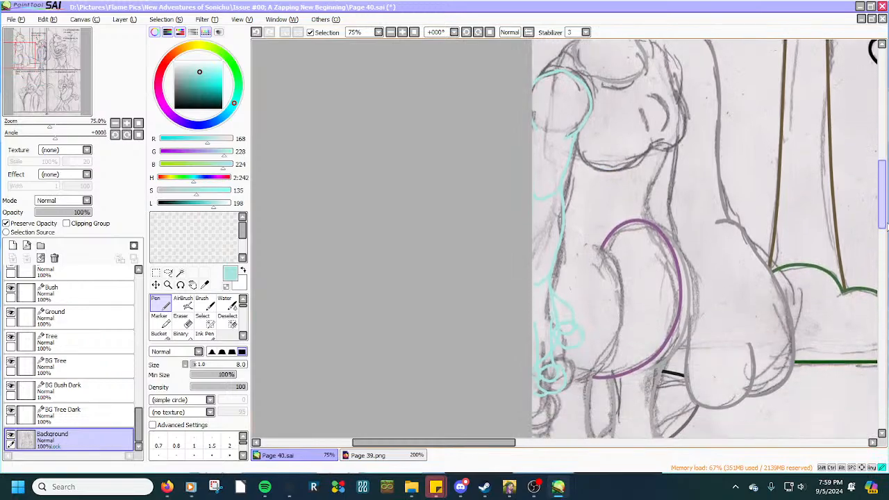
drag(886, 225, 885, 207)
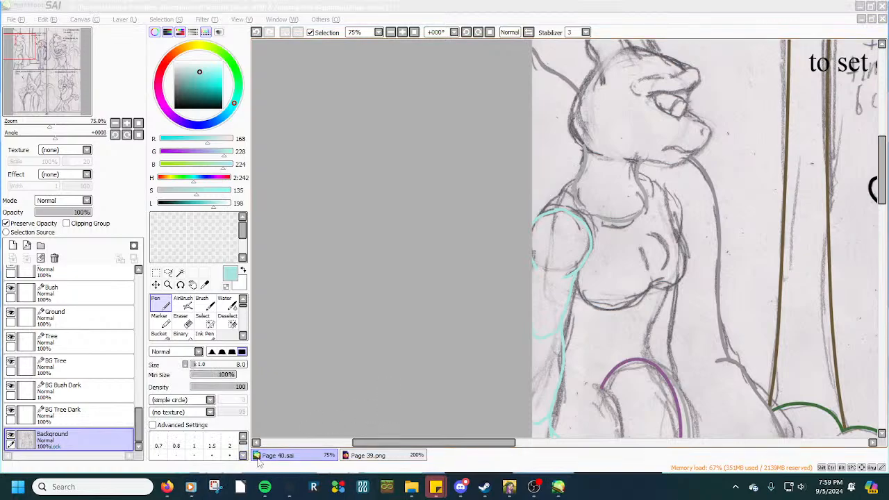
Switch to Windows Media Player, skip past the current track in the Moody playlist, and return to the Page 40 drawing.
click(193, 487)
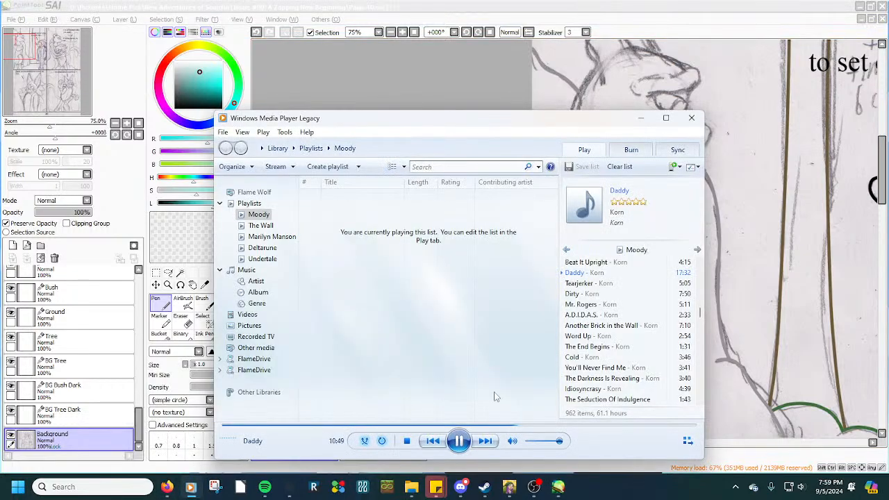
click(697, 425)
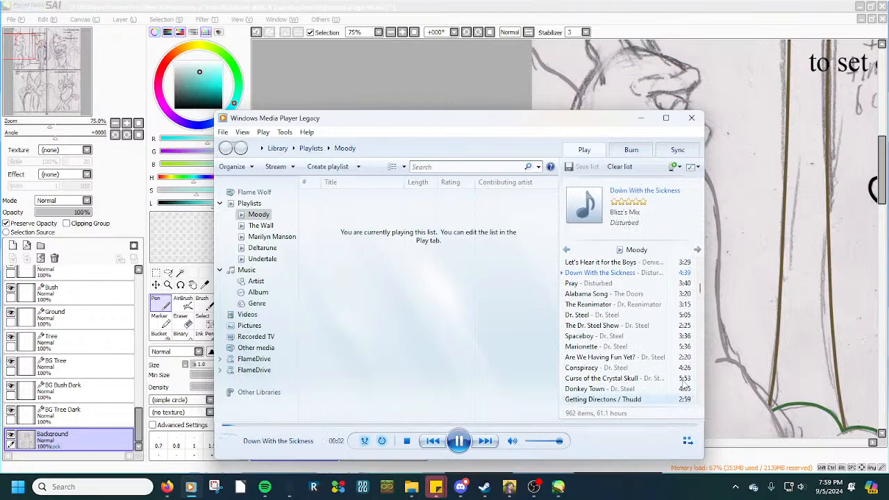
click(624, 18)
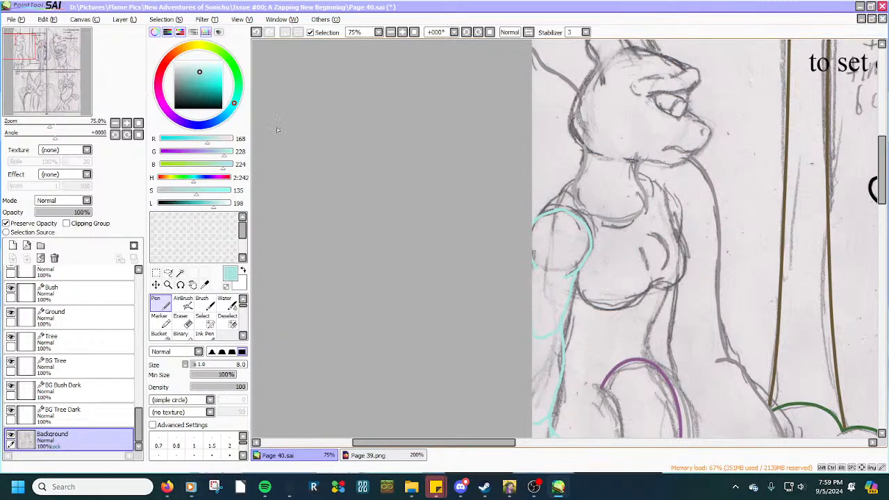
Select the Mewtwo Main layer and sample the grey, R 171, G 171, B 171, from Mewtwo's neck line.
scroll(77, 313, up, 10)
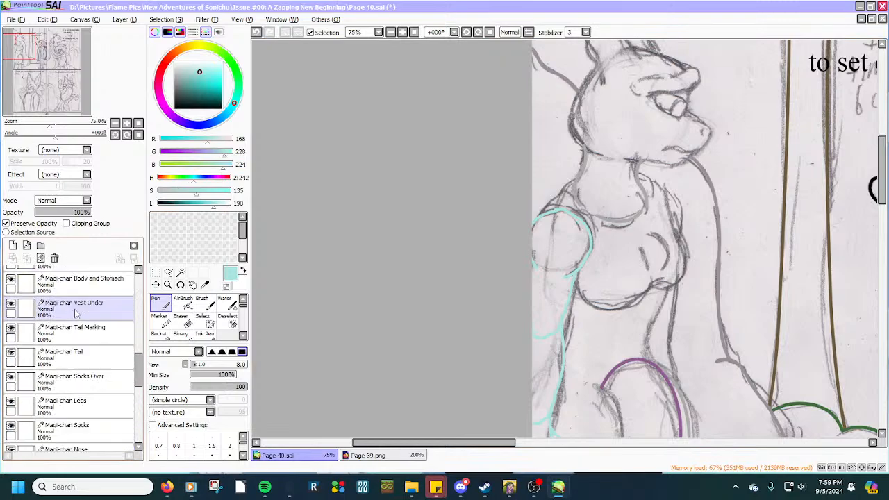
scroll(77, 312, up, 10)
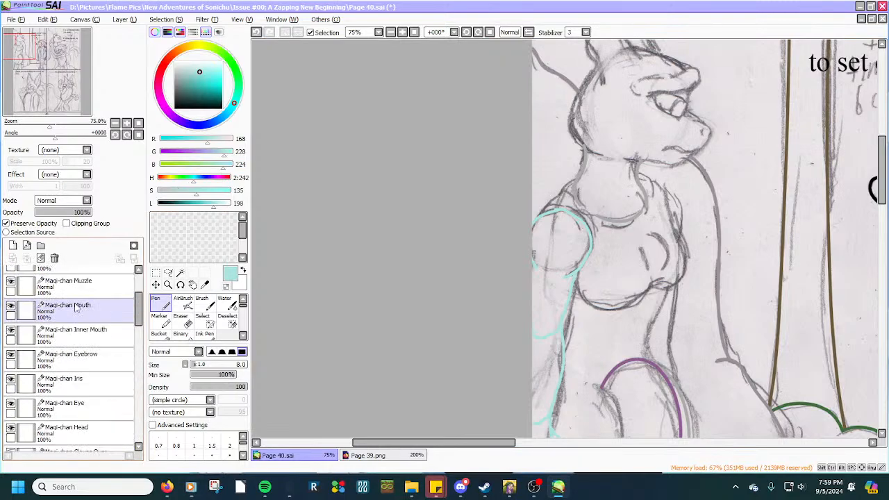
scroll(77, 309, up, 4)
click(79, 297)
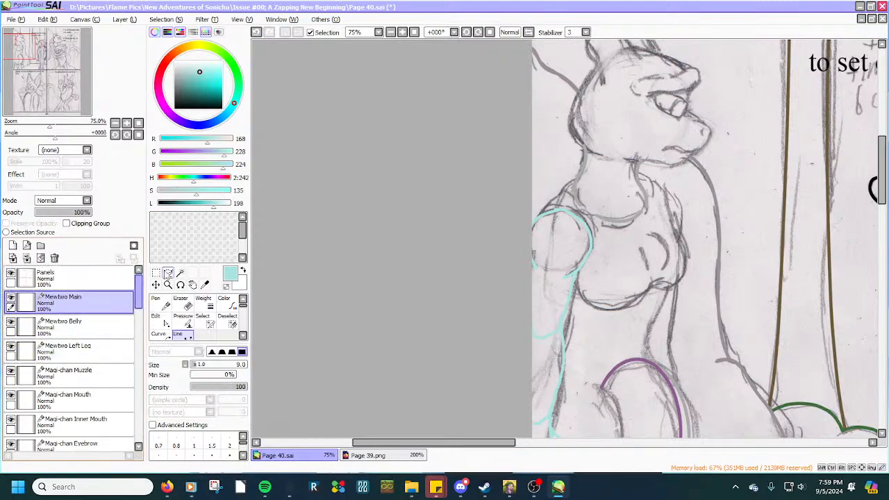
click(205, 285)
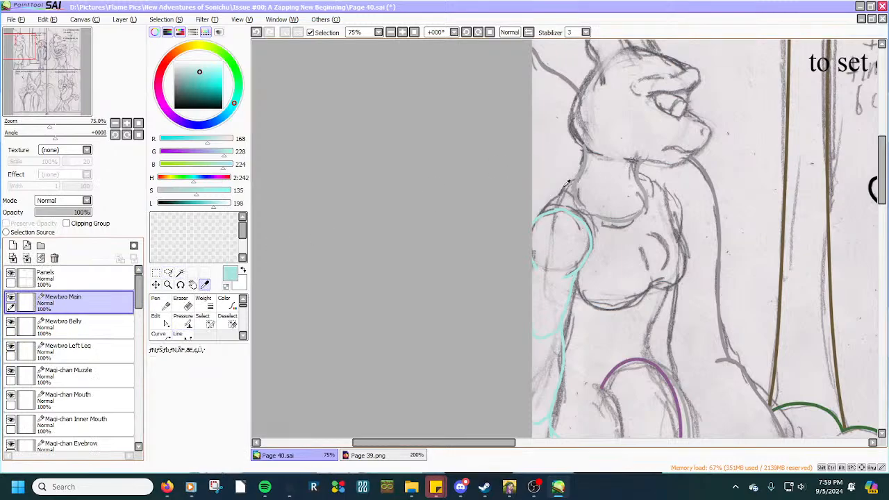
scroll(567, 182, up, 3)
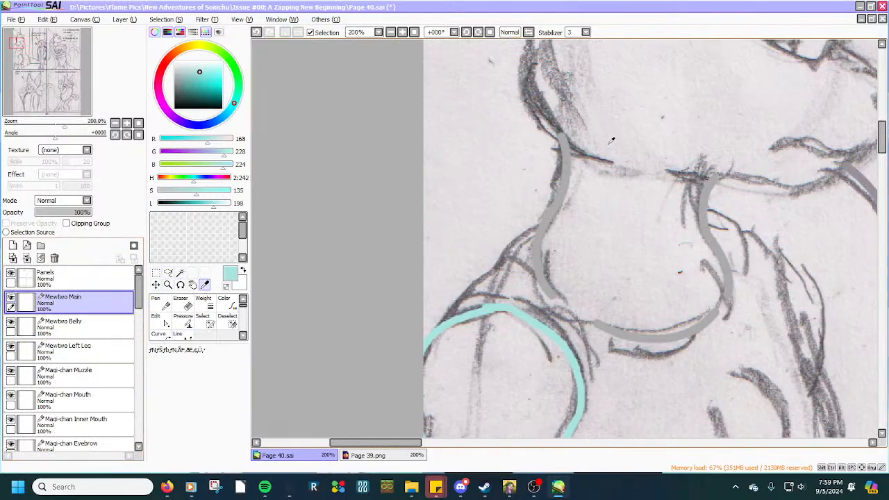
click(565, 185)
scroll(565, 185, down, 3)
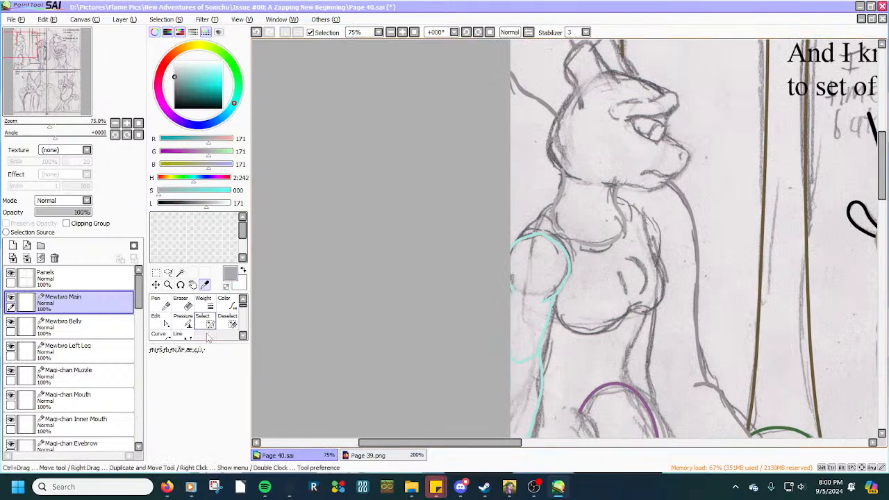
Draw a grey size 9 line over the top of Mewtwo's shoulder from the page edge and bend it into an arch.
click(182, 336)
scroll(557, 244, up, 5)
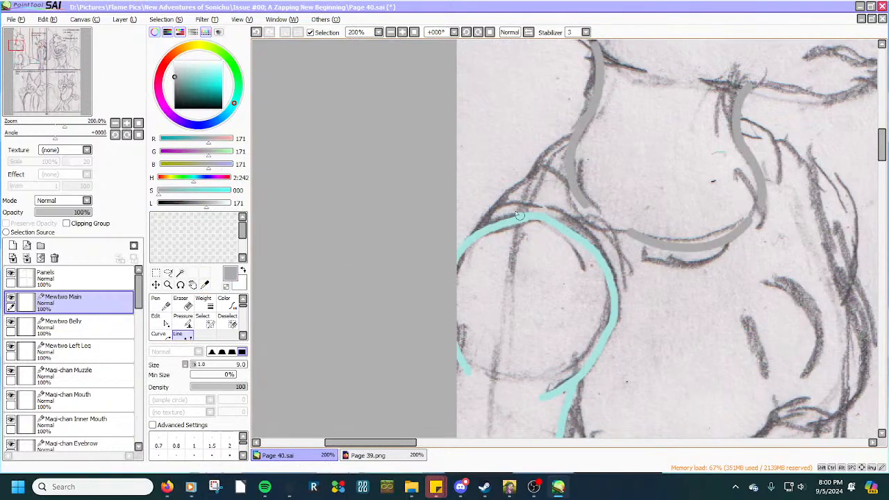
mouse_move(439, 289)
mouse_down()
mouse_move(454, 256)
mouse_move(547, 191)
mouse_move(617, 202)
mouse_up()
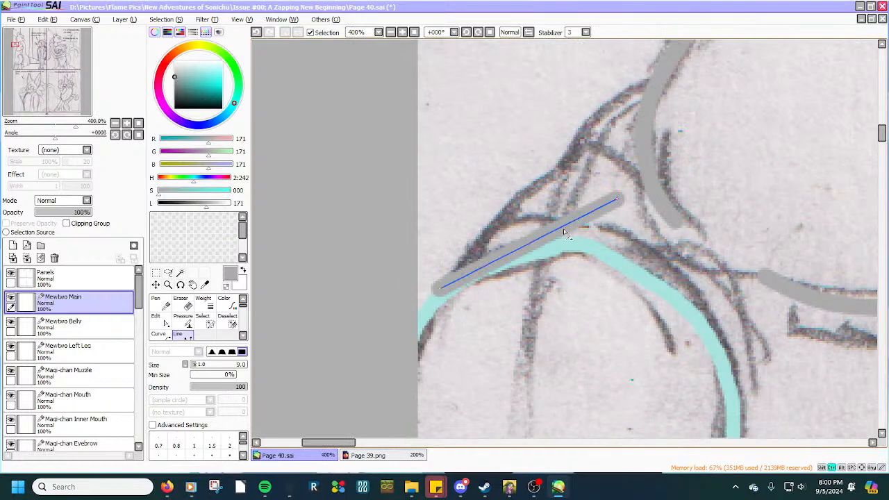
drag(561, 229, 527, 192)
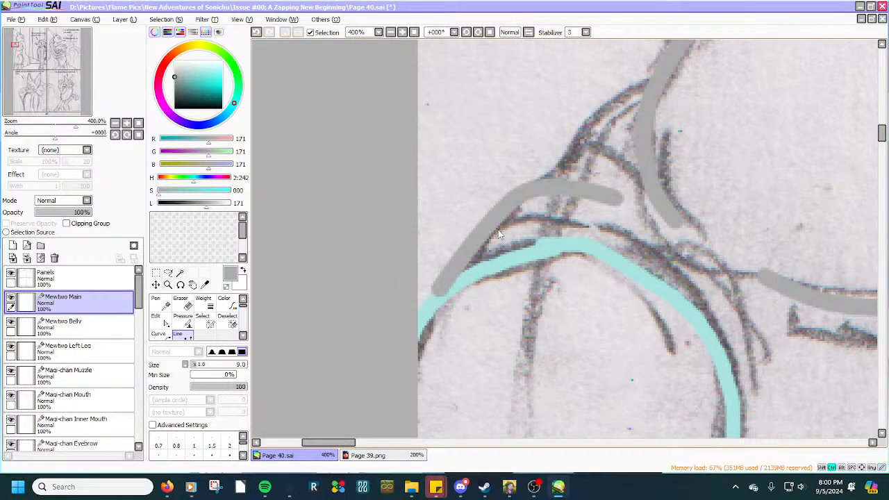
drag(468, 250, 486, 211)
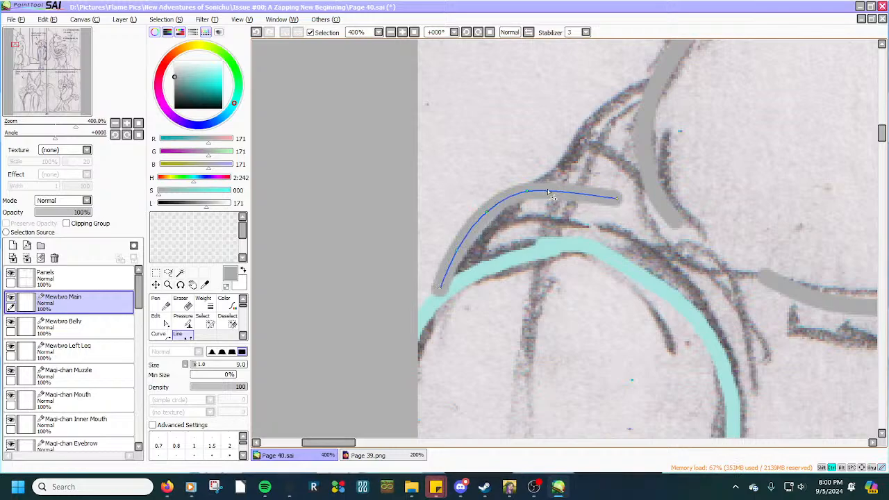
drag(581, 194, 583, 189)
drag(527, 192, 528, 186)
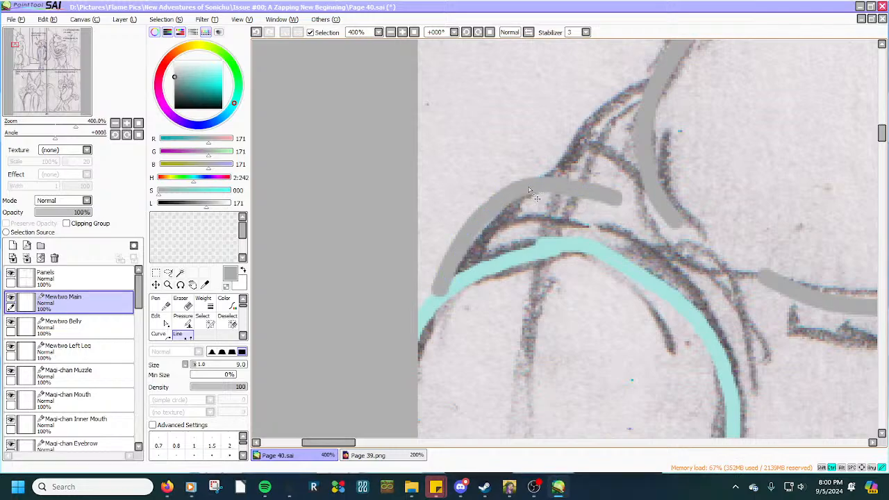
mouse_move(581, 191)
mouse_down()
mouse_move(574, 184)
mouse_move(591, 188)
mouse_up()
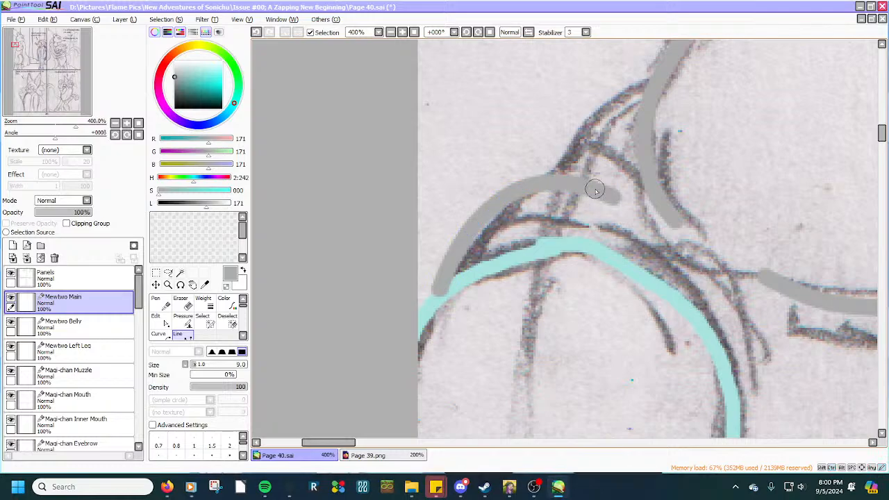
Draw a grey line from the top of the shoulder arch to the back of Mewtwo's neck and curve it to the sketch.
click(529, 183)
scroll(554, 161, down, 3)
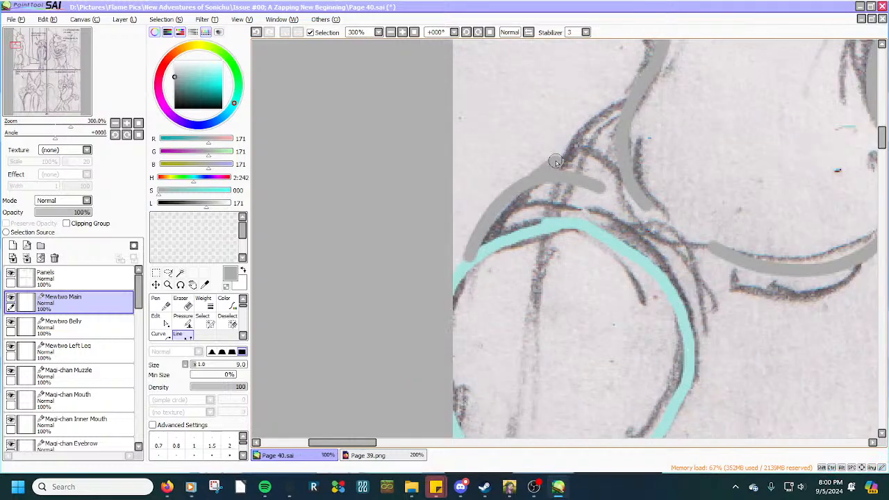
scroll(566, 125, up, 1)
scroll(567, 121, up, 2)
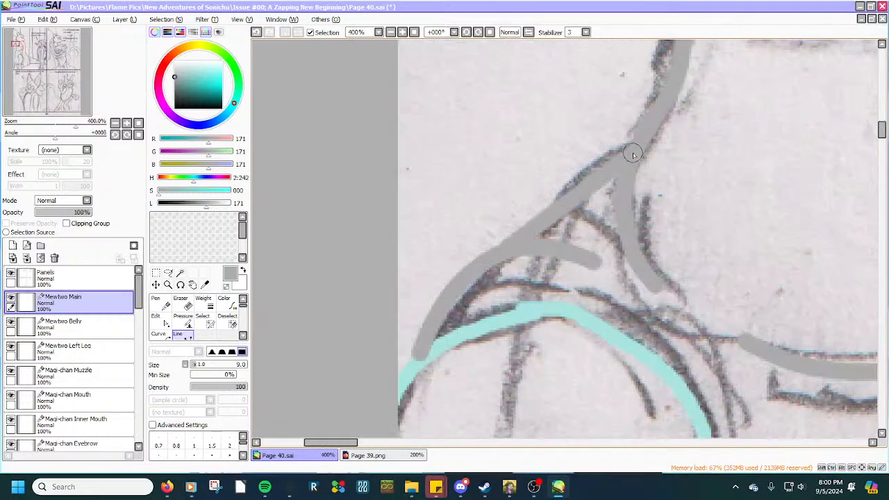
scroll(537, 220, up, 1)
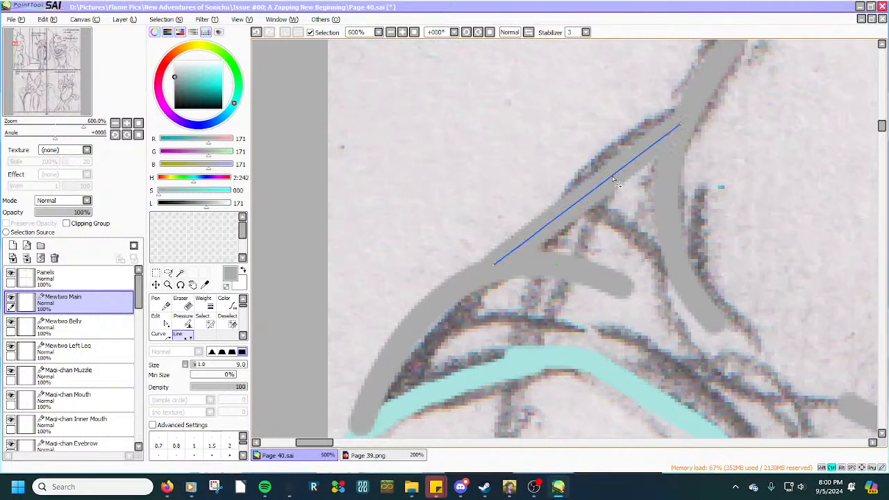
ctrl+click(495, 265)
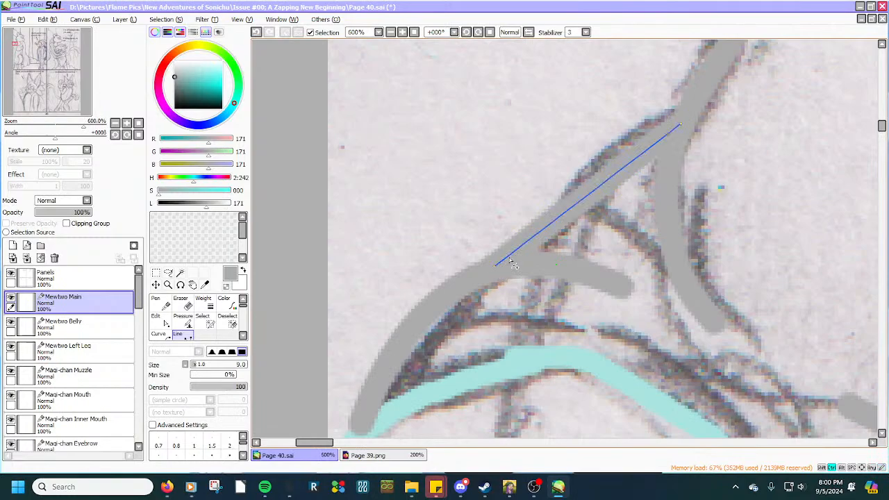
drag(495, 264, 525, 254)
drag(633, 169, 659, 132)
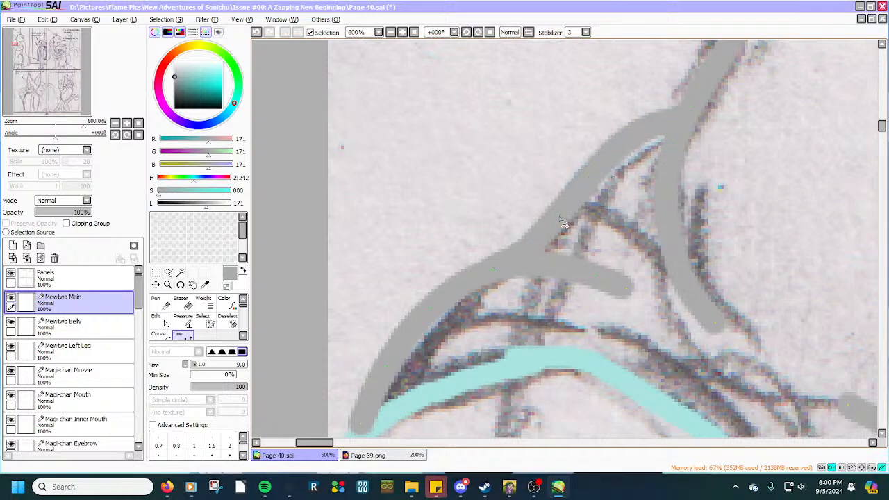
scroll(561, 222, down, 2)
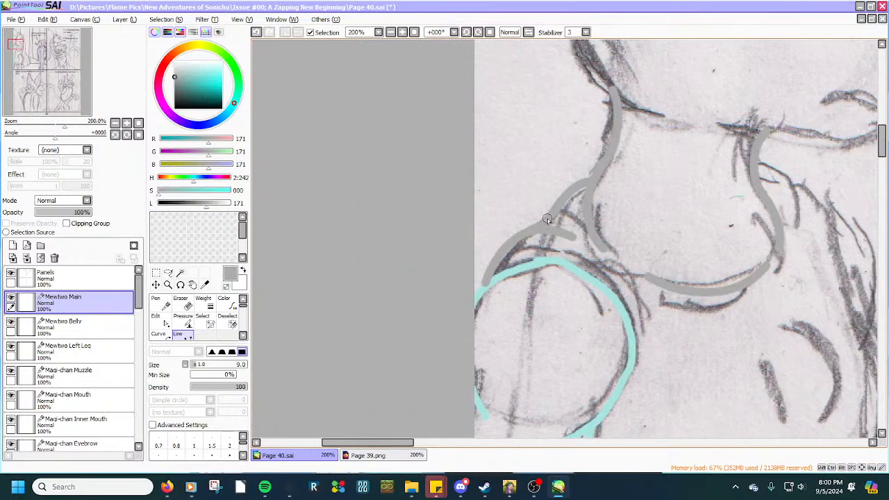
scroll(547, 220, down, 1)
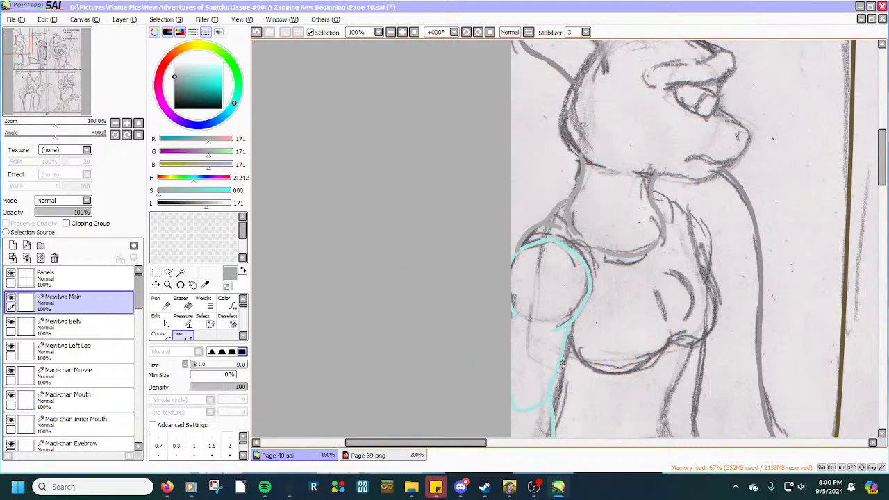
Draw a grey line across the base of Mewtwo's shoulder circle and pull its middle up to the circle's top.
scroll(562, 364, up, 1)
scroll(471, 269, up, 1)
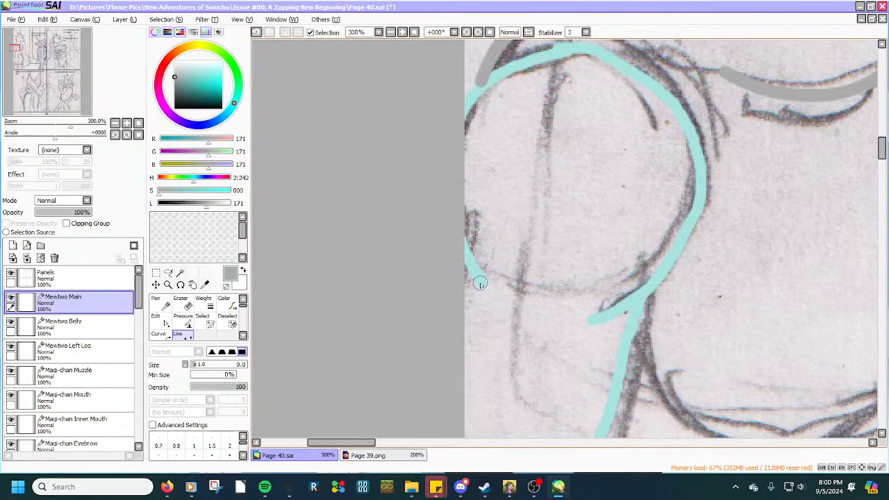
click(480, 283)
scroll(601, 313, down, 2)
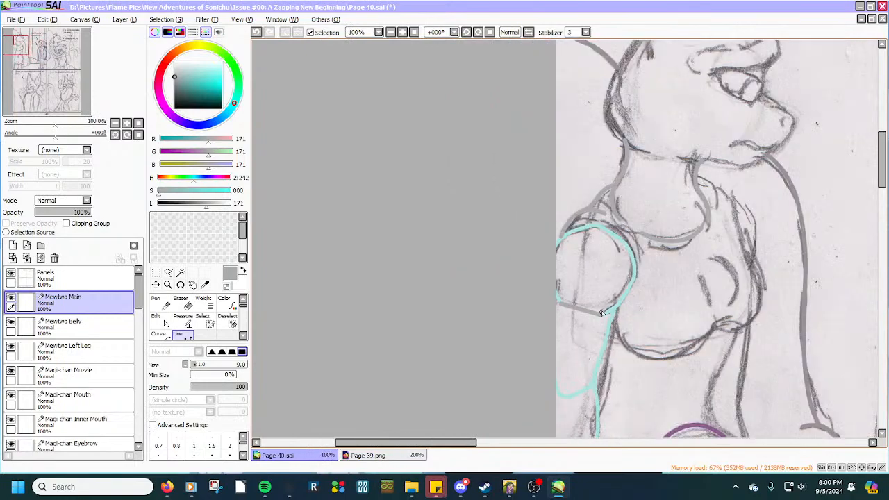
scroll(602, 312, up, 1)
scroll(596, 274, up, 1)
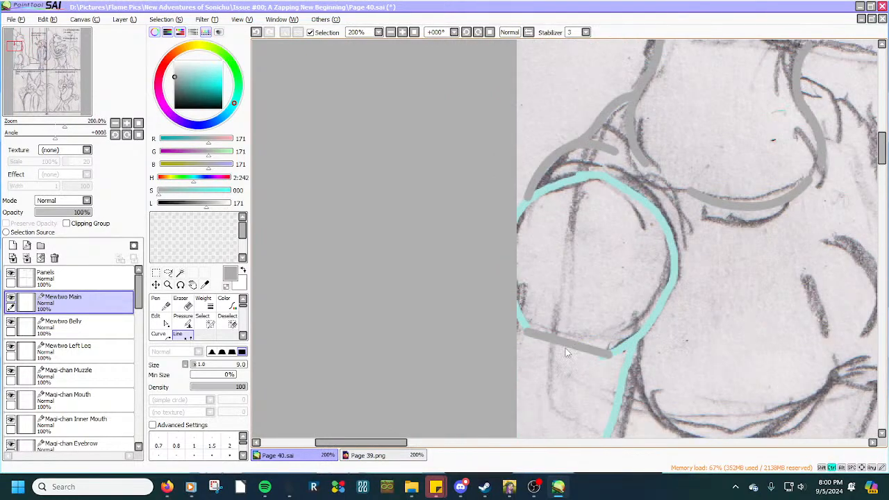
drag(566, 346, 594, 174)
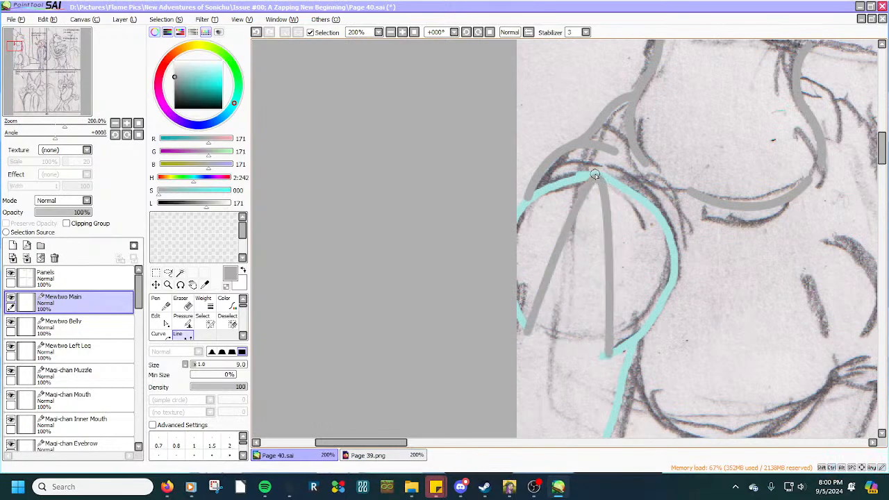
Bend both sides of the grey shoulder line outward so that it wraps around the turquoise circle guide.
scroll(594, 173, up, 2)
scroll(568, 218, down, 1)
drag(561, 241, 450, 279)
scroll(450, 279, down, 2)
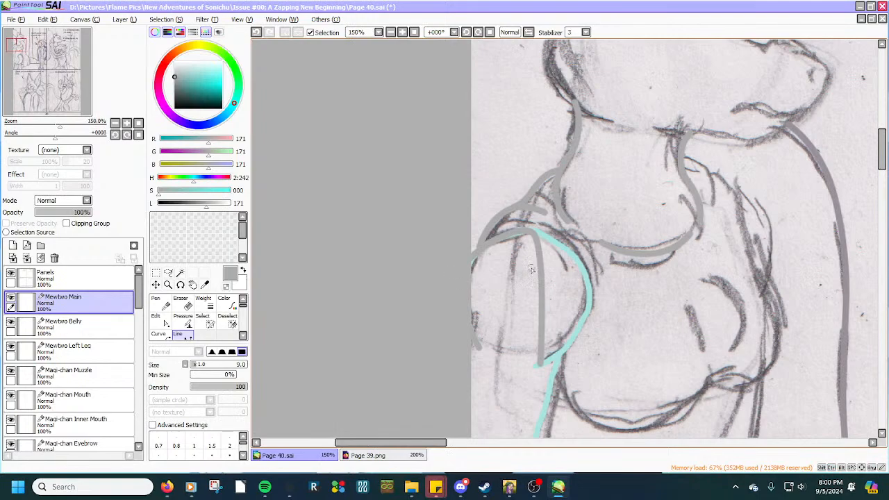
scroll(531, 269, up, 2)
ctrl+drag(546, 264, 653, 323)
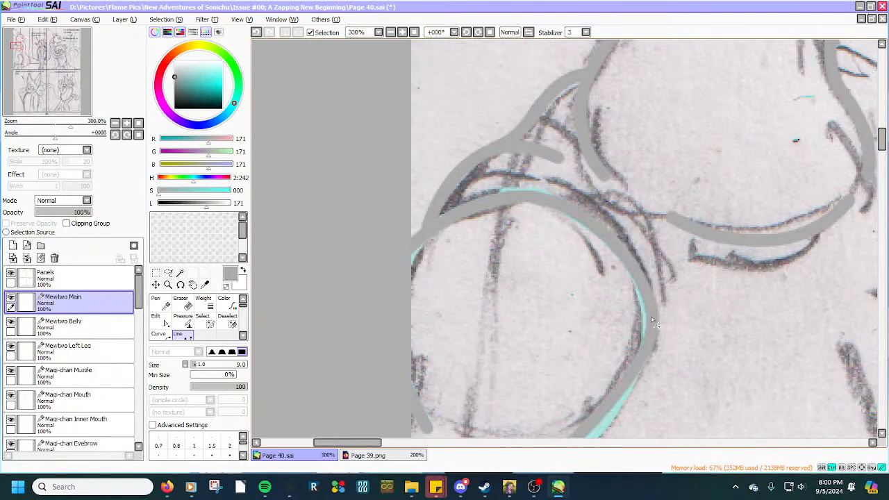
Refine the shoulder line's curve point by point into a smooth round outline along the circle guide.
ctrl+drag(474, 207, 434, 215)
ctrl+drag(558, 214, 605, 232)
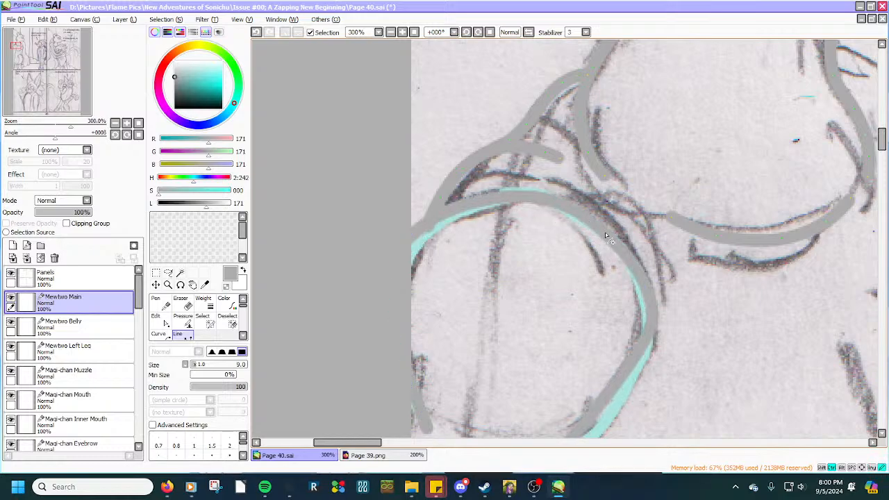
ctrl+click(531, 196)
scroll(521, 198, down, 2)
scroll(483, 289, up, 2)
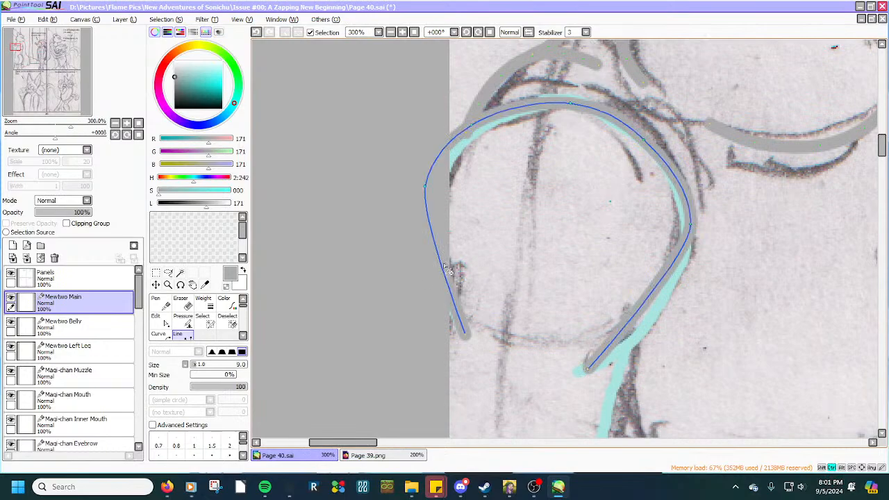
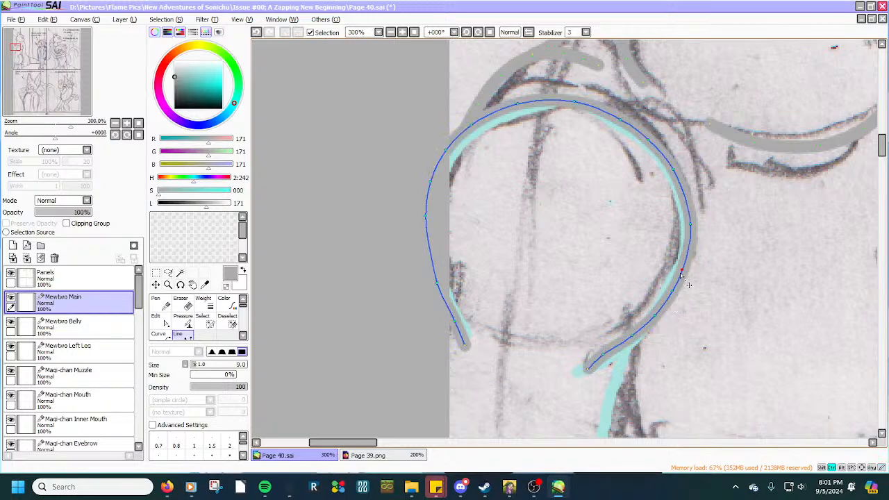
scroll(680, 244, up, 1)
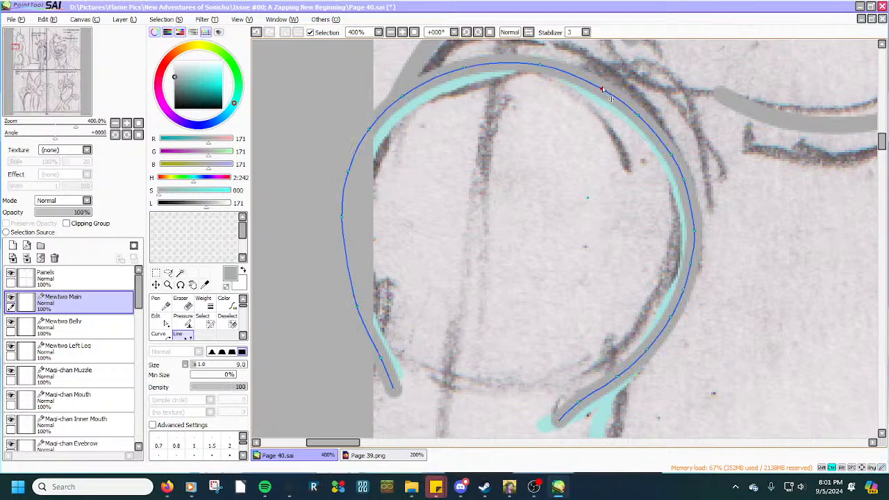
Draw a grey line down Mewtwo's upper arm from the base of the shoulder curve to the elbow.
scroll(602, 87, down, 4)
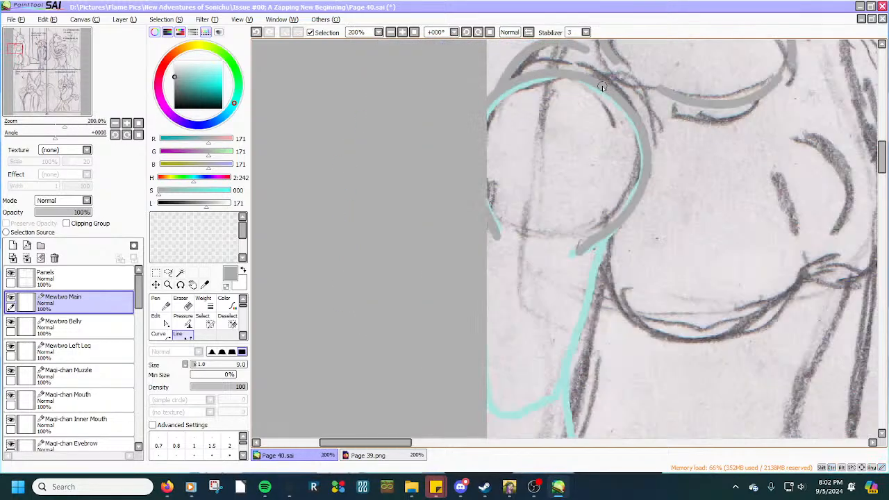
scroll(567, 251, up, 1)
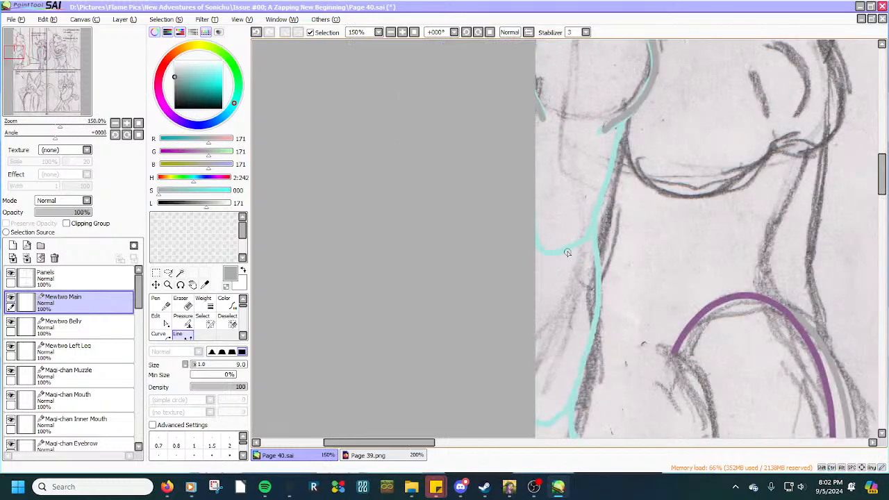
scroll(625, 145, up, 2)
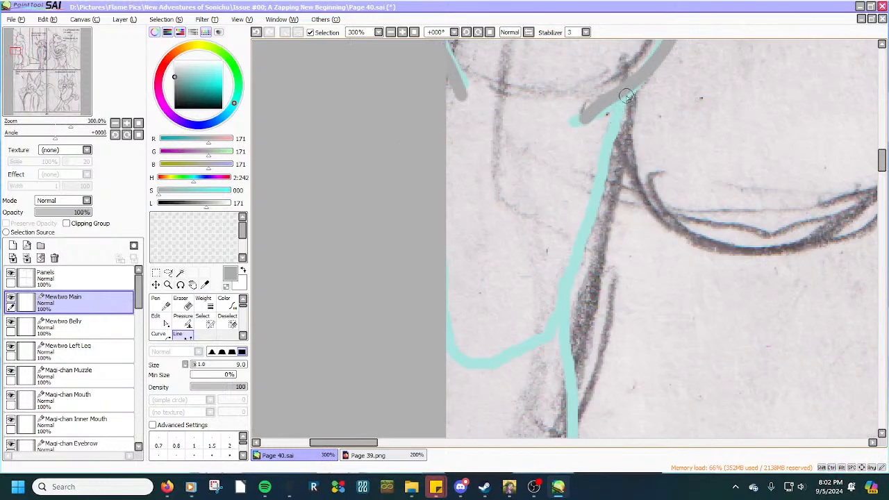
drag(627, 96, 555, 329)
scroll(585, 154, up, 2)
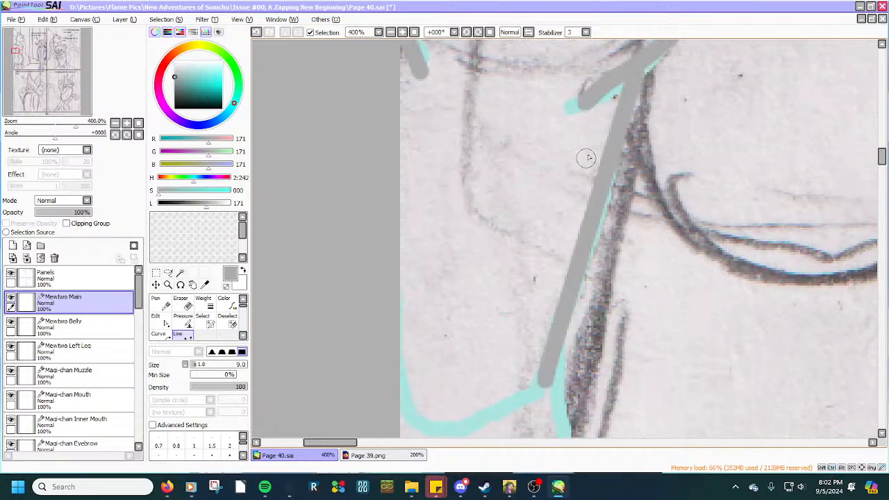
Curve the upper arm line slightly outward toward the pencil sketch, bending its top end into the shoulder curve.
drag(647, 55, 638, 74)
scroll(647, 56, down, 3)
scroll(649, 57, up, 2)
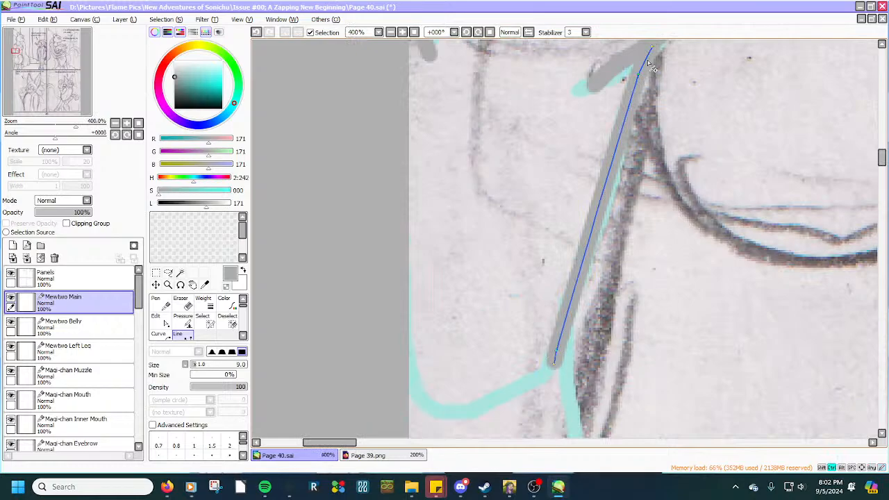
drag(625, 119, 619, 166)
drag(588, 236, 596, 259)
drag(635, 124, 630, 116)
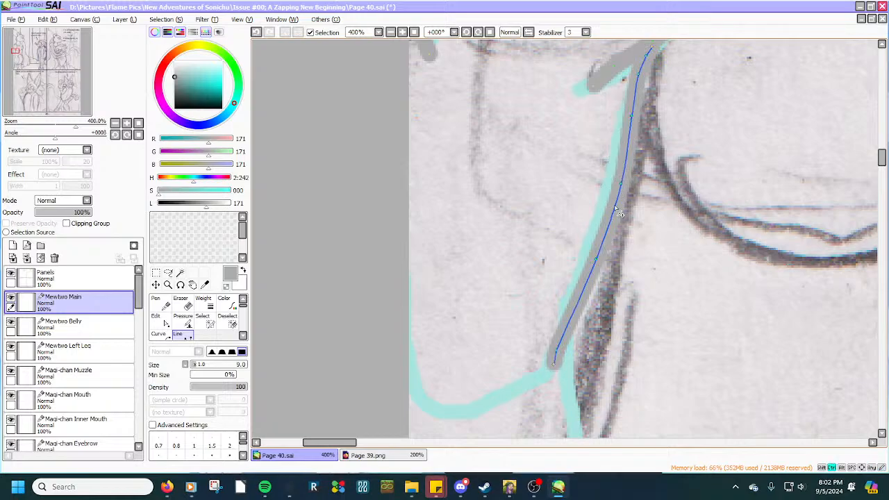
Draw a grey line down Mewtwo's forearm from the elbow to the top of the rounded hand guide.
scroll(611, 235, down, 6)
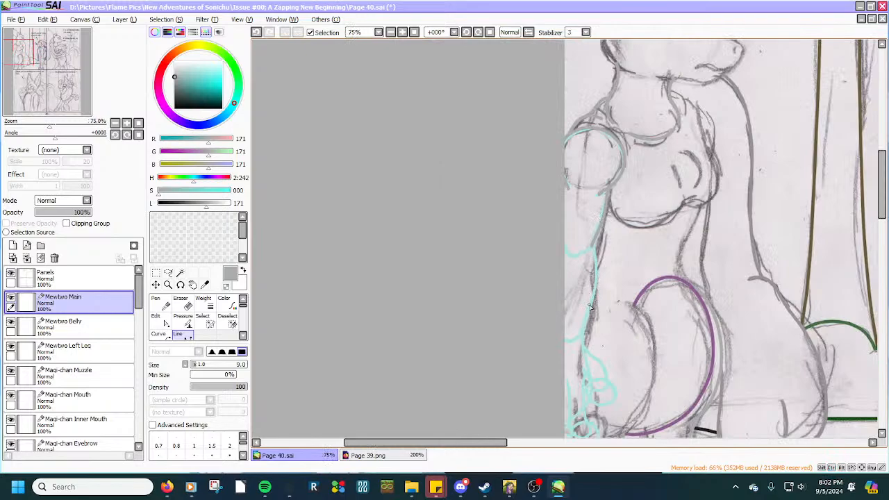
scroll(587, 338, up, 1)
scroll(590, 233, up, 1)
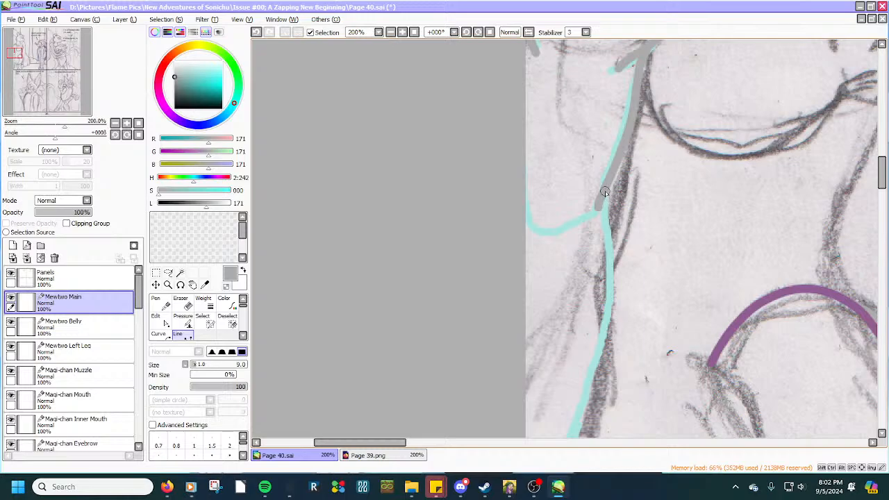
scroll(601, 278, down, 1)
scroll(586, 339, down, 1)
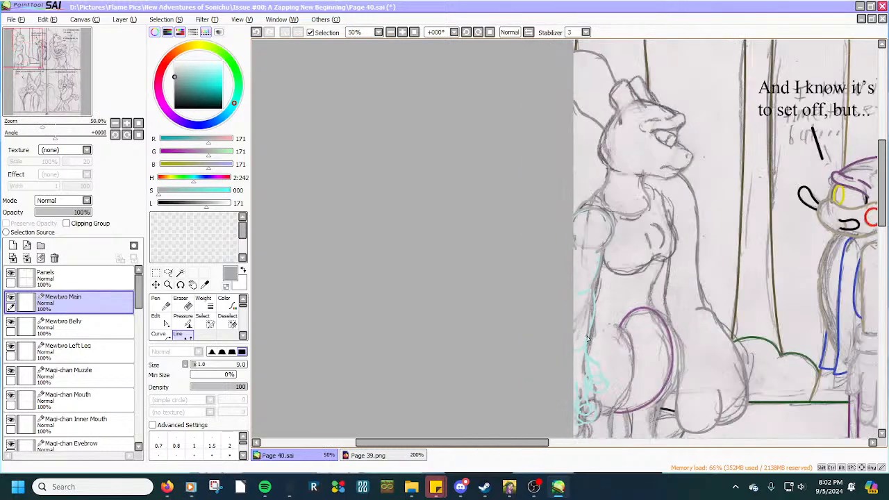
scroll(588, 339, up, 3)
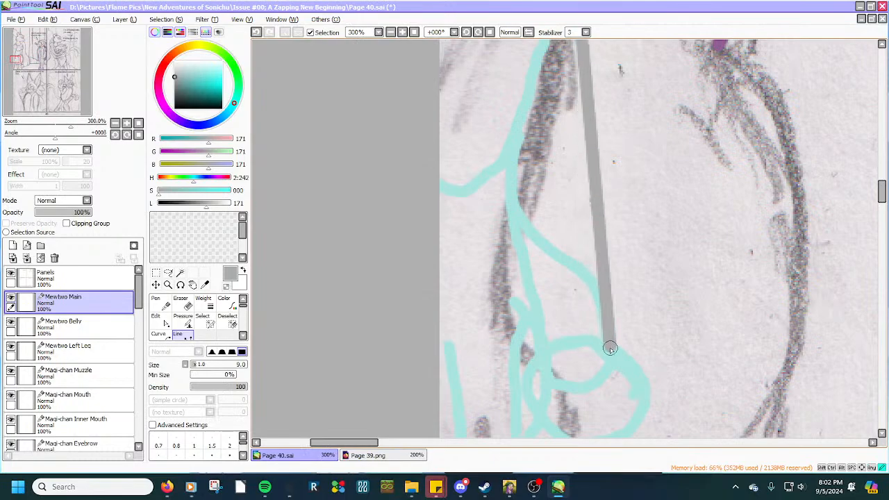
double_click(610, 348)
scroll(607, 316, down, 2)
scroll(589, 232, up, 2)
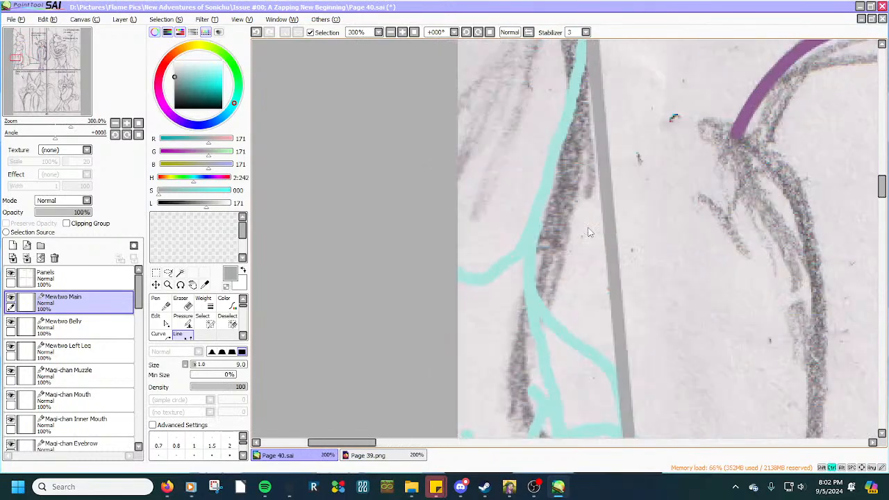
Bend the forearm line in at the wrist and back out over the hand along the turquoise guide.
drag(607, 240, 530, 280)
drag(567, 356, 615, 373)
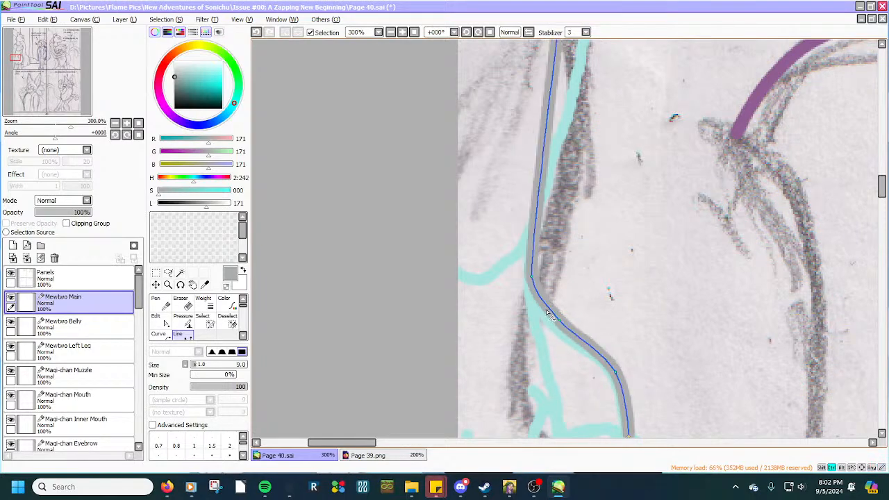
drag(560, 321, 534, 303)
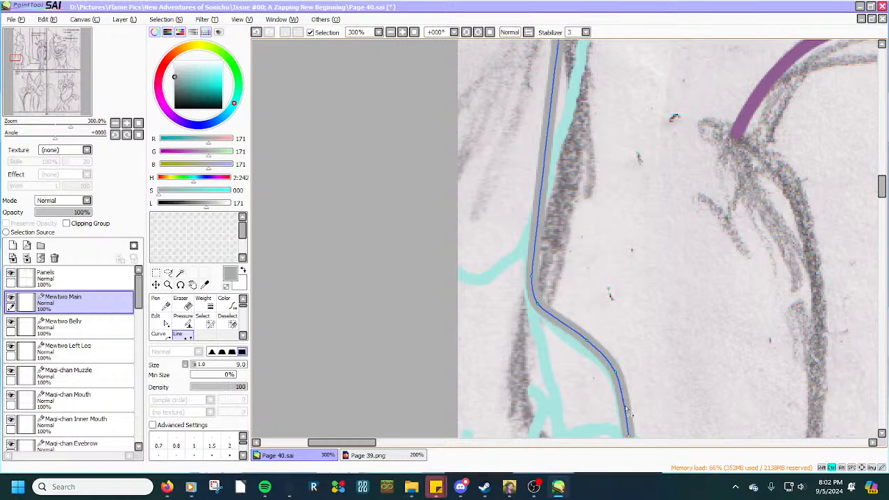
drag(625, 408, 622, 409)
Bow the forearm part of the line outward between elbow and wrist, just outside the turquoise guide.
scroll(562, 272, down, 3)
scroll(556, 205, up, 3)
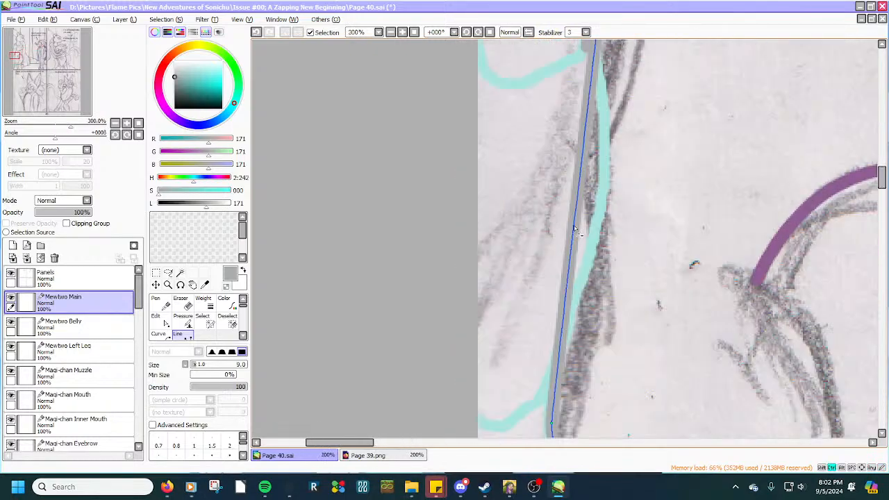
scroll(600, 188, down, 3)
scroll(601, 155, up, 2)
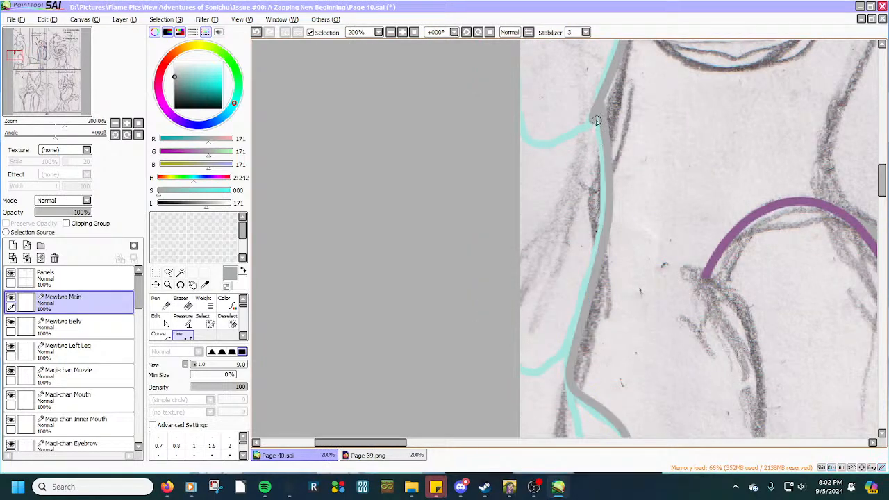
scroll(609, 149, up, 2)
key(Return)
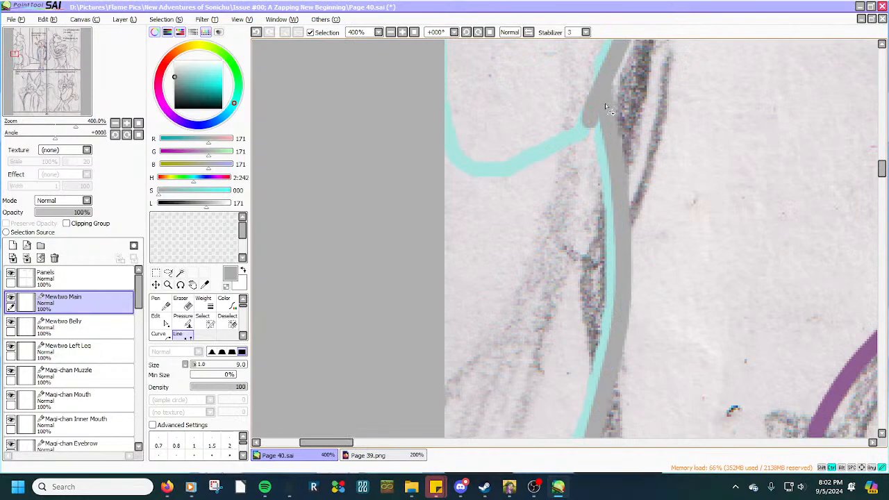
scroll(606, 107, down, 1)
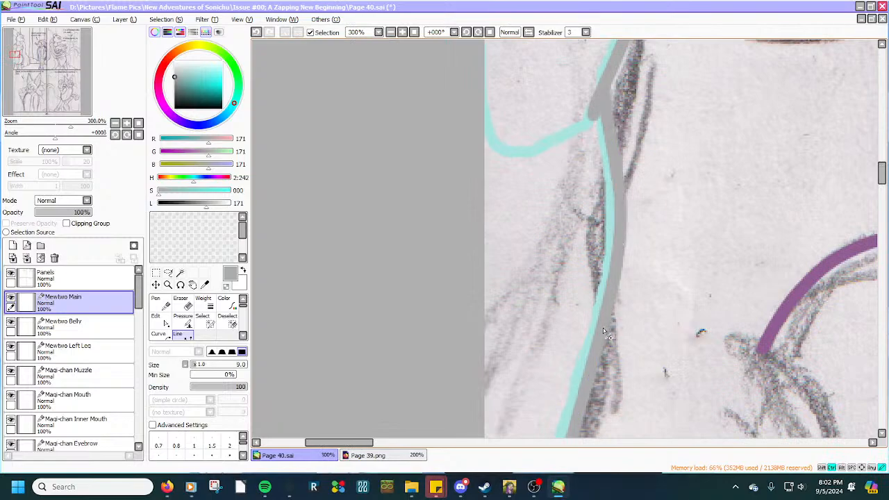
scroll(603, 328, down, 1)
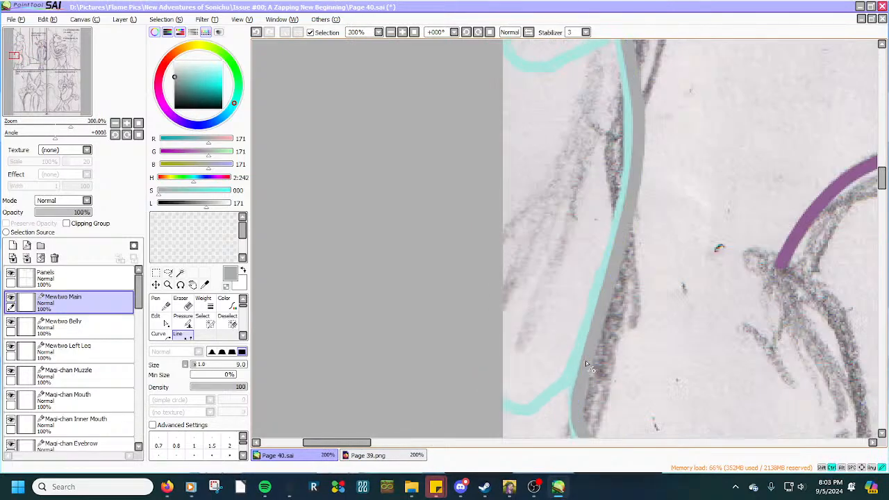
scroll(583, 361, down, 5)
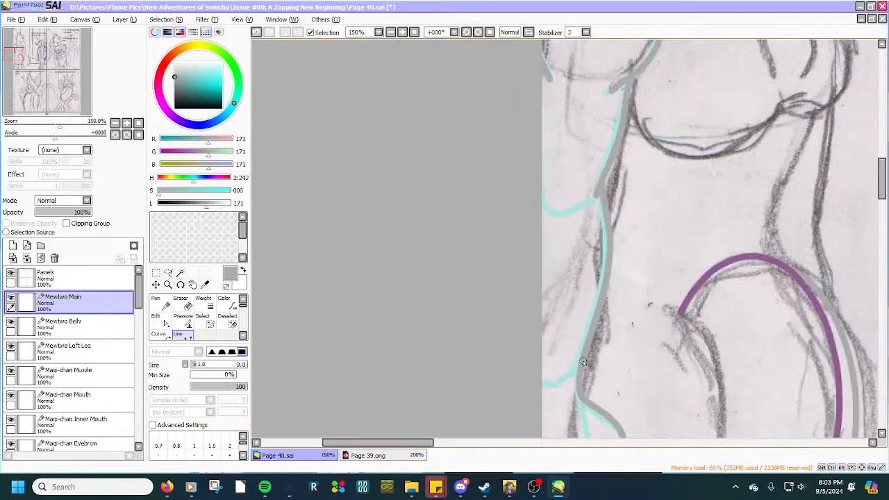
Draw a short grey line on the inner side of Mewtwo's hand below the wrist and curve it outward.
scroll(617, 410, up, 2)
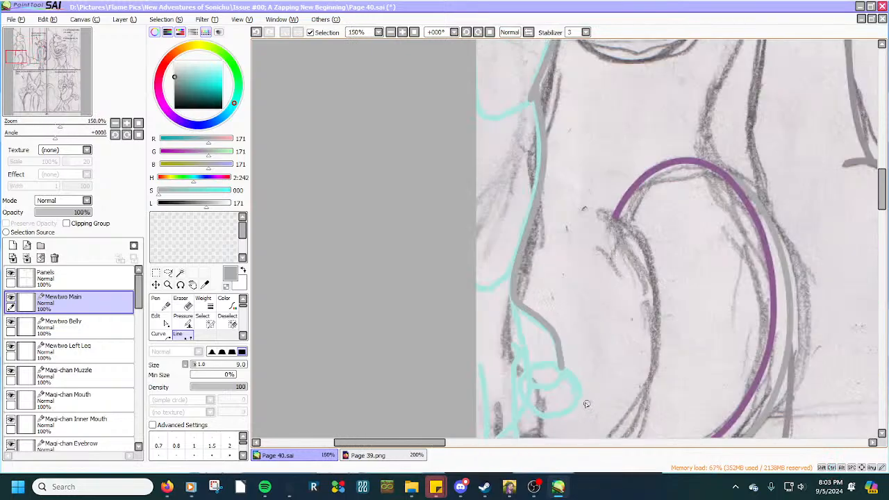
scroll(600, 317, down, 1)
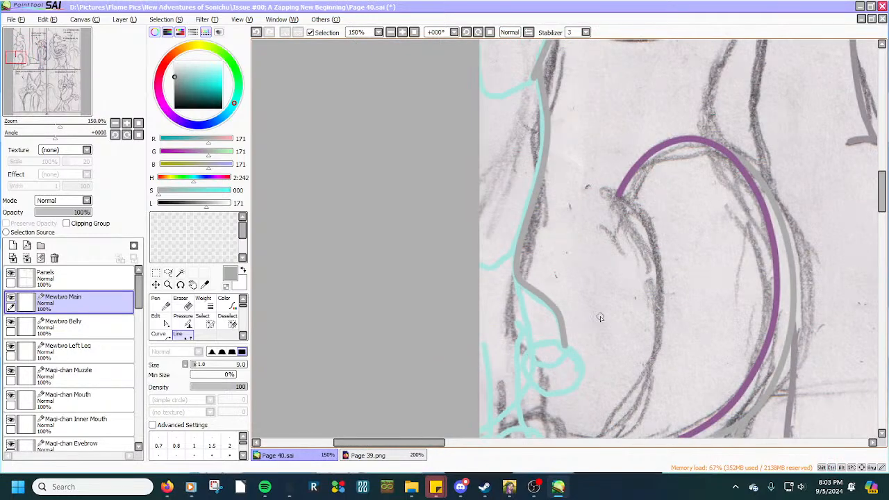
scroll(529, 64, up, 2)
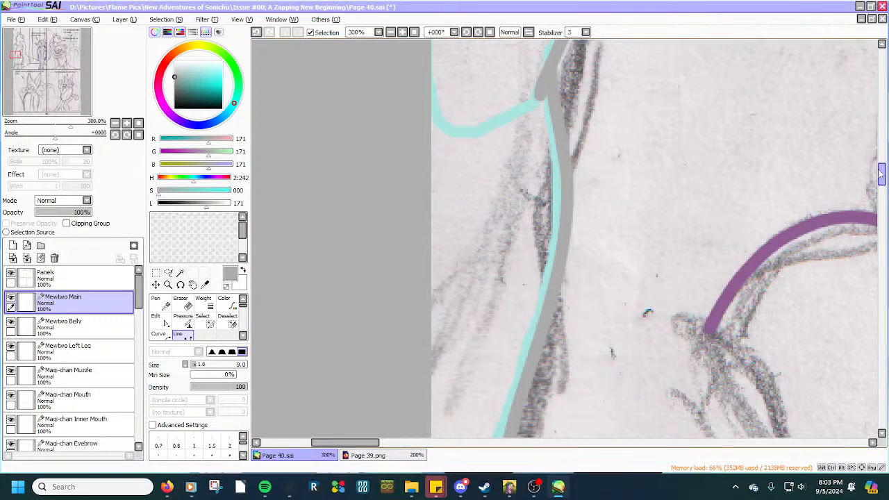
drag(881, 174, 882, 192)
scroll(545, 248, up, 1)
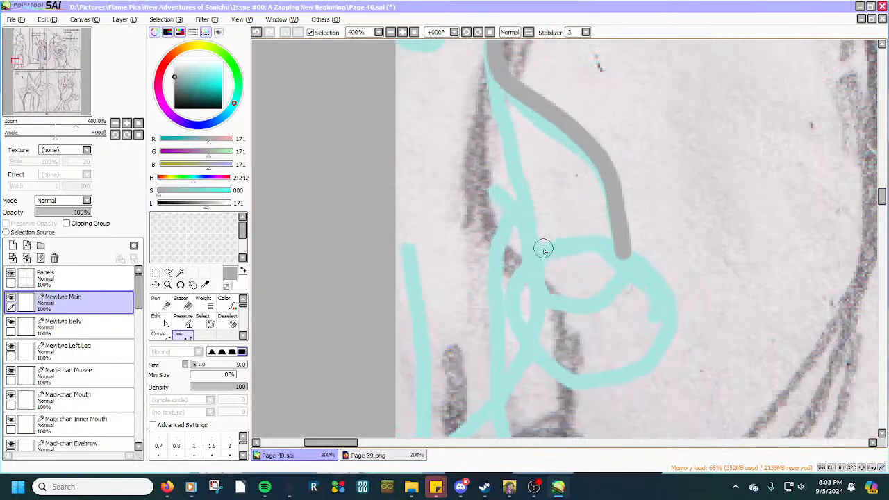
click(528, 261)
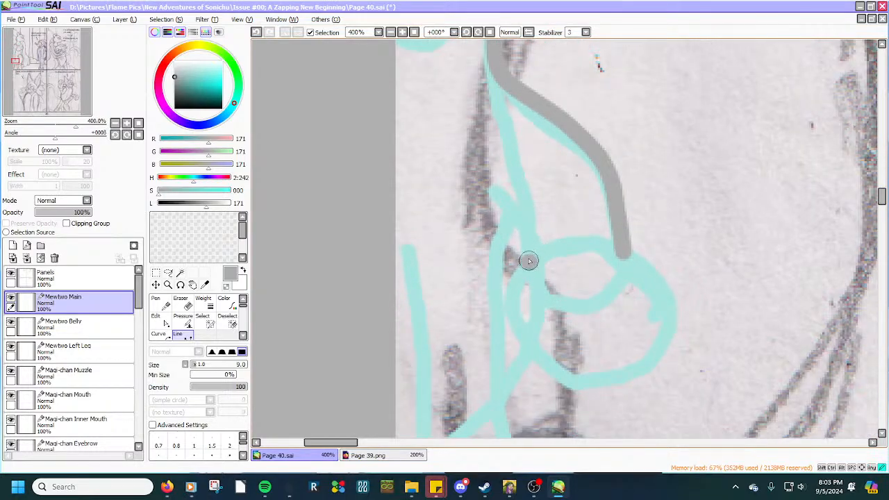
double_click(486, 188)
drag(499, 206, 525, 229)
scroll(521, 225, down, 1)
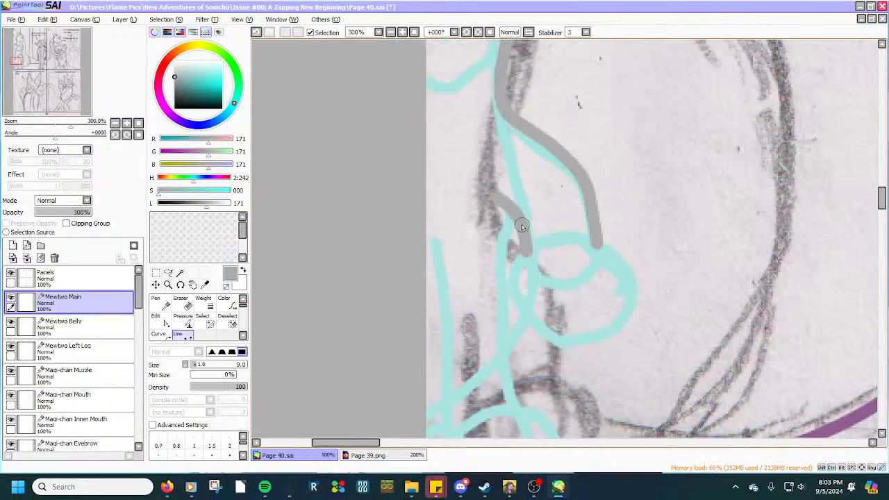
Draw a closed three-cornered grey outline over the upper rounded fingertip guide at the end of Mewtwo's forearm.
scroll(552, 321, up, 2)
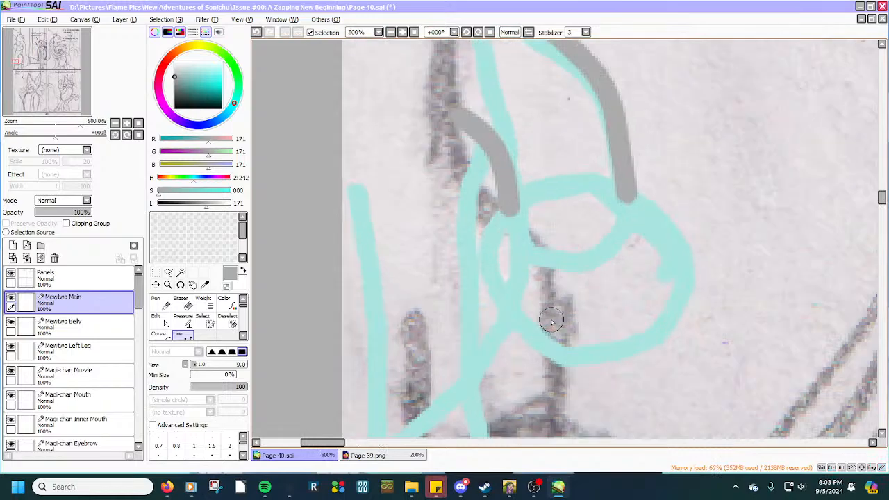
click(557, 201)
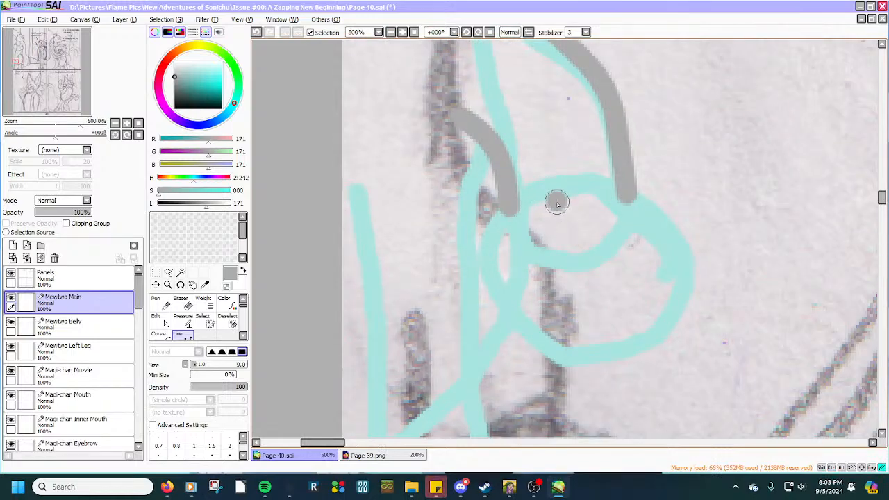
double_click(582, 358)
drag(573, 286, 493, 297)
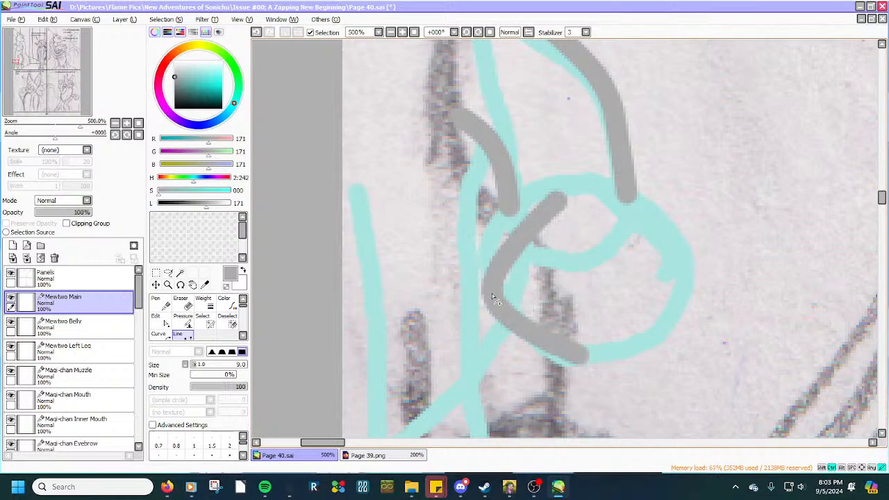
drag(557, 202, 587, 355)
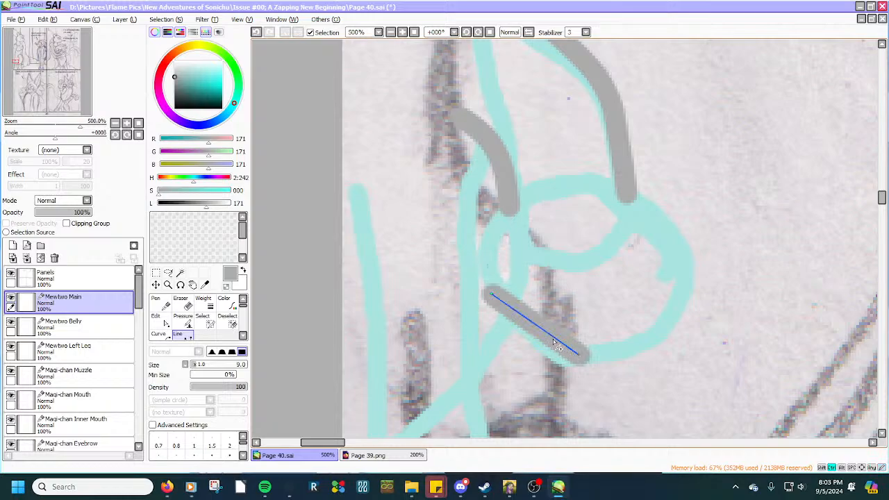
drag(566, 347, 628, 202)
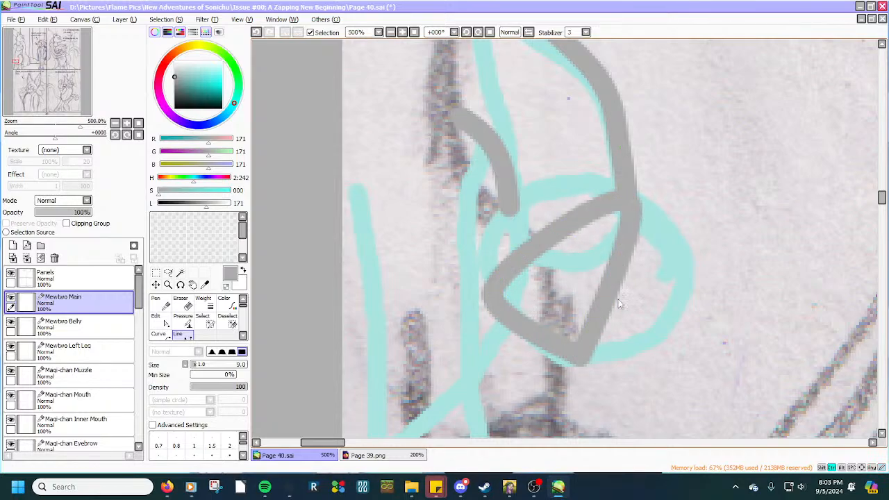
Bow the sides of the three-cornered outline outward to form a rounded fingertip along the turquoise guide.
mouse_move(601, 312)
mouse_down()
mouse_move(655, 317)
mouse_move(670, 298)
mouse_up()
drag(618, 340, 631, 351)
drag(550, 341, 545, 351)
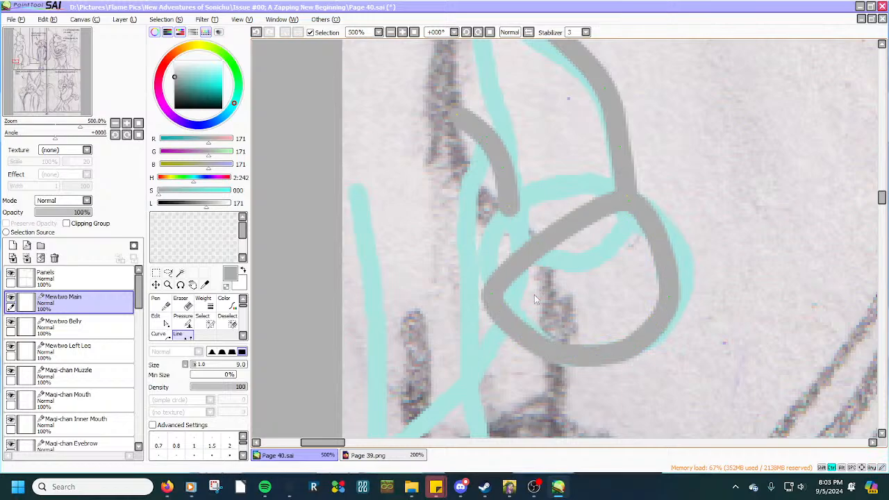
drag(519, 253, 524, 211)
drag(518, 331, 507, 325)
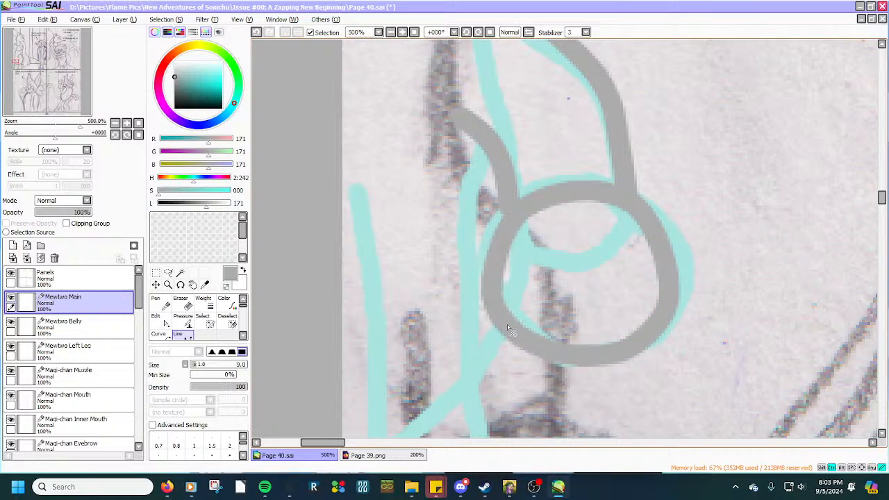
drag(493, 265, 493, 253)
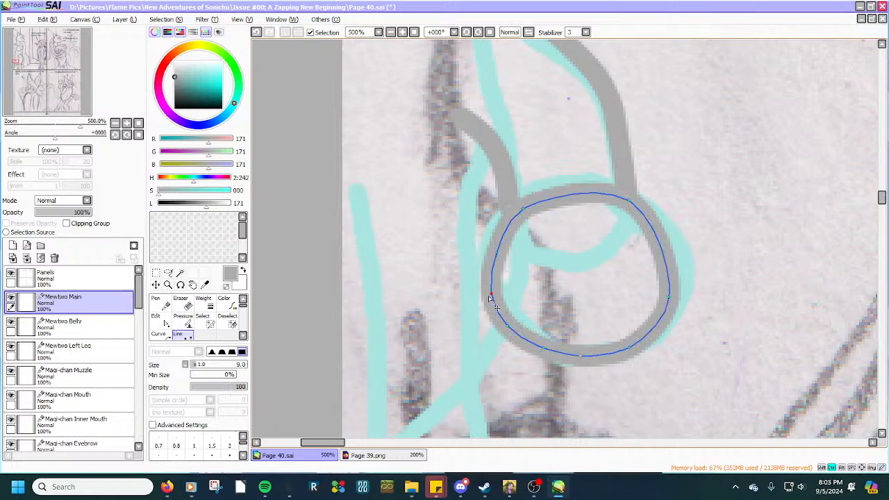
Raise the top of the rounded fingertip outline and smooth its left side into an even curve.
drag(491, 297, 491, 295)
drag(558, 197, 567, 185)
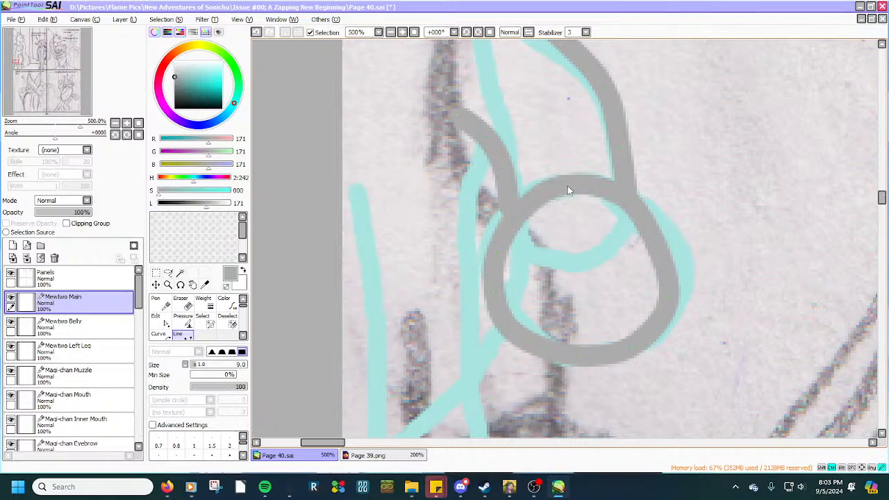
drag(522, 208, 514, 211)
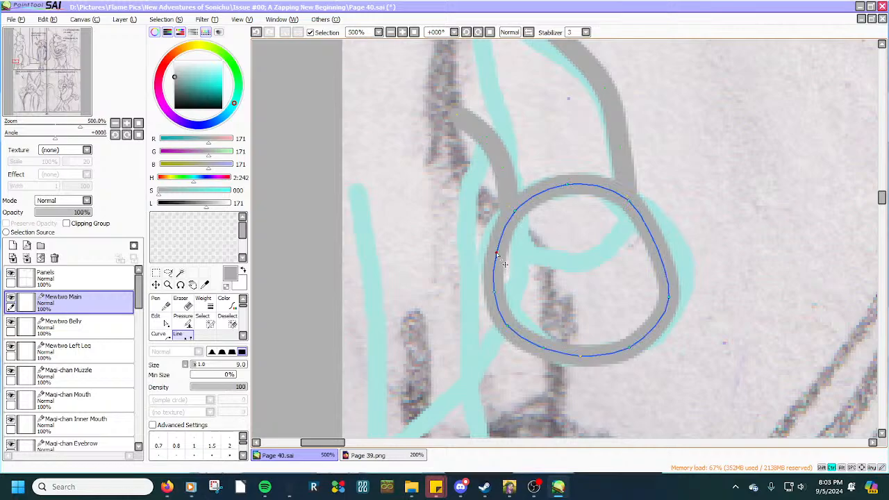
drag(496, 251, 493, 251)
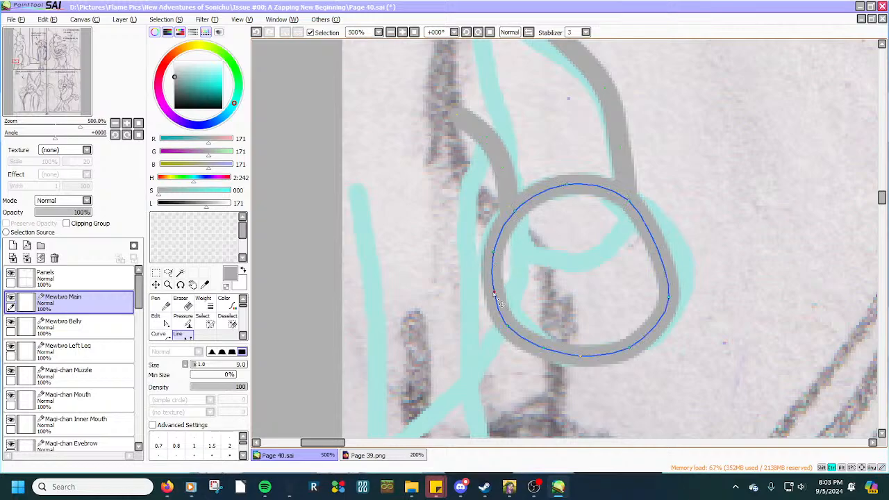
drag(494, 293, 490, 294)
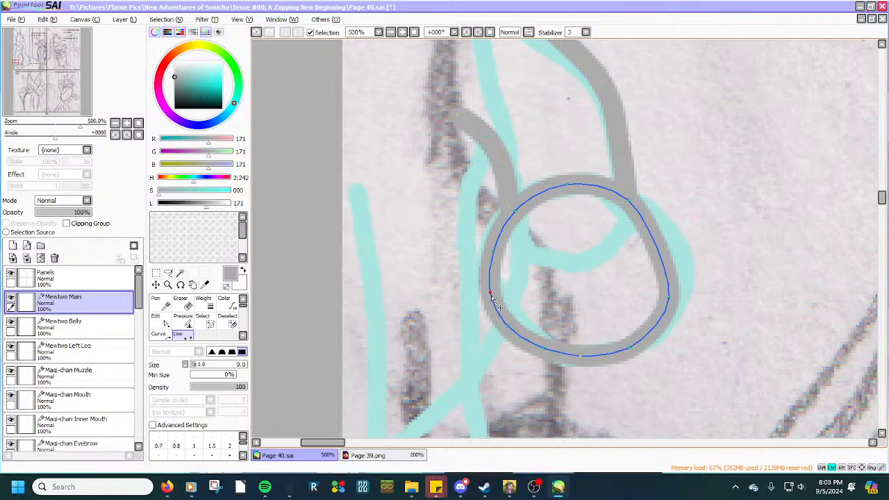
drag(544, 350, 544, 351)
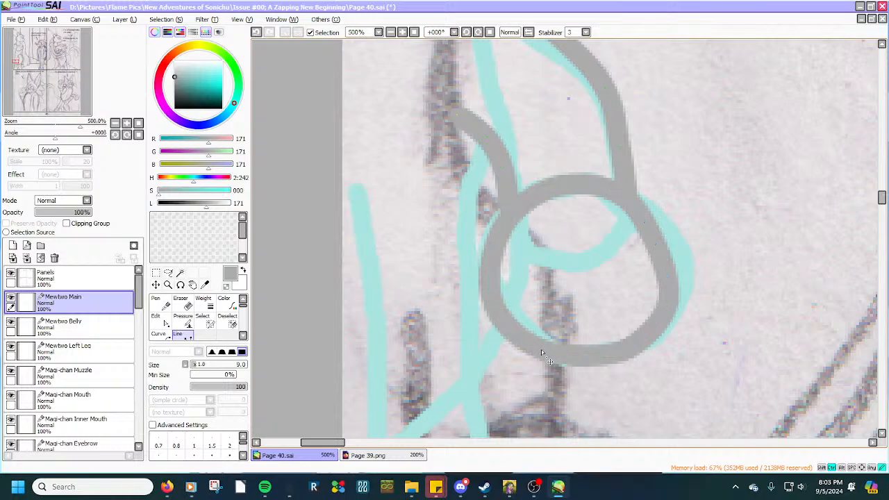
Round out the right and upper sides of the fingertip circle and fit the outer hand line's end to its edge.
drag(656, 233, 652, 231)
drag(653, 231, 661, 234)
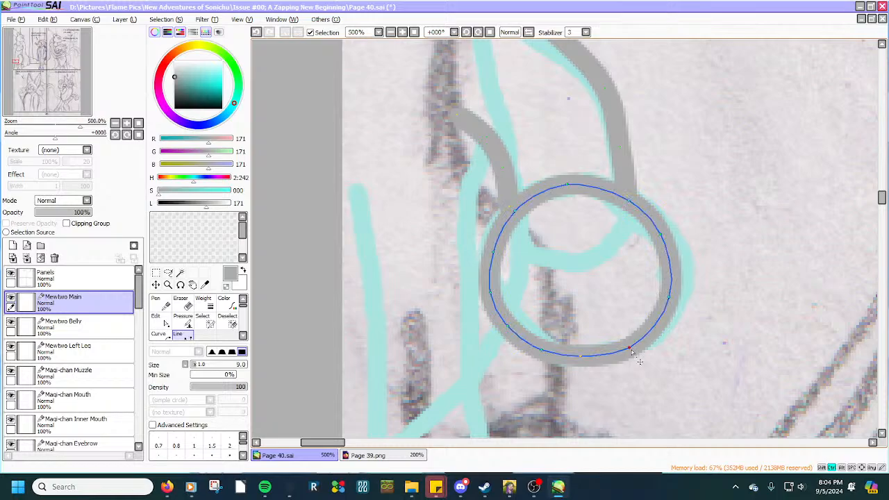
drag(630, 349, 630, 346)
mouse_move(629, 202)
mouse_down()
mouse_move(635, 209)
mouse_move(613, 189)
mouse_move(538, 194)
mouse_up()
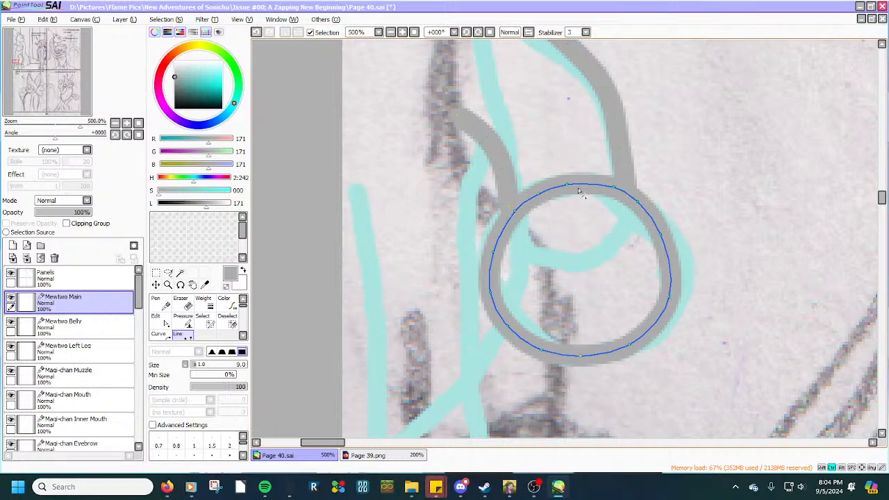
mouse_move(507, 228)
mouse_down()
mouse_move(506, 249)
mouse_move(488, 261)
mouse_up()
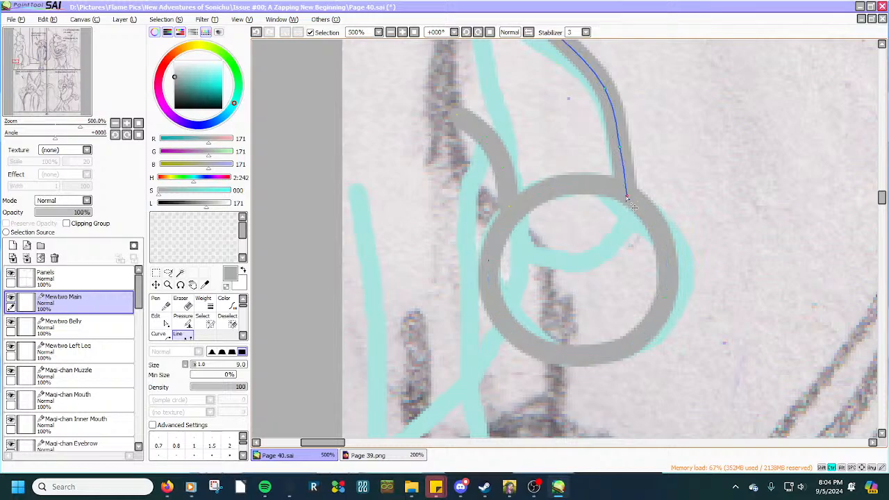
drag(627, 198, 627, 192)
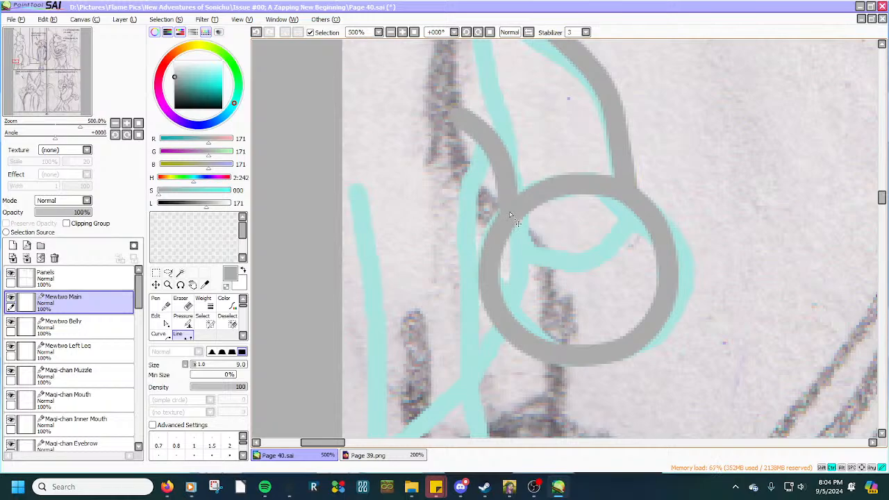
Draw a short grey line slanting down and left from the inner hand line, beside the fingertip circle.
scroll(518, 219, down, 4)
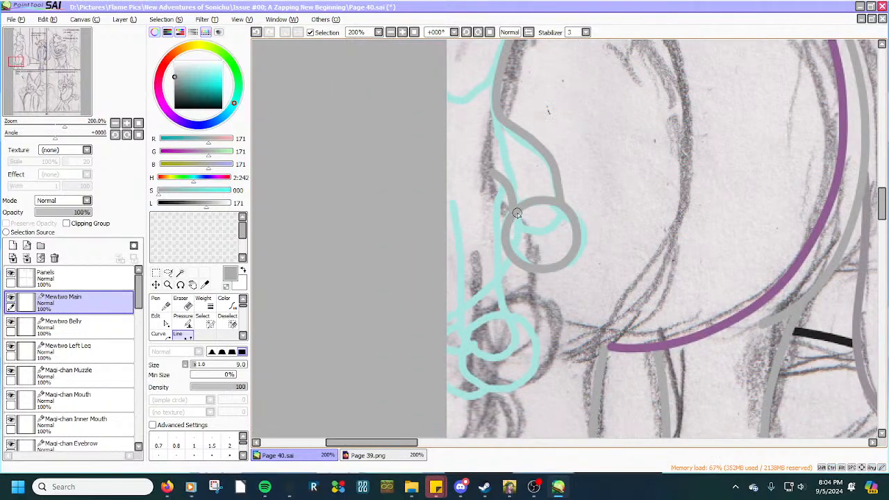
scroll(517, 215, down, 1)
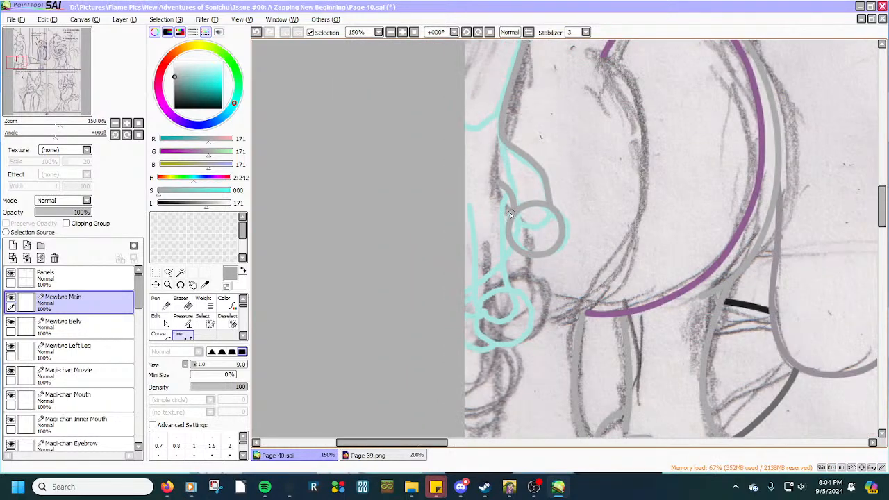
scroll(491, 221, up, 4)
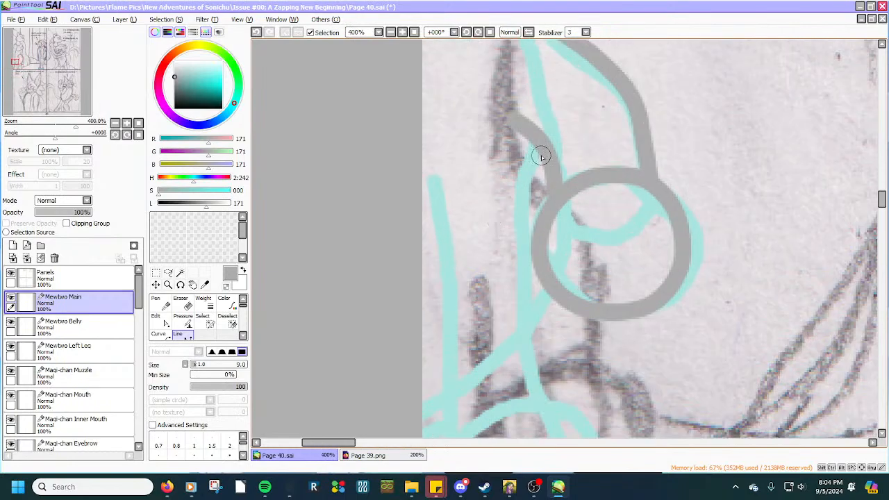
mouse_move(539, 155)
mouse_down()
mouse_move(518, 225)
mouse_move(534, 195)
mouse_up()
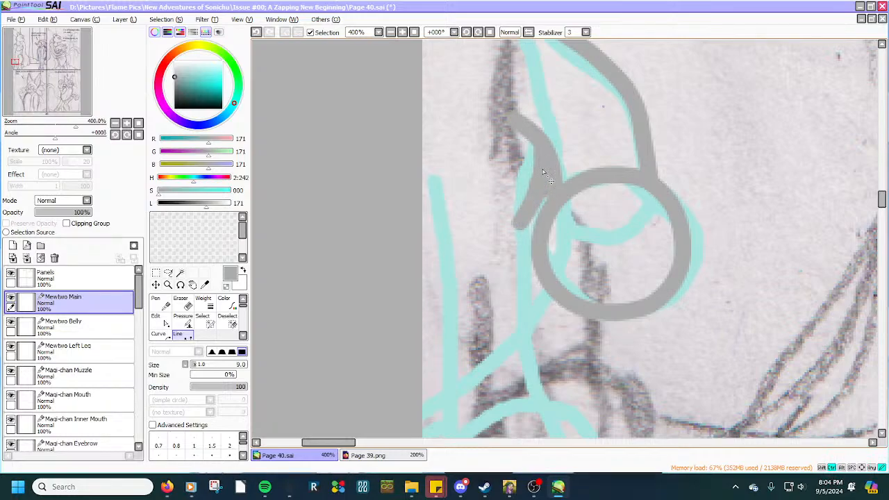
Draw a long grey finger line from the short slanted line down to the lower rounded guide and bow it slightly left.
scroll(543, 172, down, 2)
scroll(528, 254, up, 2)
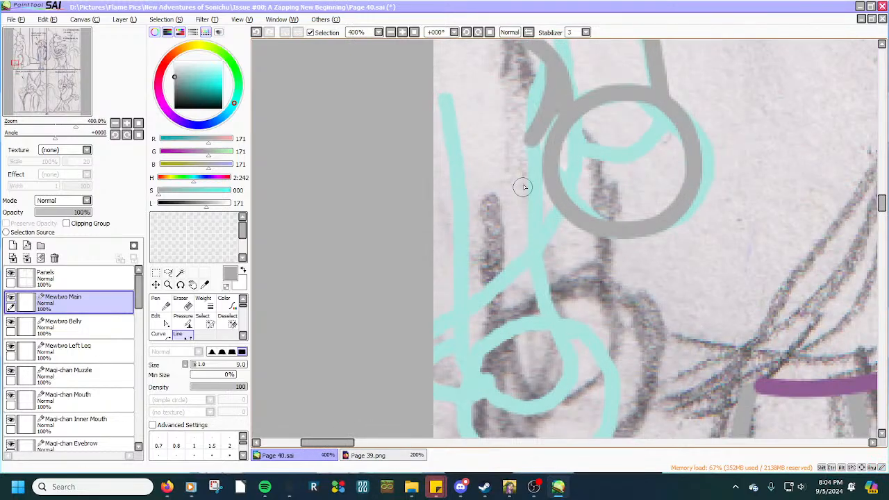
drag(521, 124, 550, 322)
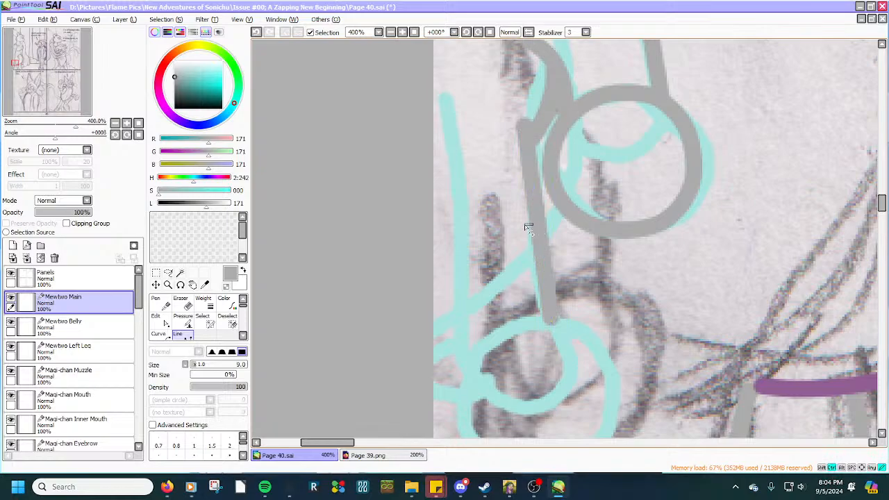
drag(538, 229, 526, 228)
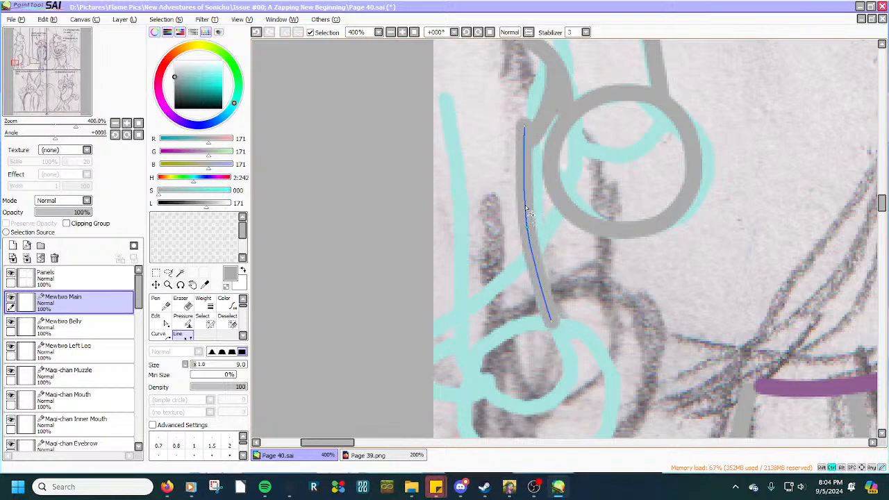
drag(525, 197, 528, 193)
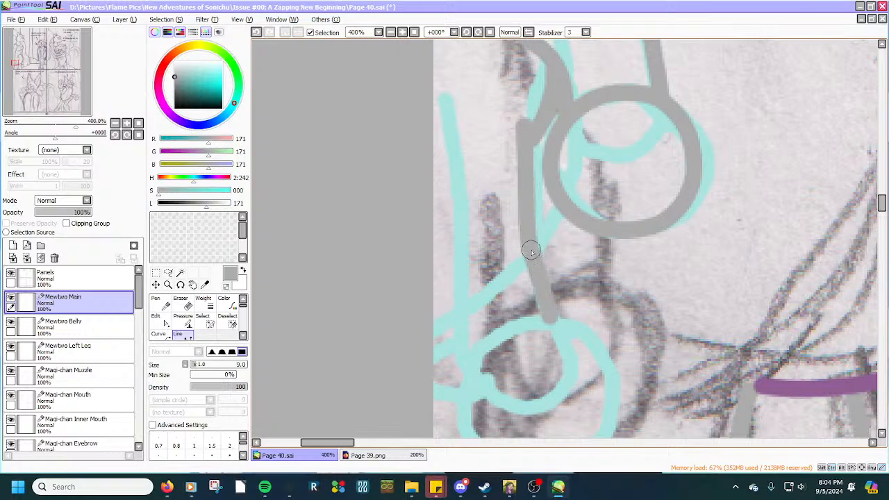
scroll(527, 253, down, 3)
scroll(511, 281, up, 3)
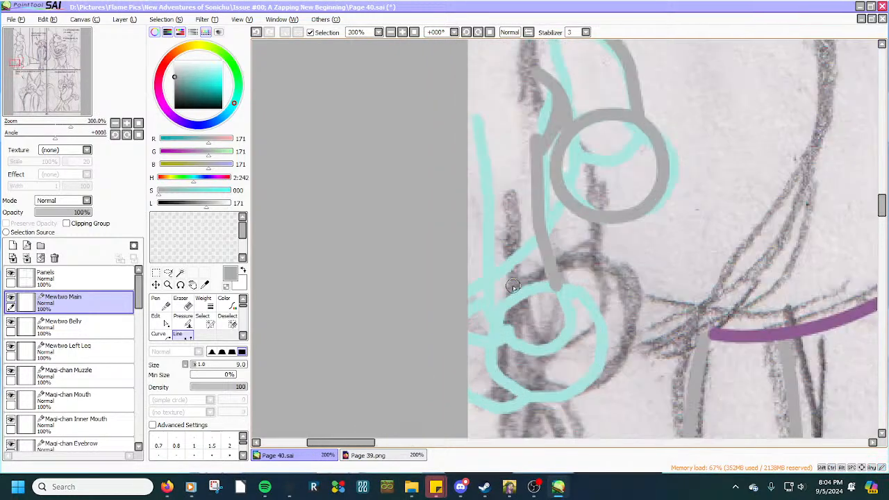
Draw the outer grey line of the lower finger beside the page edge on the Mewtwo Main layer and bend it inward along its length.
click(501, 295)
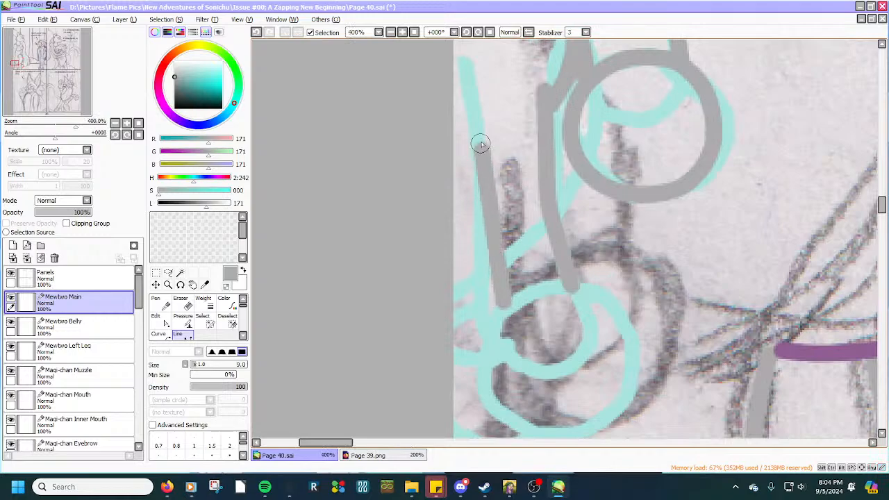
double_click(473, 86)
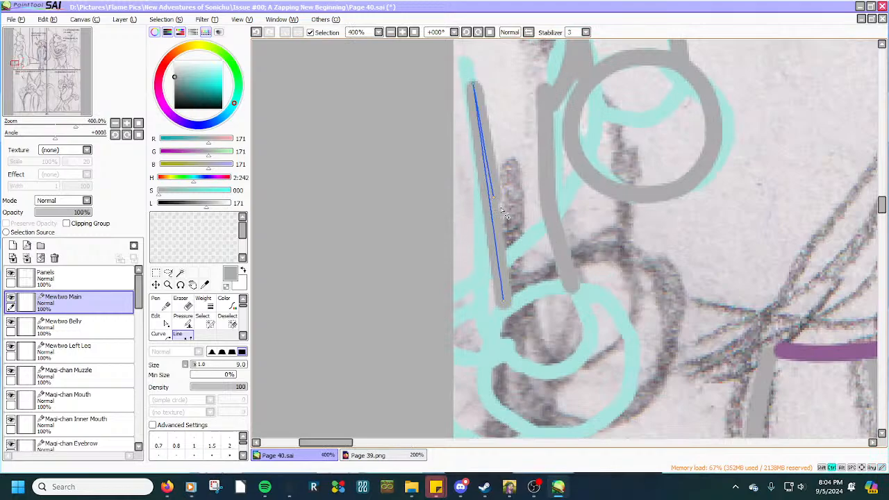
drag(494, 215, 484, 216)
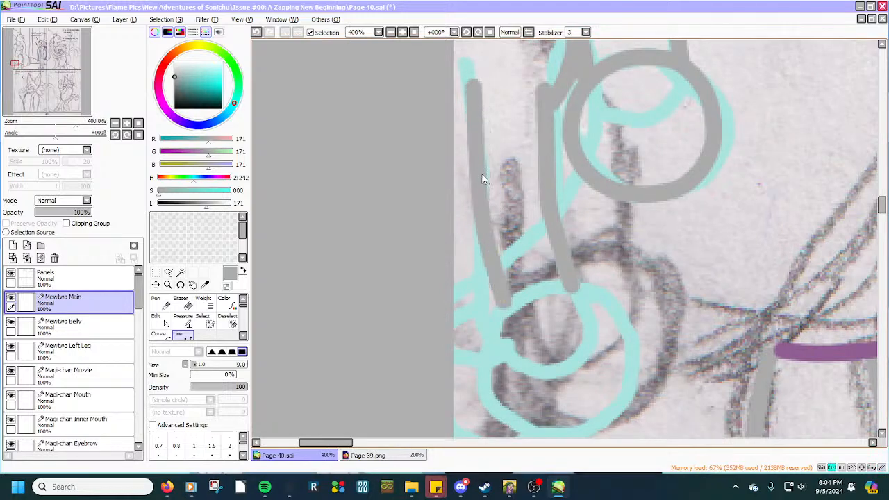
drag(482, 177, 479, 167)
scroll(497, 269, down, 2)
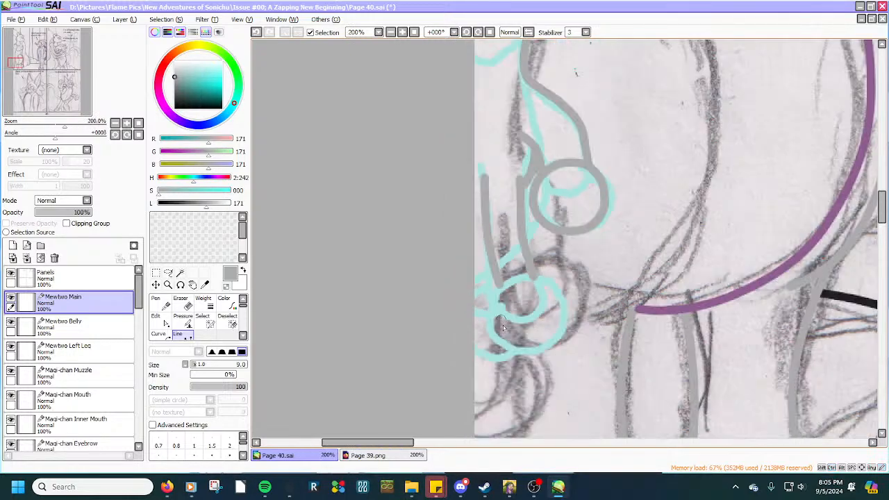
Start the lower fingertip outline with a line across the sketched circle, bend it around the left side, and bring its ends together.
scroll(509, 337, up, 2)
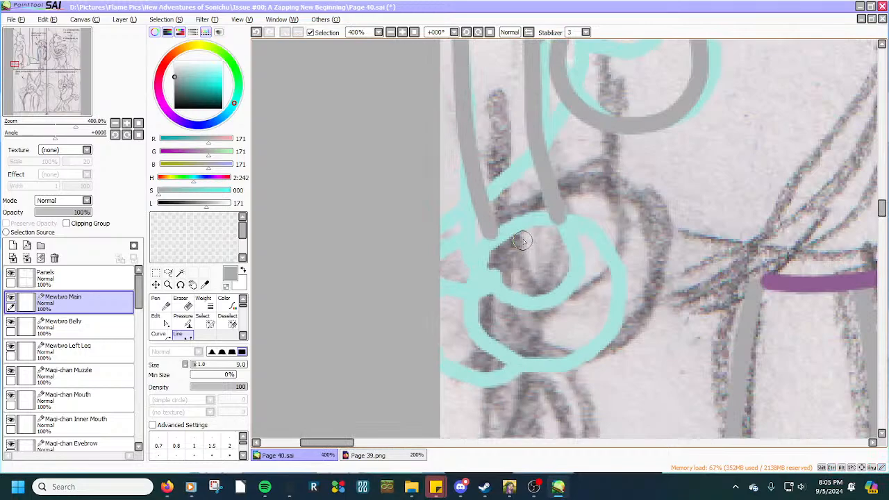
mouse_move(513, 237)
mouse_down()
mouse_move(548, 337)
mouse_move(568, 363)
mouse_up()
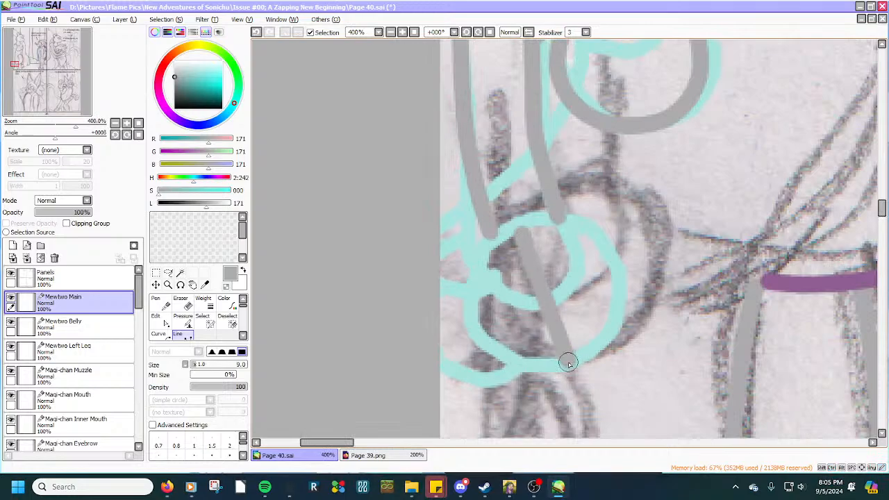
scroll(568, 363, up, 1)
mouse_move(543, 279)
mouse_down()
mouse_move(517, 300)
mouse_move(463, 318)
mouse_up()
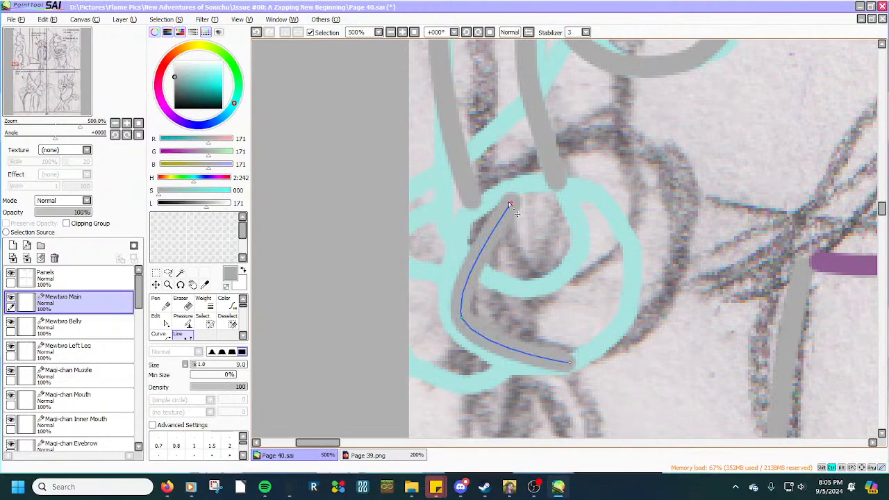
mouse_move(511, 206)
mouse_down()
mouse_move(532, 267)
mouse_move(581, 345)
mouse_move(575, 374)
mouse_up()
scroll(581, 359, up, 1)
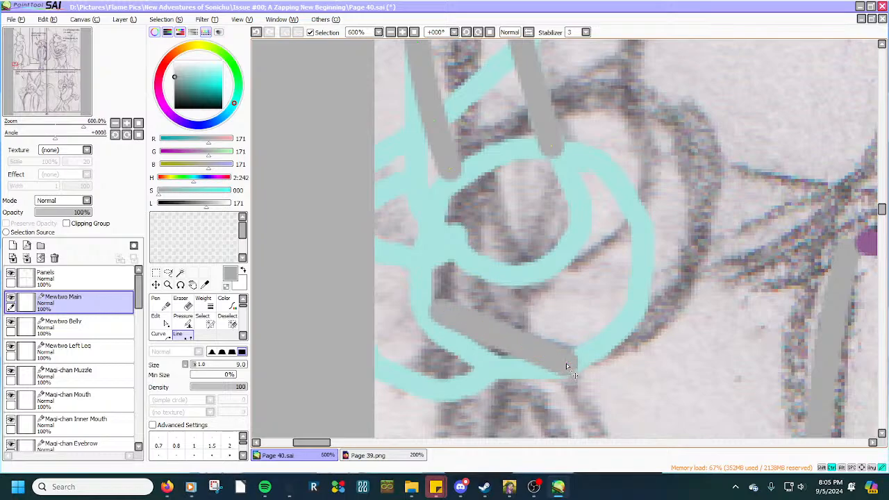
Reshape the lower fingertip outline into a closed, rounded circle that meets both finger lines.
scroll(566, 363, down, 2)
mouse_move(527, 345)
mouse_down()
mouse_move(546, 275)
mouse_move(574, 226)
mouse_move(620, 304)
mouse_up()
drag(599, 344, 604, 348)
drag(531, 352, 518, 359)
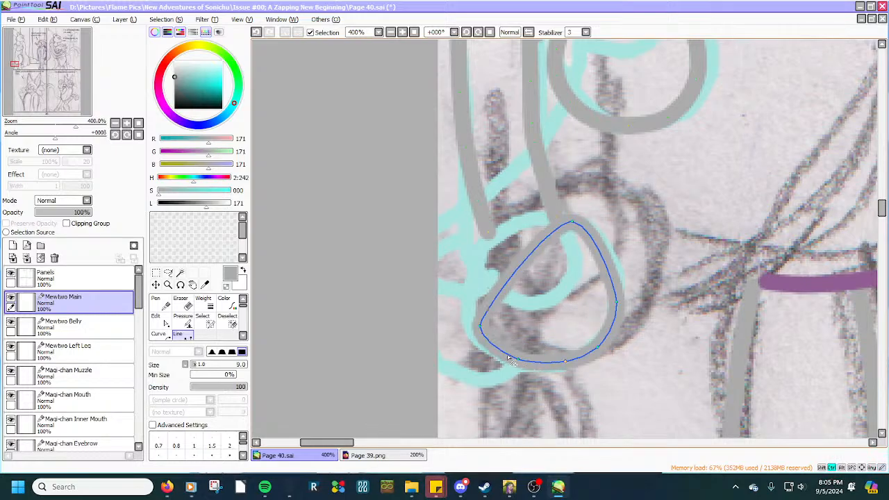
drag(496, 311, 483, 263)
drag(477, 327, 471, 325)
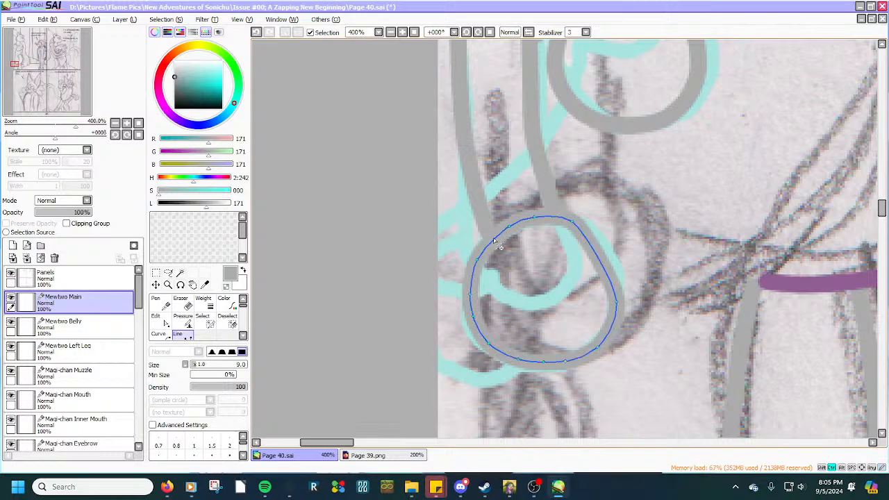
mouse_move(589, 251)
mouse_down()
mouse_move(602, 245)
mouse_move(614, 267)
mouse_up()
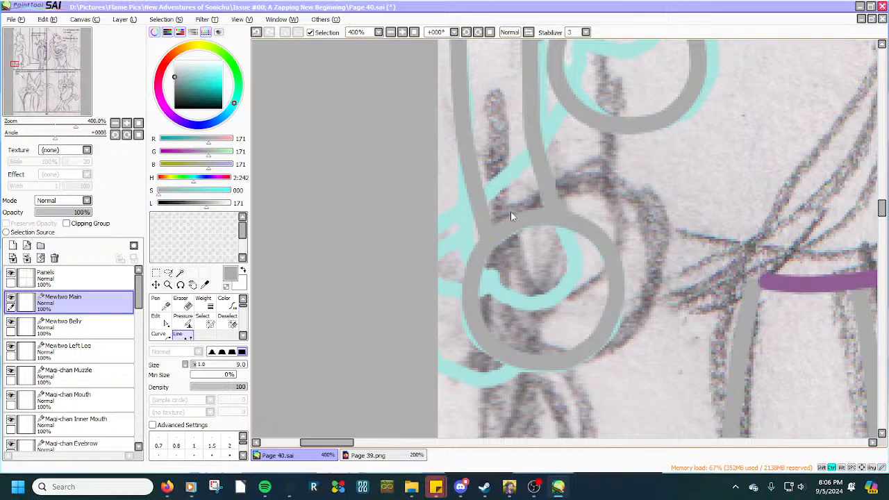
scroll(510, 211, up, 1)
scroll(548, 217, down, 2)
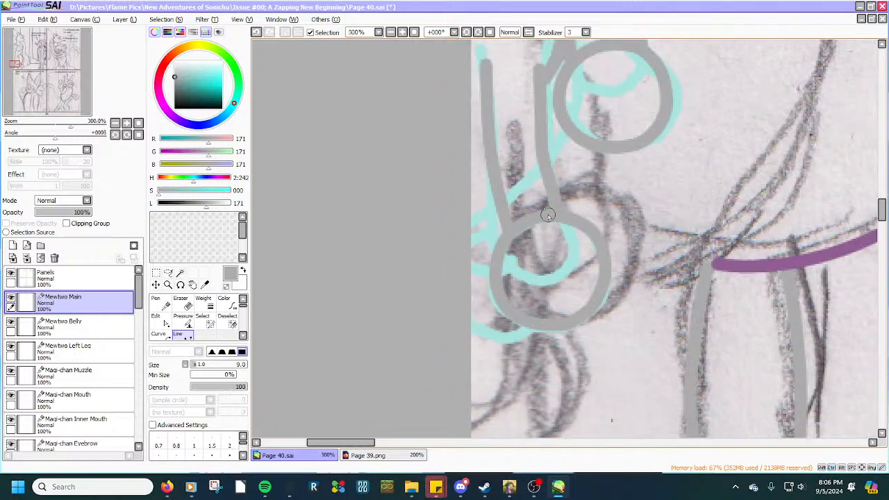
Draw a short line from the upper left of the lower fingertip circle past the page edge and arch it upward.
scroll(480, 271, up, 1)
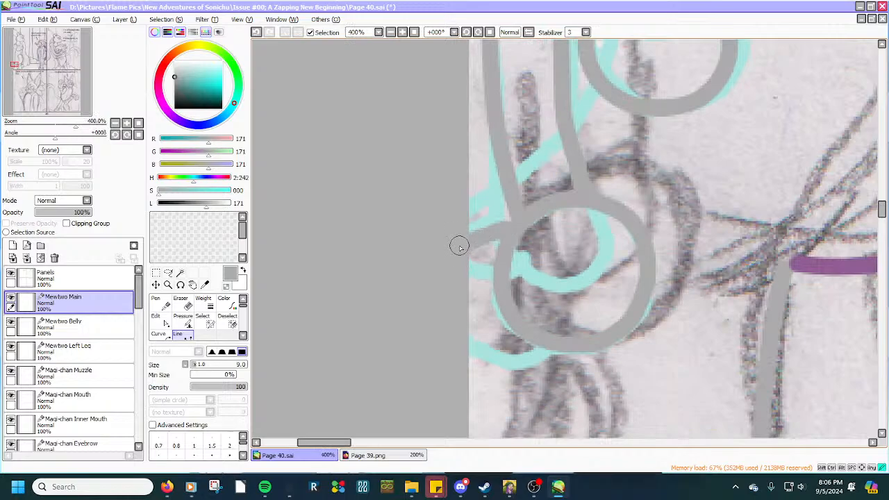
click(457, 245)
scroll(458, 244, up, 2)
click(544, 217)
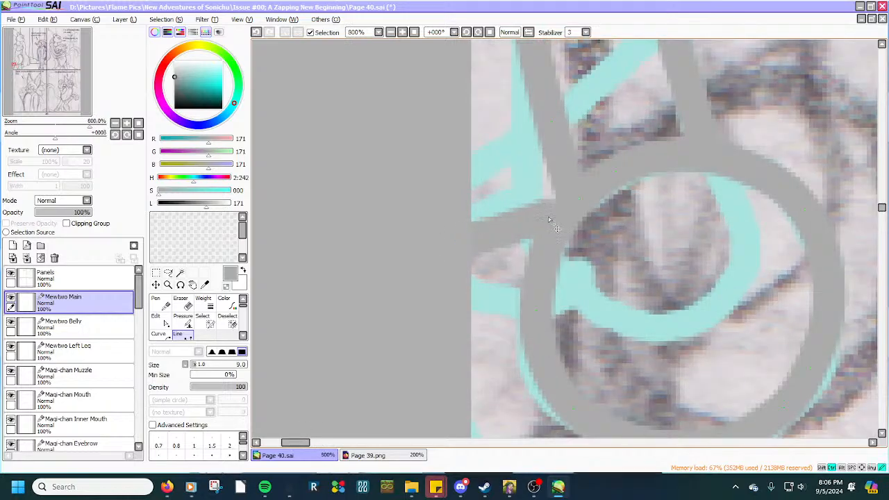
click(474, 245)
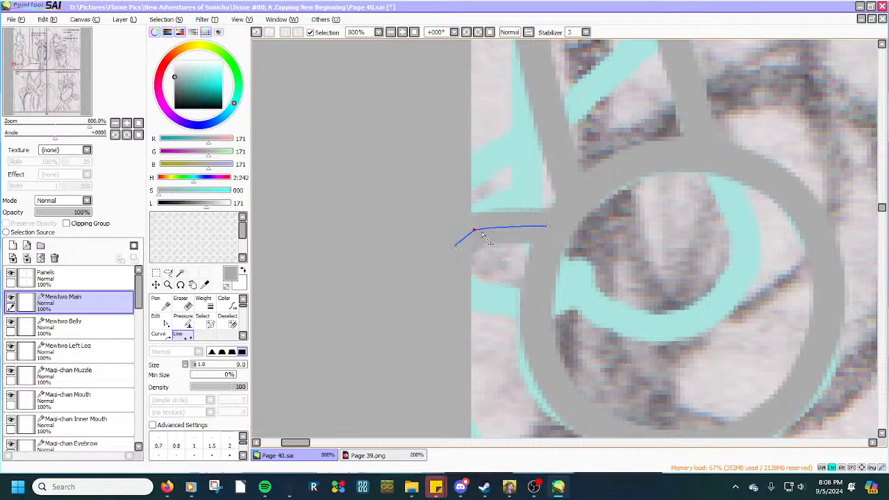
click(546, 224)
drag(515, 225, 533, 227)
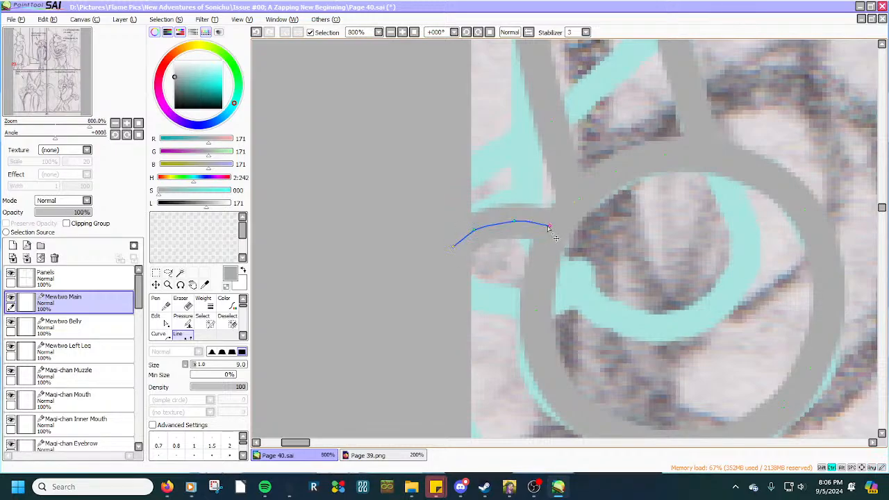
scroll(546, 272, down, 2)
scroll(543, 332, up, 1)
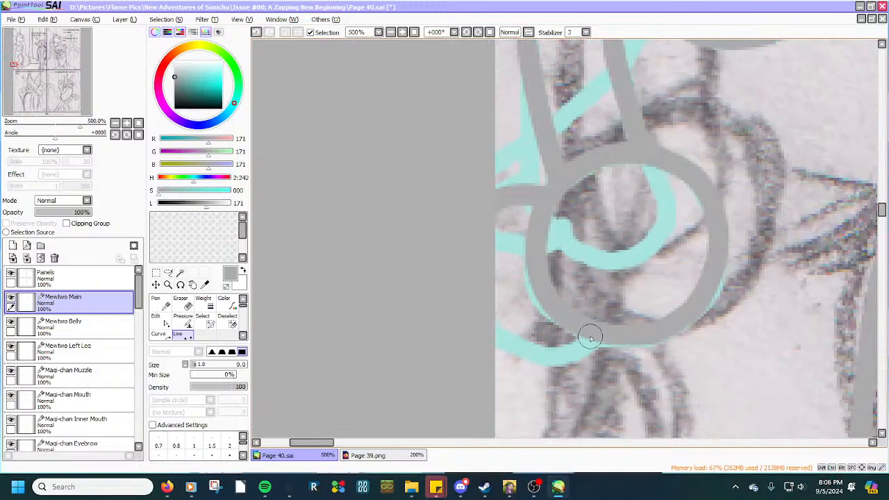
Draw a line from the bottom of the lower fingertip circle past the page edge and curve it into a rounded underside.
click(582, 337)
double_click(487, 379)
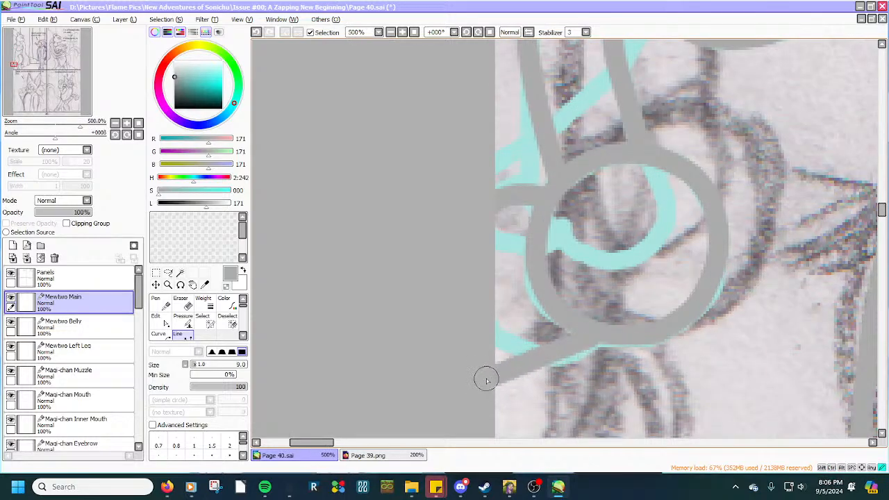
scroll(490, 376, up, 2)
drag(650, 316, 625, 336)
mouse_move(574, 356)
mouse_down()
mouse_move(563, 375)
mouse_move(479, 384)
mouse_up()
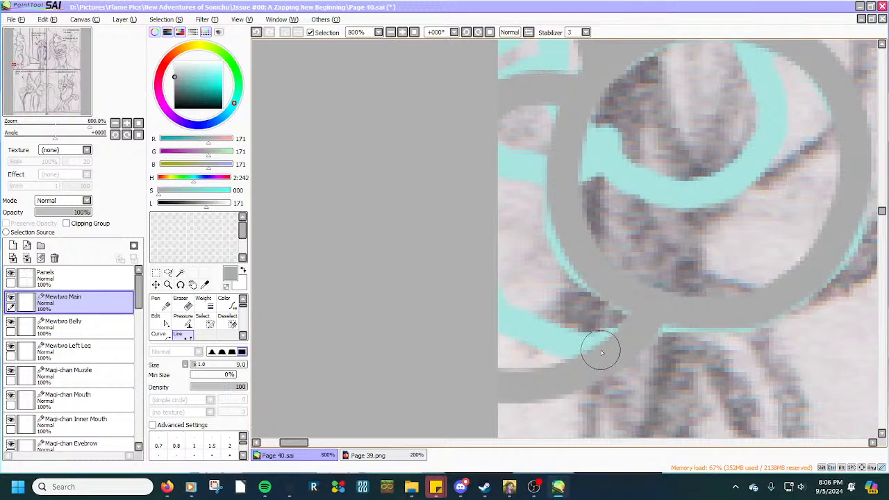
scroll(600, 350, down, 3)
Temporarily hide the Background sketch layer to examine the hand linework on its own, and return to the top of the layer stack.
scroll(600, 349, down, 3)
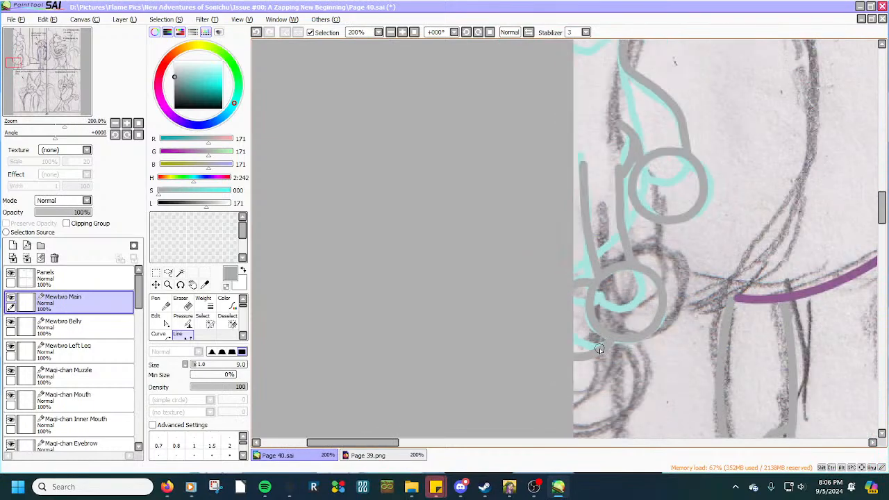
scroll(600, 349, down, 3)
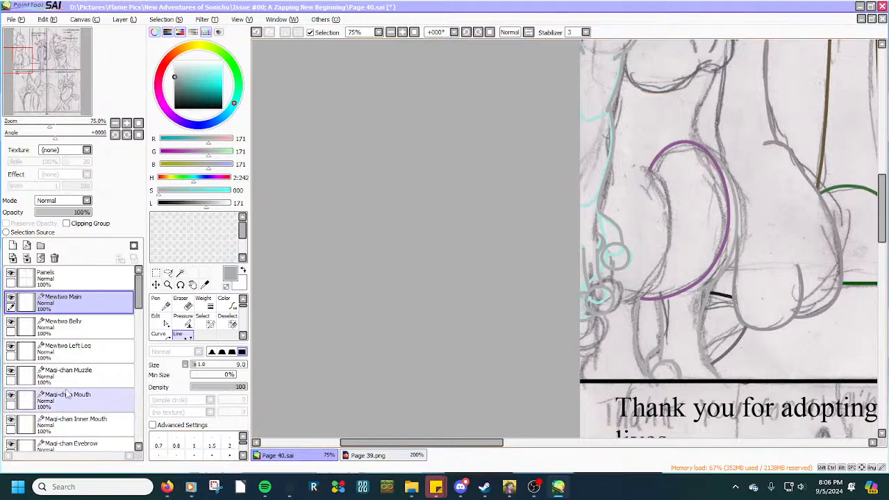
scroll(68, 389, down, 3)
scroll(68, 388, down, 10)
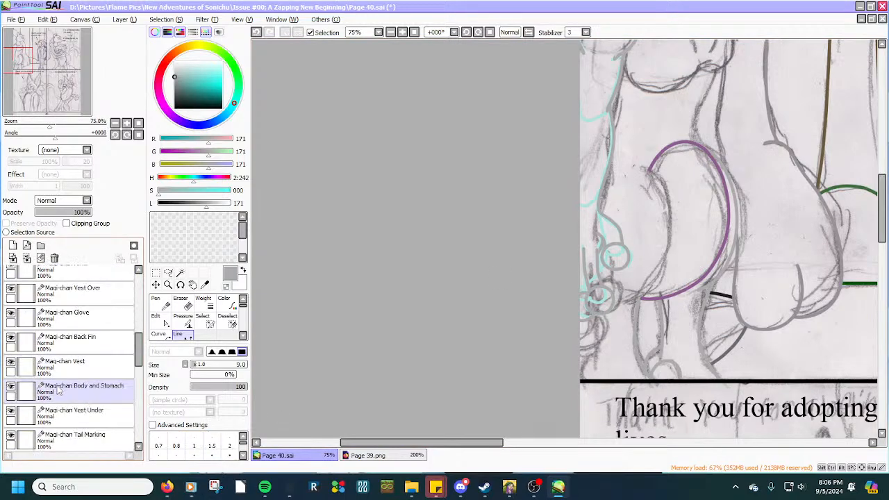
scroll(40, 401, down, 6)
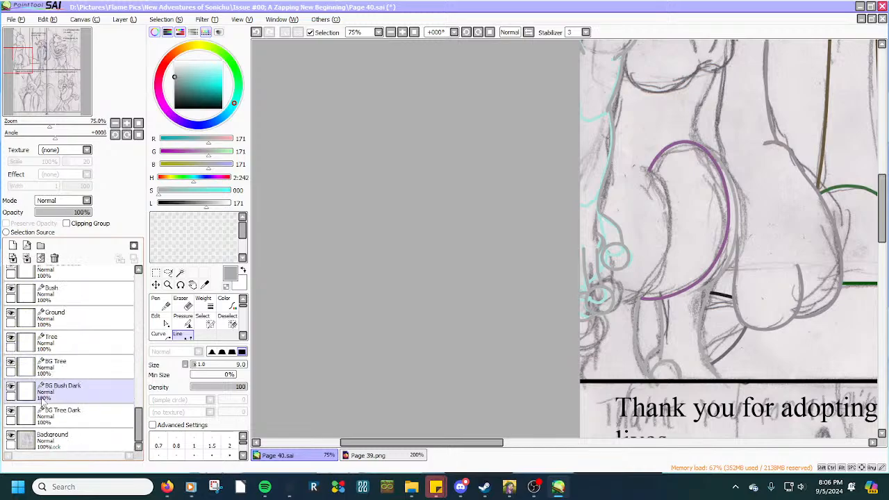
click(11, 436)
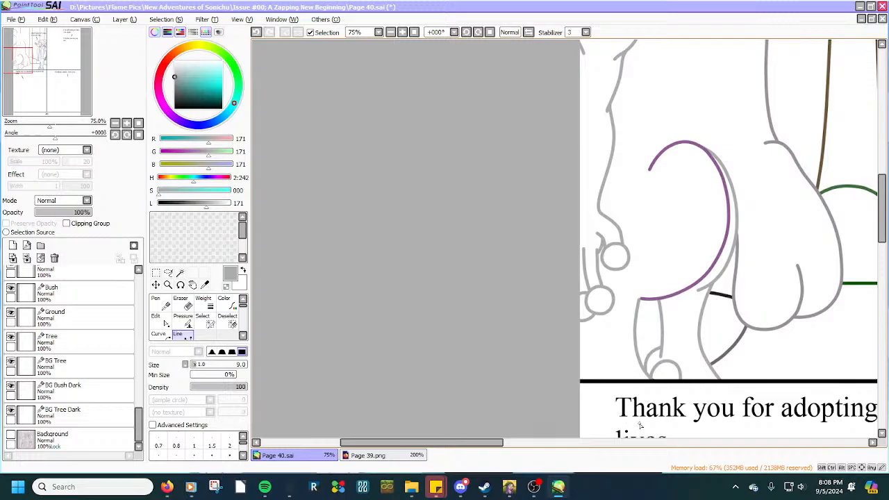
scroll(615, 254, up, 3)
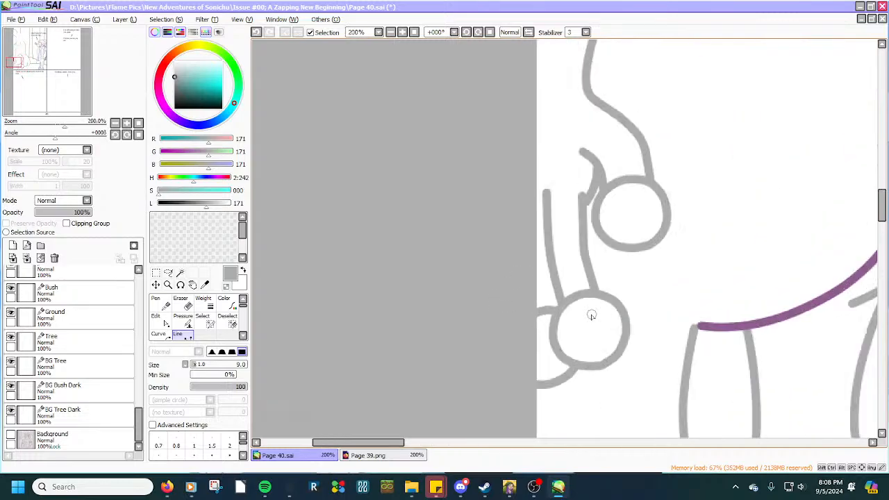
scroll(575, 302, up, 2)
scroll(539, 278, down, 5)
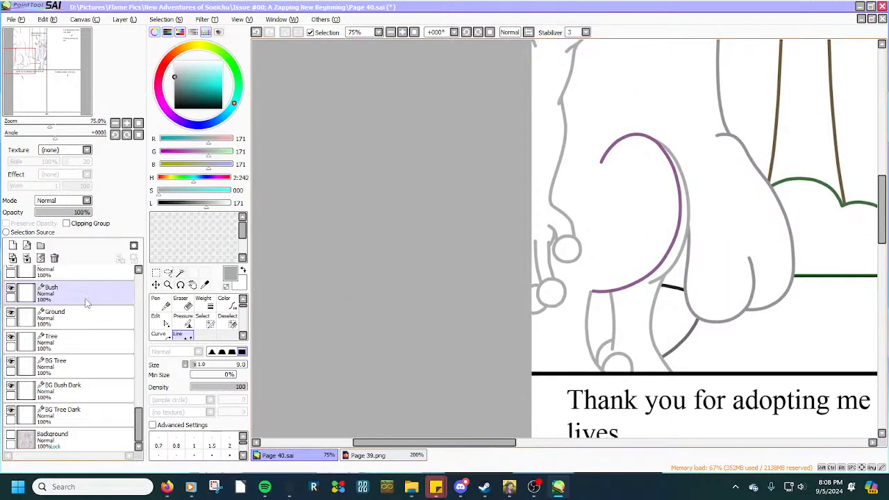
click(12, 436)
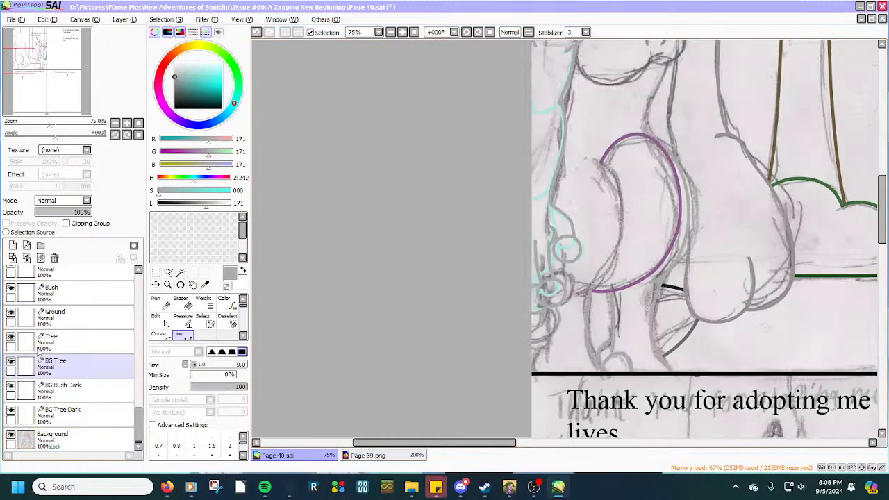
scroll(28, 347, up, 5)
scroll(31, 317, up, 10)
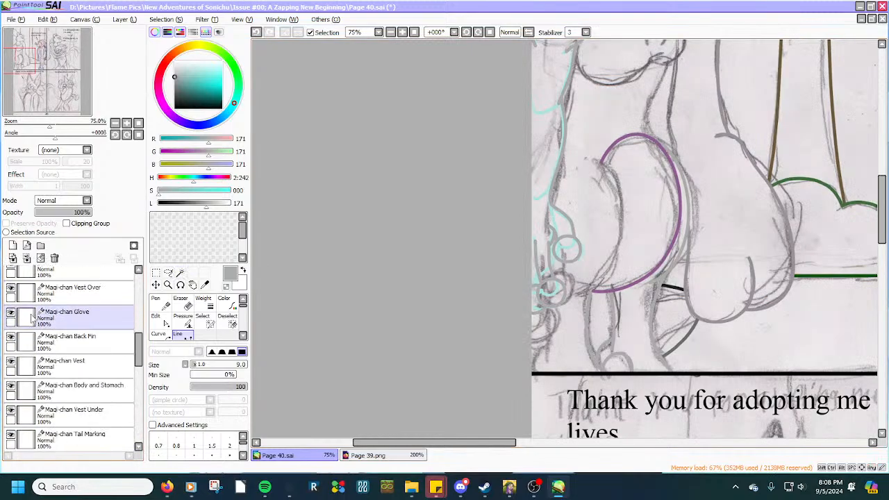
scroll(31, 317, up, 3)
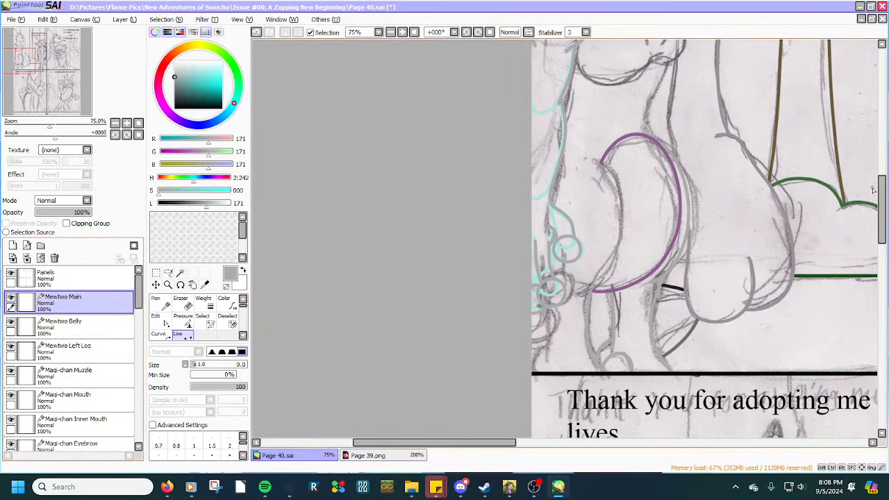
Draw the grey side contour of Mewtwo's waist from below the chest to the purple curve, bending it to follow the pencil sketch.
drag(882, 203, 882, 185)
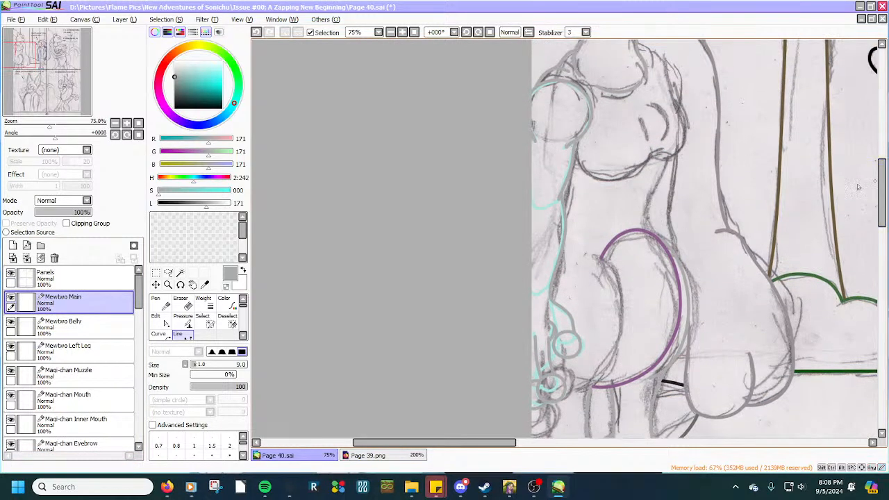
scroll(652, 185, up, 3)
click(659, 155)
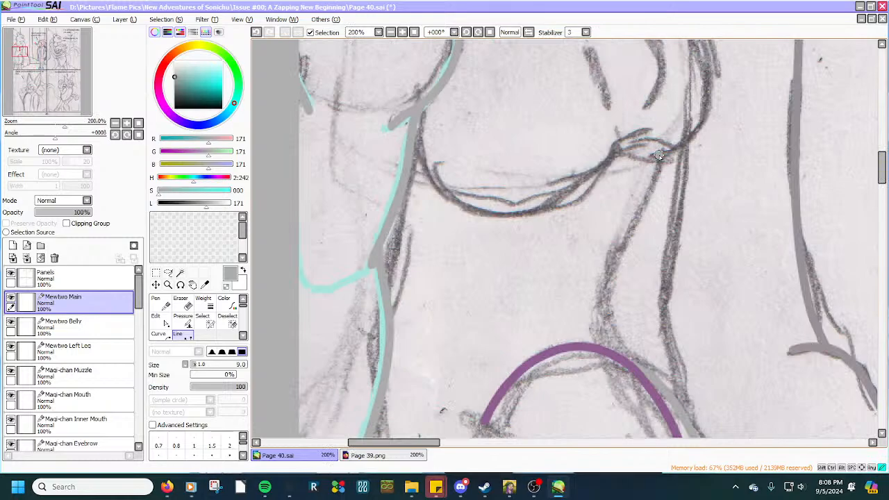
double_click(623, 354)
drag(630, 316, 602, 285)
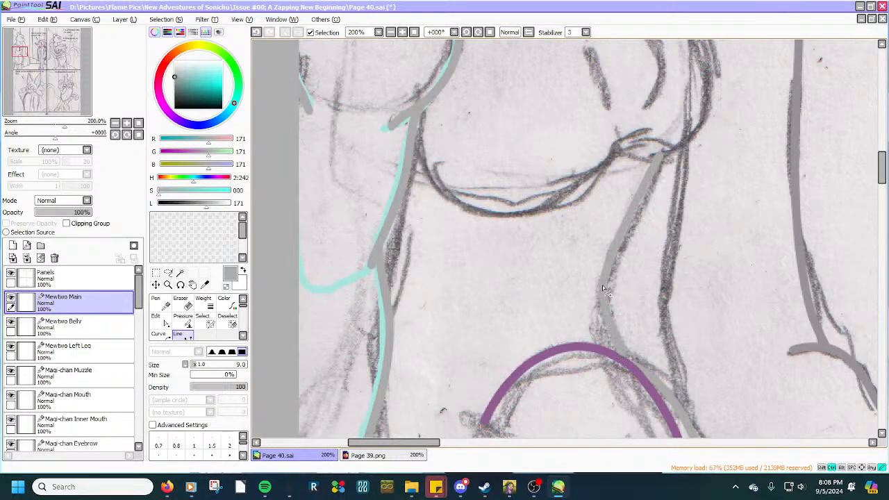
drag(627, 216, 634, 217)
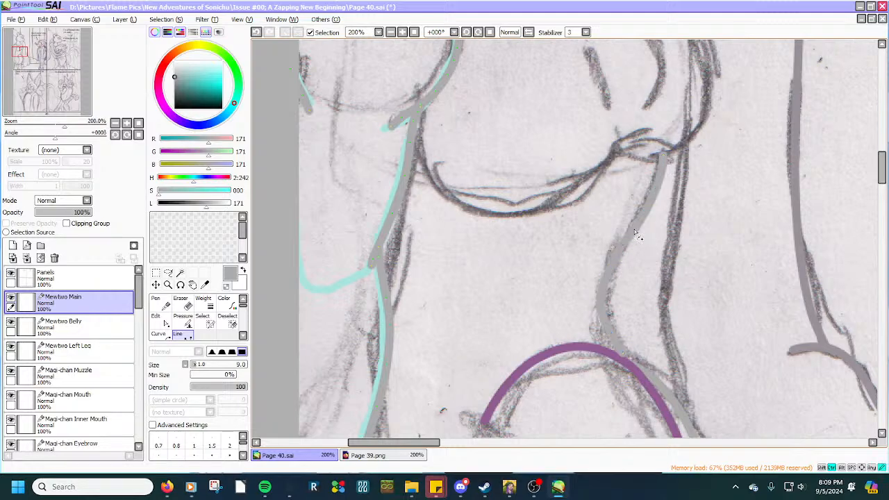
scroll(617, 254, up, 2)
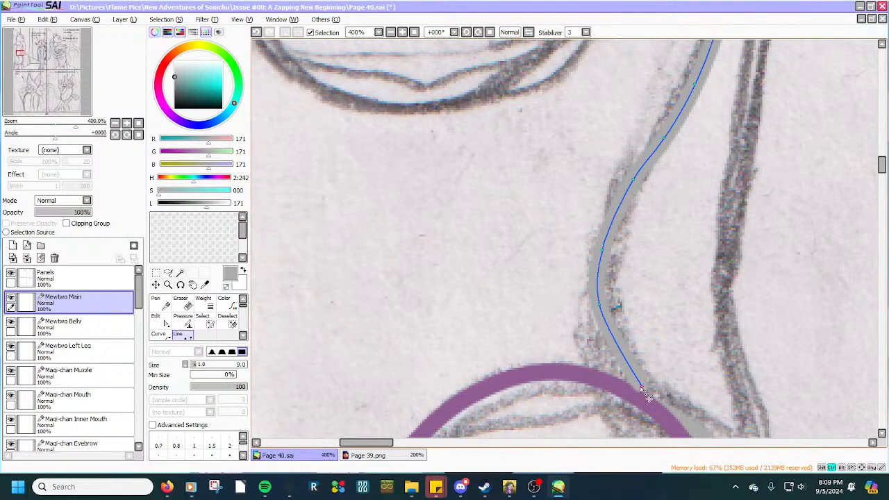
scroll(647, 397, down, 3)
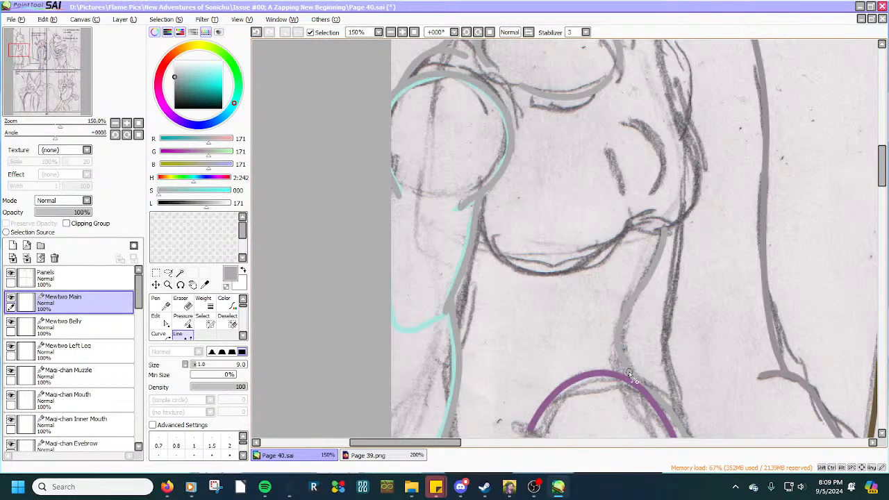
Undo the grey waist contour on the Mewtwo Main layer, including all of its bends.
key(ctrl+z)
key(ctrl+z)
key(ctrl+z)
key(ctrl+z)
key(ctrl+z)
key(ctrl+z)
key(ctrl+z)
key(ctrl+z)
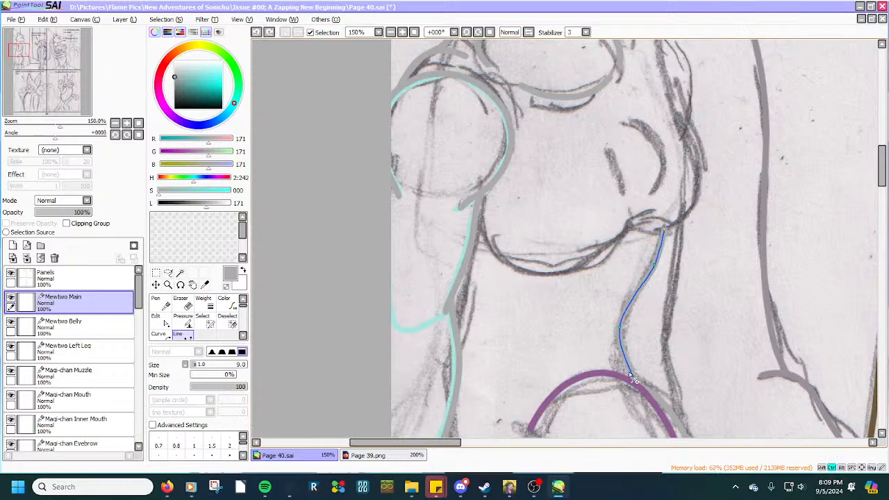
key(ctrl+z)
key(ctrl+z)
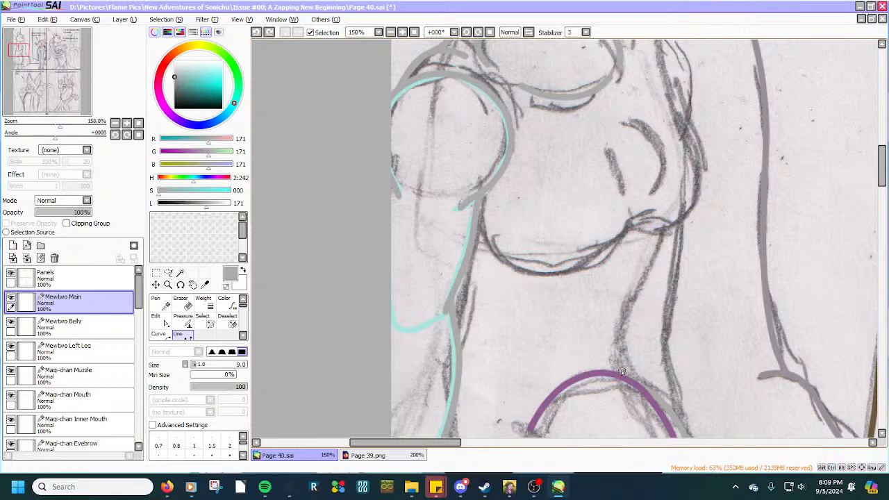
Add a linework layer directly above Magi-chan Body and Stomach and name it "Mewtwo Ribs".
scroll(120, 389, down, 2)
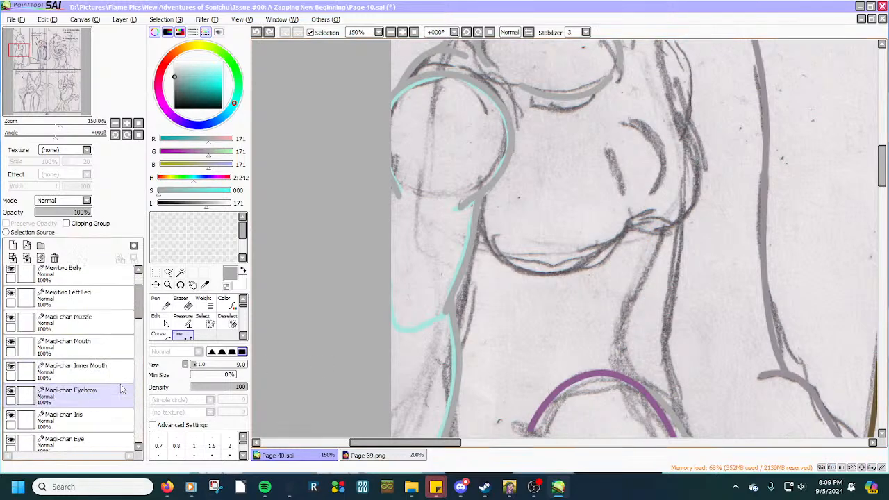
scroll(111, 408, down, 2)
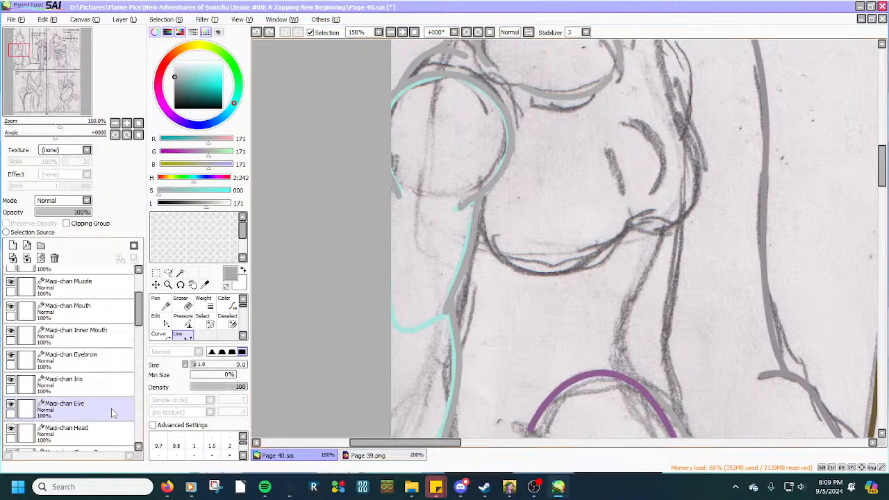
scroll(111, 408, down, 4)
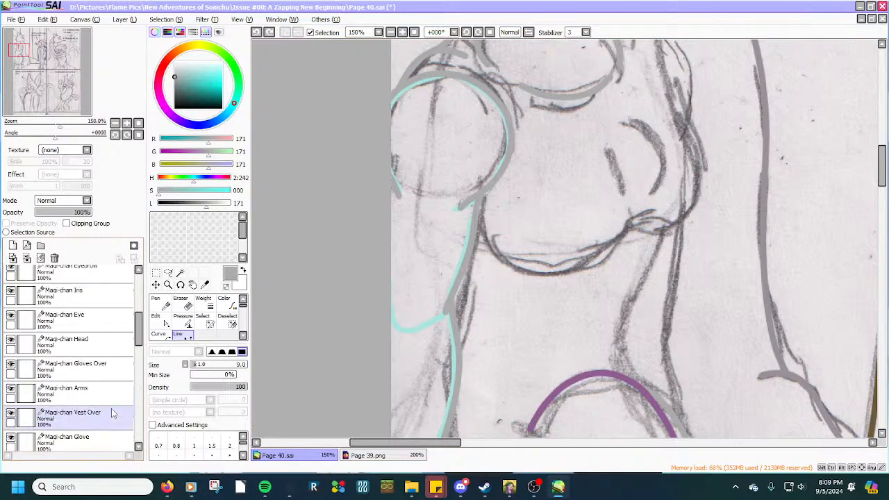
scroll(115, 409, down, 2)
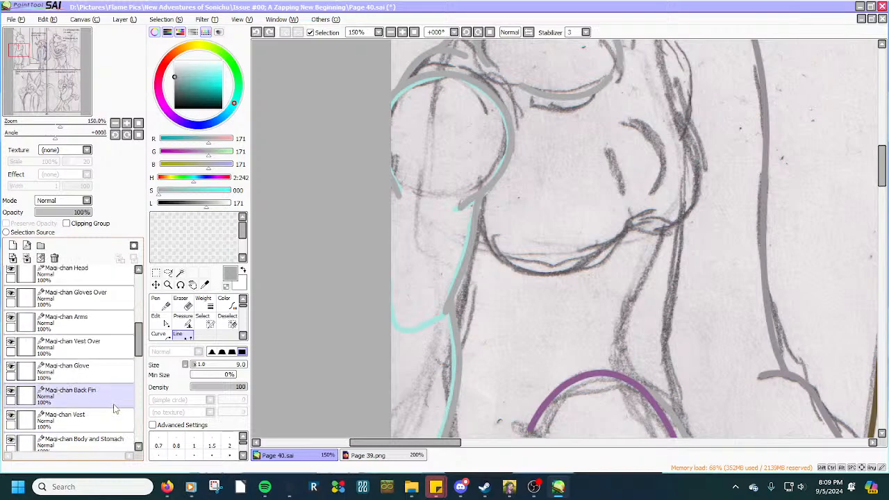
scroll(115, 409, down, 2)
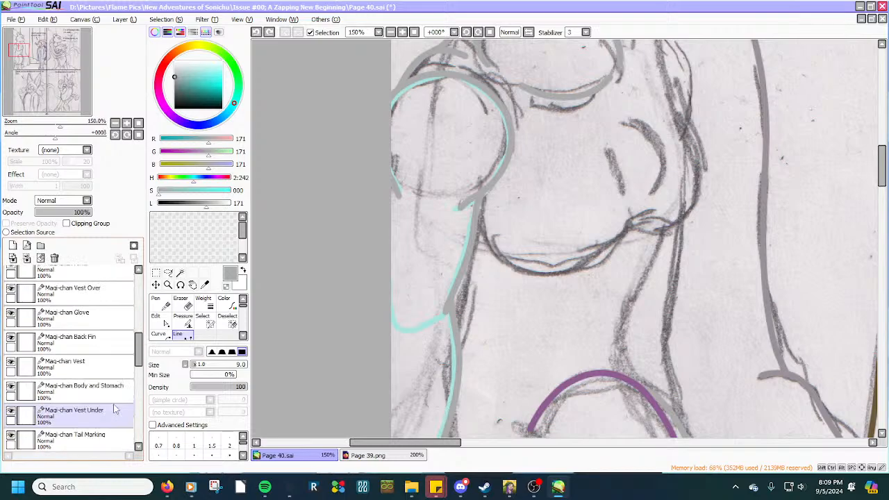
scroll(116, 409, down, 2)
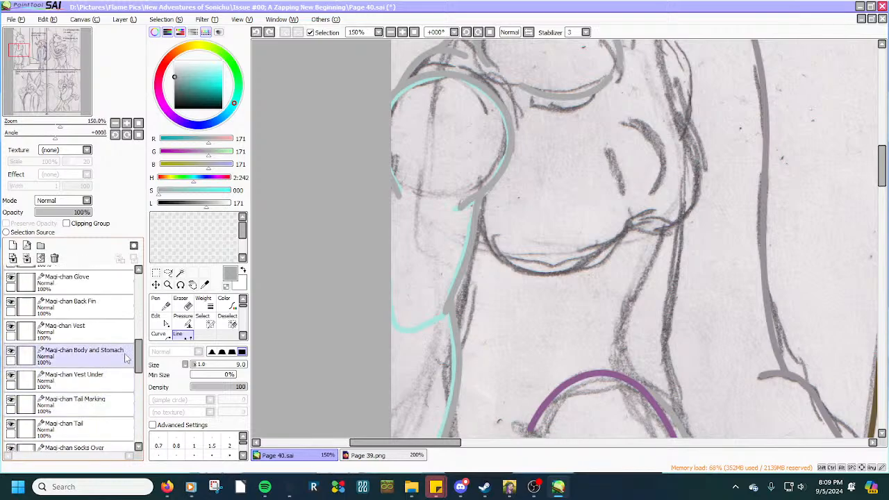
click(80, 356)
click(26, 245)
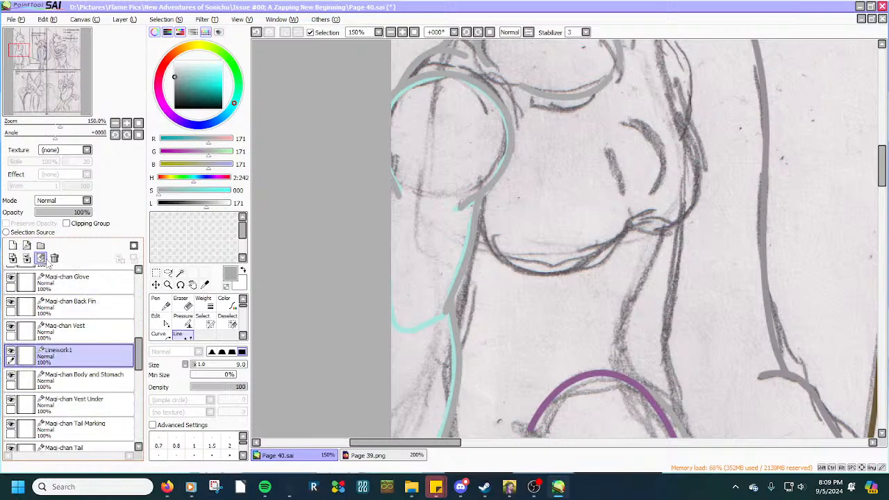
double_click(64, 352)
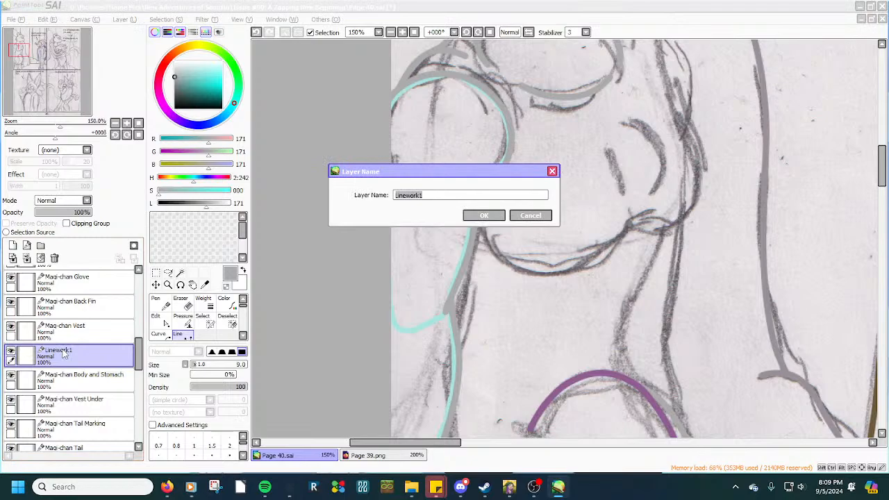
text(Mewtwo Ribs)
key(Return)
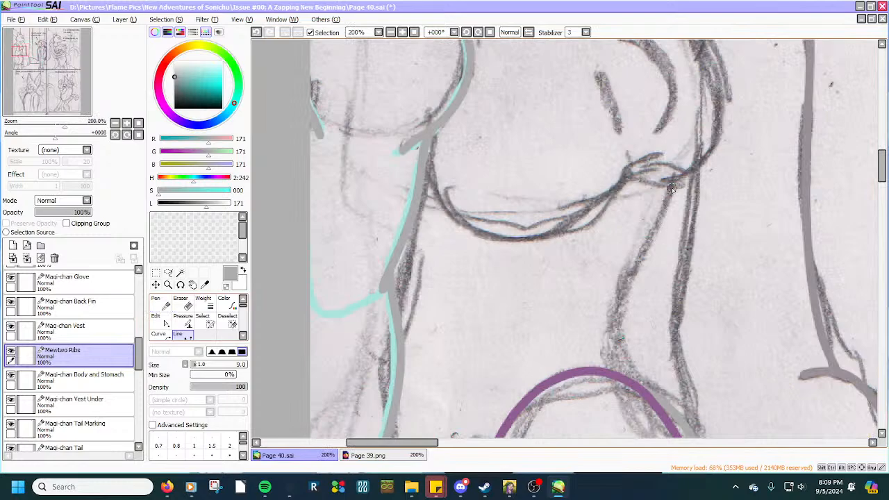
Draw a grey line from below Mewtwo's chest to the purple curve and bend its upper half along the pencil waist contour.
mouse_move(672, 181)
mouse_down()
mouse_move(628, 365)
mouse_move(636, 387)
mouse_up()
scroll(636, 383, up, 2)
drag(651, 302, 605, 244)
scroll(609, 223, down, 2)
scroll(630, 141, up, 2)
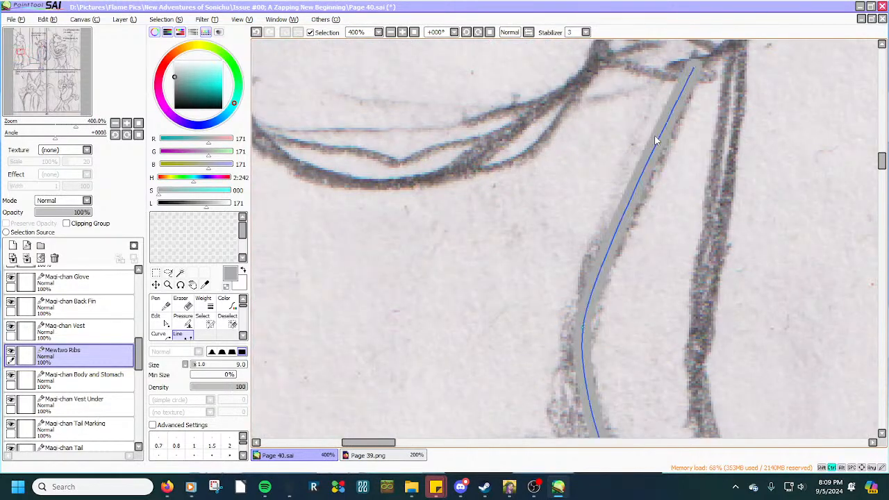
drag(654, 135, 672, 142)
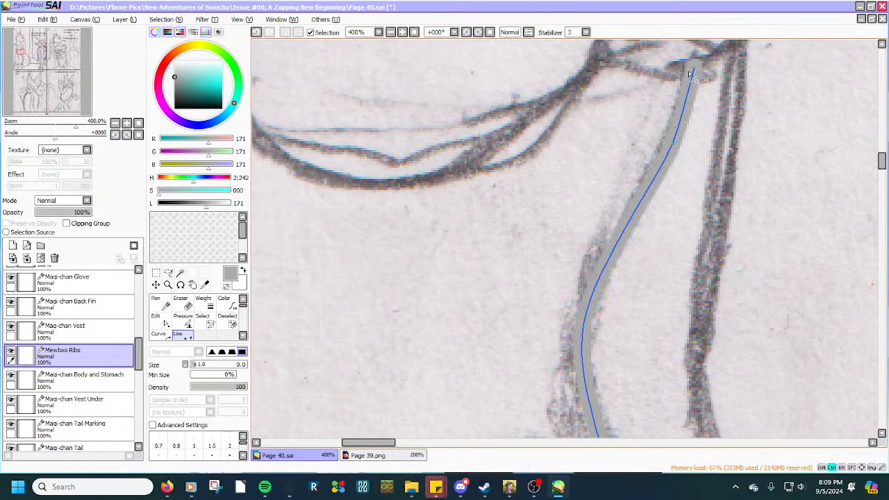
drag(690, 74, 688, 102)
drag(604, 272, 604, 270)
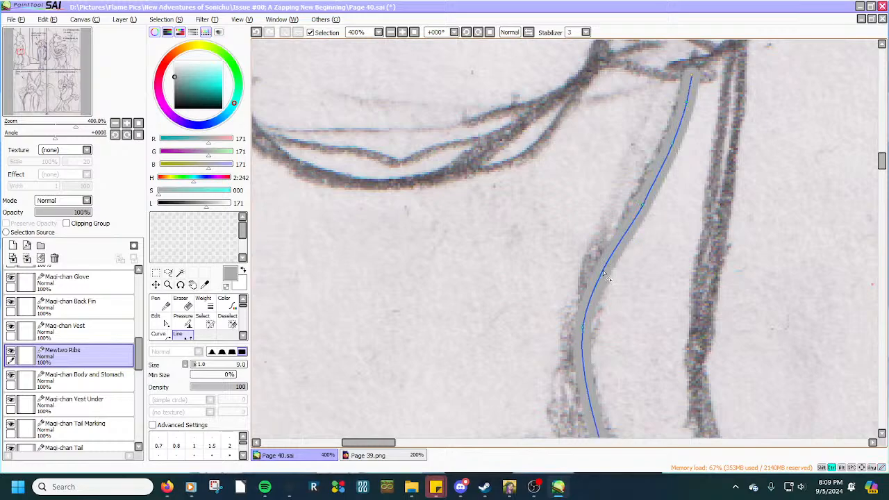
Bend the lower half of the waist contour into a smooth inward curve that meets the purple curve.
scroll(597, 283, down, 3)
scroll(592, 352, up, 2)
drag(592, 305, 596, 352)
scroll(589, 318, up, 2)
drag(589, 305, 584, 292)
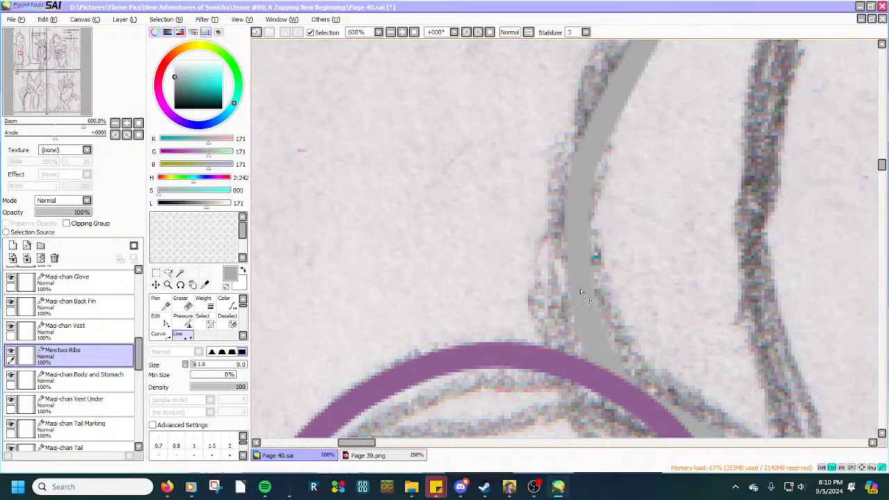
drag(583, 230, 574, 238)
drag(579, 287, 577, 288)
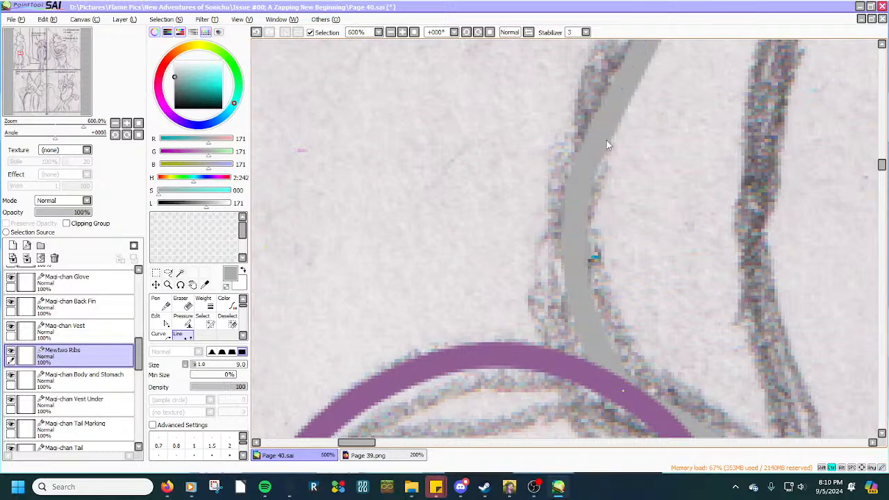
mouse_move(621, 89)
mouse_down()
mouse_move(606, 117)
mouse_move(611, 132)
mouse_up()
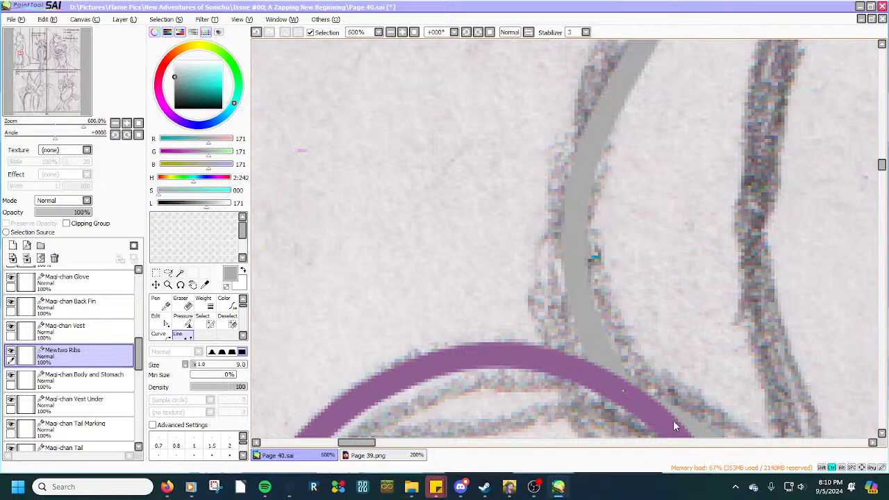
scroll(672, 420, down, 4)
scroll(681, 237, up, 3)
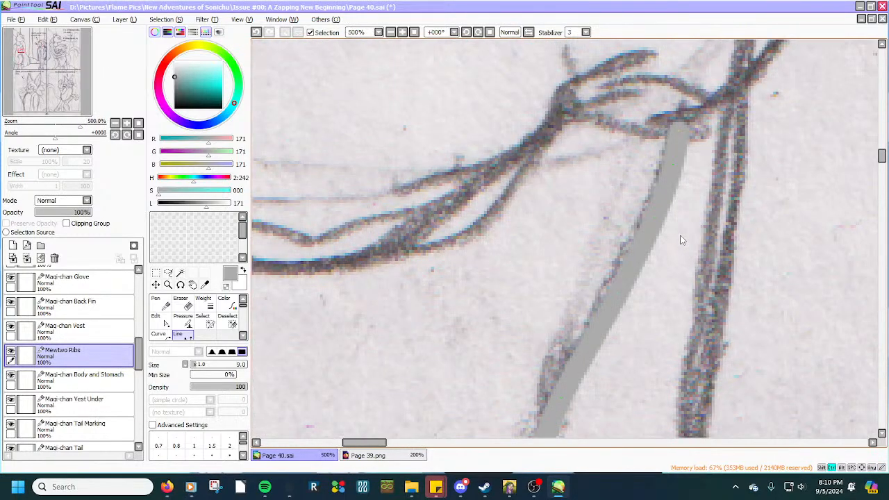
scroll(681, 240, down, 4)
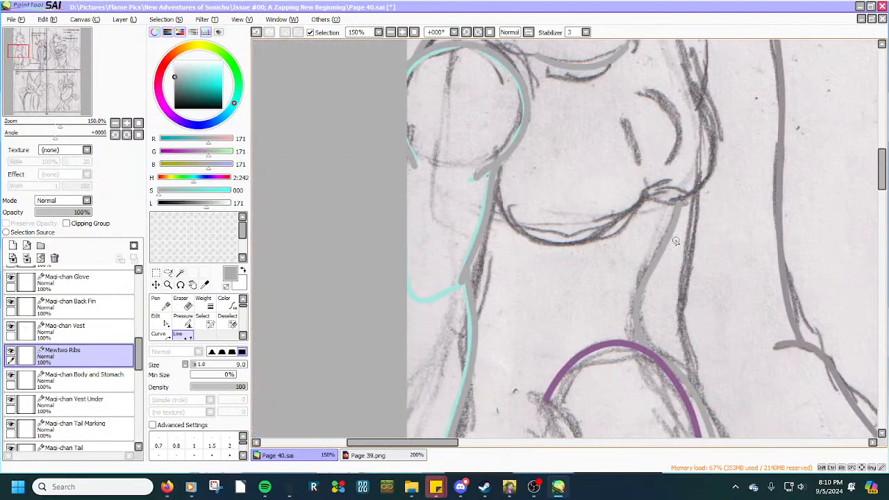
scroll(668, 246, down, 2)
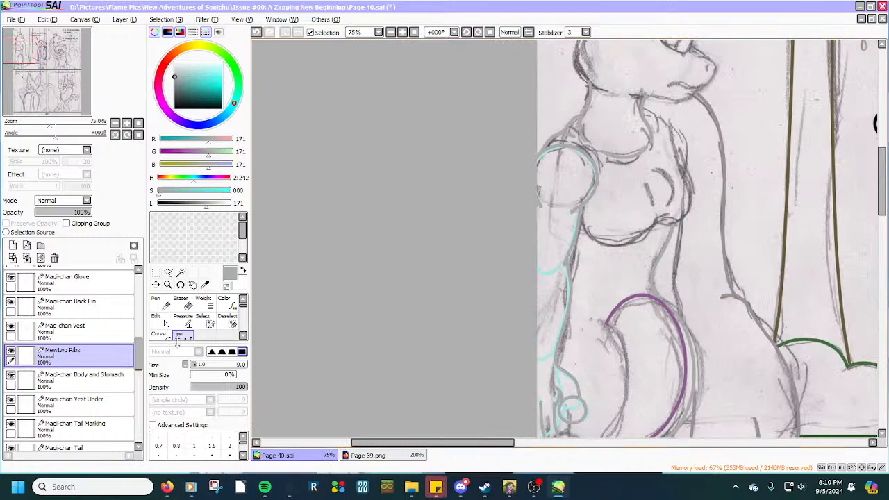
Return to the Mewtwo Main layer and add a new linework layer directly above it.
scroll(69, 333, up, 5)
click(67, 321)
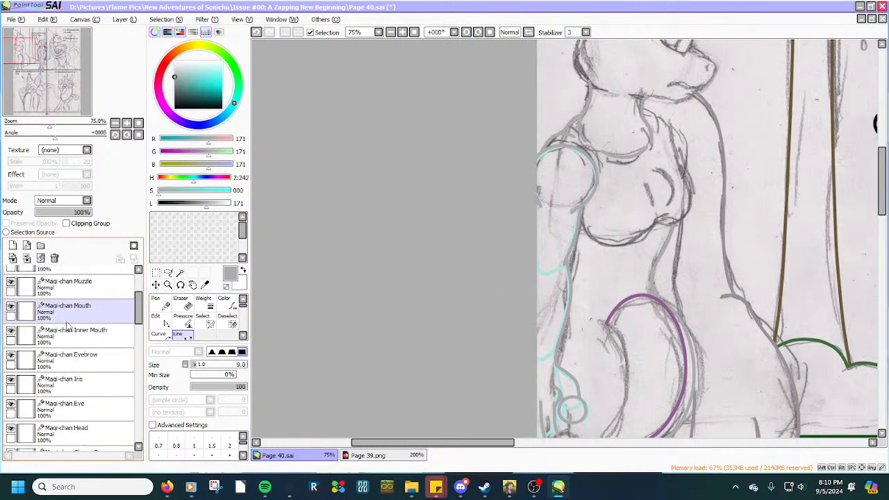
scroll(67, 325, up, 2)
click(67, 325)
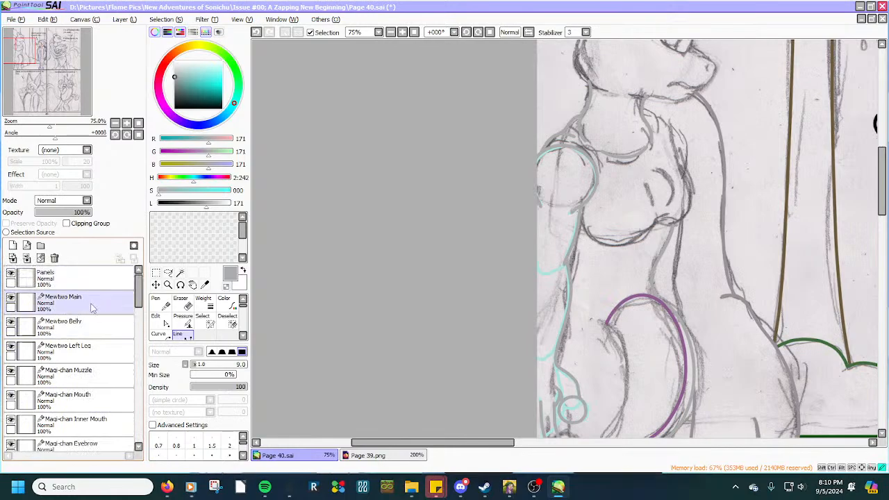
click(63, 300)
scroll(690, 305, down, 3)
scroll(691, 306, up, 5)
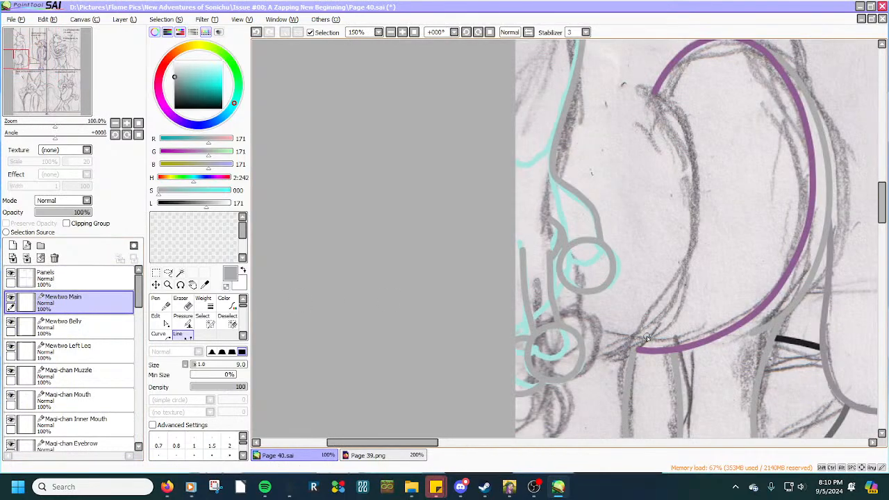
scroll(588, 368, down, 4)
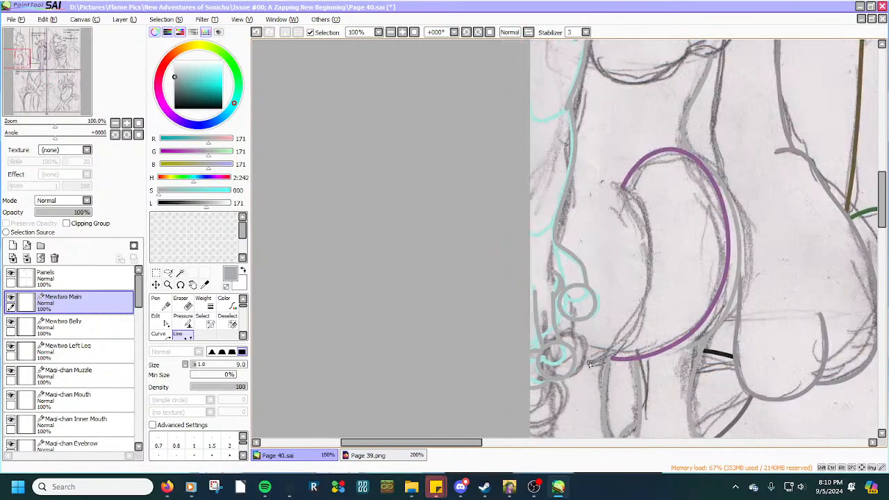
scroll(586, 383, up, 3)
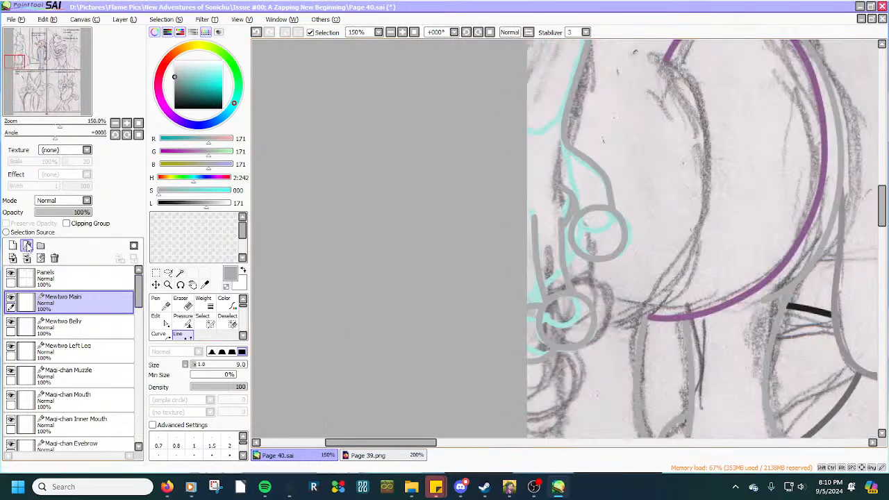
click(12, 246)
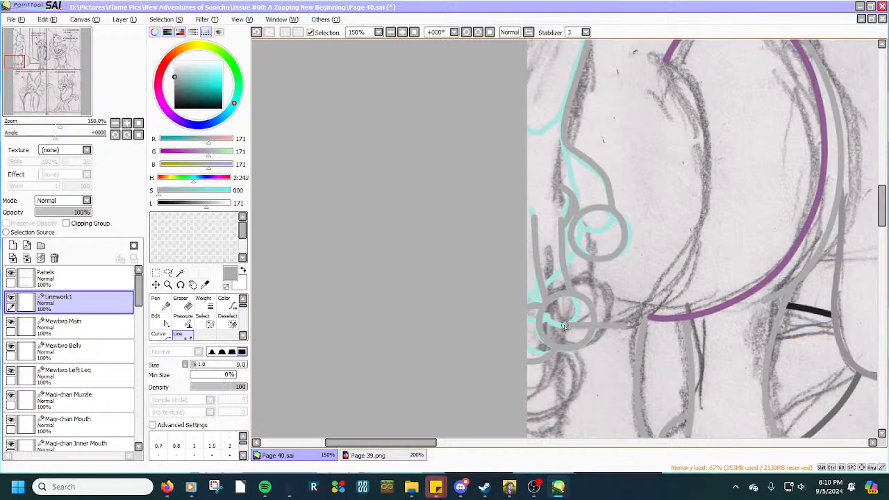
Draw a grey line from the lower fingertip circle to the base of the purple curve and pull it up into a thigh-shaped arch.
double_click(540, 325)
drag(565, 318, 621, 121)
drag(576, 325, 708, 132)
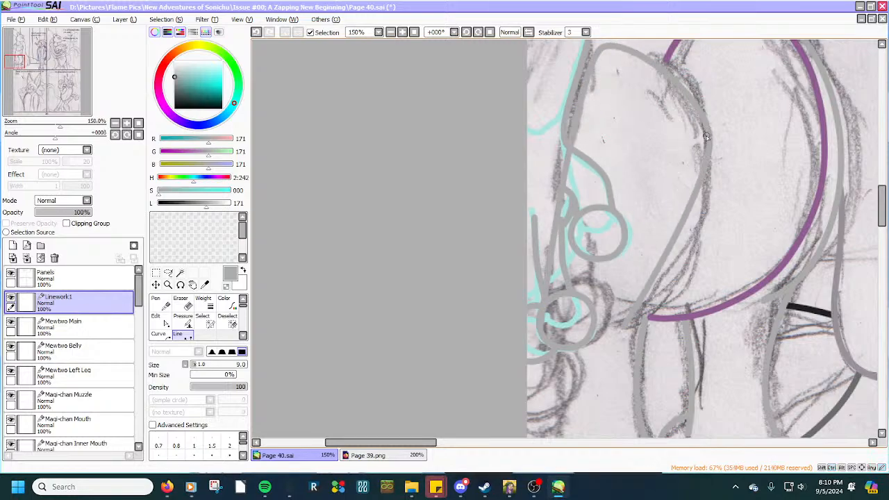
Reshape the lower outer side of the thigh arch so it sweeps smoothly into its end near the purple curve's base.
scroll(688, 198, up, 1)
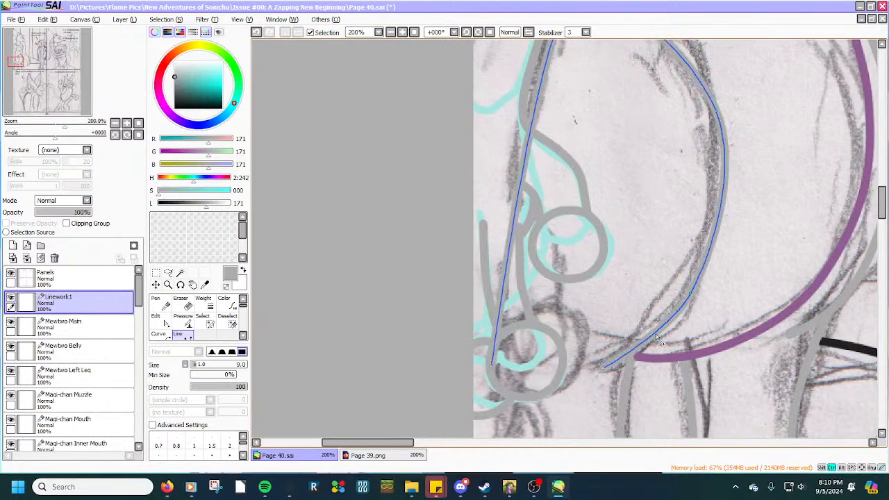
drag(705, 256, 710, 254)
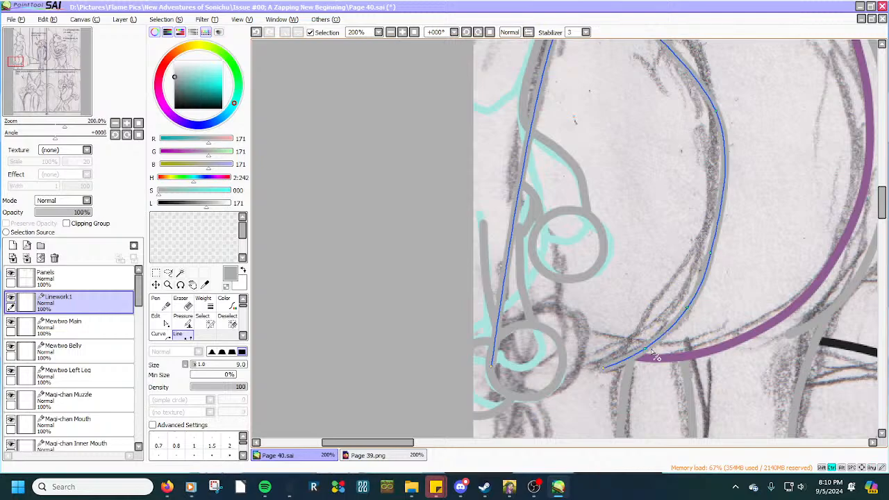
scroll(642, 354, up, 2)
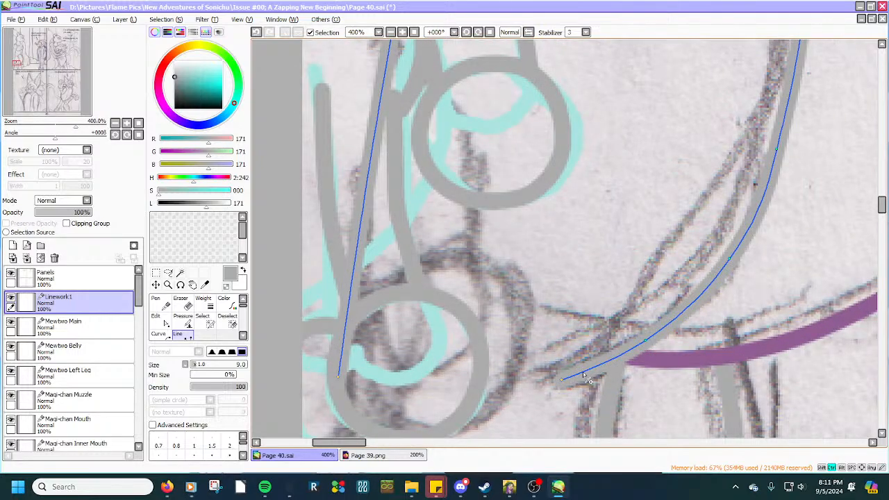
scroll(579, 375, down, 3)
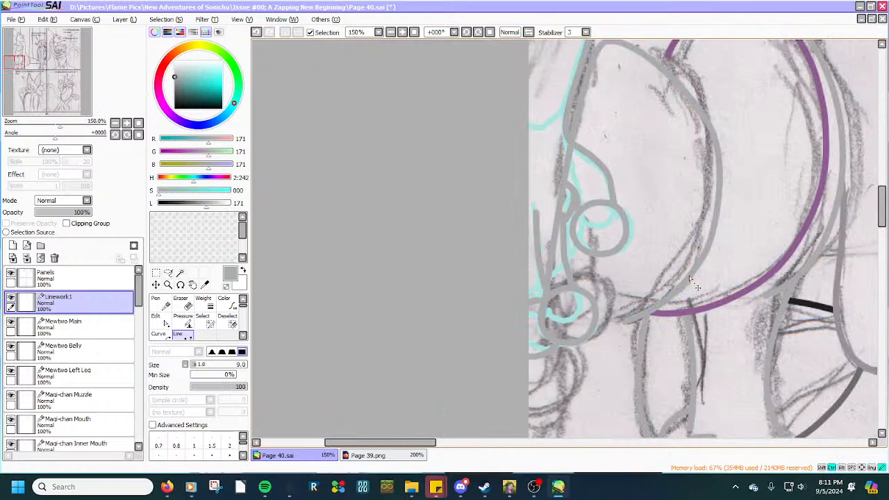
Adjust the thigh arch's outer edge and upper slope so they form a smooth curve along the pencil sketch.
scroll(638, 82, up, 2)
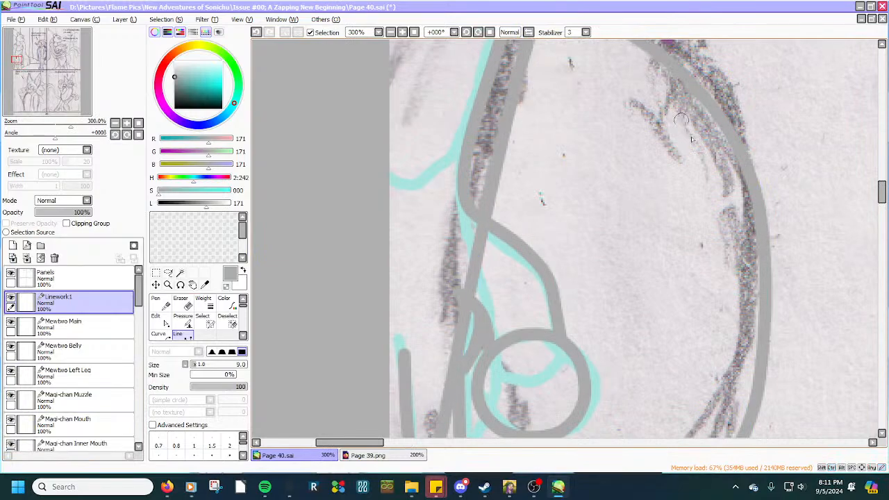
drag(761, 290, 766, 296)
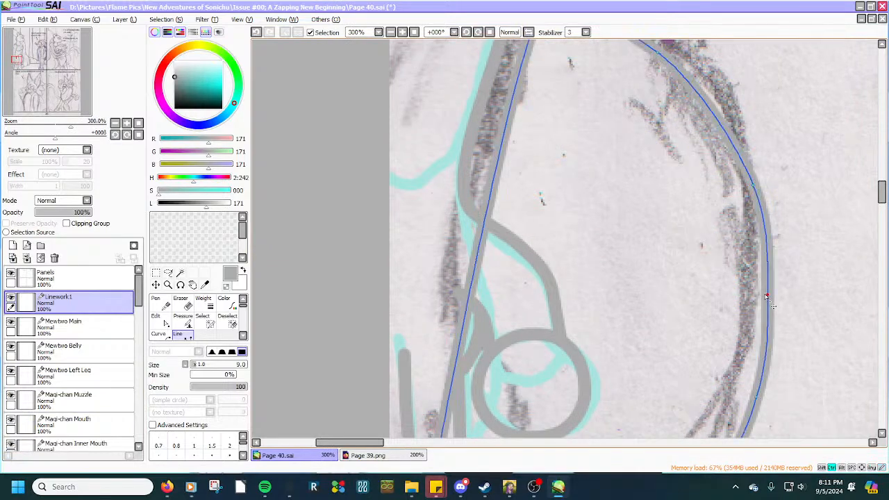
scroll(761, 287, down, 2)
scroll(764, 228, up, 2)
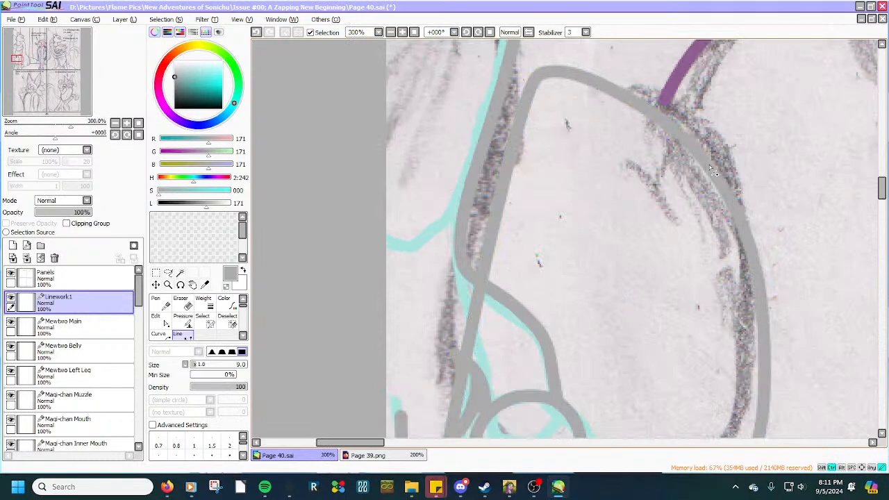
drag(621, 92, 588, 73)
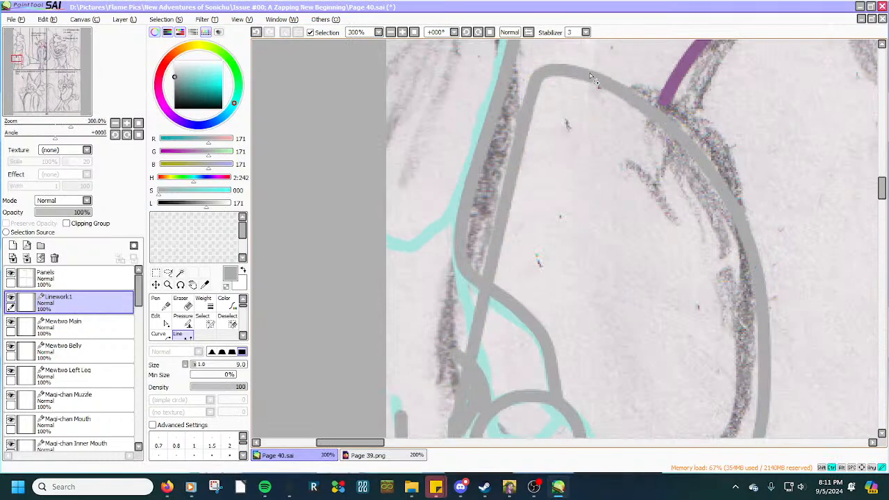
drag(656, 114, 649, 107)
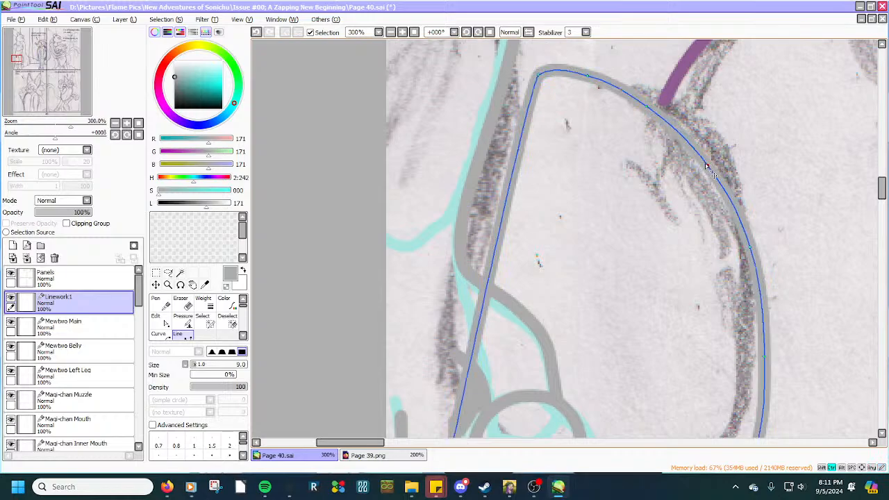
scroll(653, 170, down, 2)
Pull the straight inner side of the thigh arch out past the page edge to round the thigh into an oval.
drag(614, 156, 536, 181)
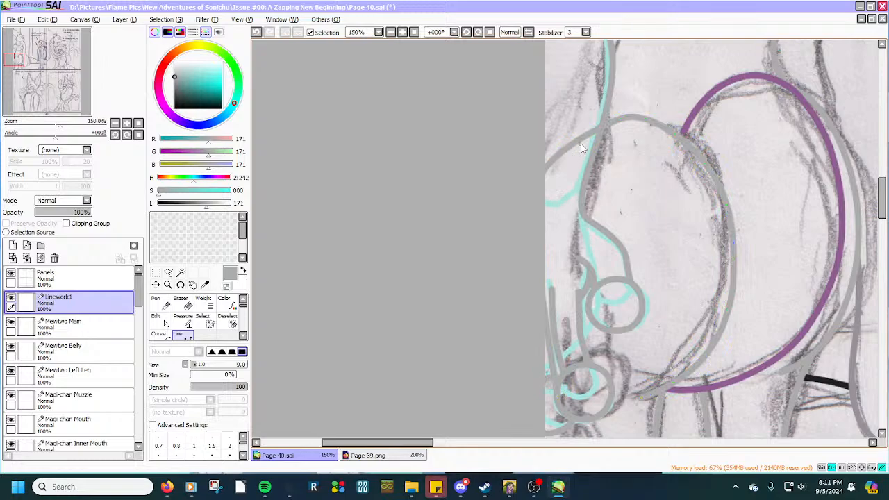
drag(580, 143, 601, 123)
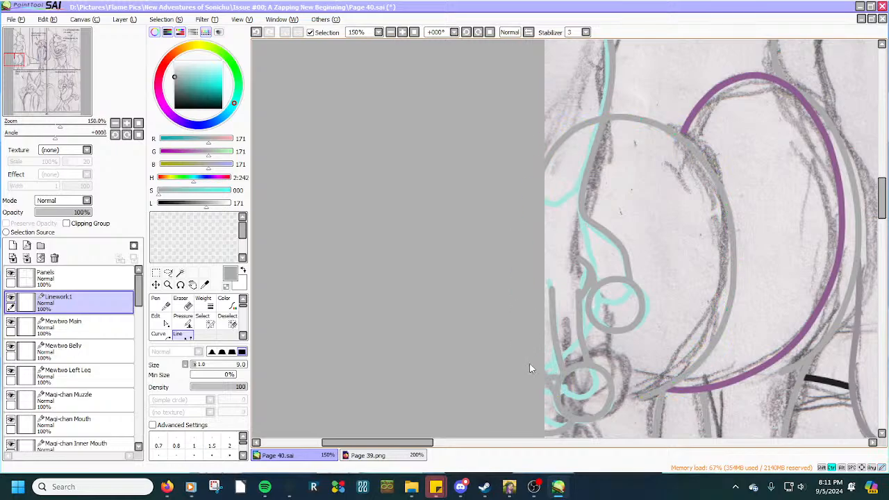
scroll(534, 367, up, 3)
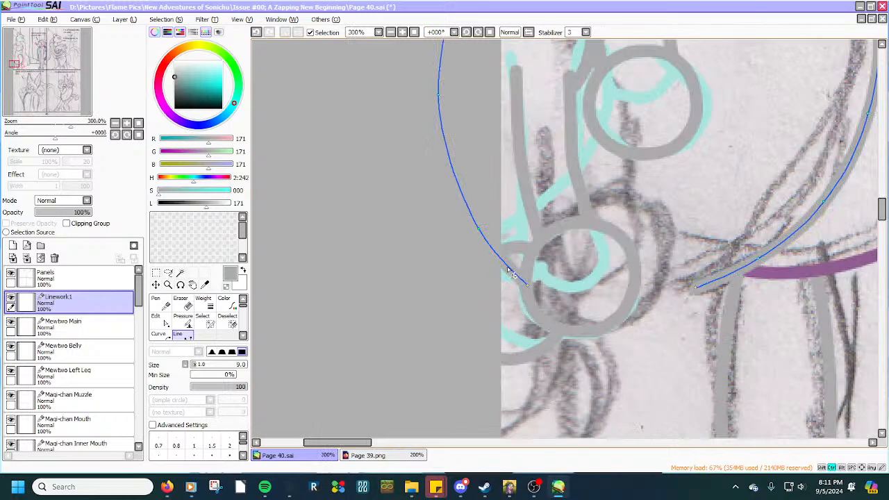
scroll(508, 270, down, 4)
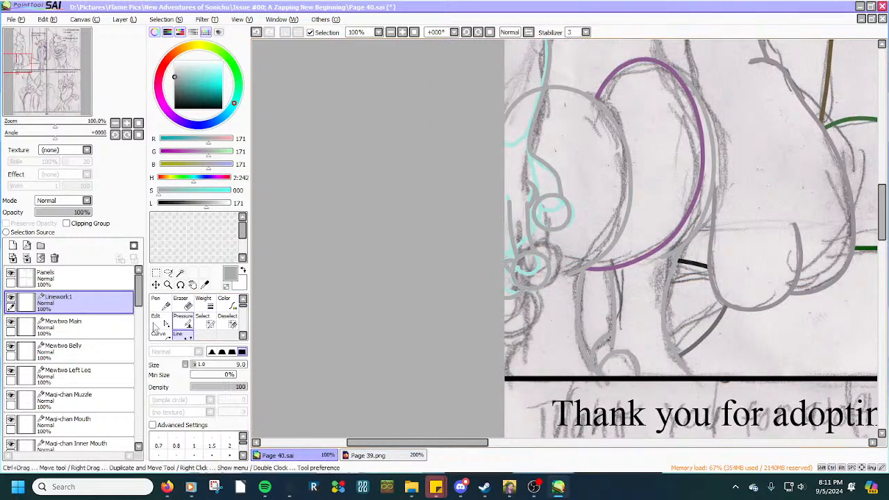
Erase the inner part of the thigh oval, keeping only the outer curve from above the purple line to its base.
click(180, 302)
scroll(445, 234, up, 3)
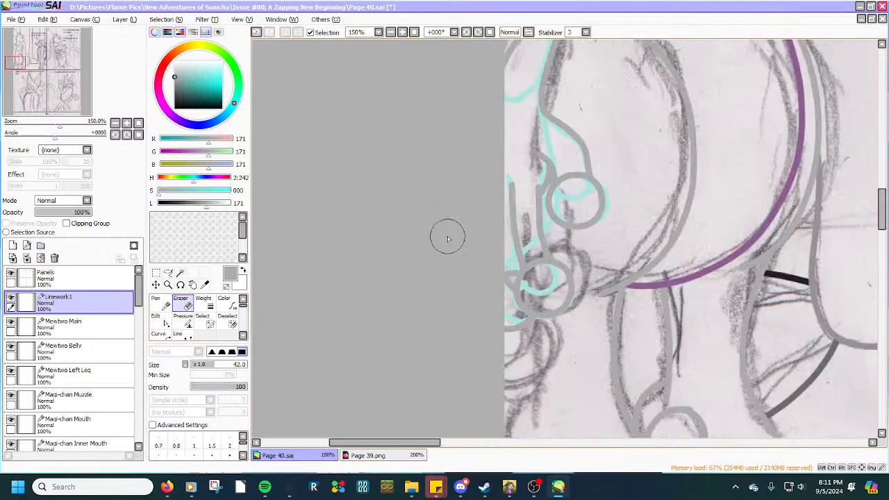
scroll(464, 229, down, 5)
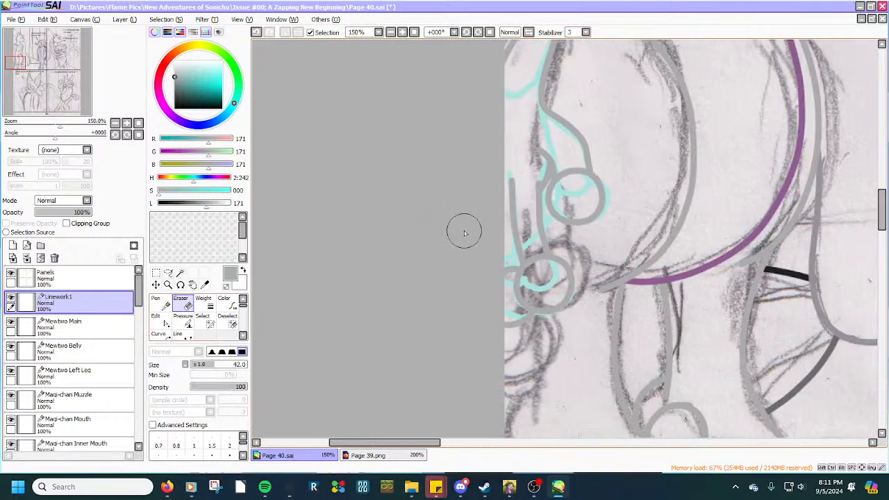
scroll(488, 179, up, 3)
mouse_move(520, 117)
mouse_down()
mouse_move(554, 85)
mouse_move(607, 89)
mouse_up()
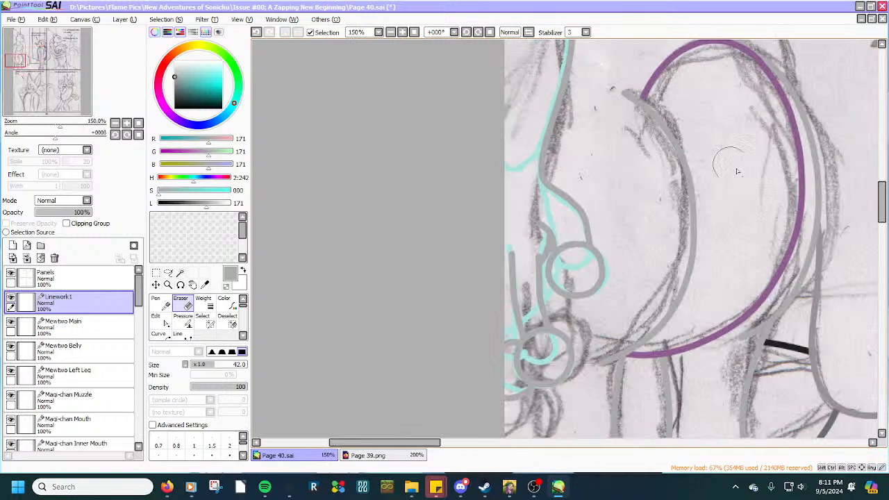
Hide the Background sketch layer so only the linework shows.
scroll(67, 390, down, 3)
scroll(67, 391, down, 6)
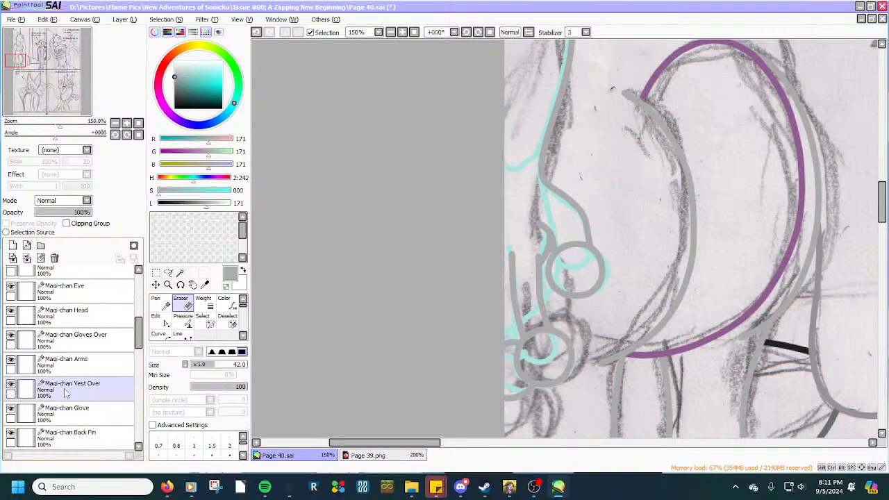
scroll(59, 407, down, 5)
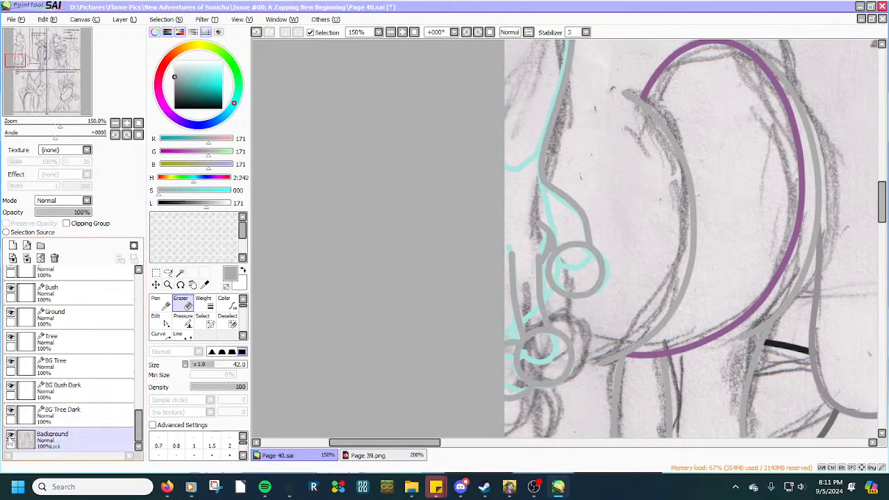
click(10, 436)
Smooth the middle of the thigh curve's outer edge by adding a point and shifting the one below it slightly down.
click(177, 334)
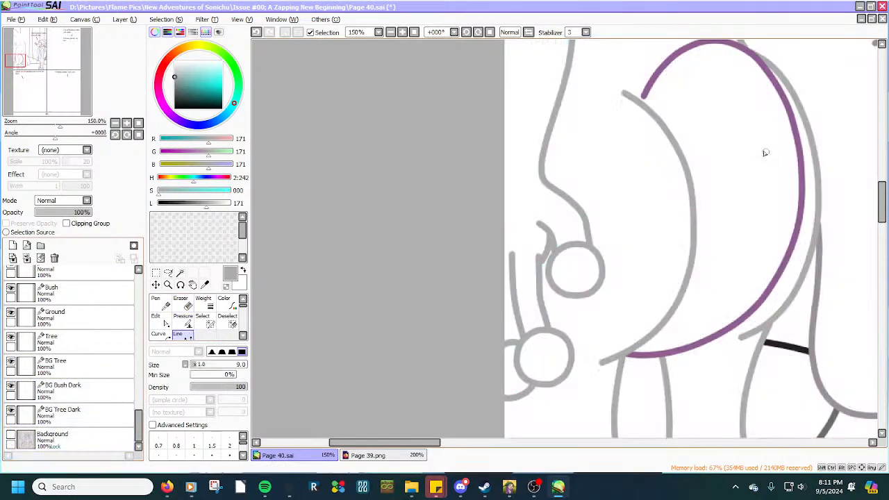
scroll(733, 116, up, 2)
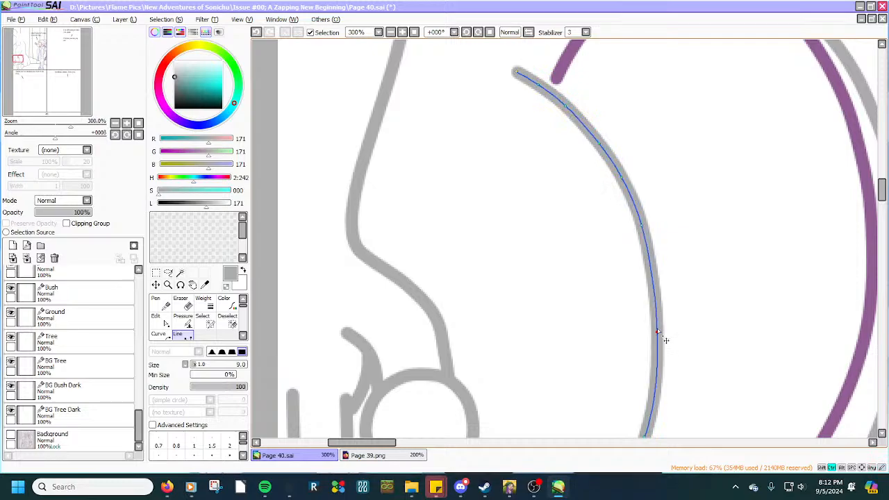
drag(651, 275, 652, 275)
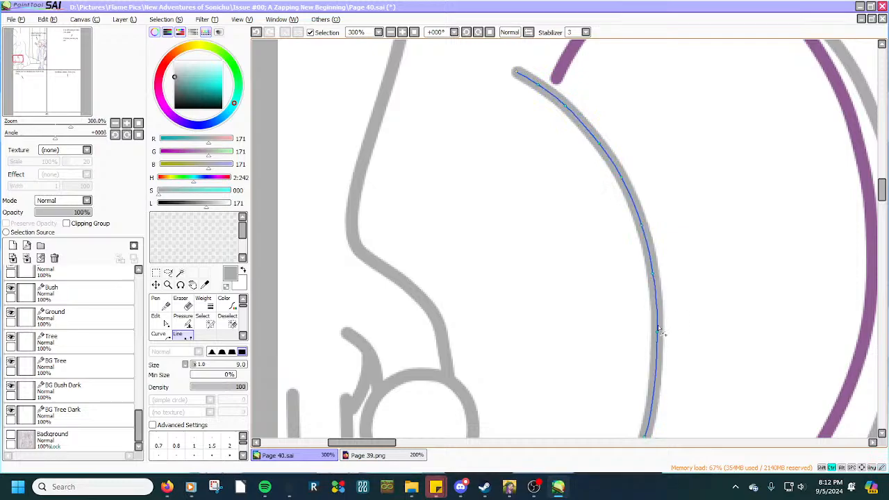
drag(658, 330, 660, 348)
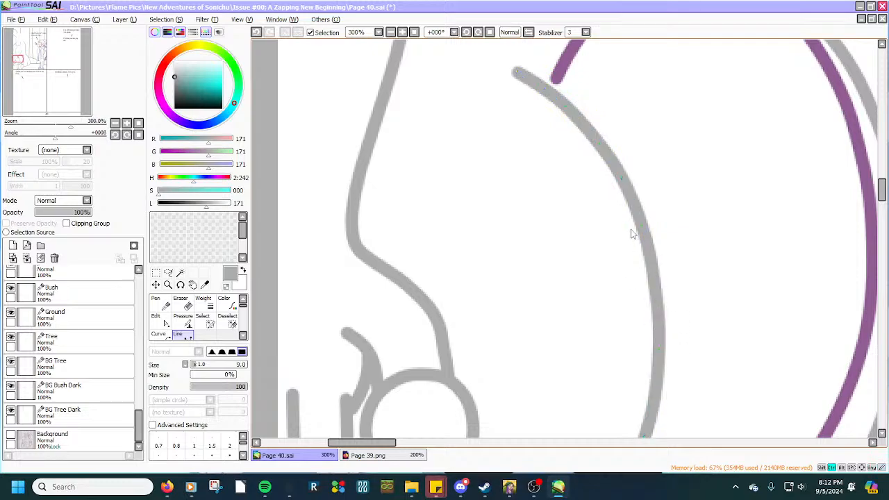
scroll(627, 224, down, 2)
scroll(630, 361, up, 1)
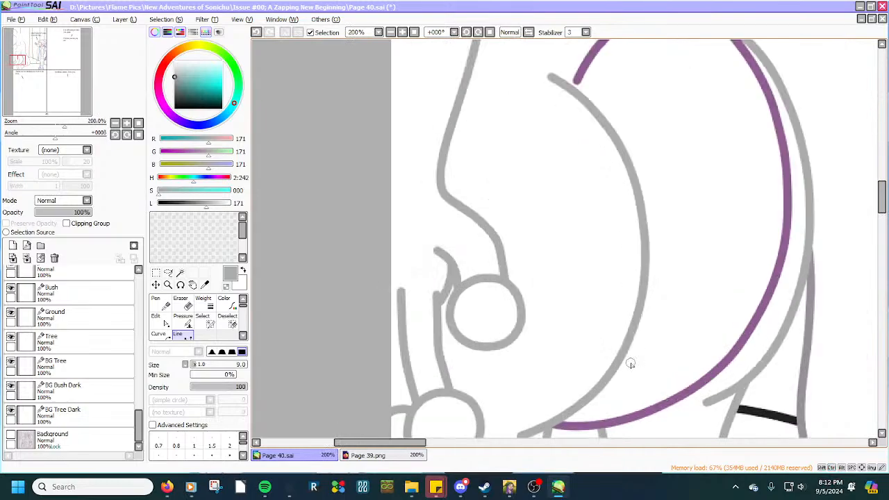
scroll(630, 361, down, 2)
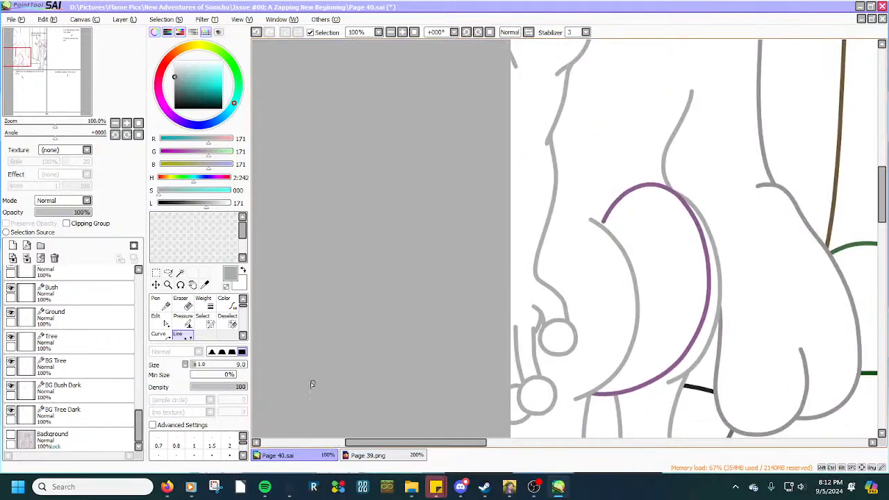
On the Mewtwo Belly layer, extend the purple curve's upper end down to meet the grey thigh line.
scroll(90, 333, up, 5)
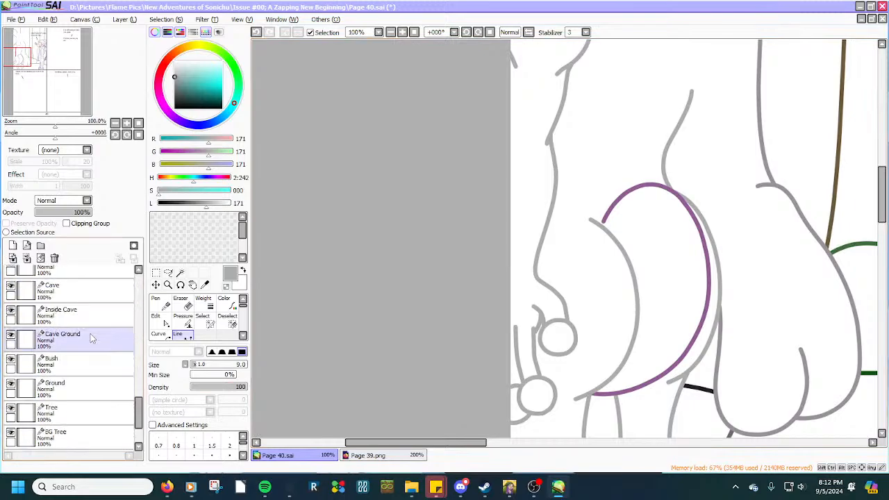
scroll(95, 336, up, 6)
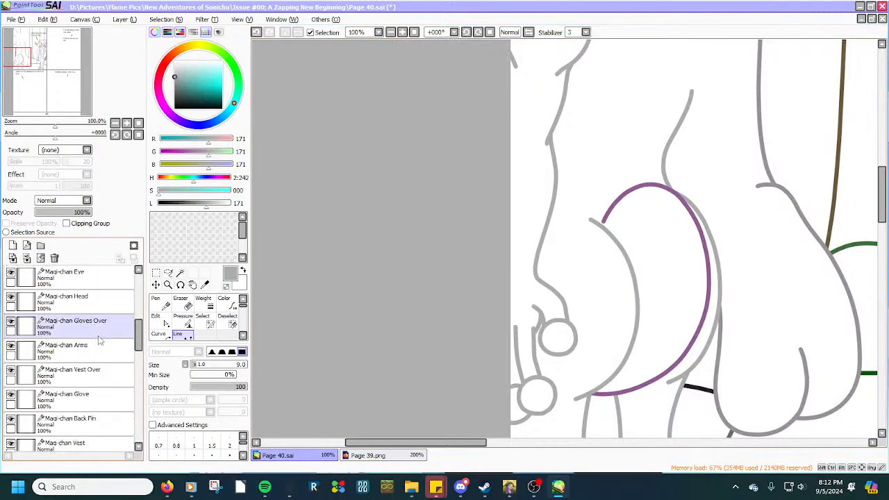
scroll(99, 341, up, 5)
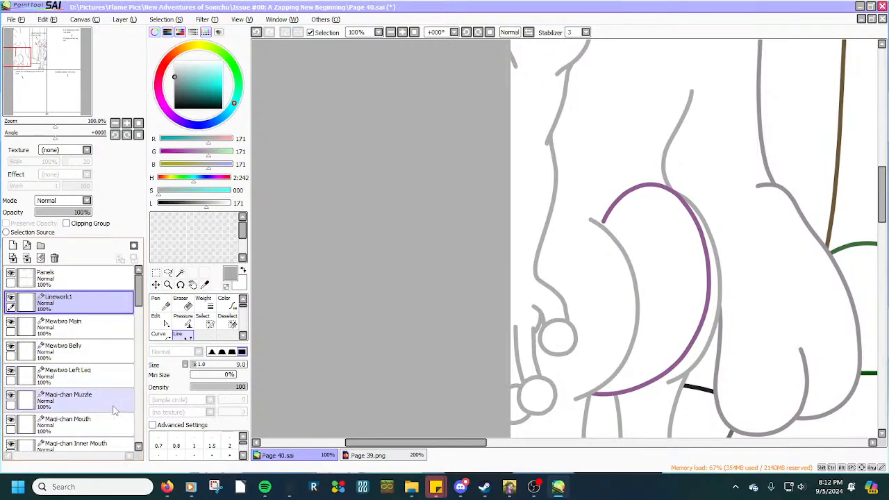
click(117, 357)
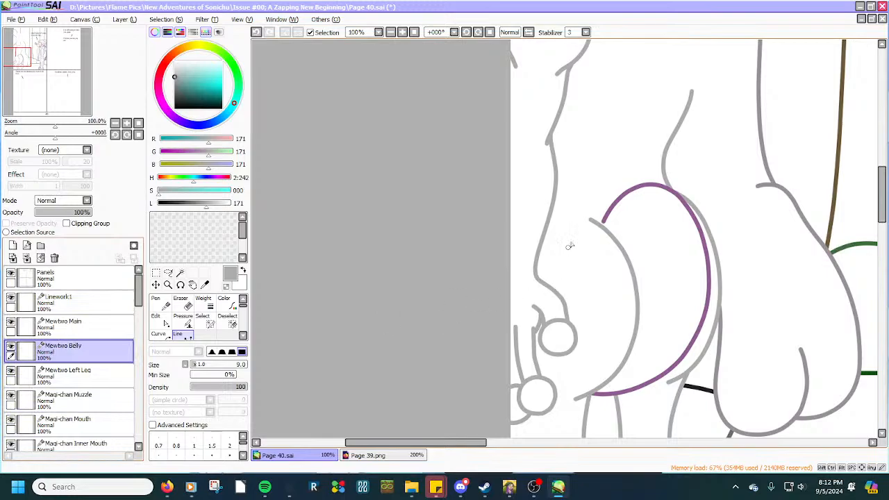
scroll(570, 246, up, 5)
drag(626, 278, 618, 296)
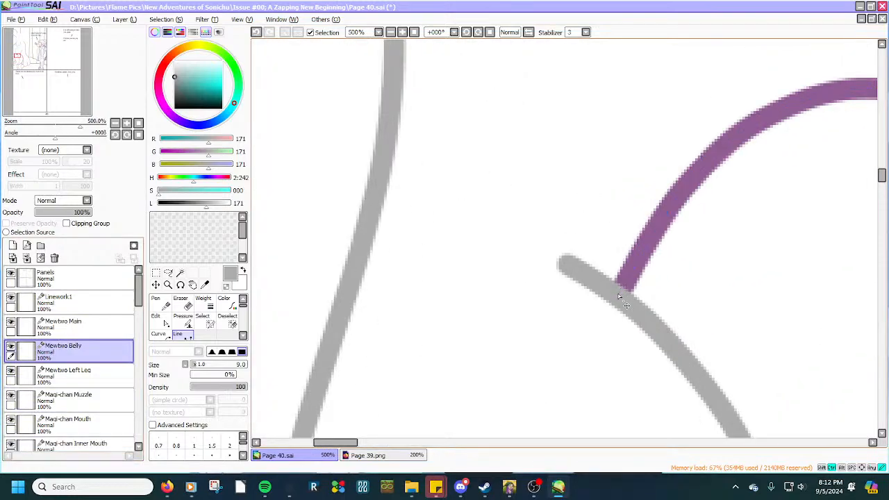
scroll(618, 295, down, 6)
scroll(613, 291, down, 1)
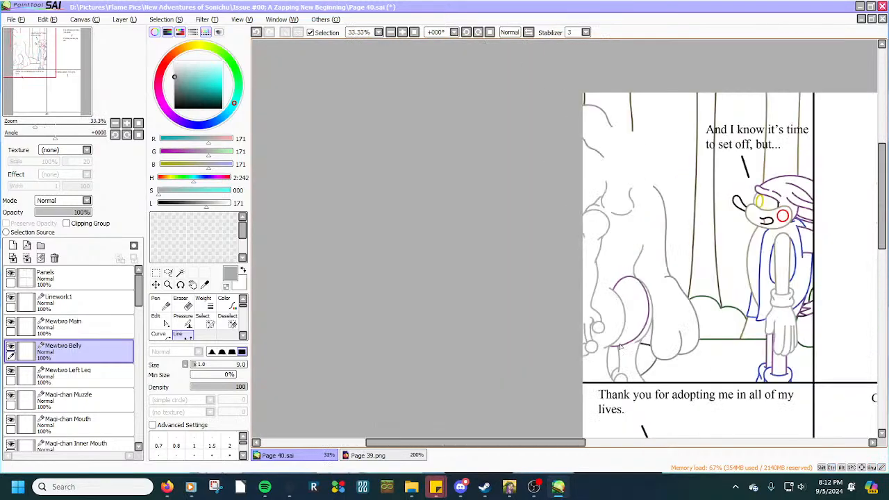
Adjust the purple curve's lower end so it joins the grey thigh line above the leg.
scroll(590, 353, up, 5)
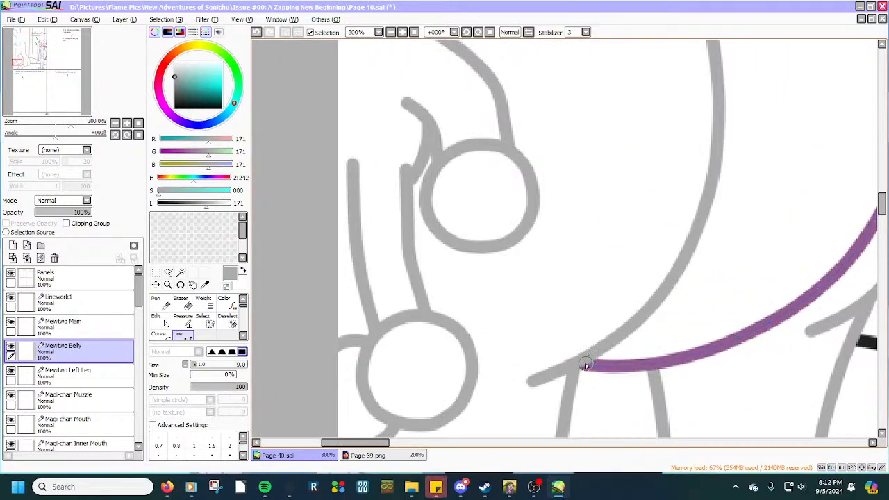
scroll(589, 368, up, 2)
mouse_move(587, 368)
mouse_down()
mouse_move(577, 365)
mouse_move(583, 372)
mouse_up()
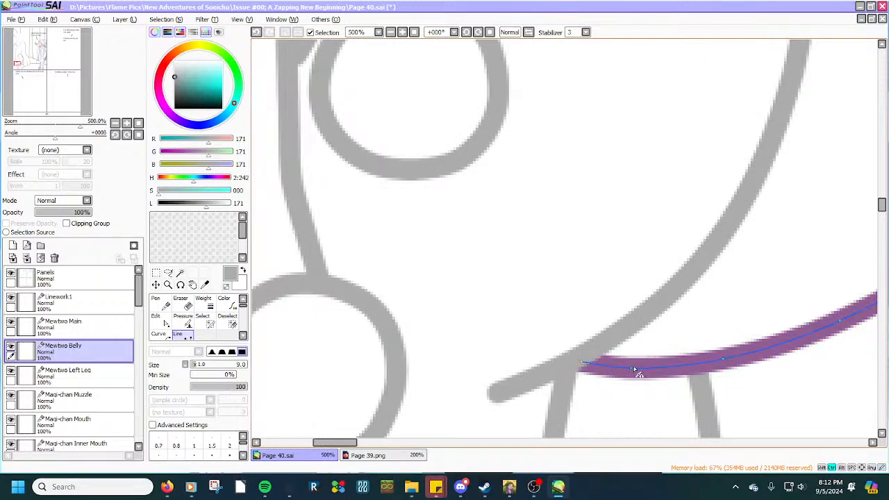
scroll(592, 357, down, 5)
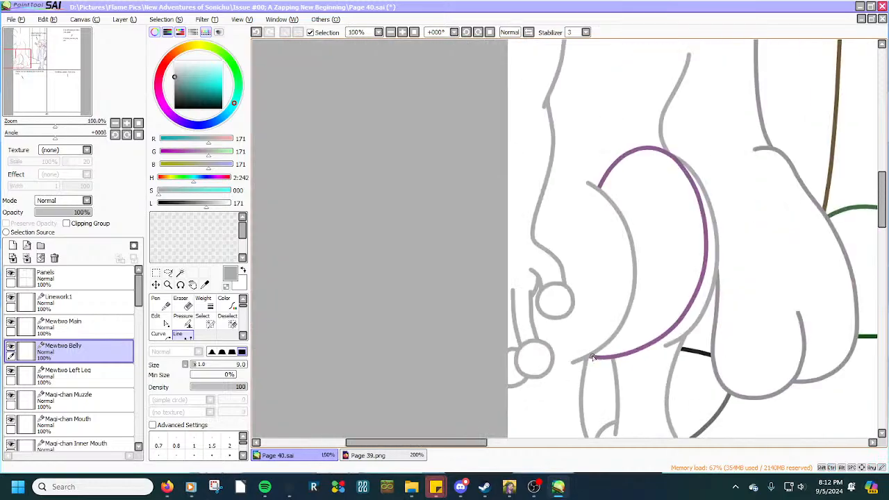
scroll(592, 357, down, 2)
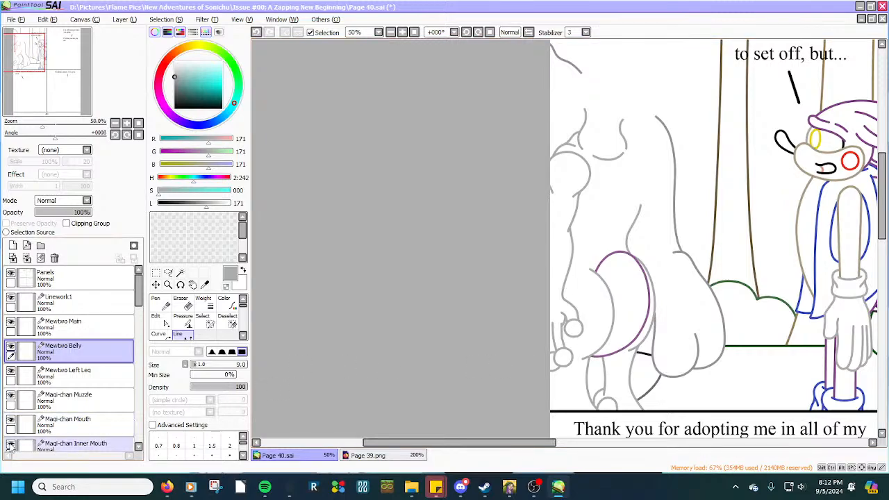
Merge the Linework1 layer down into Mewtwo Main and show the Background sketch layer again.
click(69, 307)
click(28, 259)
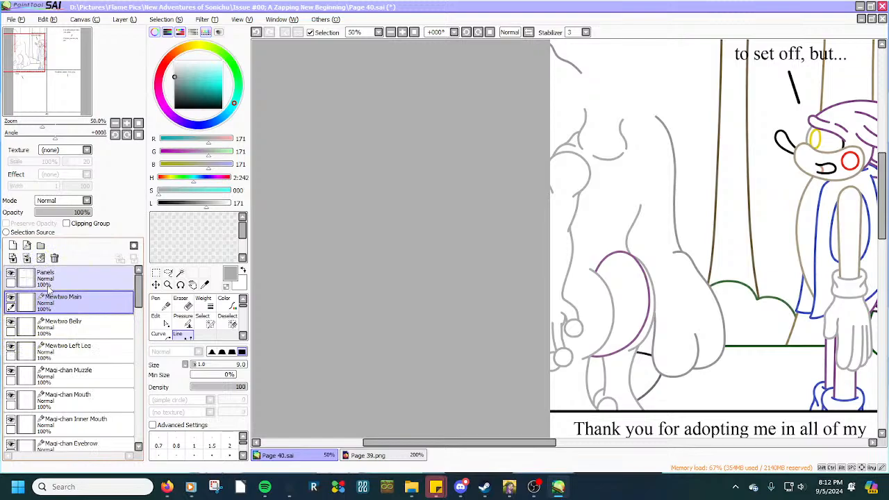
scroll(42, 374, down, 8)
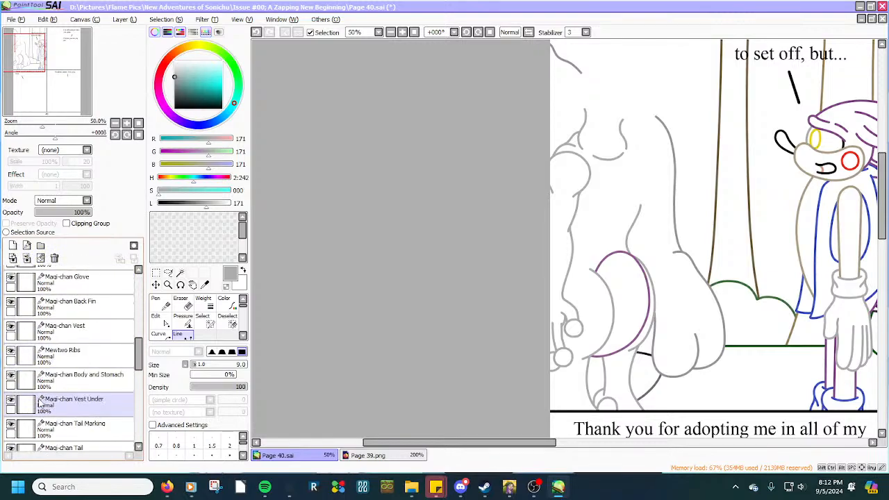
scroll(40, 402, down, 8)
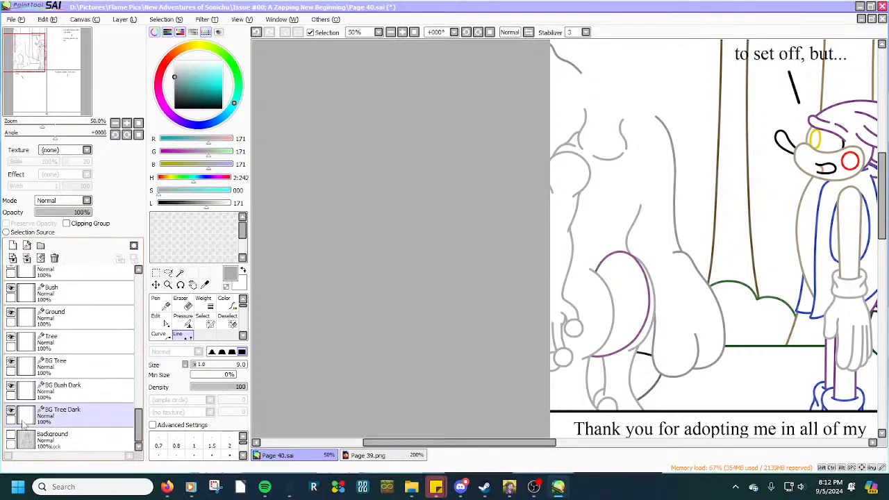
click(11, 436)
scroll(32, 417, up, 5)
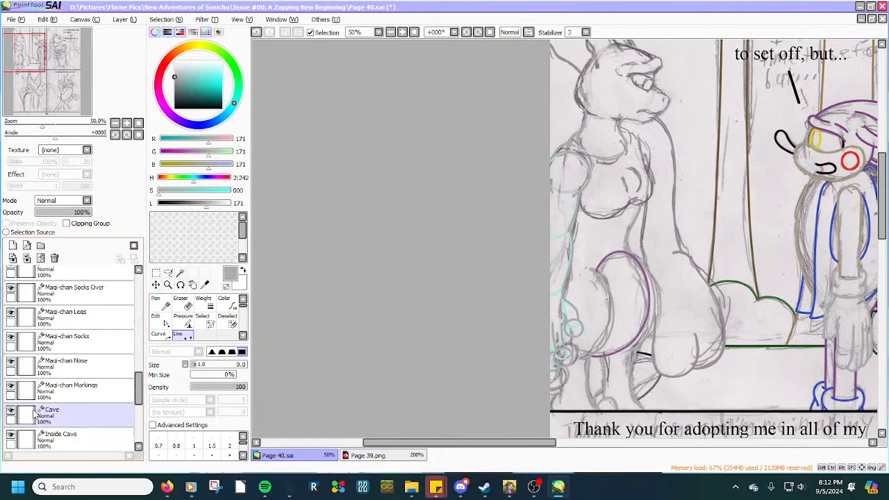
scroll(33, 413, up, 10)
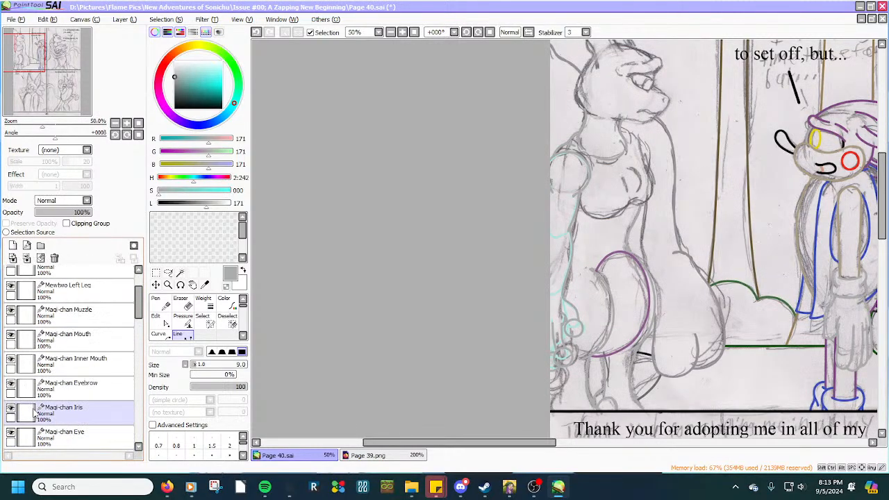
On the Mewtwo Main layer, ink a line from the hand's lowest circle down along the leg and bow its upper part slightly outward.
scroll(33, 413, up, 3)
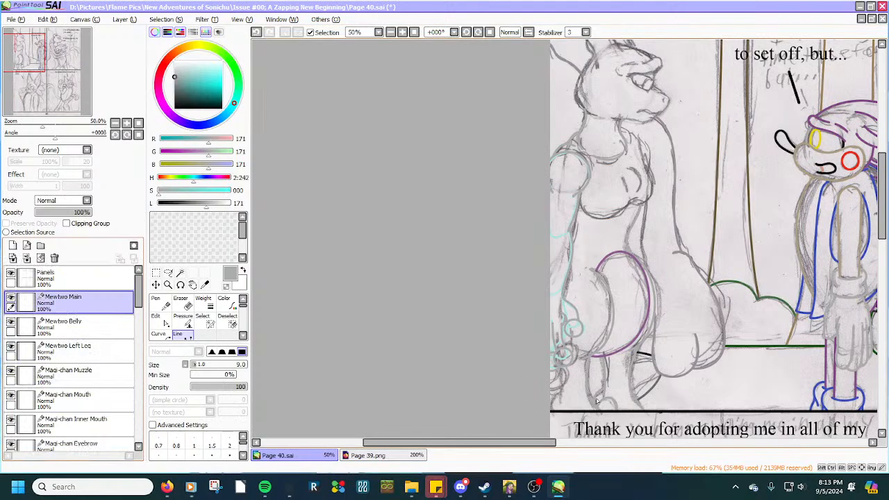
scroll(596, 400, up, 5)
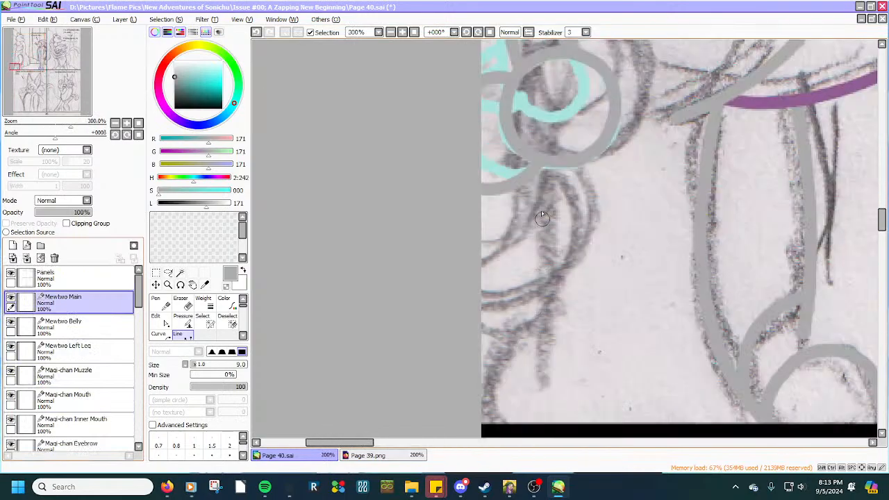
drag(547, 167, 555, 286)
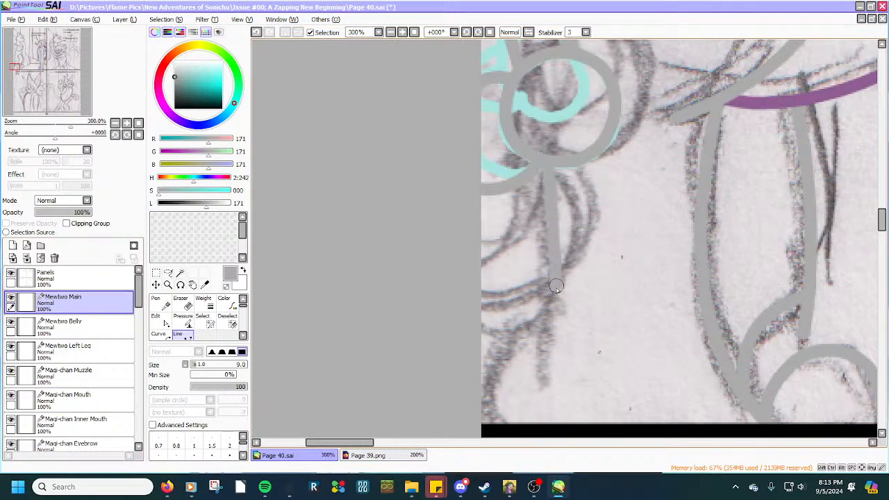
double_click(548, 398)
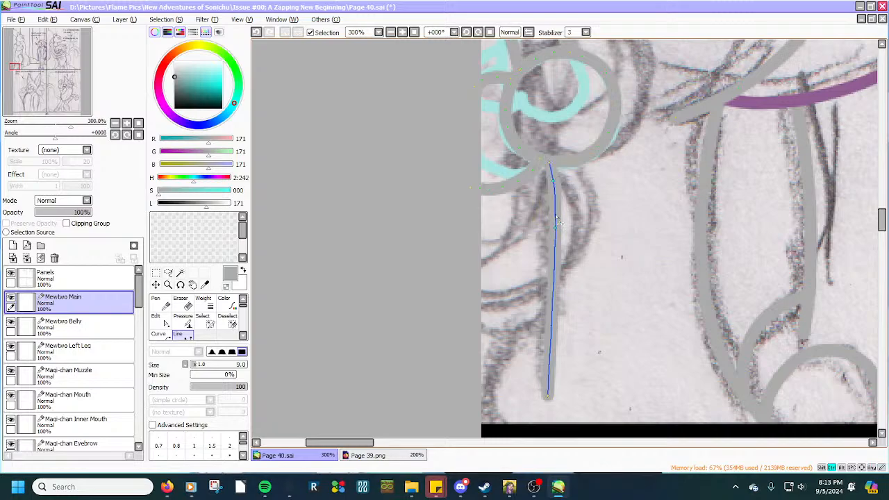
drag(554, 274, 557, 231)
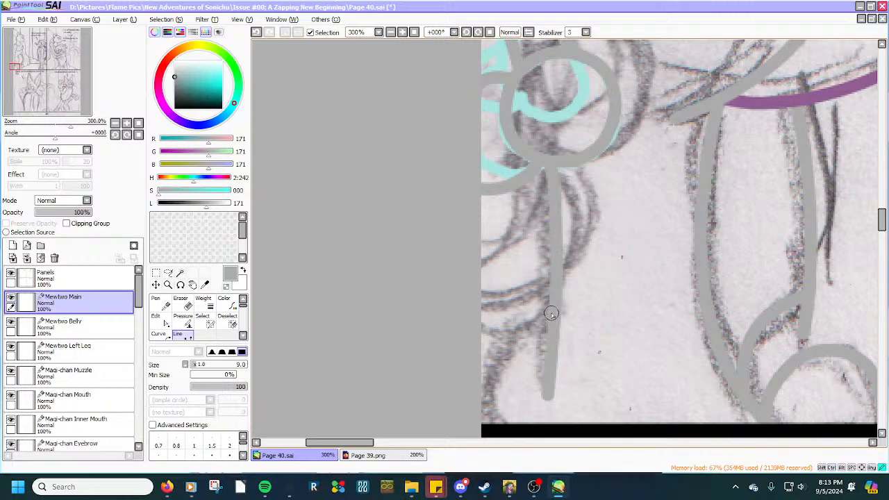
Ink the foot's curve from the new leg line down to the panel border and bend it outward to follow the sketch.
drag(545, 326, 495, 424)
double_click(498, 428)
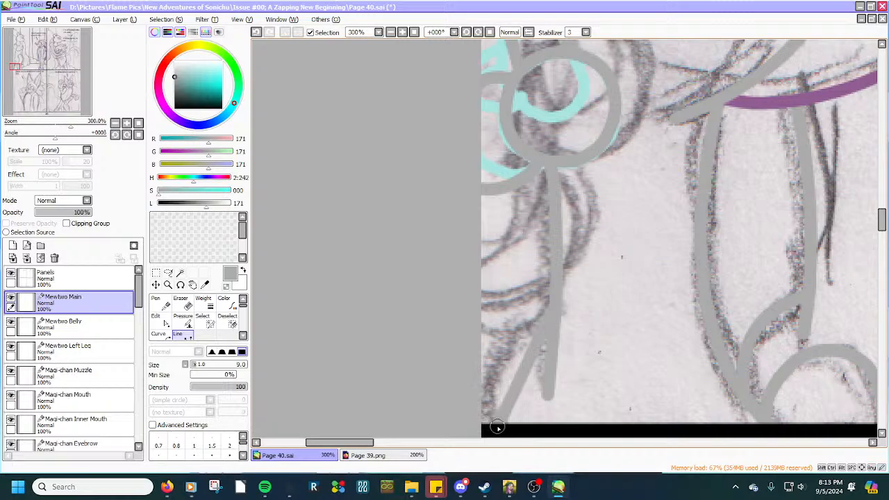
drag(513, 395, 552, 314)
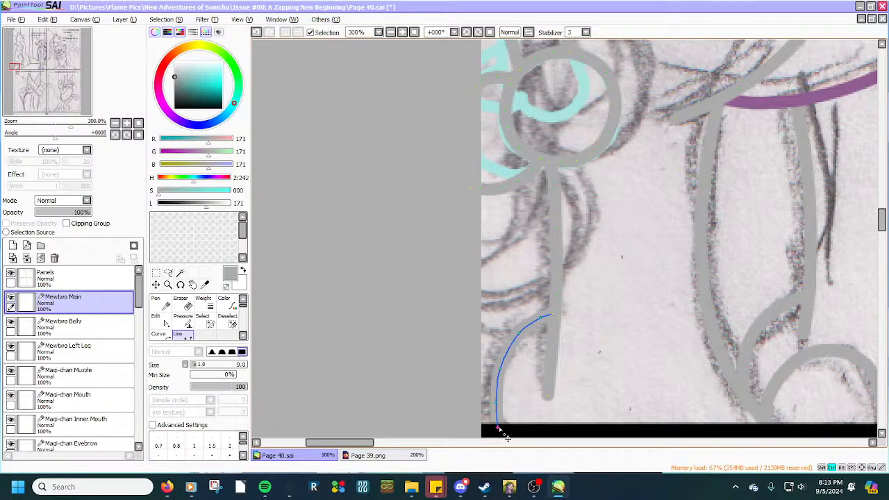
scroll(611, 308, down, 3)
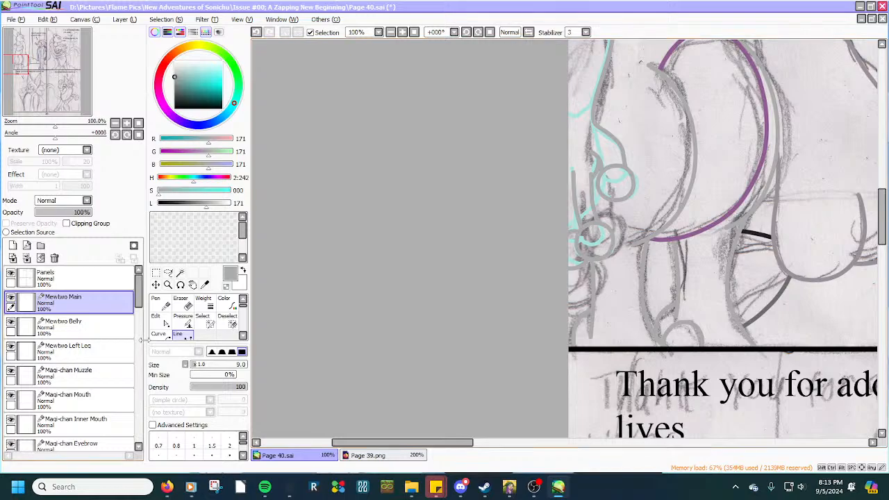
Ink the far shoulder's outer line beside the chest and bend it into a rounded curve with added points.
scroll(585, 261, up, 3)
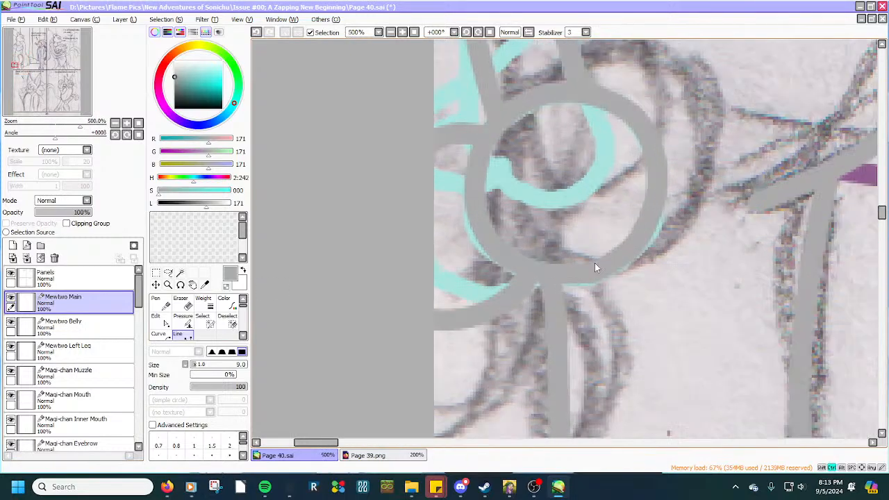
scroll(594, 262, down, 2)
scroll(595, 262, down, 4)
scroll(688, 131, up, 4)
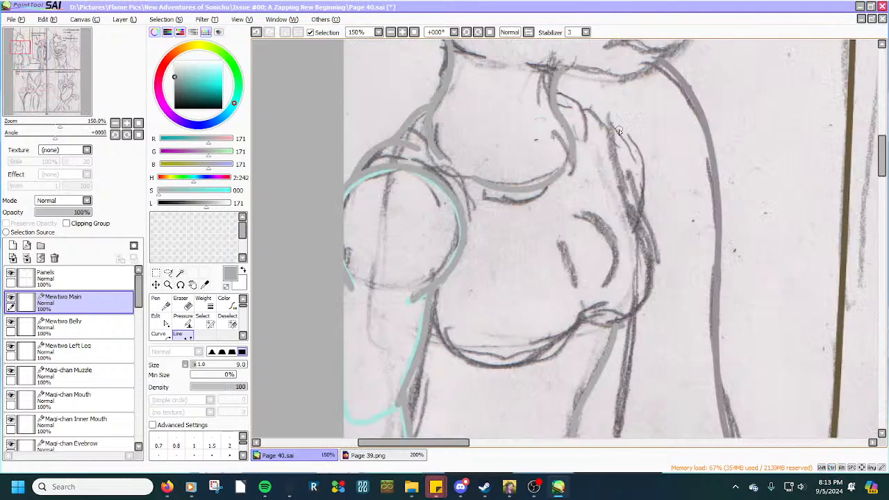
drag(612, 134, 638, 208)
scroll(635, 190, up, 2)
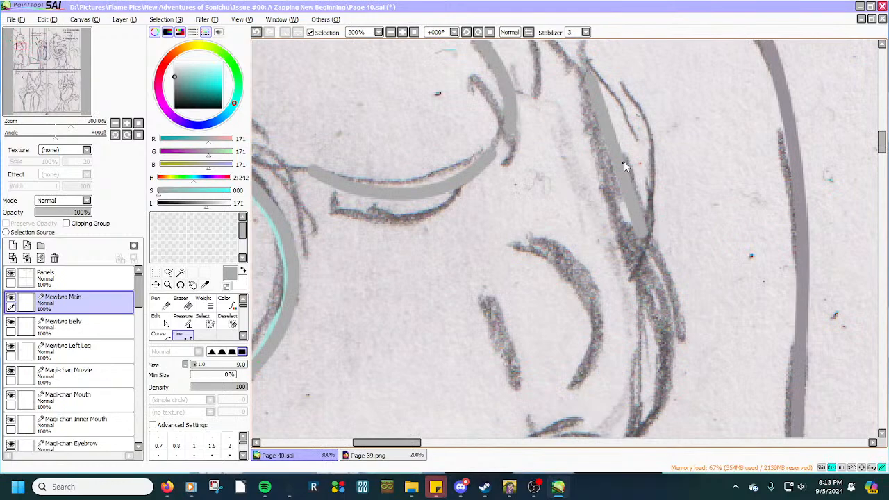
drag(624, 151, 648, 136)
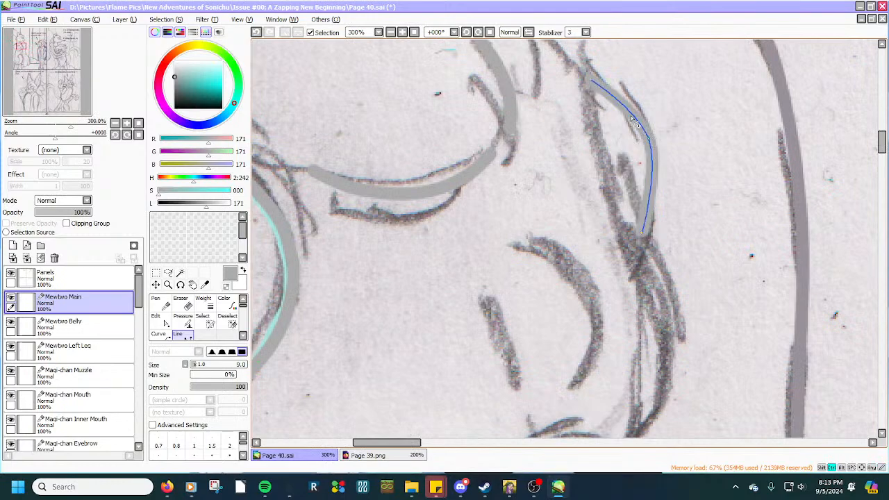
drag(613, 100, 616, 93)
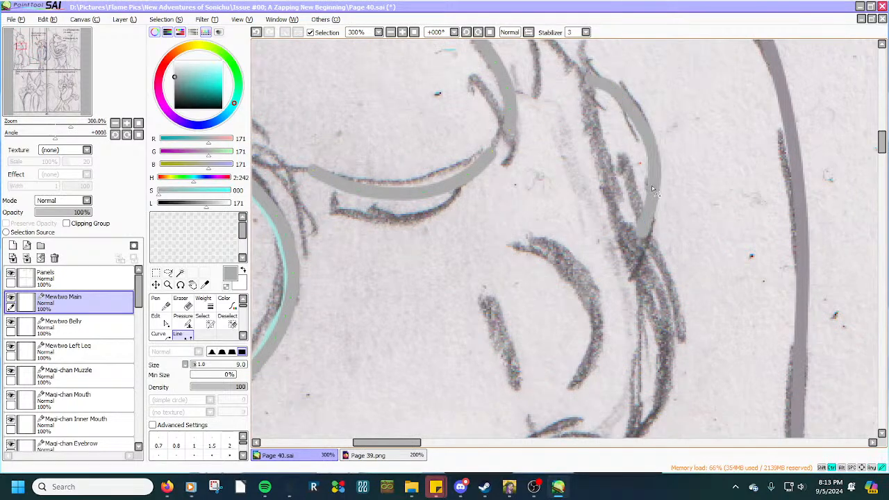
ctrl+click(636, 112)
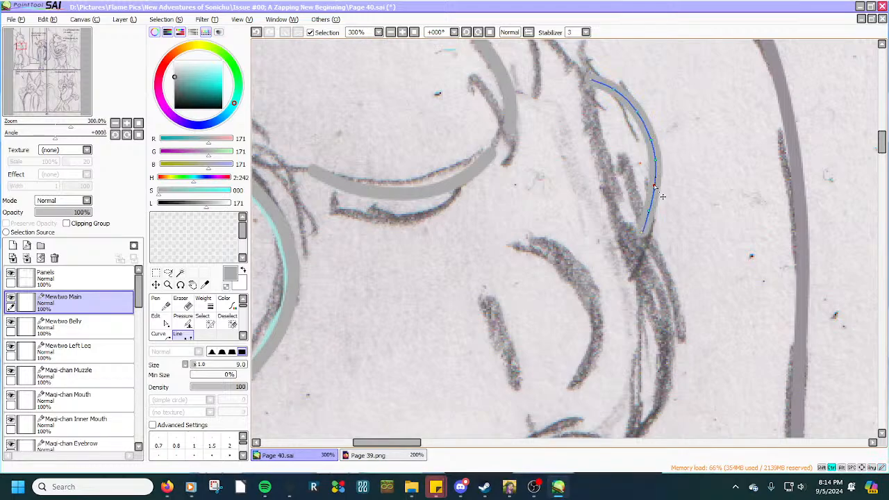
Ink the outer line from beneath the chest down to the thigh in two segments, bowing the lower one outward.
scroll(642, 142, down, 4)
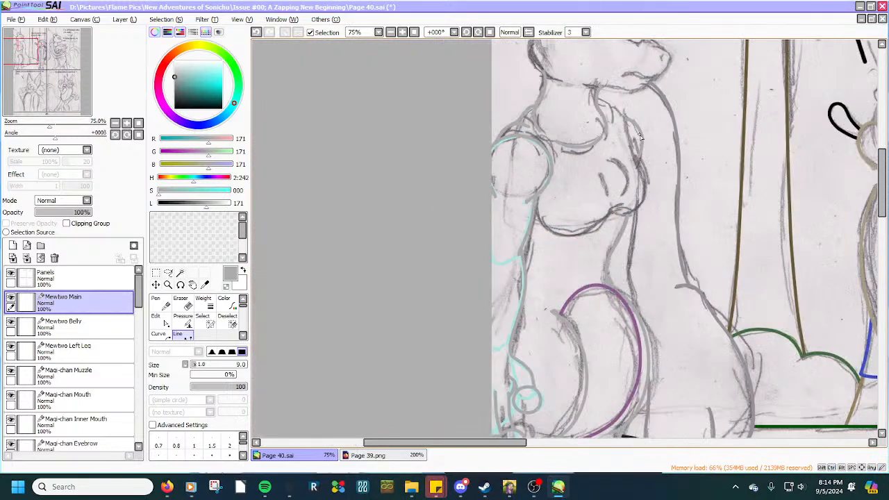
scroll(630, 231, up, 2)
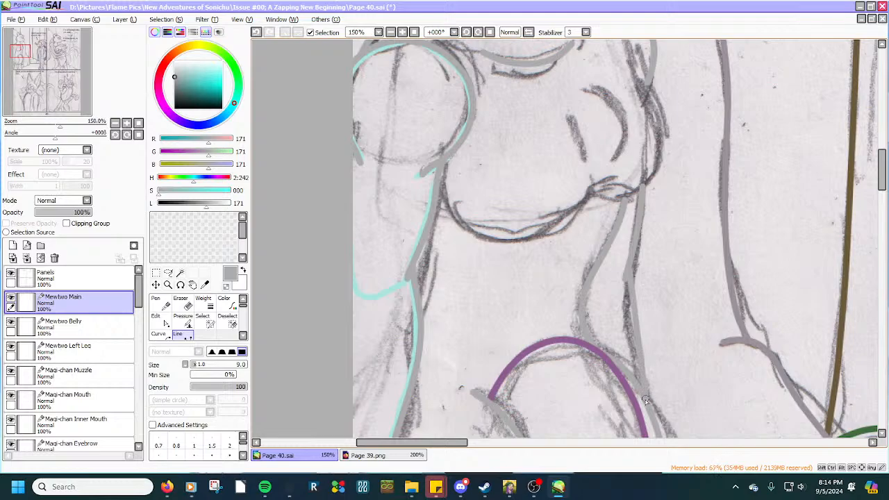
scroll(633, 301, up, 4)
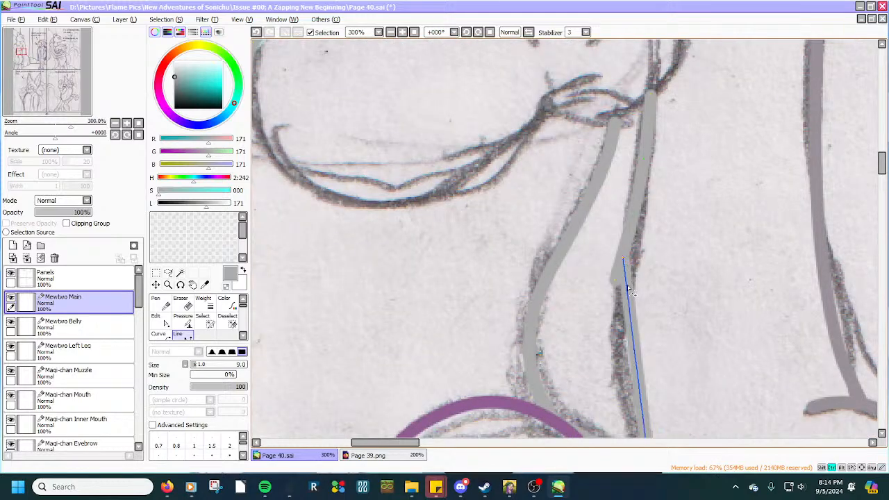
mouse_move(628, 288)
mouse_down()
mouse_move(658, 360)
mouse_move(651, 384)
mouse_up()
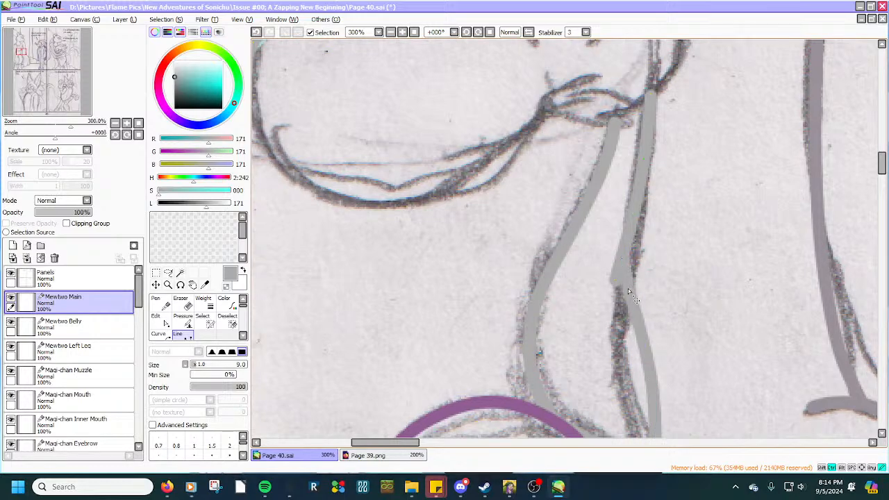
scroll(621, 269, down, 3)
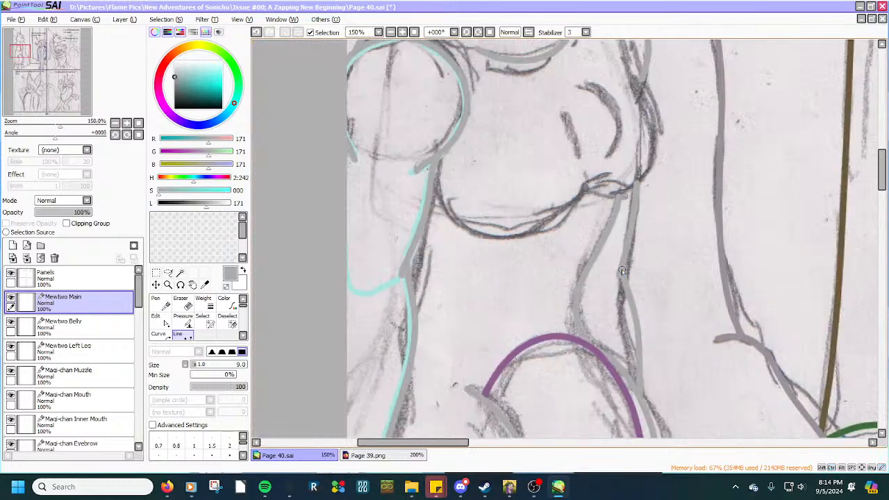
scroll(647, 338, up, 3)
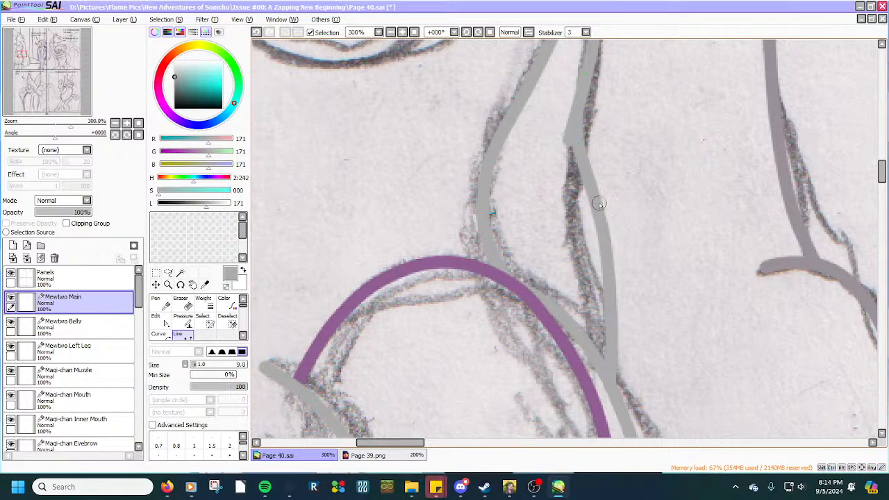
scroll(598, 205, down, 3)
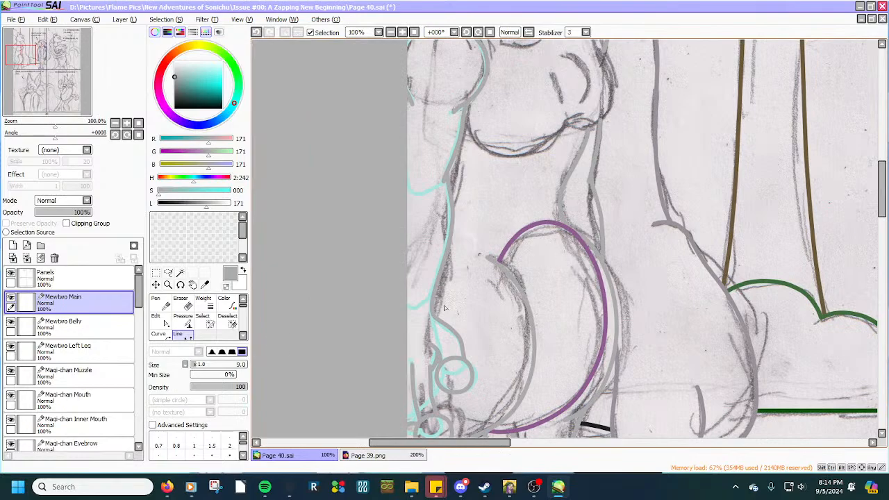
Hide the Background sketch layer to check the clean linework and show it again.
scroll(47, 411, down, 6)
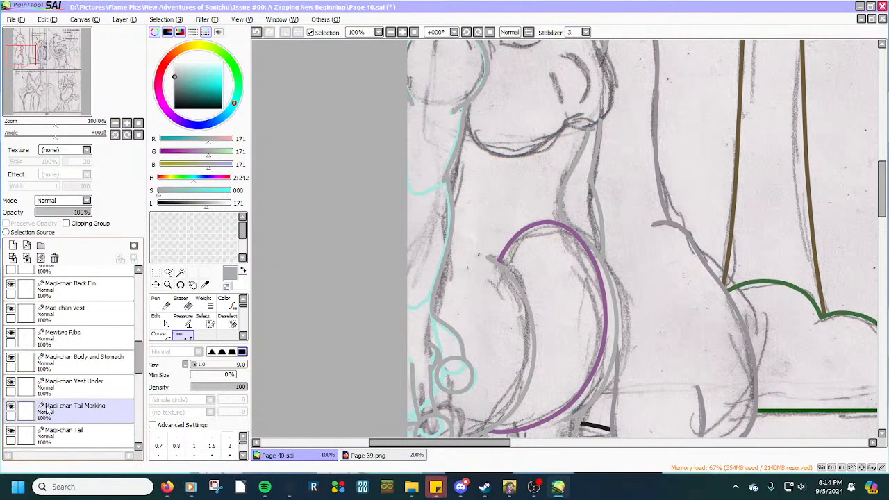
scroll(42, 417, down, 6)
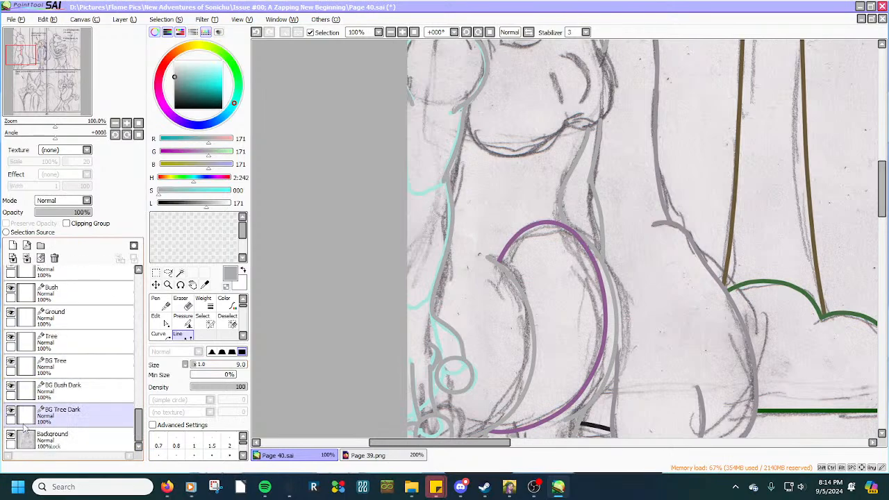
click(20, 438)
click(11, 435)
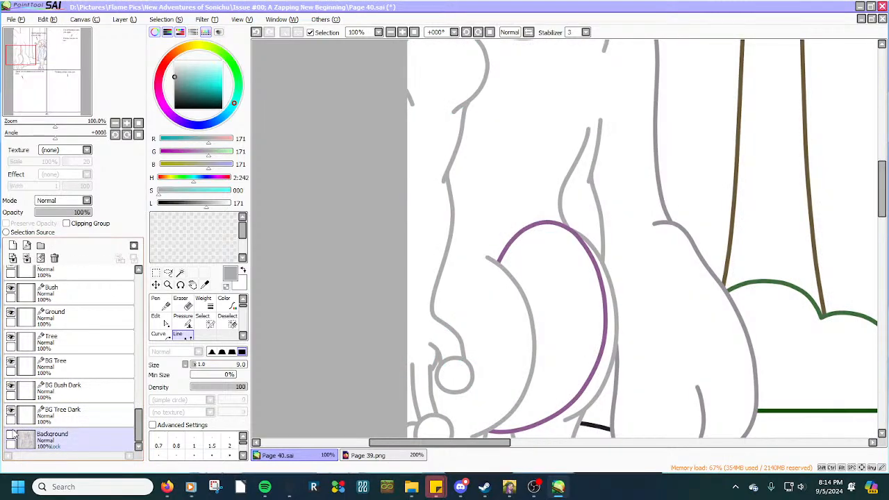
click(11, 435)
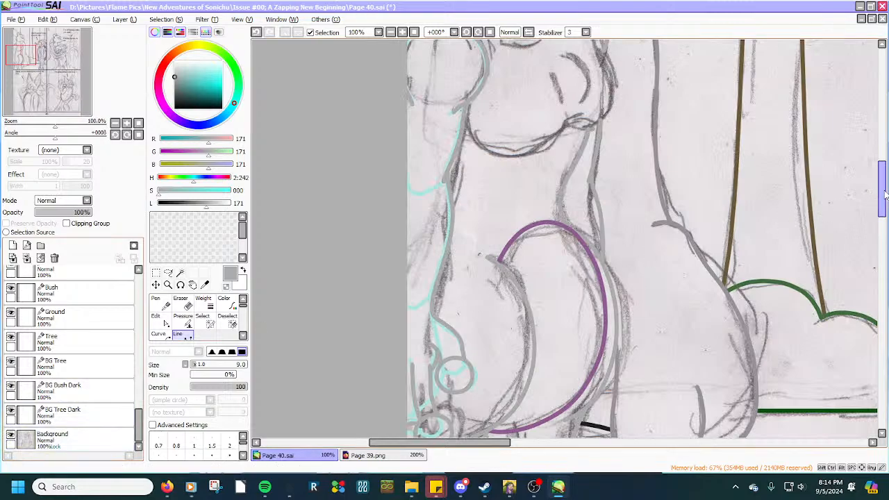
Ink a short line from the neck down toward the chest and bend it into an outward curve along the sketch.
scroll(875, 201, up, 3)
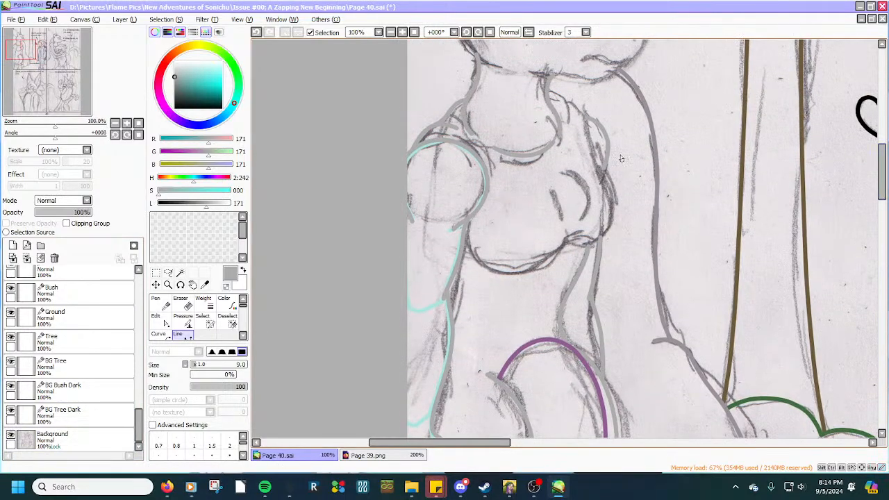
scroll(582, 92, up, 4)
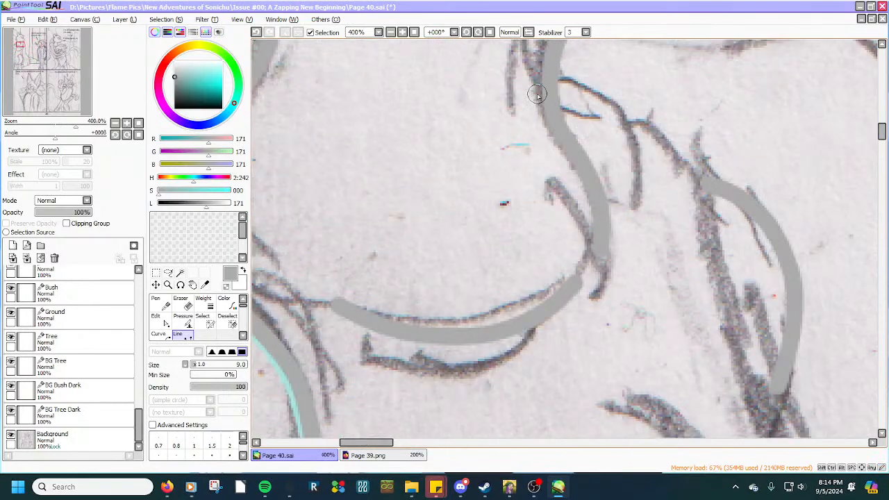
mouse_move(558, 89)
mouse_down()
mouse_move(596, 104)
mouse_move(634, 140)
mouse_move(641, 201)
mouse_up()
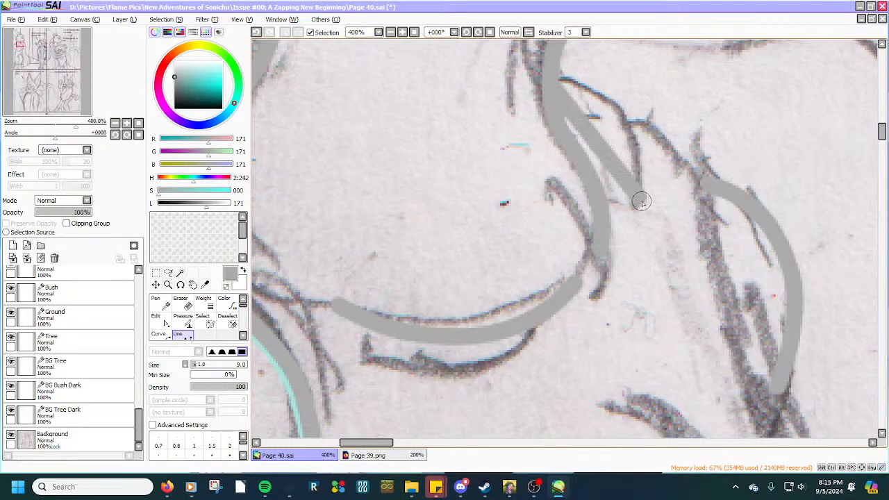
double_click(641, 201)
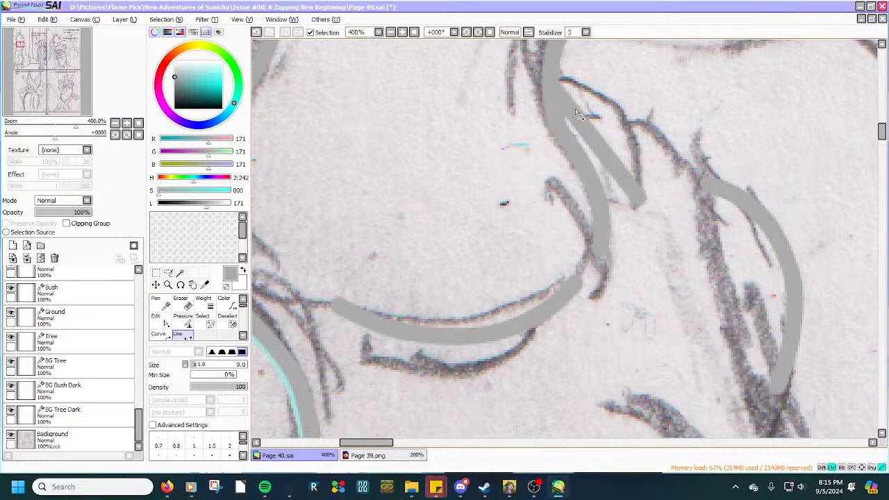
drag(579, 111, 591, 102)
drag(610, 139, 617, 136)
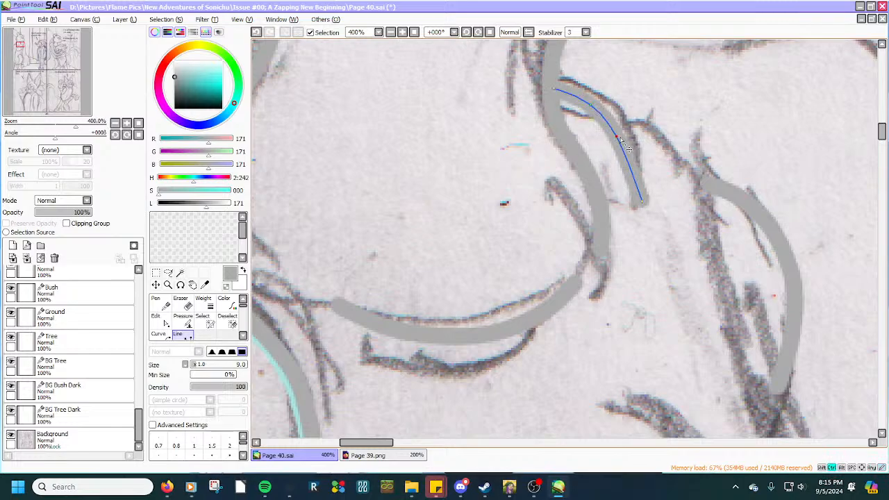
ctrl+click(572, 95)
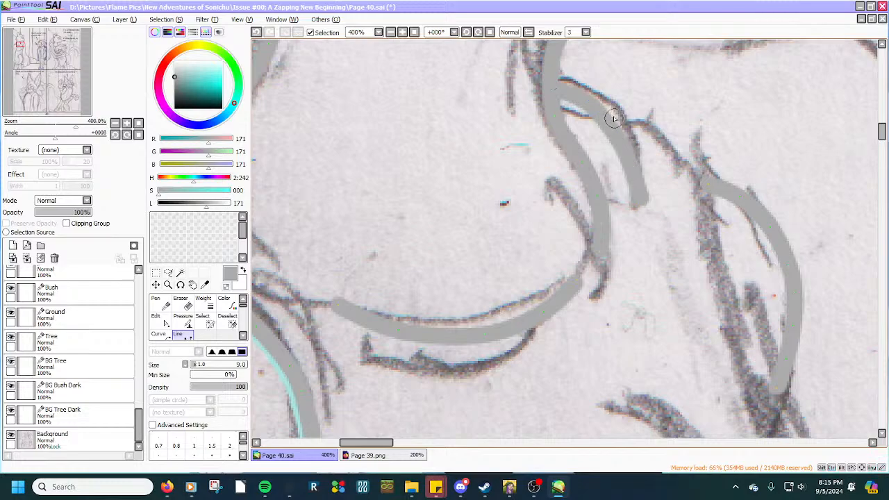
Ink the chest outline from the far shoulder down around the chest's outer edge and across beneath it to the near arm.
scroll(686, 163, down, 4)
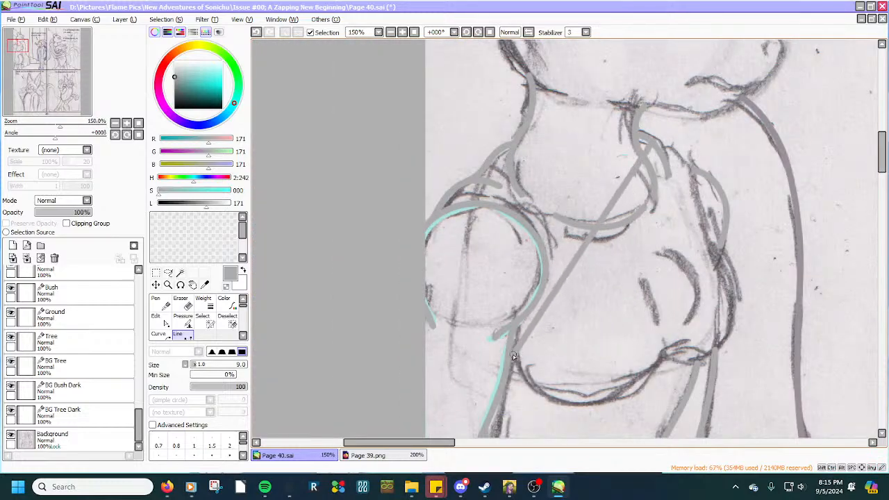
scroll(514, 356, up, 5)
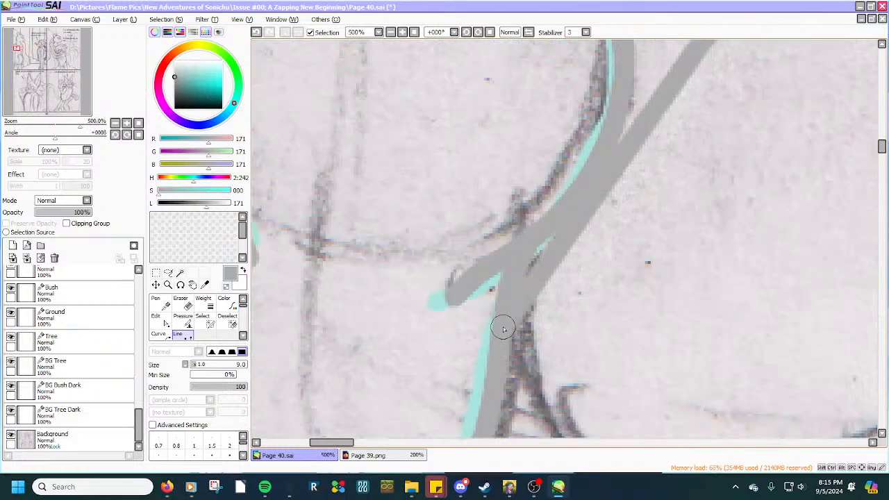
scroll(501, 325, down, 3)
click(503, 325)
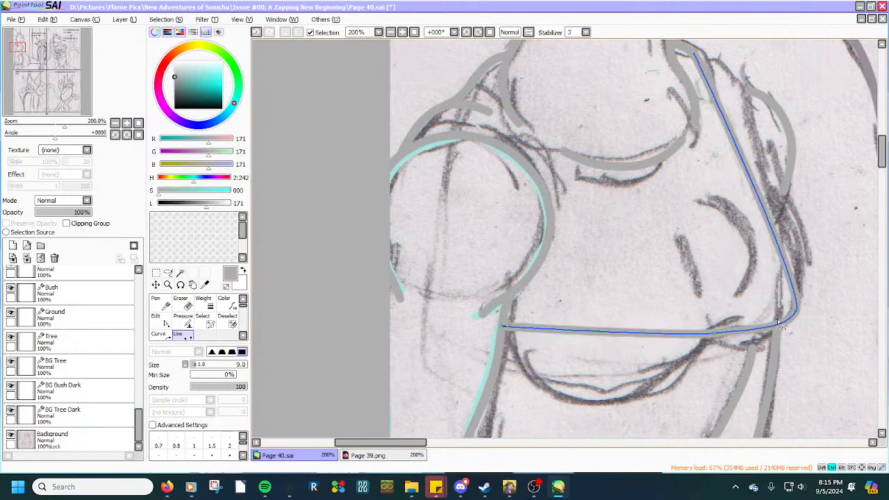
Bend the far part of the chest outline's underside into a small hump and dip that follow the sketch.
drag(778, 321, 752, 342)
scroll(749, 342, up, 2)
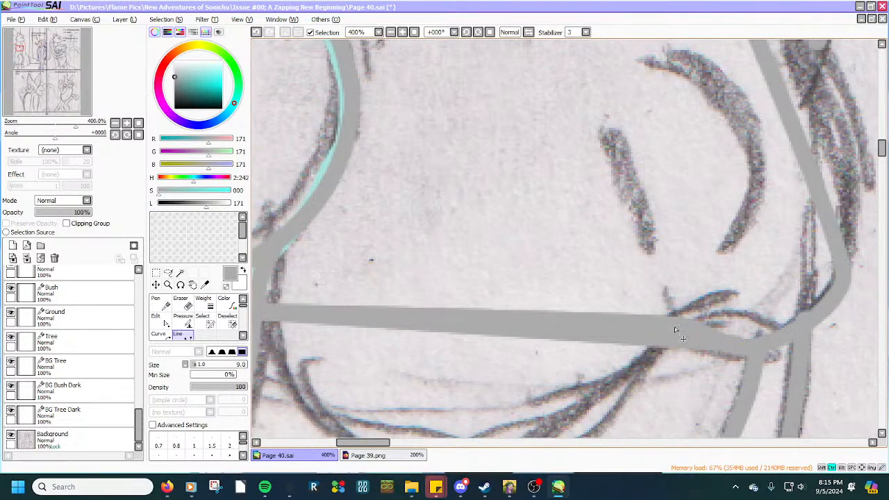
mouse_move(675, 331)
mouse_down()
mouse_move(670, 324)
mouse_move(608, 402)
mouse_up()
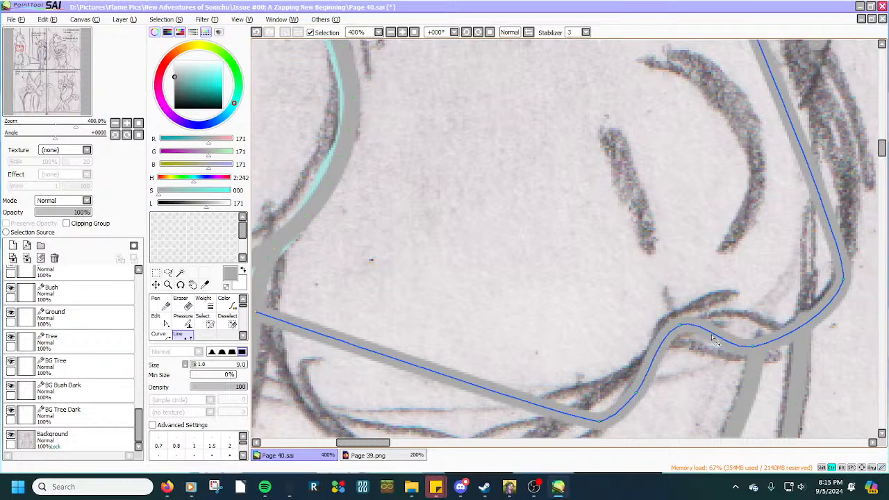
mouse_move(713, 338)
mouse_down()
mouse_move(703, 348)
mouse_move(671, 325)
mouse_move(709, 343)
mouse_move(685, 321)
mouse_move(659, 340)
mouse_up()
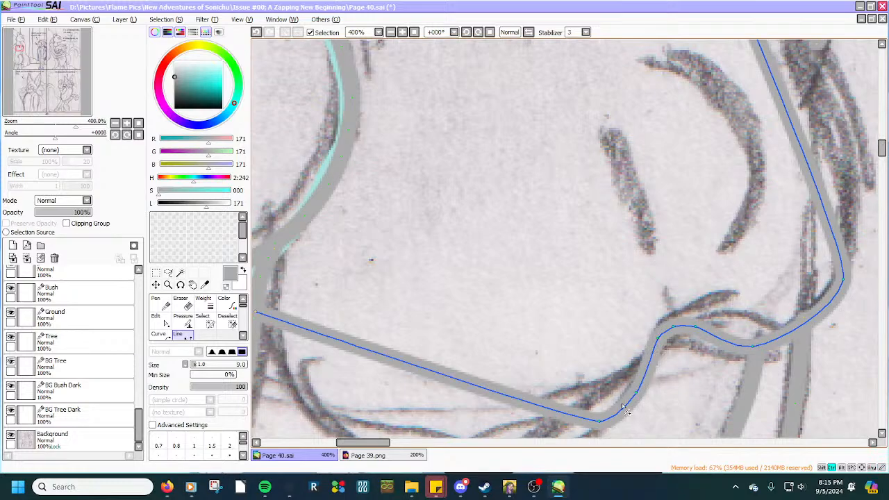
Bend the outer side of the chest outline into a rounded bulge that follows the sketch below the far shoulder.
scroll(716, 342, down, 2)
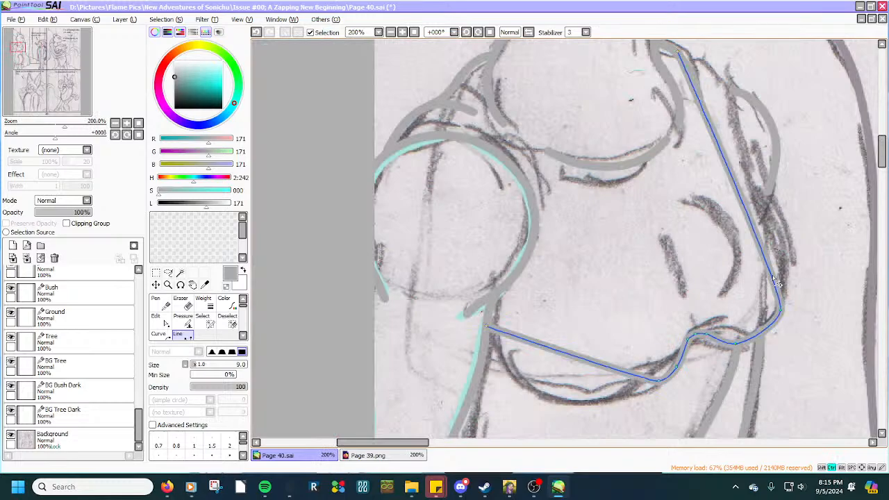
drag(791, 237, 768, 207)
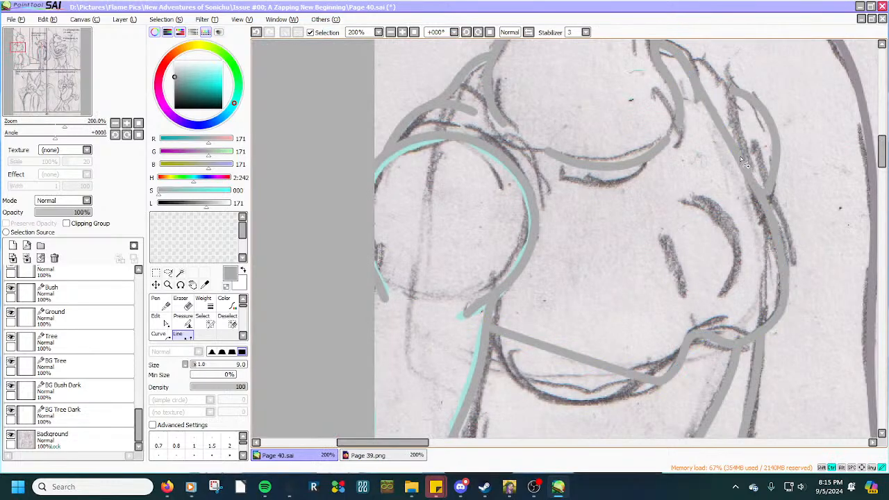
drag(747, 165, 732, 161)
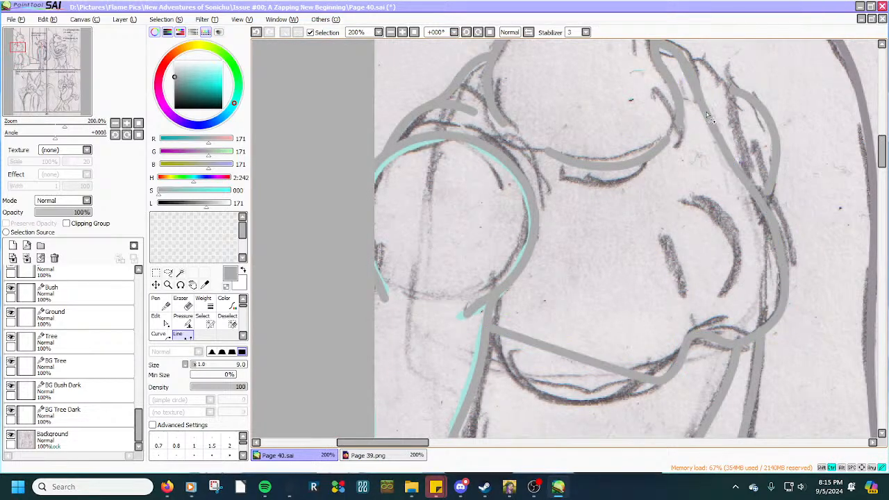
drag(768, 207, 763, 210)
drag(780, 269, 787, 272)
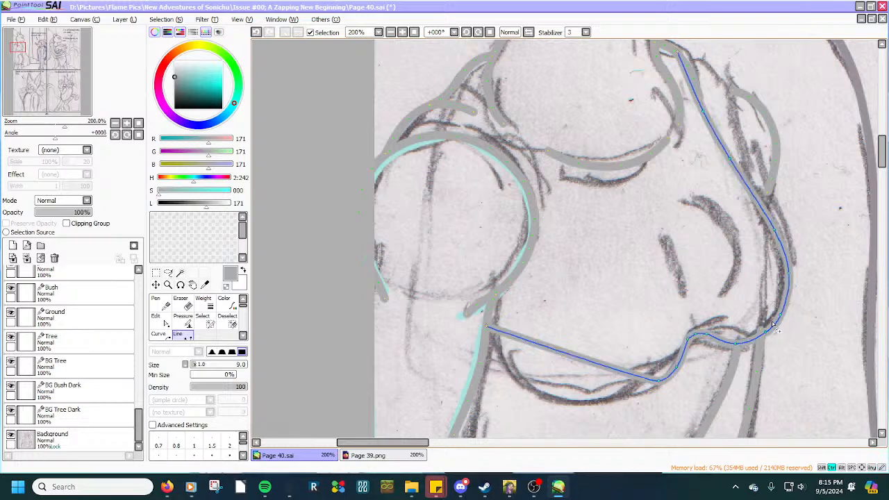
scroll(774, 318, up, 1)
scroll(774, 318, up, 1)
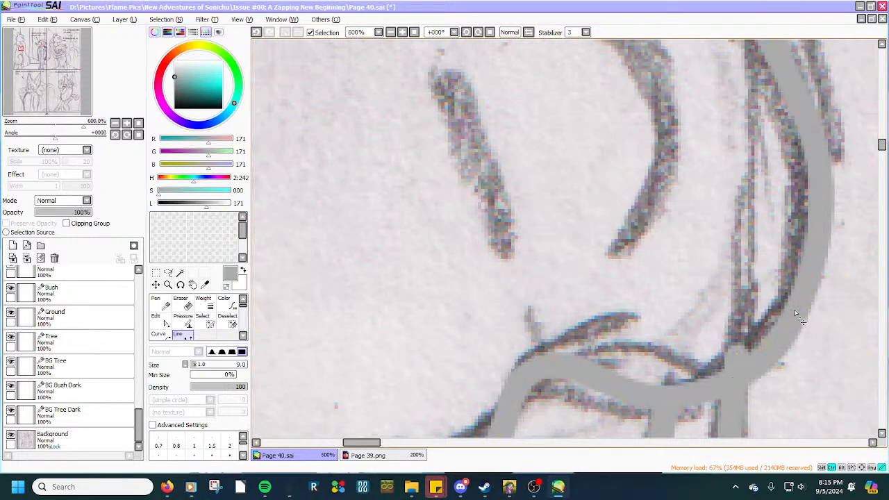
scroll(792, 305, down, 1)
scroll(797, 300, down, 3)
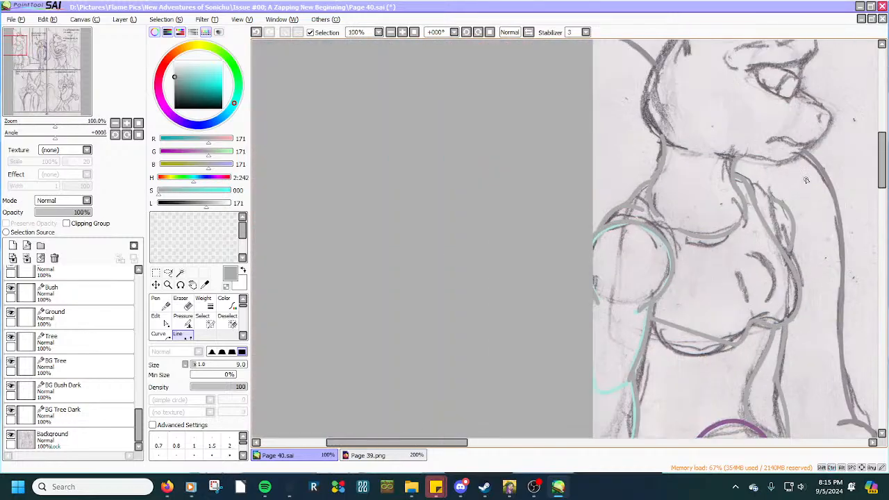
Reshape the top of the chest outline so it runs from the neck over the far shoulder along the sketch.
scroll(770, 218, up, 4)
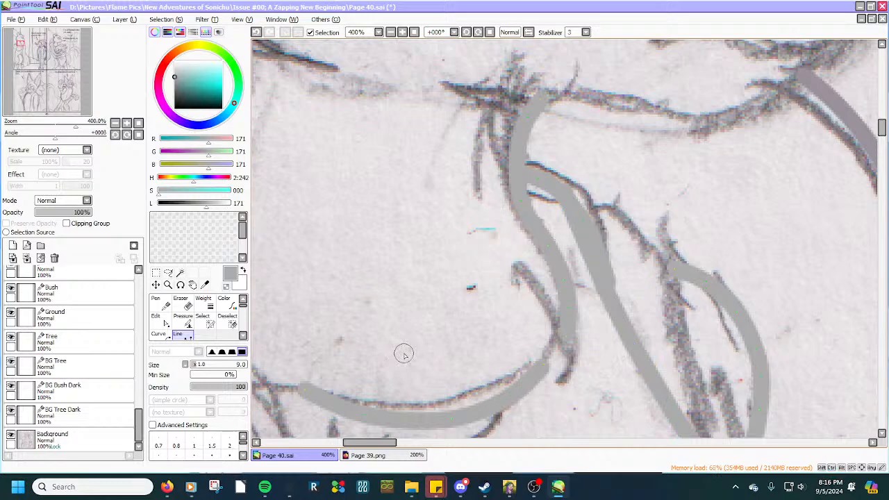
mouse_move(644, 343)
mouse_down()
mouse_move(680, 298)
mouse_move(649, 231)
mouse_up()
scroll(648, 231, down, 2)
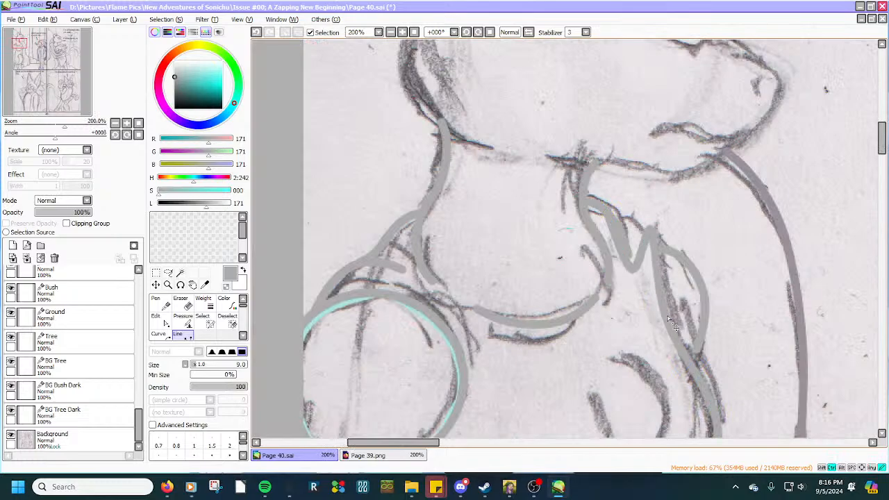
scroll(659, 248, up, 2)
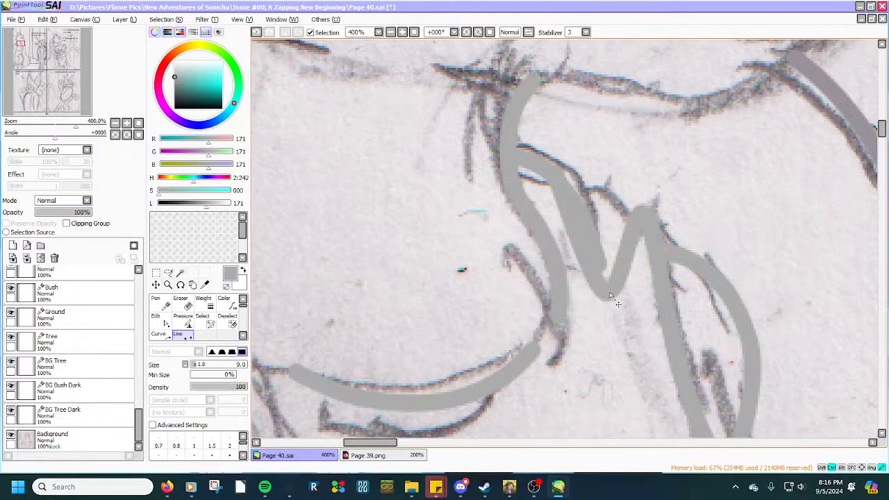
drag(620, 288, 596, 191)
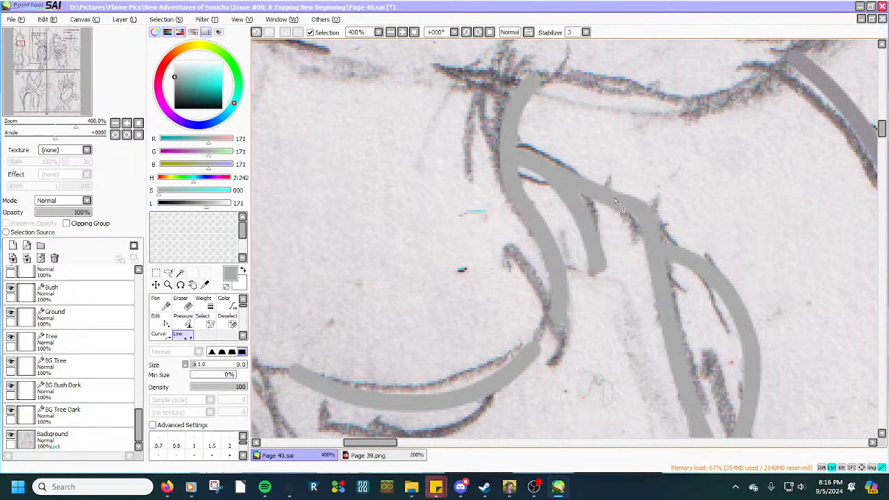
mouse_move(650, 234)
mouse_down()
mouse_move(660, 240)
mouse_move(660, 231)
mouse_up()
drag(611, 201, 598, 197)
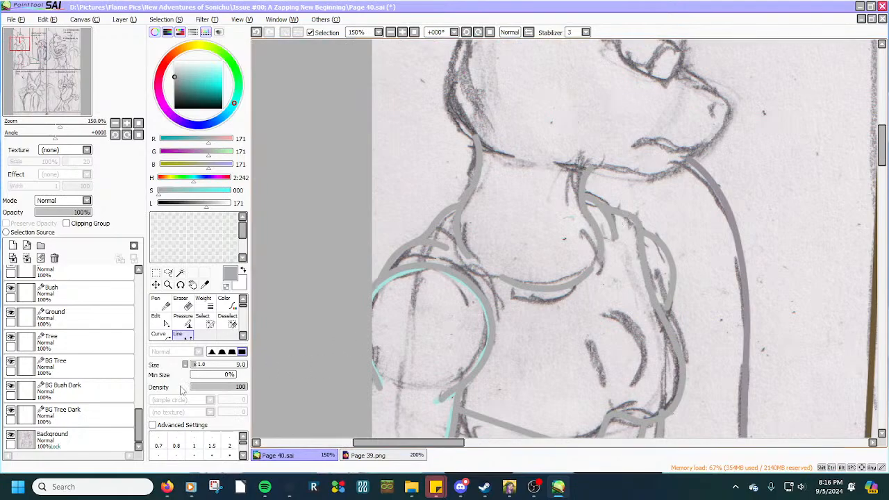
Hide the Background sketch layer and make Mewtwo Main the active layer again.
click(16, 437)
click(10, 436)
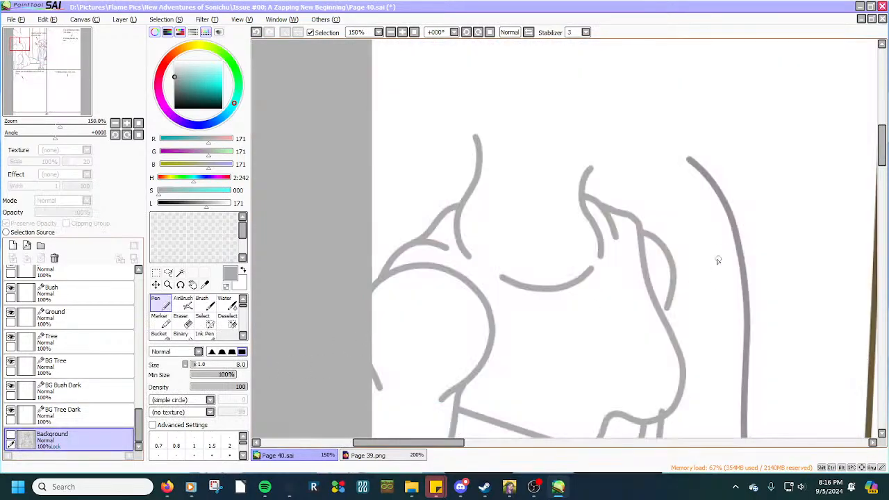
scroll(661, 258, up, 4)
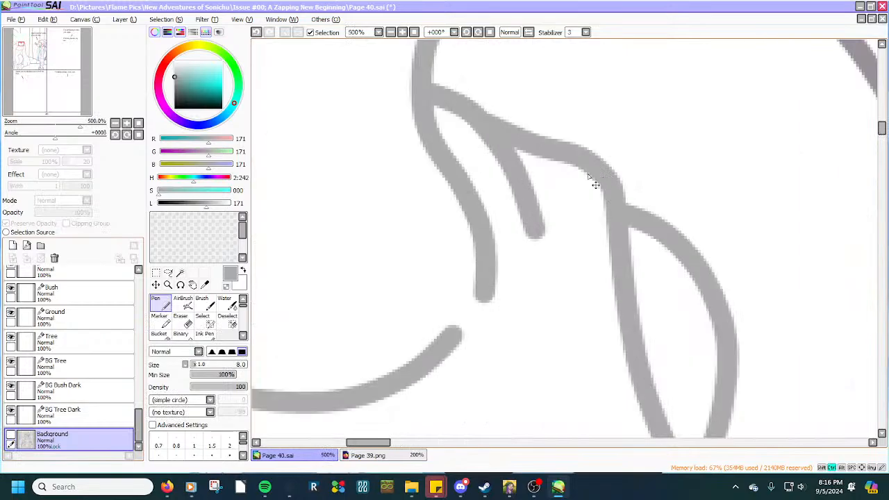
scroll(109, 330, up, 4)
scroll(111, 328, up, 10)
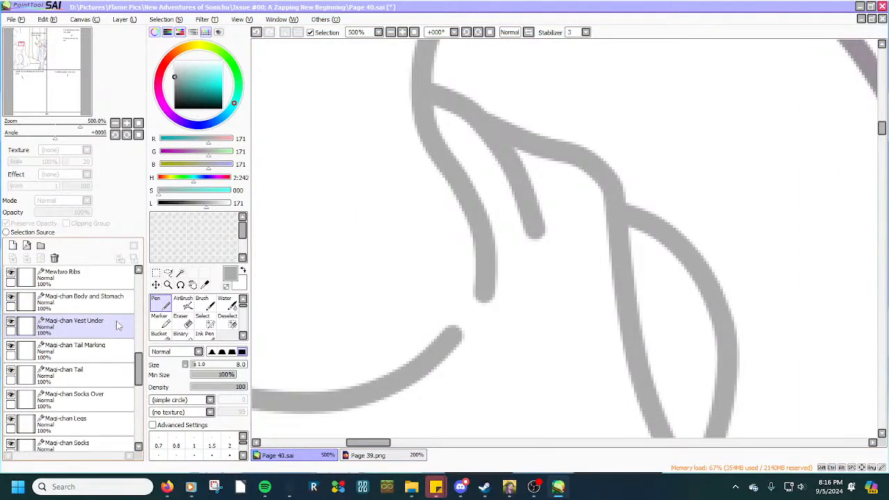
scroll(120, 323, up, 5)
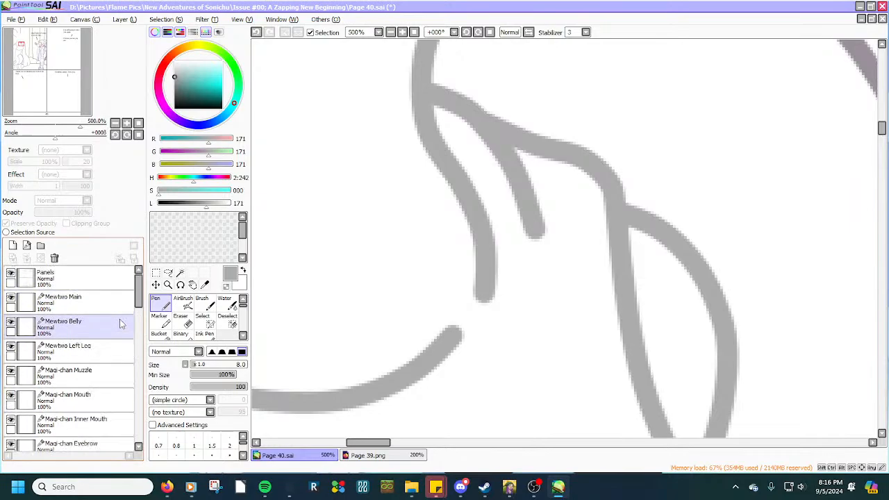
click(108, 306)
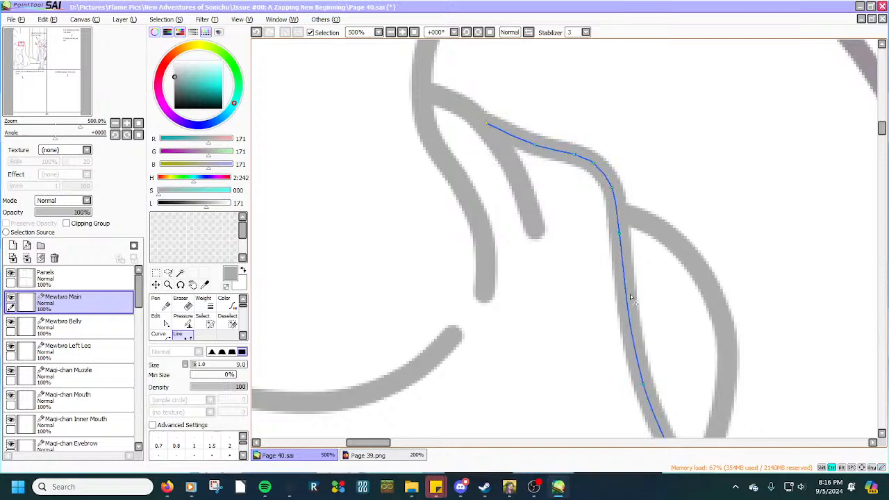
Extend the lower end of the far shoulder curve until it meets the chest outline.
scroll(627, 304, down, 4)
scroll(675, 403, up, 3)
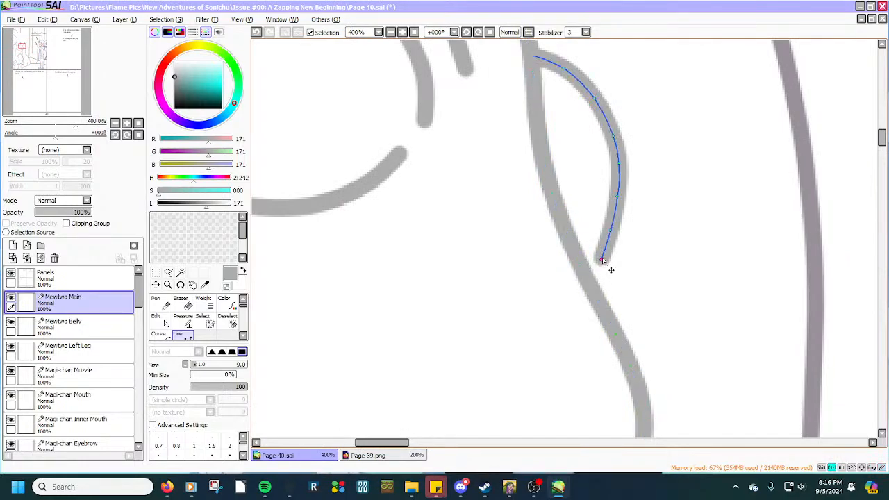
drag(603, 261, 599, 280)
drag(595, 284, 602, 278)
key(ctrl+z)
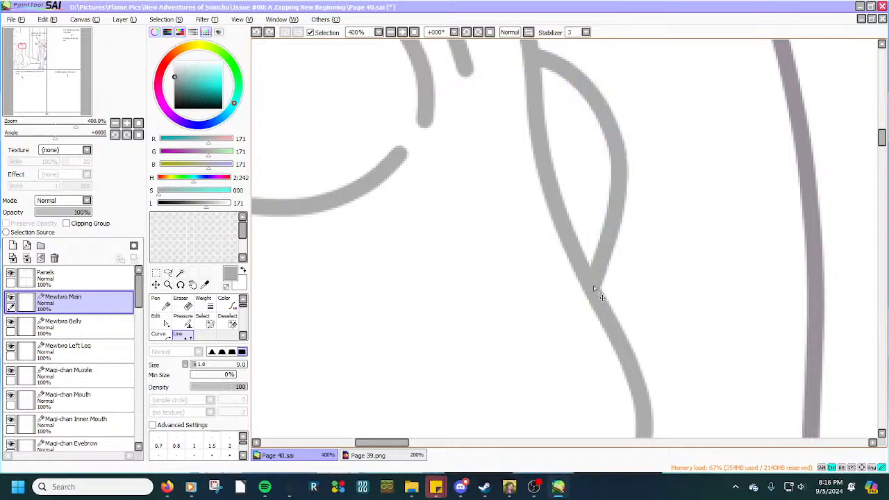
drag(594, 285, 597, 277)
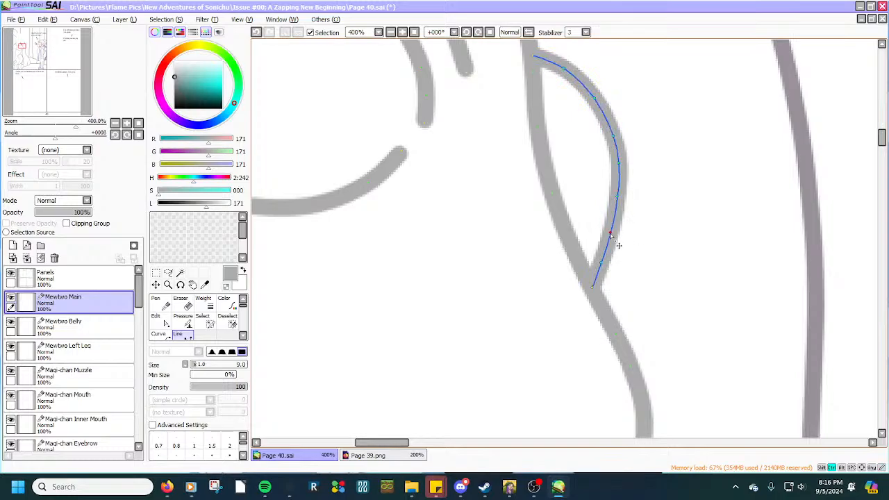
Round out the lower part of the far shoulder curve by repositioning its points above the joint with the chest outline.
scroll(611, 239, down, 4)
scroll(613, 252, up, 4)
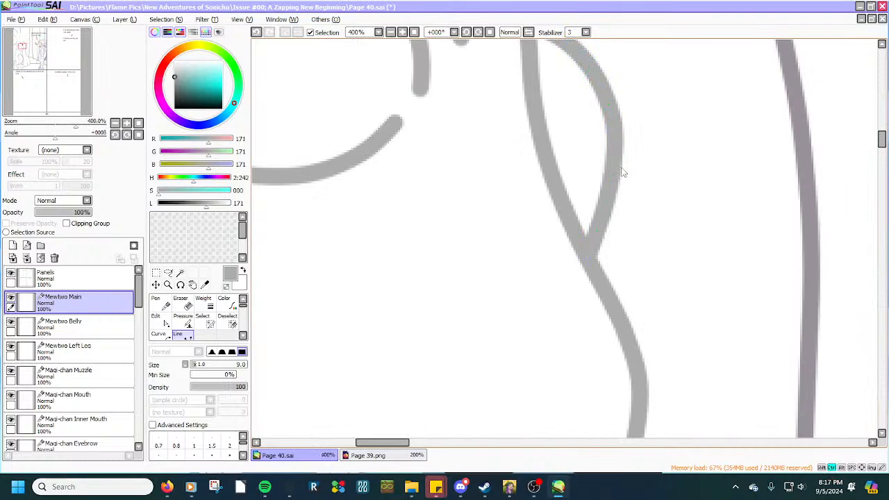
drag(612, 168, 617, 172)
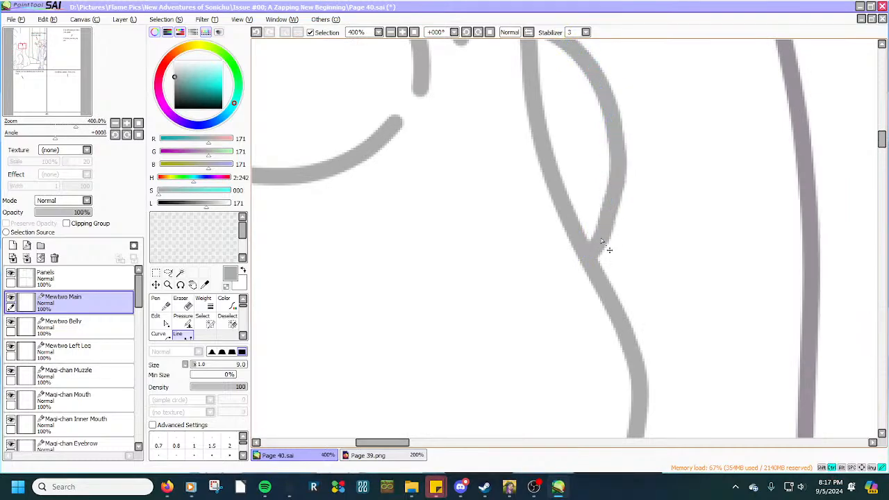
drag(601, 241, 613, 212)
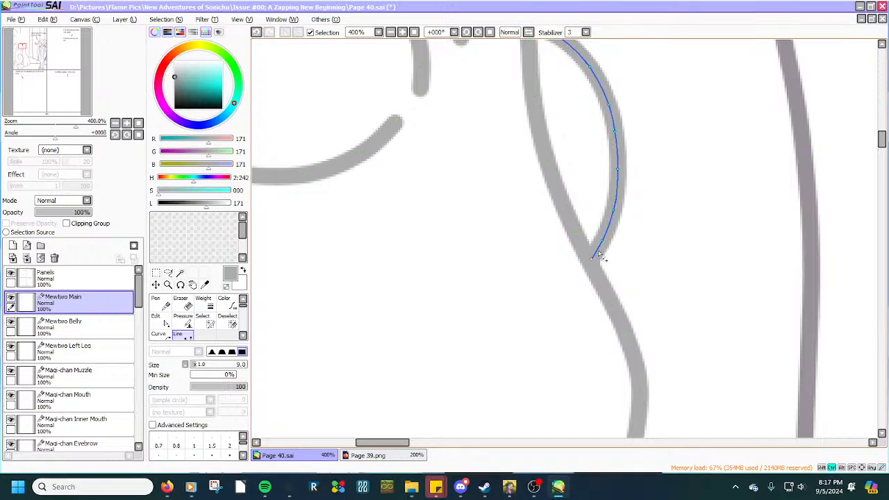
Pull the upper end of the outer torso line down so it stops at the chest's lower edge.
scroll(601, 250, down, 6)
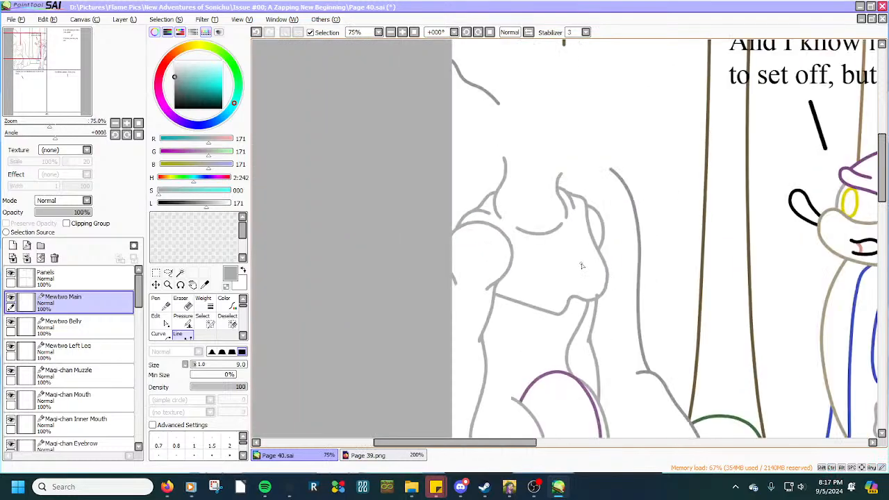
scroll(592, 308, up, 6)
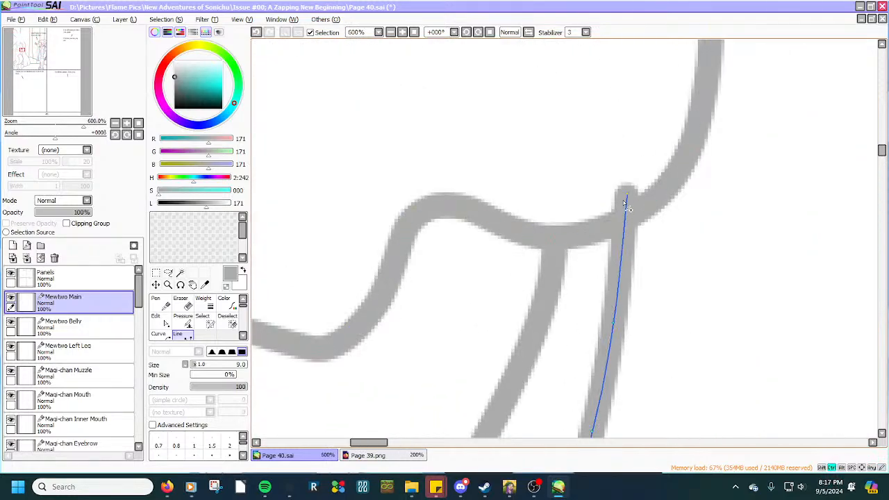
drag(626, 196, 622, 222)
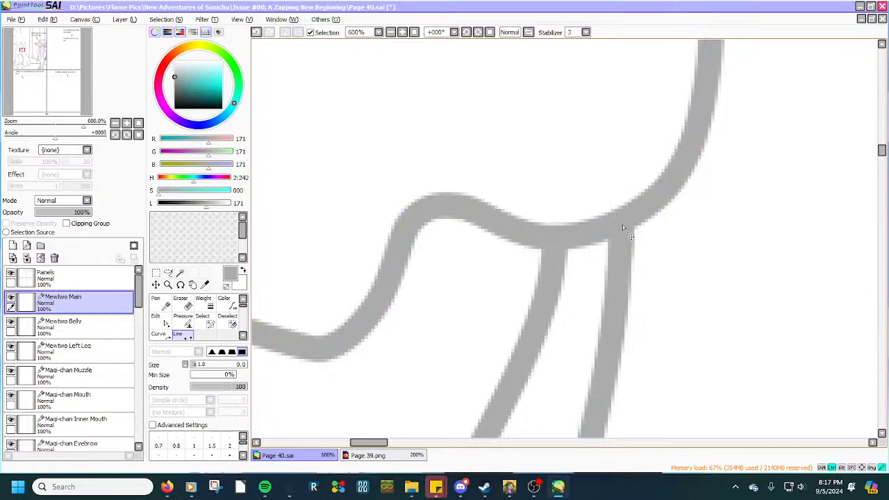
Bend the straight section of the chest's underside near the close arm downward into a rounded curve.
scroll(622, 225, down, 4)
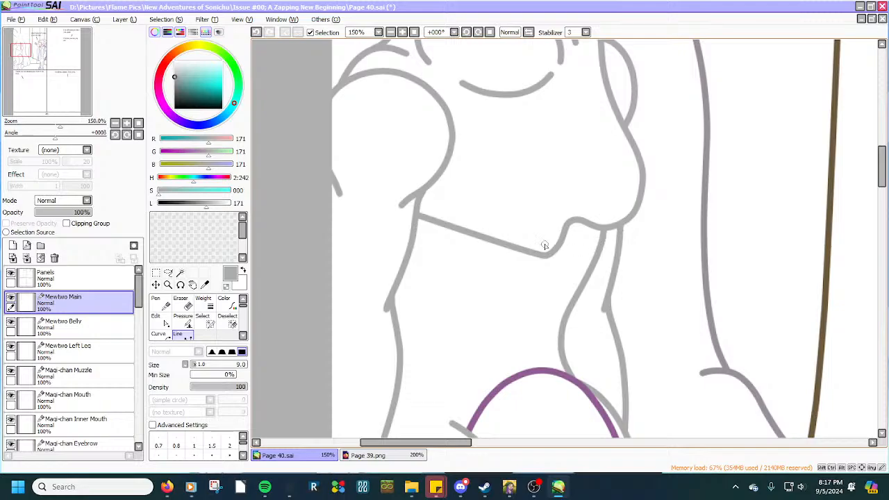
scroll(627, 178, up, 2)
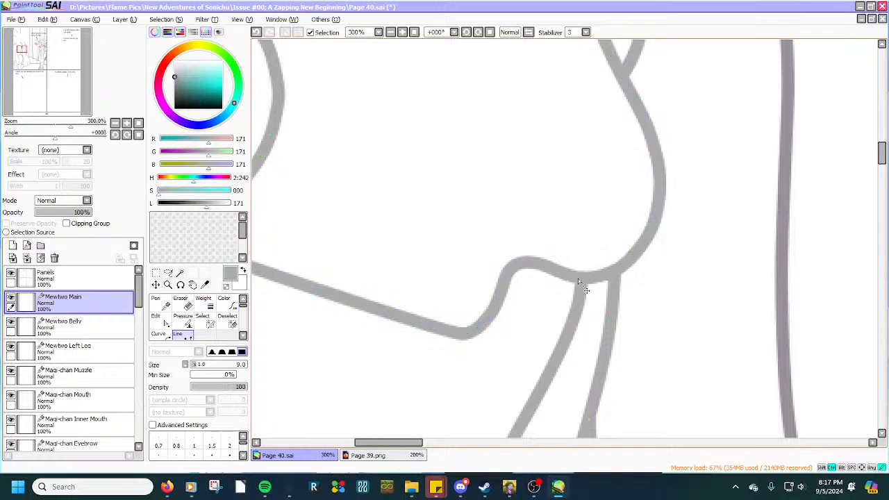
scroll(486, 303, down, 2)
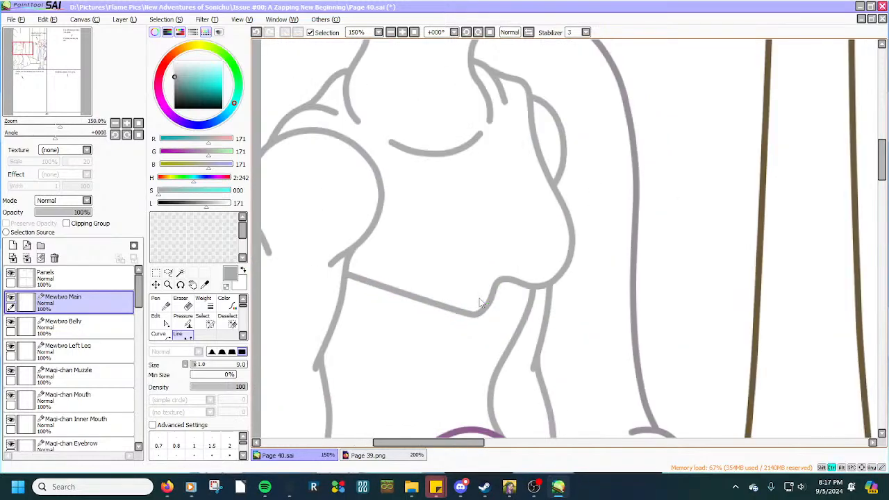
drag(449, 310, 411, 326)
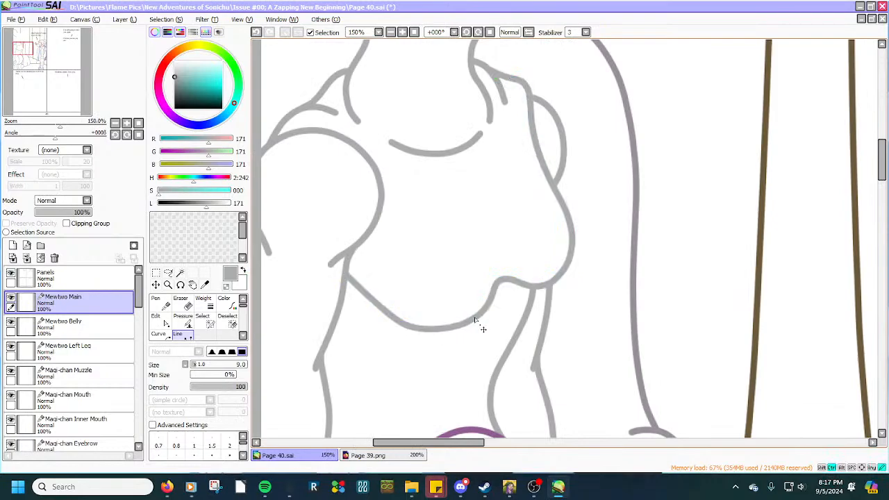
Reshape the chest's underside into one smooth, rounded curve from the close arm across to the notch on the far side.
drag(391, 321, 362, 308)
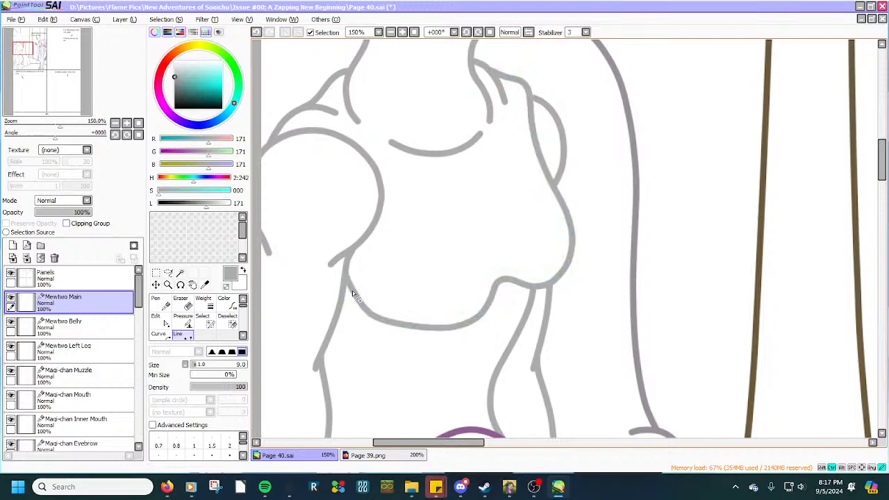
drag(405, 325, 409, 331)
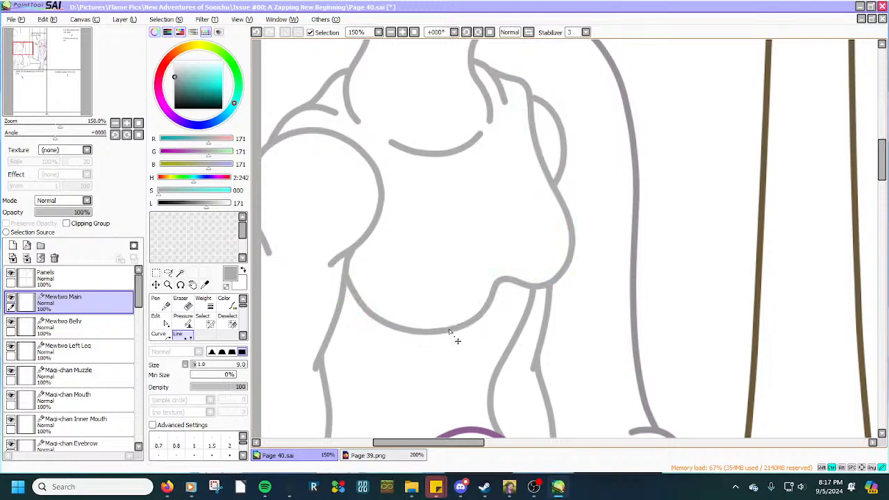
scroll(477, 293, down, 2)
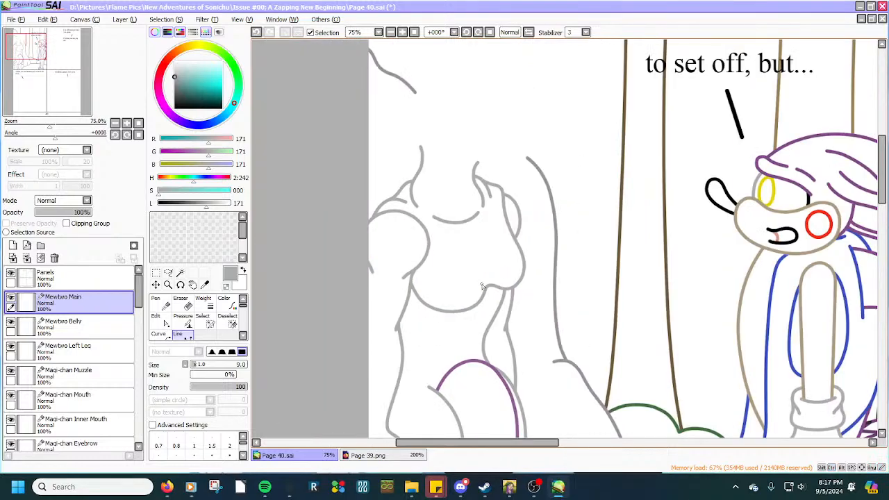
scroll(482, 286, up, 2)
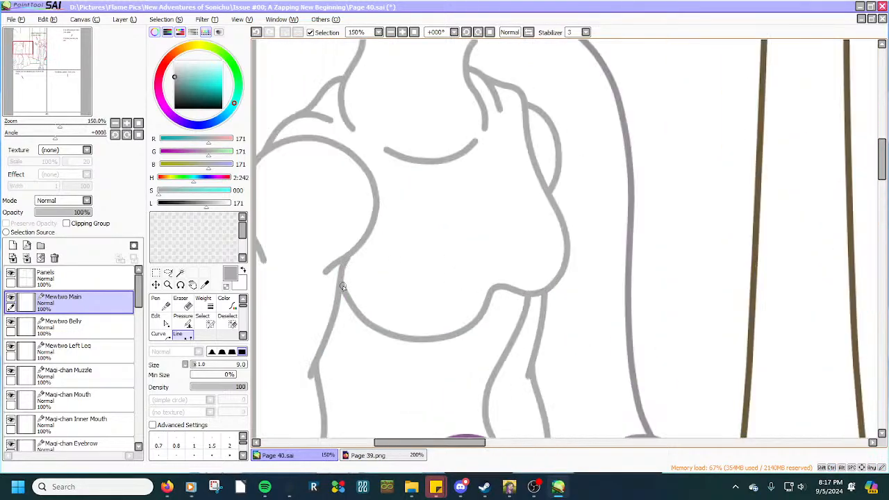
scroll(333, 288, up, 3)
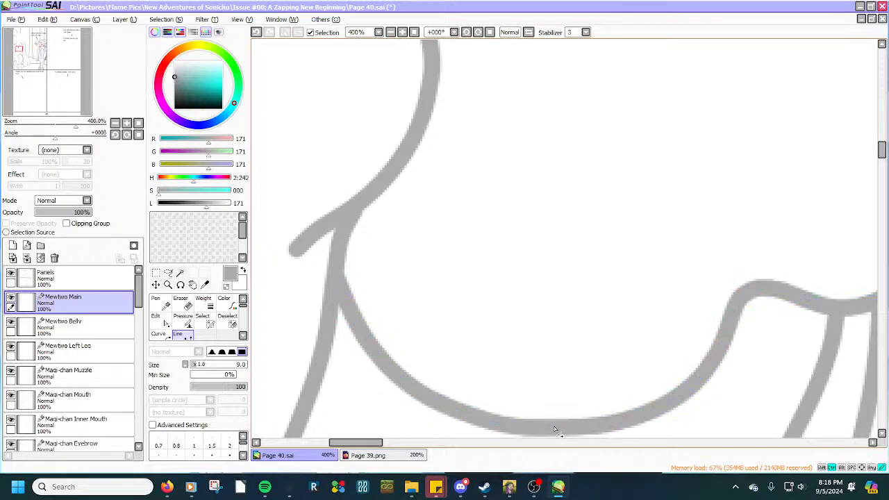
scroll(579, 387, down, 3)
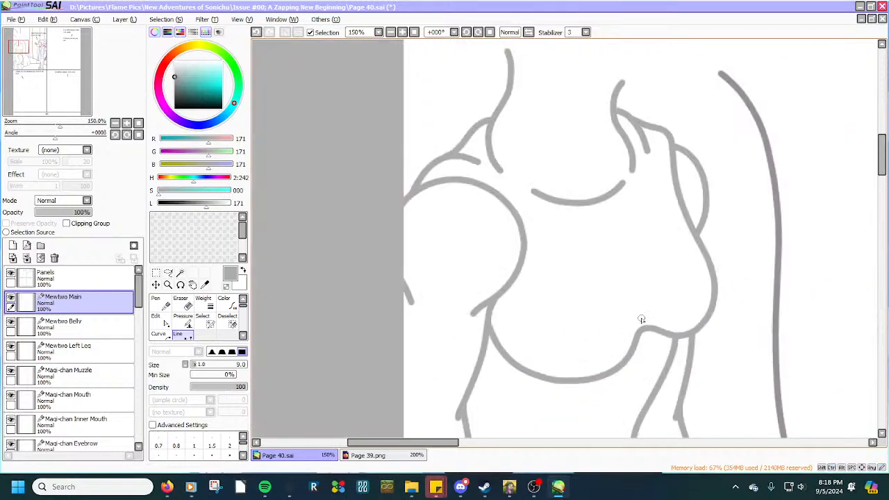
scroll(641, 319, up, 2)
scroll(635, 319, down, 3)
scroll(595, 359, up, 3)
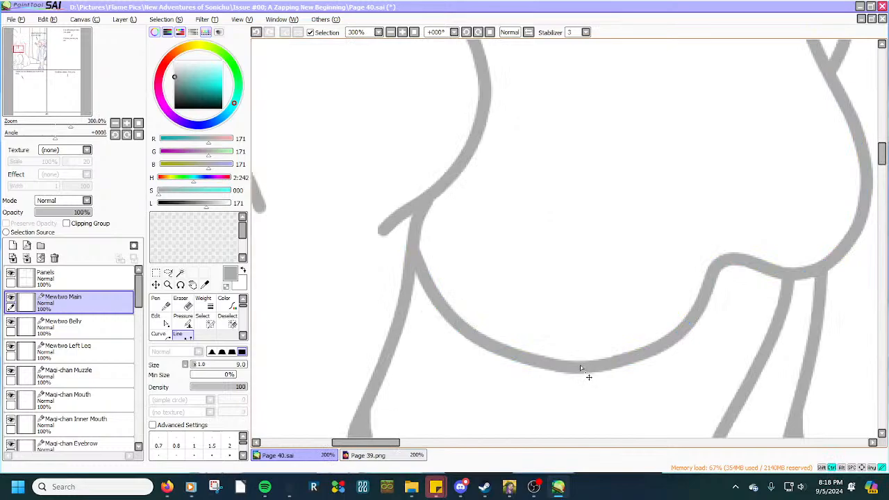
scroll(581, 367, down, 3)
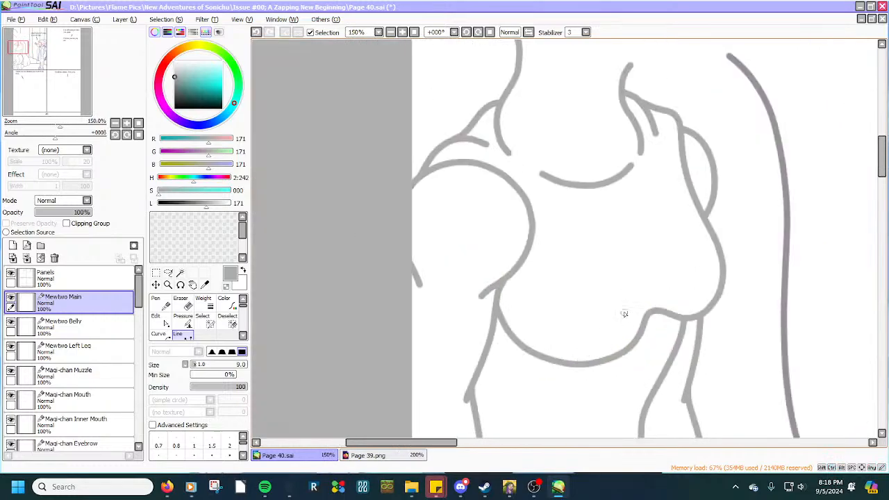
Draw a short, slightly outward-bowed line on the far side of the chest, ending just above the underside's notch.
scroll(636, 278, up, 1)
scroll(623, 246, up, 1)
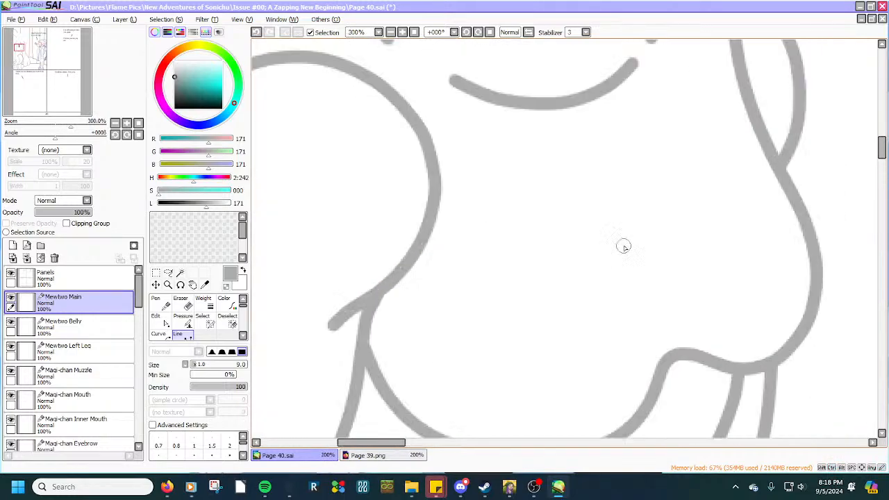
drag(623, 243, 651, 338)
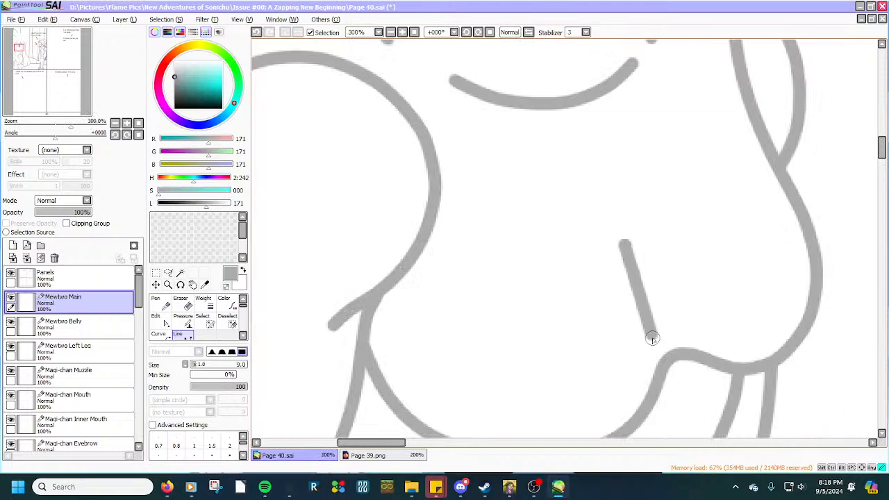
drag(630, 261, 643, 284)
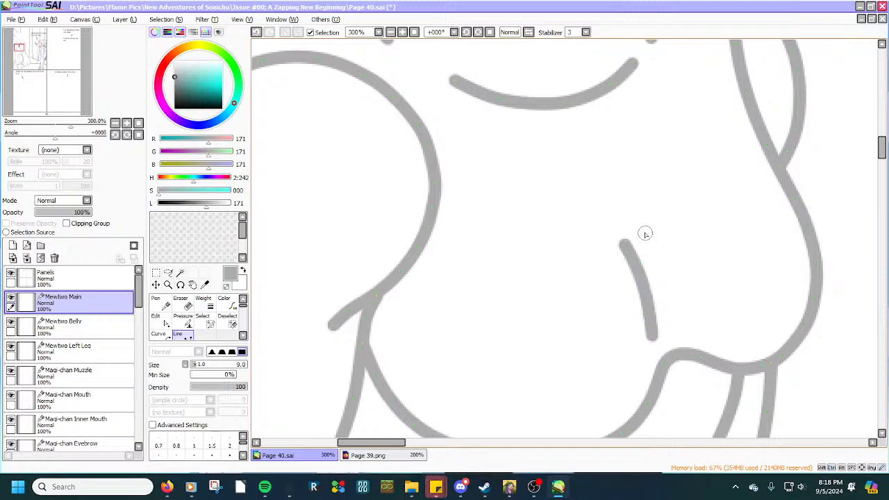
Add a second line beside the short chest line and bend it outward into a rounded arc ending above the notch.
mouse_move(641, 222)
mouse_down()
mouse_move(664, 246)
mouse_move(675, 333)
mouse_up()
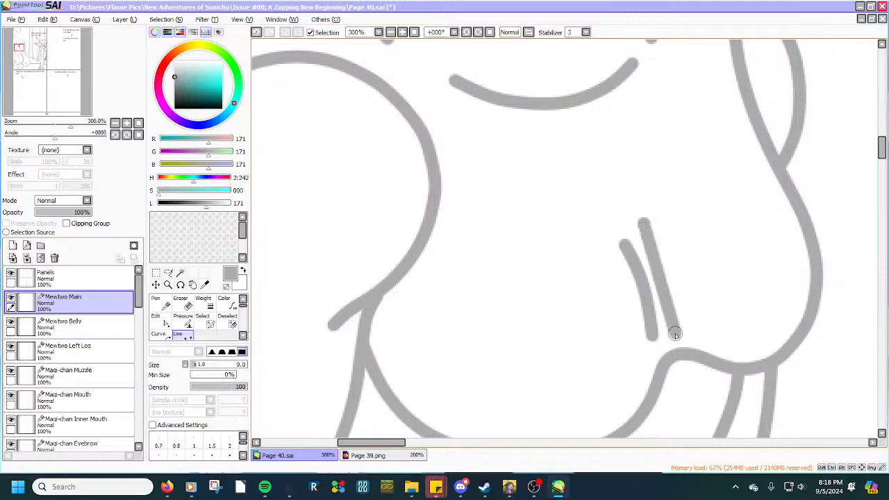
mouse_move(651, 249)
mouse_down()
mouse_move(687, 241)
mouse_move(695, 270)
mouse_move(688, 313)
mouse_up()
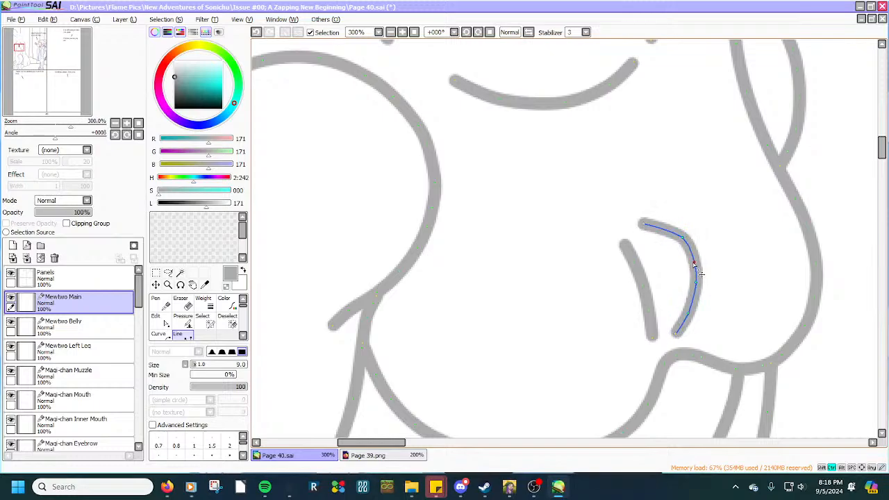
drag(665, 228, 662, 223)
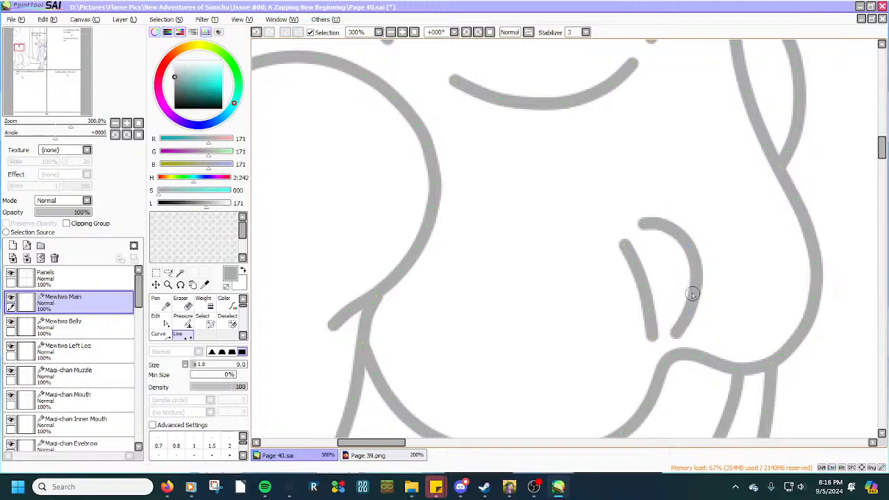
scroll(665, 269, down, 2)
scroll(664, 271, up, 2)
scroll(665, 272, up, 2)
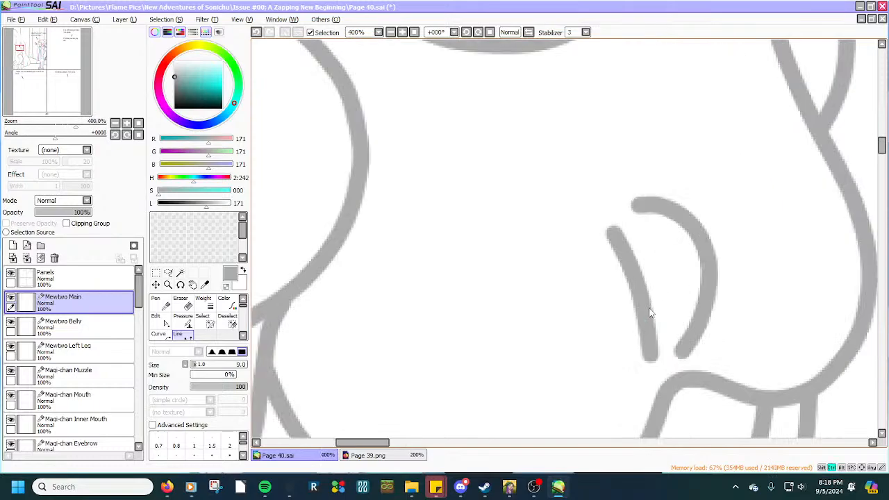
scroll(647, 324, down, 5)
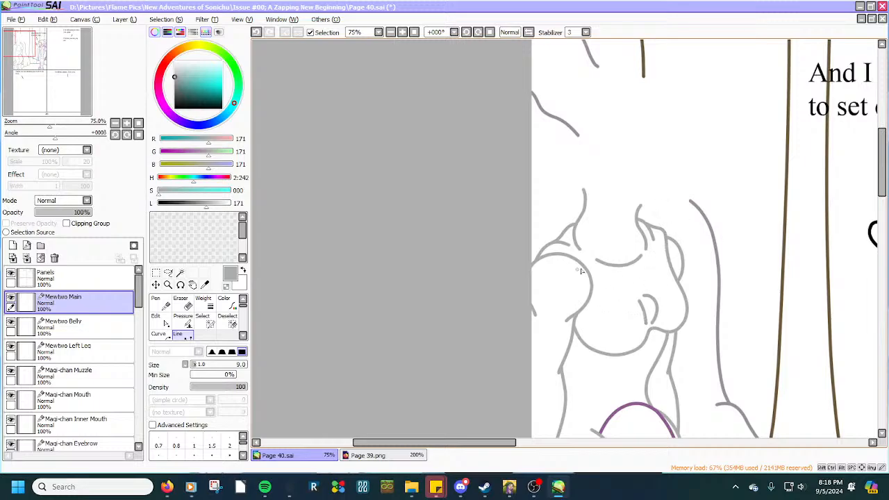
Show the scanned pencil sketch by turning on the visibility of the Background layer.
scroll(580, 270, down, 3)
scroll(610, 334, up, 4)
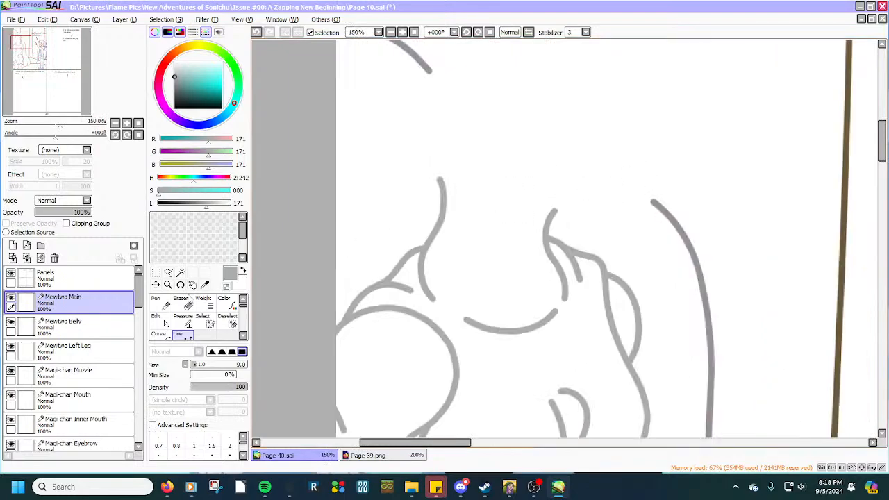
scroll(49, 347, down, 5)
scroll(49, 340, down, 8)
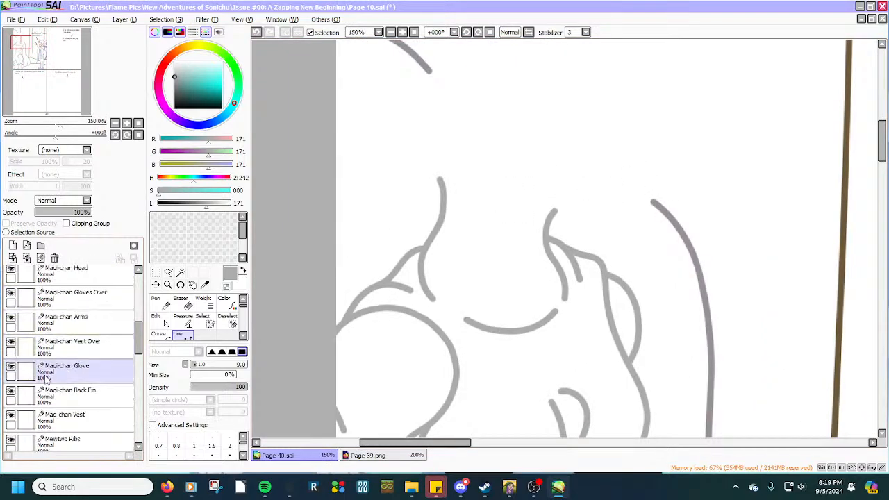
scroll(45, 375, down, 5)
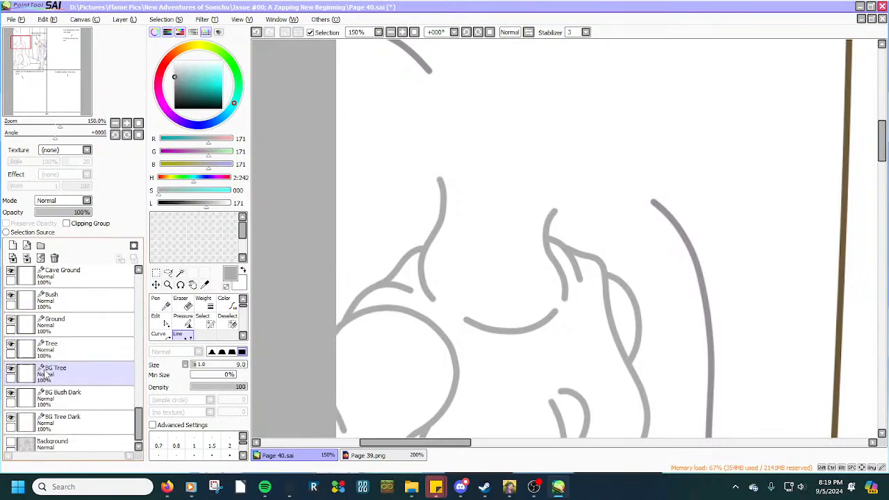
click(11, 435)
scroll(349, 276, down, 1)
scroll(351, 275, down, 1)
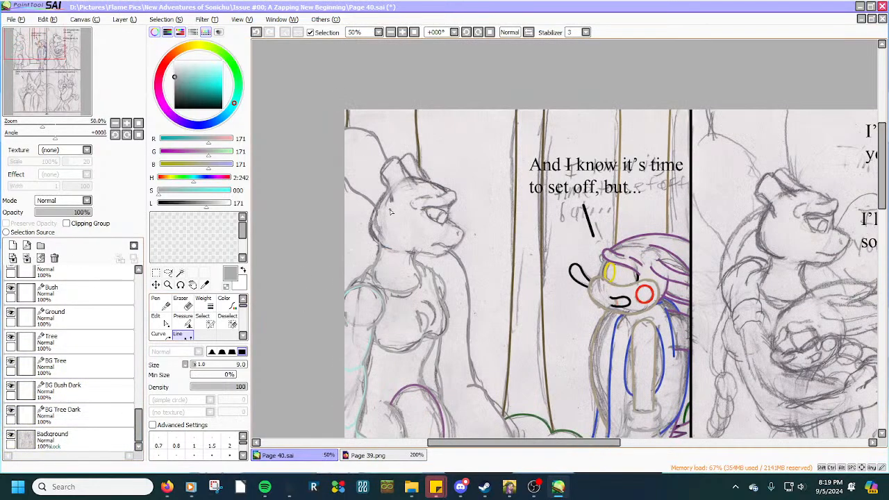
Draw the back of Mewtwo's head from the ear base to the jaw and bend the line outward along the sketch.
scroll(361, 271, up, 2)
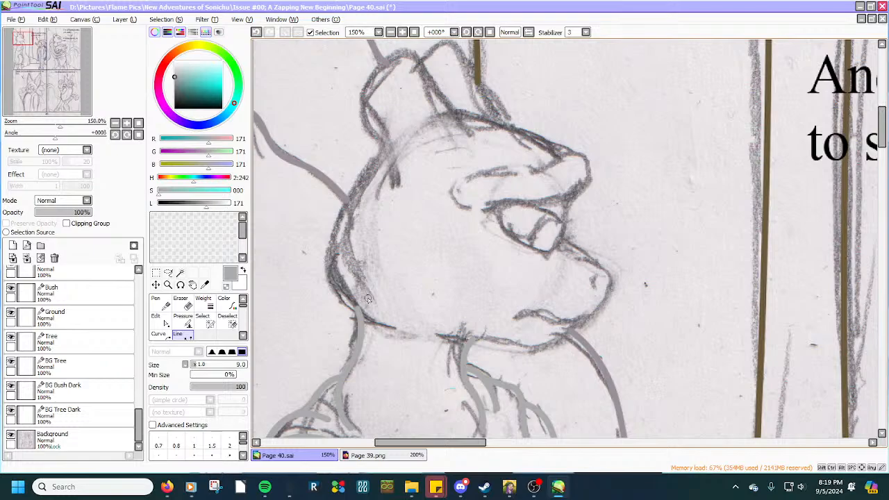
scroll(398, 280, up, 1)
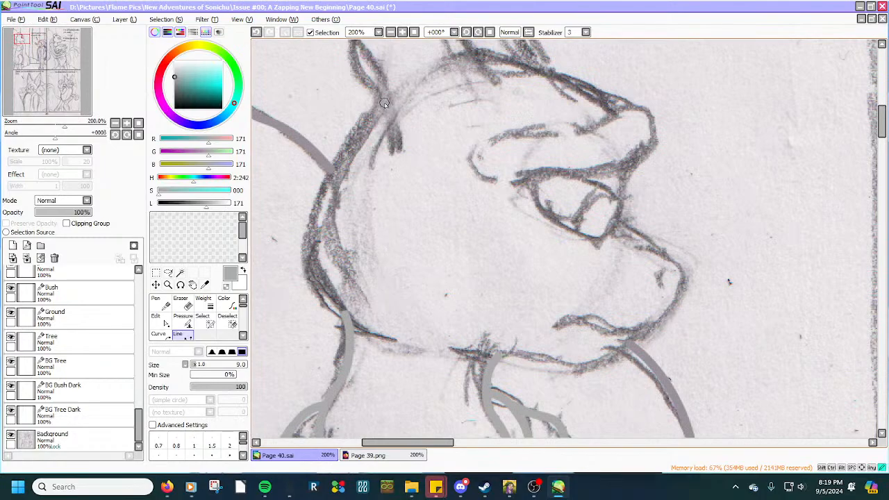
drag(383, 106, 391, 344)
key(ctrl)
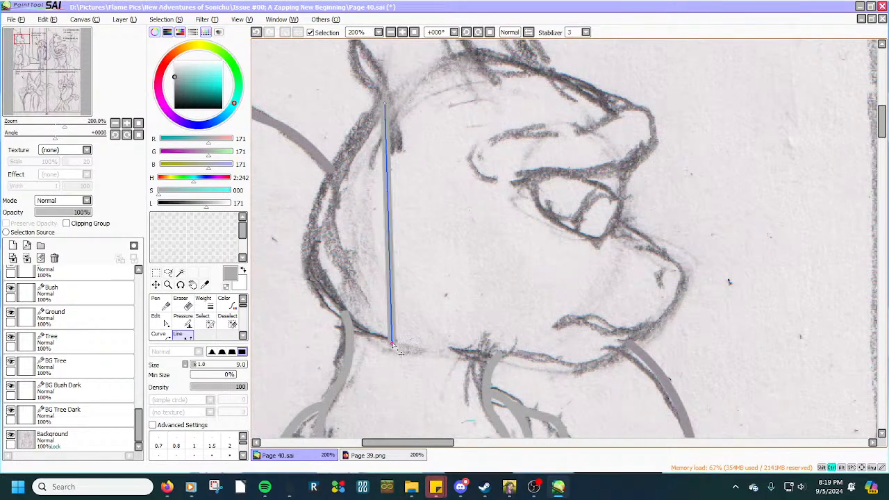
mouse_move(391, 283)
mouse_down()
mouse_move(342, 259)
mouse_move(300, 262)
mouse_move(309, 211)
mouse_up()
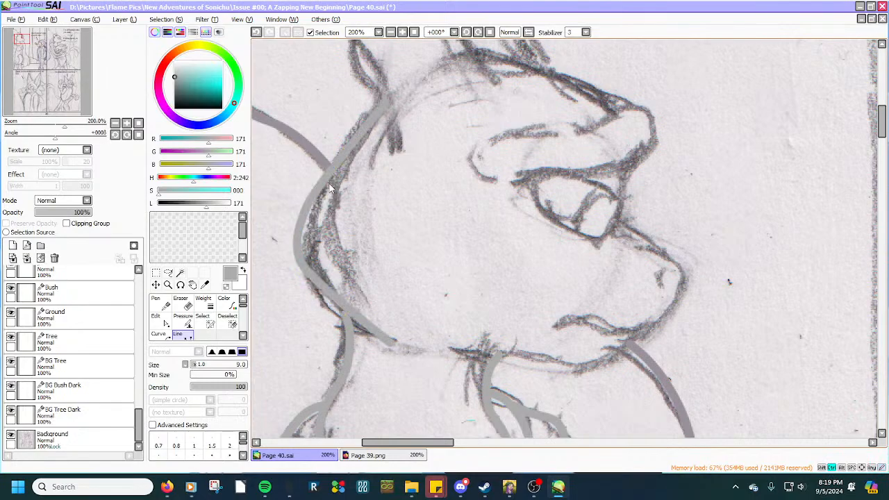
Smooth the back-of-head curve by repositioning its points, and align its junction with the upper end of the neck line.
drag(332, 165, 335, 161)
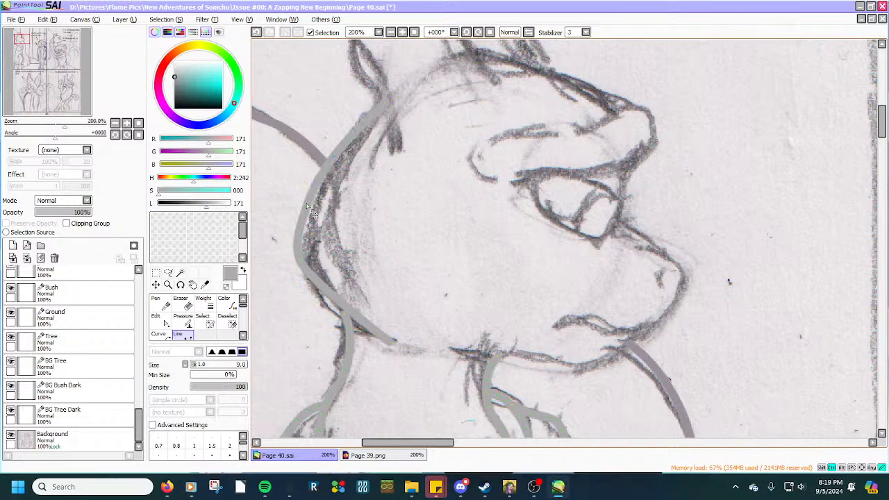
drag(309, 204, 300, 211)
drag(313, 278, 324, 303)
key(Return)
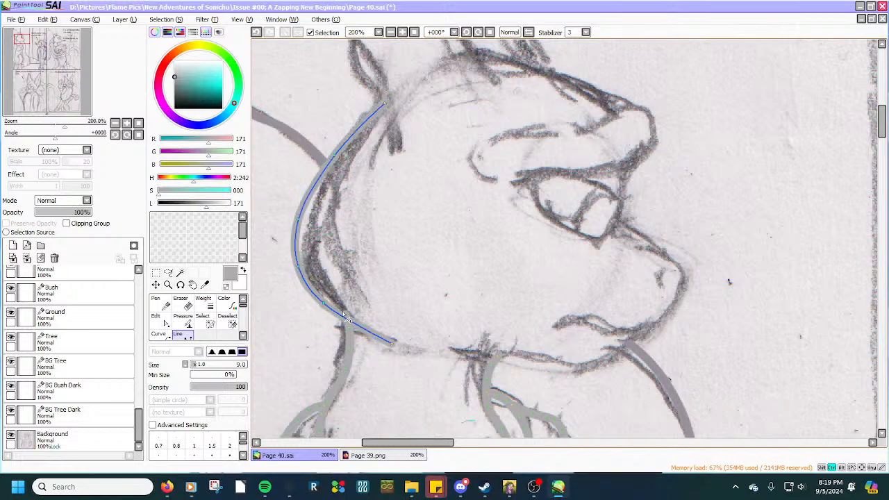
scroll(341, 328, up, 3)
drag(352, 285, 354, 290)
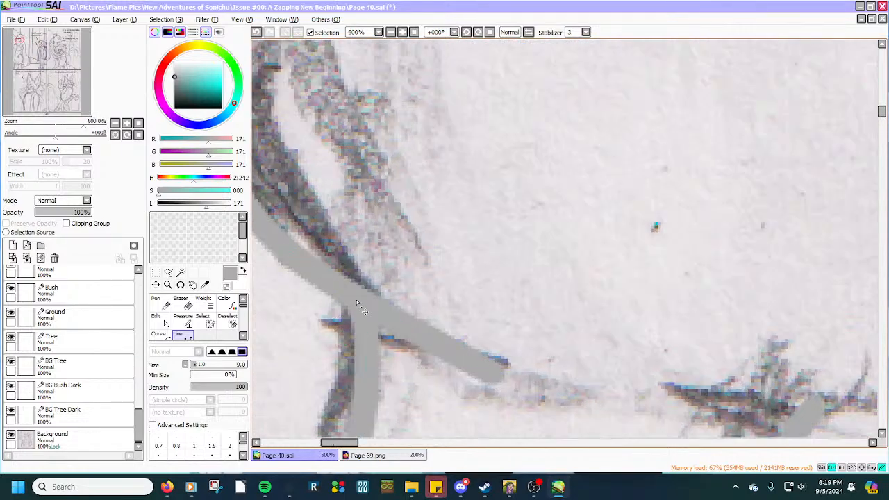
Activate the Cave layer to edit the end of the outline that meets the back of Mewtwo's head.
scroll(359, 303, down, 2)
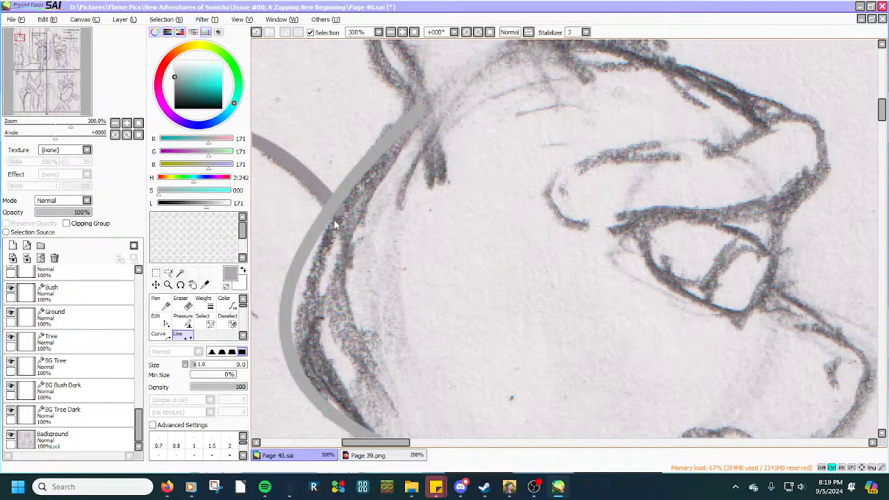
scroll(97, 354, up, 2)
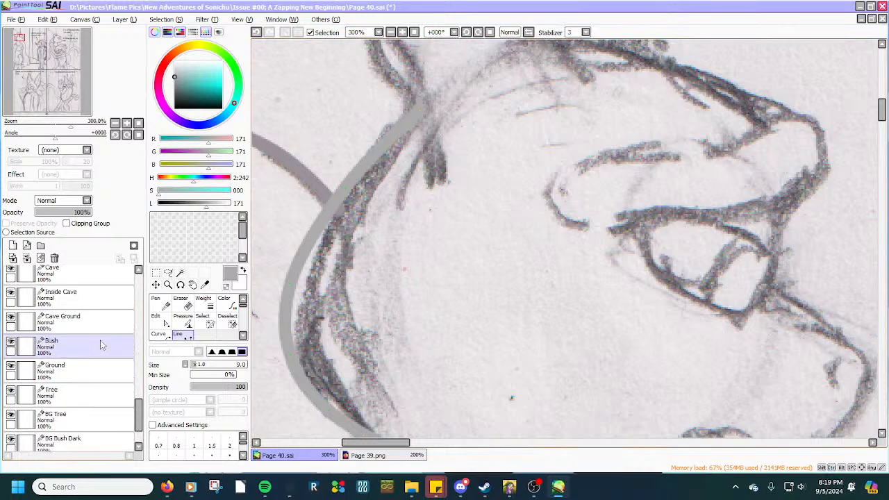
scroll(103, 307, up, 1)
click(104, 290)
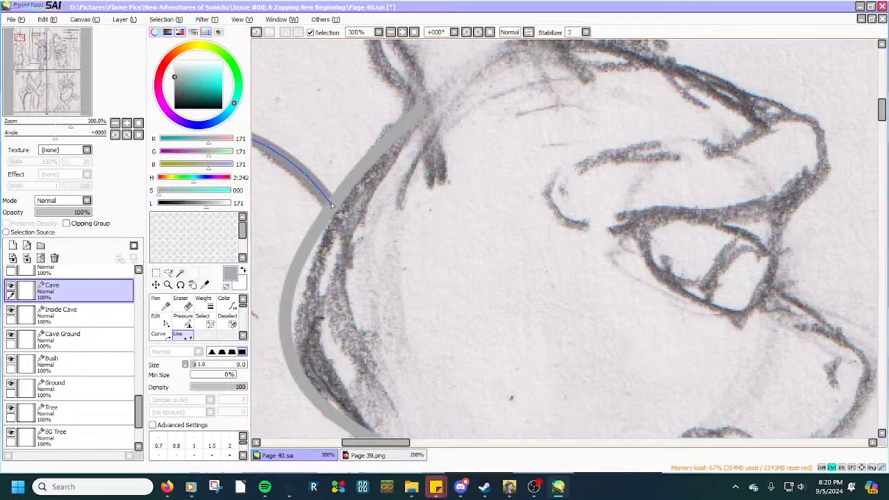
Compare the inked linework with the pencil sketch from Mewtwo's head down over the torso, leg and tail.
scroll(414, 236, down, 2)
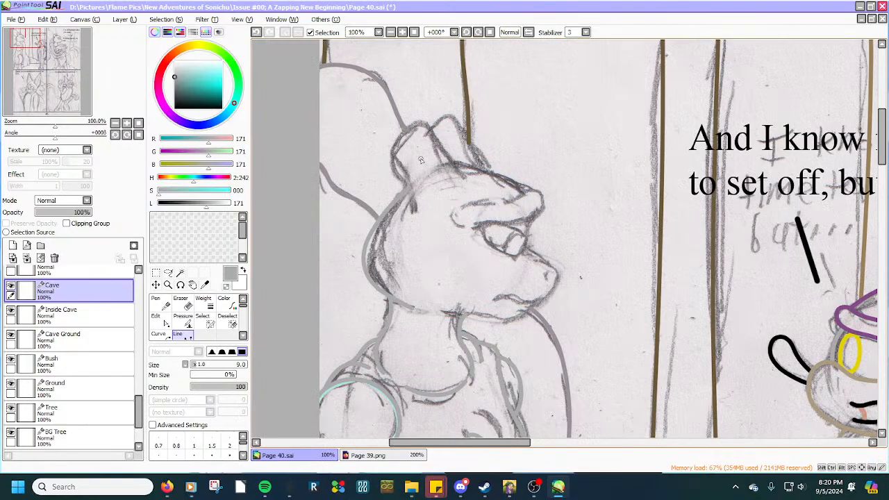
scroll(481, 299, down, 2)
scroll(480, 305, up, 2)
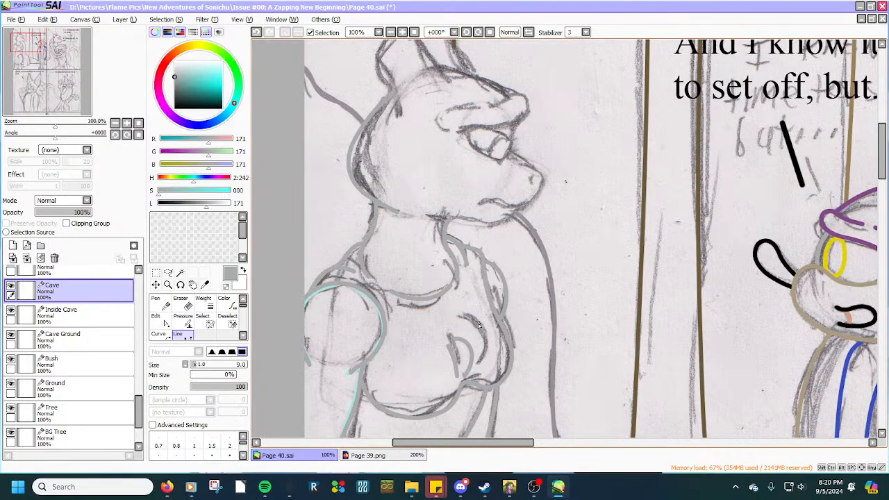
scroll(478, 324, down, 3)
scroll(476, 402, up, 5)
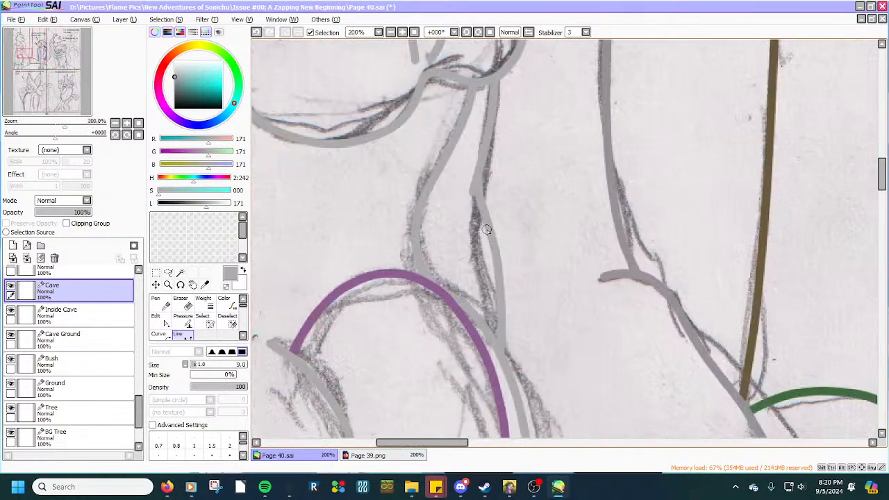
scroll(486, 231, down, 3)
scroll(506, 358, up, 4)
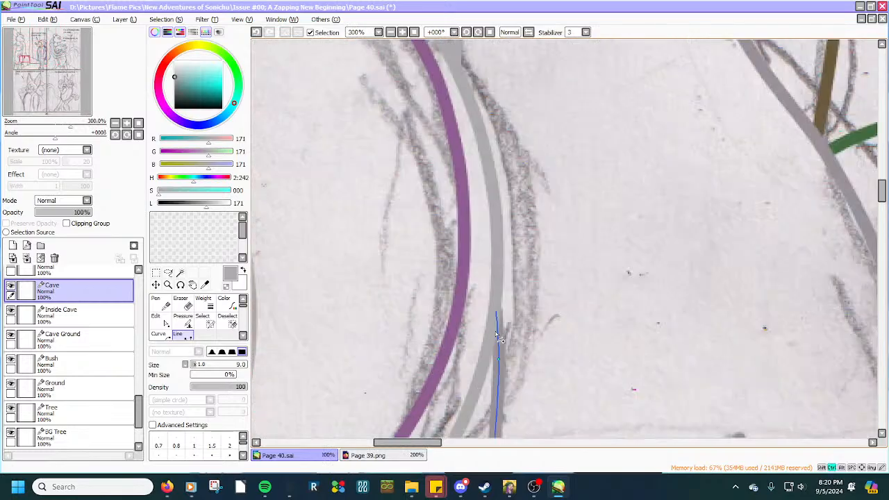
scroll(497, 337, down, 4)
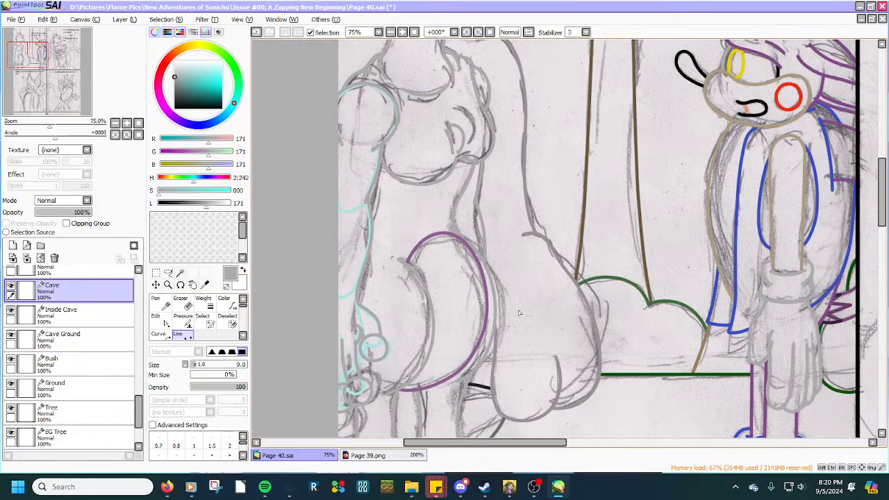
Try to outline Mewtwo's near ear on the Cave layer, from its front base over the tip to the back base.
drag(883, 182, 882, 159)
scroll(543, 110, up, 1)
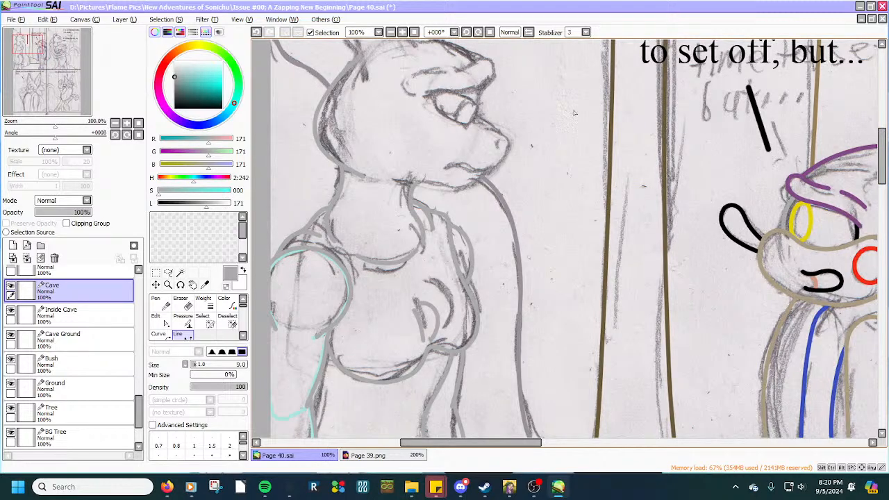
drag(886, 177, 885, 163)
scroll(372, 118, up, 1)
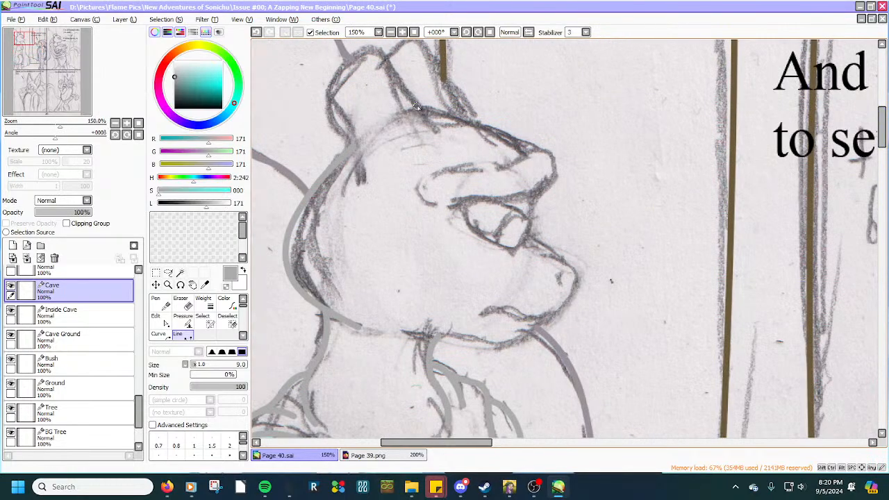
click(431, 128)
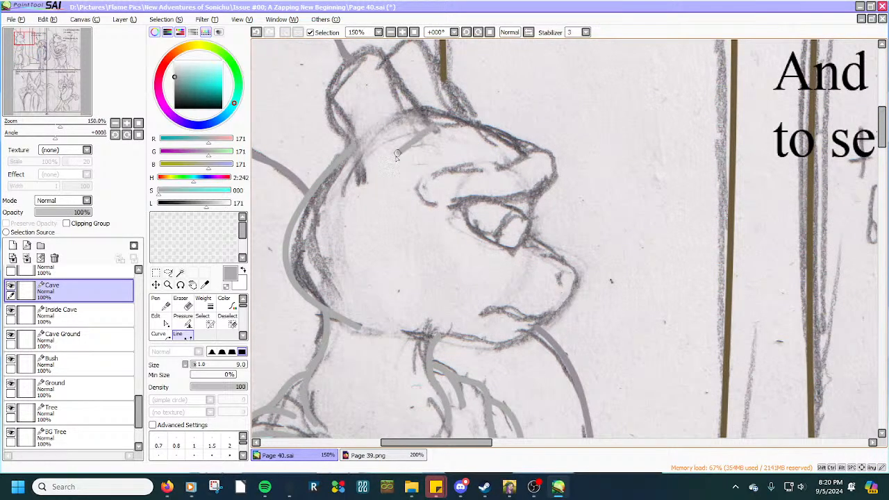
double_click(364, 182)
mouse_move(377, 170)
mouse_down()
mouse_move(319, 86)
mouse_move(358, 65)
mouse_move(366, 48)
mouse_up()
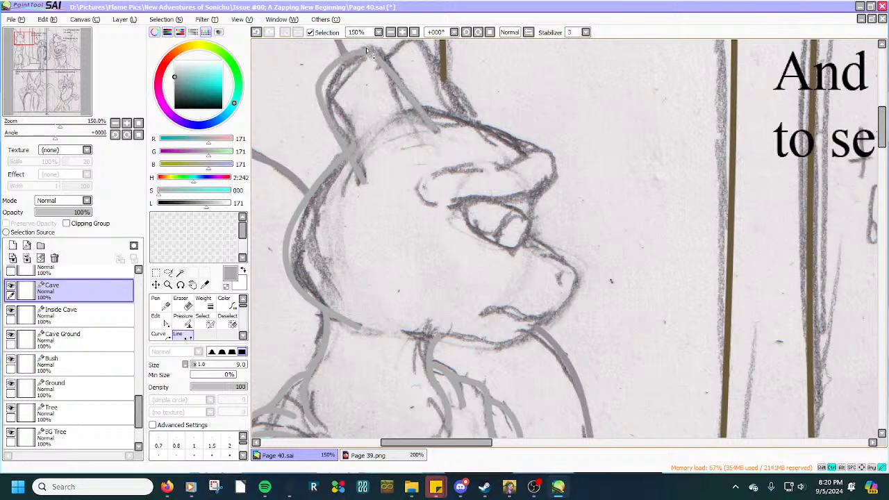
Bend the back edge of the ear outline inward and sharpen its outer corner to follow the sketch.
drag(327, 113, 334, 113)
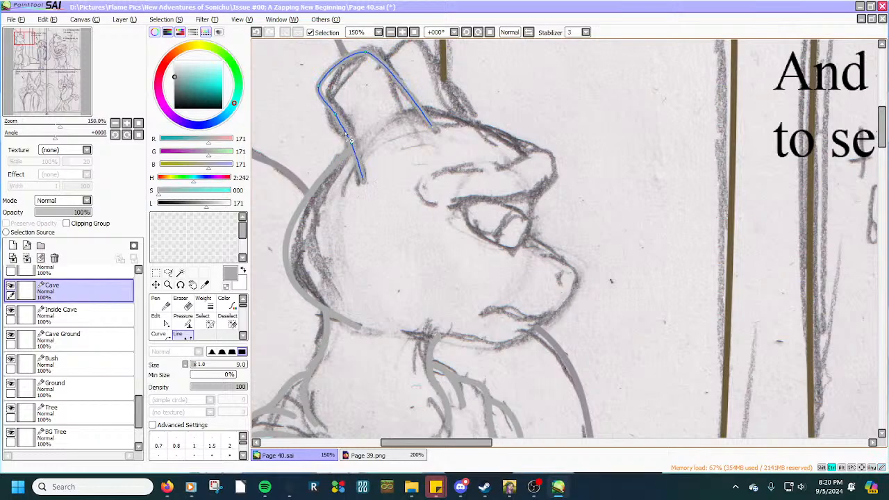
scroll(325, 97, up, 1)
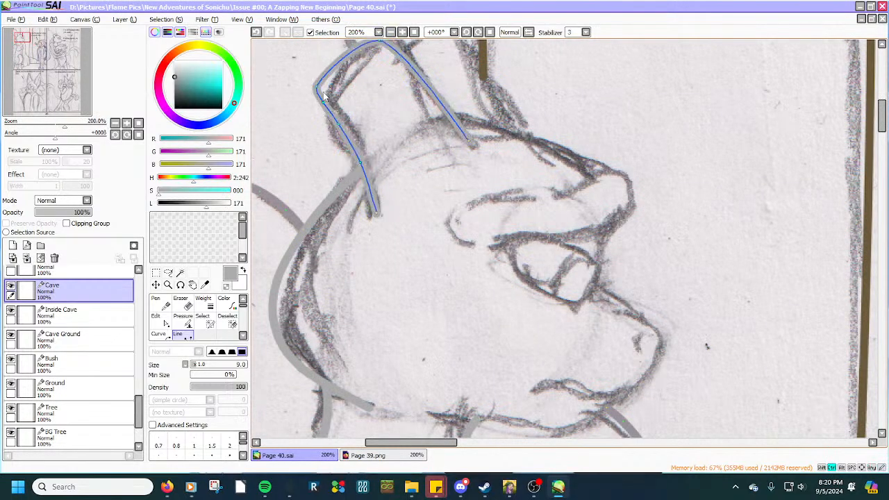
drag(322, 104, 322, 83)
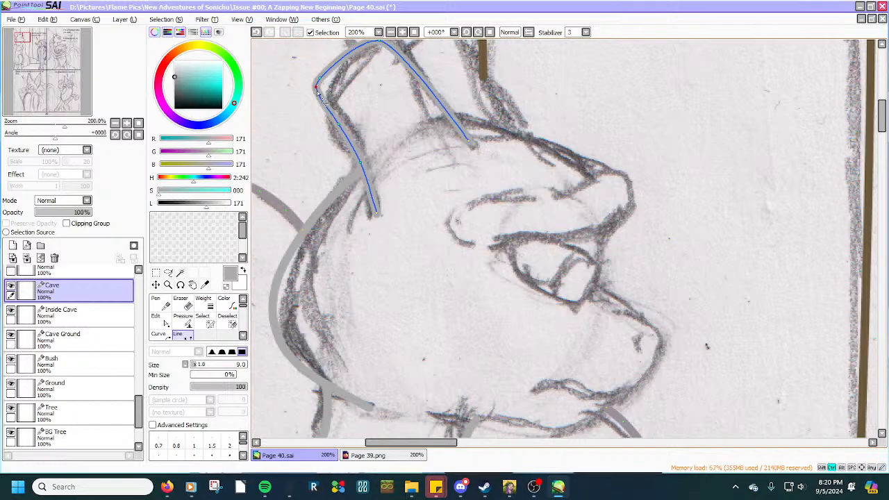
scroll(317, 91, down, 3)
scroll(317, 91, up, 2)
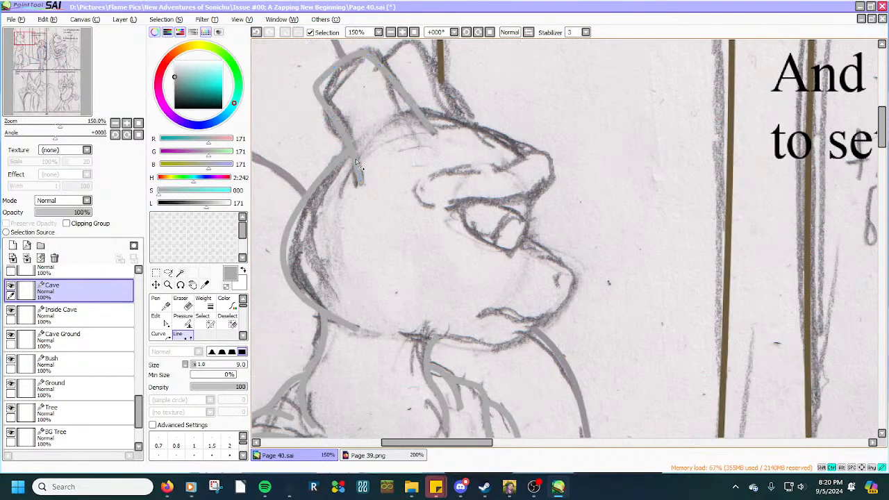
scroll(340, 102, down, 2)
scroll(340, 103, up, 3)
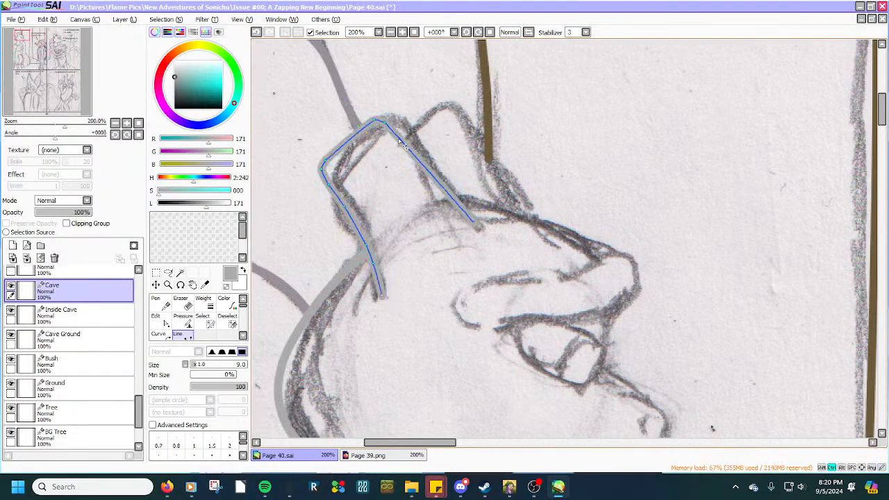
Curve the front edge of the ear outline inward and refine the points around the ear's tip and back corner.
ctrl+click(432, 187)
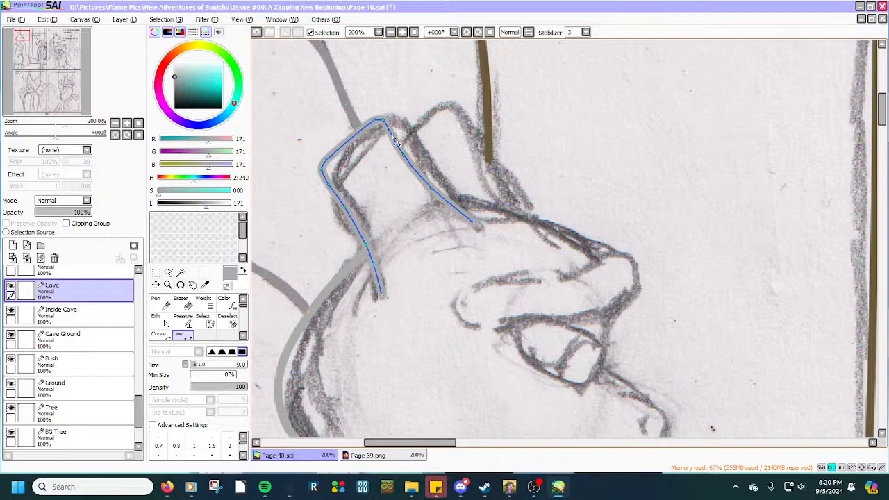
key(Return)
key(ctrl+z)
key(Return)
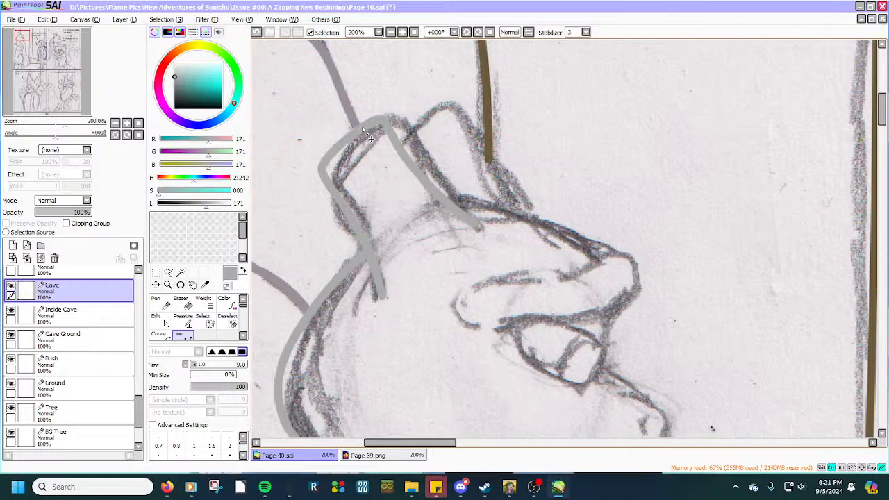
scroll(368, 134, up, 2)
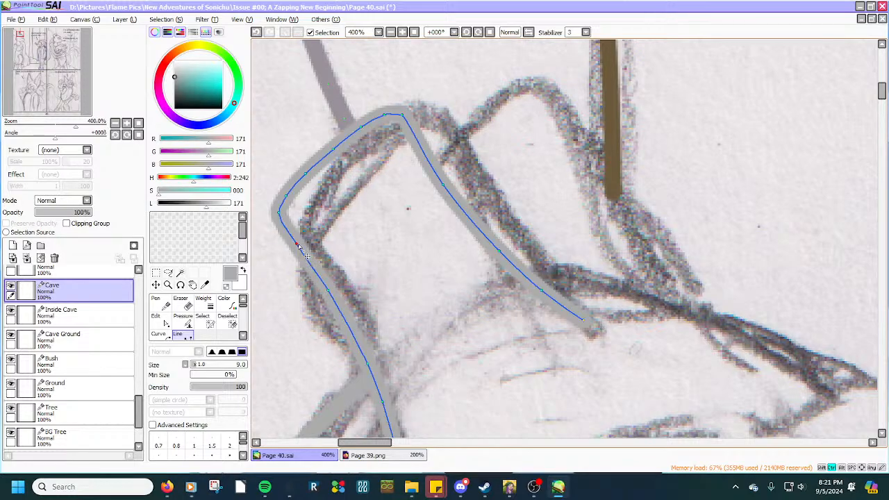
scroll(316, 273, down, 1)
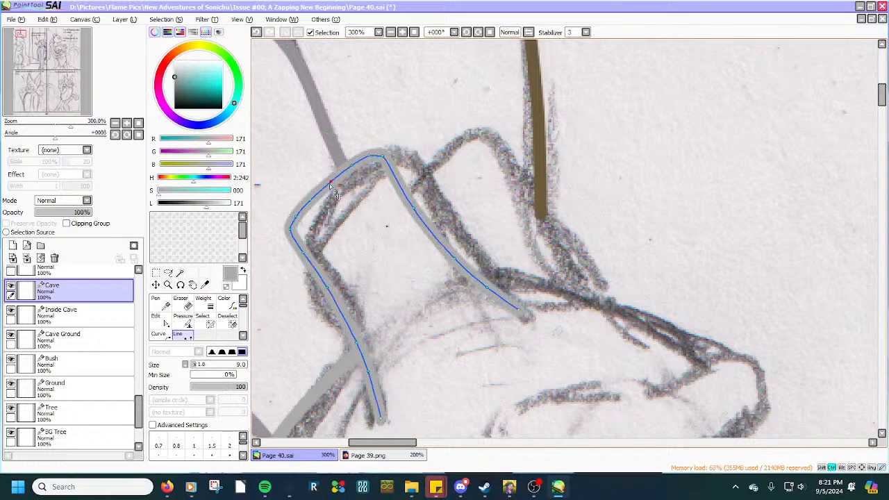
scroll(331, 186, down, 2)
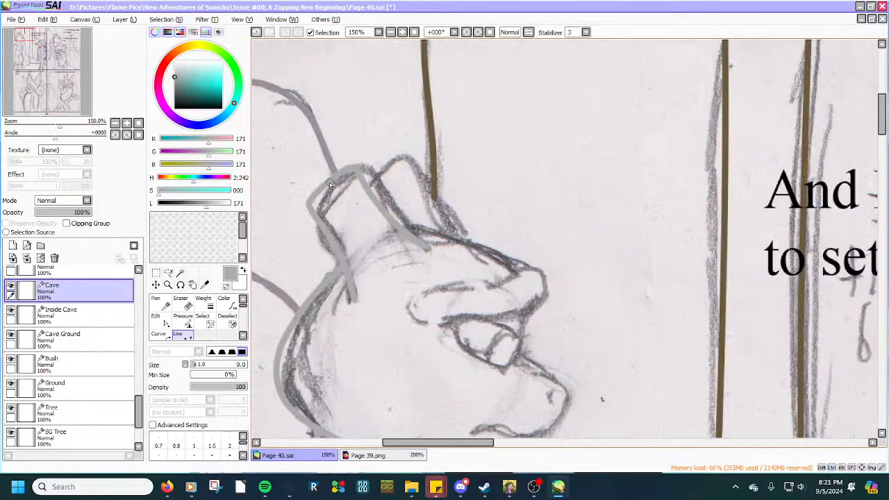
Undo the ear outline and all its curve adjustments on the Cave layer.
scroll(67, 305, up, 2)
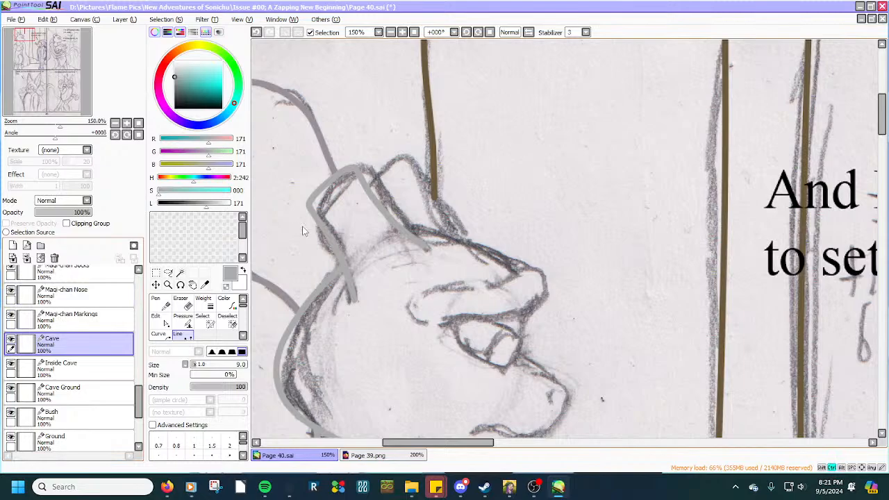
key(ctrl+z)
key(ctrl+z)
key(ctrl+z)
key(ctrl+z)
key(ctrl+z)
key(ctrl+z)
key(ctrl+z)
key(ctrl+z)
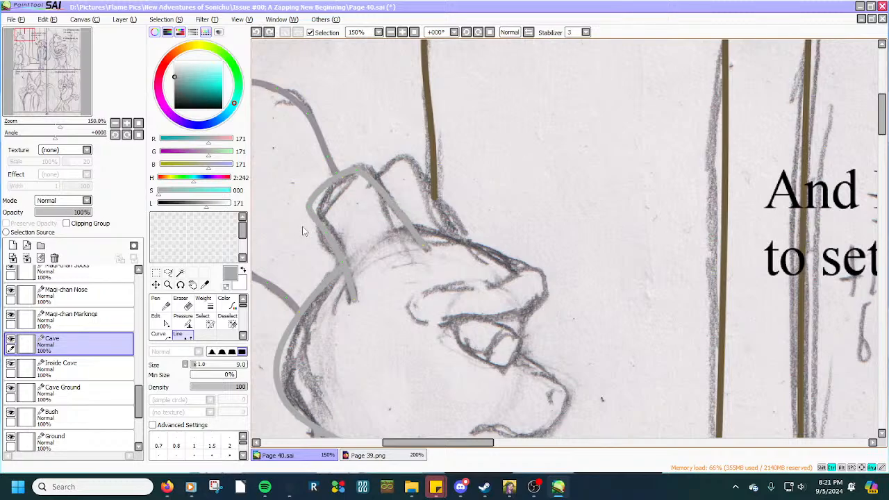
key(ctrl+z)
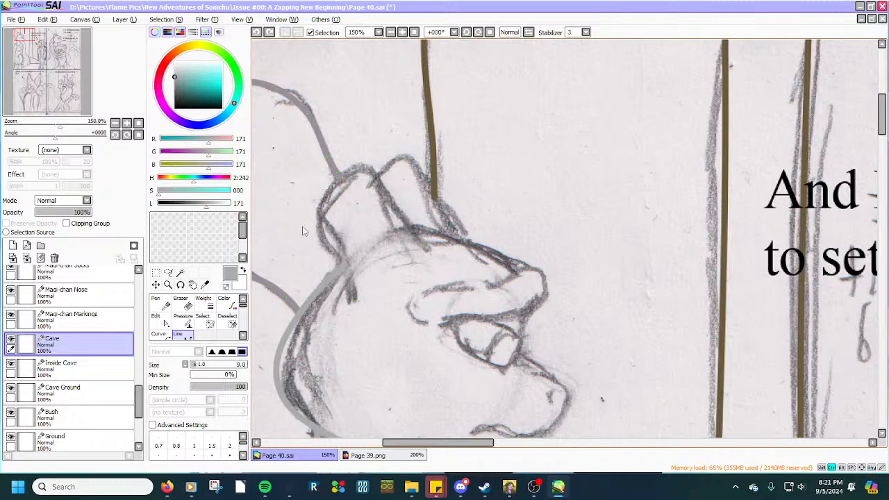
Activate the Mewtwo Main layer and draw the near ear's outline from the front base over the tip to the back base.
scroll(137, 332, up, 5)
scroll(138, 332, up, 8)
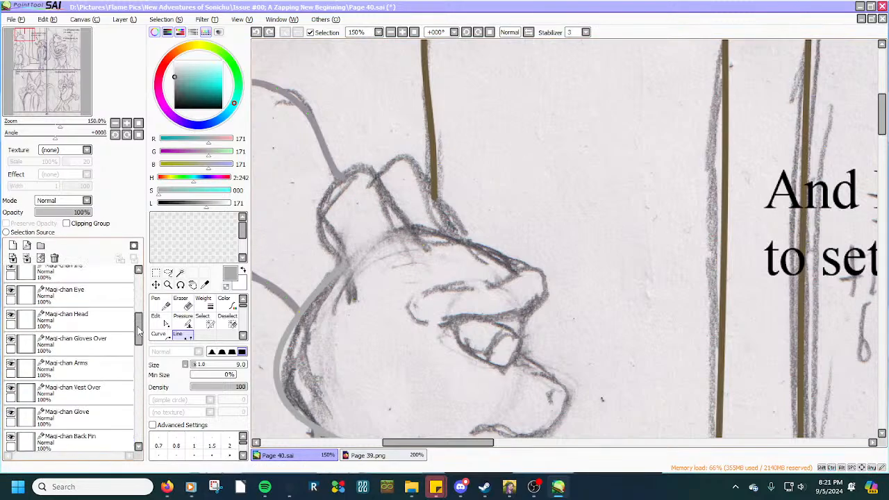
click(104, 304)
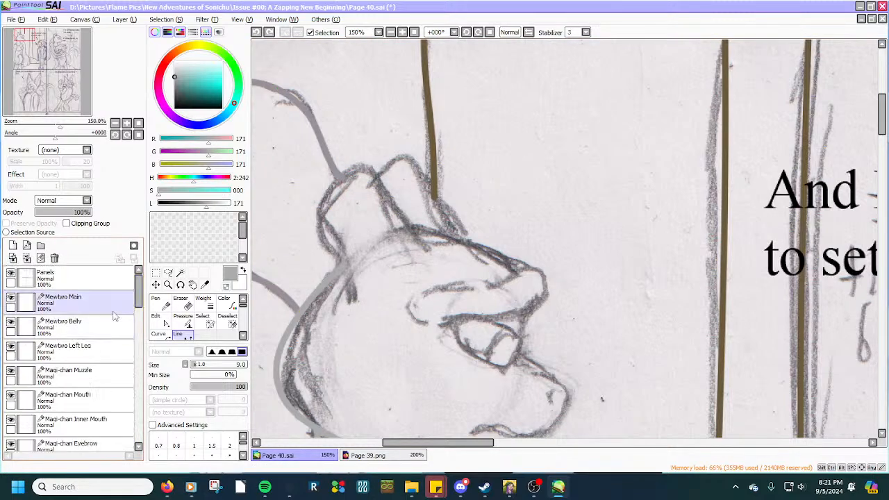
scroll(271, 249, up, 1)
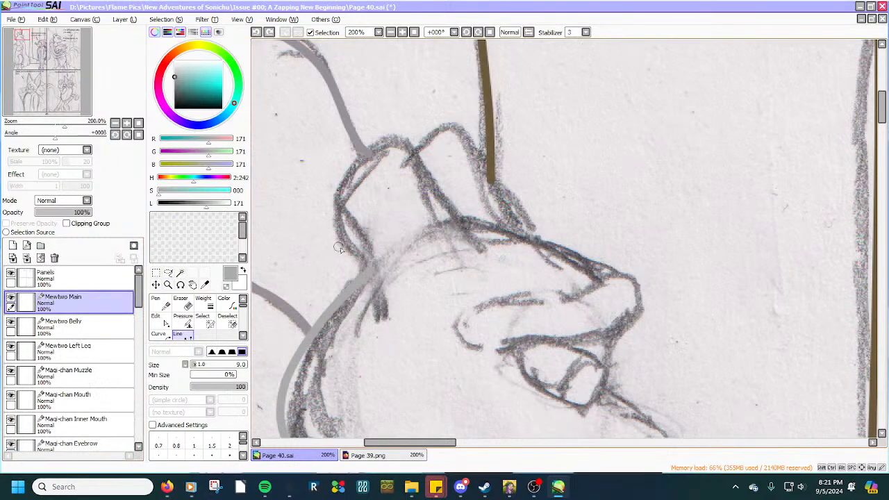
click(480, 245)
double_click(381, 325)
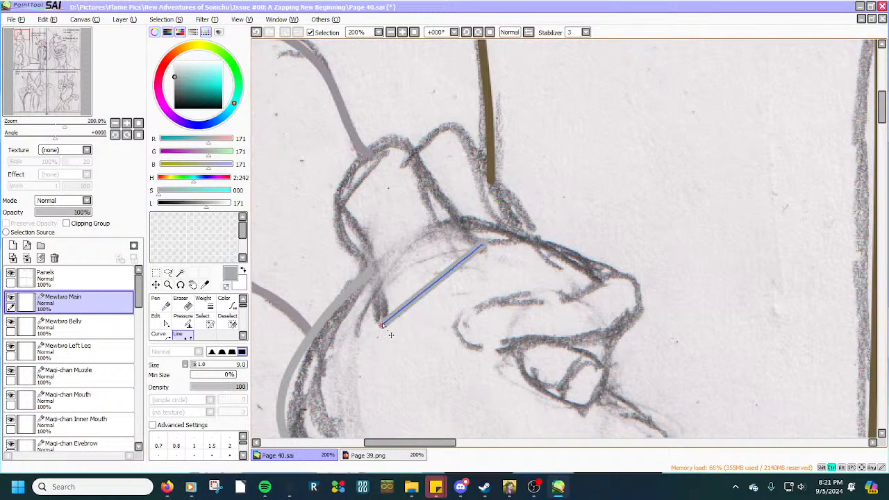
drag(420, 295, 388, 138)
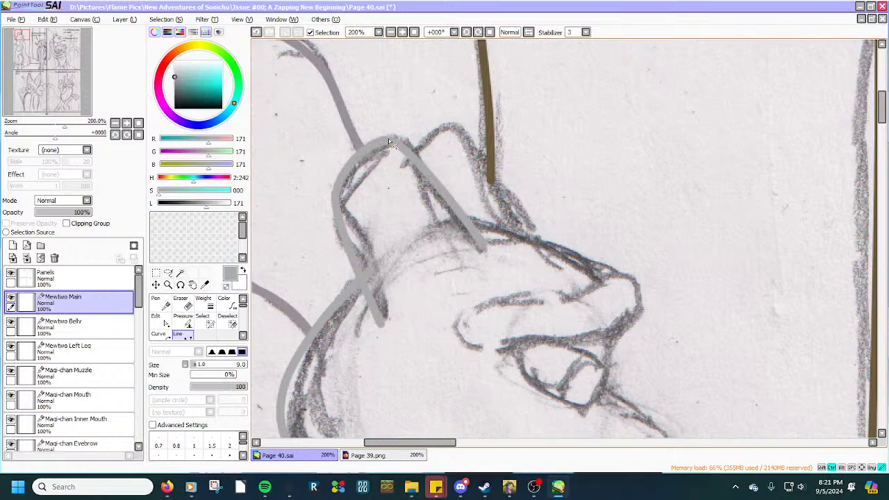
Shape the ear outline with an angular back corner, a pointed tip and an inward-curved front edge.
drag(337, 200, 339, 201)
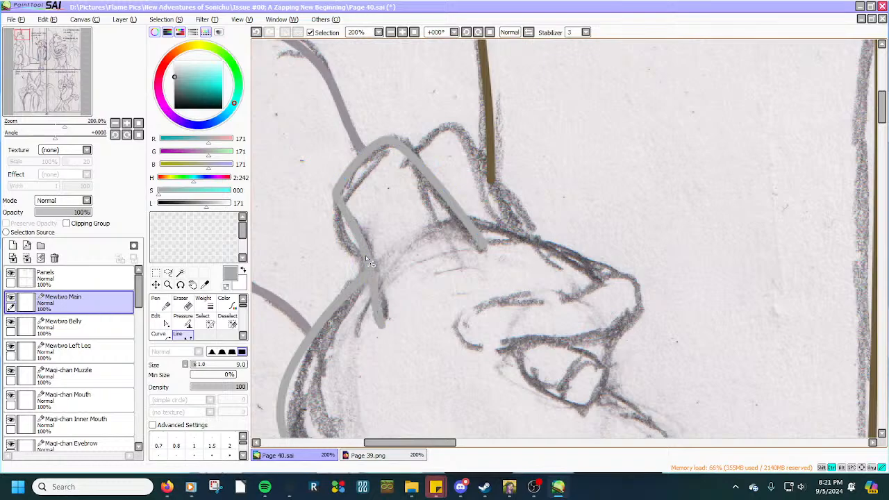
scroll(365, 261, up, 2)
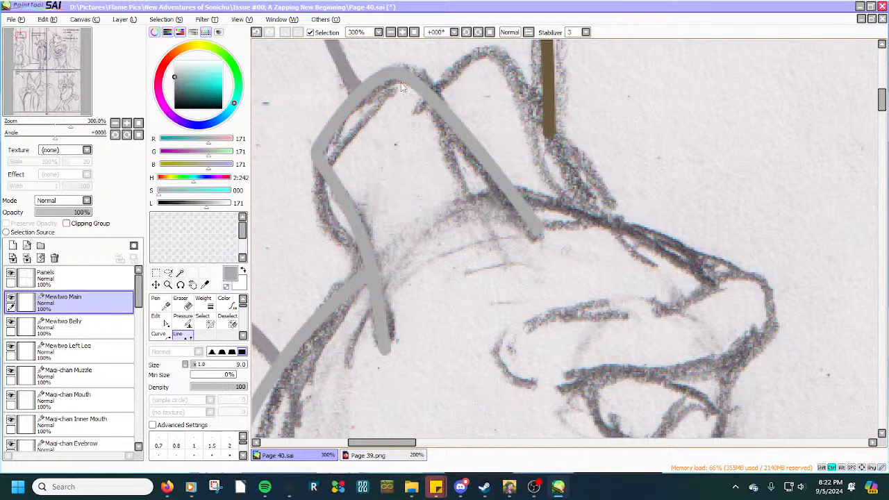
drag(402, 81, 412, 96)
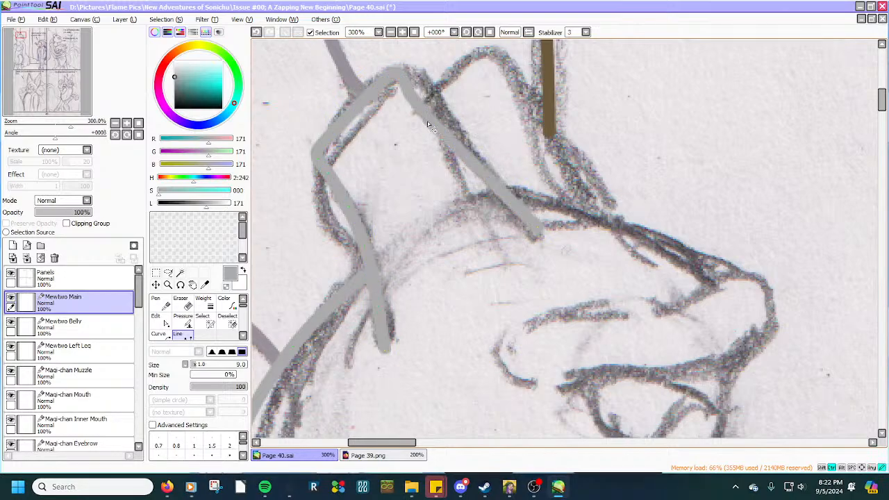
drag(429, 126, 463, 169)
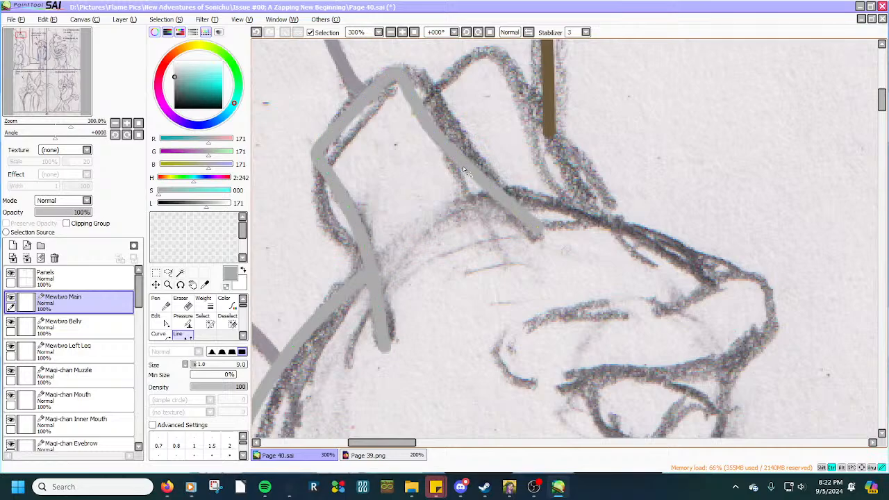
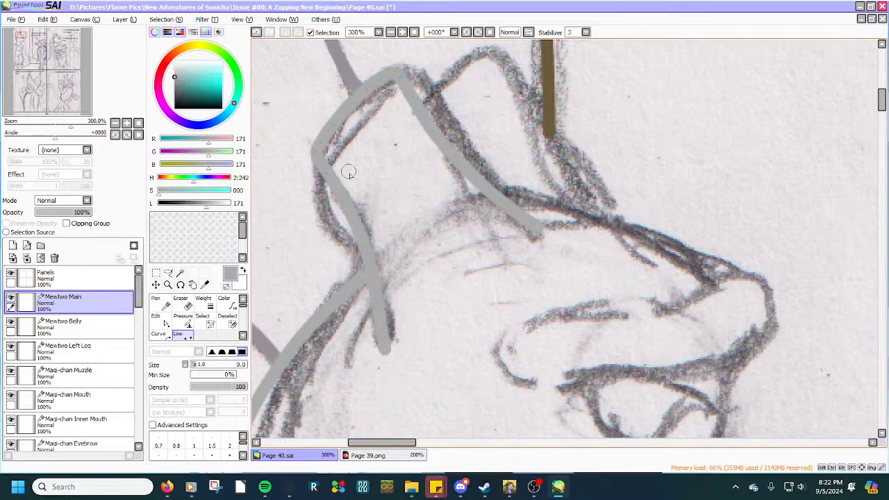
scroll(348, 207, up, 1)
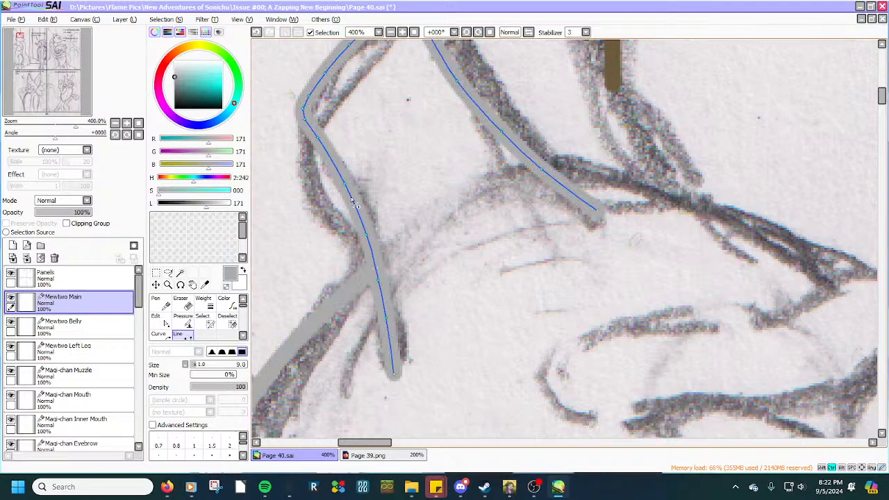
scroll(352, 201, down, 3)
scroll(363, 118, up, 3)
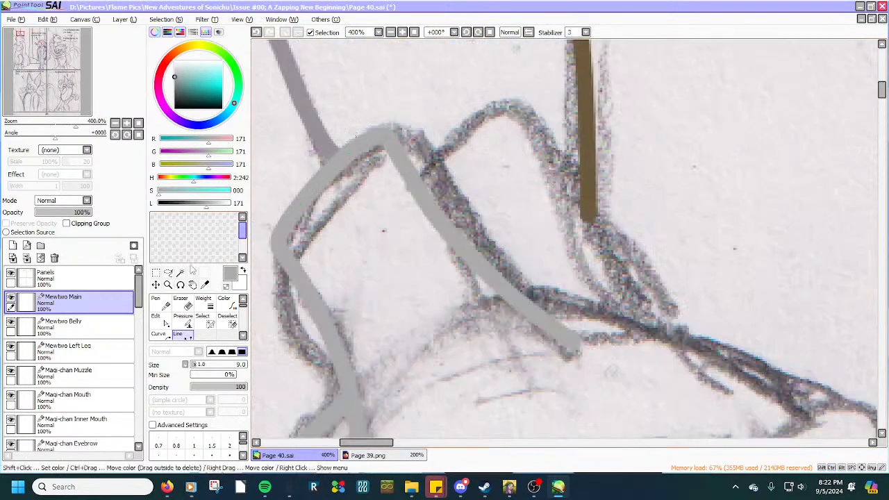
Activate the Cave layer and check the end of its outline where it meets the back edge of Mewtwo's ear.
scroll(108, 332, down, 3)
scroll(107, 332, down, 5)
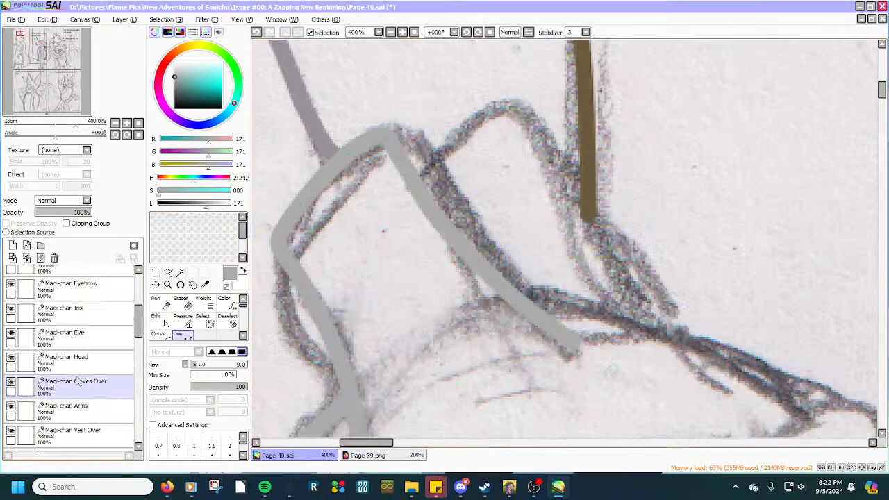
scroll(76, 372, down, 4)
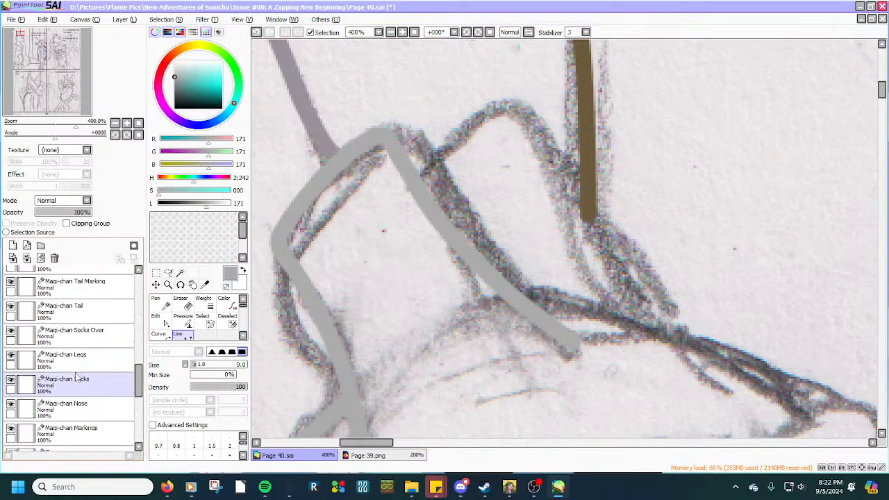
click(70, 316)
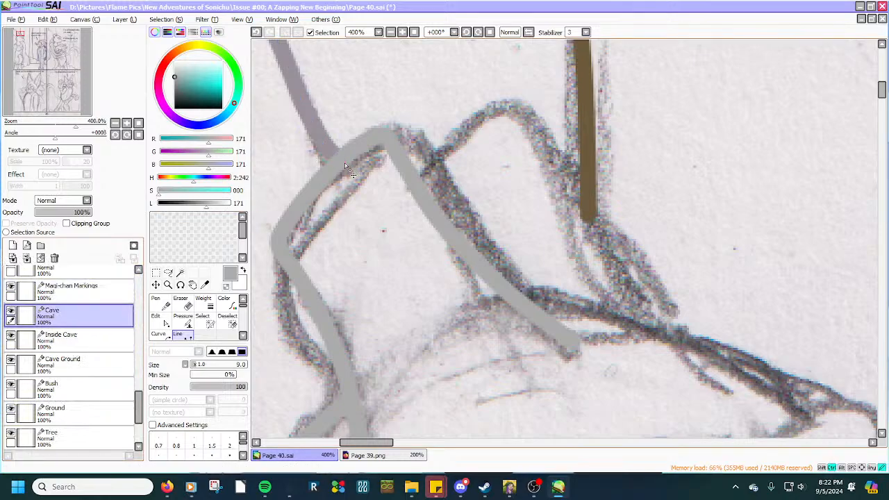
scroll(320, 171, down, 2)
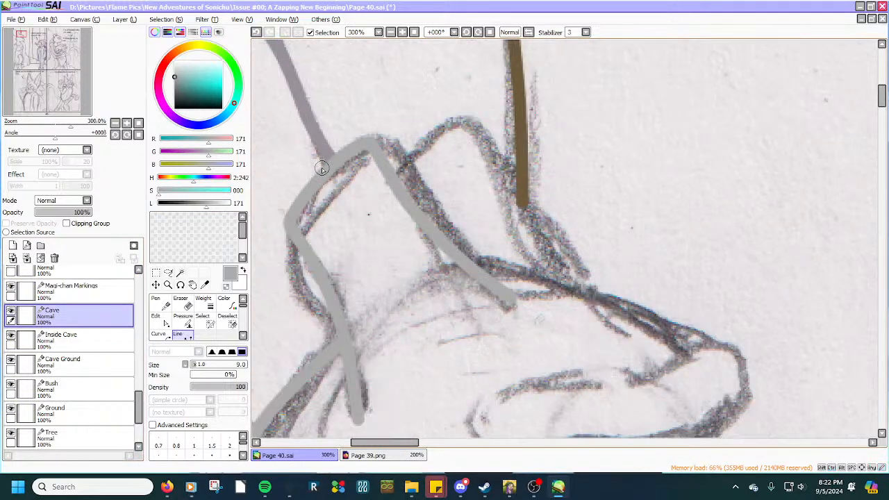
scroll(319, 170, down, 1)
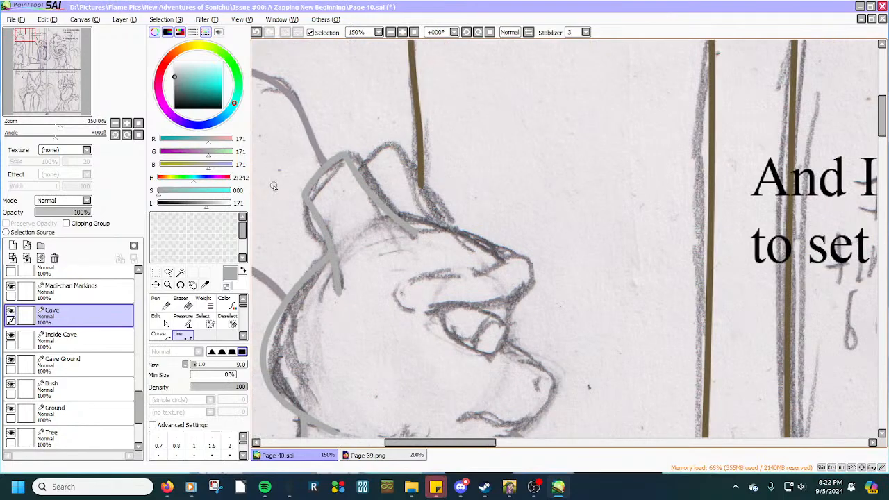
scroll(274, 186, down, 1)
scroll(121, 280, up, 3)
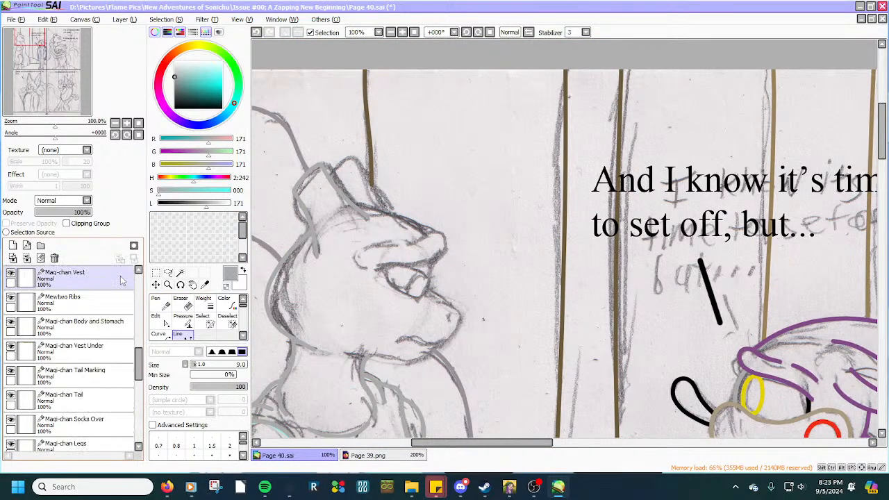
Activate the Mewtwo Main layer and draw a straight line from the far ear's front base to the near ear's tip.
scroll(121, 280, up, 5)
scroll(120, 277, up, 2)
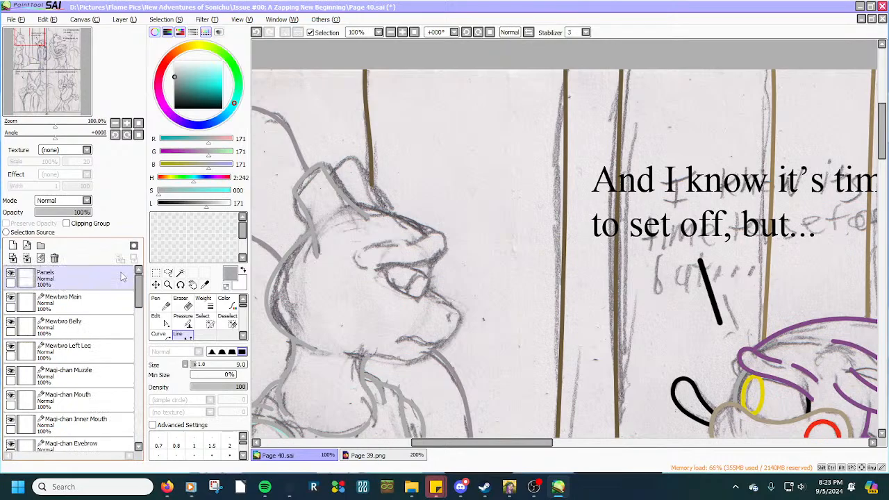
click(116, 303)
scroll(300, 218, up, 3)
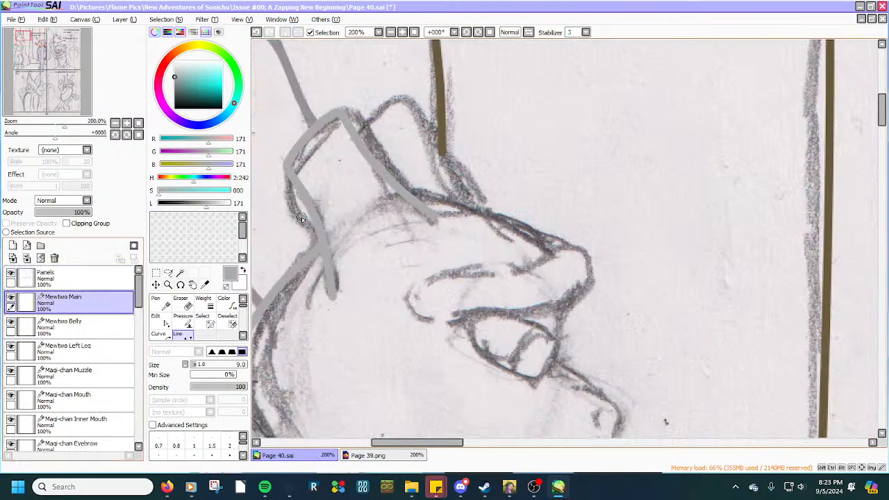
scroll(436, 154, up, 2)
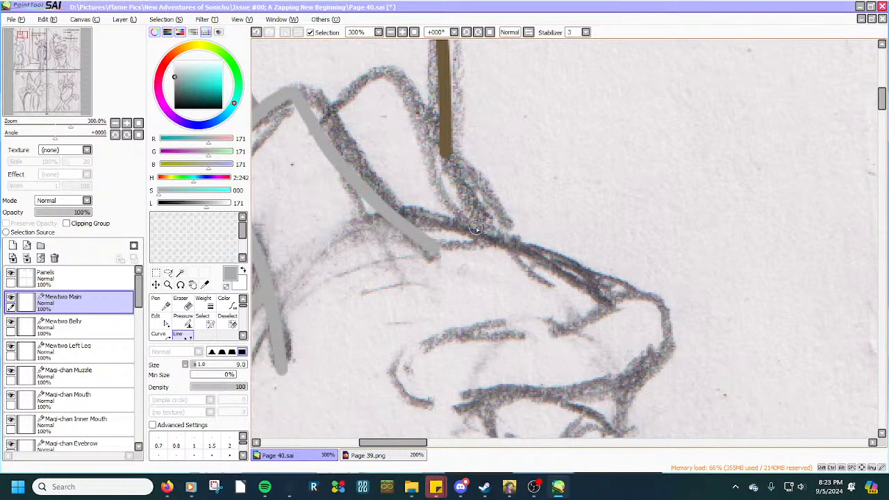
scroll(475, 229, up, 1)
scroll(474, 229, down, 1)
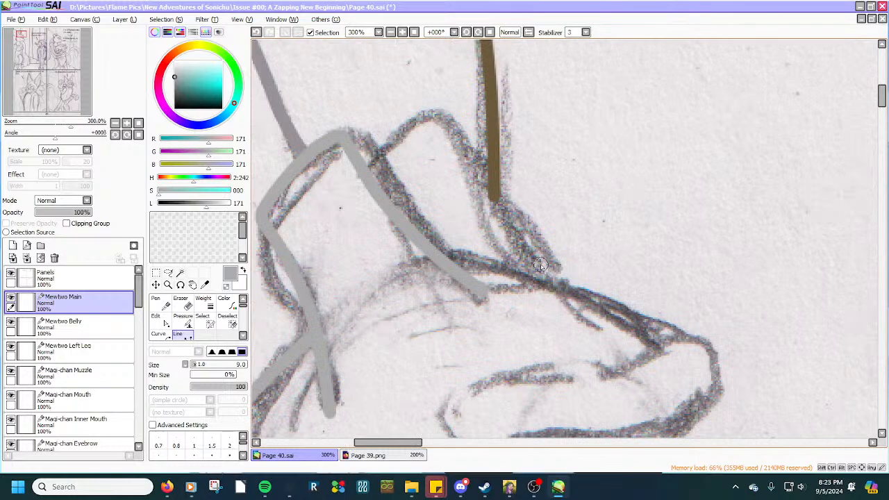
mouse_move(540, 277)
mouse_down()
mouse_move(449, 200)
mouse_move(351, 143)
mouse_up()
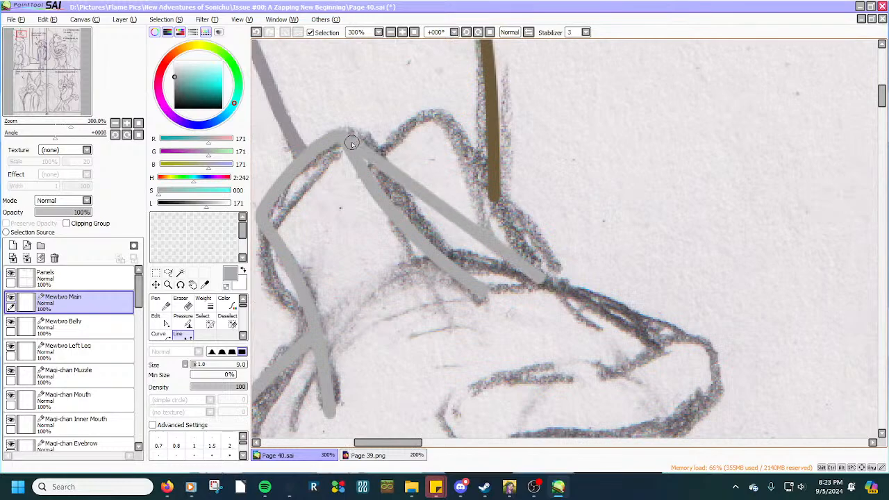
scroll(354, 141, up, 2)
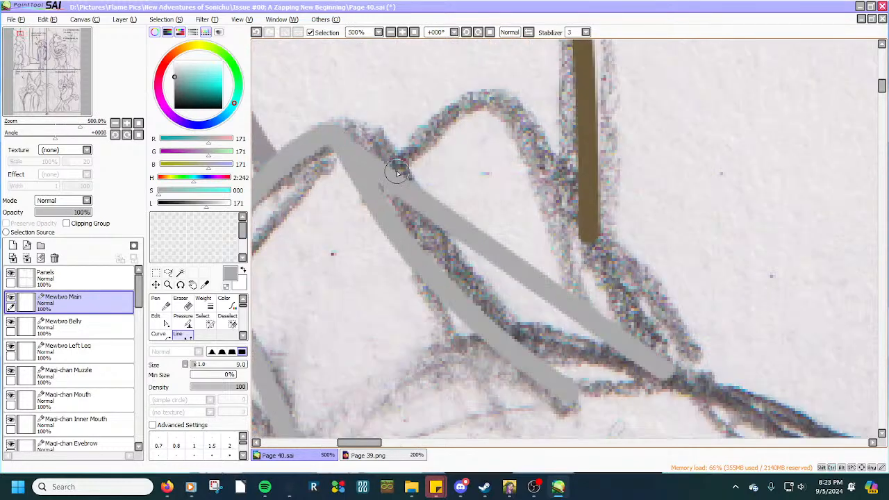
scroll(397, 172, down, 2)
Shape the line into the far ear with a sharp tip, a slightly rounded top edge and an inward-curved front edge.
drag(406, 184, 443, 136)
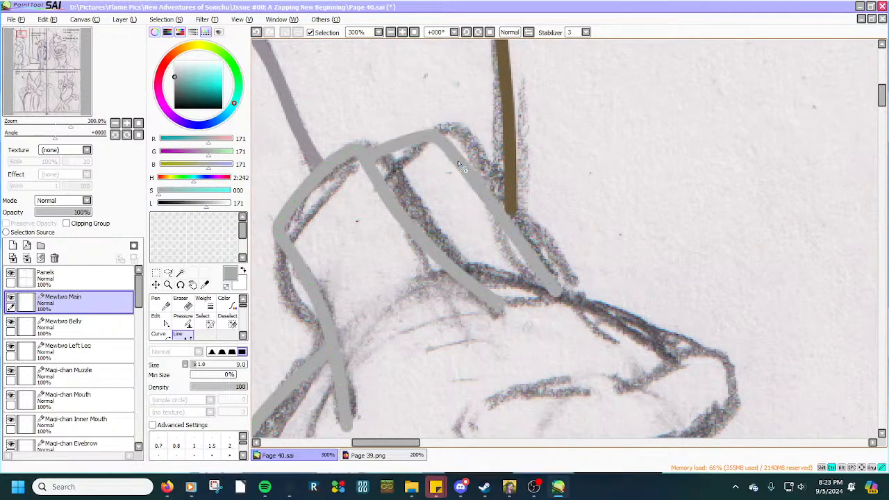
drag(485, 207, 487, 227)
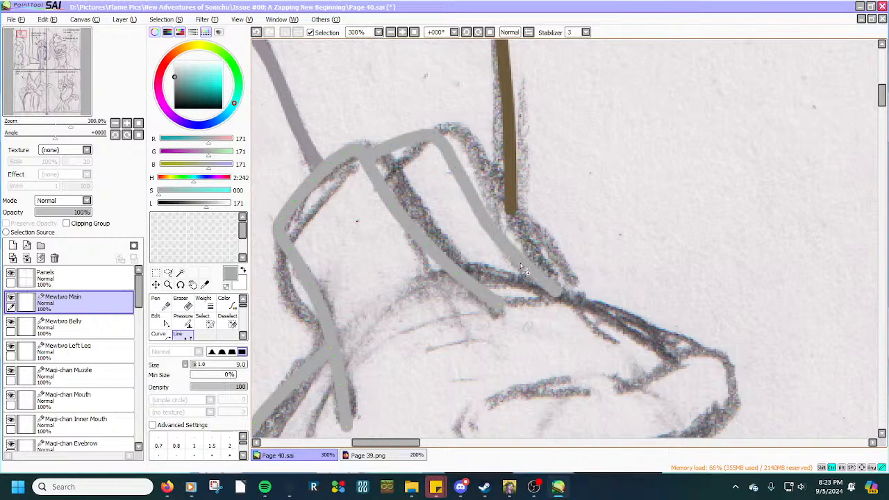
drag(469, 189, 456, 174)
scroll(457, 174, up, 1)
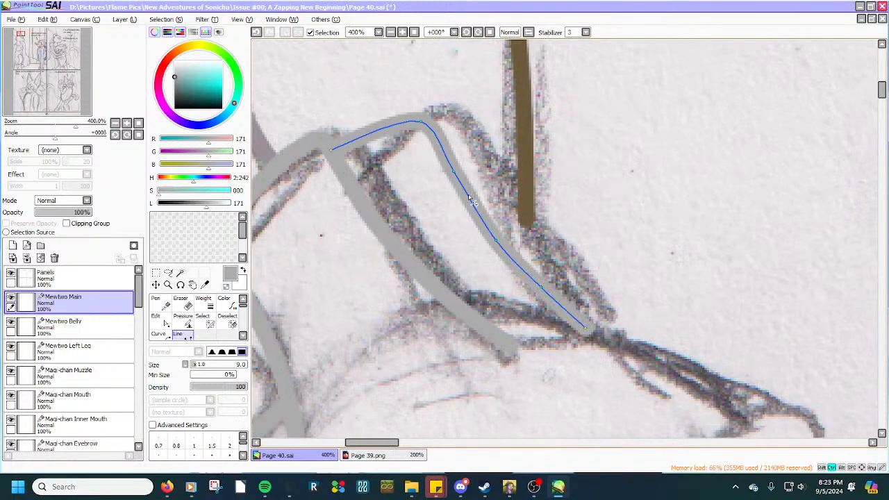
drag(453, 171, 434, 143)
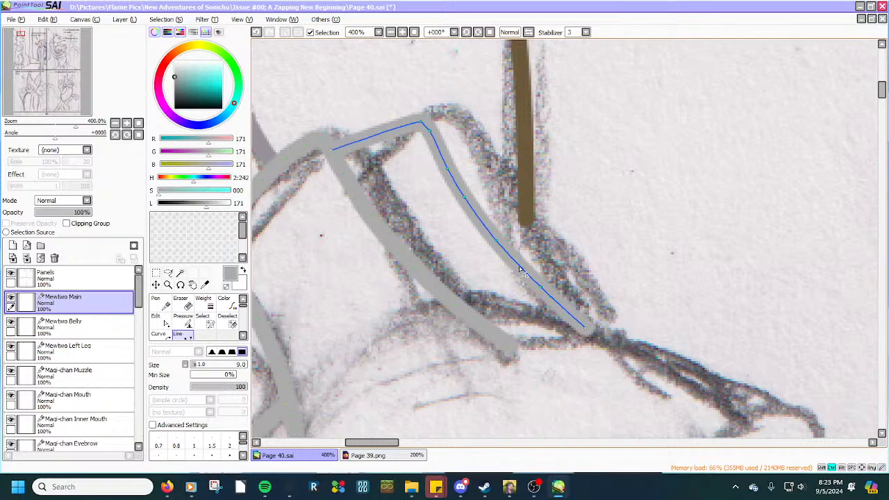
drag(378, 135, 379, 129)
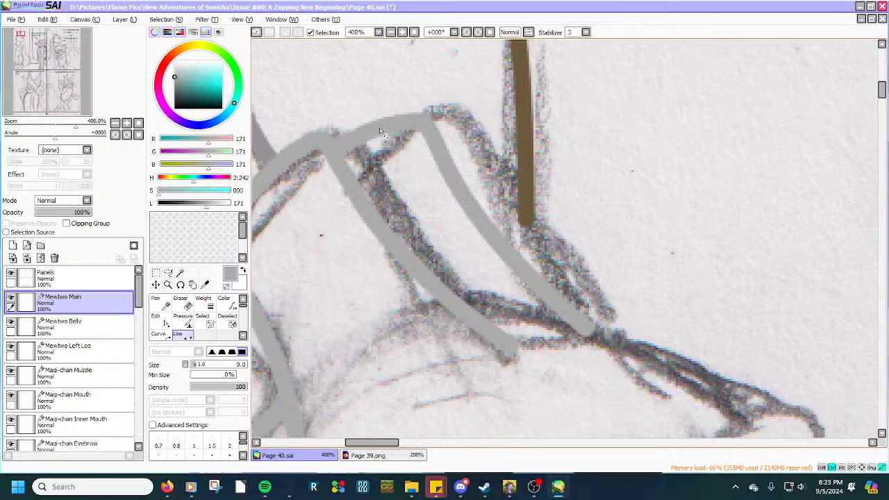
ctrl+click(353, 139)
Draw Mewtwo's forehead line from the brow past the far ear to the near ear's base, and bow its brow section slightly upward.
scroll(379, 144, down, 2)
scroll(417, 226, down, 1)
scroll(417, 226, up, 2)
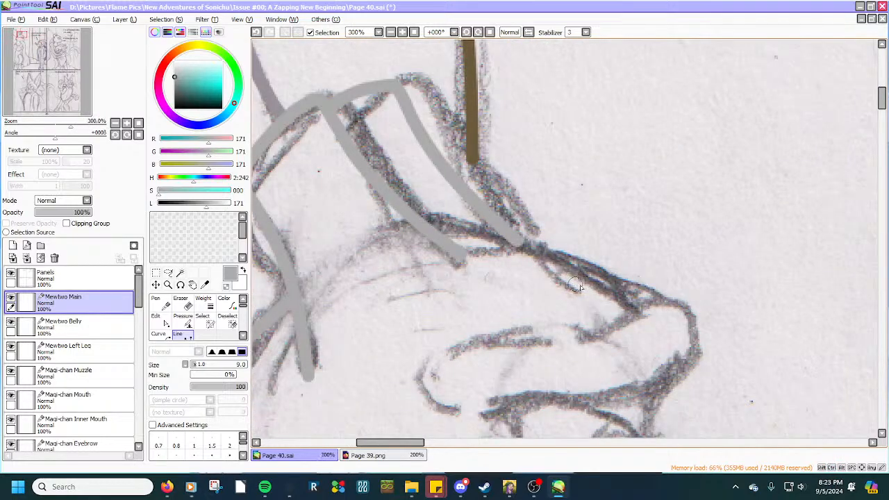
click(634, 311)
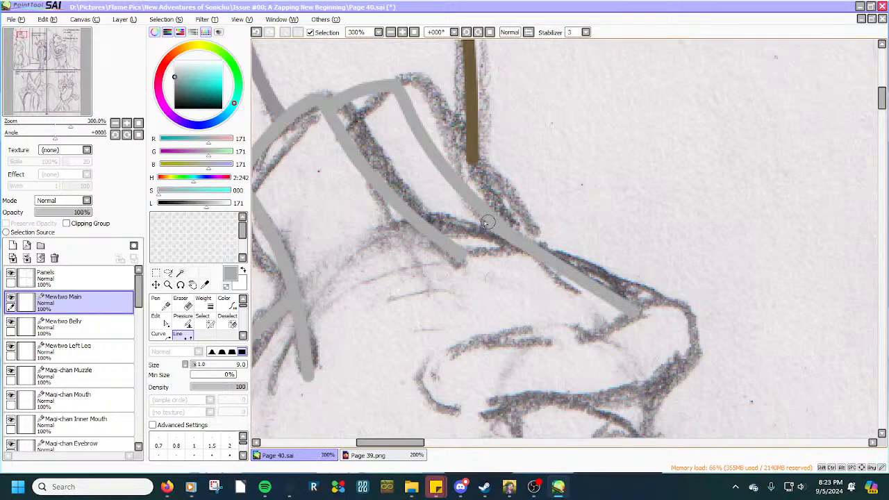
click(420, 220)
double_click(490, 232)
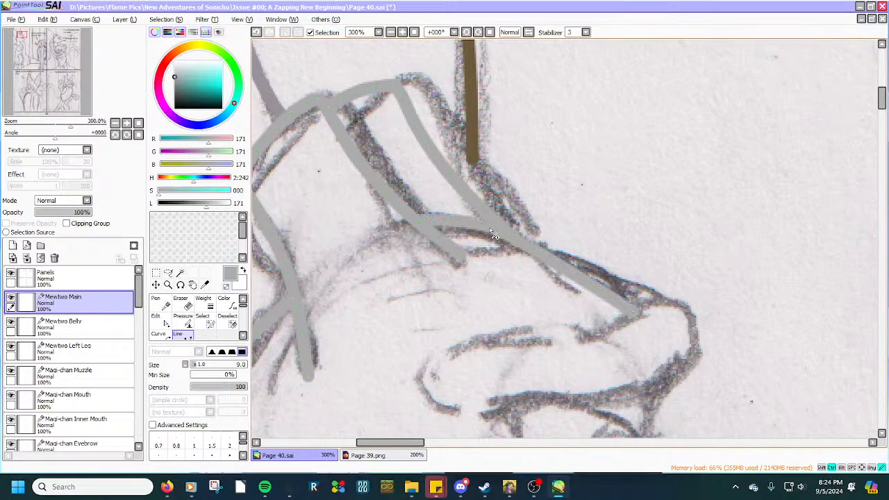
drag(574, 275, 579, 266)
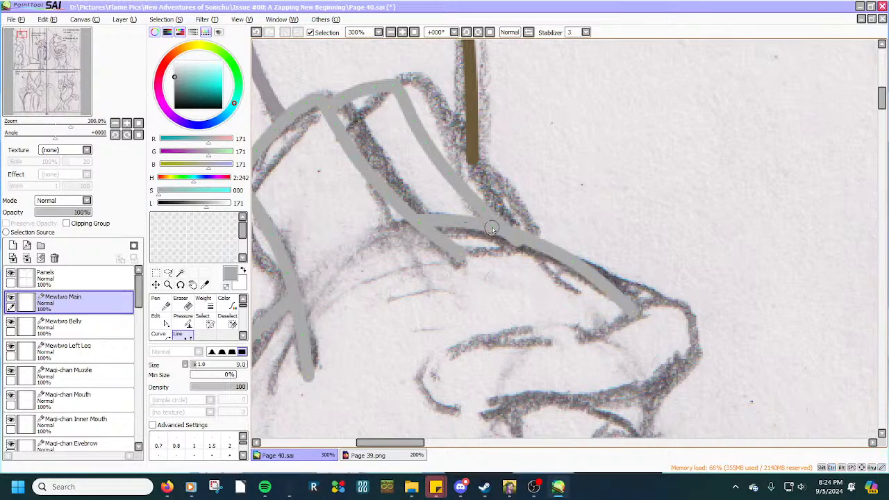
scroll(488, 230, up, 2)
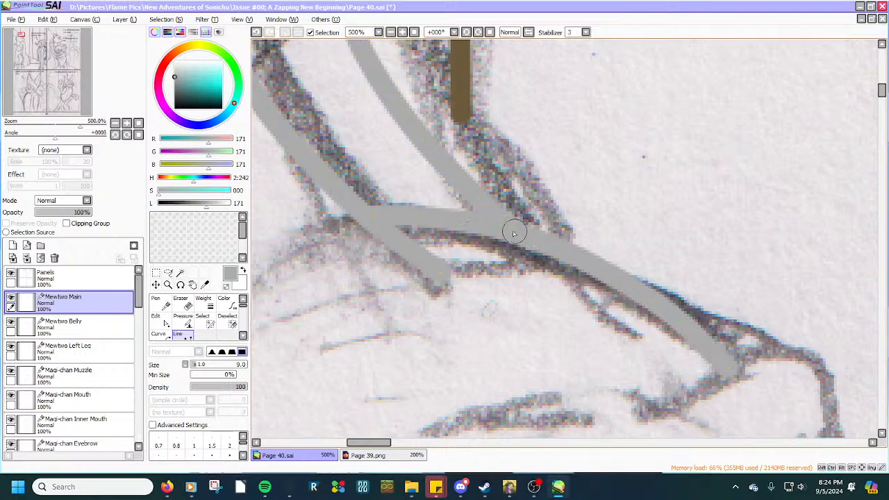
scroll(509, 236, down, 6)
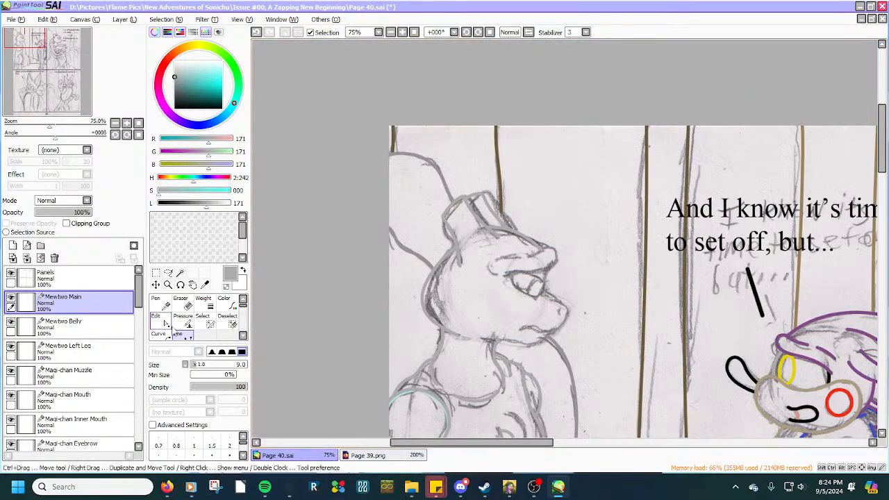
scroll(89, 311, down, 3)
scroll(88, 312, down, 5)
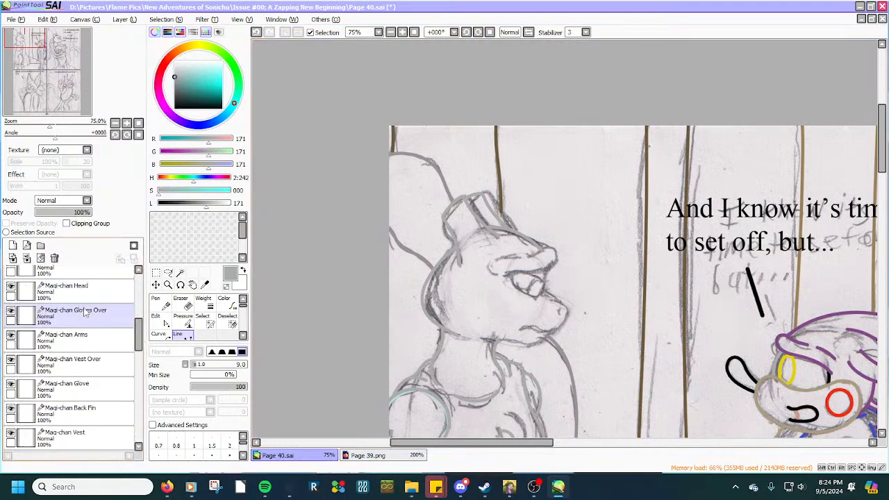
scroll(54, 375, down, 6)
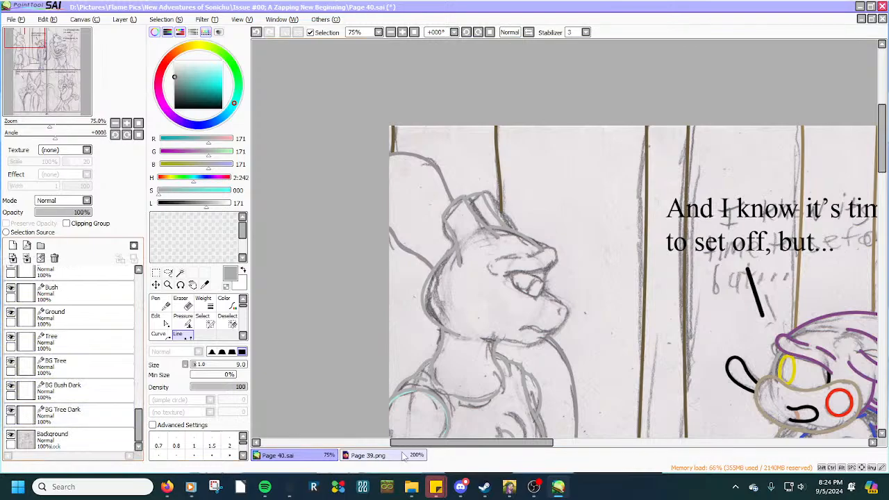
Switch to OBS to check the live stream's status, and return to the drawing in PaintTool SAI.
mouse_move(534, 488)
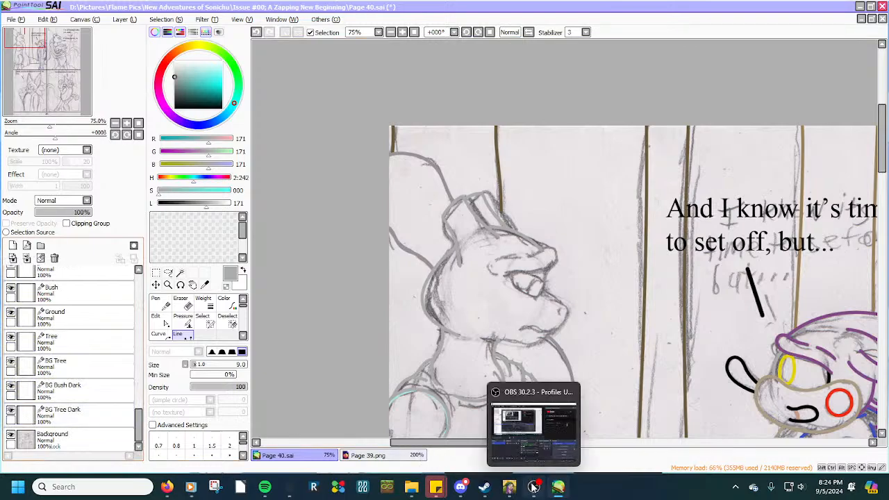
click(552, 439)
click(552, 438)
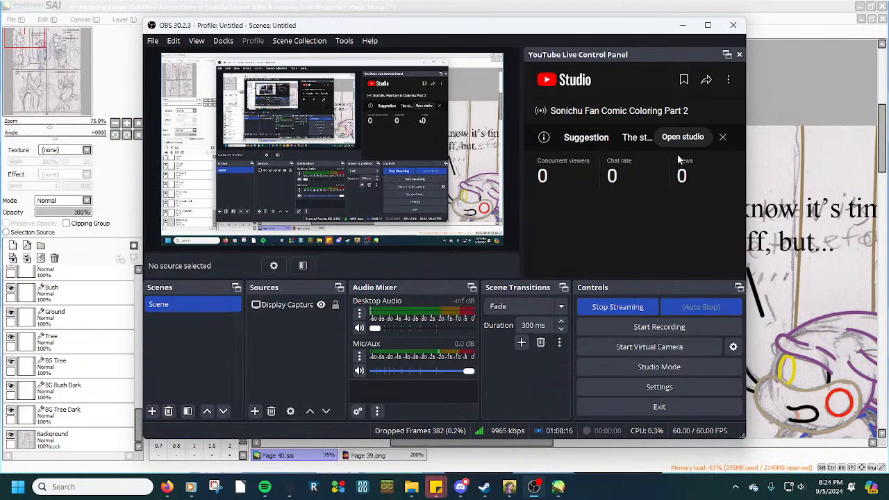
click(691, 6)
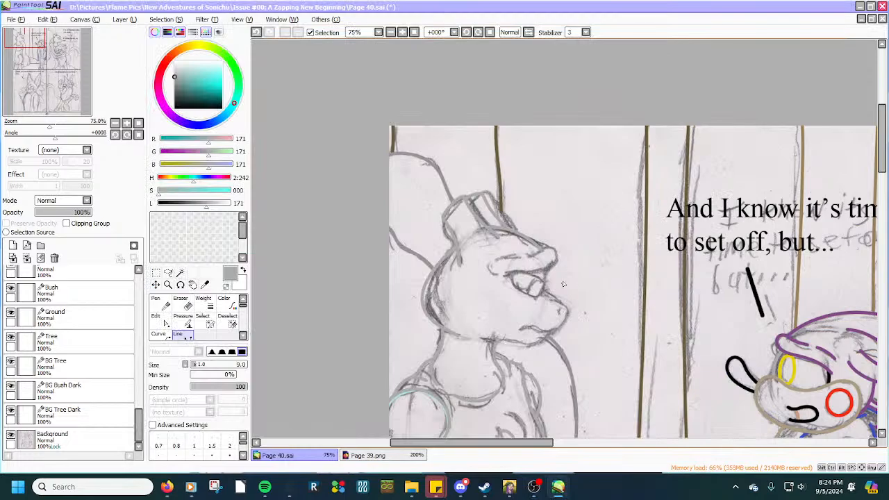
Draw a straight line on the Mewtwo Main layer from the inner end of the brow down to the jaw above the neck.
scroll(563, 284, up, 2)
scroll(499, 422, up, 1)
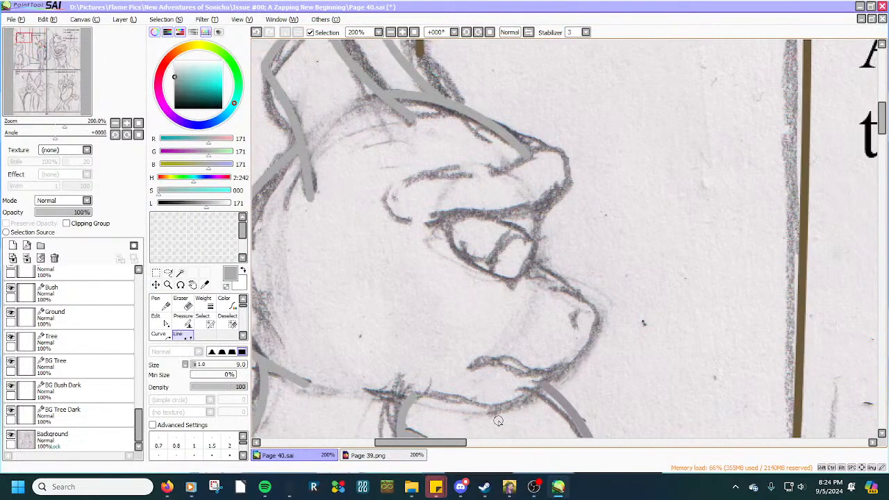
click(534, 207)
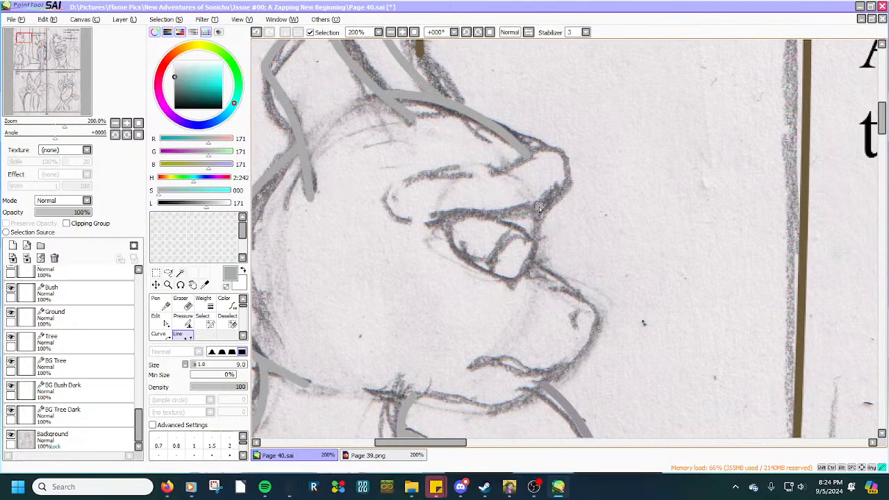
scroll(526, 285, down, 4)
scroll(489, 332, up, 4)
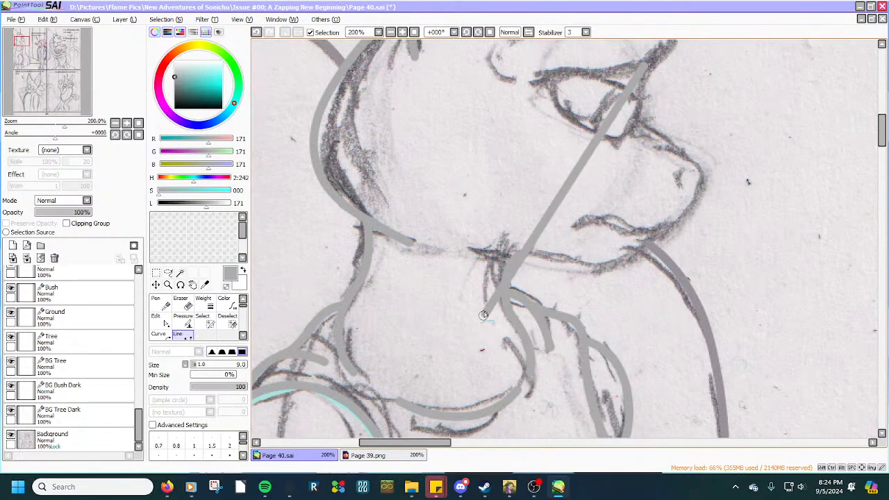
double_click(476, 252)
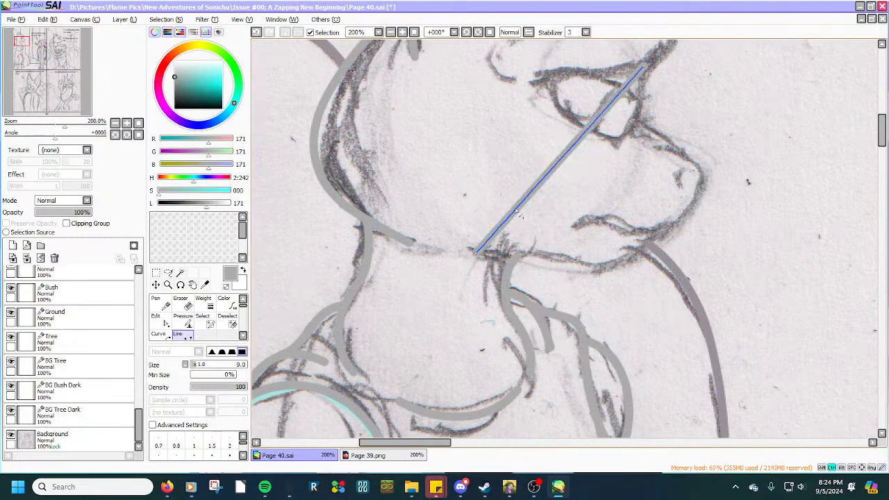
Bend the line around the front of the muzzle and along the chin and jaw to follow the pencil sketch.
drag(522, 203, 700, 206)
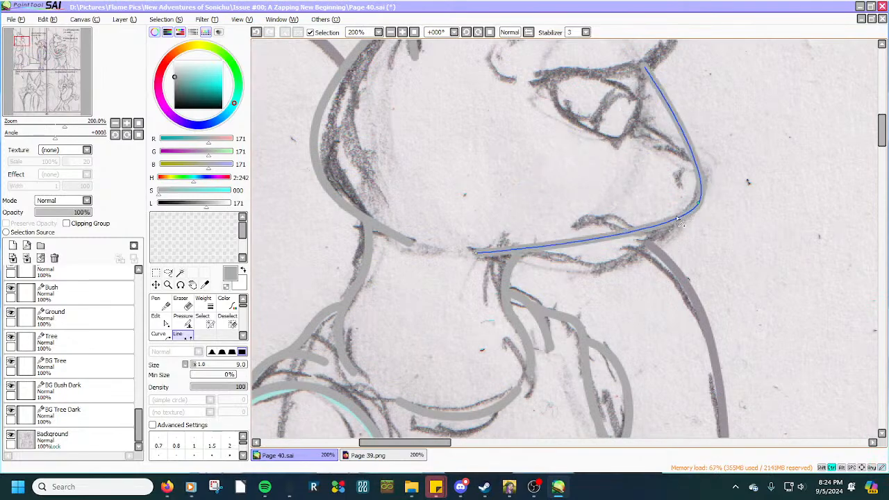
drag(624, 234, 632, 261)
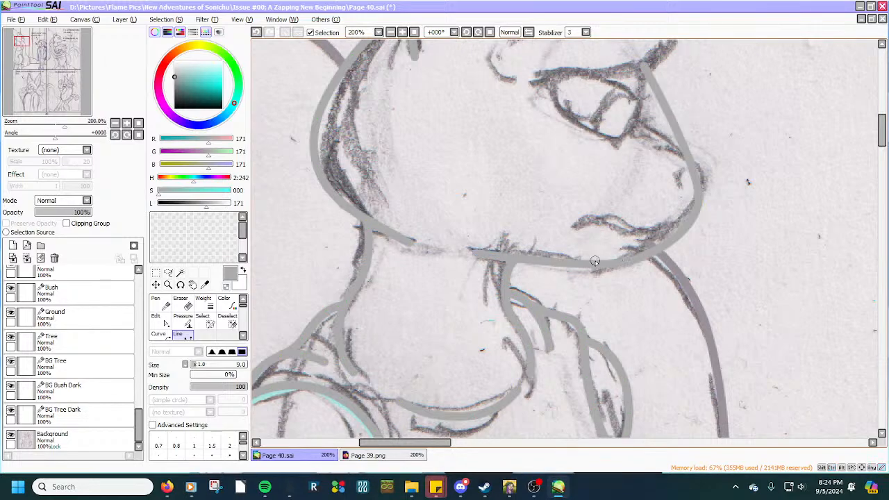
scroll(591, 260, up, 2)
drag(394, 254, 429, 244)
drag(622, 268, 618, 275)
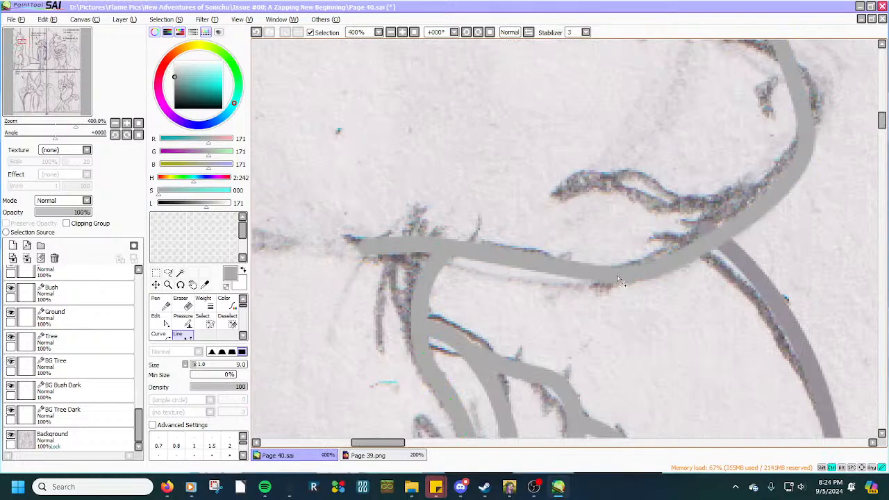
Reduce the eraser size to 12 and cut a small gap in the outline between the muzzle and the chin.
click(181, 304)
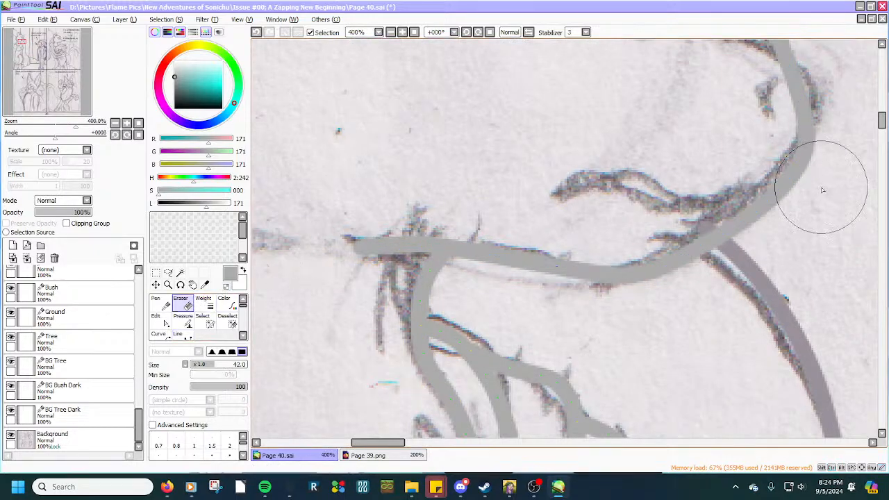
key([)
key([)
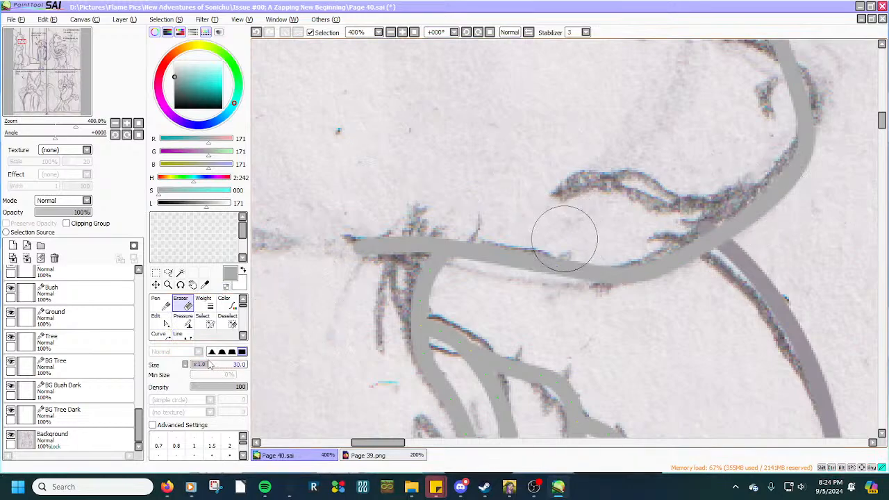
key(])
click(203, 364)
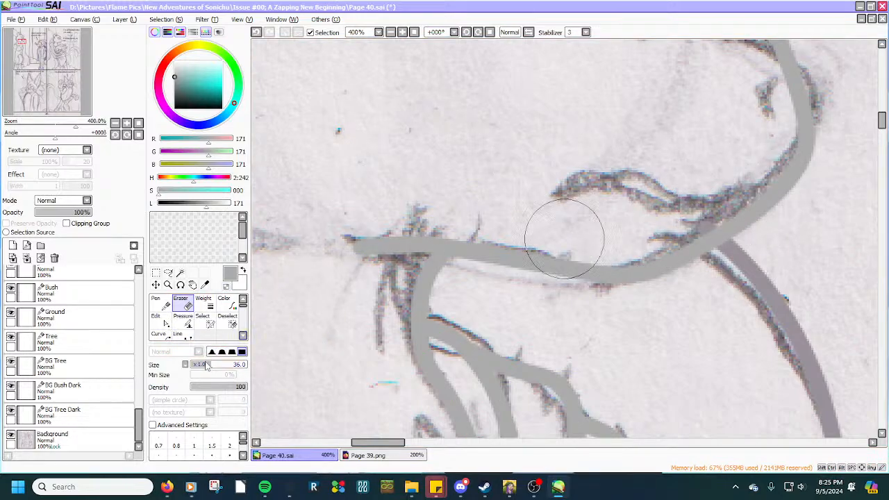
drag(205, 366, 199, 368)
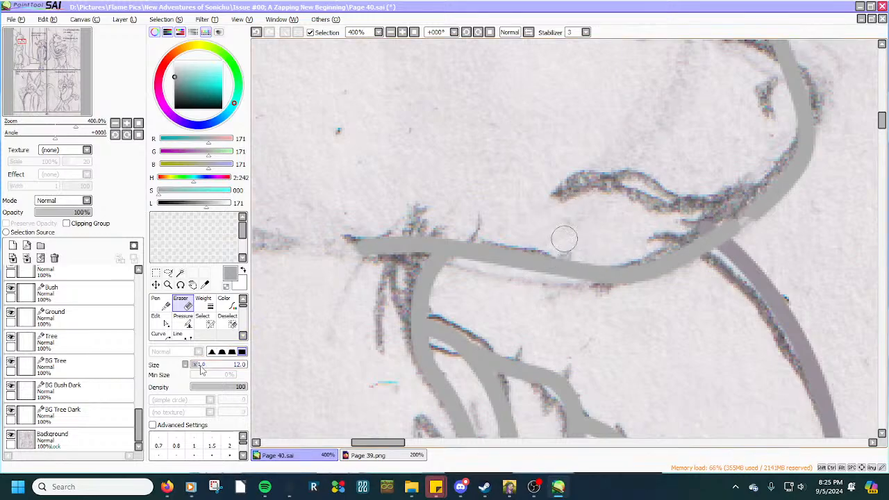
Reshape the upper end of the chin line toward the mouth corner and smooth the chin and lower muzzle curves.
click(187, 336)
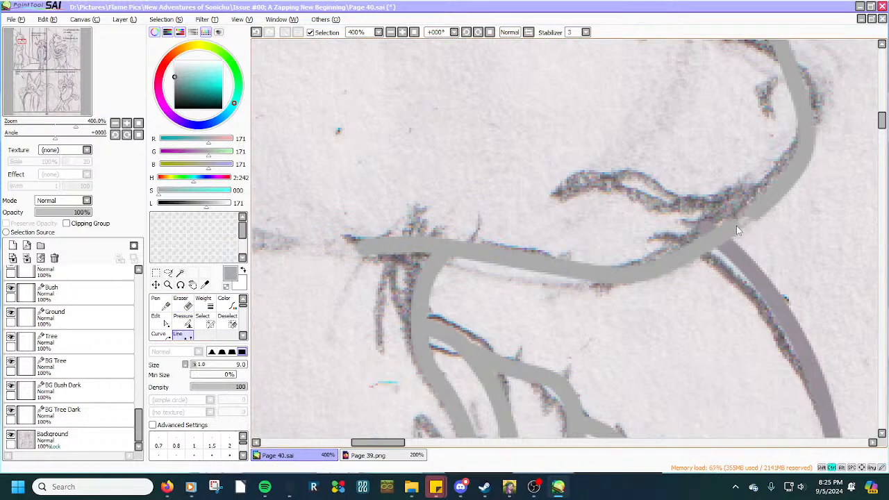
mouse_move(730, 226)
mouse_down()
mouse_move(720, 216)
mouse_move(698, 255)
mouse_up()
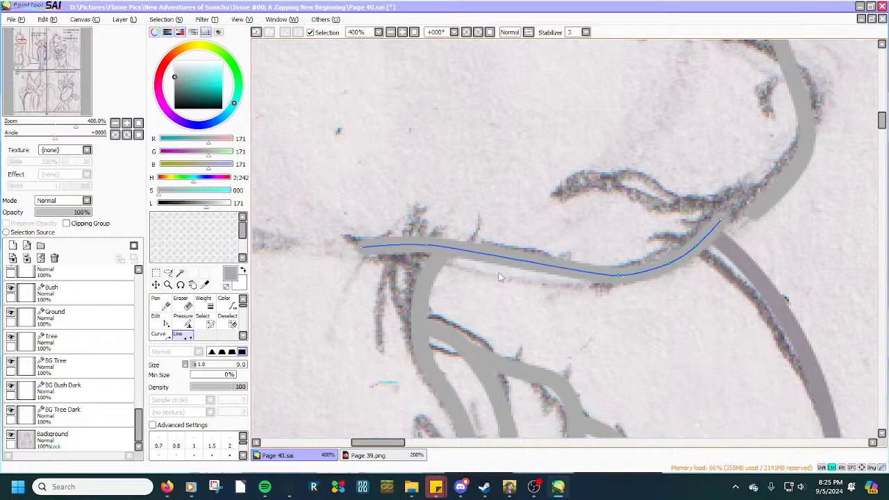
drag(497, 261, 511, 255)
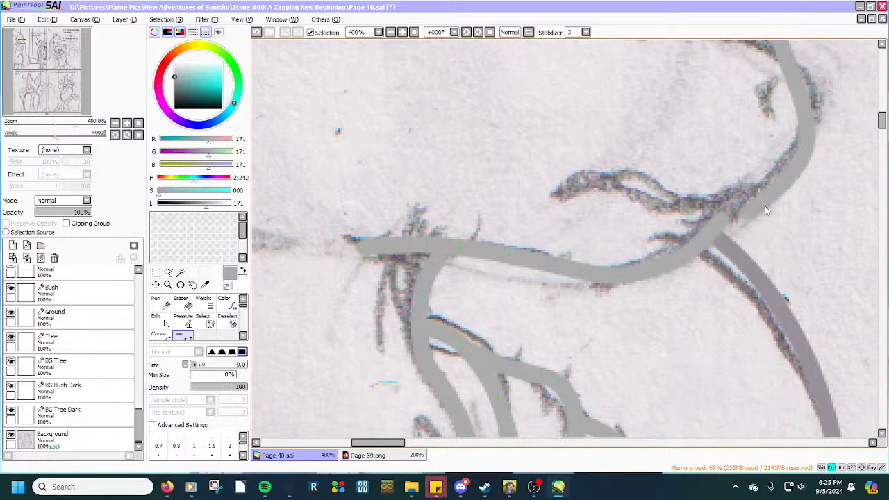
drag(769, 197, 775, 197)
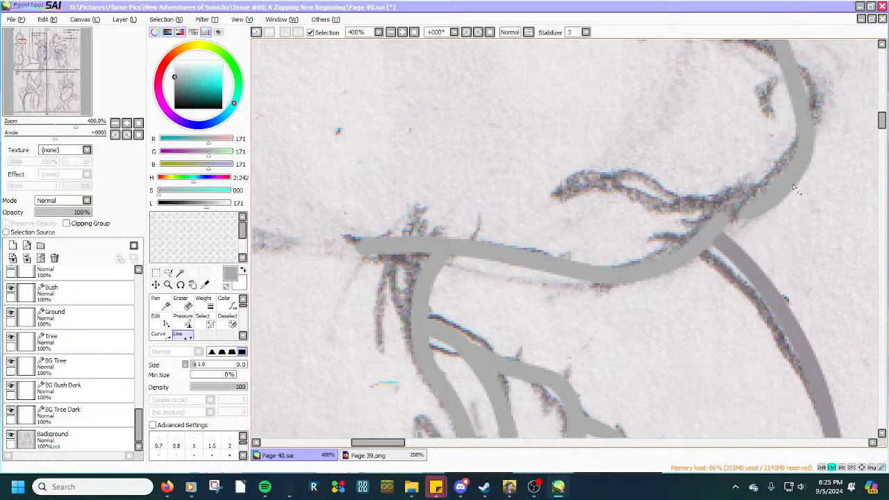
Bend the face outline between the brow and the nose inward so it runs beside the eye and over the muzzle bridge.
scroll(792, 178, down, 3)
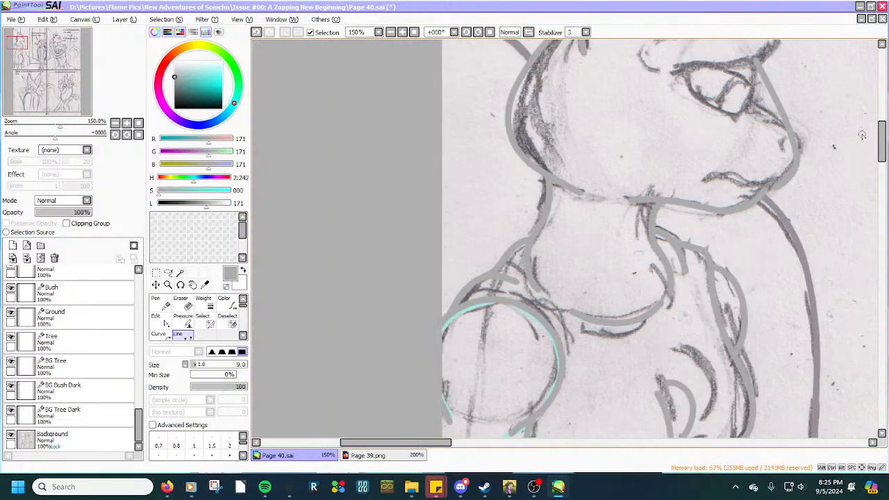
scroll(861, 132, up, 2)
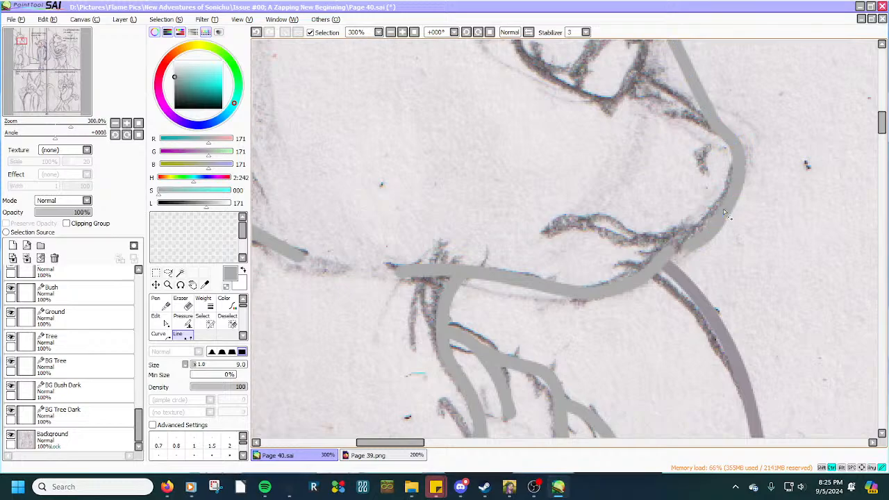
scroll(727, 217, up, 2)
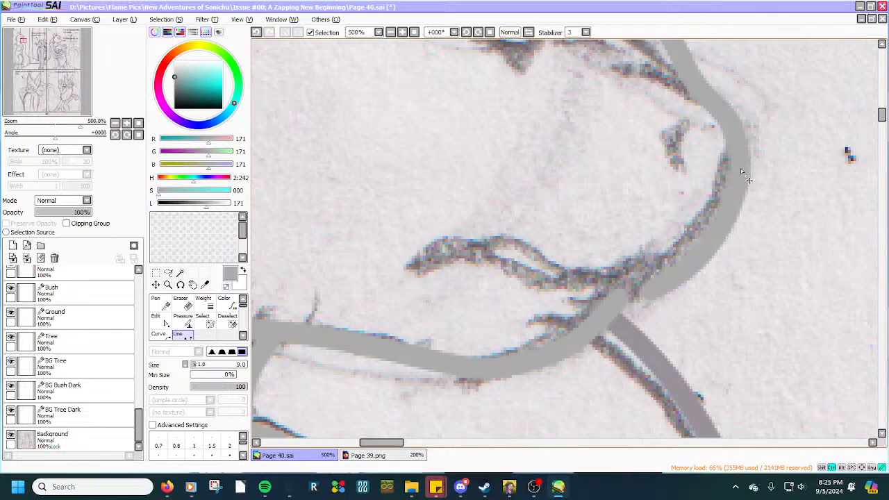
scroll(742, 171, down, 1)
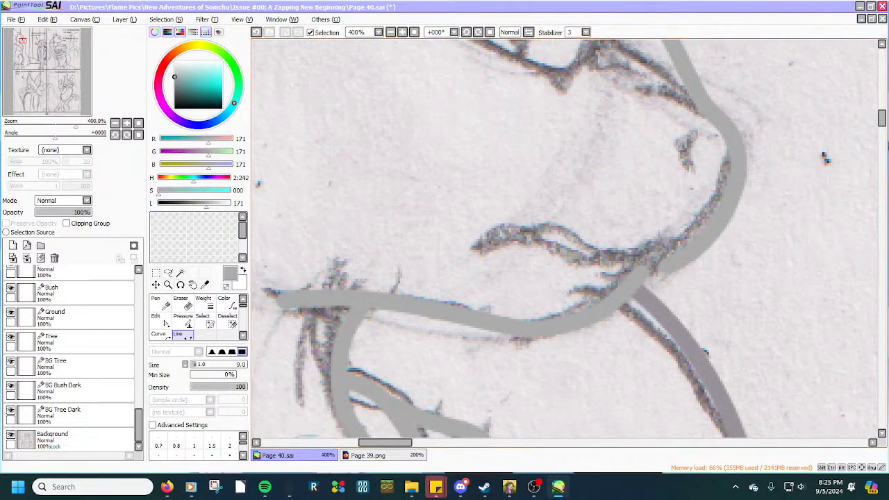
drag(882, 120, 882, 110)
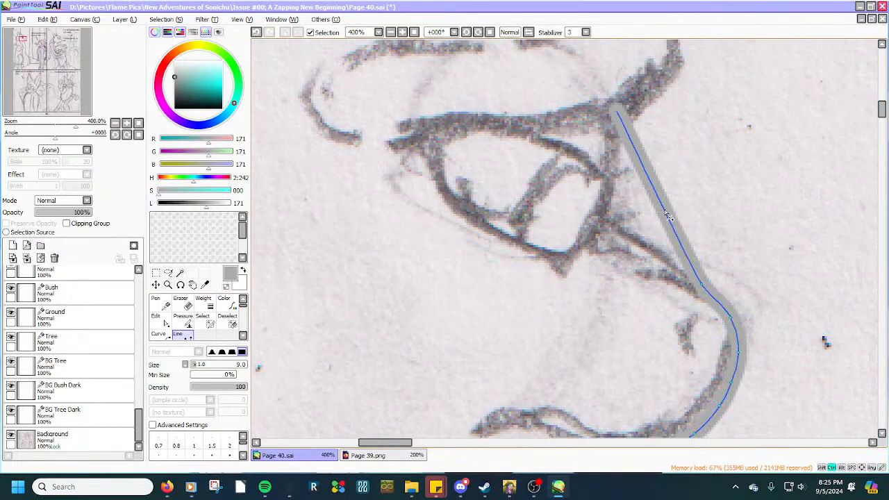
mouse_move(644, 218)
mouse_down()
mouse_move(613, 225)
mouse_move(625, 142)
mouse_up()
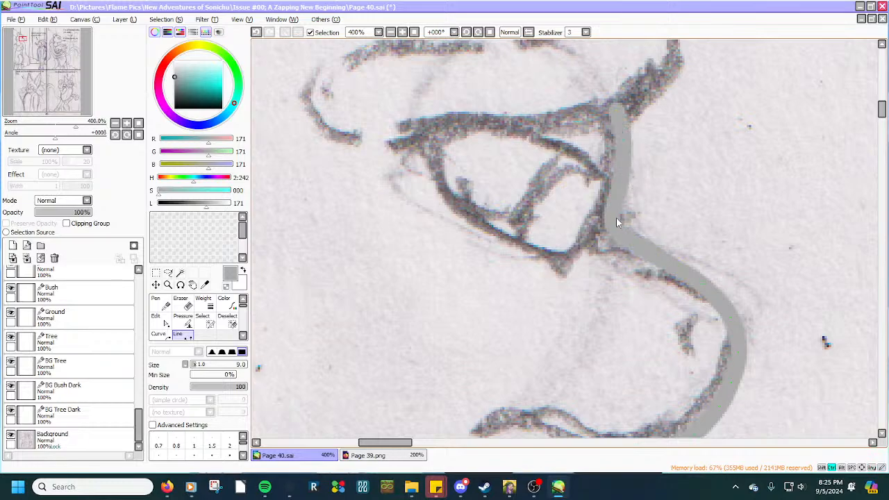
drag(611, 216, 613, 216)
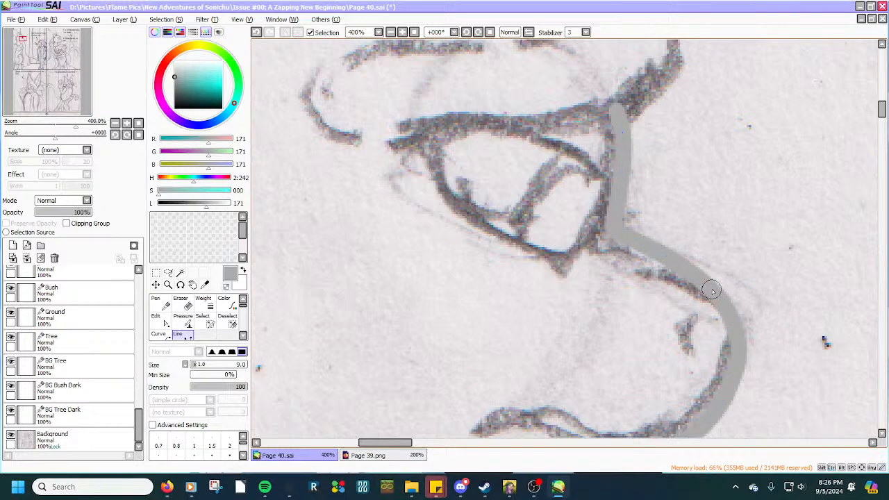
scroll(720, 300, down, 1)
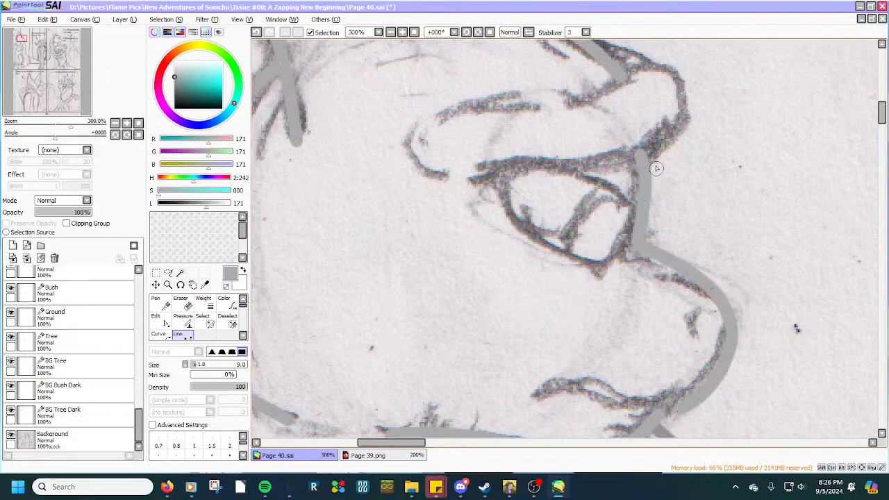
scroll(639, 166, up, 2)
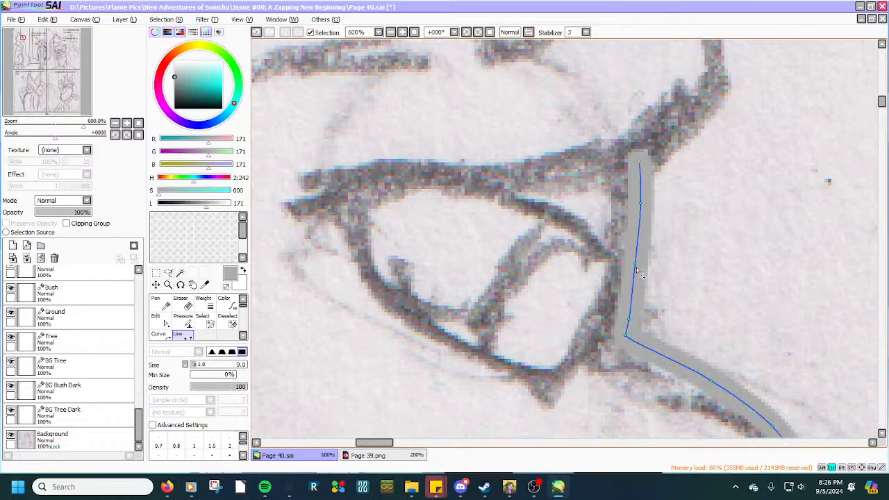
Erase the section of the face outline in front of the eye, between the brow and the muzzle bridge, with the size 12 eraser.
scroll(637, 265, down, 6)
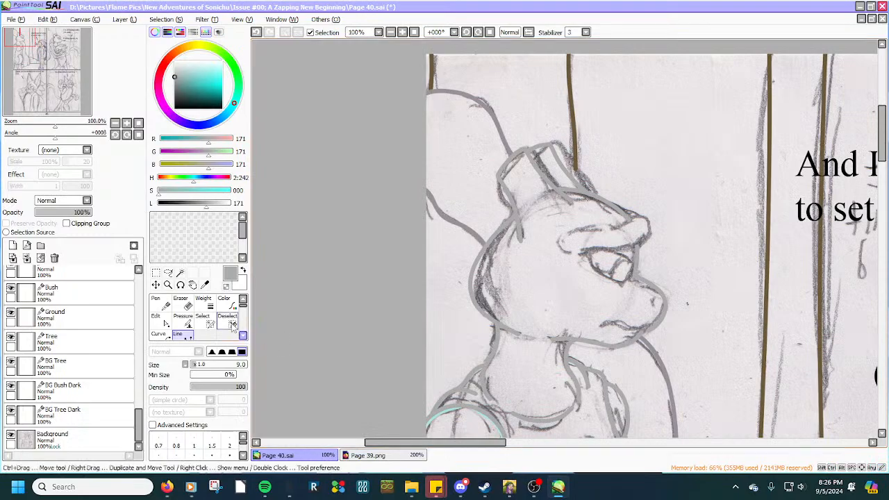
click(180, 304)
scroll(653, 261, up, 4)
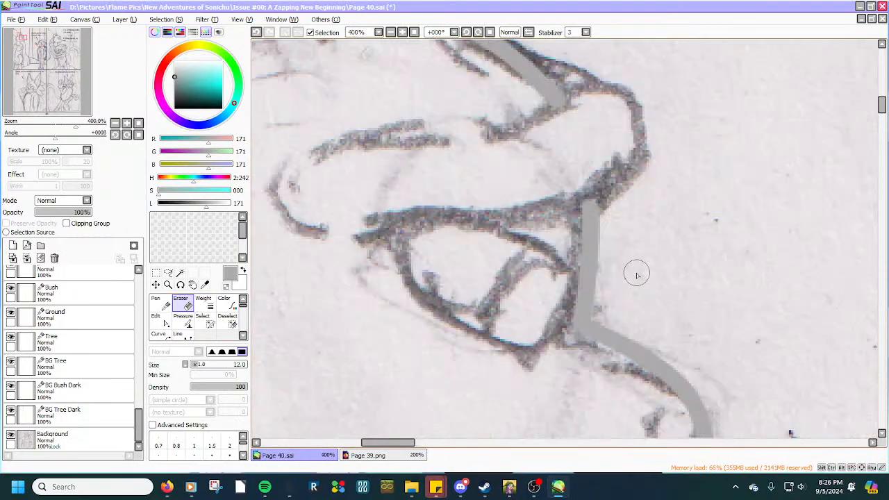
mouse_move(585, 302)
mouse_down()
mouse_move(590, 274)
mouse_move(581, 320)
mouse_up()
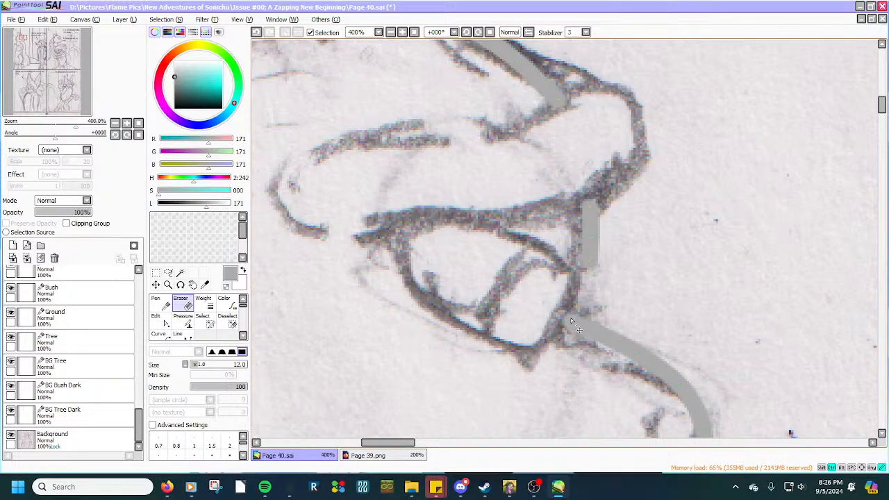
Draw a short grey nostril line near the tip of the muzzle and bend it to match the pencil sketch.
scroll(577, 316, down, 4)
scroll(581, 317, down, 1)
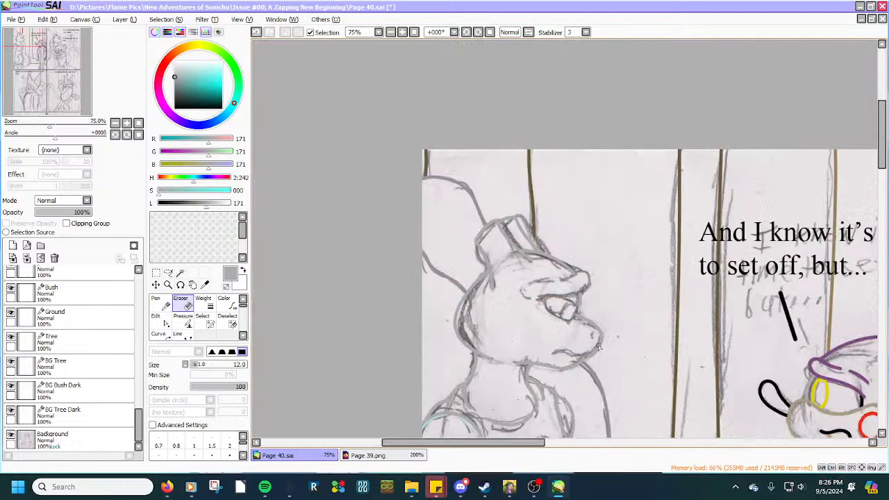
scroll(611, 372, up, 2)
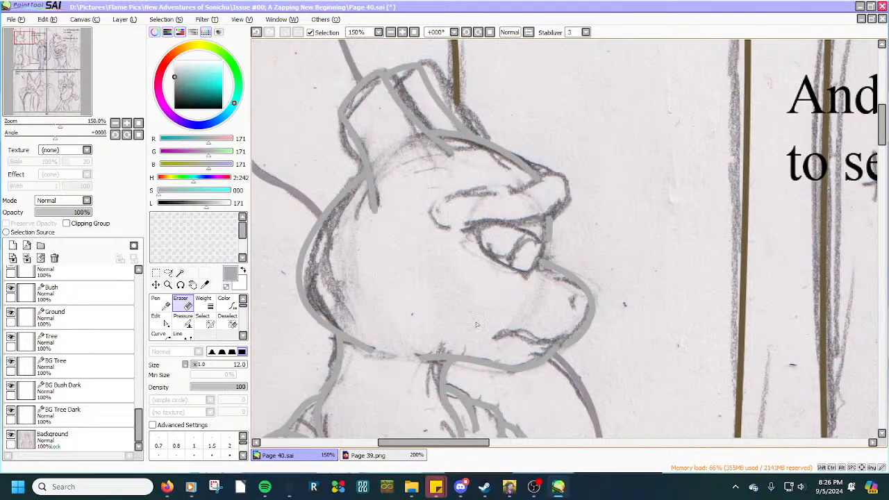
click(187, 336)
scroll(111, 295, up, 3)
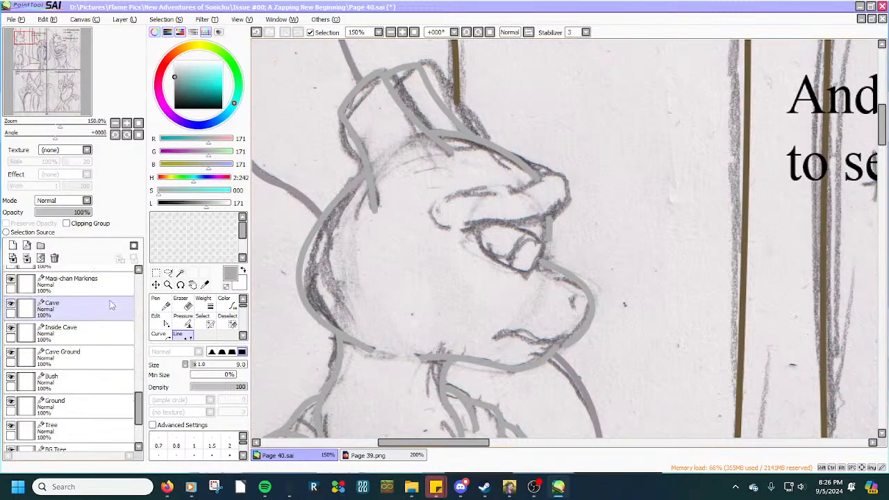
scroll(110, 300, up, 8)
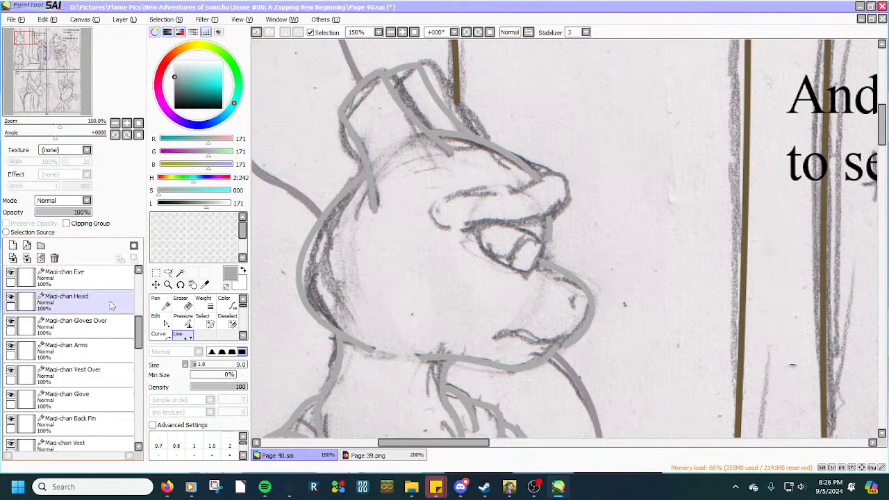
scroll(110, 300, up, 2)
scroll(465, 274, up, 4)
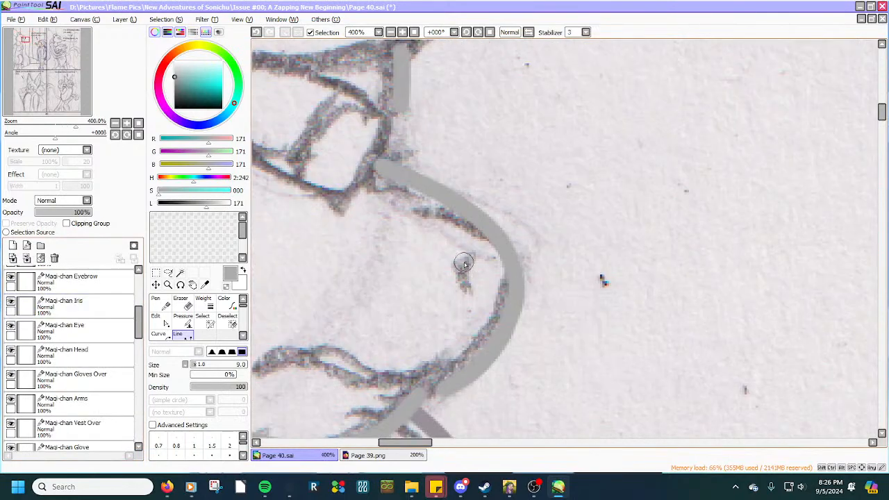
click(463, 263)
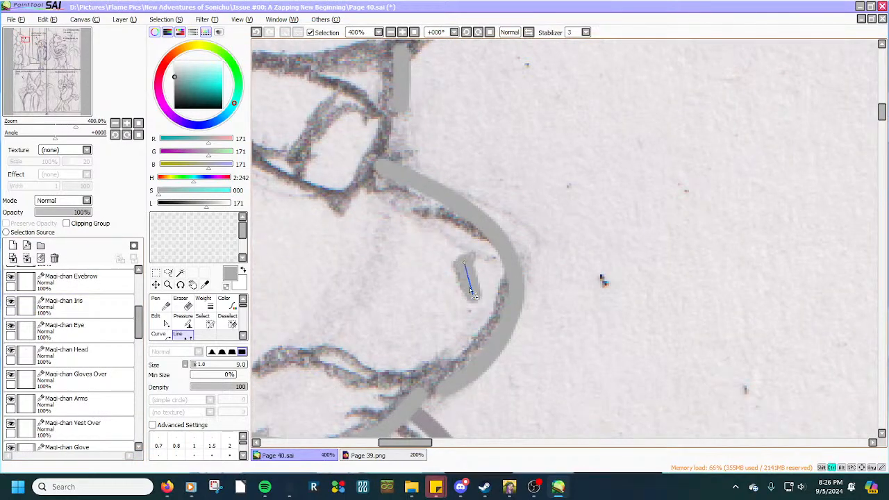
mouse_move(469, 287)
mouse_down()
mouse_move(463, 274)
mouse_move(467, 286)
mouse_up()
scroll(467, 286, down, 6)
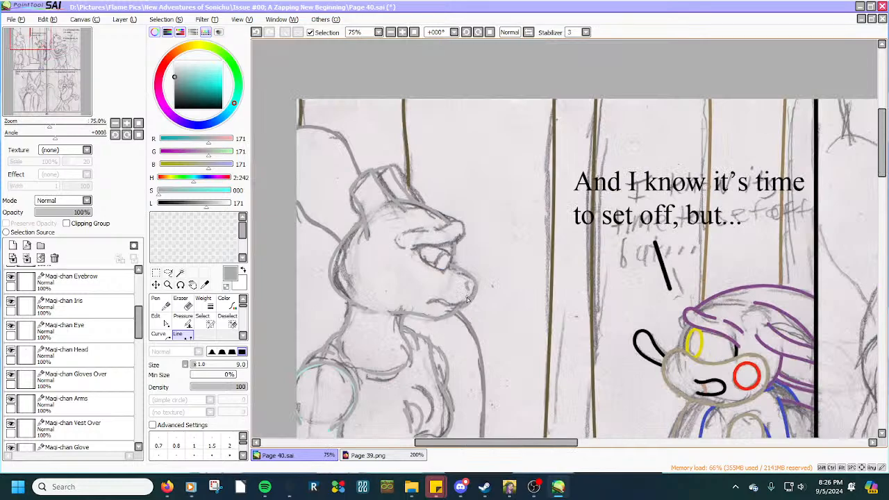
Create a linework layer above Mewtwo Main and name it "Eye and Mouth".
scroll(466, 299, up, 2)
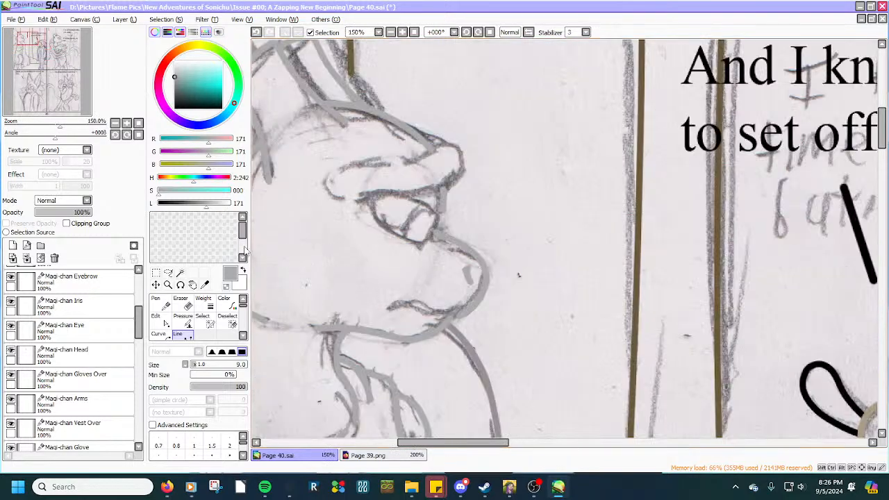
scroll(114, 312, up, 3)
scroll(115, 313, up, 3)
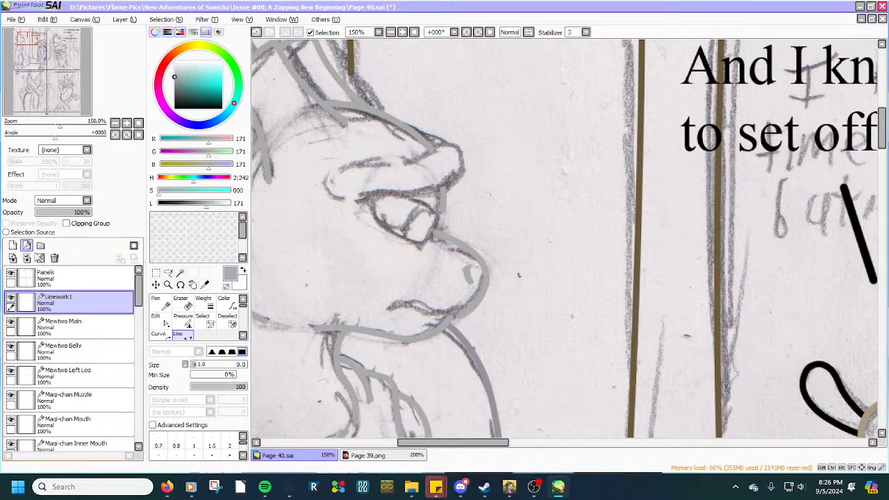
click(26, 247)
double_click(70, 311)
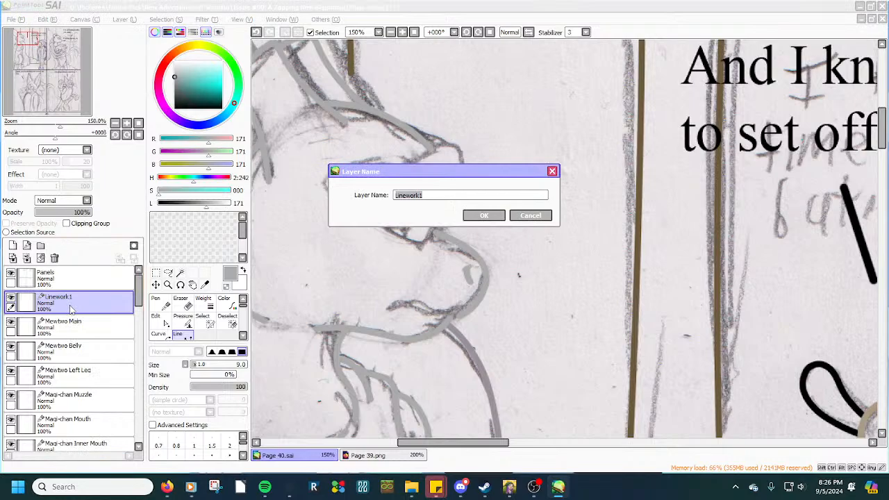
text(Mouth)
key(Return)
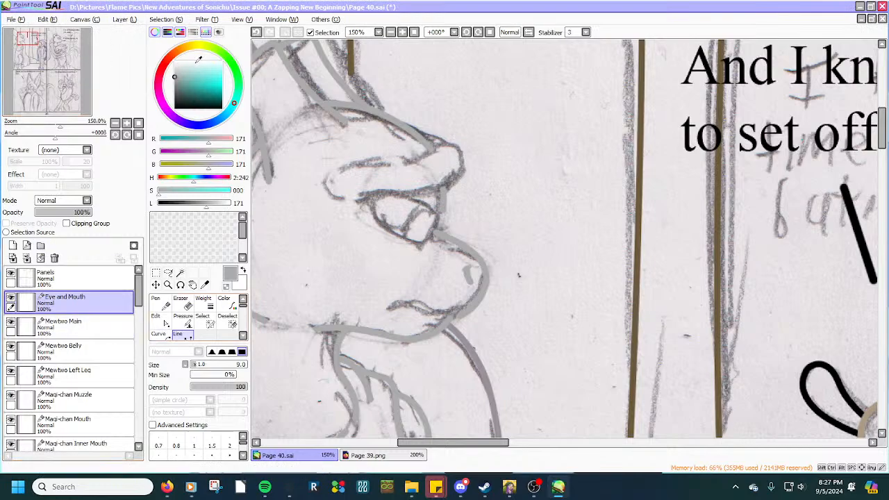
Set the colour to black and draw an angled line from the eye's front edge to its back corner and down to its lower tip.
drag(196, 77, 148, 154)
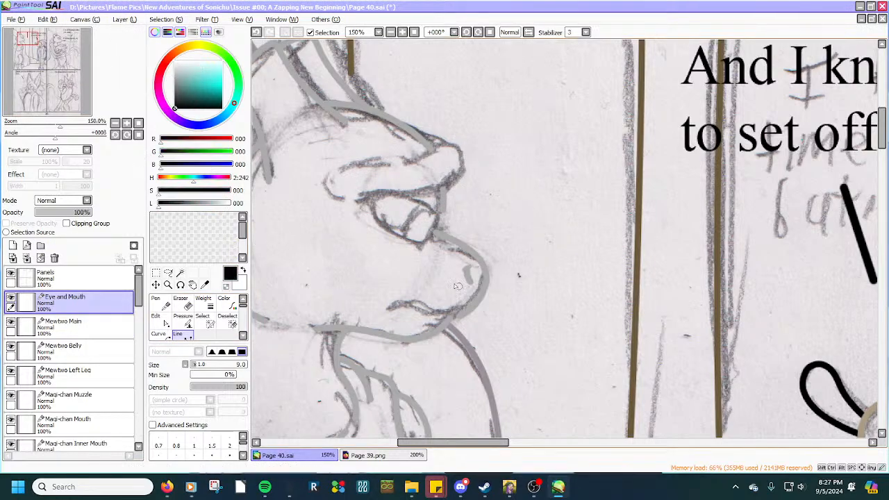
scroll(356, 192, up, 3)
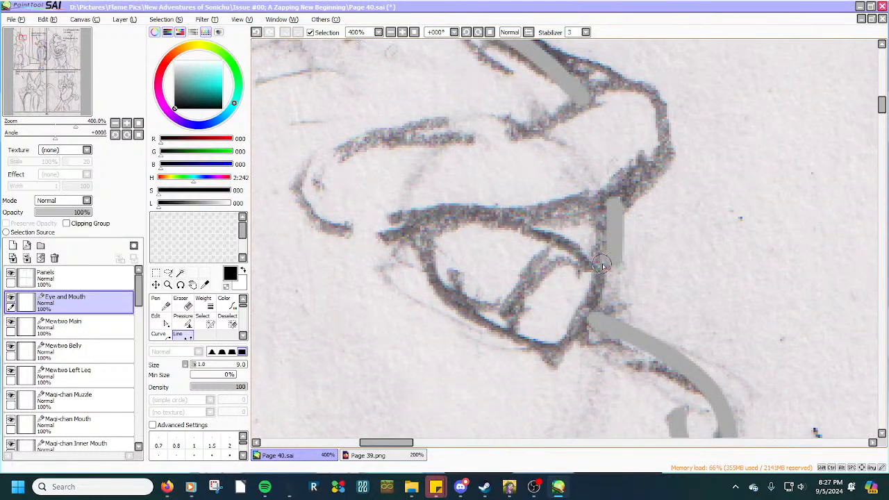
mouse_move(601, 267)
mouse_down()
mouse_move(565, 250)
mouse_move(415, 224)
mouse_move(426, 218)
mouse_move(461, 283)
mouse_move(571, 350)
mouse_up()
double_click(414, 223)
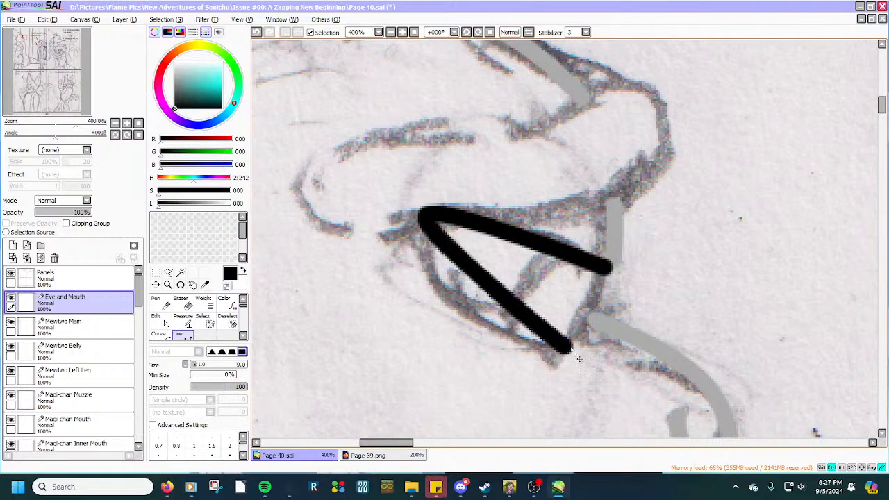
Shift the eye's back corner outward and bend the upper and lower lid lines into curves following the pencil sketch.
mouse_move(426, 220)
mouse_down()
mouse_move(415, 229)
mouse_move(440, 222)
mouse_move(557, 248)
mouse_move(552, 240)
mouse_up()
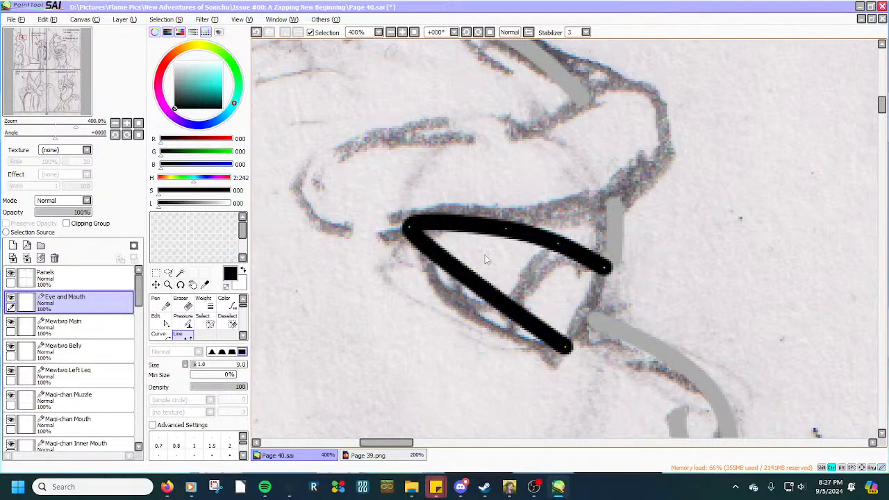
mouse_move(438, 254)
mouse_down()
mouse_move(424, 273)
mouse_move(439, 278)
mouse_move(476, 332)
mouse_move(523, 345)
mouse_up()
drag(445, 303, 440, 306)
drag(420, 276, 407, 253)
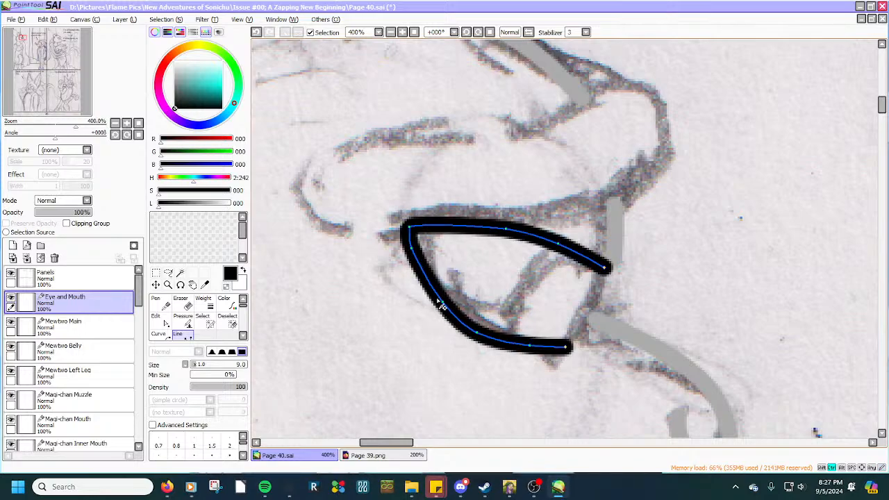
mouse_move(451, 317)
mouse_down()
mouse_move(427, 285)
mouse_move(457, 322)
mouse_move(516, 348)
mouse_up()
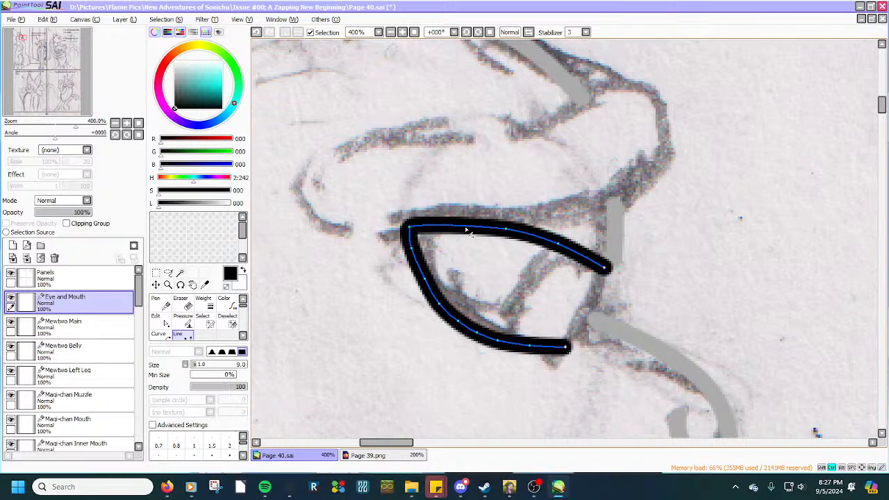
drag(425, 278, 425, 280)
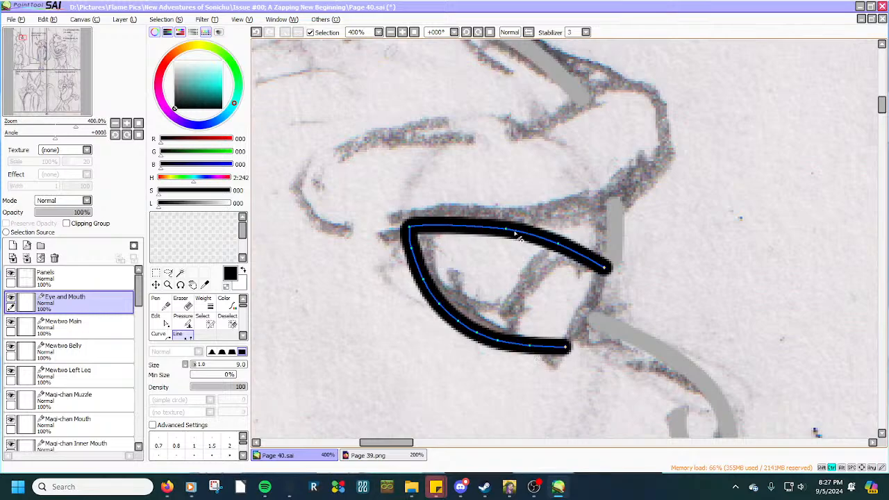
Fine-tune the upper eyelid line into a smoother arc from the back corner to the front of the eye.
drag(484, 234, 438, 231)
drag(582, 259, 587, 264)
drag(539, 240, 540, 243)
mouse_move(436, 232)
mouse_down()
mouse_move(429, 229)
mouse_move(472, 227)
mouse_up()
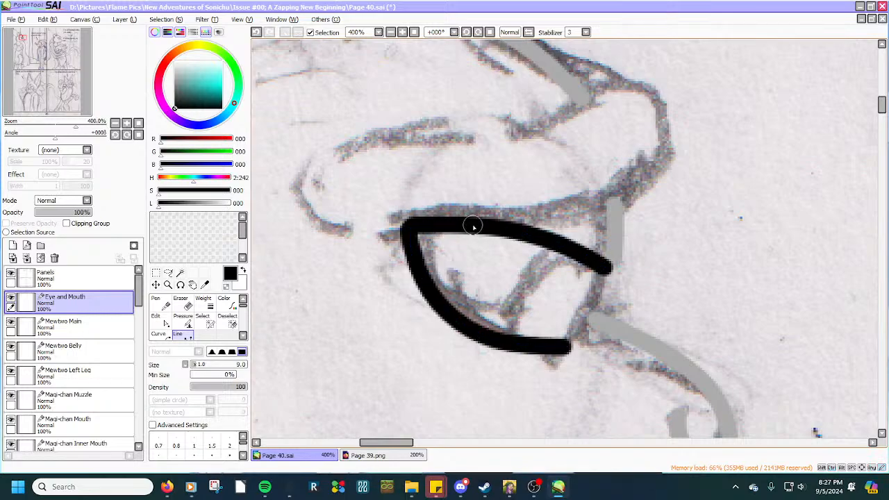
Create a linework layer directly above Mewtwo Main and name it "Mewtwo".
scroll(473, 228, down, 2)
click(117, 330)
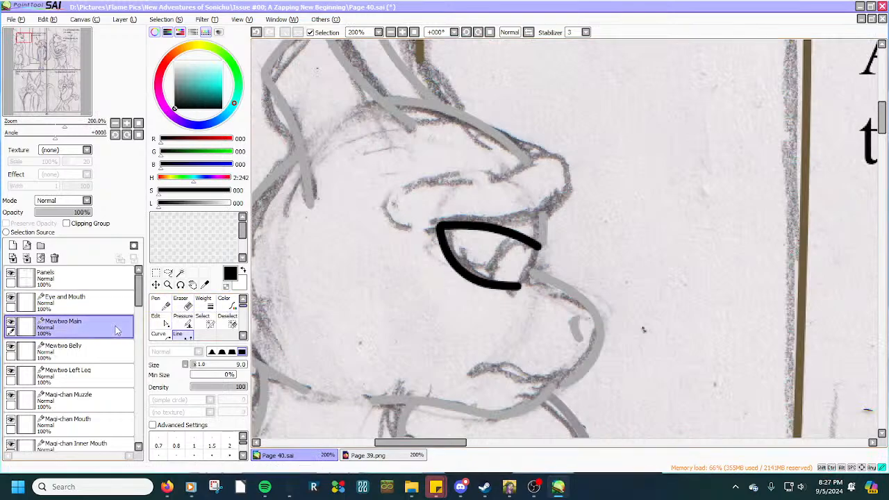
click(27, 245)
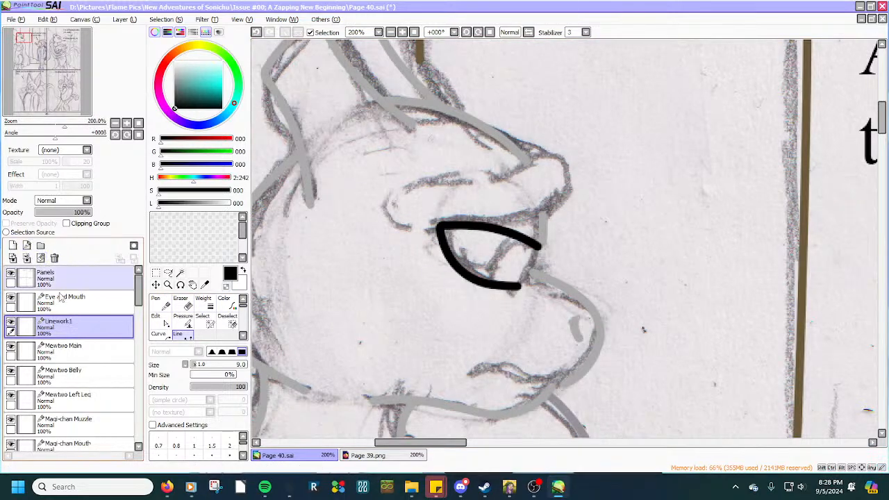
double_click(72, 327)
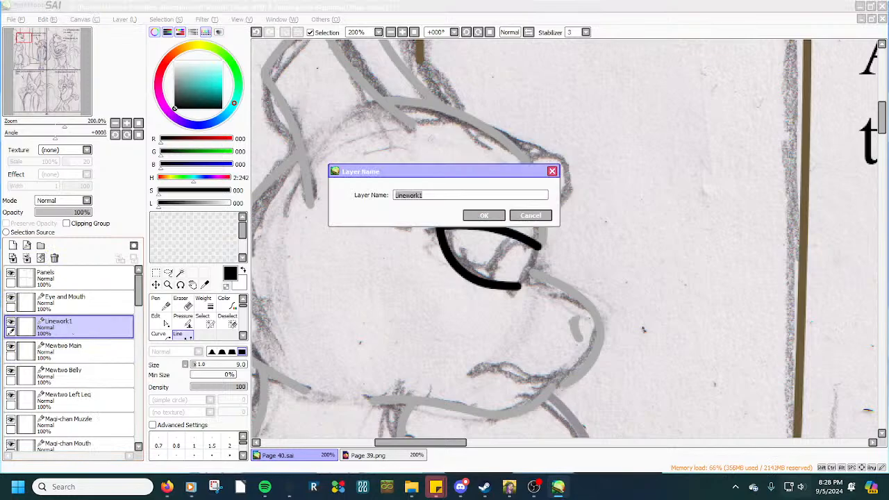
text(Mewtwo)
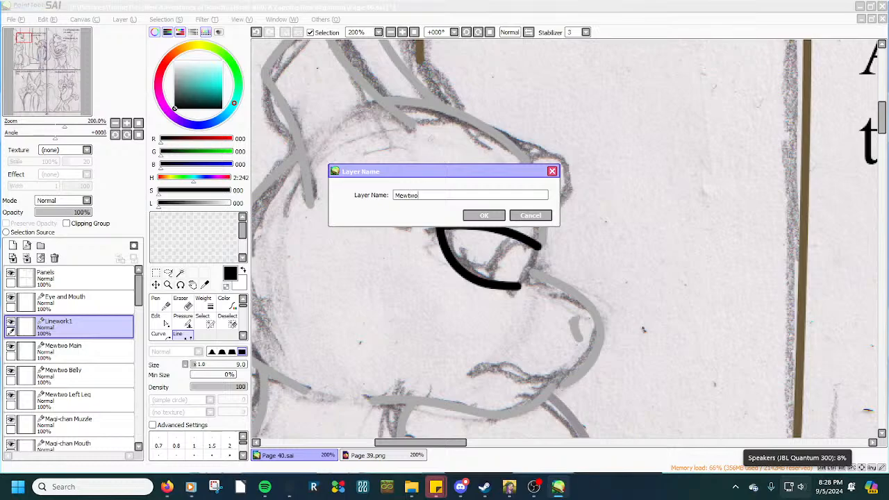
key(Return)
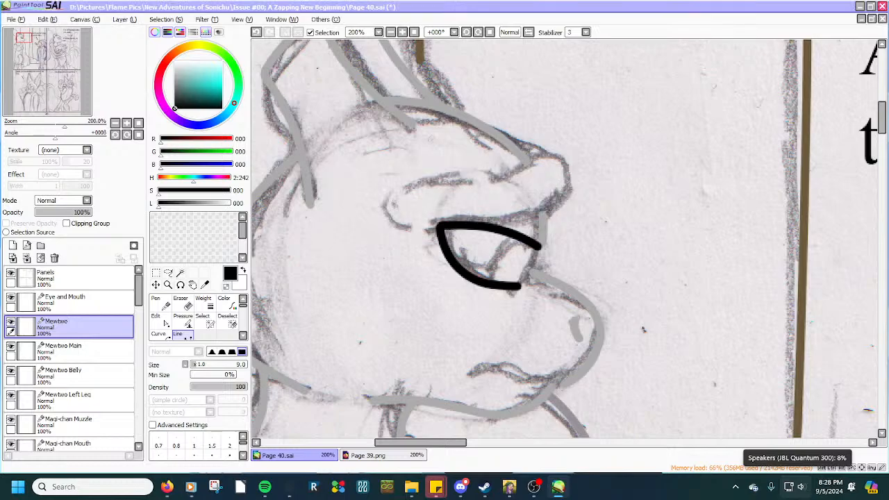
Sample the dark purple of Mewtwo's iris from Page 39.png and return to Page 40.sai.
click(205, 285)
click(375, 455)
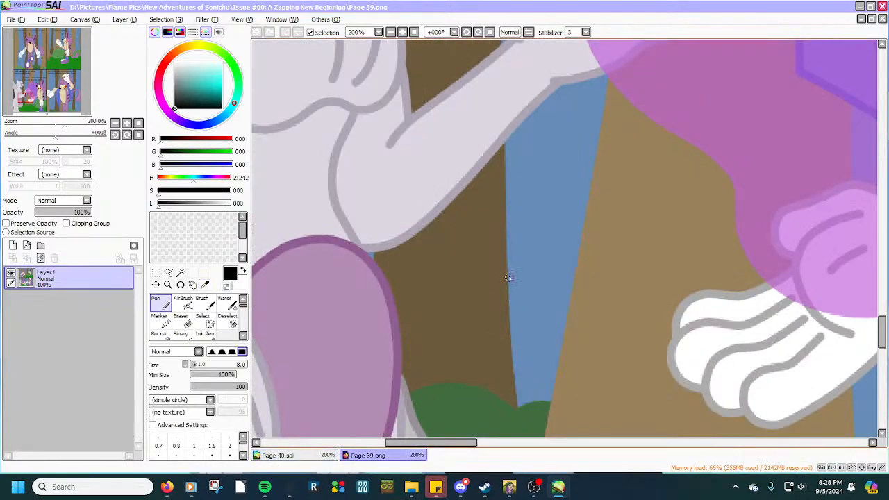
scroll(509, 277, down, 3)
scroll(463, 117, up, 5)
scroll(464, 116, up, 2)
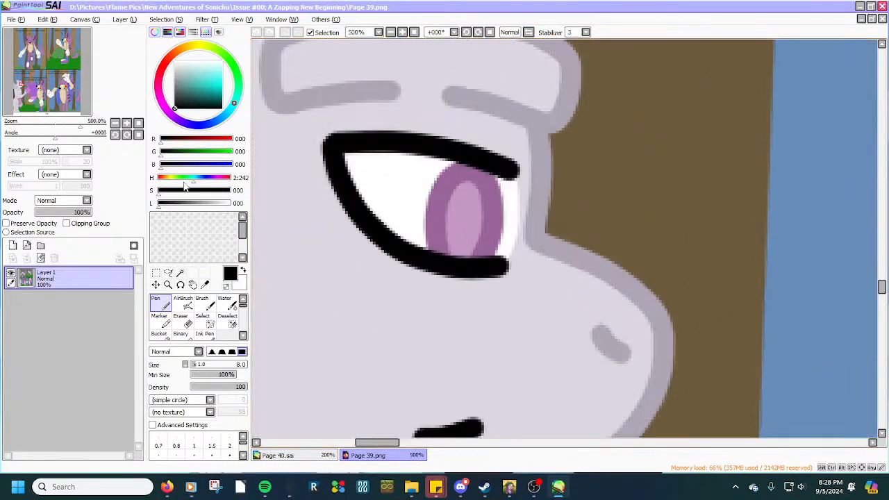
click(205, 286)
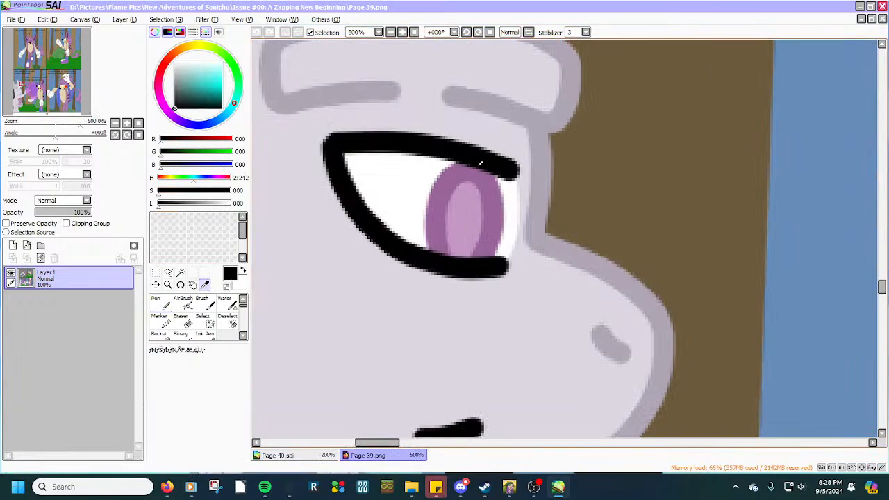
click(460, 167)
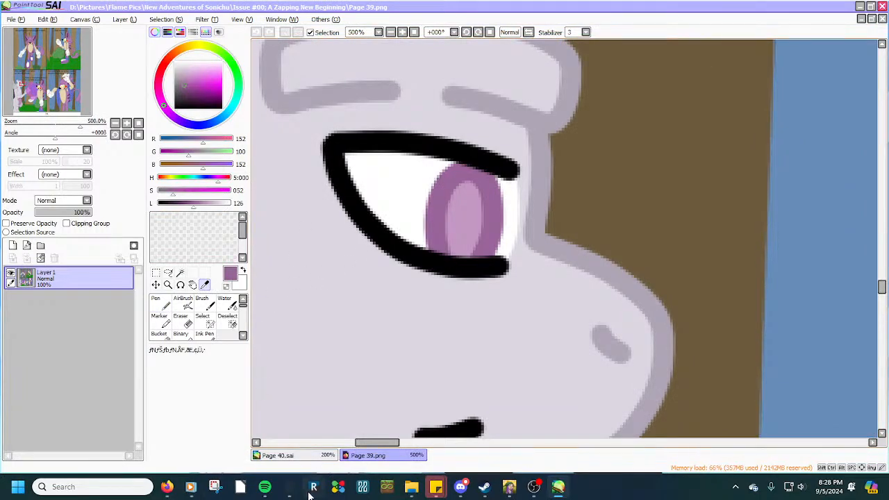
click(303, 457)
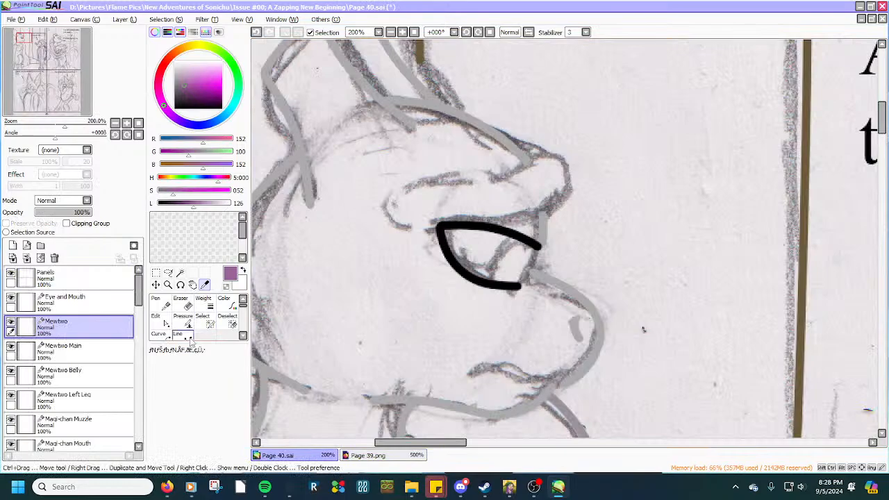
Draw the purple iris outline as an arch between the eye's lids and bow its front side outward along the sketch.
scroll(458, 271, up, 3)
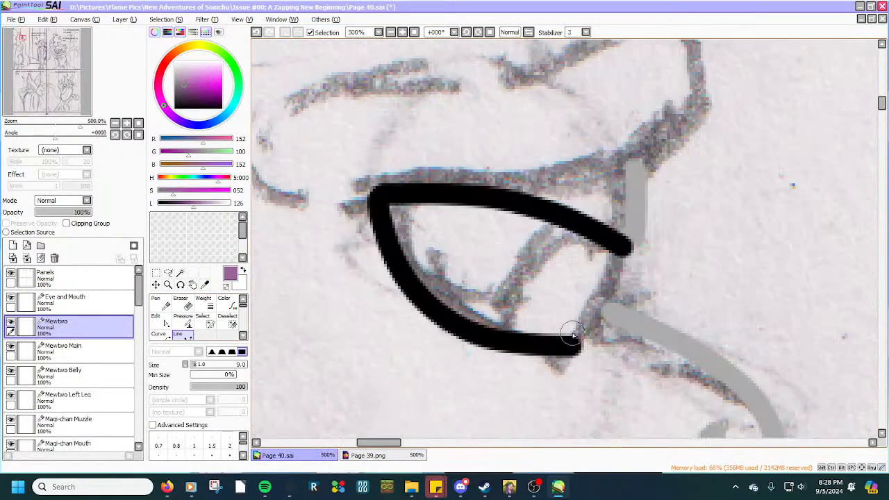
mouse_move(573, 340)
mouse_down()
mouse_move(501, 335)
mouse_move(565, 278)
mouse_move(575, 232)
mouse_move(592, 253)
mouse_move(609, 255)
mouse_move(559, 257)
mouse_move(513, 287)
mouse_move(513, 307)
mouse_move(505, 305)
mouse_up()
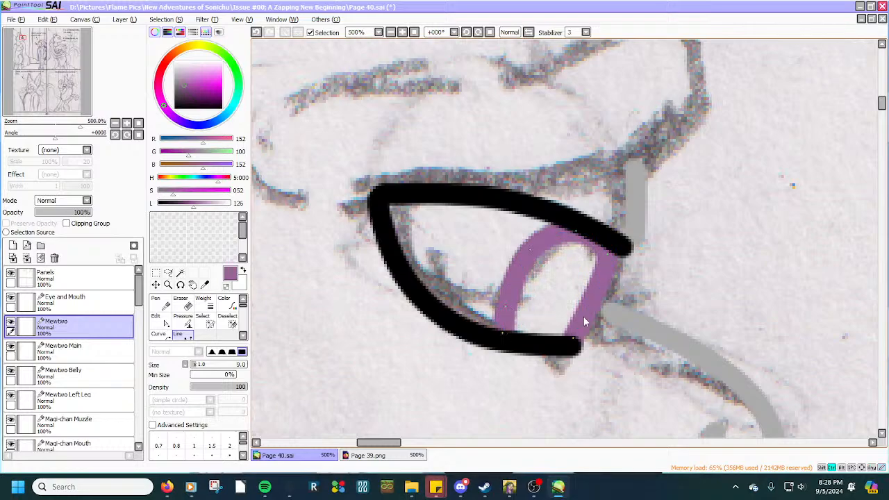
drag(573, 338, 591, 323)
drag(604, 278, 610, 280)
drag(567, 338, 572, 348)
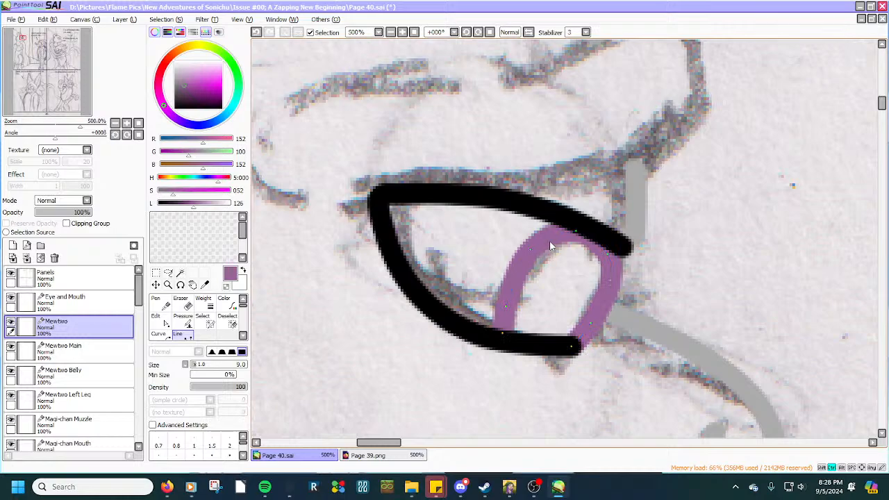
Smooth the top and both sides of the iris arch and tuck its lower ends under the lower lid line.
drag(549, 241, 596, 239)
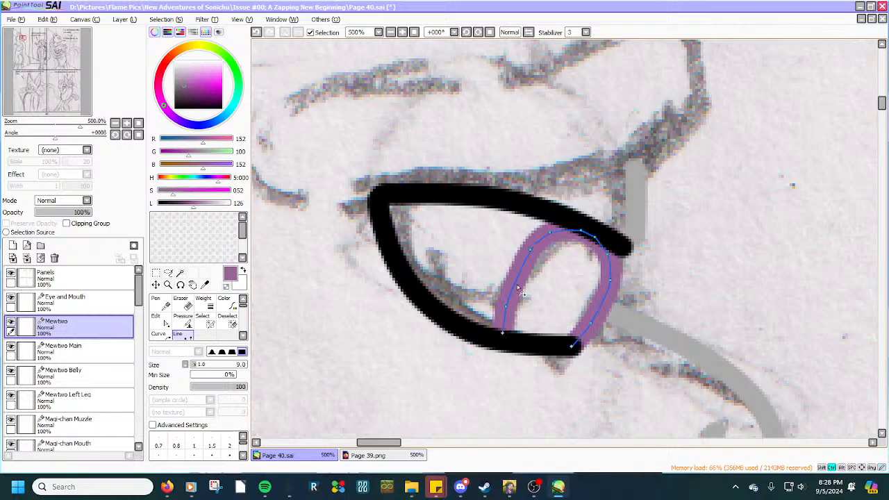
drag(518, 287, 501, 340)
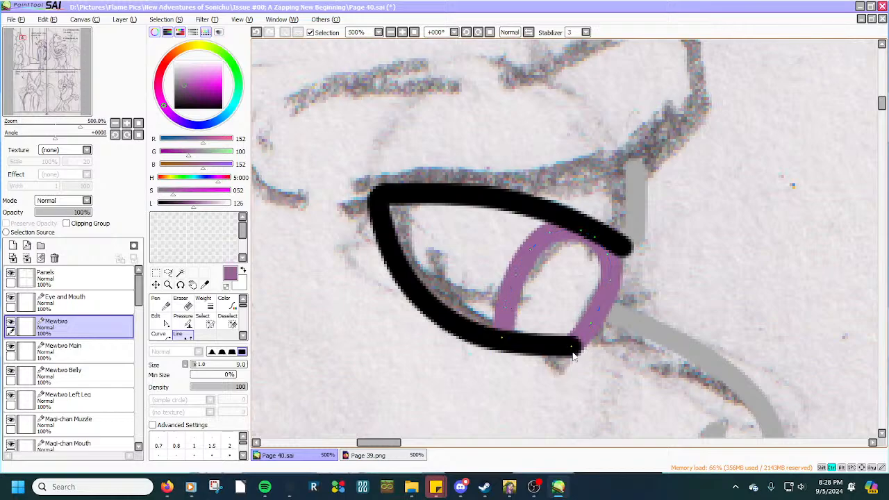
drag(576, 350, 575, 347)
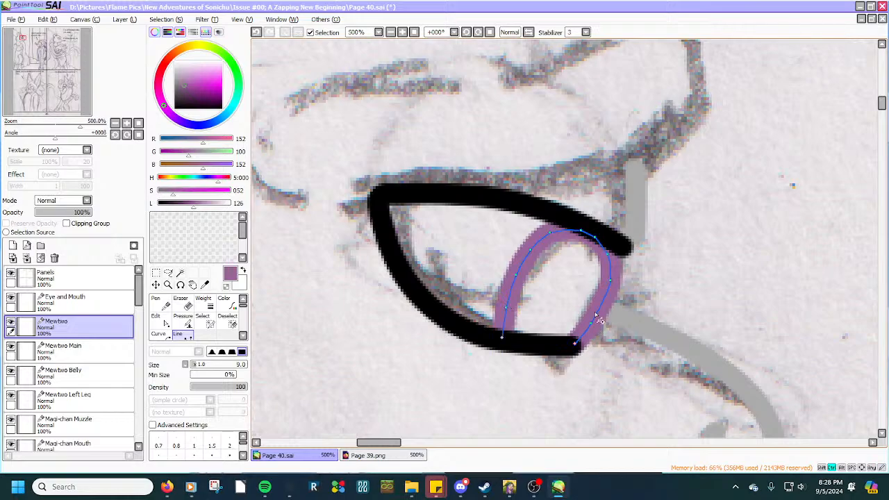
drag(600, 310, 590, 327)
drag(556, 226, 569, 232)
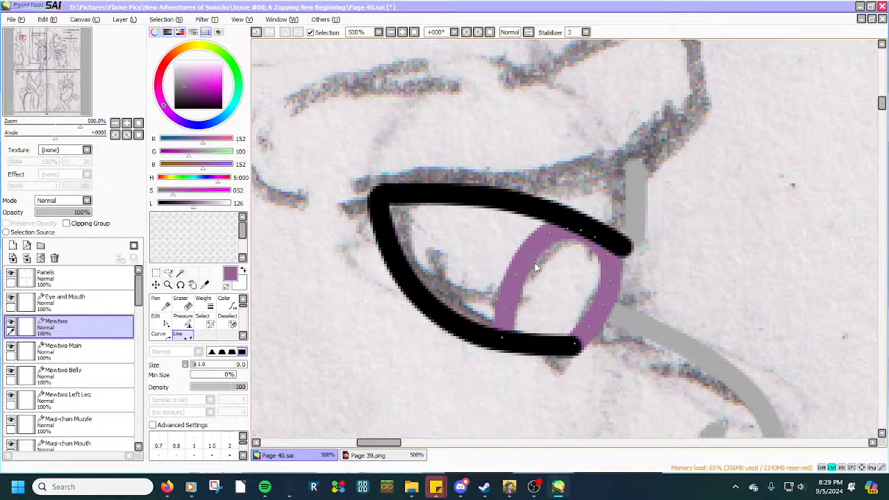
drag(532, 252, 530, 250)
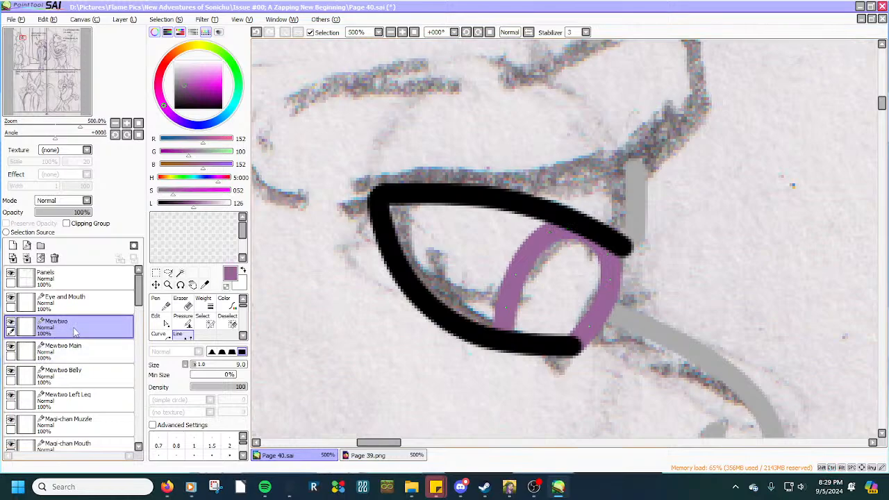
Rename the Mewtwo layer that holds the iris outline as "Mewtwo Iris".
click(90, 349)
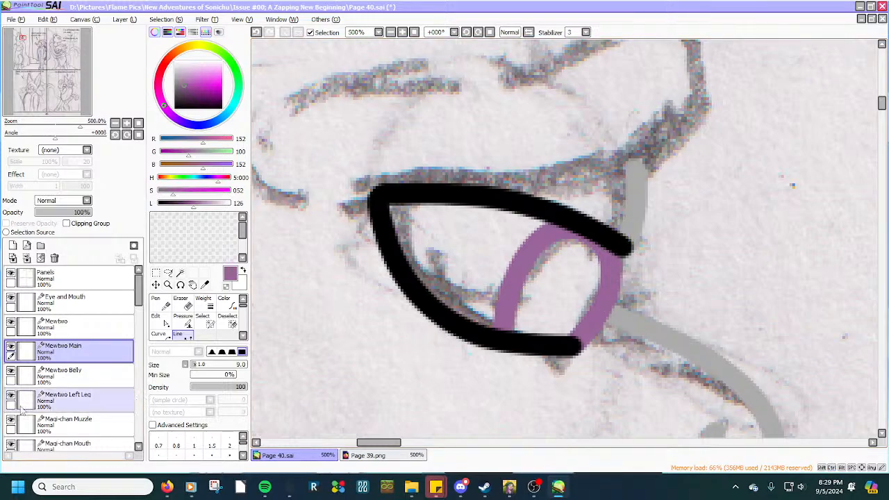
double_click(81, 326)
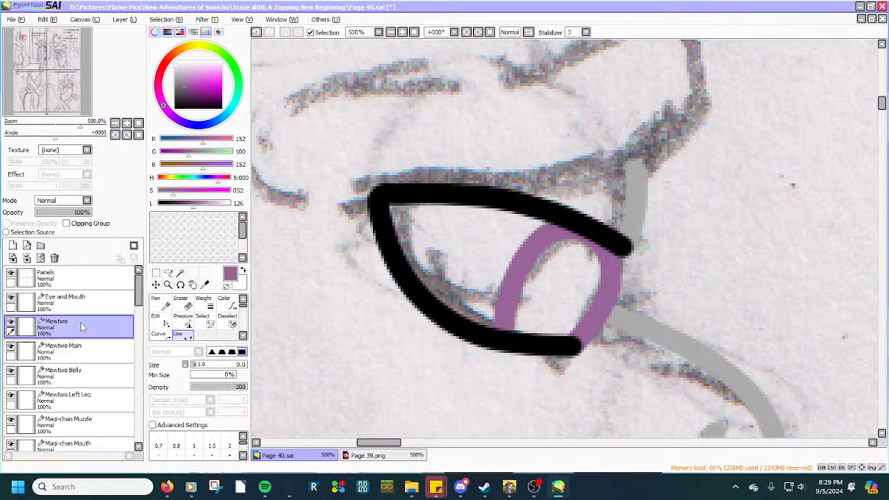
click(427, 196)
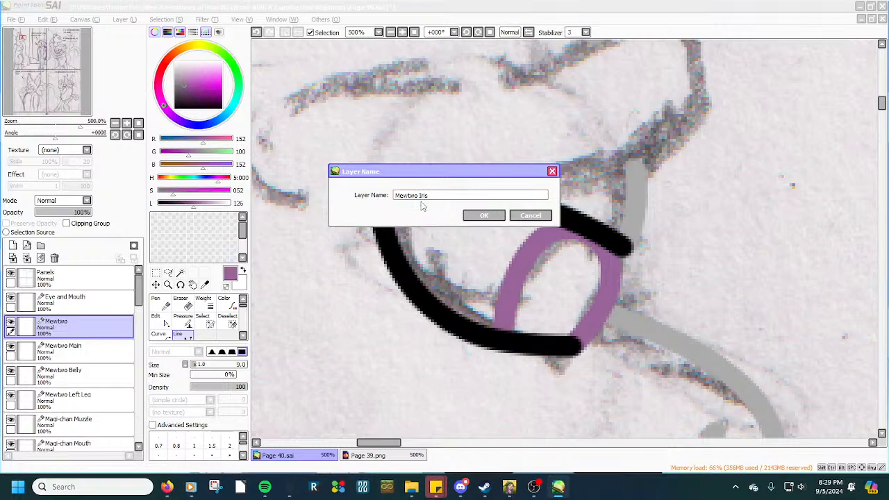
key(Return)
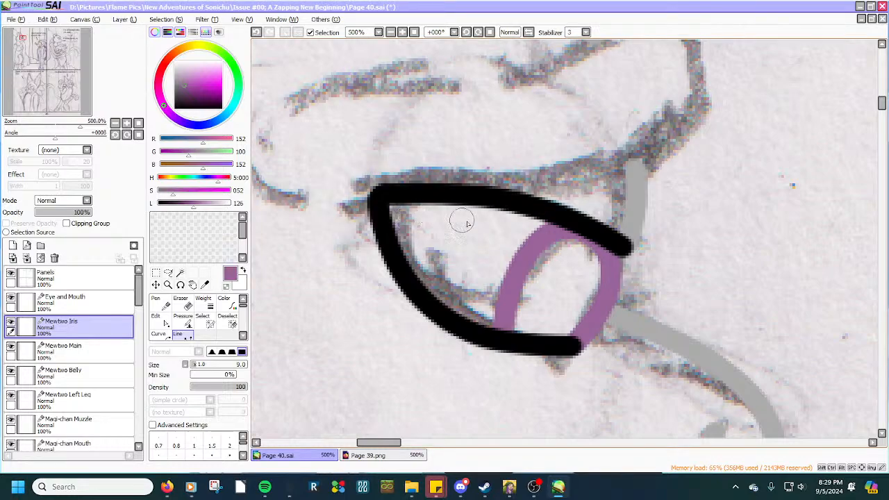
Create a linework layer above Eye and Mouth and name it "Eyebrow".
scroll(516, 236, down, 1)
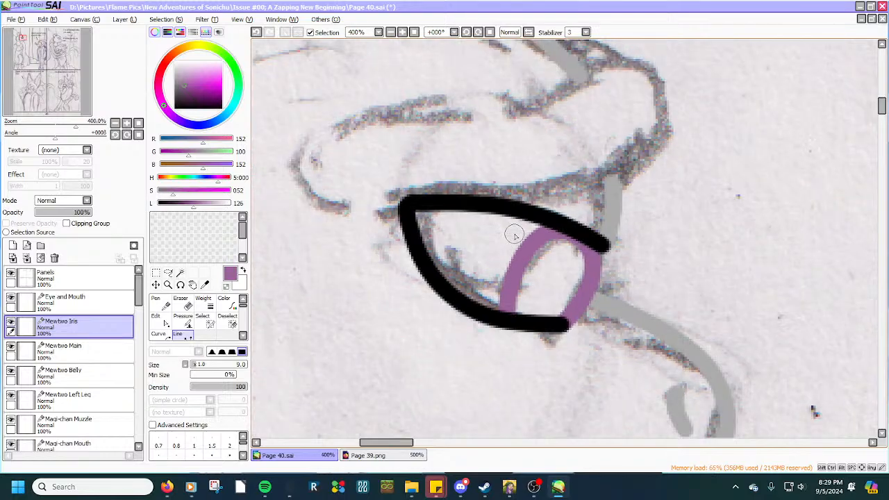
scroll(514, 236, down, 2)
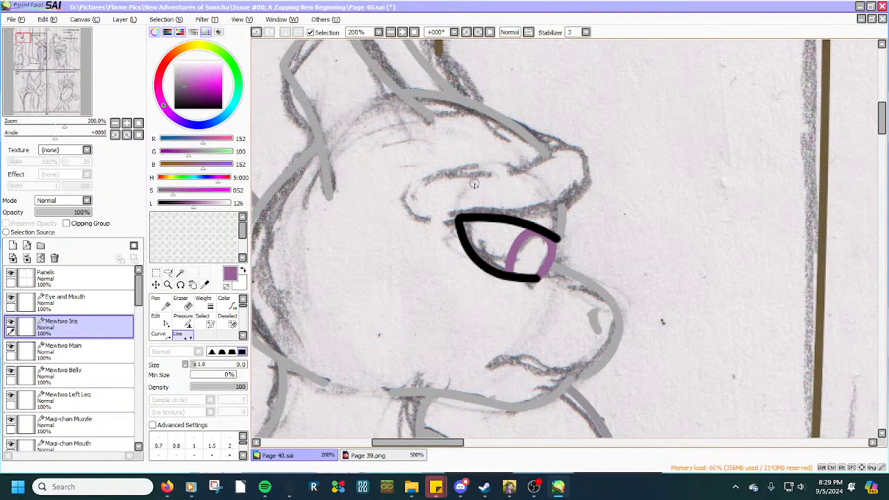
scroll(450, 158, down, 1)
scroll(449, 158, up, 2)
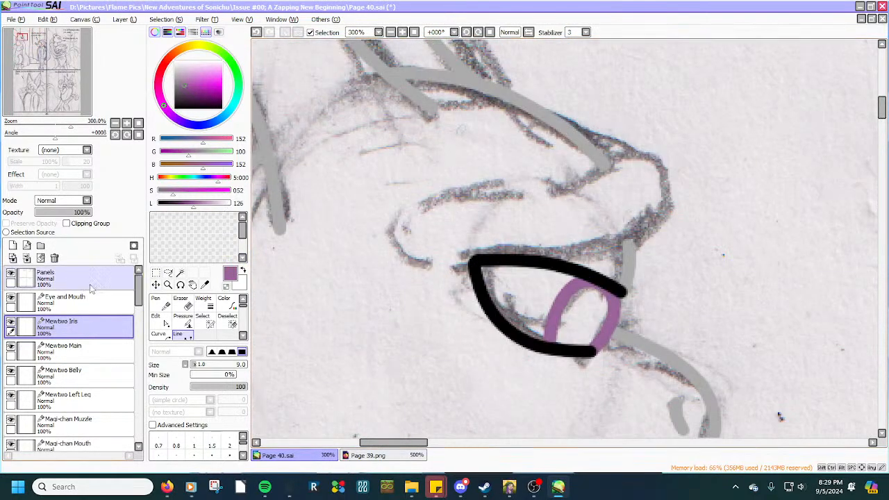
click(95, 307)
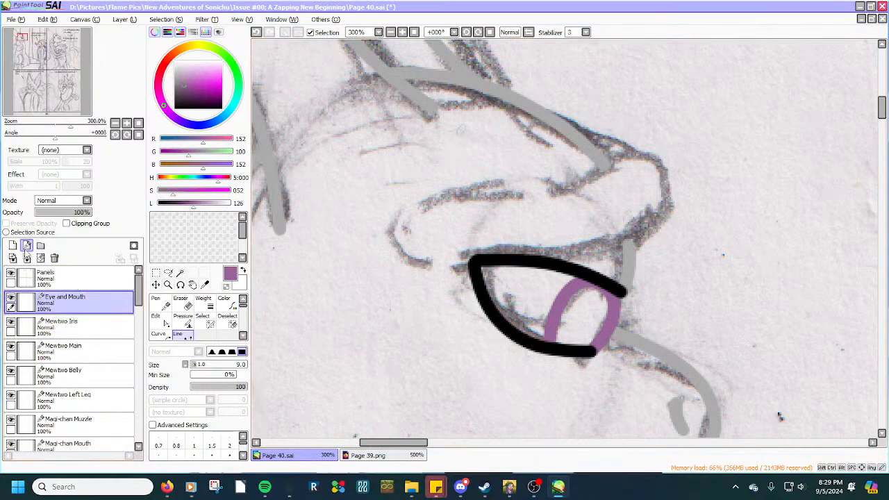
click(26, 245)
double_click(59, 297)
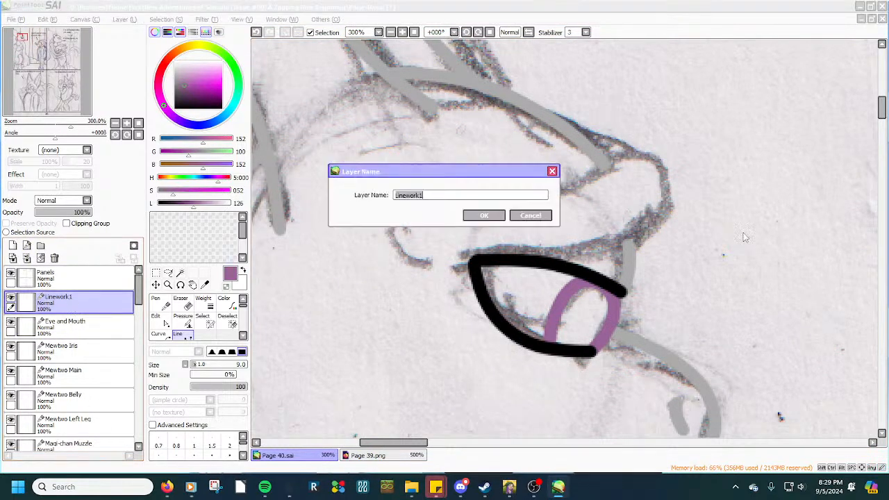
text(Eyebrow)
key(Return)
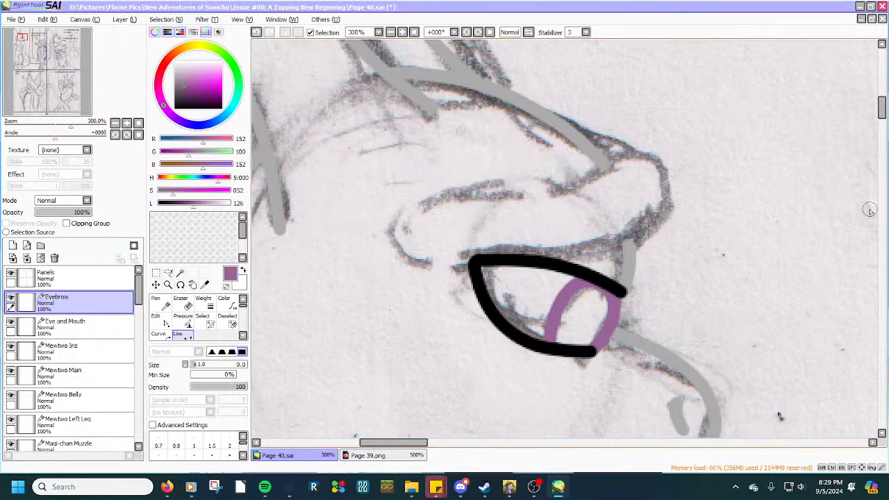
Sample the grey of the head outline and draw a straight line from the eye's back corner to the brow's upper inner end.
click(205, 285)
click(505, 88)
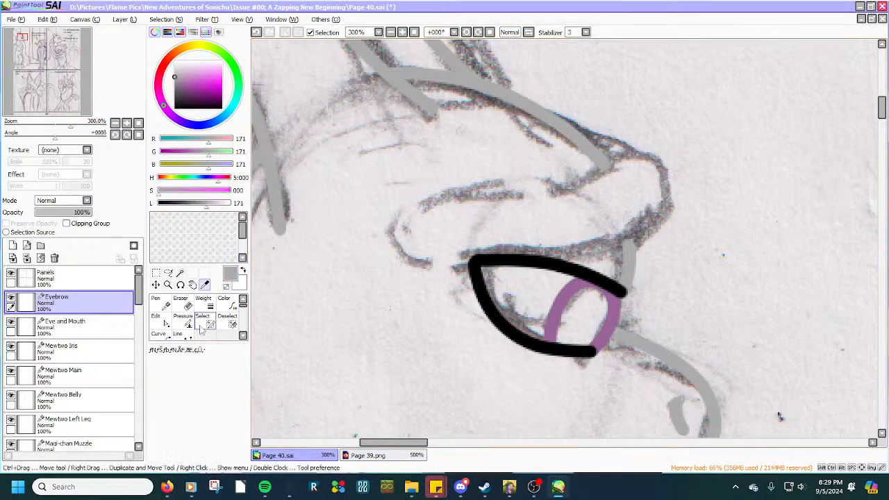
click(178, 334)
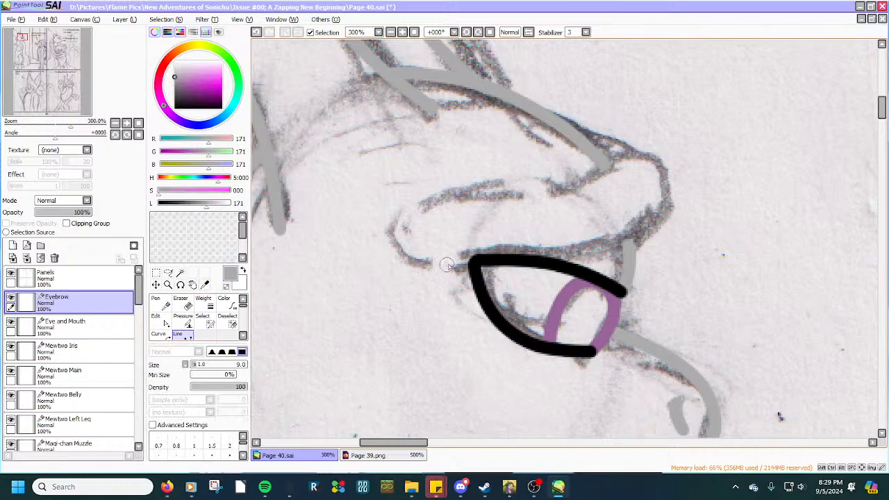
mouse_move(457, 263)
mouse_down()
mouse_move(516, 239)
mouse_move(548, 195)
mouse_up()
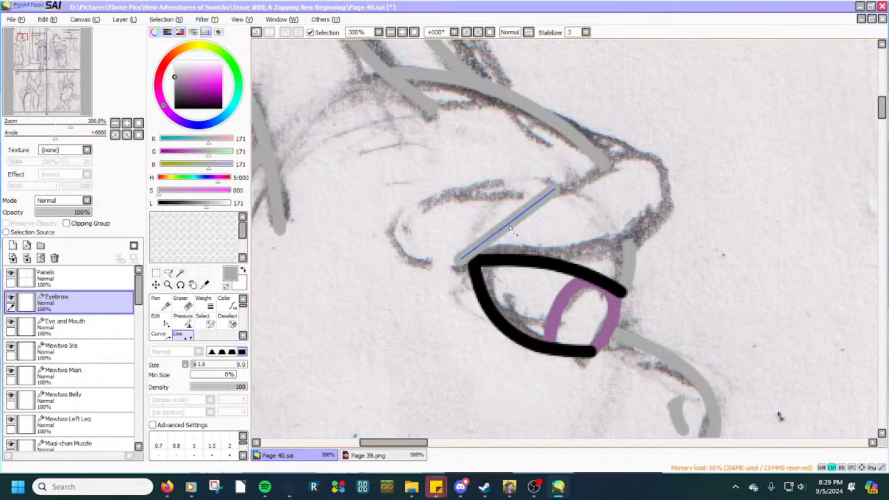
Pull the grey brow line forward around the brow ridge and bend its lower and upper edges into curves following the sketch.
drag(511, 225, 661, 217)
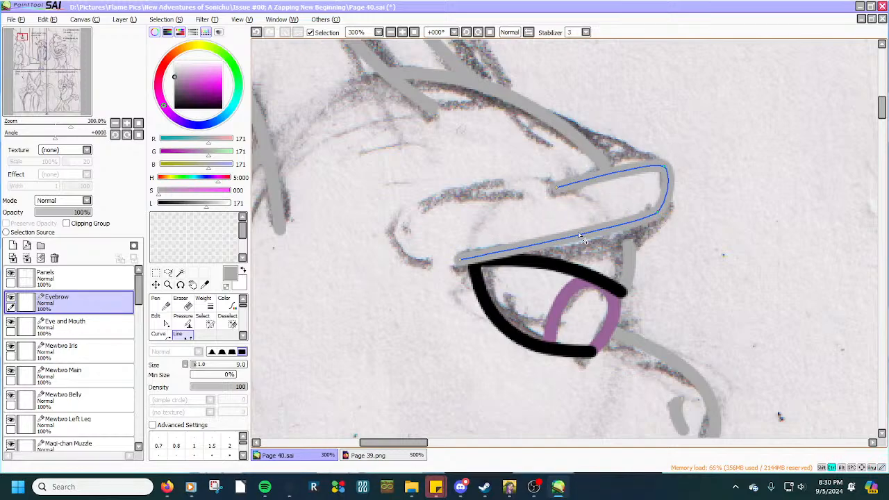
drag(481, 255, 491, 246)
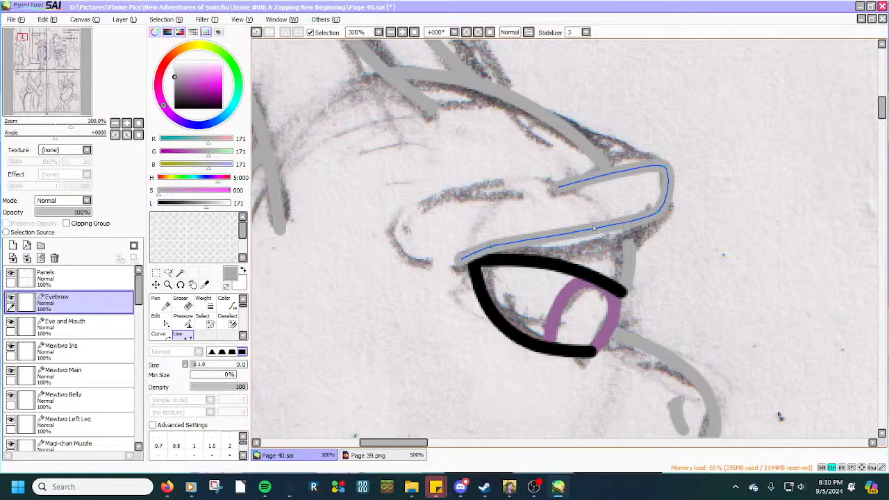
drag(617, 221, 628, 232)
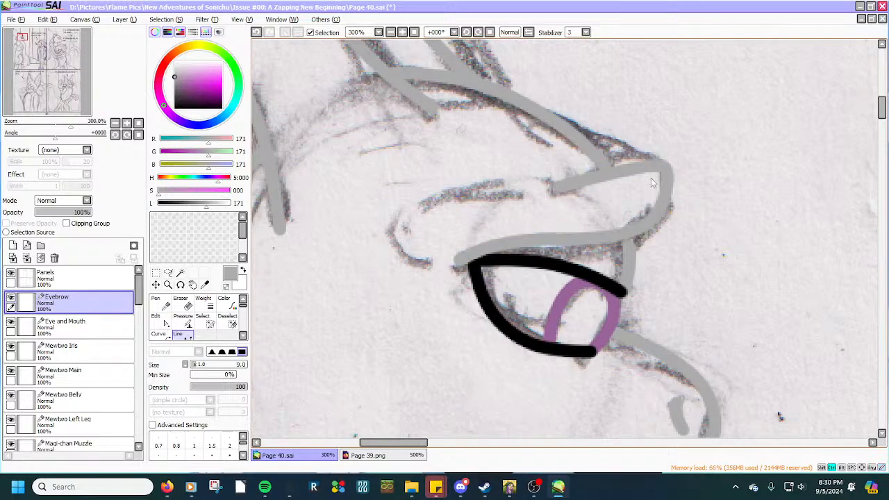
drag(647, 167, 642, 153)
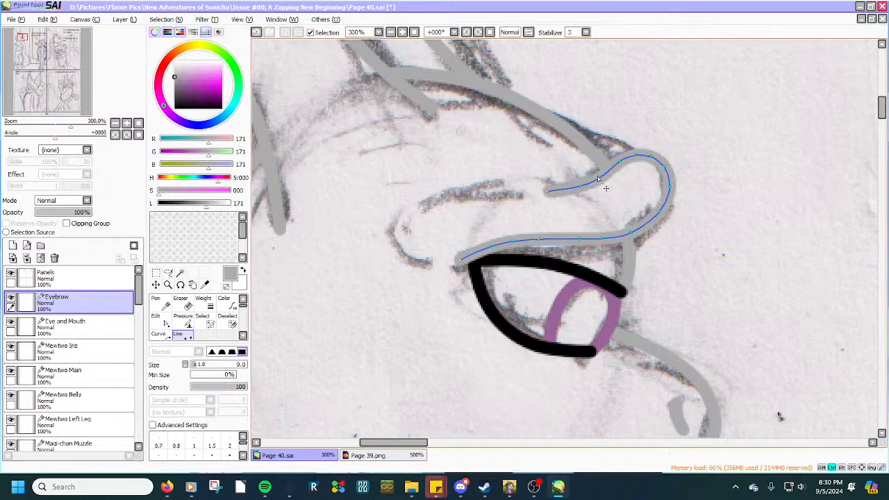
Extend the upper end of the grey brow line farther back along the sketch, and select the Mewtwo Main layer.
scroll(599, 180, up, 2)
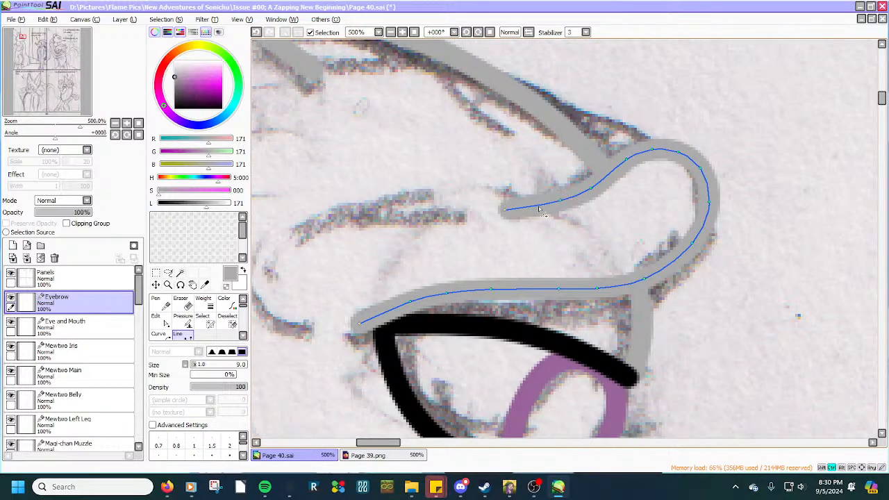
drag(514, 210, 465, 206)
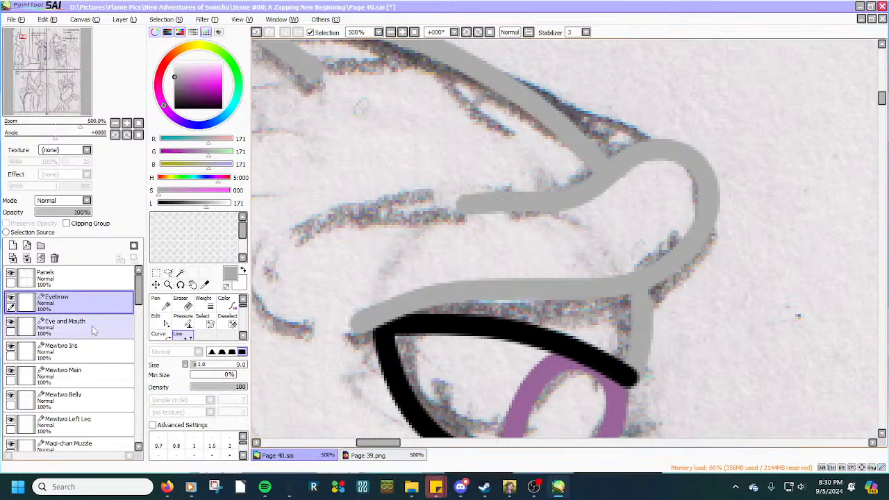
click(101, 373)
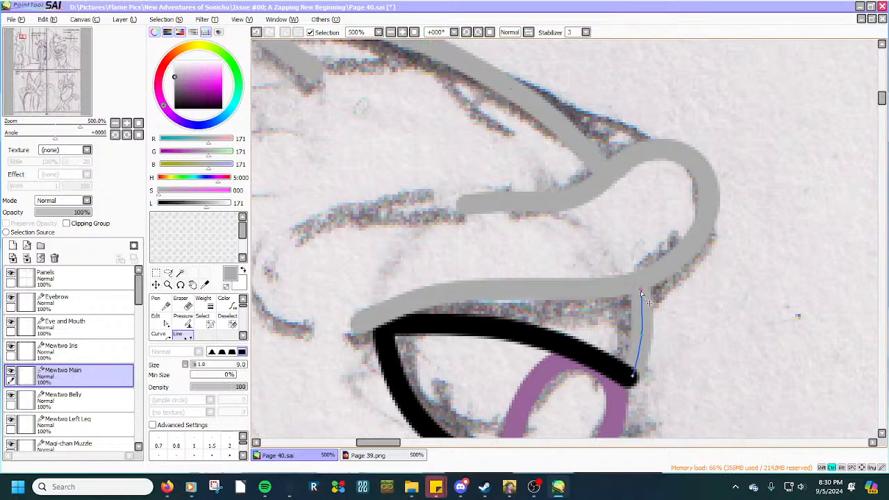
scroll(642, 290, down, 3)
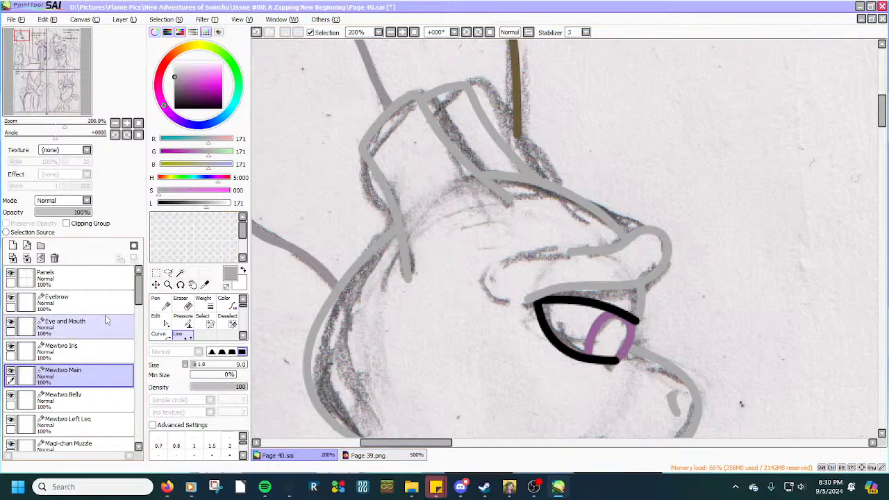
On the Eyebrow layer, draw a grey line for the brow's rear end and bend it into a rounded curve following the sketch.
click(84, 302)
scroll(497, 301, up, 1)
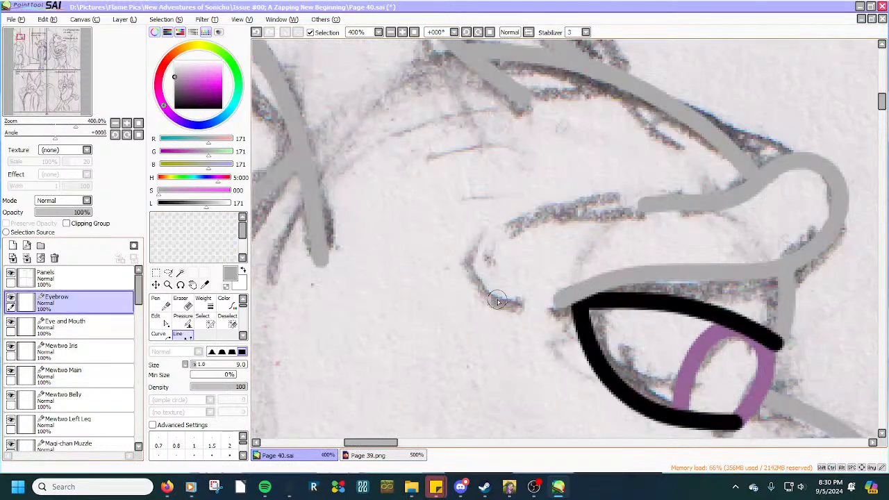
click(514, 307)
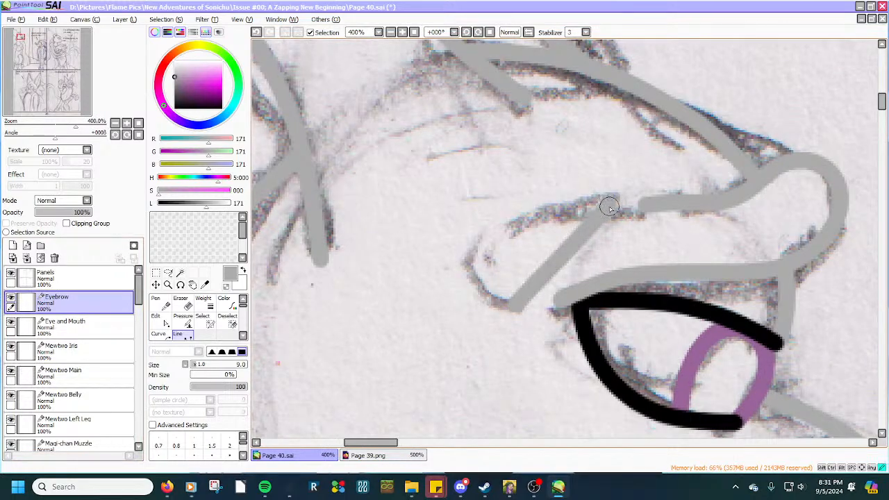
double_click(611, 204)
mouse_move(582, 235)
mouse_down()
mouse_move(484, 252)
mouse_move(490, 272)
mouse_move(477, 283)
mouse_move(498, 300)
mouse_up()
drag(508, 243, 488, 264)
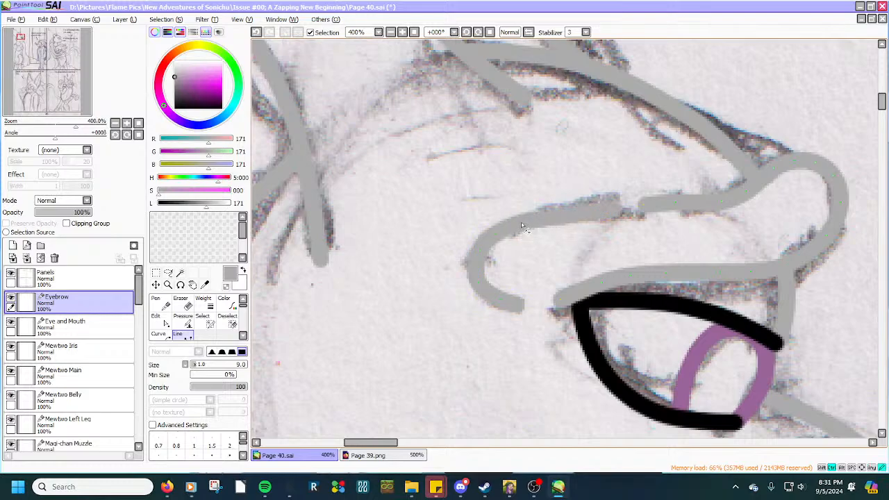
mouse_move(517, 304)
mouse_down()
mouse_move(525, 314)
mouse_move(499, 301)
mouse_move(500, 309)
mouse_move(530, 312)
mouse_move(500, 313)
mouse_up()
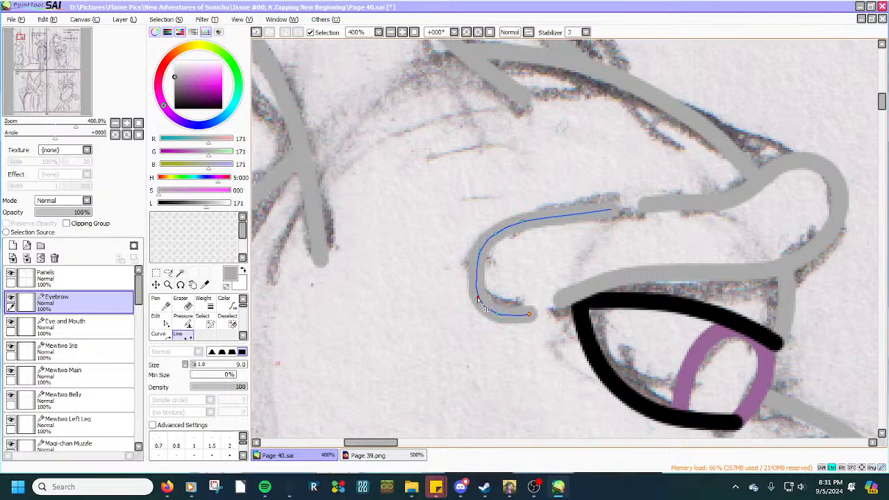
drag(478, 256, 479, 274)
Try shifting the rear brow curve's upper bend and lower end inward, and undo both adjustments.
mouse_move(501, 243)
mouse_down()
mouse_move(515, 221)
mouse_move(522, 238)
mouse_up()
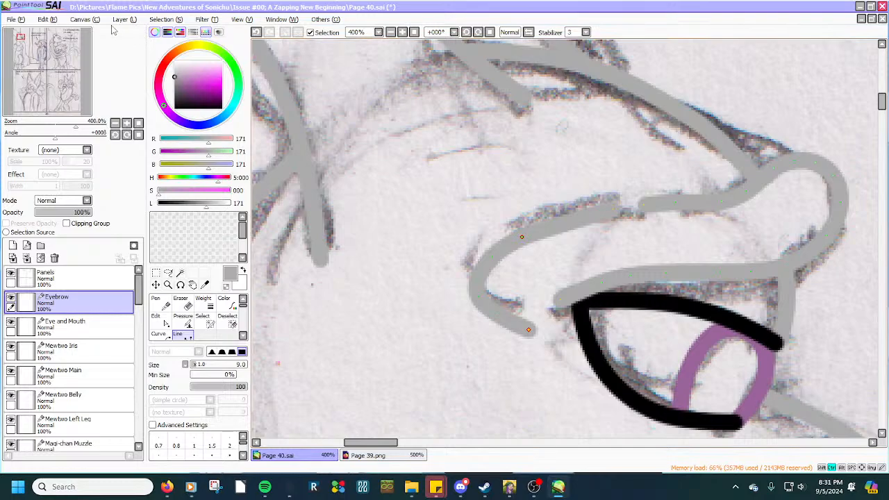
click(46, 19)
click(69, 32)
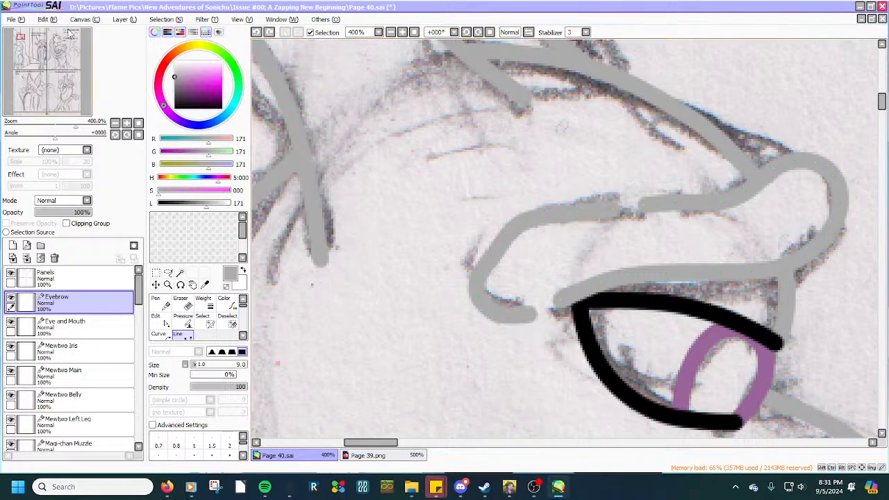
click(47, 19)
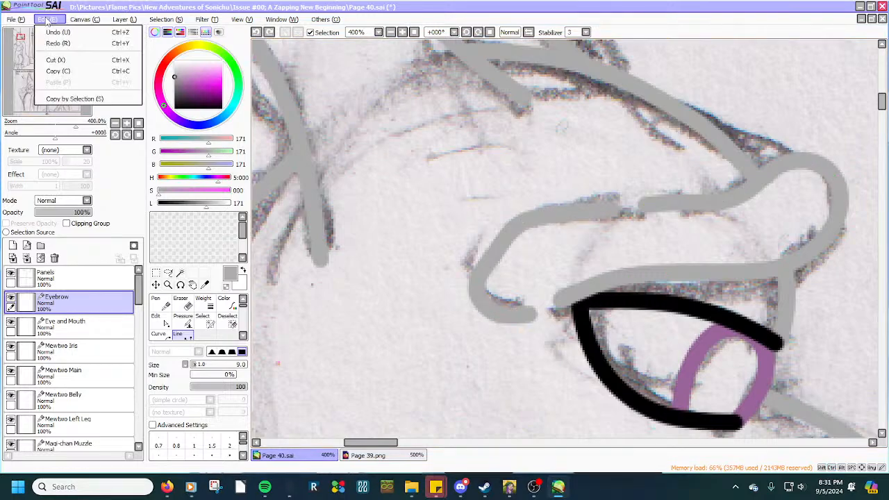
click(59, 43)
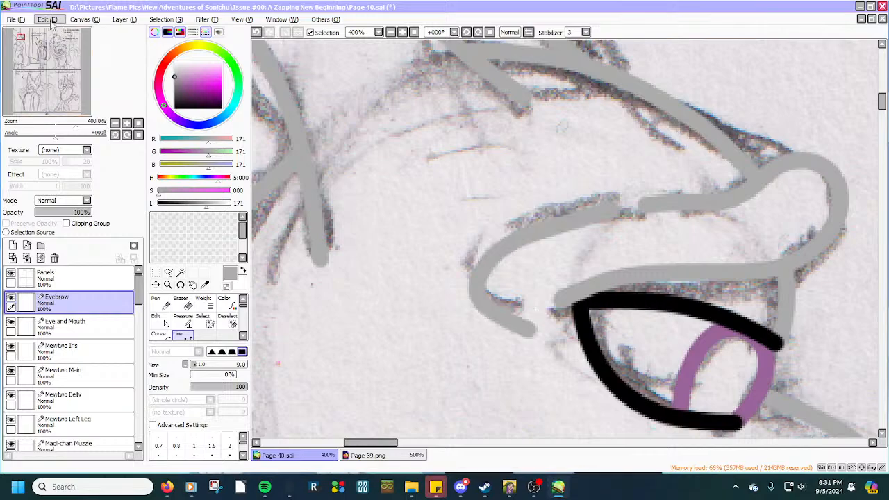
click(47, 18)
click(57, 32)
click(46, 18)
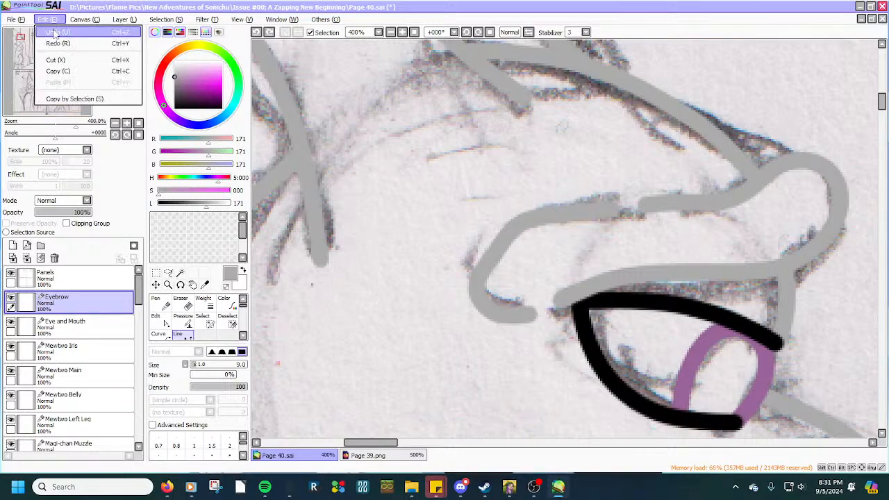
click(57, 33)
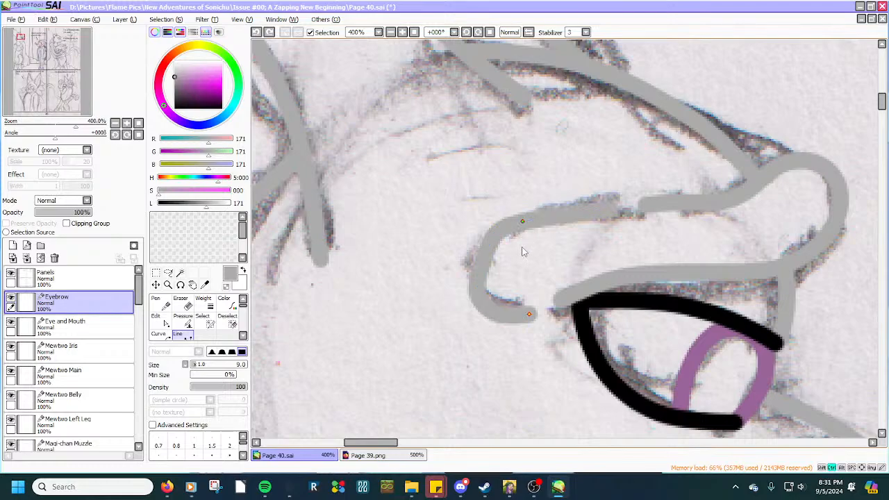
Smooth the rear brow curve by moving its back point slightly outward and its upper point onto the sketched line.
drag(477, 279, 472, 270)
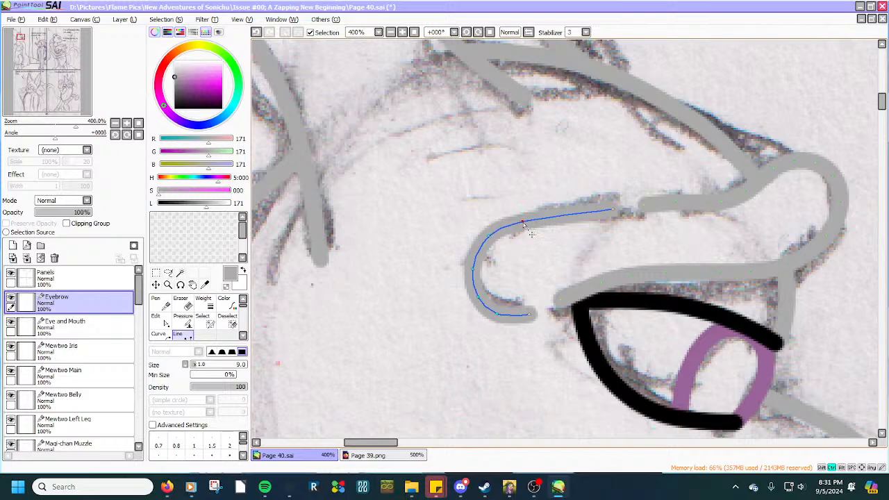
drag(523, 222, 526, 229)
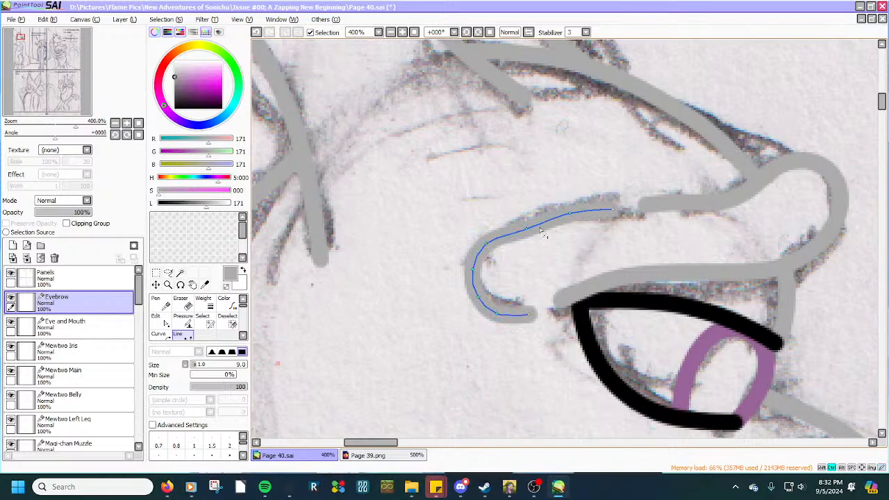
drag(526, 230, 520, 228)
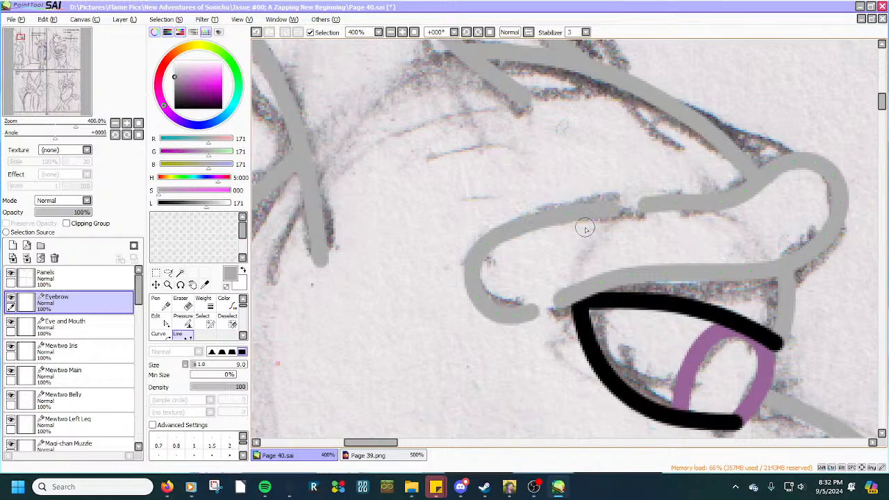
Hide the Background layer with the scanned sketch and view the page's linework on its own.
scroll(585, 227, down, 3)
scroll(595, 263, down, 1)
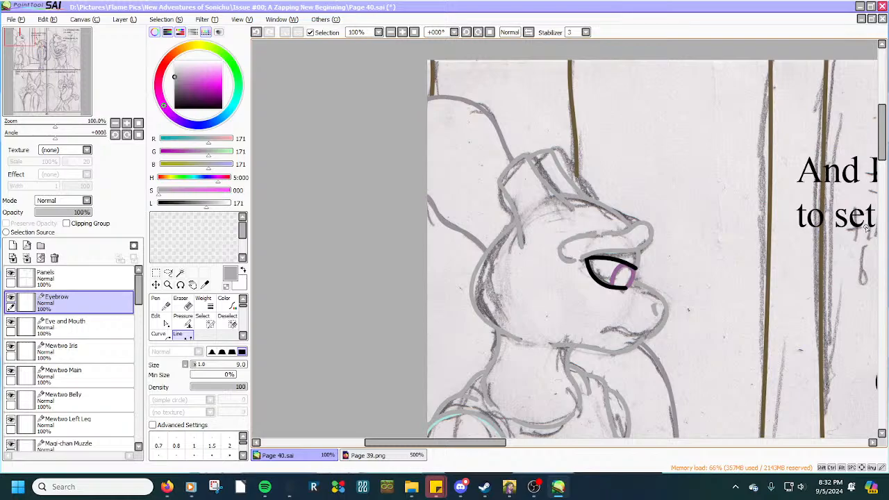
drag(886, 123, 861, 204)
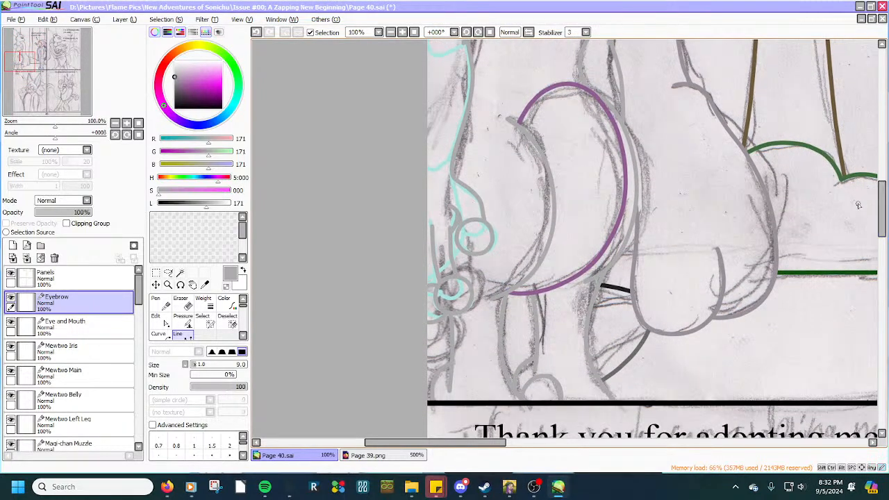
drag(502, 443, 585, 418)
scroll(587, 258, down, 5)
scroll(589, 259, up, 2)
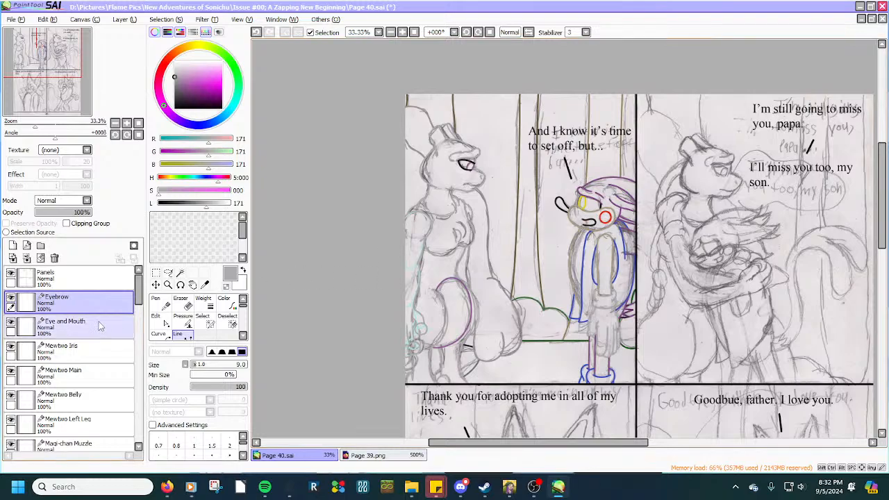
scroll(99, 326, down, 5)
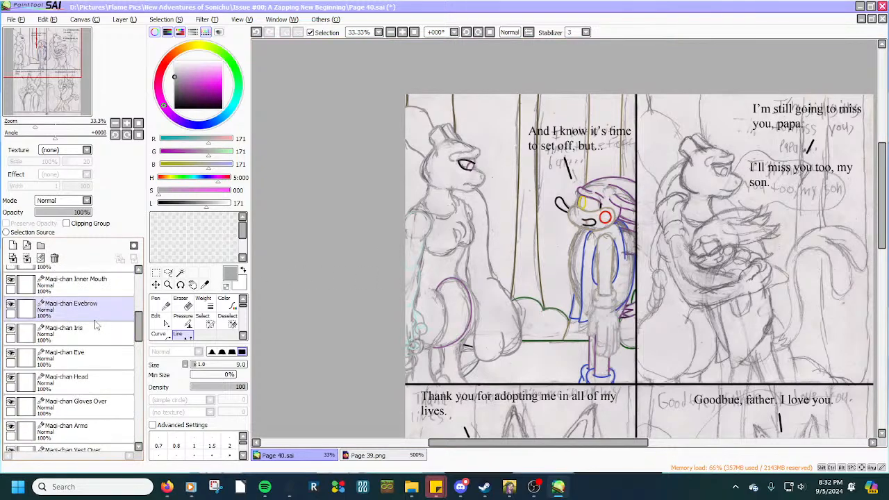
scroll(87, 348, down, 5)
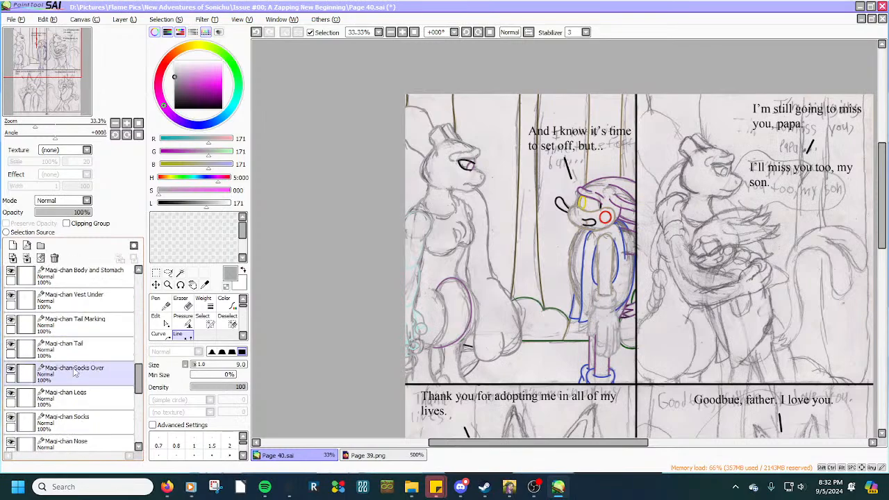
scroll(74, 373, down, 6)
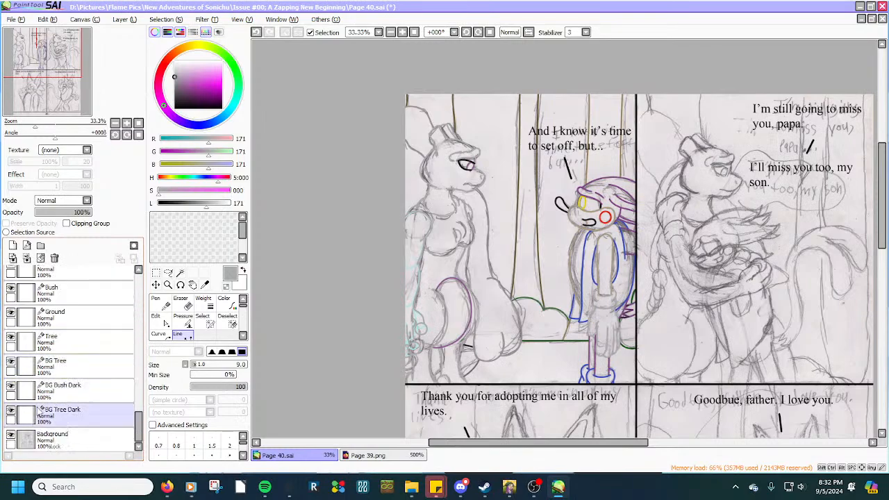
click(10, 439)
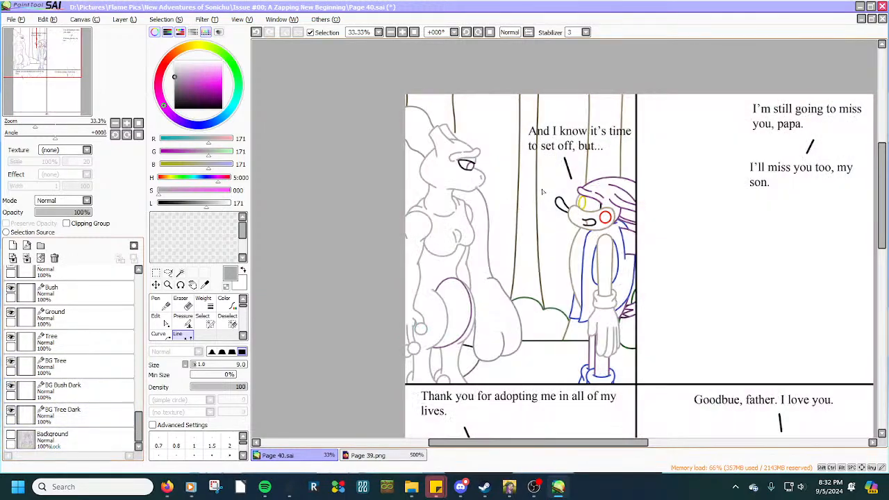
Select the Eye and Mouth layer and set the drawing colour to black.
scroll(117, 327, up, 8)
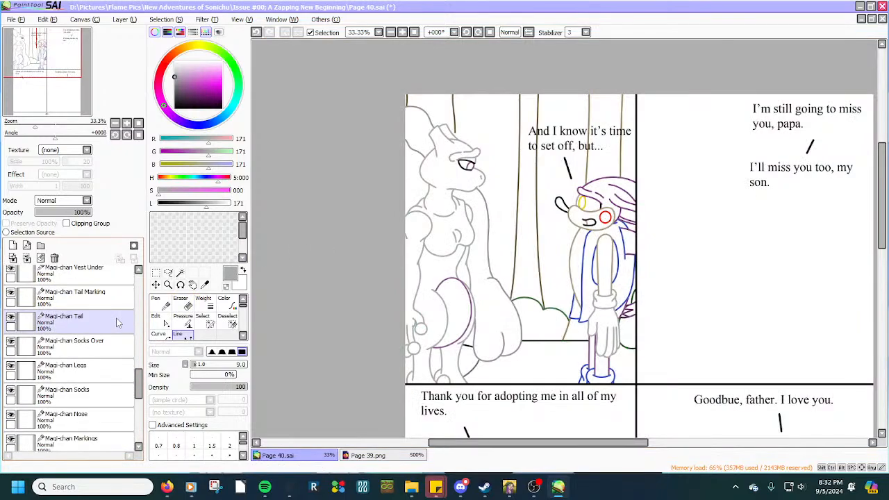
scroll(117, 322, up, 6)
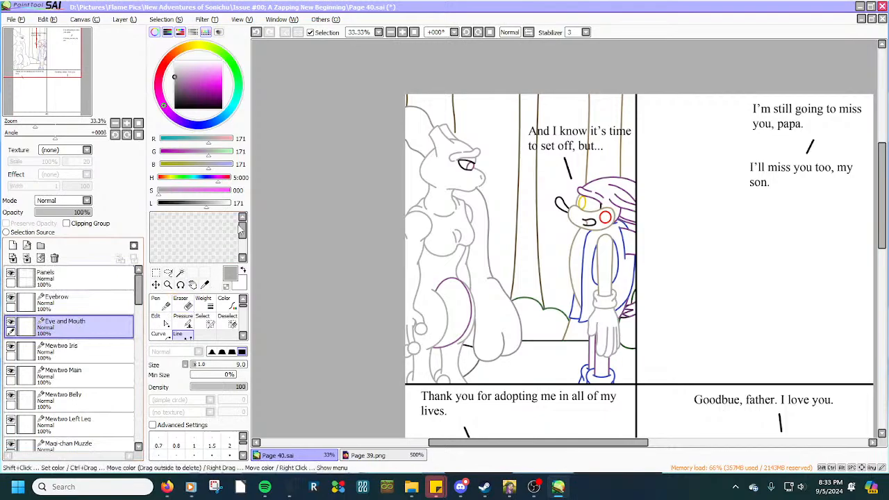
drag(189, 82, 174, 109)
scroll(42, 368, down, 5)
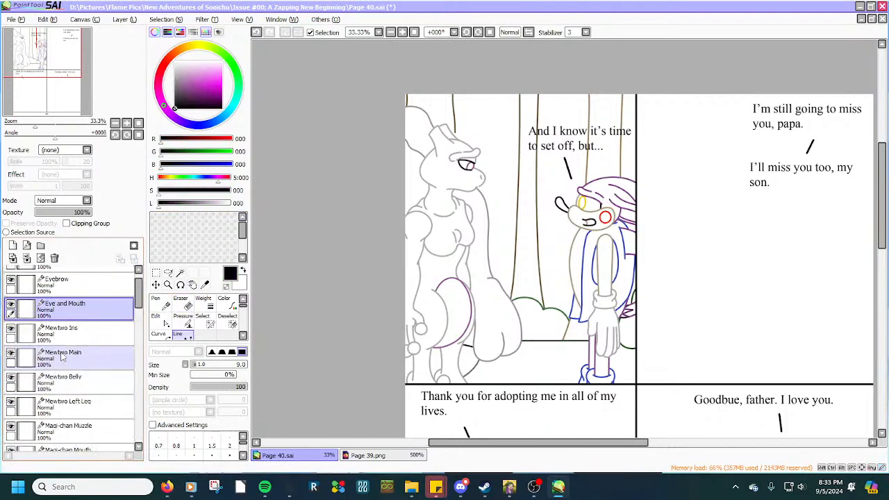
click(45, 361)
scroll(47, 362, down, 10)
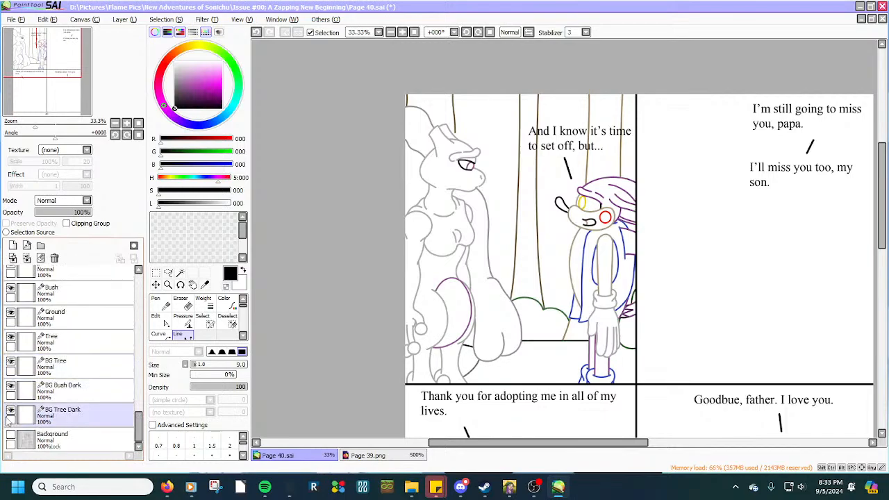
Show the Background sketch and draw Mewtwo's mouth as a size 9 black line over the pencil mark in the first panel.
click(11, 435)
scroll(558, 188, up, 4)
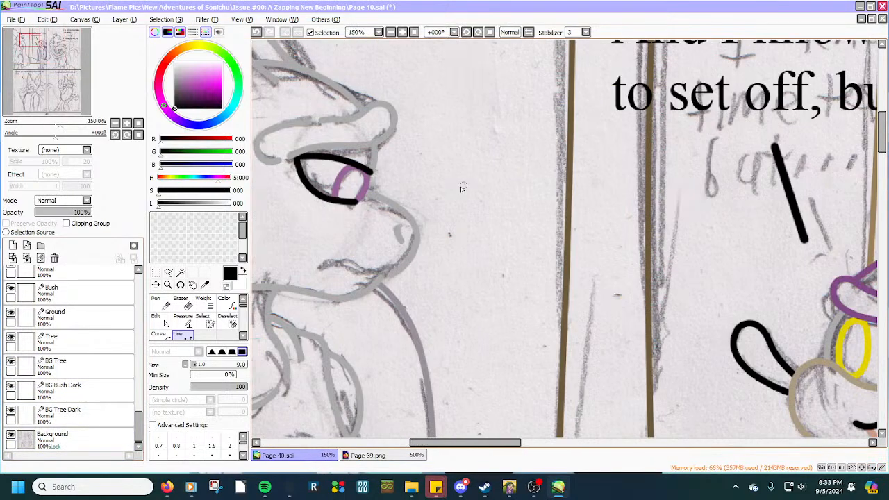
scroll(350, 278, up, 3)
mouse_move(450, 268)
mouse_down()
mouse_move(379, 263)
mouse_move(289, 240)
mouse_move(322, 228)
mouse_move(327, 243)
mouse_move(326, 232)
mouse_move(412, 269)
mouse_move(466, 270)
mouse_move(443, 273)
mouse_up()
key(Escape)
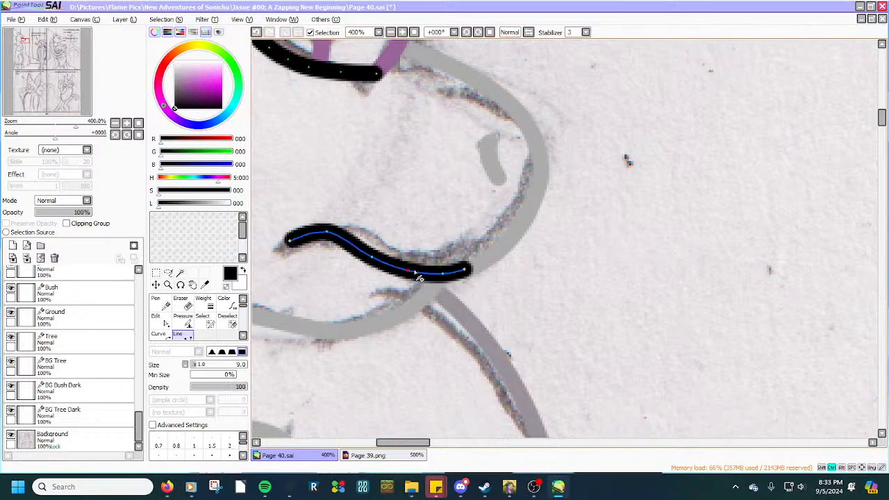
Adjust the anchor points along Mewtwo's mouth line to smooth its curve down to the muzzle outline.
mouse_move(459, 486)
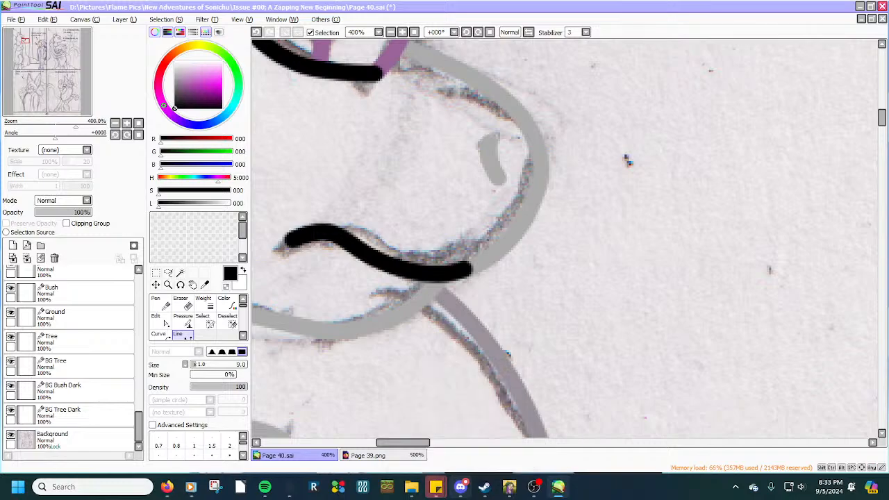
scroll(332, 208, up, 1)
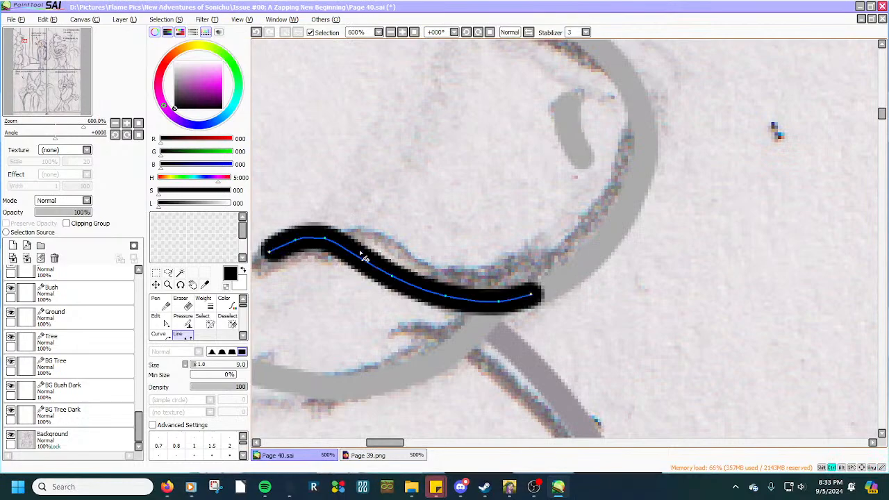
drag(357, 257, 395, 284)
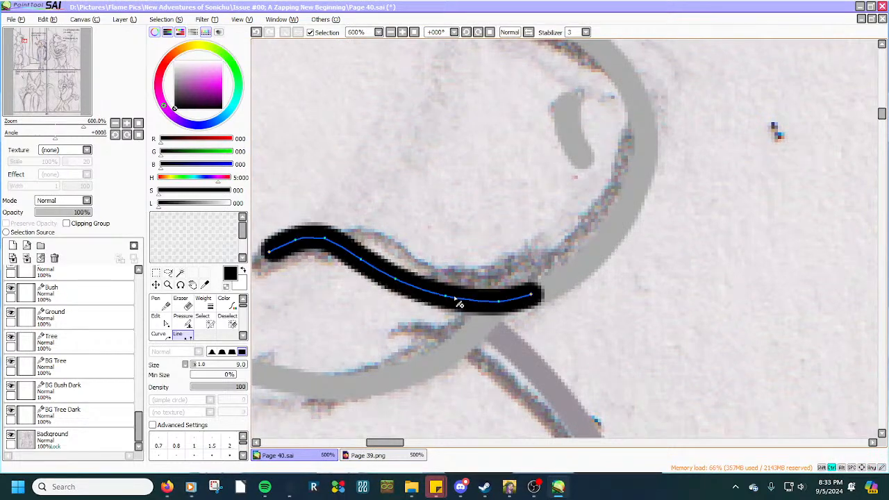
drag(453, 299, 449, 303)
mouse_move(517, 295)
mouse_down()
mouse_move(537, 293)
mouse_move(517, 304)
mouse_up()
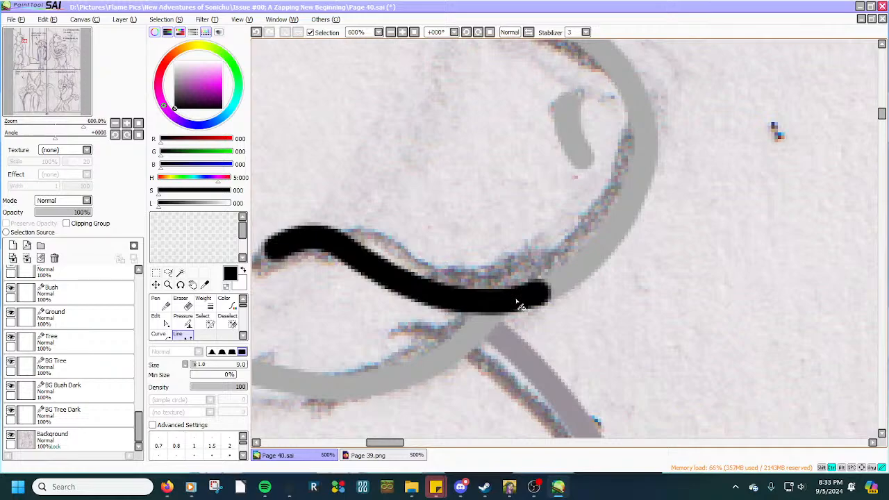
Hide the Background sketch layer to leave only the line art on the page.
scroll(50, 306, up, 5)
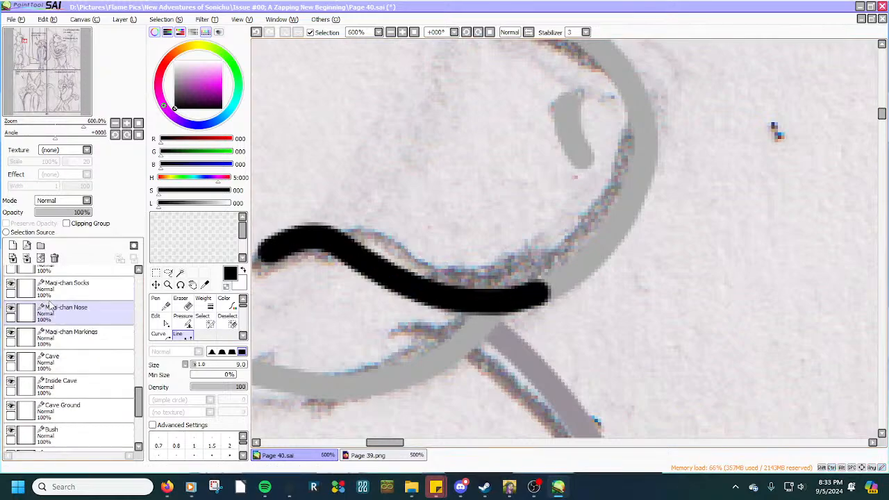
scroll(50, 305, up, 10)
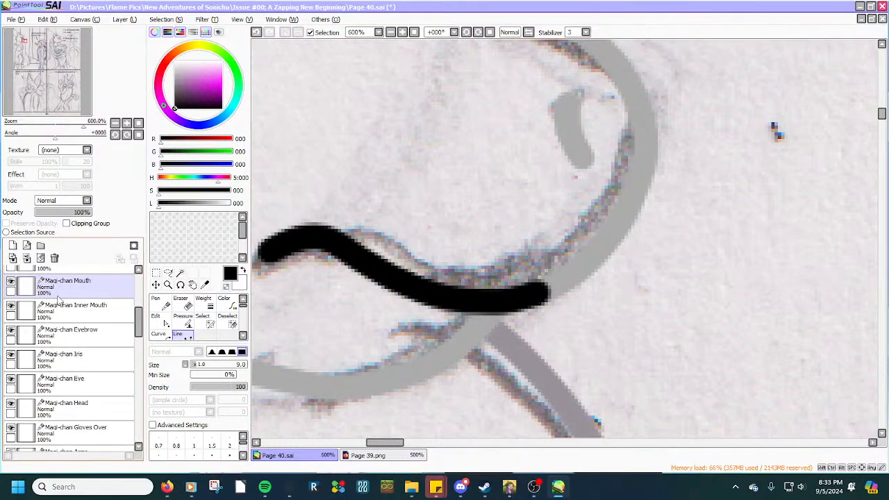
scroll(59, 299, up, 5)
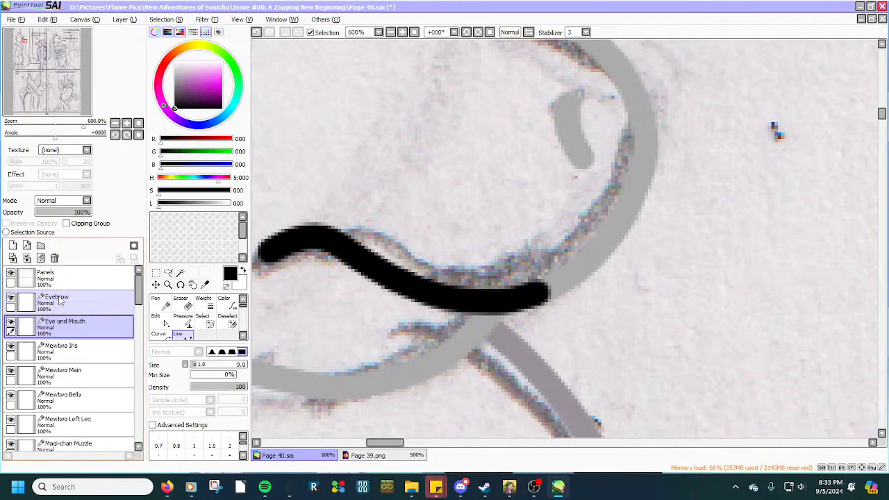
scroll(59, 298, down, 5)
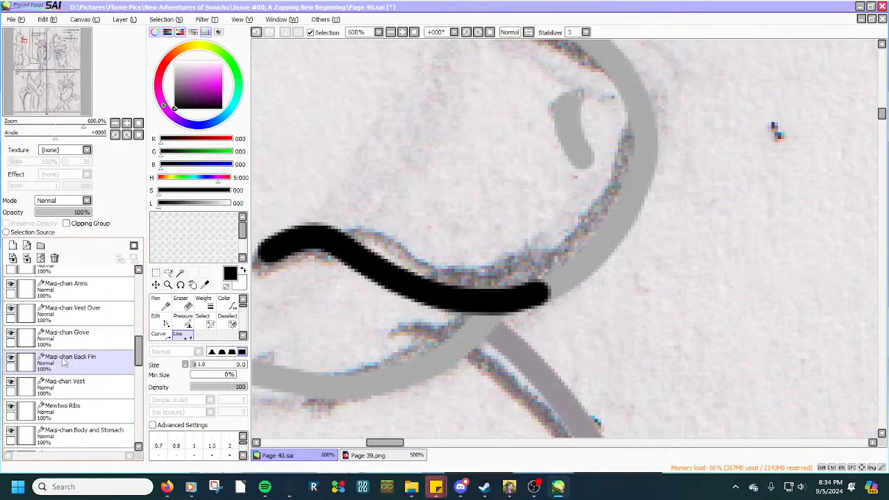
scroll(63, 359, down, 6)
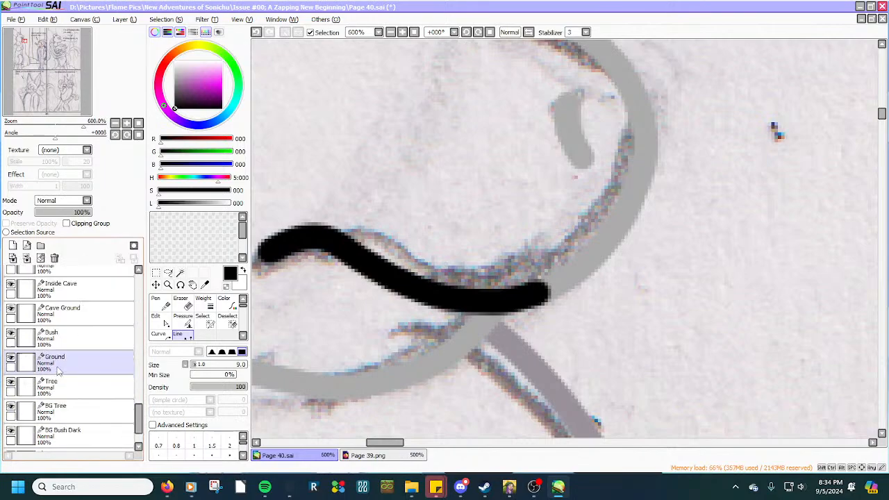
scroll(59, 372, down, 3)
click(11, 437)
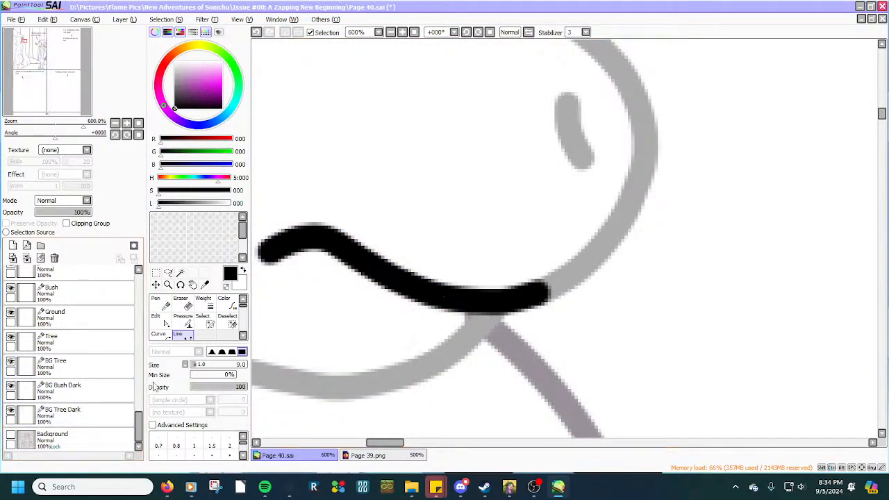
On the Mewtwo Main layer, nudge the end point of the grey chin line just beneath the mouth line.
scroll(124, 332, up, 9)
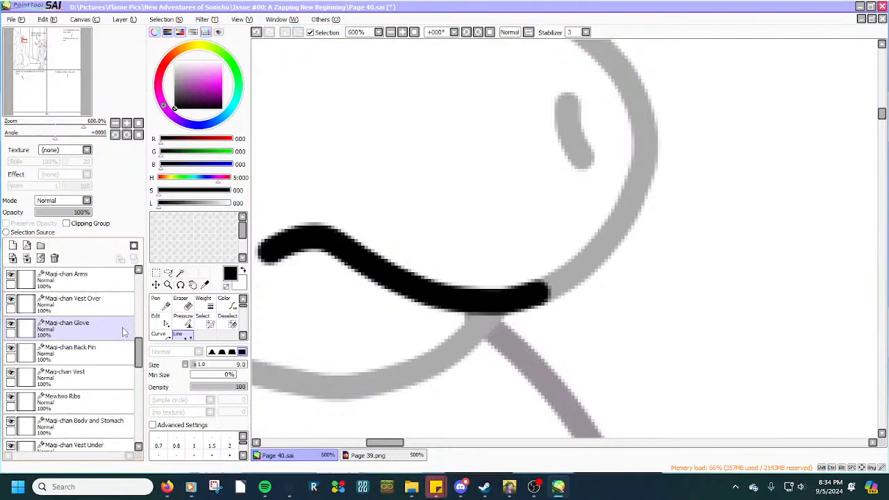
scroll(124, 332, up, 6)
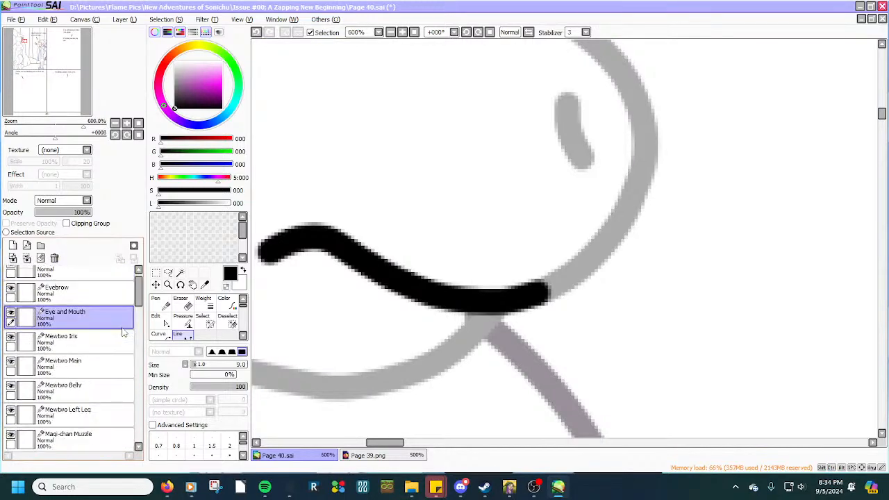
click(106, 367)
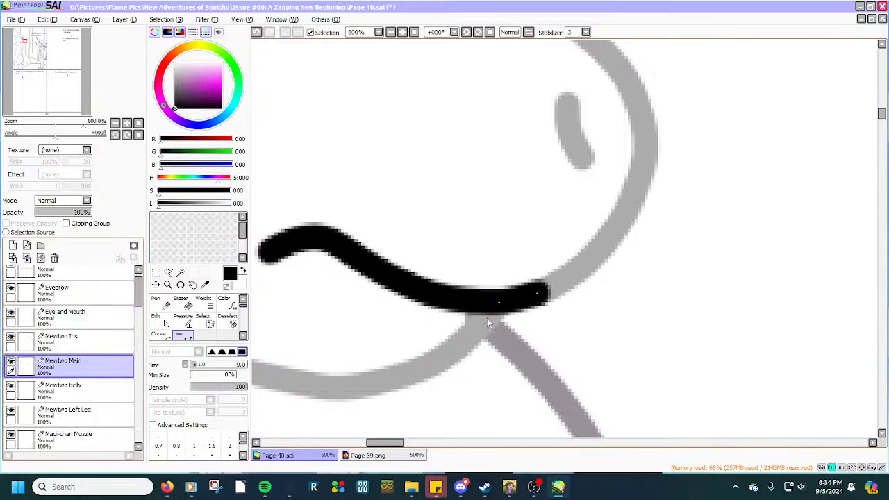
drag(498, 303, 492, 308)
Make the Cave linework layer the active layer.
scroll(141, 368, down, 4)
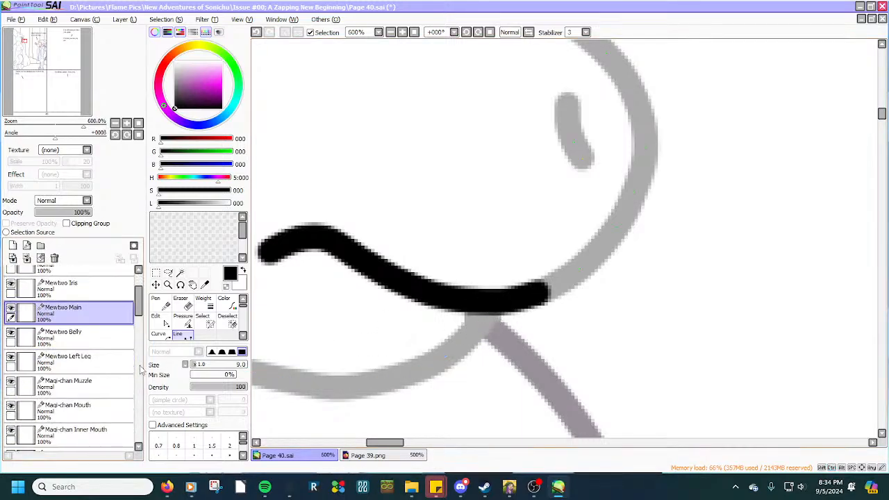
scroll(141, 368, down, 6)
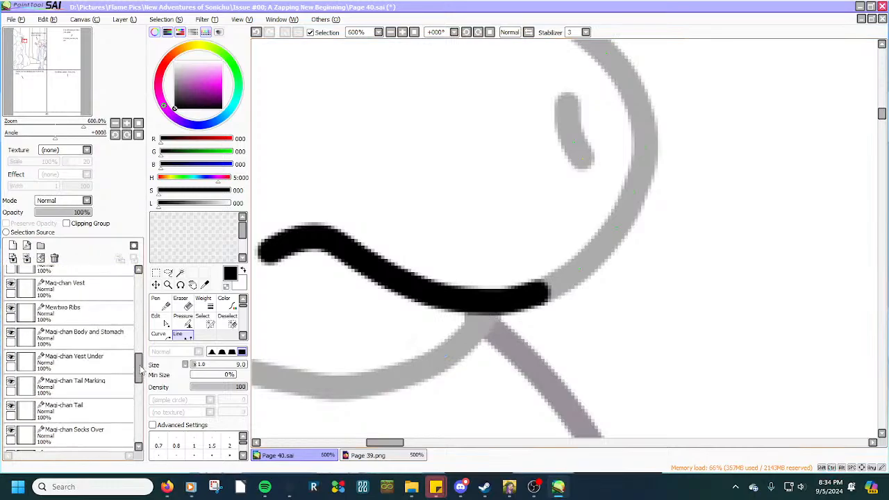
scroll(141, 368, down, 3)
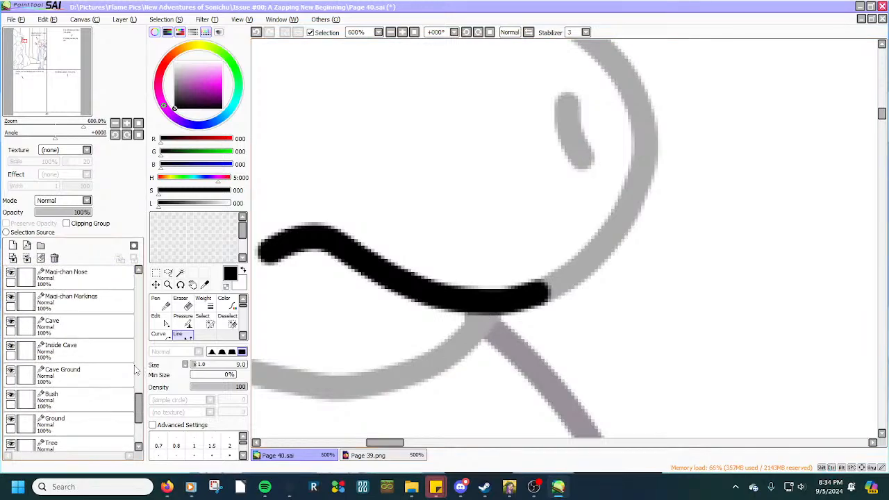
click(114, 329)
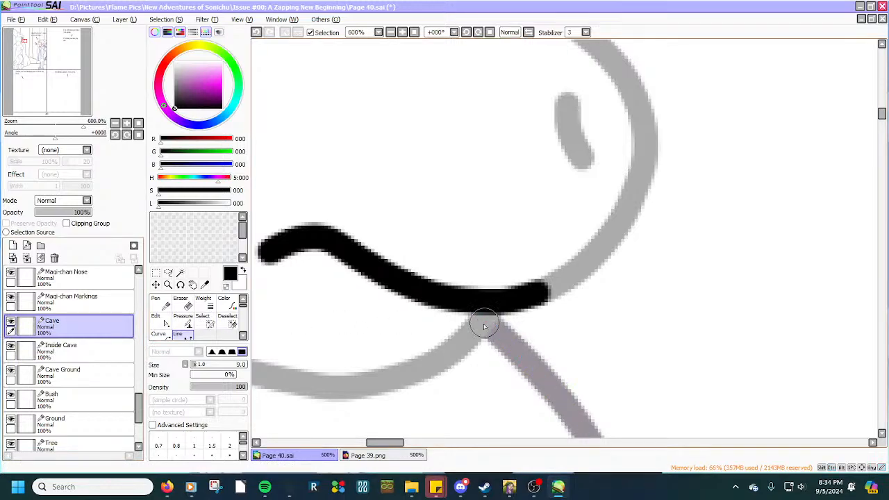
Examine the line art around Mewtwo's face, chin and neck in the first panel.
scroll(486, 324, down, 5)
scroll(478, 330, down, 2)
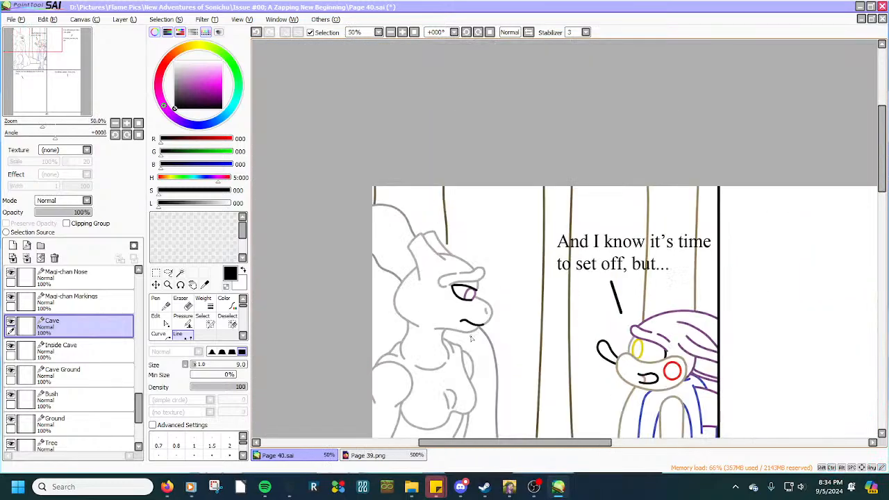
scroll(471, 339, down, 1)
scroll(464, 344, up, 4)
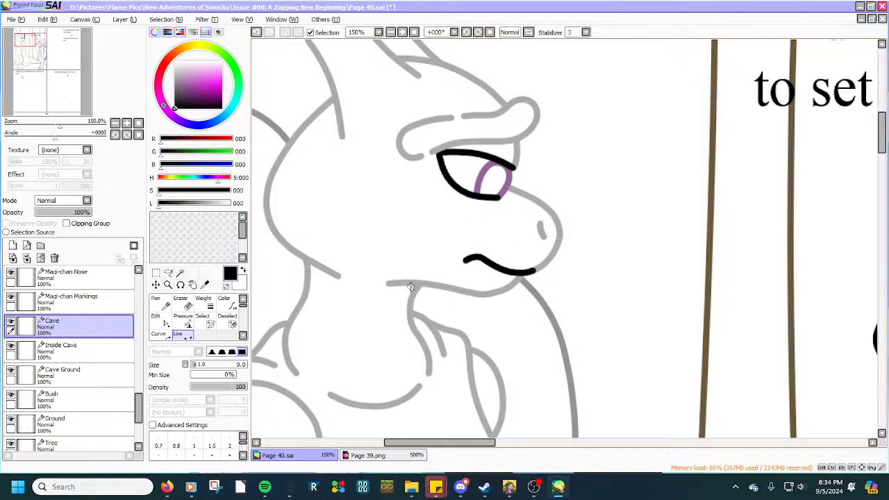
scroll(411, 286, down, 2)
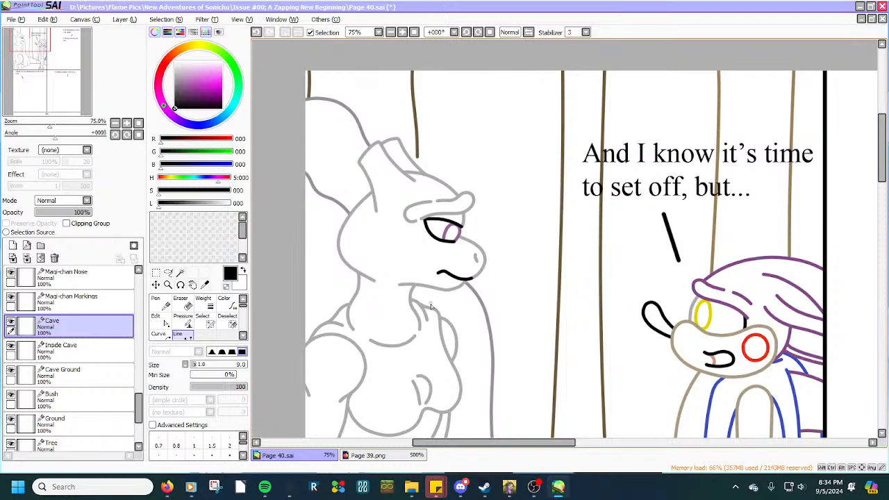
scroll(431, 306, up, 3)
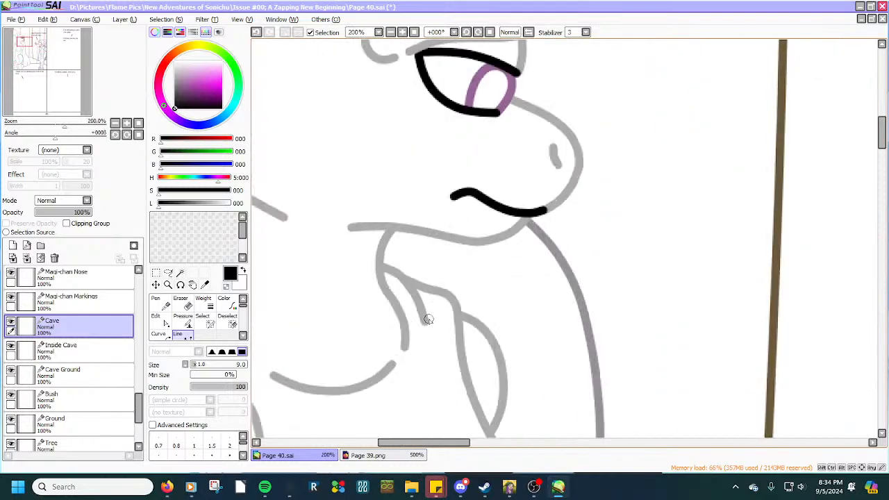
scroll(429, 320, down, 2)
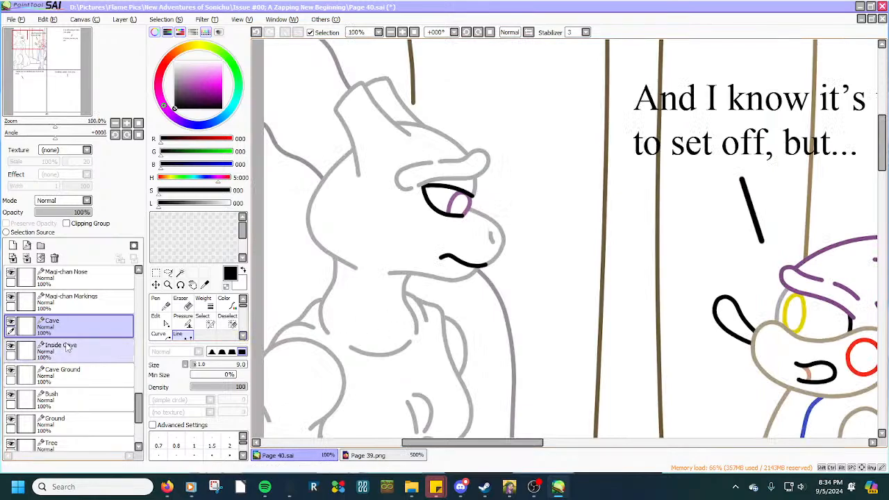
Show the Background sketch temporarily to compare the first panel's line art with the pencil drawing.
scroll(67, 346, down, 3)
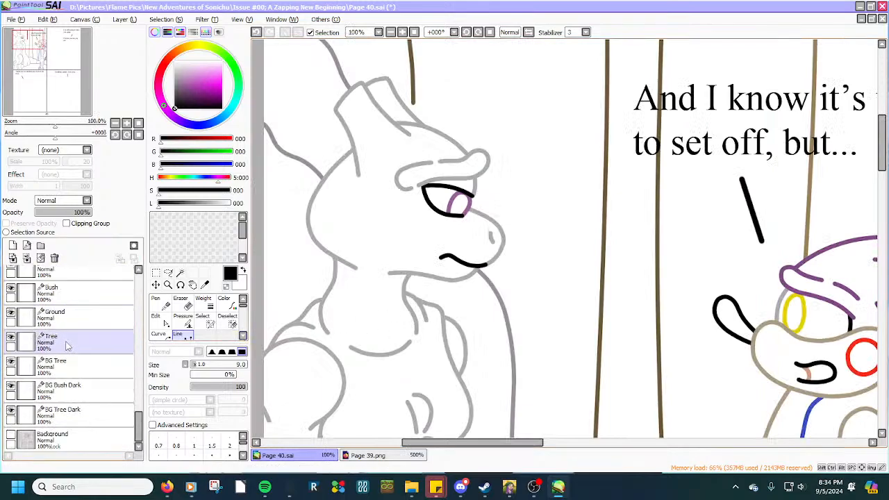
click(11, 434)
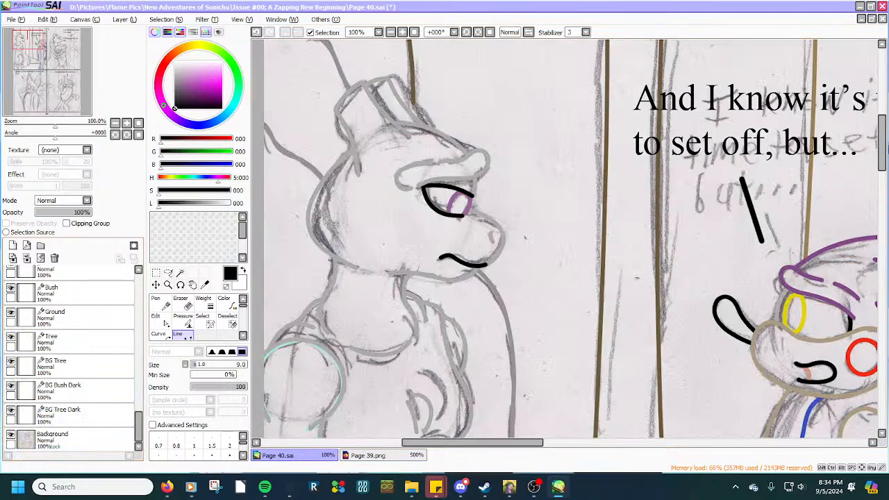
drag(882, 142, 884, 209)
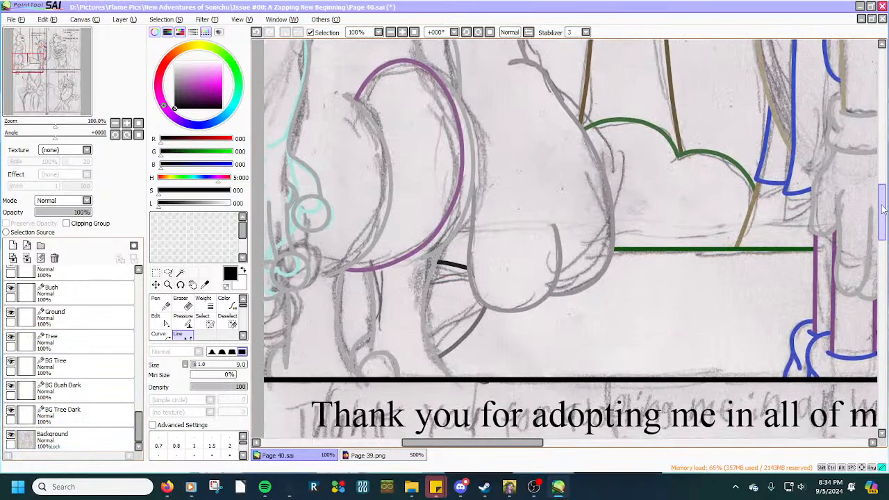
scroll(708, 243, down, 3)
scroll(739, 137, up, 2)
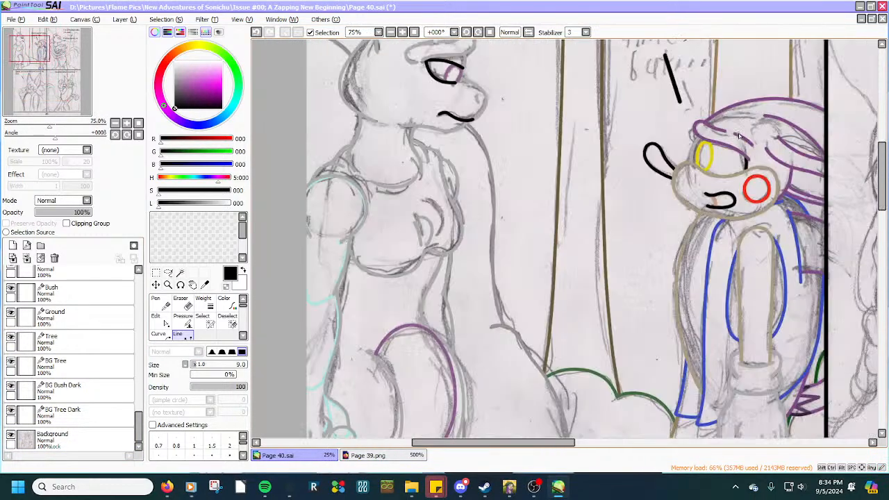
scroll(739, 137, down, 1)
click(123, 300)
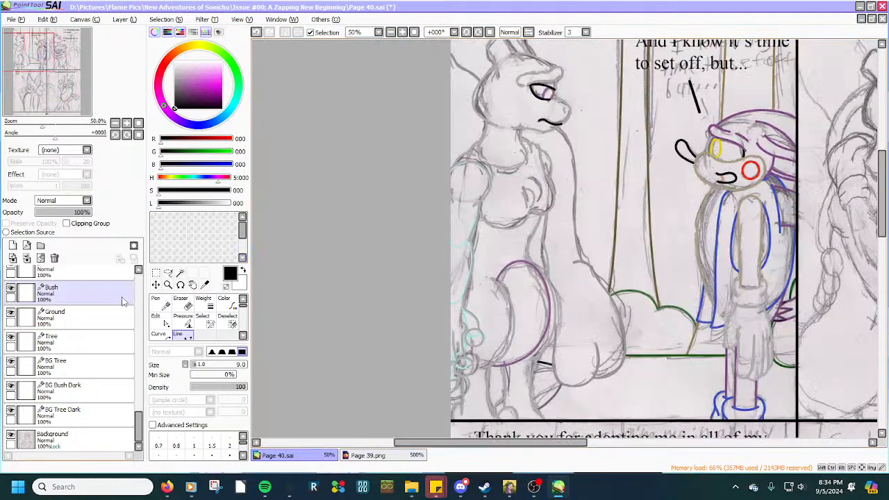
scroll(121, 306, up, 2)
scroll(121, 307, down, 2)
click(11, 436)
scroll(353, 246, down, 2)
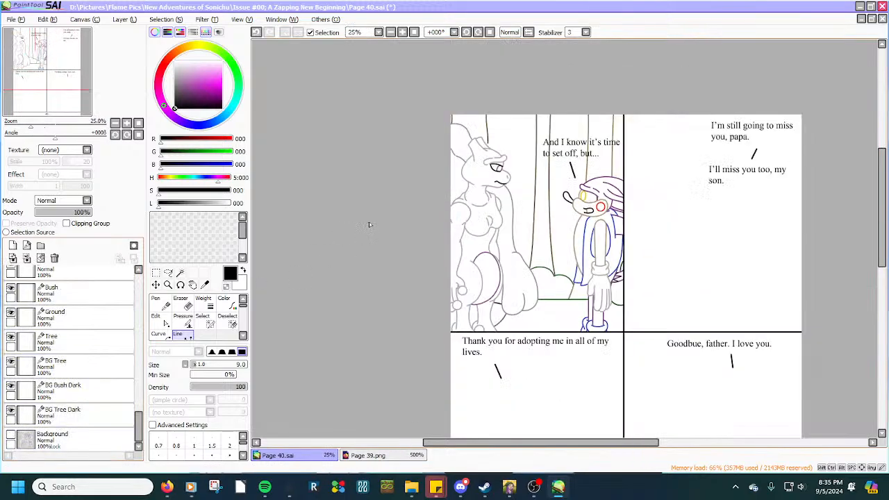
Review the first panel's line art and make the Background layer the active layer.
scroll(367, 222, up, 2)
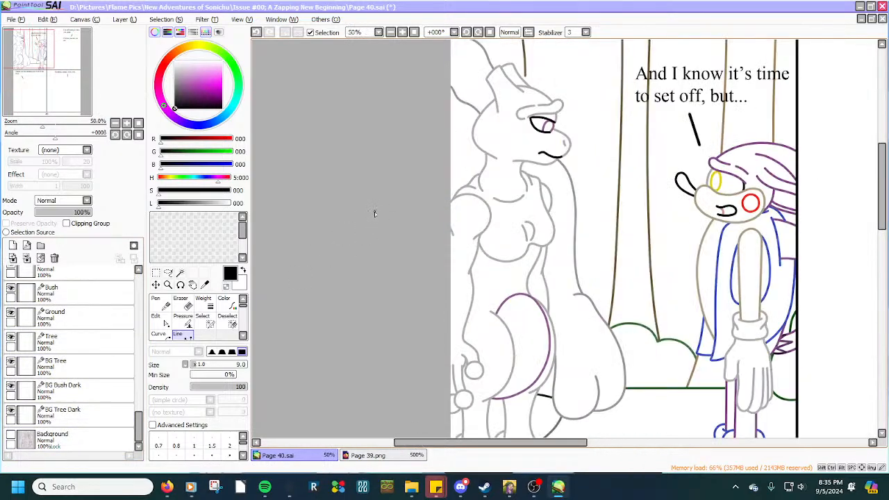
scroll(374, 215, down, 2)
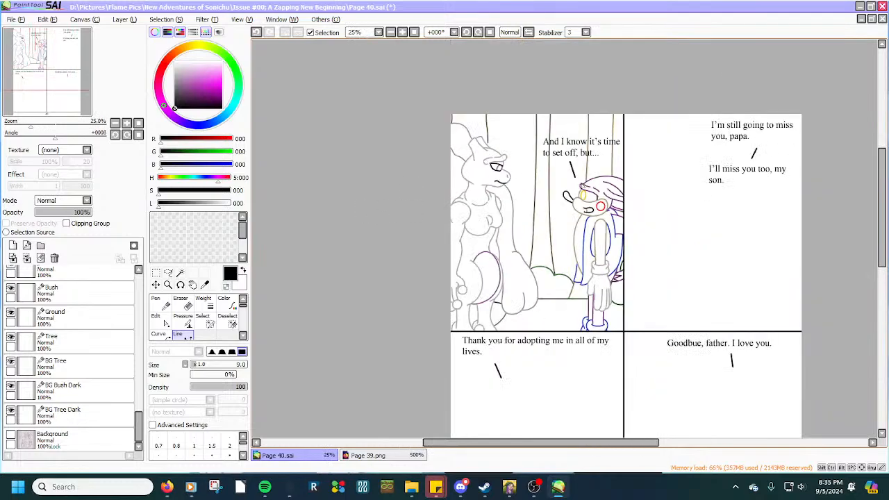
scroll(578, 196, up, 1)
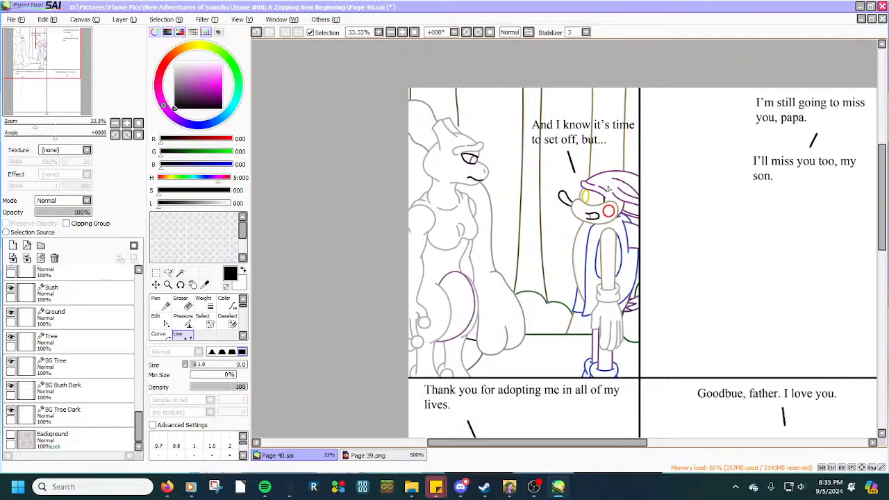
click(51, 439)
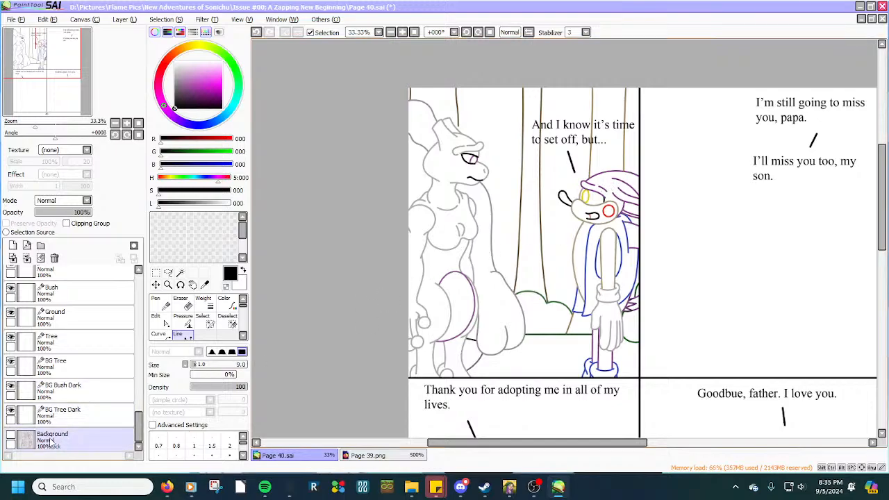
click(52, 437)
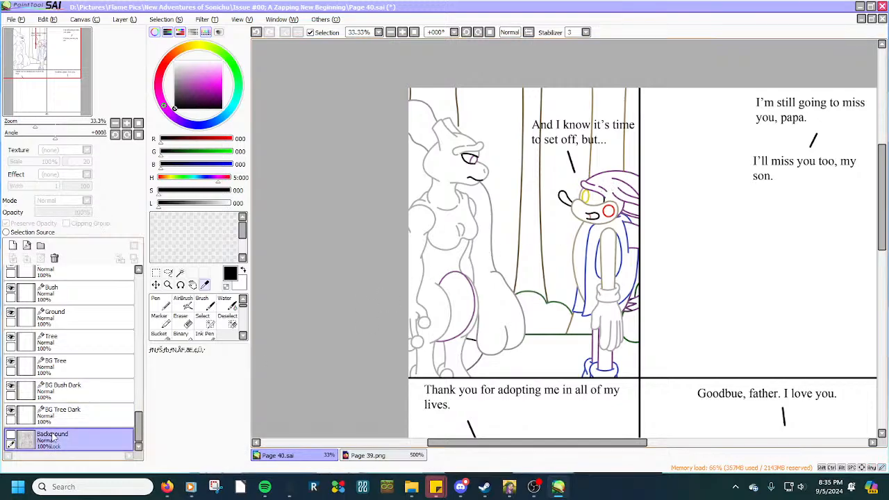
Merge all the linework layers, from Eyebrow down through BG Tree Dark, into one layer between Panels and Background.
click(75, 367)
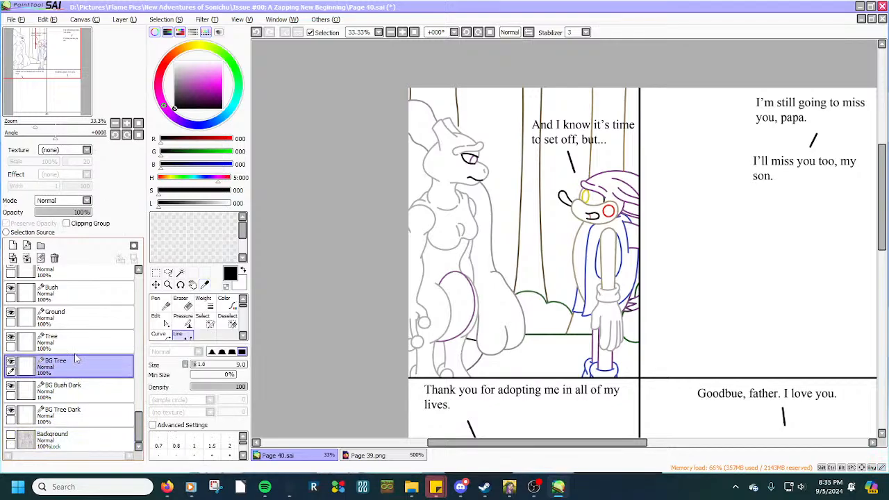
scroll(77, 323, up, 6)
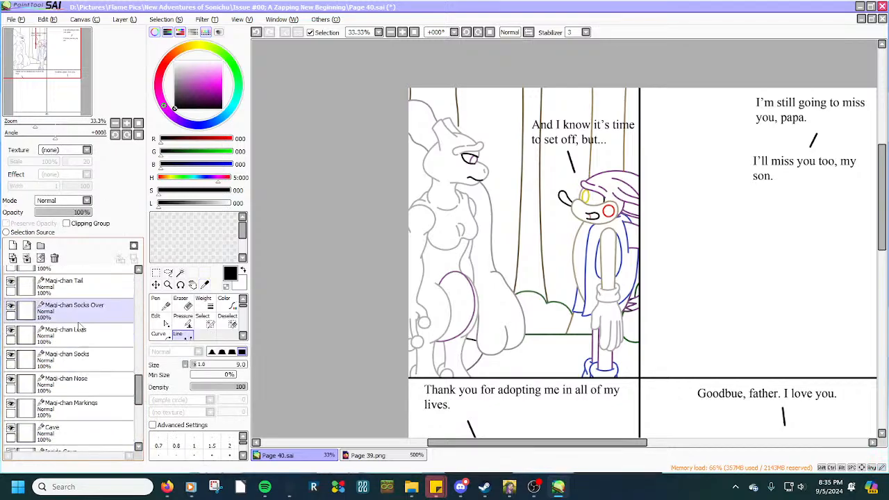
scroll(79, 325, up, 8)
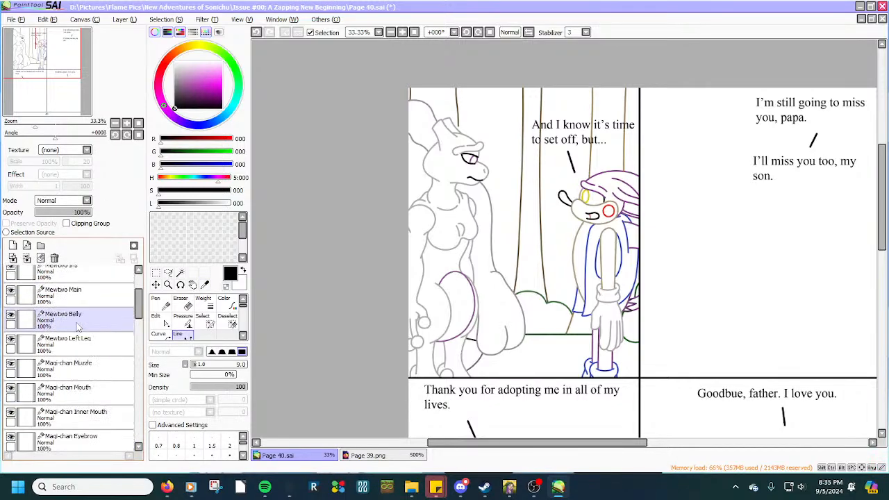
click(66, 302)
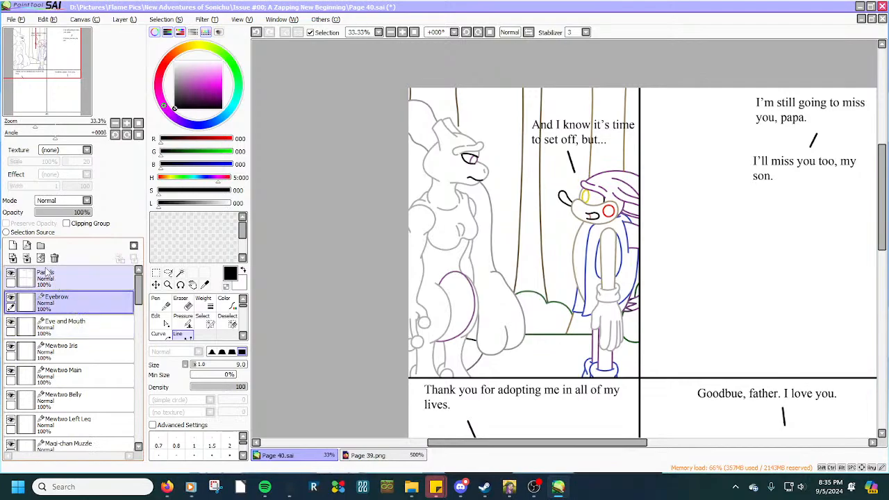
click(27, 258)
click(26, 257)
click(27, 257)
click(26, 258)
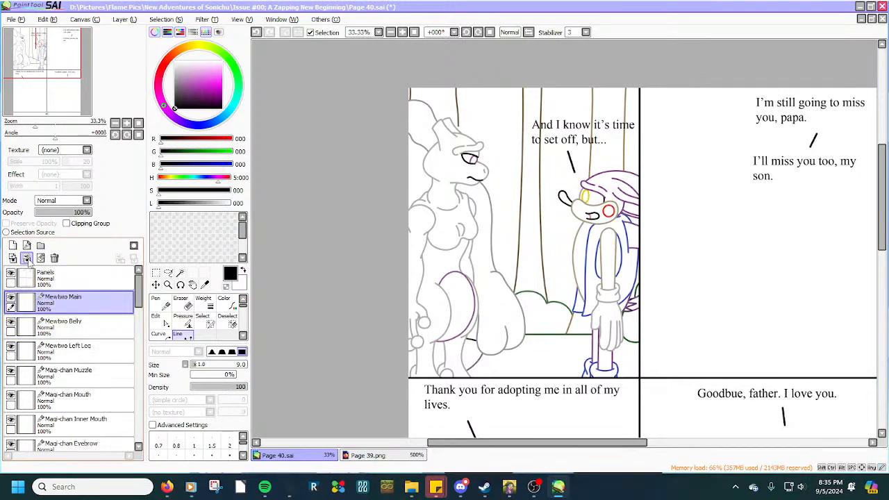
click(26, 257)
click(26, 258)
click(26, 258)
click(27, 257)
click(27, 257)
click(26, 257)
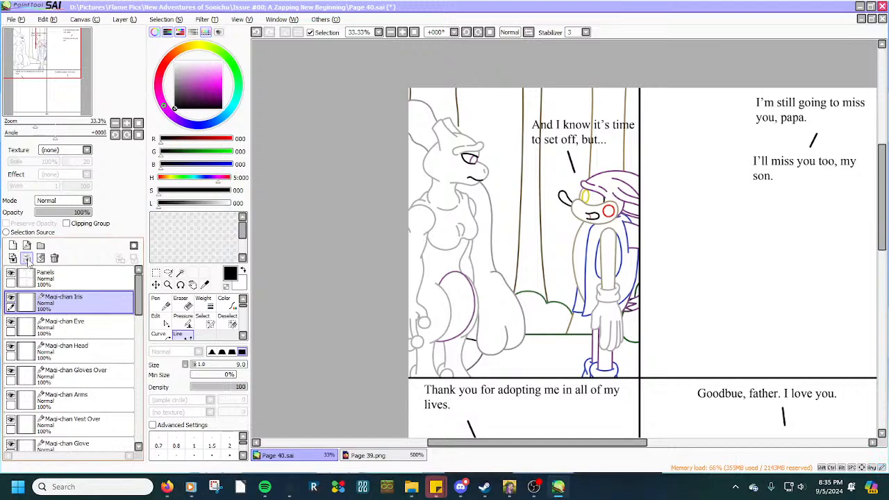
click(26, 258)
click(26, 258)
click(27, 257)
click(26, 257)
click(26, 258)
click(27, 257)
click(27, 257)
click(26, 257)
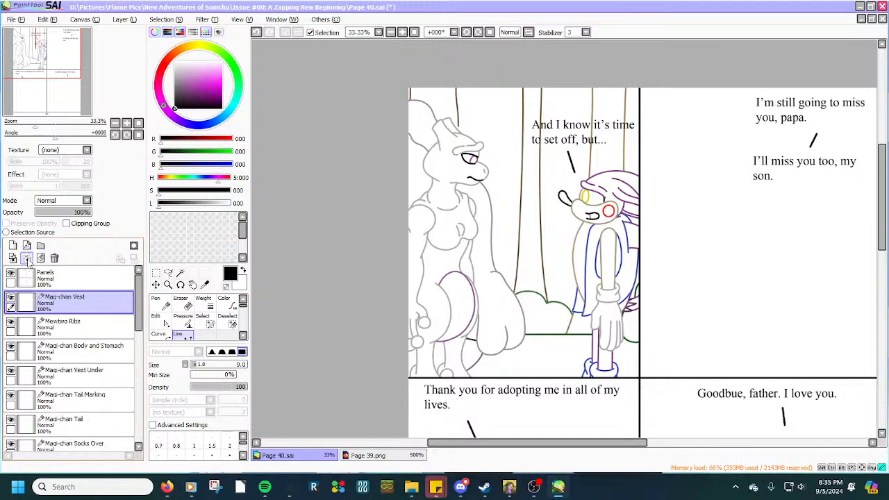
click(26, 257)
click(26, 258)
click(26, 258)
click(27, 257)
click(26, 258)
click(27, 258)
click(27, 258)
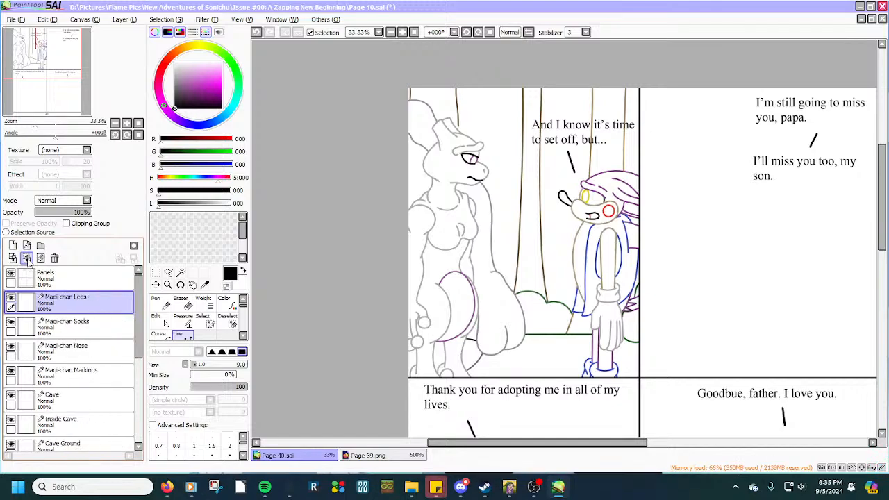
click(26, 258)
click(26, 257)
click(26, 258)
click(26, 258)
click(27, 258)
click(27, 257)
click(27, 258)
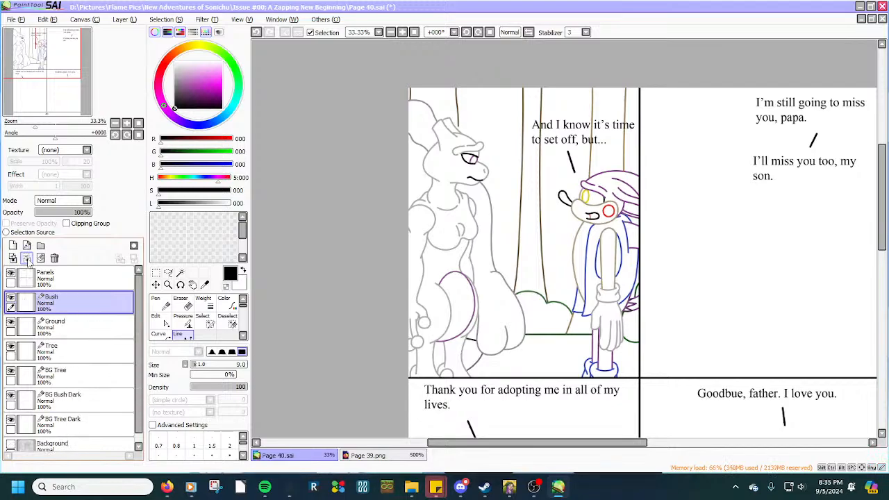
click(27, 257)
click(26, 258)
click(27, 257)
click(27, 257)
click(27, 258)
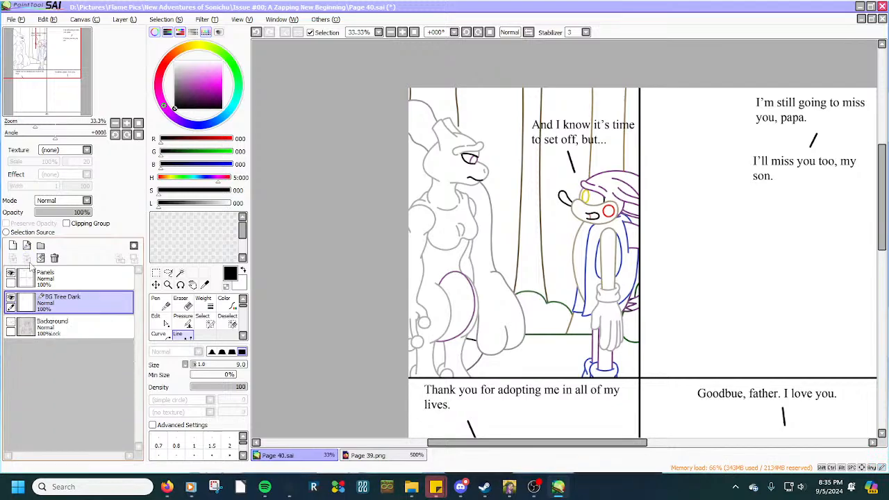
Rename the merged line layer to Linework and save the file.
double_click(62, 306)
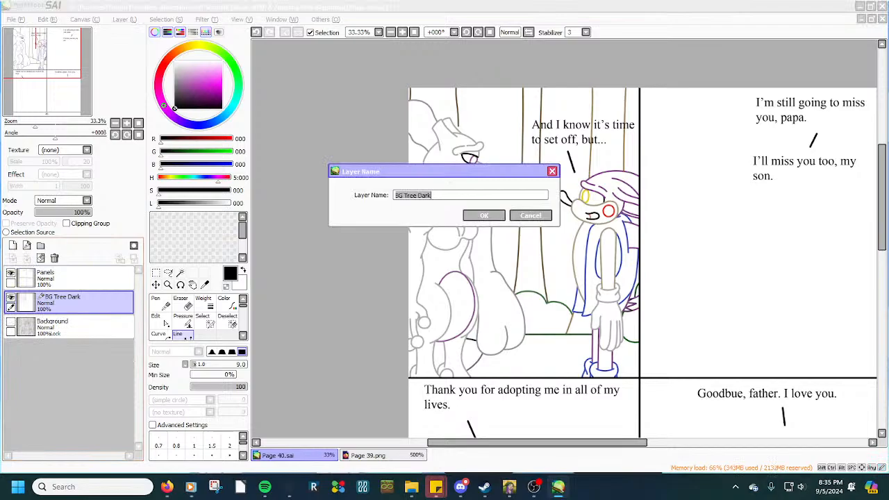
text(Linework)
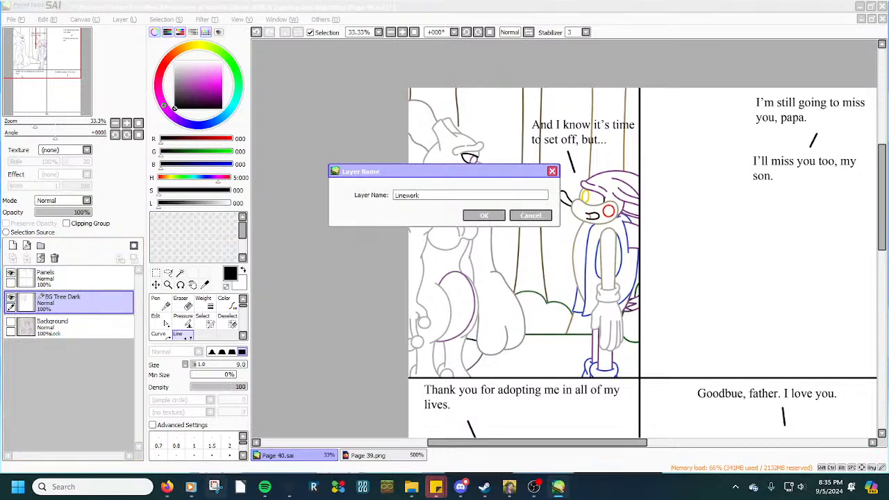
key(Return)
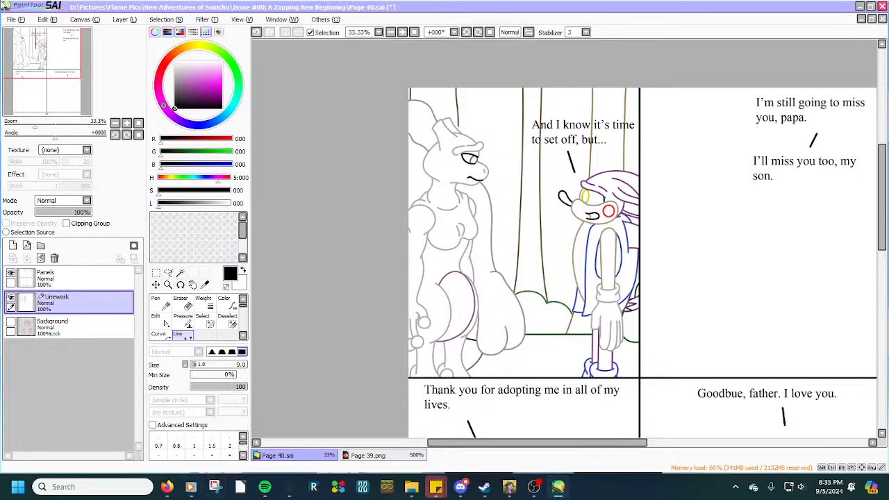
click(15, 19)
click(49, 86)
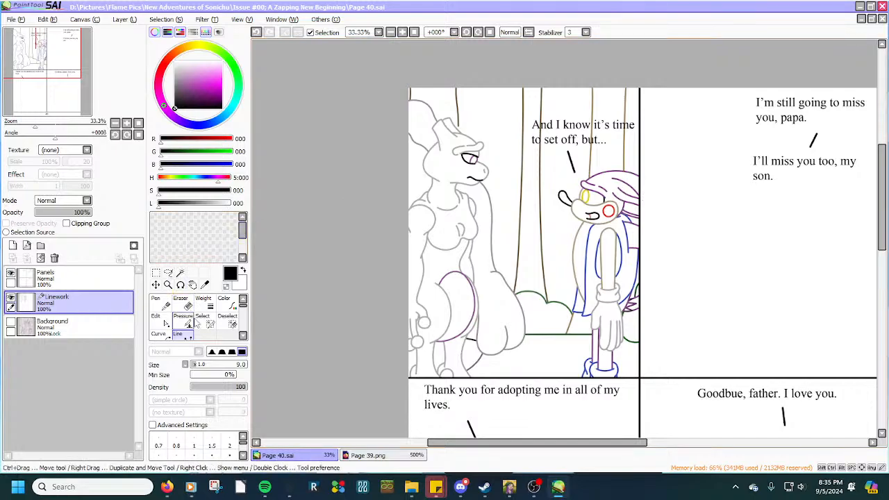
Extend the lower end of the brown tree line above Mewtwo's head until it meets the grey head outline.
scroll(413, 131, up, 8)
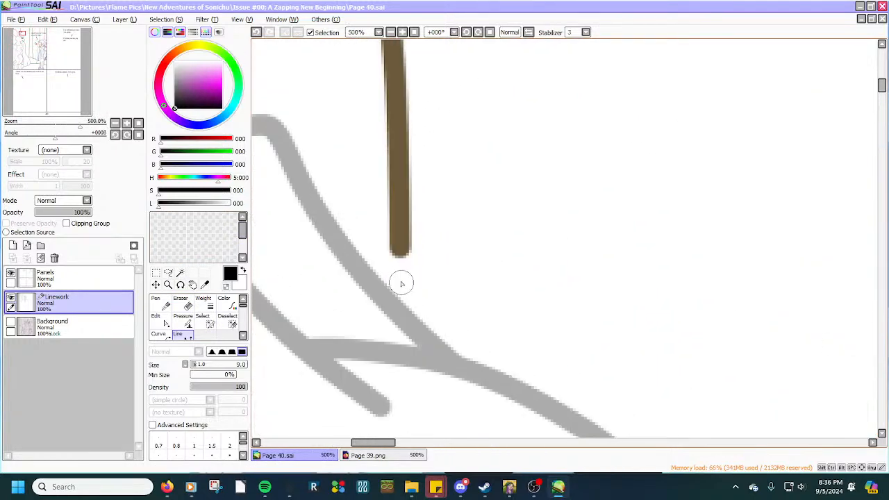
drag(400, 254, 403, 313)
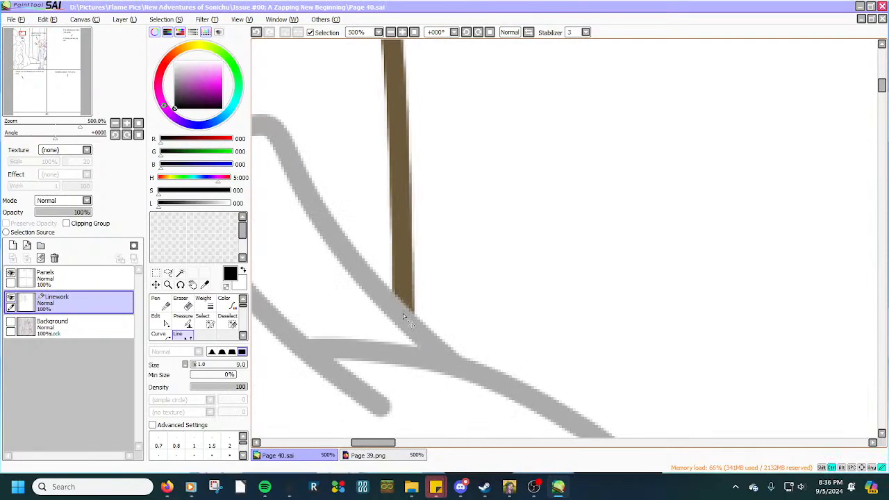
scroll(401, 295, down, 3)
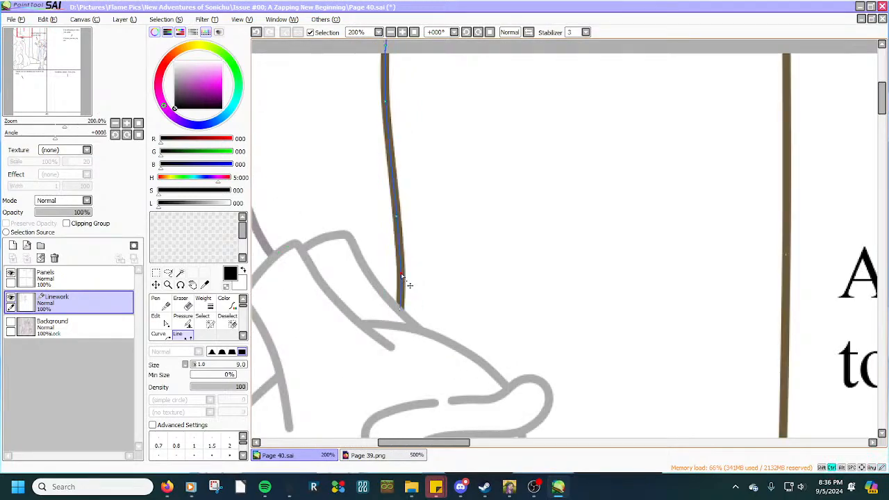
Examine the first panel's merged linework around Mewtwo, Magi-chan and the trees for gaps or missing lines.
scroll(400, 276, down, 3)
scroll(400, 277, down, 2)
scroll(432, 412, up, 3)
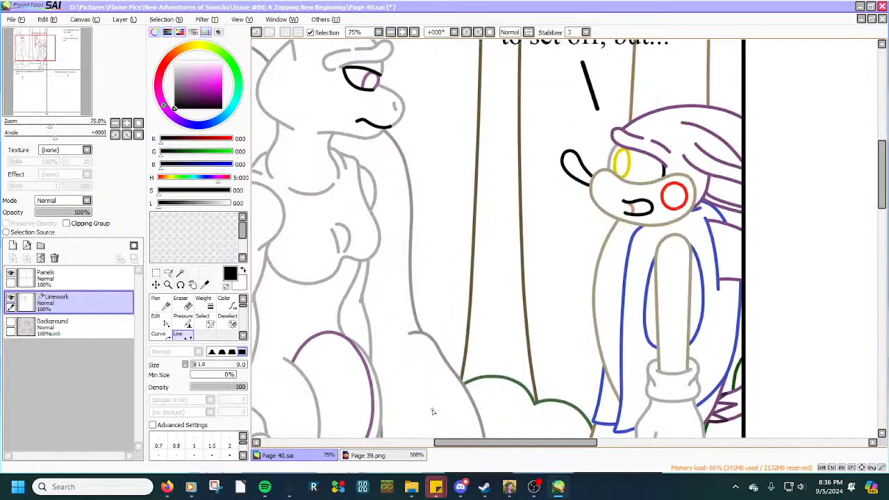
scroll(432, 411, down, 2)
scroll(404, 311, up, 5)
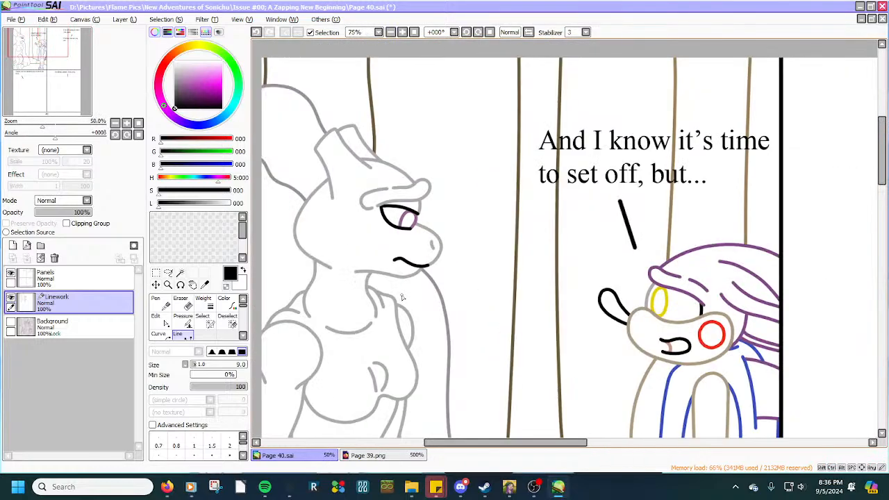
scroll(416, 266, up, 1)
scroll(416, 266, down, 5)
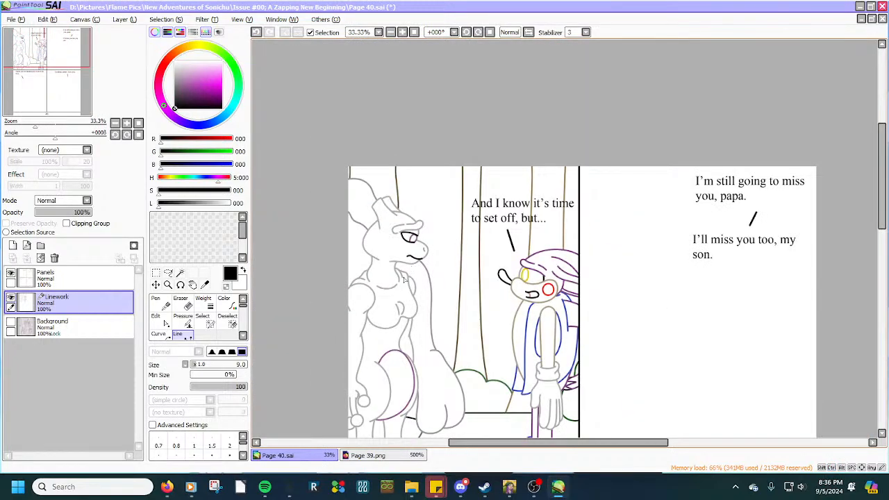
scroll(398, 298, up, 2)
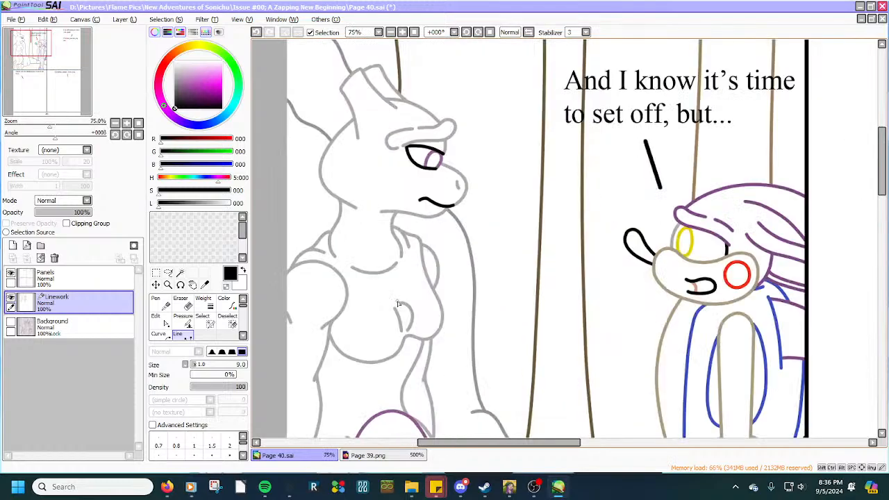
scroll(397, 304, down, 2)
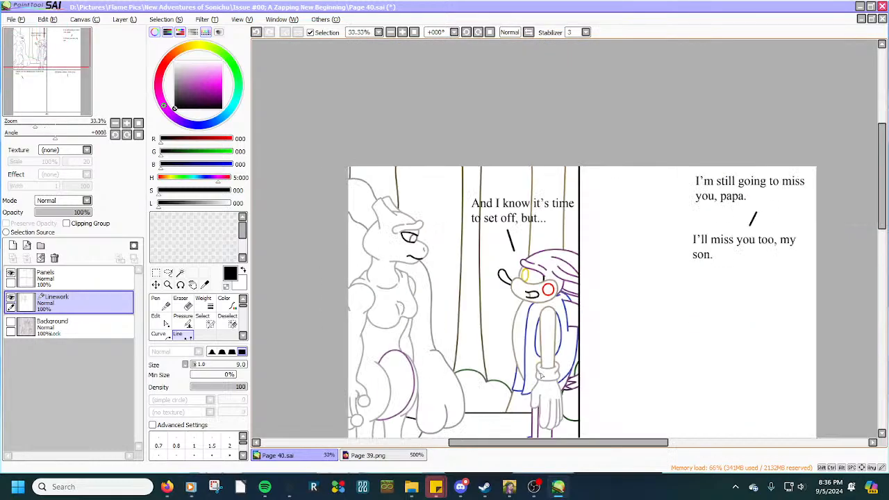
scroll(541, 376, up, 2)
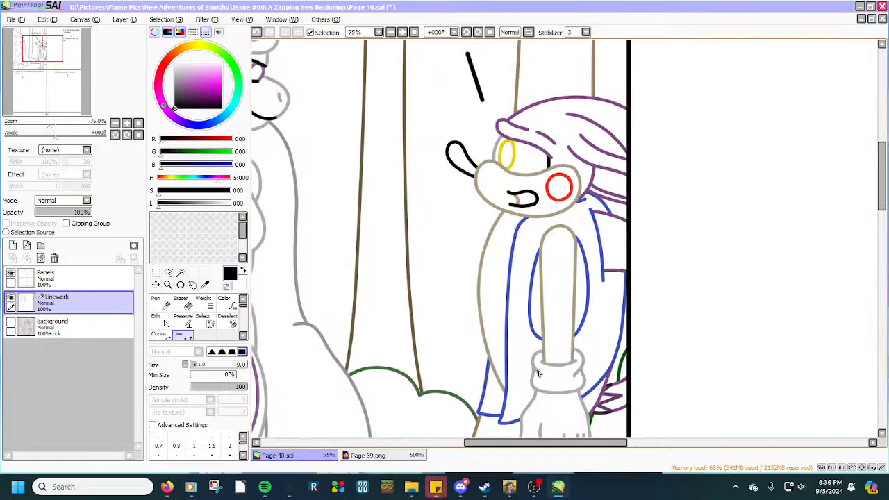
scroll(537, 373, down, 3)
scroll(546, 398, up, 3)
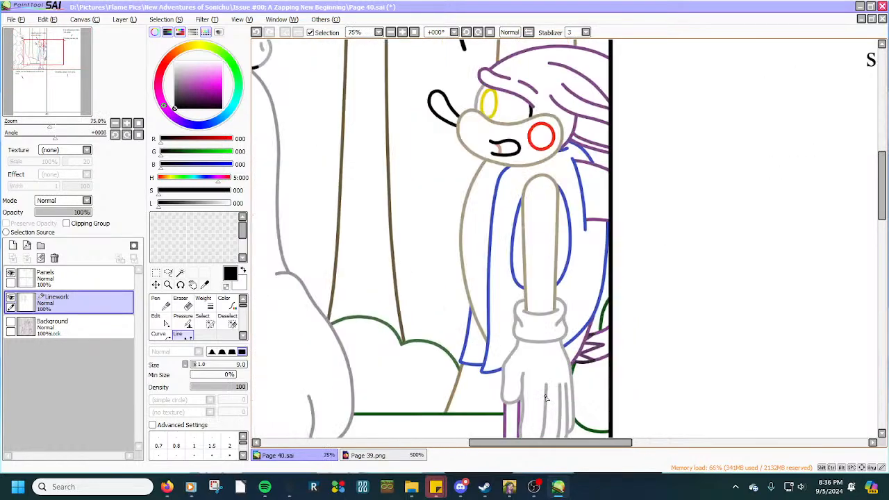
scroll(546, 398, down, 2)
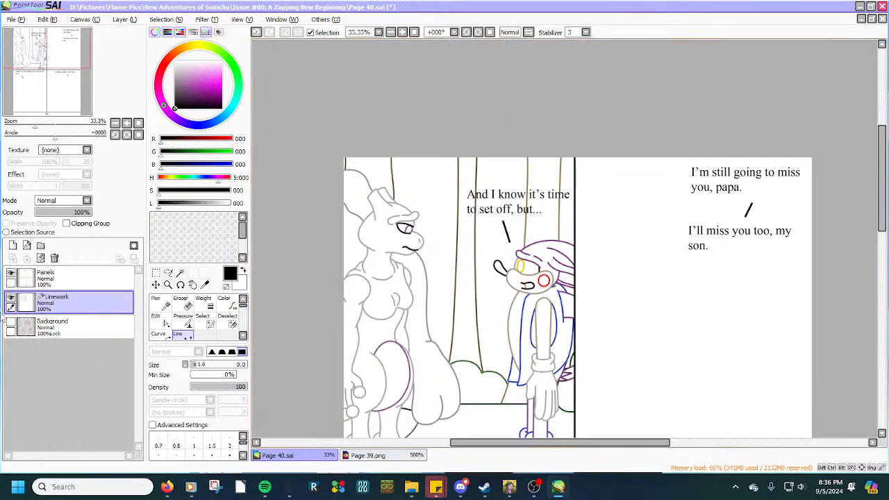
Create a layer folder named Panel 1 directly above the Background layer.
click(56, 327)
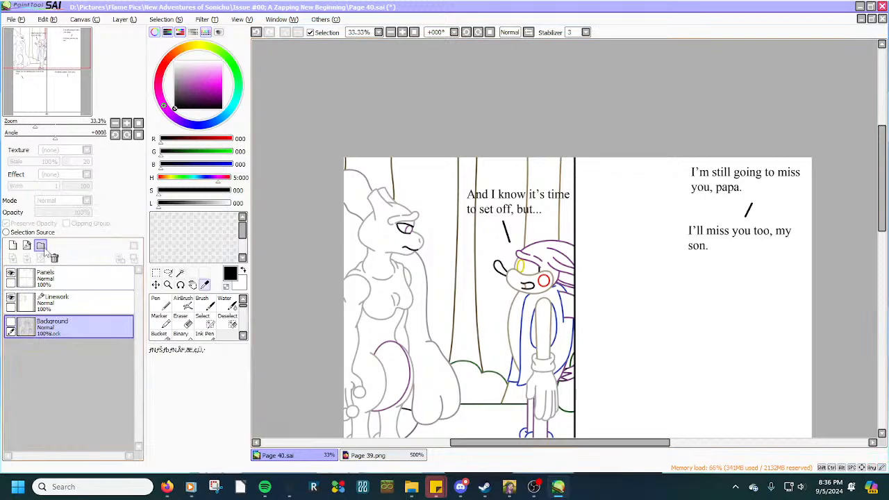
click(40, 246)
double_click(44, 324)
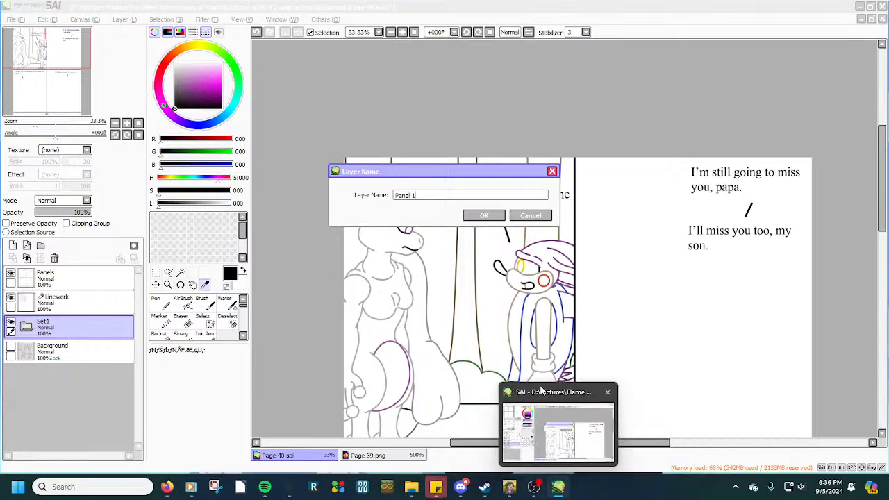
click(484, 215)
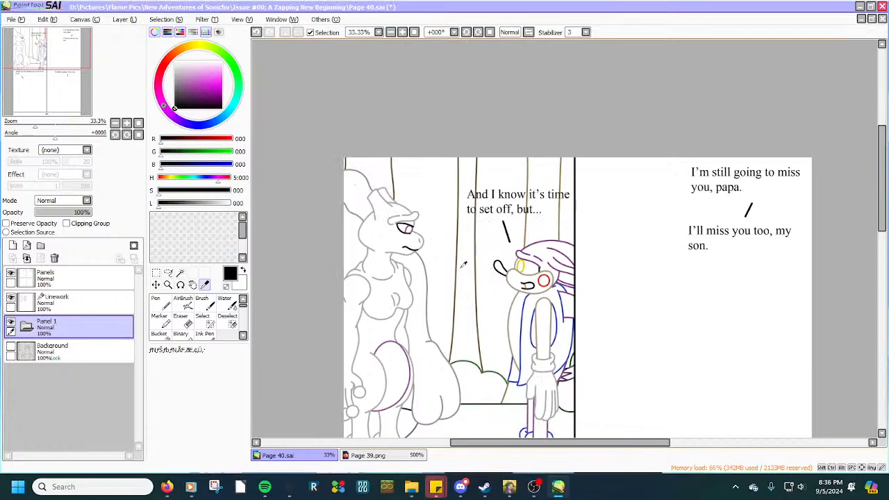
Choose the Select brush and add a new layer named Black inside the Panel 1 folder.
click(202, 318)
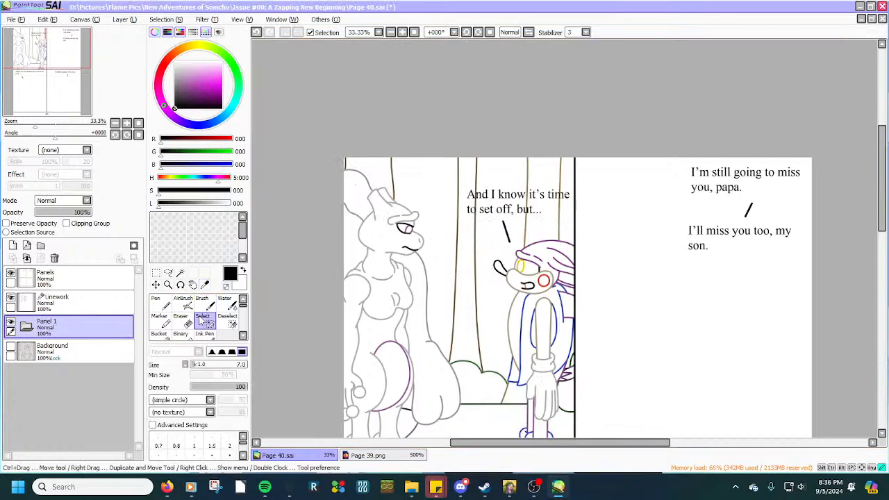
click(12, 245)
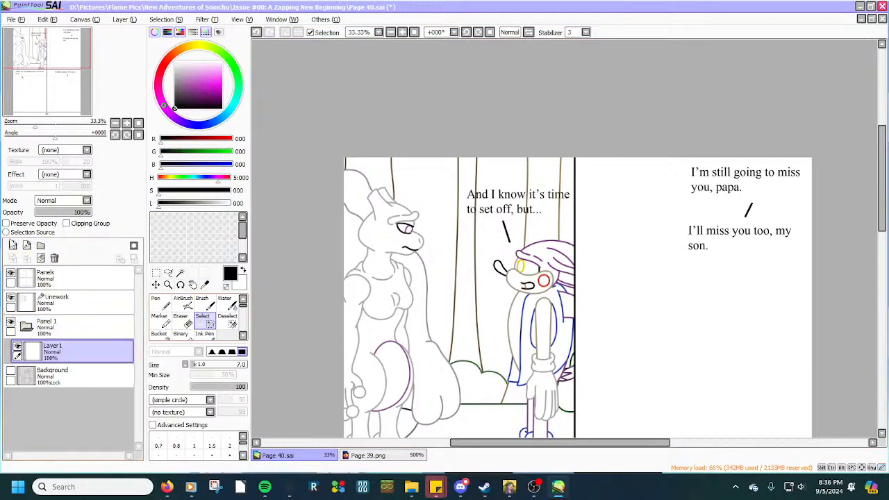
double_click(61, 354)
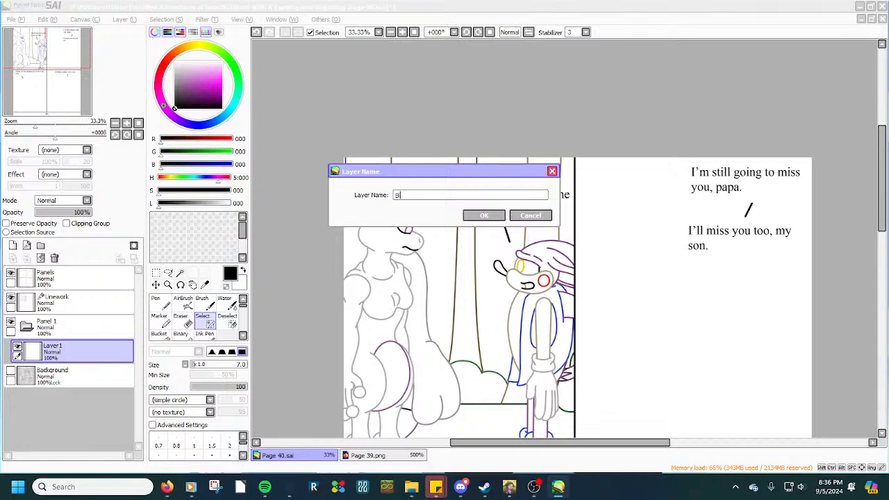
key(Return)
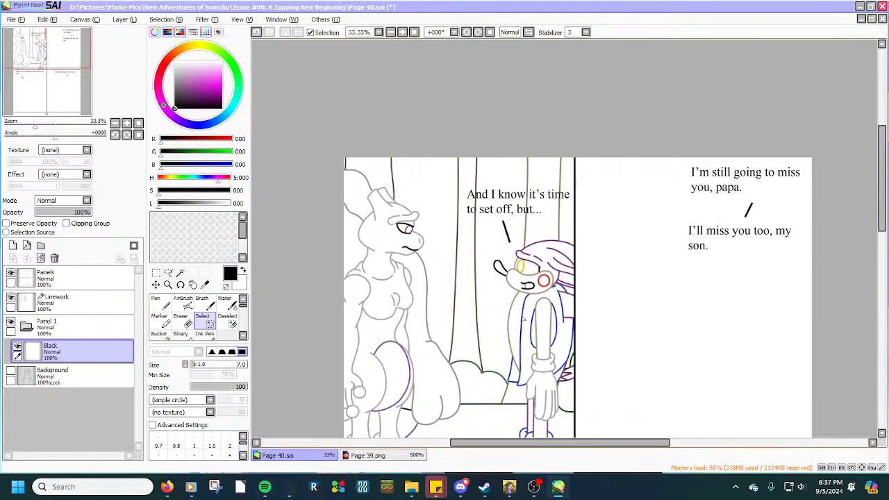
Trace a selection along the inside of Magi-chan's black nose outline with the Select brush, closing it at the muzzle line.
scroll(518, 282, up, 6)
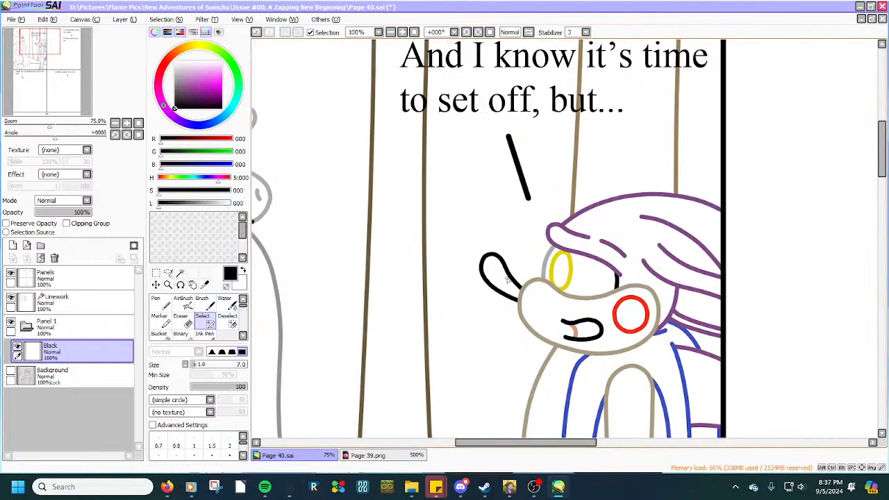
scroll(499, 300, up, 1)
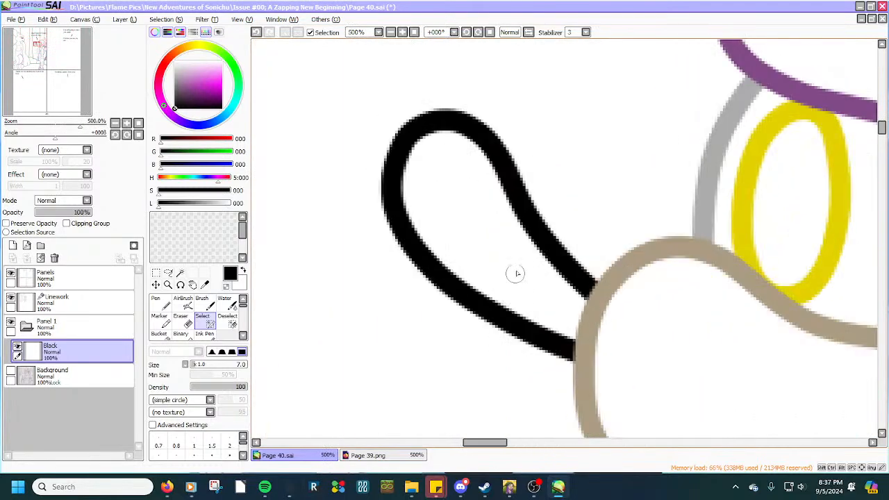
scroll(516, 273, up, 1)
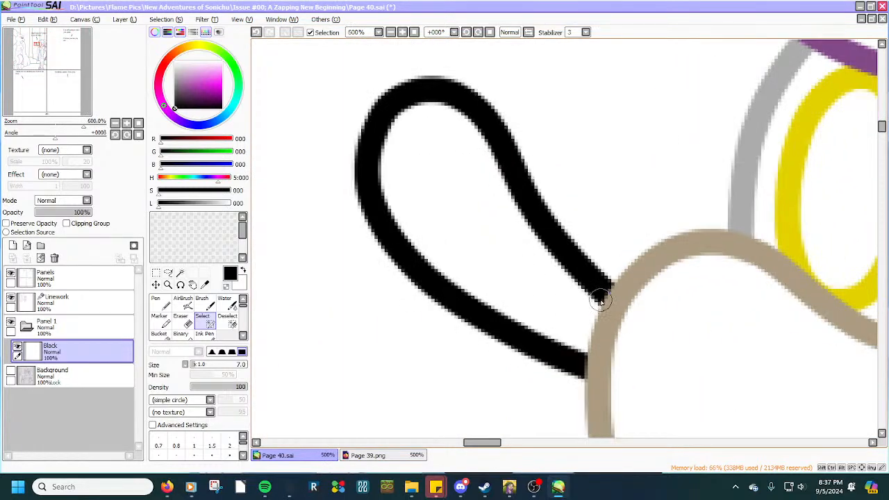
mouse_move(599, 302)
mouse_down()
mouse_move(584, 356)
mouse_move(436, 273)
mouse_move(383, 204)
mouse_move(379, 151)
mouse_move(393, 118)
mouse_move(425, 100)
mouse_move(466, 113)
mouse_move(495, 152)
mouse_move(526, 223)
mouse_move(596, 301)
mouse_up()
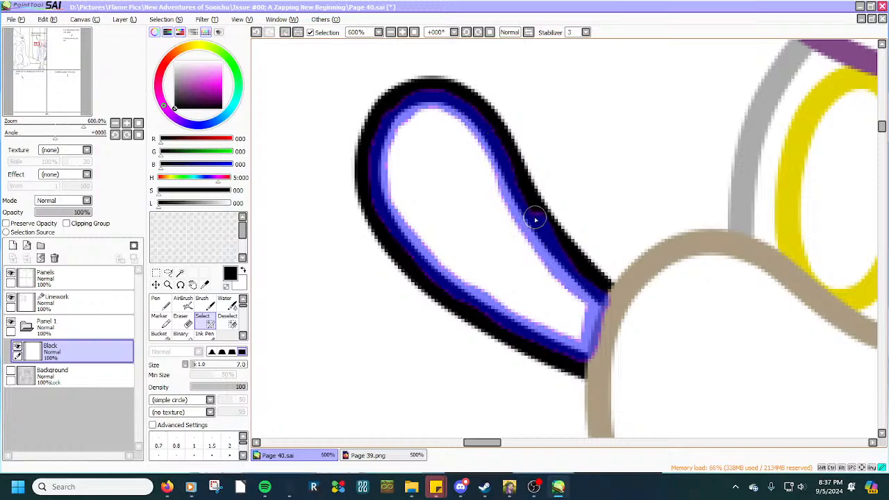
click(228, 320)
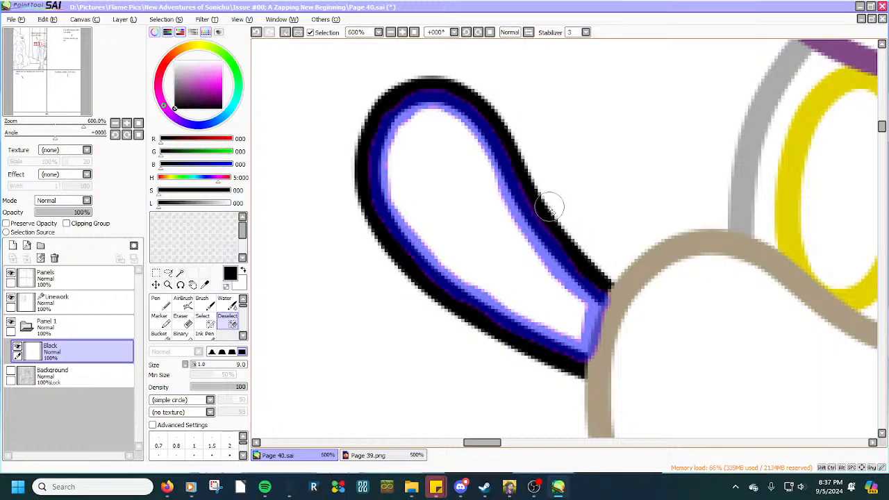
click(202, 322)
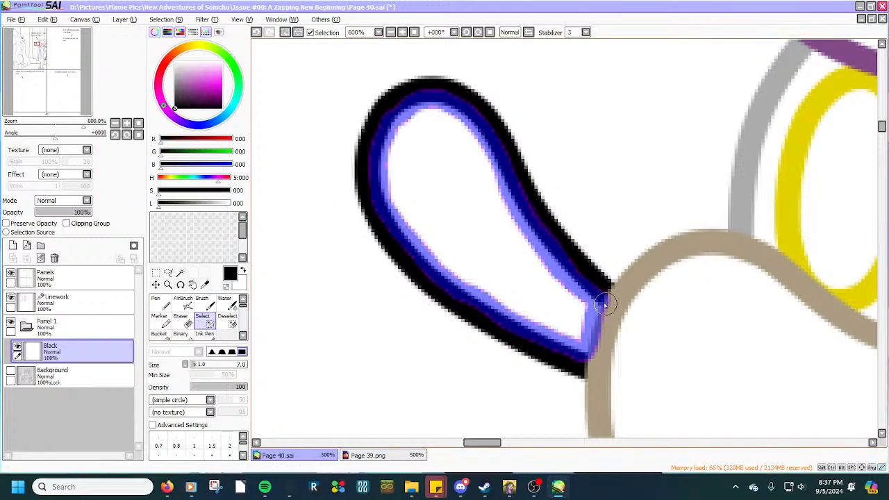
drag(588, 328, 573, 347)
Add the nose's interior to the selection with the Magic Wand and fill it with black using the Bucket.
click(181, 273)
click(485, 250)
scroll(485, 250, down, 10)
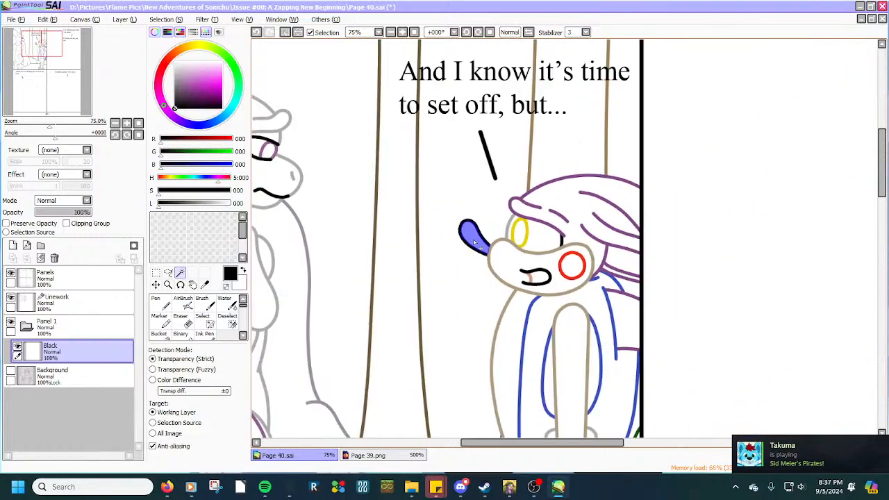
scroll(486, 253, up, 3)
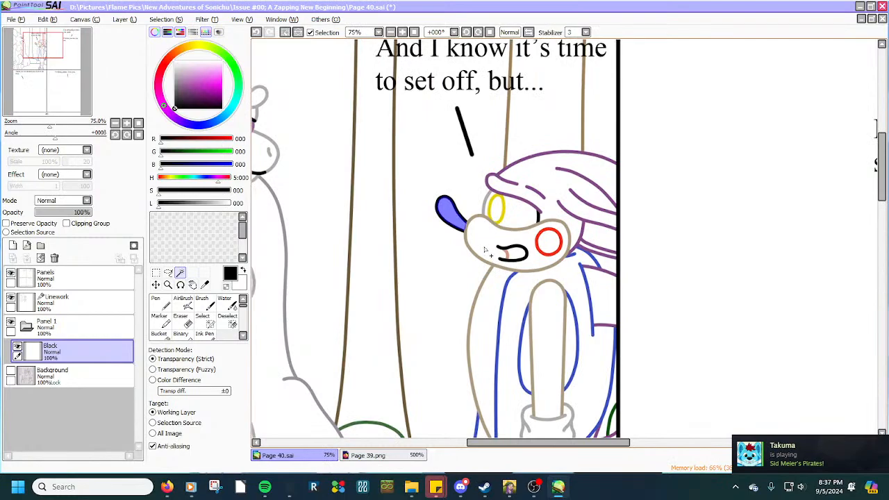
click(159, 333)
click(455, 216)
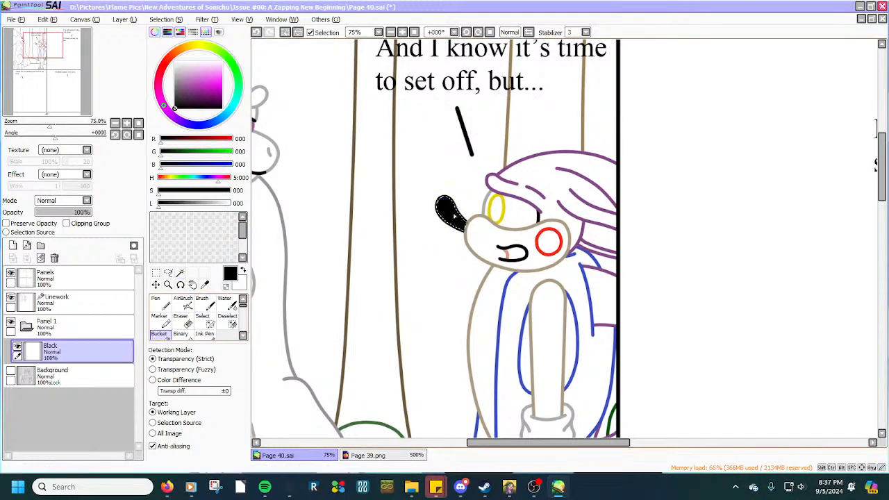
Clear the nose selection and save the Page 40 file.
click(14, 19)
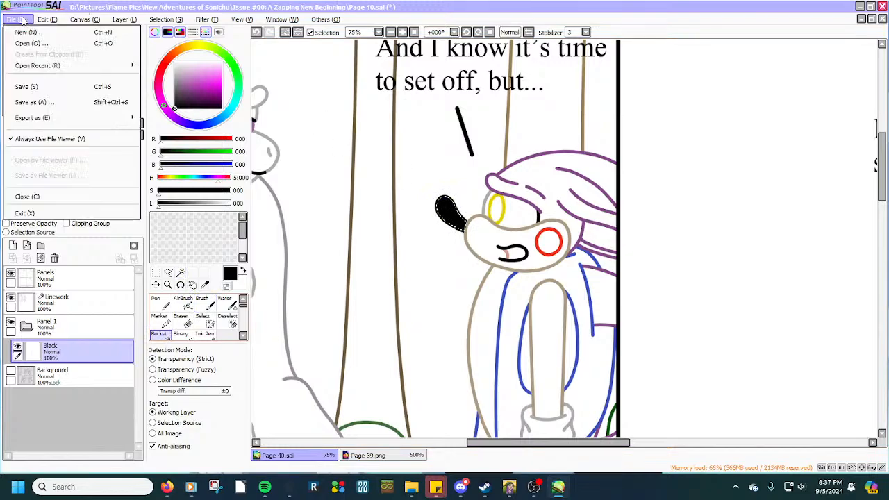
click(168, 33)
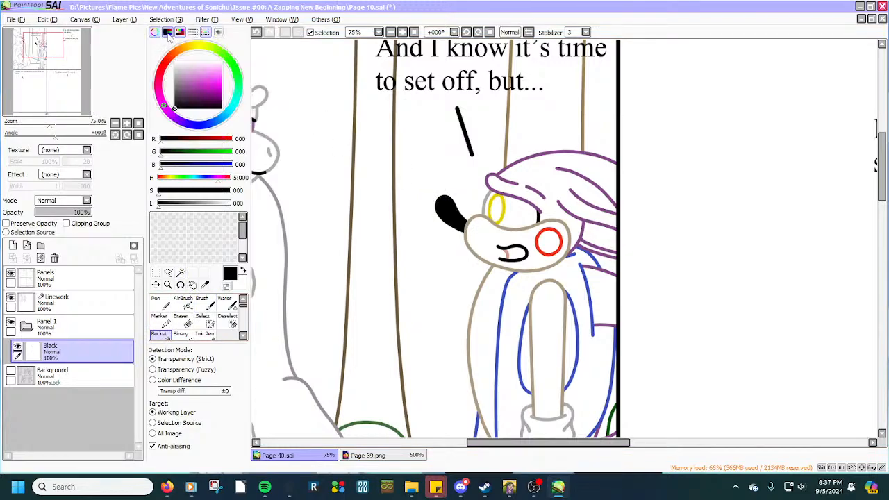
click(12, 19)
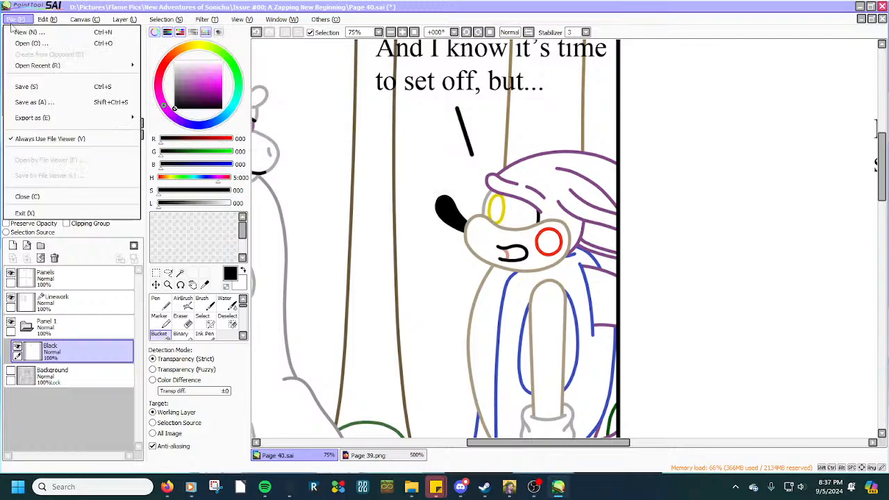
click(34, 87)
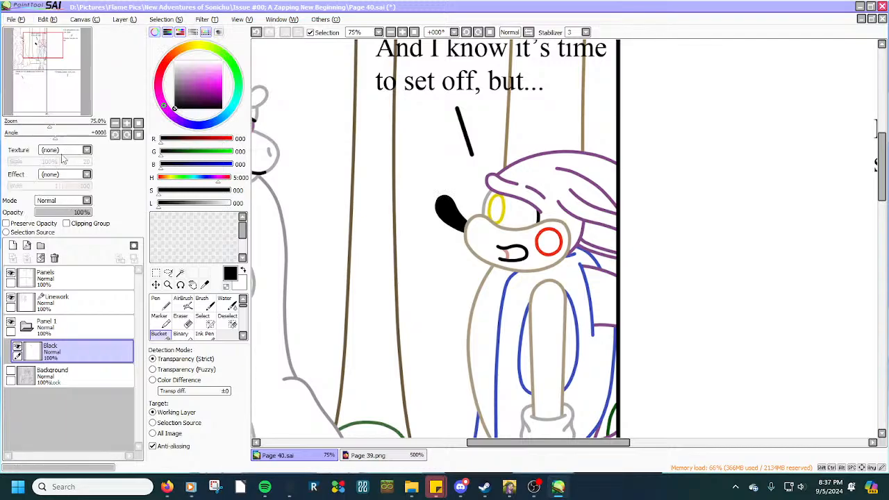
Add a new layer directly below the Black layer in the Panel 1 folder and name it White.
click(13, 245)
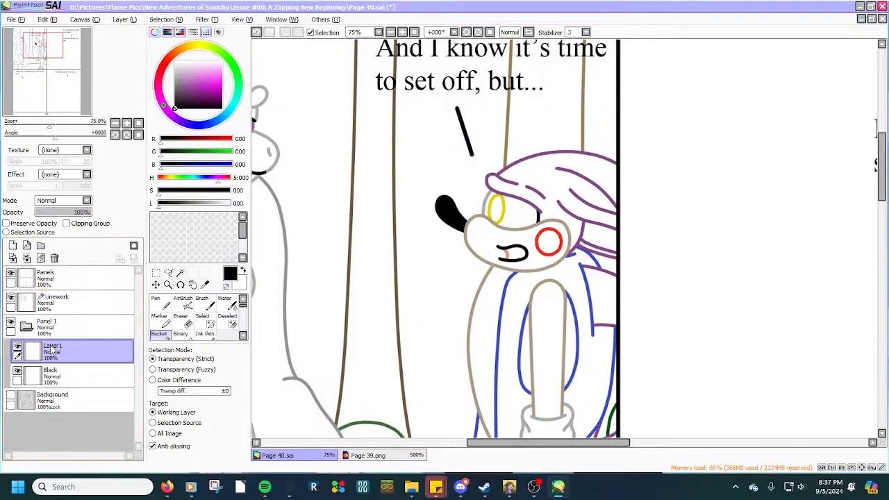
drag(56, 351, 66, 387)
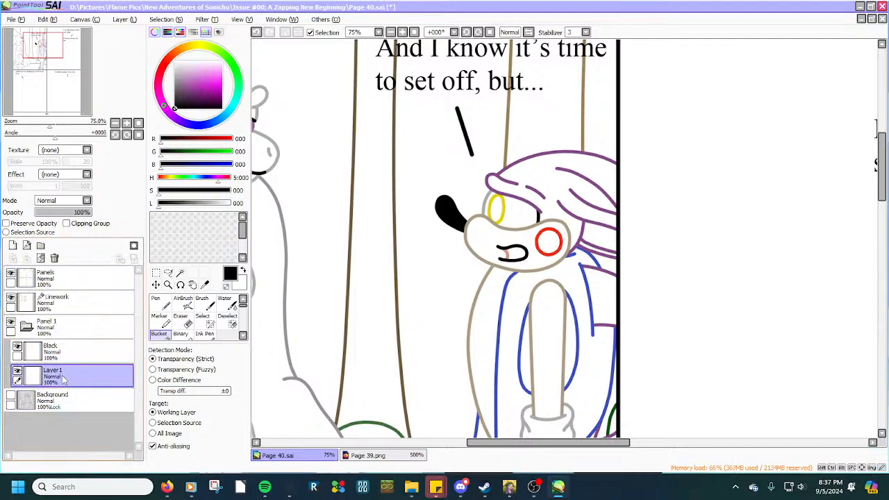
double_click(61, 377)
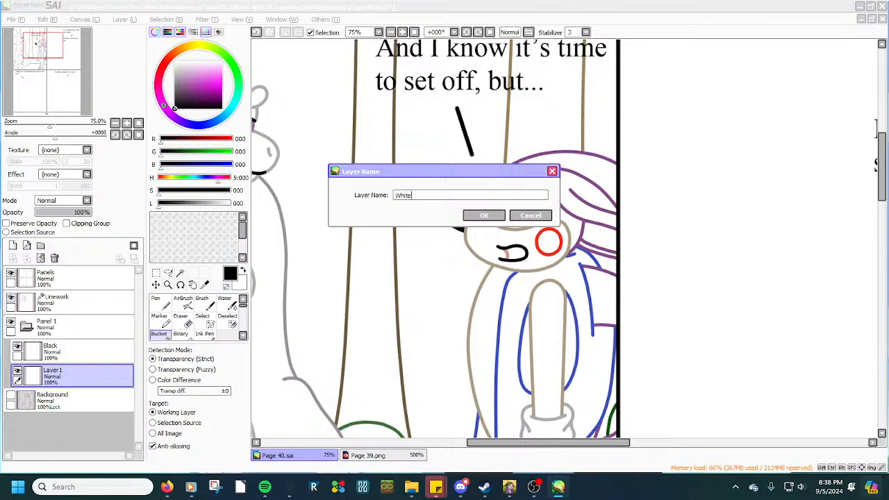
key(Return)
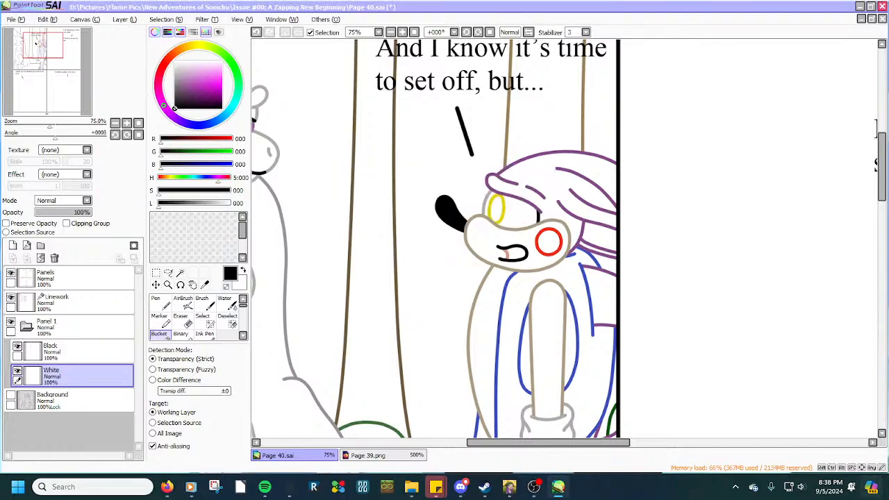
Select the white of Mewtwo's eye by tracing its edge with the Select brush and filling the interior with the Magic Wand.
scroll(670, 279, down, 2)
scroll(633, 245, up, 1)
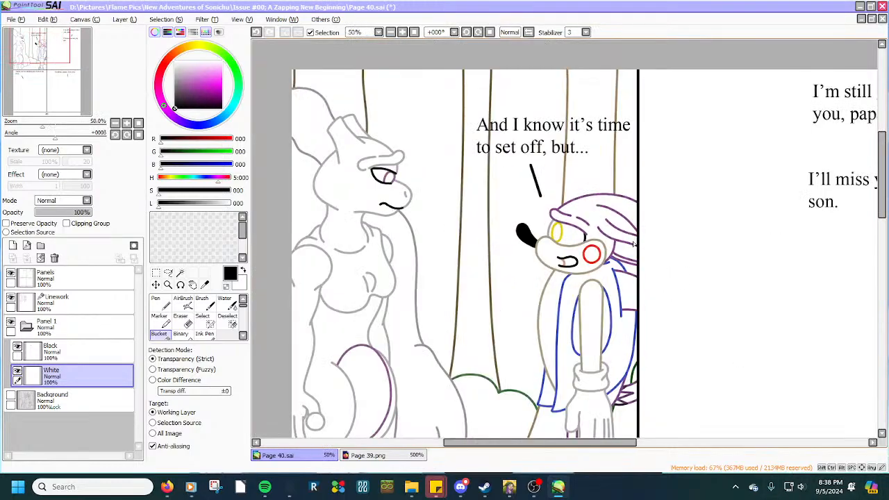
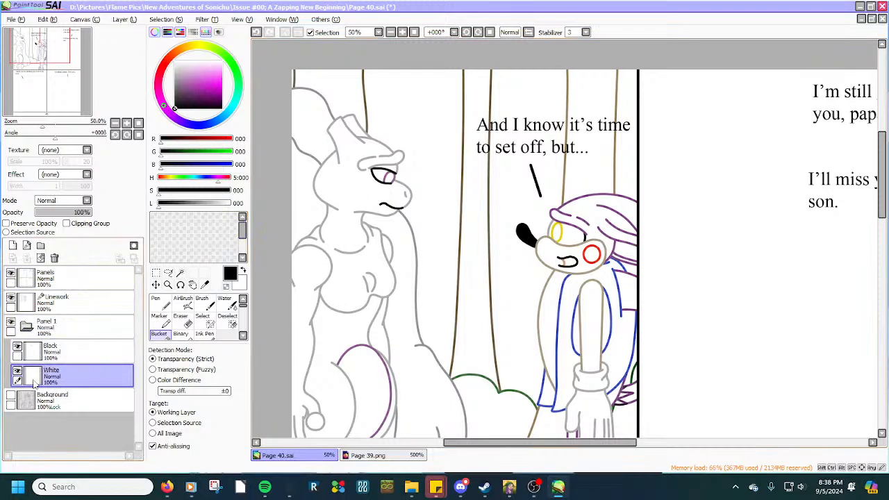
click(11, 396)
click(11, 396)
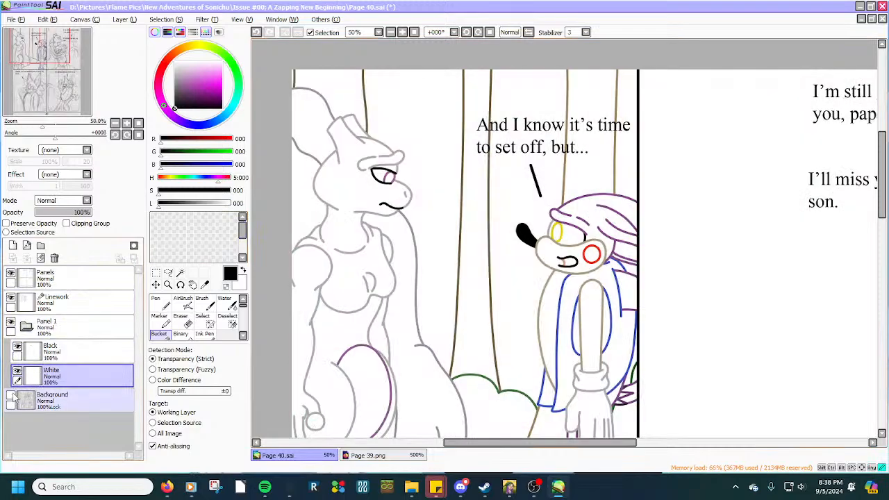
click(202, 319)
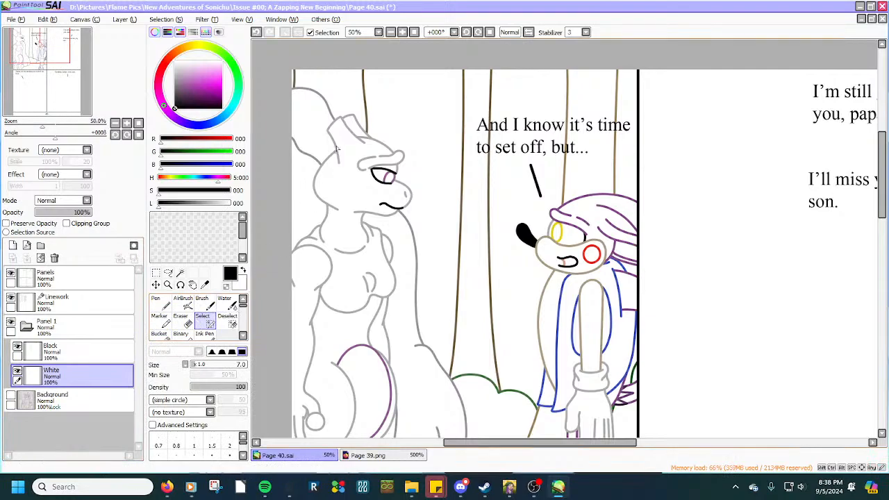
scroll(375, 174, up, 6)
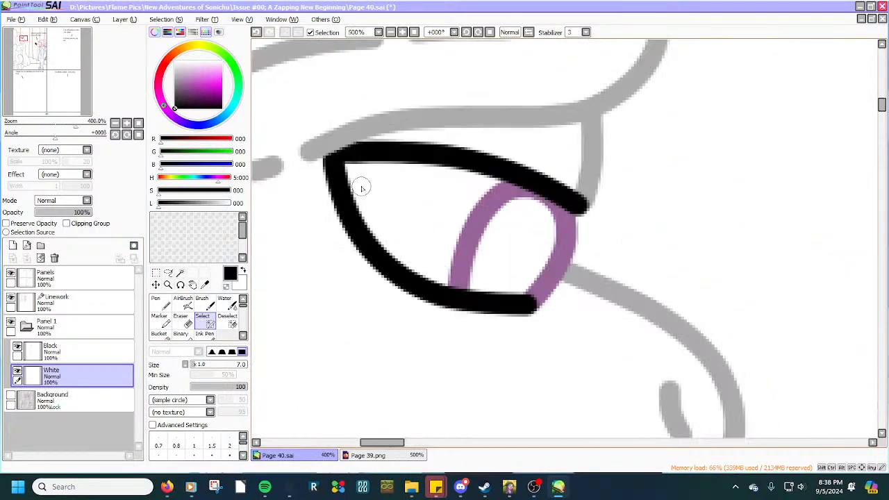
scroll(359, 186, up, 1)
scroll(341, 163, up, 2)
mouse_move(335, 156)
mouse_down()
mouse_move(396, 294)
mouse_move(451, 354)
mouse_move(509, 389)
mouse_move(552, 401)
mouse_move(563, 334)
mouse_move(594, 274)
mouse_move(639, 205)
mouse_move(674, 190)
mouse_move(505, 155)
mouse_move(337, 154)
mouse_move(365, 240)
mouse_move(419, 324)
mouse_move(534, 376)
mouse_move(637, 184)
mouse_move(629, 192)
mouse_move(529, 171)
mouse_move(370, 167)
mouse_up()
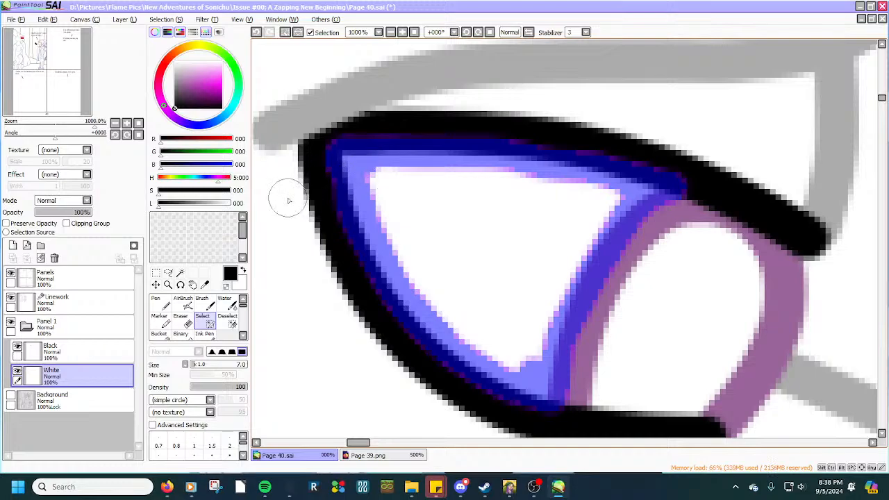
click(180, 273)
click(431, 261)
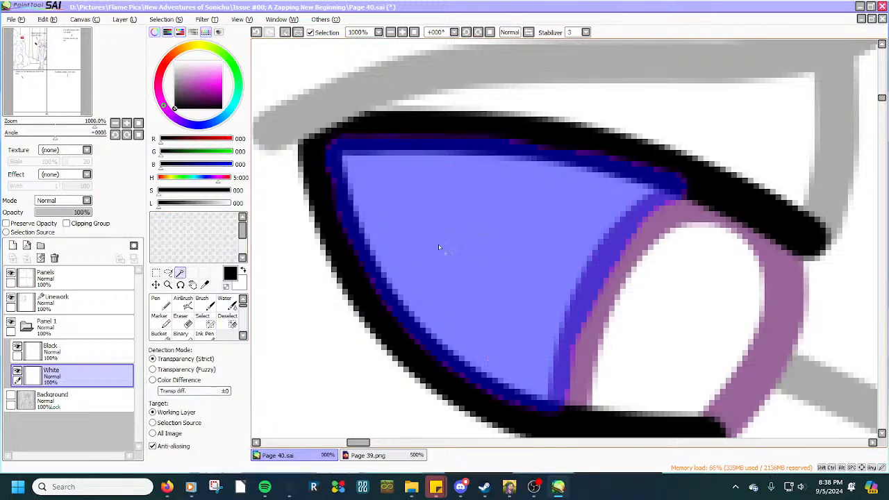
Add the narrow eye-white strip between the grey eye outline and Magi-chan's yellow iris to the selection with the Select brush.
scroll(437, 247, down, 8)
scroll(437, 247, down, 3)
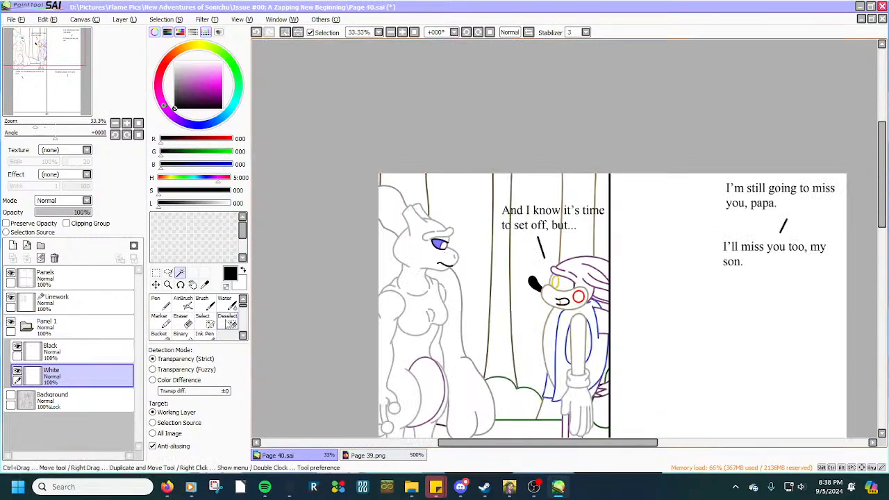
click(202, 316)
scroll(583, 335, up, 8)
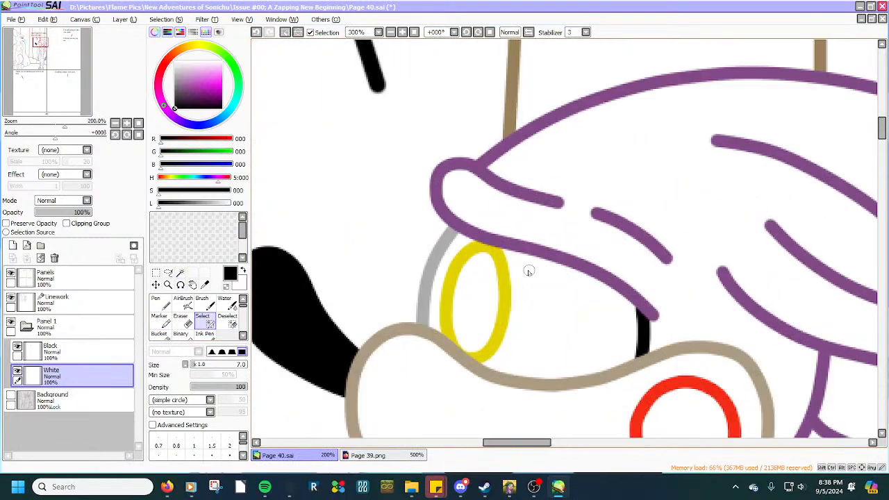
scroll(444, 325, up, 1)
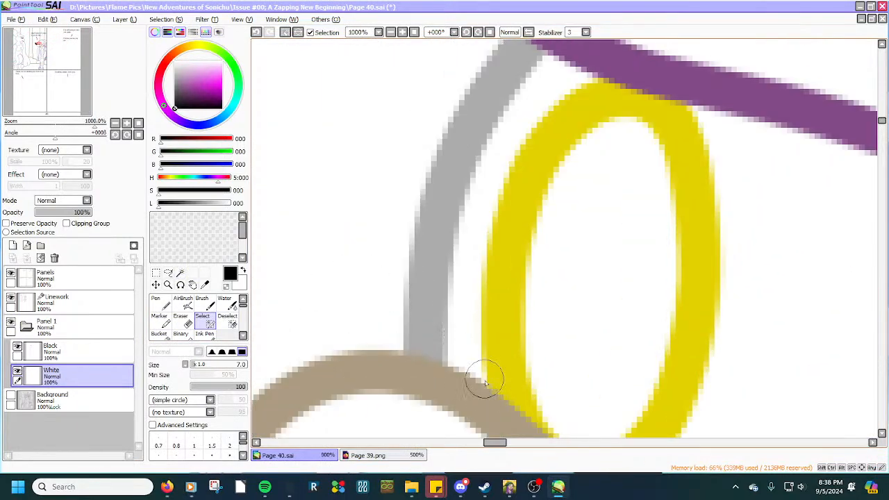
mouse_move(484, 391)
mouse_down()
mouse_move(493, 241)
mouse_move(507, 190)
mouse_move(539, 138)
mouse_move(579, 94)
mouse_move(601, 85)
mouse_move(598, 77)
mouse_move(544, 55)
mouse_move(588, 74)
mouse_move(552, 66)
mouse_move(523, 80)
mouse_move(545, 59)
mouse_move(483, 146)
mouse_move(451, 270)
mouse_move(451, 251)
mouse_move(445, 352)
mouse_move(454, 373)
mouse_move(475, 382)
mouse_move(457, 328)
mouse_move(460, 271)
mouse_move(495, 159)
mouse_move(516, 121)
mouse_move(552, 76)
mouse_up()
scroll(535, 87, down, 2)
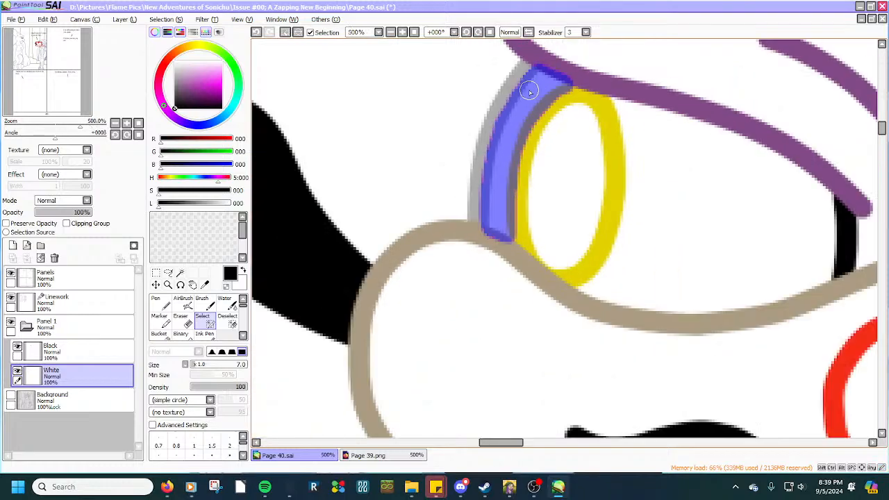
Extend the selection around the inner side of Magi-chan's yellow iris and along the muzzle line below the large eye white.
scroll(621, 162, up, 1)
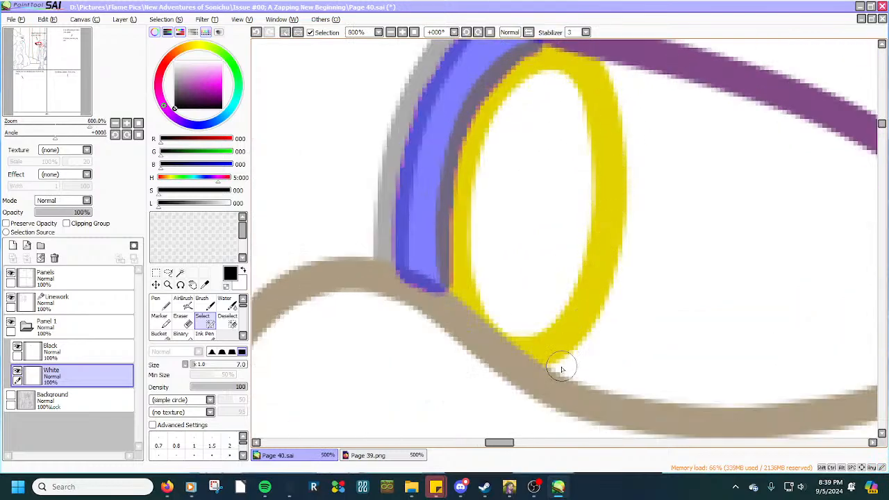
mouse_move(546, 370)
mouse_down()
mouse_move(585, 333)
mouse_move(619, 247)
mouse_move(620, 123)
mouse_move(595, 57)
mouse_move(726, 95)
mouse_move(658, 83)
mouse_up()
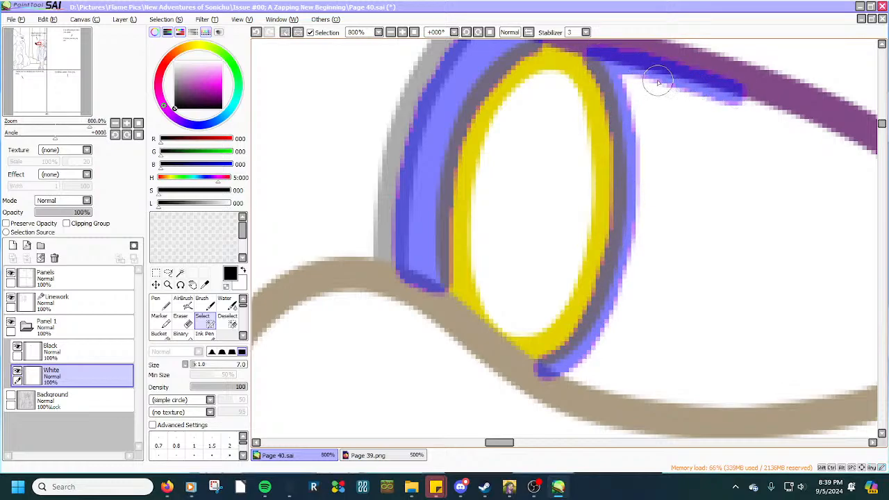
scroll(616, 129, down, 2)
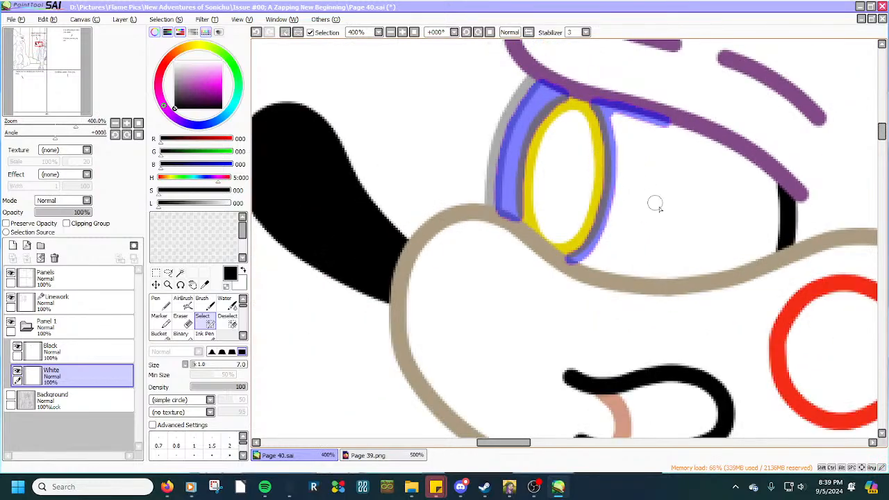
scroll(654, 202, up, 1)
scroll(604, 267, up, 3)
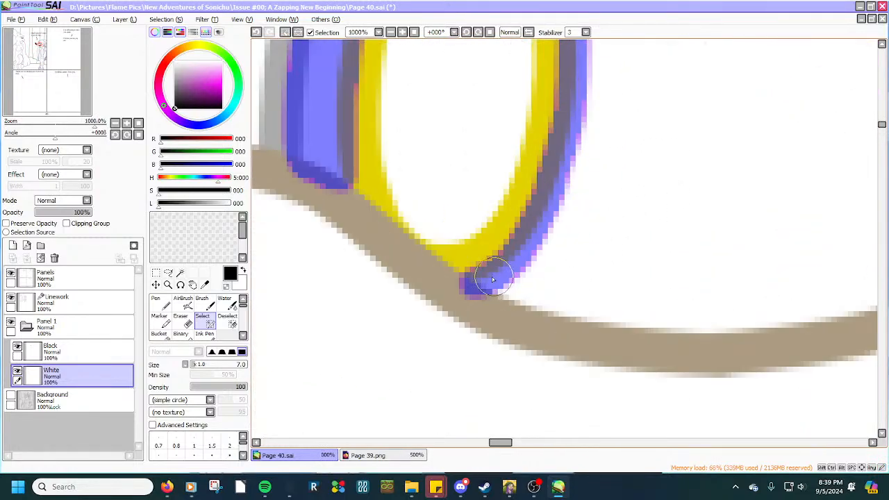
mouse_move(470, 278)
mouse_down()
mouse_move(553, 316)
mouse_move(657, 335)
mouse_move(767, 334)
mouse_move(870, 315)
mouse_up()
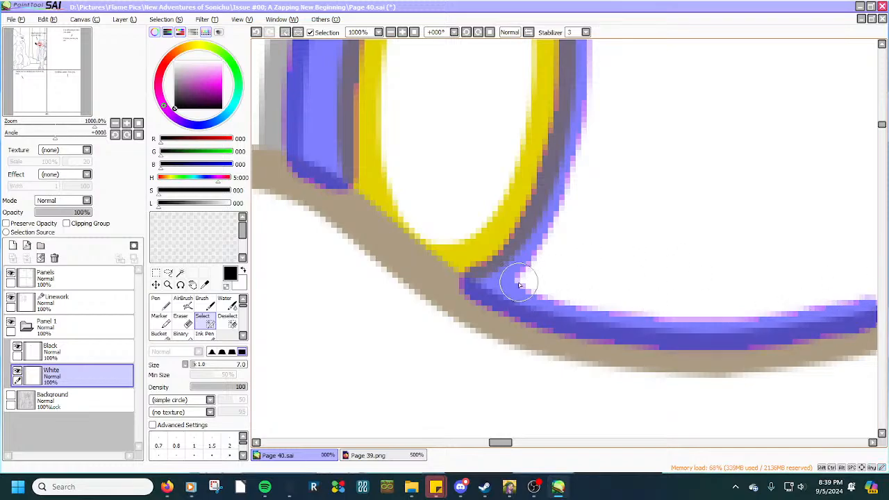
Close the selection border of Magi-chan's large eye white along the purple upper lid and the black eye corner.
scroll(501, 266, down, 2)
scroll(501, 266, down, 2)
scroll(703, 212, up, 2)
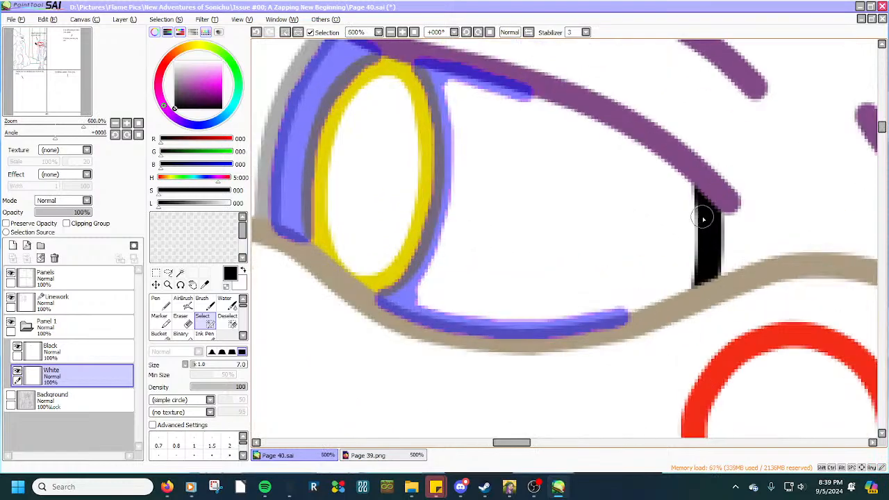
scroll(617, 122, up, 1)
mouse_move(500, 85)
mouse_down()
mouse_move(637, 139)
mouse_move(712, 194)
mouse_move(724, 241)
mouse_move(725, 225)
mouse_move(720, 207)
mouse_move(722, 338)
mouse_up()
mouse_move(712, 346)
mouse_down()
mouse_move(619, 385)
mouse_move(682, 364)
mouse_move(712, 329)
mouse_up()
scroll(710, 318, down, 3)
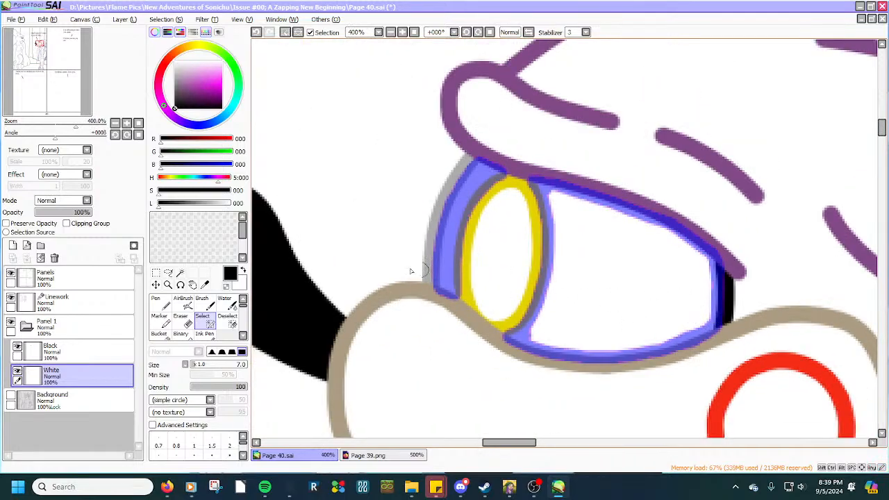
Fill the interior of Magi-chan's large eye-white selection with the Magic Wand.
click(181, 272)
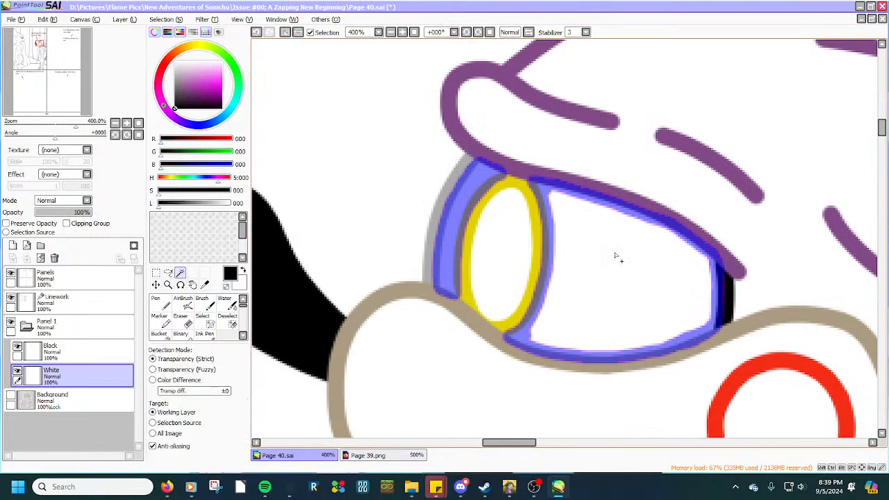
click(615, 255)
scroll(605, 249, down, 5)
scroll(543, 249, down, 3)
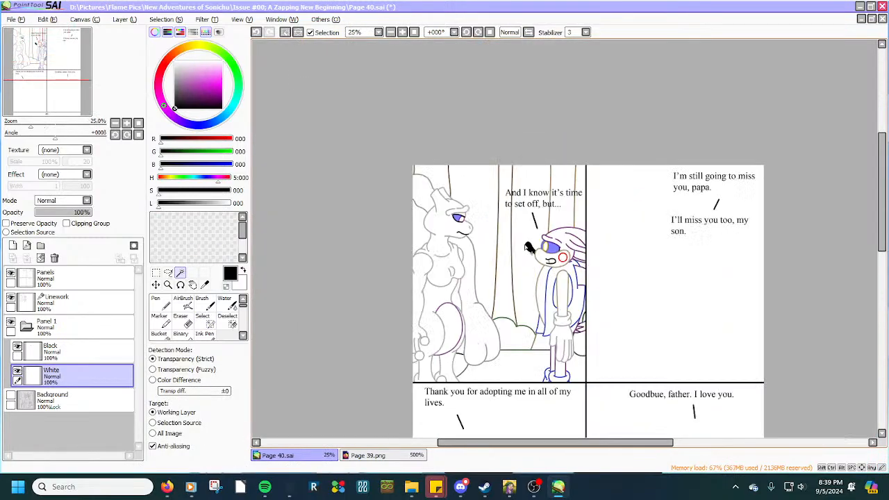
Trace the thumb-side edge of Magi-chan's glove cuff, from the arm line down, with the Select brush.
click(202, 316)
scroll(566, 305, up, 2)
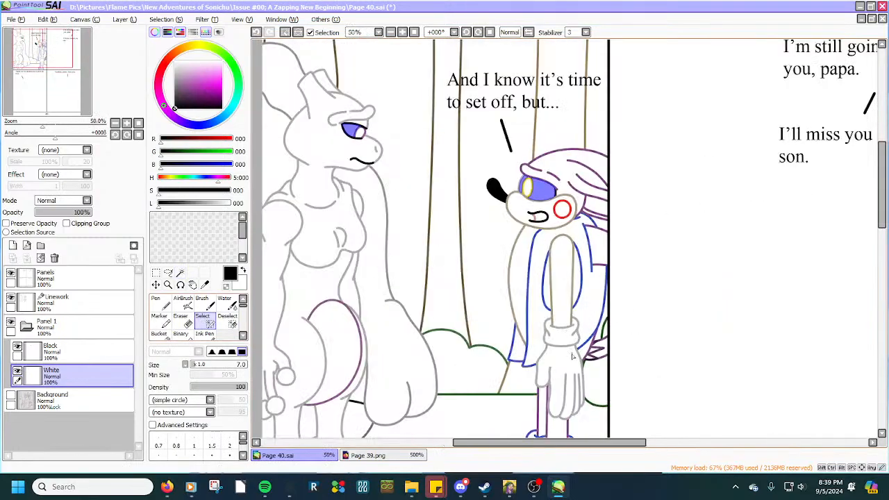
scroll(567, 360, up, 1)
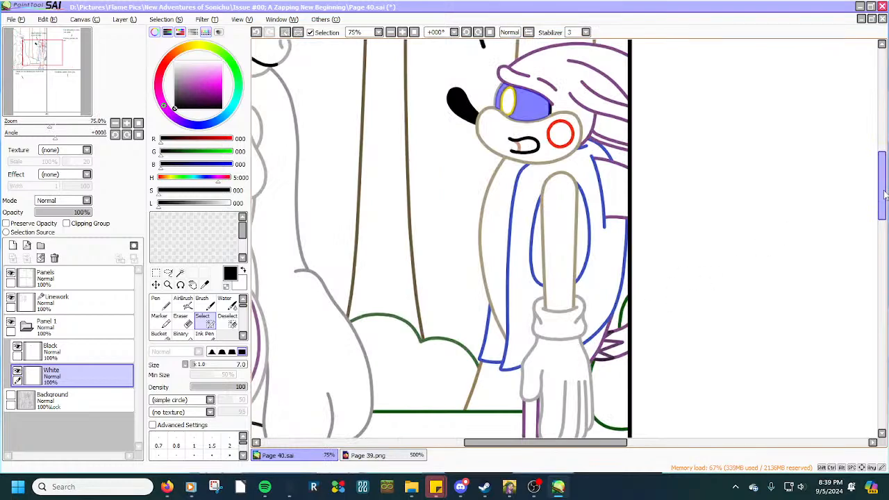
scroll(880, 208, down, 4)
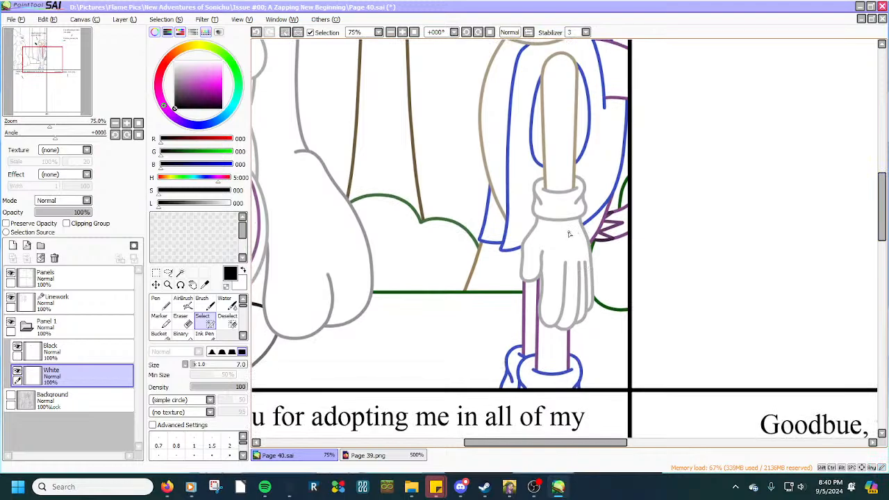
scroll(556, 156, up, 6)
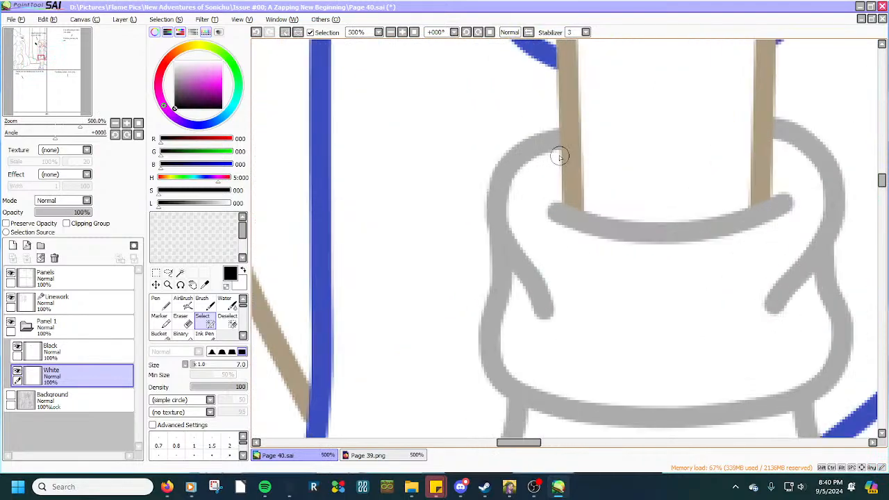
scroll(557, 151, up, 1)
mouse_move(562, 150)
mouse_down()
mouse_move(564, 224)
mouse_move(565, 144)
mouse_move(512, 170)
mouse_move(500, 222)
mouse_move(495, 200)
mouse_move(505, 280)
mouse_move(485, 378)
mouse_move(515, 425)
mouse_up()
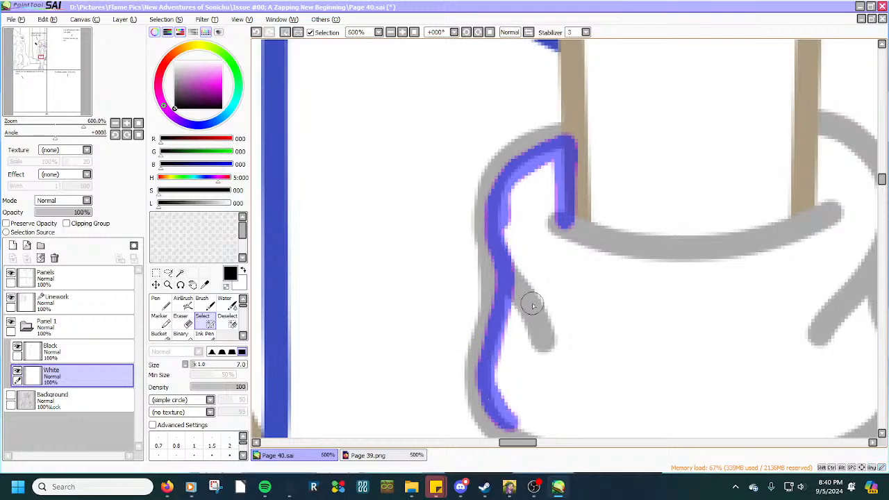
drag(558, 152, 550, 166)
Extend the cuff's selection border along its curved opening beneath the arm and down the little-finger side.
scroll(549, 165, down, 3)
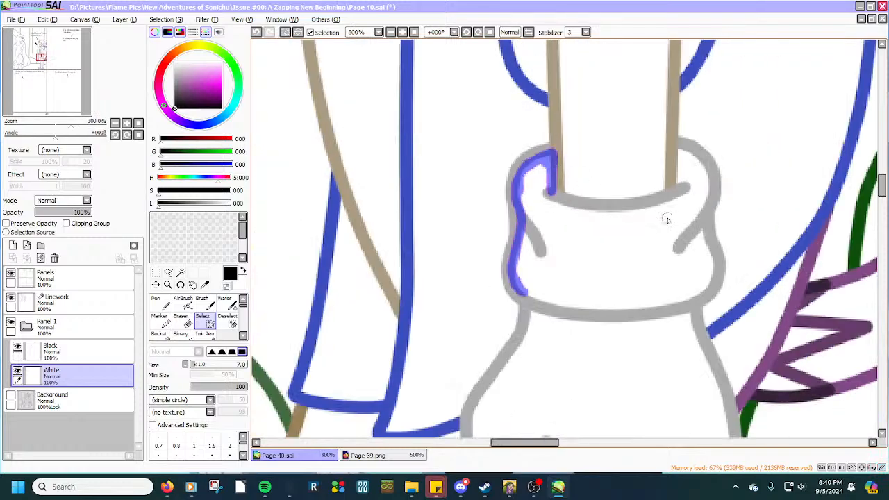
scroll(664, 208, up, 3)
mouse_move(450, 182)
mouse_down()
mouse_move(453, 199)
mouse_move(538, 223)
mouse_move(657, 209)
mouse_move(699, 185)
mouse_move(702, 93)
mouse_move(735, 107)
mouse_move(766, 146)
mouse_move(752, 221)
mouse_move(778, 321)
mouse_move(762, 369)
mouse_move(729, 398)
mouse_up()
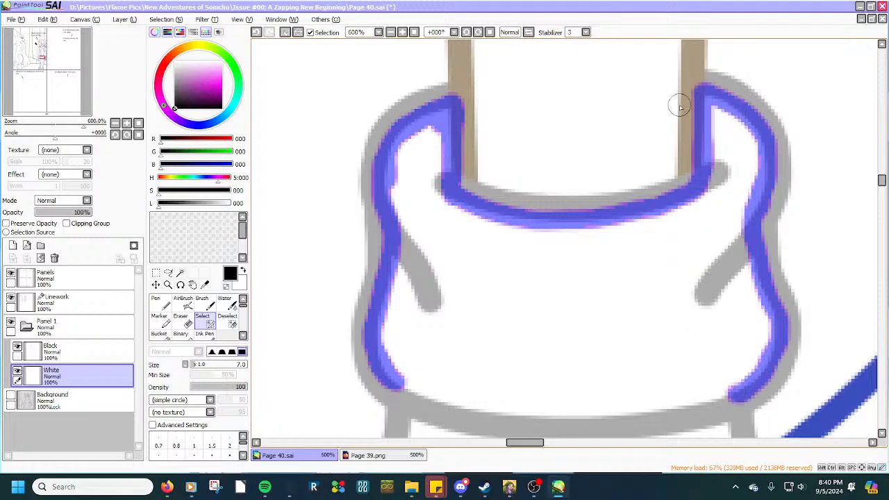
drag(706, 107, 716, 105)
Continue the selection border below the cuff, down the thumb side of the hand and along the upper part of the opposite side.
drag(882, 180, 882, 188)
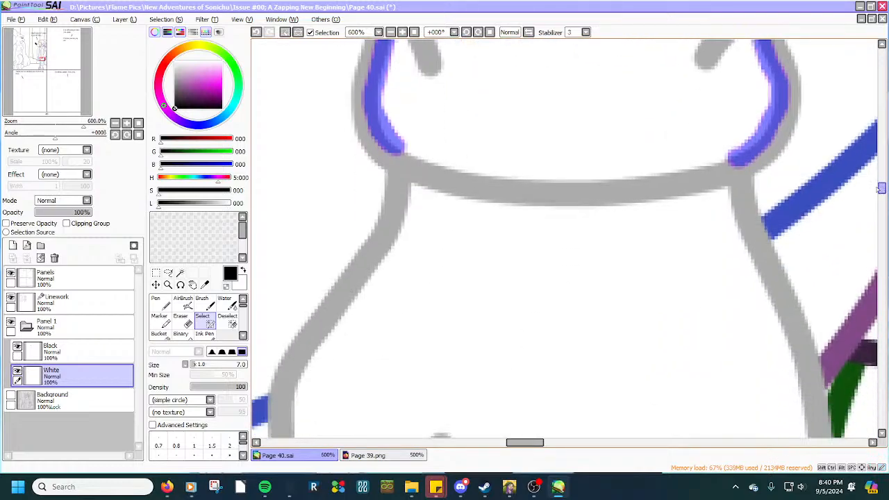
mouse_move(401, 148)
mouse_down()
mouse_move(393, 150)
mouse_move(407, 167)
mouse_move(403, 228)
mouse_move(386, 256)
mouse_move(410, 184)
mouse_move(386, 259)
mouse_move(298, 371)
mouse_move(288, 438)
mouse_up()
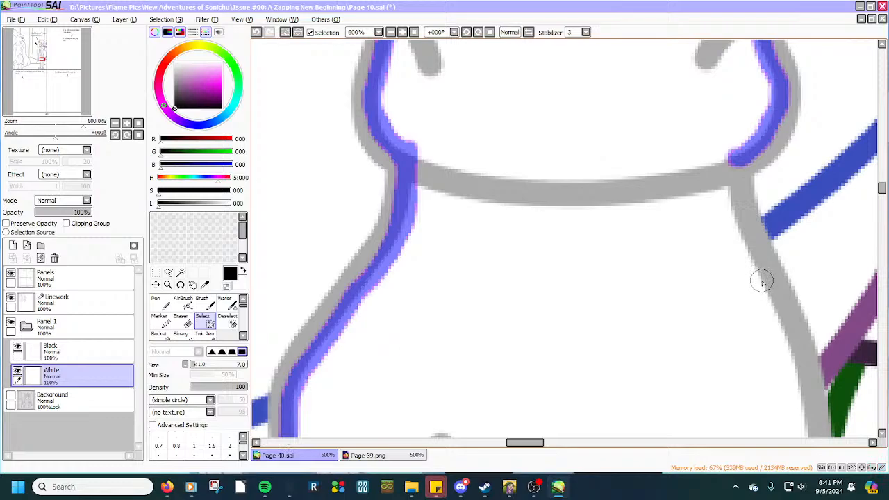
mouse_move(761, 281)
mouse_down()
mouse_move(736, 215)
mouse_move(734, 170)
mouse_up()
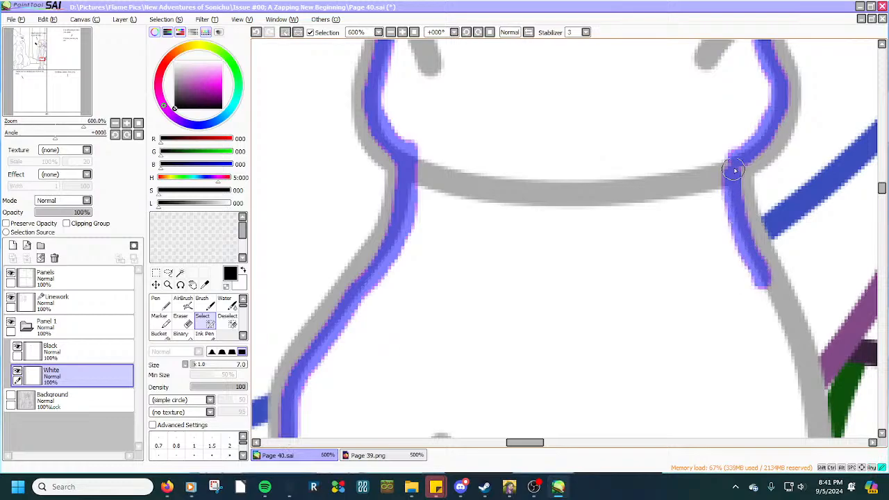
Trace the selection border around the glove's thumb and over the notch to the start of the first finger.
scroll(738, 162, down, 4)
scroll(625, 325, up, 4)
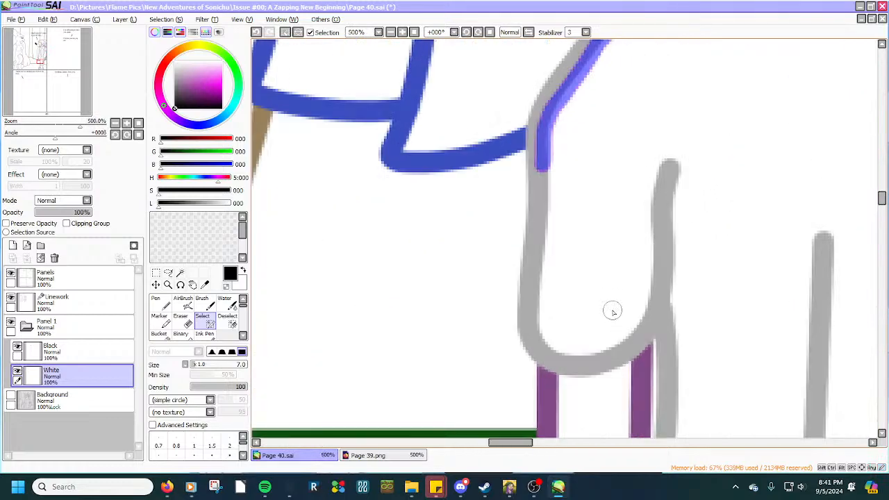
mouse_move(549, 364)
mouse_down()
mouse_move(528, 343)
mouse_move(523, 320)
mouse_move(532, 130)
mouse_move(524, 343)
mouse_move(554, 364)
mouse_move(609, 359)
mouse_move(639, 336)
mouse_move(660, 284)
mouse_up()
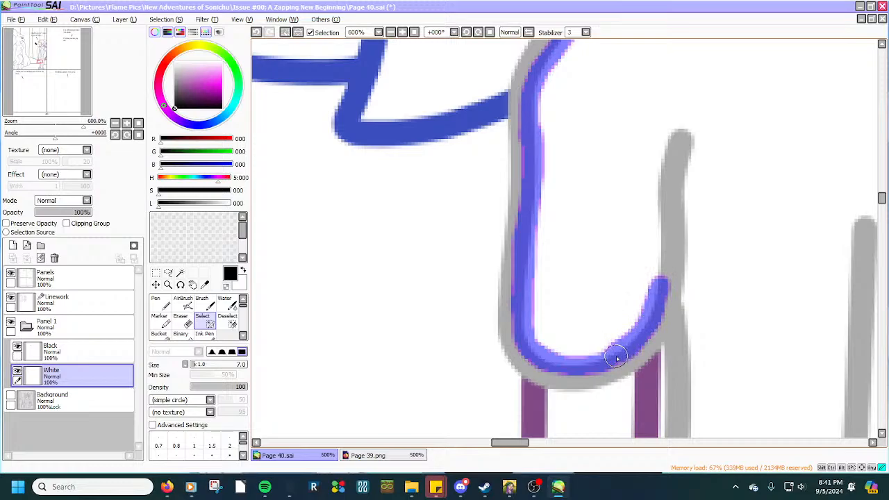
drag(617, 357, 633, 324)
mouse_move(660, 286)
mouse_down()
mouse_move(678, 309)
mouse_move(685, 359)
mouse_up()
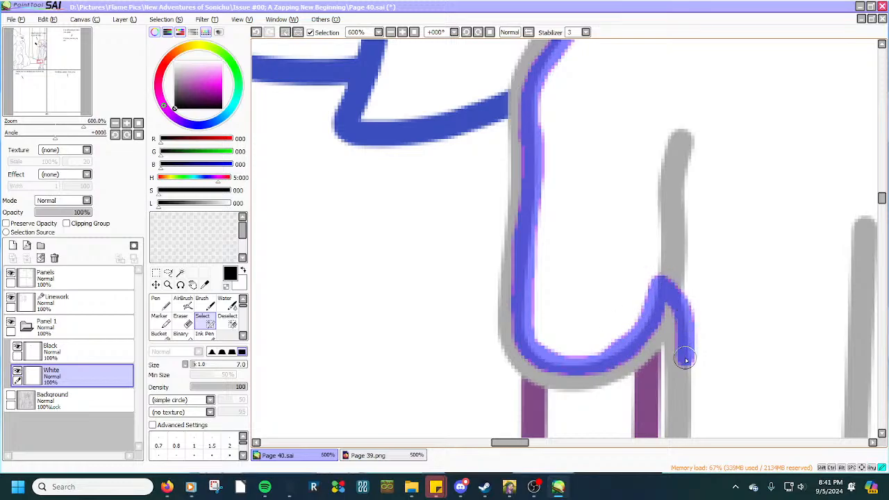
Trace and smooth the selection border down the thumb-facing side of the glove's first finger.
scroll(669, 302, down, 5)
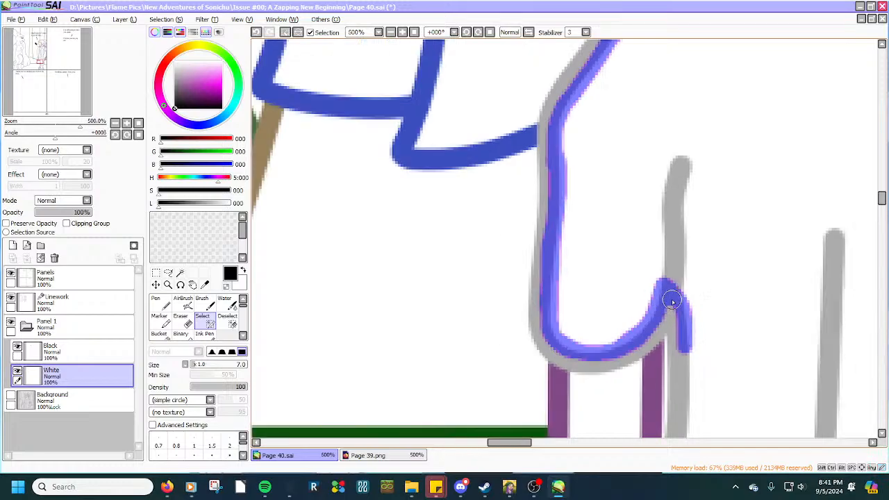
scroll(679, 350, up, 3)
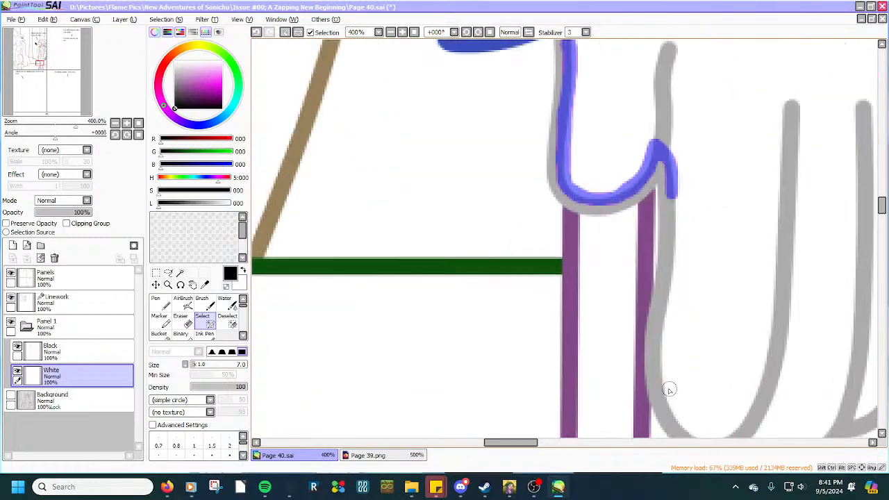
scroll(669, 389, up, 1)
mouse_move(668, 390)
mouse_down()
mouse_move(660, 320)
mouse_move(680, 209)
mouse_move(677, 142)
mouse_up()
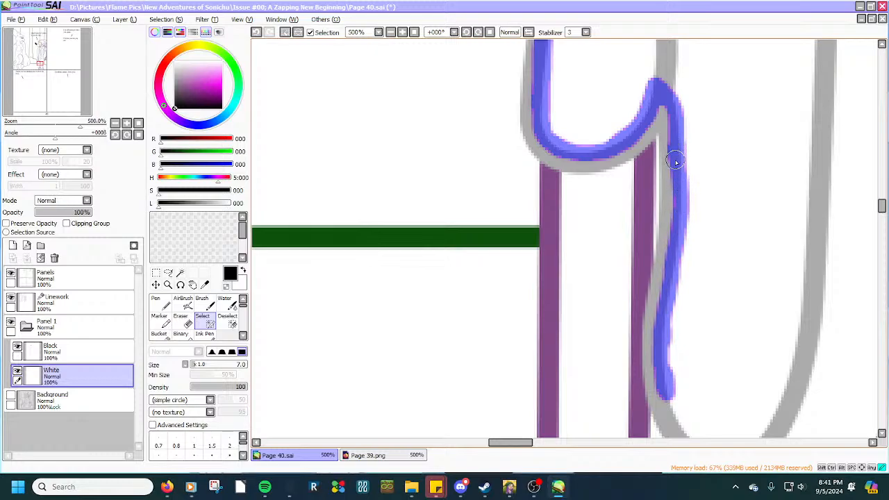
drag(676, 230, 672, 279)
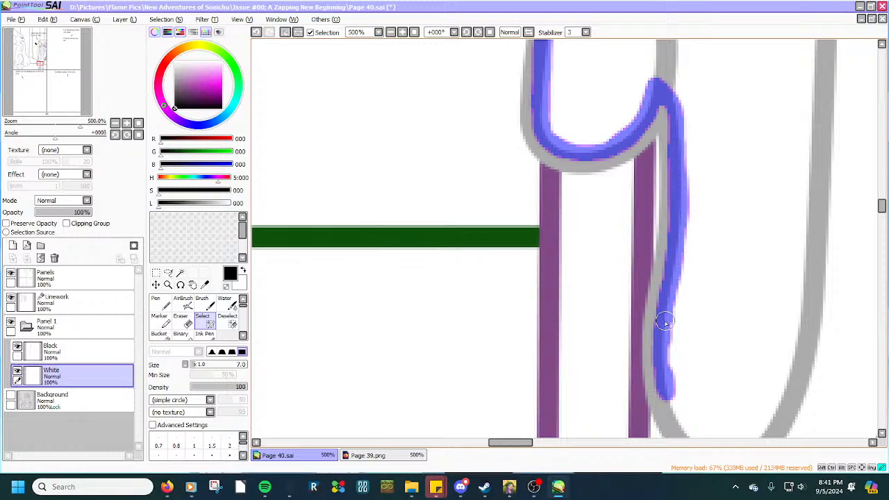
drag(665, 322, 665, 359)
drag(665, 390, 677, 426)
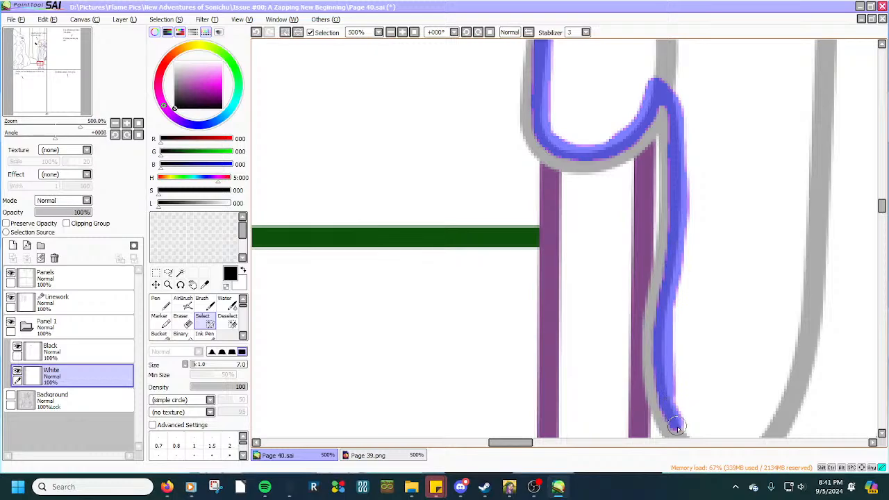
Continue the selection border around the glove's fingertips, from the first finger to the little finger.
scroll(673, 413, down, 3)
scroll(689, 425, up, 3)
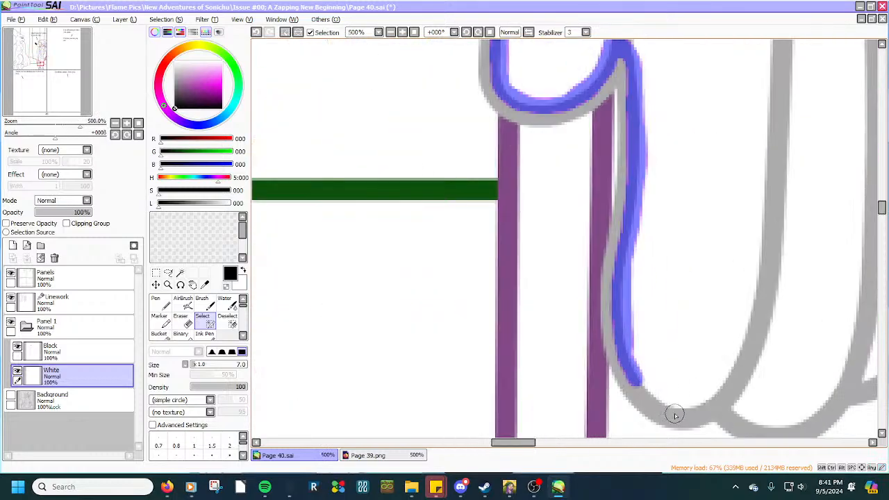
mouse_move(640, 381)
mouse_down()
mouse_move(668, 410)
mouse_move(720, 397)
mouse_move(743, 417)
mouse_up()
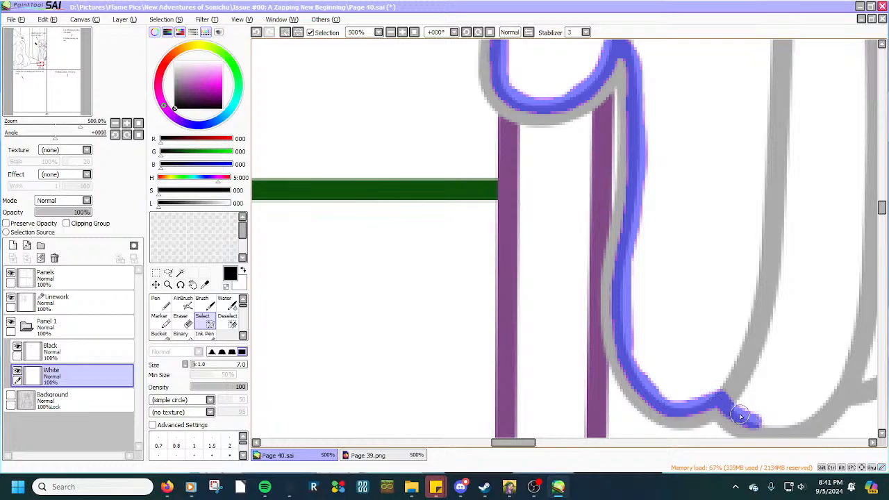
scroll(740, 415, down, 2)
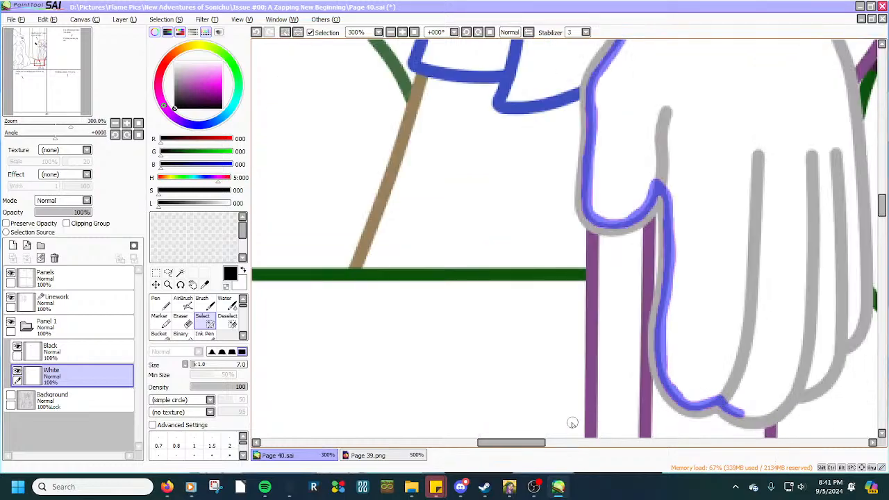
drag(542, 444, 553, 437)
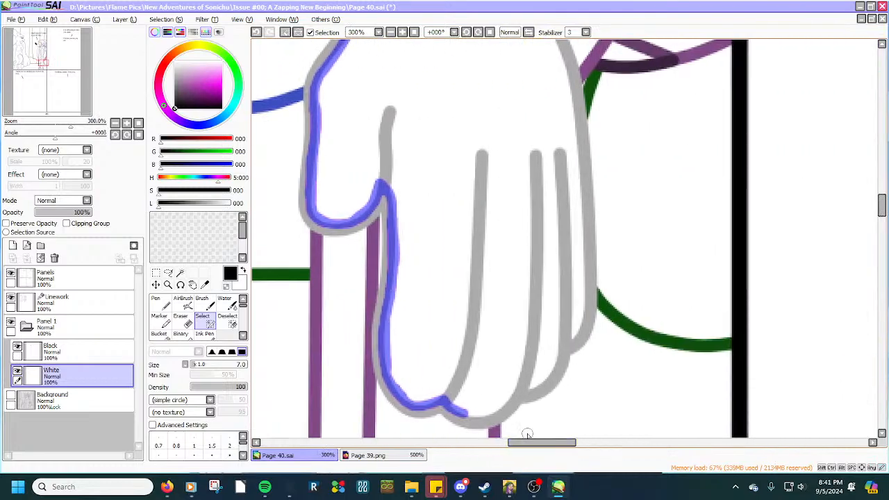
scroll(476, 419, up, 2)
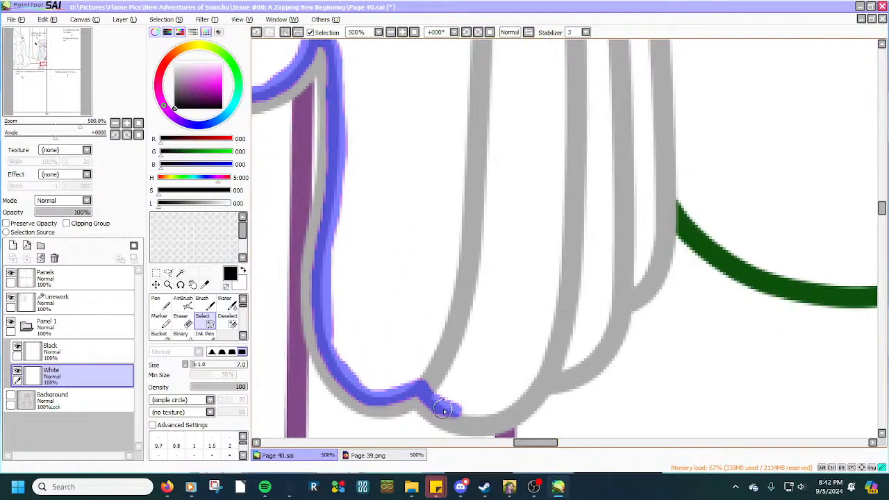
mouse_move(458, 417)
mouse_down()
mouse_move(517, 406)
mouse_move(546, 373)
mouse_move(561, 377)
mouse_move(590, 357)
mouse_move(655, 238)
mouse_up()
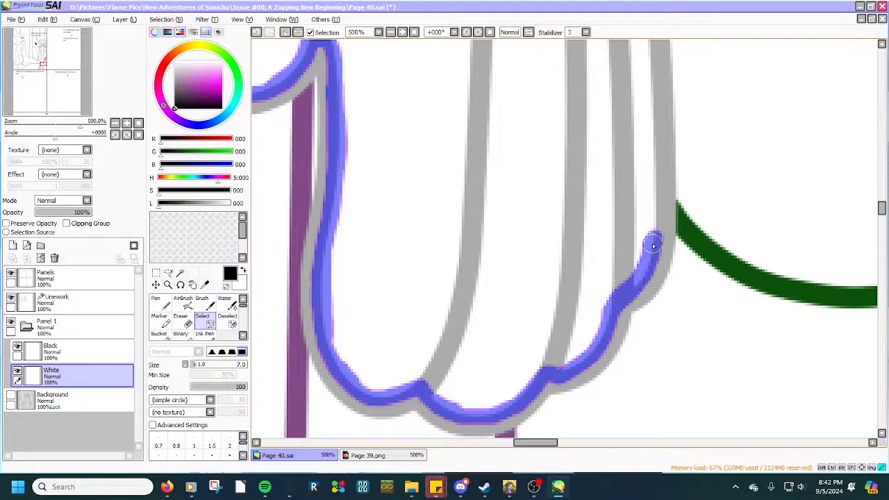
Close the glove's selection border along the outer side of the little finger and hand.
mouse_move(653, 245)
mouse_down()
mouse_move(655, 216)
mouse_move(656, 240)
mouse_move(660, 225)
mouse_move(649, 66)
mouse_up()
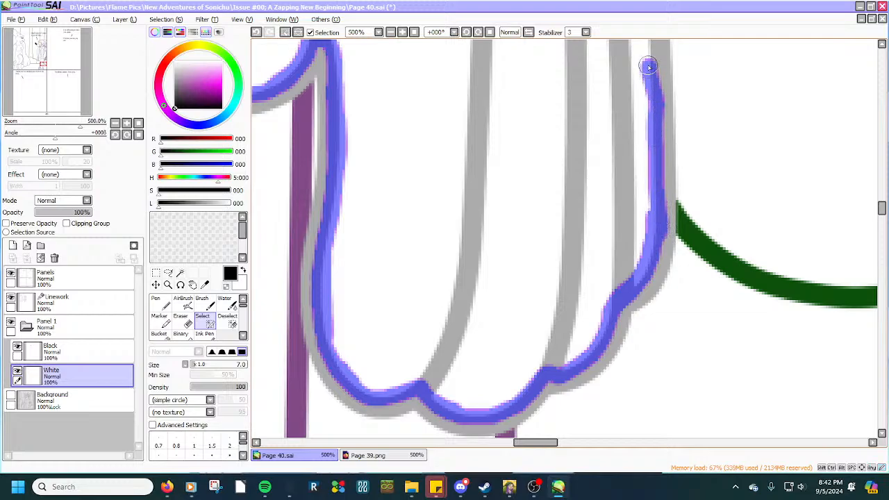
drag(657, 238, 653, 254)
scroll(617, 304, down, 3)
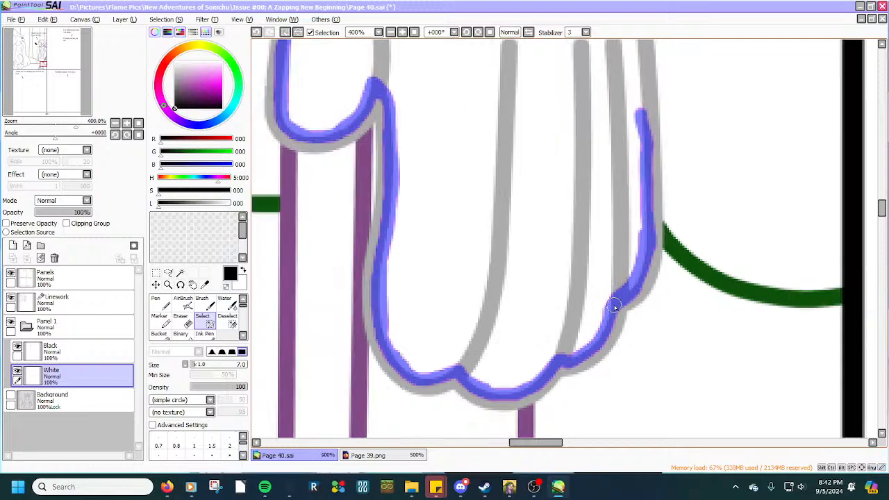
scroll(630, 128, up, 1)
scroll(612, 258, up, 3)
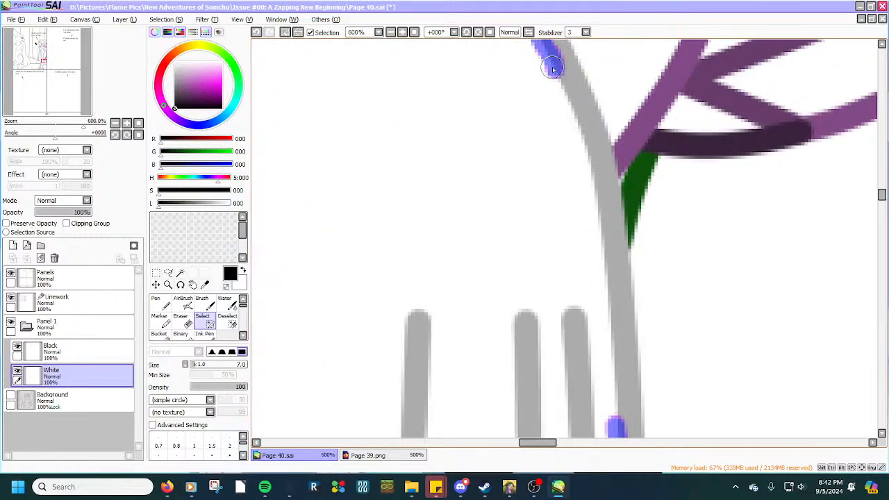
mouse_move(553, 69)
mouse_down()
mouse_move(573, 106)
mouse_move(602, 216)
mouse_move(617, 432)
mouse_move(618, 317)
mouse_move(600, 226)
mouse_up()
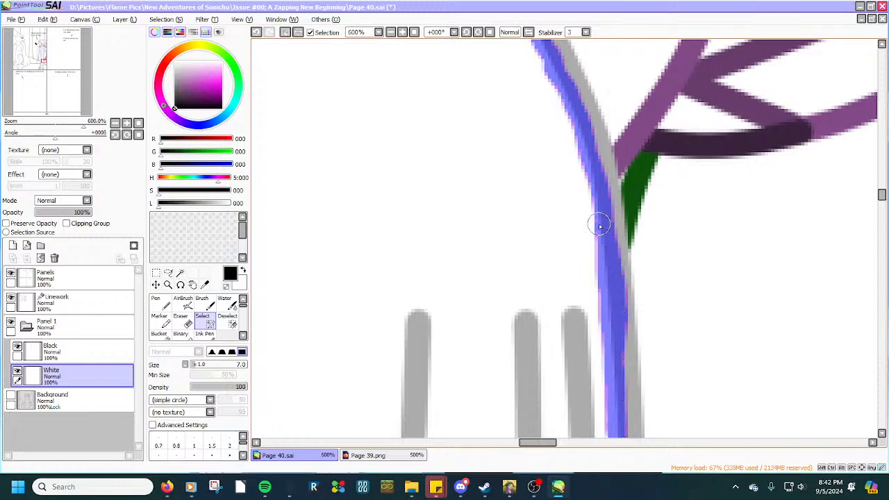
Smooth and thicken the selection border down the outer side of the glove beside the little finger.
scroll(600, 226, down, 4)
scroll(596, 223, up, 4)
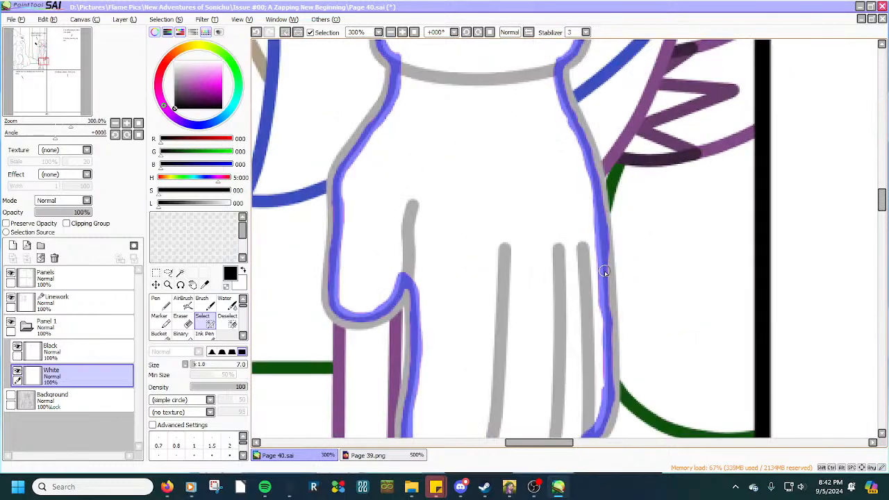
drag(609, 354, 602, 280)
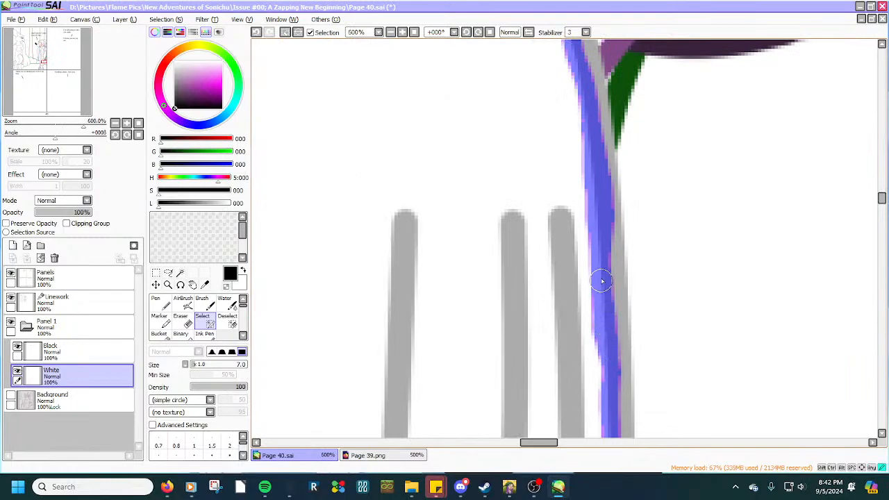
drag(601, 235, 606, 341)
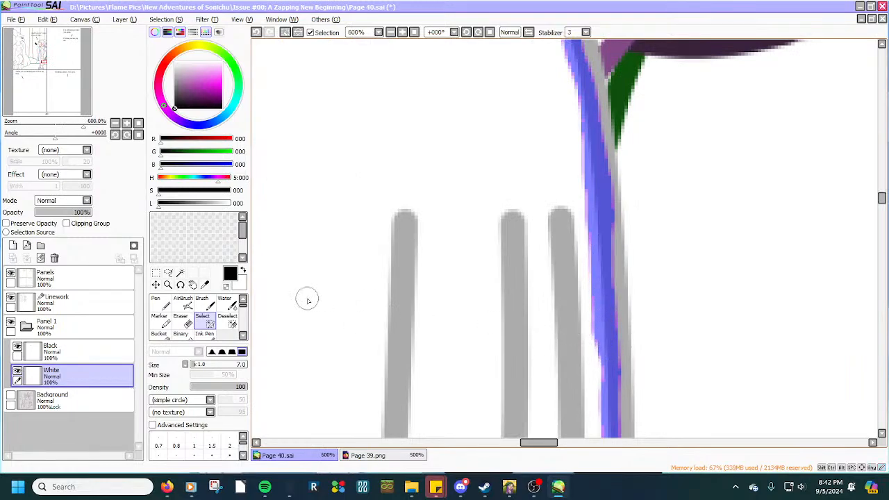
click(229, 318)
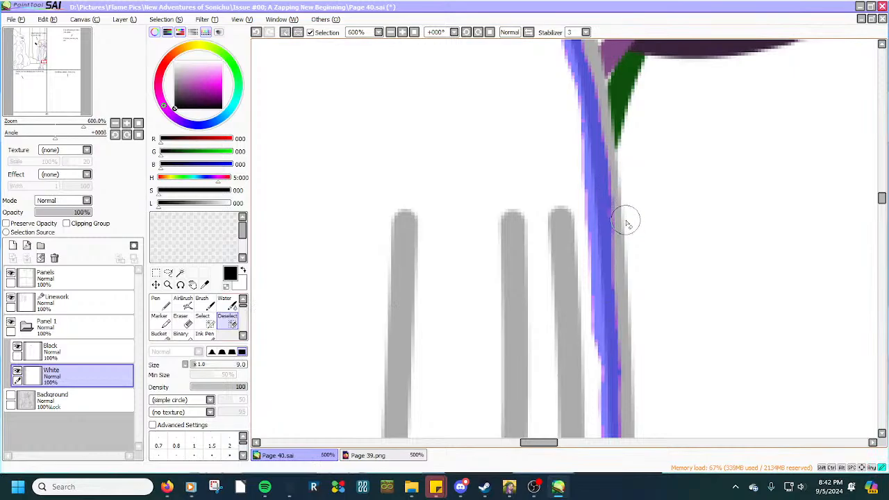
scroll(627, 221, down, 2)
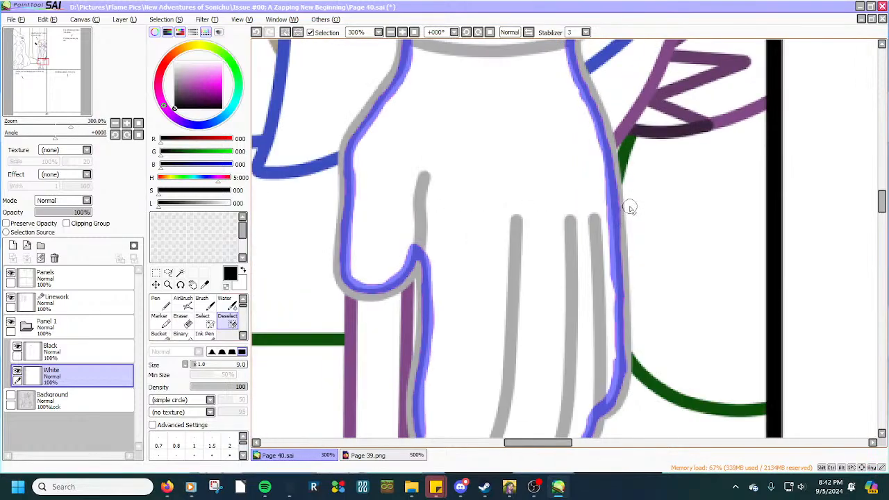
scroll(630, 207, down, 2)
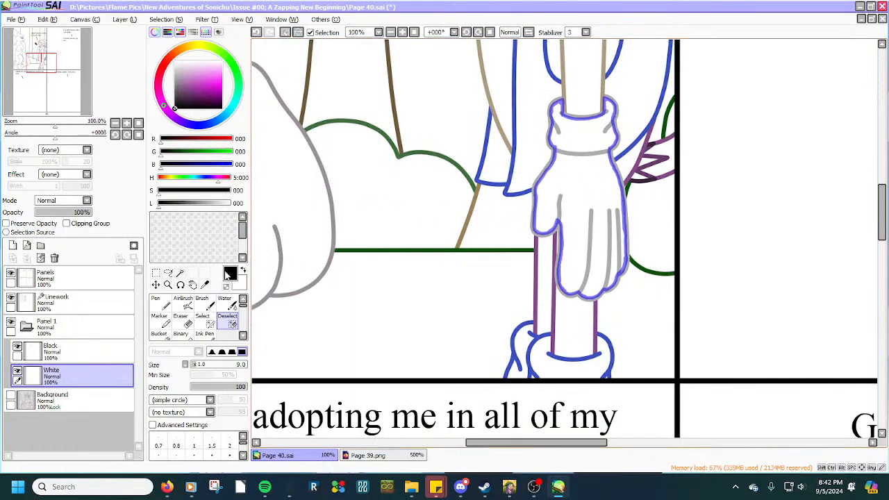
Add the glove's whole interior to the selection with the Magic Wand.
click(180, 273)
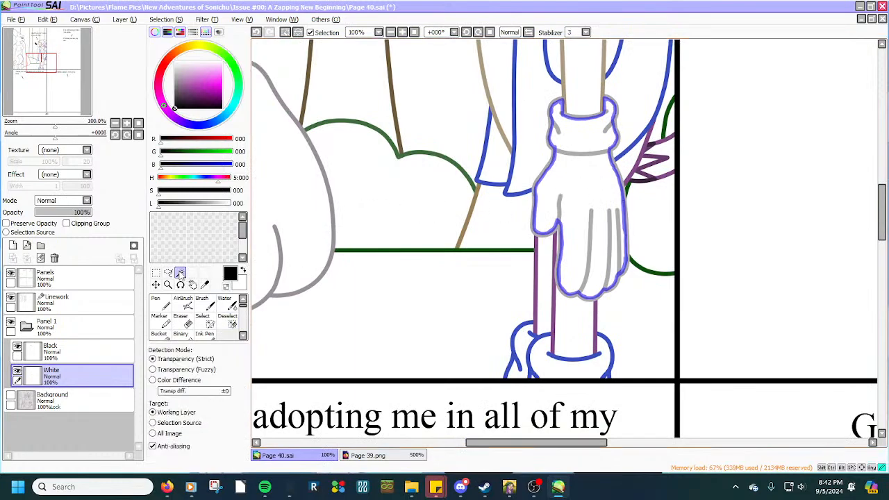
click(577, 178)
scroll(577, 174, down, 2)
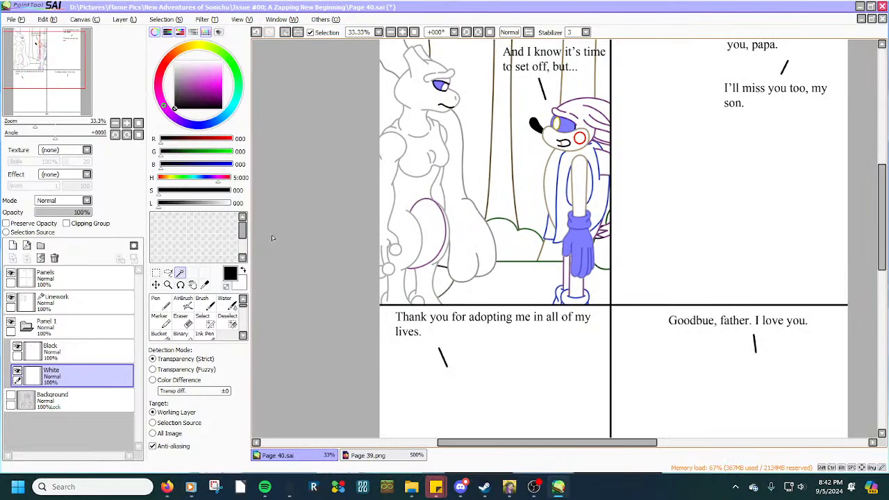
Fill the selected eye whites and glove with white on the White layer, and show the Background layer to check the fills.
click(159, 334)
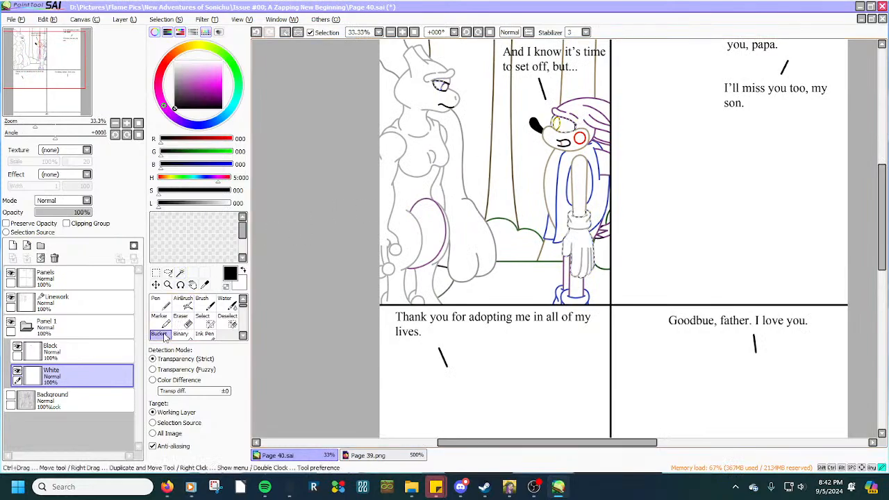
click(242, 271)
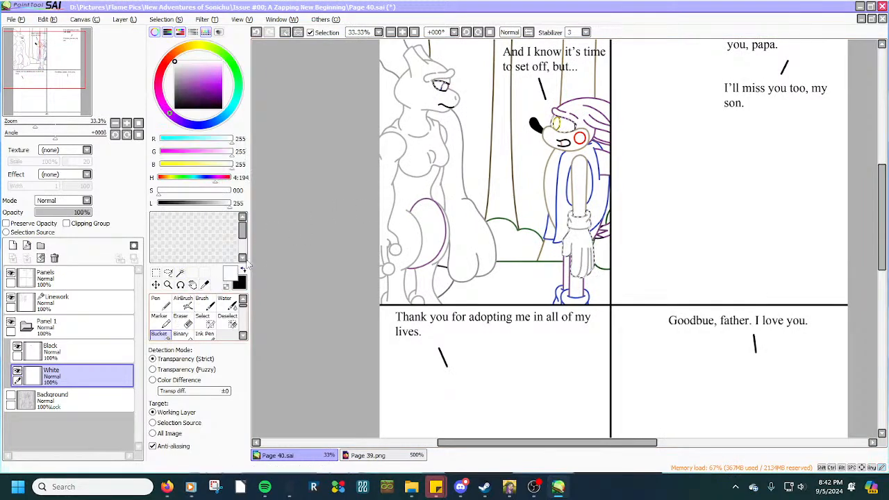
scroll(451, 80, up, 4)
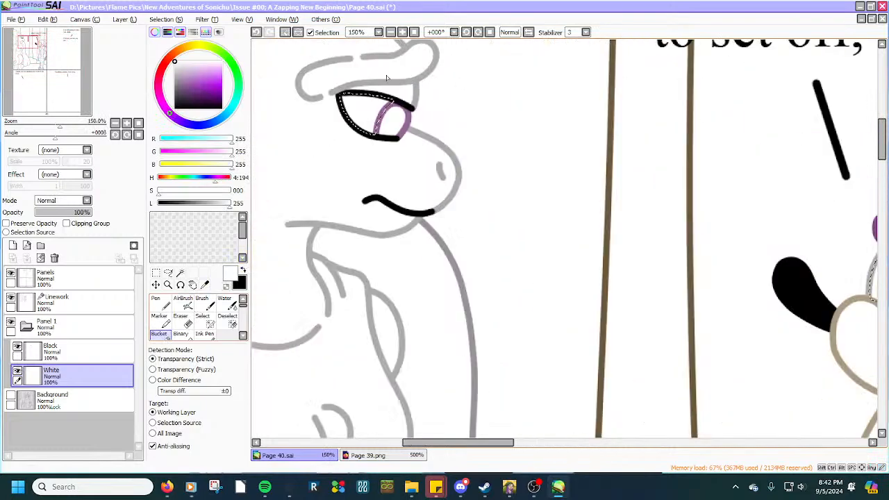
click(11, 395)
scroll(359, 115, down, 3)
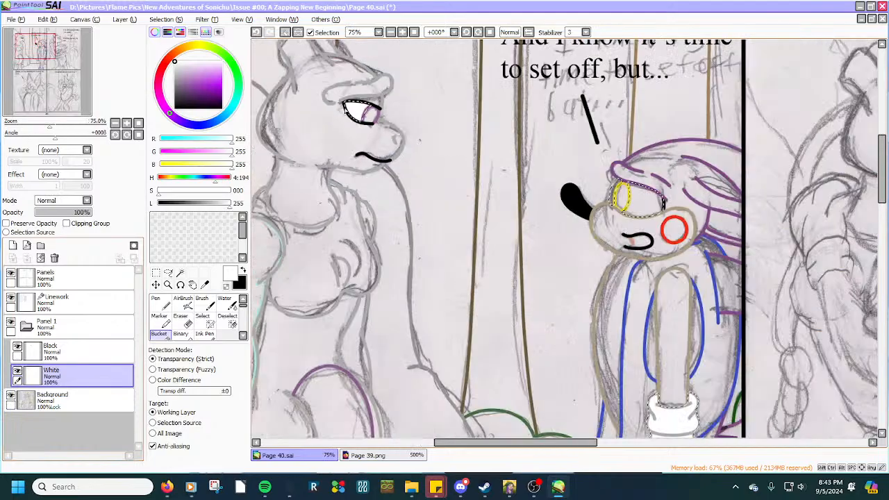
scroll(546, 171, up, 4)
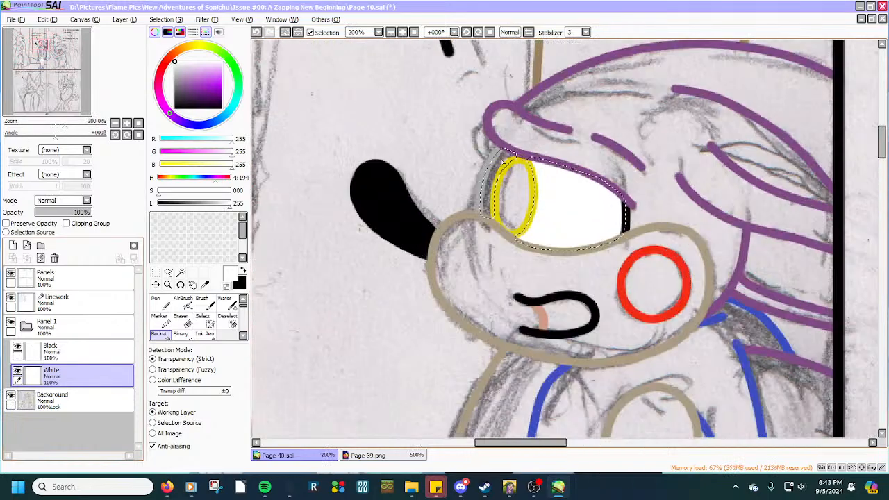
scroll(504, 164, down, 4)
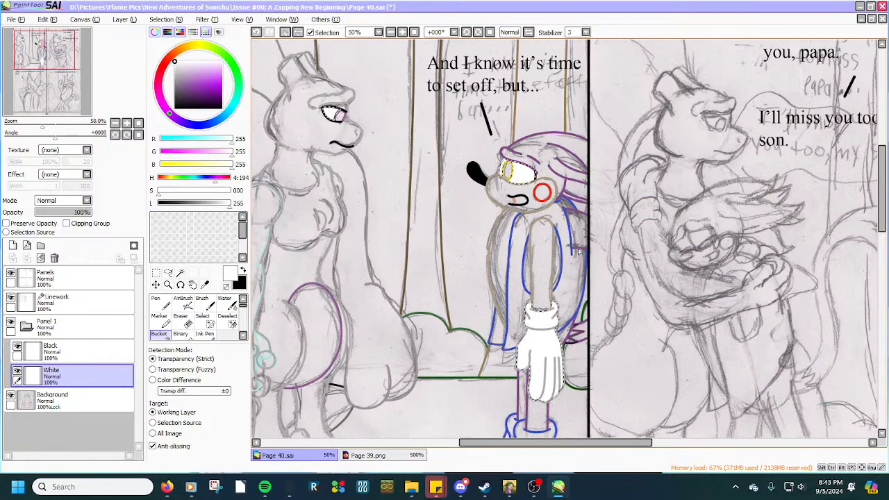
Clear the selection around the eye whites and glove and look over the filled areas.
click(185, 21)
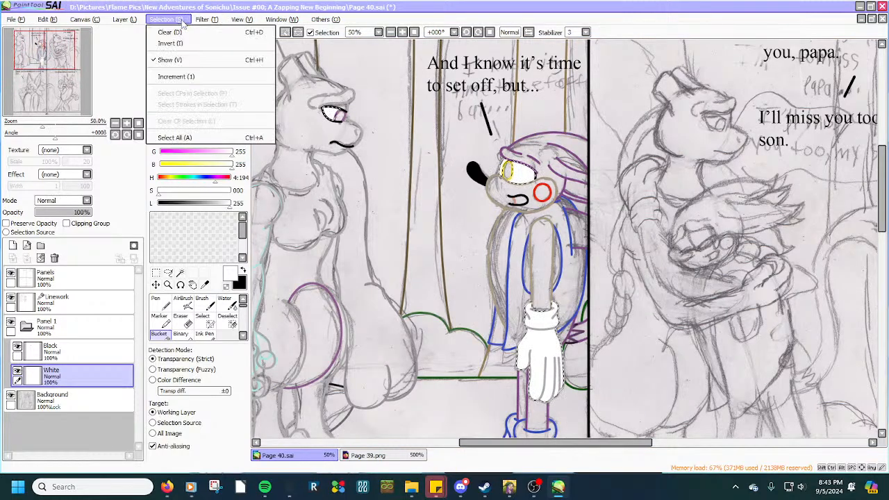
click(182, 32)
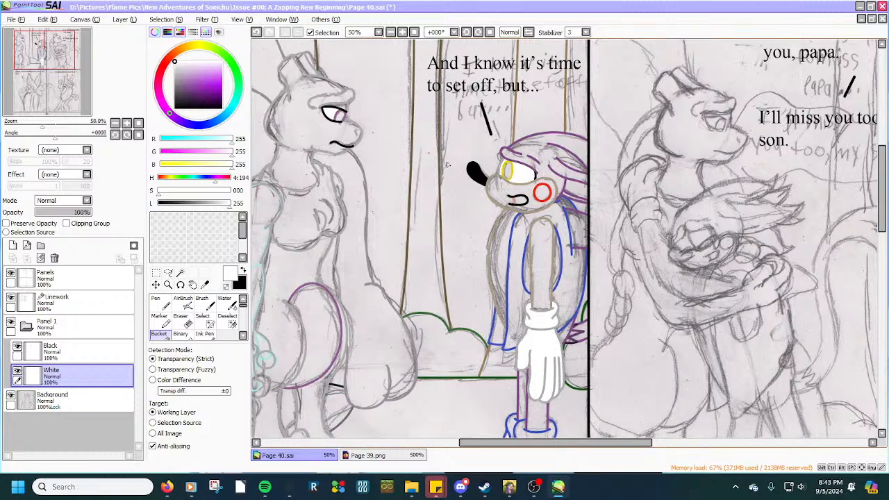
scroll(482, 221, up, 2)
scroll(482, 221, down, 3)
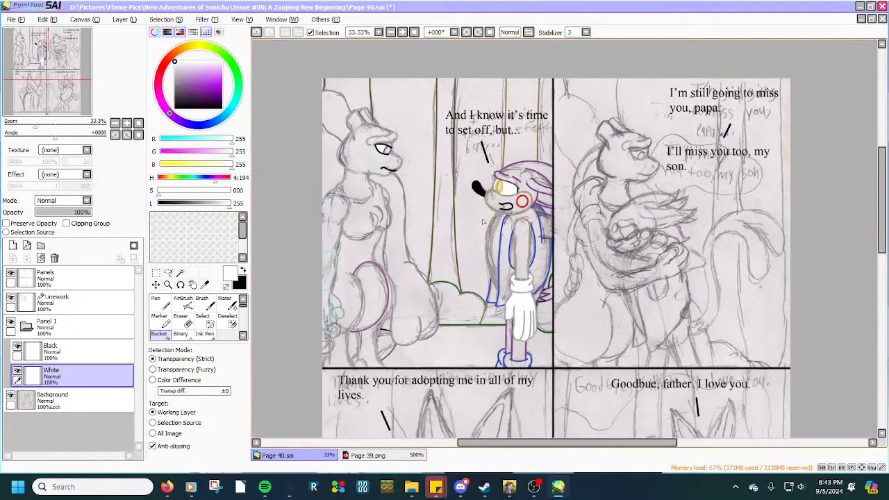
scroll(499, 305, up, 2)
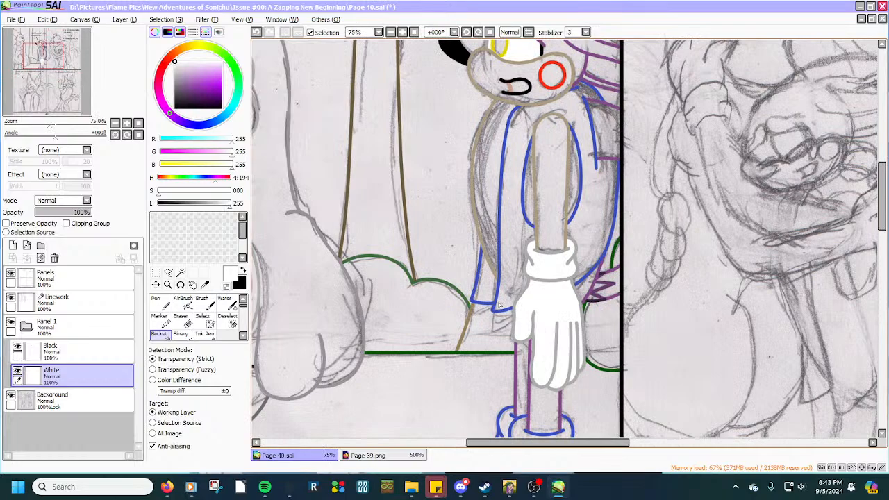
scroll(498, 306, down, 4)
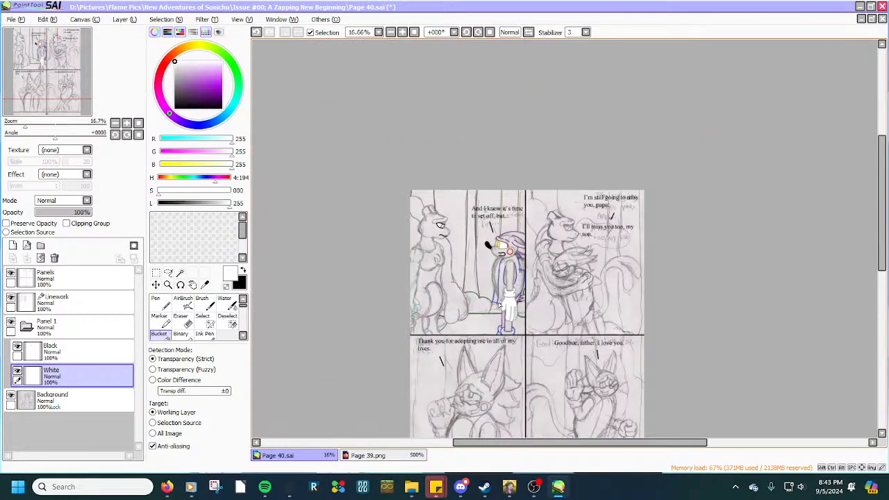
scroll(499, 305, up, 2)
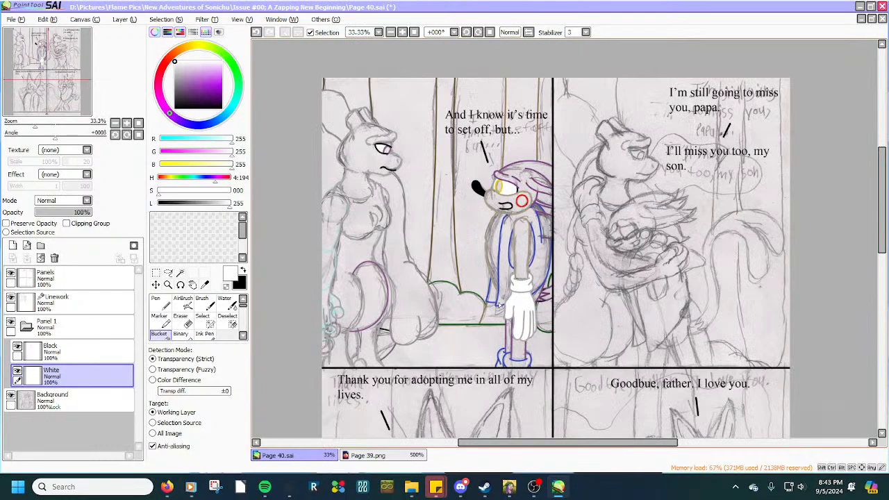
scroll(498, 306, up, 2)
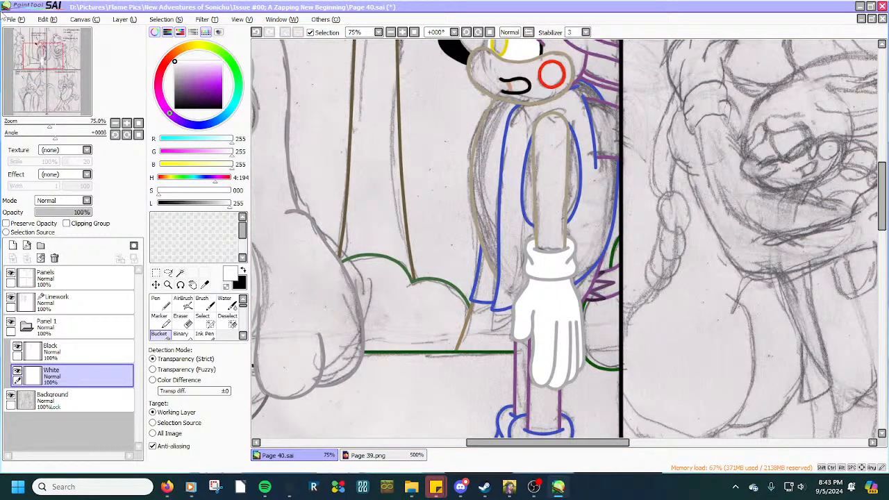
Save the page and hide the Background layer.
click(11, 19)
click(32, 87)
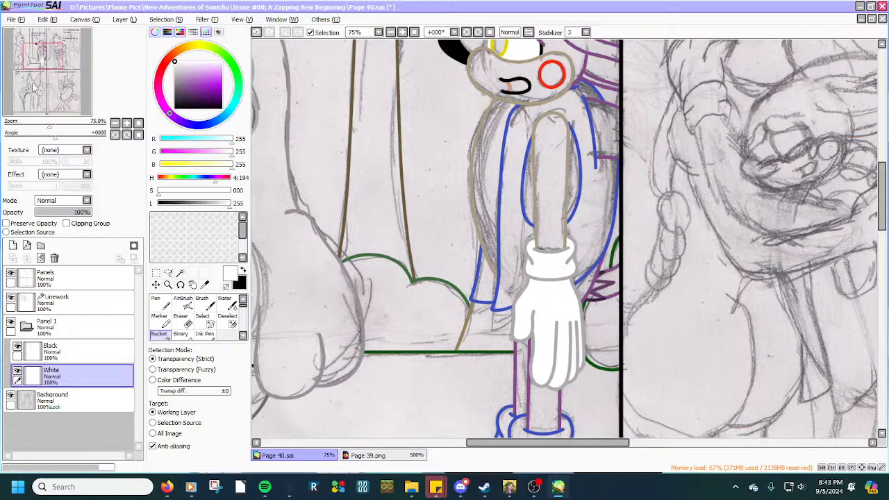
scroll(516, 199, down, 3)
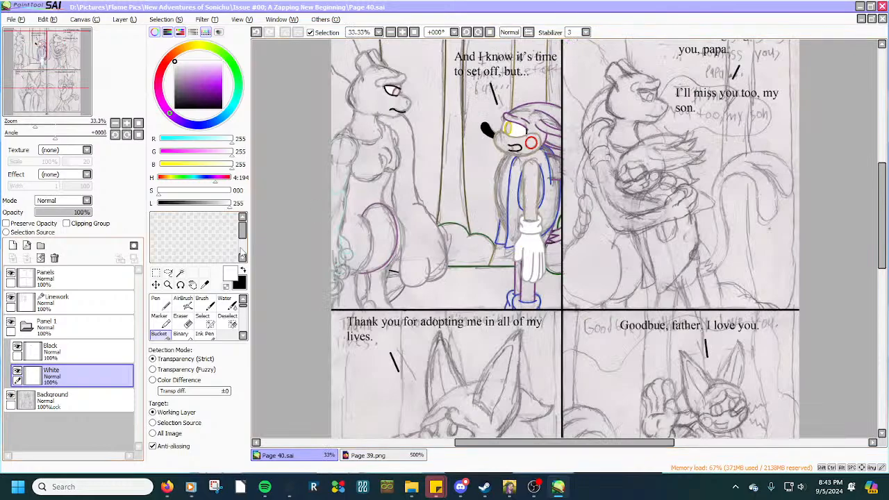
click(10, 397)
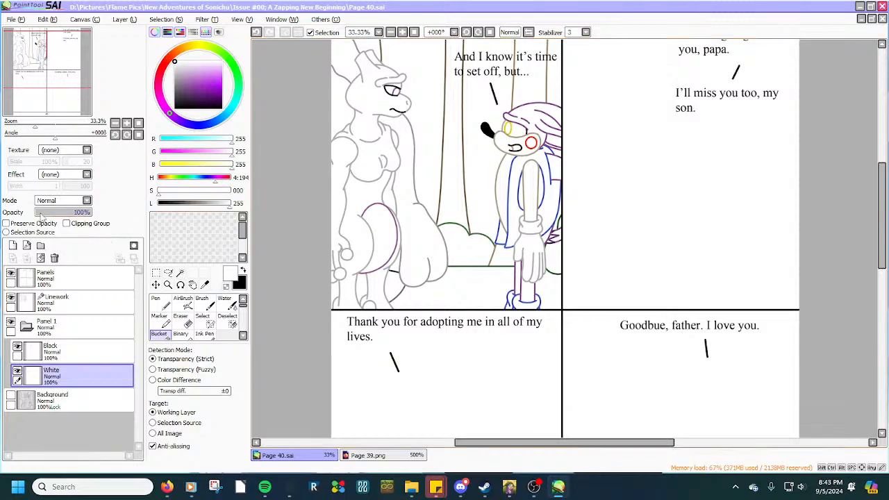
click(26, 246)
click(65, 372)
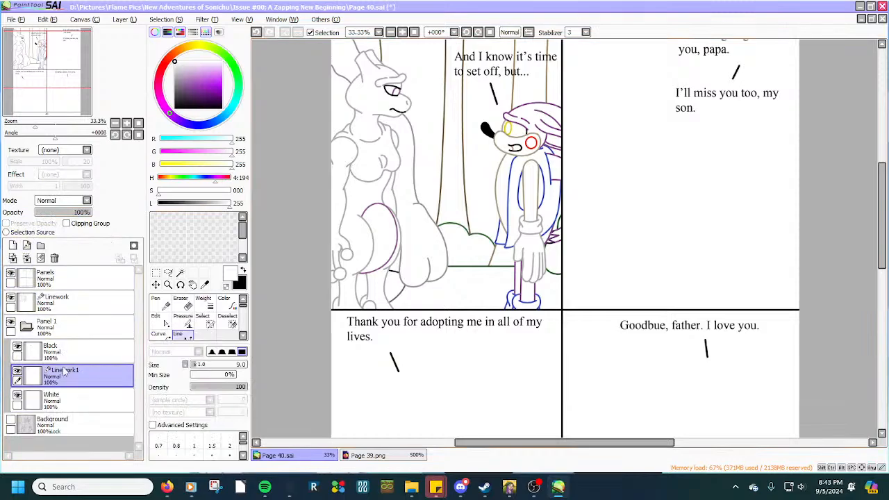
click(54, 258)
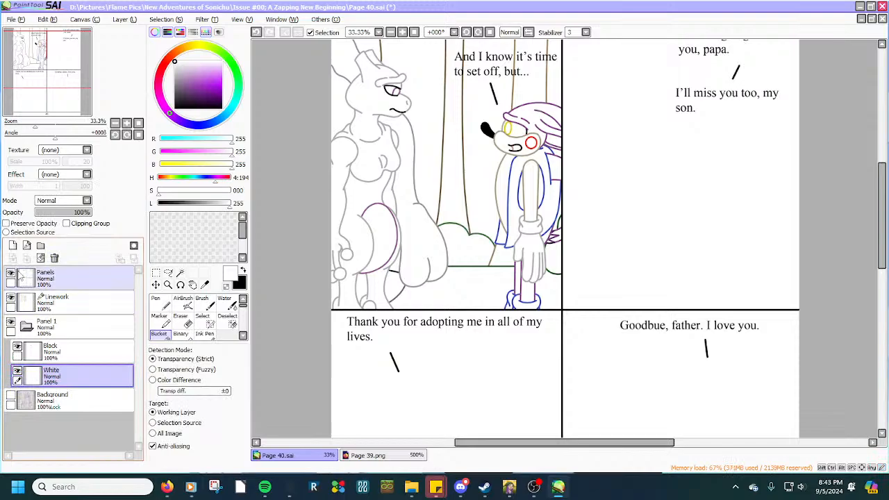
Add a new normal layer below White in the Panel 1 folder and name it Inner Mouth.
click(13, 246)
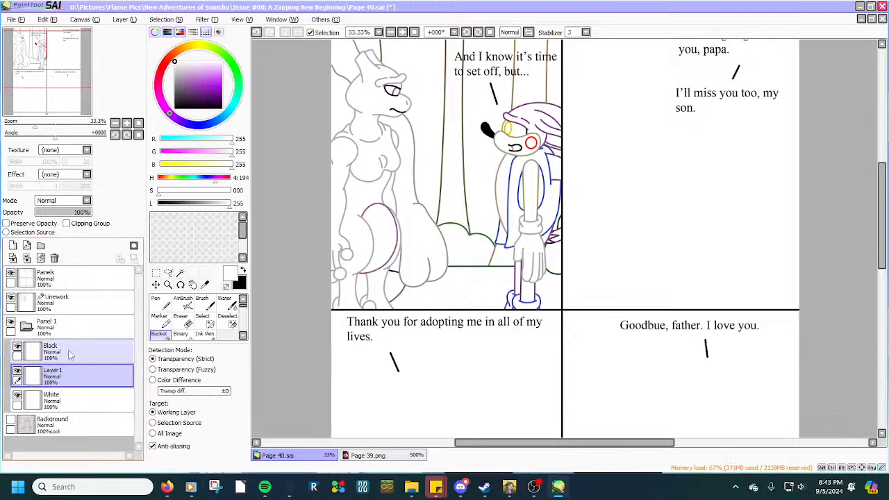
drag(69, 372, 88, 409)
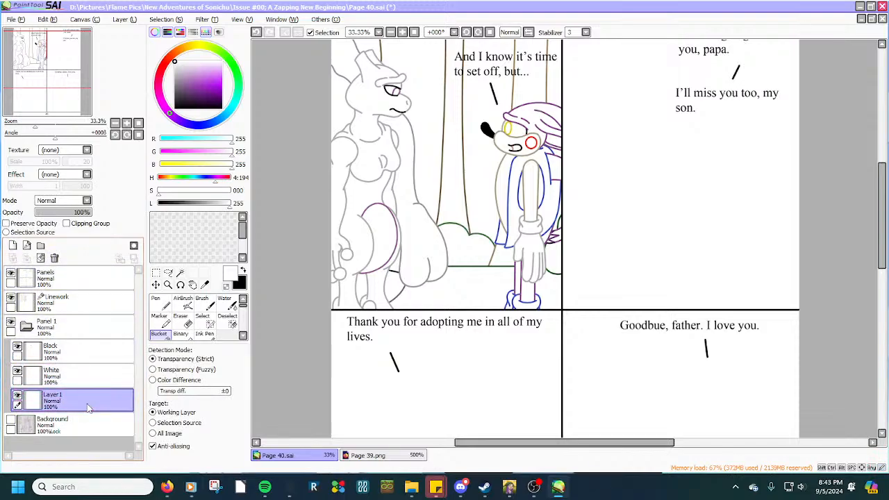
double_click(59, 400)
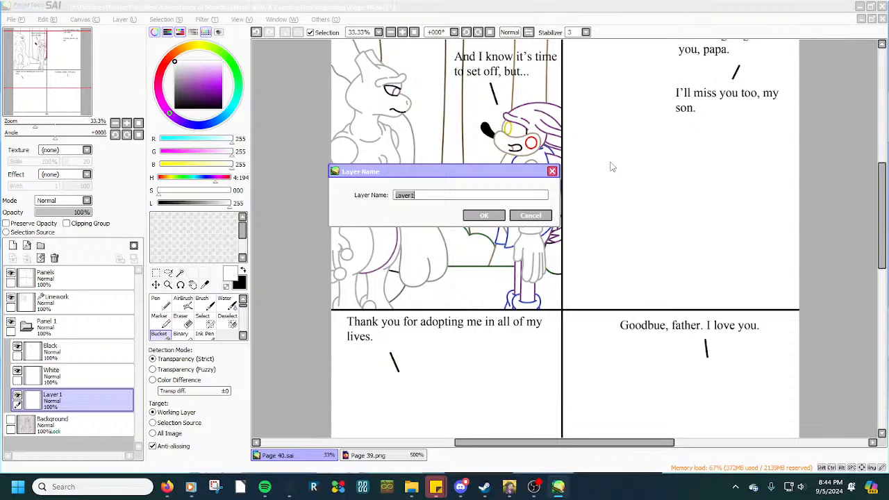
text(l)
click(486, 215)
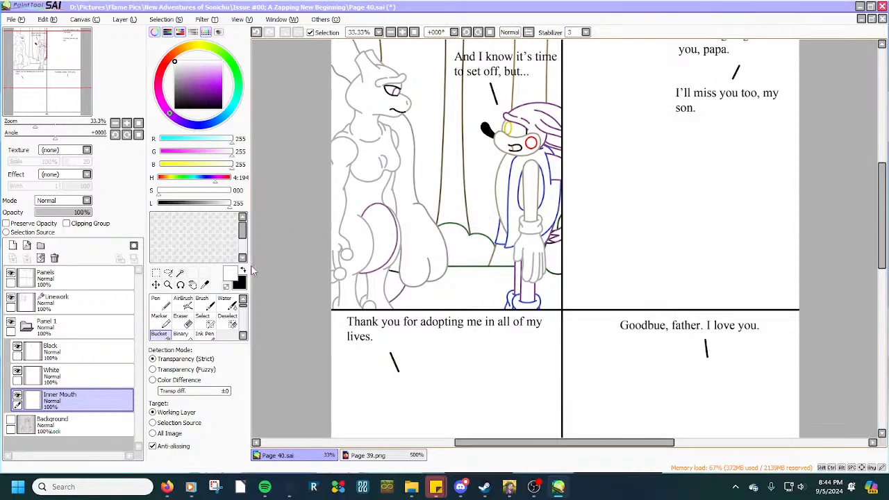
Sample the pinkish line at the mouth's opening as the drawing colour, RGB 210, 152, 129.
click(243, 271)
click(205, 284)
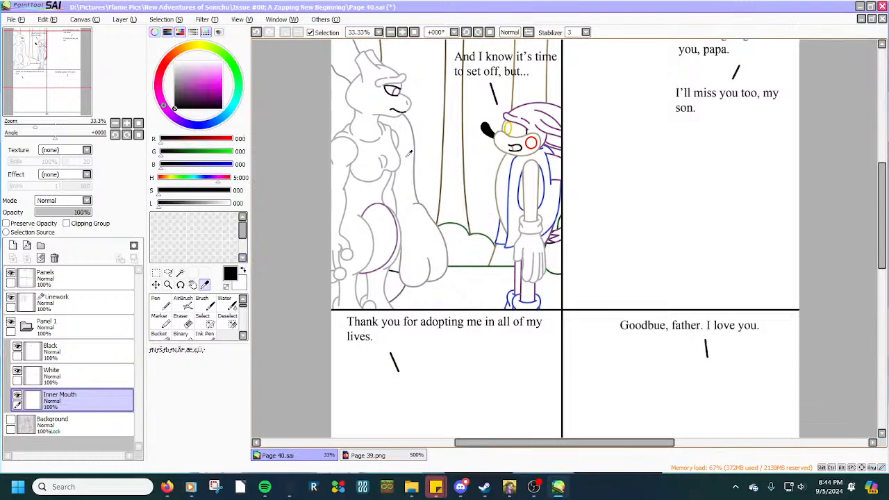
scroll(463, 136, up, 3)
scroll(535, 136, up, 2)
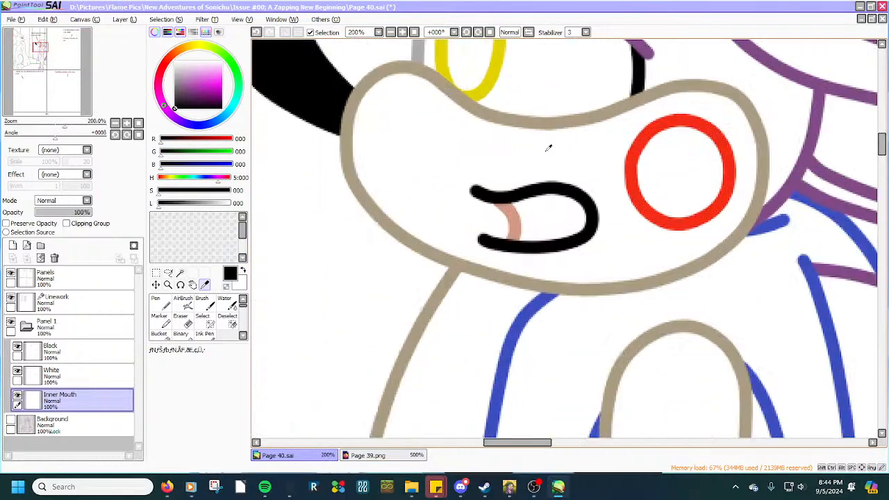
scroll(548, 147, up, 1)
click(498, 231)
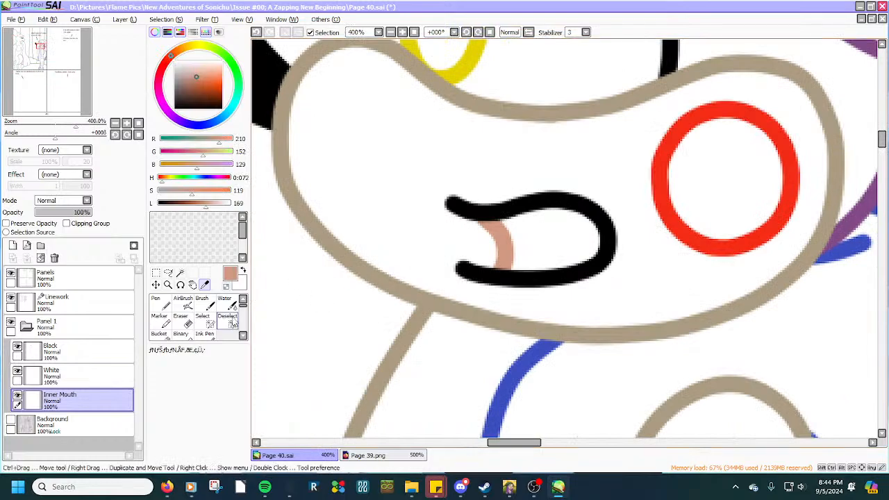
Trace a closed selection border inside the mouth with the size 7 Select brush, along the black outline and the pinkish line.
click(202, 321)
scroll(601, 267, up, 1)
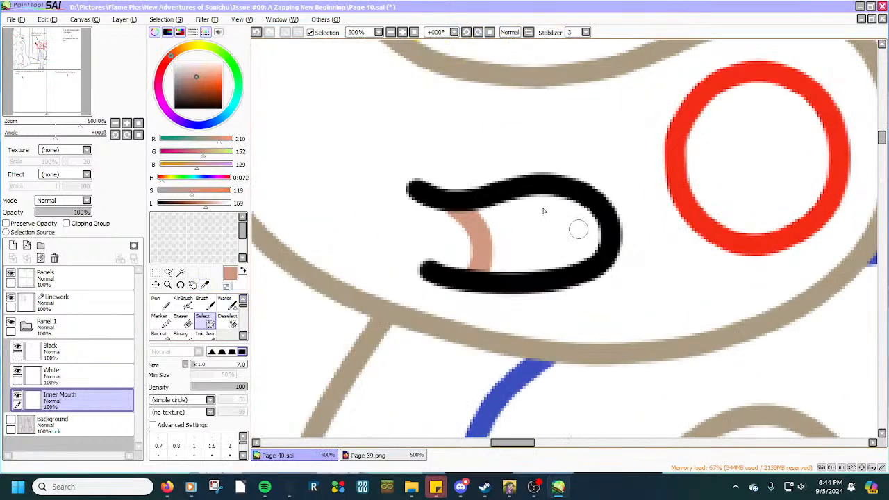
click(475, 211)
mouse_move(475, 212)
mouse_down()
mouse_move(492, 244)
mouse_move(490, 276)
mouse_move(556, 271)
mouse_move(582, 260)
mouse_move(600, 236)
mouse_move(595, 218)
mouse_move(559, 196)
mouse_move(484, 209)
mouse_move(479, 202)
mouse_move(570, 197)
mouse_move(596, 213)
mouse_move(598, 248)
mouse_move(563, 264)
mouse_move(577, 263)
mouse_move(535, 255)
mouse_move(494, 265)
mouse_move(481, 214)
mouse_up()
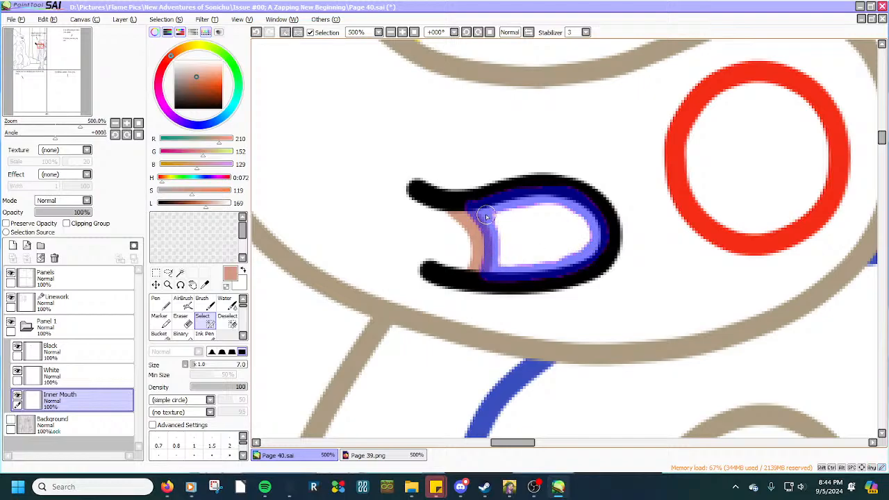
Select the mouth's interior inside the traced border with the Magic Wand and Bucket-fill it with the pinkish colour on Inner Mouth.
click(180, 272)
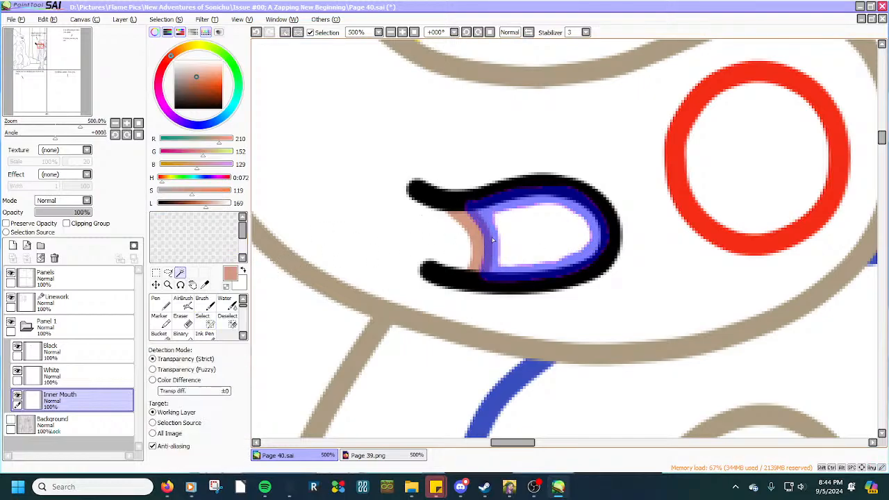
click(522, 229)
scroll(517, 230, down, 6)
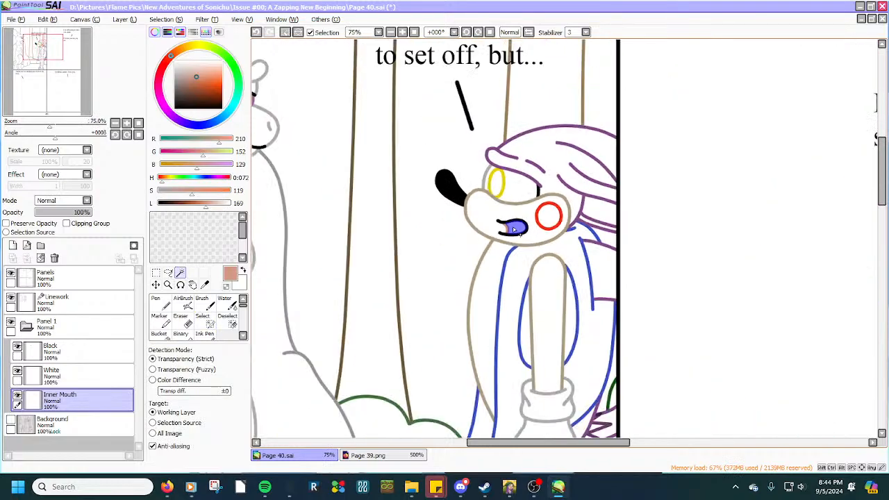
scroll(514, 230, down, 2)
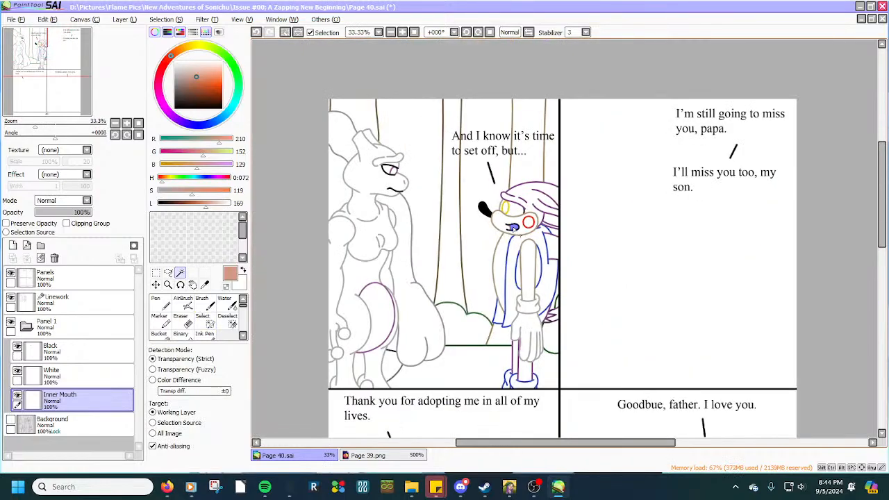
click(159, 333)
scroll(512, 227, up, 1)
scroll(512, 227, up, 2)
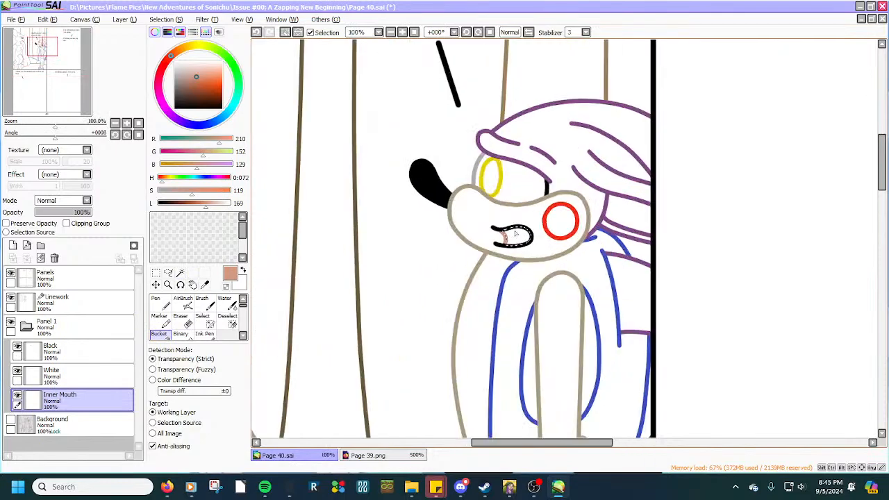
click(515, 236)
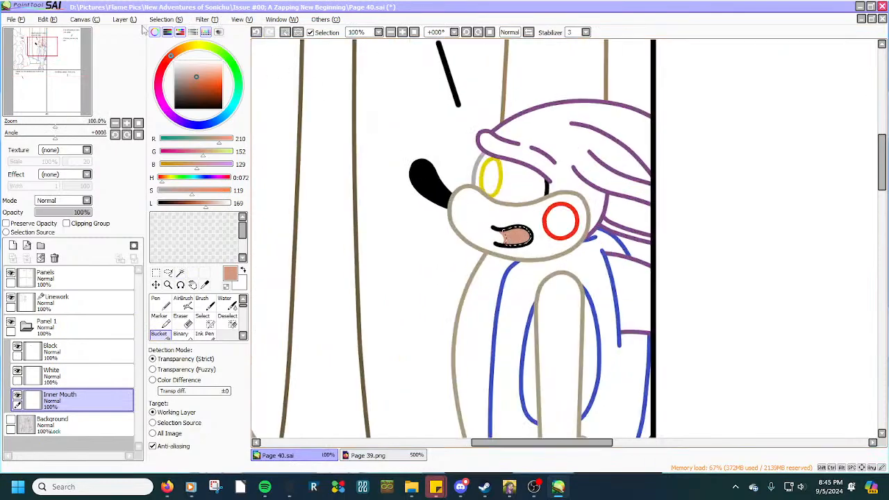
Clear the mouth selection and save the page.
click(167, 19)
click(174, 26)
scroll(452, 138, down, 2)
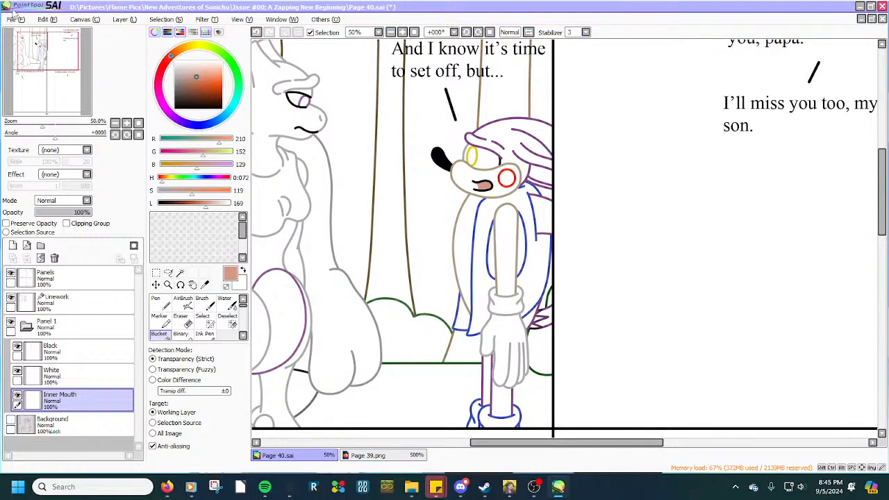
click(16, 19)
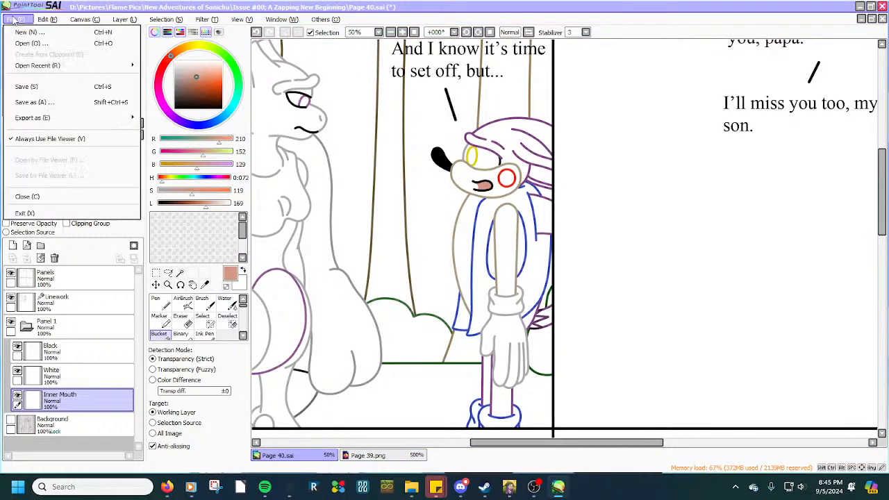
click(28, 87)
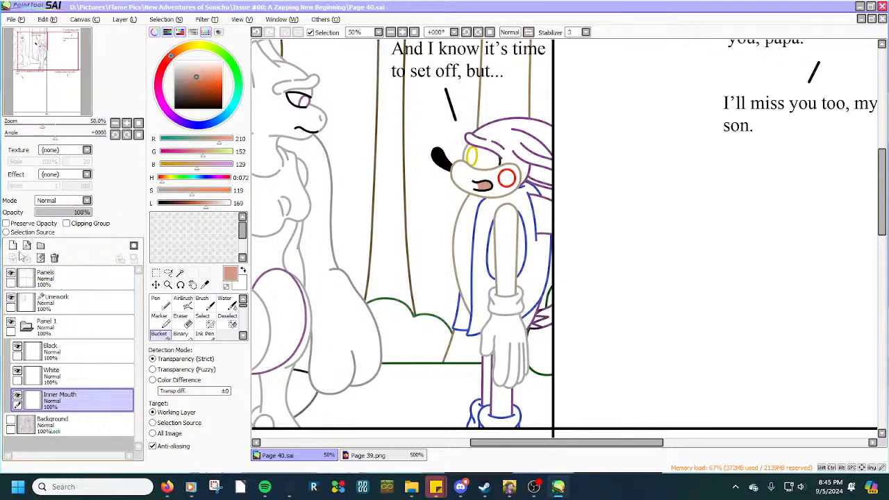
Add a new normal layer below Inner Mouth in the Panel 1 folder and name it Iris.
click(12, 245)
drag(76, 395, 75, 417)
double_click(75, 416)
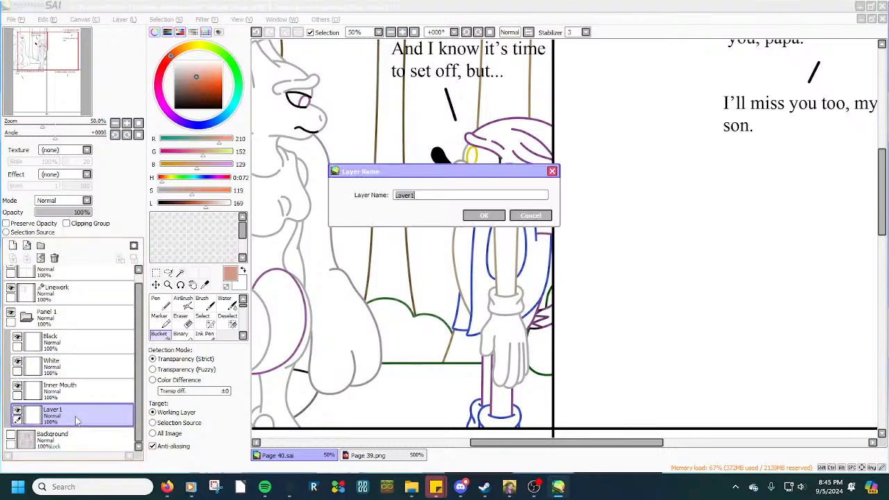
text(Iris)
key(Return)
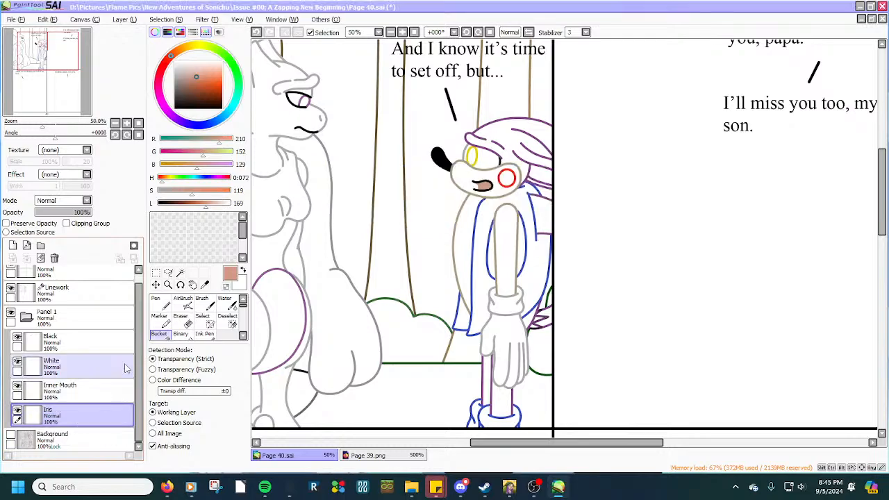
Sample the yellow iris fill on Page 39.png as the drawing colour, RGB 254, 240, 49, and return to Page 40.sai.
click(205, 285)
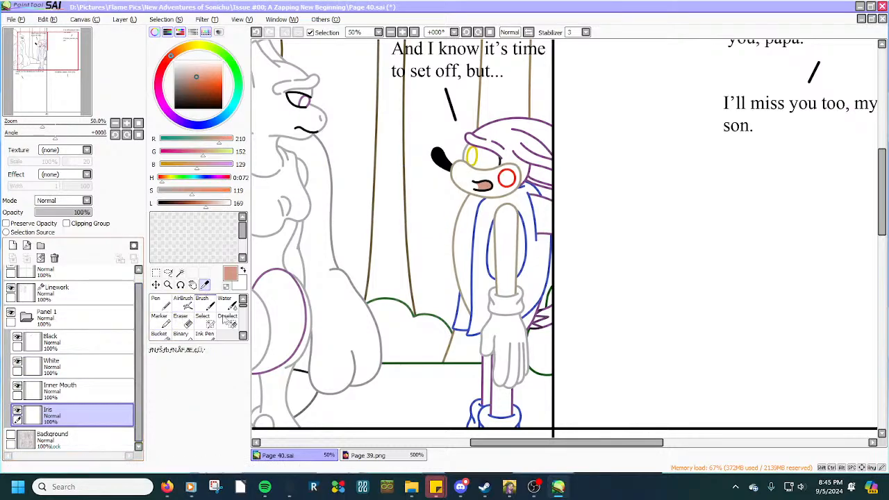
click(362, 455)
scroll(403, 313, down, 5)
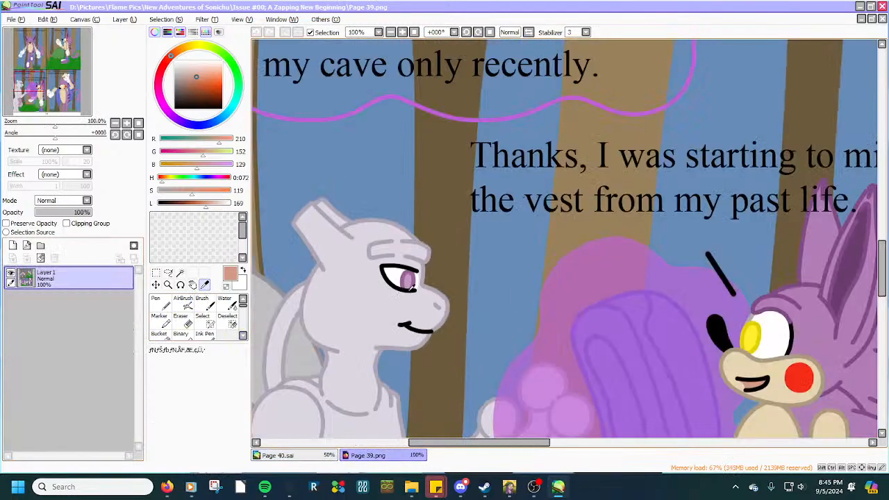
click(755, 336)
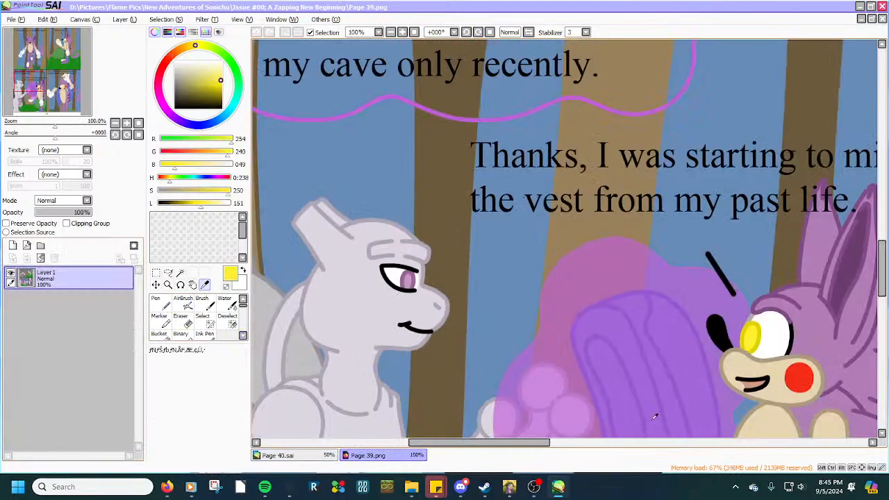
click(316, 457)
Trace a closed border around the yellow iris with the size 7 Select brush and add its interior with the Magic Wand.
click(202, 321)
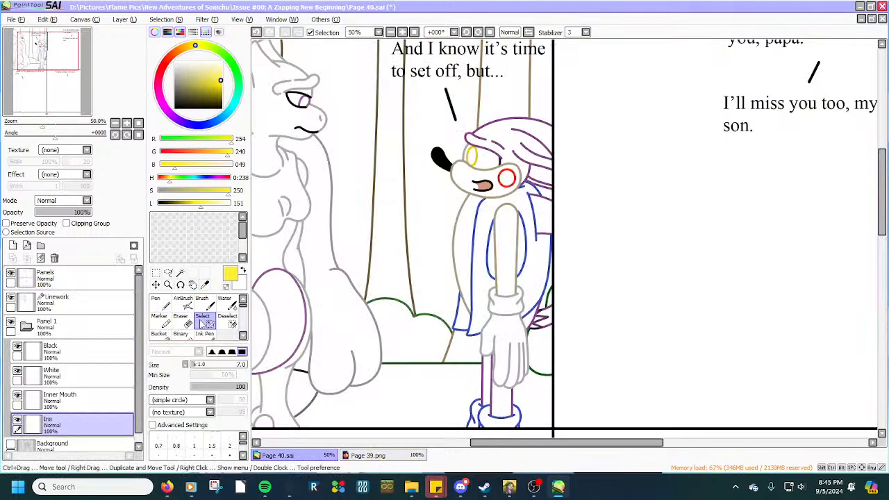
scroll(548, 238, up, 6)
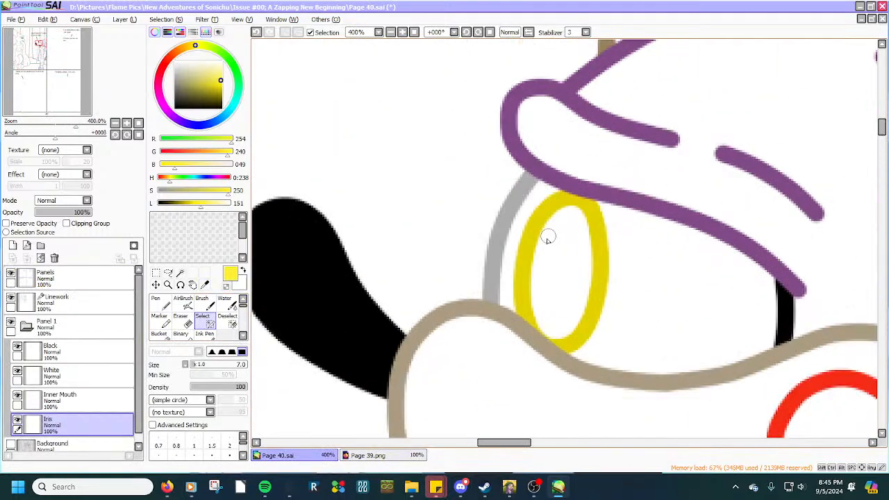
scroll(522, 266, up, 2)
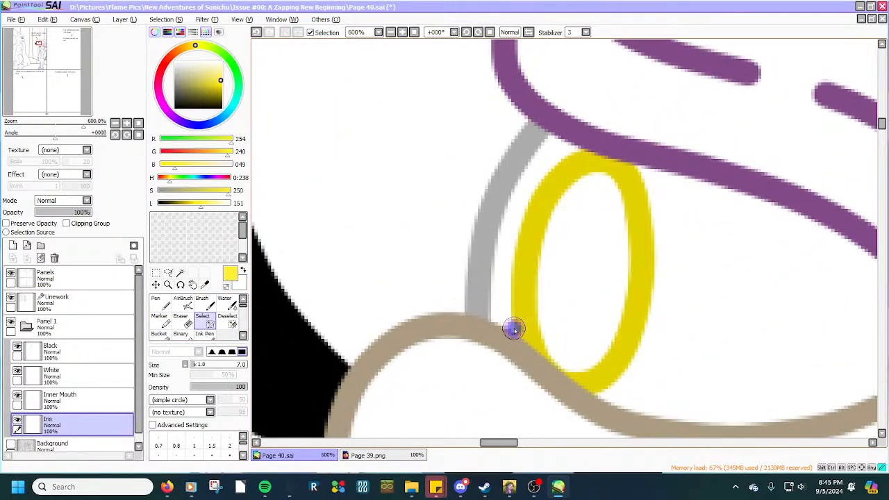
mouse_move(513, 330)
mouse_down()
mouse_move(503, 294)
mouse_move(513, 228)
mouse_move(546, 175)
mouse_move(593, 154)
mouse_move(648, 178)
mouse_move(681, 239)
mouse_move(676, 328)
mouse_move(649, 371)
mouse_move(593, 396)
mouse_move(556, 375)
mouse_move(511, 327)
mouse_move(539, 354)
mouse_up()
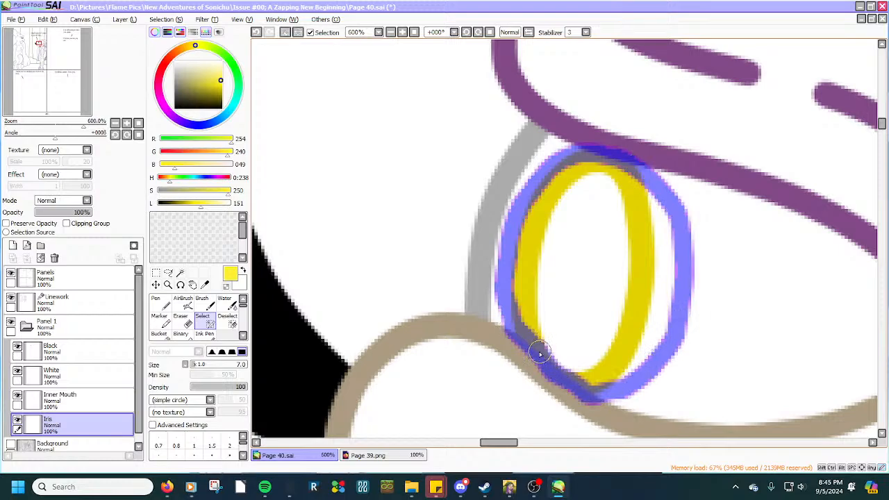
scroll(539, 354, down, 2)
click(180, 273)
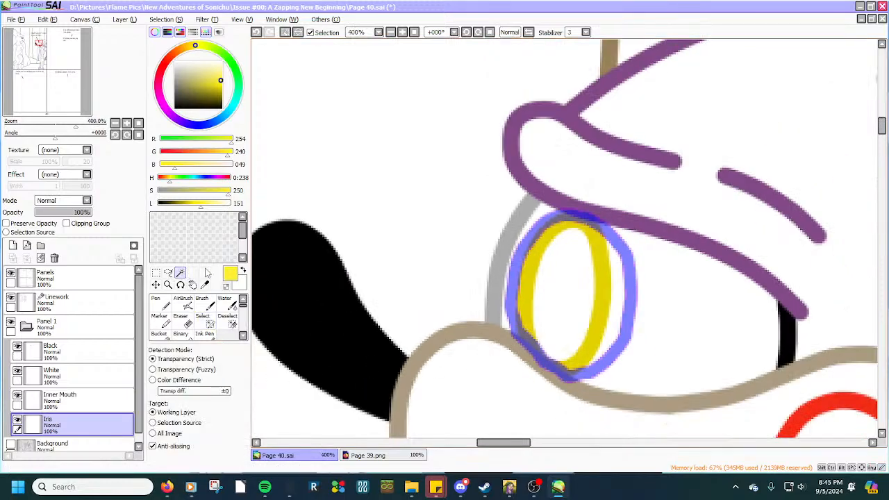
click(553, 285)
scroll(553, 285, down, 3)
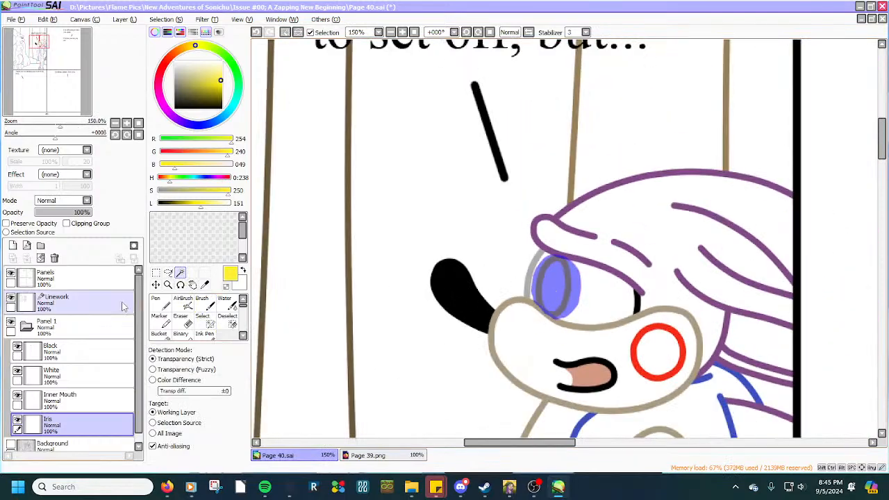
Bucket-fill the selected iris area with the yellow on the Iris layer and clear the selection.
click(159, 333)
click(553, 286)
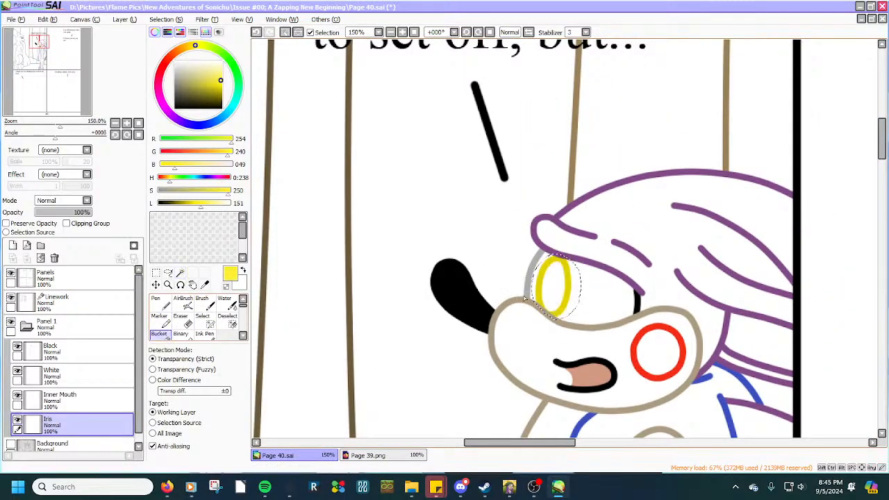
scroll(560, 281, down, 4)
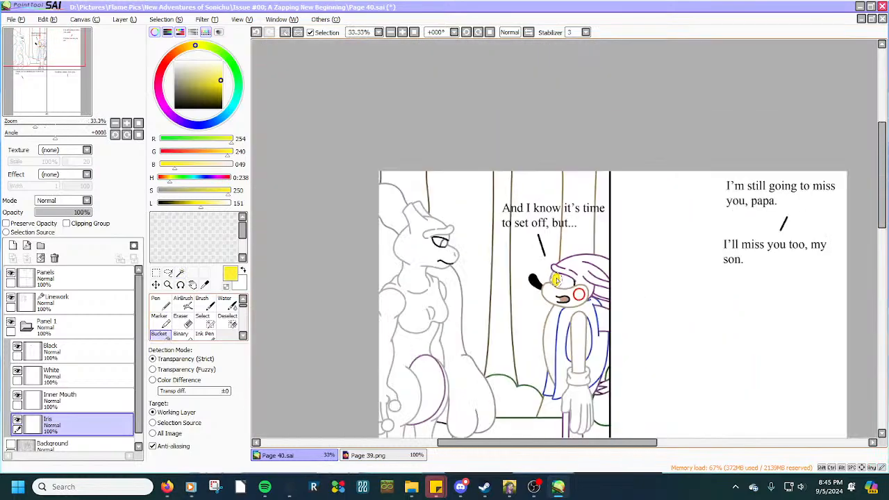
scroll(563, 355, up, 3)
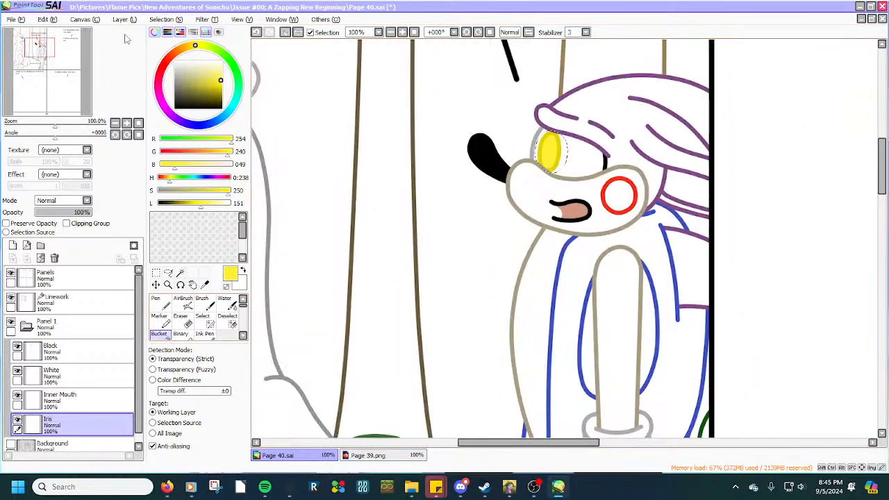
click(177, 20)
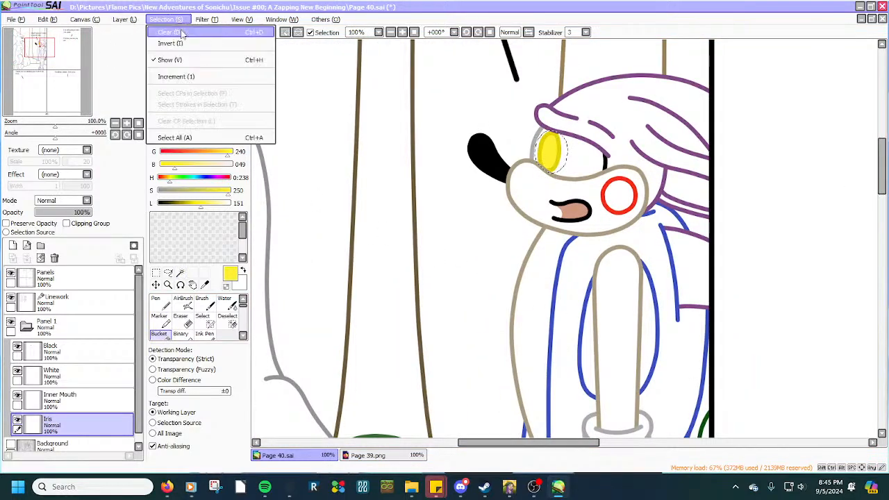
click(179, 32)
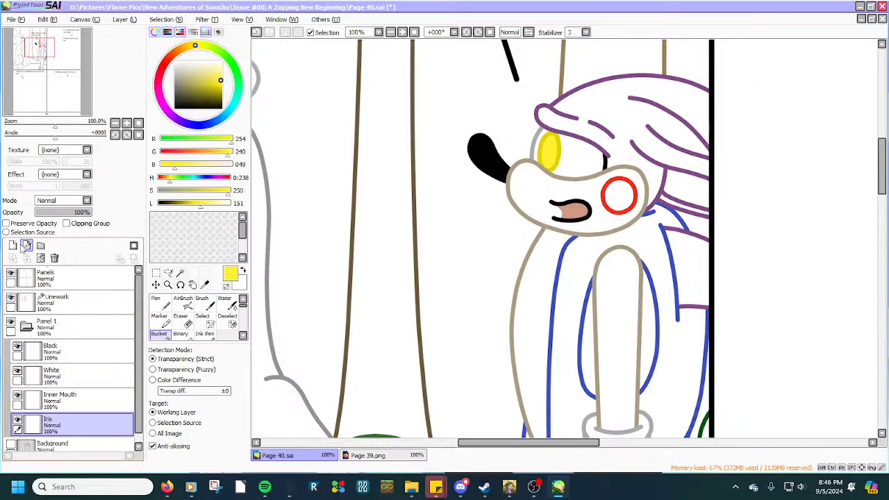
Add a new normal layer below Iris in the Panel 1 folder and name it Cheek.
click(13, 245)
scroll(71, 335, down, 1)
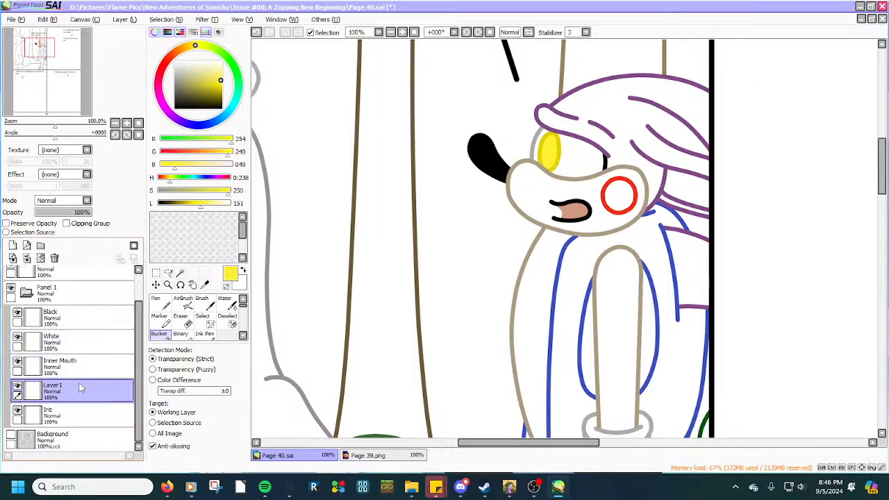
drag(80, 390, 62, 419)
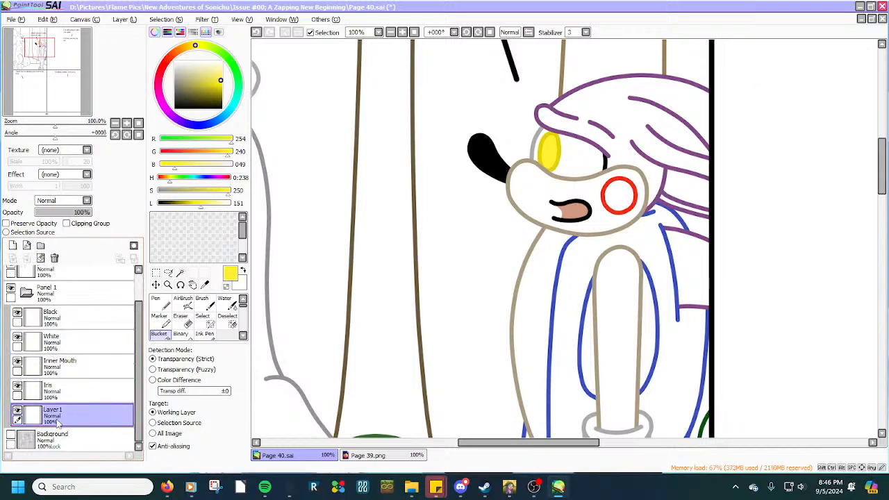
double_click(57, 419)
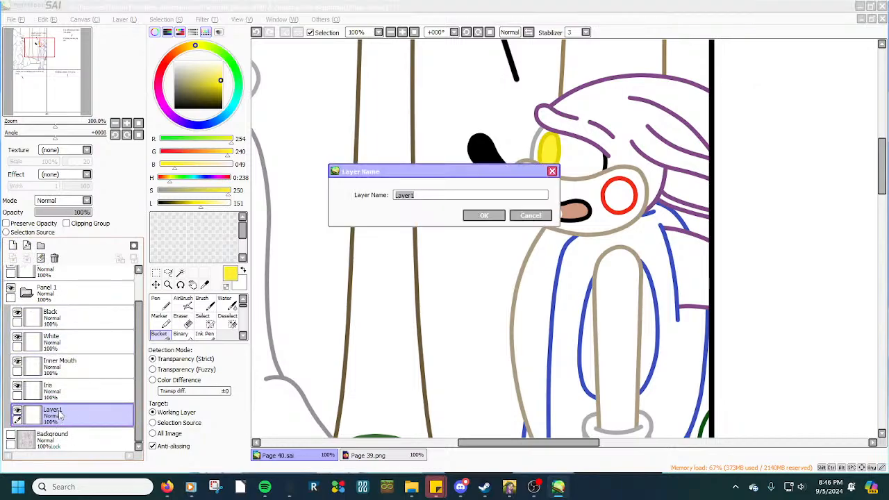
text(Cheek)
key(Return)
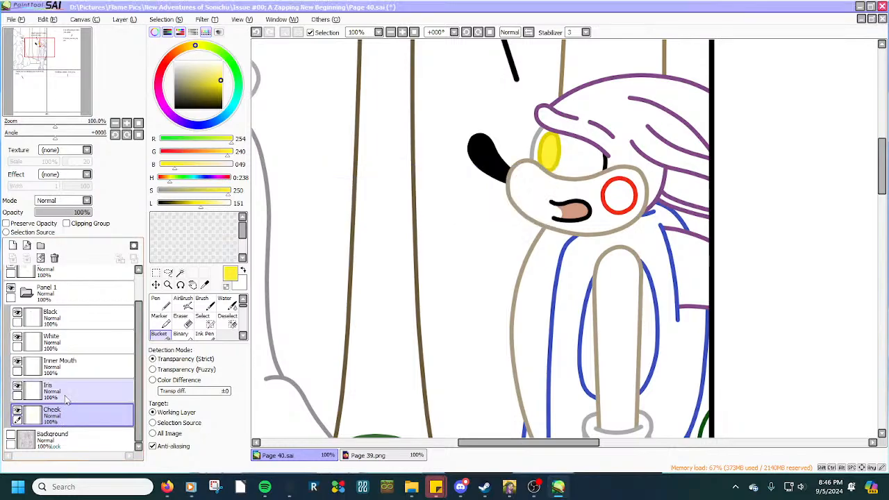
Sample the cheek circle's red outline as the drawing colour, RGB 244, 44, 22.
click(204, 286)
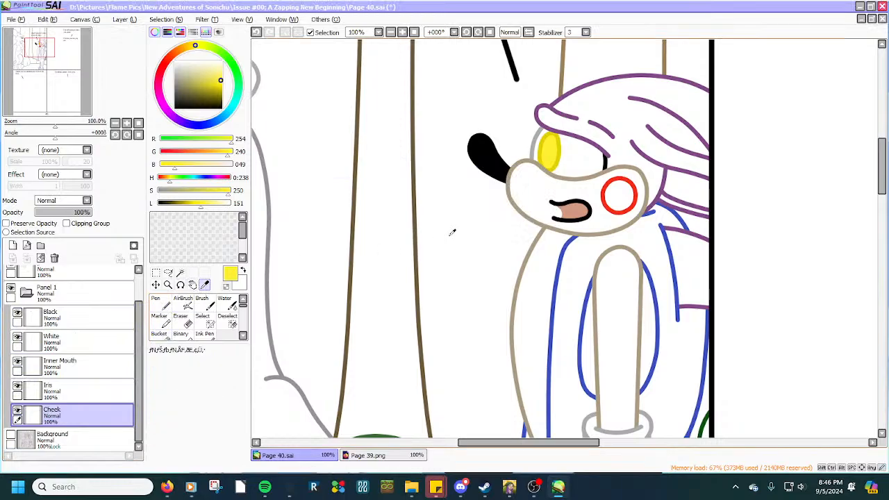
scroll(606, 173, up, 5)
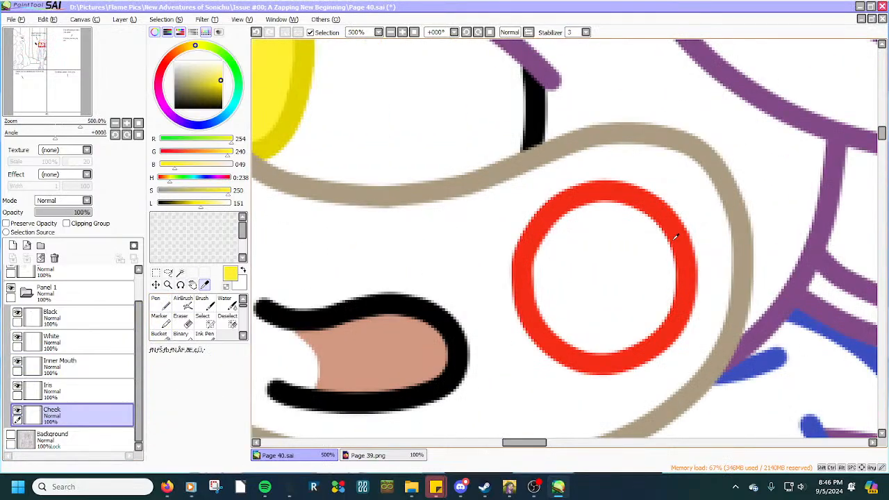
click(688, 262)
scroll(683, 329, up, 1)
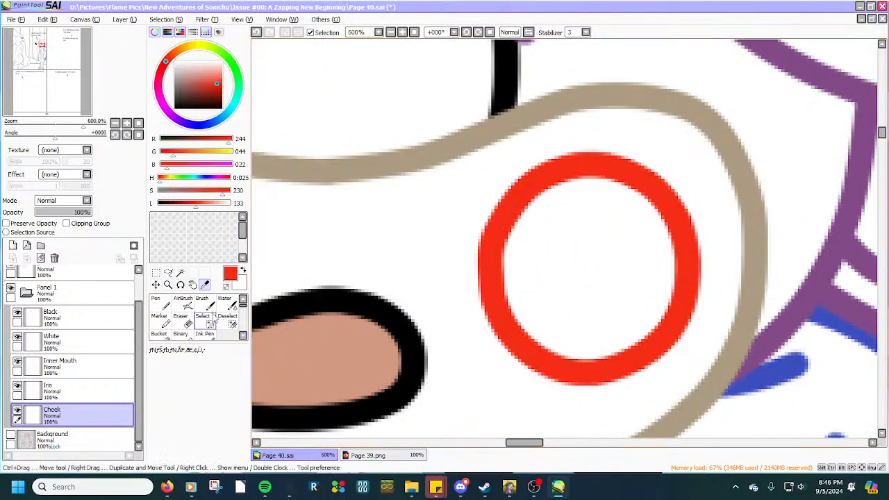
Trace a closed selection border along the inner side of the red cheek circle with the size 7 Select brush.
click(208, 320)
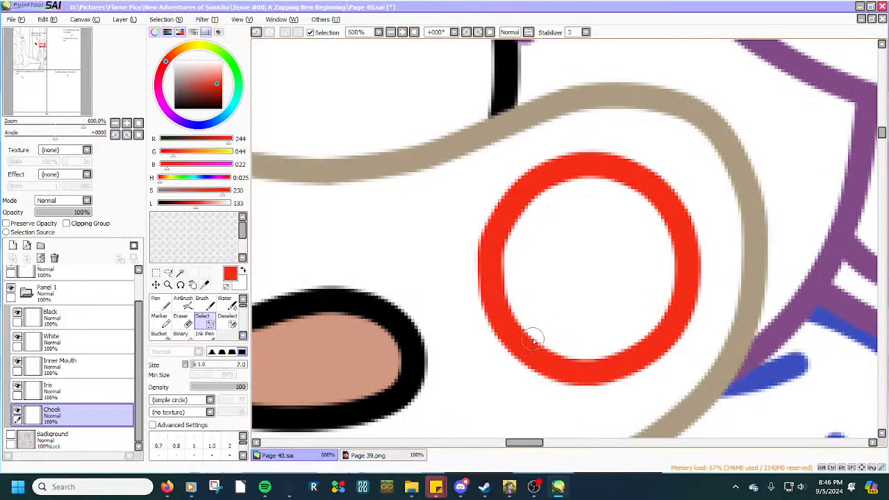
scroll(536, 338, up, 1)
drag(519, 167, 492, 225)
mouse_move(491, 267)
mouse_down()
mouse_move(491, 296)
mouse_move(504, 319)
mouse_move(545, 354)
mouse_move(584, 367)
mouse_move(620, 371)
mouse_move(656, 356)
mouse_move(698, 317)
mouse_move(714, 288)
mouse_move(722, 223)
mouse_move(691, 163)
mouse_move(665, 137)
mouse_move(614, 120)
mouse_move(534, 148)
mouse_move(513, 174)
mouse_move(566, 132)
mouse_move(615, 128)
mouse_up()
mouse_move(716, 228)
mouse_down()
mouse_move(687, 158)
mouse_move(702, 166)
mouse_move(724, 230)
mouse_move(712, 292)
mouse_move(678, 339)
mouse_move(644, 363)
mouse_move(611, 368)
mouse_move(551, 355)
mouse_up()
scroll(468, 307, down, 1)
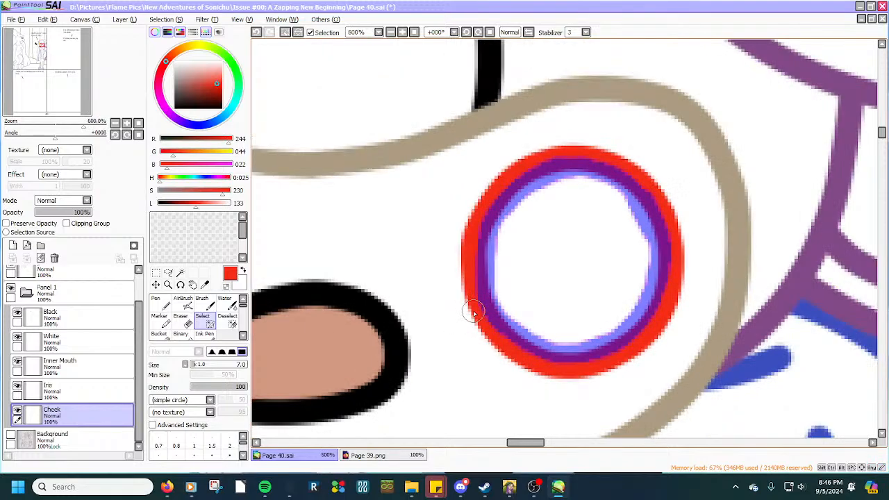
Add the area enclosed by the cheek circle's selection border to the selection with the Magic Wand.
click(179, 273)
click(515, 264)
scroll(515, 263, down, 3)
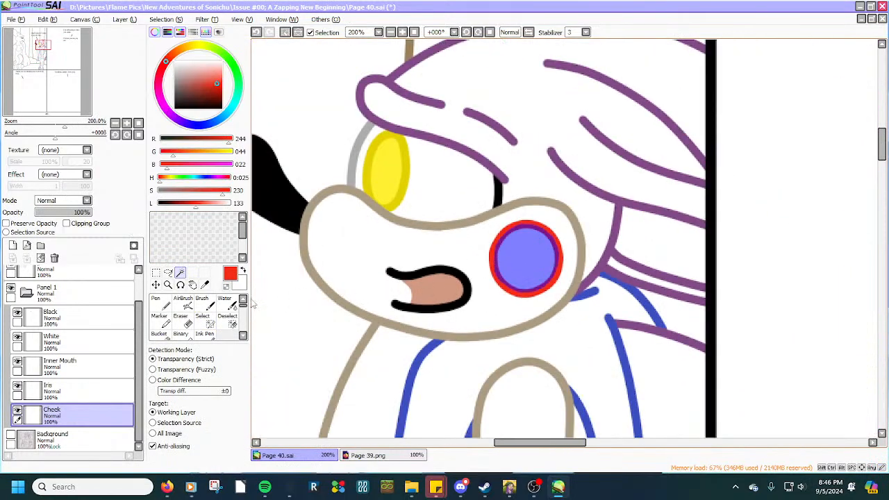
Bucket-fill the selected cheek circle with the red on the Cheek layer and clear the selection.
click(167, 338)
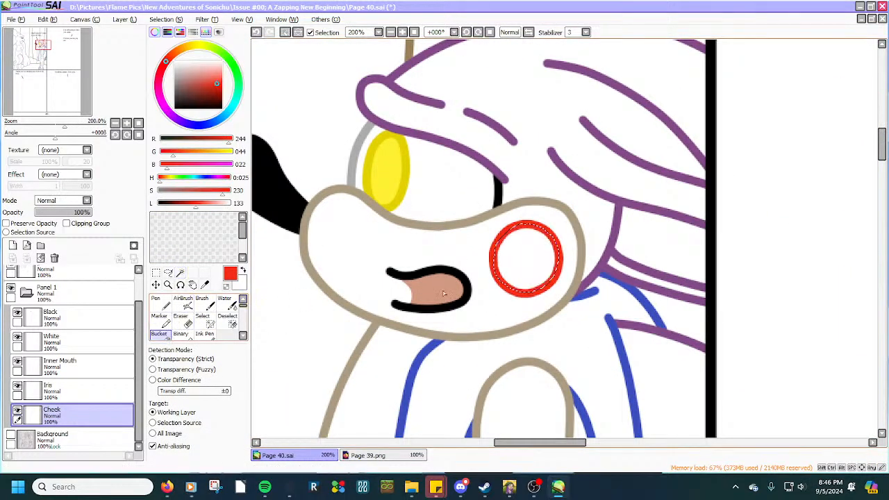
click(526, 270)
scroll(526, 271, down, 3)
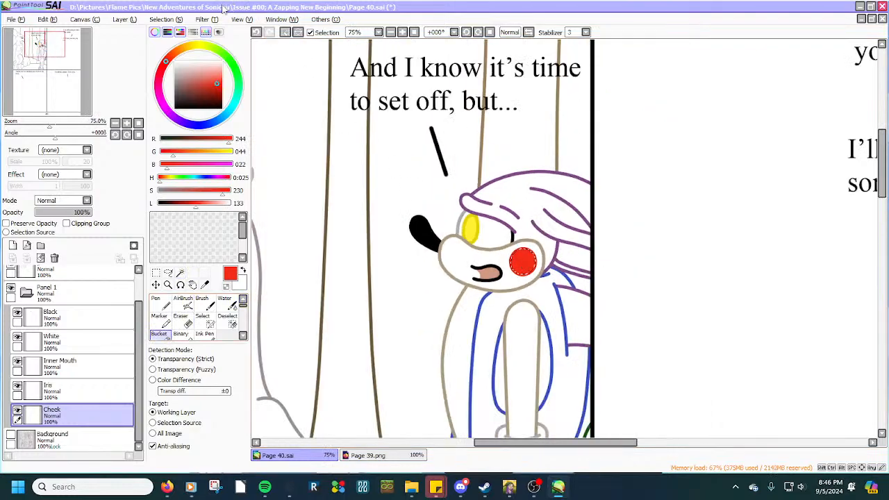
click(166, 18)
click(194, 36)
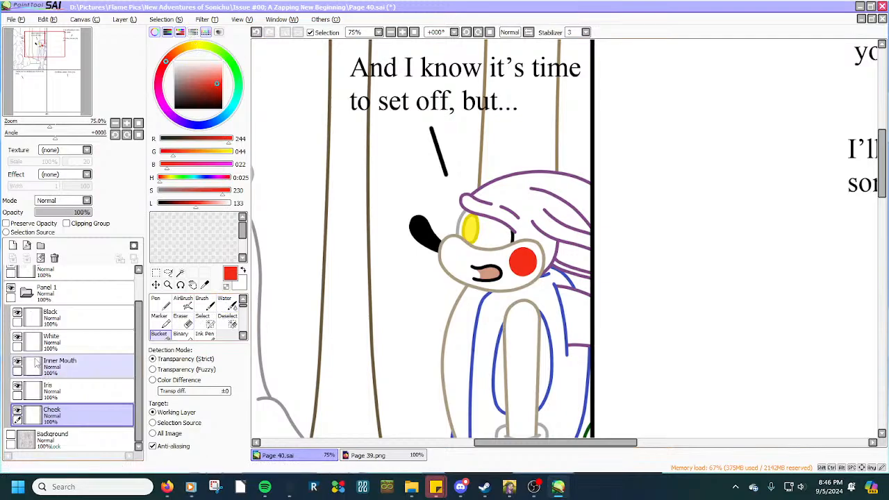
Add a new normal layer below Cheek in the Panel 1 folder and name it Inner Ear and Marking.
click(12, 245)
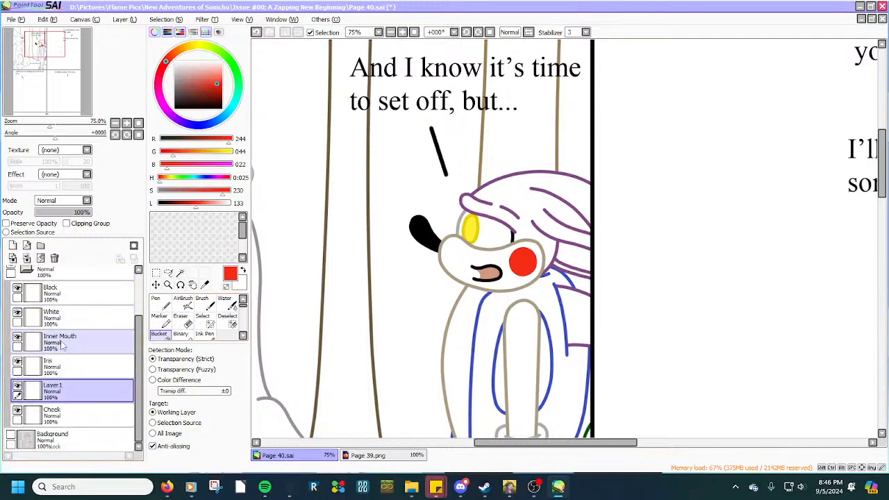
drag(70, 390, 79, 419)
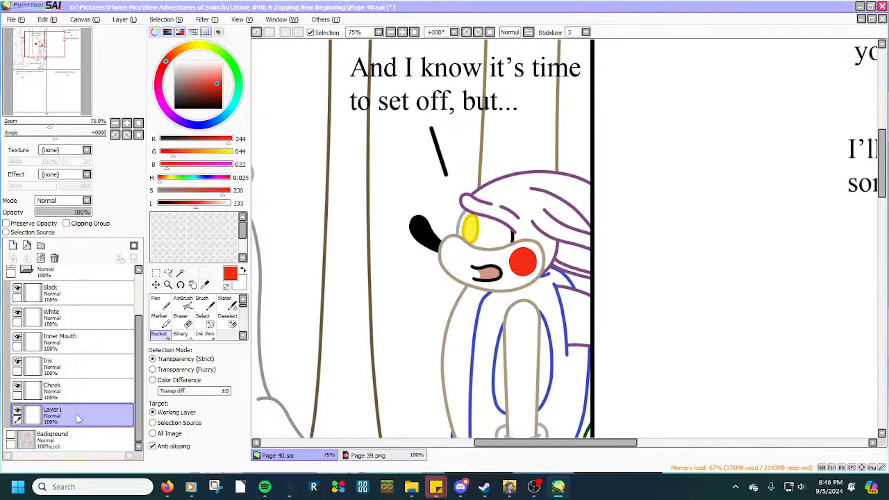
double_click(53, 415)
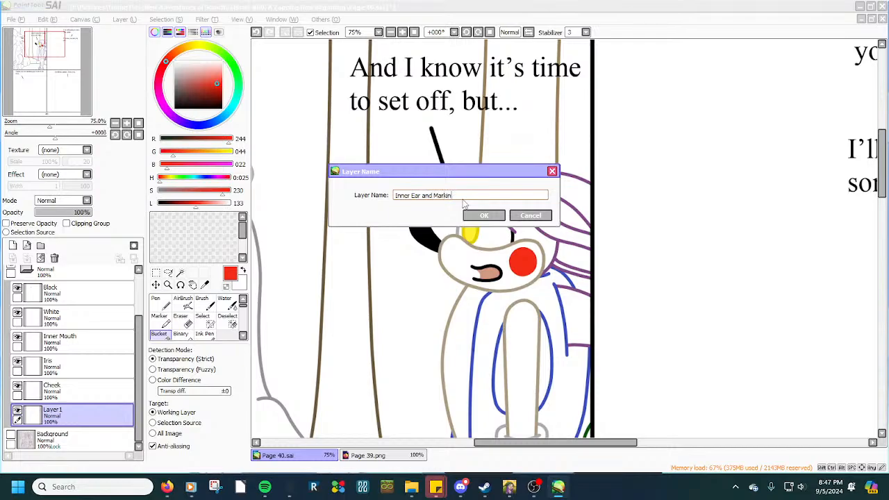
key(Return)
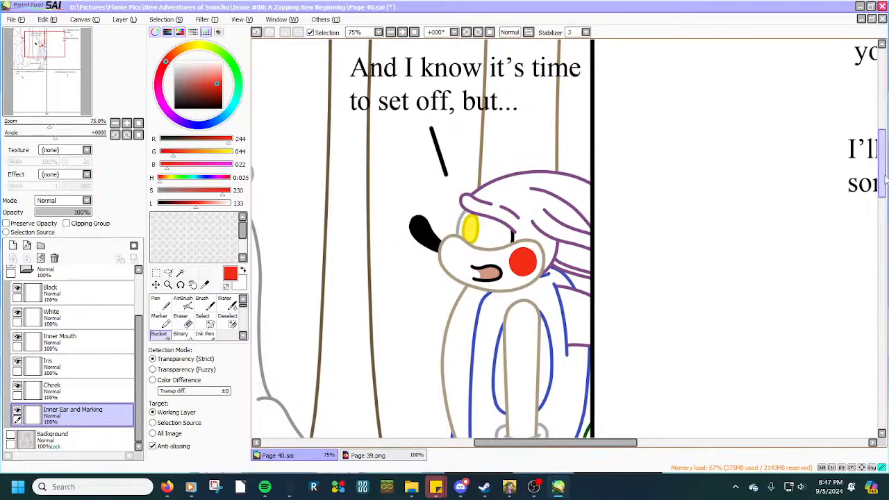
Sample the dark purple of the zigzag marking line beside the glove as the drawing colour, RGB 103, 61, 107.
drag(881, 164, 882, 213)
scroll(225, 316, down, 1)
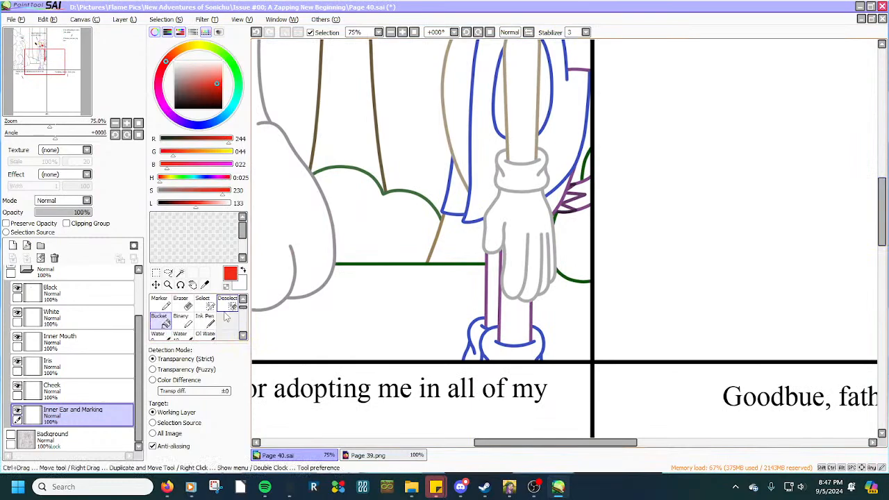
click(205, 285)
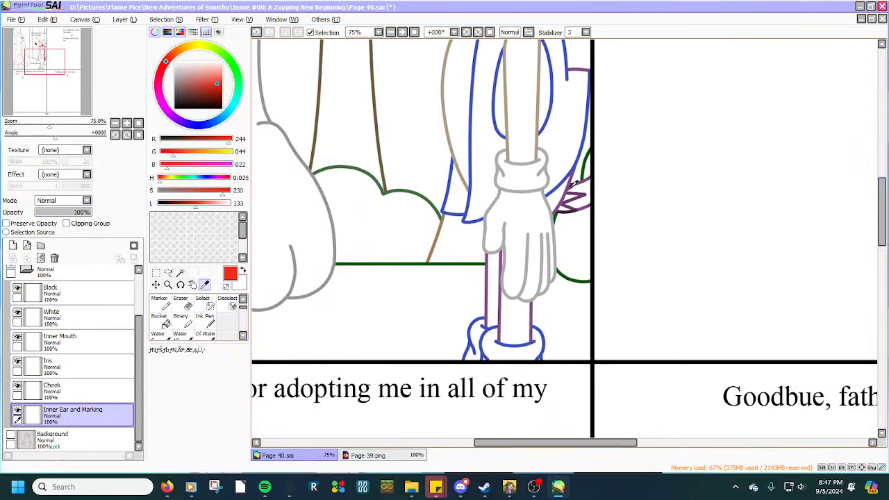
scroll(574, 183, up, 6)
click(615, 214)
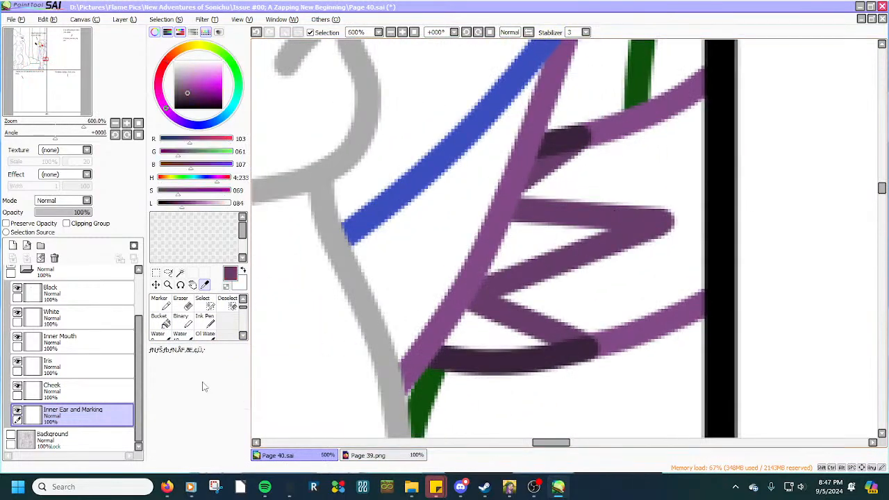
Paint a selection over the zigzag marking's enclosed areas beside the glove with the size 7 Select brush, undoing the stray dab outside them.
click(203, 301)
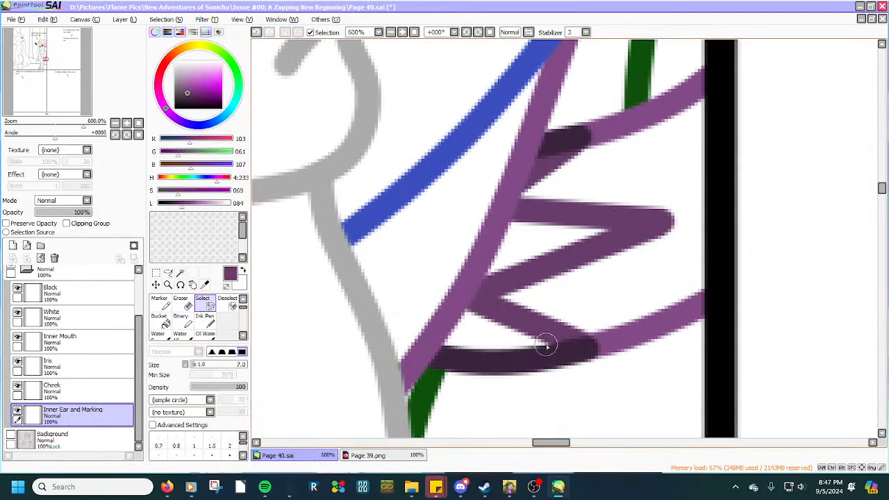
mouse_move(546, 346)
mouse_down()
mouse_move(508, 317)
mouse_move(467, 308)
mouse_move(544, 347)
mouse_move(432, 346)
mouse_move(441, 326)
mouse_move(464, 312)
mouse_move(509, 340)
mouse_move(462, 324)
mouse_move(478, 286)
mouse_move(614, 230)
mouse_move(510, 222)
mouse_move(612, 229)
mouse_move(531, 248)
mouse_move(488, 275)
mouse_move(514, 218)
mouse_move(478, 283)
mouse_move(524, 238)
mouse_up()
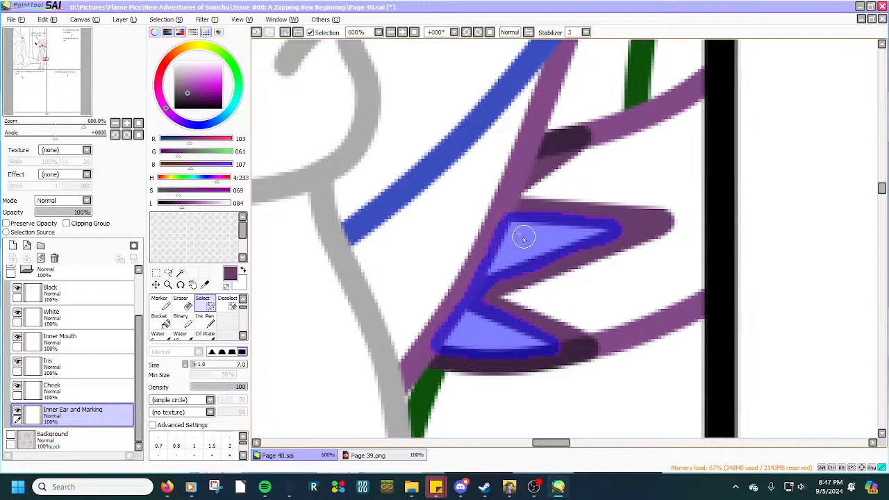
click(532, 168)
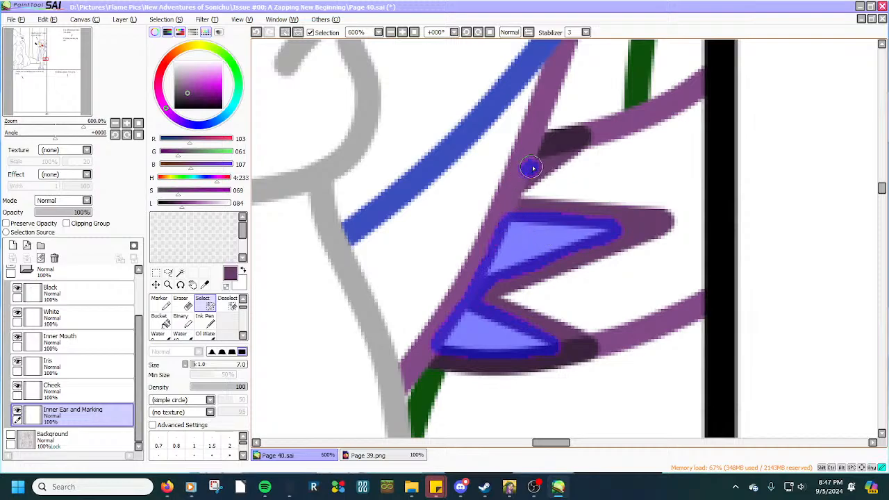
mouse_move(530, 167)
mouse_down()
mouse_move(539, 159)
mouse_move(531, 167)
mouse_up()
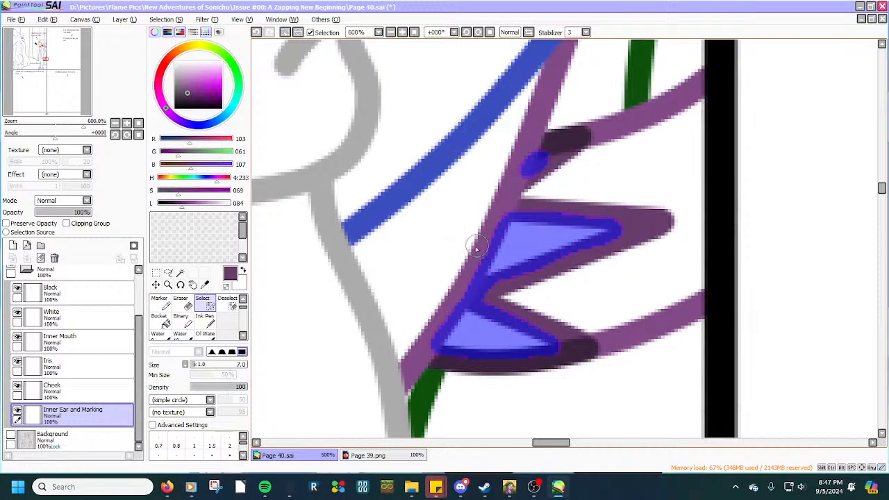
click(426, 278)
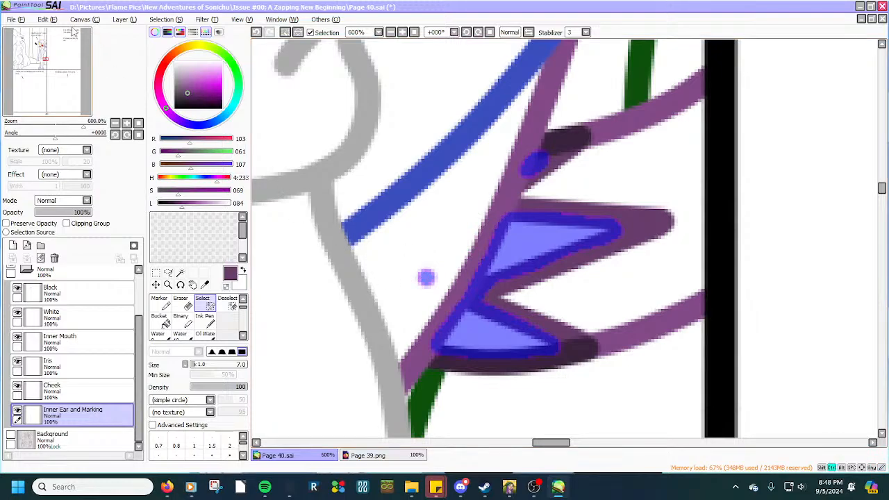
key(ctrl+z)
scroll(514, 201, down, 3)
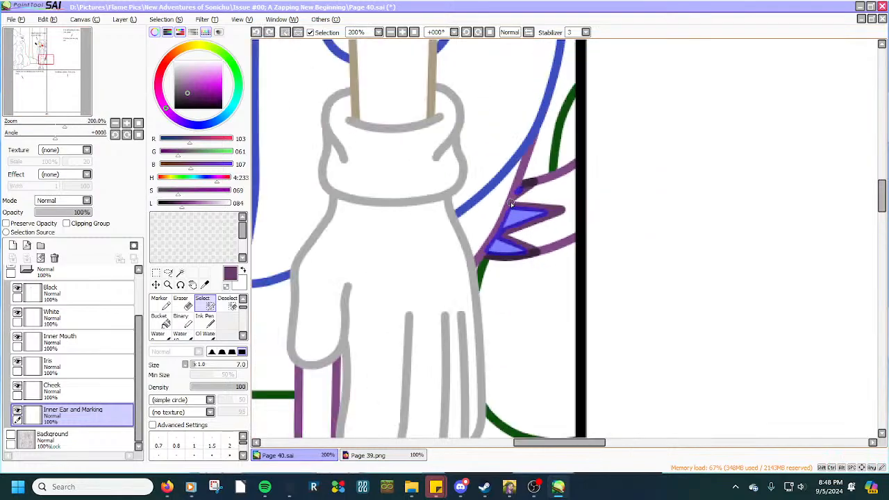
Bucket-fill the selected marking areas with the dark purple on the Inner Ear and Marking layer and clear the selection.
click(165, 324)
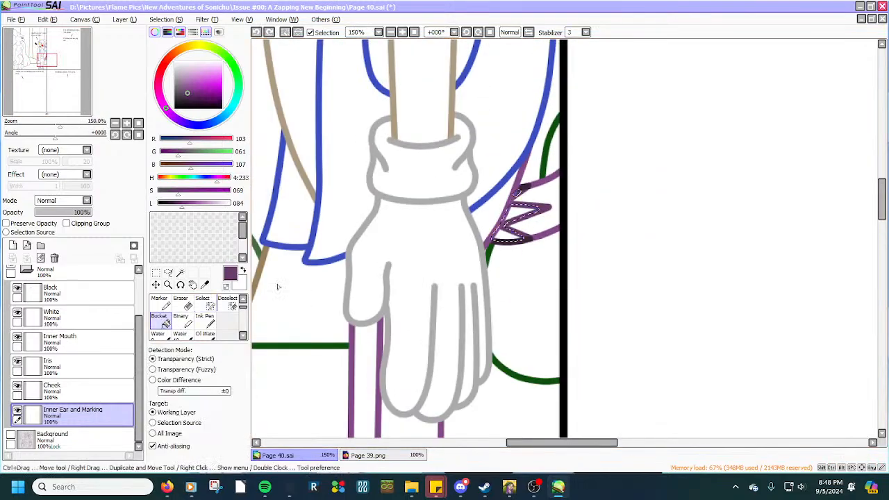
click(516, 192)
click(518, 207)
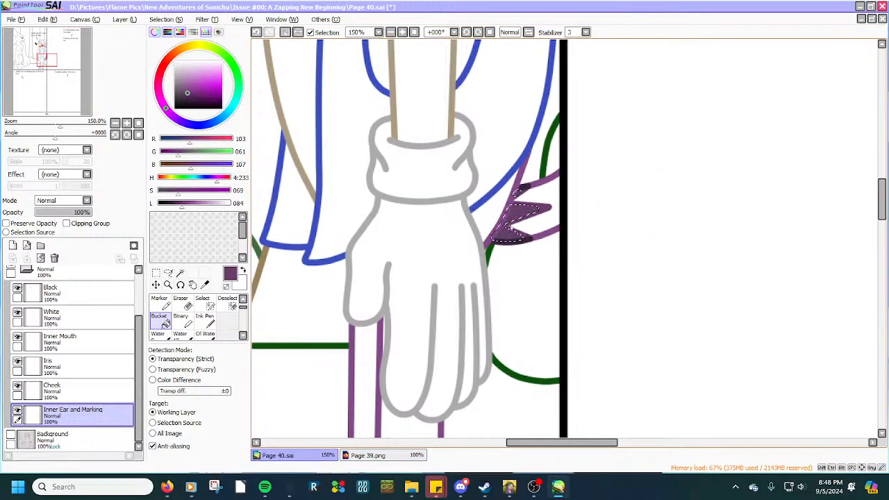
click(510, 230)
scroll(507, 217, down, 5)
scroll(502, 142, up, 2)
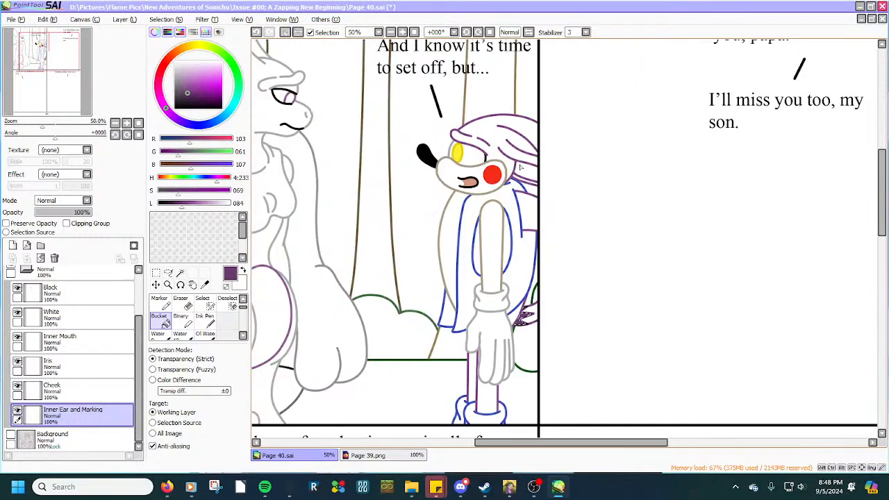
scroll(520, 167, up, 2)
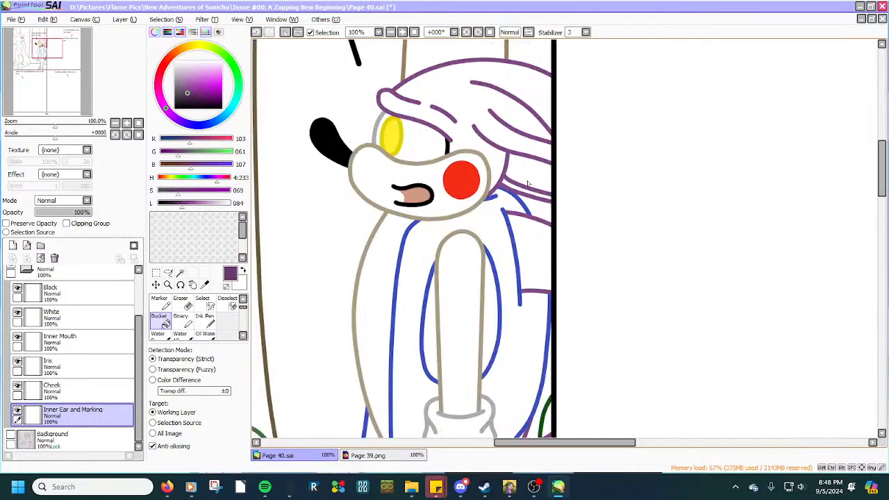
click(209, 303)
scroll(540, 169, up, 3)
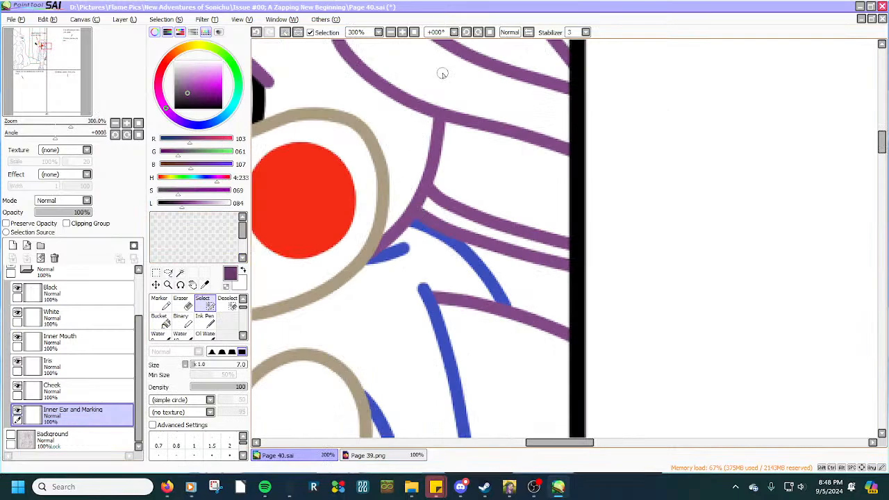
scroll(443, 73, up, 2)
click(164, 19)
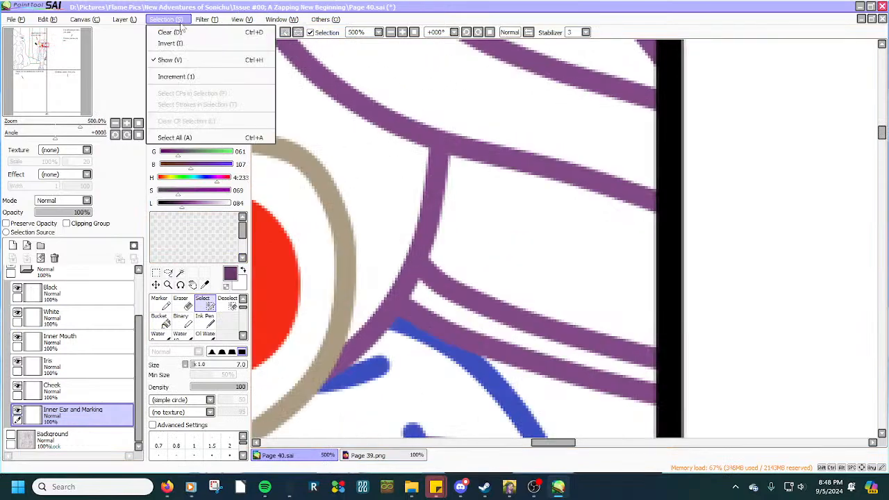
click(205, 38)
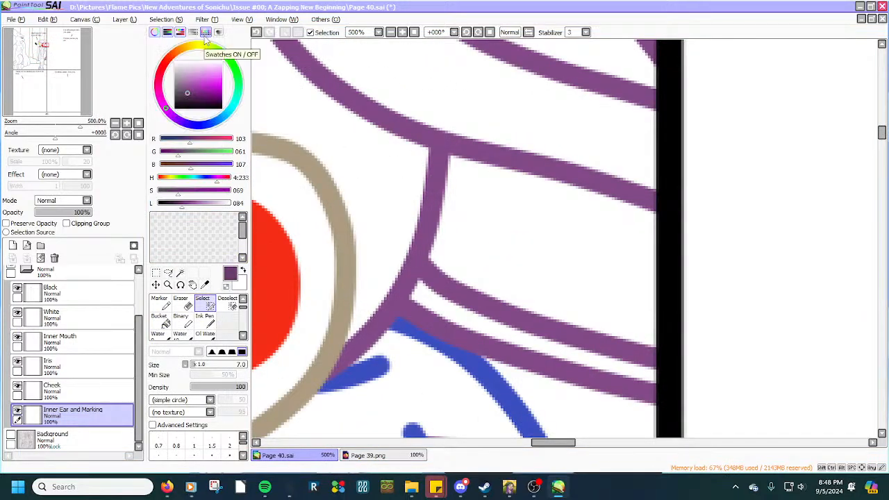
Select the inner ear area beside the panel border by tracing its edge with the size 7 Select brush and adding its interior with the Magic Wand.
scroll(386, 231, up, 1)
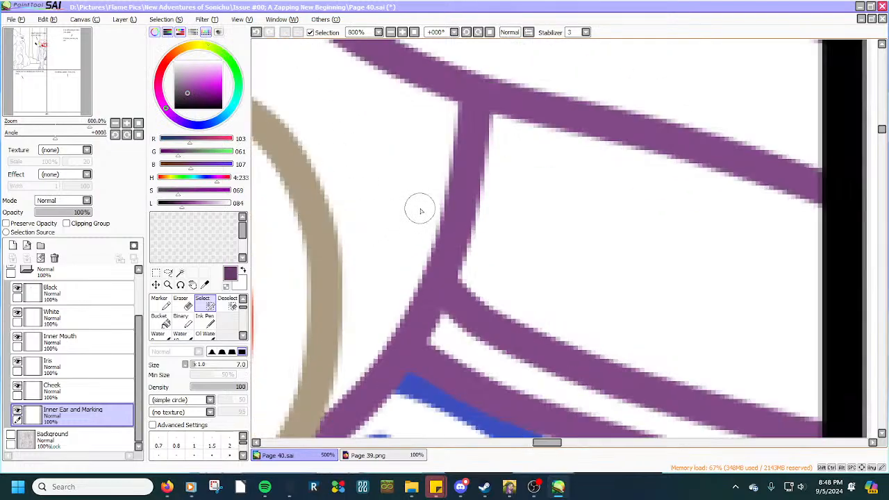
scroll(419, 207, down, 1)
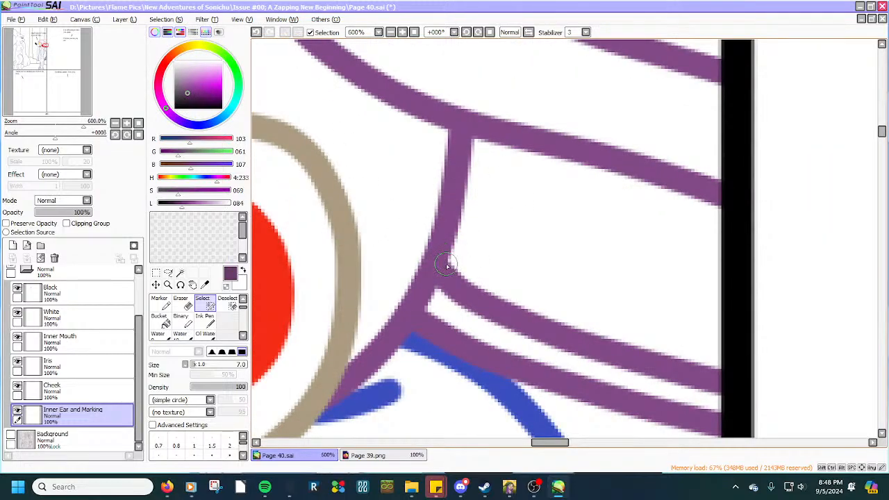
mouse_move(447, 265)
mouse_down()
mouse_move(469, 137)
mouse_move(477, 135)
mouse_move(715, 202)
mouse_move(721, 370)
mouse_move(547, 324)
mouse_move(461, 288)
mouse_move(444, 254)
mouse_move(473, 207)
mouse_move(464, 154)
mouse_up()
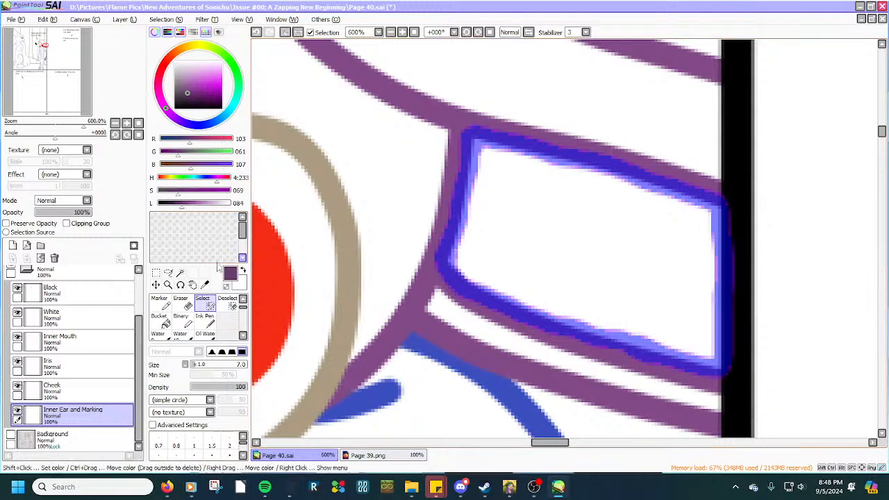
click(180, 272)
click(611, 273)
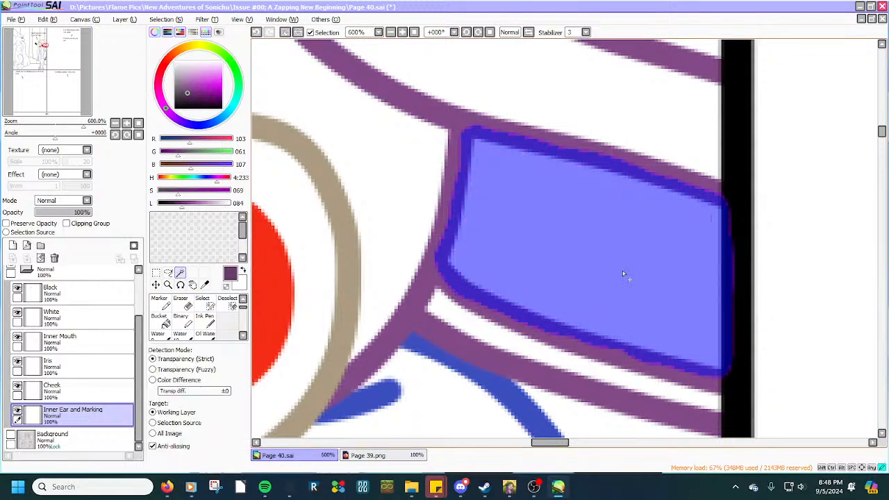
Bucket-fill the selected inner ear area with the dark purple and clear the selection.
scroll(597, 272, down, 6)
scroll(584, 272, down, 2)
scroll(595, 303, up, 1)
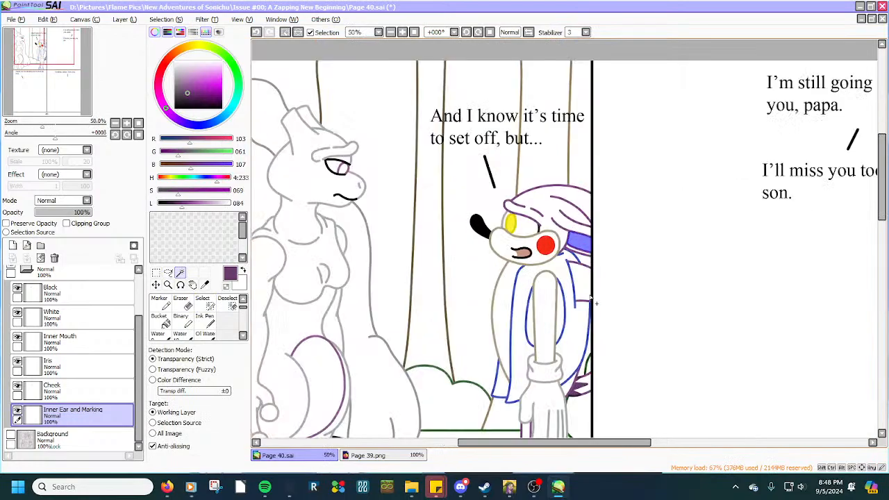
click(164, 320)
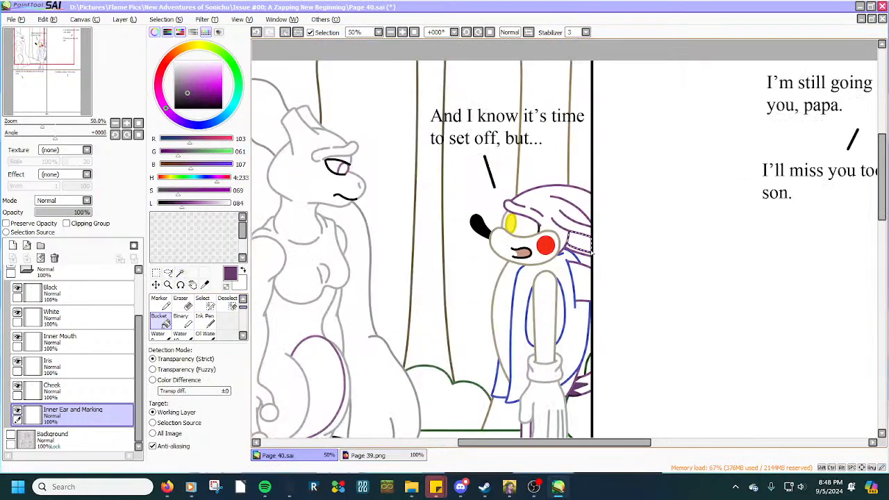
click(579, 241)
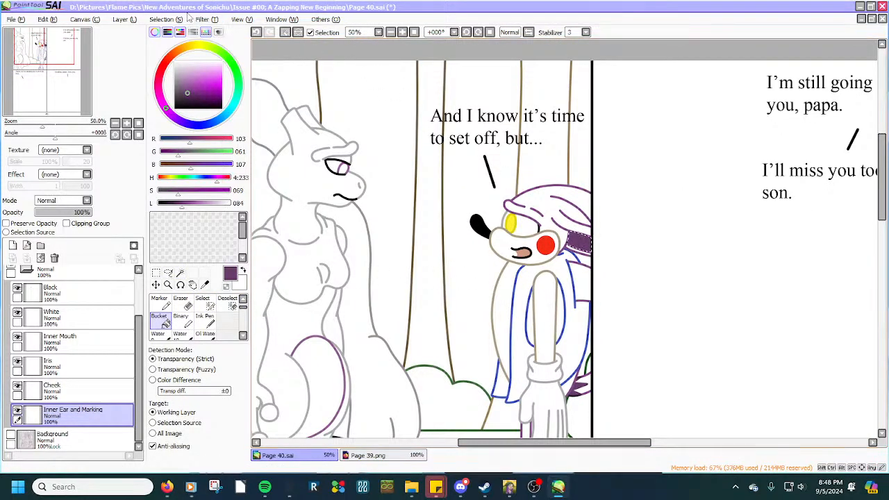
click(167, 19)
click(184, 30)
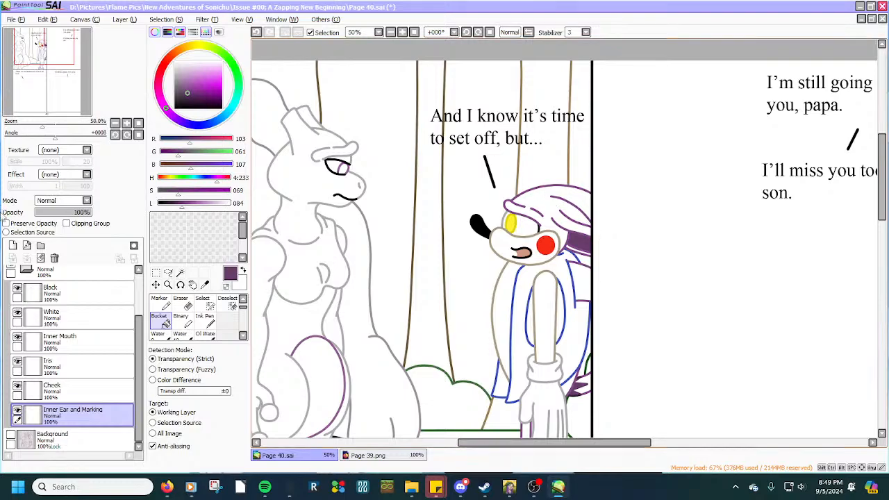
Add a new layer directly below the Inner Ear and Marking layer and name it Vest.
click(13, 246)
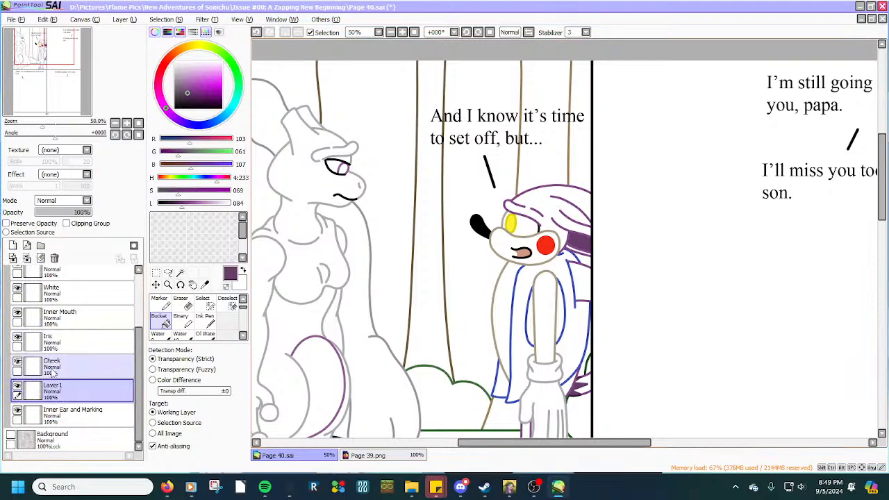
drag(71, 395, 81, 419)
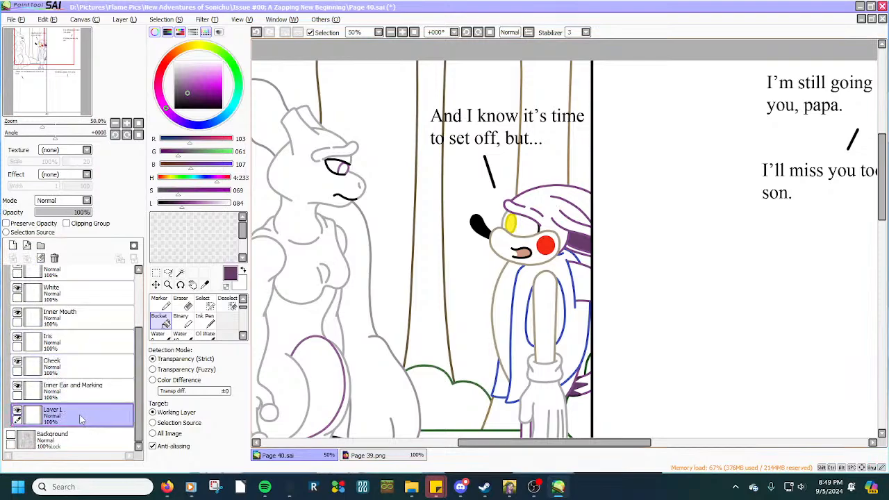
double_click(76, 417)
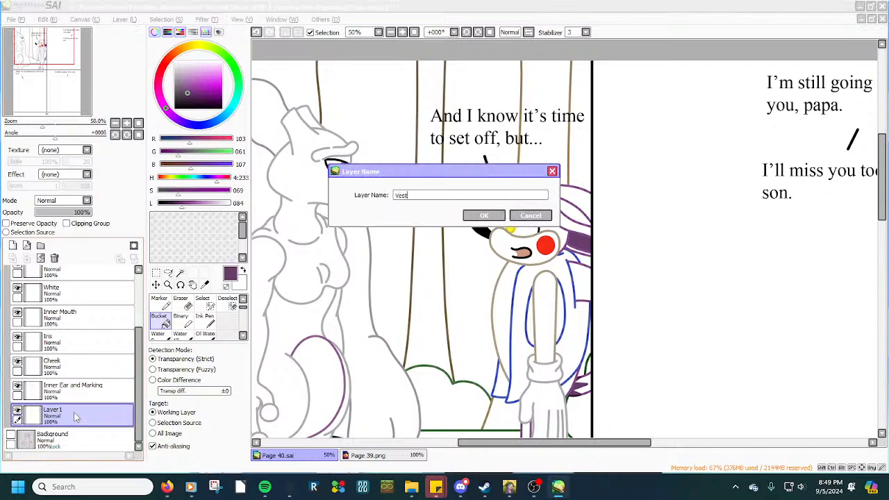
text(Vest)
key(Return)
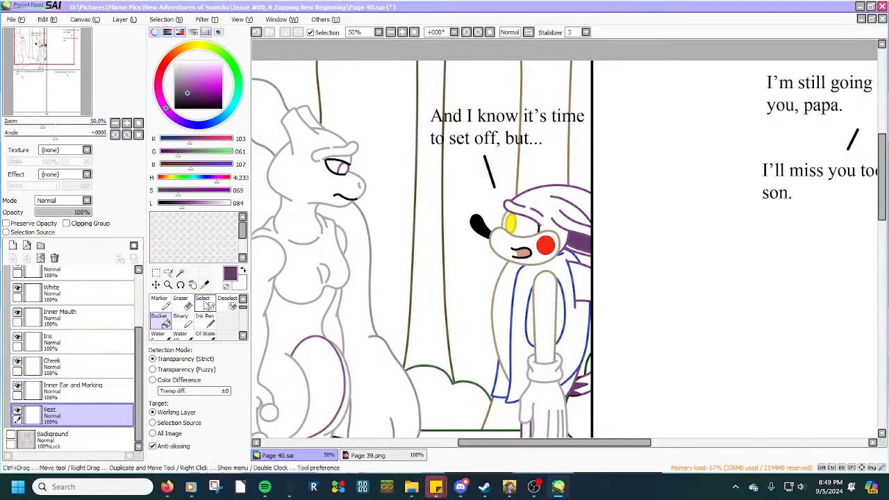
Sample the blue of the vest from Page 39.png with the Color Picker and return to Page 40.sai.
click(204, 285)
click(389, 458)
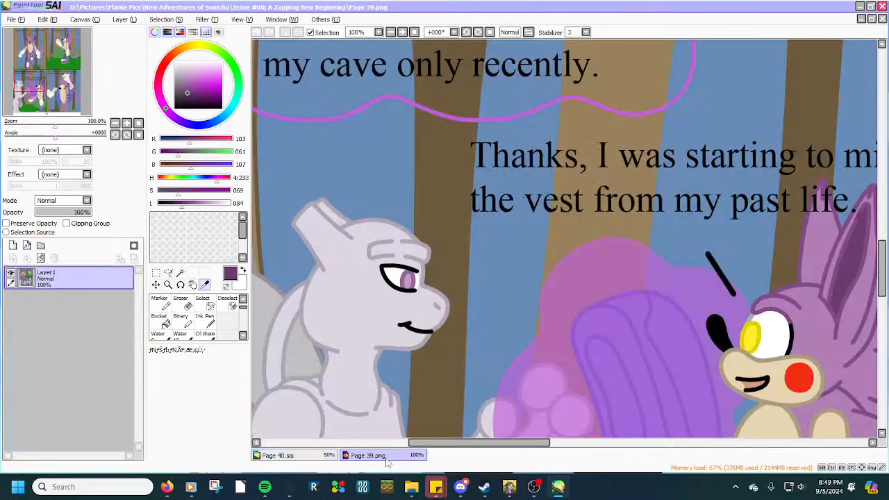
scroll(545, 359, down, 5)
scroll(570, 361, up, 5)
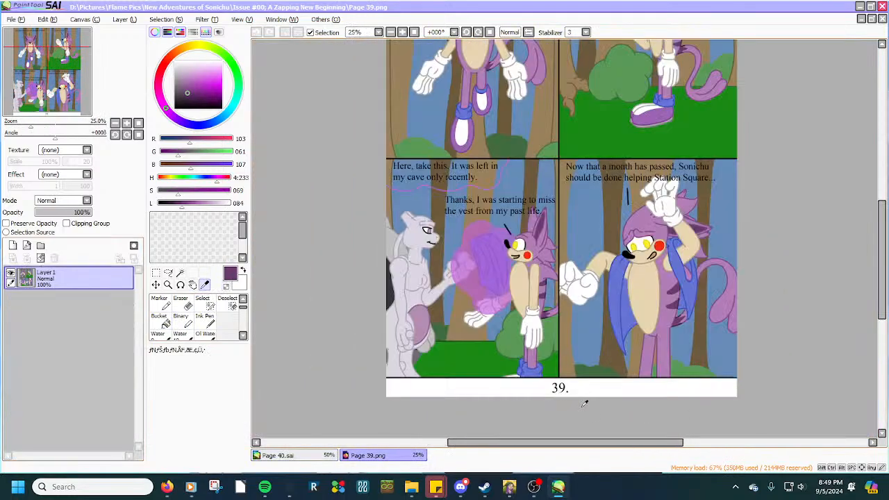
click(540, 380)
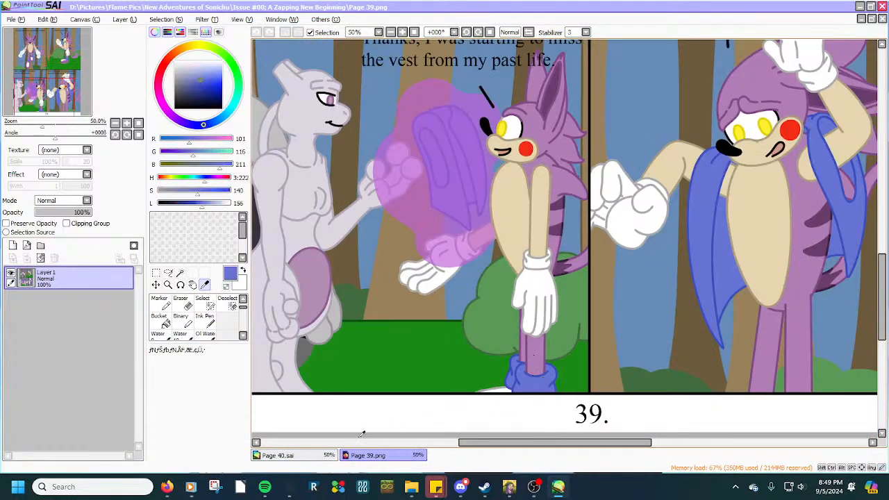
click(300, 456)
Trace the inside edges of the vest's small lower flap beside the belly with the size 7 Select brush.
click(203, 301)
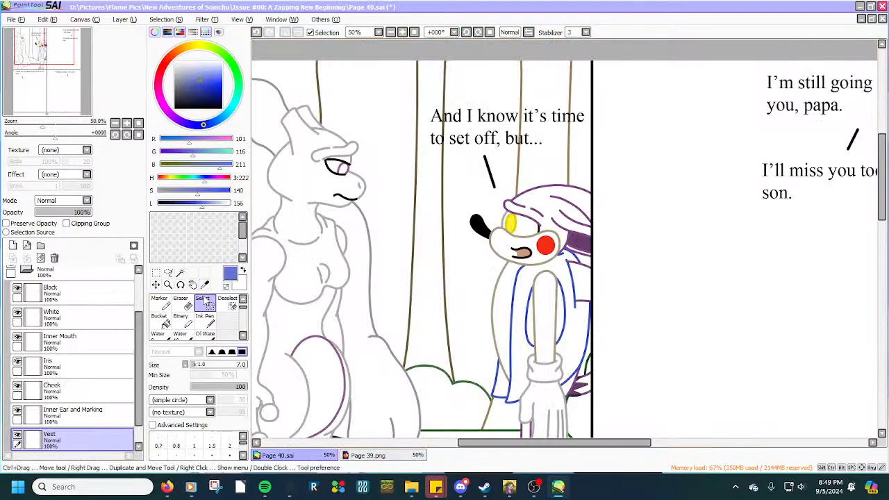
scroll(521, 406, up, 5)
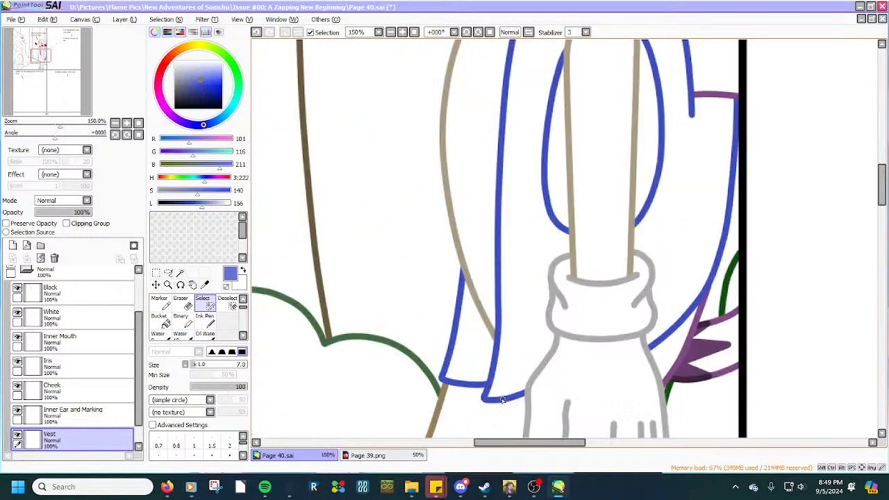
scroll(471, 174, up, 1)
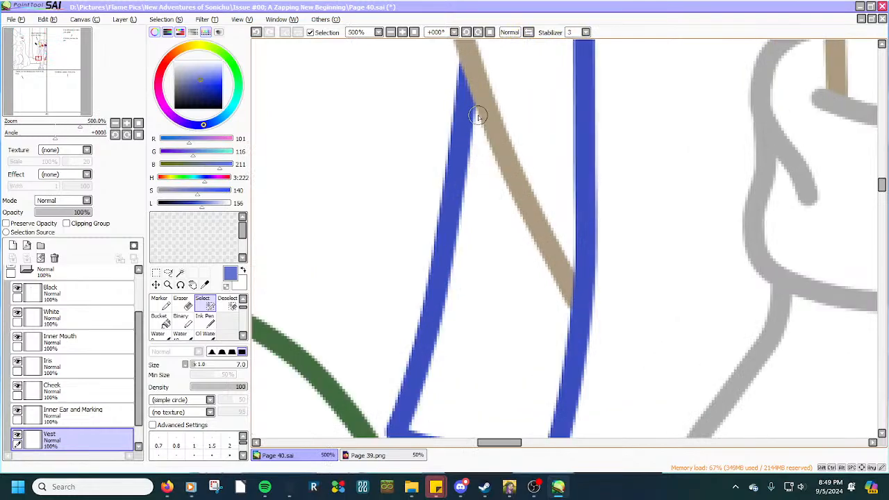
mouse_move(475, 107)
mouse_down()
mouse_move(570, 311)
mouse_move(510, 199)
mouse_move(475, 99)
mouse_move(472, 116)
mouse_up()
mouse_move(468, 157)
mouse_down()
mouse_move(466, 181)
mouse_move(469, 134)
mouse_up()
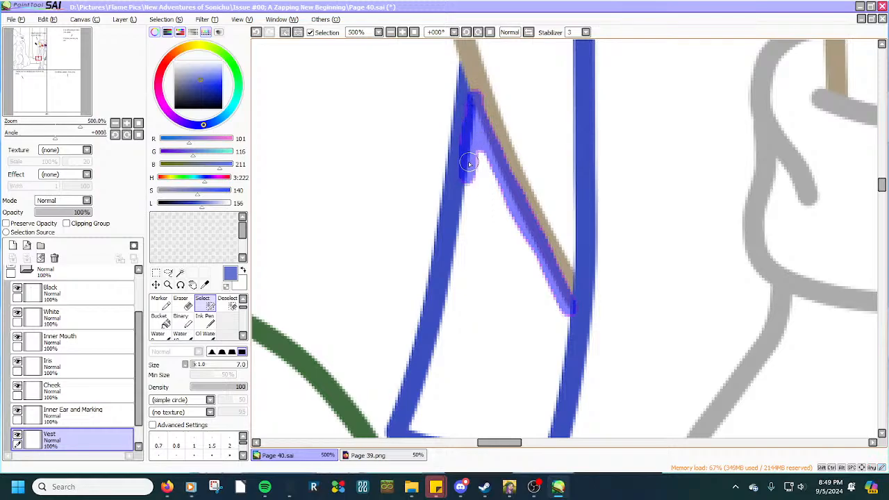
mouse_move(464, 180)
mouse_down()
mouse_move(453, 253)
mouse_move(466, 164)
mouse_move(459, 218)
mouse_up()
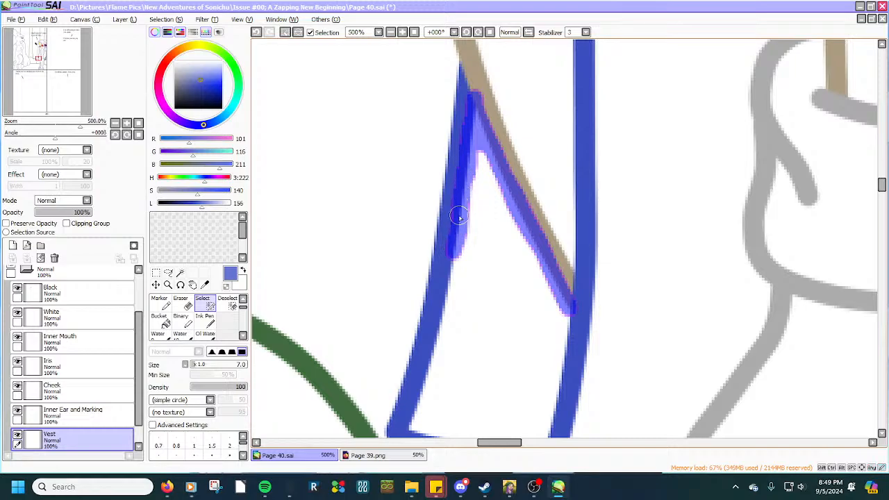
drag(456, 248, 407, 432)
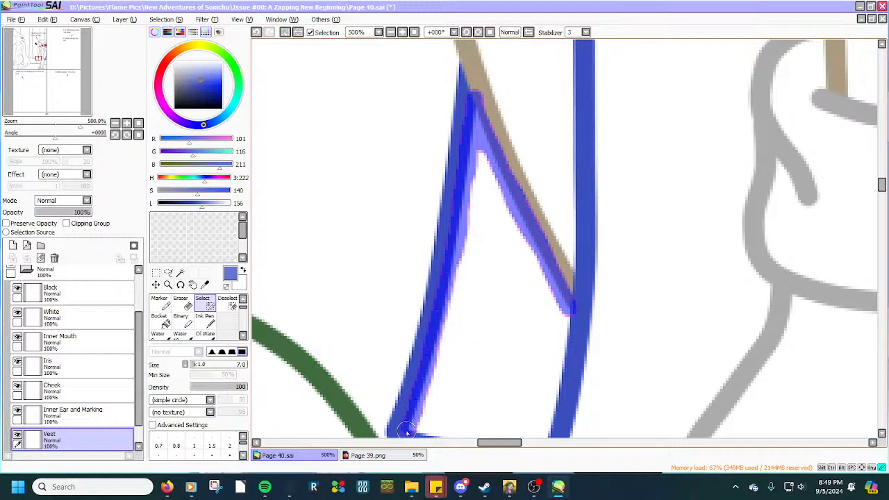
scroll(409, 420, down, 3)
scroll(421, 429, up, 4)
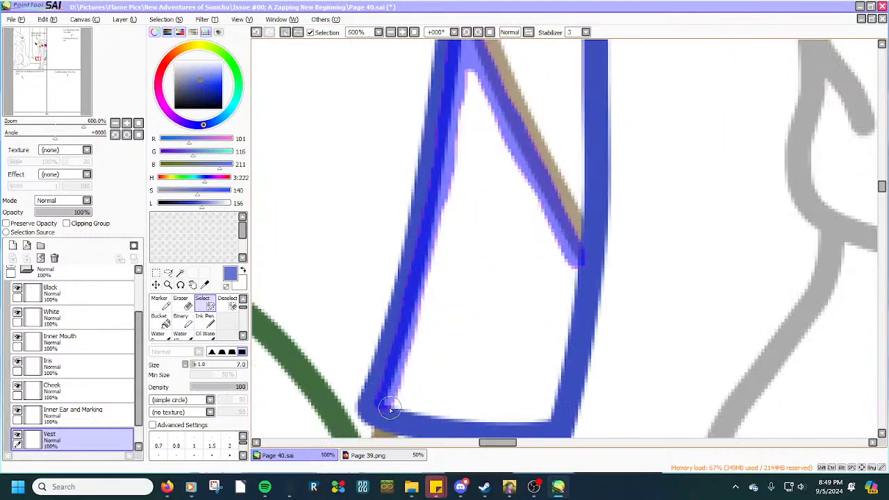
mouse_move(387, 405)
mouse_down()
mouse_move(484, 425)
mouse_move(566, 421)
mouse_move(573, 406)
mouse_up()
scroll(550, 390, down, 4)
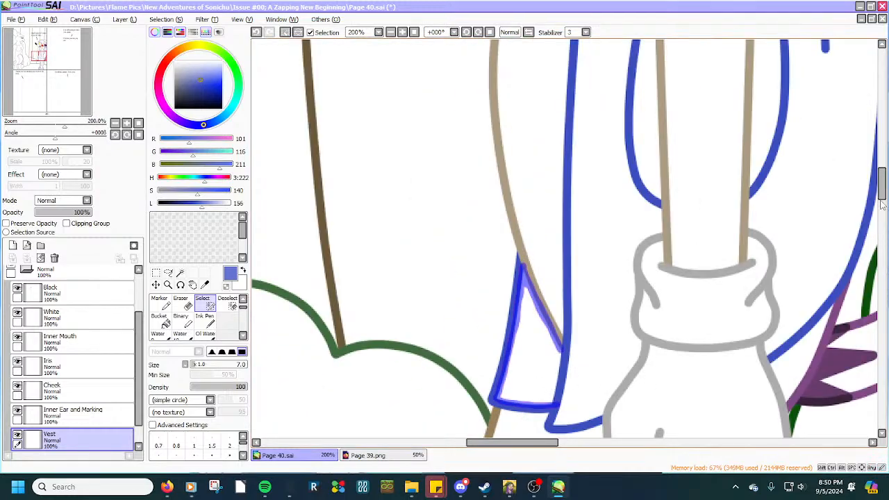
Extend the brushed selection around the vest's lower front corner, along the hem and across the glove below its cuff.
drag(881, 184, 882, 201)
scroll(575, 302, up, 4)
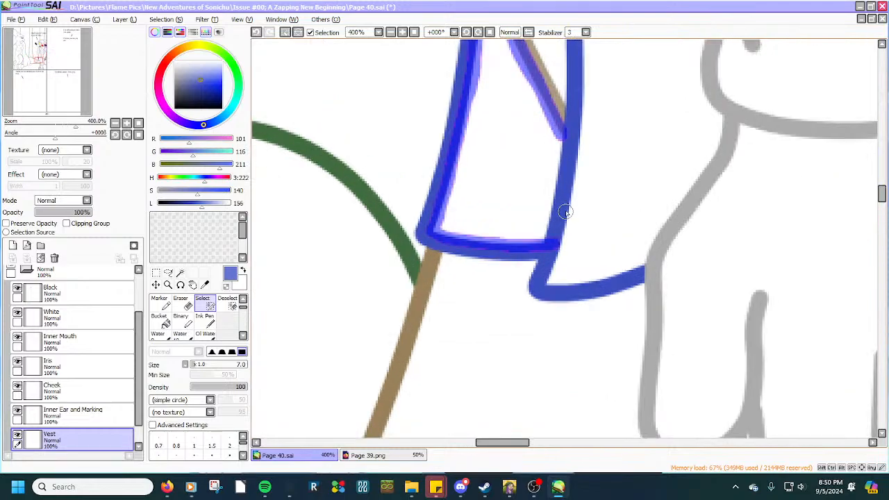
mouse_move(549, 265)
mouse_down()
mouse_move(531, 326)
mouse_move(574, 332)
mouse_move(655, 313)
mouse_move(754, 268)
mouse_up()
scroll(748, 265, down, 2)
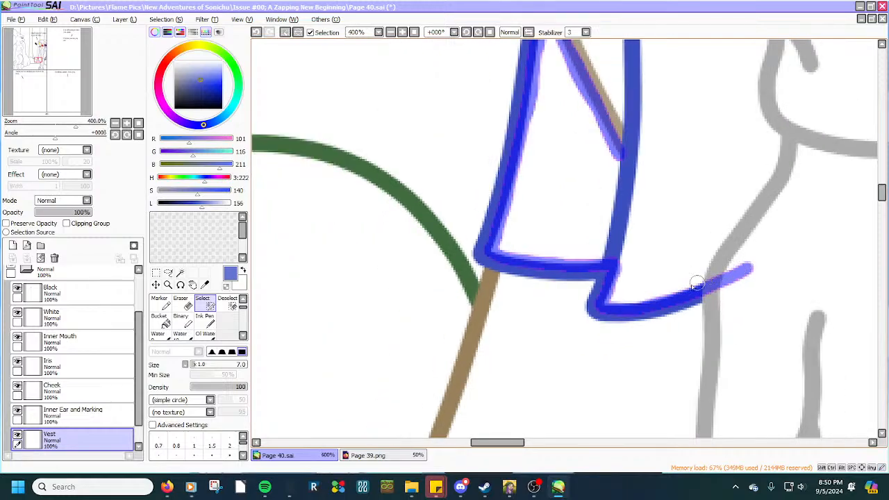
scroll(607, 298, down, 3)
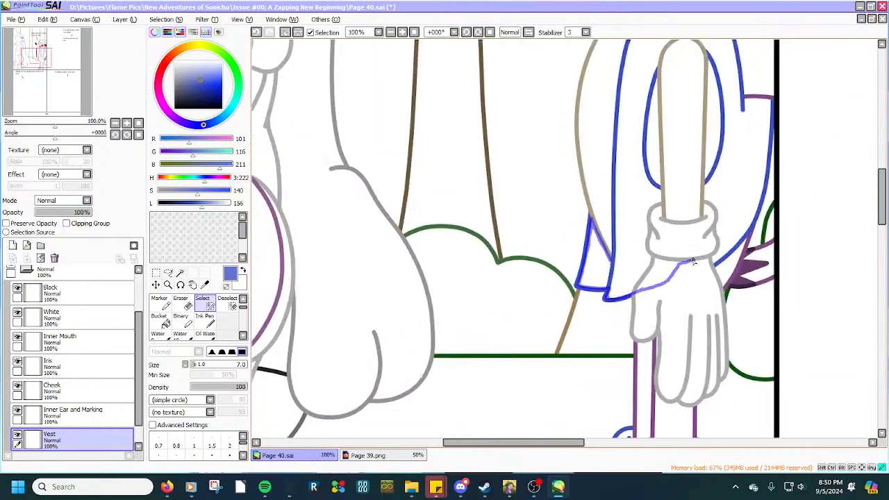
Paint the selection up the vest's front edge from the point where the belly line meets it.
scroll(611, 256, up, 5)
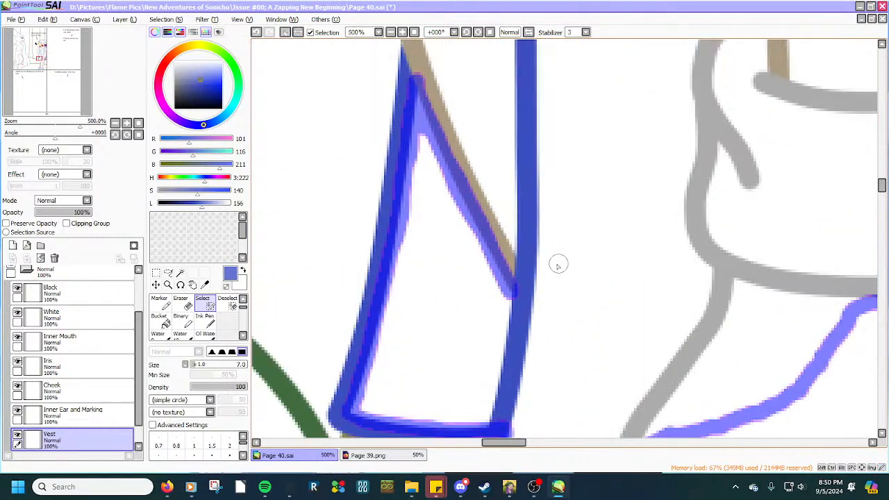
mouse_move(507, 301)
mouse_down()
mouse_move(526, 301)
mouse_move(530, 264)
mouse_move(528, 33)
mouse_up()
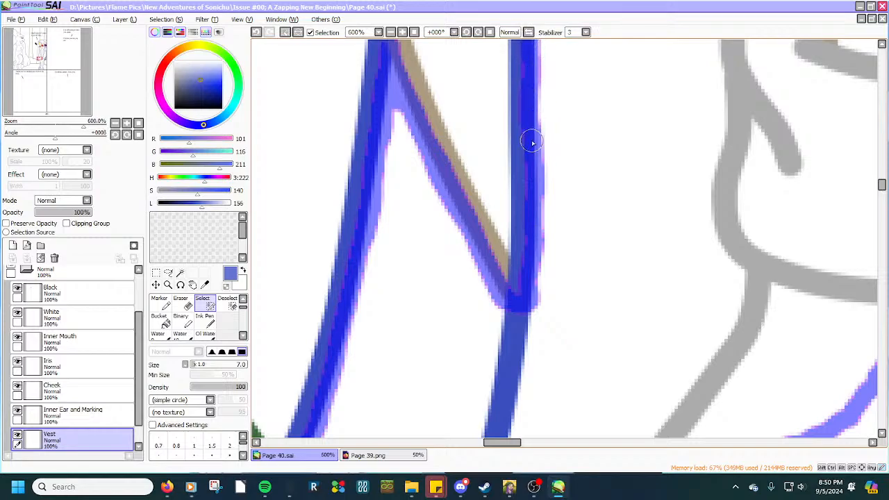
drag(532, 142, 528, 278)
scroll(529, 276, down, 3)
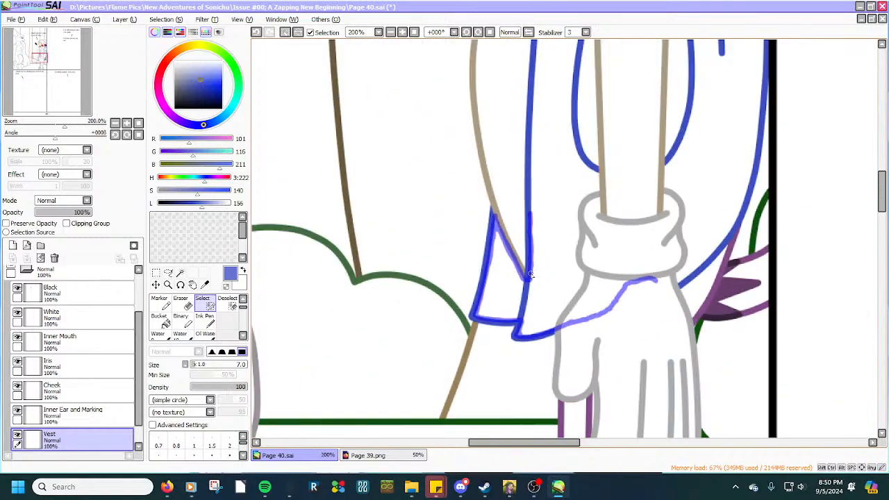
Continue the selection outline under the glove cuff and along the vest's lower back edge, thickening it beside the line.
scroll(555, 143, up, 1)
scroll(762, 303, up, 2)
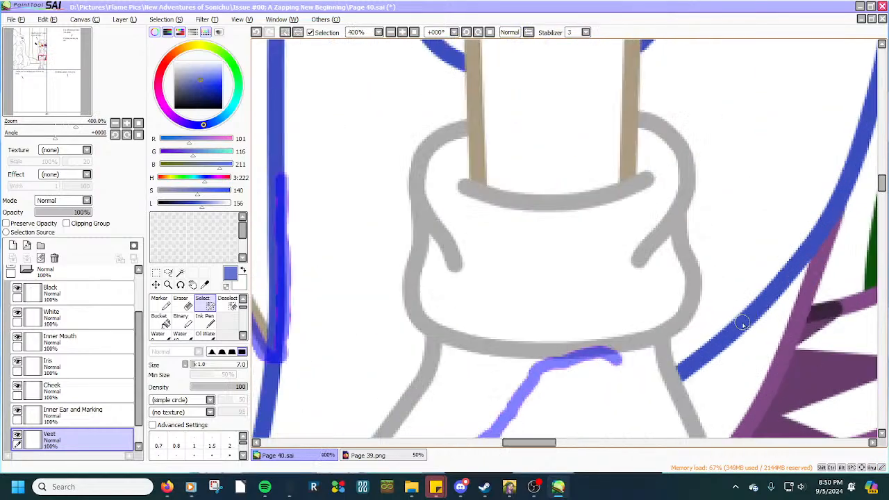
mouse_move(626, 365)
mouse_down()
mouse_move(661, 363)
mouse_move(621, 377)
mouse_move(639, 389)
mouse_move(668, 374)
mouse_move(787, 266)
mouse_move(865, 161)
mouse_up()
scroll(729, 331, up, 1)
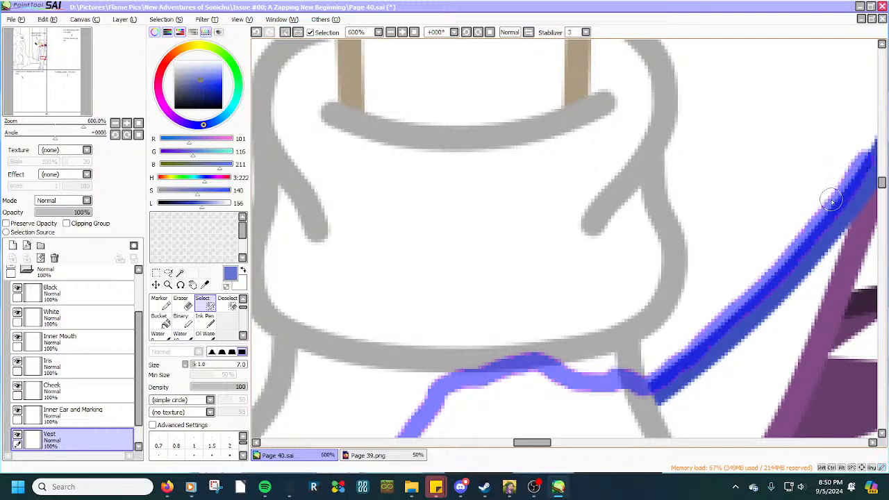
mouse_move(791, 250)
mouse_down()
mouse_move(698, 347)
mouse_move(634, 373)
mouse_up()
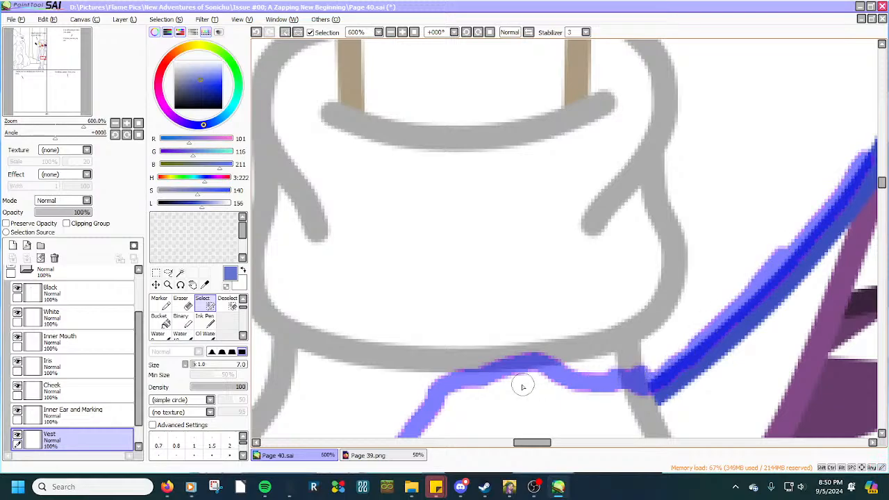
scroll(517, 383, down, 3)
scroll(583, 320, down, 2)
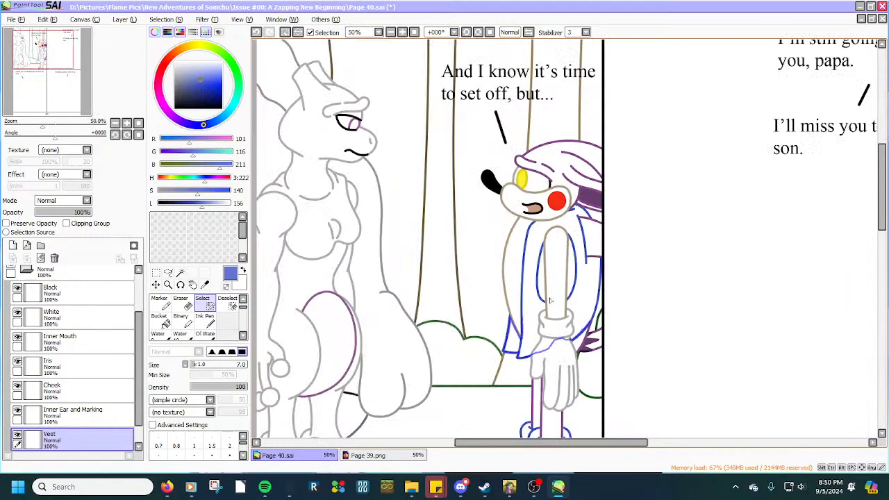
Extend the selection outline up the vest's curved back edge near the panel border with the Select brush.
scroll(588, 277, up, 4)
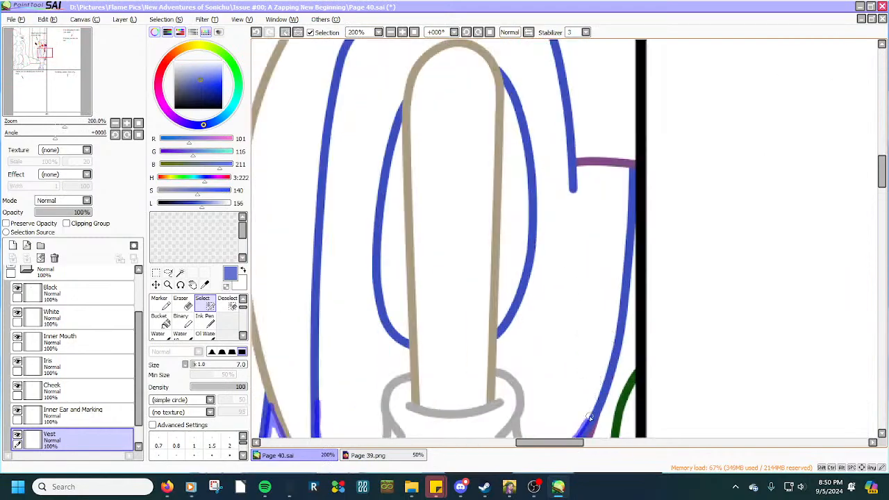
scroll(589, 416, up, 2)
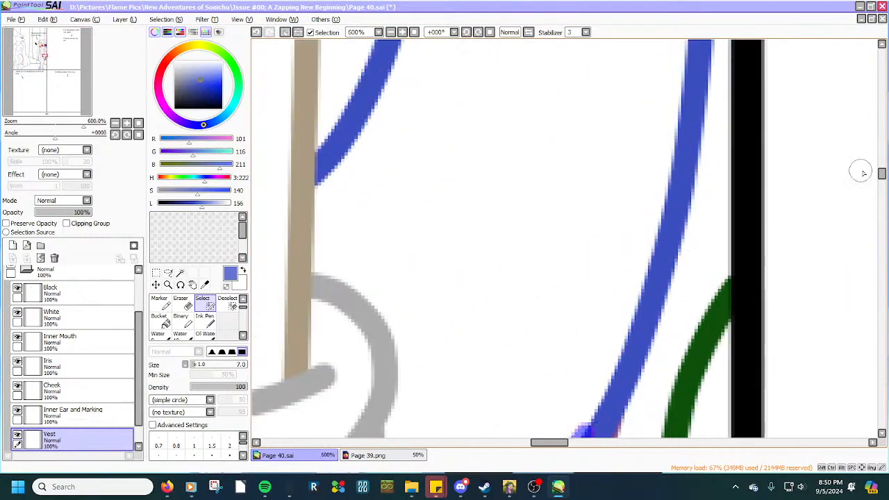
drag(882, 173, 882, 179)
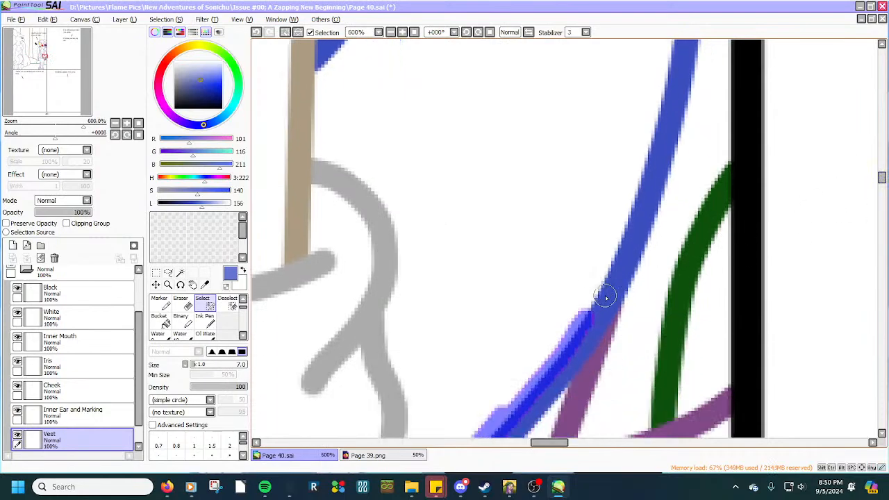
mouse_move(587, 321)
mouse_down()
mouse_move(649, 160)
mouse_move(677, 45)
mouse_up()
scroll(680, 52, down, 4)
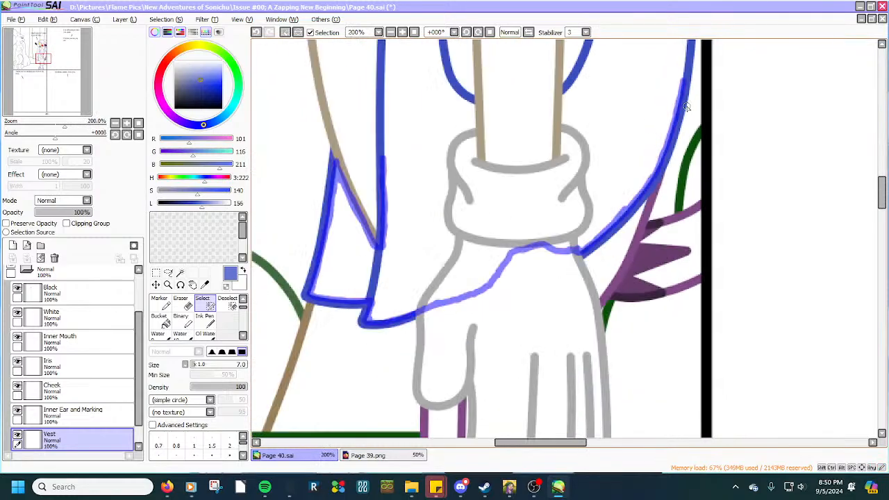
Extend the selection outline farther up the vest's front edge beside the arm opening and fill the gaps along it.
drag(886, 200, 886, 177)
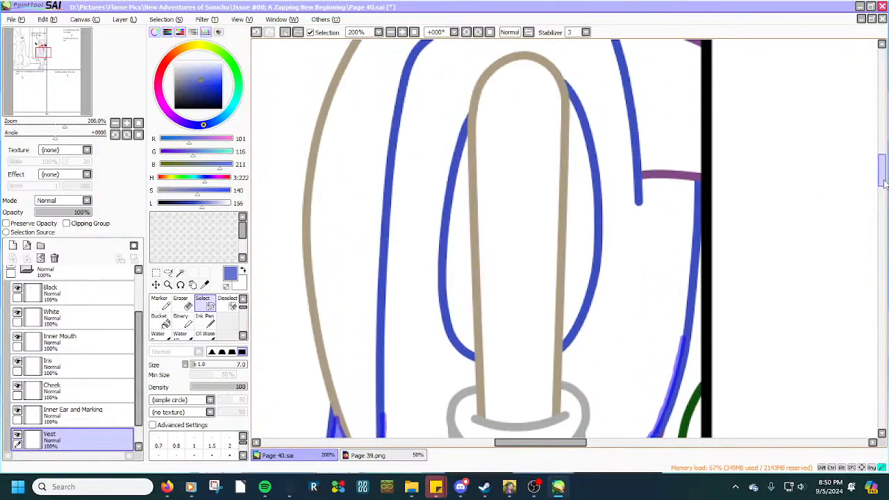
scroll(573, 347, down, 2)
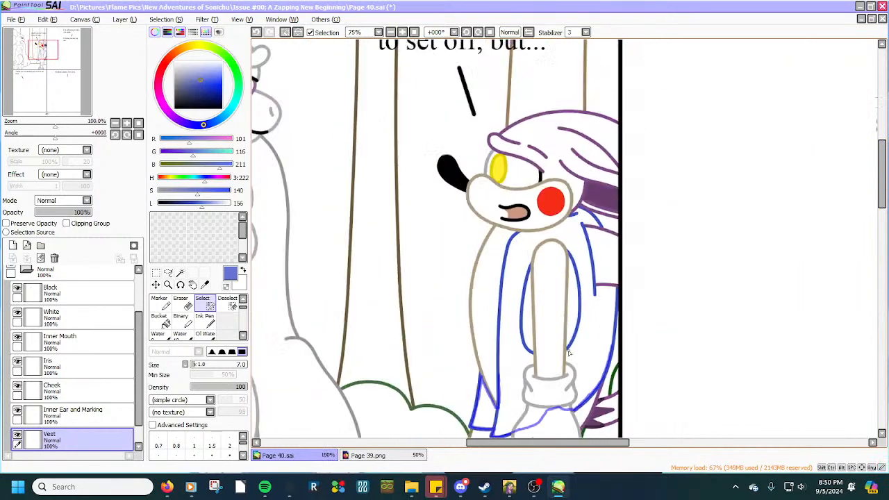
scroll(492, 373, up, 3)
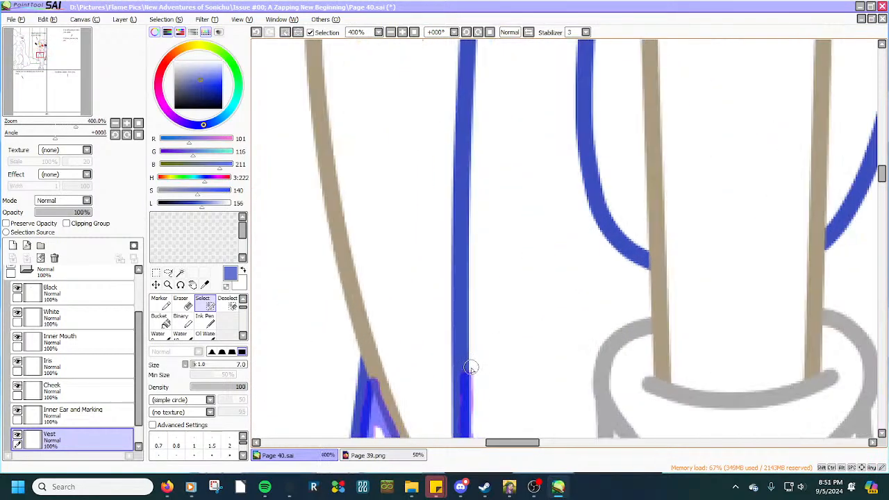
drag(466, 363, 471, 191)
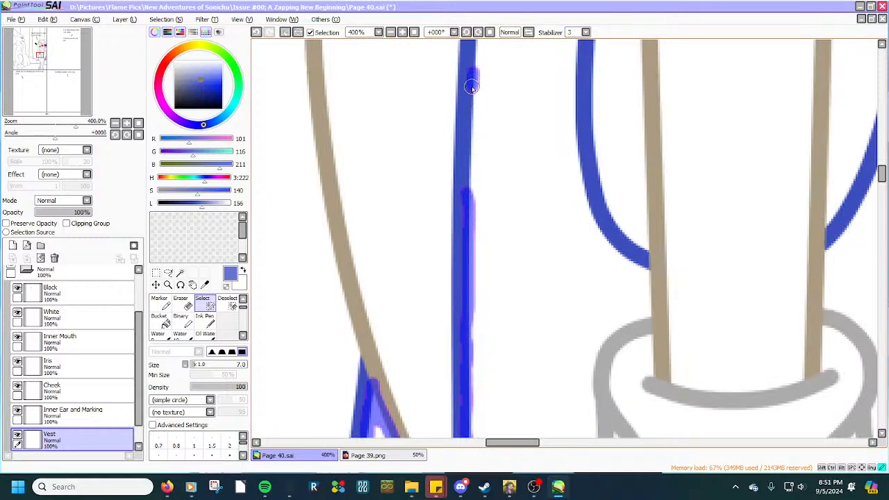
drag(470, 87, 470, 115)
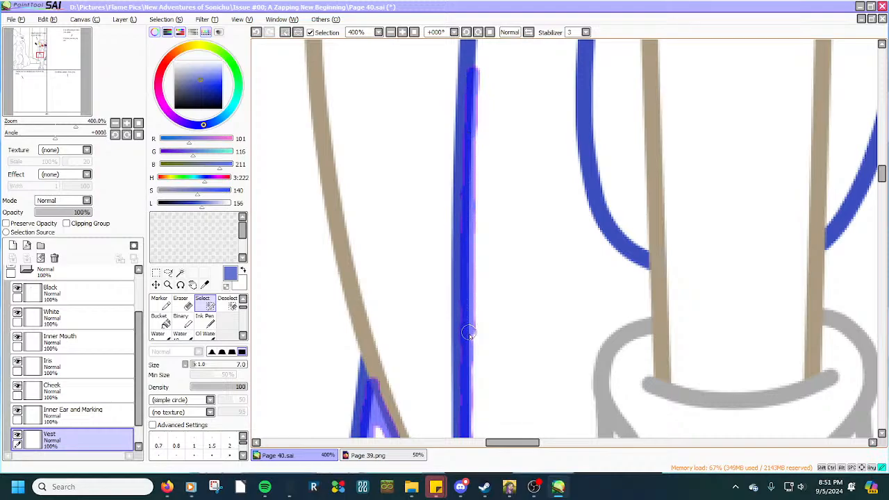
drag(467, 366, 467, 417)
scroll(491, 312, down, 4)
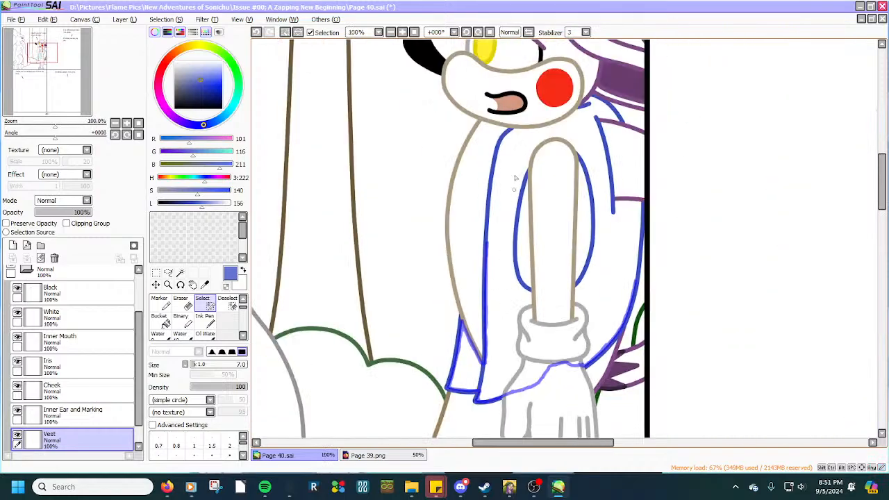
Extend the selection outline up the vest's front edge beside the arm opening and thicken the stroke along the line.
scroll(512, 127, up, 4)
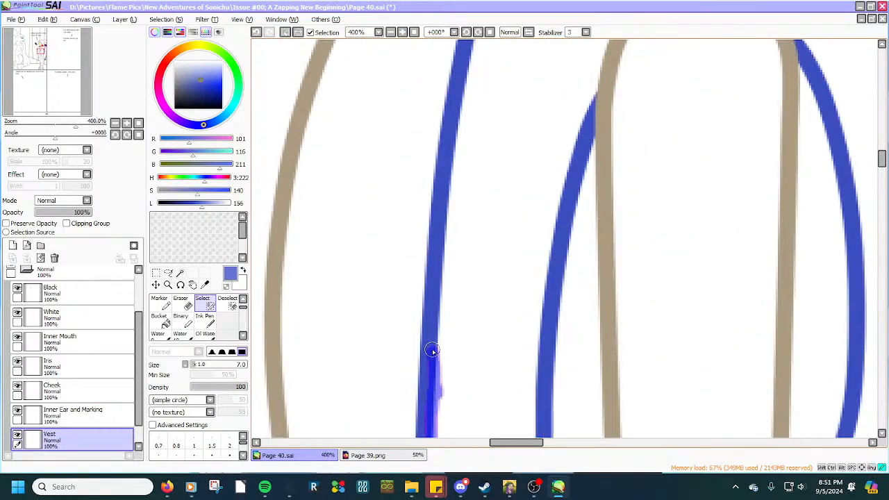
mouse_move(432, 351)
mouse_down()
mouse_move(450, 141)
mouse_move(473, 53)
mouse_up()
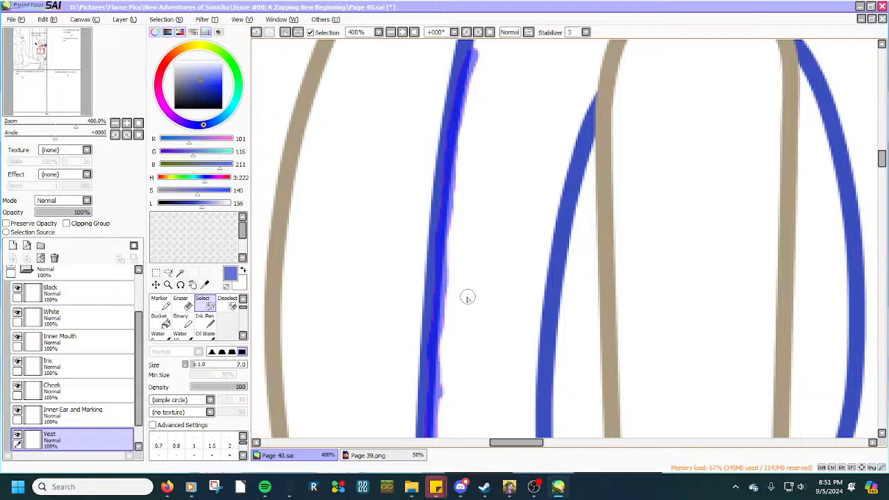
scroll(465, 296, up, 2)
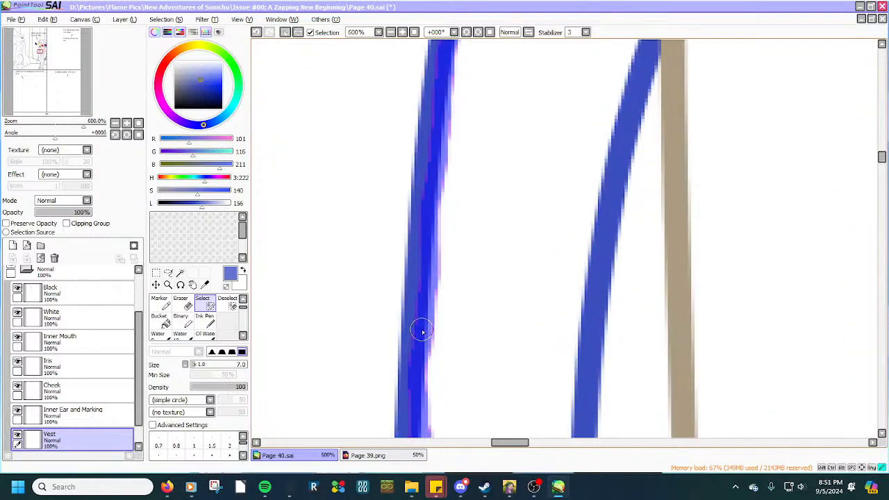
drag(427, 288, 438, 143)
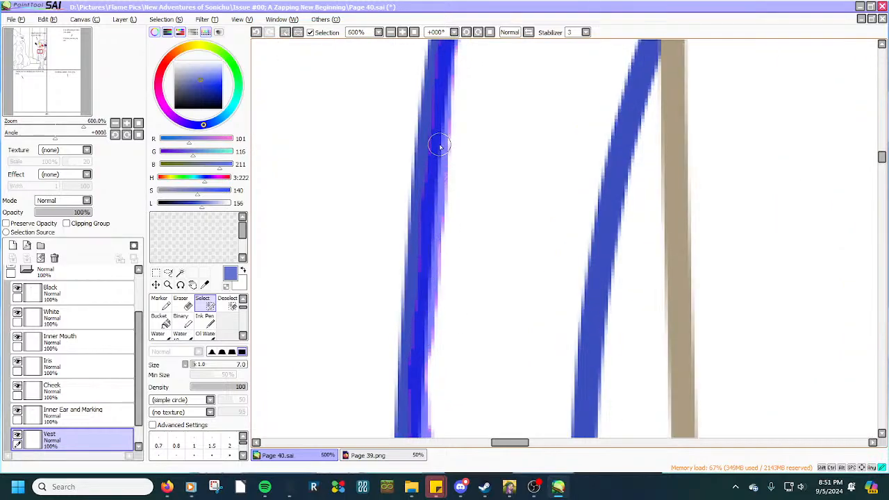
scroll(437, 148, down, 2)
scroll(437, 149, down, 2)
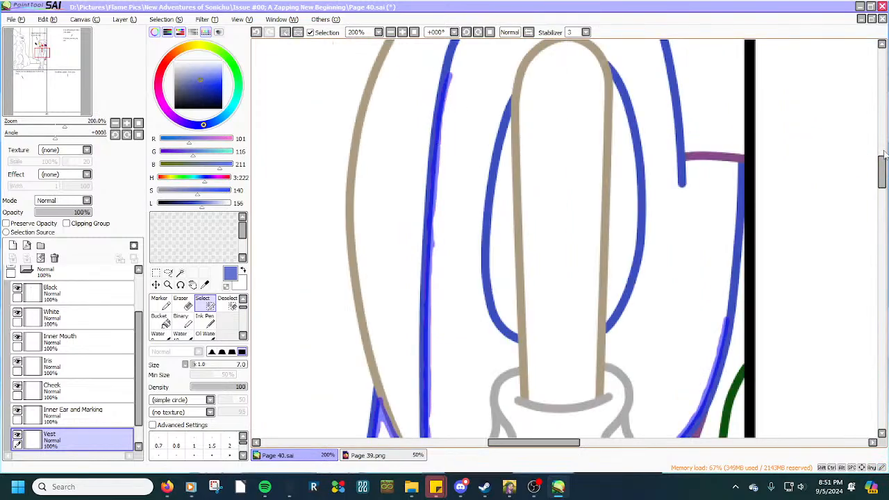
Continue the selection up the vest's back edge to the purple line at the panel border, using the Deselect brush on the border overlap.
drag(884, 162, 885, 159)
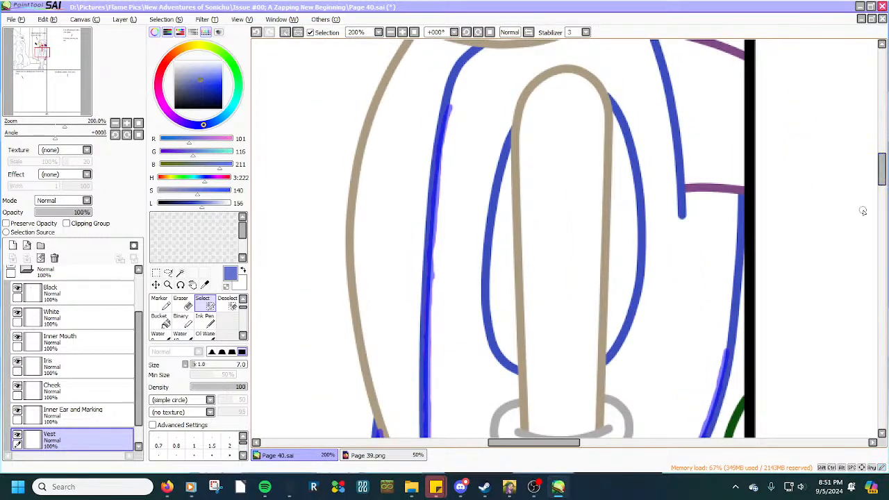
scroll(823, 272, up, 3)
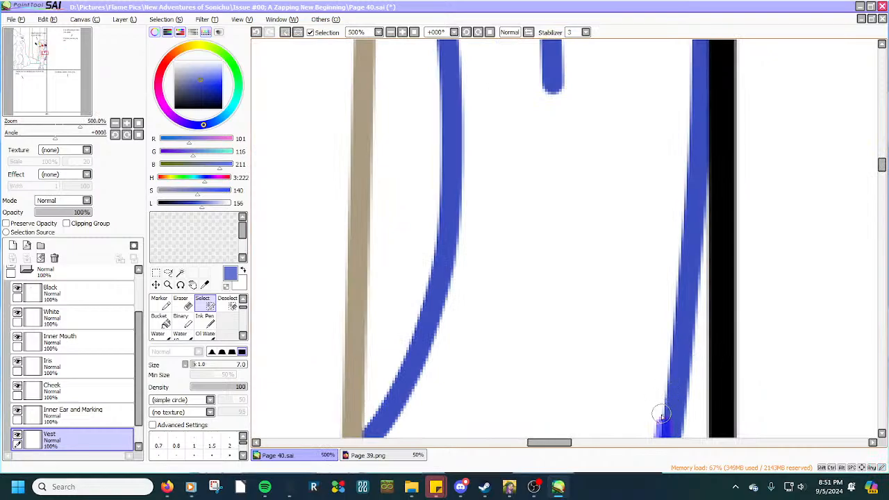
mouse_move(664, 421)
mouse_down()
mouse_move(688, 124)
mouse_move(690, 149)
mouse_move(697, 118)
mouse_up()
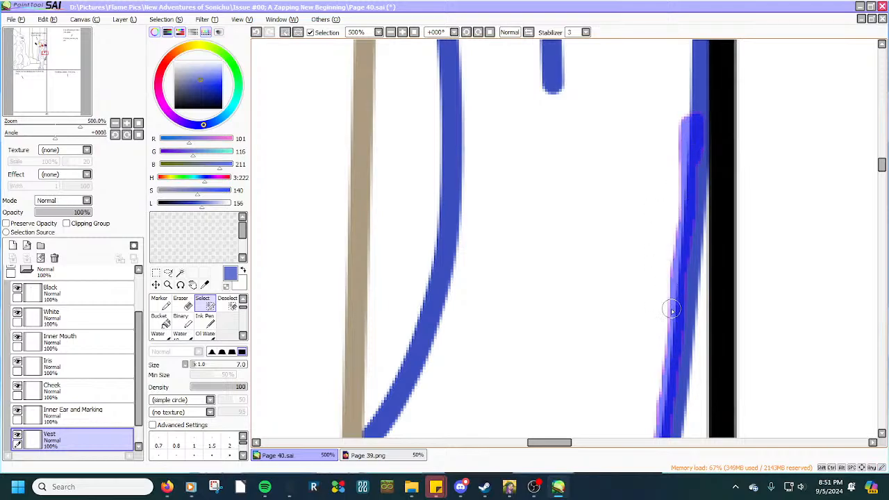
drag(683, 253, 698, 86)
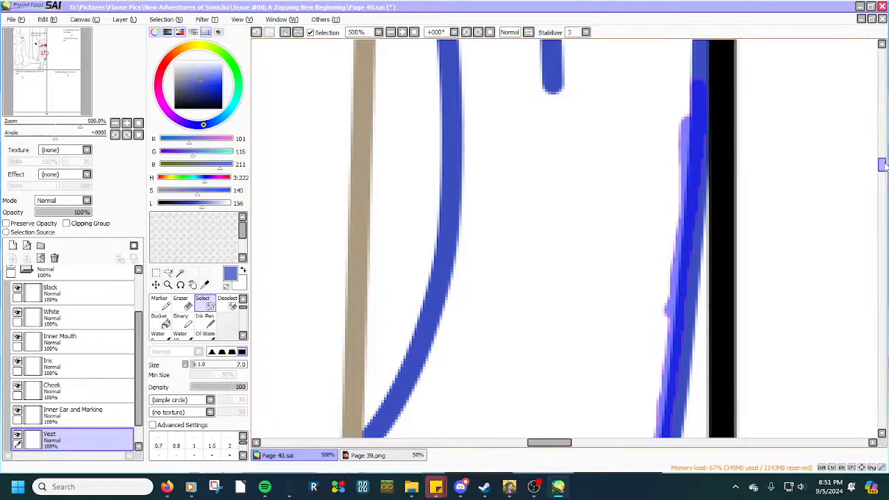
drag(881, 164, 884, 160)
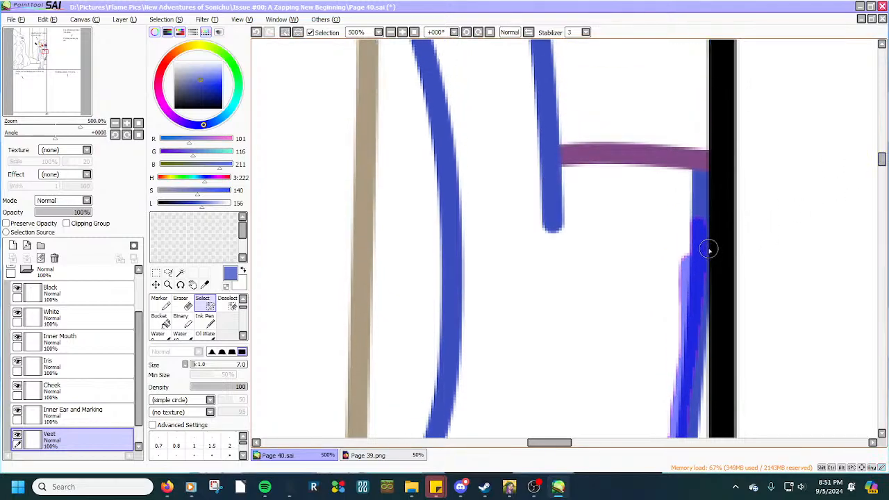
mouse_move(698, 243)
mouse_down()
mouse_move(692, 169)
mouse_move(644, 165)
mouse_move(707, 173)
mouse_up()
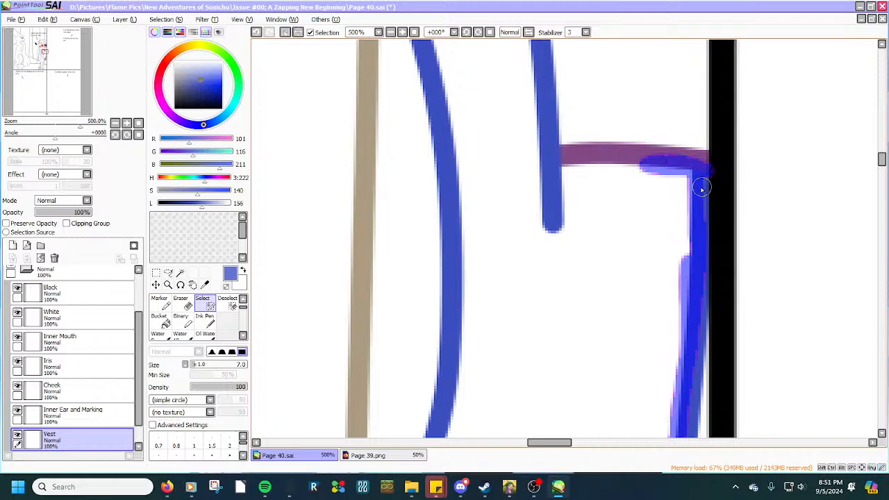
click(227, 301)
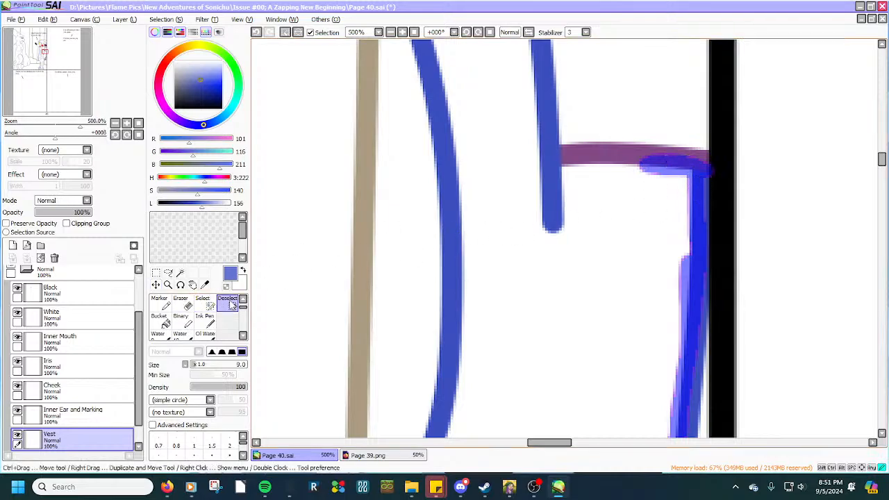
mouse_move(725, 347)
mouse_down()
mouse_move(711, 323)
mouse_move(716, 285)
mouse_move(709, 363)
mouse_up()
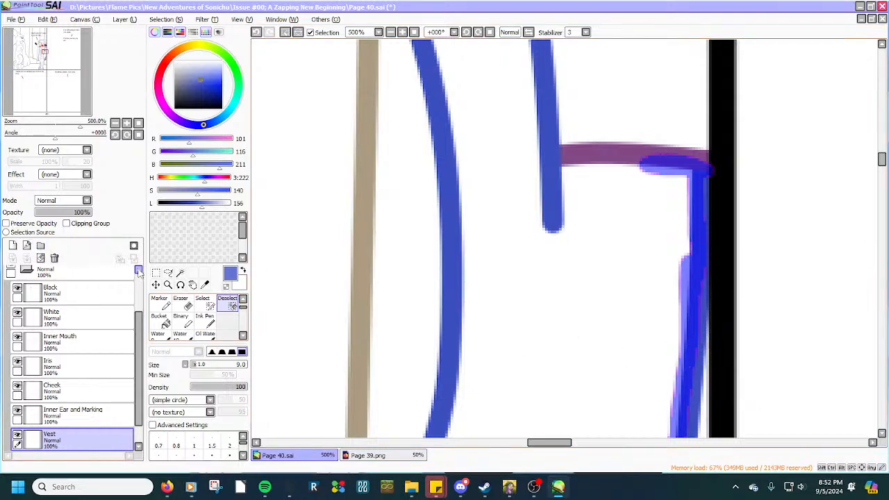
Paint the selection along the underside of the short purple line and up the blue vest line it meets.
click(202, 300)
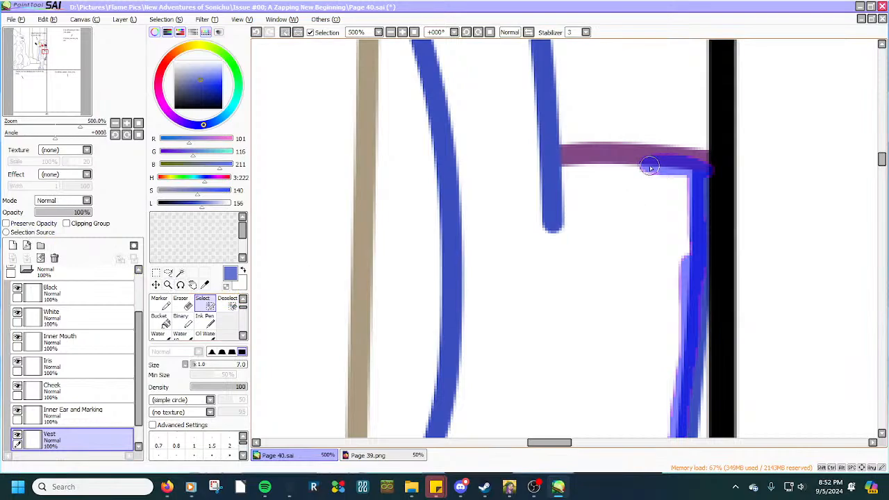
mouse_move(638, 163)
mouse_down()
mouse_move(550, 164)
mouse_move(532, 124)
mouse_move(532, 44)
mouse_up()
scroll(560, 179, down, 6)
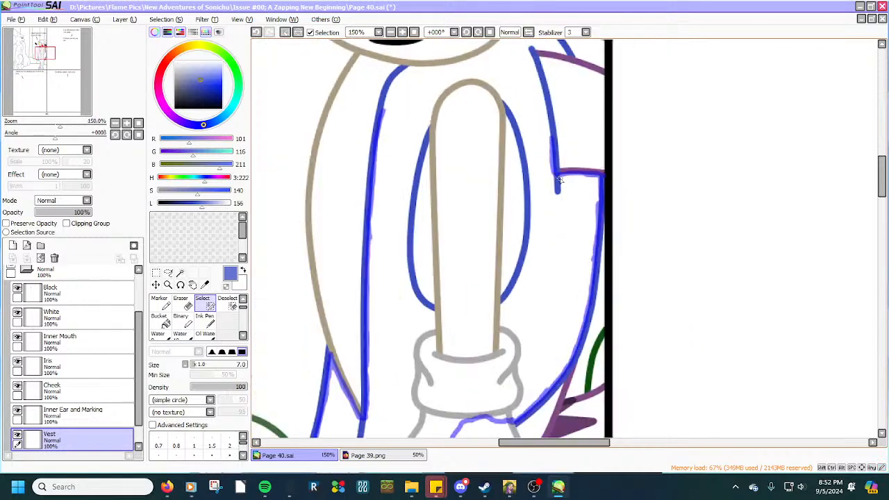
Trace the selection up the curved top of the vest's front edge to the muzzle and fill the uneven spots beside the line.
scroll(509, 80, up, 2)
scroll(477, 147, up, 1)
scroll(444, 185, up, 2)
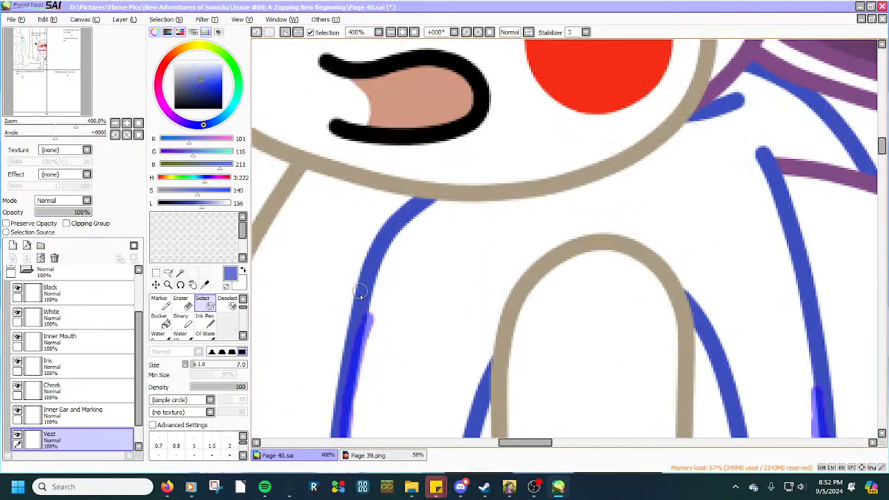
scroll(361, 295, up, 1)
mouse_move(368, 341)
mouse_down()
mouse_move(398, 234)
mouse_move(435, 180)
mouse_move(478, 152)
mouse_move(431, 183)
mouse_move(401, 226)
mouse_up()
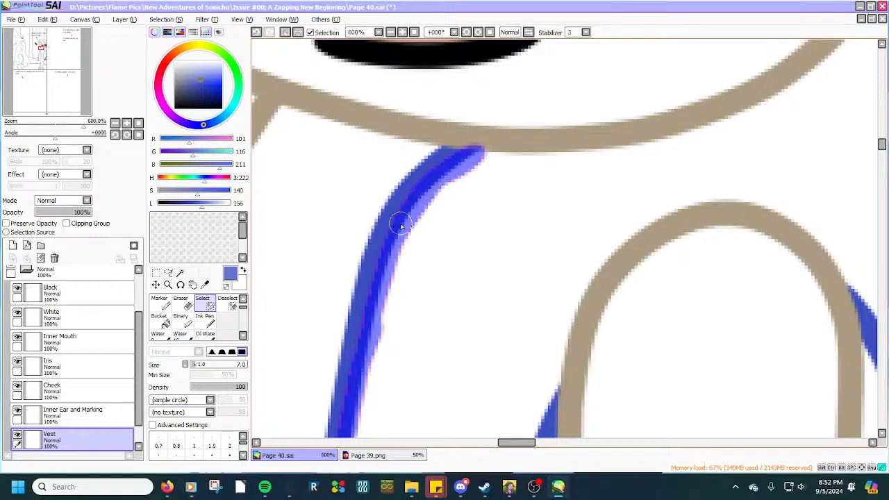
drag(375, 298, 369, 331)
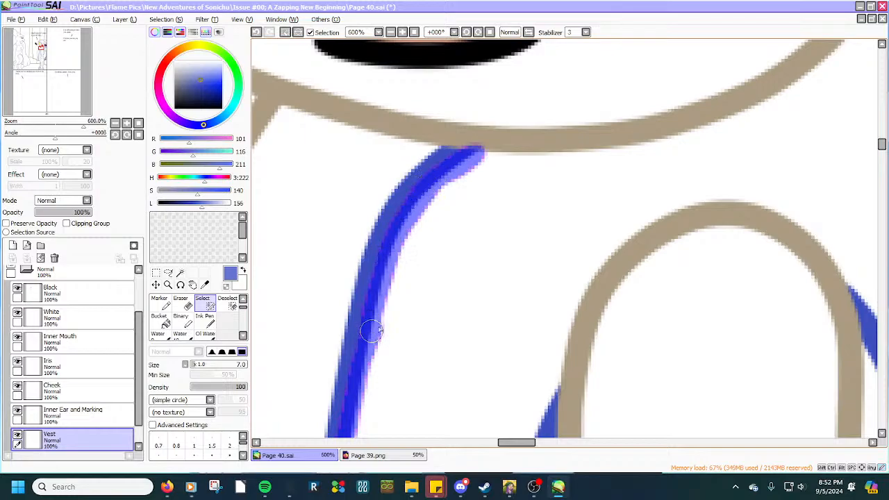
Paint the selection outline along the underside of the muzzle from the vest's front edge toward the collar.
mouse_move(473, 158)
mouse_down()
mouse_move(513, 148)
mouse_move(480, 151)
mouse_move(586, 151)
mouse_move(675, 132)
mouse_move(772, 98)
mouse_move(831, 52)
mouse_up()
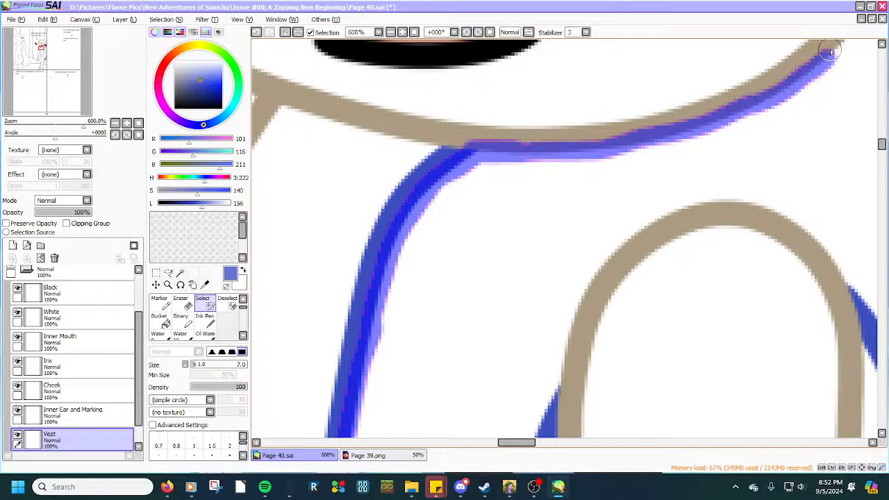
drag(780, 101, 845, 43)
click(881, 43)
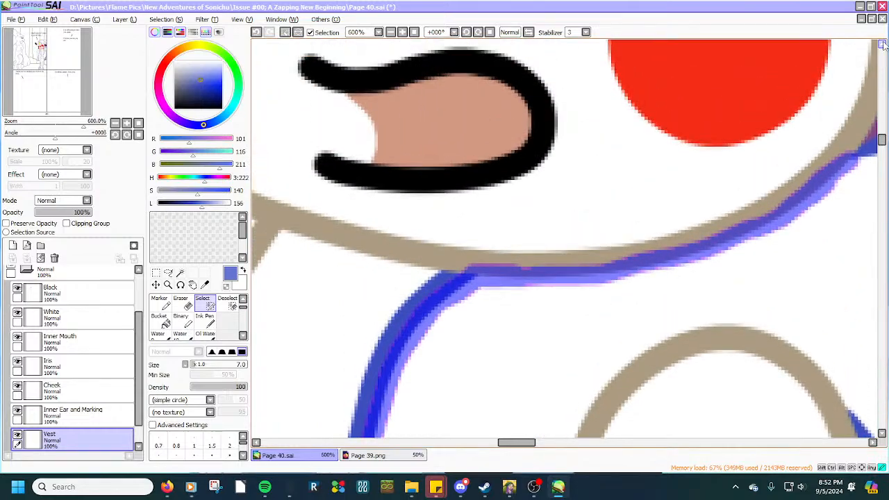
Extend the selection outline up the vest's blue back line from above the short purple line toward the collar.
scroll(656, 340, down, 3)
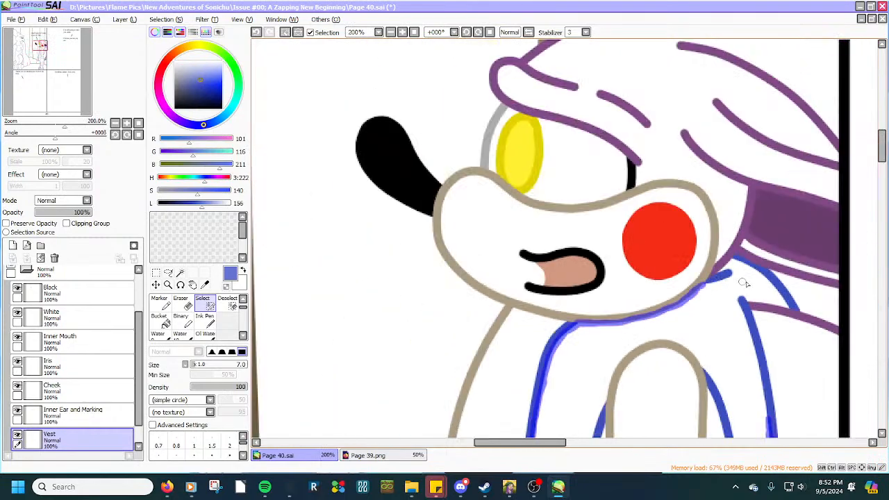
scroll(775, 319, down, 4)
scroll(772, 370, up, 3)
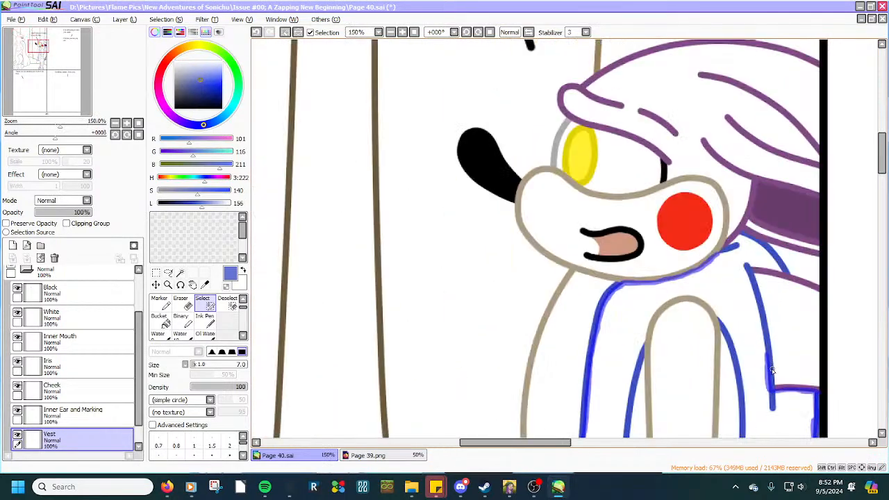
scroll(769, 363, up, 4)
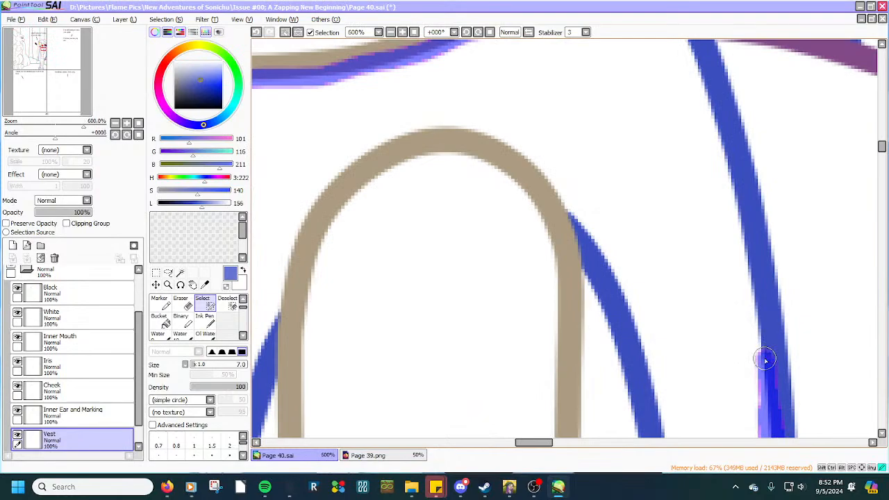
mouse_move(764, 359)
mouse_down()
mouse_move(752, 262)
mouse_move(694, 51)
mouse_up()
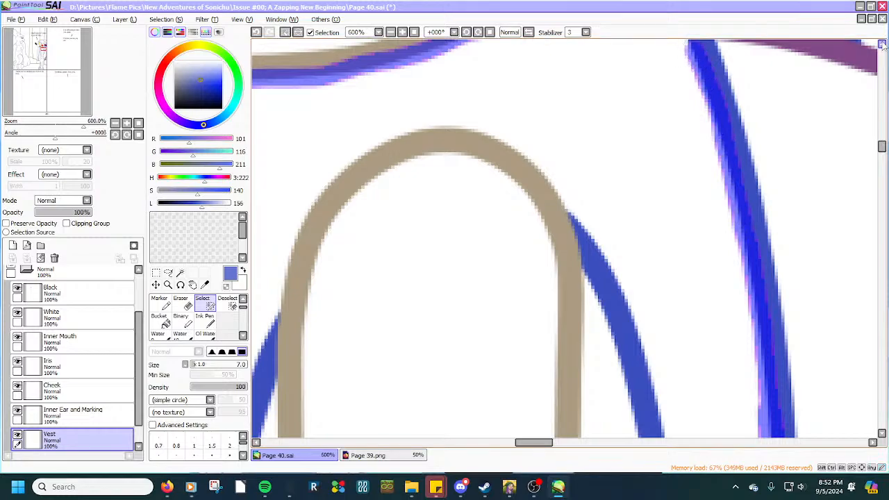
Trace the selection around the pointed collar below the purple hair, joining the muzzle outline to the vest's back line.
scroll(621, 147, up, 5)
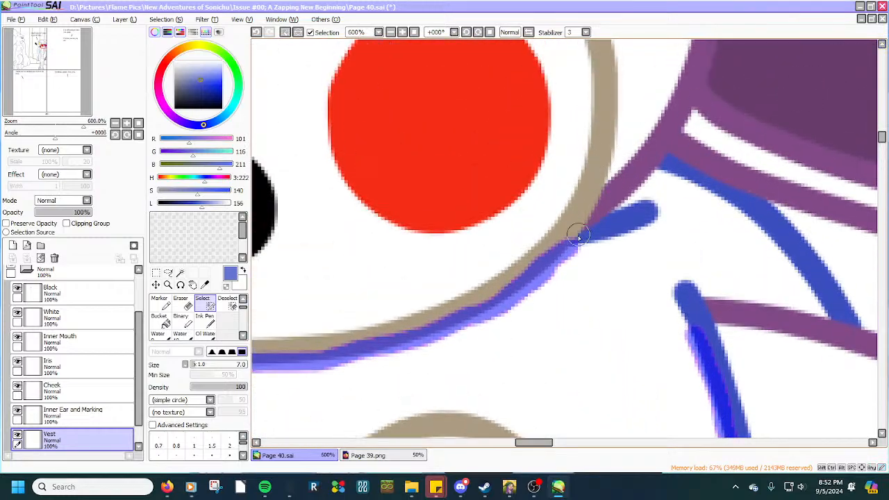
mouse_move(563, 255)
mouse_down()
mouse_move(668, 164)
mouse_move(768, 228)
mouse_move(833, 321)
mouse_move(755, 299)
mouse_move(725, 300)
mouse_up()
mouse_move(775, 308)
mouse_down()
mouse_move(696, 302)
mouse_move(682, 309)
mouse_move(693, 340)
mouse_up()
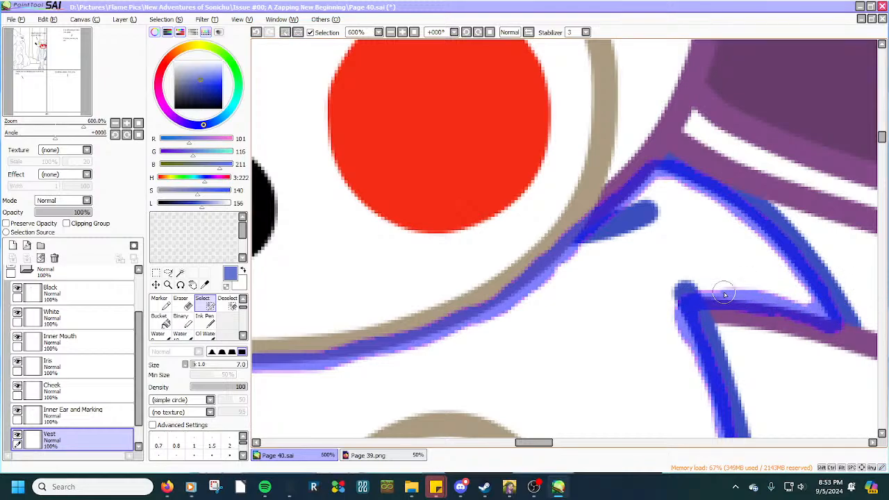
scroll(724, 295, down, 8)
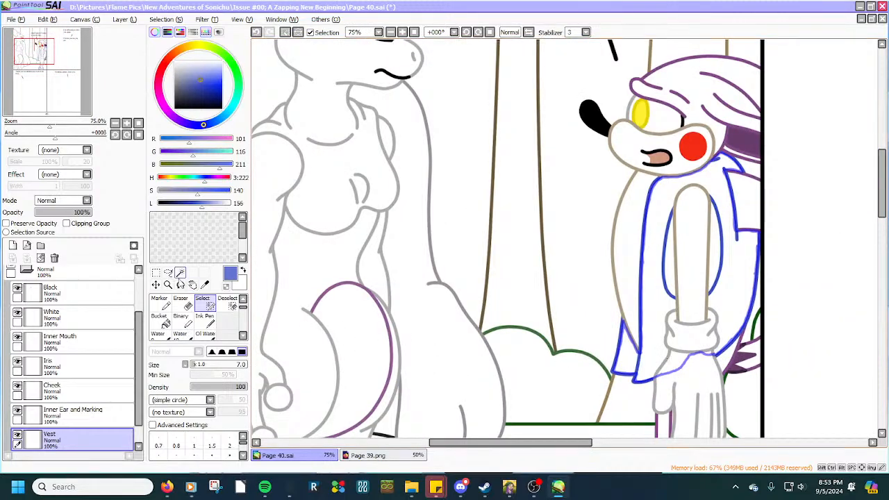
Paint the selection with the Select brush along the lower front curve of the arm opening, up from the arm line.
click(180, 272)
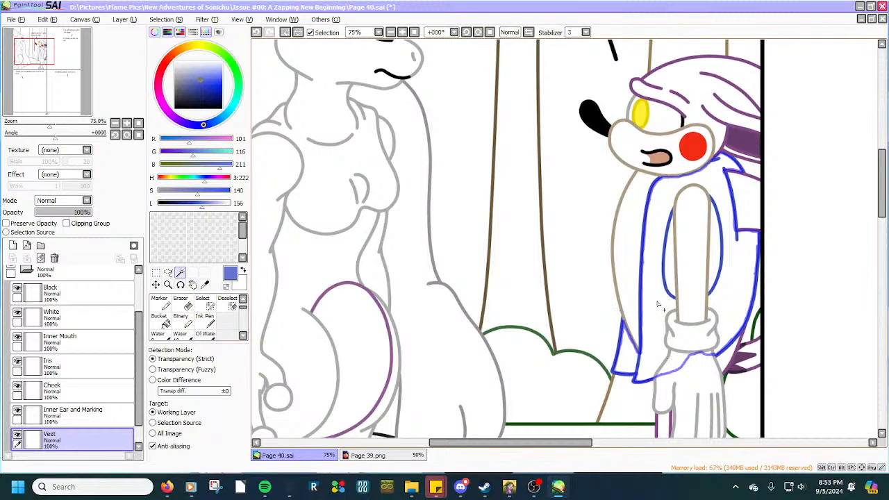
click(202, 300)
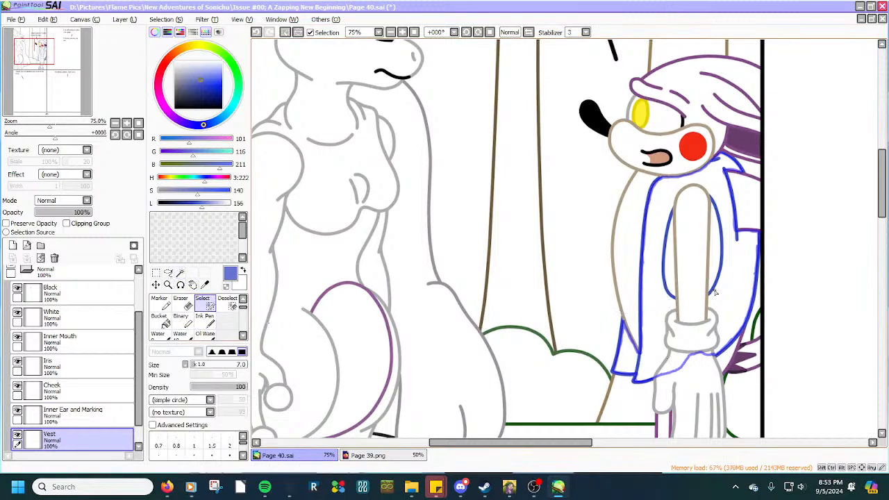
scroll(693, 290, up, 2)
scroll(694, 291, up, 6)
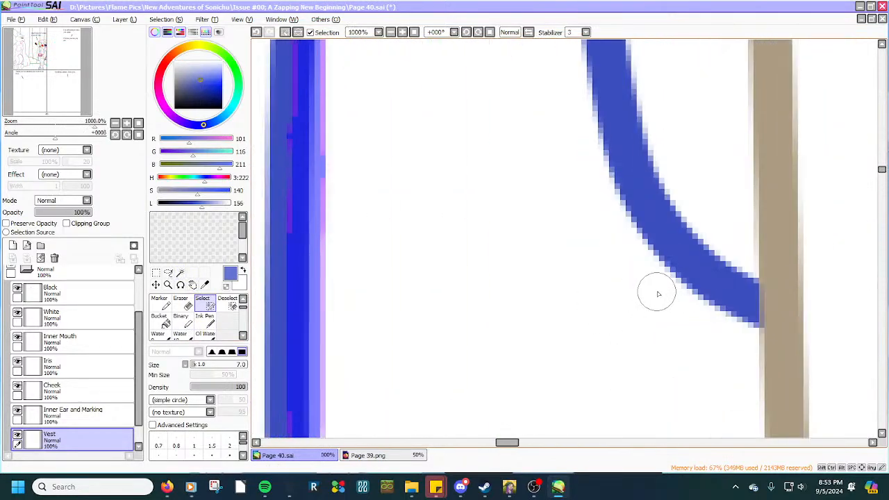
mouse_move(606, 185)
mouse_down()
mouse_move(667, 269)
mouse_move(762, 326)
mouse_move(684, 281)
mouse_move(621, 221)
mouse_move(596, 165)
mouse_move(601, 152)
mouse_up()
scroll(602, 151, down, 6)
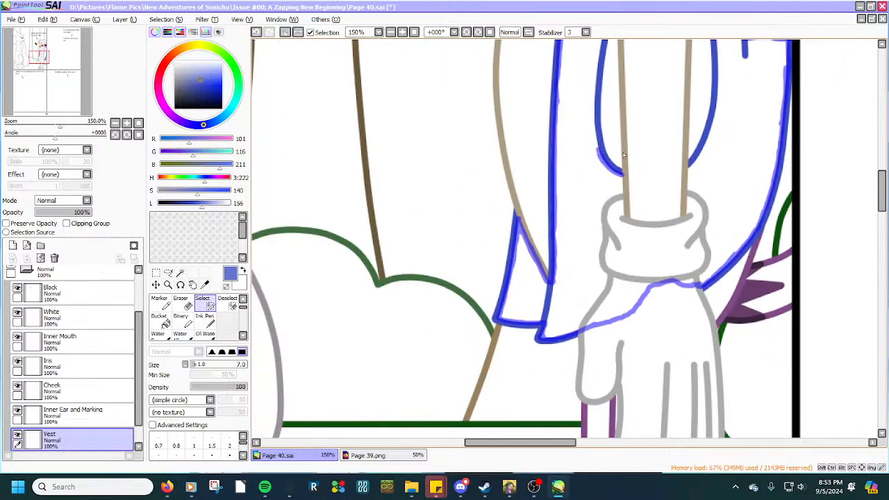
Extend the selection outline up the front curve of the vest's arm opening to where it meets the upper arm line.
drag(882, 200, 870, 180)
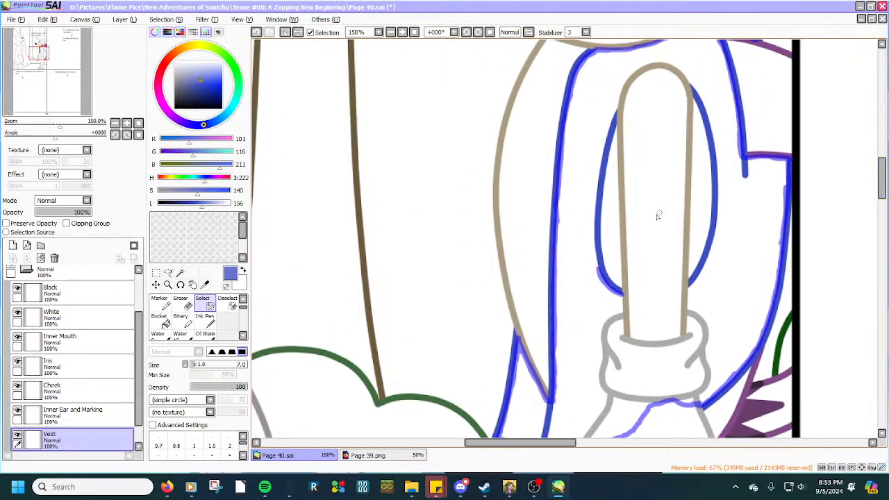
scroll(657, 215, up, 4)
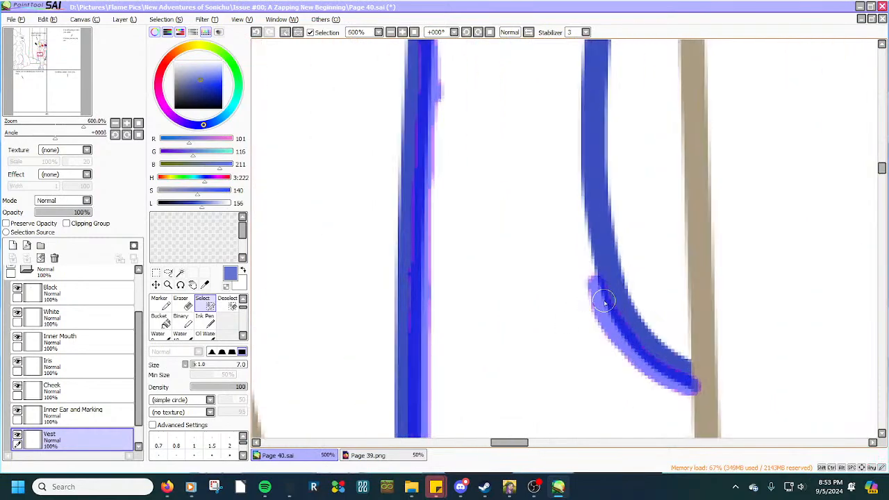
scroll(604, 302, up, 2)
mouse_move(607, 313)
mouse_down()
mouse_move(579, 164)
mouse_move(581, 40)
mouse_up()
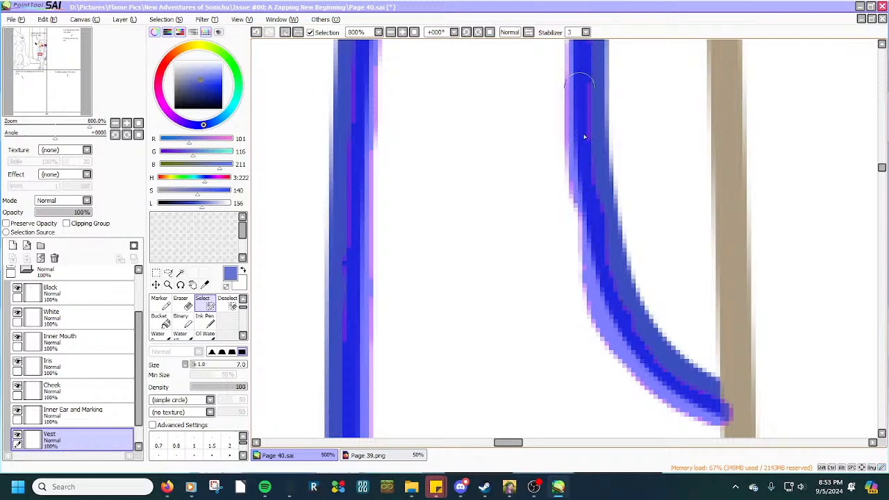
click(880, 44)
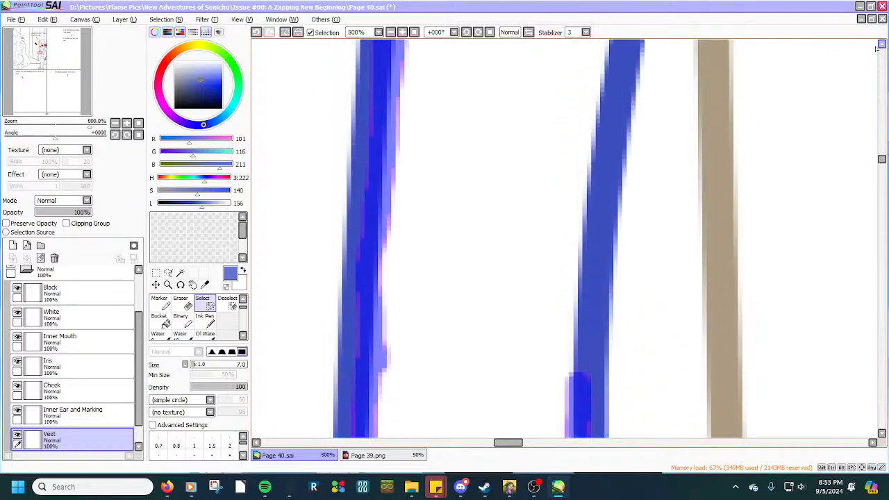
mouse_move(573, 373)
mouse_down()
mouse_move(595, 147)
mouse_move(623, 38)
mouse_up()
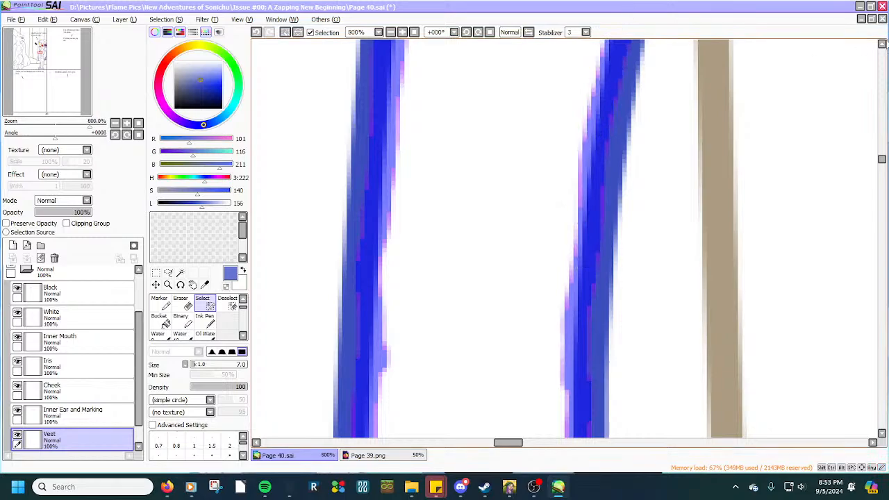
click(883, 44)
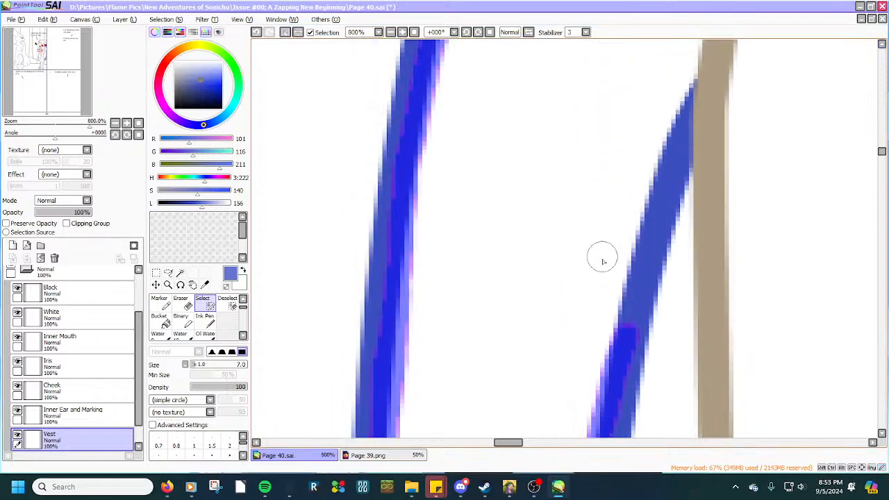
mouse_move(619, 333)
mouse_down()
mouse_move(647, 212)
mouse_move(706, 44)
mouse_move(638, 204)
mouse_up()
Paint the selection outline along the lower back curve of the arm opening, starting from the rear arm line.
scroll(639, 204, down, 7)
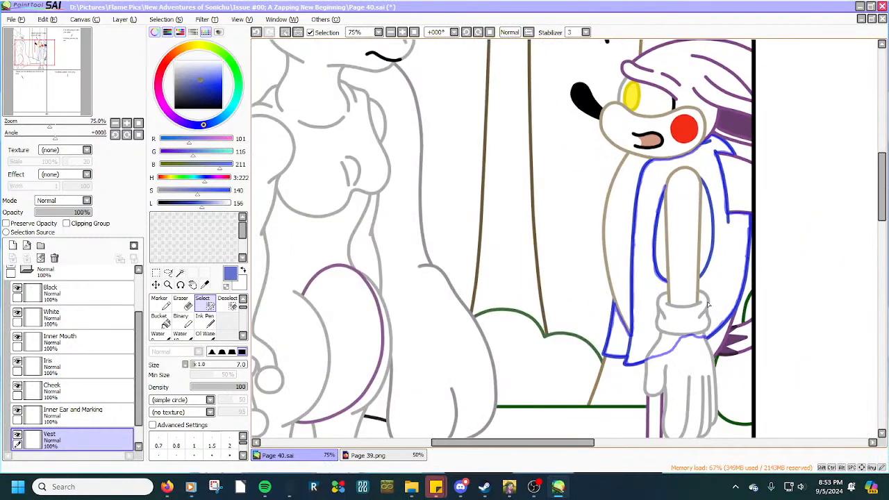
scroll(703, 281, up, 7)
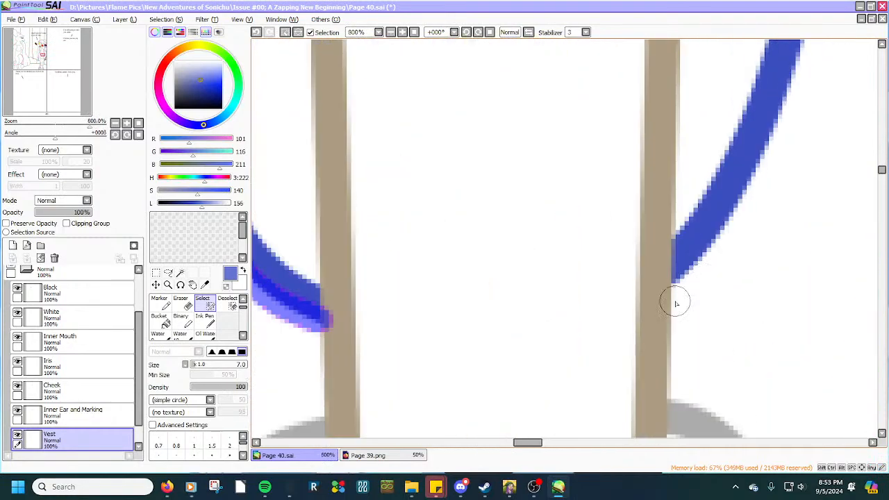
mouse_move(669, 292)
mouse_down()
mouse_move(682, 258)
mouse_move(740, 194)
mouse_move(797, 41)
mouse_up()
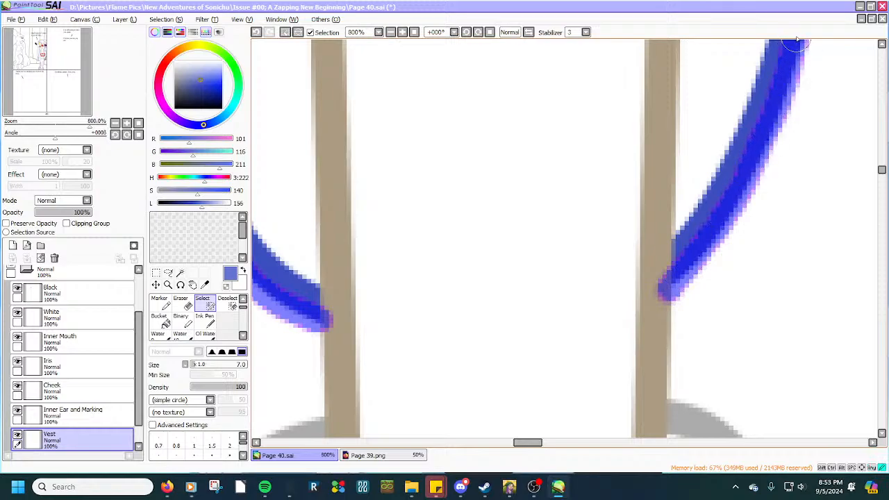
click(881, 46)
scroll(820, 105, down, 2)
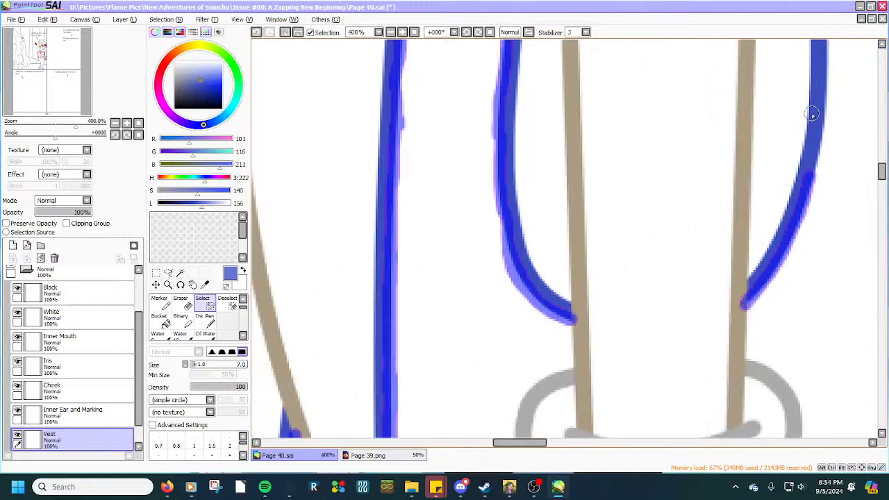
scroll(813, 114, down, 2)
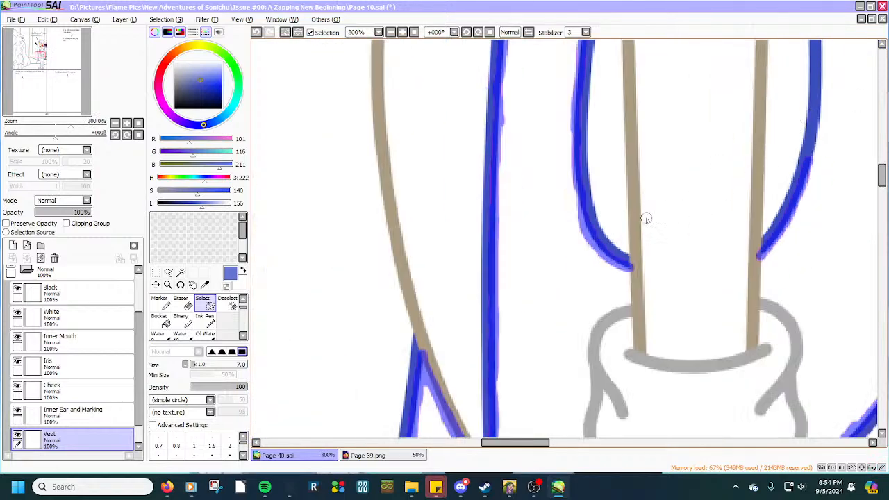
scroll(618, 247, up, 3)
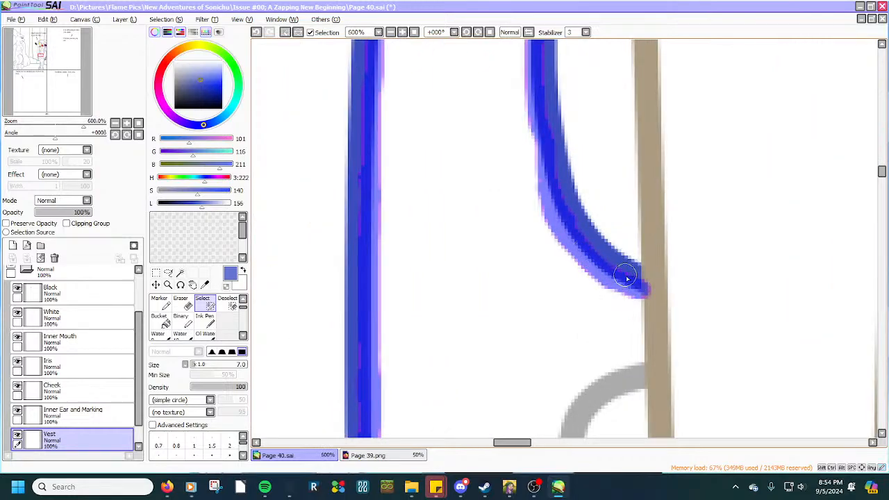
mouse_move(643, 289)
mouse_down()
mouse_move(654, 254)
mouse_move(639, 86)
mouse_up()
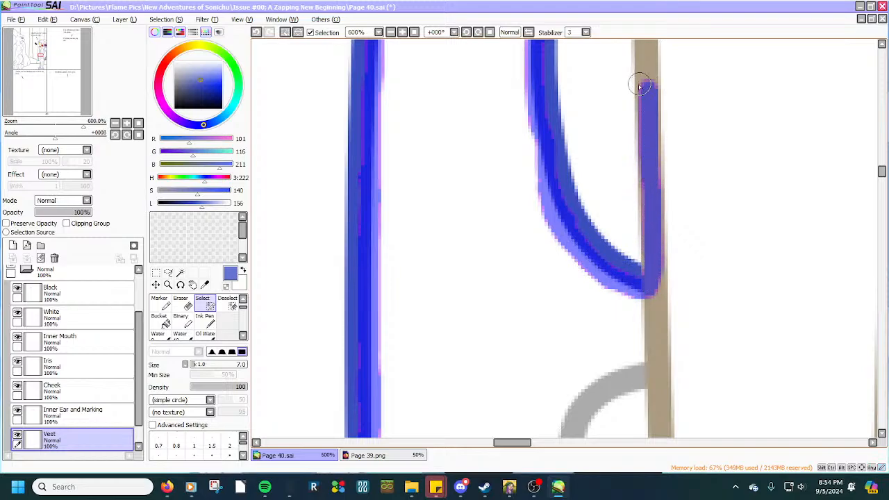
key(ctrl+z)
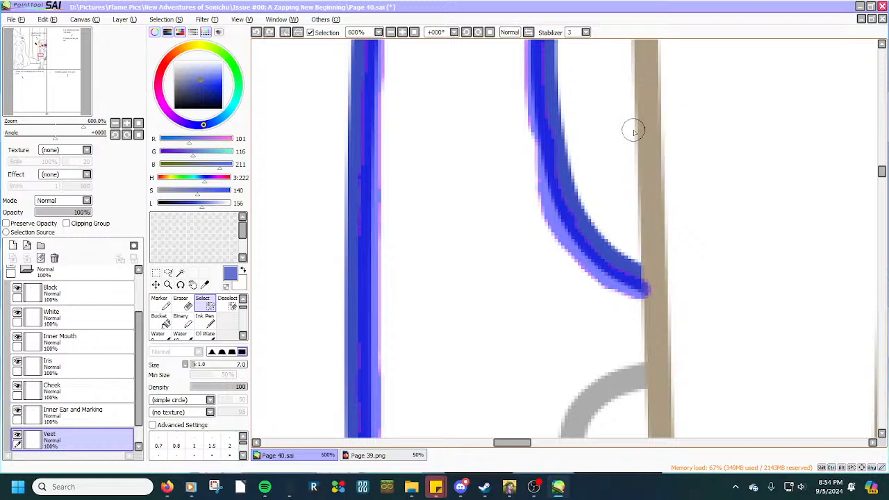
Trace the selection over the rounded top of the arm, from the opening's front curve to its back curve.
scroll(634, 132, down, 5)
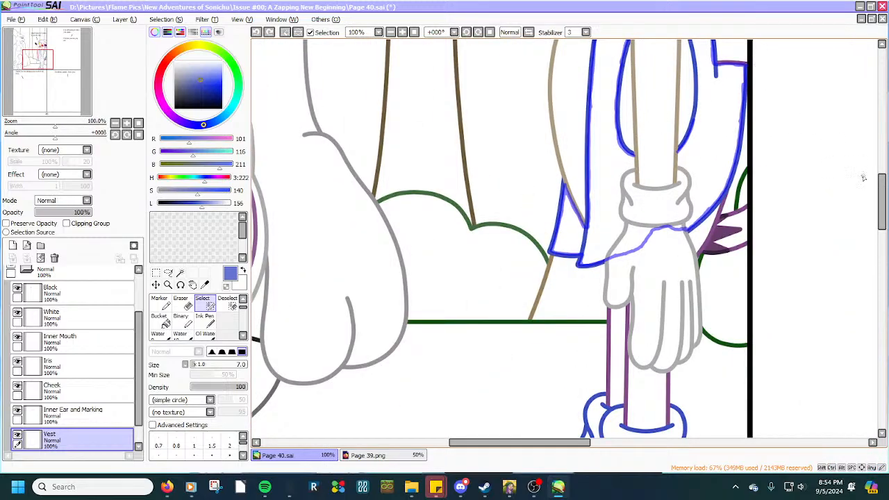
drag(880, 199, 877, 178)
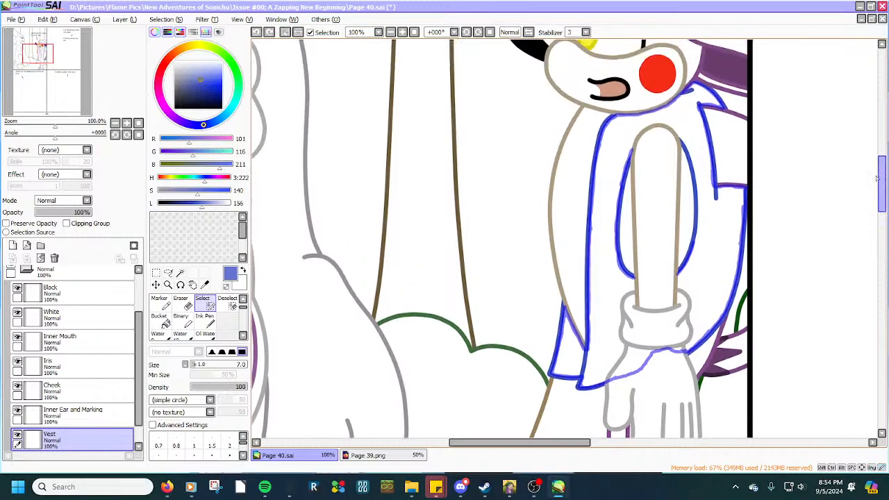
scroll(656, 123, up, 2)
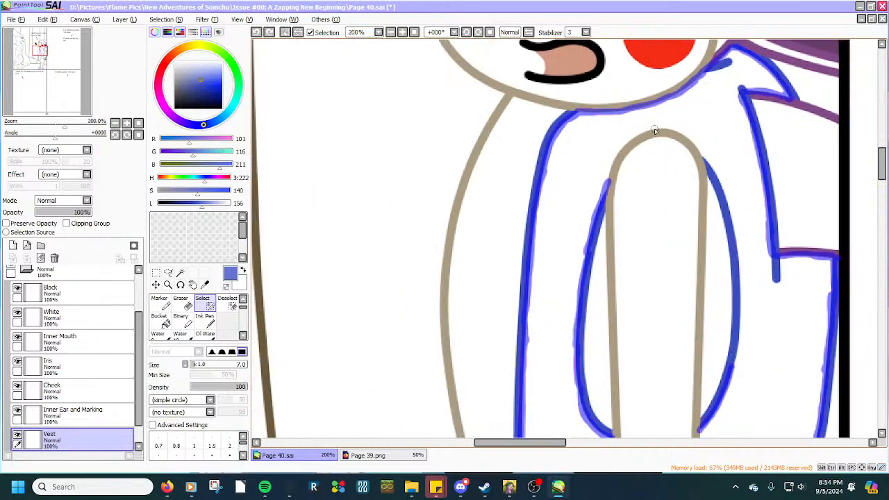
scroll(652, 132, up, 3)
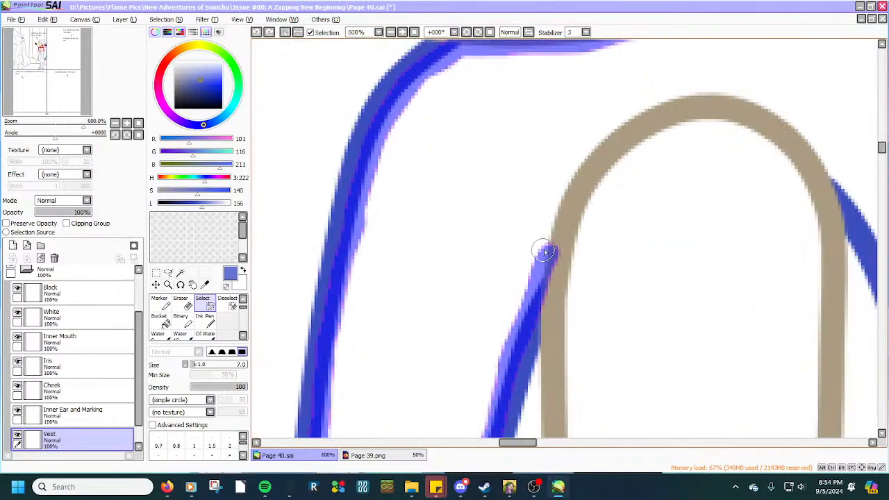
mouse_move(550, 252)
mouse_down()
mouse_move(563, 186)
mouse_move(561, 201)
mouse_move(582, 162)
mouse_move(623, 123)
mouse_move(668, 102)
mouse_move(716, 98)
mouse_move(767, 113)
mouse_move(795, 133)
mouse_move(851, 205)
mouse_up()
Trace the selection around the arm's lower end and glove cuff, joining the front and back curves of the arm opening.
scroll(704, 166, down, 7)
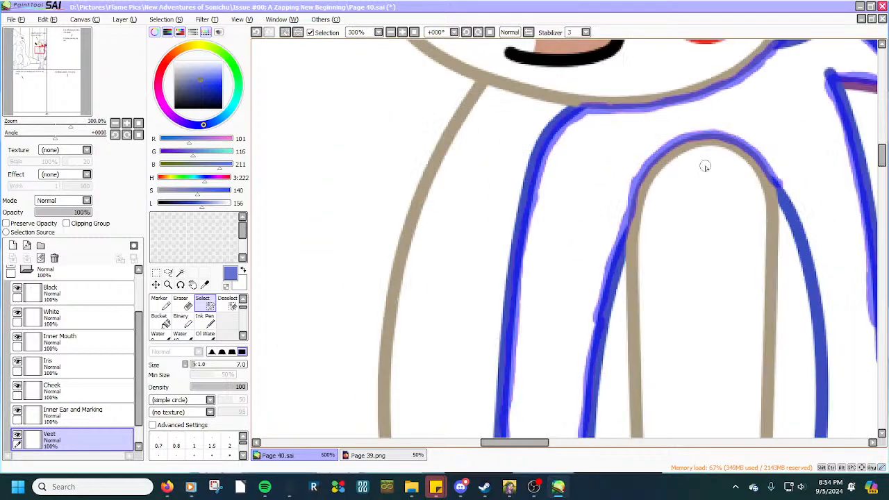
scroll(718, 253, up, 4)
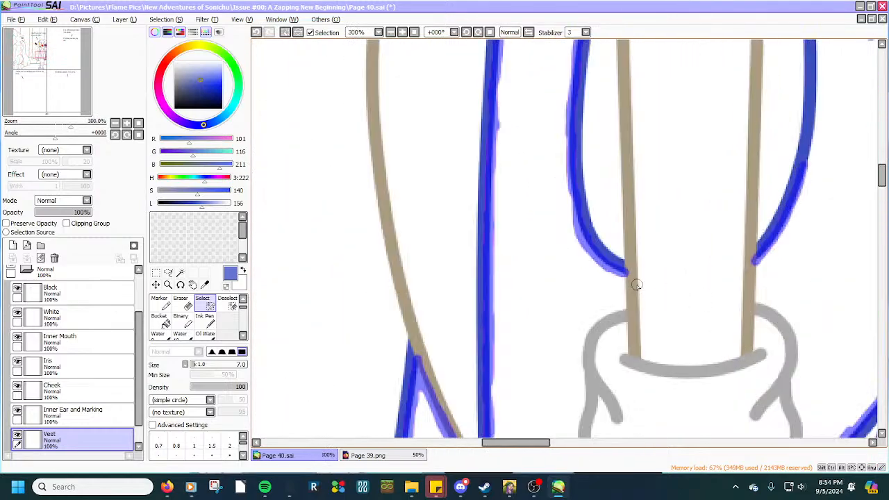
scroll(620, 276, up, 1)
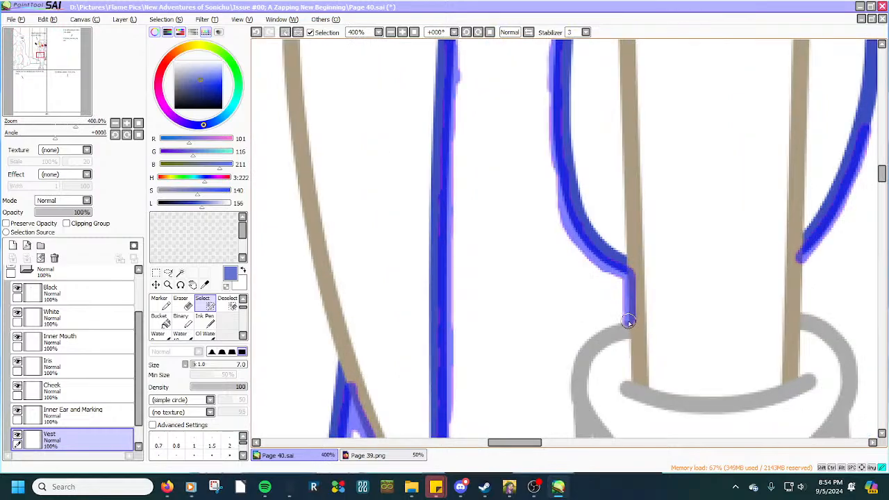
mouse_move(628, 321)
mouse_down()
mouse_move(625, 388)
mouse_move(656, 428)
mouse_move(766, 431)
mouse_move(823, 401)
mouse_move(835, 356)
mouse_move(807, 292)
mouse_up()
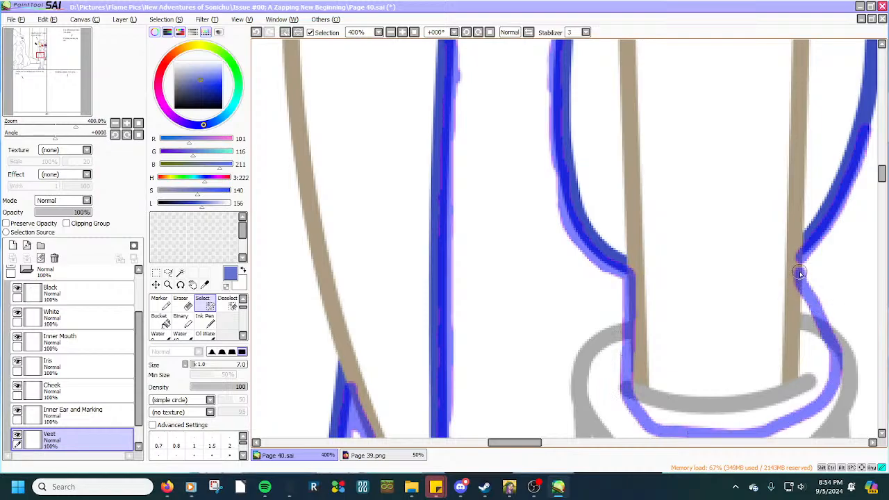
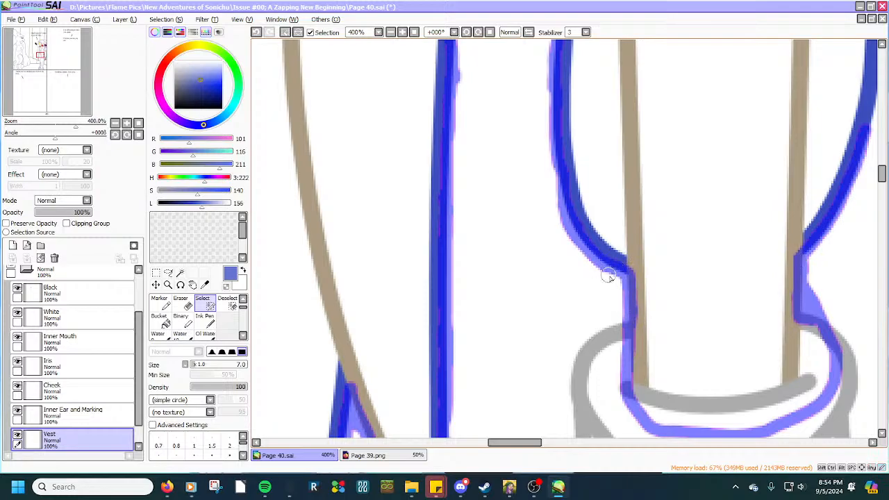
Continue the selection outline up the middle of the arm opening's blue back curve.
scroll(618, 281, down, 5)
scroll(678, 139, up, 4)
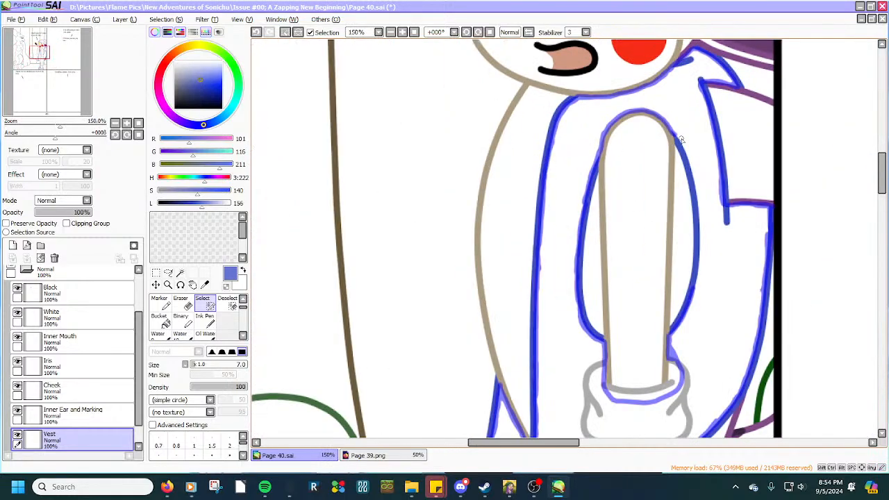
scroll(674, 117, down, 3)
scroll(692, 194, up, 3)
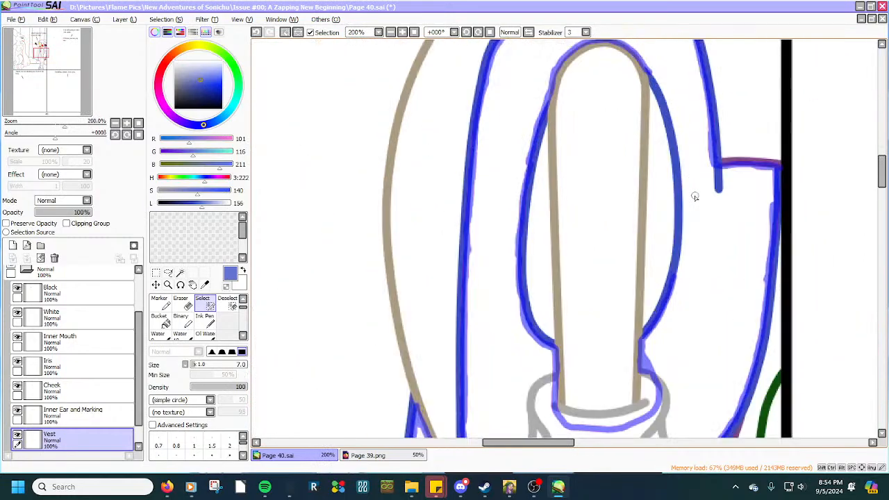
scroll(667, 270, up, 2)
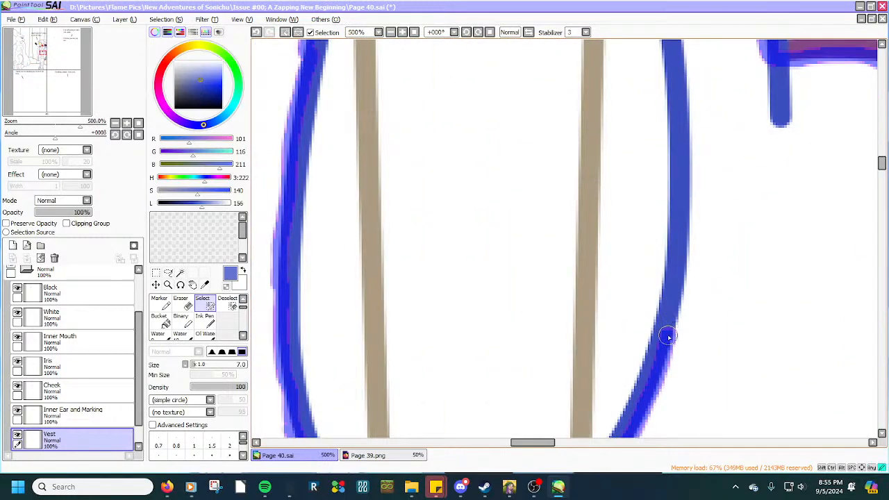
mouse_move(668, 336)
mouse_down()
mouse_move(686, 202)
mouse_move(679, 41)
mouse_up()
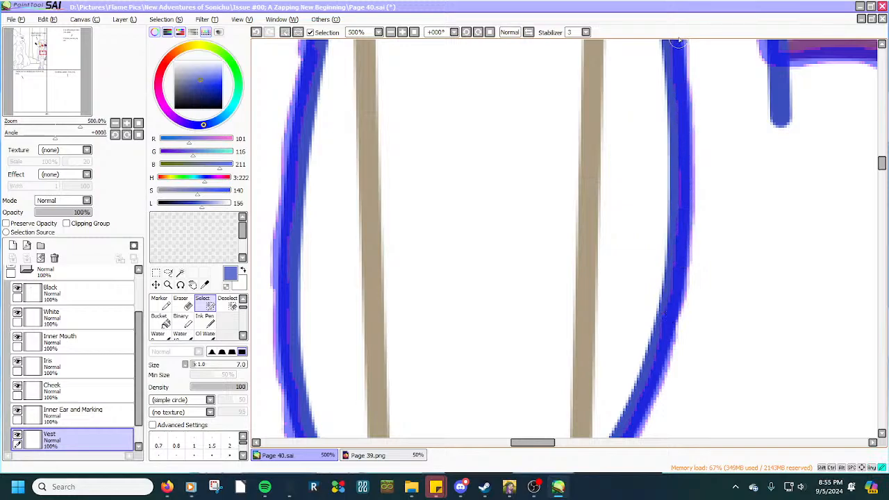
Close the arm opening's outline by painting the selection along the upper back curve, from the shoulder down to the existing stroke.
click(229, 303)
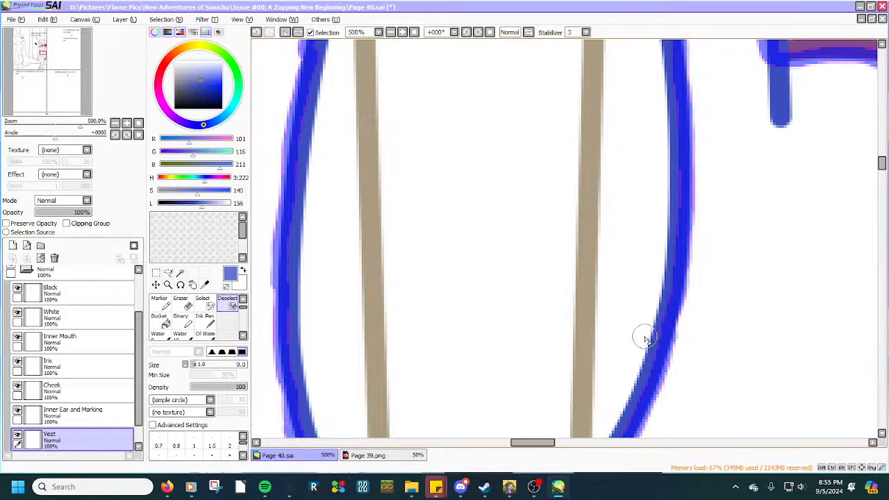
scroll(638, 314, down, 3)
scroll(630, 198, up, 3)
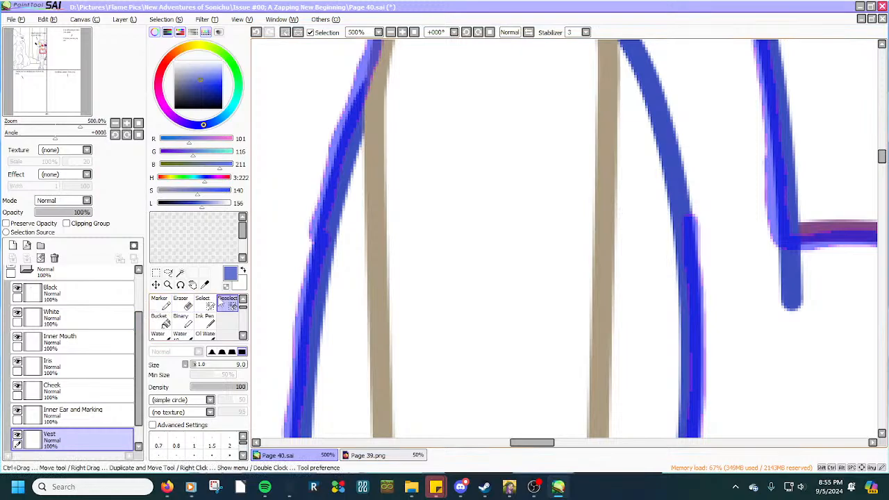
click(202, 302)
drag(880, 157, 880, 153)
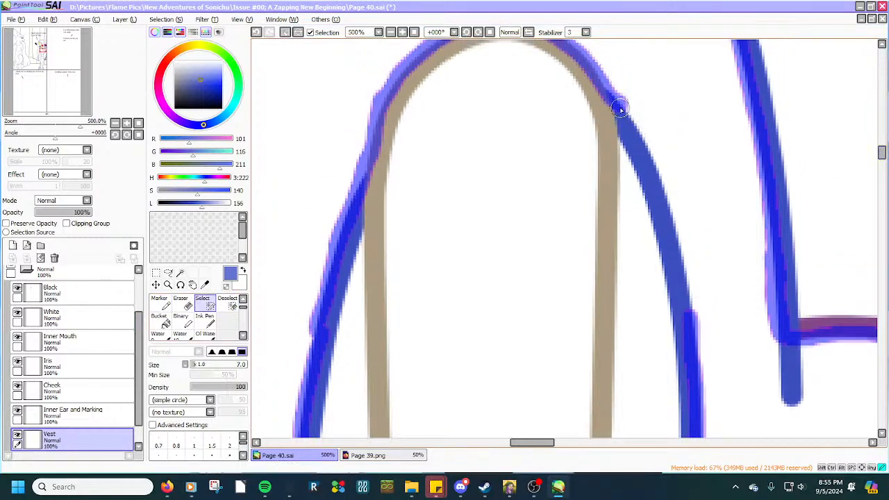
mouse_move(620, 109)
mouse_down()
mouse_move(672, 222)
mouse_move(688, 316)
mouse_up()
Select the vest's interior inside the painted outline with the Magic Wand, leaving out the arm opening.
scroll(675, 301, down, 6)
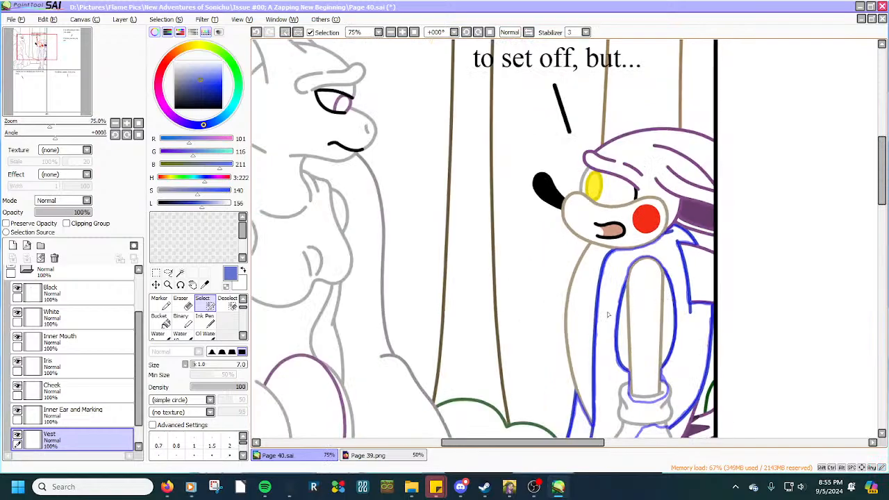
click(180, 272)
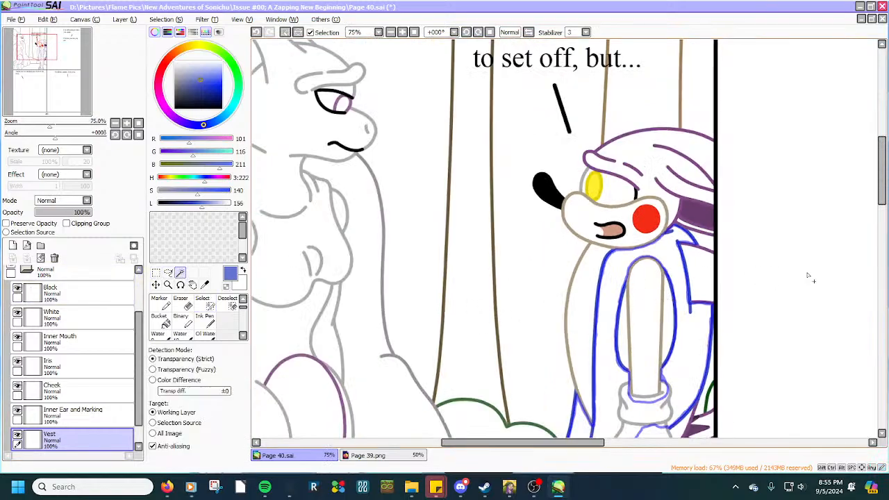
click(675, 350)
scroll(684, 347, down, 2)
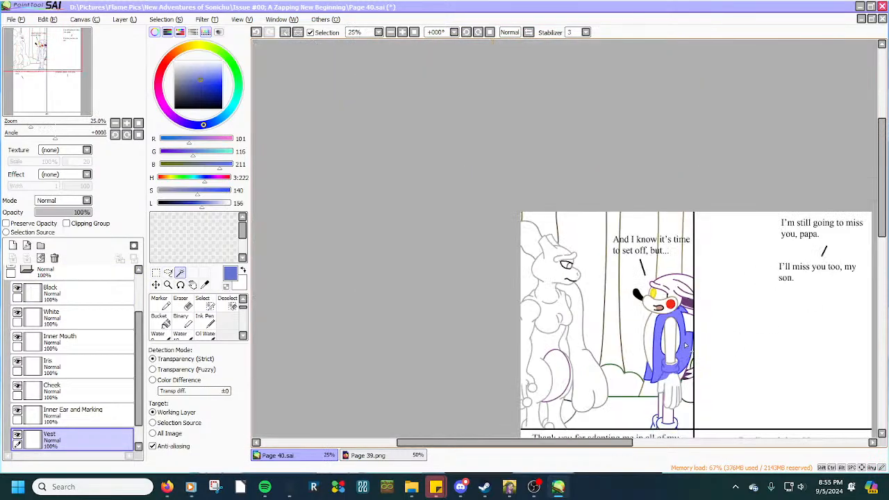
scroll(684, 344, up, 2)
scroll(684, 341, down, 2)
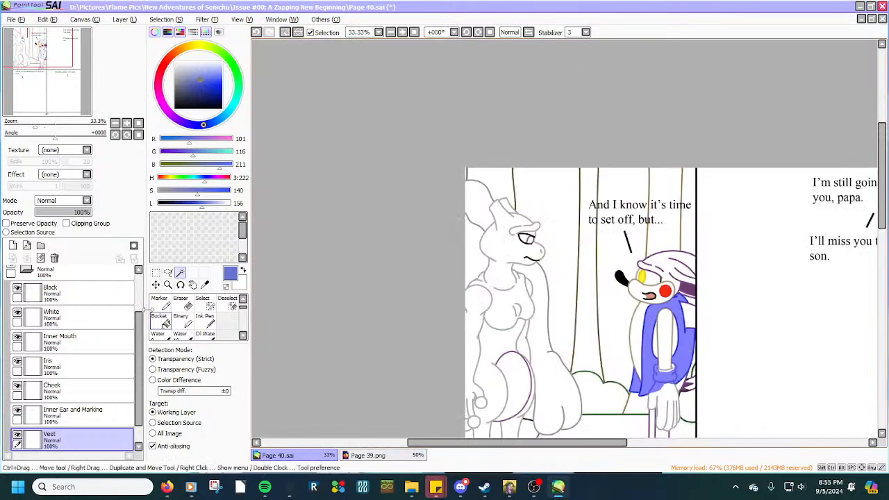
Paint the selection along the panel border beneath the smaller character's blue shoes and up the rear shoe's outer edge.
click(161, 321)
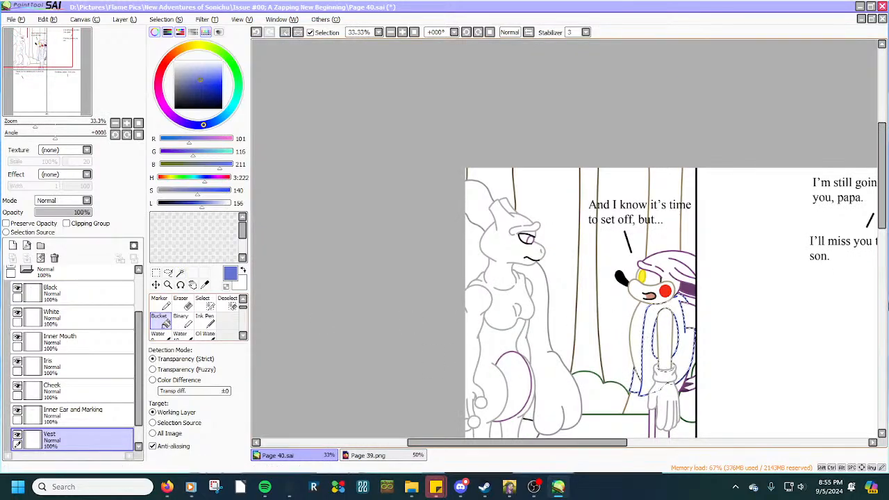
drag(883, 194, 883, 232)
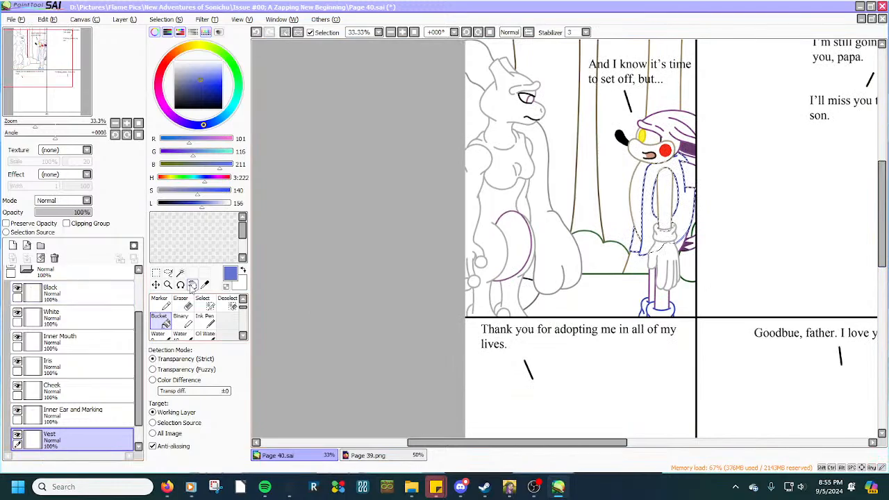
click(202, 298)
scroll(642, 296, up, 4)
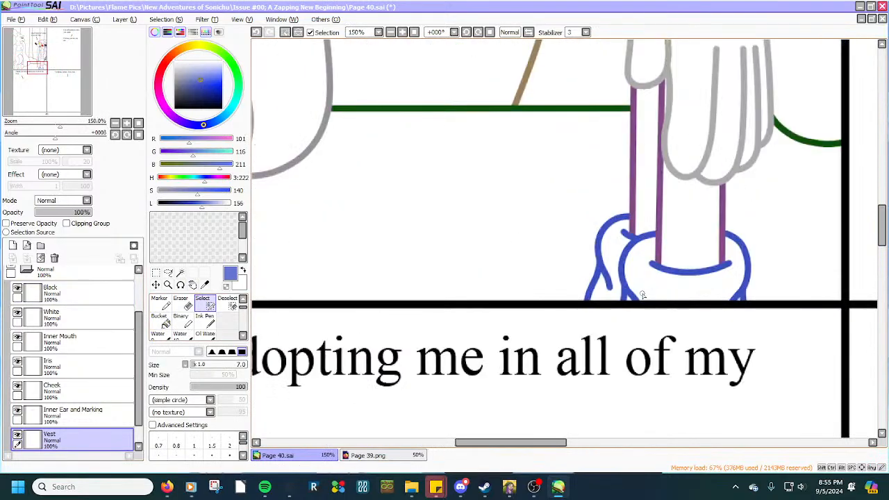
scroll(642, 295, up, 5)
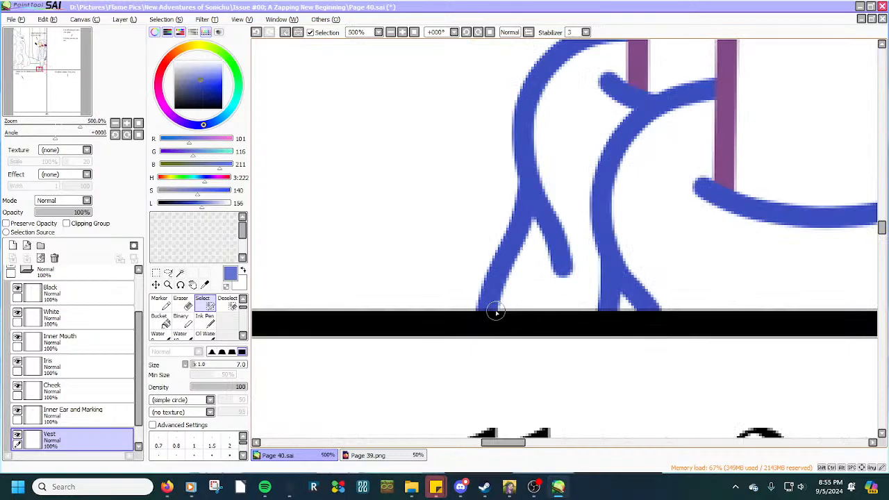
drag(503, 312, 879, 316)
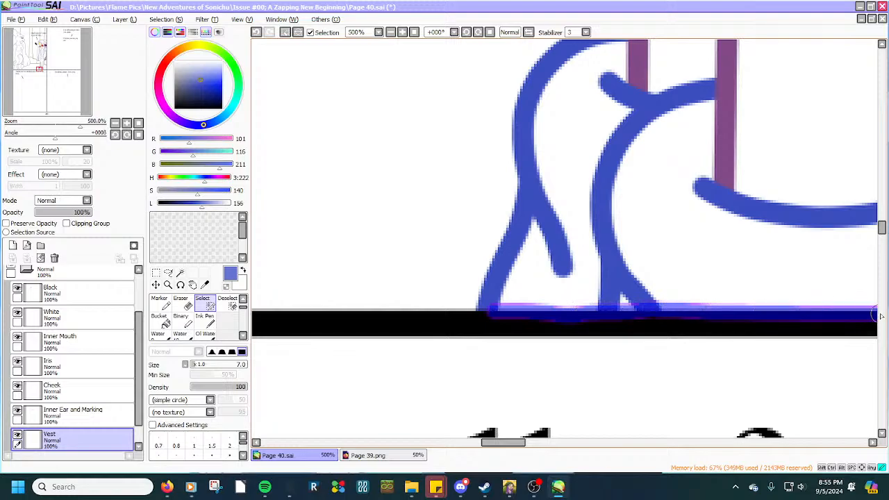
mouse_move(494, 303)
mouse_down()
mouse_move(531, 206)
mouse_move(529, 111)
mouse_move(539, 90)
mouse_up()
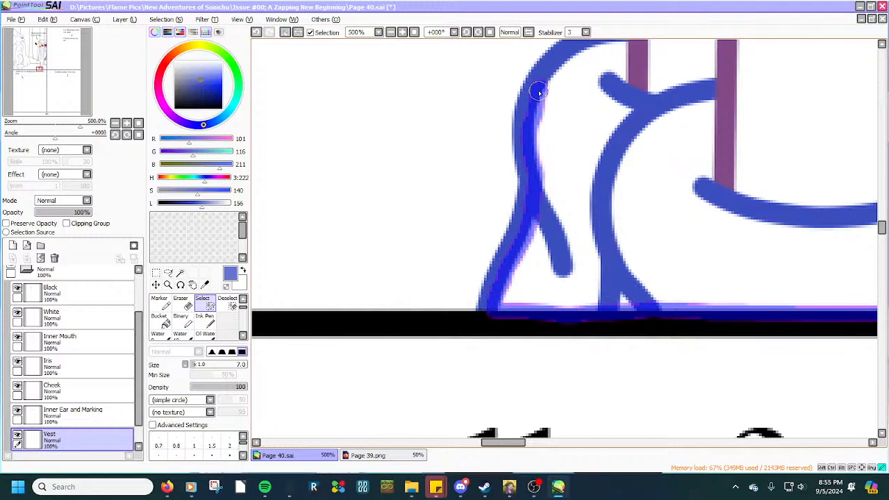
Continue the selection outline over the rear shoe's top, down the rear leg's edge, and across the front shoe's upper curve to its cuff.
scroll(532, 127, down, 3)
scroll(543, 87, up, 4)
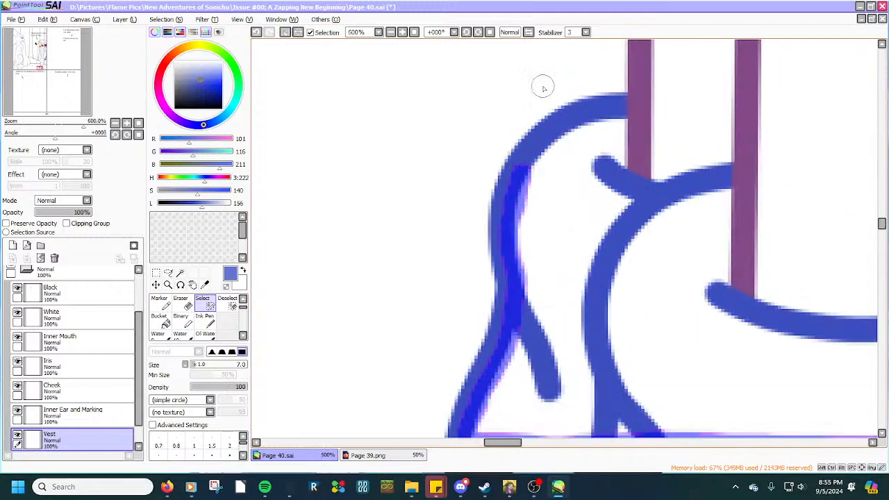
mouse_move(526, 171)
mouse_down()
mouse_move(561, 136)
mouse_move(623, 120)
mouse_move(587, 119)
mouse_move(550, 147)
mouse_up()
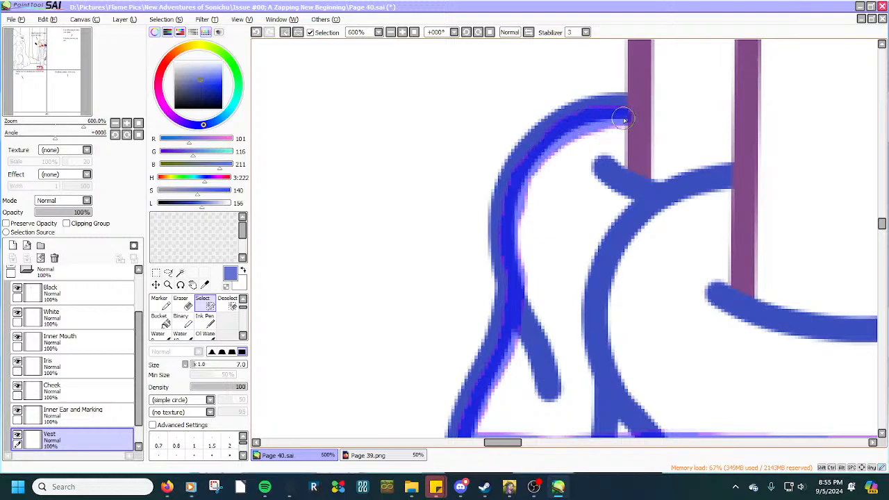
drag(623, 119, 626, 167)
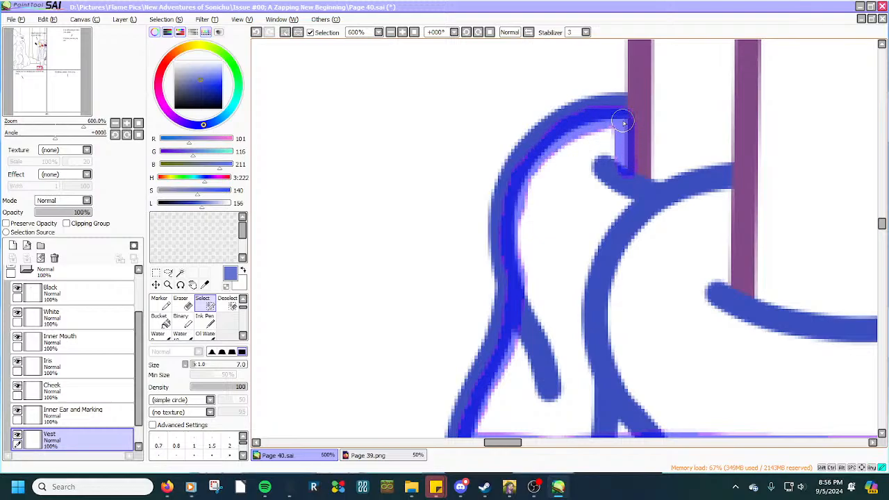
mouse_move(625, 164)
mouse_down()
mouse_move(609, 123)
mouse_move(626, 182)
mouse_move(624, 116)
mouse_move(631, 195)
mouse_move(645, 206)
mouse_move(623, 185)
mouse_move(641, 207)
mouse_move(730, 187)
mouse_move(730, 300)
mouse_move(721, 196)
mouse_move(712, 188)
mouse_move(651, 213)
mouse_up()
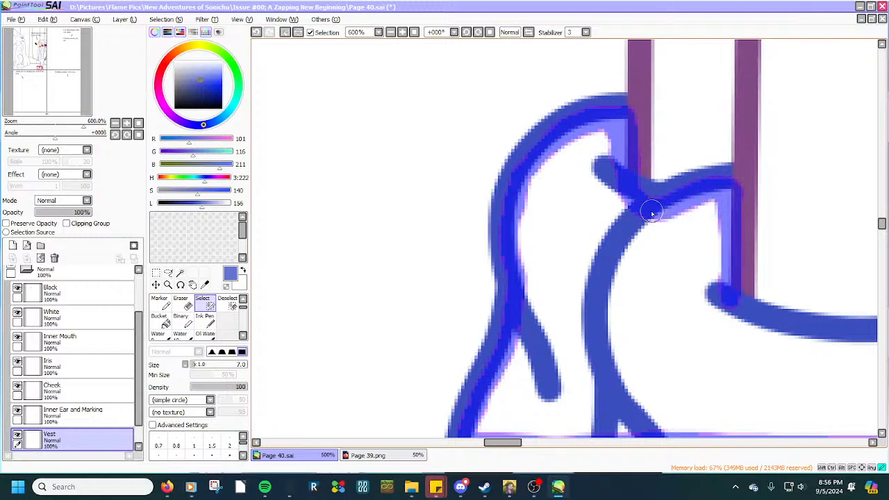
Close the shoes' selection outline by tracing the front shoe's cuff opening, its far side and the remaining panel border.
scroll(651, 213, down, 4)
scroll(730, 289, up, 3)
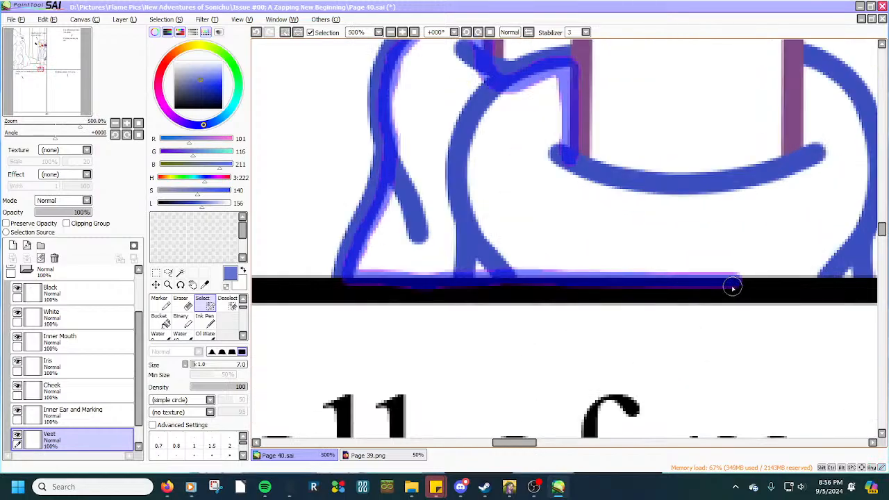
drag(523, 449, 536, 451)
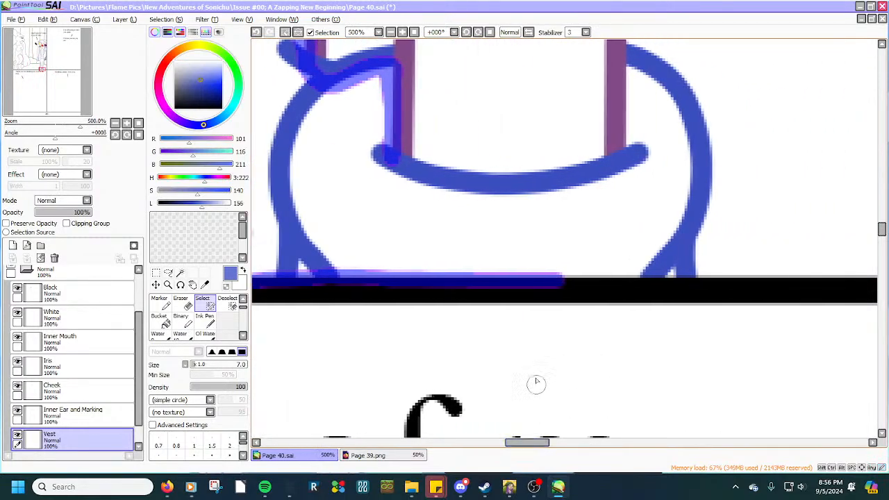
mouse_move(400, 172)
mouse_down()
mouse_move(501, 193)
mouse_move(592, 178)
mouse_move(613, 168)
mouse_move(620, 149)
mouse_move(623, 71)
mouse_move(660, 82)
mouse_move(646, 71)
mouse_move(680, 111)
mouse_move(688, 145)
mouse_move(690, 205)
mouse_move(675, 230)
mouse_move(673, 273)
mouse_move(672, 234)
mouse_up()
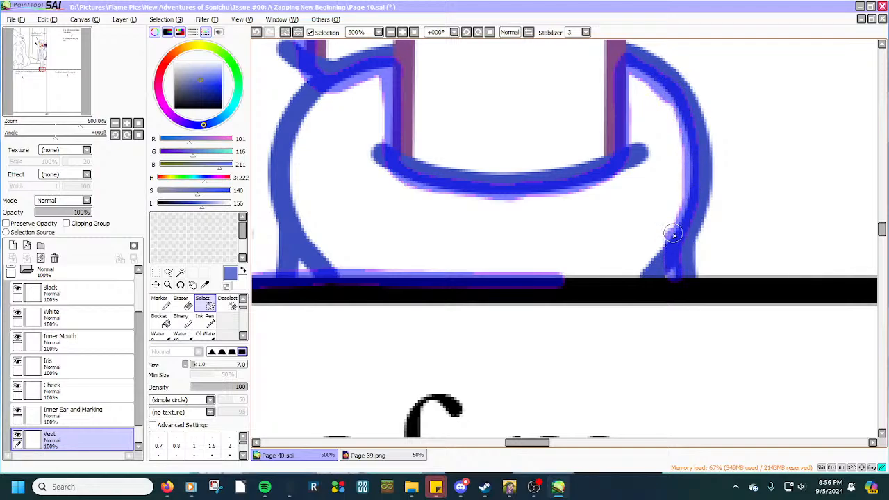
drag(675, 275, 553, 282)
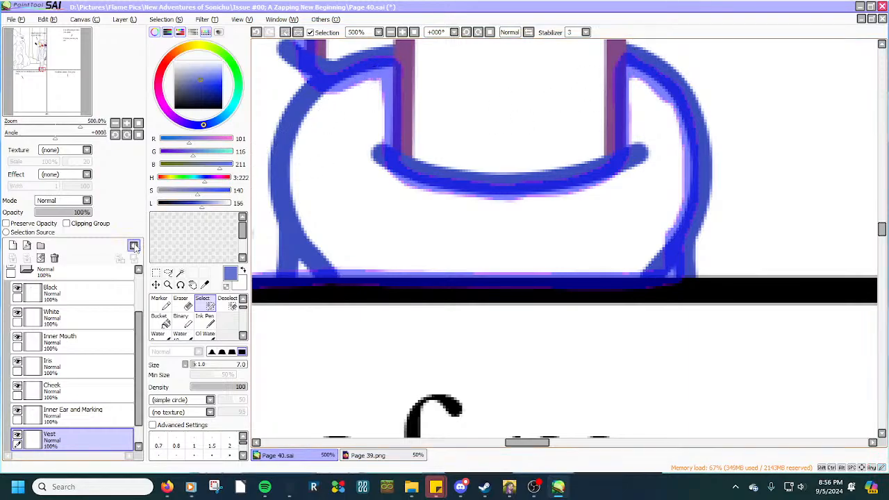
Select the interior of both shoes with the Magic Wand and fill them blue with the Bucket on the Vest layer.
click(180, 271)
click(387, 211)
scroll(386, 207, down, 3)
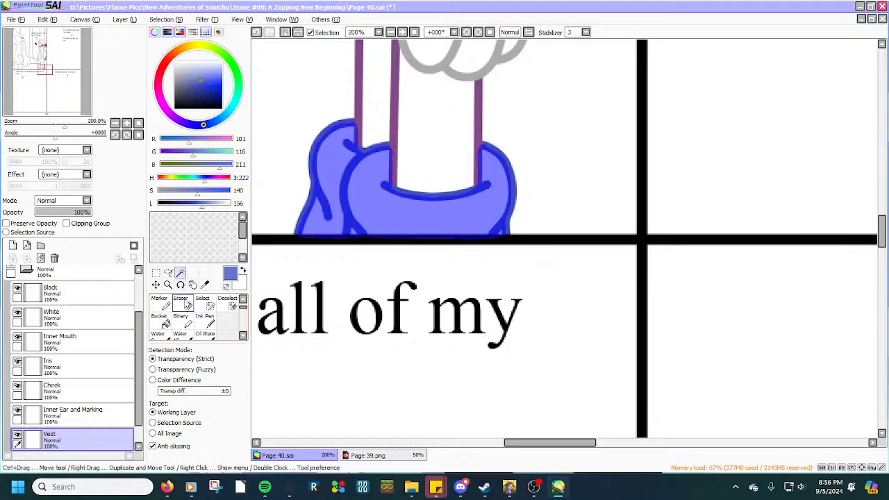
click(165, 321)
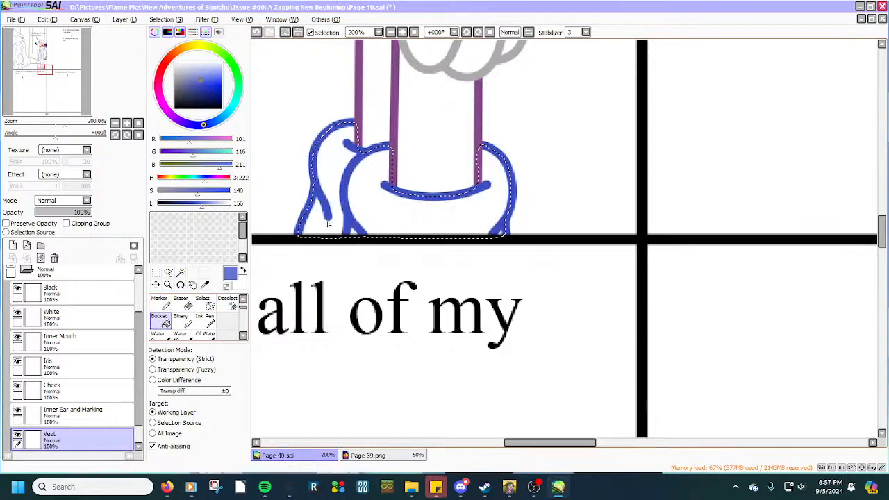
click(357, 201)
scroll(358, 201, down, 5)
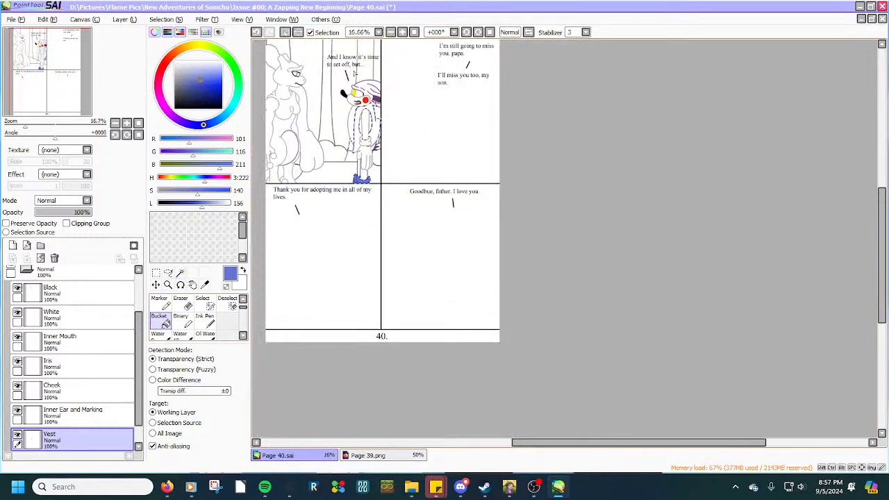
Fill the selected vest with the same blue and clear the selection.
scroll(352, 179, up, 2)
click(366, 256)
scroll(367, 256, down, 3)
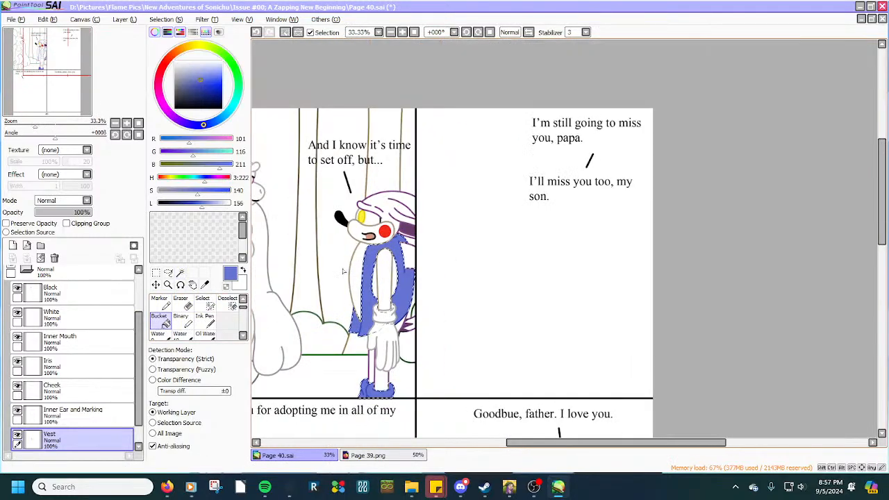
scroll(132, 393, down, 2)
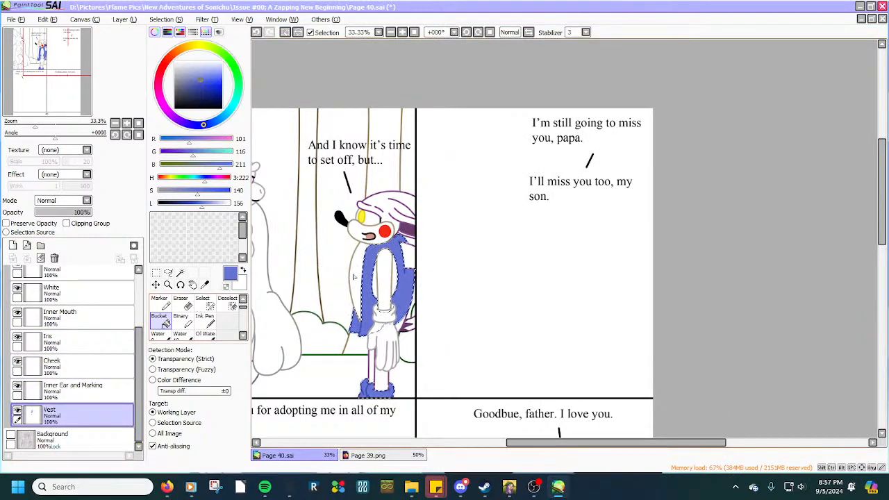
scroll(382, 319, up, 1)
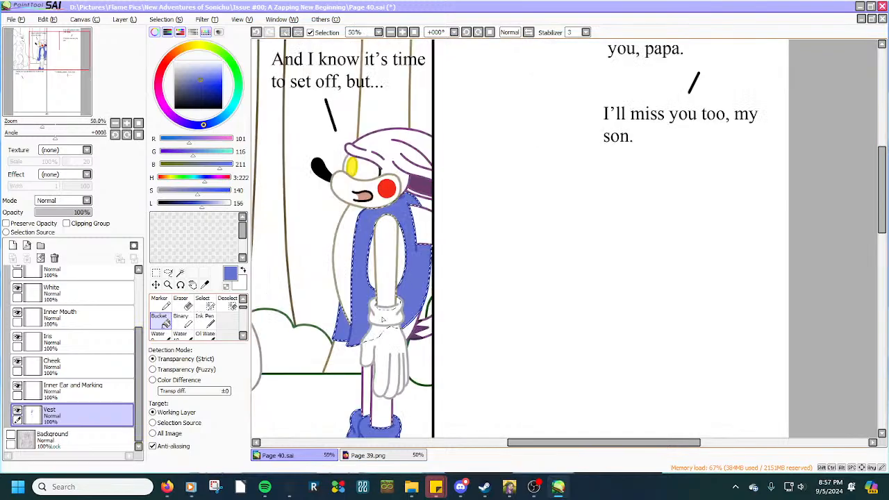
scroll(383, 319, up, 1)
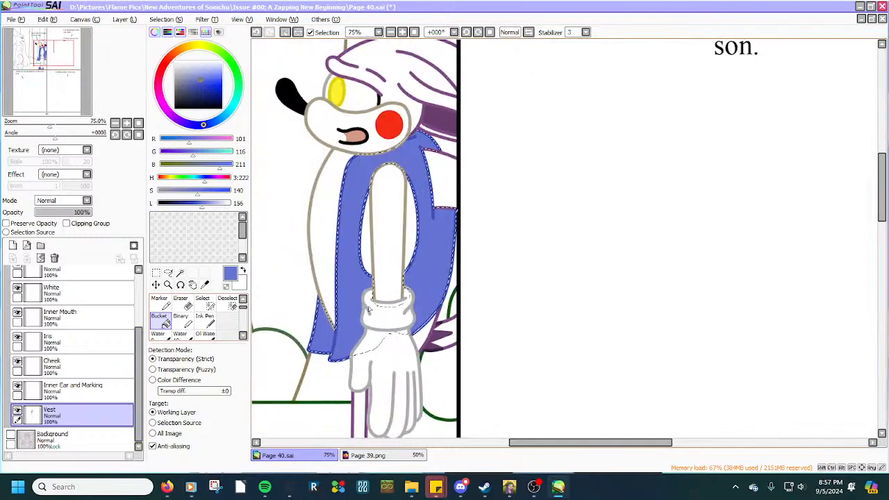
click(157, 19)
click(170, 29)
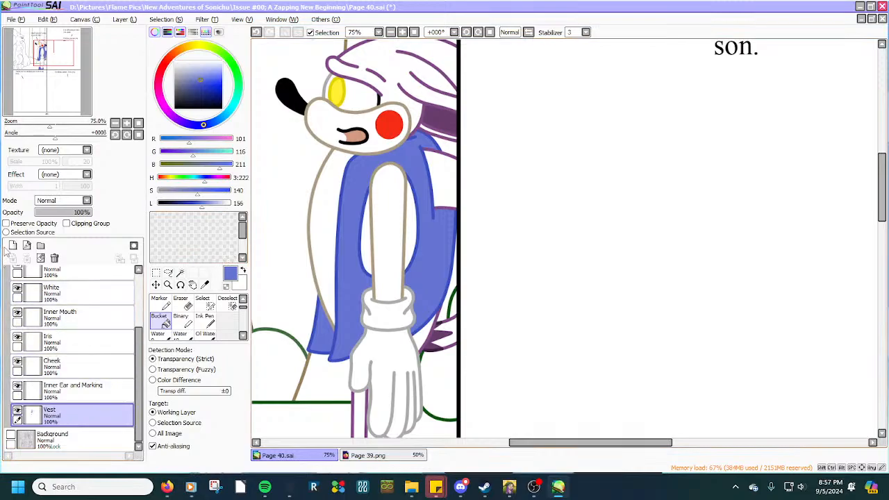
Add a new layer directly below the Vest layer and name it Tan.
scroll(89, 331, up, 3)
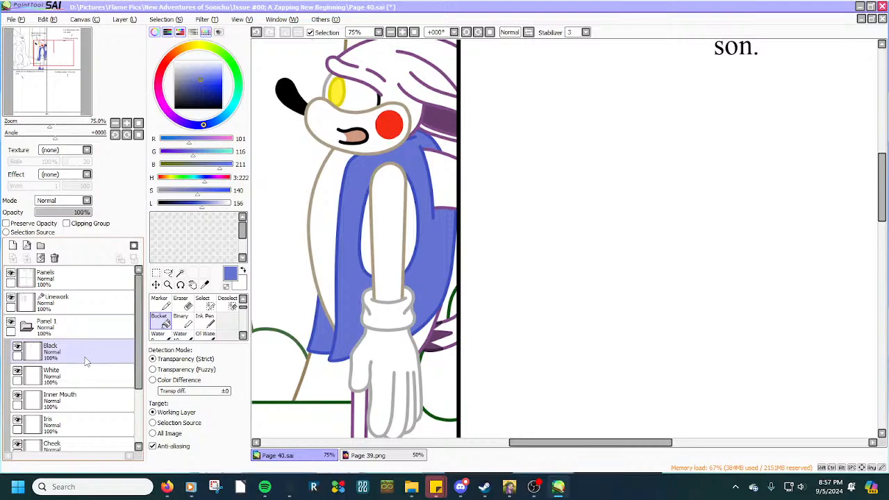
scroll(306, 291, down, 2)
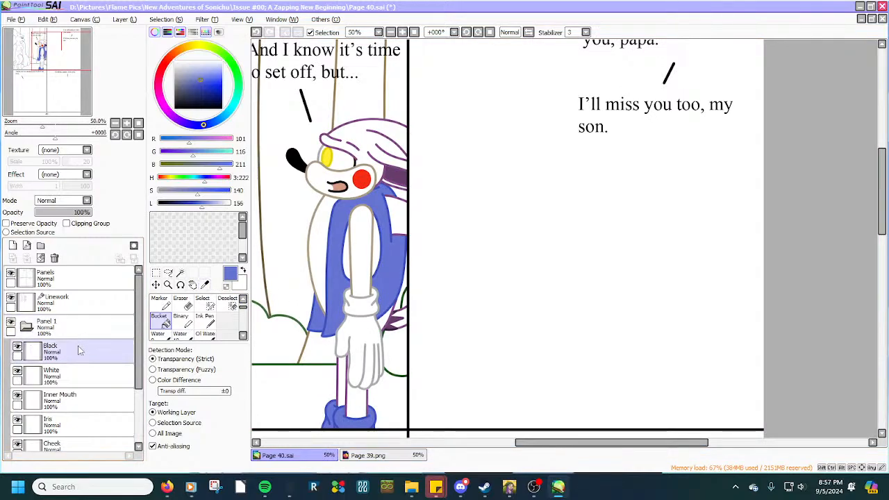
scroll(69, 372, down, 3)
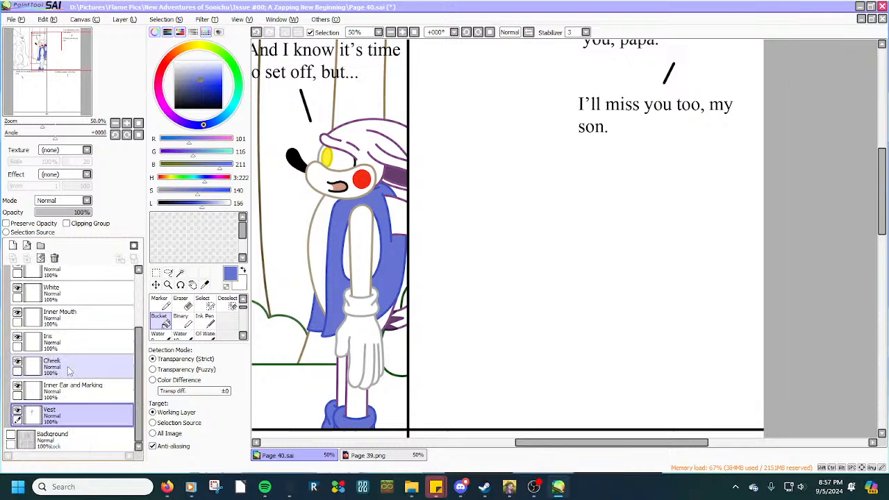
click(12, 245)
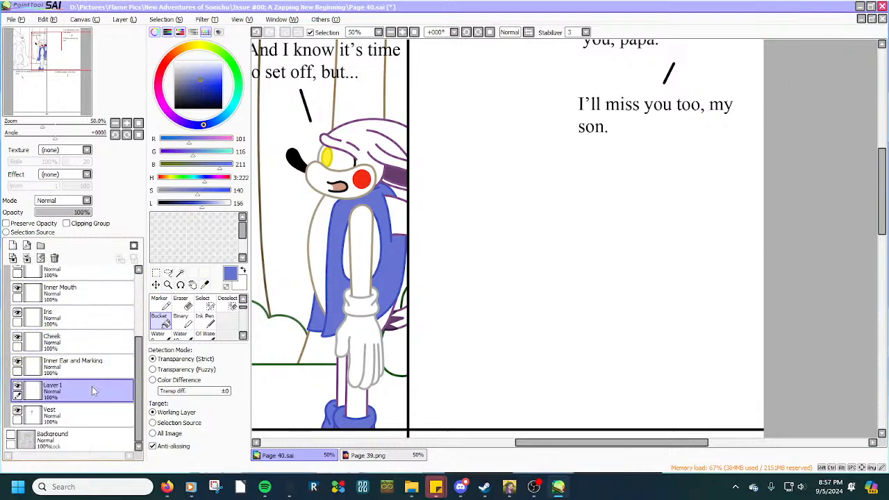
drag(96, 391, 91, 419)
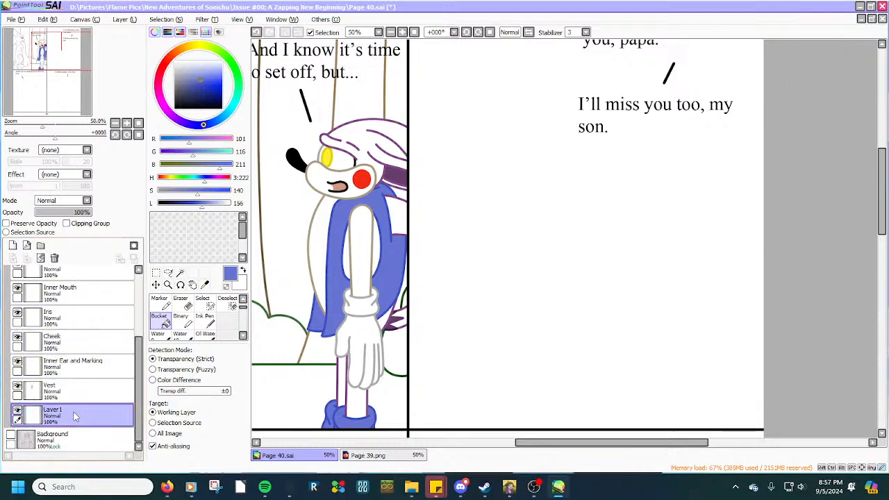
double_click(75, 416)
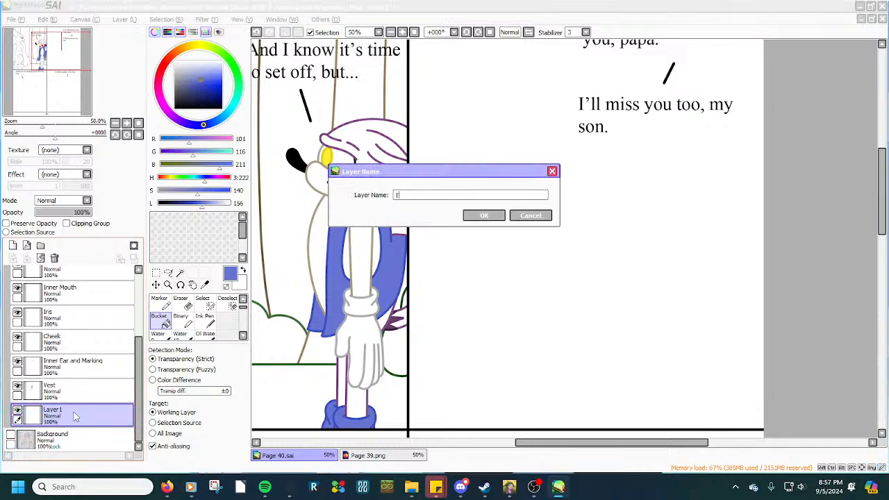
key(Return)
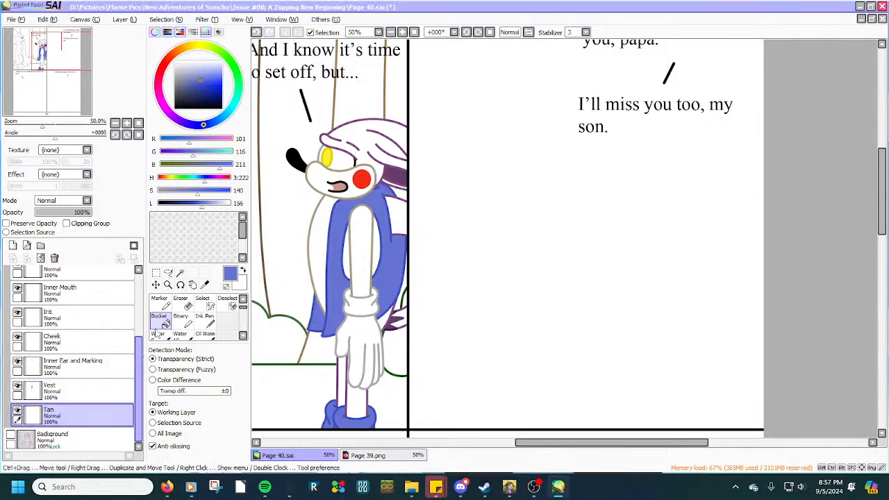
Sample the tan colour from the smaller character's belly in Page 39.png and return to Page 40.sai.
click(193, 285)
click(205, 285)
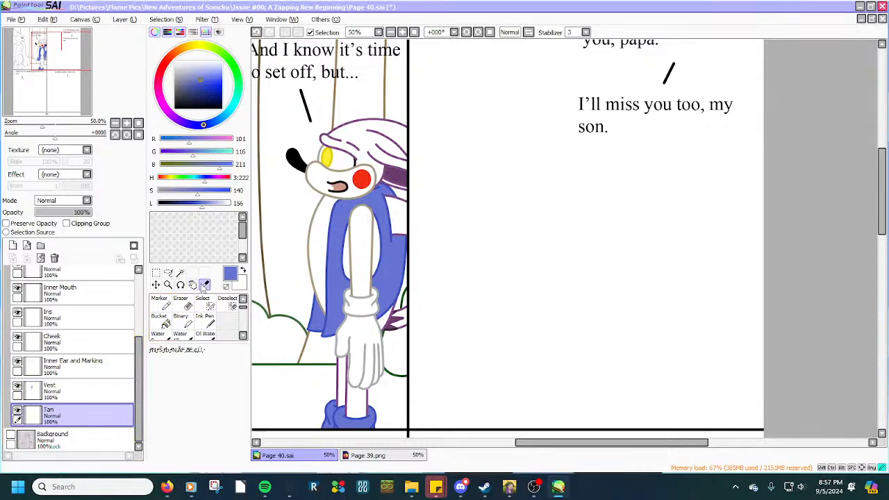
click(356, 455)
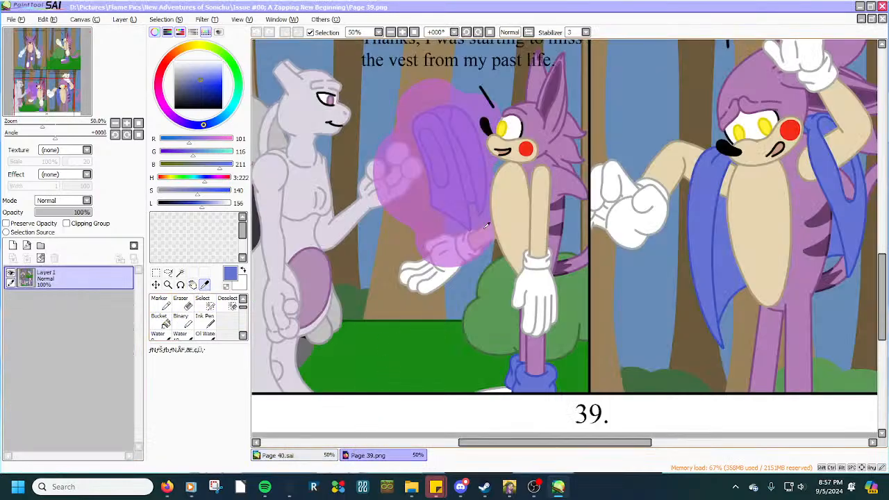
click(508, 206)
click(258, 454)
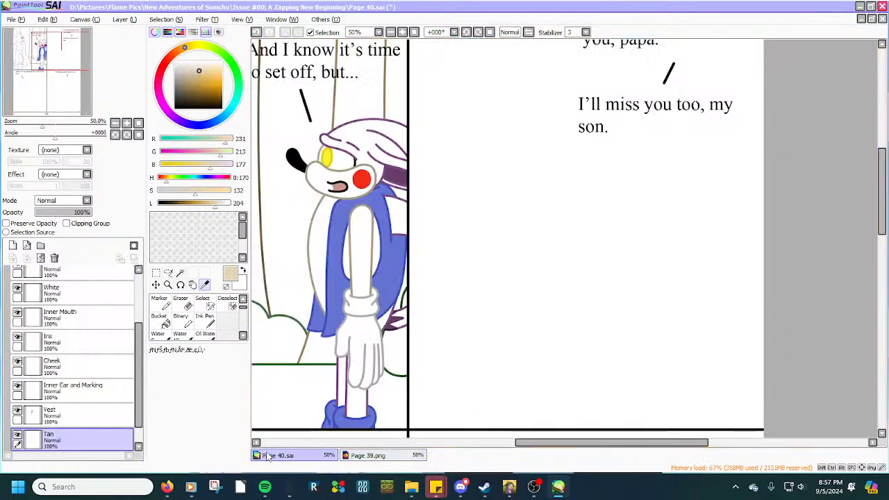
Start the tan areas' selection outline on the Tan layer, from the belly's lower edge across the vest and glove cuff to beyond the arm.
click(206, 301)
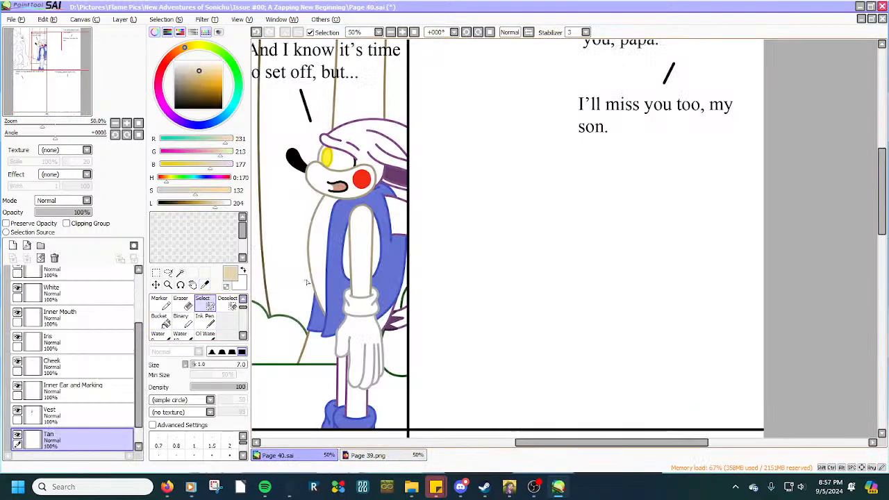
scroll(307, 282, up, 6)
scroll(341, 335, up, 1)
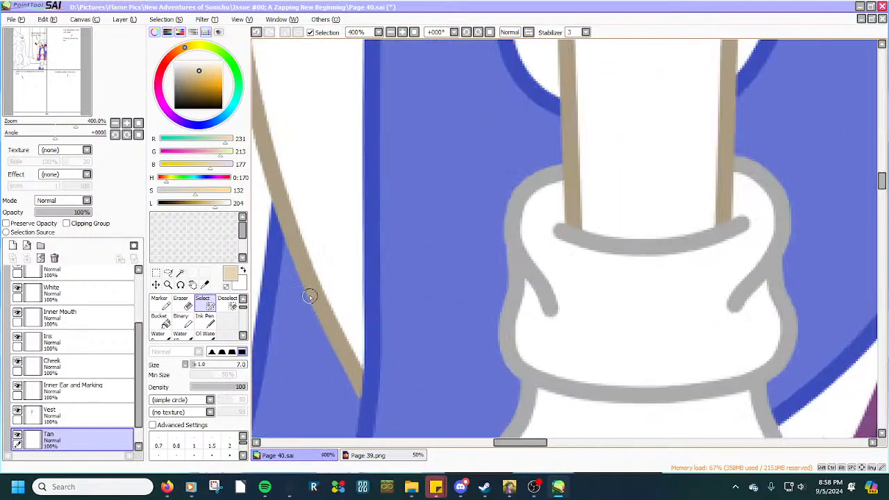
mouse_move(282, 240)
mouse_down()
mouse_move(316, 387)
mouse_move(337, 416)
mouse_move(367, 428)
mouse_move(413, 366)
mouse_move(434, 307)
mouse_move(483, 251)
mouse_move(538, 291)
mouse_move(631, 315)
mouse_move(706, 258)
mouse_move(791, 101)
mouse_move(746, 116)
mouse_up()
scroll(276, 257, up, 2)
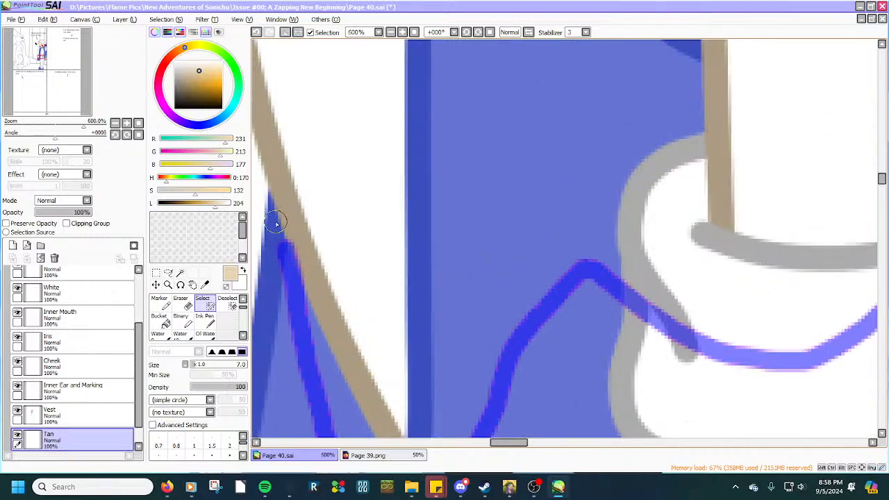
mouse_move(279, 252)
mouse_down()
mouse_move(317, 254)
mouse_move(318, 246)
mouse_move(272, 79)
mouse_up()
scroll(329, 162, down, 2)
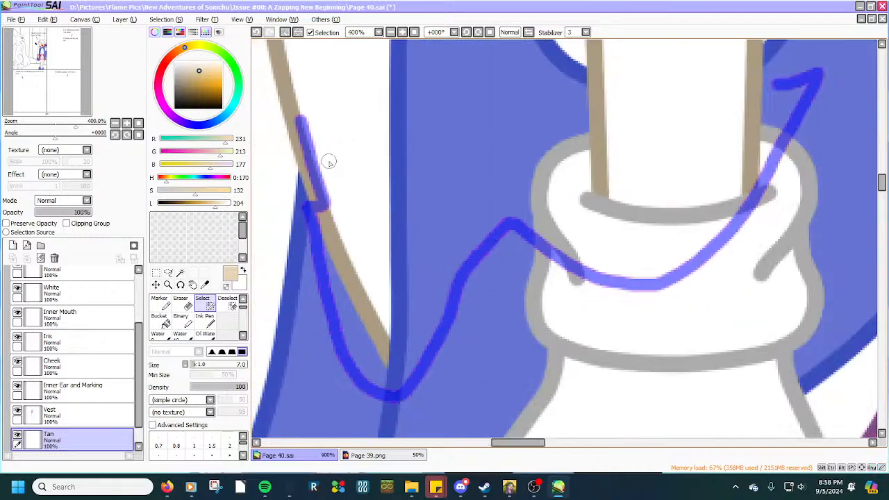
On the Tan layer, extend the painted selection border upward along the inside of the character's lower belly outline.
scroll(329, 162, down, 3)
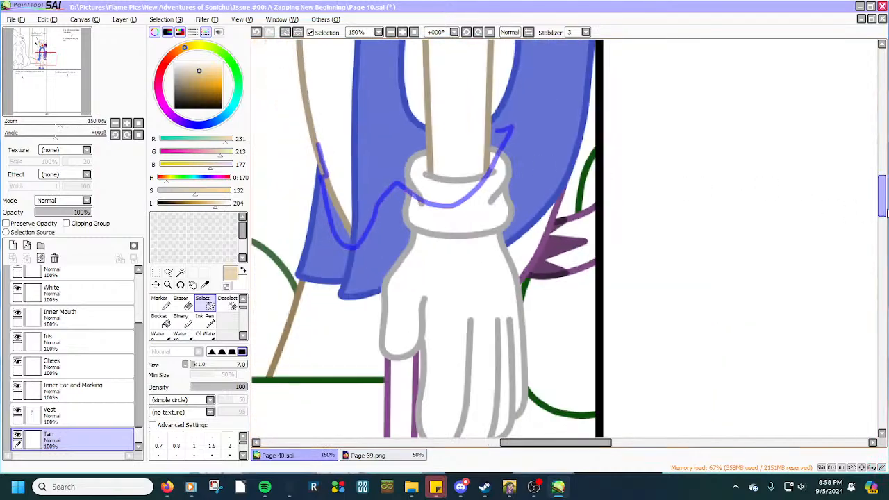
drag(884, 201, 884, 186)
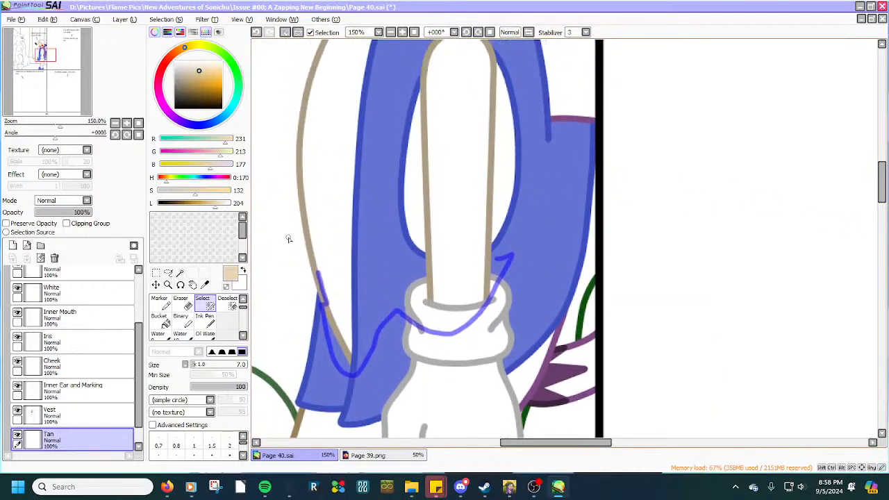
scroll(289, 238, up, 4)
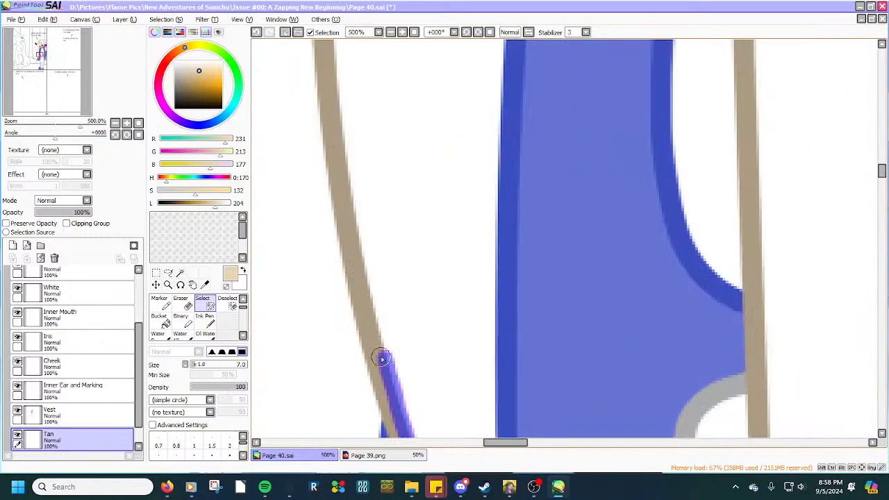
scroll(382, 358, up, 2)
mouse_move(383, 359)
mouse_down()
mouse_move(326, 63)
mouse_move(323, 91)
mouse_up()
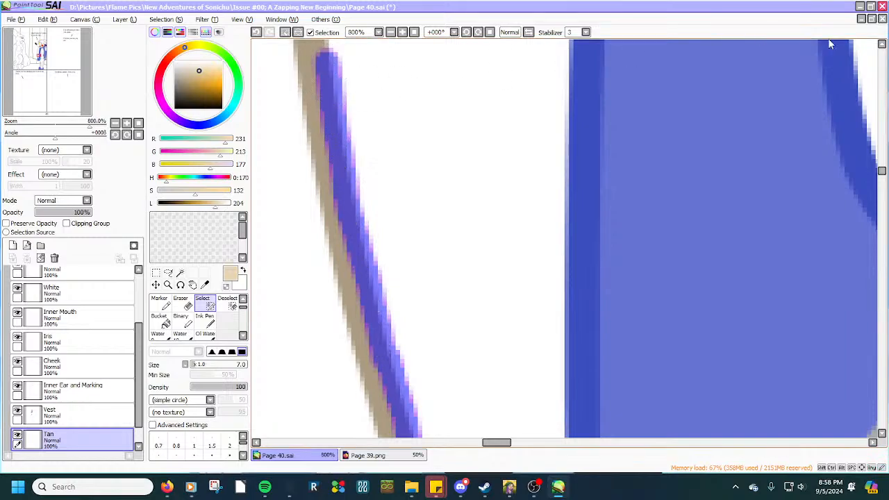
key(ctrl+z)
key(ctrl+z)
key(ctrl+z)
key(ctrl+z)
key(ctrl+z)
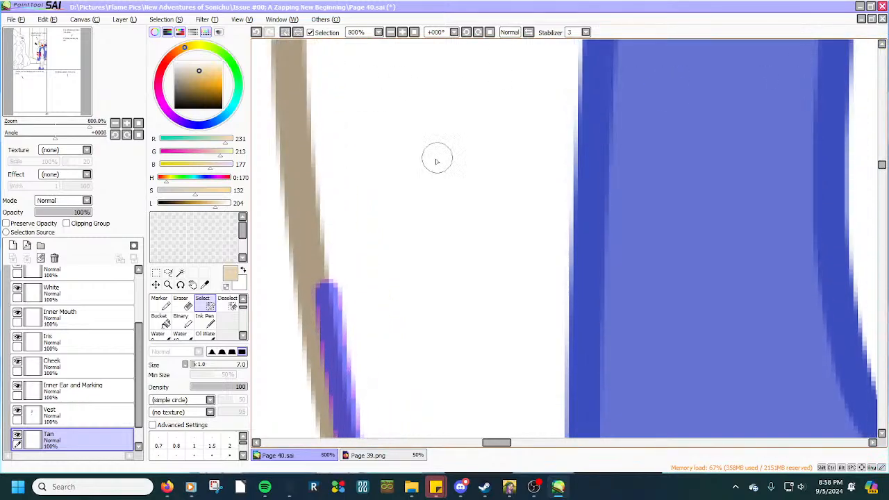
drag(324, 293, 300, 42)
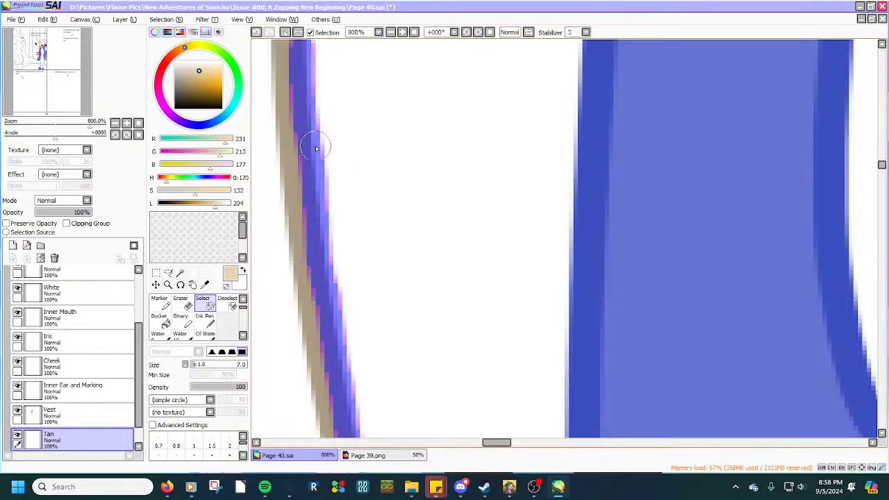
Carry the selection border across the forearm's back outline just above the glove cuff and start it up the inside of the arm.
scroll(322, 181, down, 2)
scroll(322, 181, down, 1)
scroll(545, 281, up, 4)
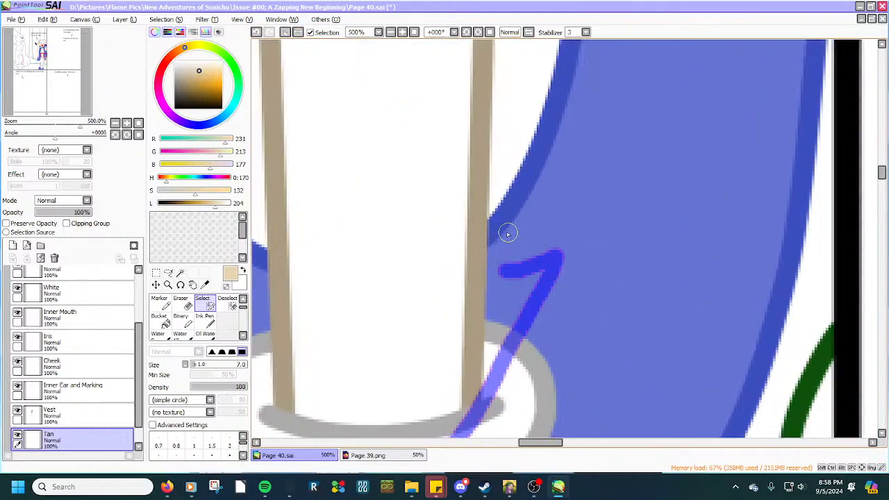
mouse_move(473, 299)
mouse_down()
mouse_move(445, 276)
mouse_move(441, 224)
mouse_move(455, 123)
mouse_move(454, 43)
mouse_move(448, 287)
mouse_up()
scroll(449, 286, down, 8)
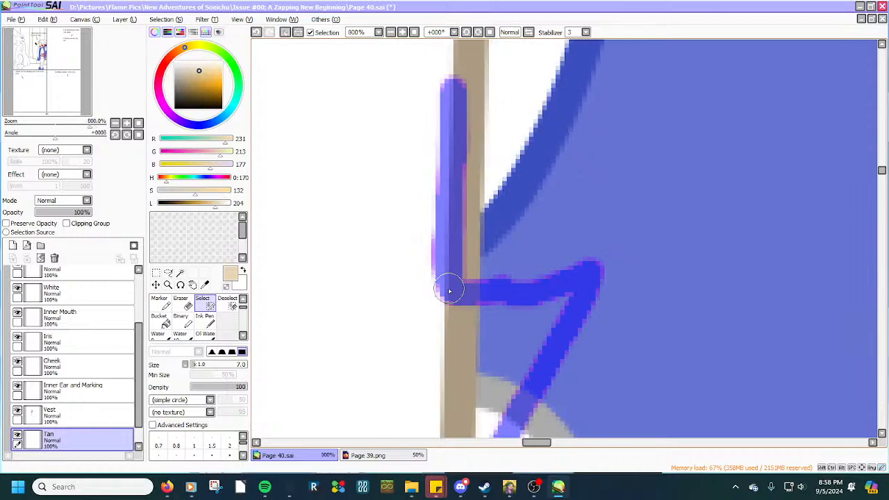
Extend the selection border up the middle of the belly outline and trim its outer edge with the Deselect brush.
scroll(313, 68, up, 6)
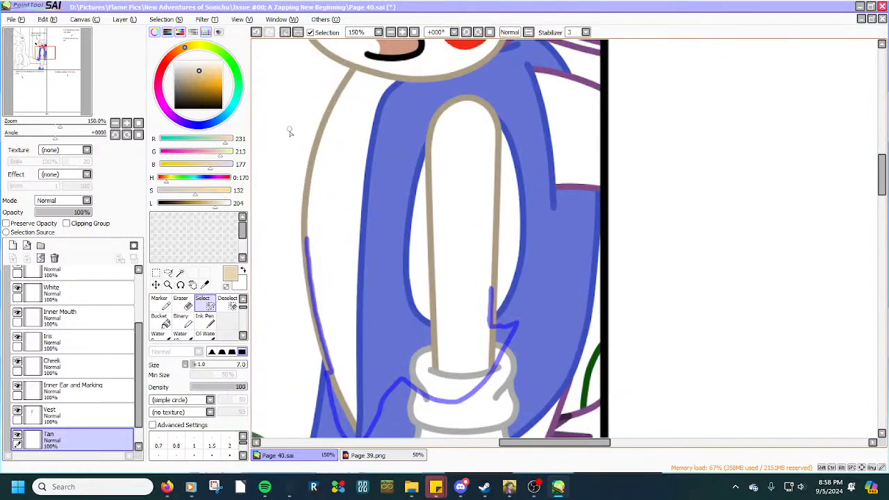
scroll(313, 322, up, 1)
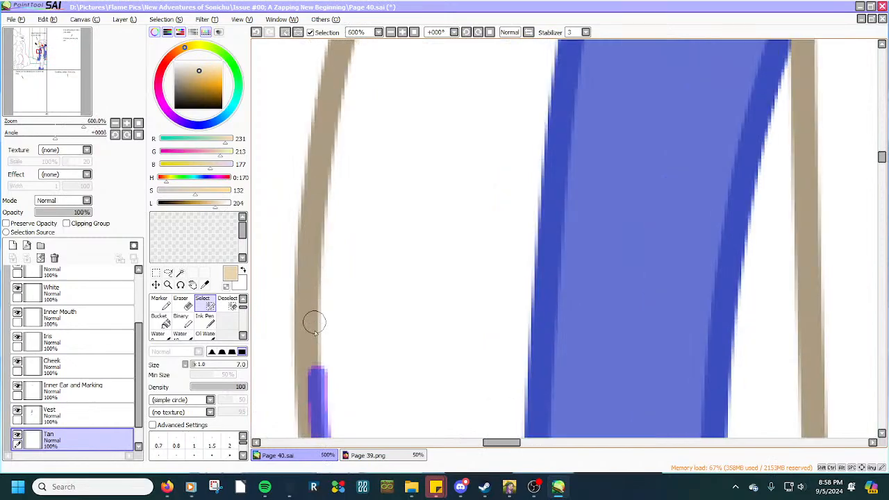
mouse_move(316, 369)
mouse_down()
mouse_move(319, 224)
mouse_move(349, 44)
mouse_move(317, 204)
mouse_move(314, 286)
mouse_up()
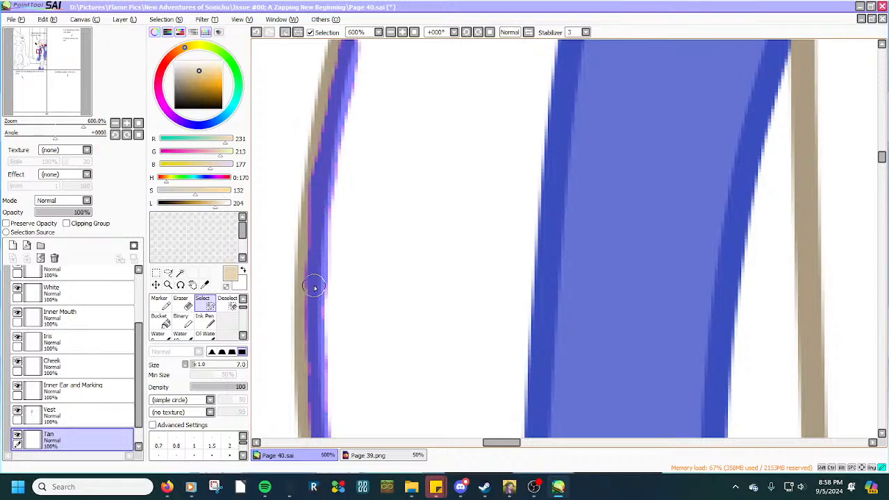
click(220, 307)
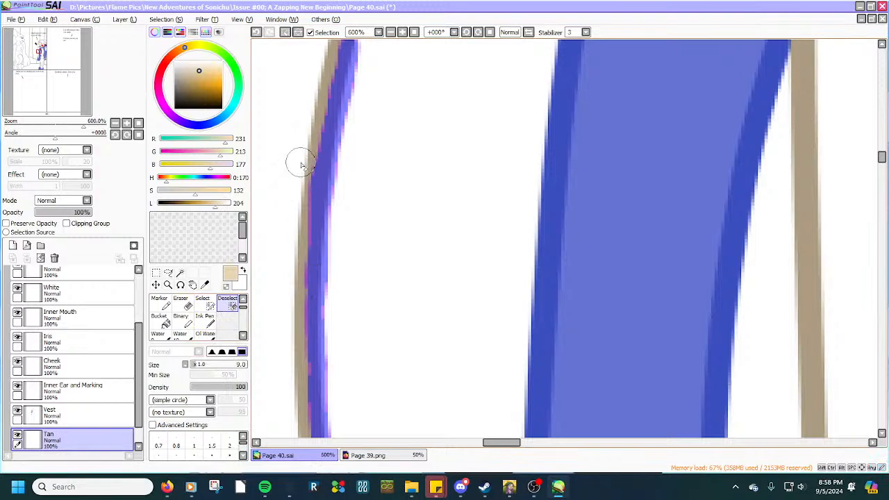
drag(301, 163, 294, 225)
click(202, 302)
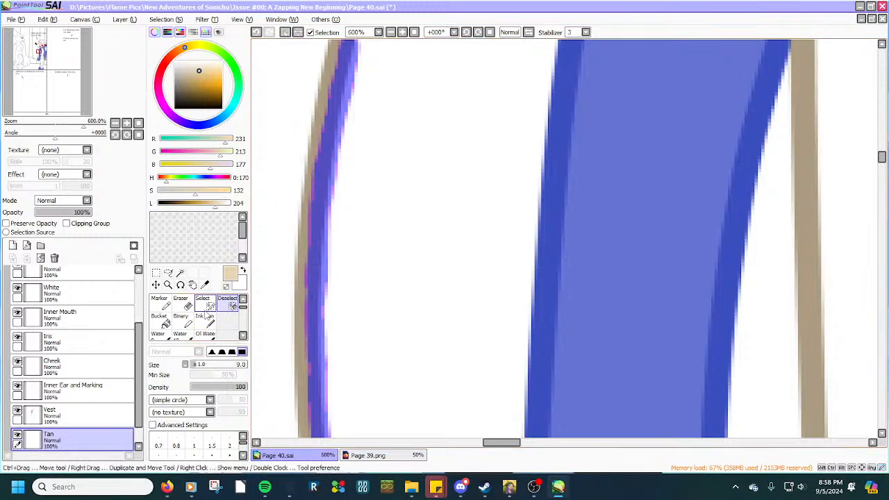
scroll(375, 242, down, 1)
scroll(375, 243, down, 3)
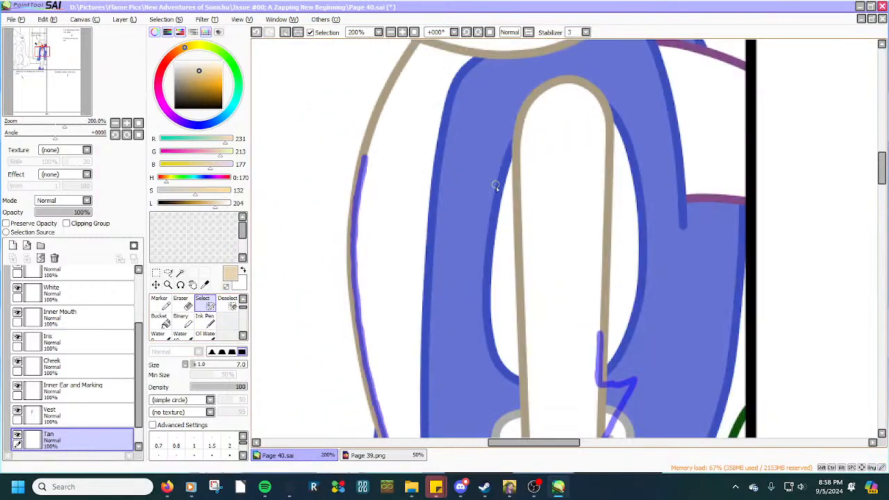
Paint the selection border up the inside of the arm's back outline and past the top of the shoulder into the vest.
scroll(606, 341, up, 4)
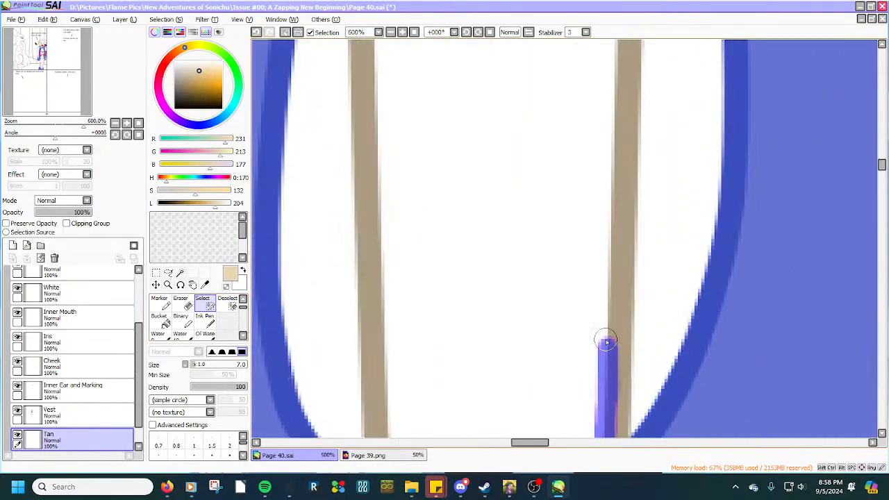
mouse_move(606, 344)
mouse_down()
mouse_move(616, 45)
mouse_move(607, 349)
mouse_move(609, 255)
mouse_move(610, 340)
mouse_move(600, 314)
mouse_move(629, 307)
mouse_up()
scroll(609, 334, down, 4)
scroll(590, 158, up, 3)
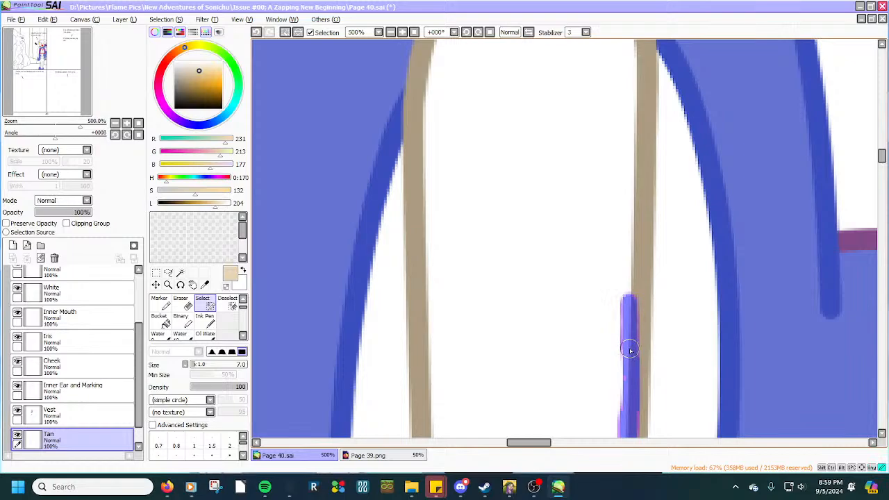
mouse_move(633, 342)
mouse_down()
mouse_move(636, 61)
mouse_move(630, 324)
mouse_up()
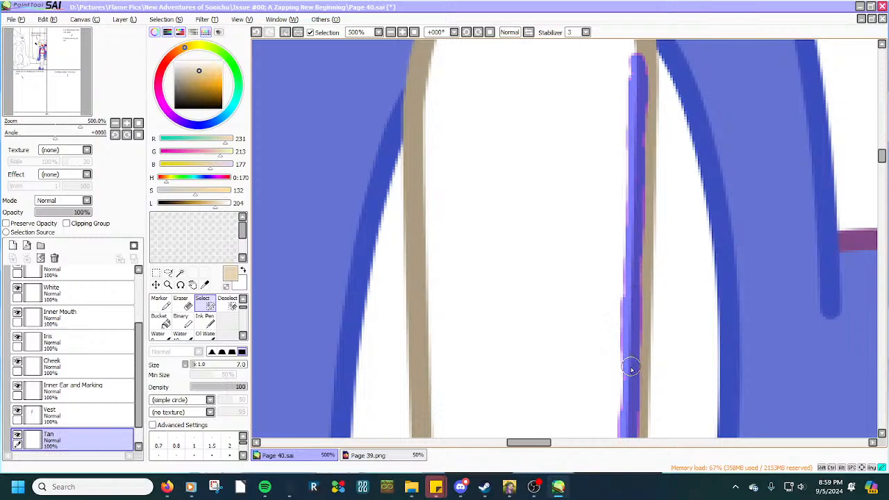
scroll(624, 362, down, 3)
scroll(611, 208, up, 3)
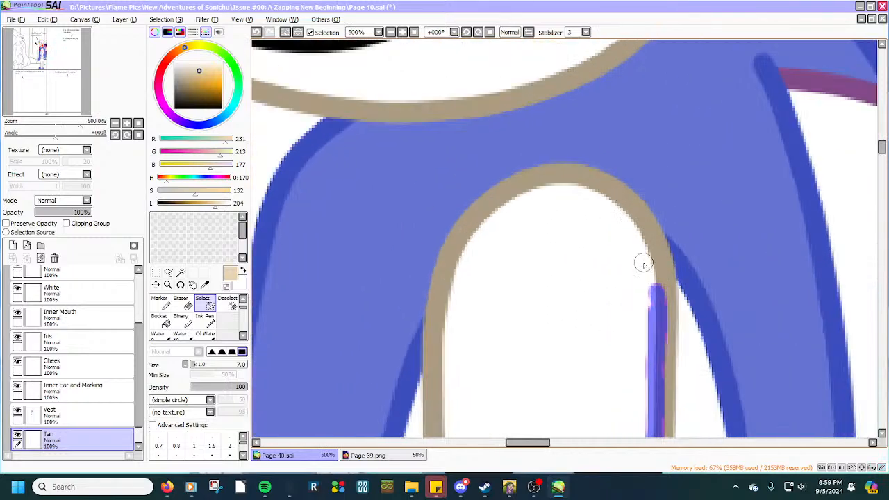
drag(656, 291, 625, 143)
scroll(624, 143, down, 2)
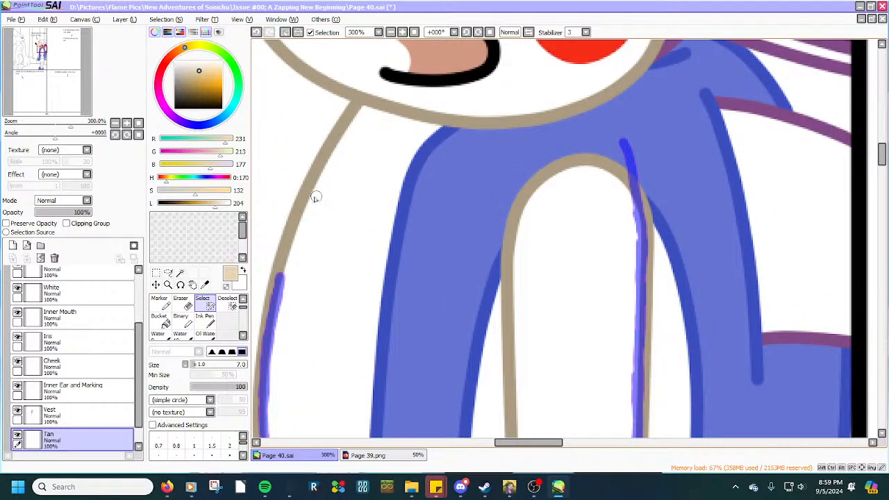
Continue the selection border along the inside of the chest outline up to where it meets the muzzle.
scroll(314, 198, up, 2)
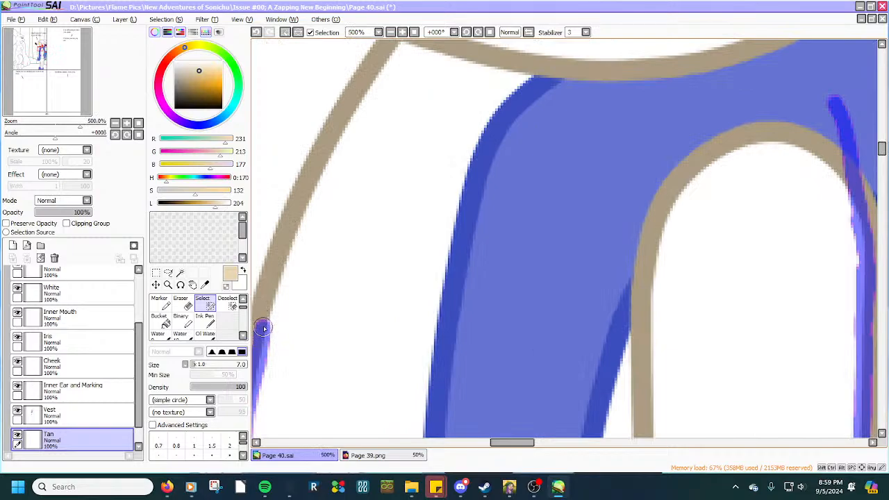
mouse_move(264, 327)
mouse_down()
mouse_move(318, 170)
mouse_move(393, 49)
mouse_up()
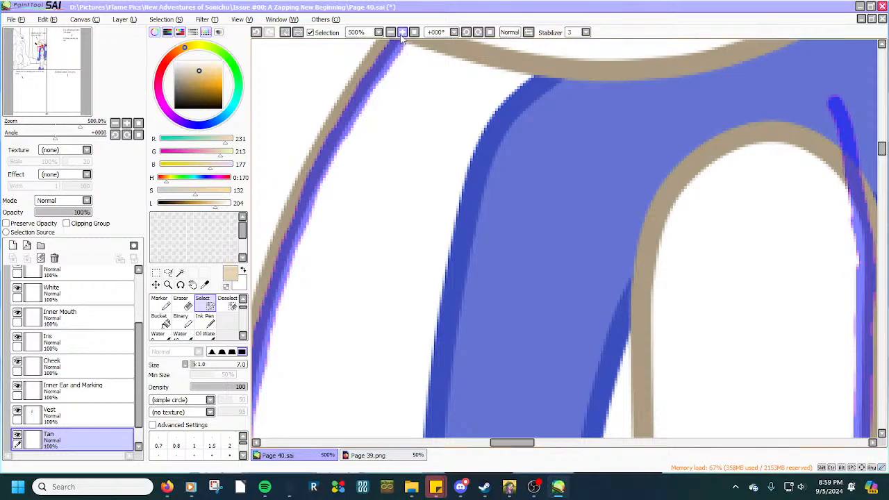
scroll(348, 237, down, 3)
scroll(349, 195, down, 1)
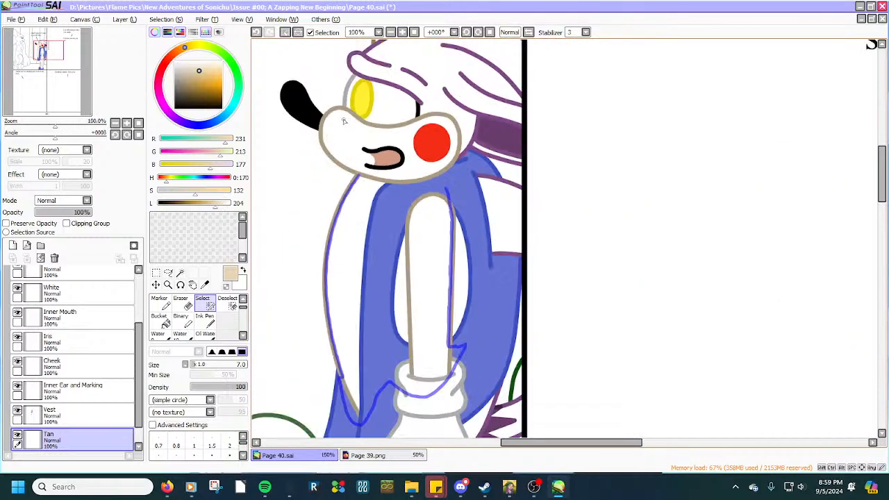
Paint the selection border along the muzzle's lower front outline and join it to the chest border, redoing the first stroke.
scroll(332, 146, up, 3)
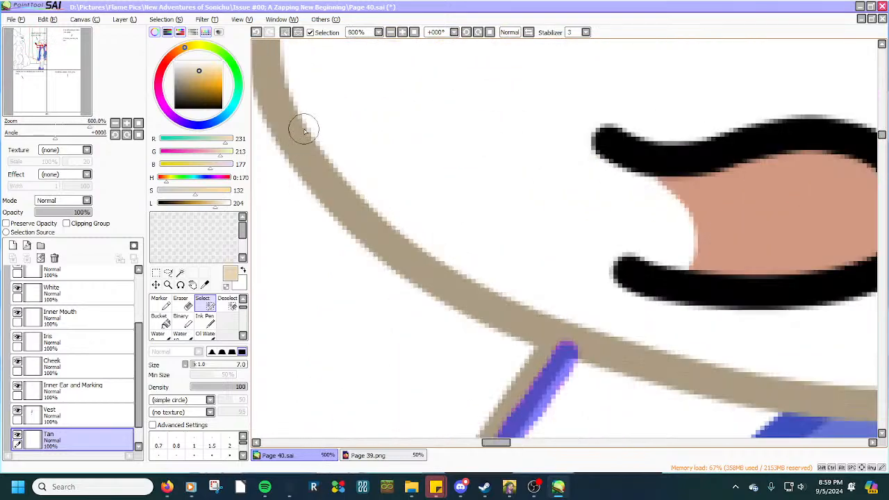
drag(303, 132, 387, 236)
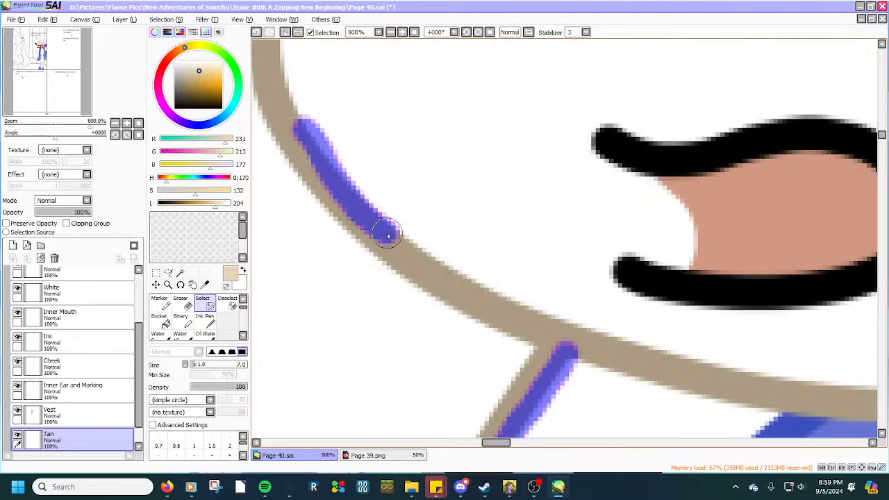
key(ctrl+z)
mouse_move(303, 125)
mouse_down()
mouse_move(336, 179)
mouse_move(421, 256)
mouse_move(563, 326)
mouse_move(574, 355)
mouse_move(555, 329)
mouse_up()
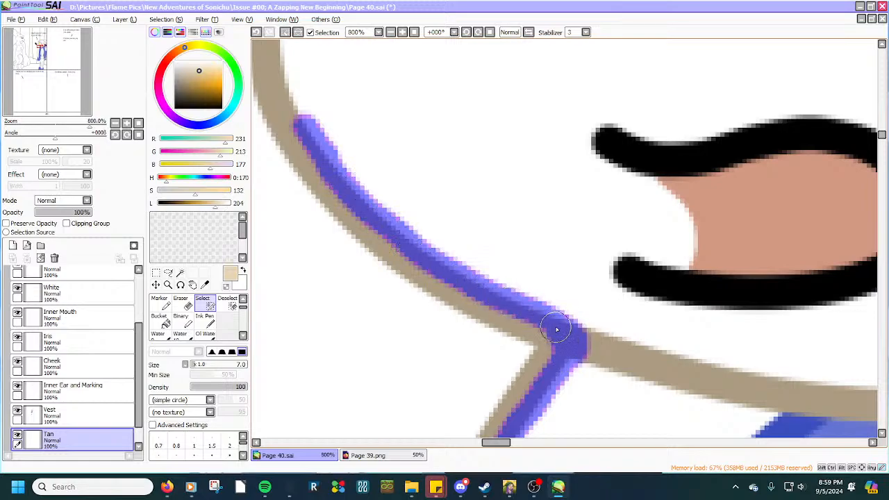
scroll(555, 328, down, 3)
scroll(555, 328, down, 2)
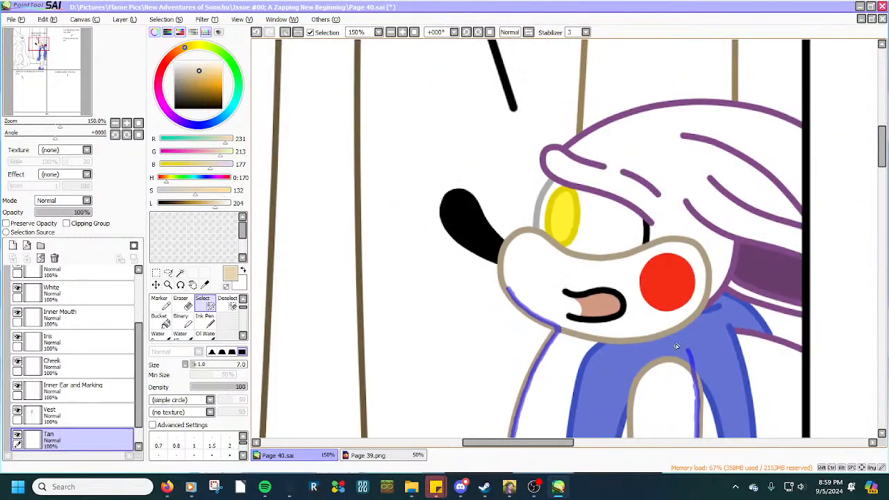
scroll(676, 346, down, 1)
Connect the shoulder end of the selection border to the muzzle and run it up behind the red cheek.
scroll(684, 365, up, 5)
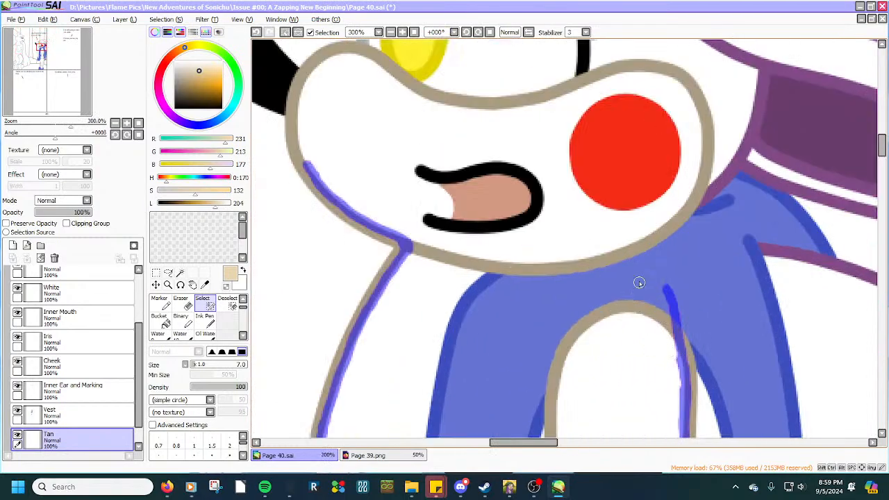
mouse_move(677, 297)
mouse_down()
mouse_move(677, 206)
mouse_move(711, 165)
mouse_move(723, 82)
mouse_up()
scroll(710, 111, up, 2)
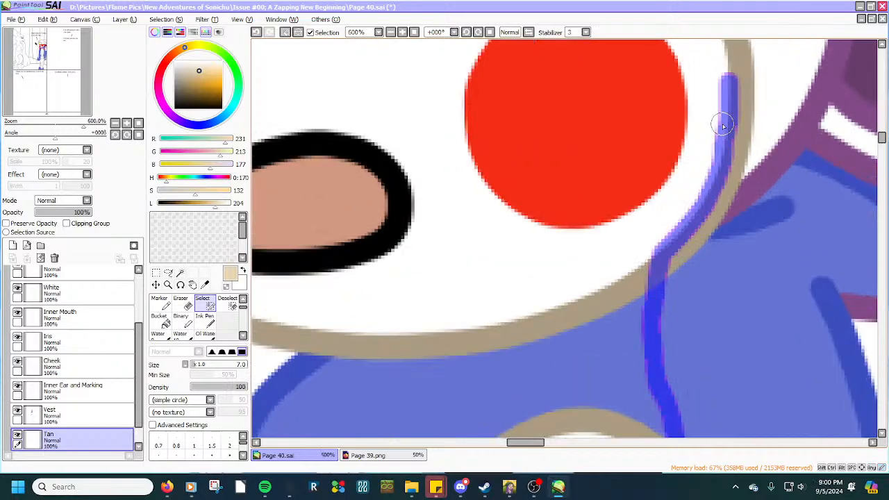
mouse_move(723, 126)
mouse_down()
mouse_move(700, 216)
mouse_move(668, 254)
mouse_up()
drag(728, 132, 727, 44)
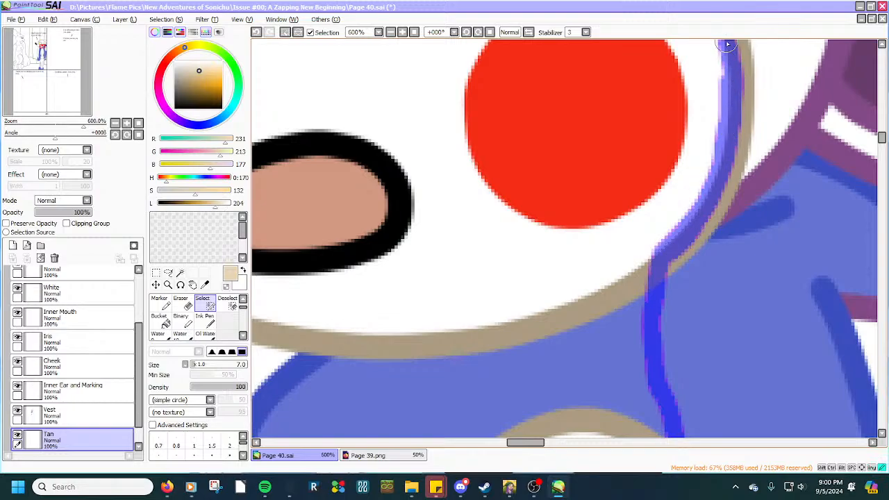
Continue the selection border around the muzzle's upper outline above the red cheek and just into the eye area.
click(882, 45)
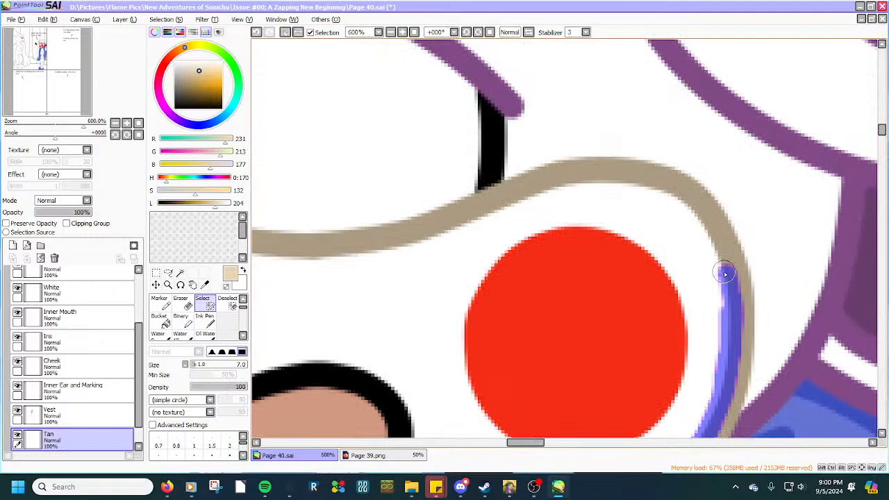
mouse_move(724, 273)
mouse_down()
mouse_move(679, 201)
mouse_move(711, 239)
mouse_move(723, 274)
mouse_move(720, 256)
mouse_up()
mouse_move(700, 221)
mouse_down()
mouse_move(660, 188)
mouse_move(615, 180)
mouse_move(532, 196)
mouse_move(568, 182)
mouse_move(470, 212)
mouse_move(428, 178)
mouse_up()
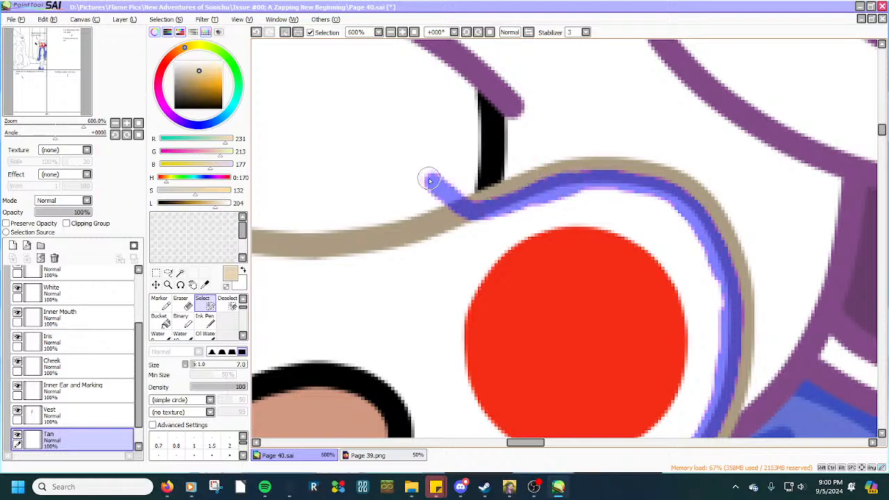
scroll(428, 179, down, 6)
scroll(337, 155, up, 6)
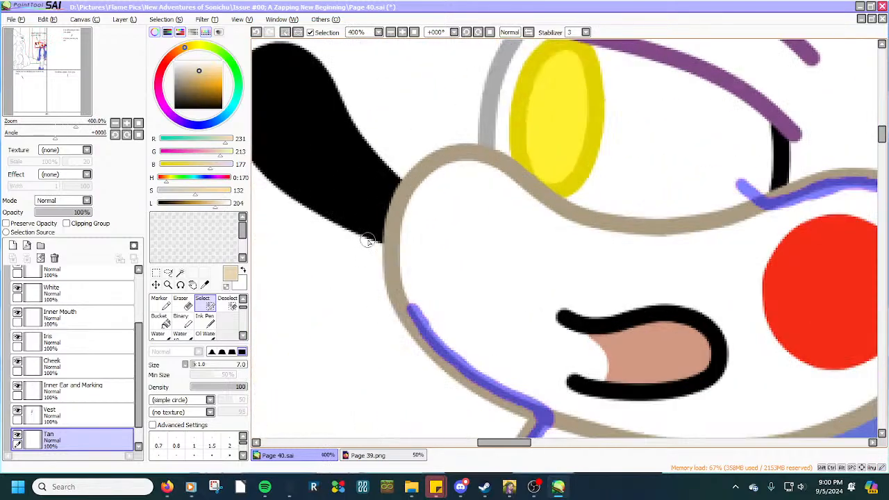
Close the selection border around the front of the muzzle and across the lower part of the eye.
mouse_move(436, 348)
mouse_down()
mouse_move(418, 294)
mouse_move(424, 199)
mouse_move(436, 169)
mouse_move(484, 124)
mouse_move(552, 128)
mouse_move(591, 102)
mouse_move(660, 134)
mouse_move(800, 168)
mouse_up()
scroll(573, 106, down, 4)
scroll(586, 93, up, 3)
scroll(717, 169, down, 2)
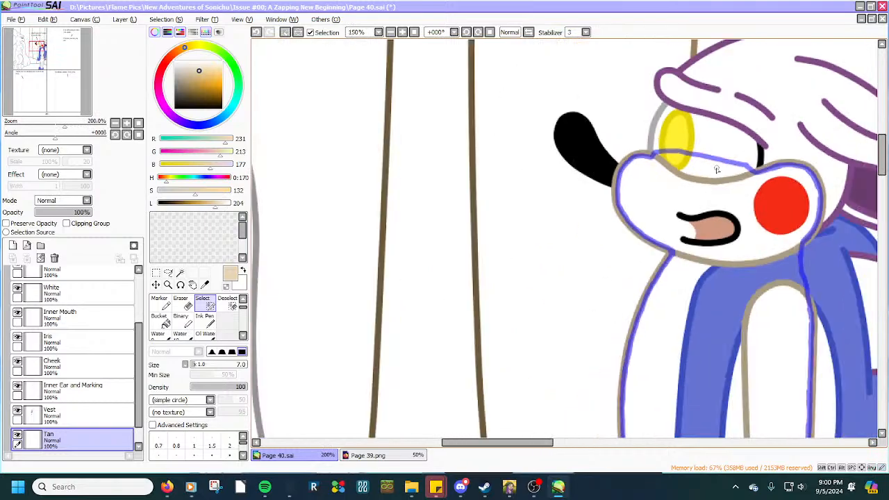
scroll(716, 170, down, 2)
Fill the inside of the closed border with selection by using the Magic Wand on the character's torso.
click(180, 272)
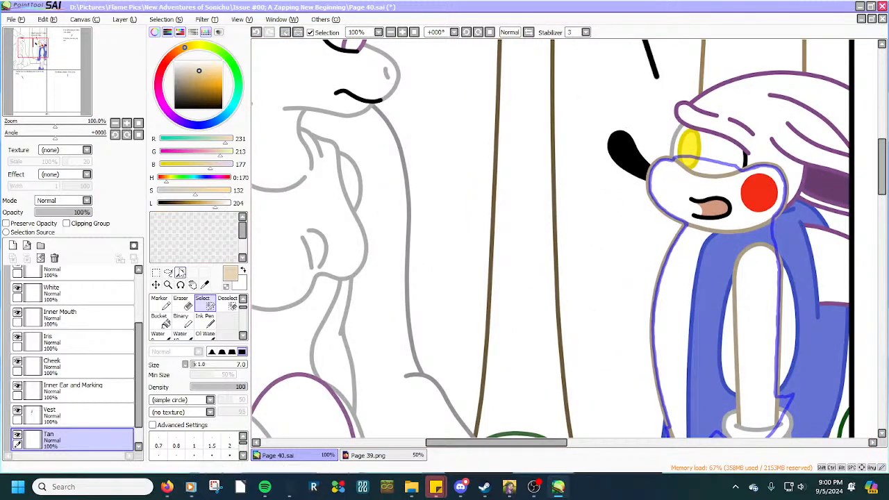
click(662, 297)
scroll(693, 336, down, 3)
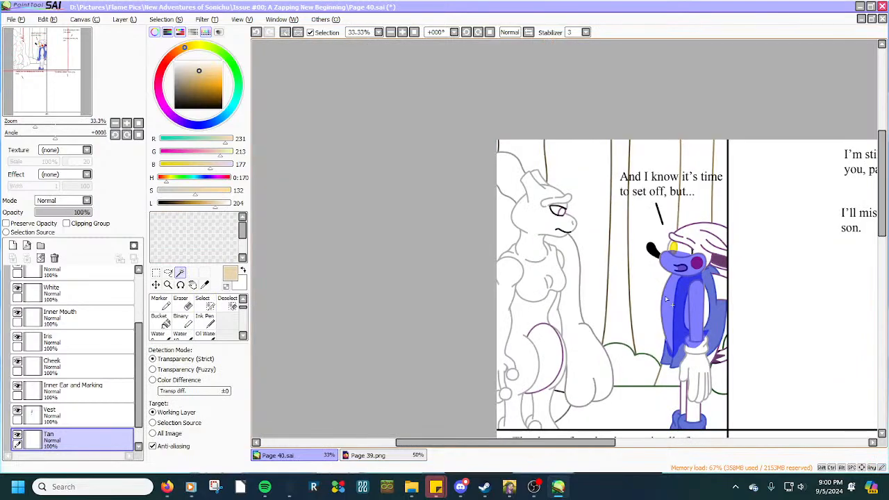
Fill the selected muzzle, torso and arm with tan on the Tan layer and clear the selection.
scroll(694, 337, up, 3)
scroll(666, 281, up, 1)
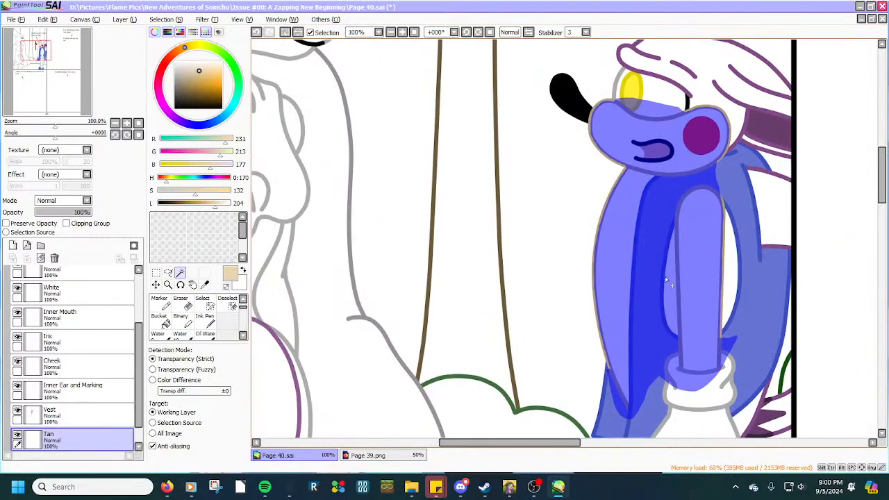
click(162, 321)
click(615, 281)
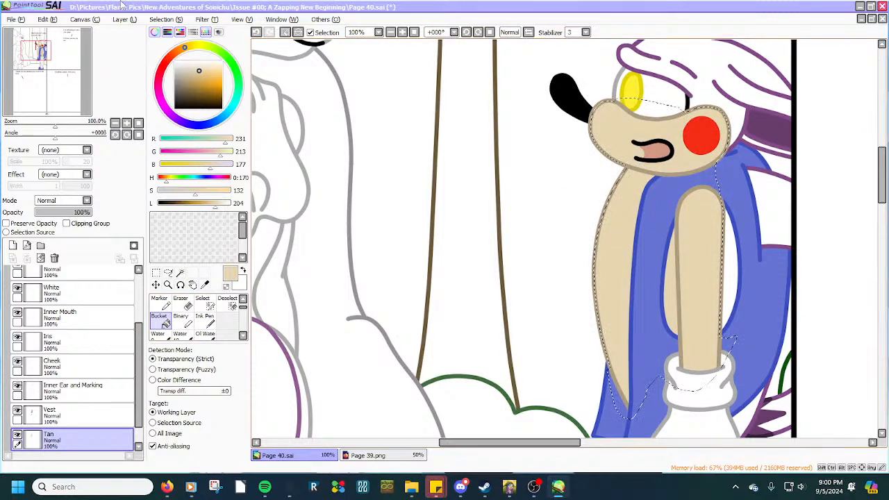
click(166, 19)
click(167, 32)
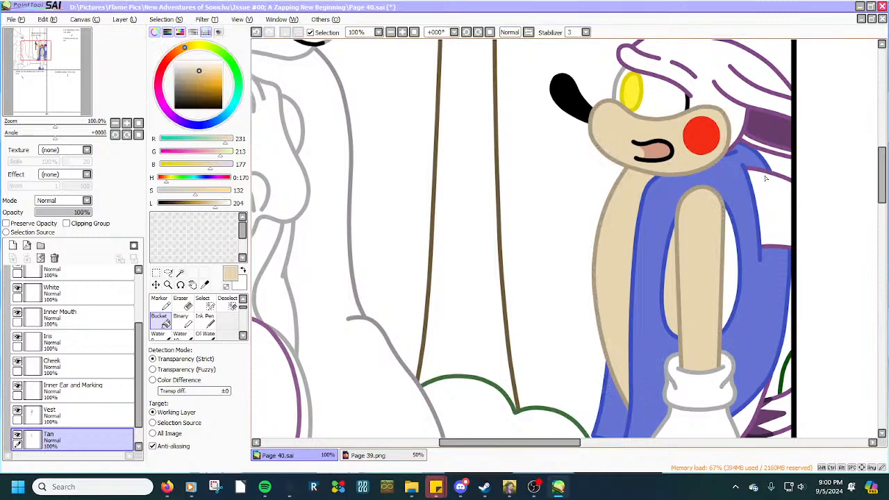
Save the Page 40.sai file.
scroll(746, 172, down, 5)
scroll(747, 172, up, 3)
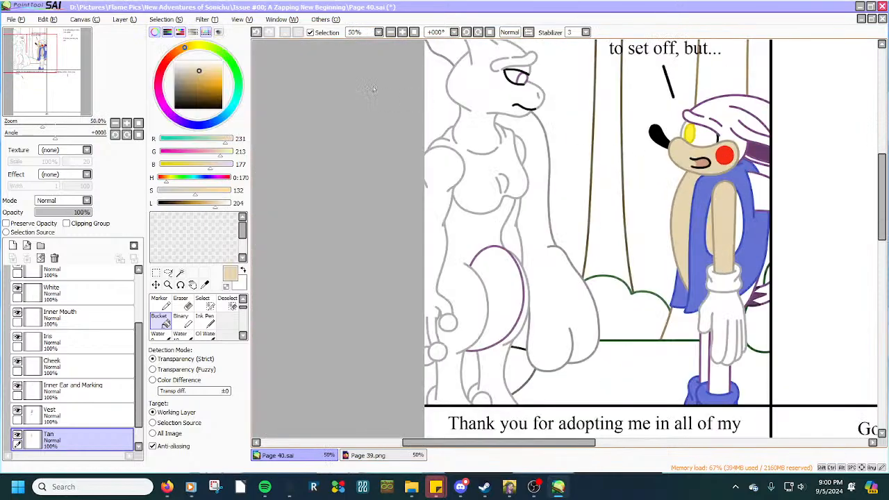
click(11, 19)
click(28, 86)
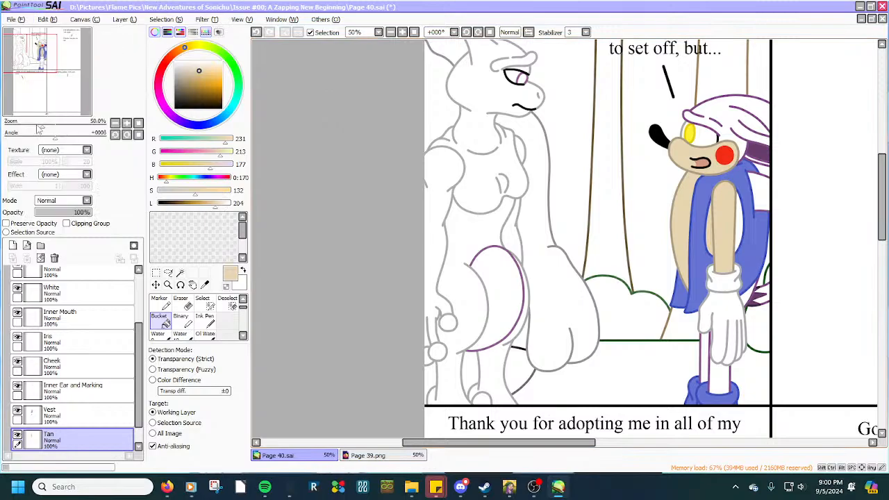
Create a new layer, place it directly below the Tan layer and name it Main.
scroll(89, 345, down, 1)
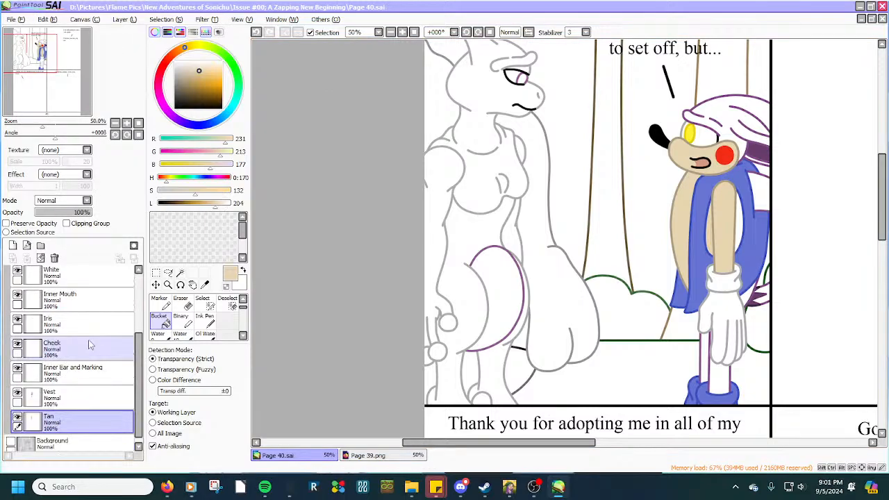
click(12, 245)
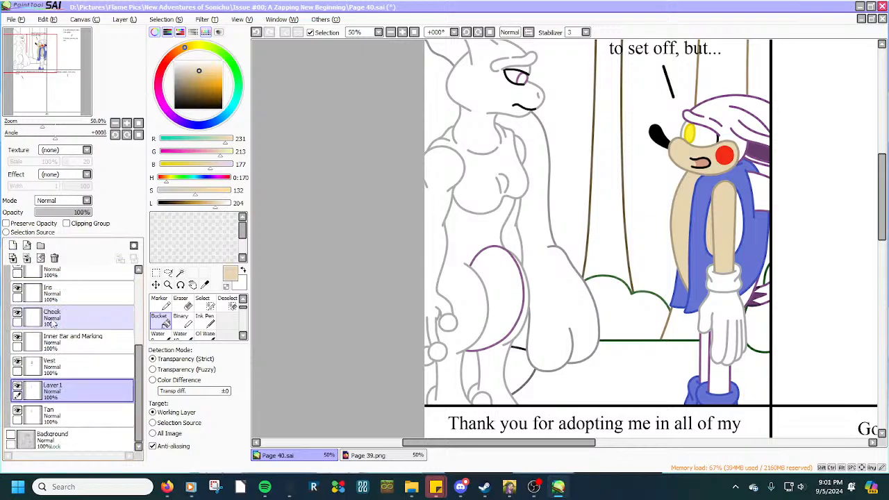
drag(53, 389, 62, 423)
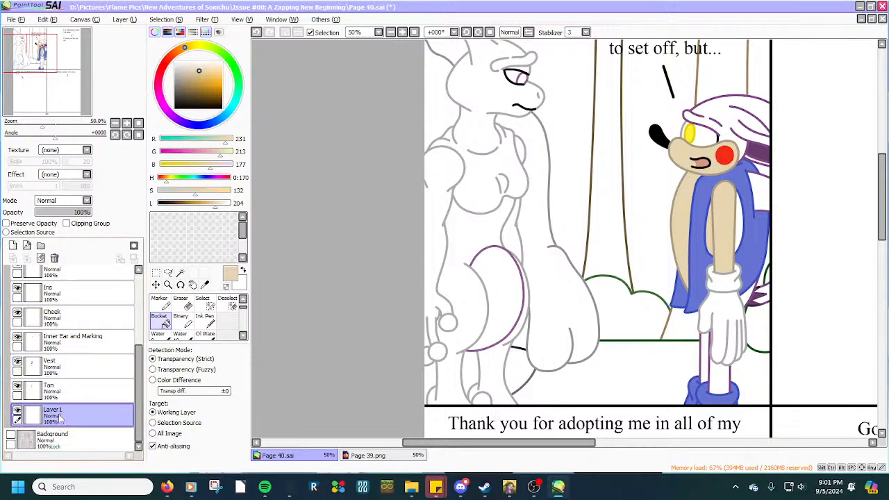
double_click(56, 417)
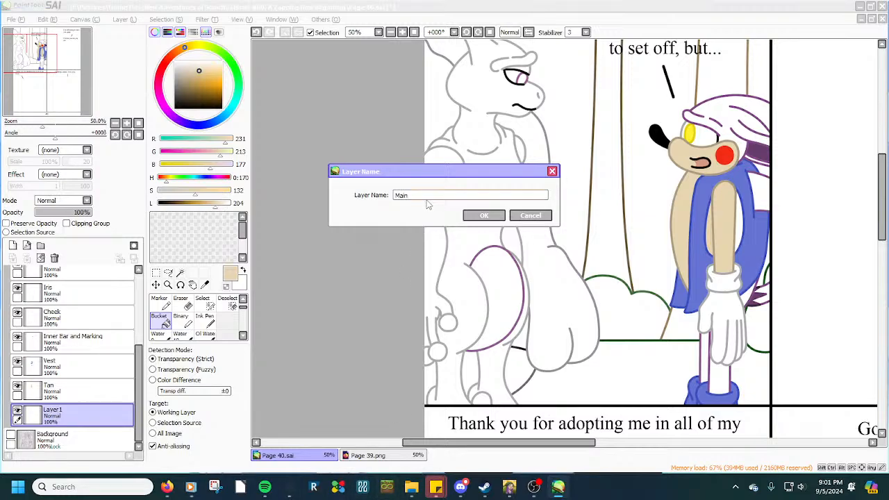
click(484, 215)
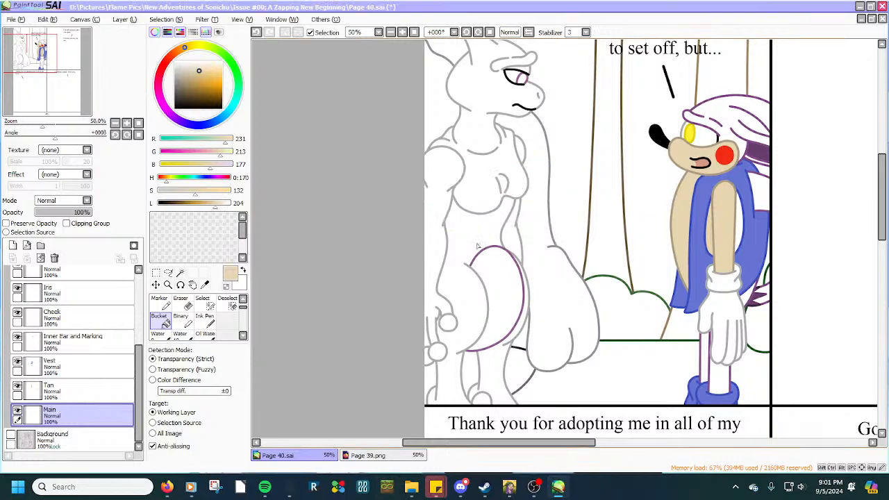
Sample the purple of the character's head from Page 39.png and return to Page 40.sai.
click(205, 285)
click(359, 456)
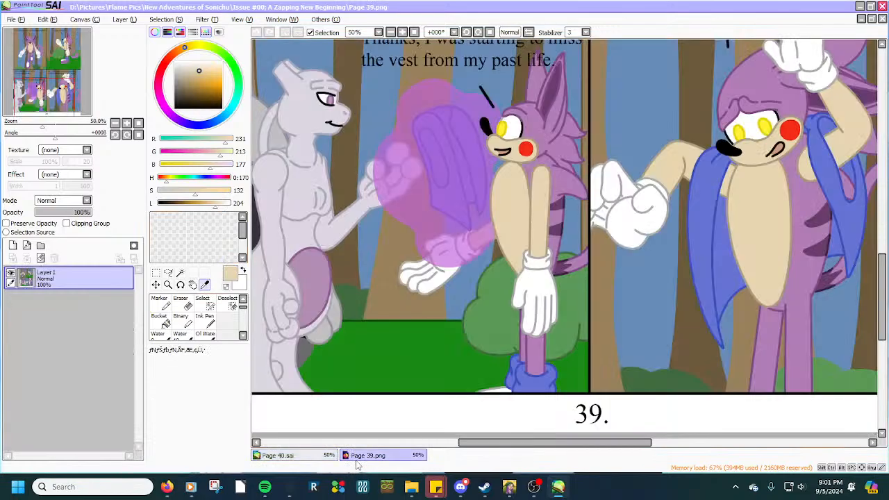
click(534, 123)
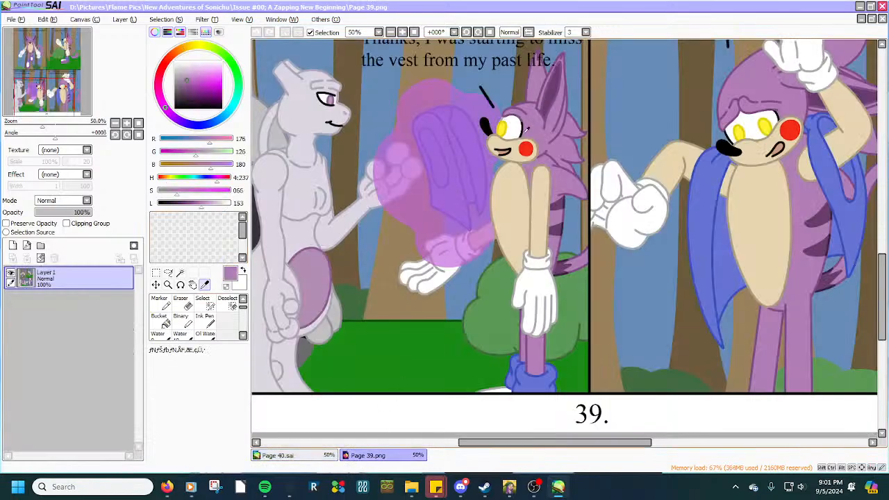
click(323, 454)
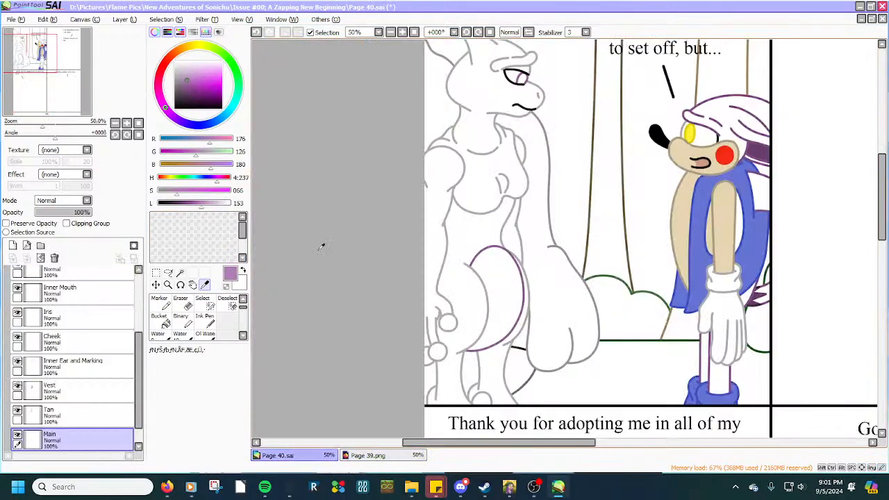
With the Select pen, draw a selection border through the blue cuffs around the ankles and start up the right-hand leg outline.
click(202, 300)
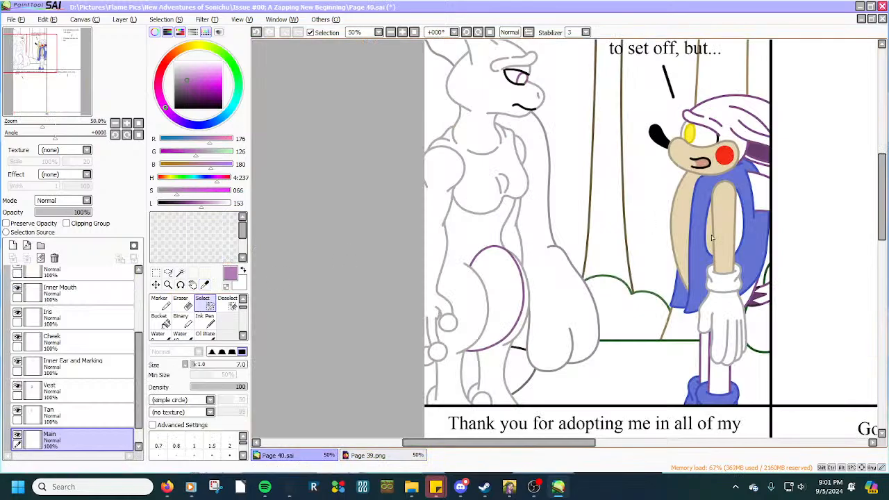
scroll(714, 395, up, 3)
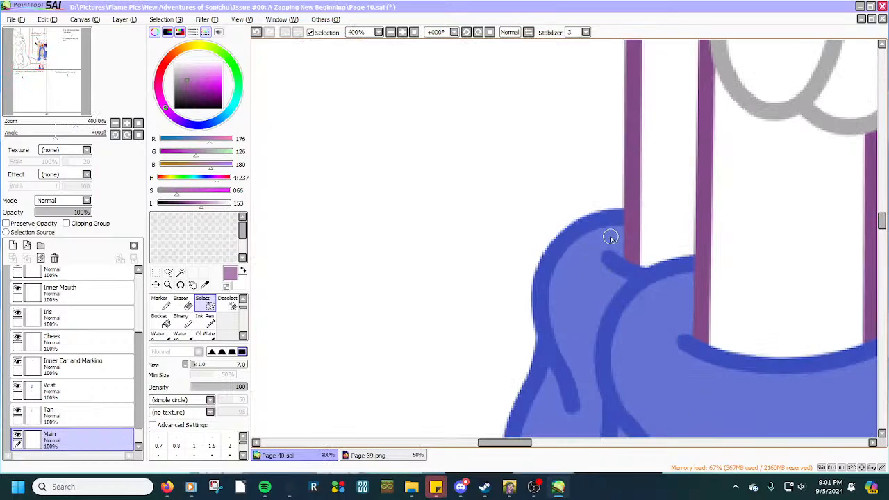
mouse_move(610, 239)
mouse_down()
mouse_move(591, 306)
mouse_move(602, 355)
mouse_move(655, 395)
mouse_up()
scroll(655, 395, down, 3)
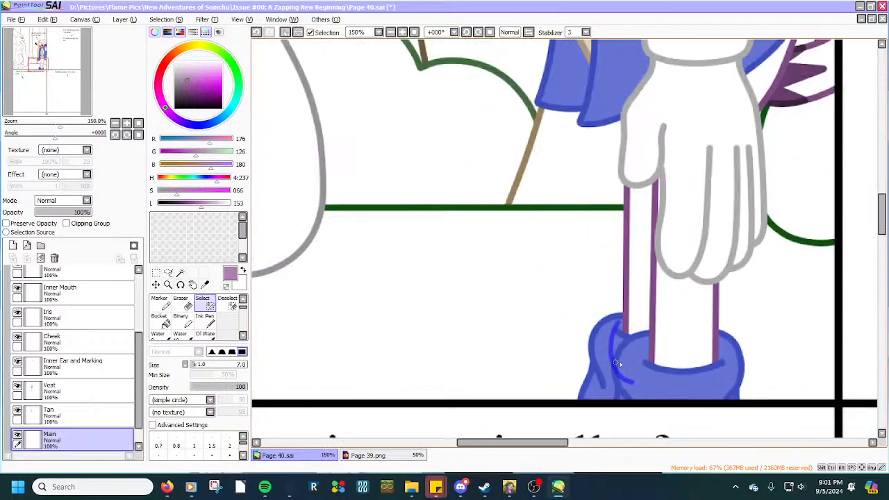
scroll(616, 363, up, 4)
mouse_move(439, 326)
mouse_down()
mouse_move(504, 344)
mouse_move(665, 335)
mouse_move(745, 287)
mouse_move(750, 246)
mouse_move(742, 227)
mouse_move(740, 244)
mouse_move(697, 196)
mouse_move(702, 31)
mouse_up()
scroll(739, 186, up, 3)
scroll(688, 135, down, 4)
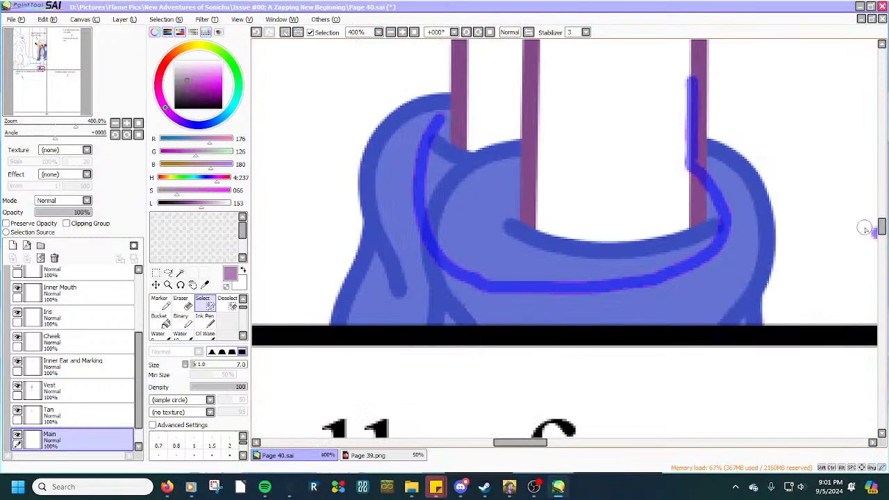
Extend the selection border up the outer outlines of both legs, reaching the glove's fingertips on the right-hand one.
drag(881, 230, 881, 217)
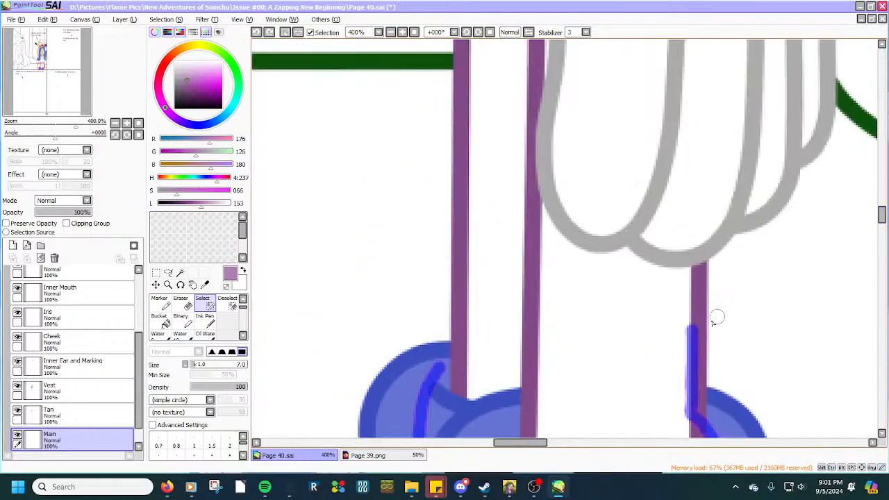
scroll(439, 379, up, 2)
mouse_move(443, 360)
mouse_down()
mouse_move(476, 357)
mouse_move(481, 294)
mouse_move(479, 35)
mouse_up()
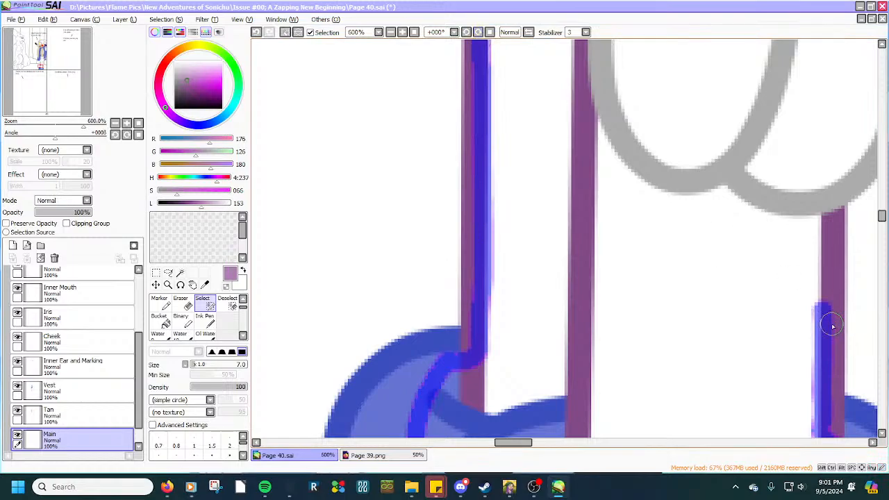
drag(823, 307, 817, 185)
scroll(774, 225, down, 2)
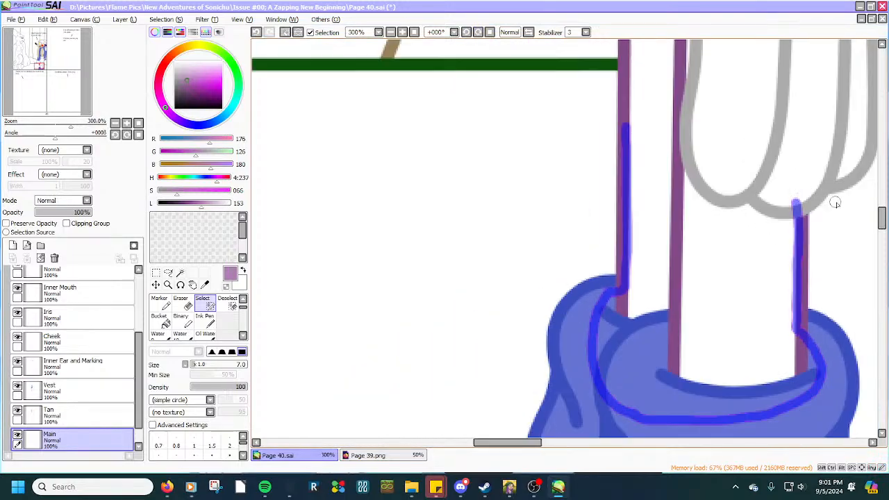
Continue both ends of the leg selection border up into the glove's thumb and fingers.
drag(882, 222, 883, 212)
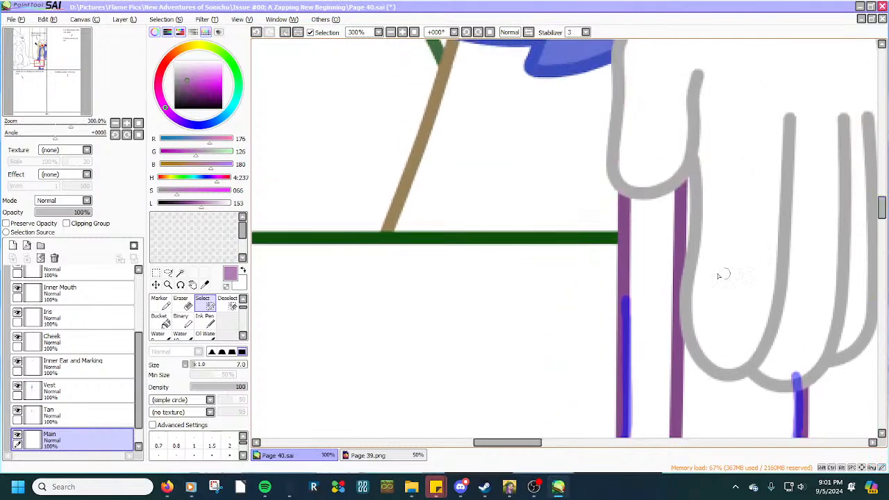
scroll(670, 275, up, 2)
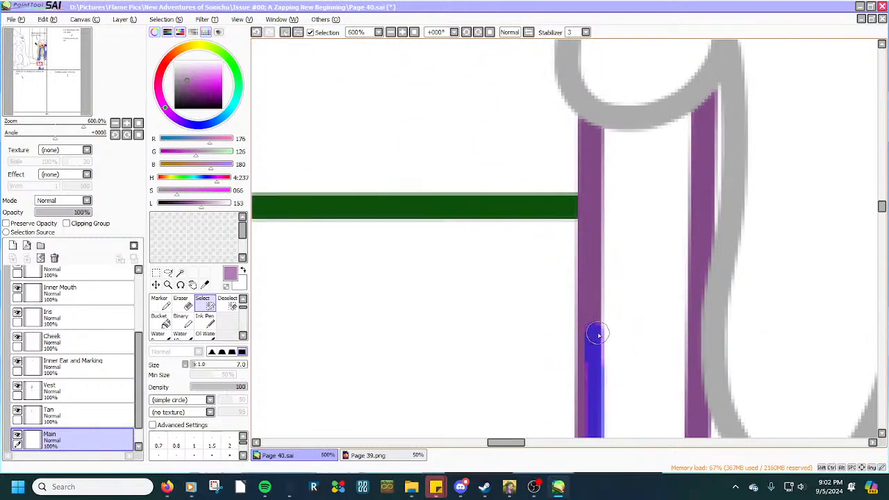
mouse_move(597, 336)
mouse_down()
mouse_move(595, 182)
mouse_move(609, 55)
mouse_up()
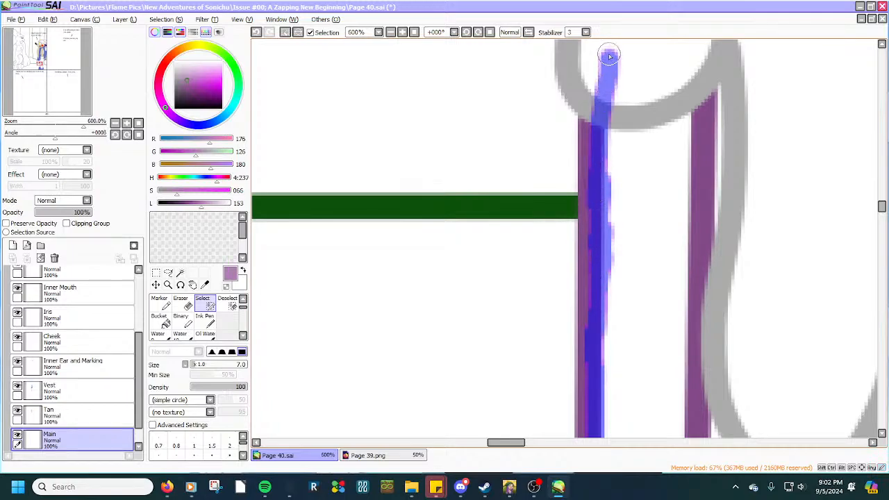
scroll(609, 55, down, 4)
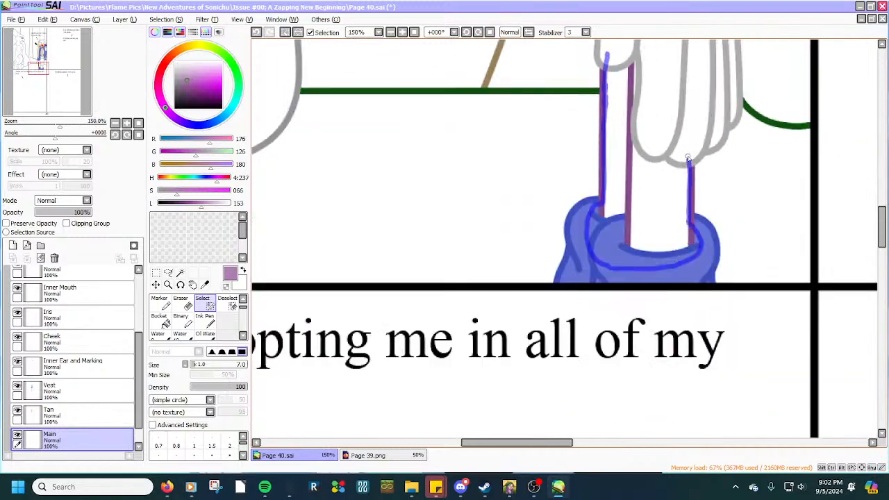
drag(692, 125, 700, 56)
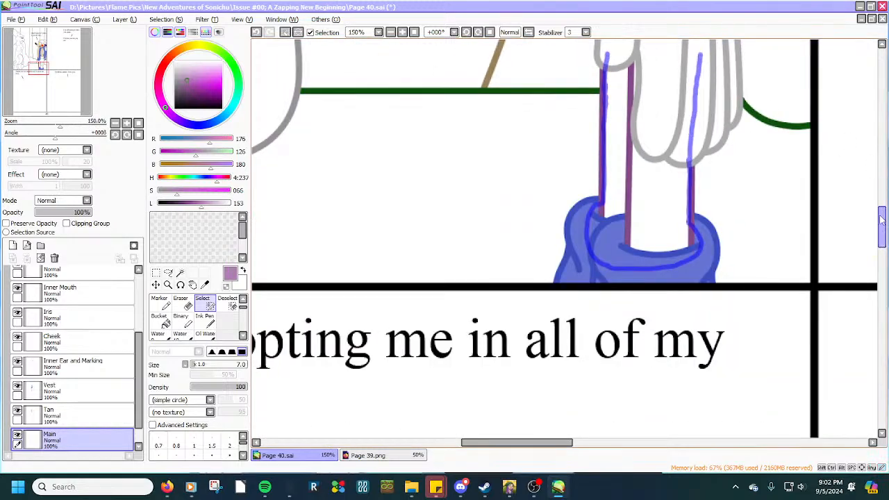
Carry the selection border across the glove, one end into the blue vest and the other to the tail base.
drag(881, 219, 882, 194)
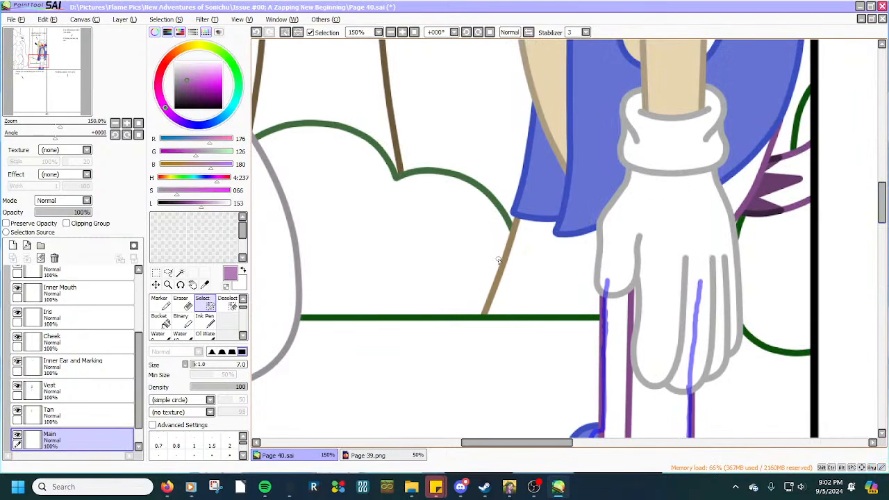
mouse_move(605, 281)
mouse_down()
mouse_move(604, 177)
mouse_move(583, 132)
mouse_up()
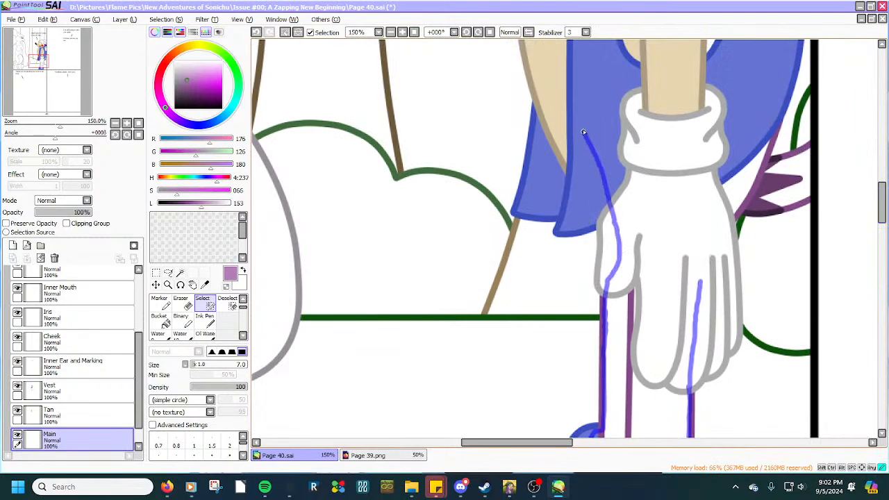
scroll(712, 250, up, 1)
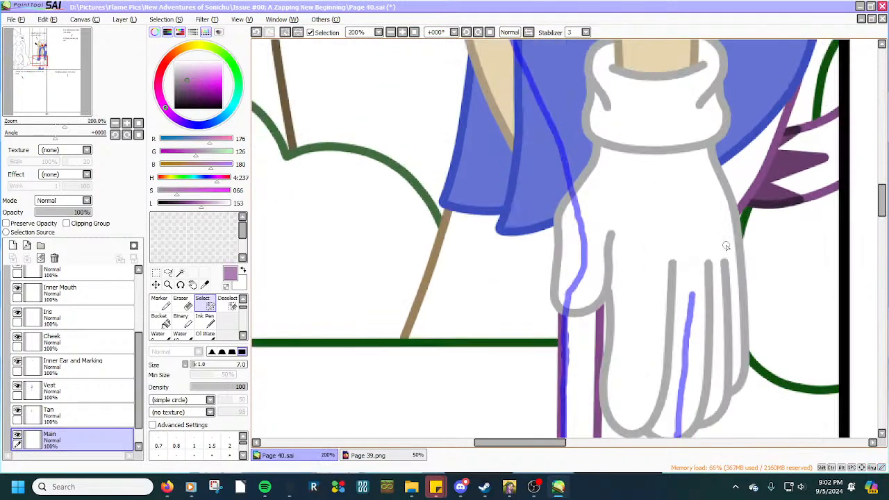
drag(692, 298, 707, 246)
scroll(753, 204, up, 2)
scroll(754, 204, up, 1)
mouse_move(637, 300)
mouse_down()
mouse_move(666, 244)
mouse_move(711, 211)
mouse_move(733, 180)
mouse_move(709, 217)
mouse_up()
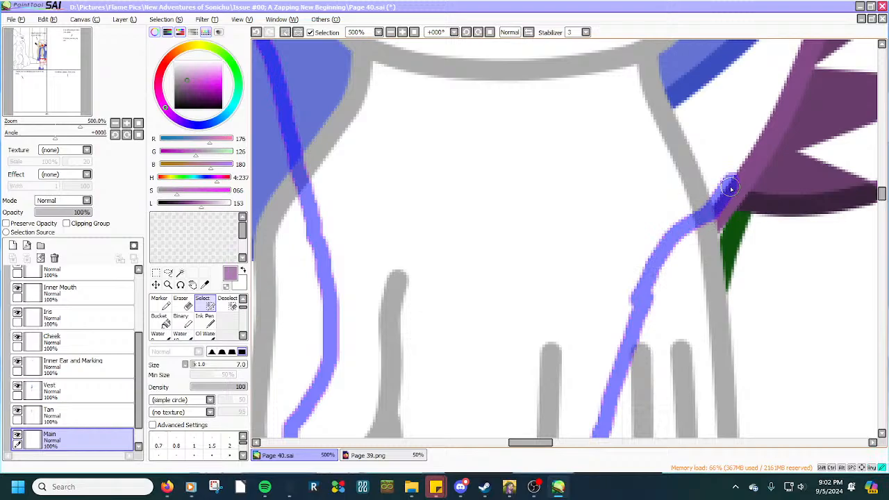
Run the selection border along the tail's lower outline to the black panel edge and up along that edge.
mouse_move(731, 189)
mouse_down()
mouse_move(759, 154)
mouse_move(787, 166)
mouse_up()
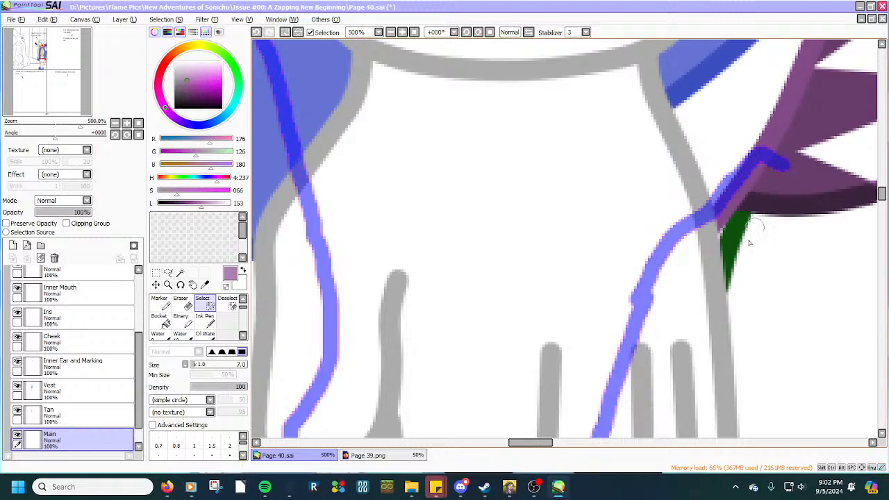
drag(542, 445, 567, 440)
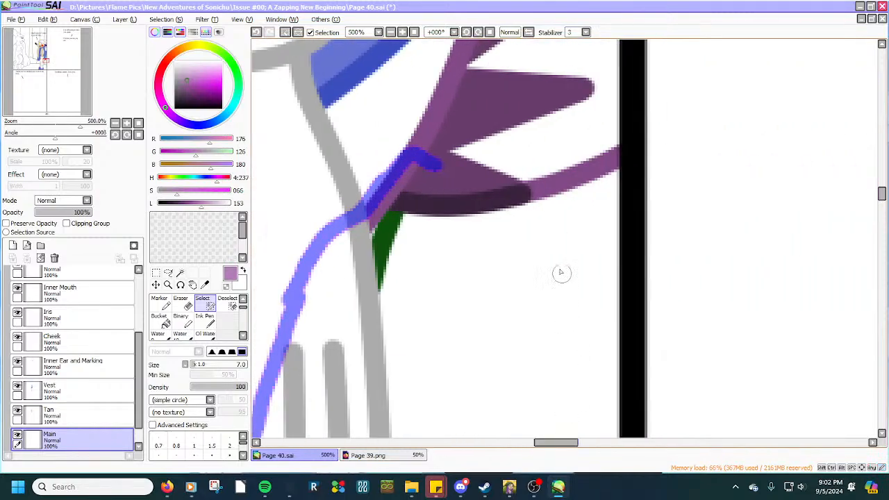
scroll(438, 126, up, 1)
mouse_move(427, 173)
mouse_down()
mouse_move(497, 201)
mouse_move(538, 204)
mouse_move(654, 152)
mouse_move(663, 123)
mouse_move(662, 17)
mouse_up()
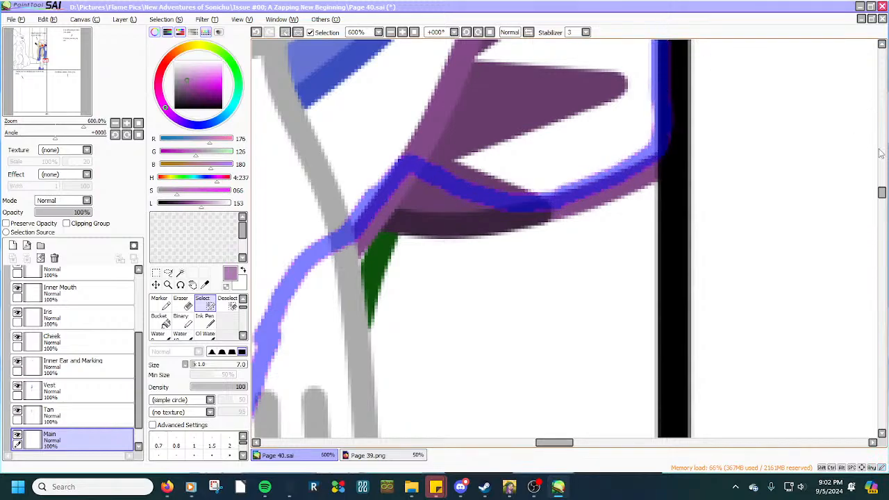
Close the selection border around the tail along its upper outline and extend it up from the tail base into the vest.
drag(881, 192, 882, 184)
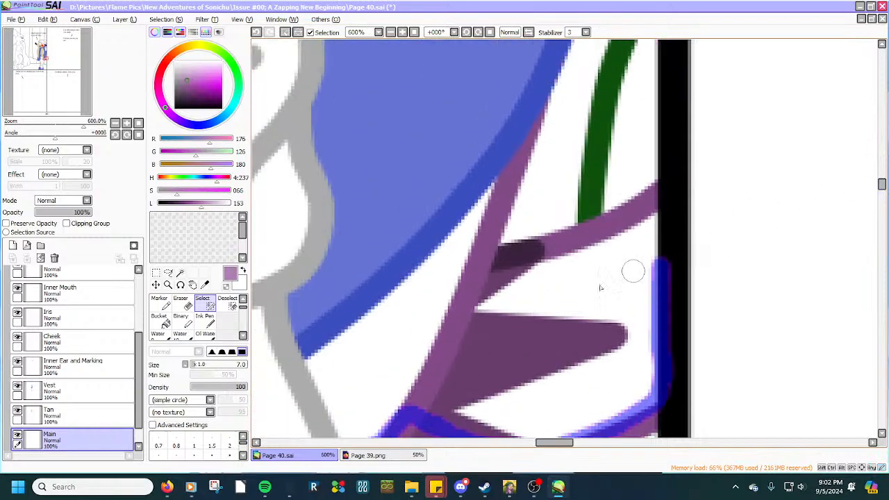
mouse_move(663, 270)
mouse_down()
mouse_move(660, 206)
mouse_move(547, 255)
mouse_move(471, 260)
mouse_move(506, 152)
mouse_move(505, 77)
mouse_up()
drag(482, 261, 476, 249)
mouse_move(633, 232)
mouse_down()
mouse_move(647, 229)
mouse_move(646, 215)
mouse_up()
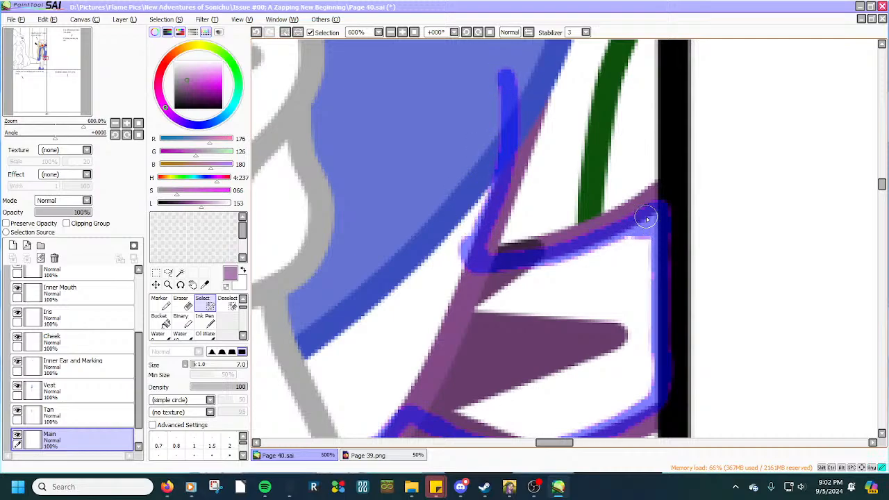
scroll(663, 257, down, 3)
scroll(615, 209, down, 2)
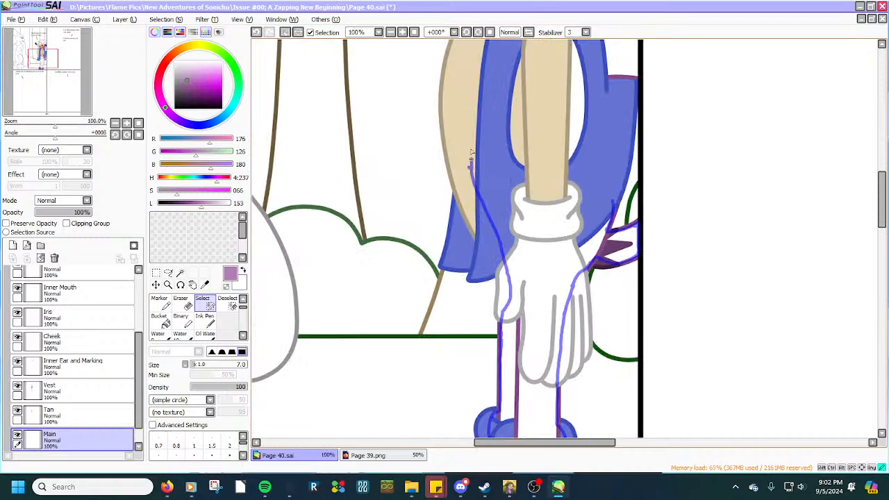
Extend the selection border up the tan belly and up through the vest, following the short purple back line to the black panel edge.
drag(471, 153, 471, 59)
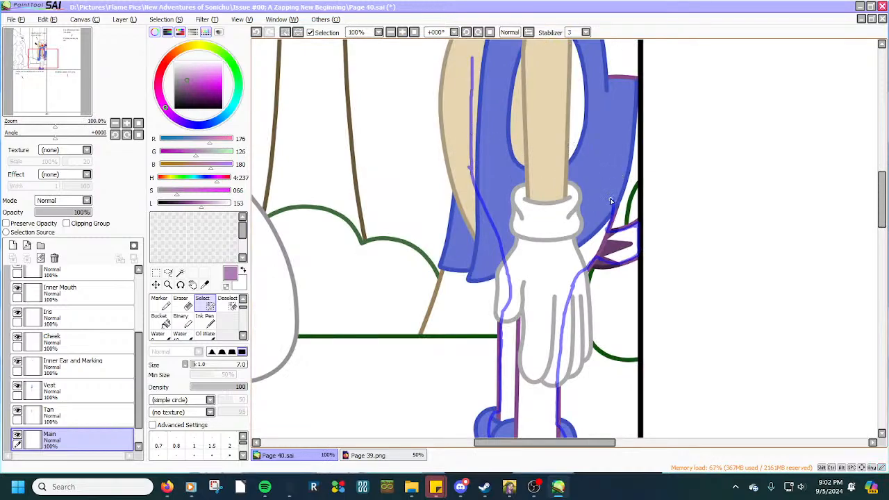
drag(611, 203, 614, 92)
drag(878, 192, 878, 167)
scroll(761, 240, up, 2)
scroll(546, 256, up, 4)
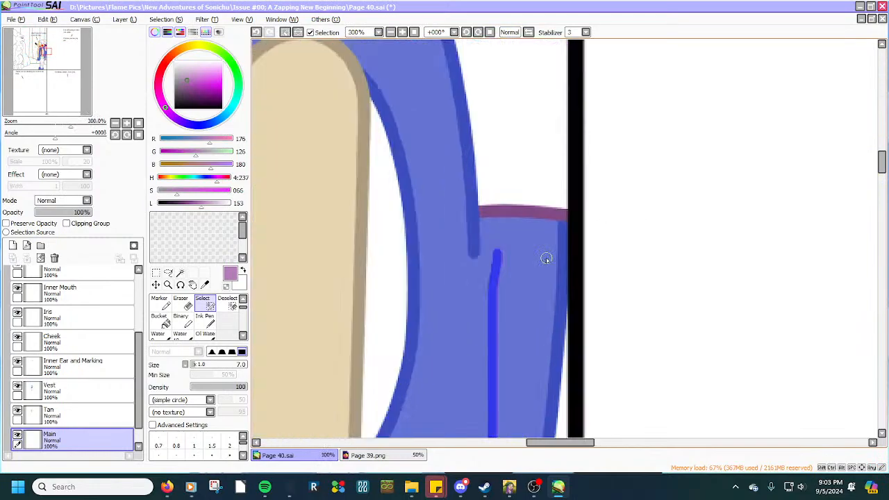
mouse_move(468, 249)
mouse_down()
mouse_move(484, 209)
mouse_move(523, 170)
mouse_move(584, 182)
mouse_move(589, 43)
mouse_up()
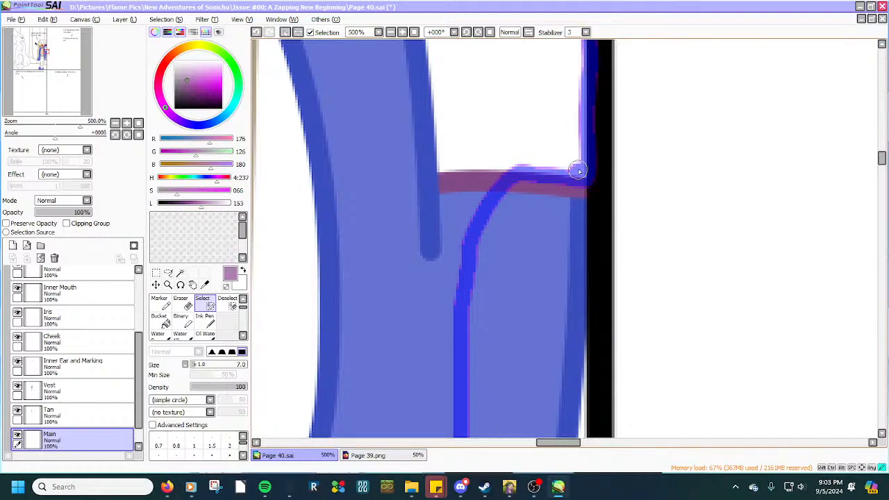
scroll(563, 211, down, 5)
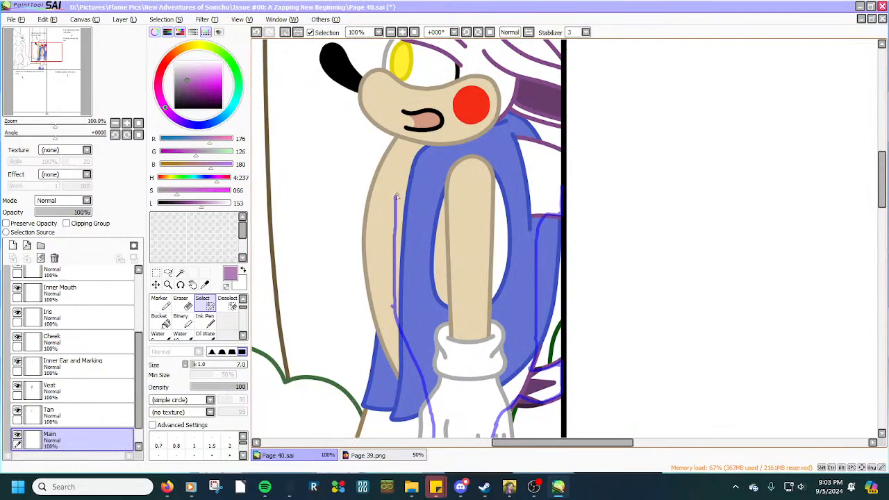
Continue the front selection border from the tan belly up across the muzzle and into the yellow iris.
scroll(392, 116, up, 2)
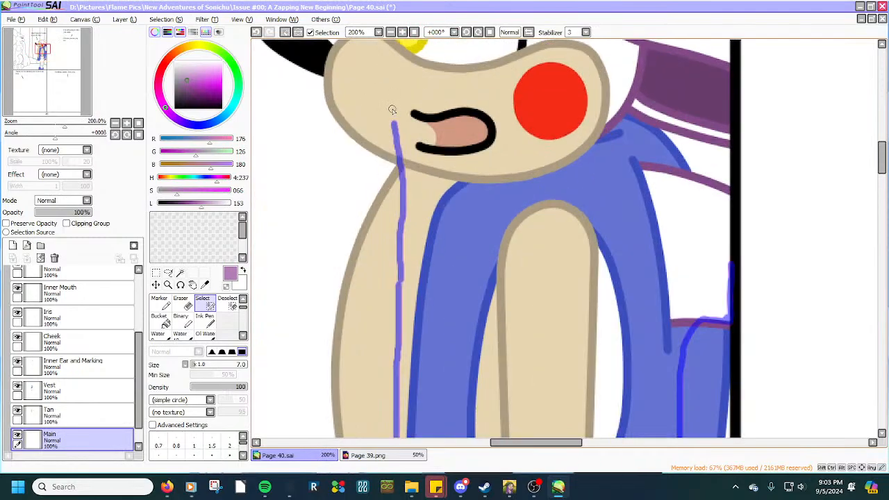
scroll(390, 113, up, 4)
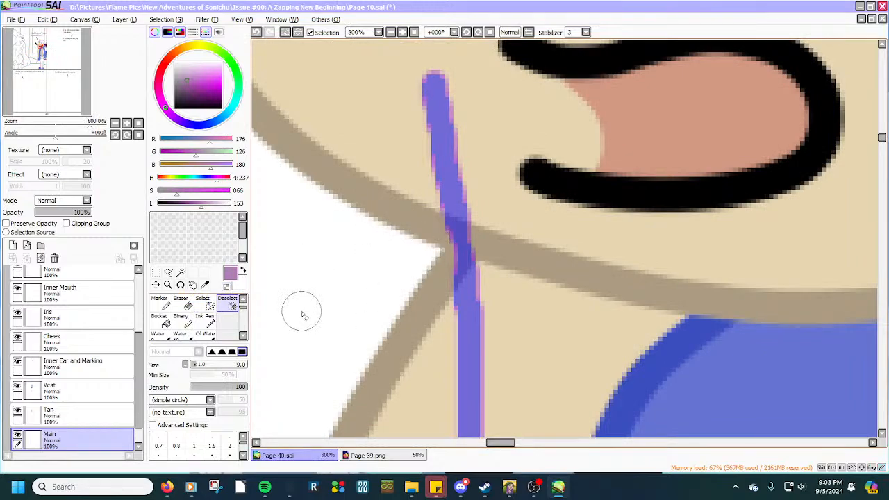
scroll(303, 306, down, 2)
scroll(303, 306, down, 3)
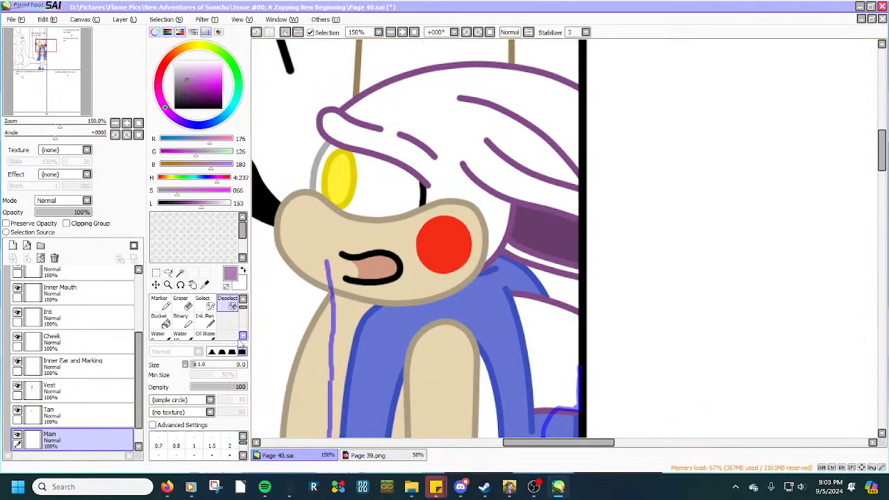
click(202, 303)
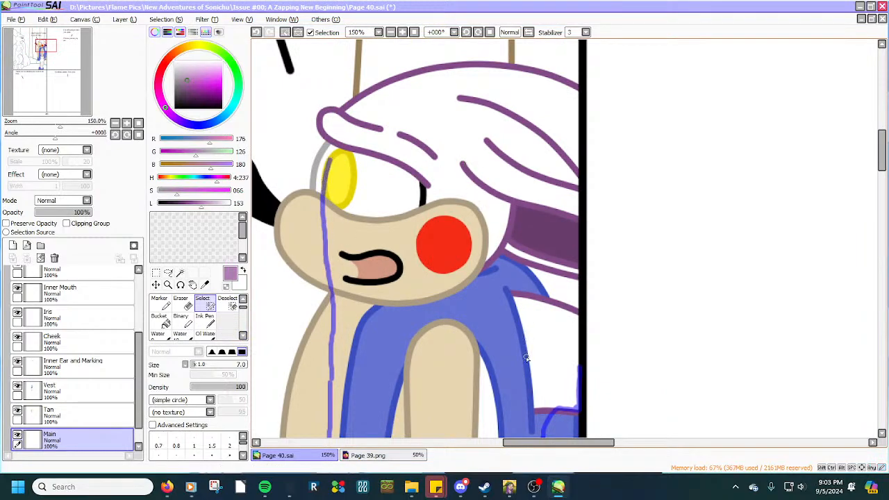
scroll(574, 368, up, 4)
mouse_move(584, 355)
mouse_down()
mouse_move(580, 177)
mouse_move(558, 166)
mouse_move(584, 181)
mouse_move(479, 137)
mouse_move(406, 74)
mouse_up()
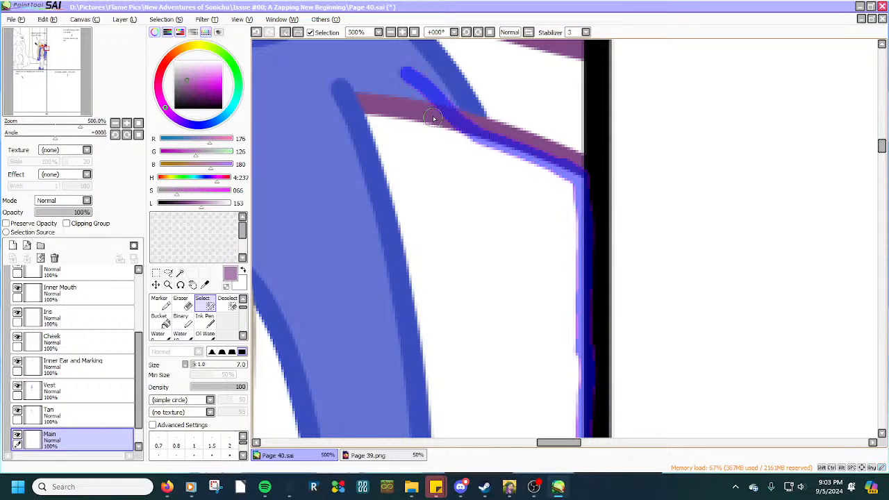
scroll(493, 142, down, 3)
scroll(449, 71, down, 2)
scroll(449, 72, up, 4)
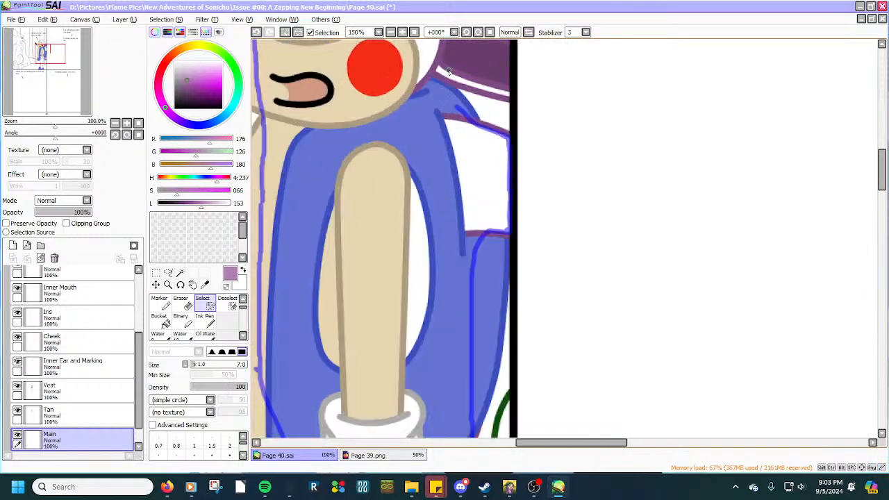
scroll(449, 72, up, 2)
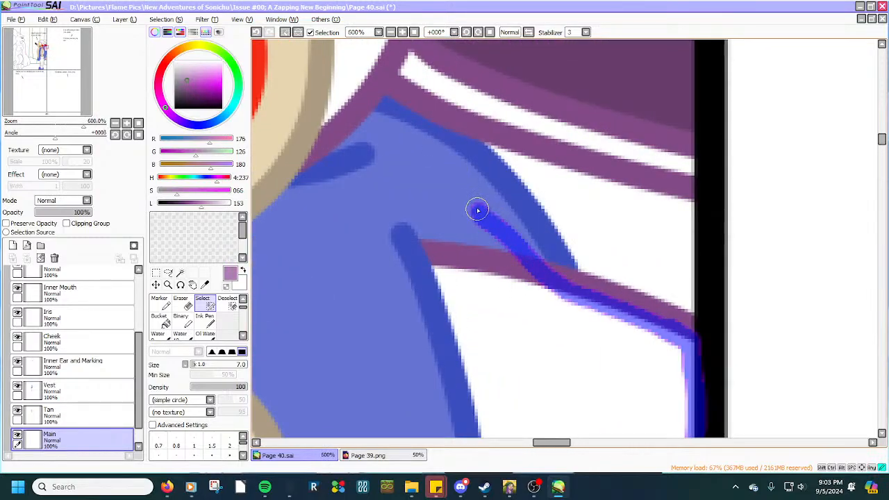
mouse_move(478, 210)
mouse_down()
mouse_move(442, 153)
mouse_move(435, 106)
mouse_move(692, 179)
mouse_move(695, 42)
mouse_up()
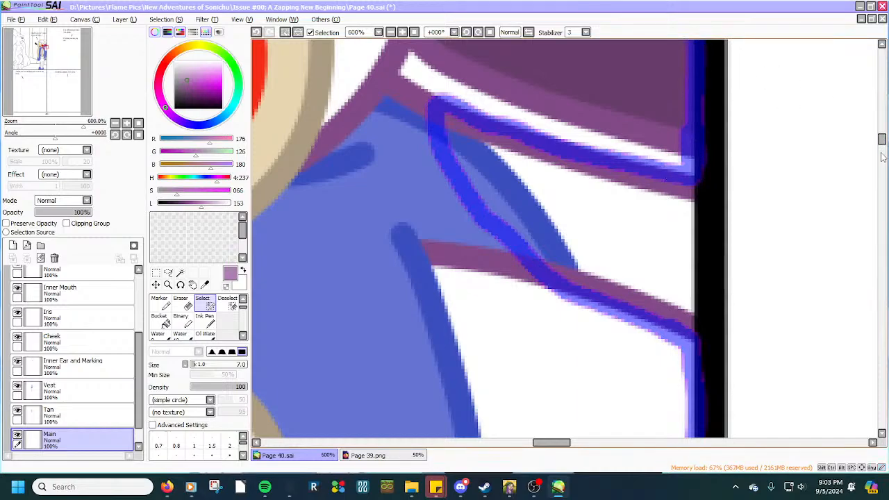
drag(881, 141, 881, 131)
scroll(704, 239, down, 2)
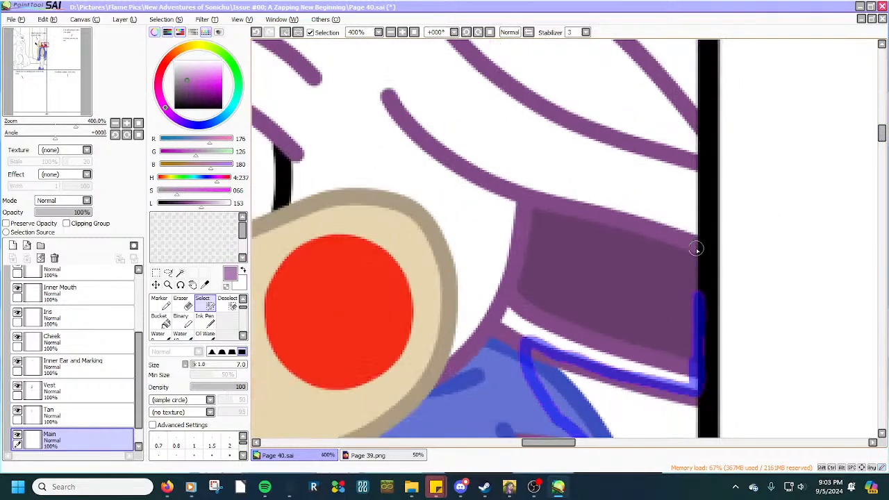
drag(698, 292, 698, 256)
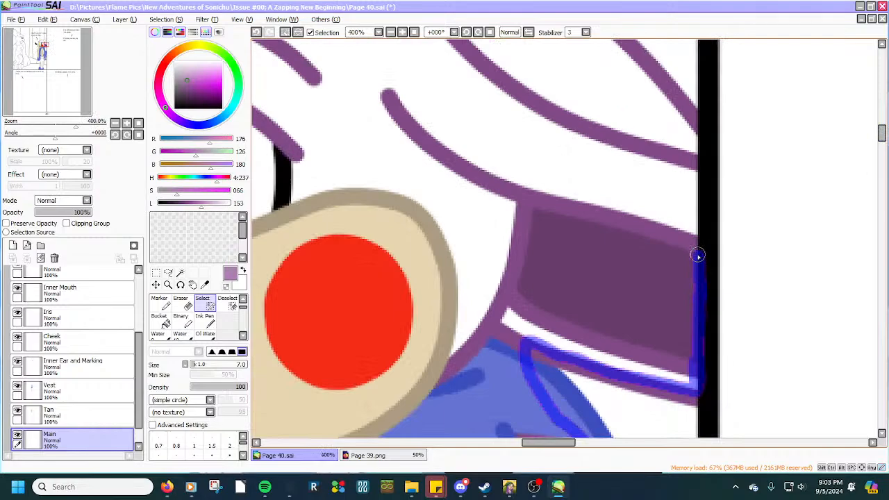
scroll(698, 255, down, 3)
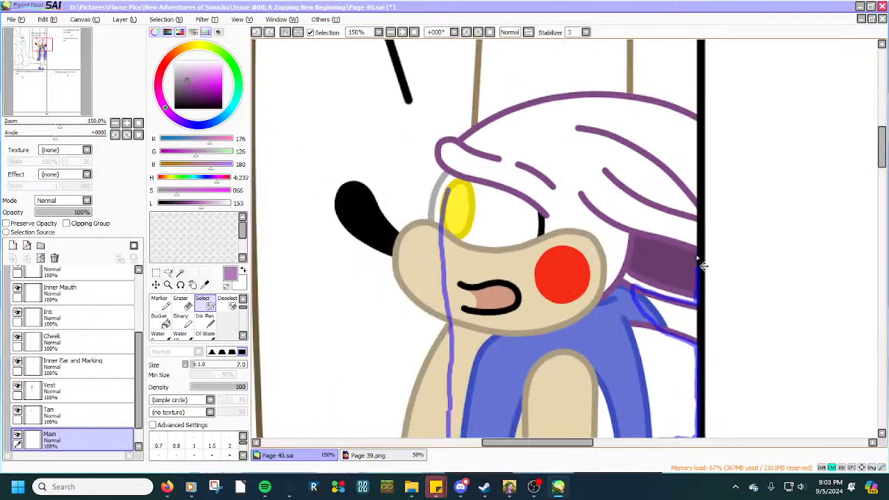
key(ctrl+z)
key(ctrl+z)
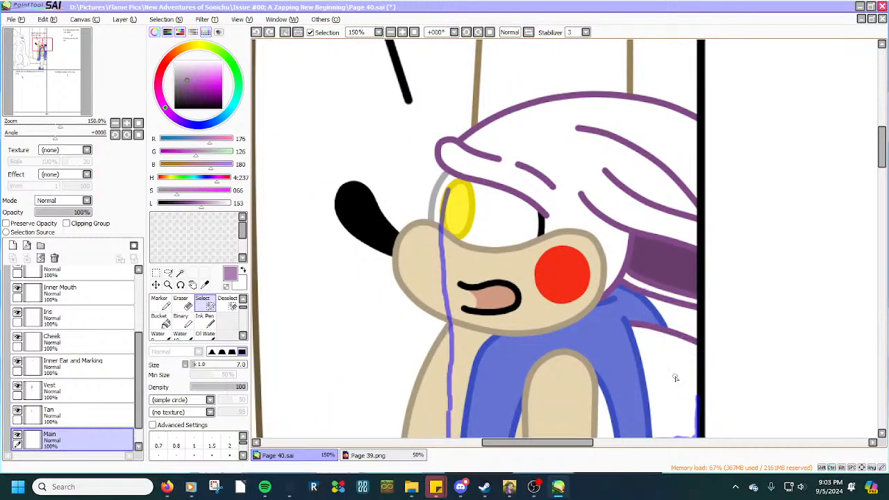
Run the selection border straight up the black panel edge, past the purple lines behind the vest to the dark purple area.
scroll(675, 378, up, 4)
scroll(729, 417, down, 3)
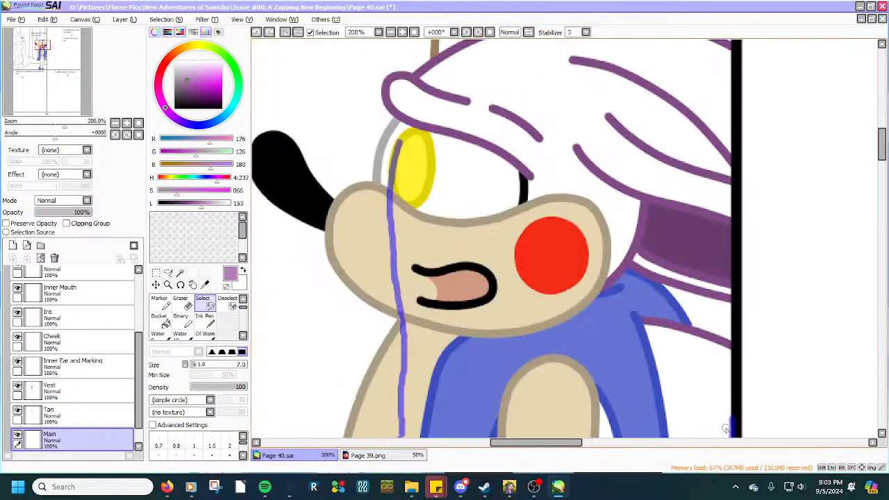
scroll(726, 429, up, 3)
drag(738, 417, 739, 44)
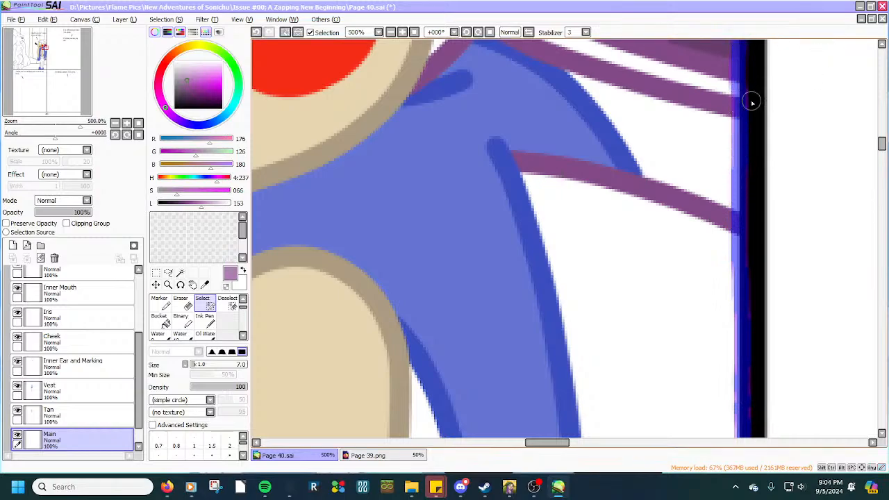
drag(743, 113, 741, 75)
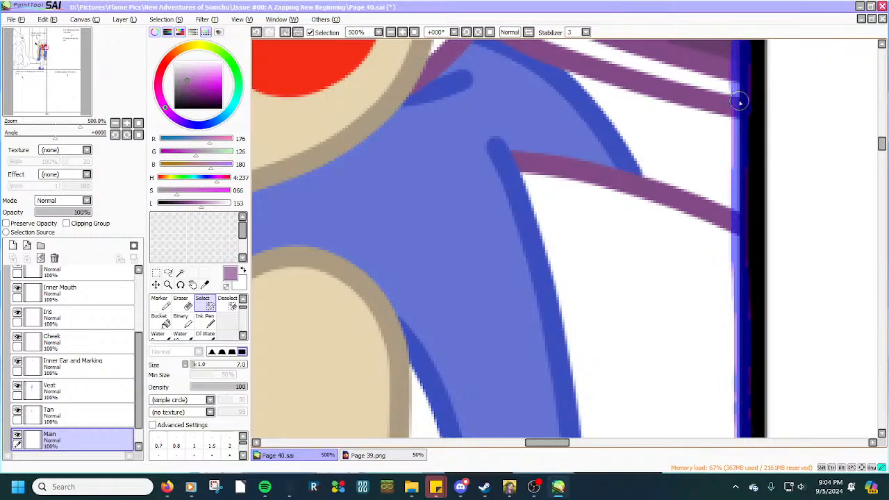
drag(740, 162, 747, 343)
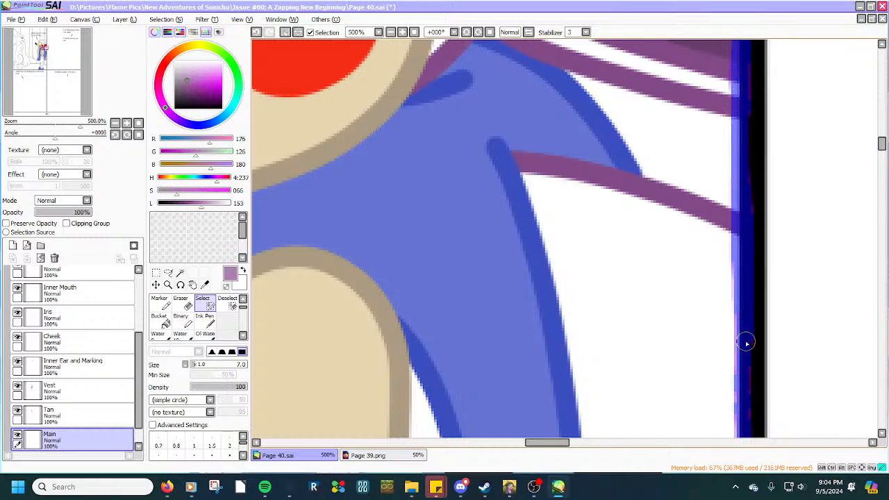
Continue the selection border up the panel edge beside the dark purple area and the curved purple head lines.
drag(882, 146, 882, 136)
mouse_move(740, 258)
mouse_down()
mouse_move(740, 216)
mouse_move(741, 248)
mouse_up()
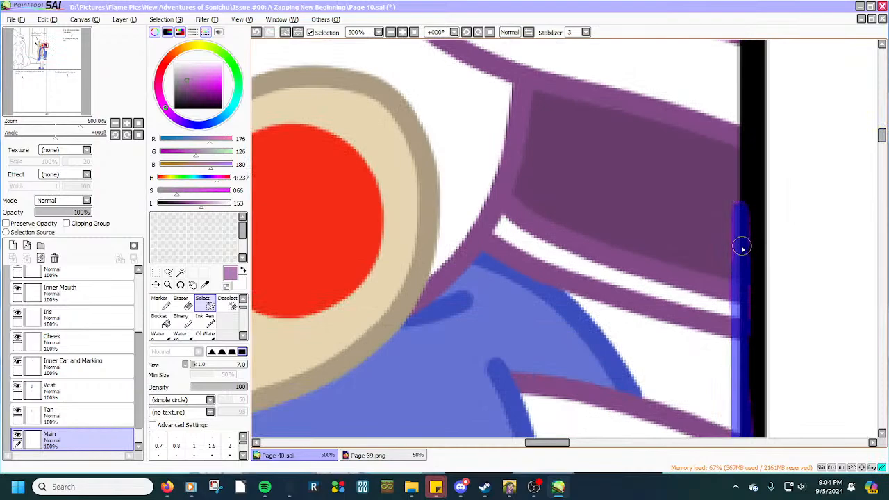
drag(743, 217, 736, 69)
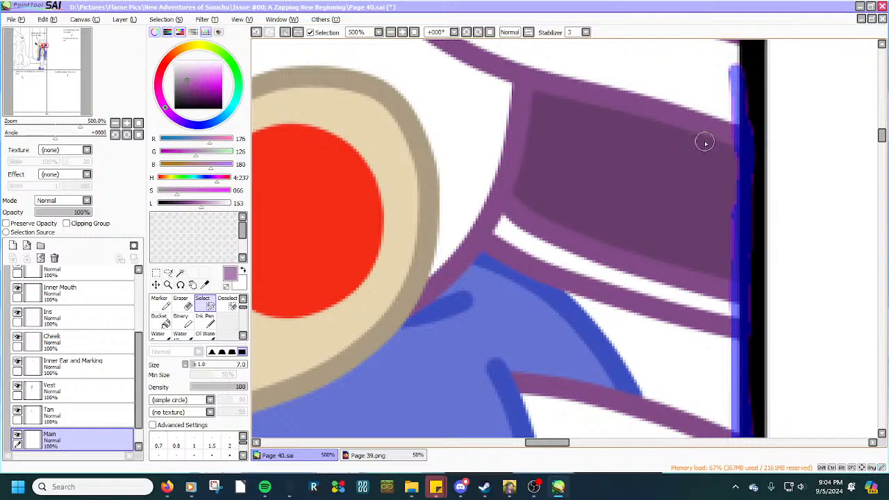
drag(882, 134, 883, 123)
scroll(719, 268, down, 2)
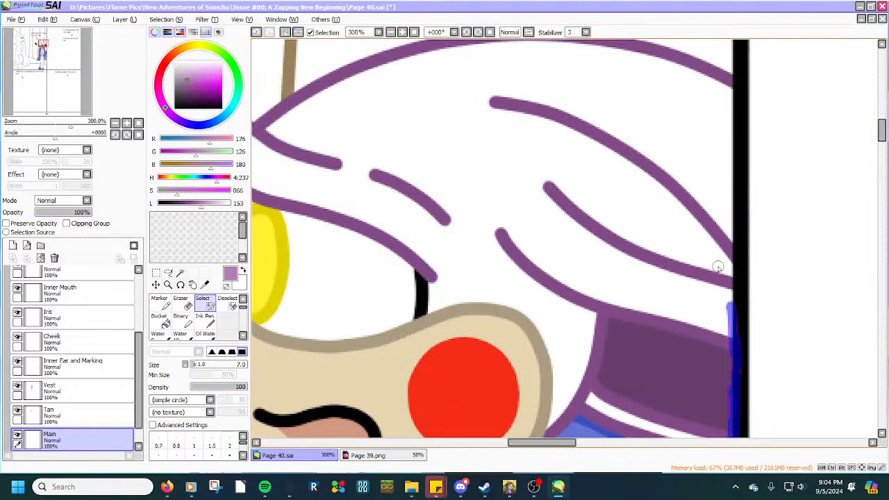
scroll(717, 267, up, 2)
drag(739, 340, 746, 41)
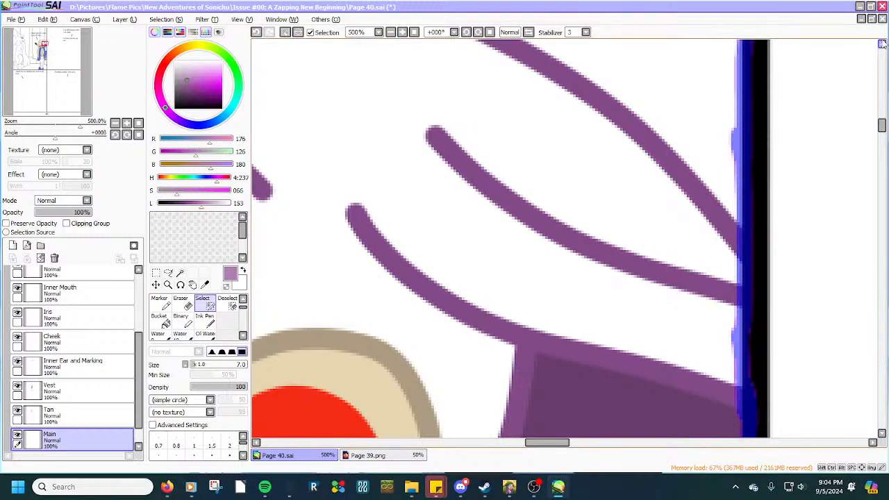
Trace the selection border under the head's top outline beside the tree line and join it to the border on the panel edge.
scroll(882, 44, up, 5)
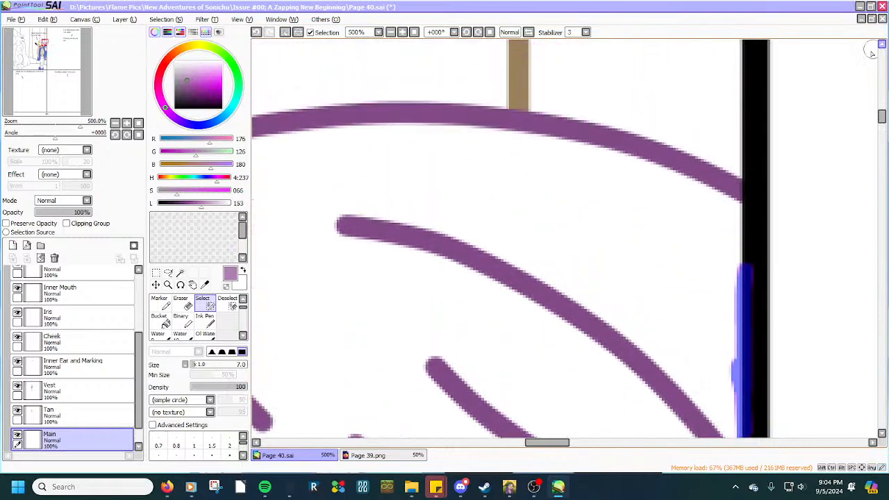
mouse_move(525, 130)
mouse_down()
mouse_move(567, 139)
mouse_move(525, 131)
mouse_move(603, 144)
mouse_move(744, 199)
mouse_up()
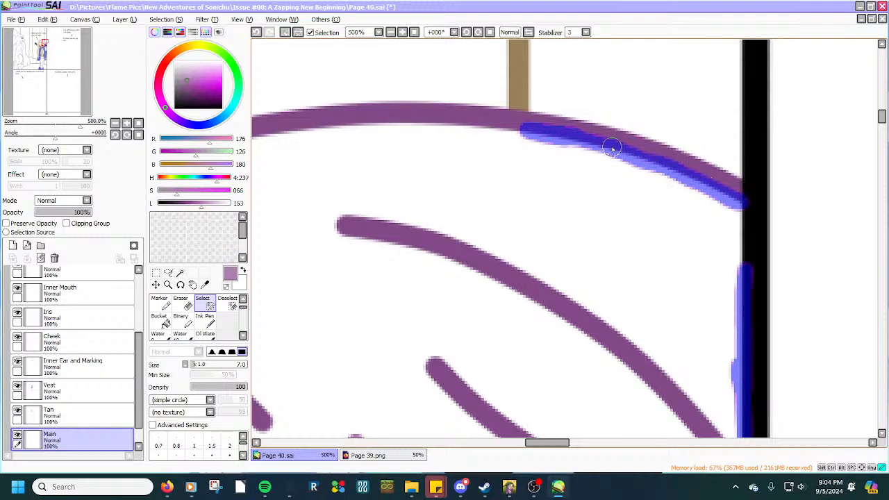
mouse_move(611, 145)
mouse_down()
mouse_move(740, 203)
mouse_move(743, 279)
mouse_move(744, 206)
mouse_move(743, 261)
mouse_up()
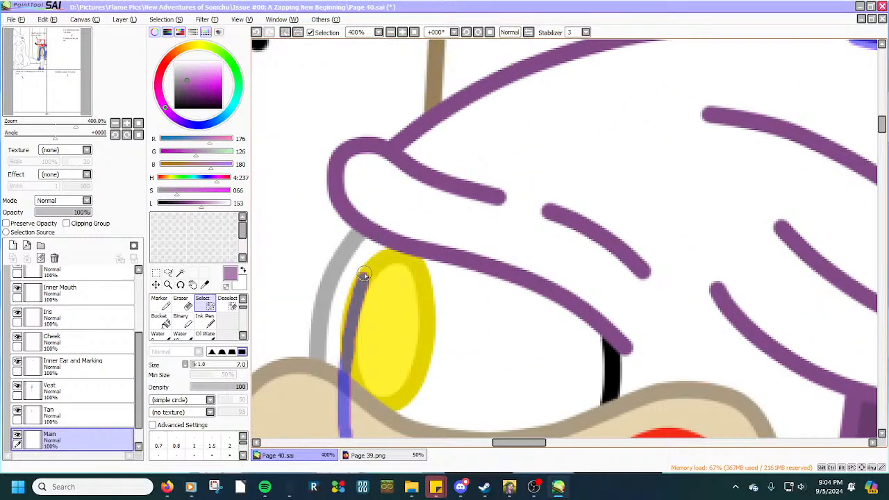
Extend the selection border from the iris around the rounded brow tip and along the front of the head's upper outline.
drag(365, 264, 381, 235)
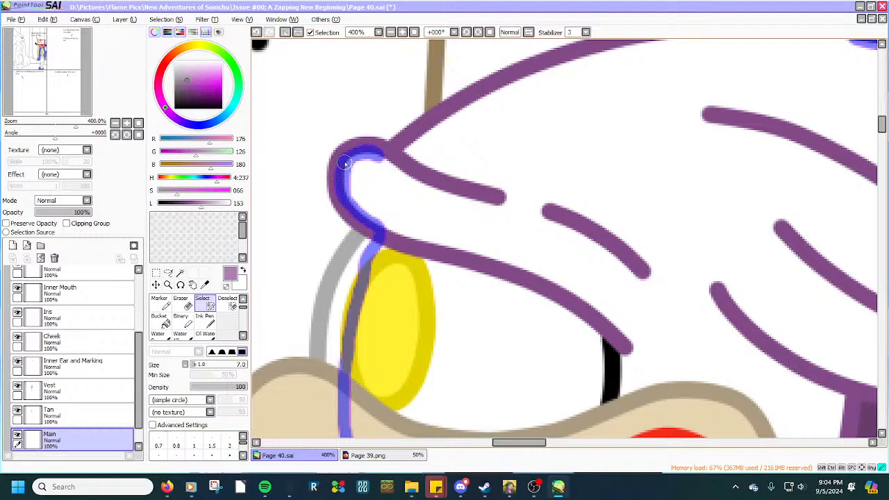
scroll(354, 154, down, 4)
scroll(360, 139, up, 4)
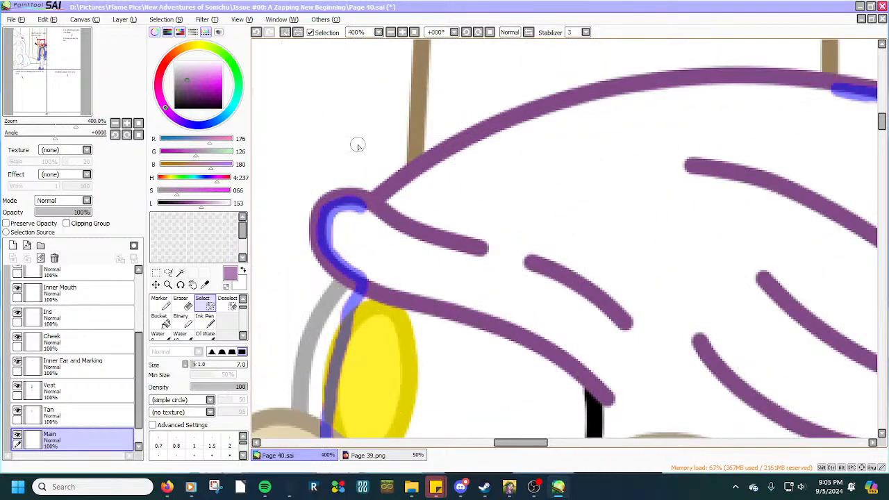
mouse_move(362, 209)
mouse_down()
mouse_move(468, 142)
mouse_move(588, 102)
mouse_up()
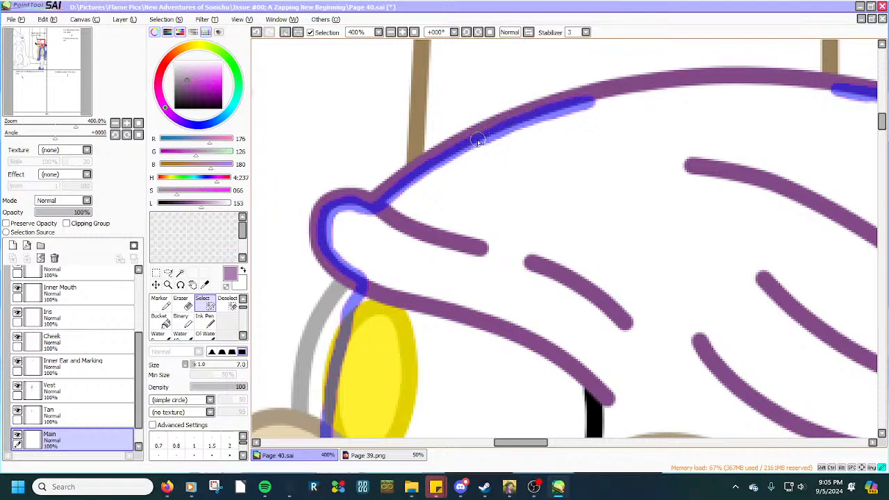
Close the remaining gap in the selection border along the top of the head's purple outline.
scroll(437, 162, down, 2)
scroll(628, 102, up, 3)
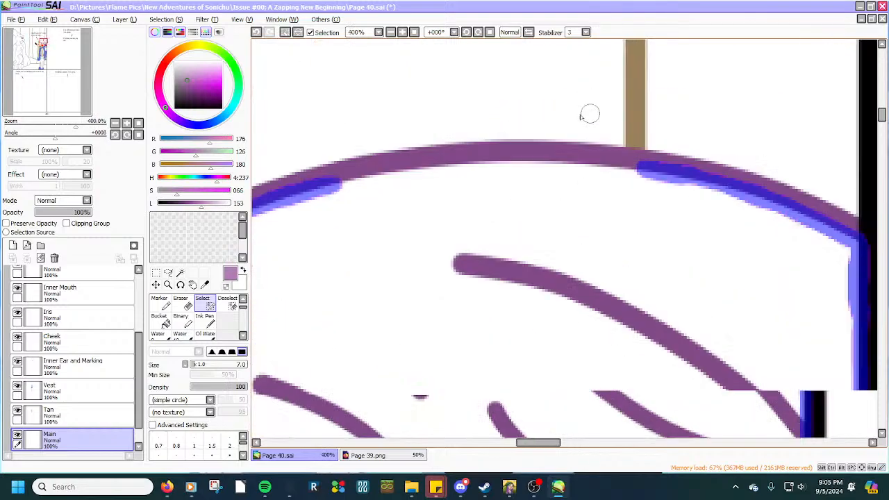
scroll(430, 127, up, 2)
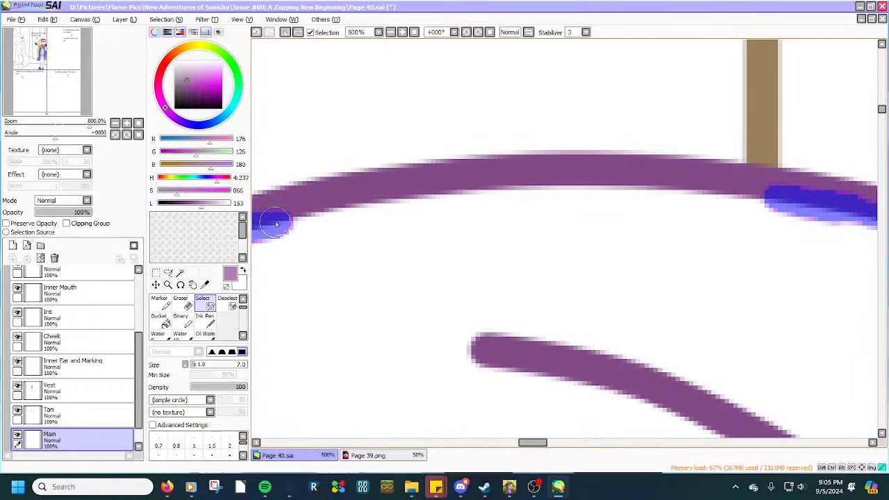
mouse_move(262, 221)
mouse_down()
mouse_move(402, 191)
mouse_move(503, 186)
mouse_move(483, 186)
mouse_move(423, 192)
mouse_move(652, 183)
mouse_move(782, 201)
mouse_move(720, 188)
mouse_move(541, 182)
mouse_up()
scroll(541, 183, down, 3)
scroll(541, 182, down, 1)
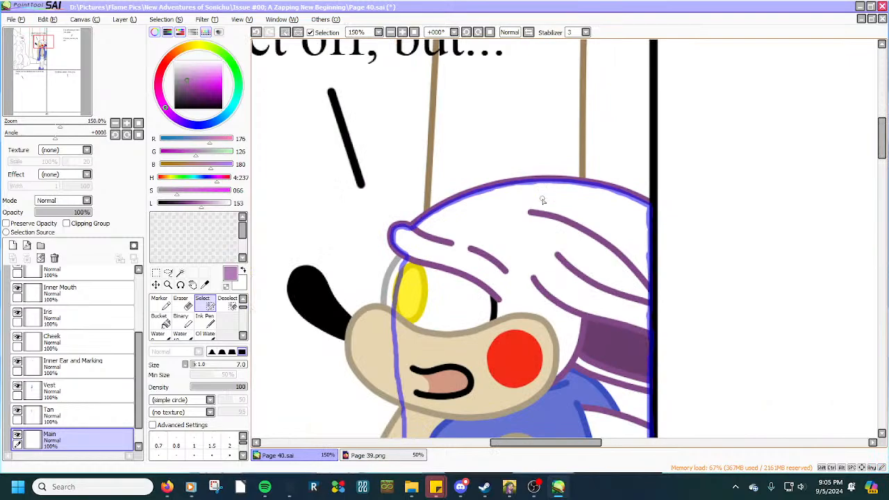
Select the whole area enclosed by the border with the Magic Wand on the Main layer.
click(180, 273)
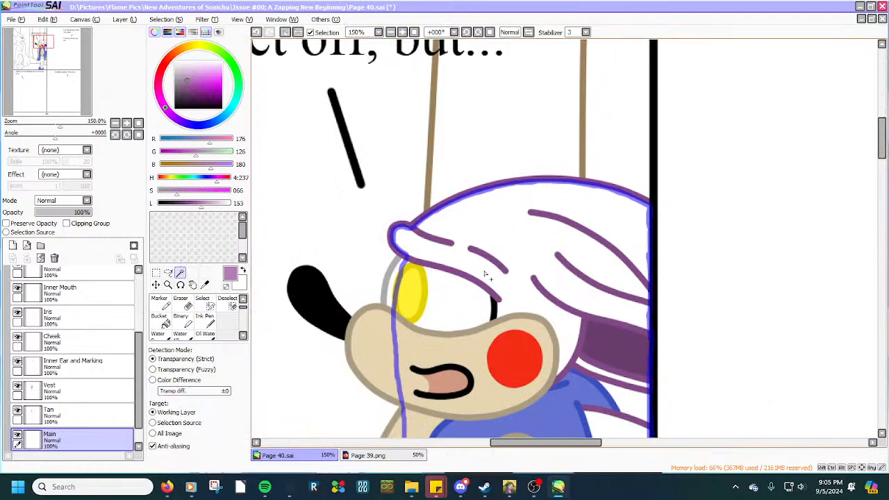
click(485, 272)
scroll(485, 272, down, 6)
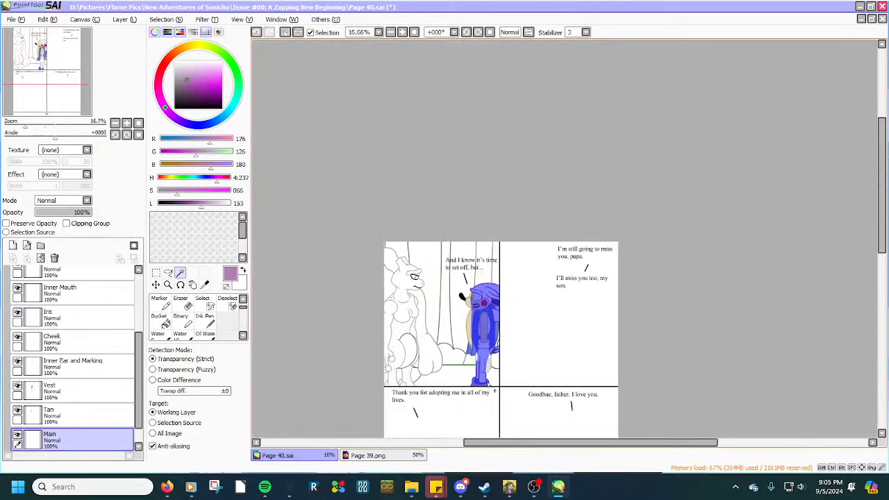
Fill the selected body and head area on the Main layer with the current purple using the Bucket.
scroll(488, 383, up, 4)
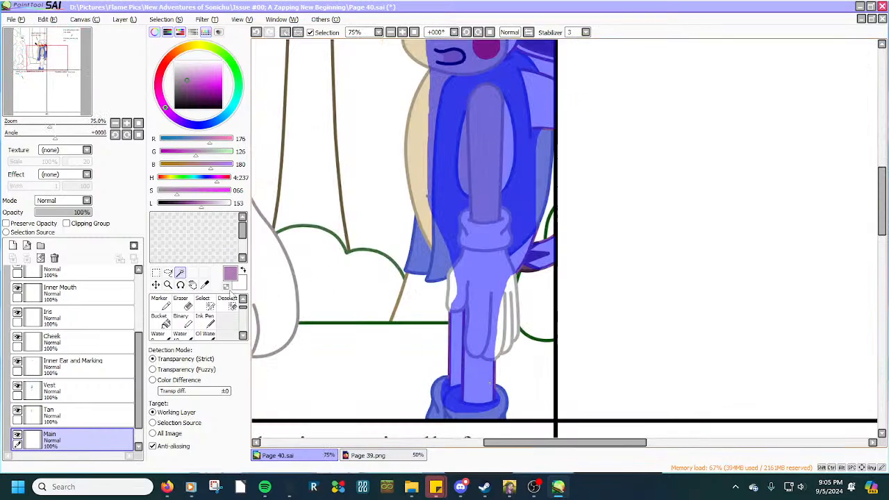
click(164, 321)
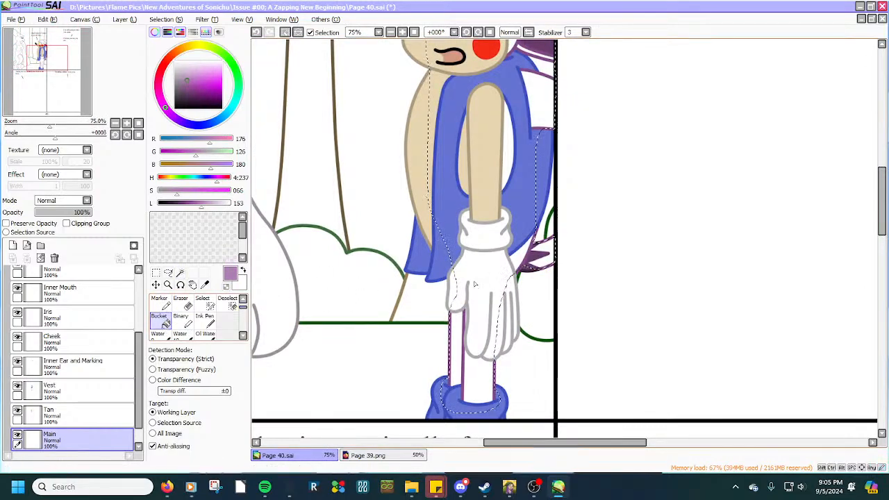
scroll(472, 275, down, 3)
scroll(314, 144, up, 1)
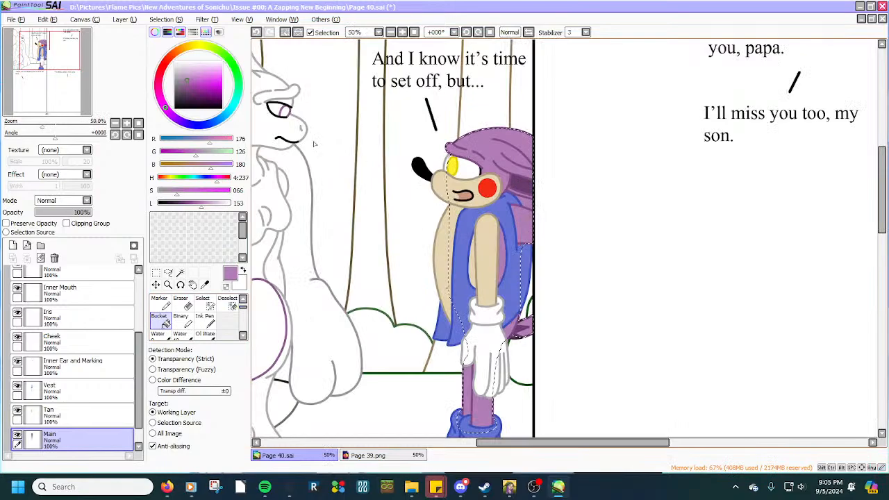
Clear the selection around the purple body and save the Page 40 file.
click(166, 19)
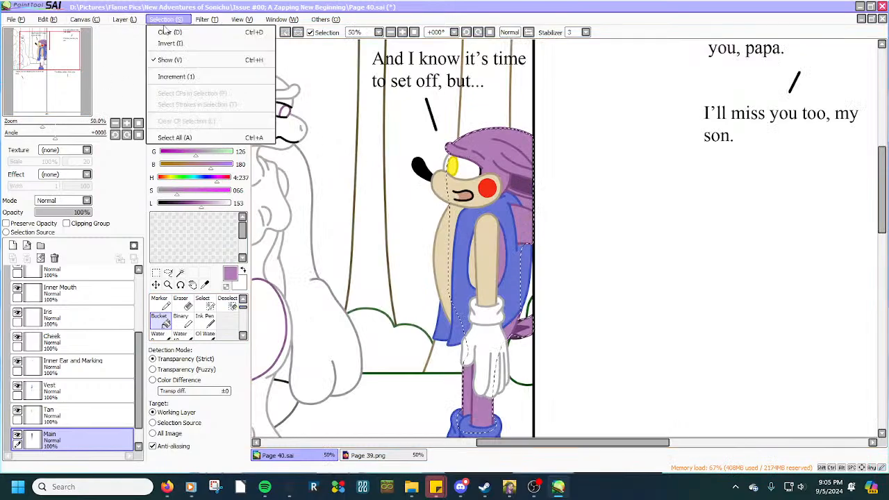
click(165, 32)
scroll(568, 207, down, 2)
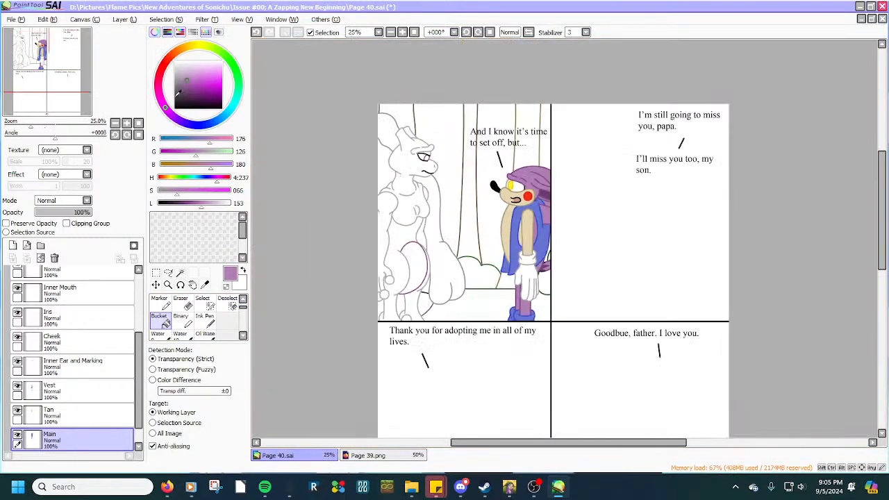
click(24, 19)
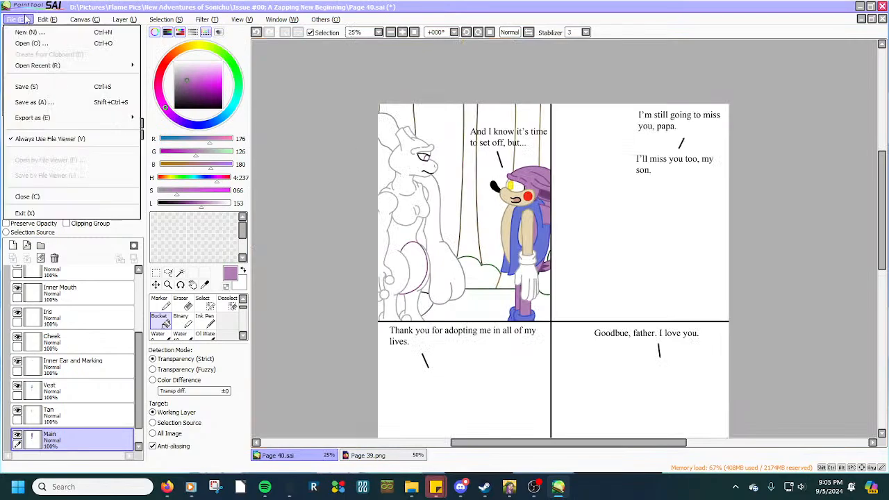
click(40, 88)
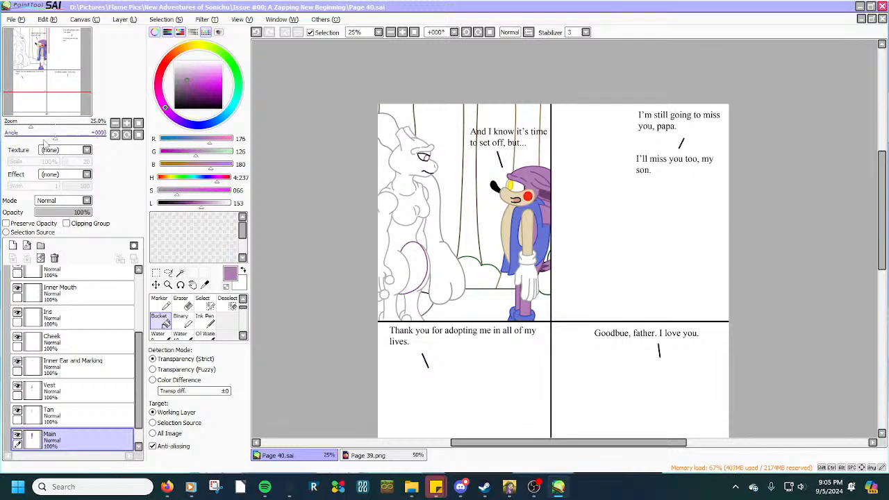
Add a new layer directly beneath the Main layer and name it Iris.
scroll(38, 264, down, 2)
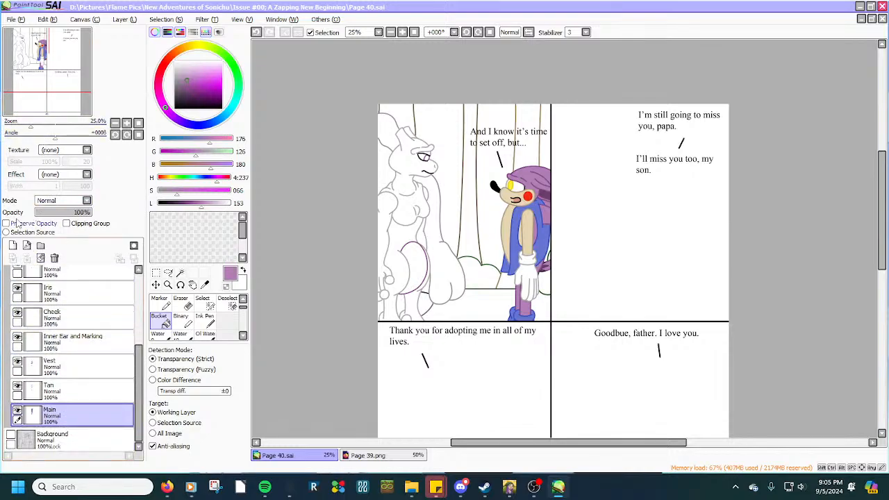
click(12, 245)
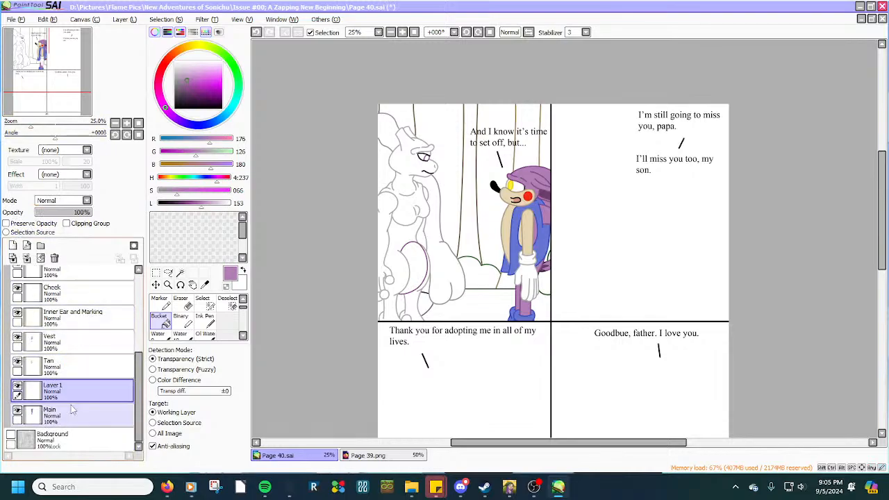
drag(73, 392, 77, 425)
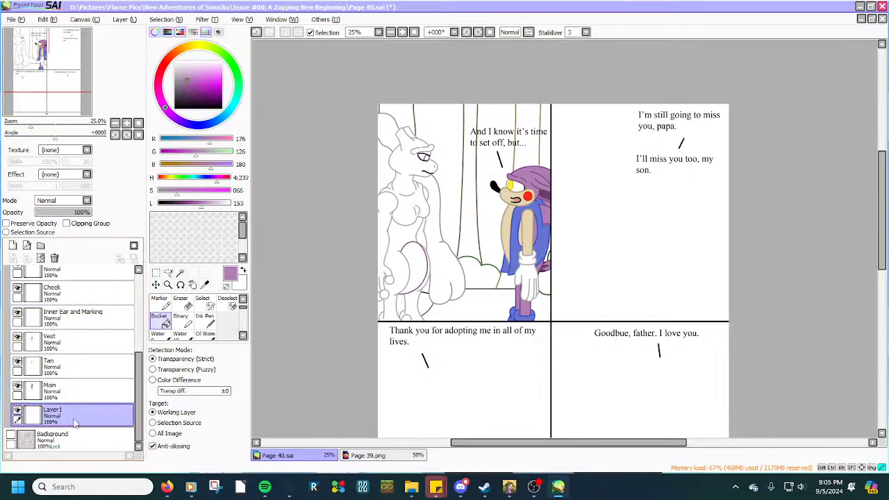
double_click(76, 424)
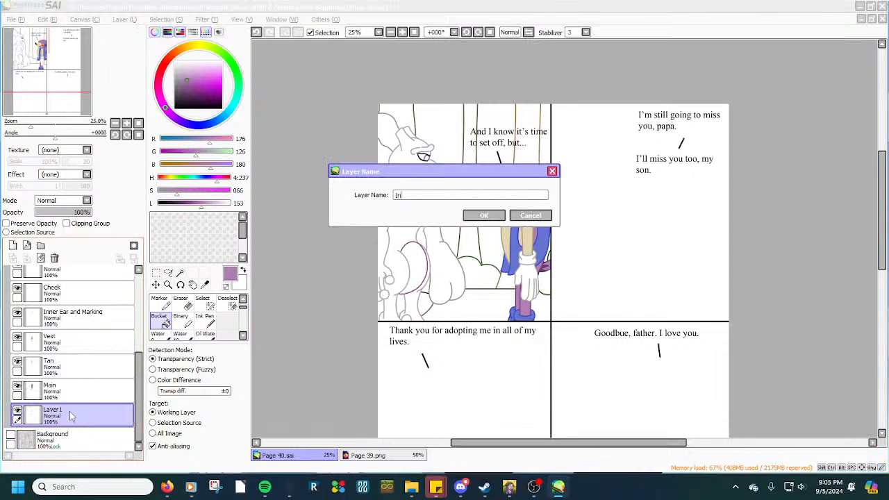
key(Return)
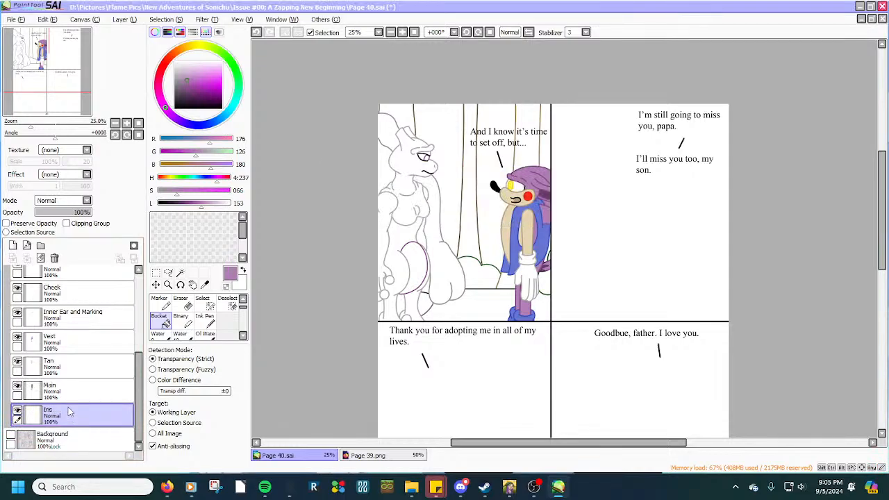
Sample the light purple inside Mewtwo's iris on Page 39.png and return to Page 40.
click(204, 285)
click(363, 456)
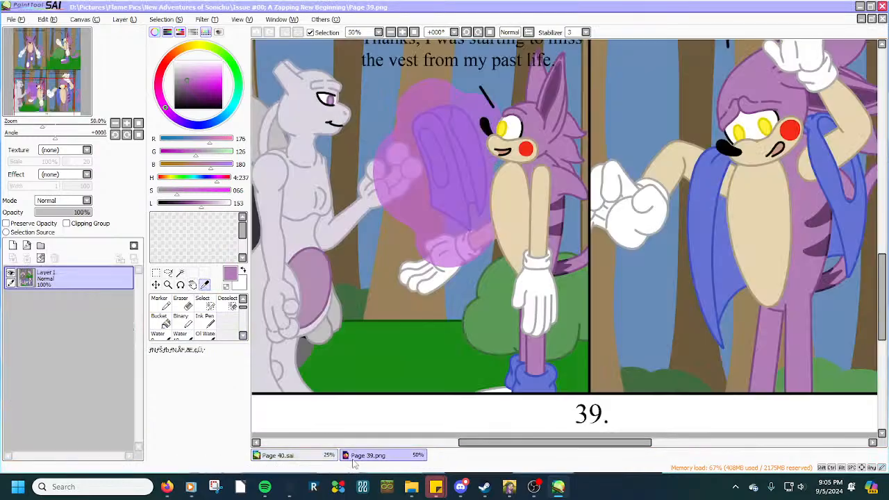
scroll(333, 104, up, 2)
click(344, 115)
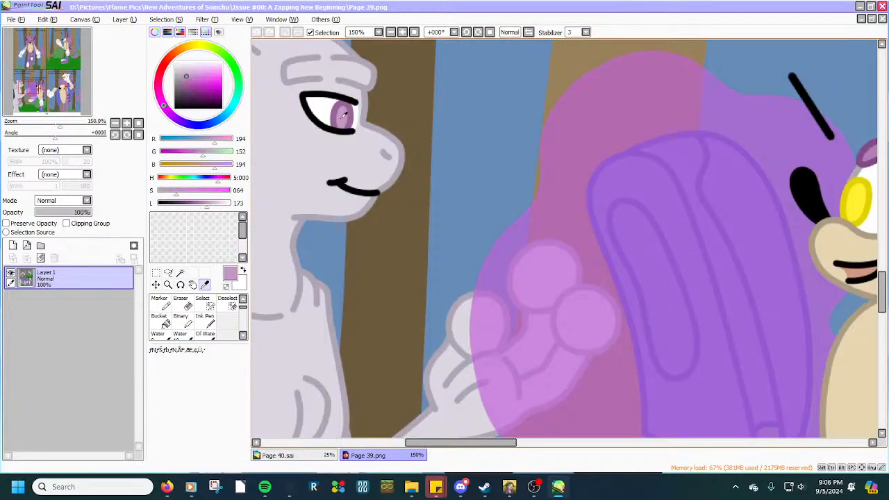
click(276, 455)
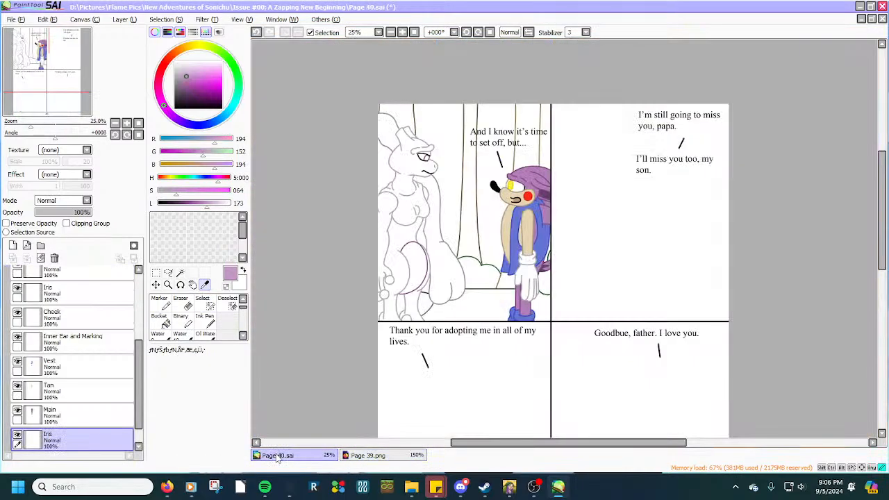
Trace a selection border around Mewtwo's iris in the first panel and select its enclosed interior with the Magic Wand.
click(203, 304)
scroll(399, 164, up, 5)
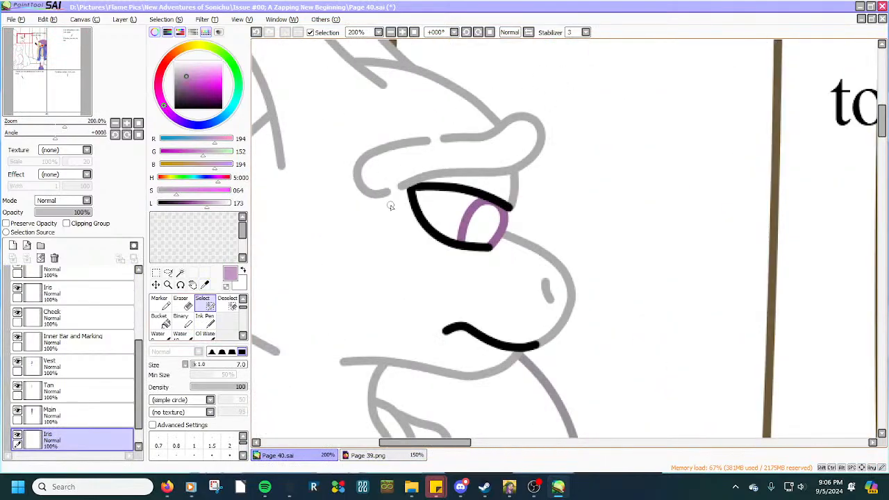
scroll(513, 202, up, 2)
mouse_move(505, 224)
mouse_down()
mouse_move(501, 278)
mouse_move(474, 313)
mouse_move(425, 322)
mouse_move(380, 307)
mouse_move(374, 278)
mouse_move(387, 229)
mouse_move(422, 185)
mouse_move(478, 196)
mouse_move(508, 225)
mouse_move(477, 194)
mouse_move(421, 185)
mouse_up()
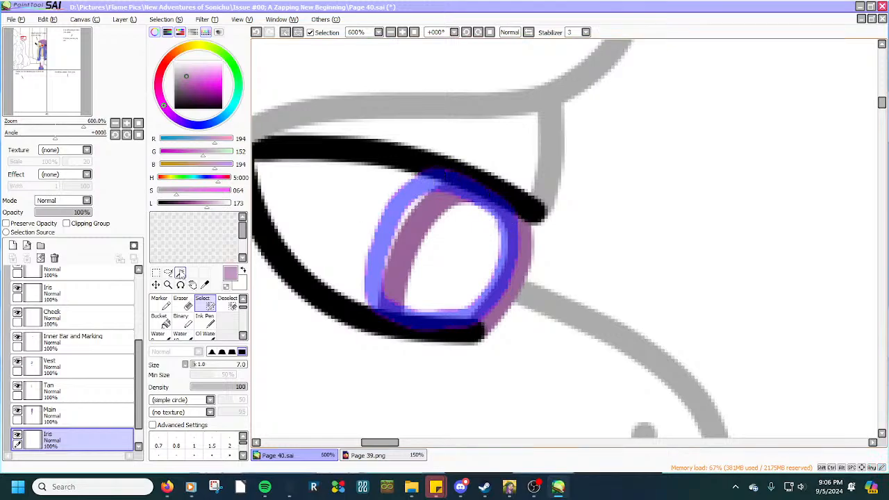
click(179, 273)
click(404, 251)
scroll(404, 251, down, 4)
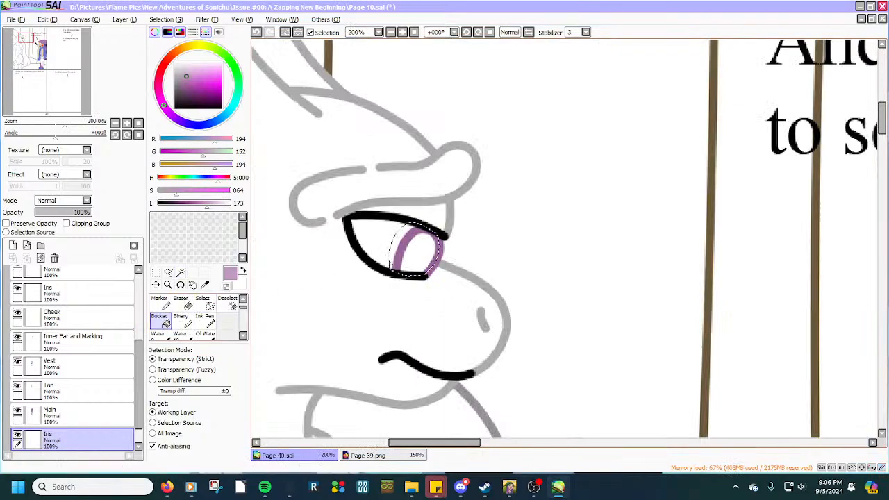
Fill Mewtwo's selected iris with the sampled light purple on the lower Iris layer and clear the selection.
click(406, 258)
scroll(405, 258, down, 3)
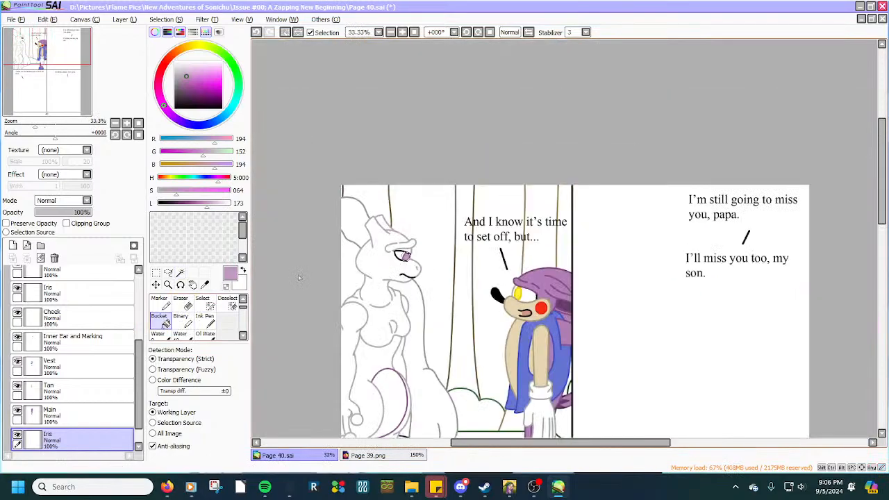
click(168, 19)
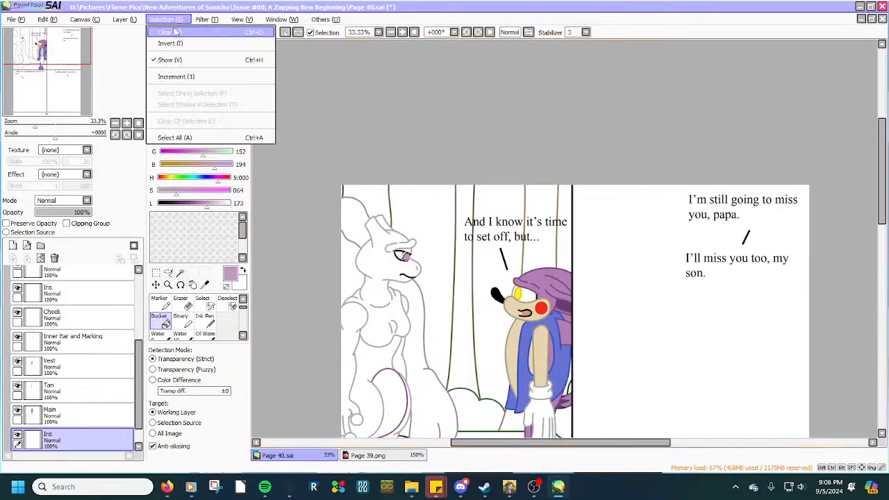
click(174, 31)
scroll(388, 174, down, 2)
scroll(378, 292, up, 1)
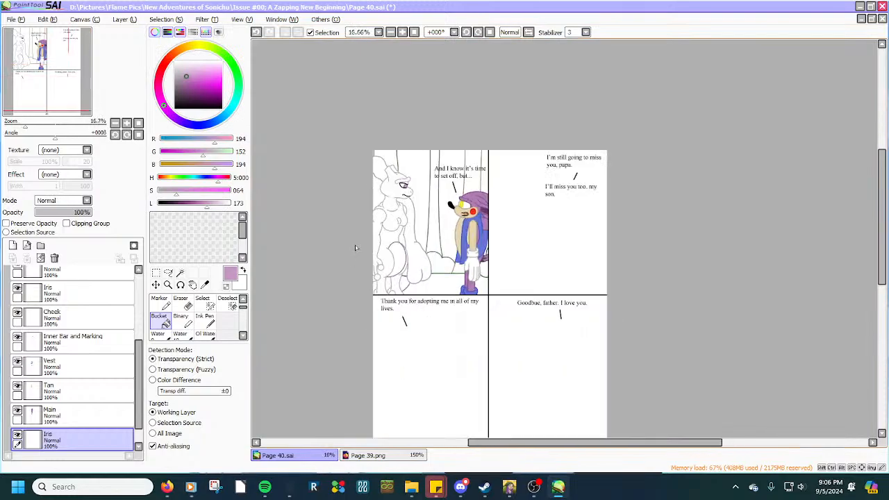
Add a new layer beneath the lower Iris layer and name it Mewtwo Stomach.
click(205, 285)
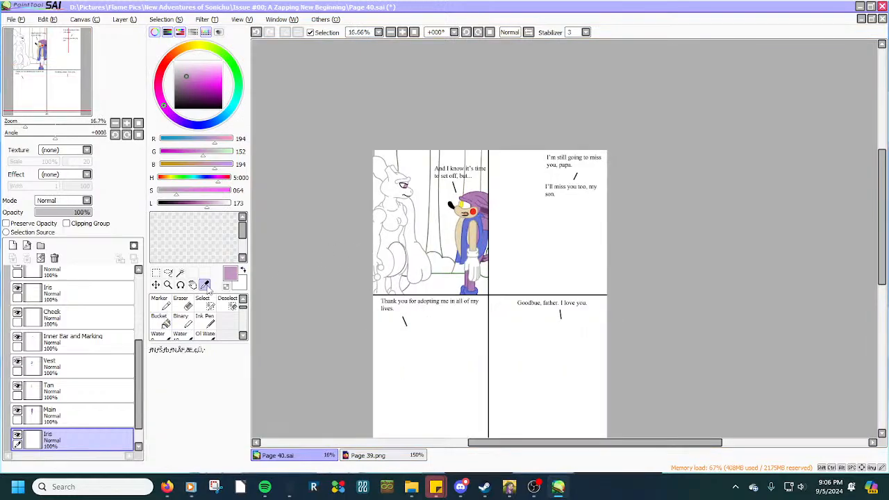
click(12, 245)
scroll(68, 359, down, 1)
scroll(68, 358, down, 1)
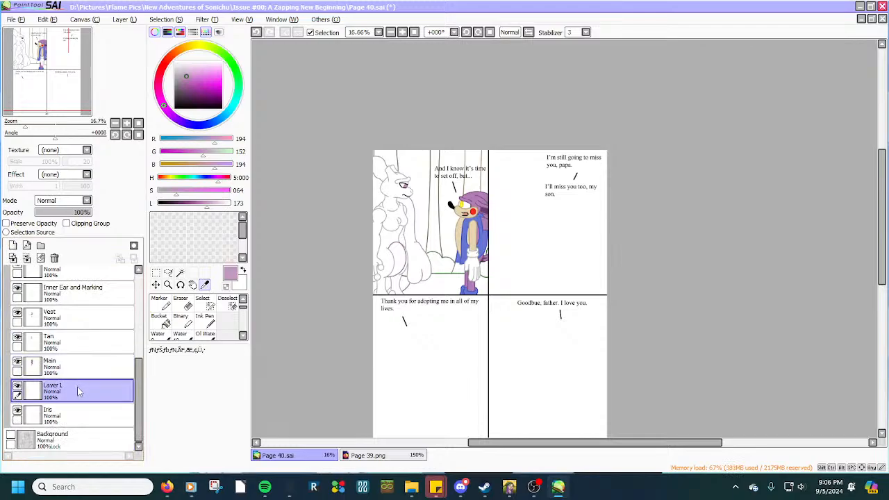
drag(79, 391, 68, 420)
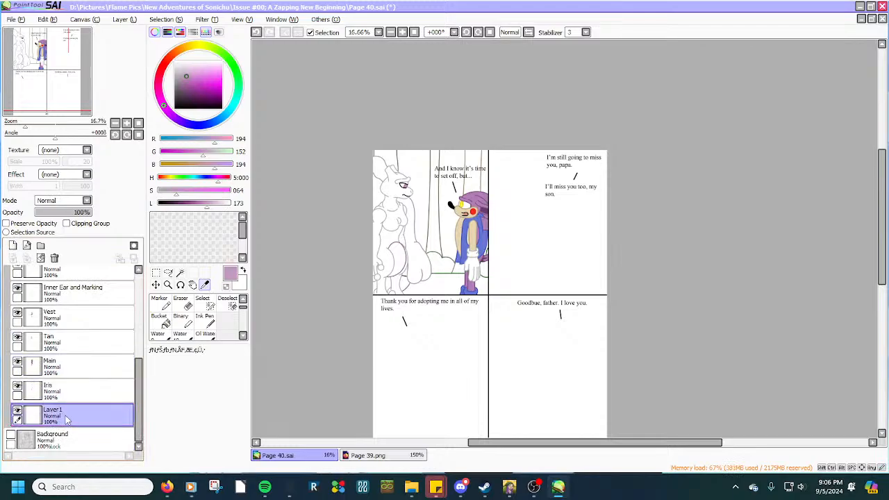
double_click(52, 420)
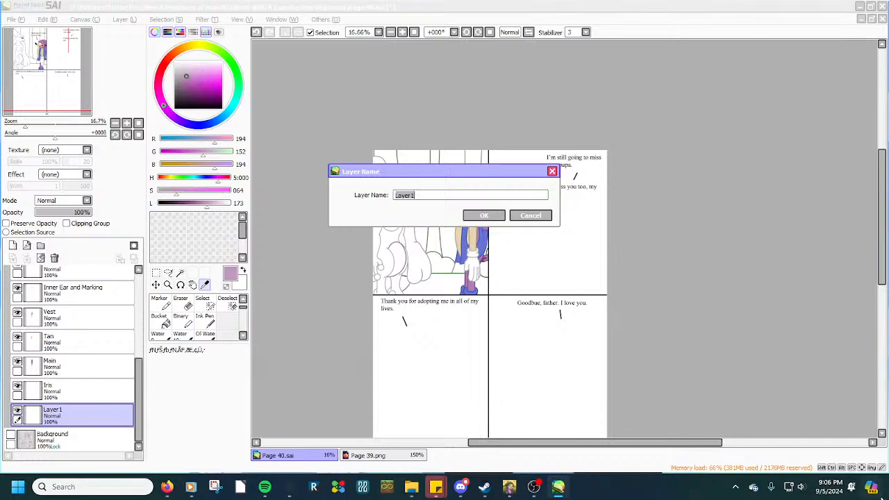
text(D)
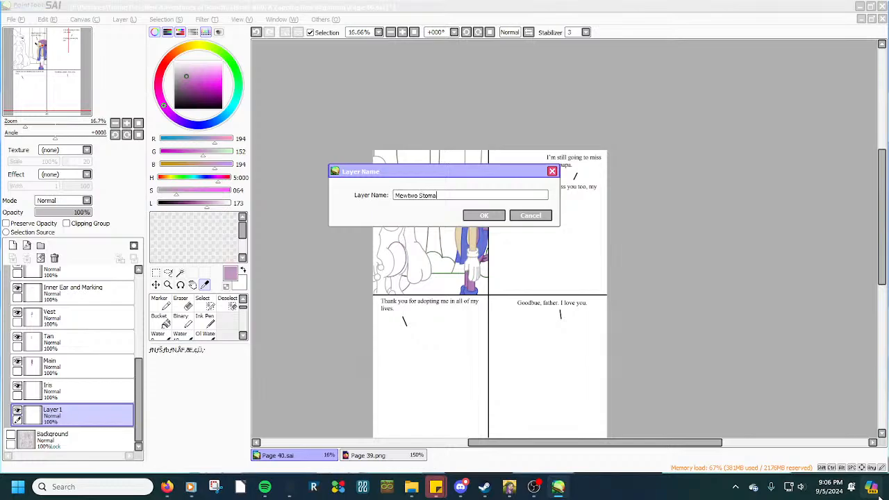
key(Return)
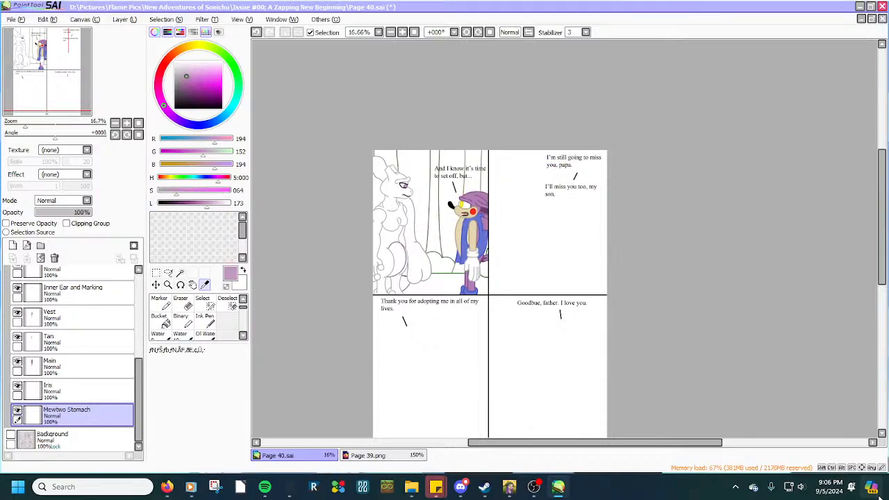
Sample the purple of Mewtwo's stomach on Page 39.png and return to Page 40.
click(364, 456)
scroll(394, 327, down, 4)
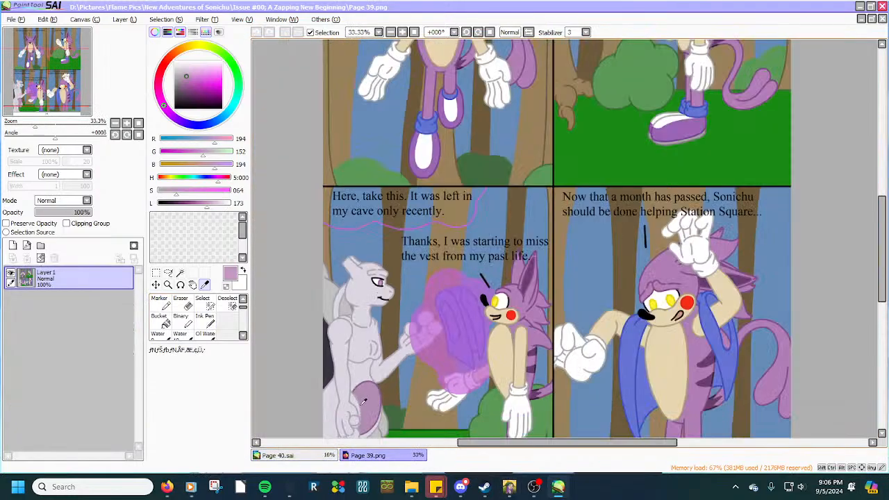
click(314, 457)
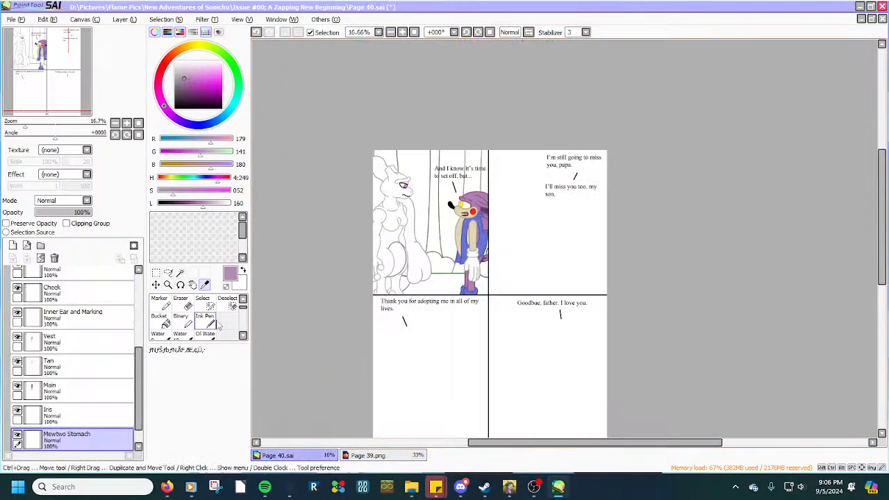
Trace the selection border along the lower purple outline and grey inner curve of Mewtwo's stomach, joining them at the bottom tip.
click(202, 300)
scroll(381, 269, up, 2)
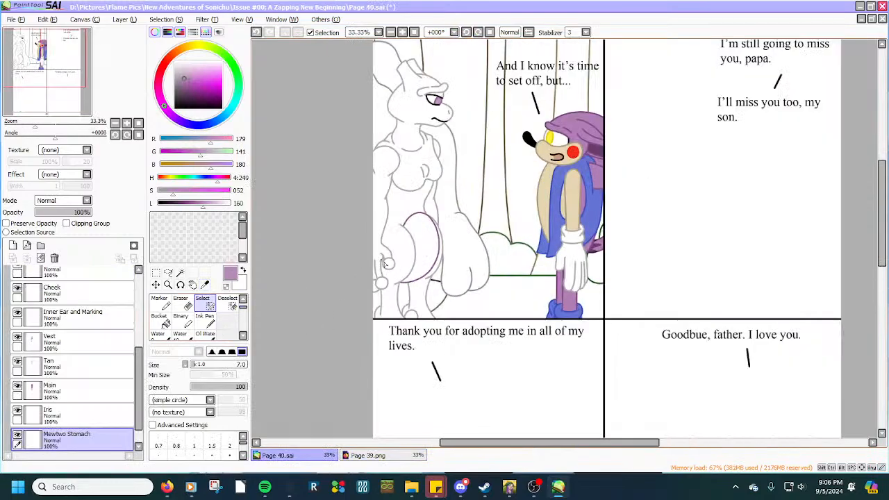
scroll(386, 263, up, 5)
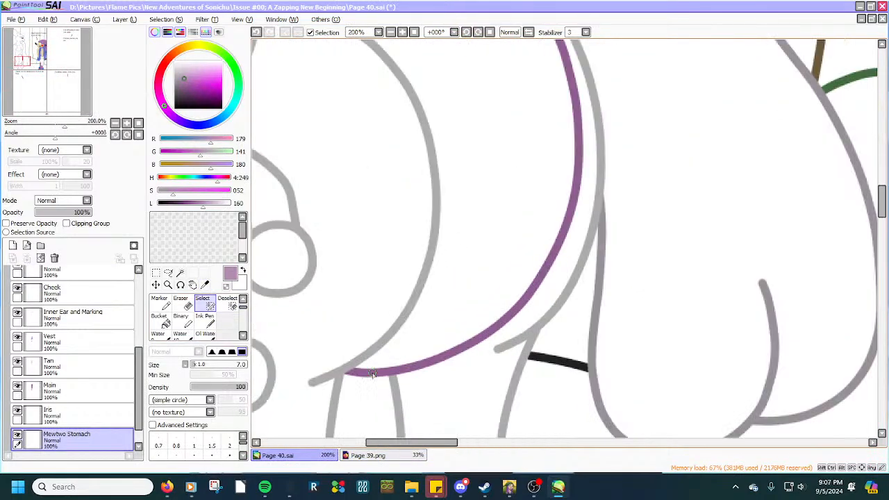
scroll(371, 374, up, 3)
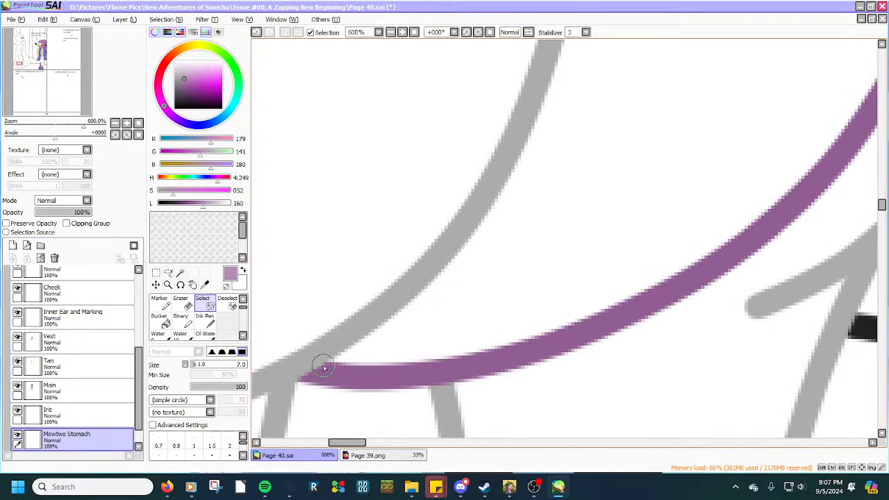
mouse_move(323, 368)
mouse_down()
mouse_move(438, 362)
mouse_move(493, 350)
mouse_move(619, 307)
mouse_move(704, 264)
mouse_move(829, 155)
mouse_move(875, 82)
mouse_up()
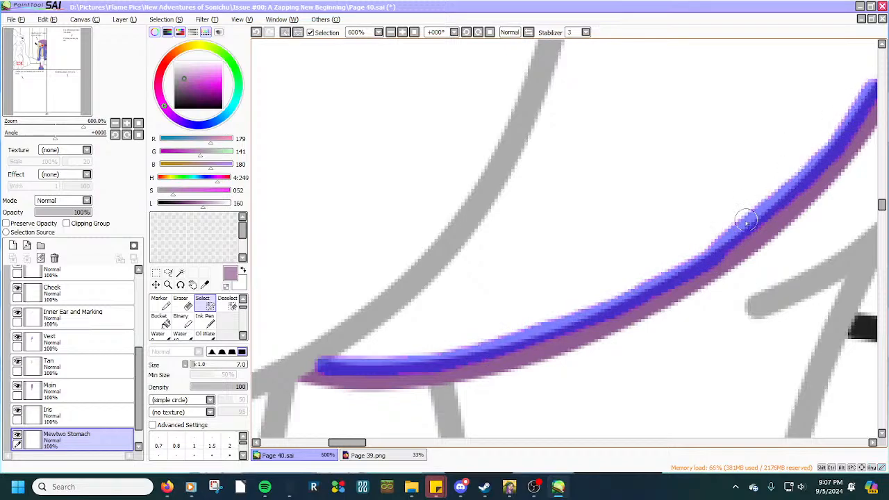
mouse_move(747, 221)
mouse_down()
mouse_move(713, 253)
mouse_move(535, 337)
mouse_move(261, 350)
mouse_move(338, 369)
mouse_move(326, 364)
mouse_move(420, 289)
mouse_move(489, 206)
mouse_move(565, 41)
mouse_up()
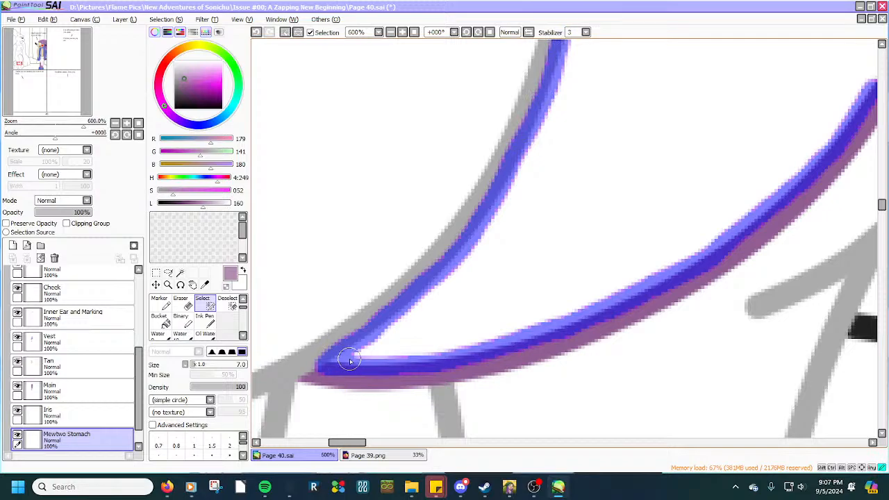
scroll(361, 358, down, 3)
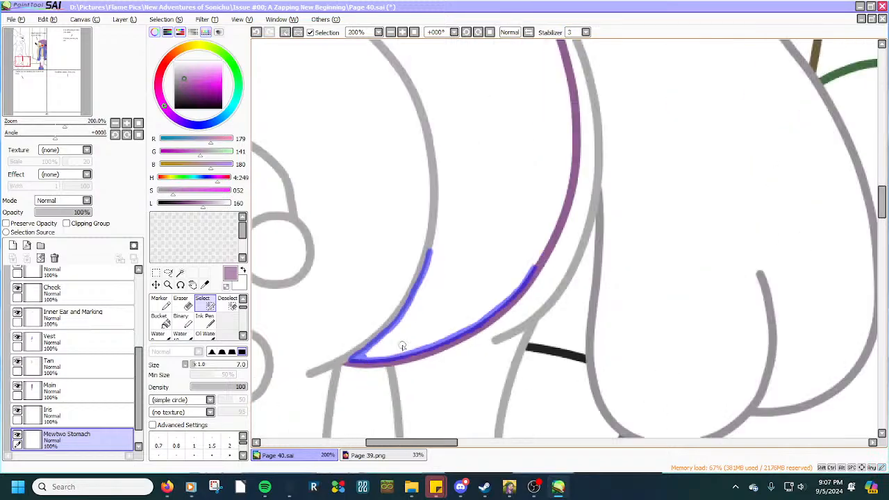
Extend the selection border up the grey inner curve of Mewtwo's stomach and partway up its purple outer outline.
scroll(402, 346, down, 2)
scroll(405, 343, up, 4)
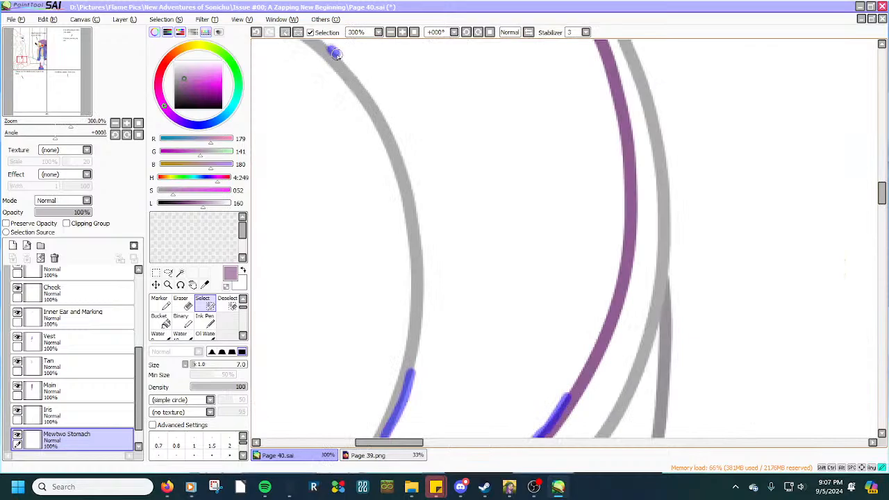
mouse_move(347, 65)
mouse_down()
mouse_move(386, 119)
mouse_move(415, 212)
mouse_move(424, 319)
mouse_move(411, 374)
mouse_move(421, 258)
mouse_move(408, 177)
mouse_move(383, 114)
mouse_move(317, 39)
mouse_up()
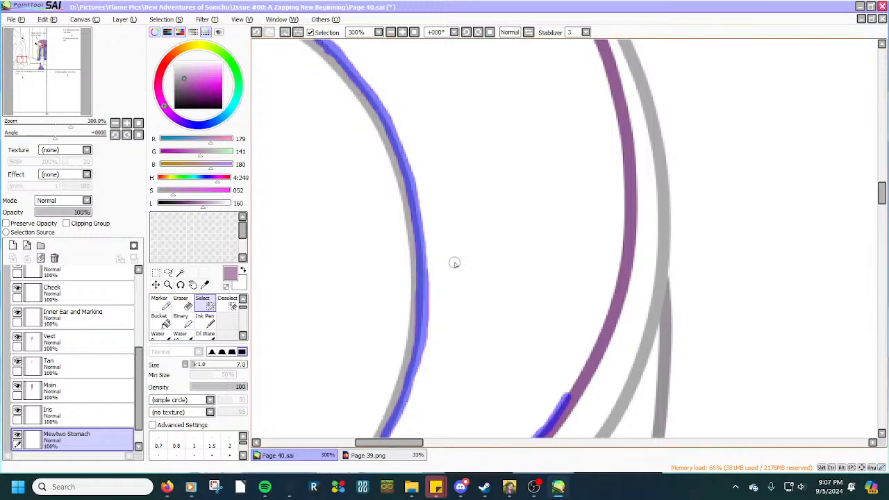
scroll(454, 263, down, 2)
scroll(507, 340, up, 3)
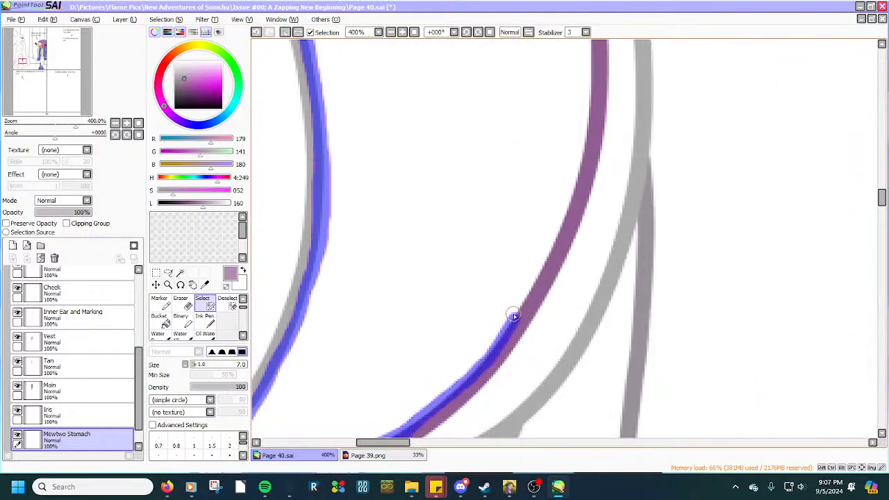
mouse_move(553, 241)
mouse_down()
mouse_move(512, 321)
mouse_move(581, 172)
mouse_move(589, 97)
mouse_move(578, 180)
mouse_move(553, 252)
mouse_up()
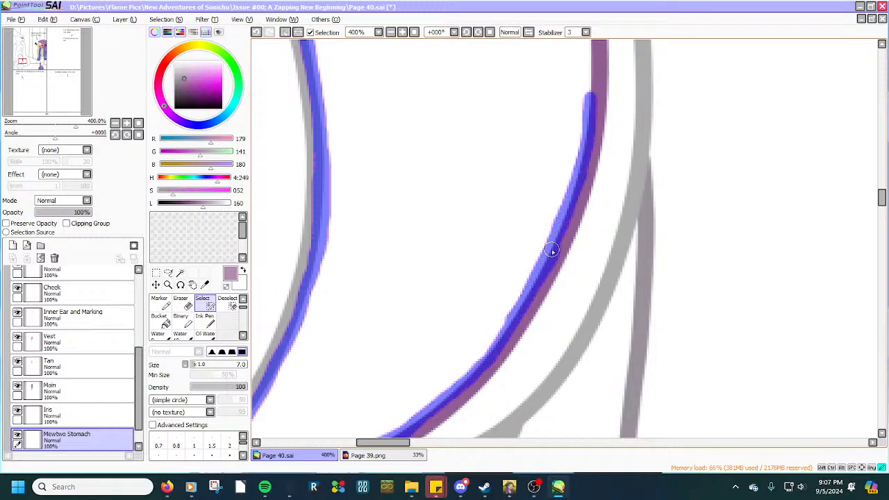
Trace the selection border along the purple arch at the top of Mewtwo's stomach, starting from the inner curve's upper corner.
scroll(556, 234, down, 1)
scroll(556, 234, down, 2)
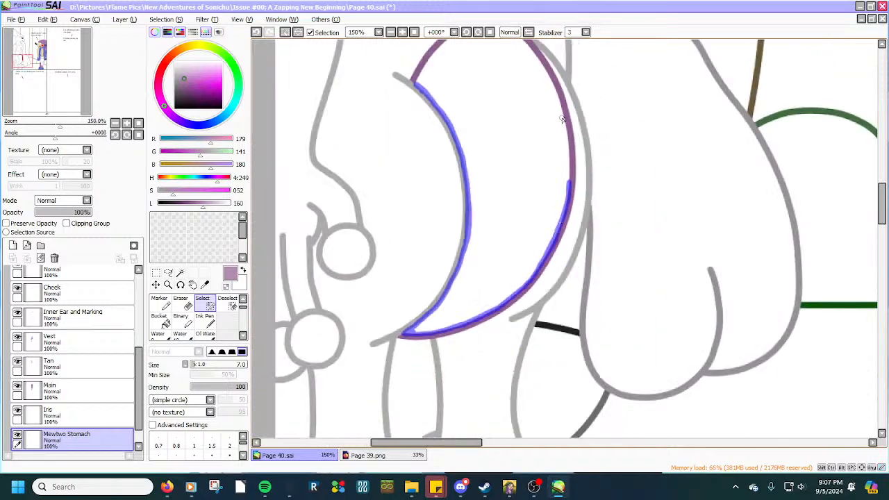
drag(883, 195, 881, 182)
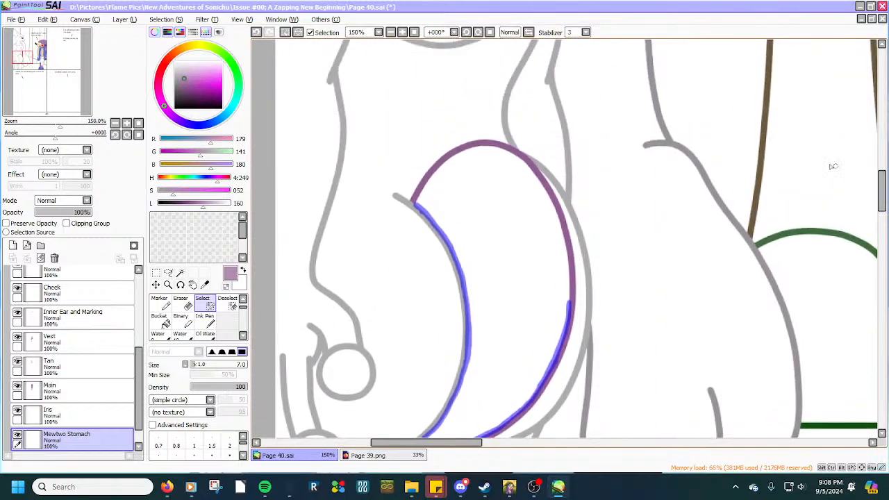
scroll(448, 146, up, 4)
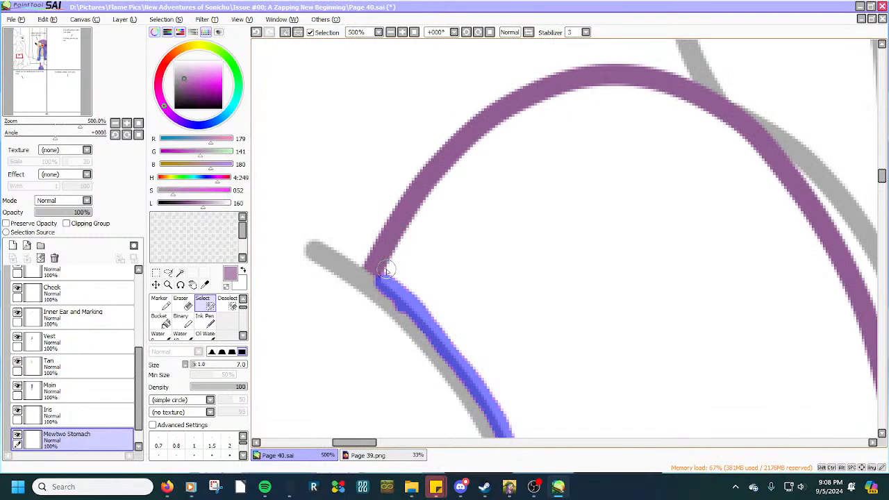
mouse_move(380, 280)
mouse_down()
mouse_move(393, 240)
mouse_move(448, 156)
mouse_move(552, 94)
mouse_move(653, 83)
mouse_move(595, 79)
mouse_move(663, 91)
mouse_move(724, 121)
mouse_move(771, 174)
mouse_up()
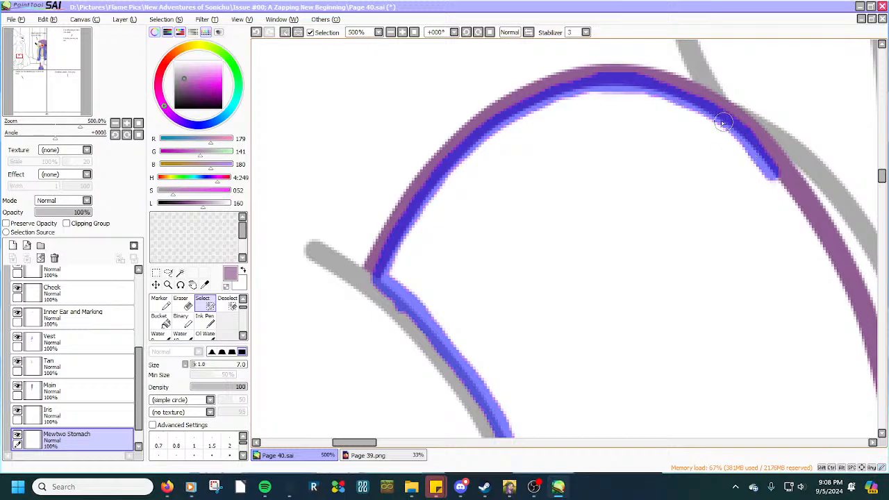
Close the remaining gap in the selection border along the upper outer outline of Mewtwo's stomach.
scroll(667, 109, down, 3)
scroll(548, 174, up, 3)
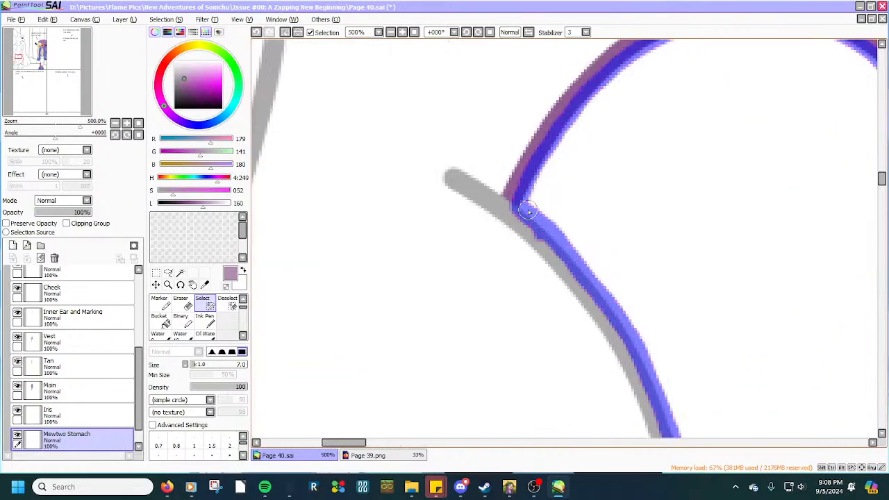
scroll(525, 193, down, 2)
scroll(831, 365, up, 2)
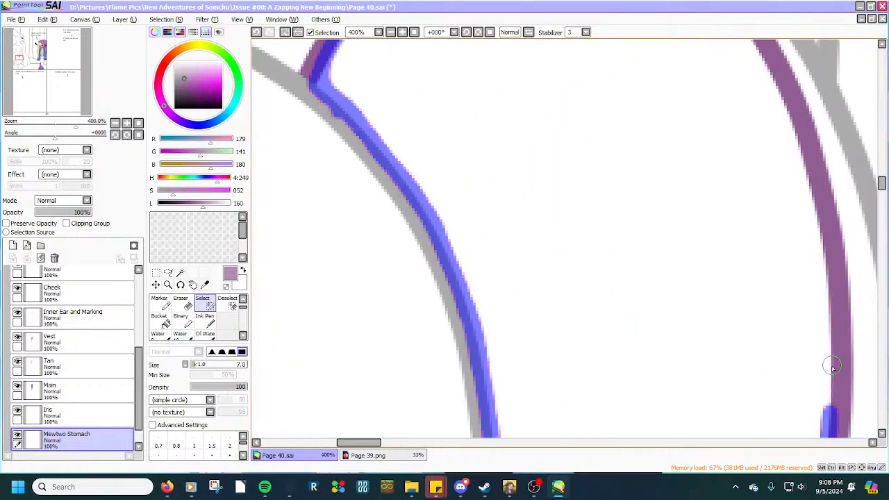
mouse_move(830, 418)
mouse_down()
mouse_move(827, 262)
mouse_move(800, 149)
mouse_move(753, 42)
mouse_move(806, 156)
mouse_move(828, 271)
mouse_move(829, 379)
mouse_up()
drag(882, 184, 880, 175)
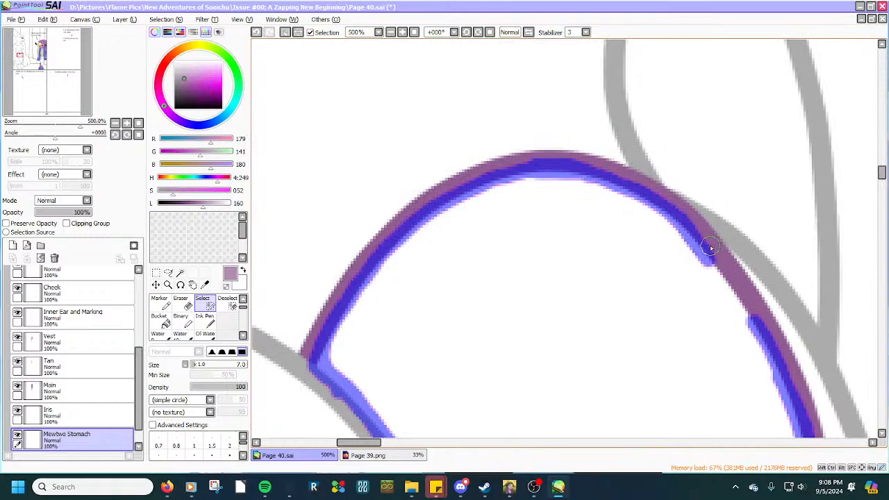
mouse_move(689, 234)
mouse_down()
mouse_move(758, 323)
mouse_move(708, 261)
mouse_up()
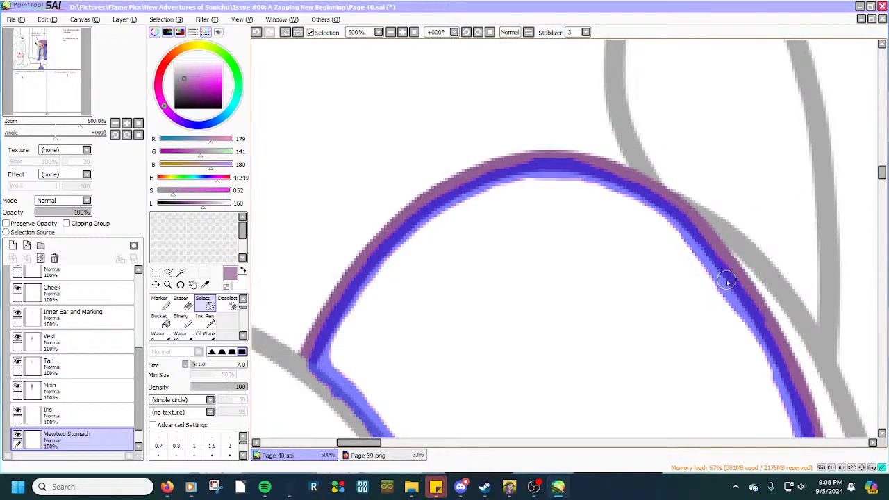
Select the area enclosed by the stomach border and fill it with the sampled purple on the Mewtwo Stomach layer.
scroll(692, 252, down, 7)
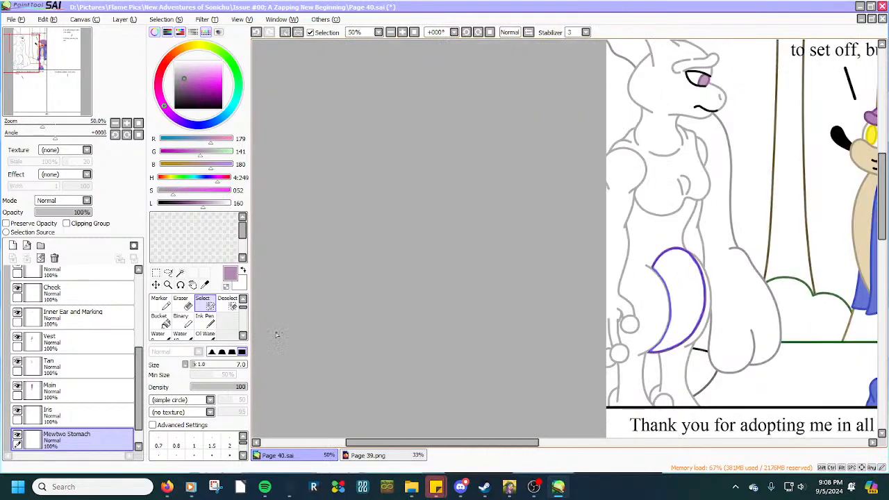
click(180, 272)
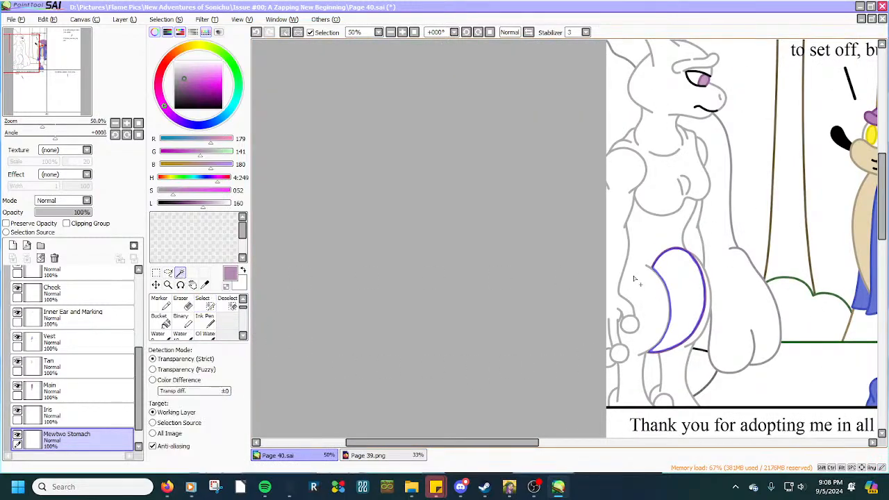
click(679, 273)
scroll(679, 273, down, 4)
scroll(661, 284, up, 2)
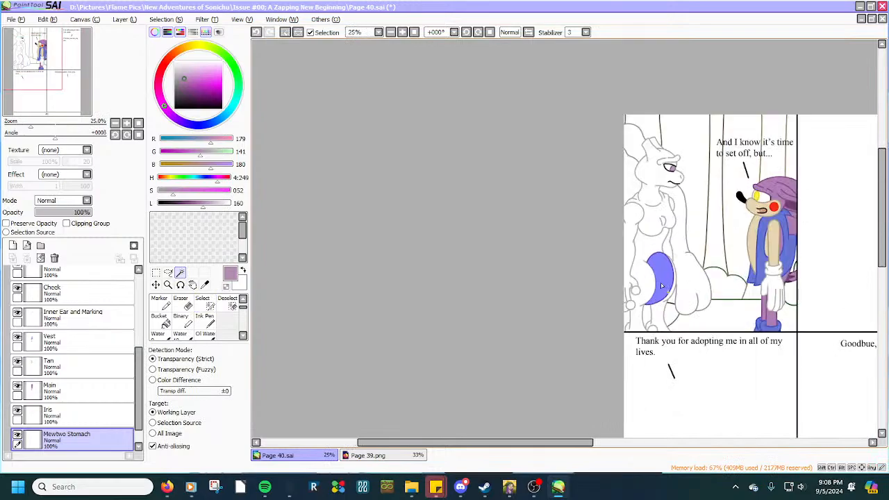
click(159, 320)
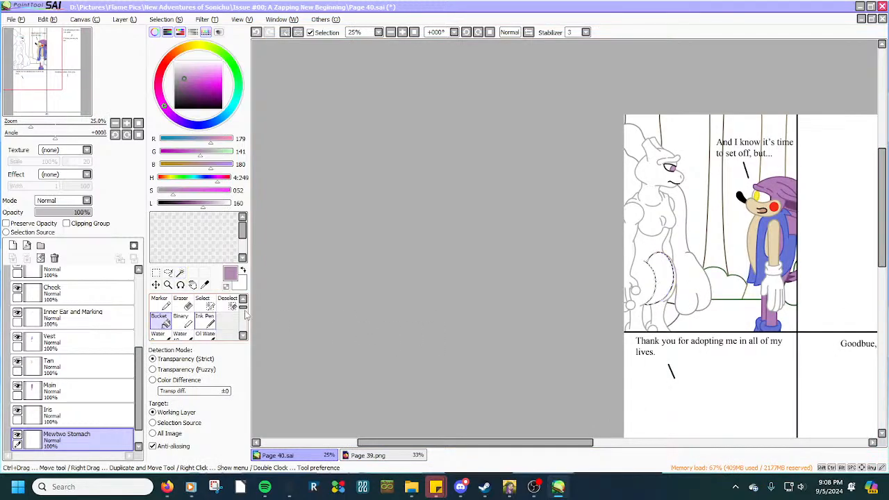
click(661, 267)
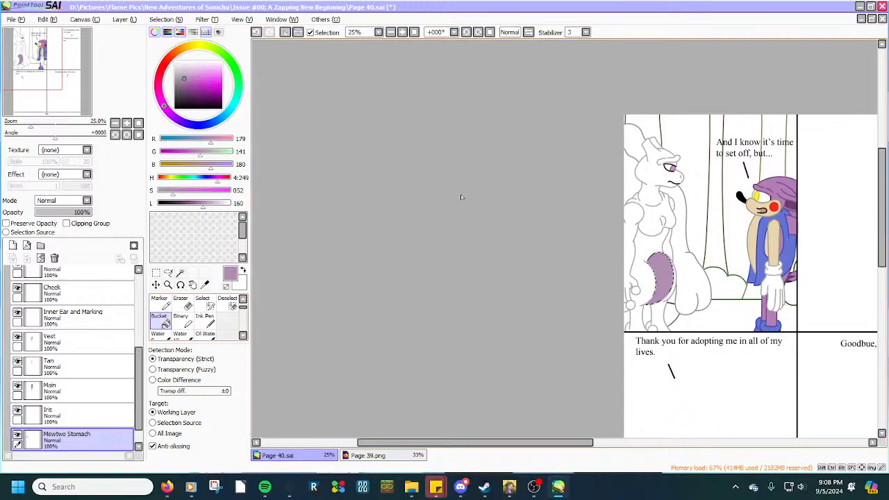
Save Page 40.sai and clear the stomach selection.
click(19, 20)
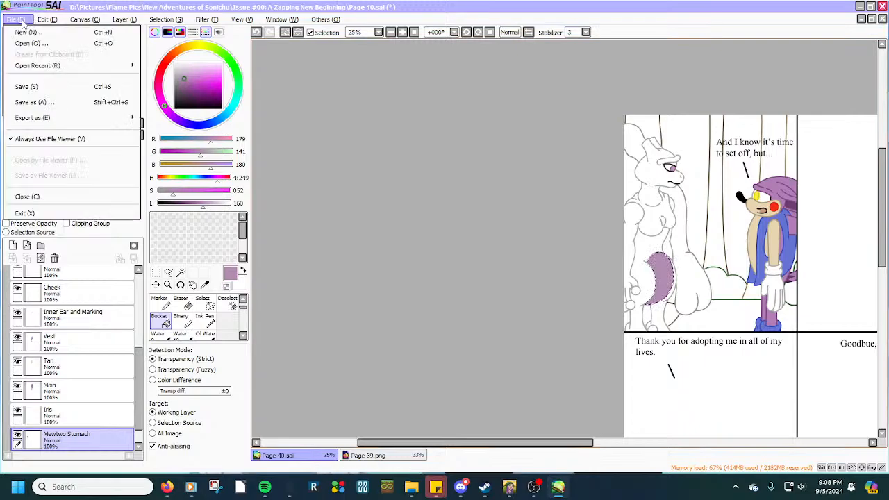
click(26, 86)
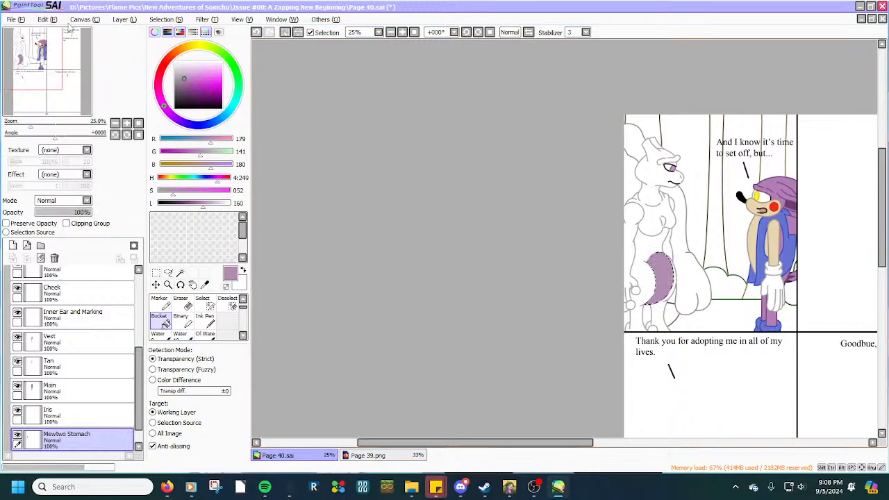
click(163, 19)
click(163, 19)
click(163, 20)
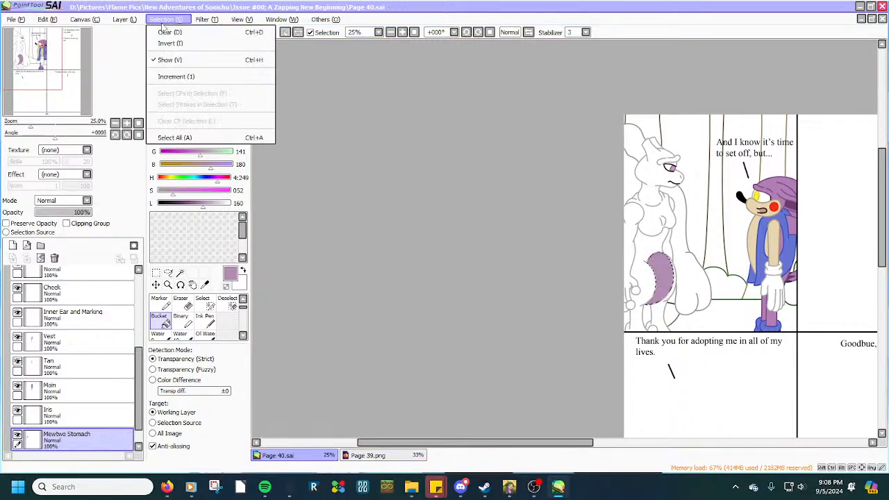
click(165, 33)
Add a new layer beneath the Mewtwo Stomach layer and name it BG Tree Dark.
scroll(255, 90, down, 2)
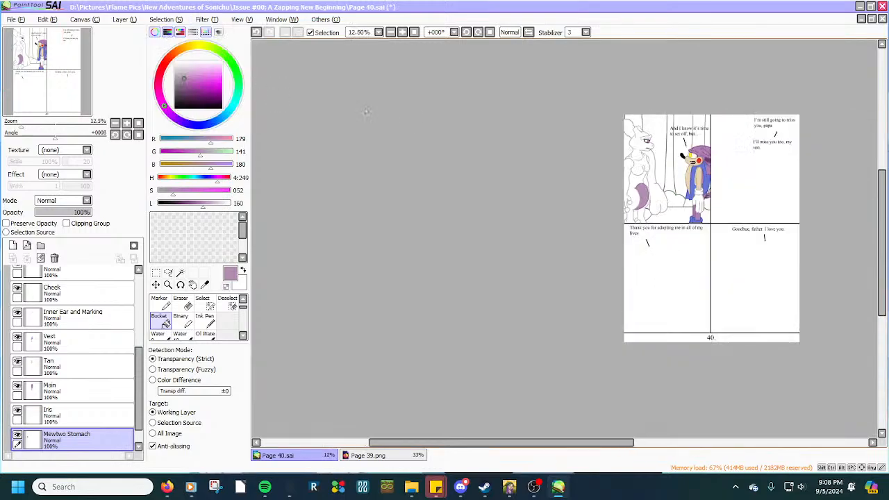
scroll(456, 95, up, 4)
scroll(546, 172, down, 1)
scroll(545, 172, down, 1)
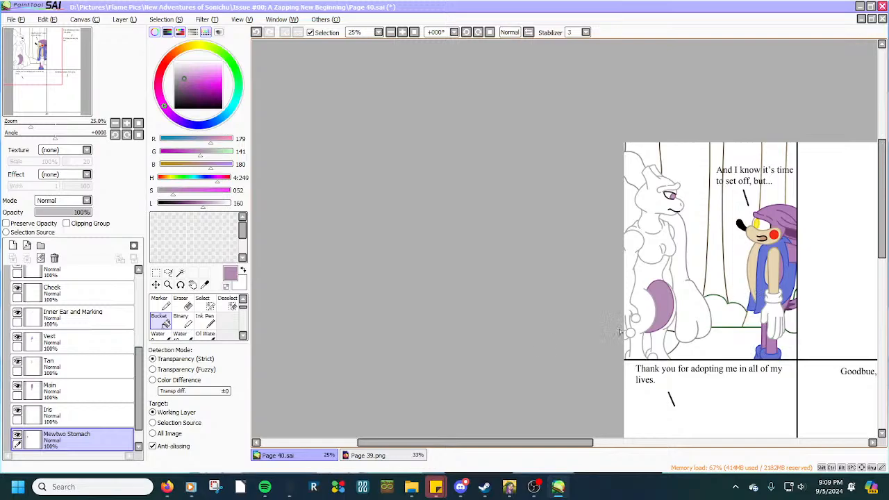
scroll(53, 393, down, 1)
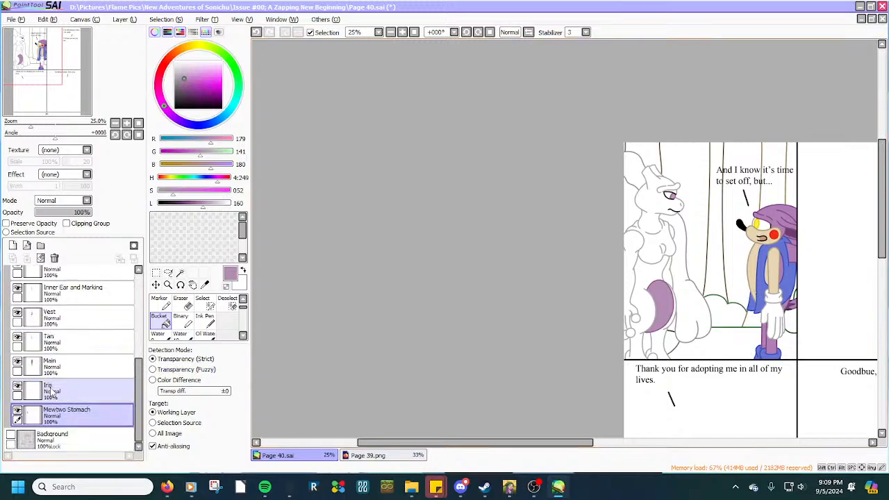
click(13, 257)
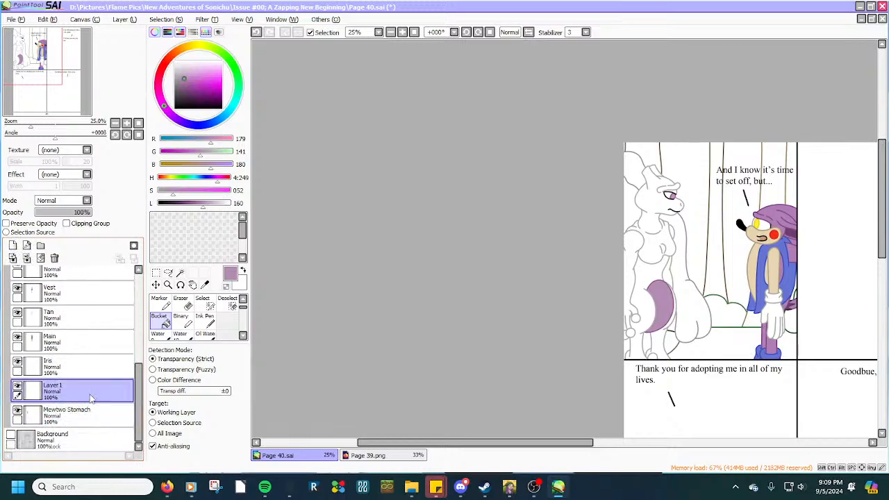
drag(94, 397, 98, 417)
double_click(100, 417)
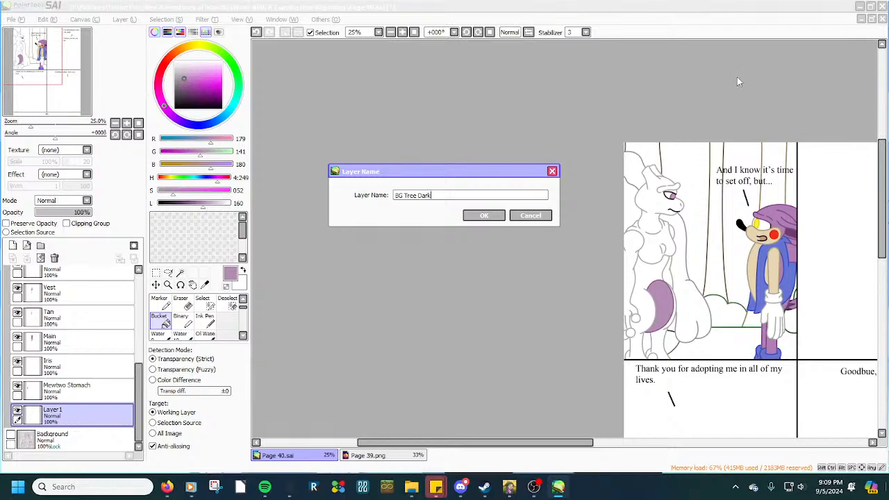
click(484, 216)
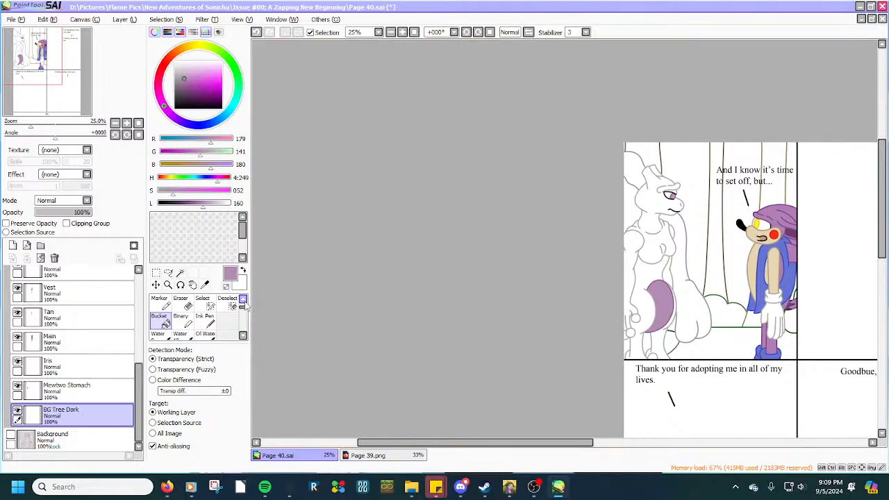
Sample the dark brown of the background tree outline beside Mewtwo as the drawing colour.
click(204, 285)
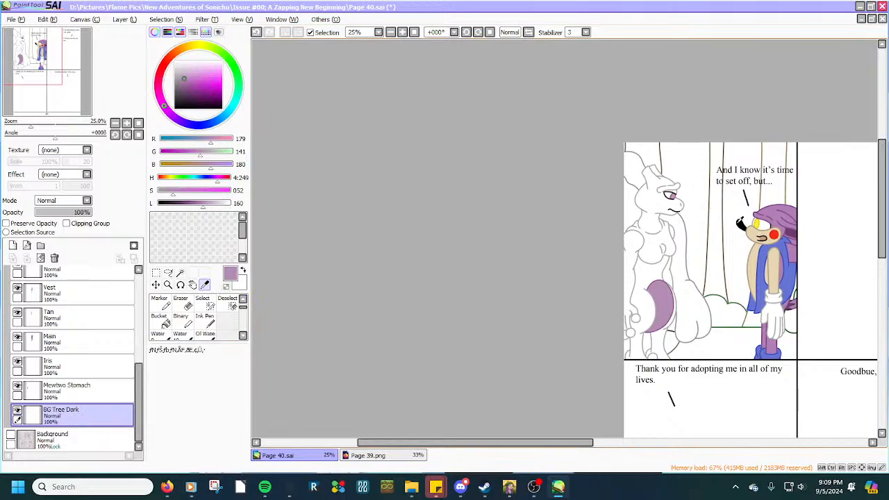
scroll(677, 247, up, 4)
scroll(684, 222, up, 3)
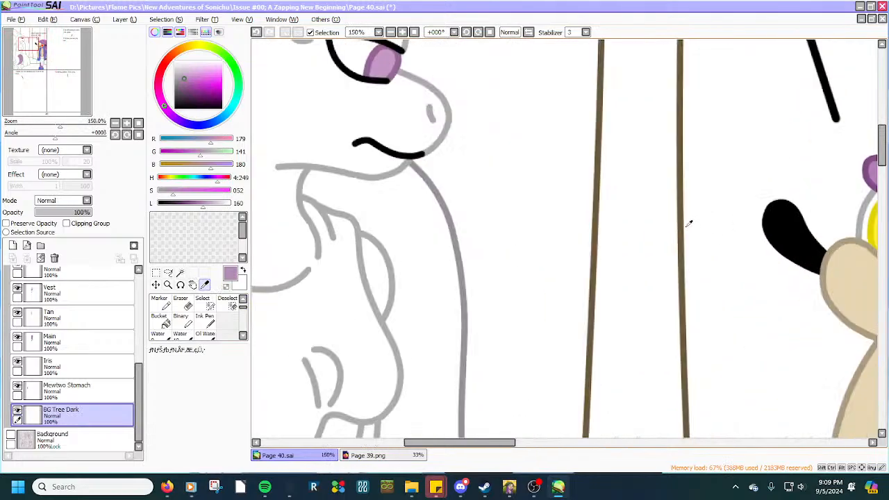
click(684, 221)
scroll(683, 222, down, 5)
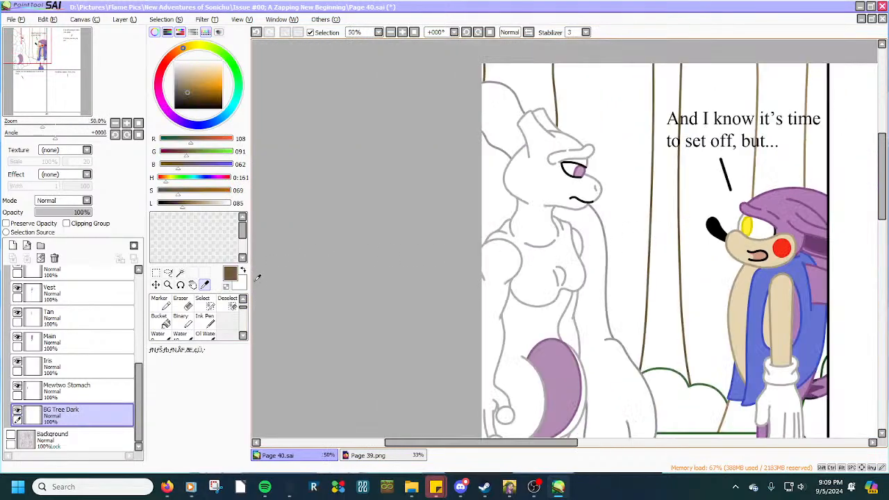
Start a selection border along the bush's upper edge and up the inner side of the tree trunk's right outline from where they meet.
click(202, 302)
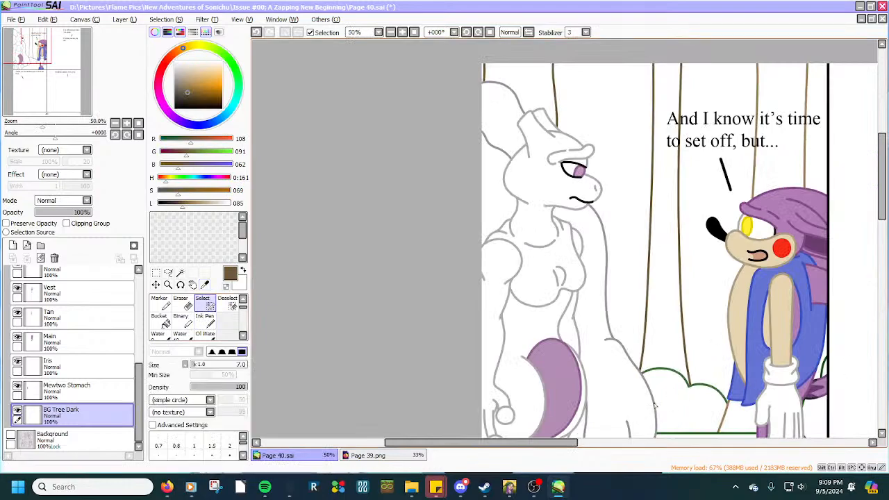
scroll(652, 405, up, 6)
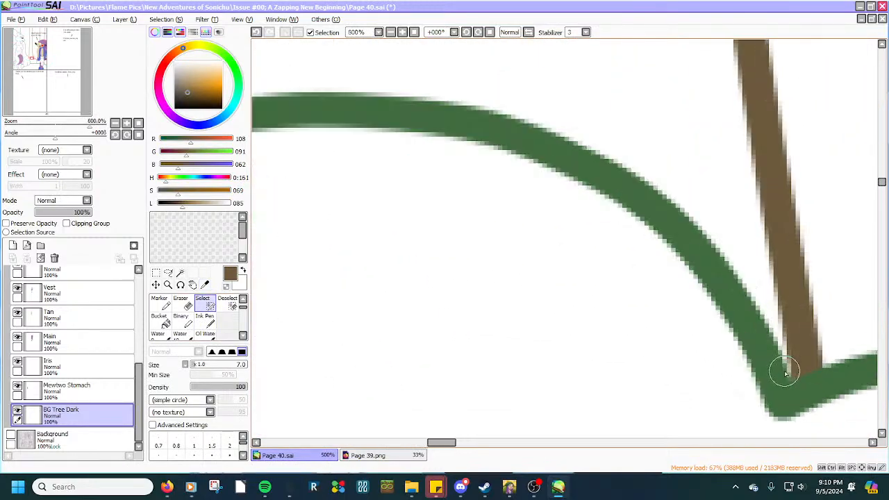
mouse_move(784, 372)
mouse_down()
mouse_move(787, 350)
mouse_move(794, 379)
mouse_move(787, 386)
mouse_move(737, 280)
mouse_move(626, 173)
mouse_move(497, 114)
mouse_move(413, 98)
mouse_up()
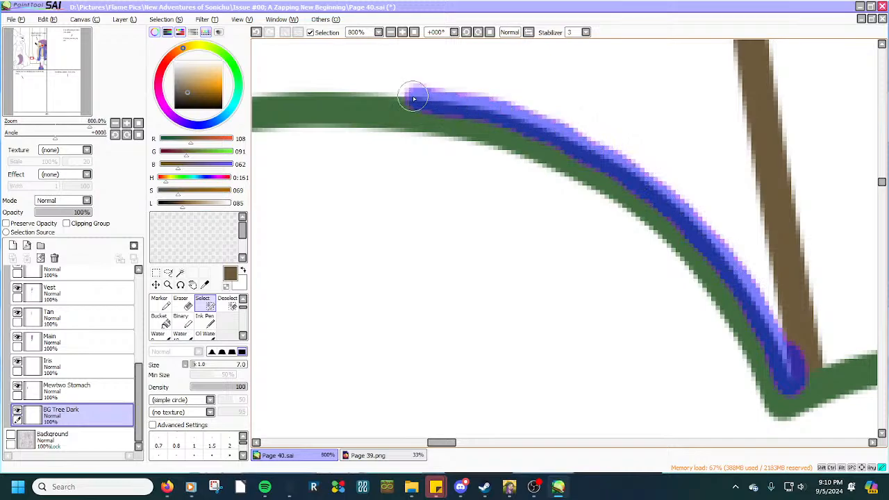
mouse_move(794, 339)
mouse_down()
mouse_move(791, 371)
mouse_move(747, 74)
mouse_up()
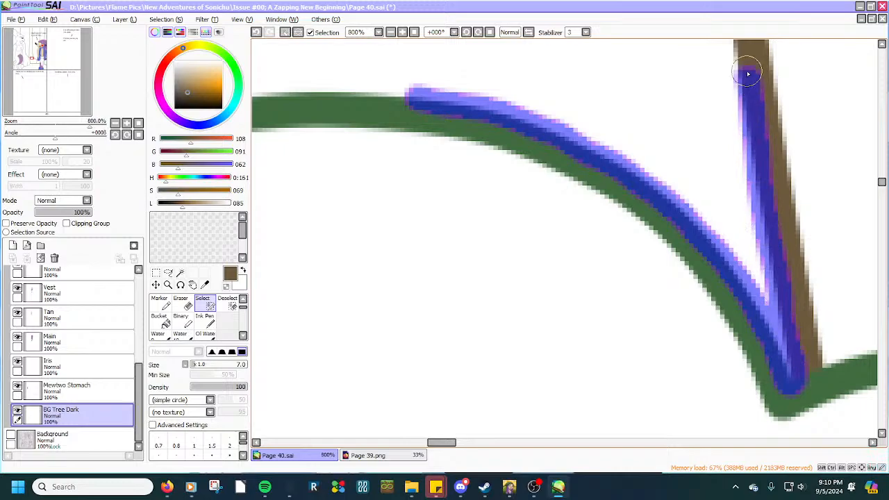
mouse_move(770, 312)
mouse_down()
mouse_move(761, 266)
mouse_move(741, 277)
mouse_up()
Extend the selection border along the rest of the bush top to Mewtwo's tail and up the base of the trunk's left outline.
scroll(738, 278, down, 4)
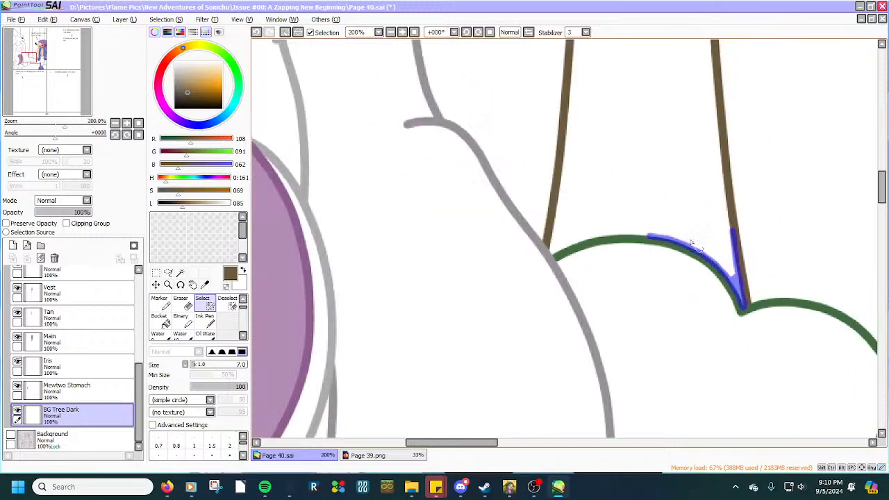
scroll(631, 204, up, 2)
scroll(516, 269, up, 2)
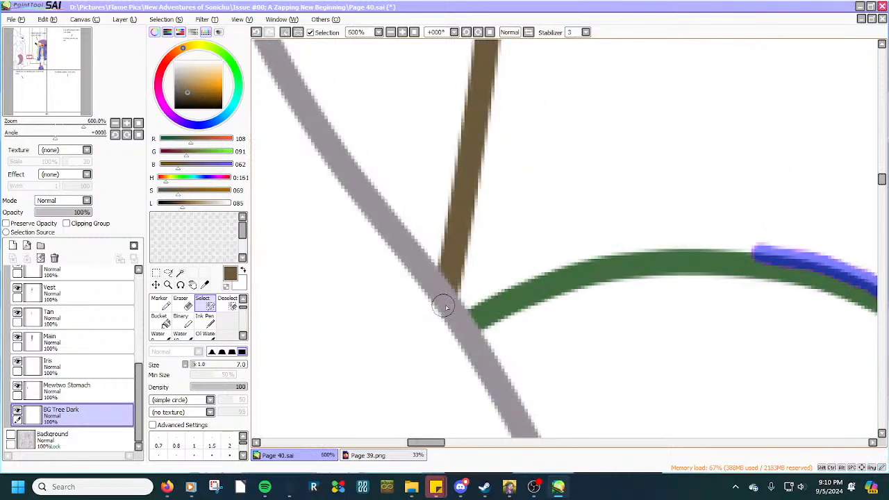
mouse_move(458, 293)
mouse_down()
mouse_move(465, 312)
mouse_move(569, 260)
mouse_move(555, 271)
mouse_move(639, 254)
mouse_move(780, 256)
mouse_up()
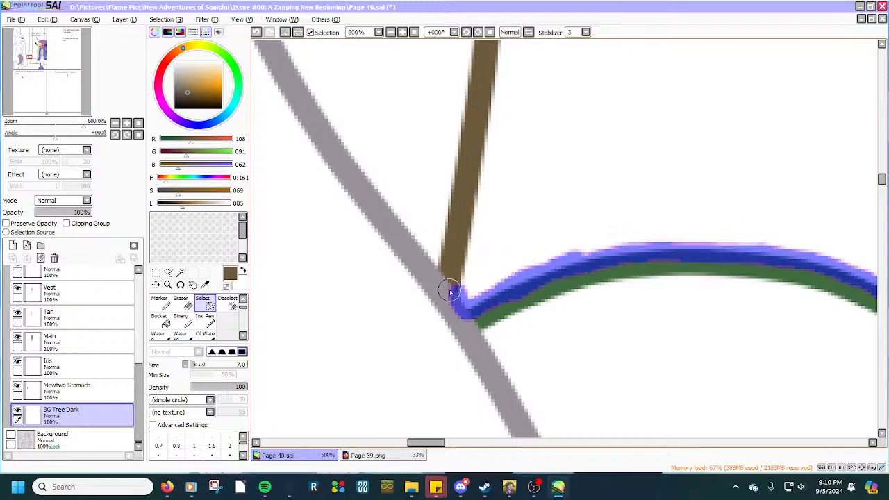
mouse_move(462, 292)
mouse_down()
mouse_move(490, 116)
mouse_move(498, 38)
mouse_up()
scroll(444, 243, down, 4)
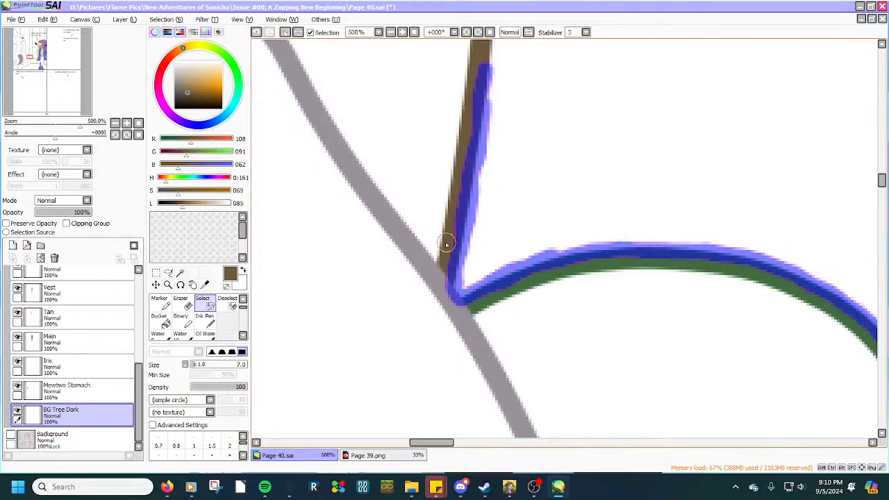
Lengthen the selection border up the inner sides of both outlines on the lower part of the trunk.
scroll(520, 189, down, 3)
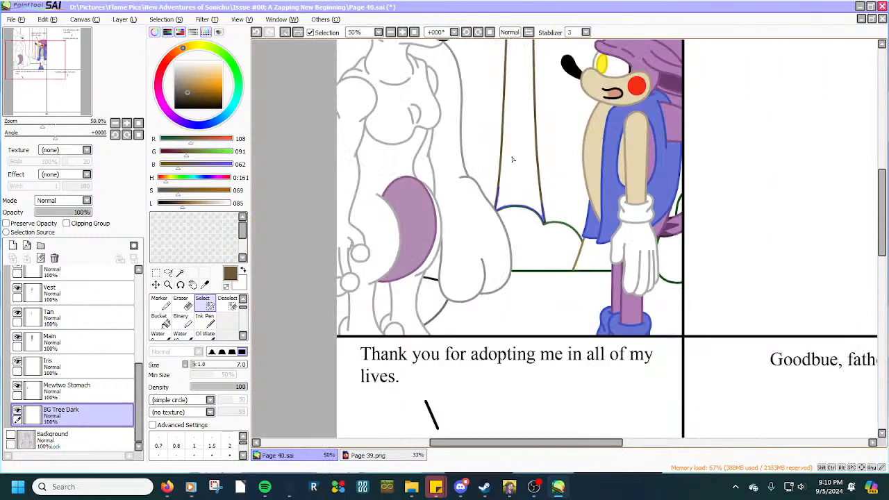
scroll(512, 156, up, 3)
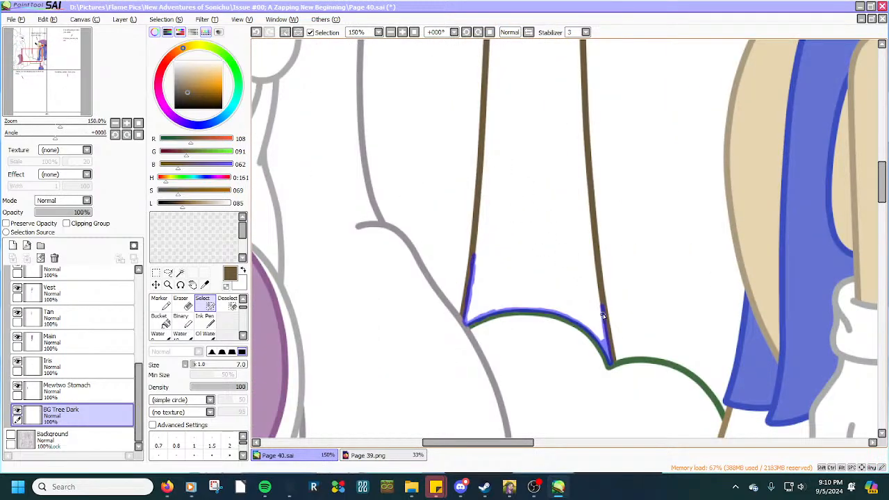
scroll(603, 316, up, 1)
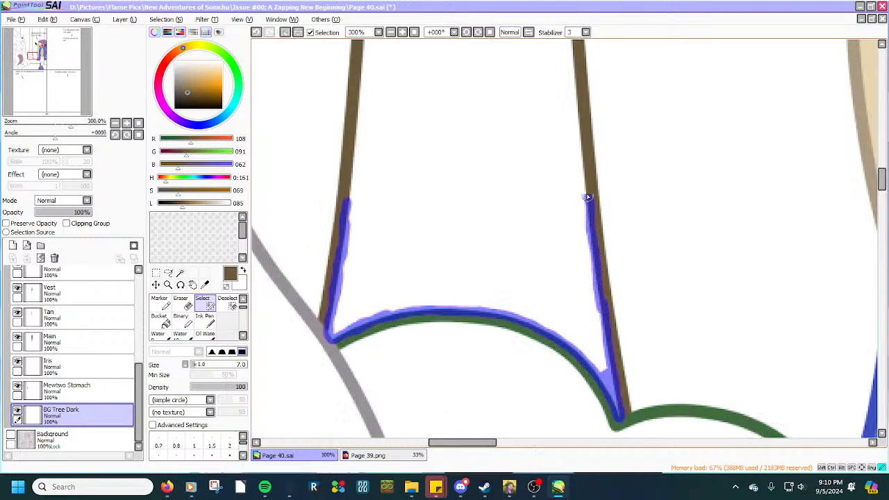
drag(587, 197, 580, 130)
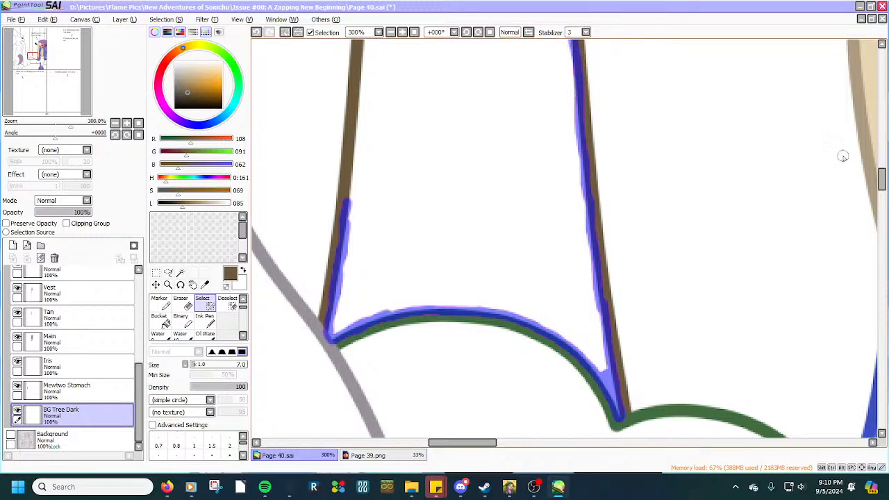
drag(882, 182, 842, 167)
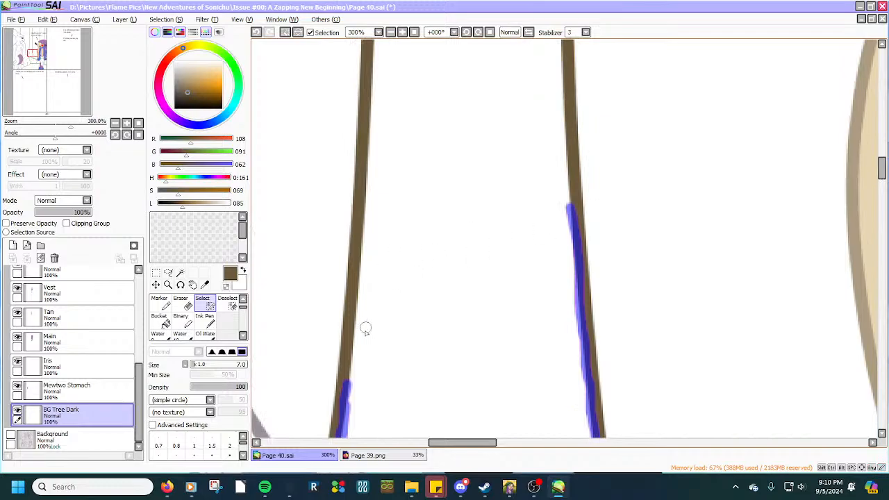
scroll(365, 330, up, 3)
mouse_move(361, 390)
mouse_down()
mouse_move(376, 349)
mouse_move(361, 379)
mouse_move(392, 36)
mouse_up()
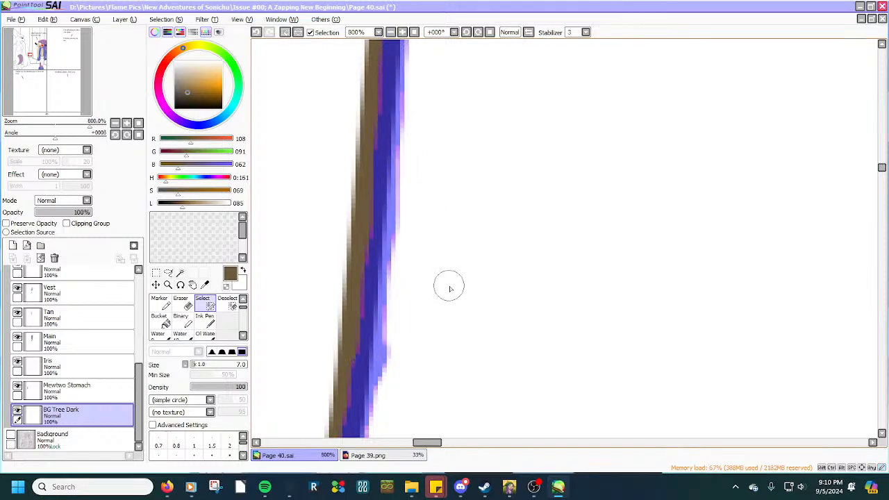
Undo the stray selection mark at the purple character's mouth and carry the selection border farther up both outlines below chest level.
scroll(449, 287, down, 4)
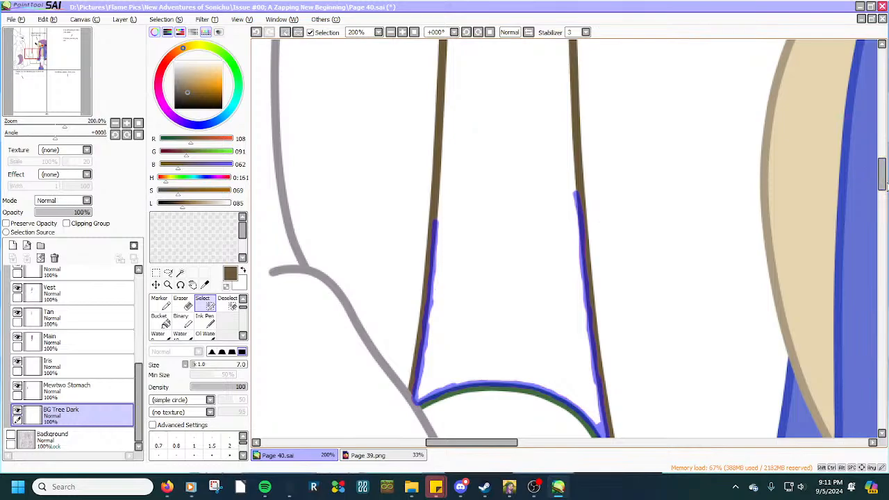
drag(881, 177, 875, 154)
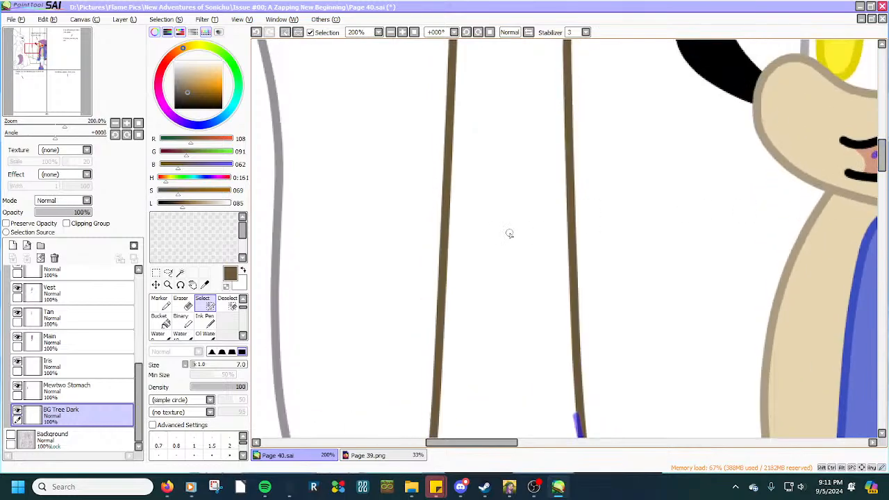
key(ctrl+z)
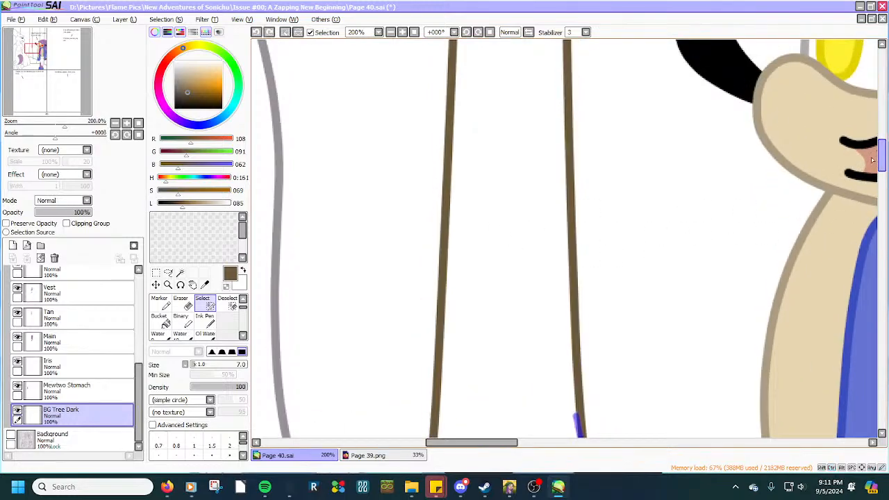
scroll(882, 164, down, 2)
scroll(463, 274, up, 4)
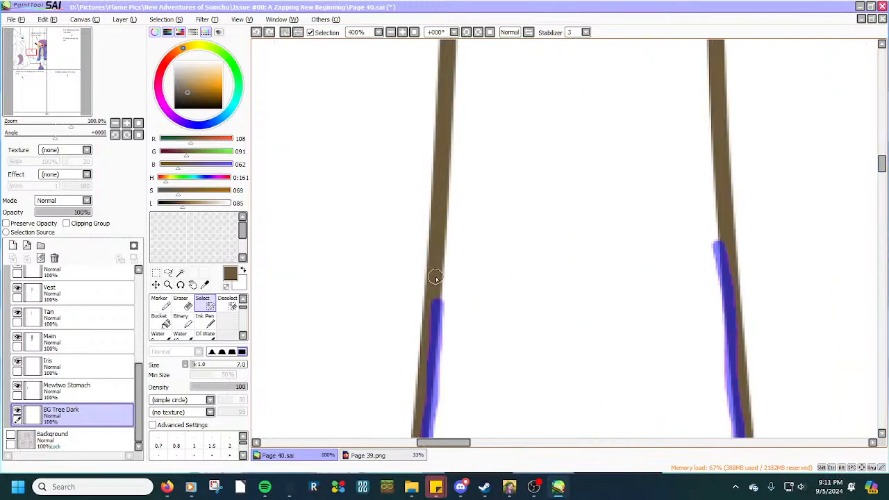
drag(439, 314, 458, 44)
scroll(439, 167, down, 1)
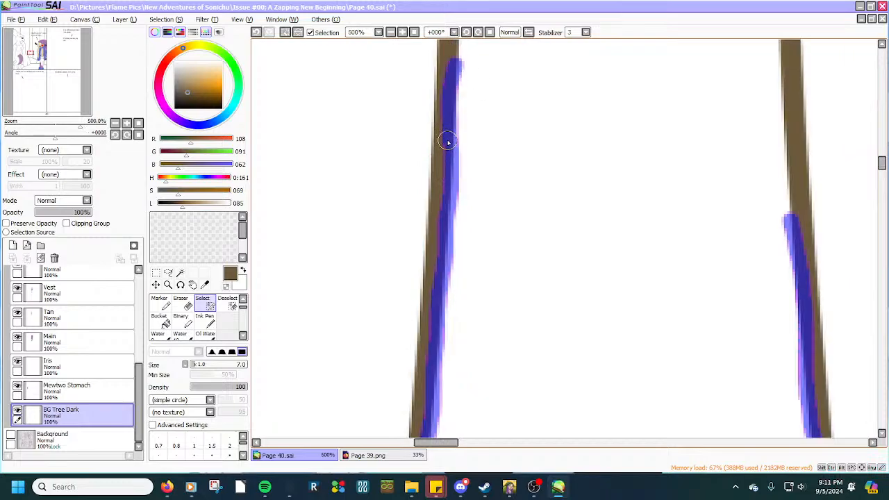
drag(447, 141, 440, 268)
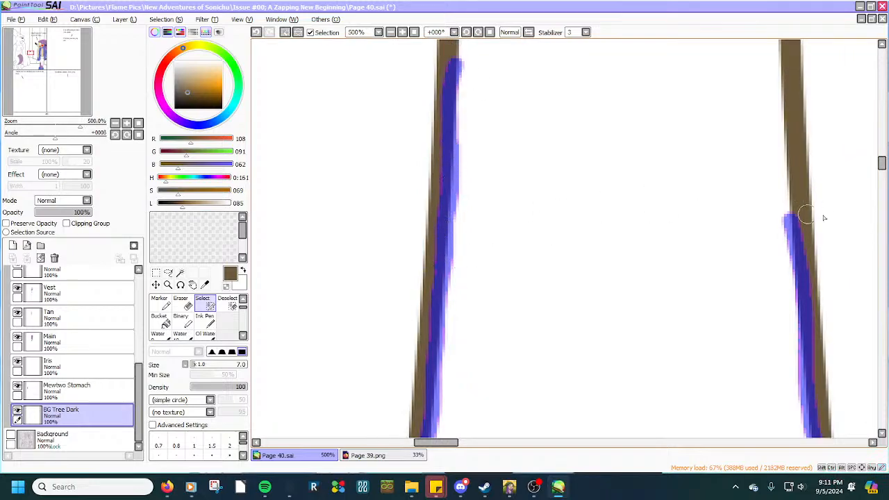
drag(790, 226, 782, 23)
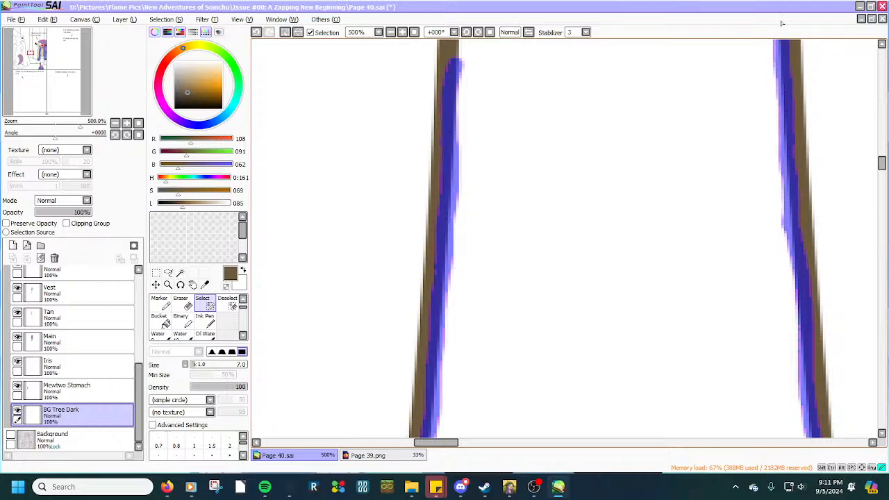
Trace the selection border up both inner trunk edges from the purple character's upper chest to mouth level.
drag(882, 163, 882, 154)
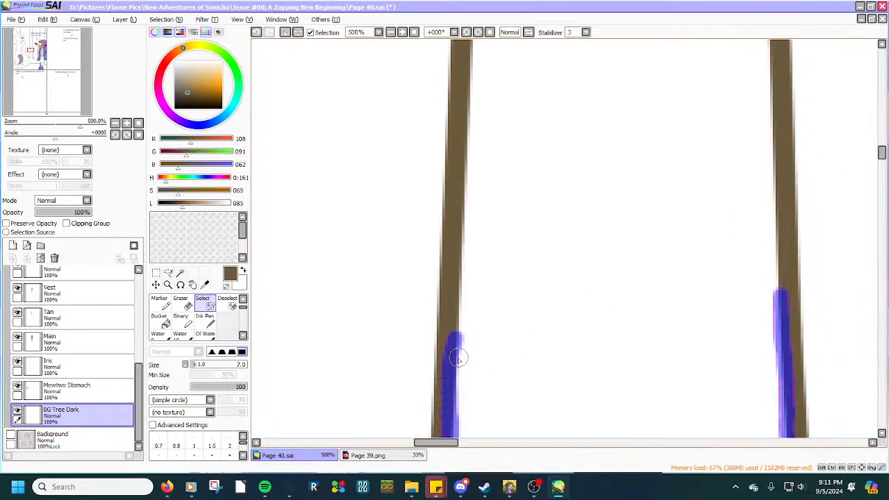
drag(458, 358, 468, 36)
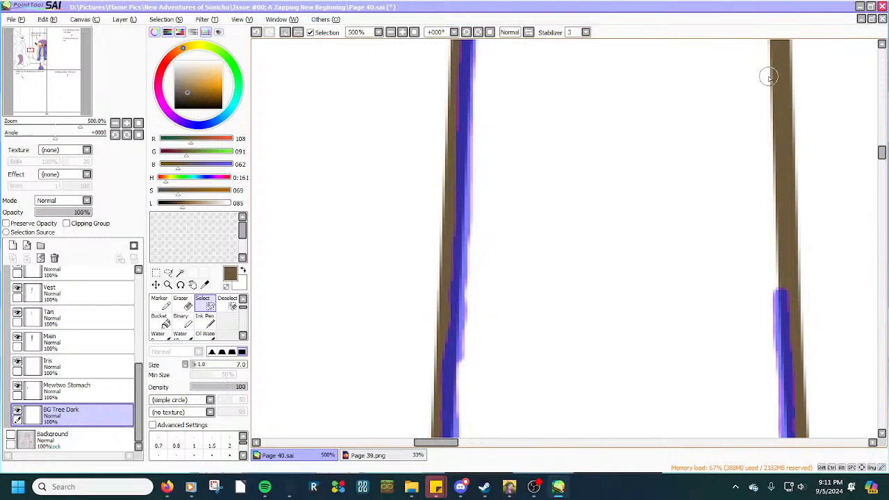
mouse_move(771, 46)
mouse_down()
mouse_move(779, 301)
mouse_move(775, 235)
mouse_up()
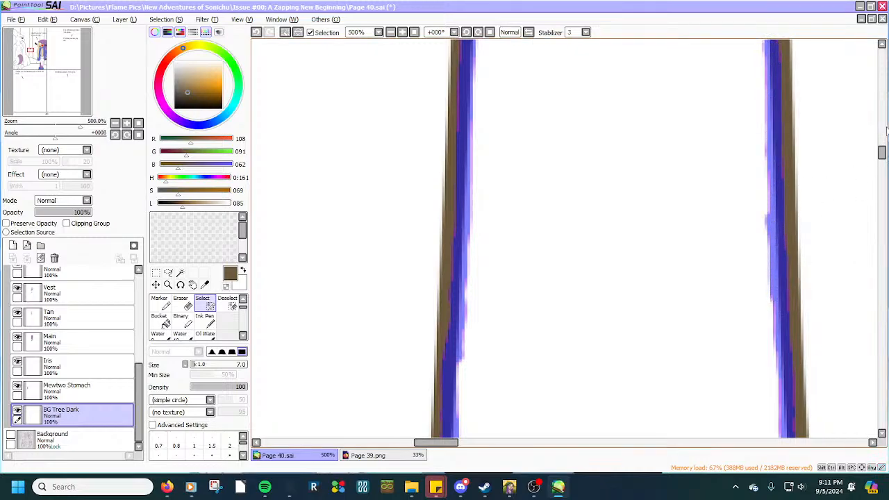
drag(880, 157, 880, 145)
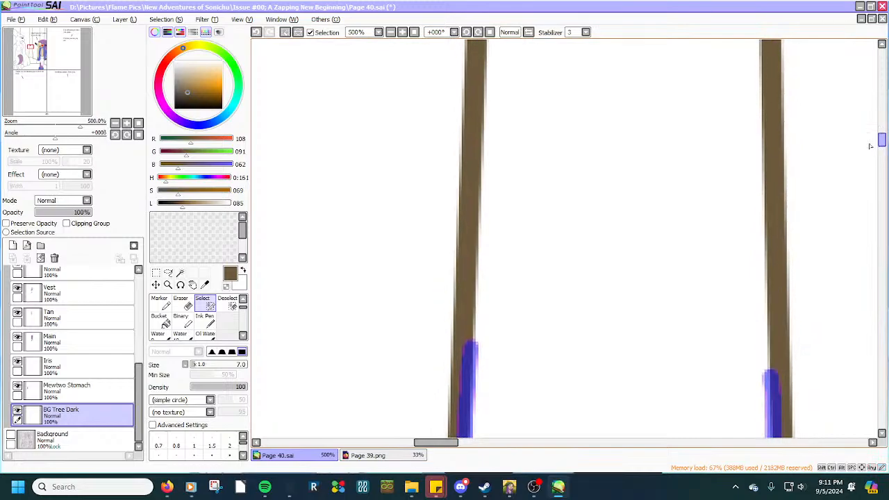
mouse_move(472, 345)
mouse_down()
mouse_move(484, 40)
mouse_move(471, 328)
mouse_up()
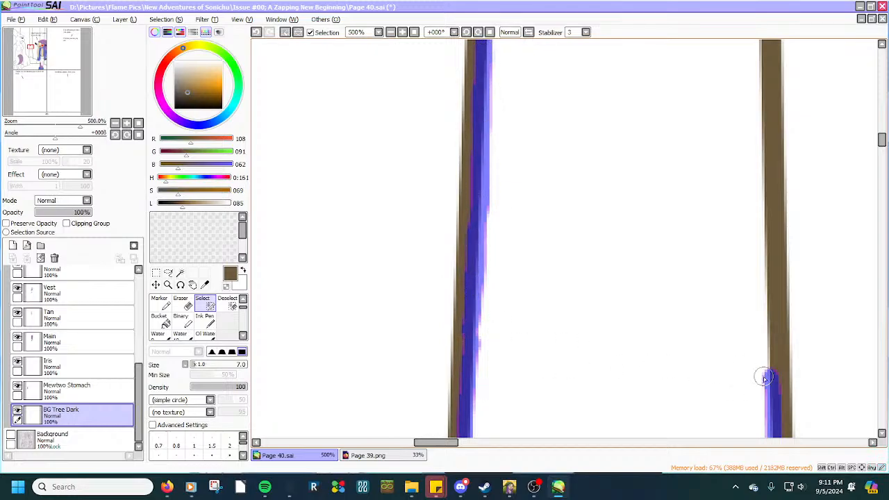
mouse_move(770, 381)
mouse_down()
mouse_move(763, 44)
mouse_move(768, 369)
mouse_up()
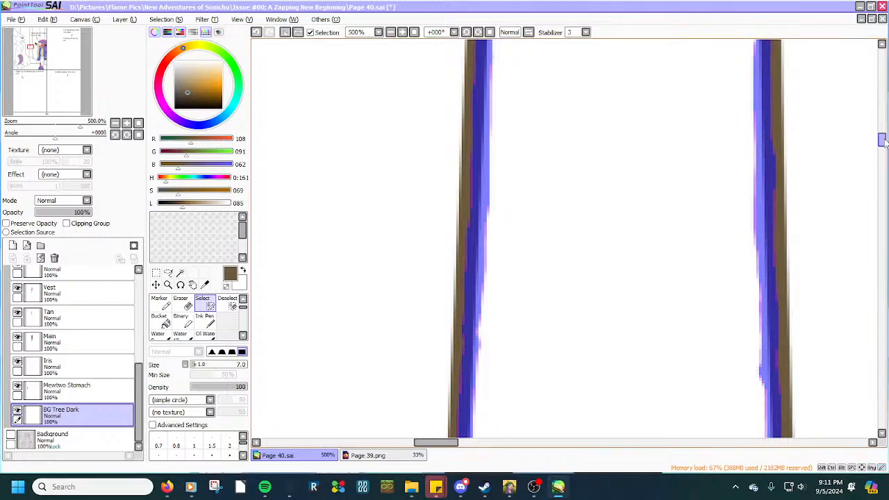
Add the next stretch of selection border along both inner trunk edges, level with the purple character's eyes.
drag(882, 139, 883, 128)
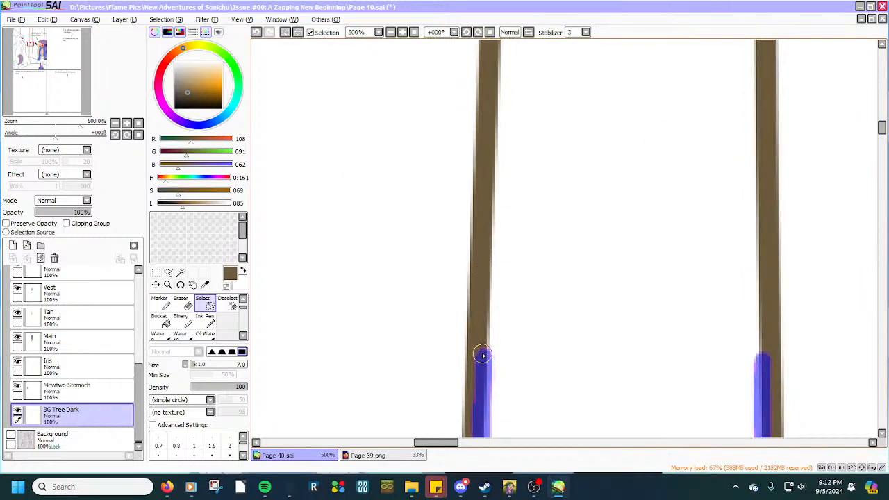
drag(483, 355, 496, 41)
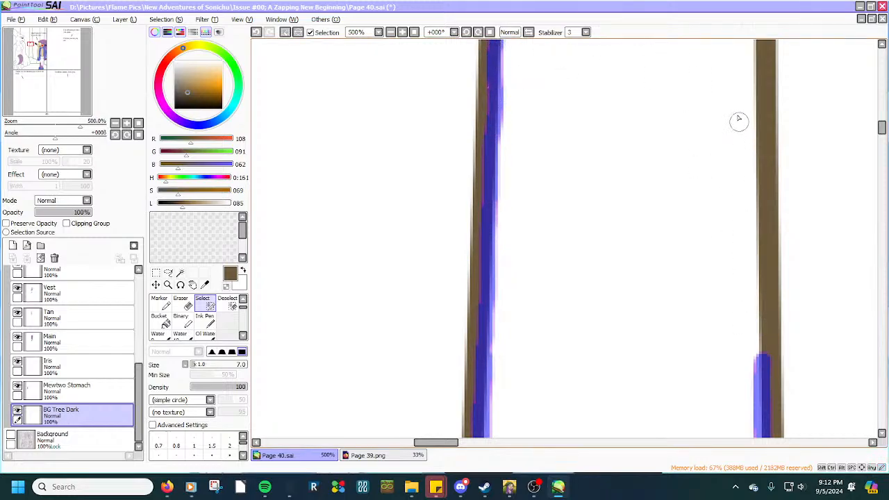
mouse_move(757, 48)
mouse_down()
mouse_move(762, 362)
mouse_move(756, 88)
mouse_up()
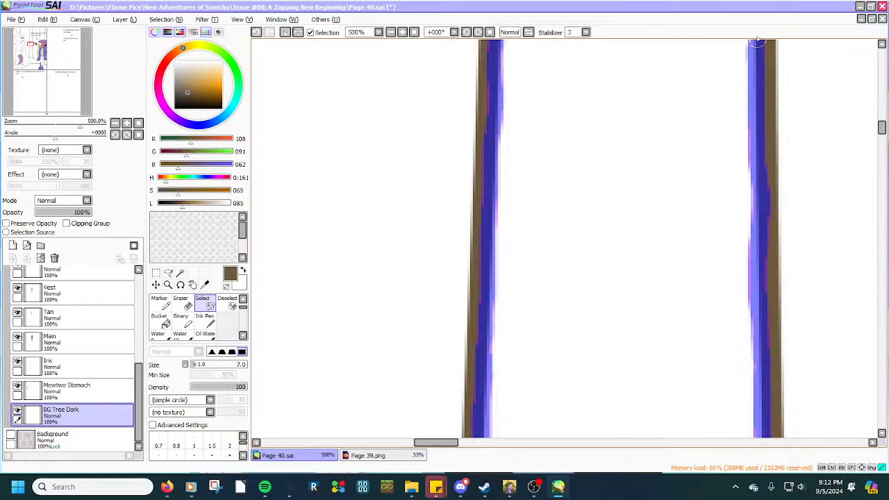
Continue the selection border up the trunk's left outline beside the top of the character's head and deselect the spill across the brown line.
drag(882, 129, 861, 111)
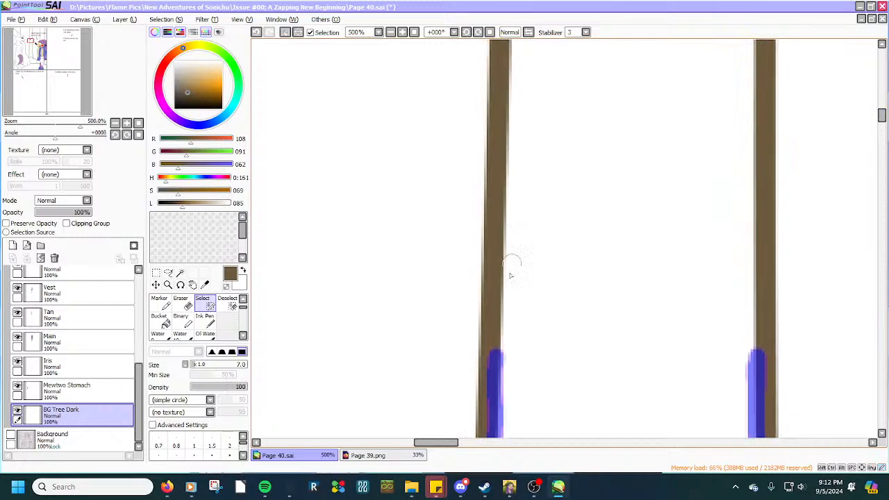
mouse_move(502, 359)
mouse_down()
mouse_move(505, 51)
mouse_move(494, 145)
mouse_up()
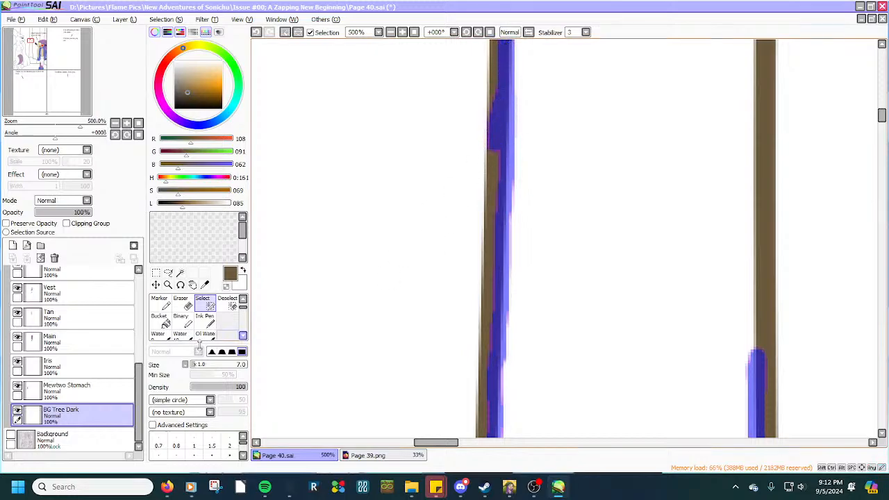
click(227, 303)
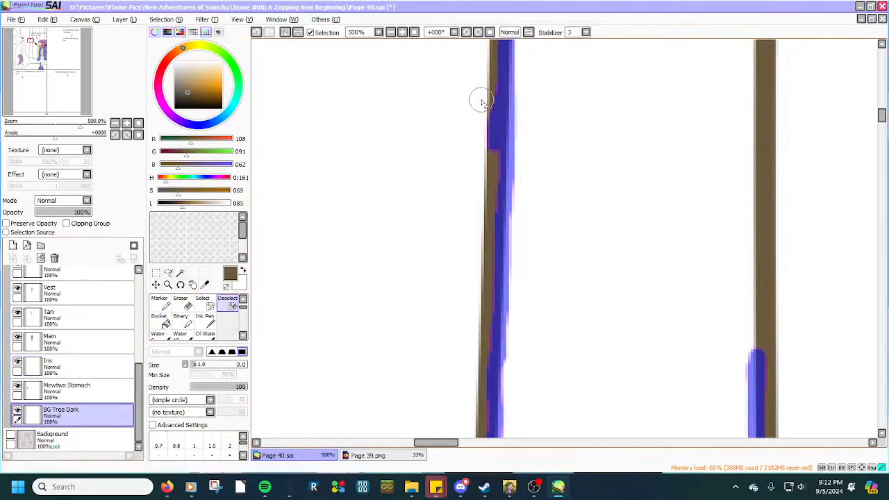
mouse_move(482, 102)
mouse_down()
mouse_move(476, 163)
mouse_move(481, 96)
mouse_move(481, 172)
mouse_up()
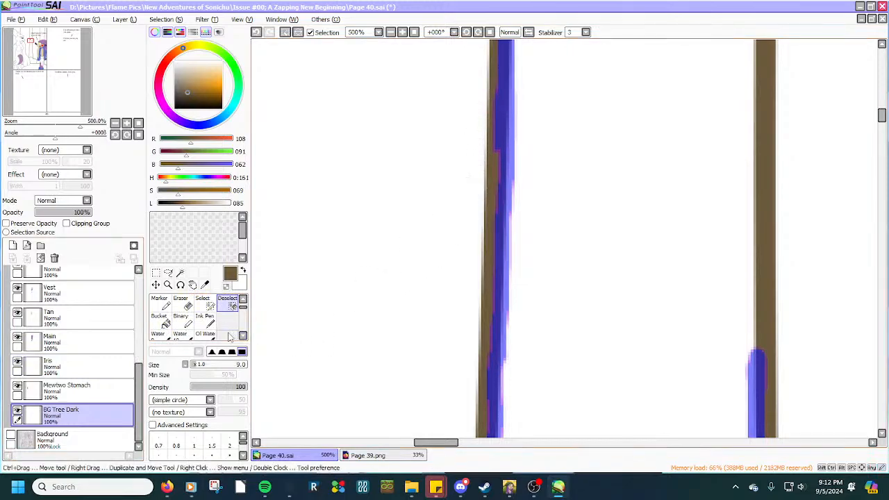
click(202, 309)
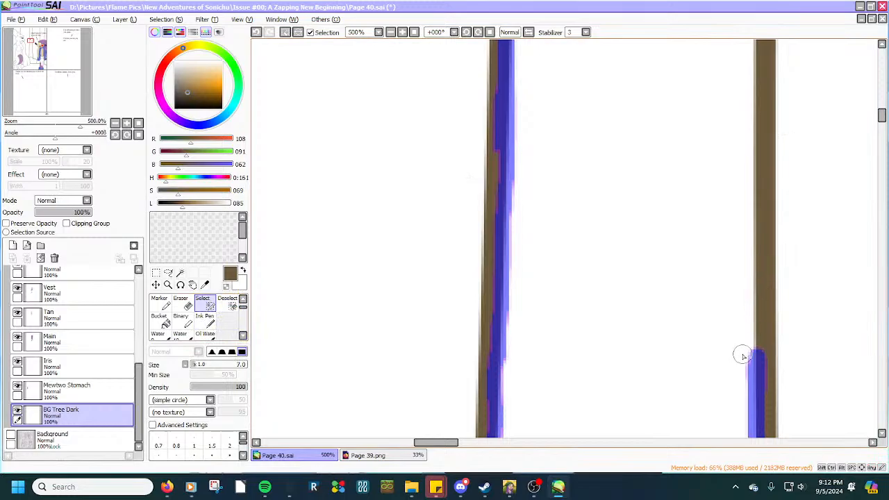
Extend the selection border up the trunk's right inner outline to match the height reached on the left outline.
drag(758, 353, 756, 43)
drag(756, 92, 753, 147)
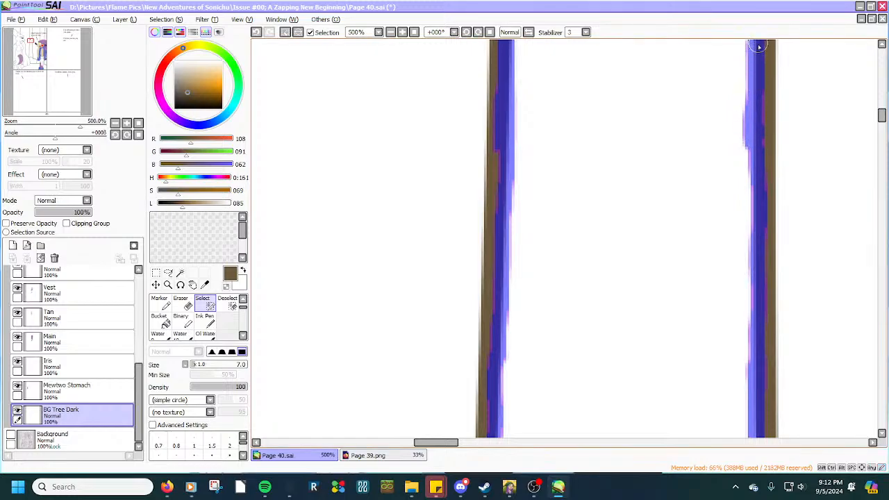
drag(757, 82, 750, 152)
scroll(882, 45, up, 5)
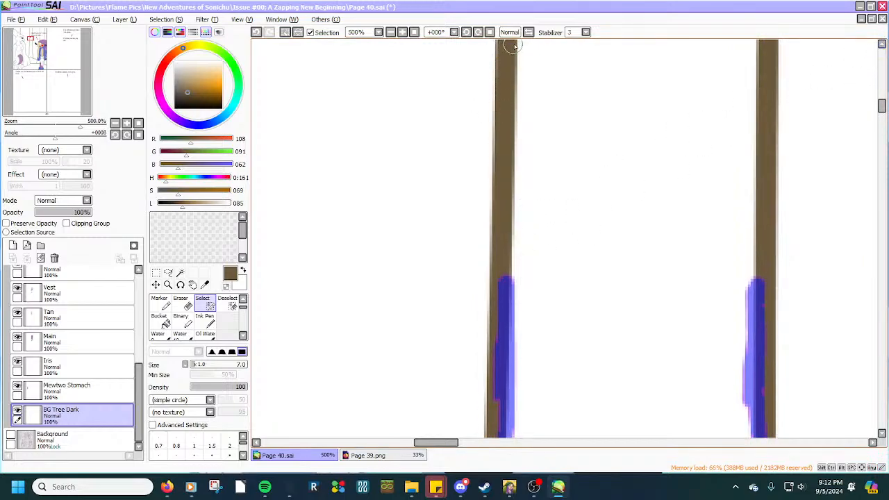
Carry the selection border up both inner trunk outlines to just below the dialogue text, thickening the thin spots on the left one.
mouse_move(514, 45)
mouse_down()
mouse_move(512, 142)
mouse_move(517, 84)
mouse_up()
mouse_move(509, 138)
mouse_down()
mouse_move(507, 278)
mouse_move(479, 306)
mouse_up()
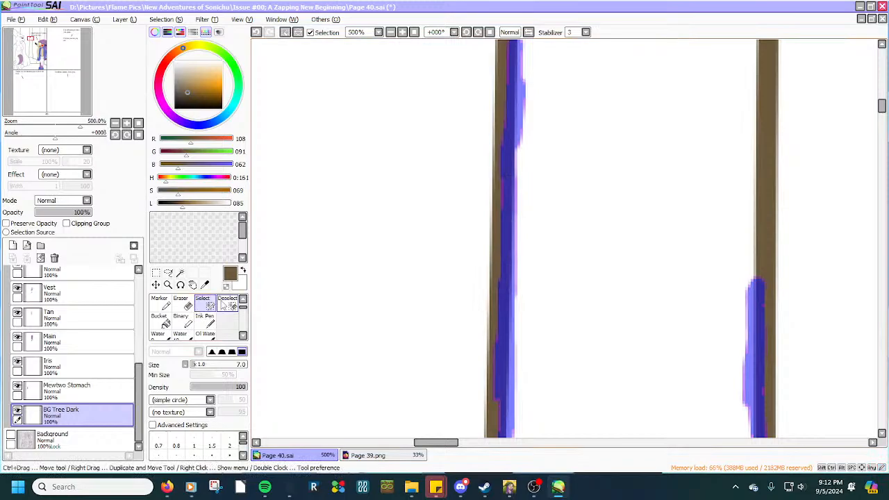
click(227, 304)
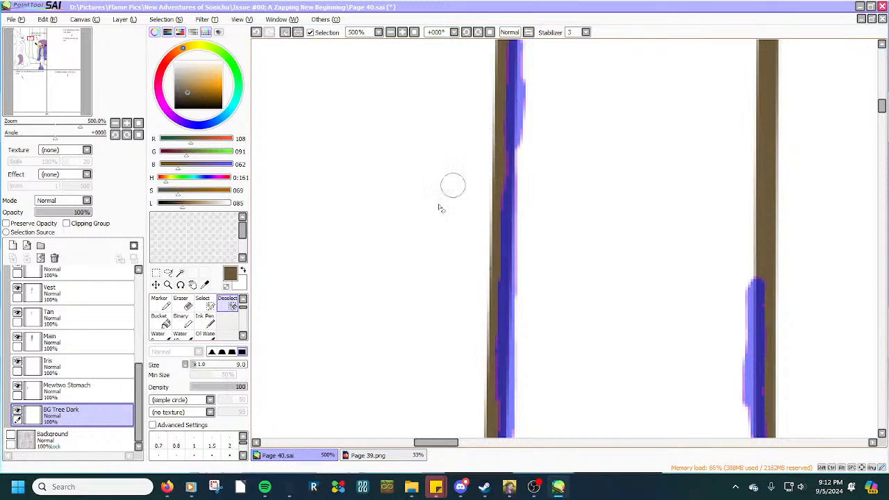
click(202, 304)
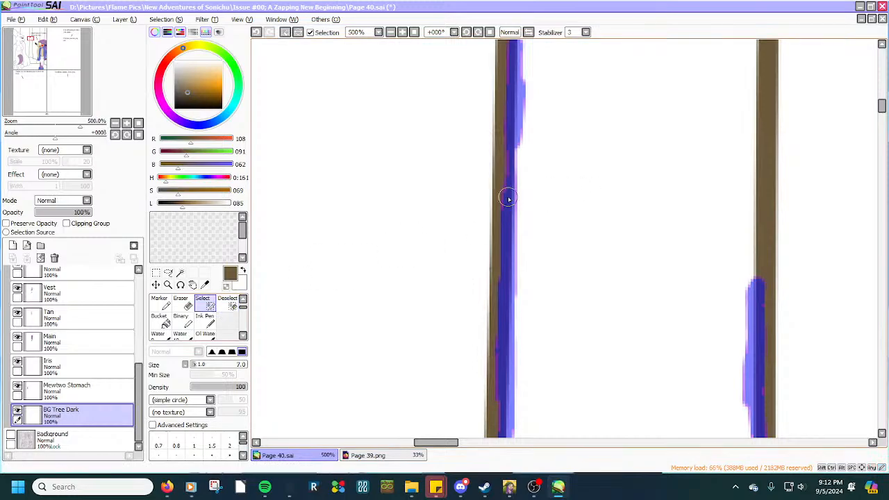
drag(509, 200, 512, 137)
drag(517, 92, 514, 45)
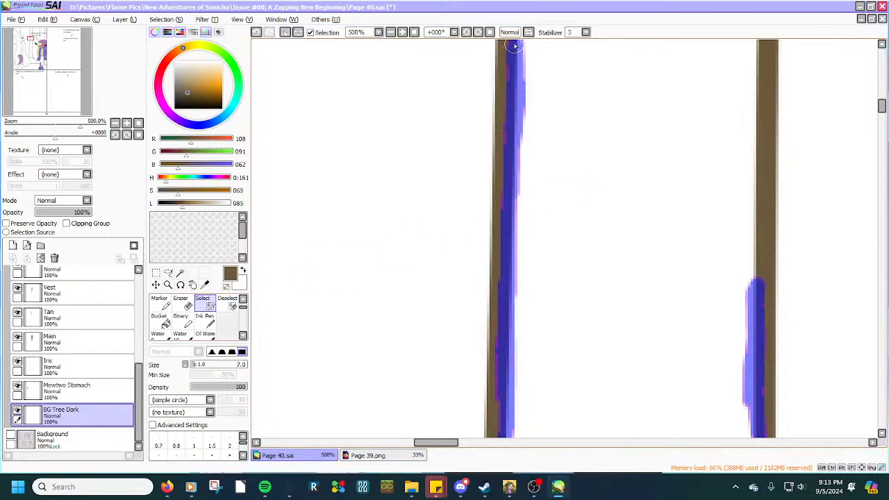
drag(756, 282, 760, 31)
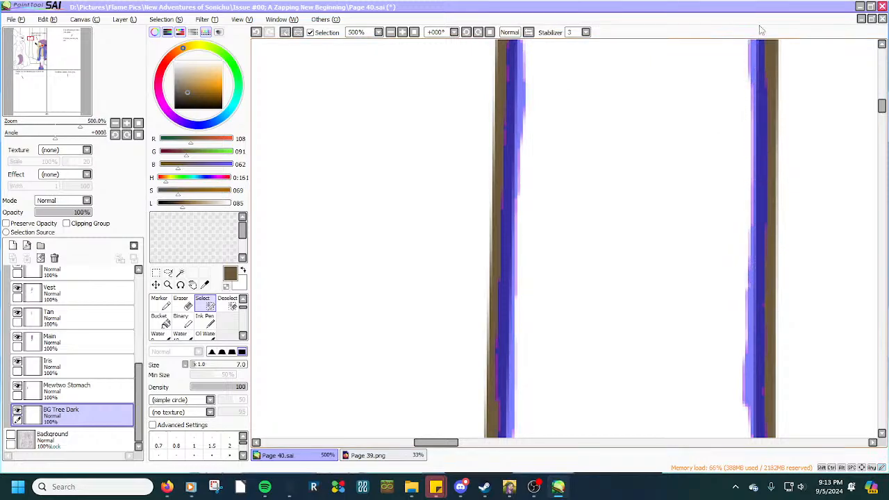
Continue the selection border up both inner trunk outlines past the two lines of dialogue text.
click(882, 44)
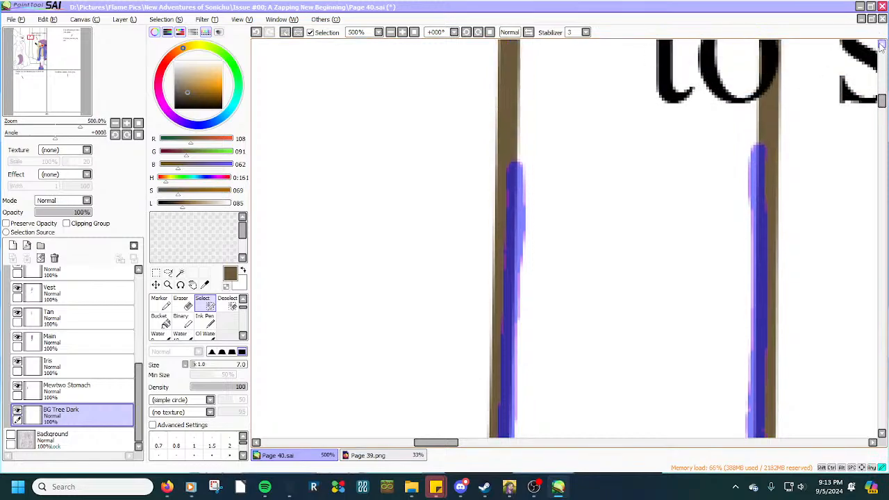
drag(512, 308, 523, 32)
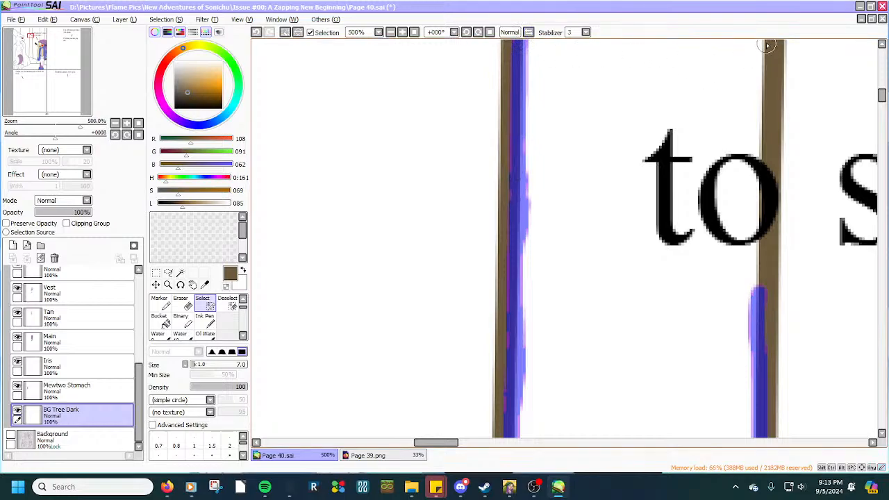
mouse_move(767, 45)
mouse_down()
mouse_move(758, 296)
mouse_move(760, 36)
mouse_up()
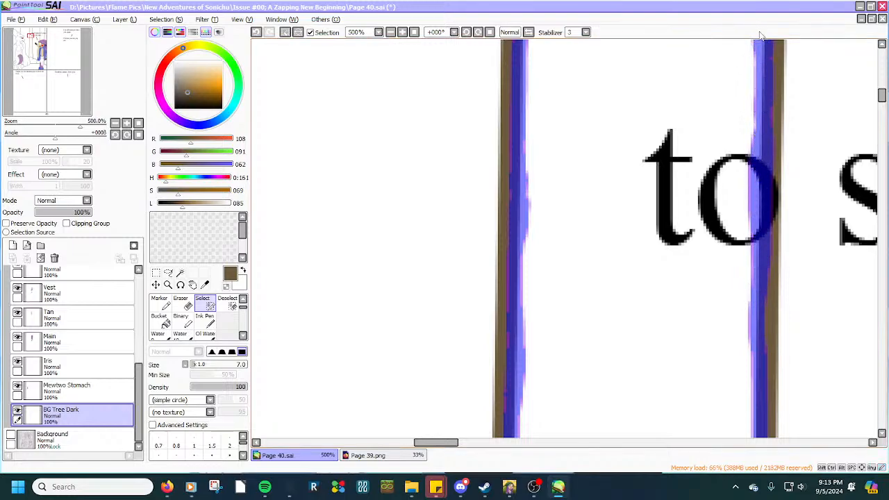
click(882, 46)
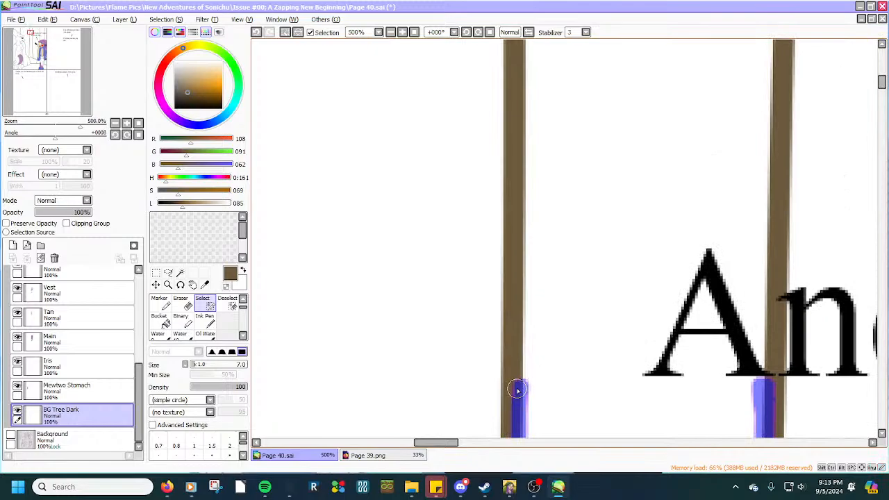
drag(521, 387, 522, 40)
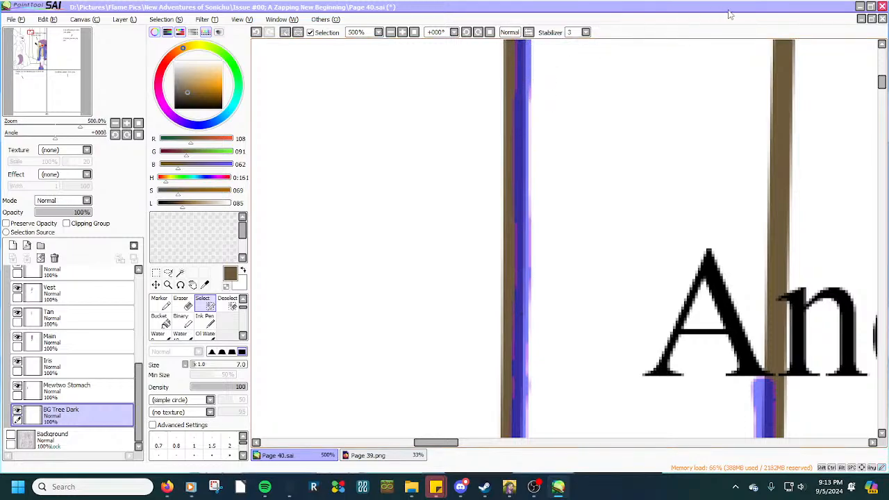
mouse_move(776, 44)
mouse_down()
mouse_move(761, 398)
mouse_move(771, 321)
mouse_move(774, 28)
mouse_up()
Finish the selection border on both inner trunk outlines up to the top edge of the page.
scroll(882, 45, up, 6)
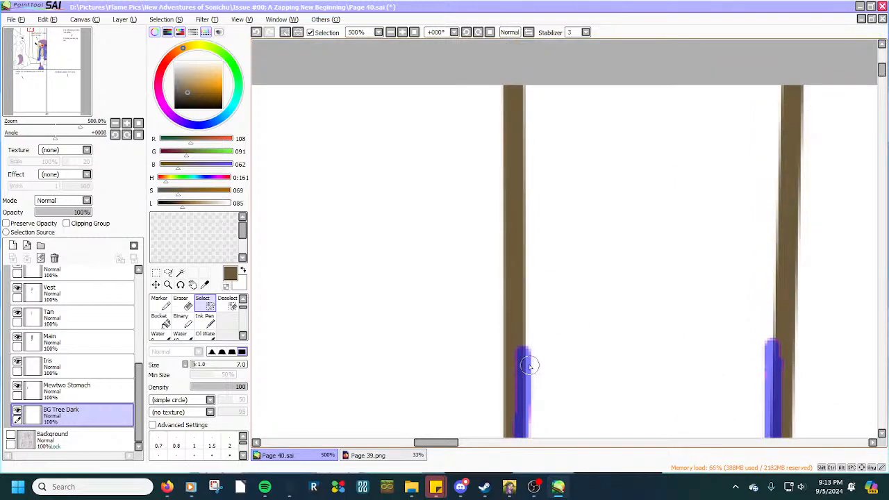
drag(529, 365, 515, 59)
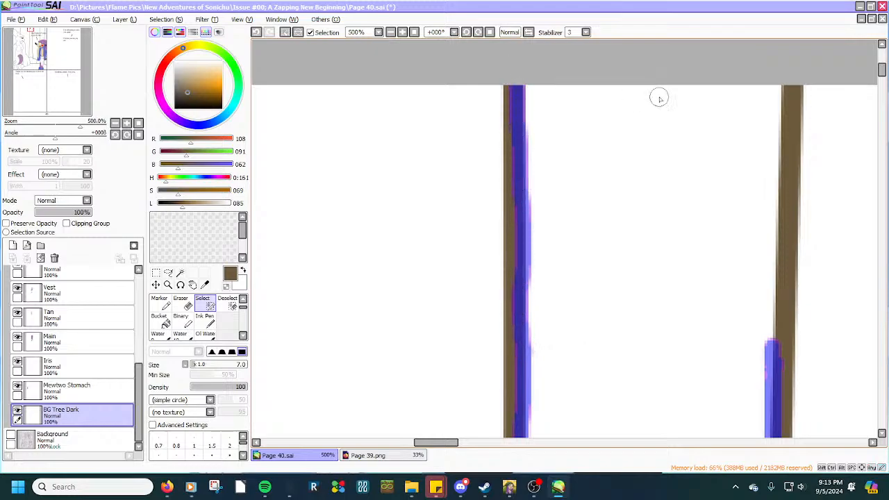
mouse_move(785, 83)
mouse_down()
mouse_move(782, 240)
mouse_move(768, 359)
mouse_move(780, 83)
mouse_up()
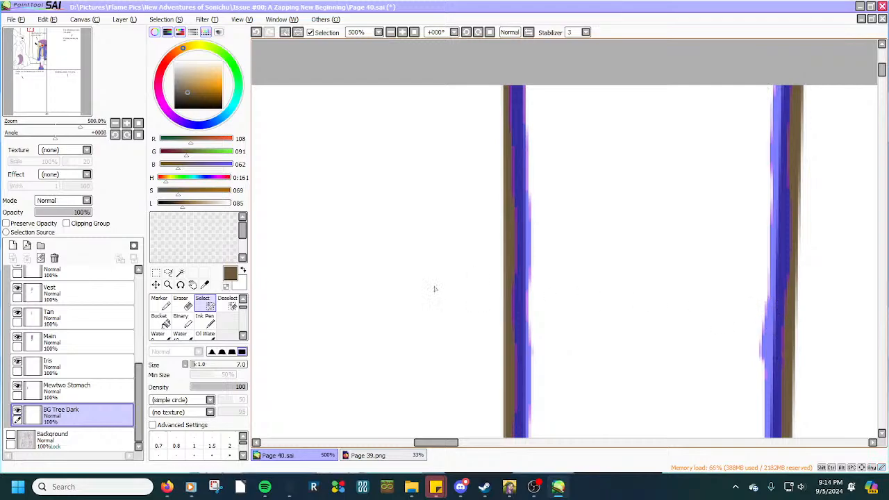
Add the trunk's enclosed interior to the selection with the Magic Wand on the BG Tree Dark layer.
click(227, 300)
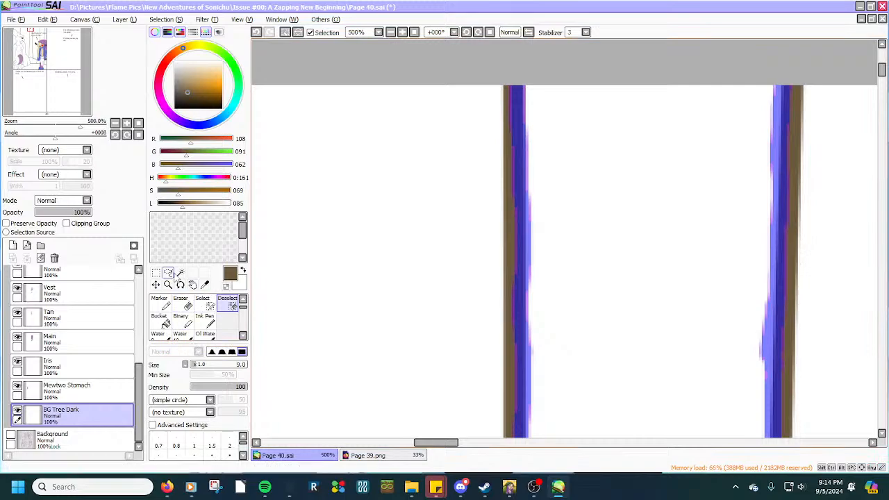
click(168, 273)
click(181, 273)
click(682, 283)
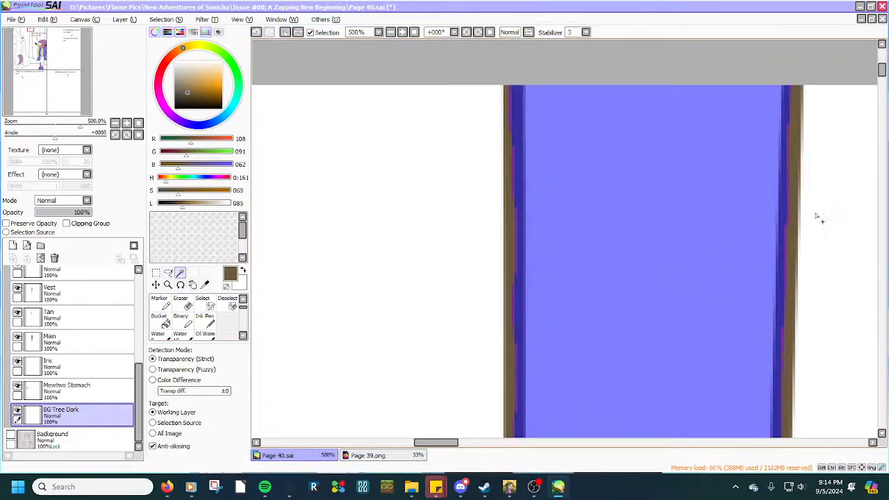
Fill the selected trunk with the dark brown using the Bucket and clear the selection.
drag(881, 70, 868, 177)
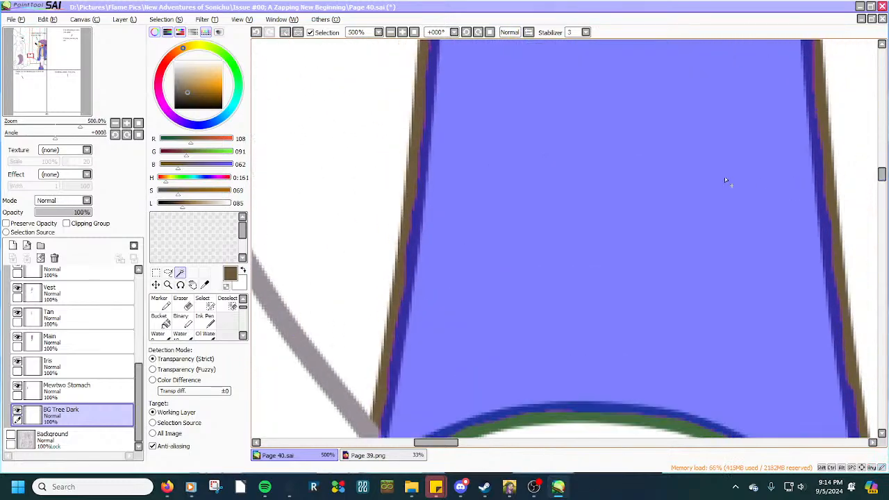
scroll(686, 177, down, 5)
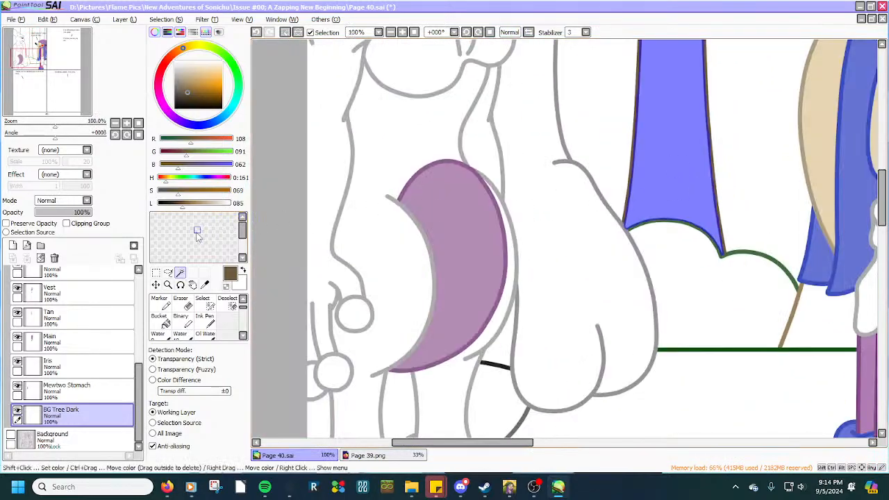
click(162, 322)
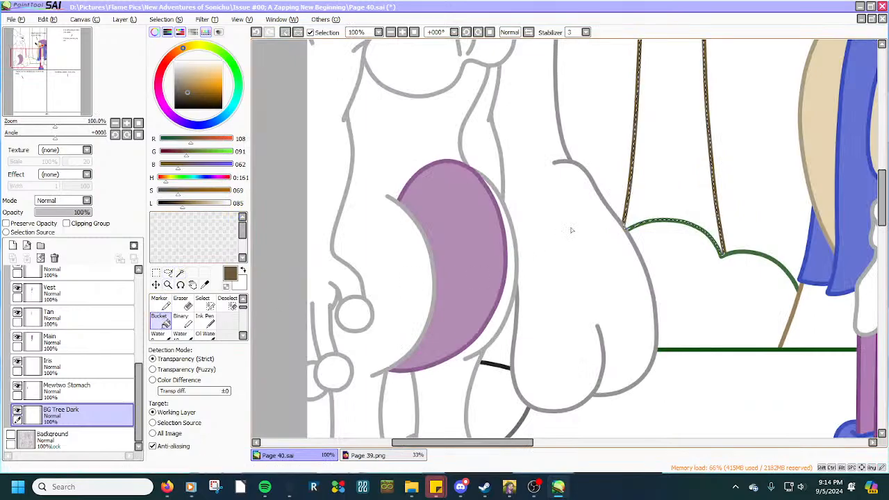
click(680, 174)
drag(883, 221, 882, 134)
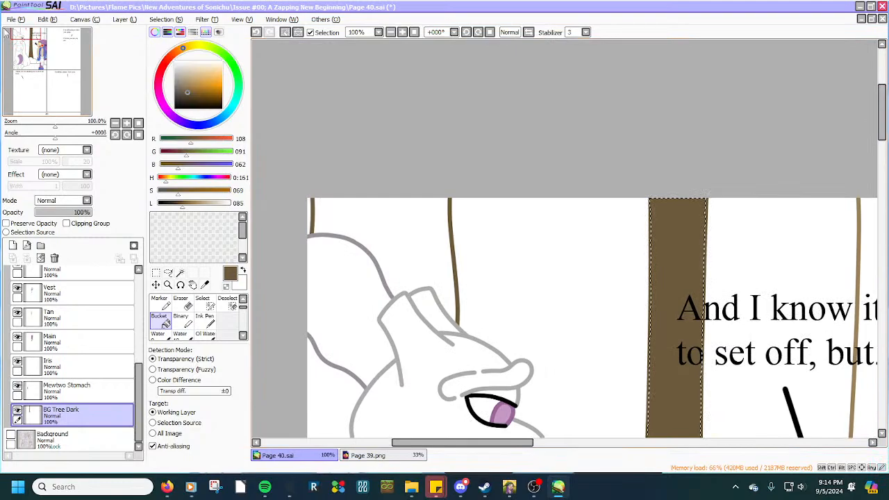
click(178, 19)
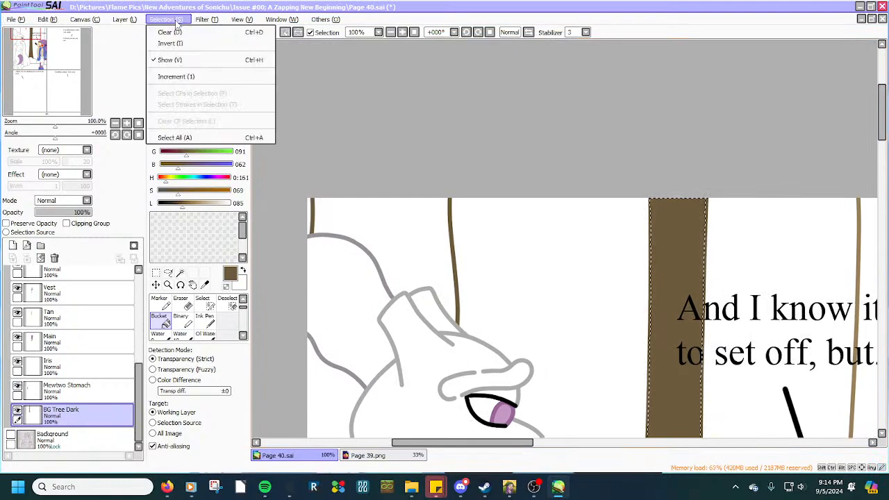
click(175, 33)
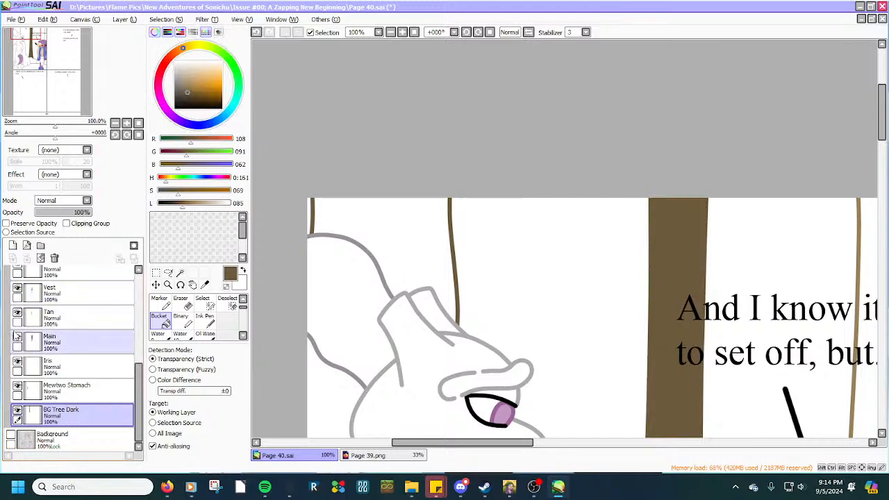
Create a new layer directly beneath BG Tree Dark and name it BG Bush Dark.
click(13, 246)
drag(52, 390, 75, 430)
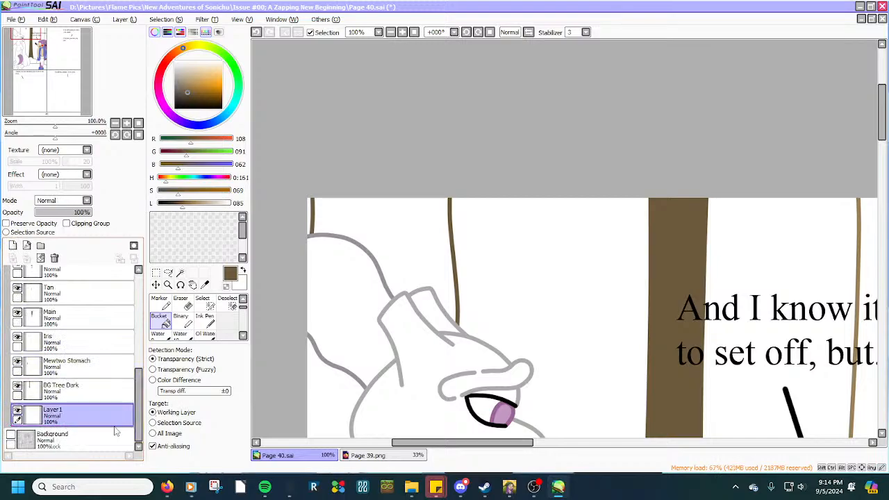
double_click(68, 422)
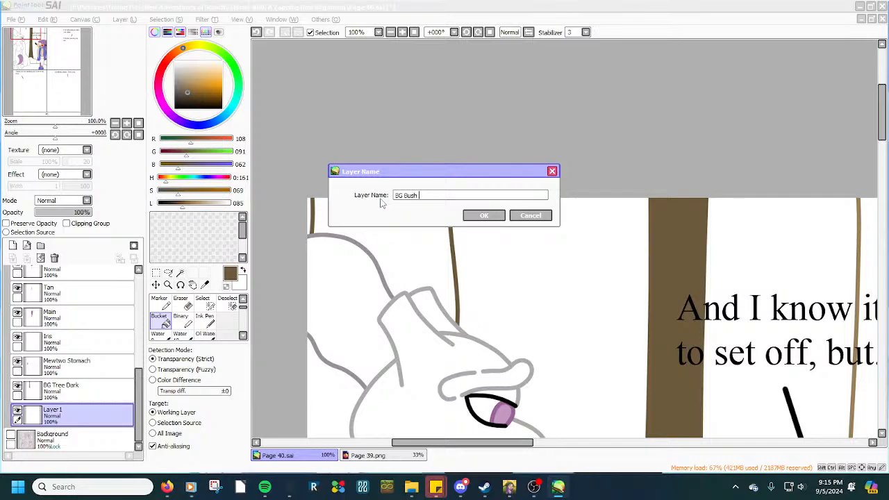
text(k)
key(Return)
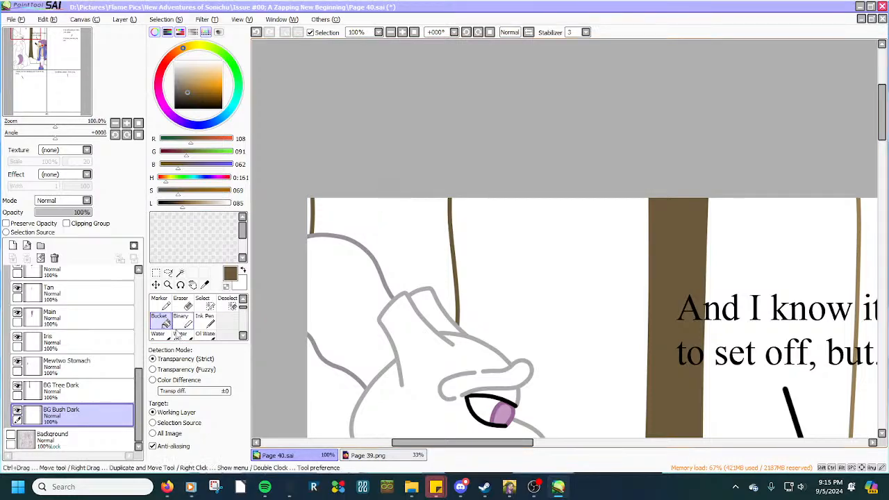
Sample the dark green of the bush outline at the foot of the trunk as the drawing colour.
click(205, 285)
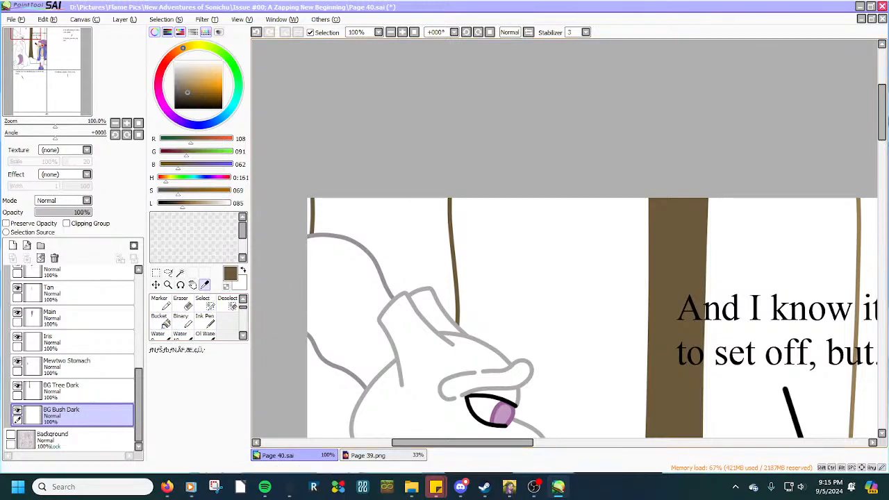
drag(882, 132, 883, 218)
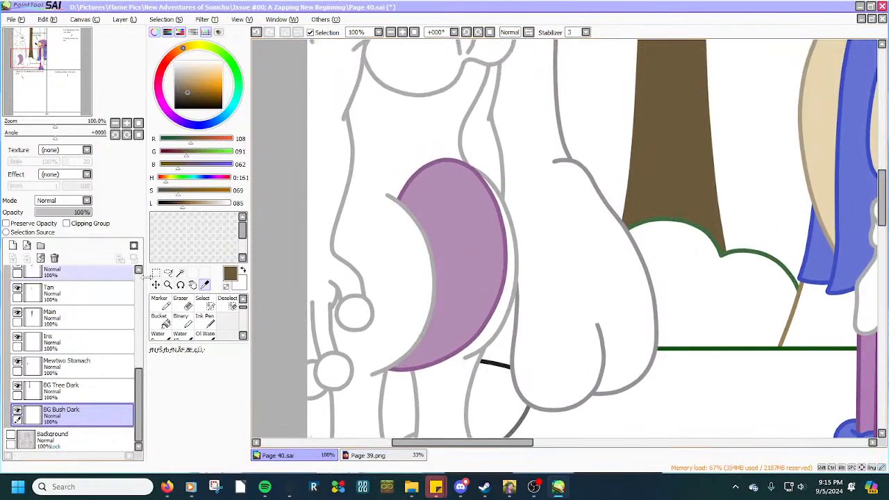
scroll(738, 251, up, 2)
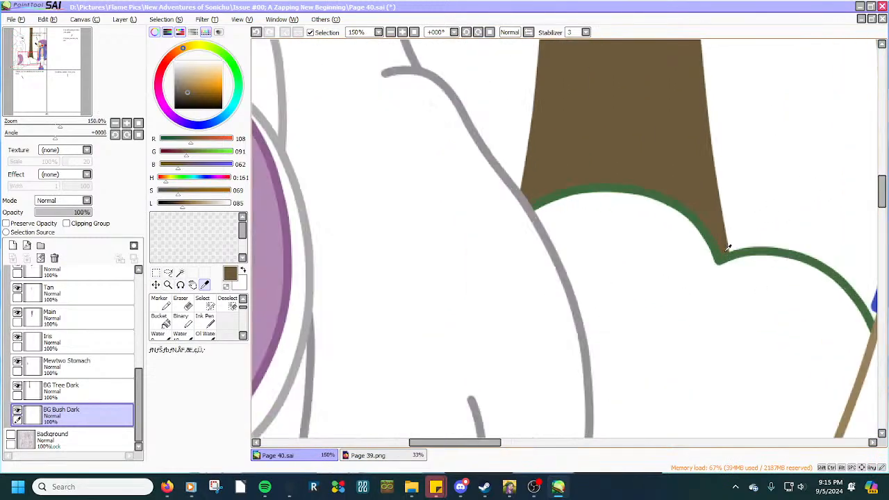
alt+click(716, 253)
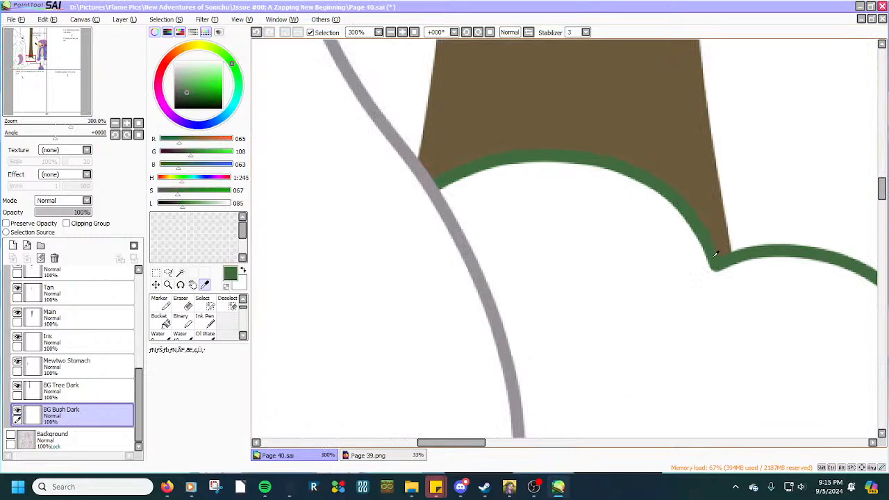
Trace a selection border over the bush's first hump, from the grey tail outline across the trunk base to the notch.
click(202, 299)
scroll(486, 160, up, 2)
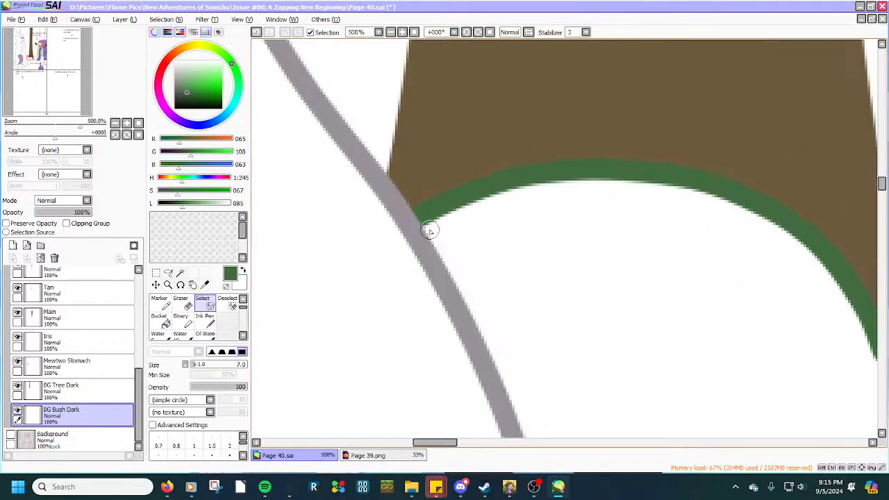
mouse_move(430, 250)
mouse_down()
mouse_move(413, 197)
mouse_move(438, 166)
mouse_move(511, 127)
mouse_move(758, 141)
mouse_move(813, 179)
mouse_up()
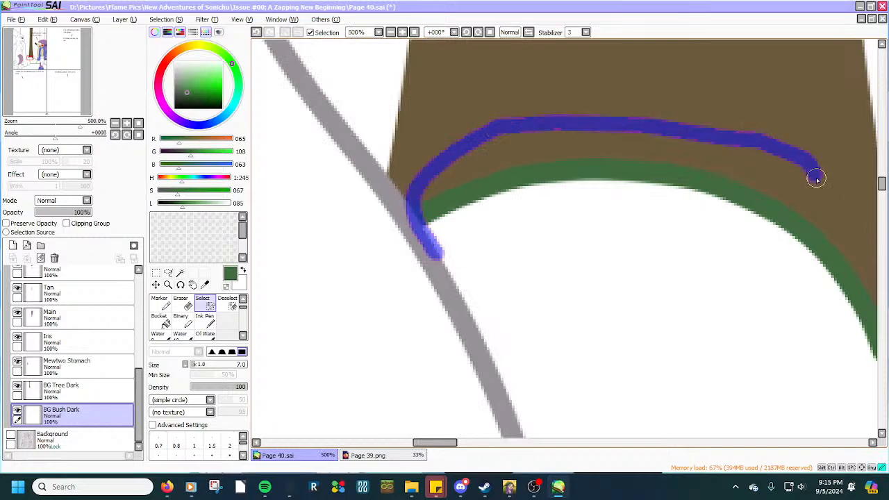
scroll(722, 162, down, 4)
scroll(805, 226, up, 2)
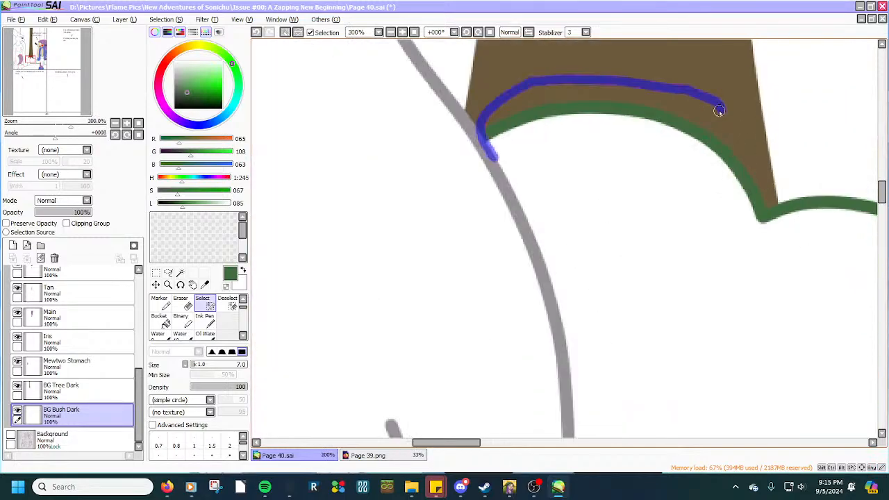
drag(718, 111, 748, 154)
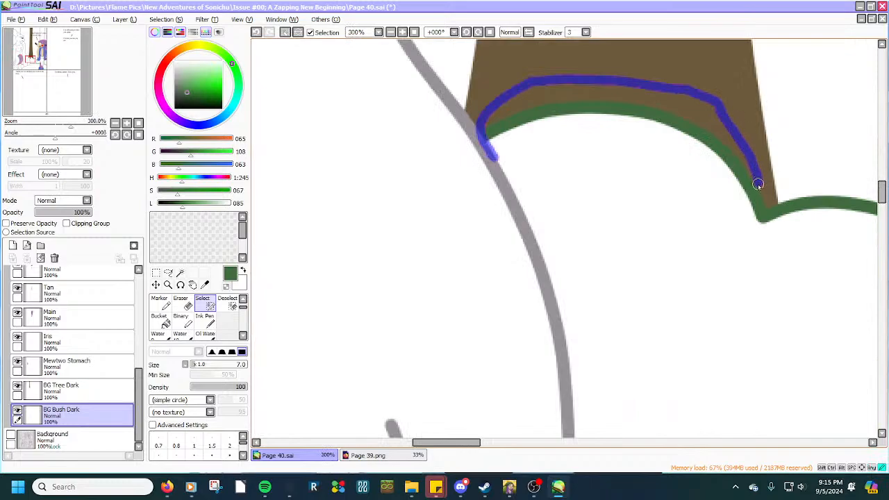
drag(758, 184, 757, 224)
scroll(728, 213, down, 2)
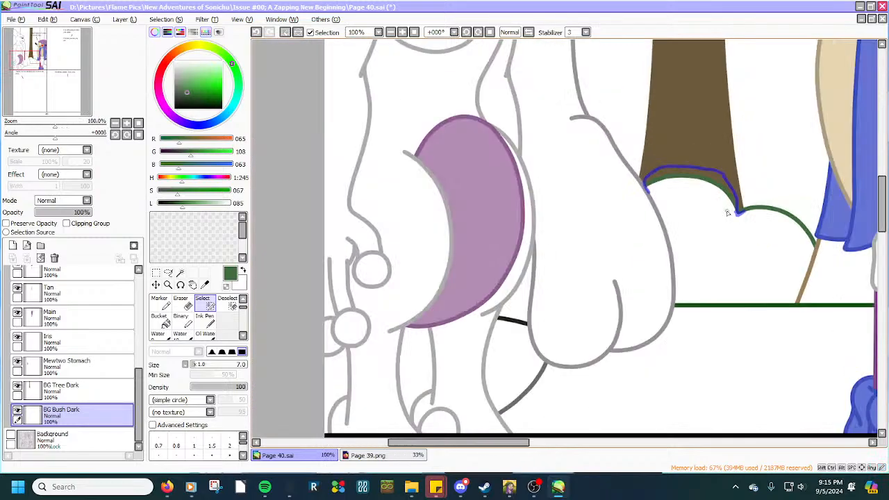
Trace the selection border down the grey tail outline from the bush's first hump to the ground line and start along that line.
scroll(649, 191, up, 1)
scroll(684, 361, up, 3)
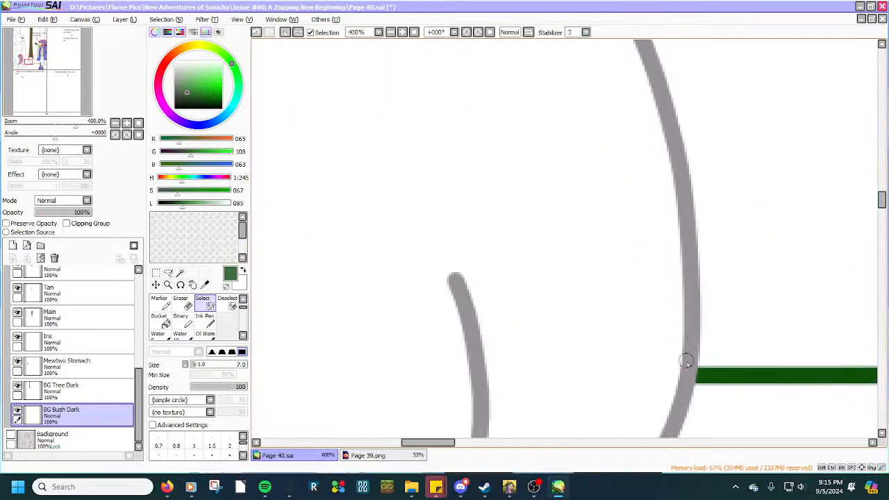
mouse_move(695, 369)
mouse_down()
mouse_move(689, 182)
mouse_move(648, 37)
mouse_up()
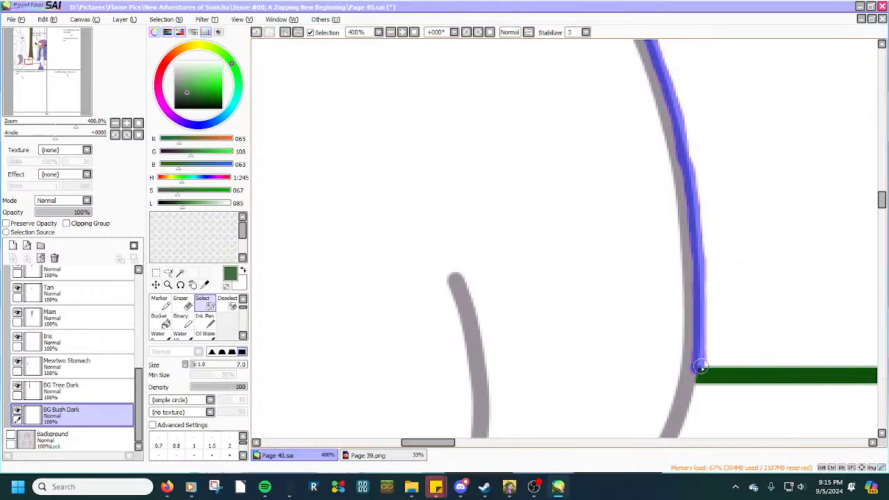
drag(704, 369, 876, 369)
drag(707, 367, 703, 358)
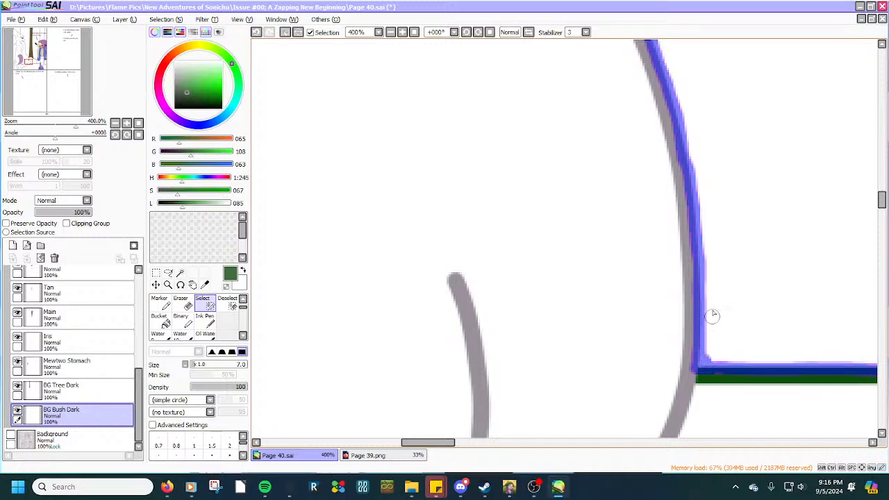
scroll(712, 295, down, 2)
scroll(661, 164, up, 2)
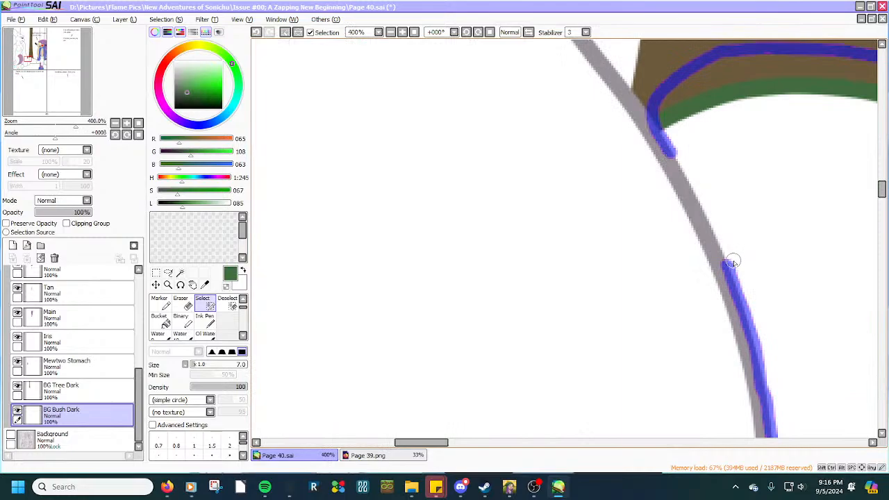
drag(726, 266, 653, 135)
scroll(651, 141, down, 5)
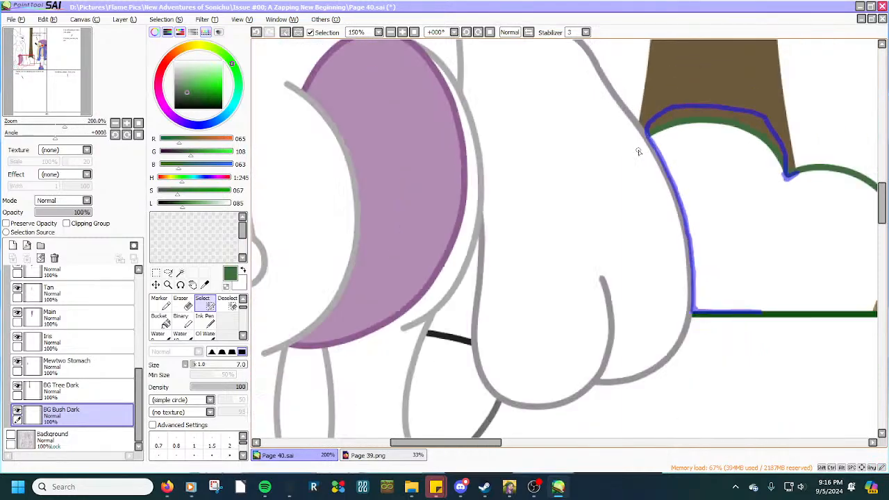
Continue the selection border from the notch over the bush's second hump and down the light brown trunk outline to the ground.
scroll(763, 216, up, 3)
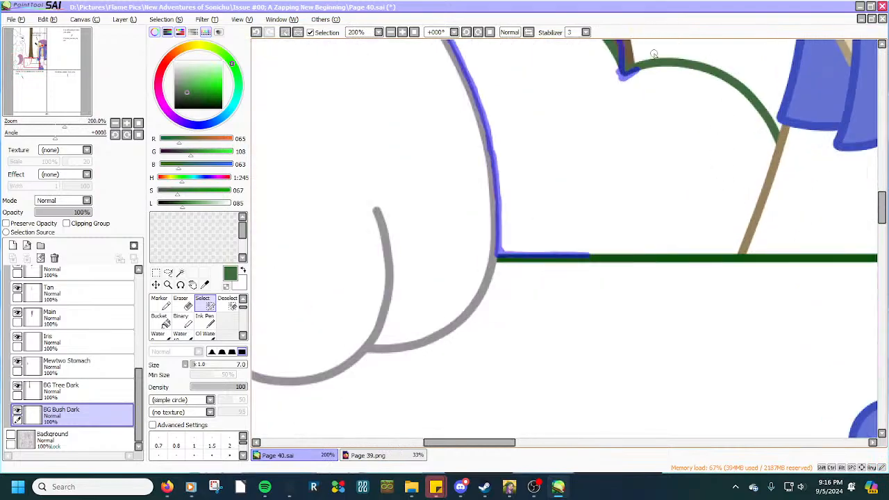
scroll(653, 54, up, 2)
mouse_move(615, 96)
mouse_down()
mouse_move(688, 78)
mouse_move(766, 97)
mouse_move(700, 78)
mouse_up()
scroll(697, 78, down, 3)
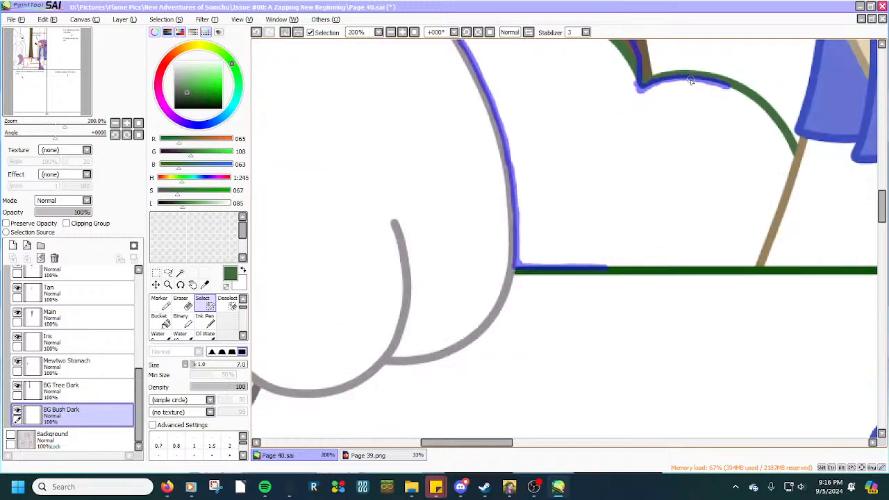
scroll(768, 89, up, 3)
mouse_move(628, 80)
mouse_down()
mouse_move(661, 83)
mouse_move(710, 116)
mouse_move(754, 179)
mouse_move(768, 231)
mouse_up()
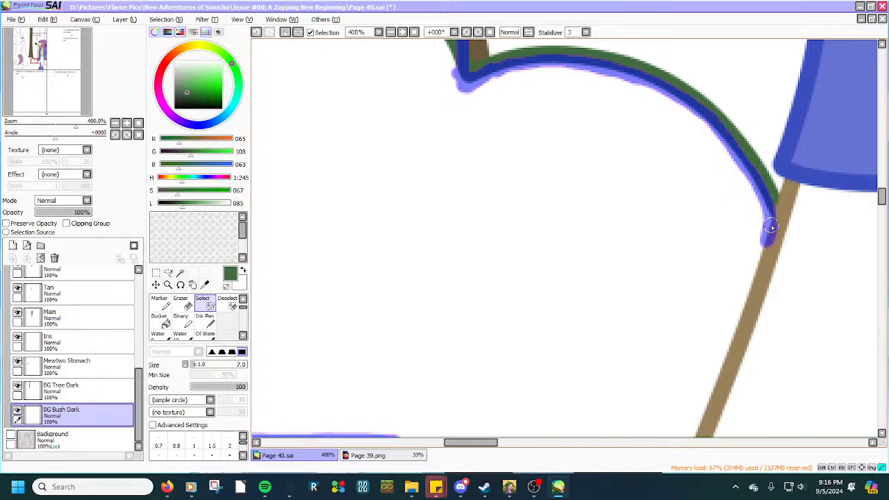
drag(769, 234, 699, 431)
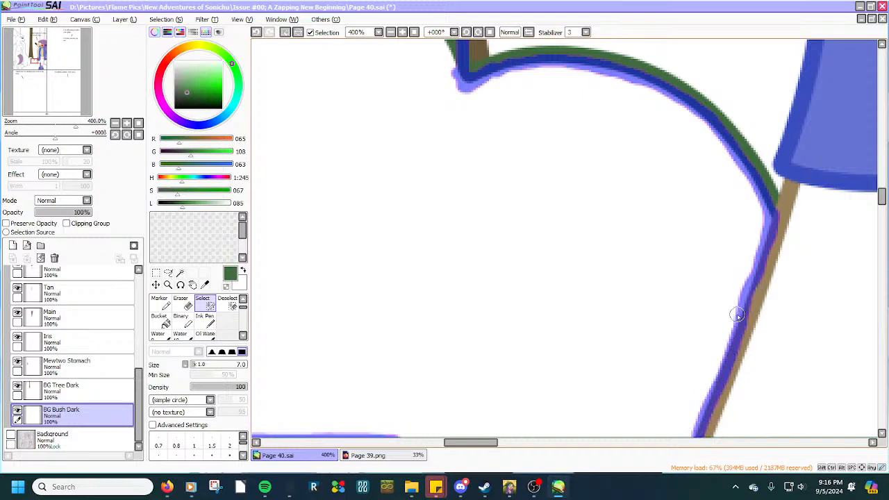
drag(737, 315, 768, 226)
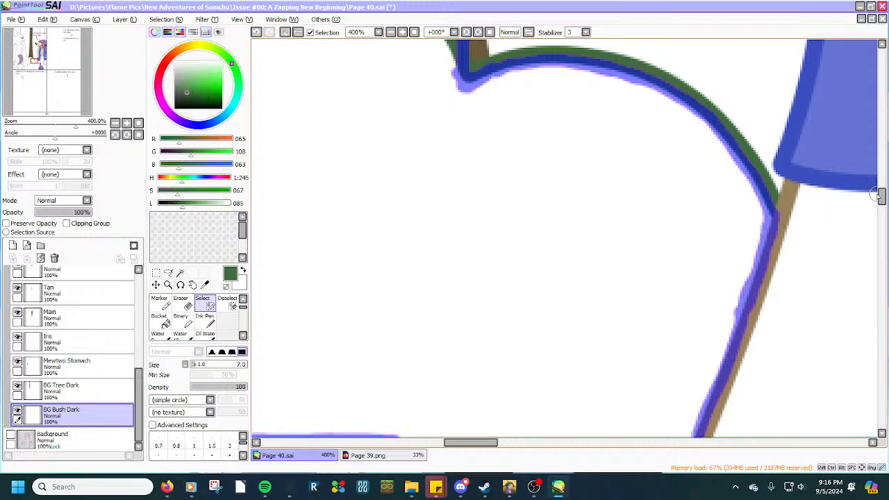
Close the bush border along the dark green ground line and select its interior with the Magic Wand.
drag(881, 198, 881, 203)
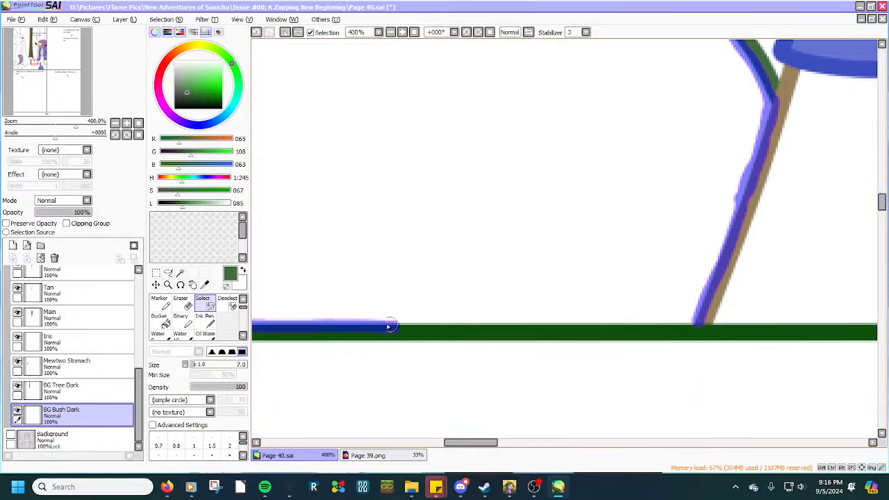
drag(393, 326, 690, 327)
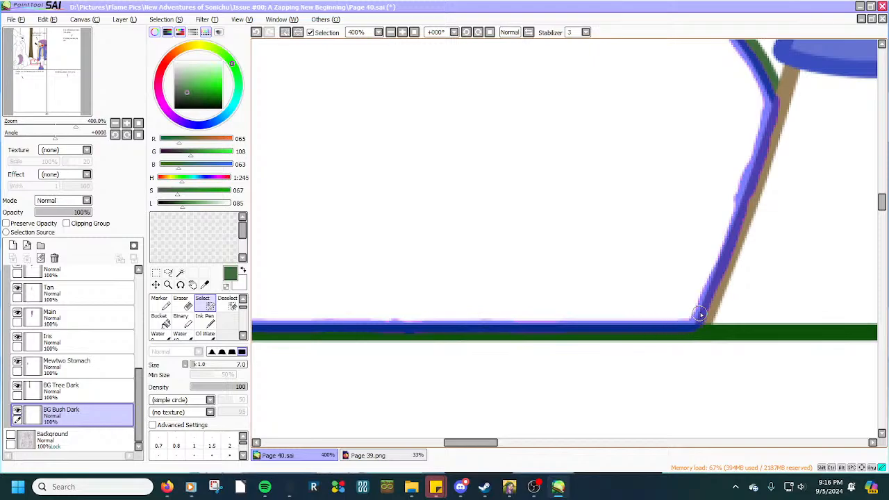
scroll(677, 309, down, 2)
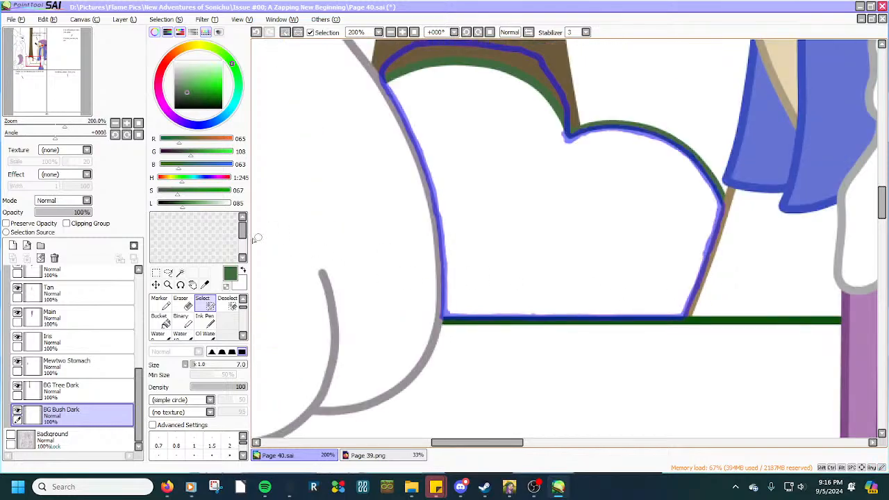
click(180, 273)
click(494, 233)
scroll(492, 229, down, 2)
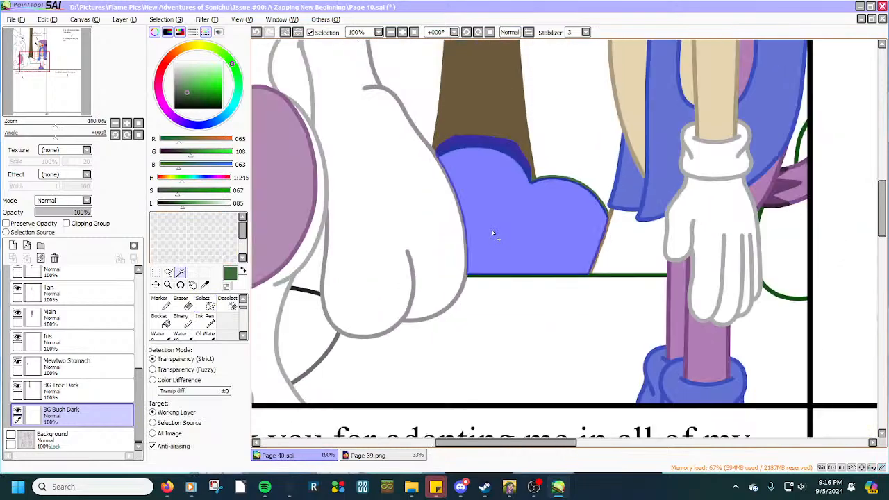
Fill the selected bush with the dark green using the Bucket and clear the selection.
click(163, 322)
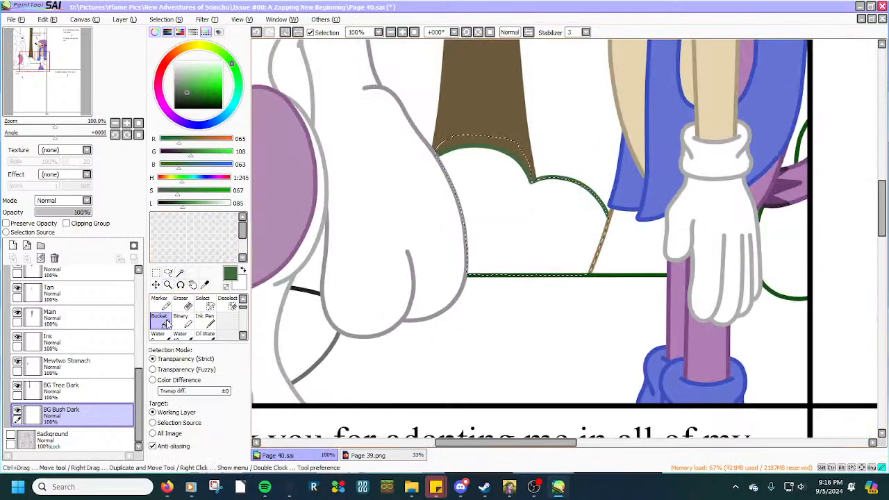
click(500, 200)
scroll(460, 208, down, 2)
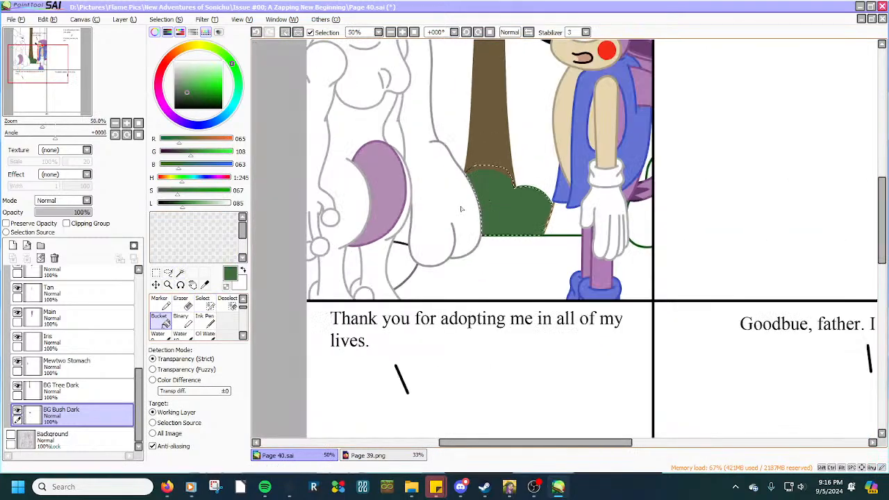
click(167, 20)
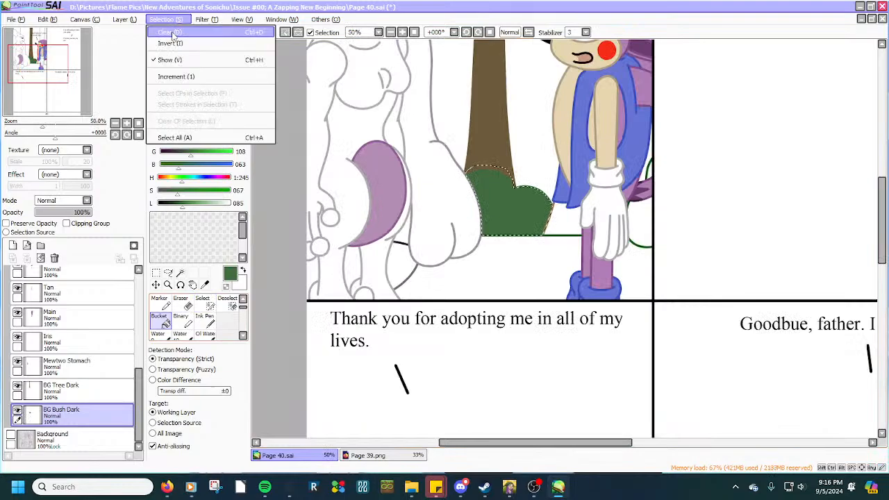
click(173, 33)
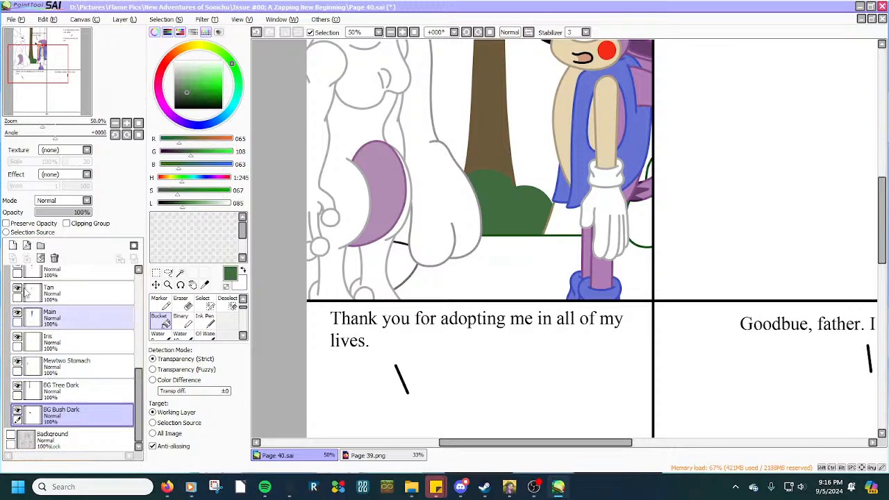
Create a new layer directly beneath BG Bush Dark and name it BG Tree.
click(12, 246)
scroll(79, 378, down, 1)
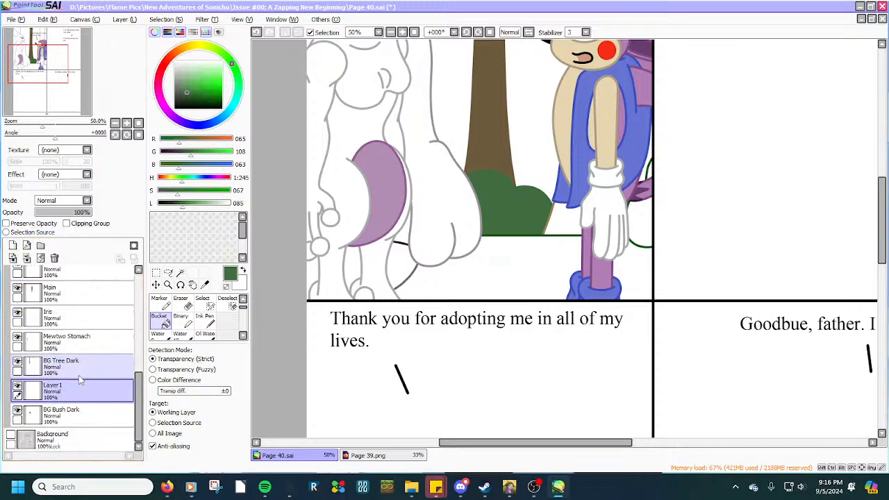
drag(76, 389, 67, 417)
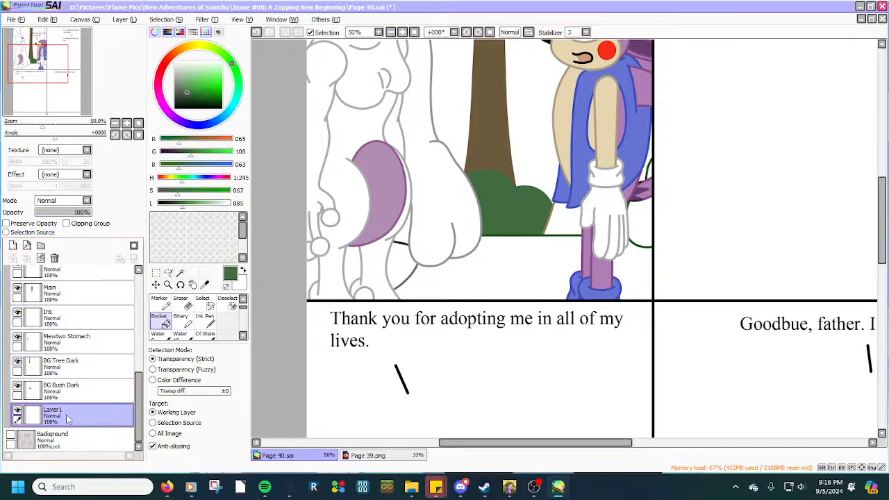
double_click(68, 418)
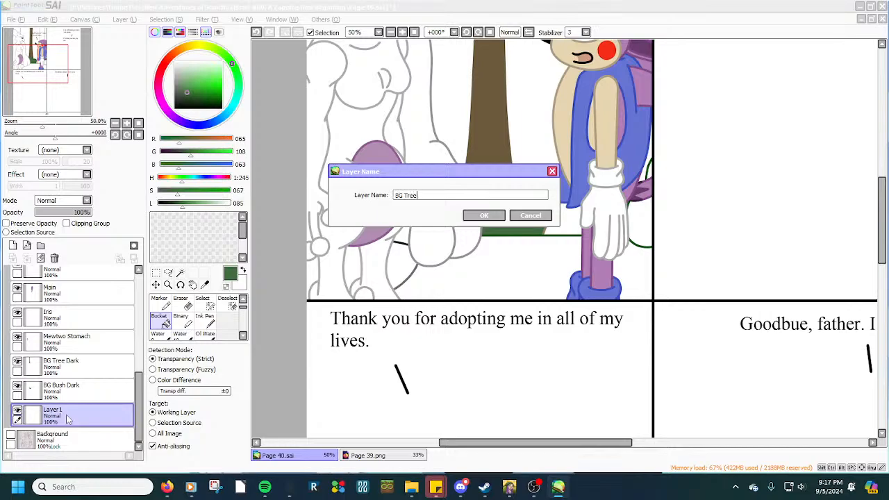
text(BG Tree)
key(Return)
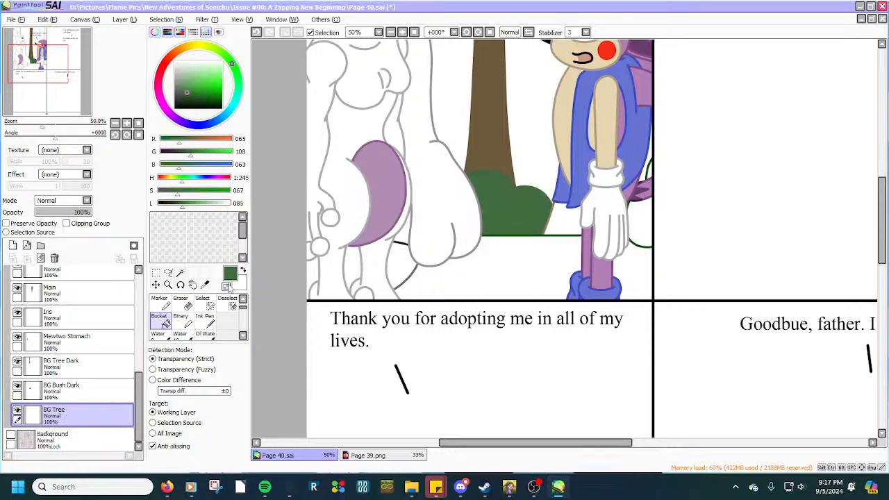
Sample the light brown of the tree outline beside the bush as the drawing colour.
click(205, 284)
scroll(547, 198, up, 4)
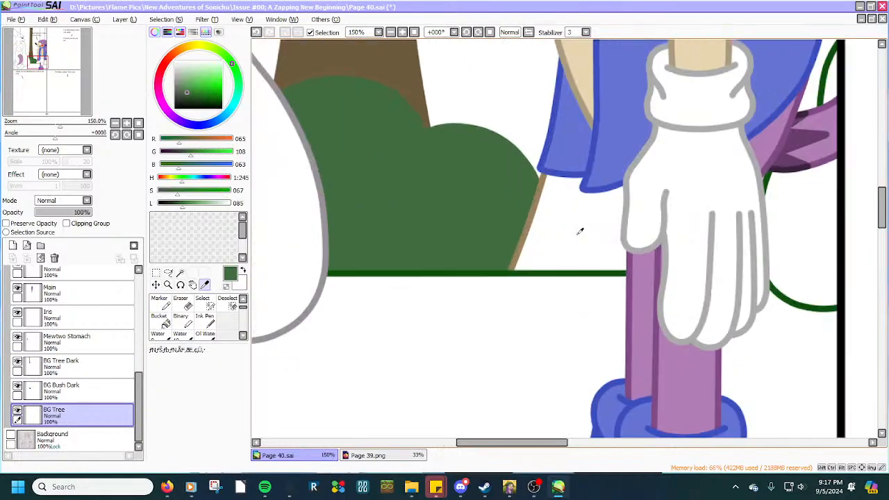
click(528, 169)
scroll(526, 209, up, 2)
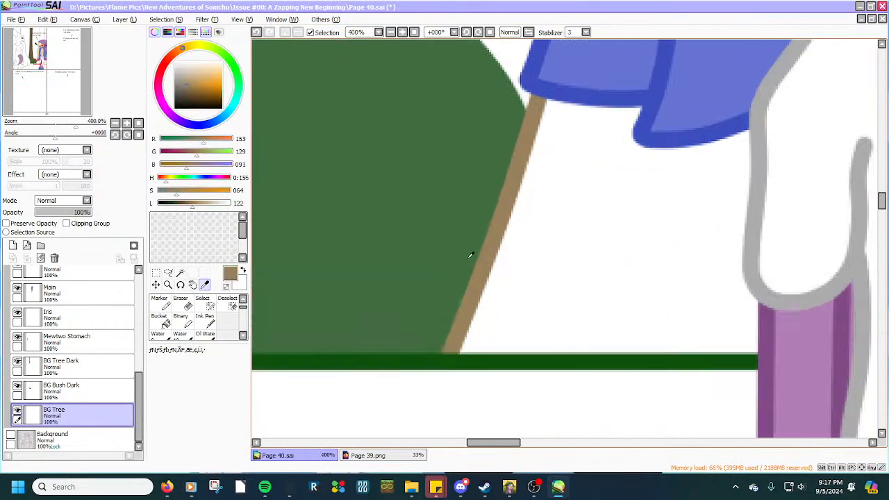
Trace a selection border around the light brown trunk's foot, from the blue fur through the bush and along the ground line to the leg.
click(211, 299)
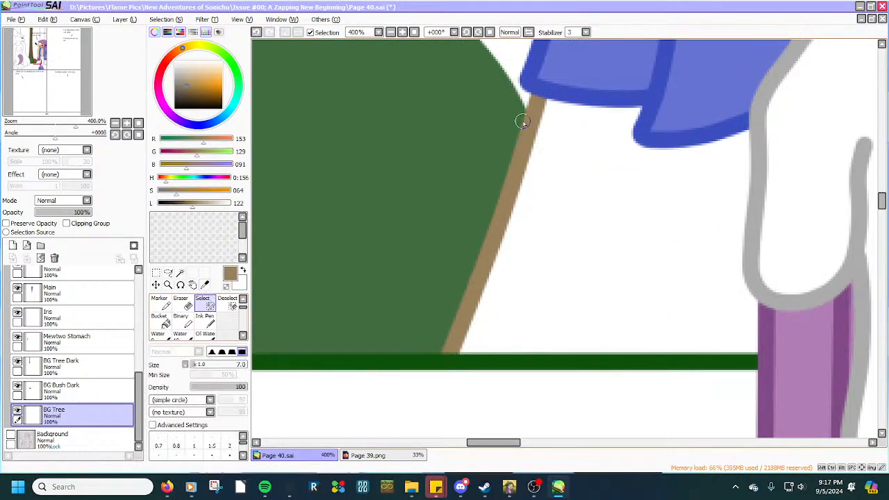
mouse_move(520, 123)
mouse_down()
mouse_move(468, 167)
mouse_move(395, 276)
mouse_move(385, 308)
mouse_move(418, 353)
mouse_move(802, 349)
mouse_up()
click(227, 303)
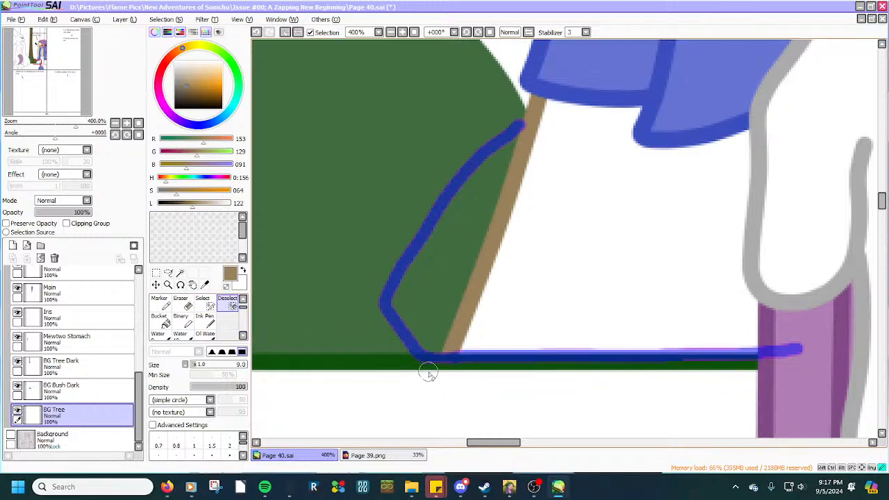
click(210, 308)
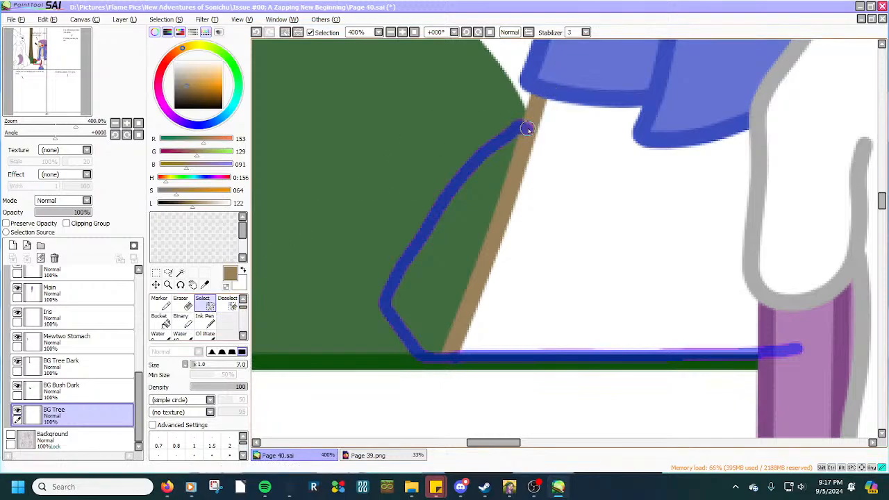
mouse_move(534, 125)
mouse_down()
mouse_move(550, 94)
mouse_move(537, 123)
mouse_move(555, 77)
mouse_up()
Extend both sides of the trunk's selection border upward, across the blue fur and over the leg, glove and arm.
scroll(554, 81, down, 3)
scroll(662, 135, up, 2)
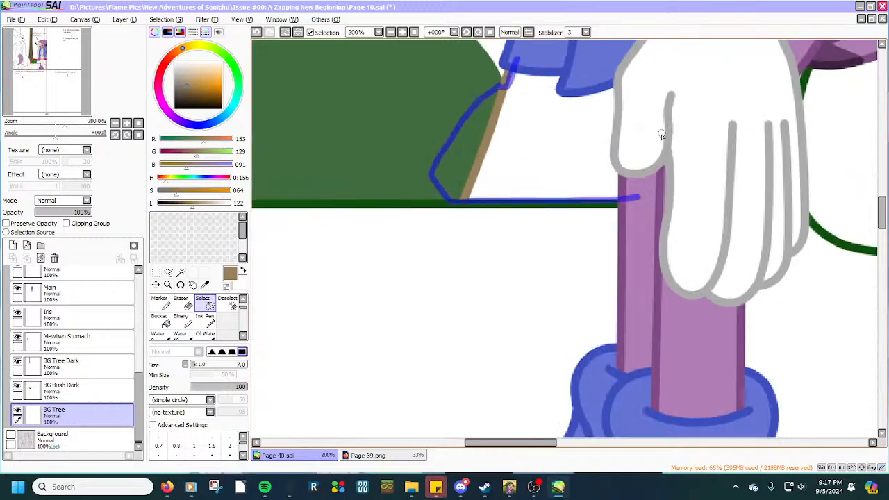
mouse_move(630, 225)
mouse_down()
mouse_move(680, 145)
mouse_move(688, 97)
mouse_up()
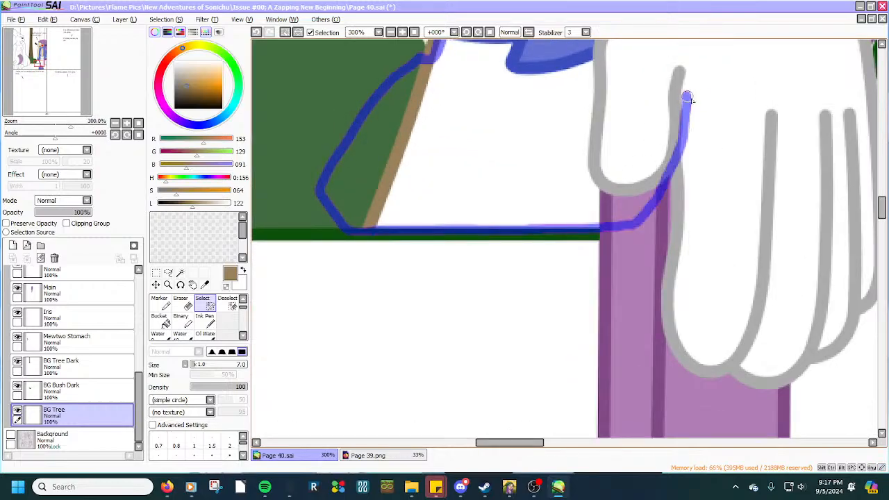
scroll(712, 254, down, 4)
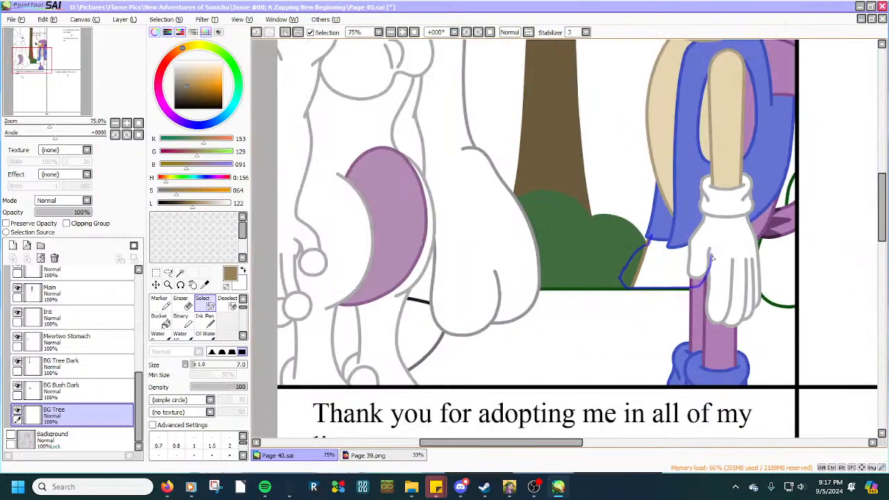
drag(711, 258, 733, 152)
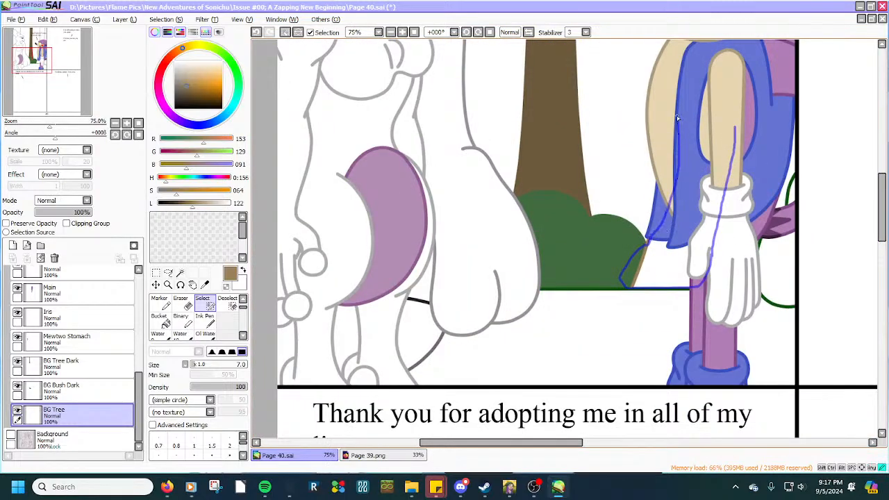
Extend both sides of the trunk's selection border over the arm, face and purple hair and onto the light brown outlines above the hair.
scroll(881, 179, up, 5)
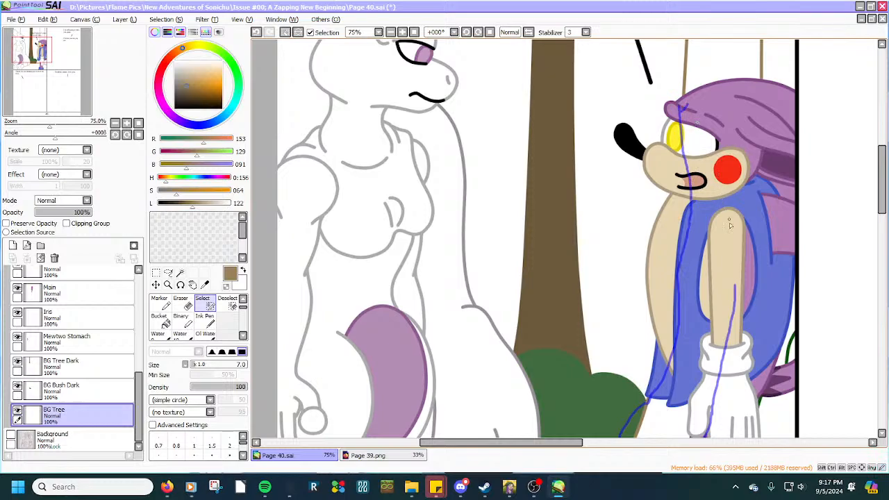
drag(734, 250, 753, 122)
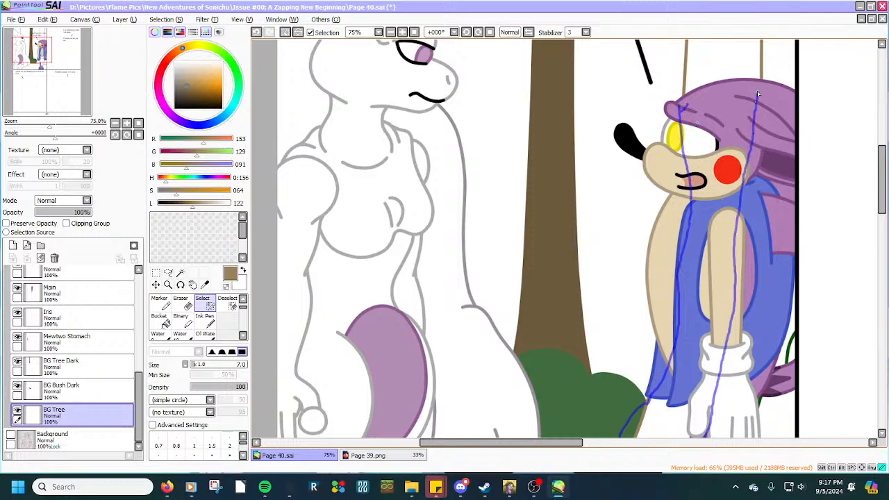
scroll(881, 173, up, 6)
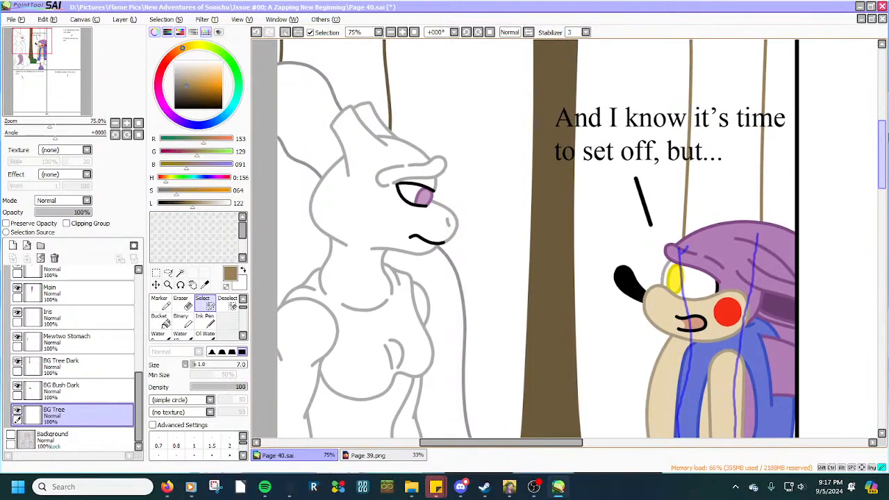
scroll(698, 292, up, 4)
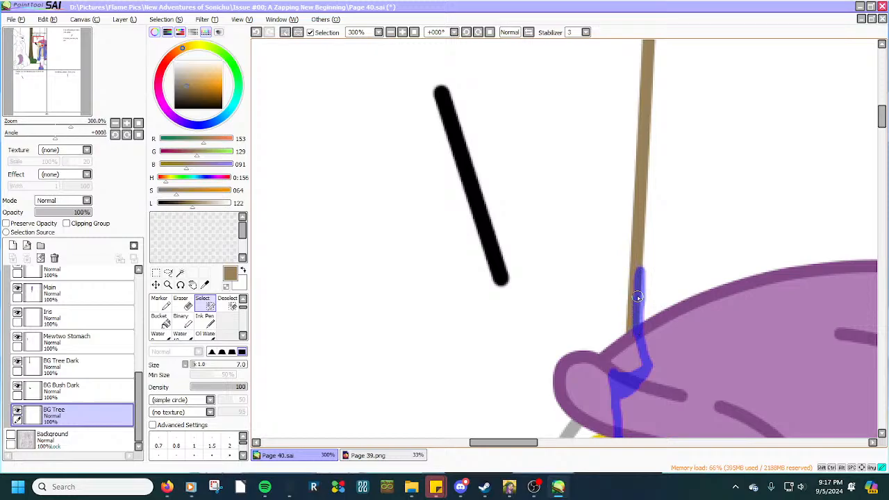
scroll(638, 297, down, 3)
scroll(741, 290, up, 5)
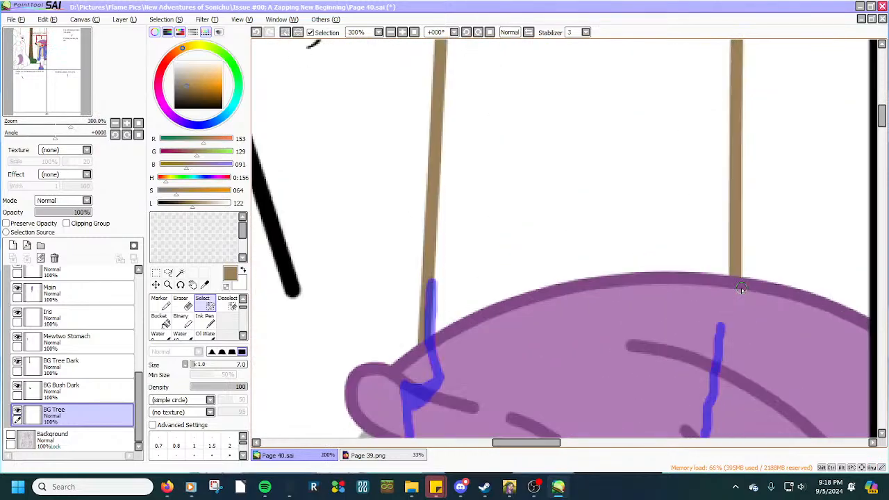
mouse_move(720, 337)
mouse_down()
mouse_move(711, 353)
mouse_move(726, 277)
mouse_move(727, 28)
mouse_up()
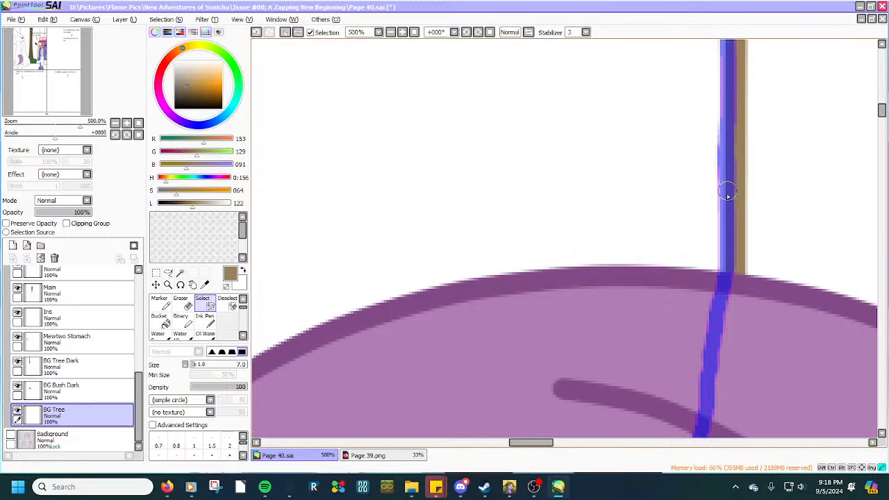
Continue the selection border up the trunk's left outline, from above the hair through the word "but" in the dialogue.
scroll(717, 279, down, 3)
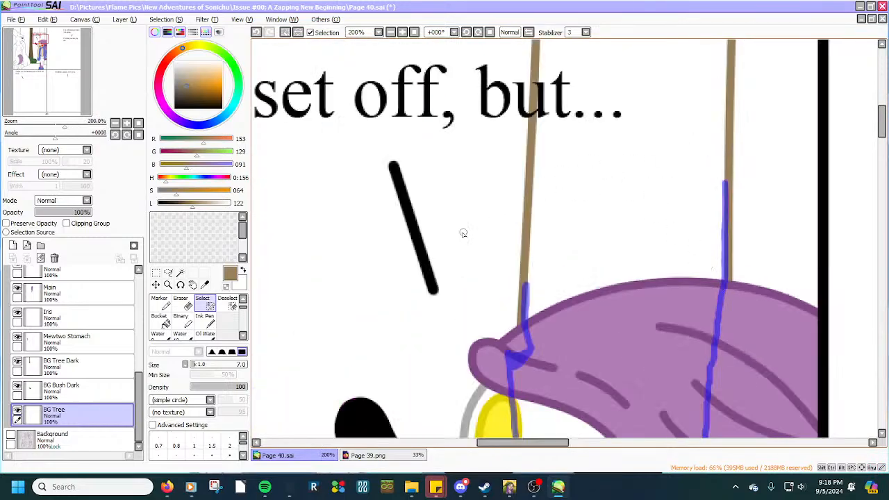
scroll(463, 233, up, 2)
mouse_move(576, 318)
mouse_down()
mouse_move(593, 33)
mouse_move(579, 280)
mouse_up()
scroll(579, 279, down, 3)
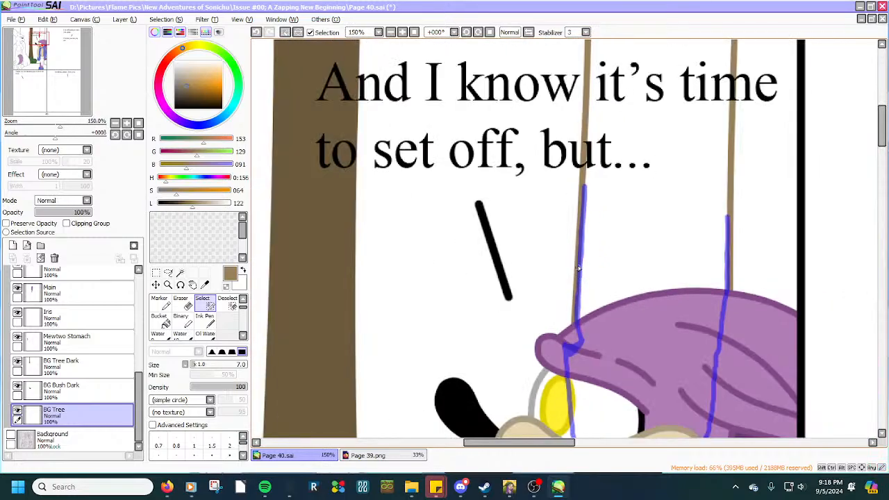
scroll(590, 168, up, 3)
mouse_move(569, 206)
mouse_down()
mouse_move(575, 213)
mouse_move(586, 44)
mouse_up()
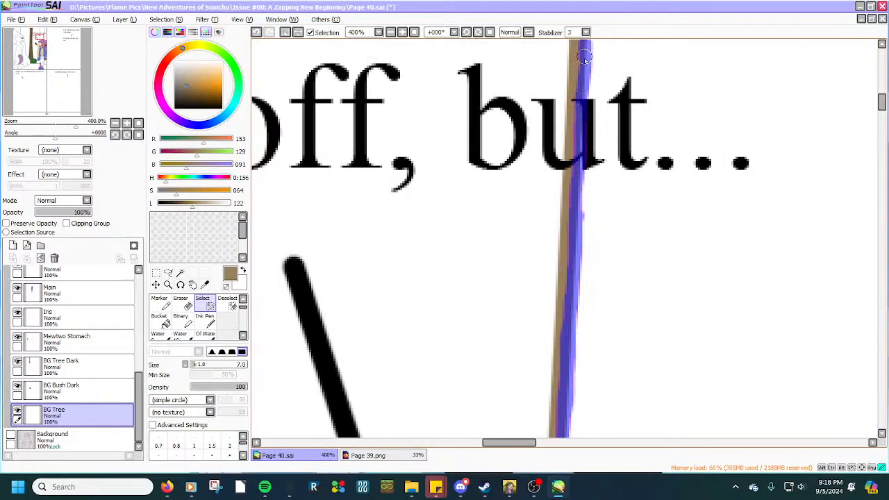
scroll(581, 75, down, 3)
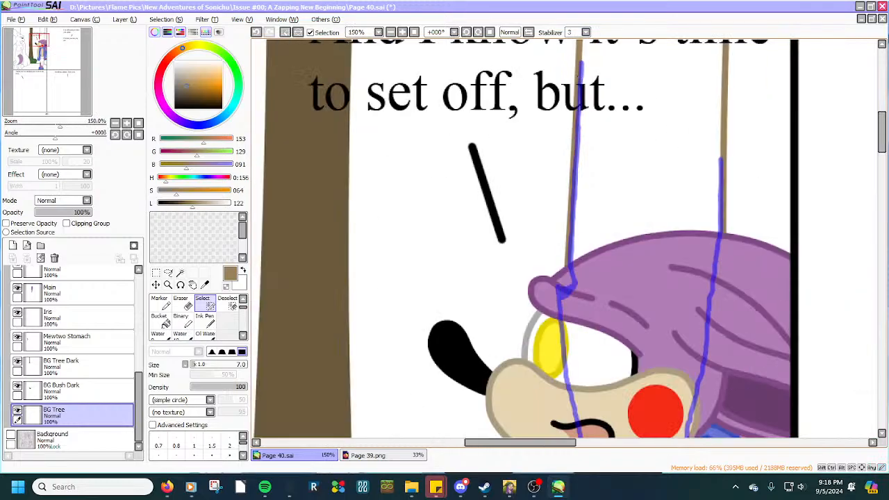
Continue the selection border up the trunk's right outline through the word "time", and add a short selection stroke inside the trunk above "but...".
drag(880, 127, 882, 115)
scroll(717, 292, up, 4)
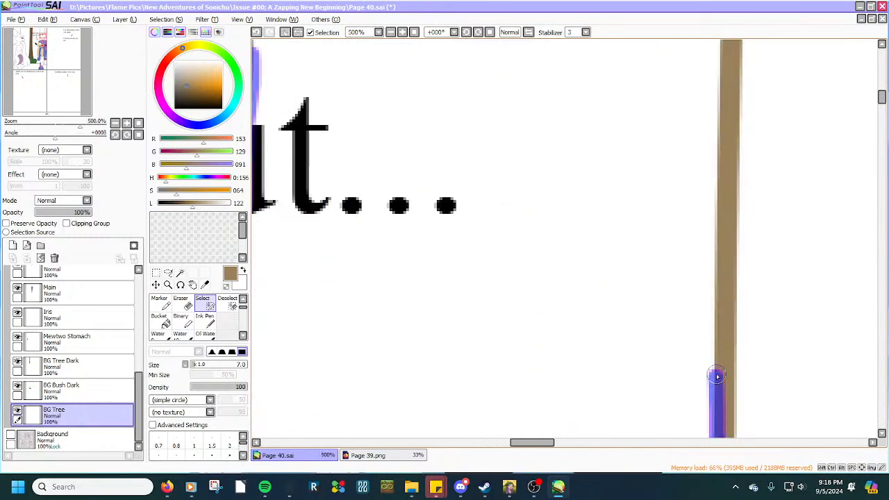
mouse_move(715, 381)
mouse_down()
mouse_move(723, 39)
mouse_move(713, 303)
mouse_move(714, 211)
mouse_up()
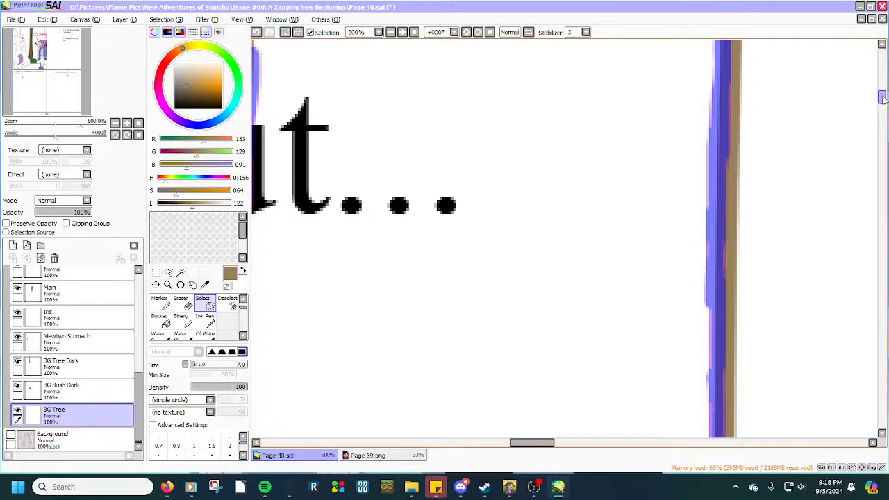
scroll(882, 99, up, 3)
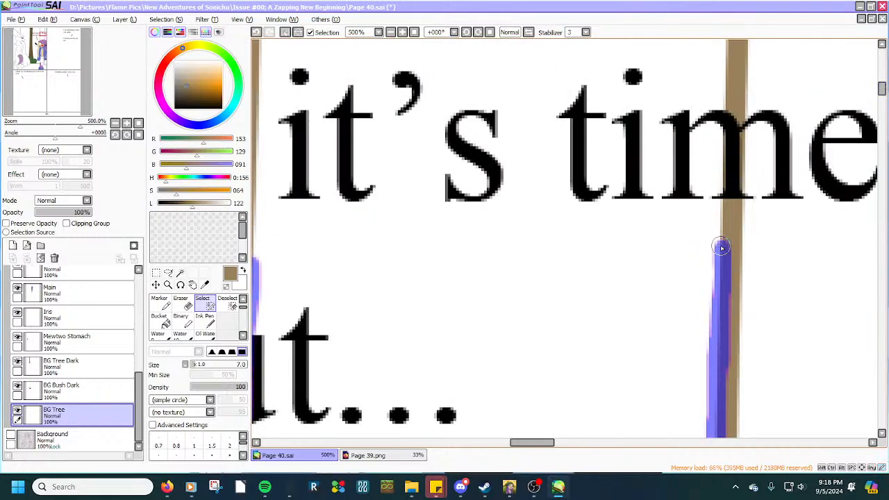
mouse_move(722, 247)
mouse_down()
mouse_move(729, 45)
mouse_move(719, 94)
mouse_up()
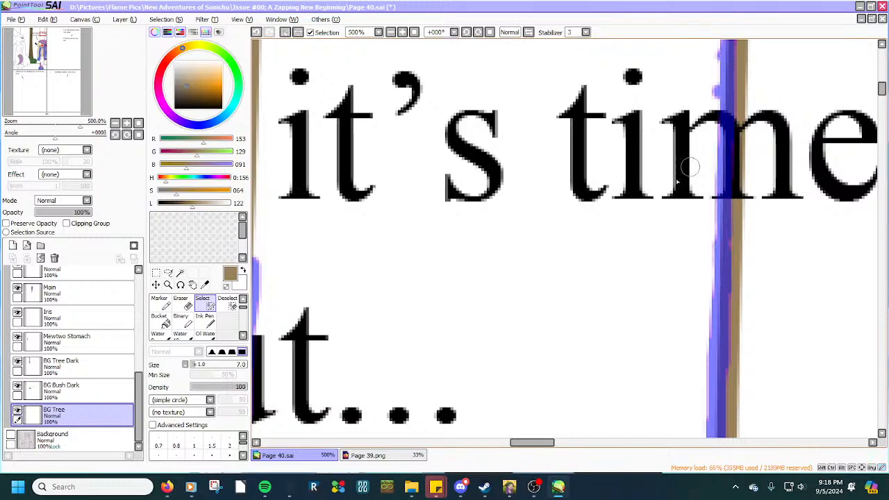
click(389, 301)
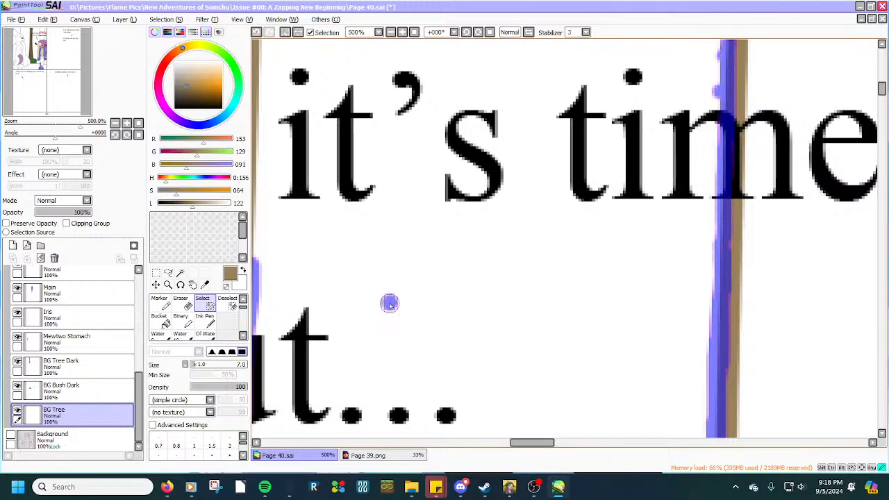
mouse_move(389, 303)
mouse_down()
mouse_move(405, 332)
mouse_move(391, 381)
mouse_up()
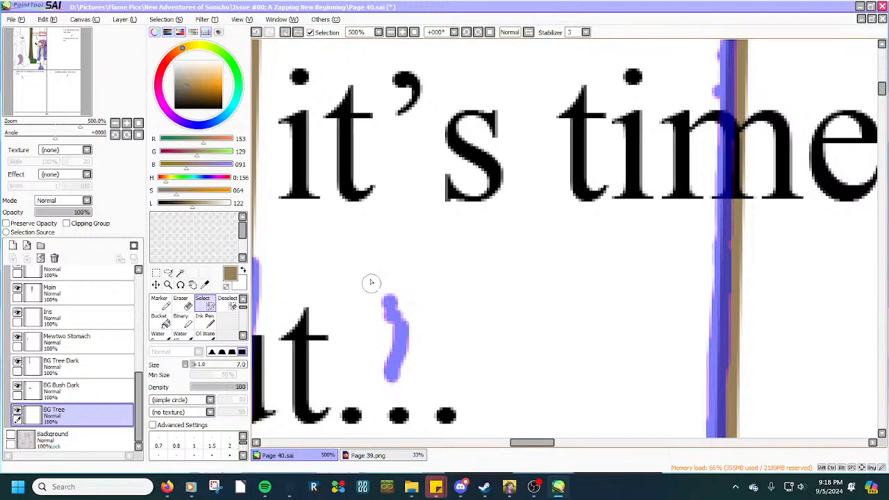
Carry the selection border along both trunk outlines past the dialogue up to the page's upper edge.
scroll(380, 264, down, 3)
scroll(341, 197, up, 4)
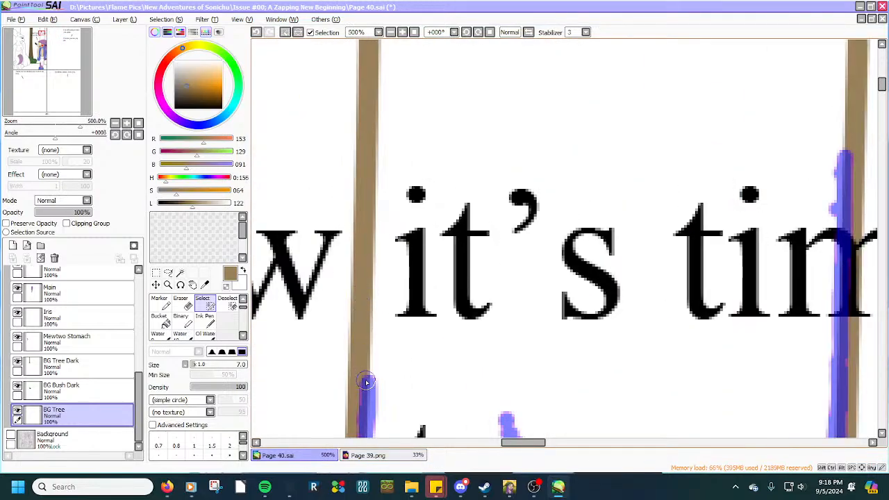
drag(366, 382, 378, 32)
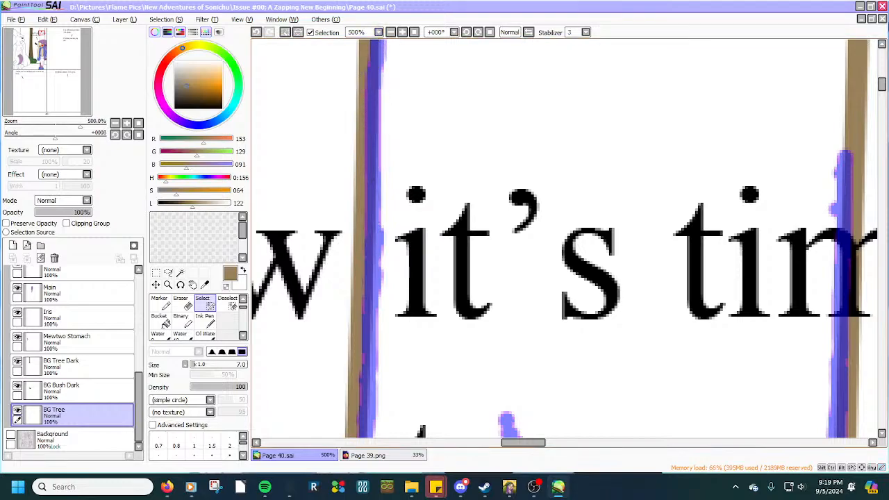
click(882, 43)
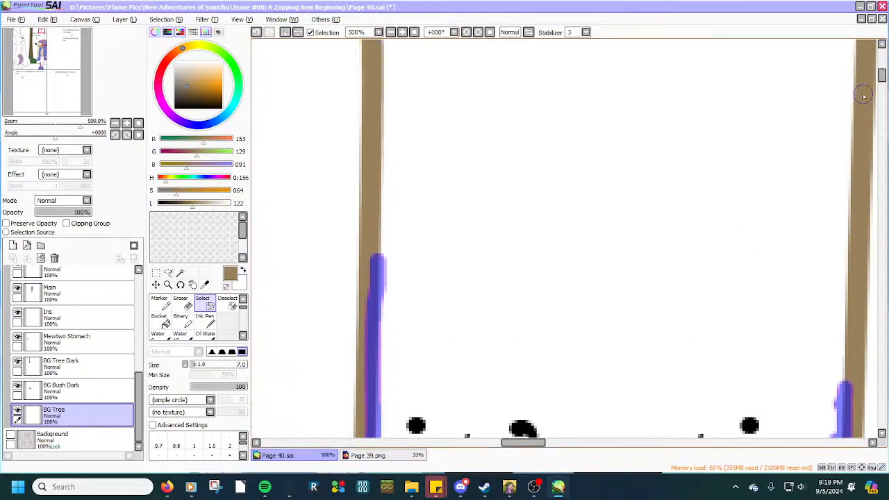
mouse_move(838, 390)
mouse_down()
mouse_move(857, 51)
mouse_move(850, 356)
mouse_up()
scroll(781, 299, down, 3)
scroll(829, 146, up, 2)
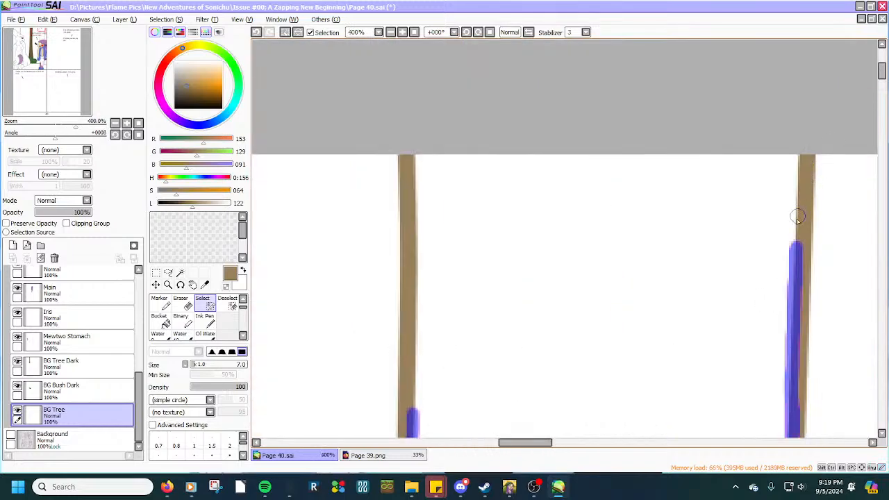
drag(797, 247, 804, 151)
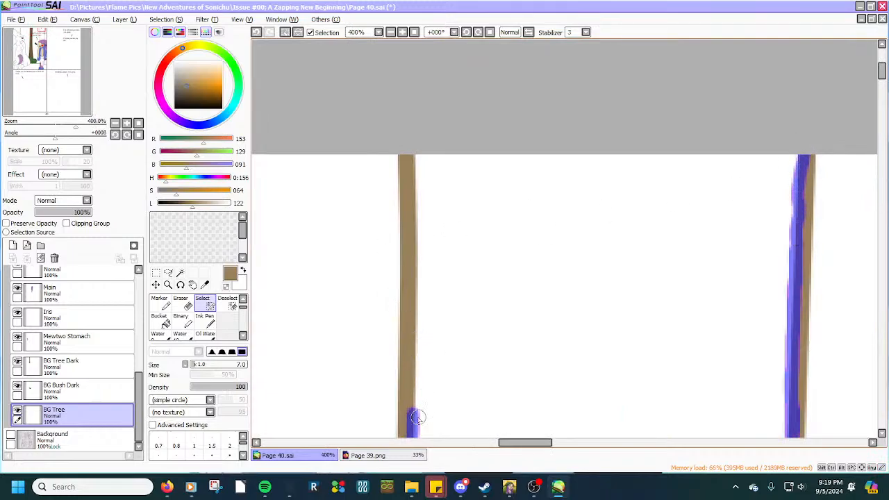
drag(418, 416, 409, 137)
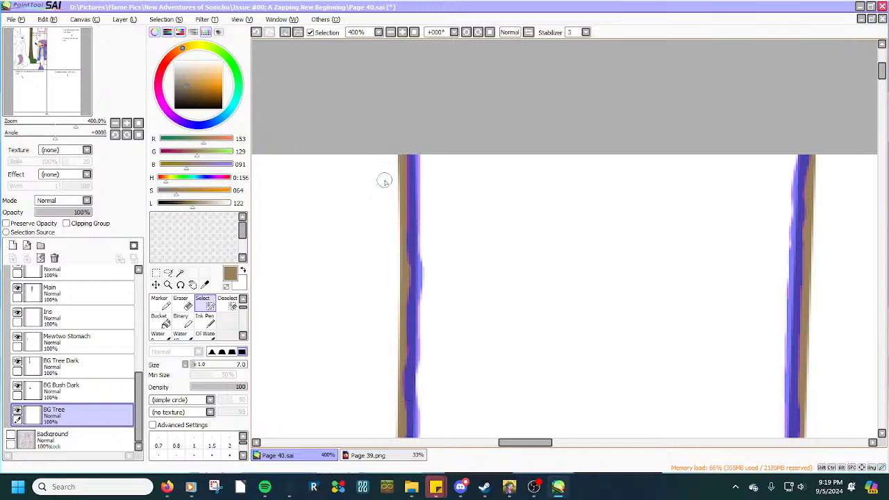
Select the whole trunk area enclosed by the selection border using the Magic Wand in strict transparency mode.
click(228, 302)
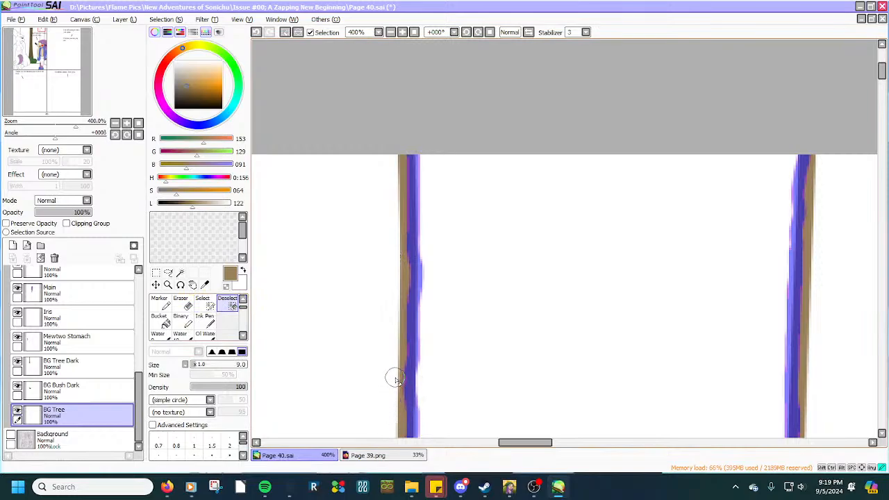
scroll(382, 344, down, 10)
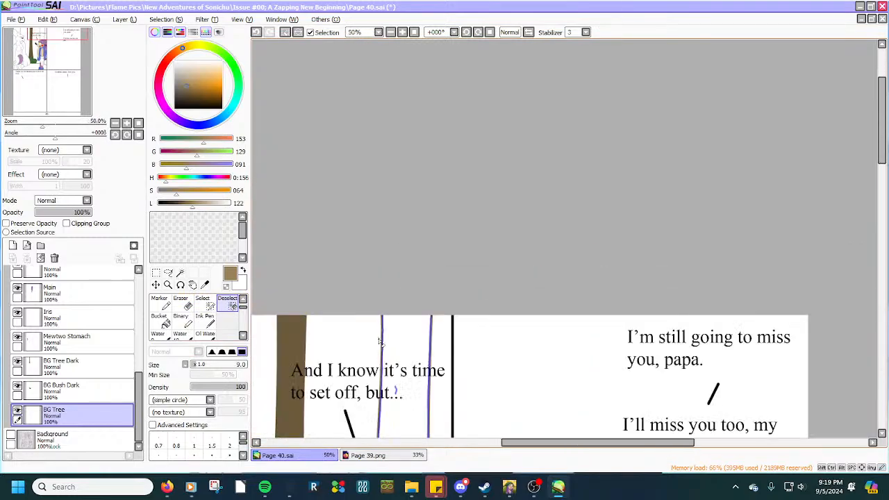
scroll(349, 415, up, 1)
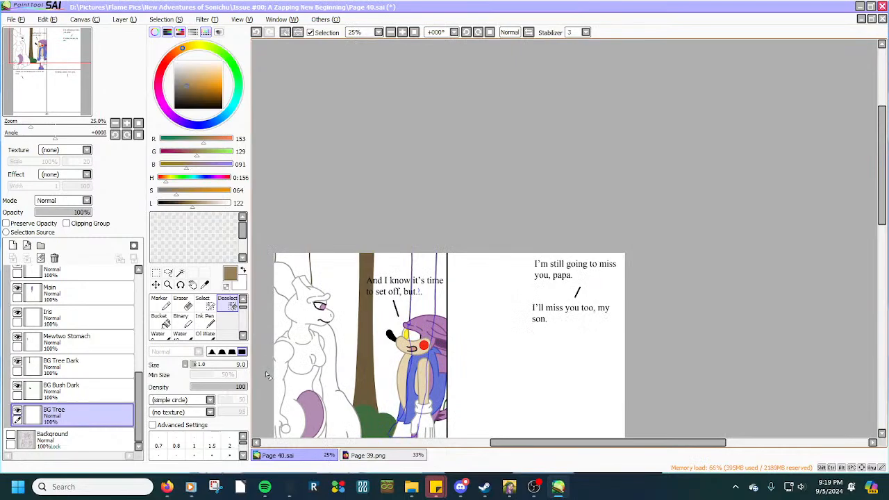
click(180, 273)
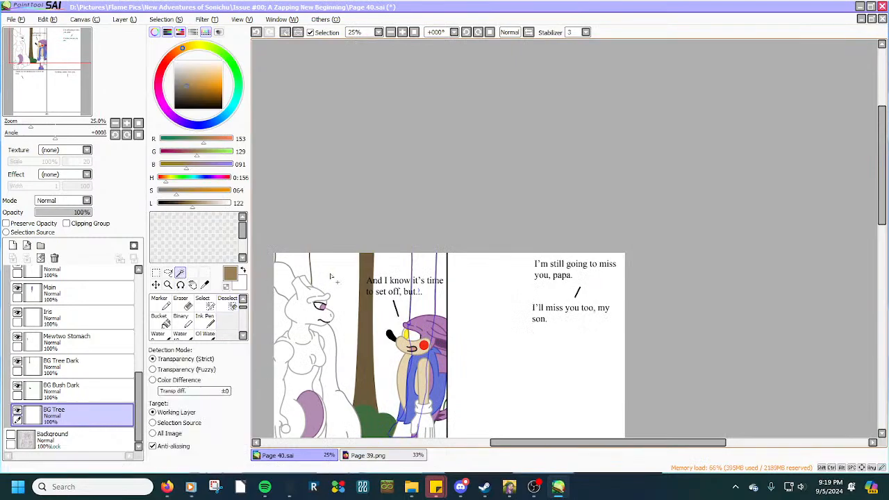
click(419, 303)
Fill the selected trunk with the light brown using the Bucket on the BG Tree layer, and clear the selection.
scroll(880, 274, down, 2)
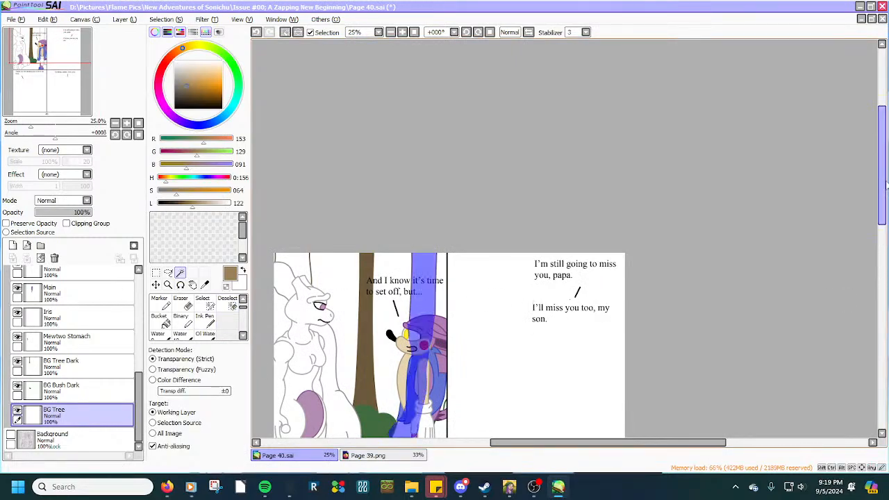
click(160, 319)
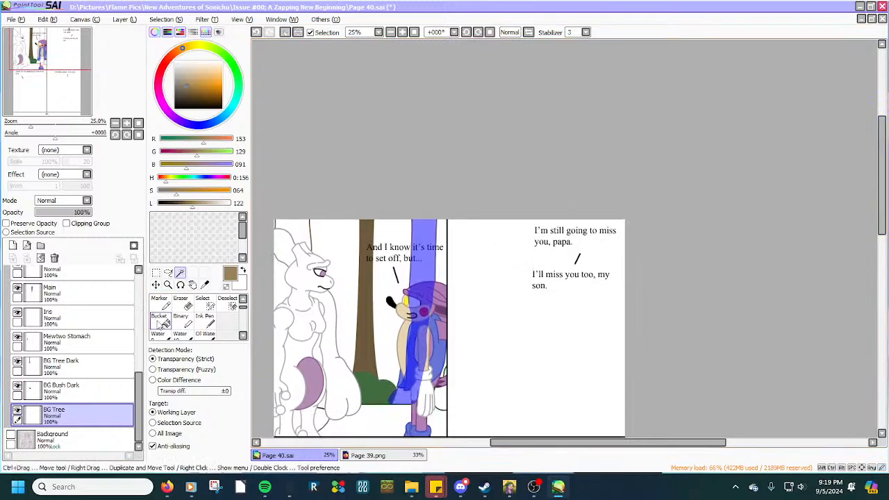
click(409, 399)
click(154, 19)
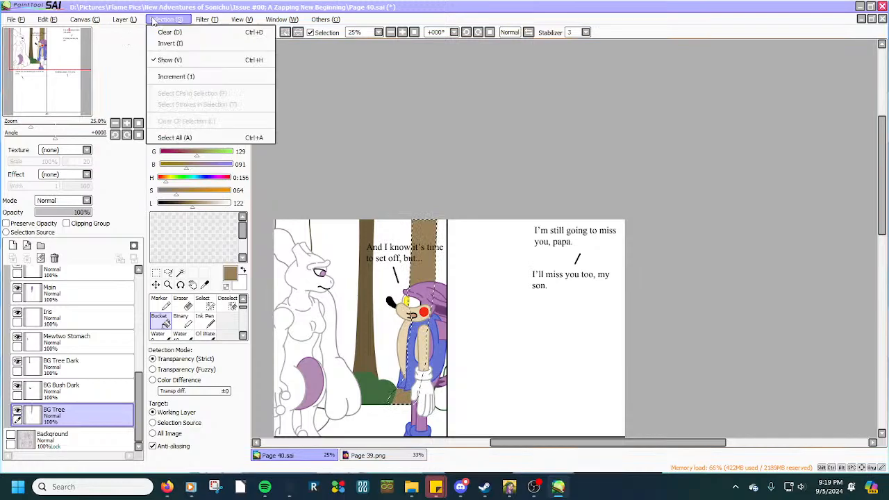
click(168, 32)
scroll(405, 257, down, 1)
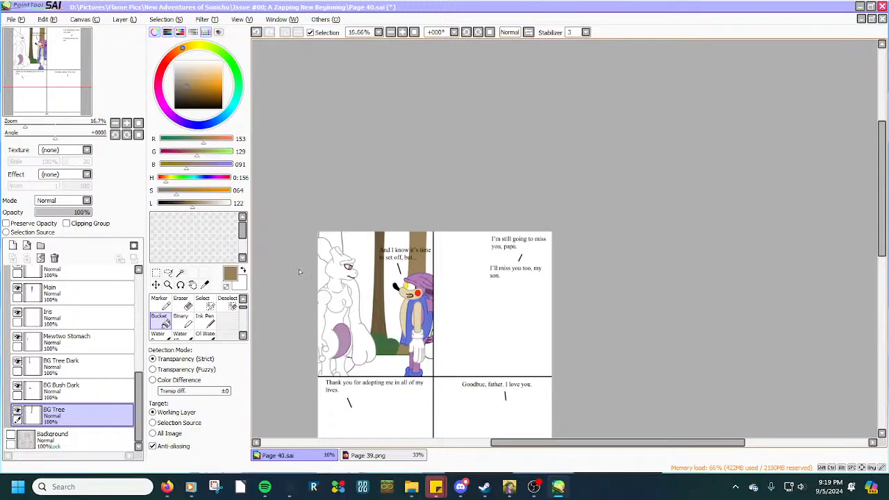
Create a new layer directly beneath BG Tree and name it Tree.
click(13, 245)
scroll(74, 313, down, 1)
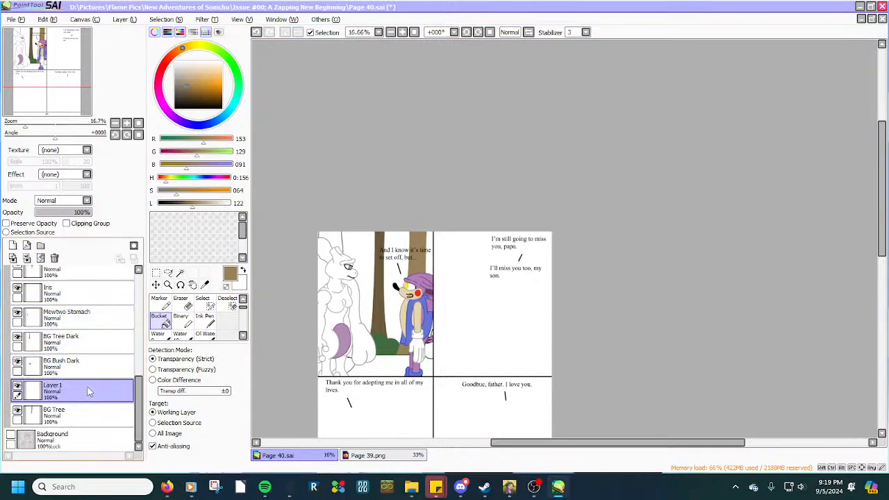
drag(87, 396, 89, 429)
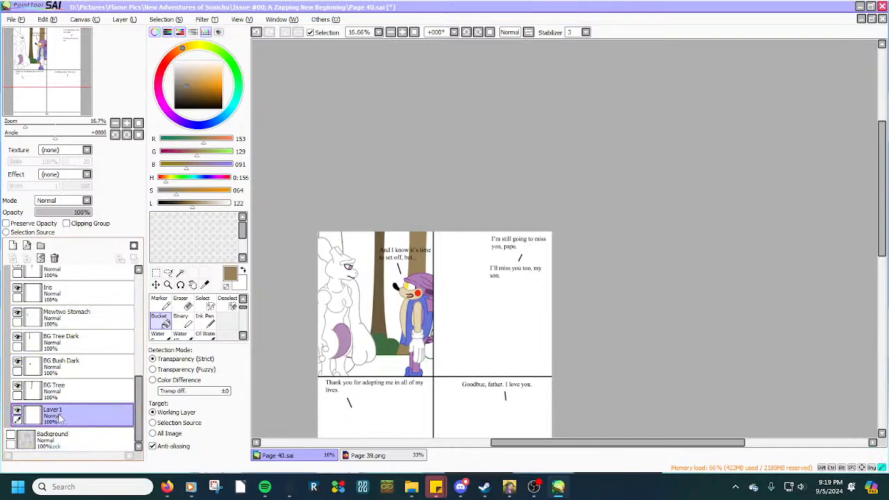
double_click(60, 417)
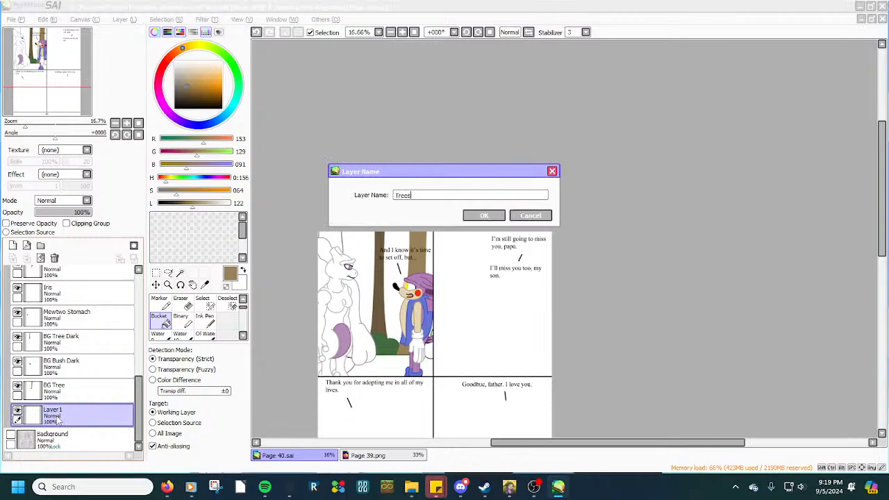
text(Trees)
key(BackSpace)
key(Return)
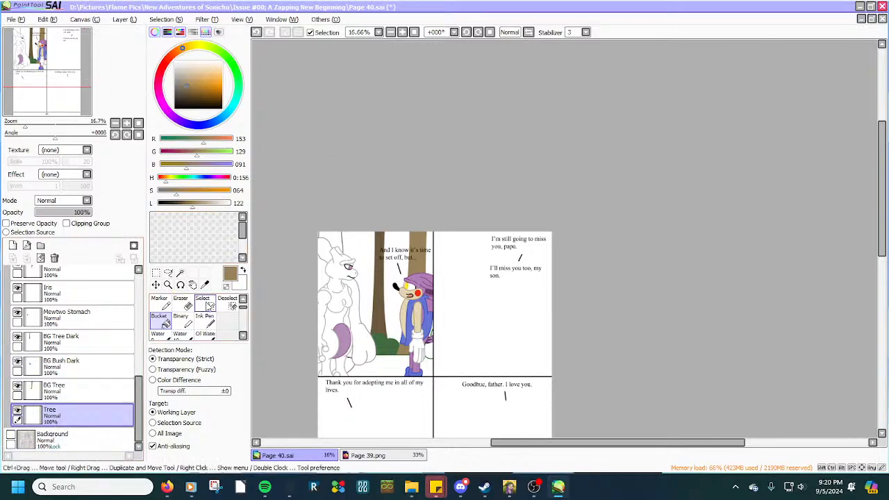
Paint a selection border down the far-left trunk's left outline and along the grey curve beneath it, using the Select pen.
click(209, 305)
scroll(356, 221, up, 6)
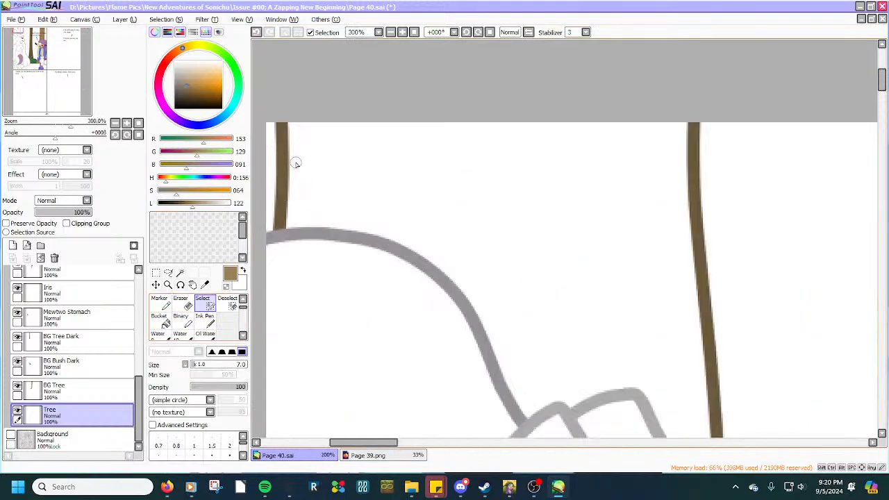
scroll(296, 164, up, 3)
drag(277, 290, 279, 78)
scroll(278, 79, down, 3)
scroll(285, 198, up, 1)
scroll(285, 198, up, 1)
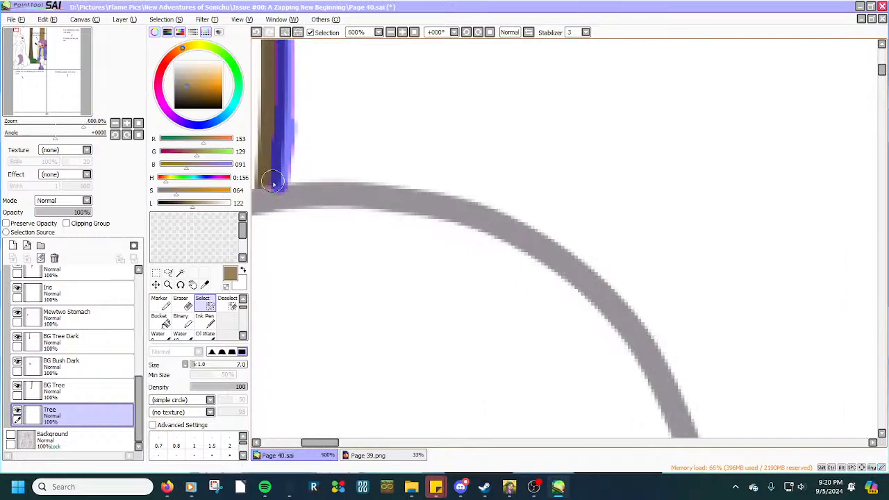
mouse_move(279, 183)
mouse_down()
mouse_move(297, 182)
mouse_move(272, 185)
mouse_move(423, 192)
mouse_move(547, 239)
mouse_move(617, 294)
mouse_move(685, 415)
mouse_up()
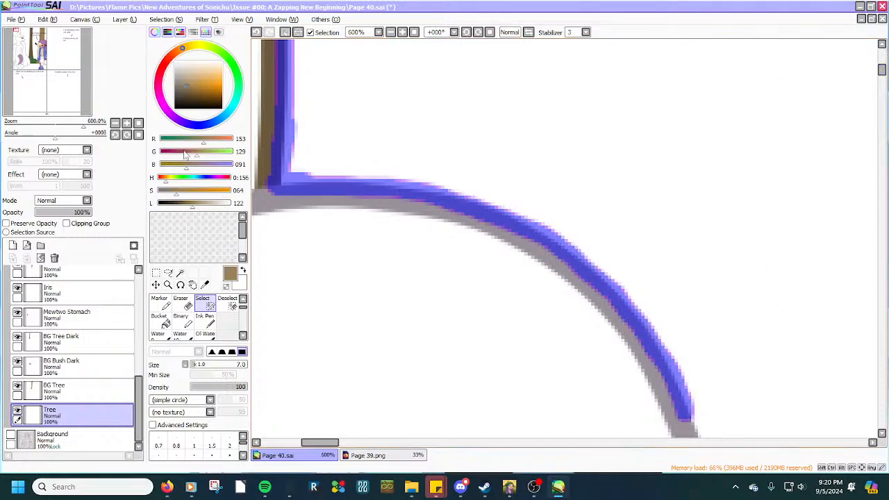
drag(283, 174, 286, 159)
Continue the selection border down the grey curve and over the tops of Mewtwo's horn, trimming the excess with the Deselect pen.
scroll(286, 159, down, 3)
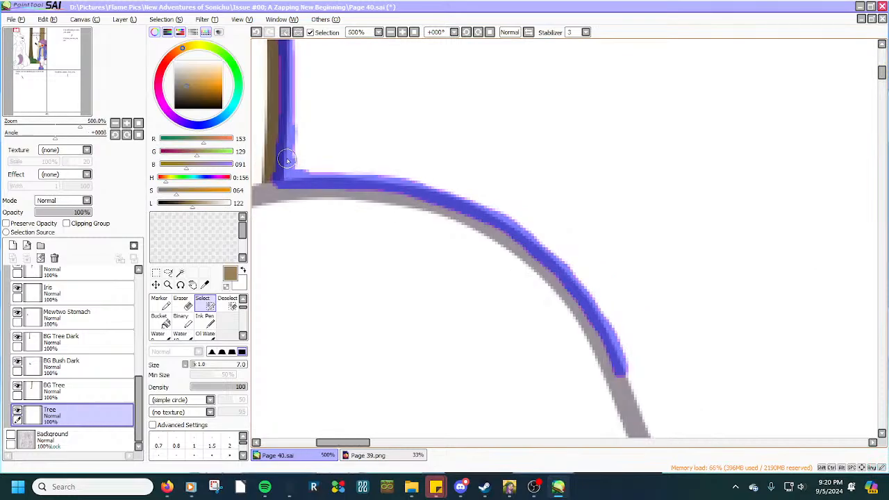
scroll(527, 364, up, 2)
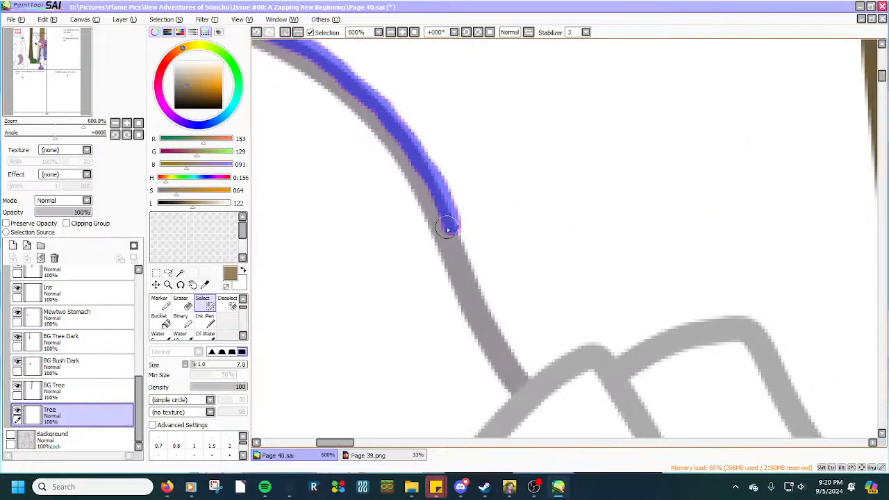
mouse_move(452, 226)
mouse_down()
mouse_move(481, 300)
mouse_move(527, 377)
mouse_move(597, 349)
mouse_move(611, 357)
mouse_move(718, 324)
mouse_move(756, 326)
mouse_move(710, 319)
mouse_move(616, 357)
mouse_up()
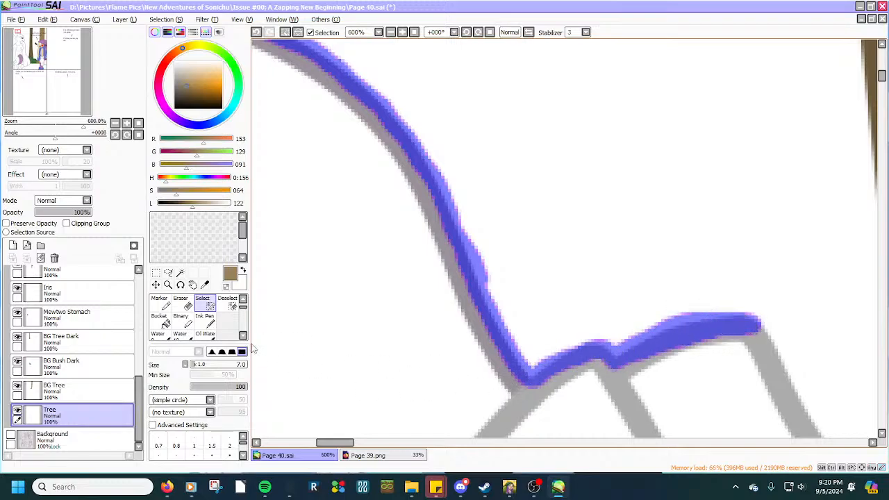
click(227, 300)
mouse_move(734, 327)
mouse_down()
mouse_move(726, 341)
mouse_move(688, 353)
mouse_up()
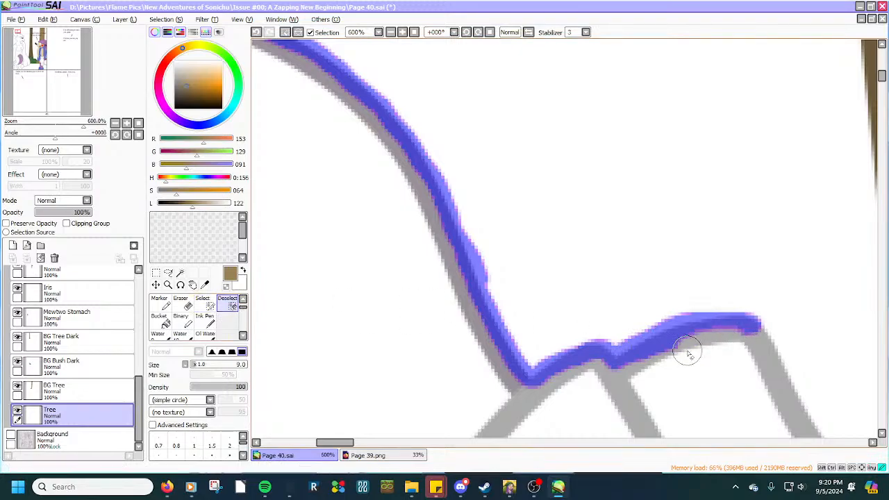
scroll(428, 368, down, 2)
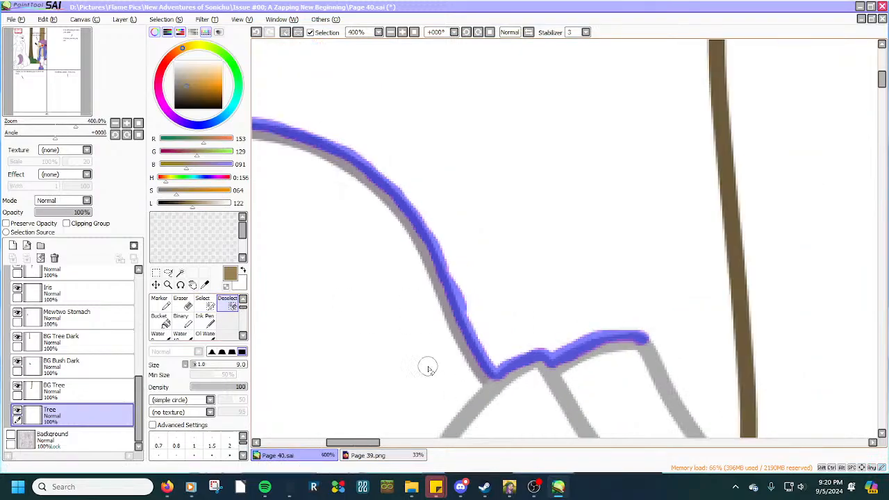
scroll(428, 358, down, 3)
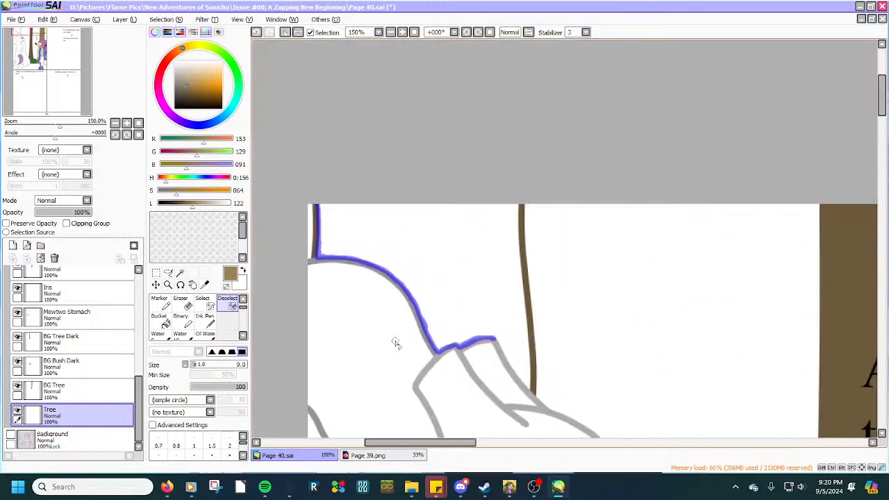
Carry the selection border down the horn's right side and into the corner where it meets the trunk's right outline.
click(203, 301)
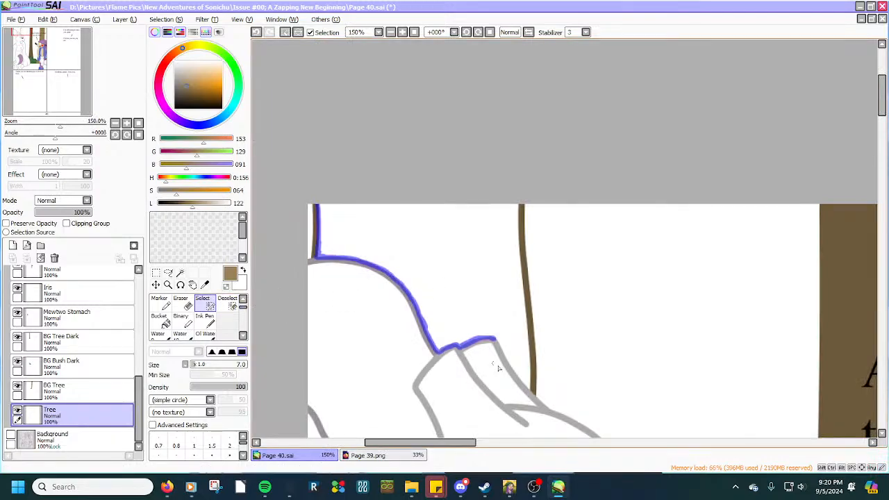
scroll(498, 368, up, 4)
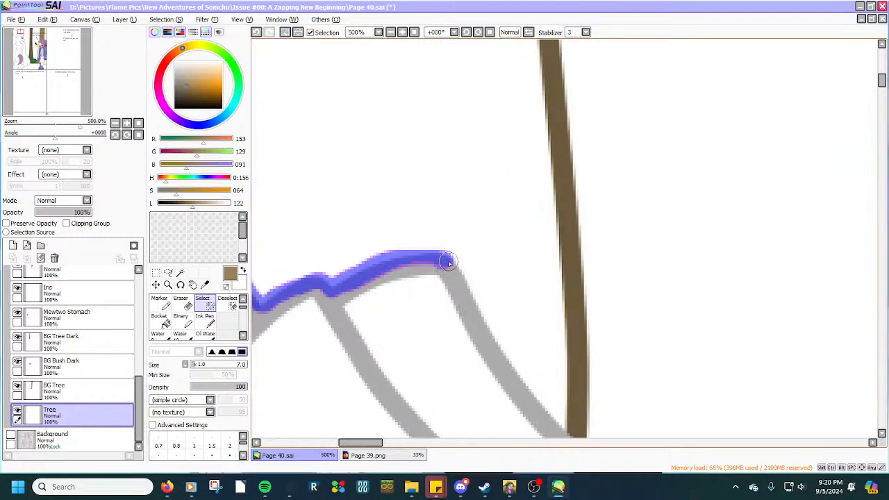
mouse_move(447, 263)
mouse_down()
mouse_move(496, 352)
mouse_move(533, 403)
mouse_move(576, 411)
mouse_move(537, 367)
mouse_move(577, 411)
mouse_move(581, 279)
mouse_move(561, 43)
mouse_up()
scroll(532, 407, down, 2)
scroll(537, 417, up, 2)
drag(550, 355, 567, 386)
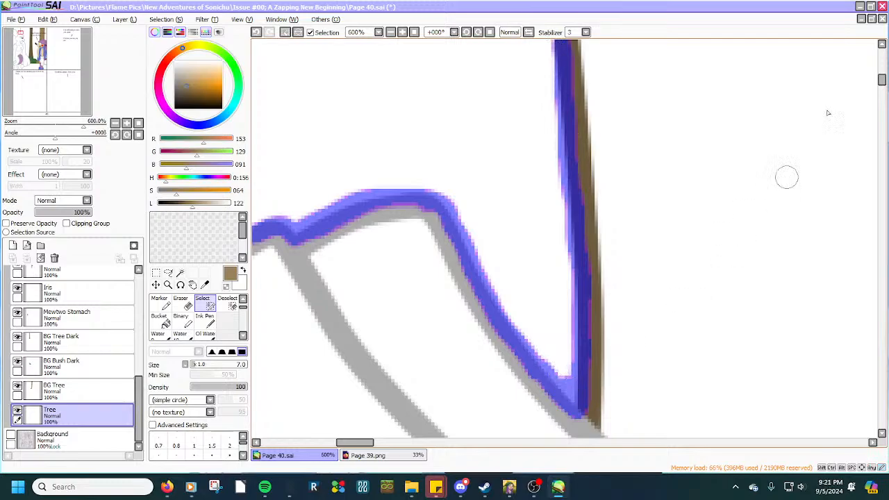
Extend the selection border along the trunk's right outline up to the page's upper edge.
click(882, 44)
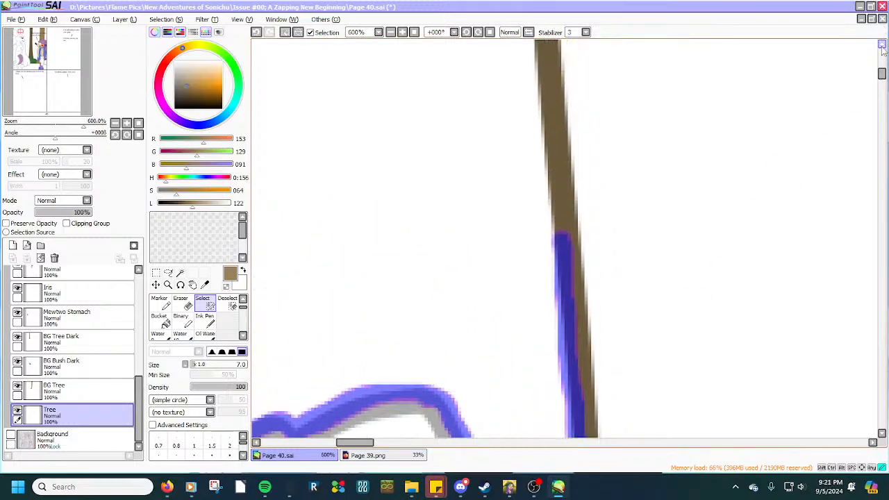
mouse_move(555, 394)
mouse_down()
mouse_move(538, 240)
mouse_move(542, 254)
mouse_move(534, 50)
mouse_up()
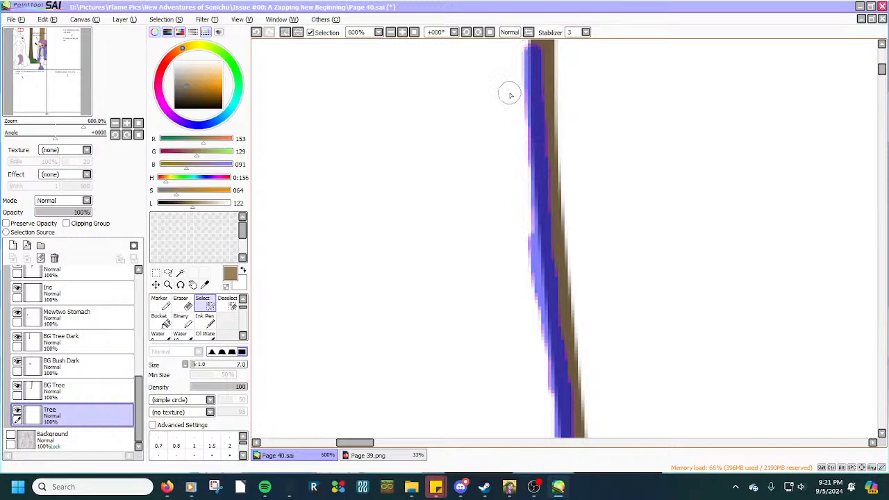
click(881, 45)
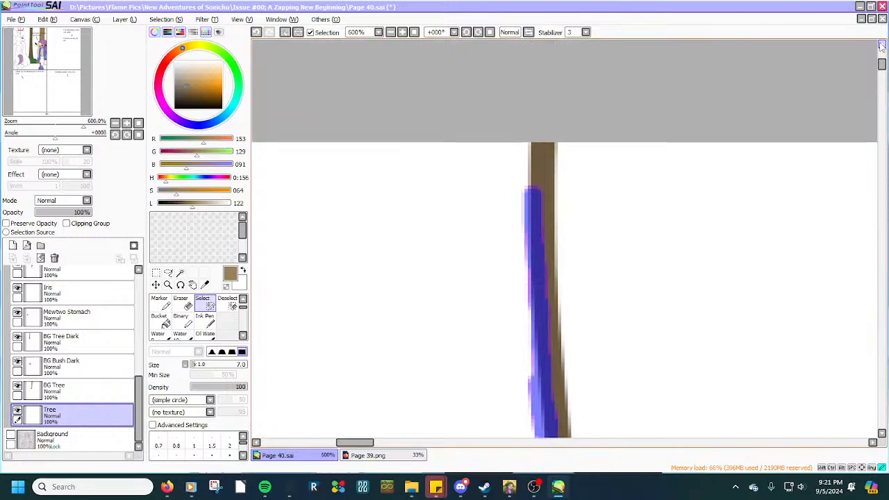
drag(532, 235, 532, 146)
scroll(539, 99, down, 5)
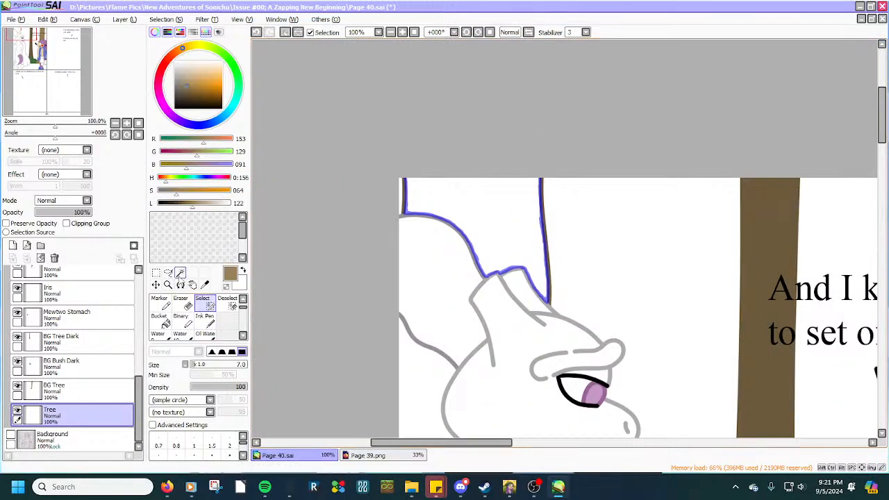
Select the trunk area enclosed by the selection border with the Magic Wand.
click(180, 273)
click(526, 221)
scroll(516, 202, down, 3)
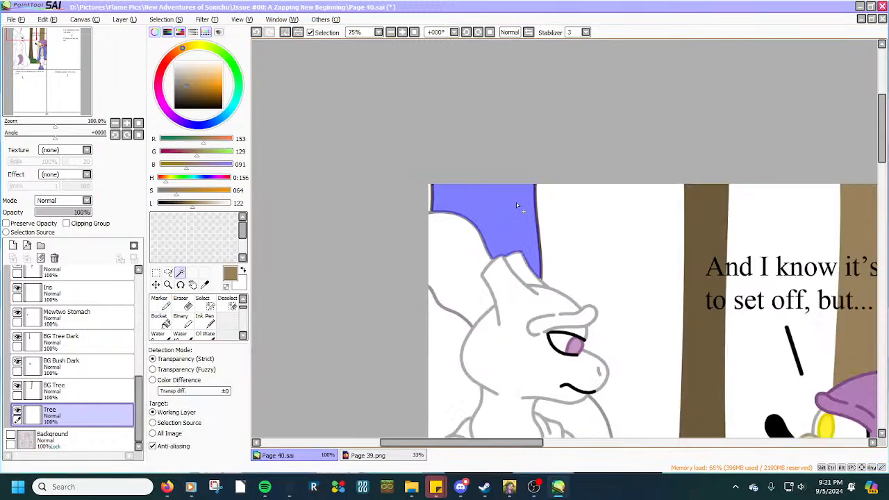
Fill the selected trunk with the light brown on the Tree layer using the Bucket, and clear the selection.
click(161, 321)
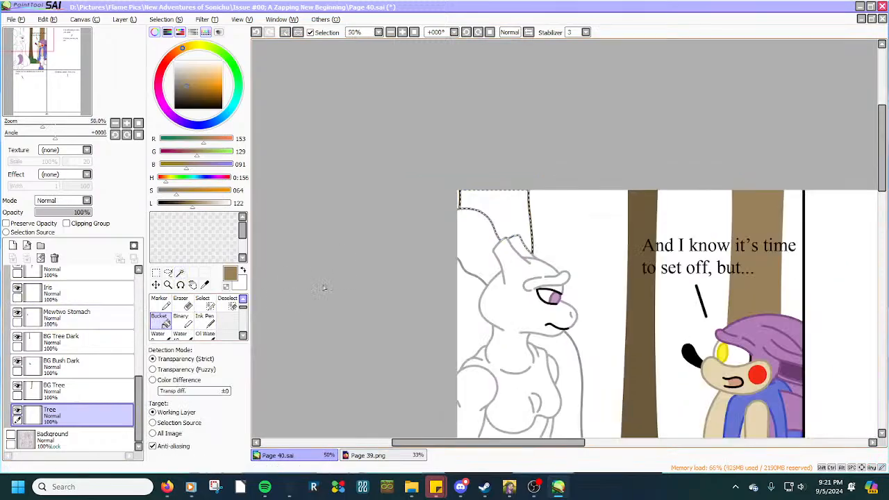
click(507, 215)
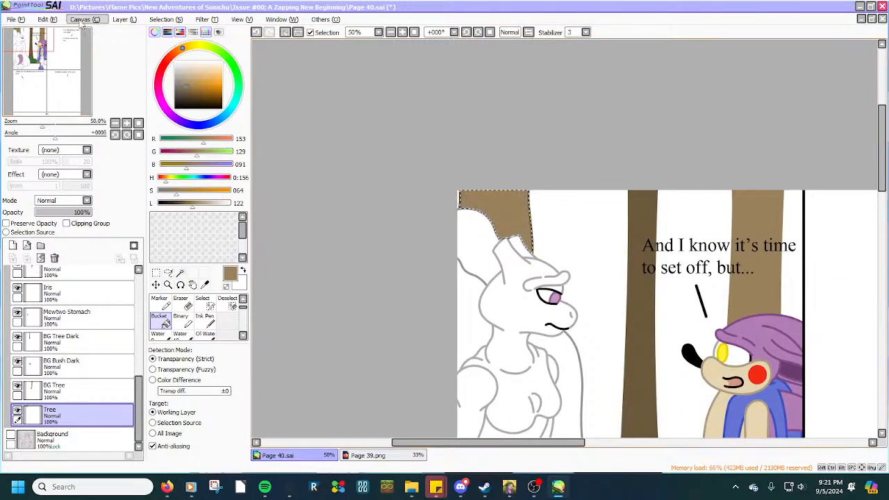
click(157, 19)
click(176, 32)
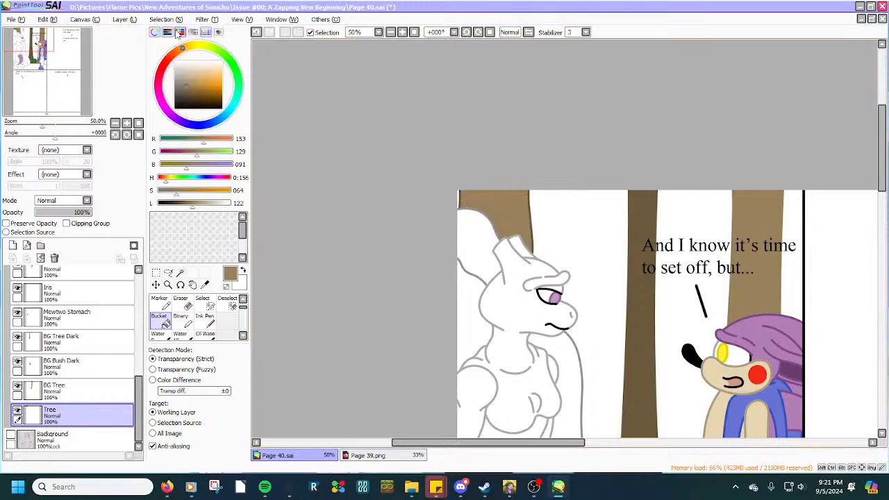
Check the filled trunk up close and save the Page 40 file.
scroll(531, 97, down, 1)
scroll(548, 151, up, 2)
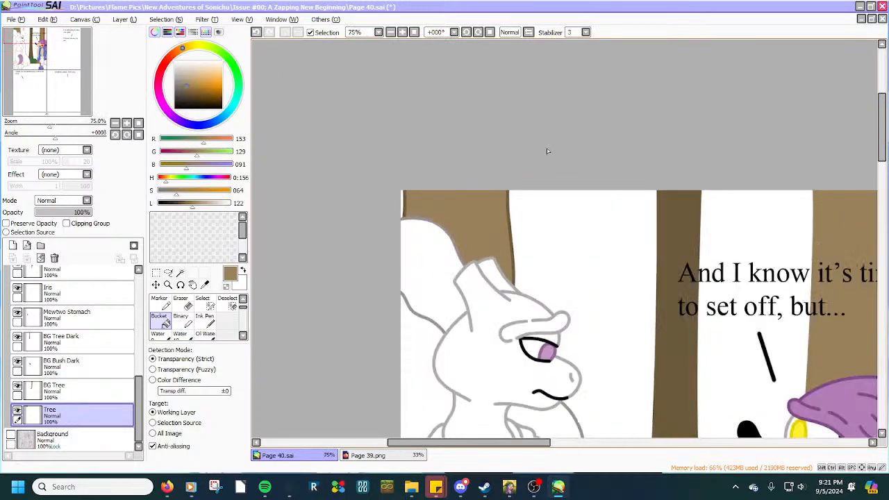
scroll(546, 149, up, 2)
scroll(547, 149, down, 4)
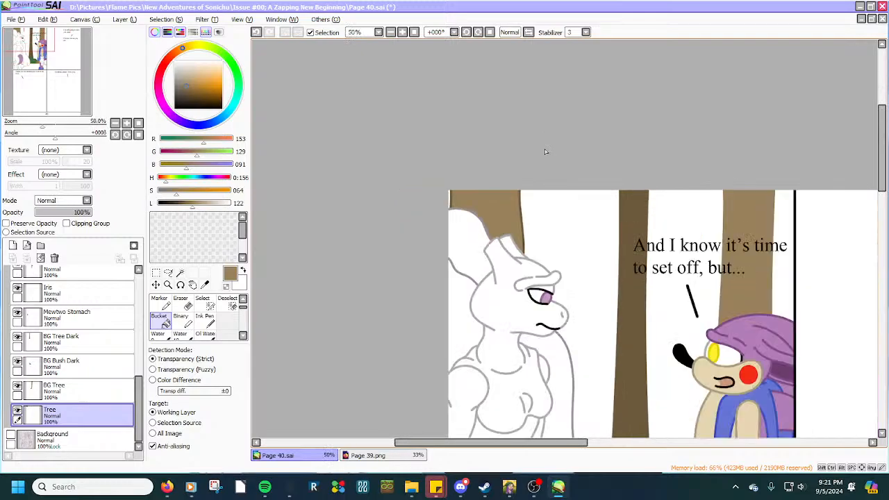
click(7, 18)
click(56, 87)
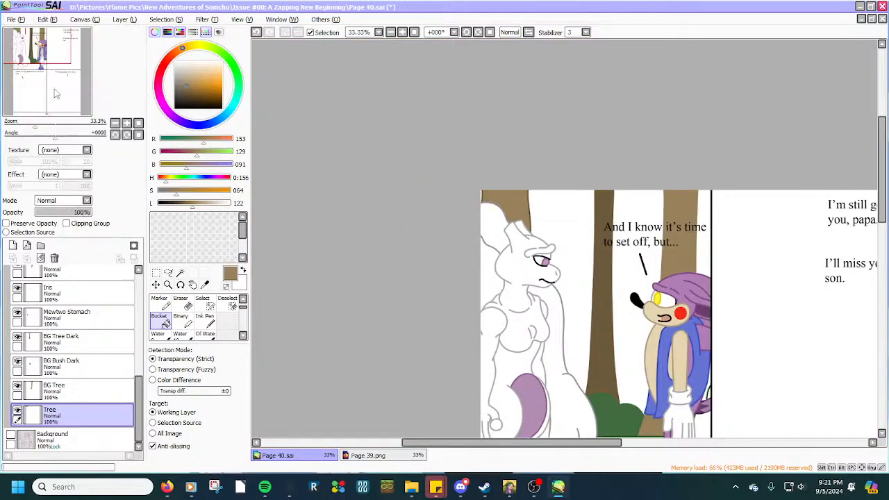
Create a new layer directly beneath Tree and name it Cave Floor.
click(13, 246)
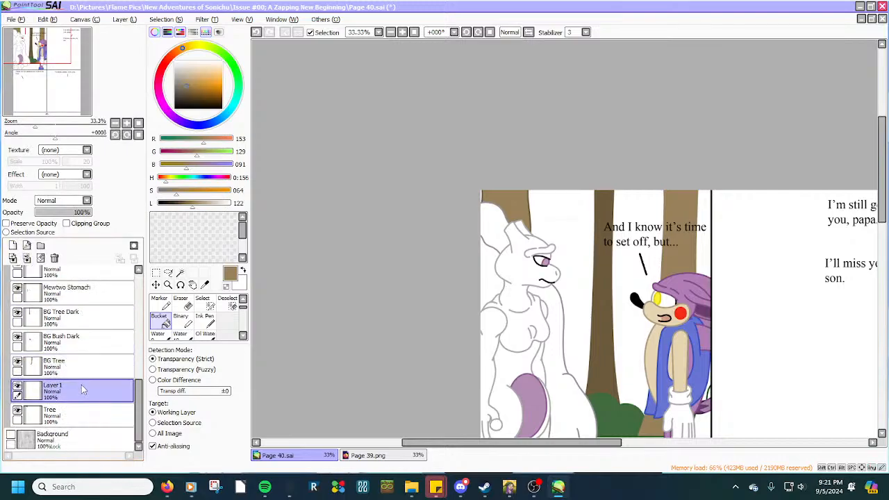
drag(83, 395, 87, 419)
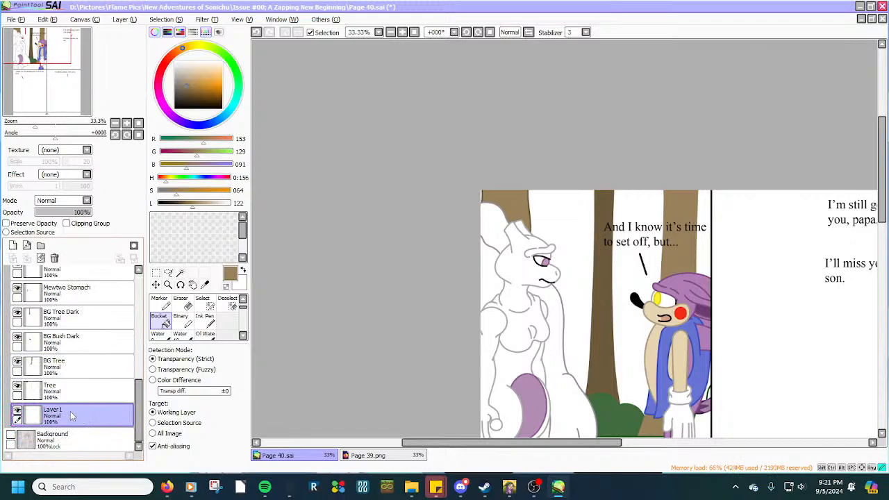
double_click(53, 411)
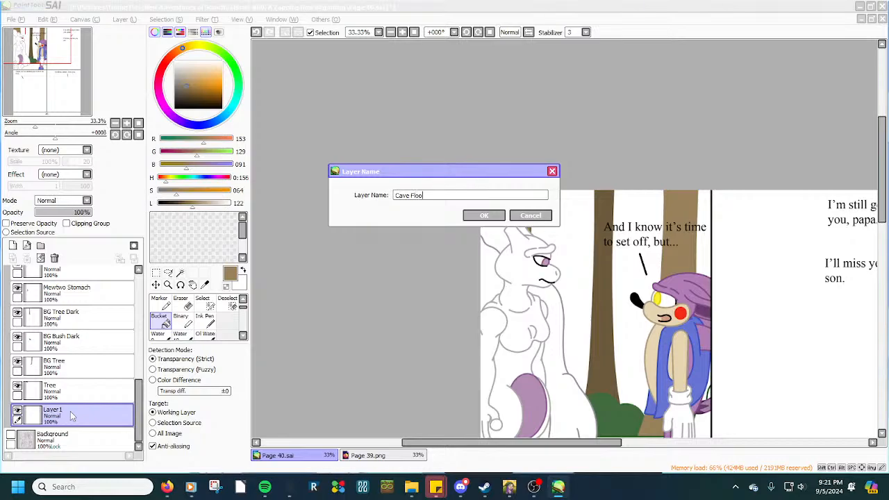
key(Return)
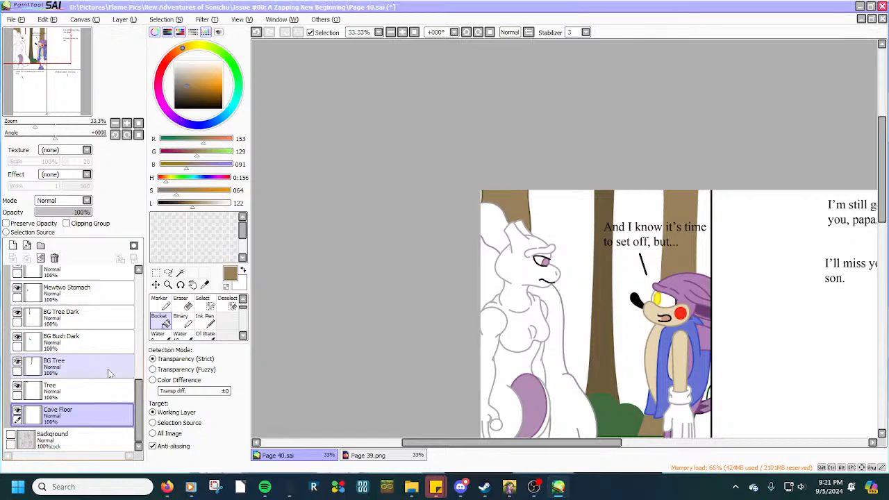
Pick the dark grey (RGB 108, 108, 108) from the short curved line below Mewtwo's tail as the drawing colour.
click(205, 286)
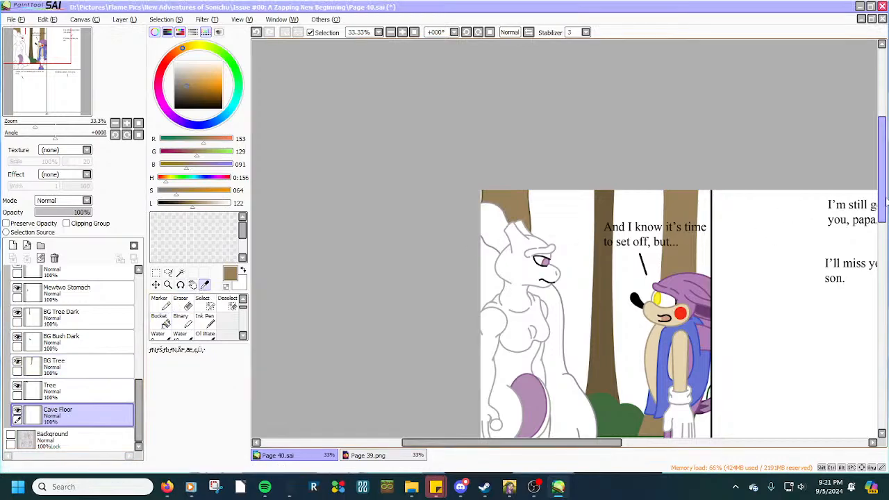
drag(885, 202, 885, 232)
scroll(559, 348, up, 4)
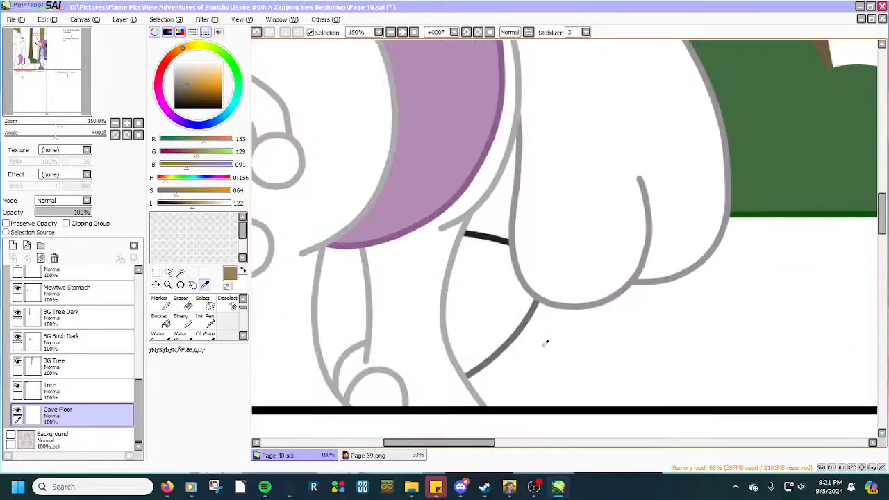
scroll(545, 343, up, 2)
click(537, 314)
scroll(537, 314, down, 4)
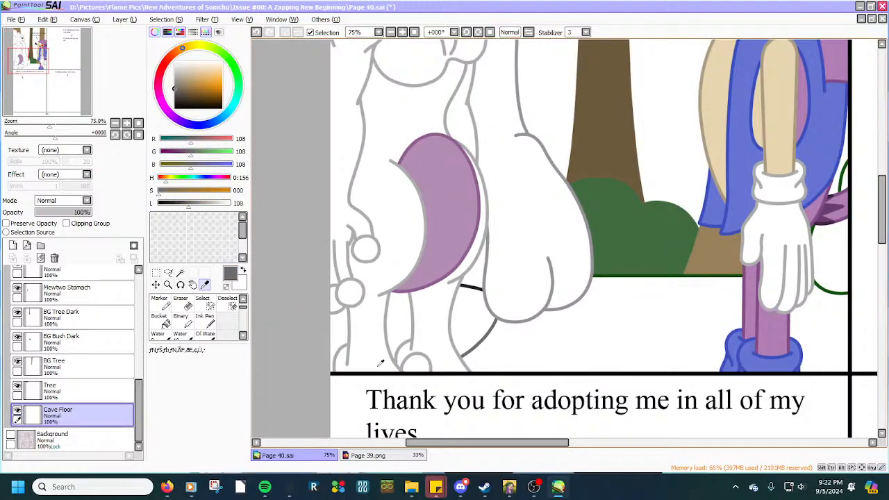
Add a linework layer directly above BG Tree Dark and name it Mewtwo.
scroll(137, 353, up, 2)
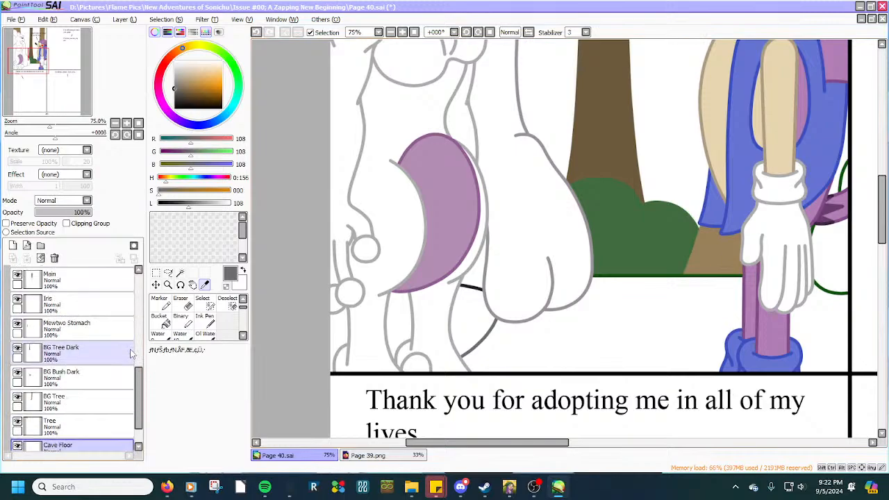
click(96, 375)
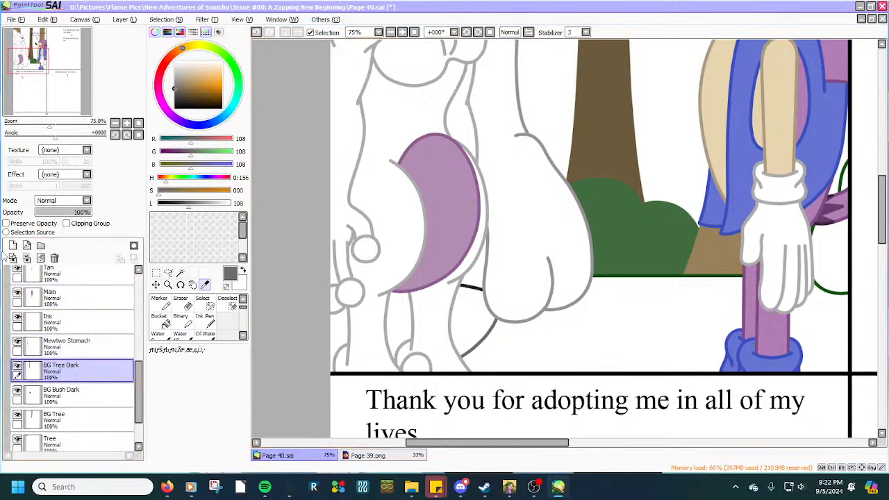
click(27, 245)
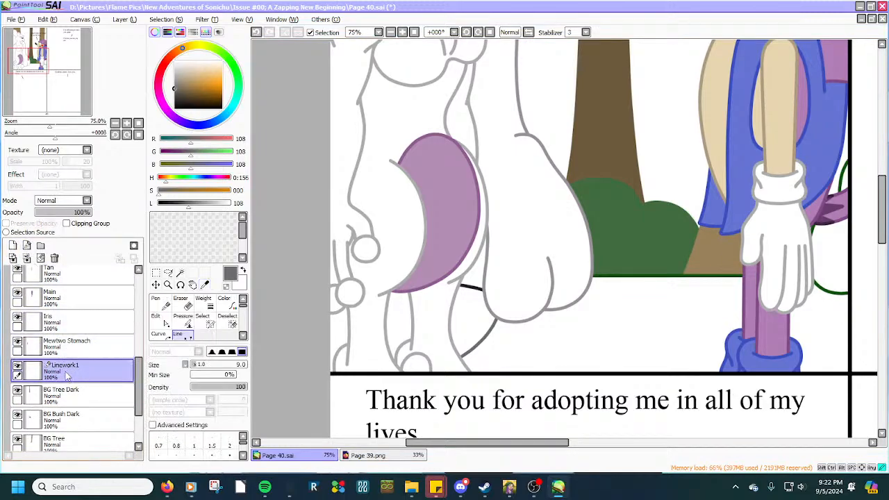
double_click(67, 375)
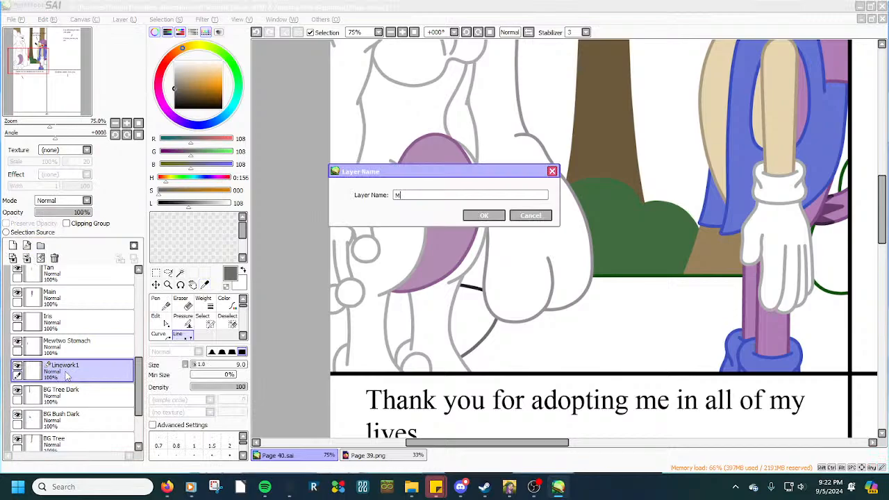
text(Mewtwo)
key(Return)
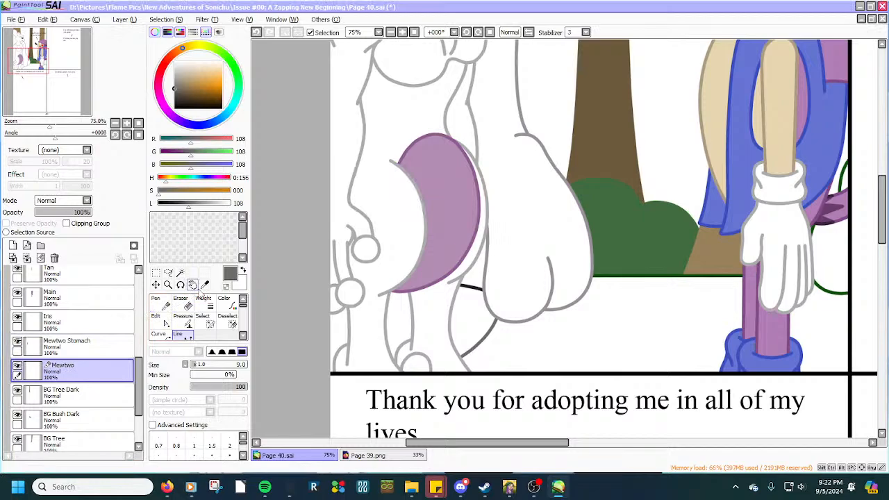
Paint a size 10 selection inside the front outline of Mewtwo's left foot and along the panel border beneath it on the Mewtwo layer.
click(202, 319)
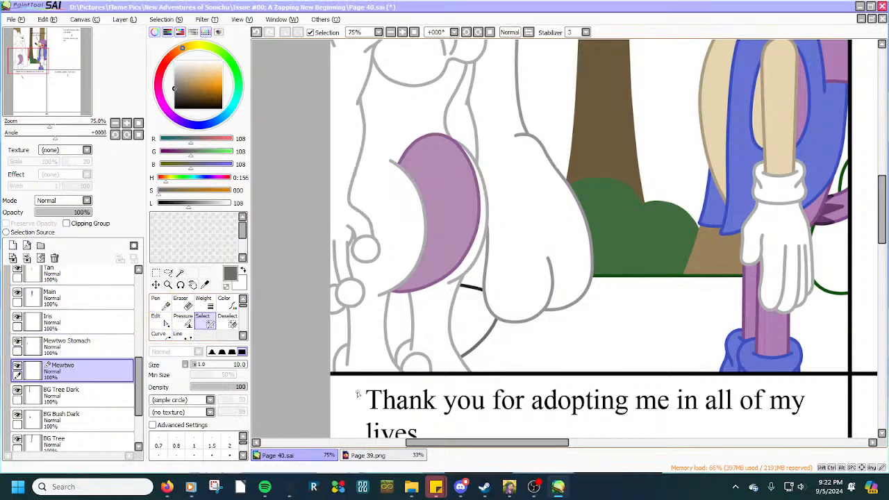
scroll(358, 394, up, 6)
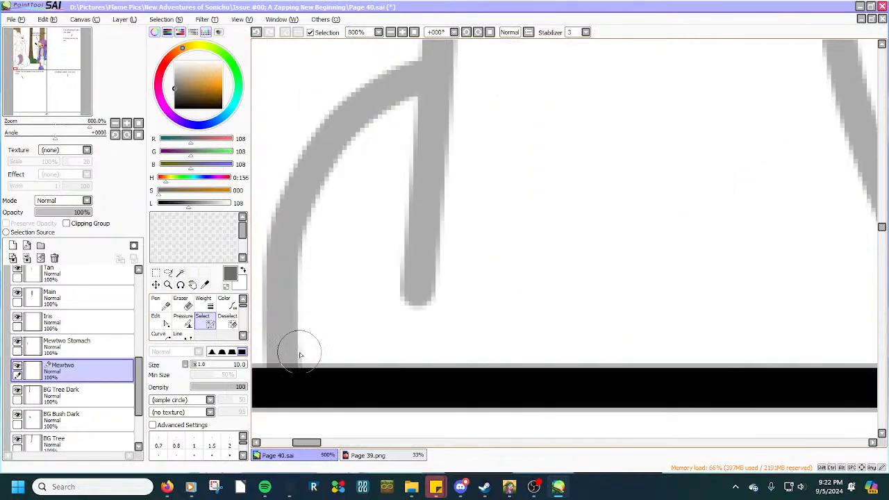
mouse_move(300, 365)
mouse_down()
mouse_move(311, 227)
mouse_move(326, 185)
mouse_move(376, 118)
mouse_move(455, 91)
mouse_move(458, 39)
mouse_up()
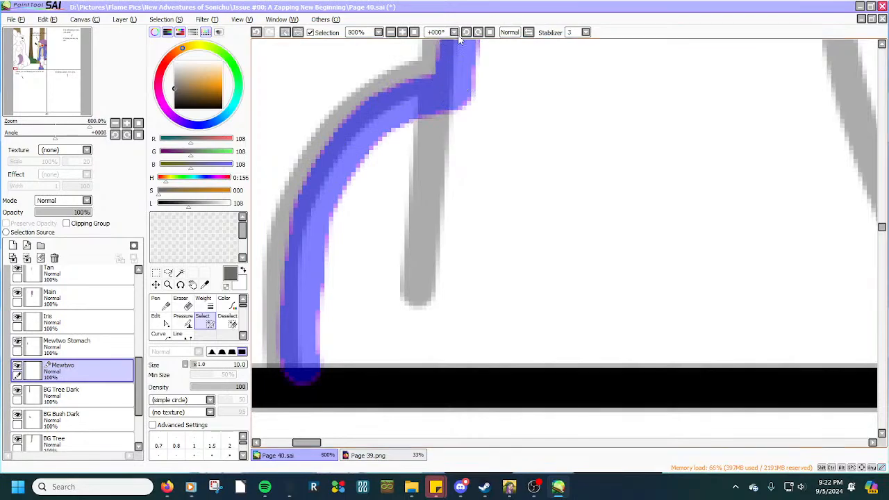
mouse_move(304, 368)
mouse_down()
mouse_move(511, 378)
mouse_move(876, 368)
mouse_up()
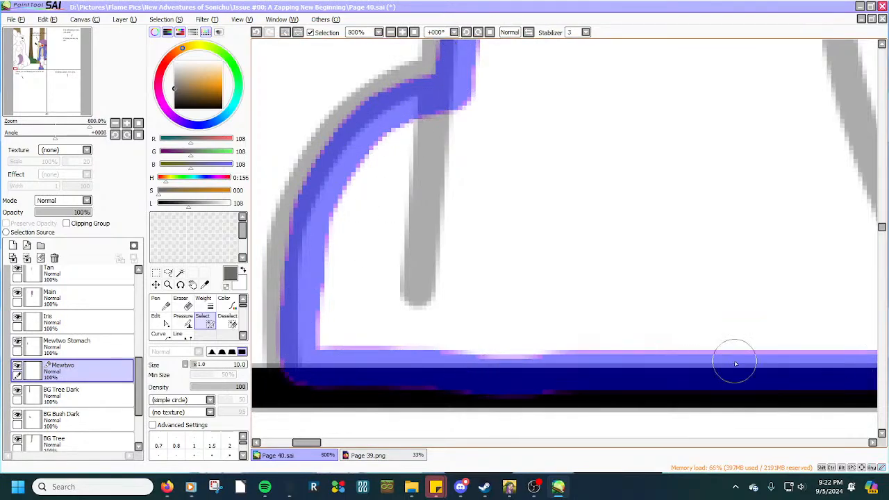
Extend the painted selection along the panel border and up the inner side of the left leg's rear outline.
scroll(735, 363, down, 5)
scroll(749, 364, up, 3)
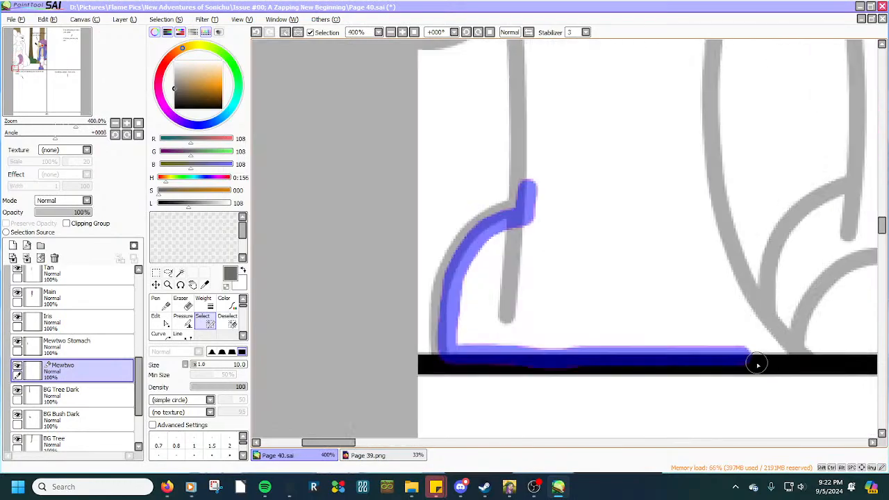
drag(743, 359, 884, 355)
mouse_move(791, 353)
mouse_down()
mouse_move(738, 295)
mouse_move(713, 212)
mouse_move(701, 125)
mouse_move(708, 10)
mouse_up()
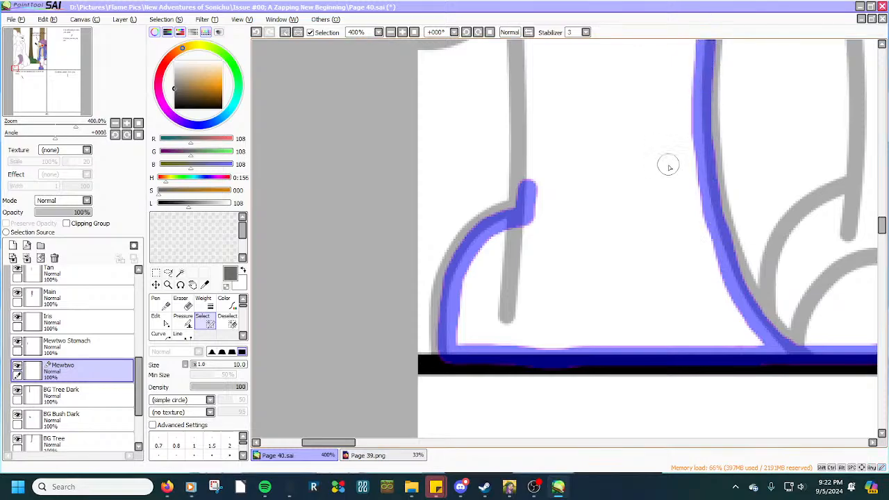
Paint the selection up the inside of the right foot's front curve and onto the leg line above it.
scroll(668, 166, down, 4)
scroll(795, 109, up, 4)
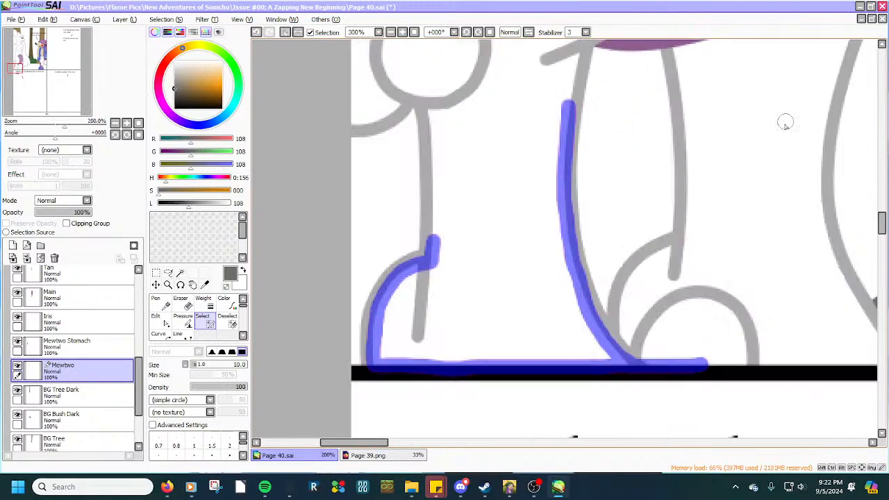
scroll(582, 286, down, 3)
scroll(547, 384, up, 2)
scroll(551, 382, up, 1)
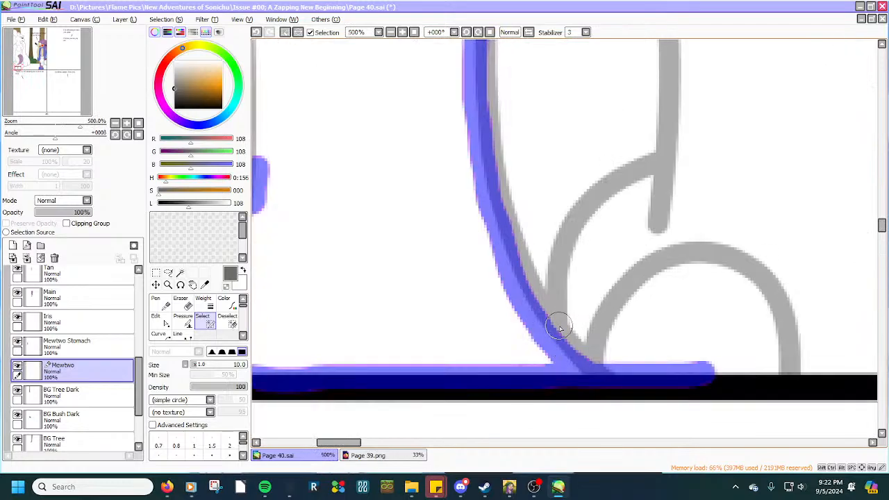
mouse_move(556, 339)
mouse_down()
mouse_move(587, 219)
mouse_move(672, 169)
mouse_move(677, 155)
mouse_move(682, 26)
mouse_up()
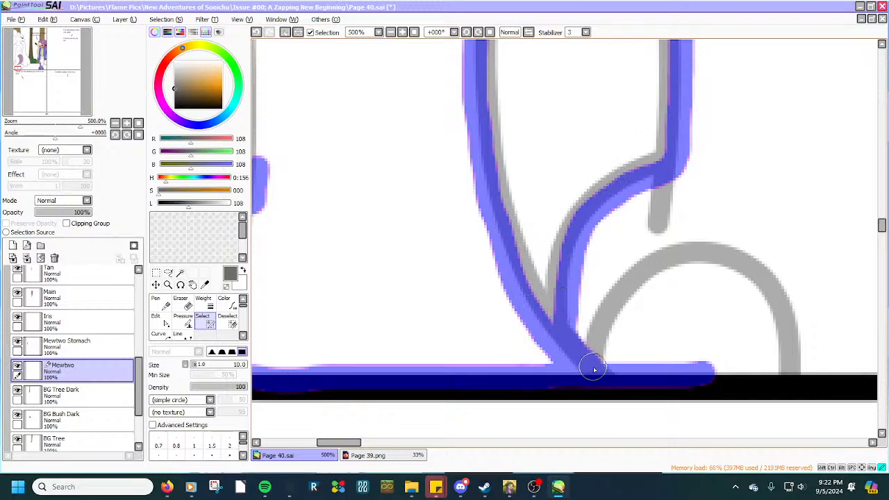
Extend the selection along the panel border under the right foot and along the inner side of that leg's rear outline.
scroll(581, 359, down, 3)
scroll(719, 368, up, 3)
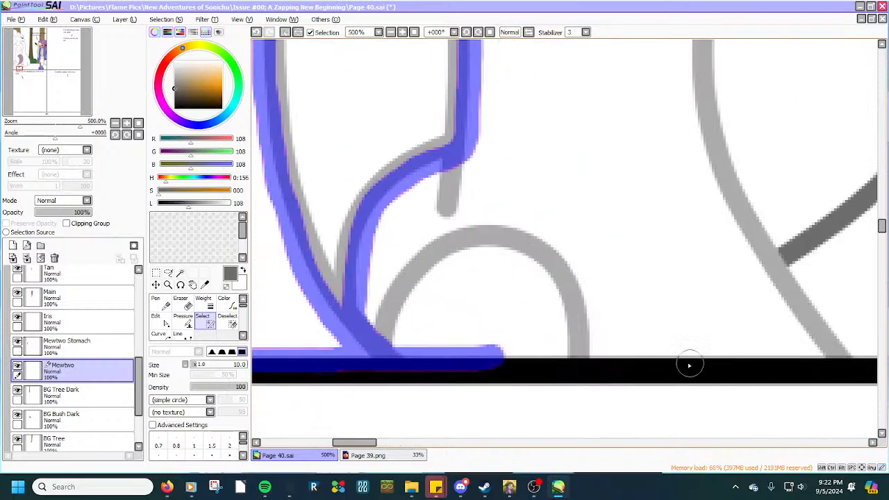
mouse_move(490, 358)
mouse_down()
mouse_move(828, 362)
mouse_move(721, 200)
mouse_up()
mouse_move(704, 155)
mouse_down()
mouse_move(694, 115)
mouse_move(741, 235)
mouse_move(817, 349)
mouse_up()
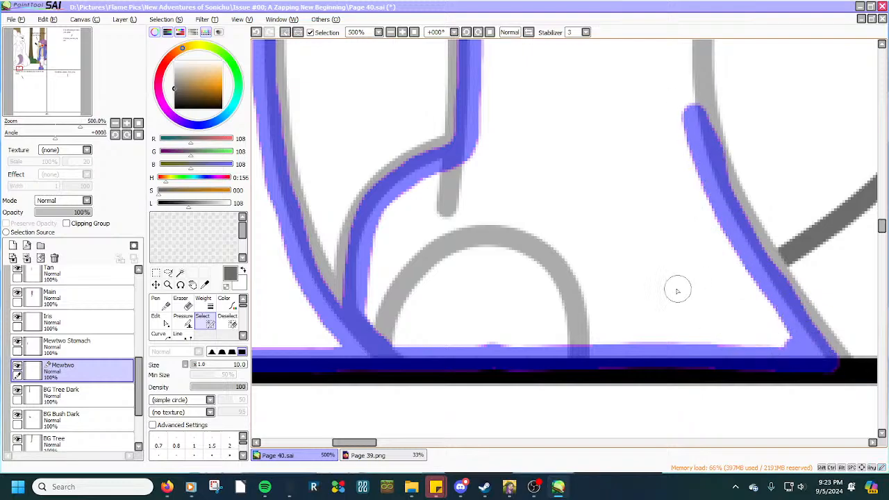
Continue the painted selection up the left leg's front outline to the round fingertip above it.
click(235, 322)
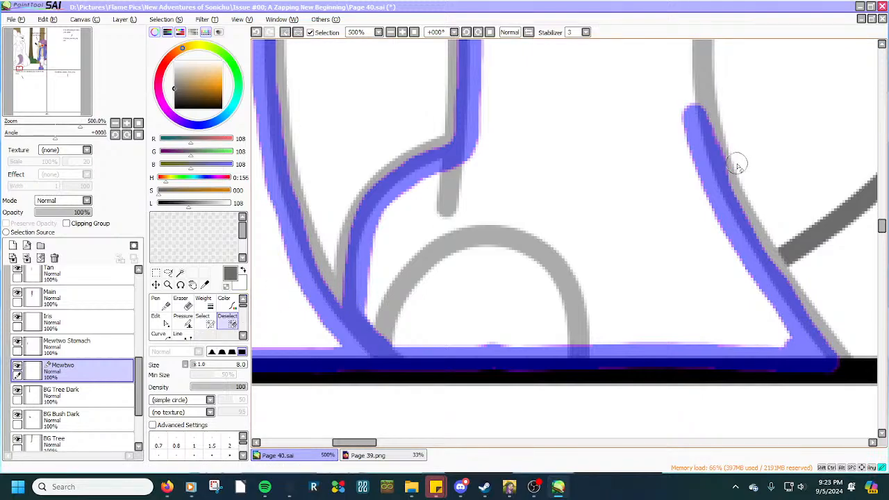
scroll(721, 193, down, 3)
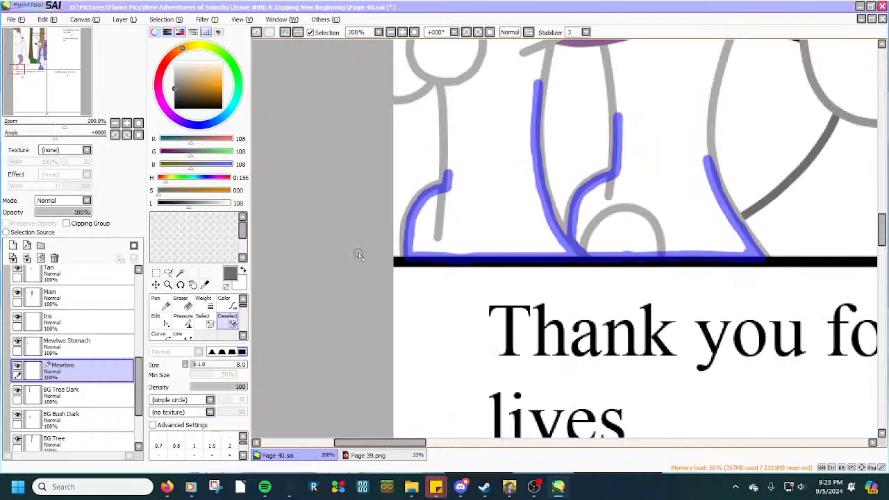
click(202, 322)
scroll(432, 143, up, 2)
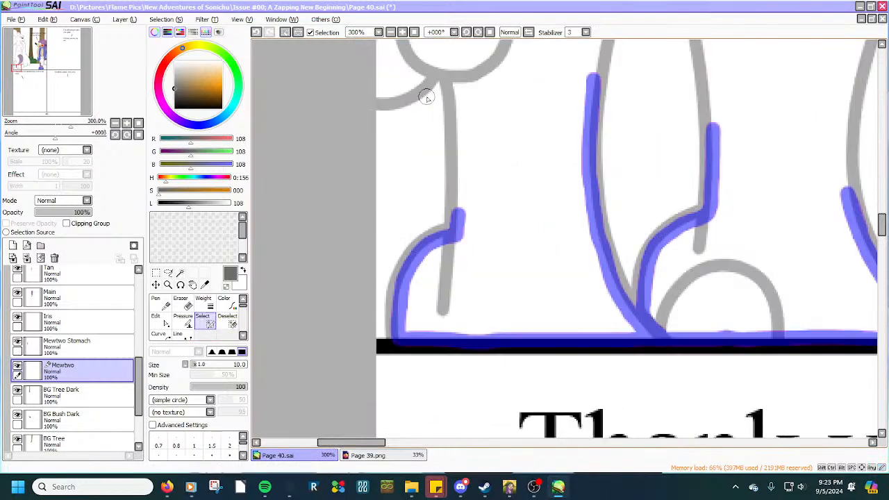
scroll(484, 184, up, 1)
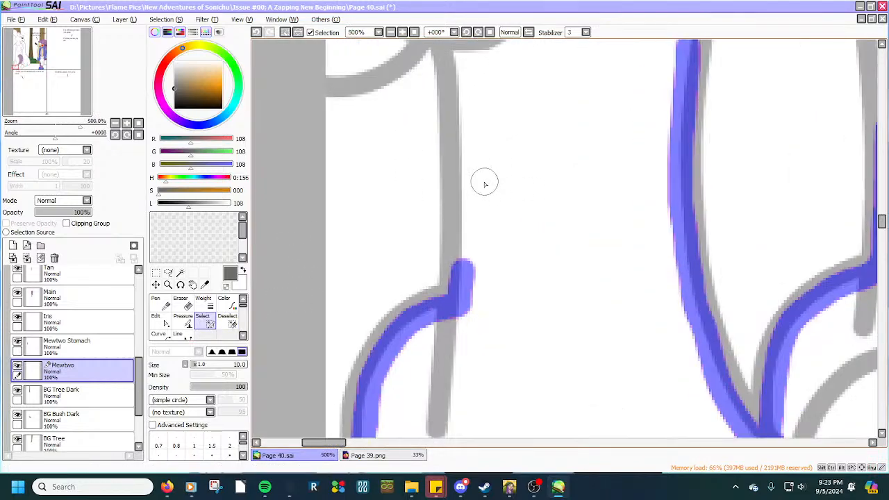
mouse_move(456, 50)
mouse_down()
mouse_move(460, 268)
mouse_move(466, 125)
mouse_move(464, 154)
mouse_move(456, 54)
mouse_up()
scroll(456, 90, down, 3)
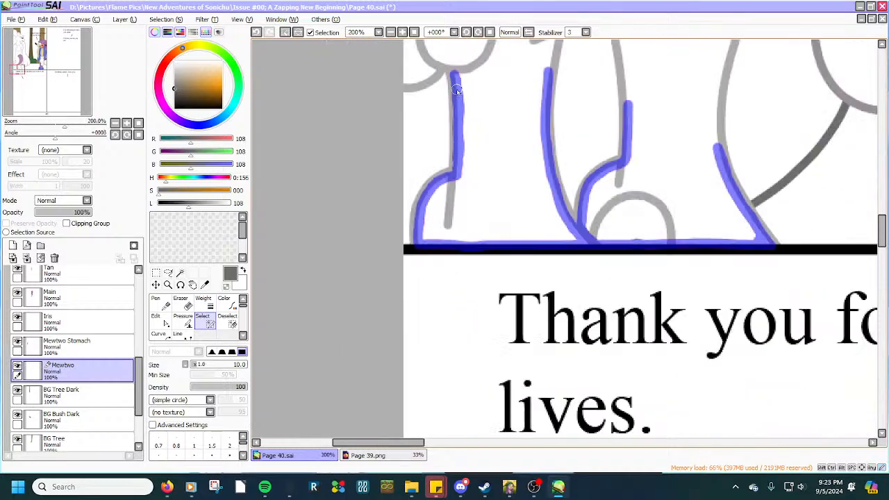
Smooth the outline of the round fingertip above the left leg on the Linework layer.
scroll(702, 222, up, 4)
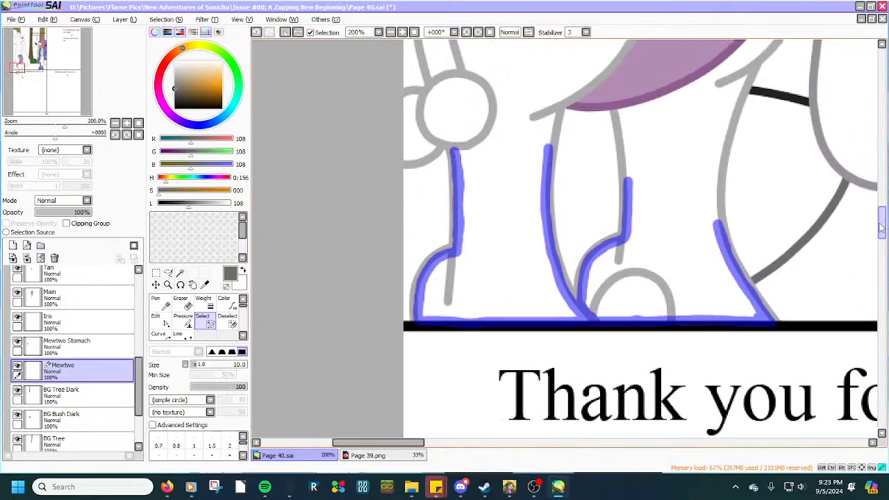
scroll(452, 198, up, 2)
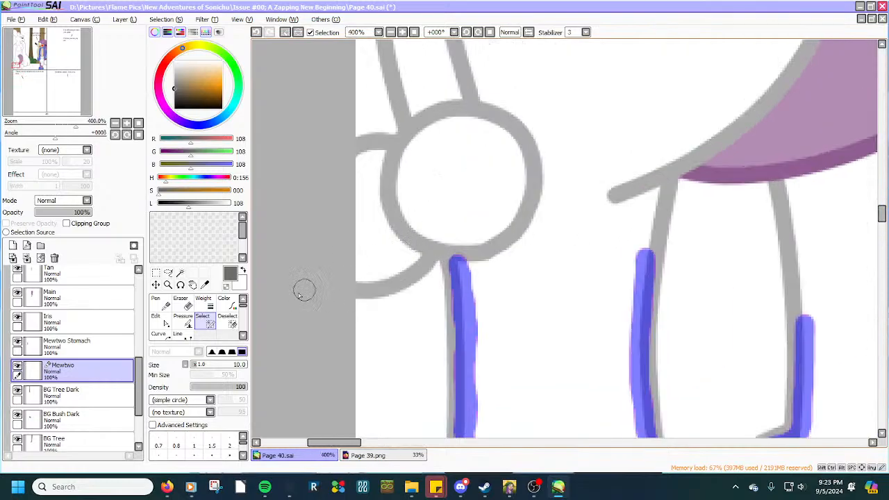
scroll(82, 302, up, 5)
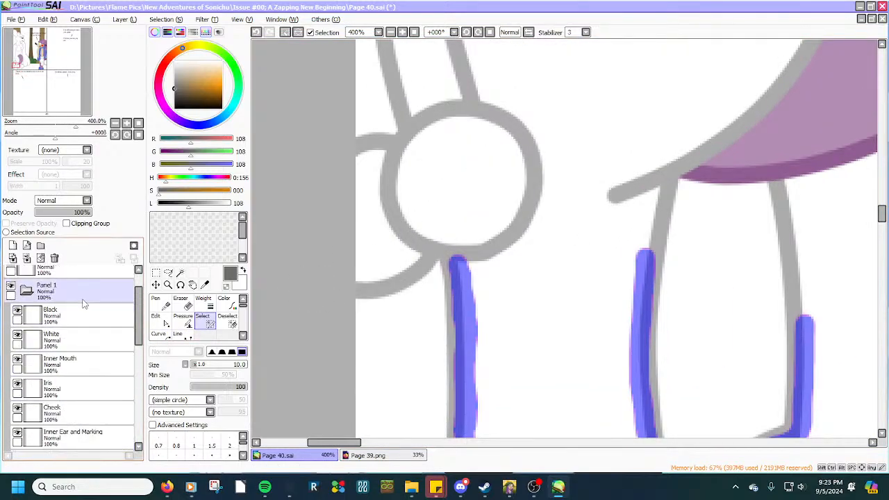
scroll(81, 302, up, 1)
click(82, 302)
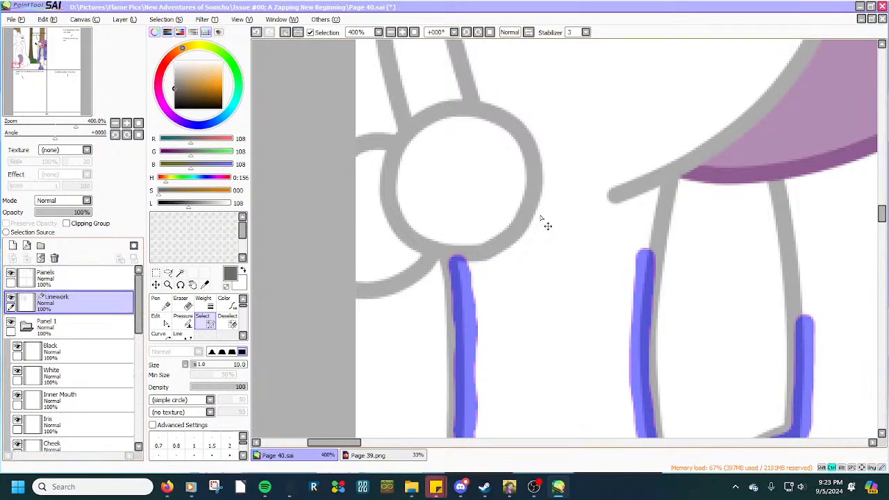
click(182, 335)
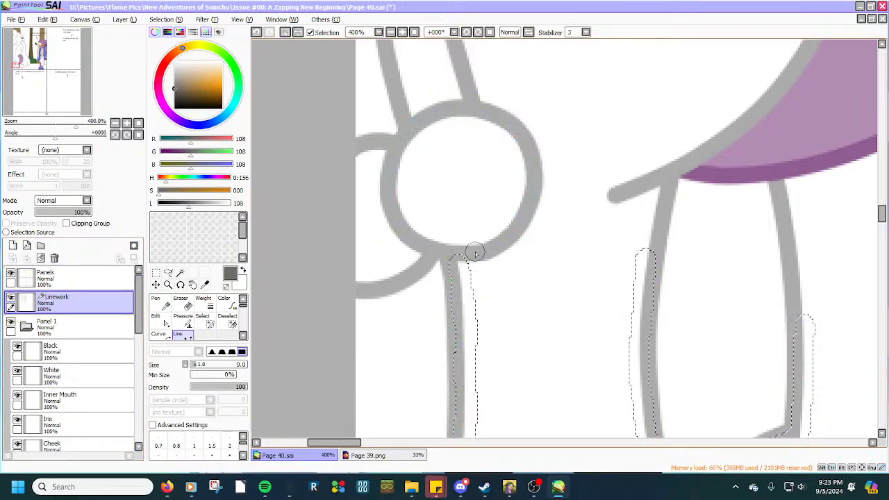
scroll(486, 247, up, 1)
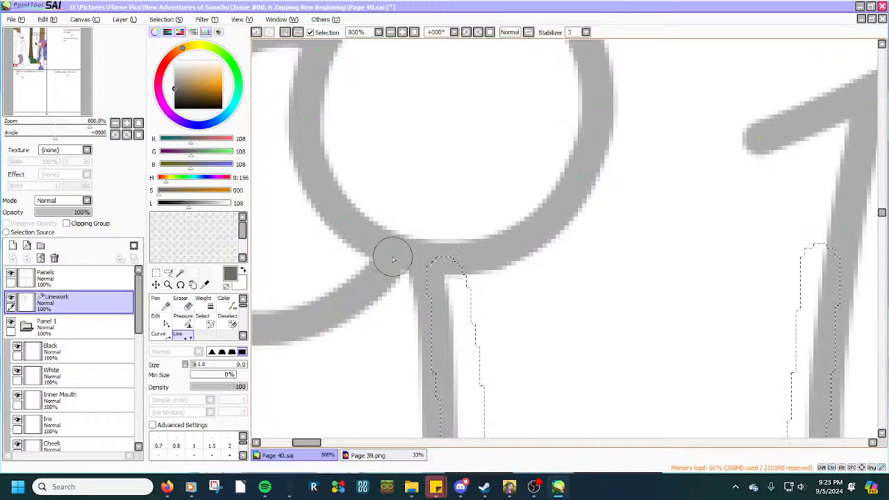
scroll(392, 260, down, 3)
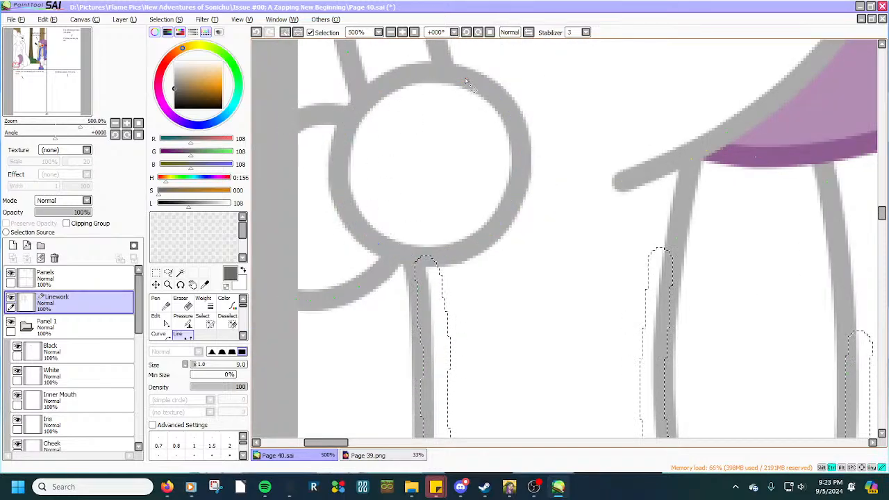
scroll(444, 82, down, 2)
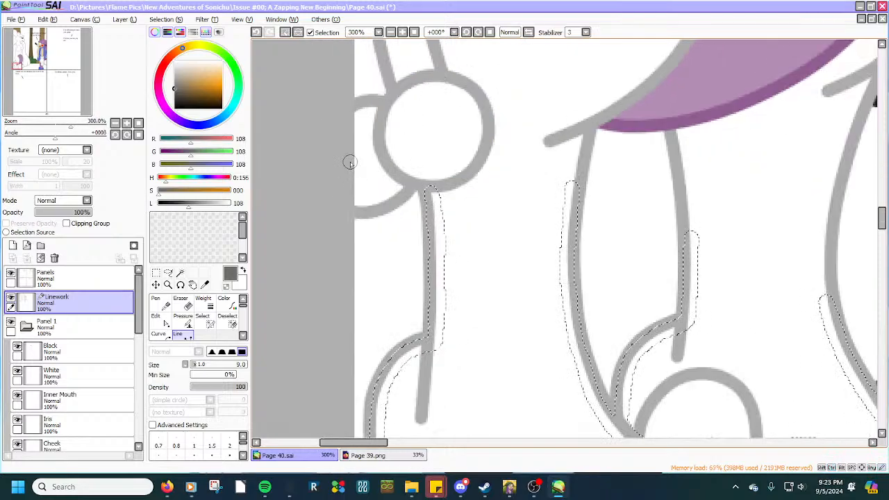
Return to the Mewtwo layer and paint the selection along the curved line from the page edge to the top of the left leg.
click(205, 323)
scroll(129, 347, down, 3)
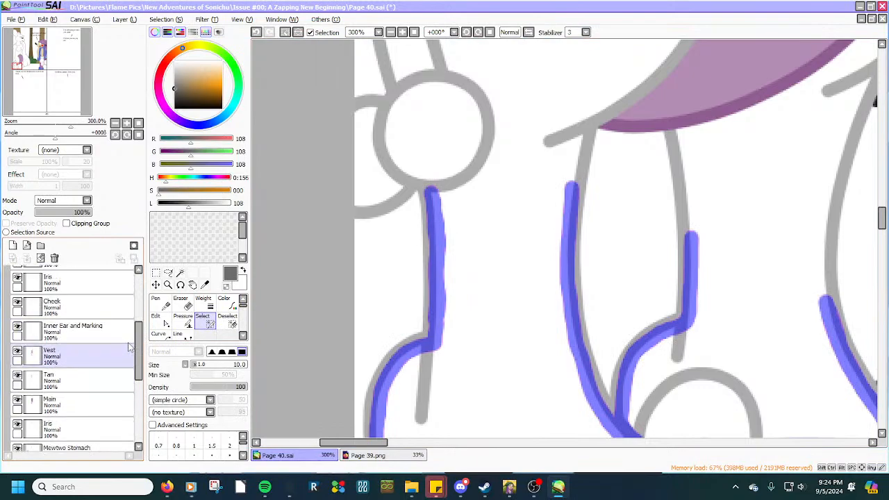
scroll(128, 348, down, 3)
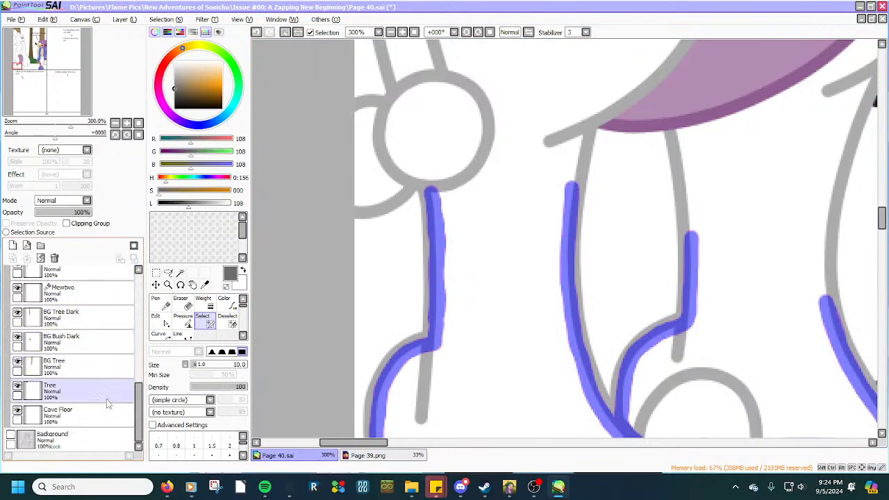
scroll(108, 400, up, 4)
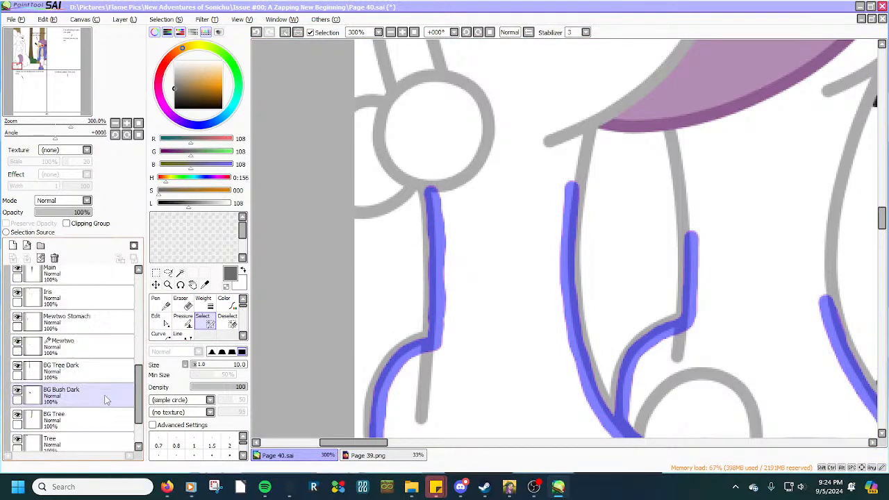
click(97, 348)
scroll(373, 145, up, 2)
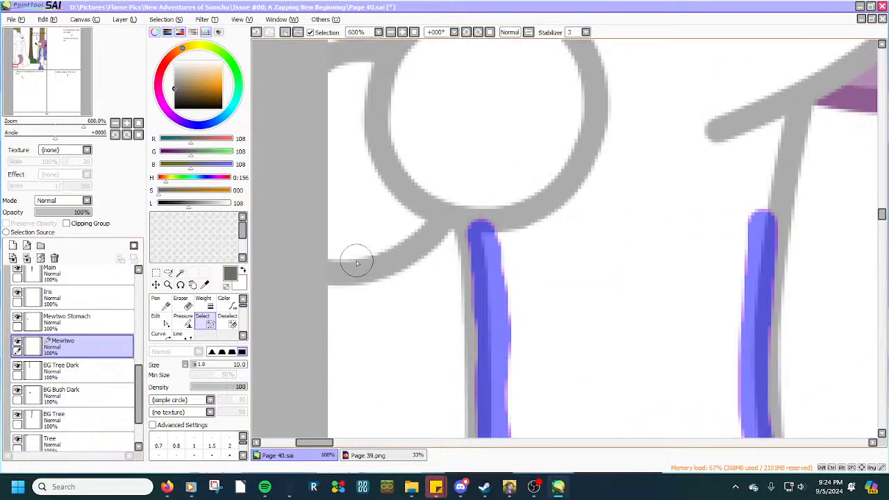
mouse_move(330, 258)
mouse_down()
mouse_move(408, 236)
mouse_move(438, 199)
mouse_move(454, 199)
mouse_move(475, 219)
mouse_up()
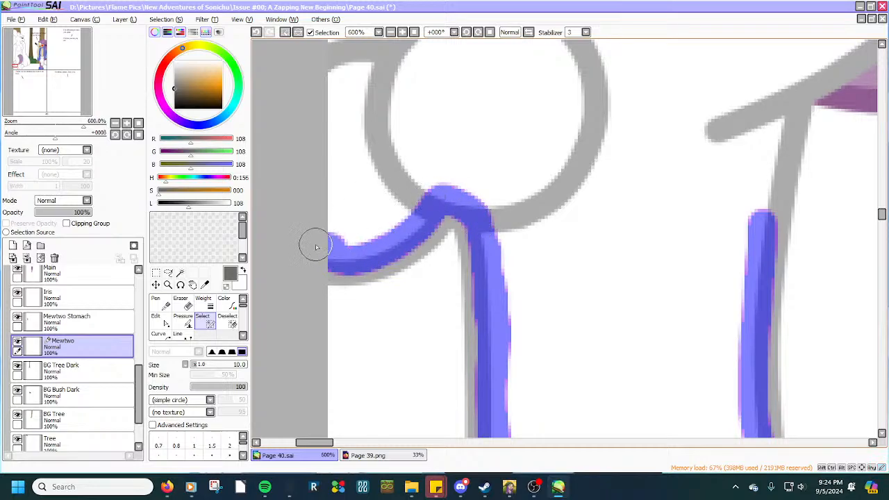
Paint the selection across the top of Mewtwo's middle leg shape, joining its two side outlines beneath the purple stomach.
scroll(312, 229, down, 1)
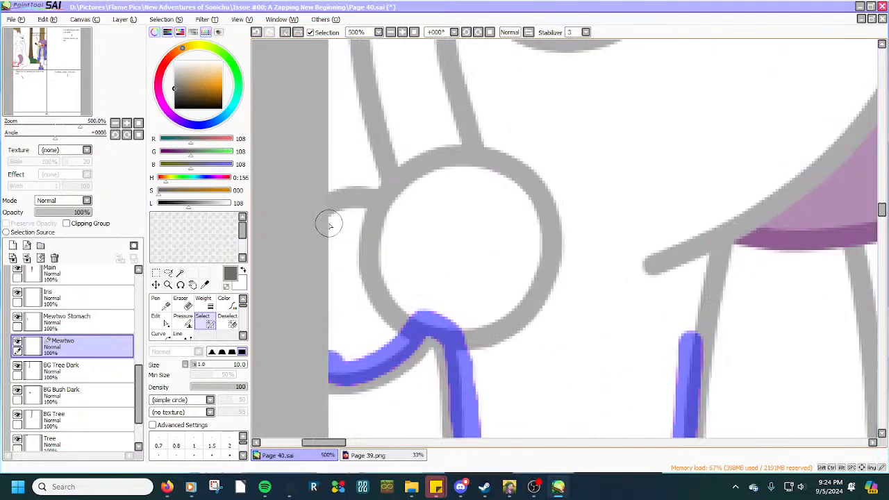
scroll(343, 259, down, 6)
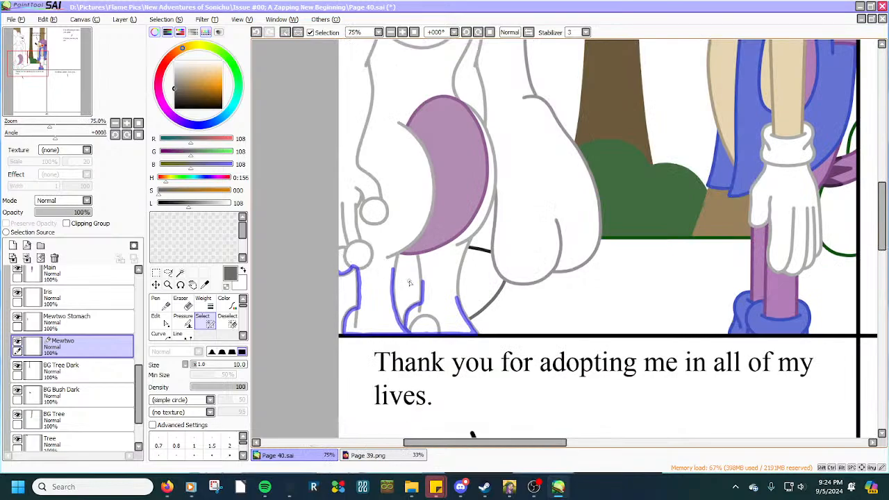
scroll(409, 282, up, 6)
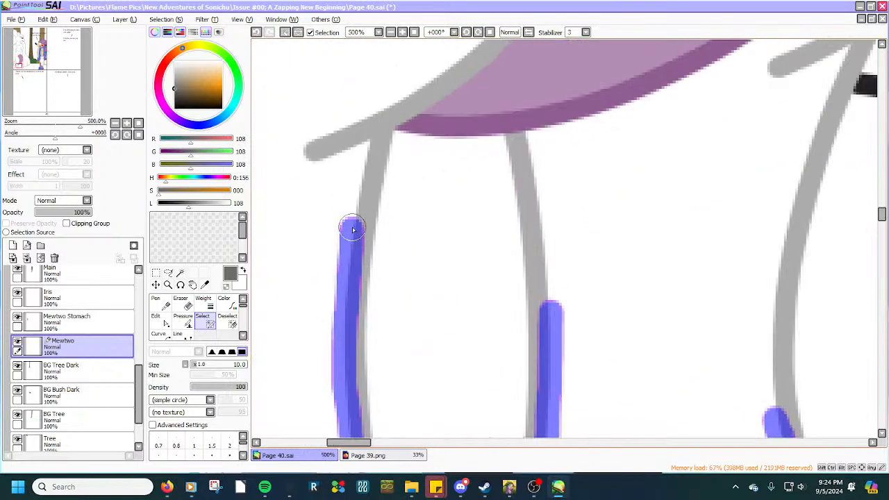
mouse_move(352, 229)
mouse_down()
mouse_move(370, 132)
mouse_move(387, 98)
mouse_move(432, 90)
mouse_move(504, 104)
mouse_move(535, 160)
mouse_move(550, 321)
mouse_up()
scroll(549, 312, down, 5)
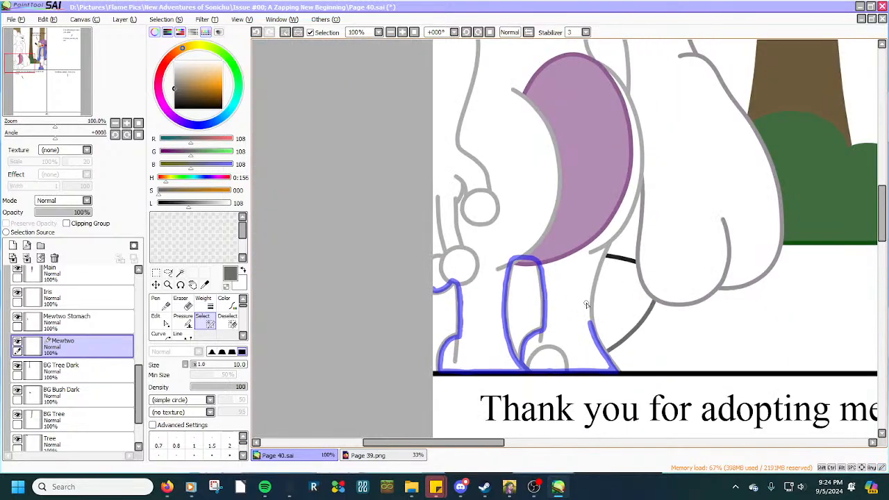
Extend the painted selection up the outline of the leg nearest the tail and along the thigh beside the purple stomach.
scroll(587, 305, up, 5)
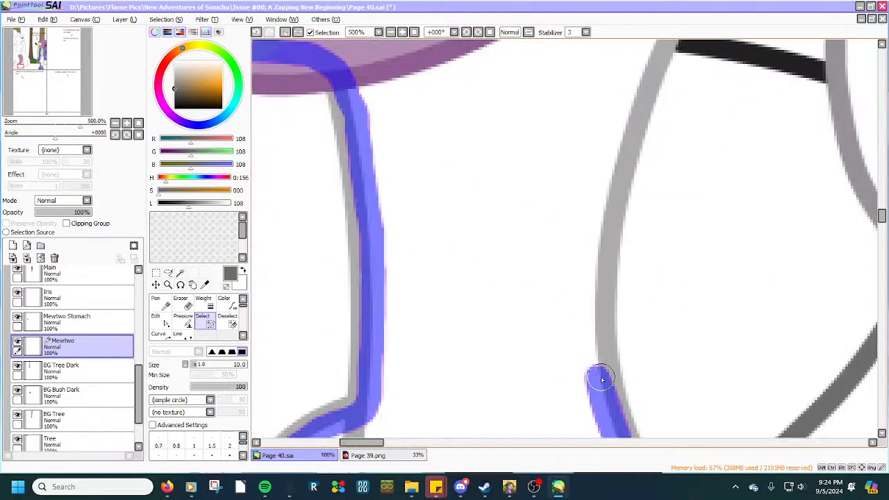
mouse_move(602, 379)
mouse_down()
mouse_move(604, 212)
mouse_move(653, 39)
mouse_up()
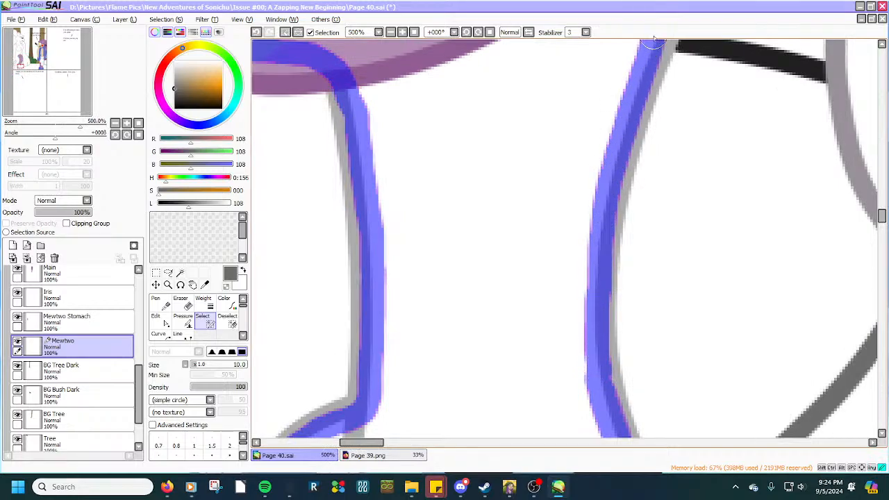
click(227, 321)
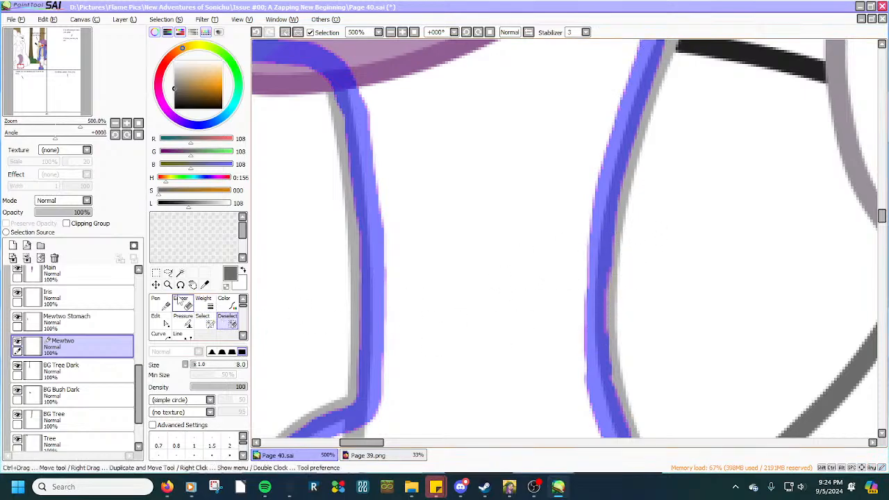
click(202, 321)
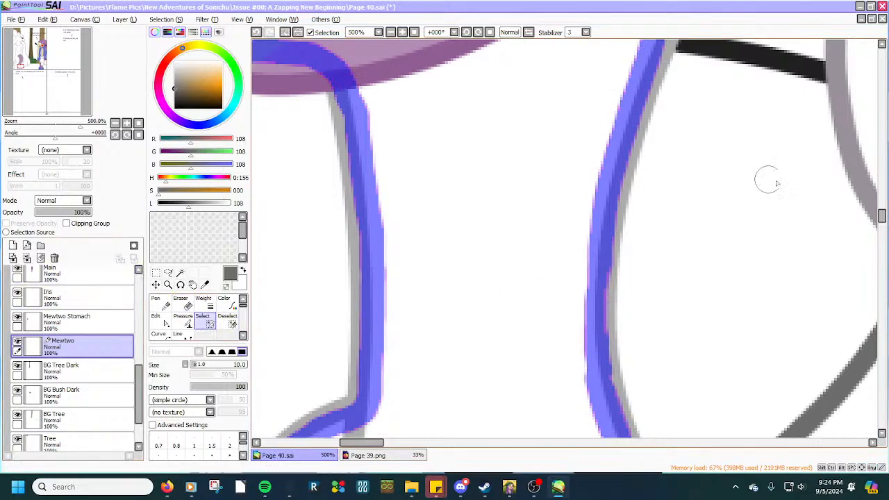
drag(882, 217, 882, 202)
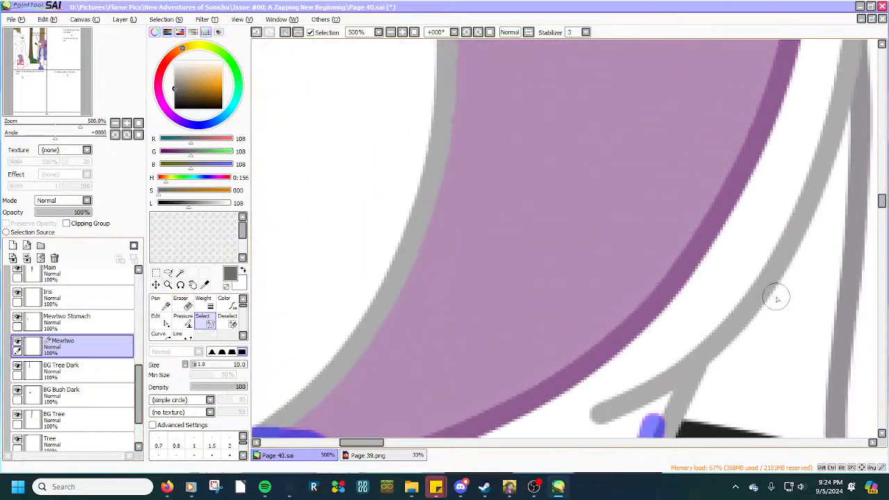
mouse_move(651, 425)
mouse_down()
mouse_move(685, 362)
mouse_move(729, 319)
mouse_move(776, 242)
mouse_move(824, 130)
mouse_move(840, 40)
mouse_up()
scroll(840, 122, down, 4)
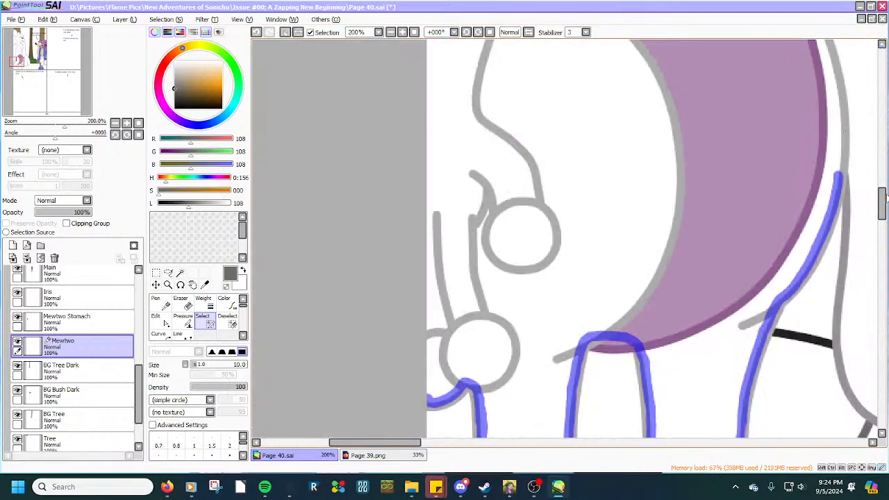
Continue the painted selection up the curved hip outline beside the outer edge of the purple stomach.
drag(885, 198, 884, 186)
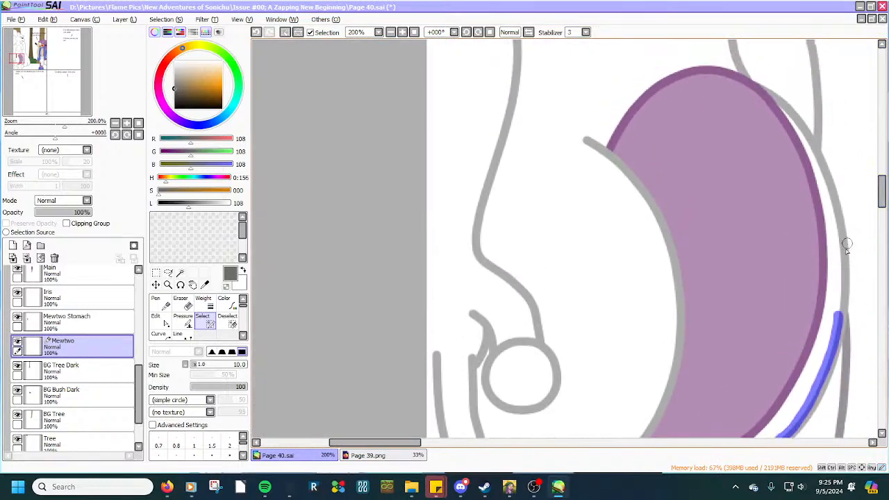
scroll(847, 245, up, 1)
scroll(837, 349, up, 1)
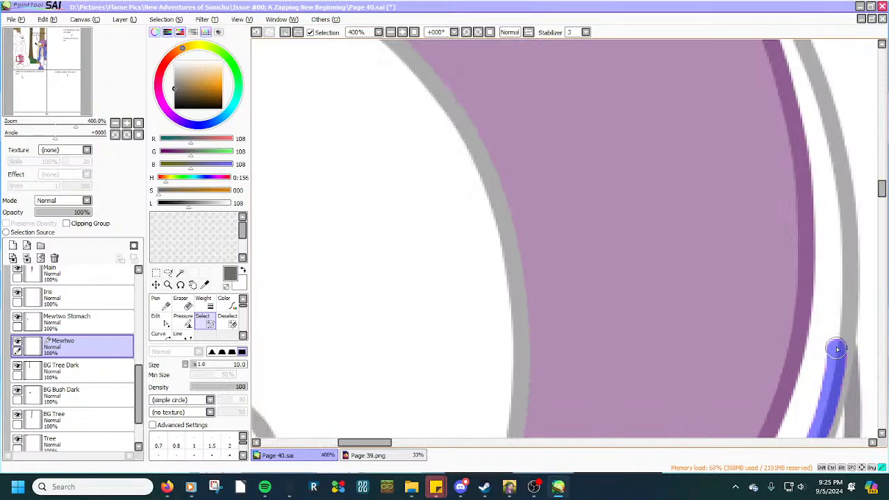
mouse_move(837, 350)
mouse_down()
mouse_move(836, 172)
mouse_move(792, 47)
mouse_up()
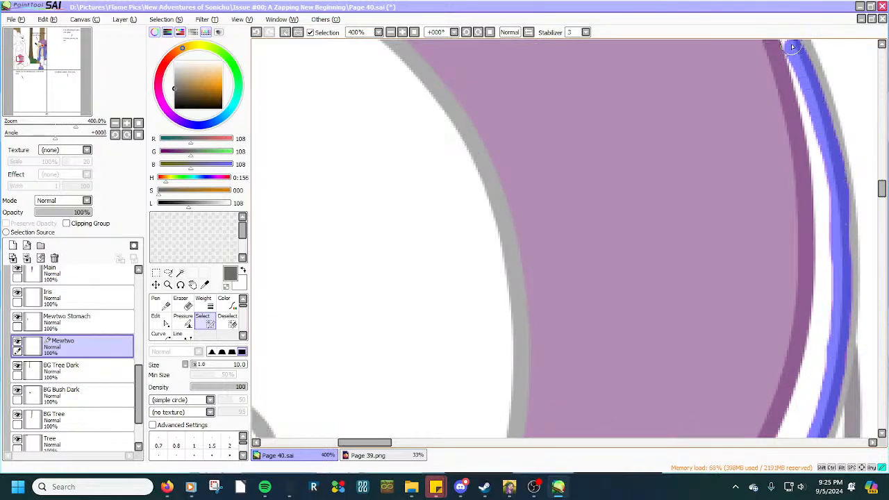
drag(843, 223, 846, 258)
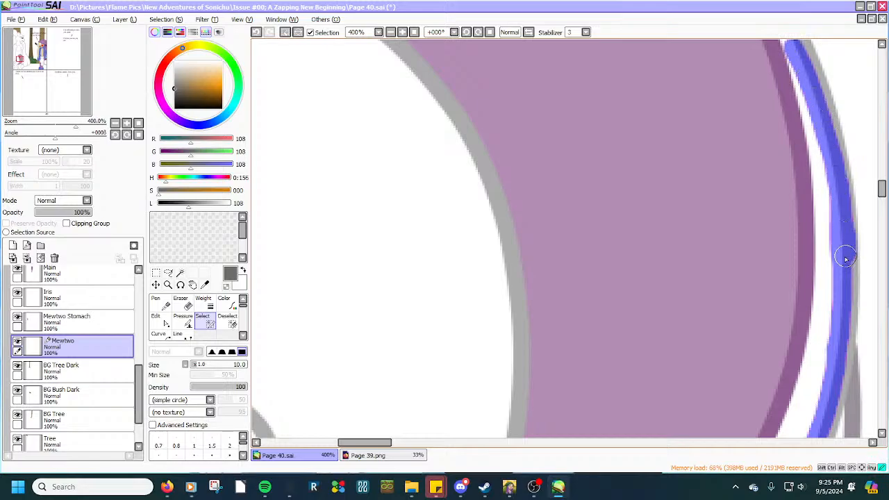
Deselect the bump along the outer edge of the hip selection so the stroke follows the line art smoothly.
click(227, 319)
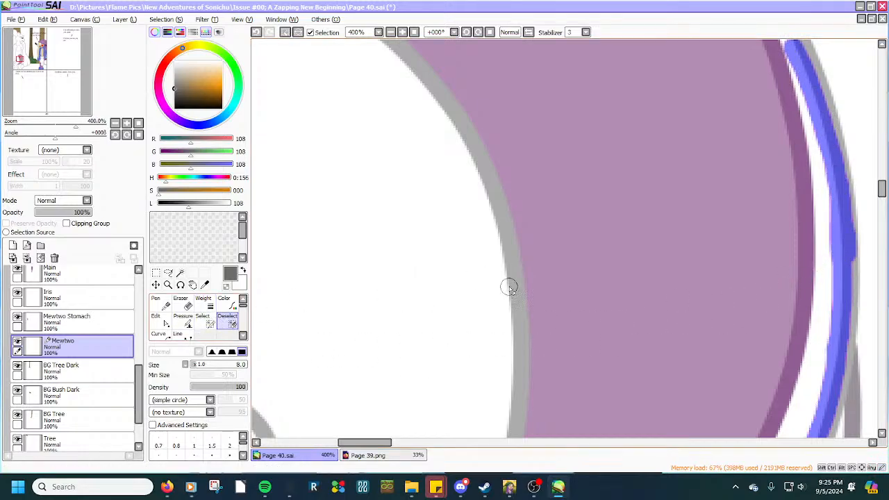
scroll(508, 284, down, 1)
scroll(763, 197, up, 3)
mouse_move(757, 195)
mouse_down()
mouse_move(752, 188)
mouse_move(770, 330)
mouse_up()
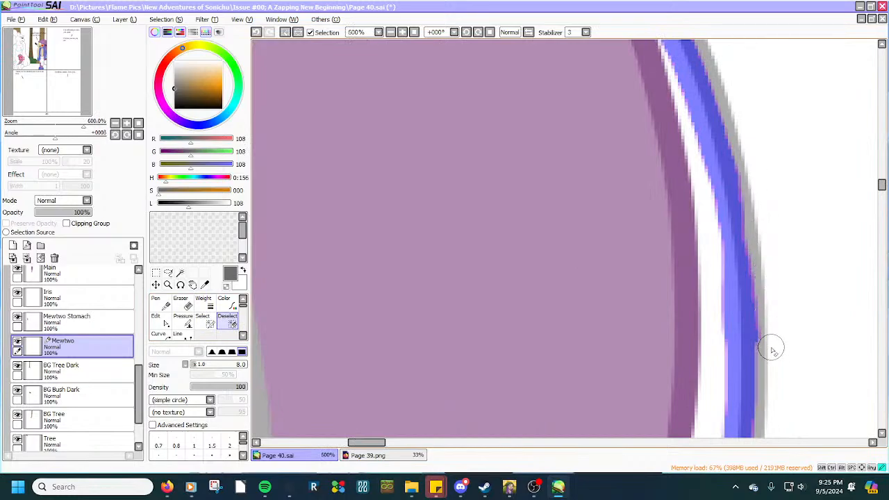
scroll(766, 341, down, 3)
scroll(698, 196, up, 2)
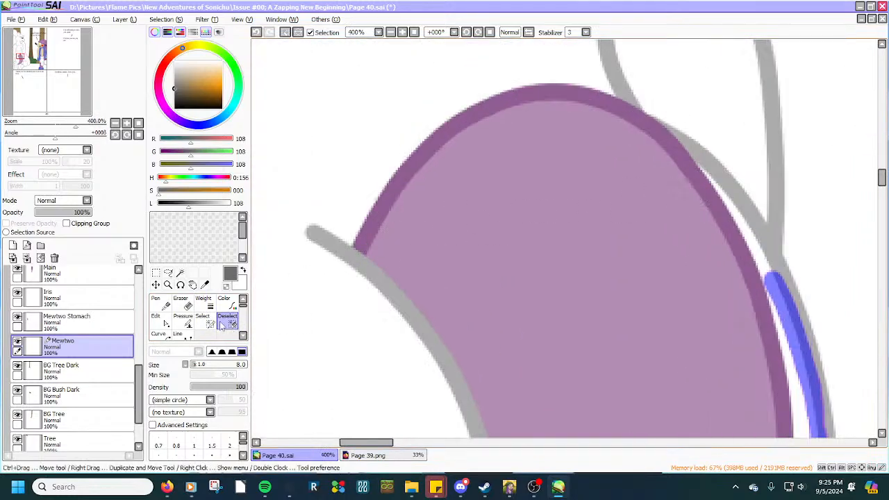
click(202, 321)
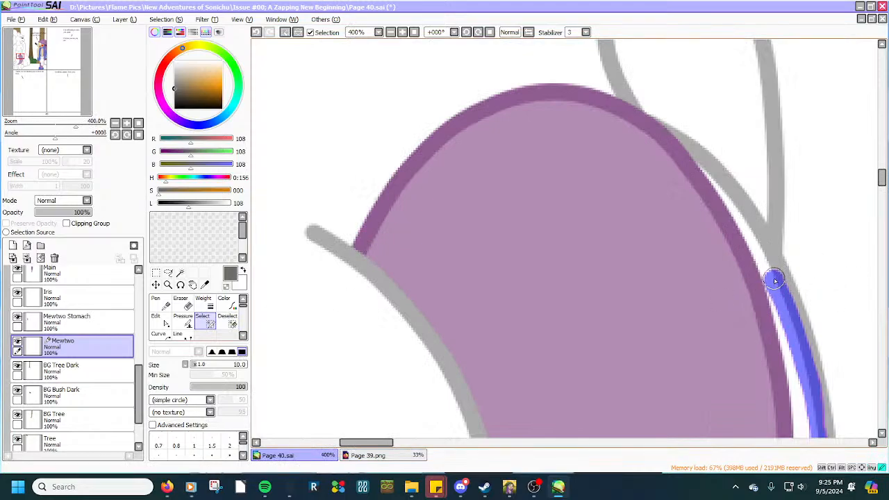
mouse_move(774, 280)
mouse_down()
mouse_move(741, 212)
mouse_move(700, 169)
mouse_move(618, 127)
mouse_move(586, 124)
mouse_up()
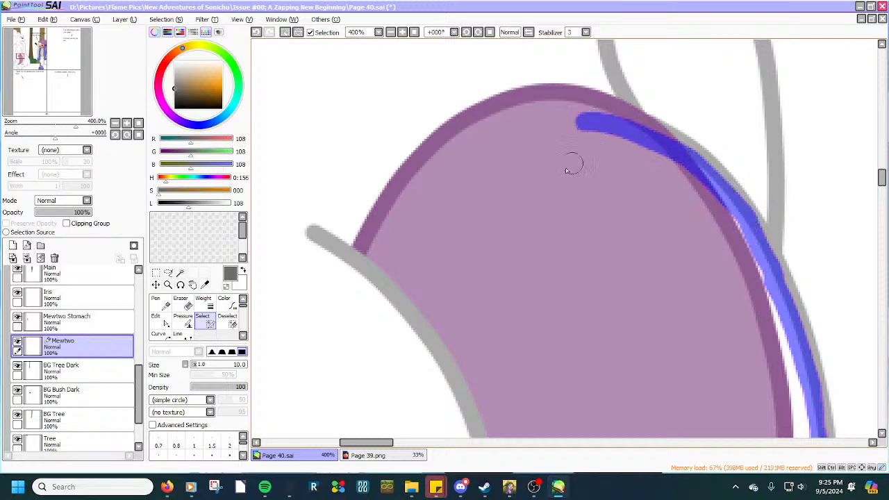
click(228, 321)
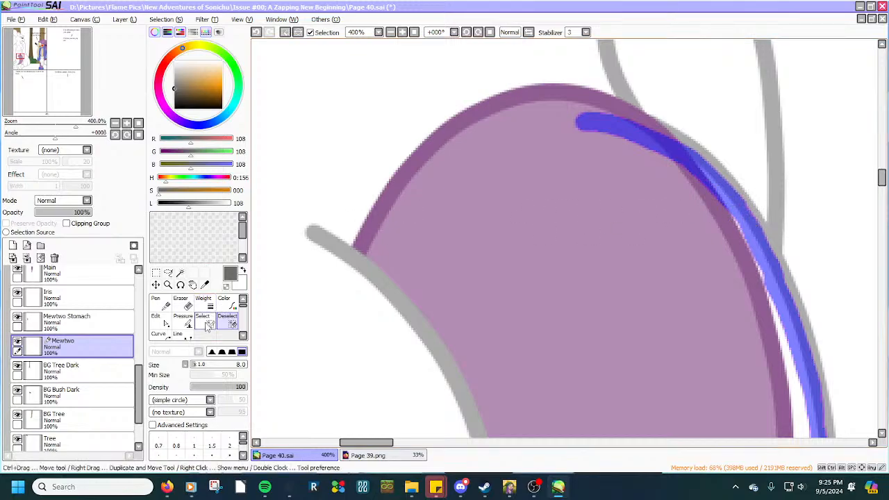
click(206, 326)
scroll(692, 286, down, 5)
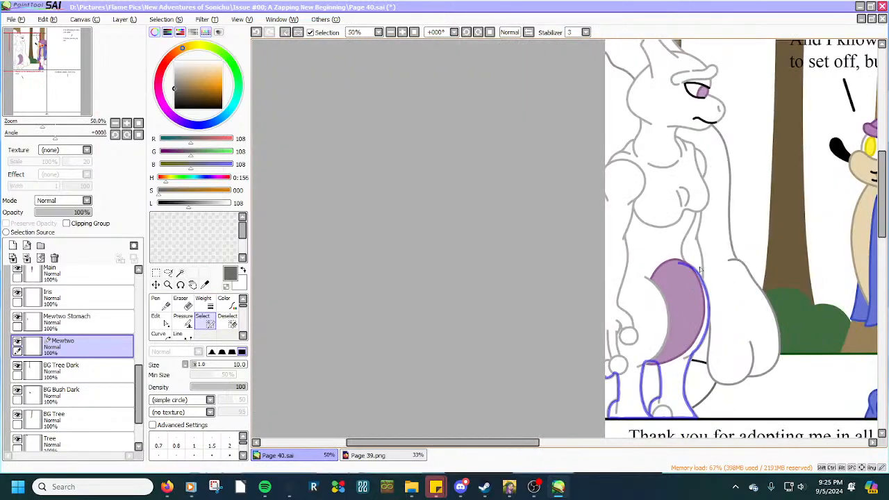
scroll(700, 268, up, 6)
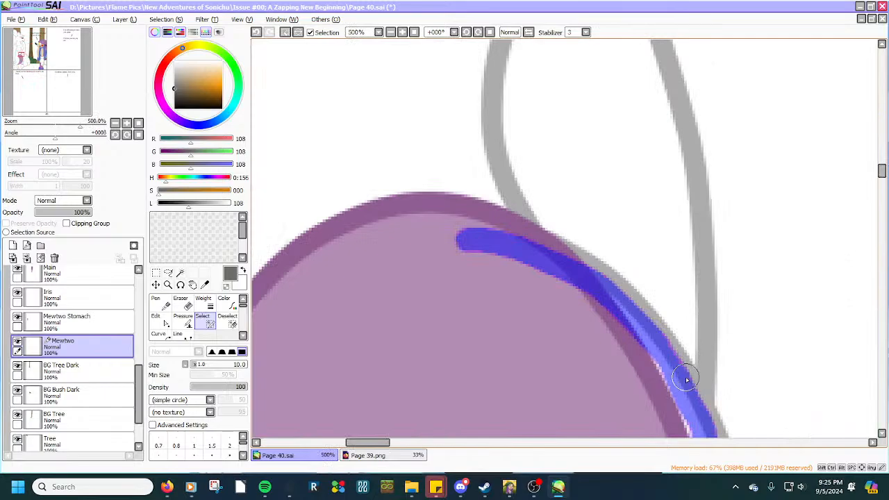
click(227, 319)
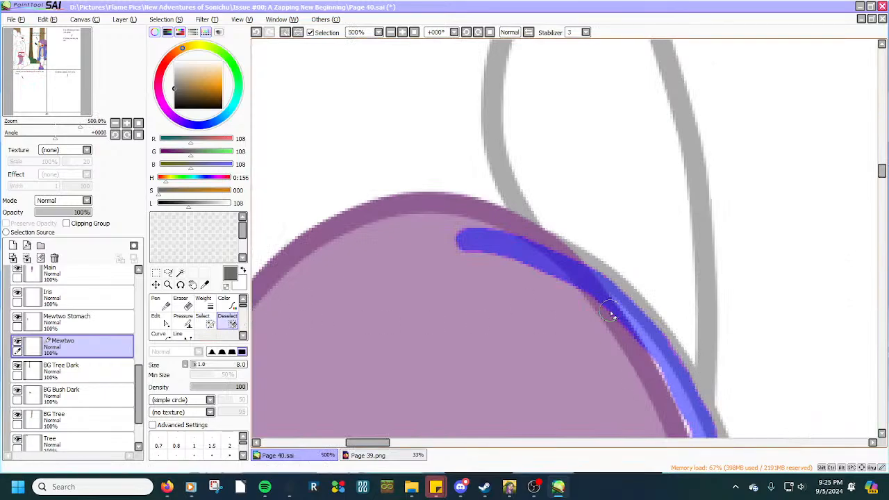
mouse_move(474, 255)
mouse_down()
mouse_move(515, 252)
mouse_move(538, 263)
mouse_move(452, 253)
mouse_move(468, 232)
mouse_move(529, 241)
mouse_move(573, 273)
mouse_move(540, 279)
mouse_move(566, 262)
mouse_move(589, 276)
mouse_move(626, 325)
mouse_move(587, 314)
mouse_move(616, 288)
mouse_move(659, 363)
mouse_move(684, 376)
mouse_move(668, 390)
mouse_move(647, 320)
mouse_move(657, 372)
mouse_up()
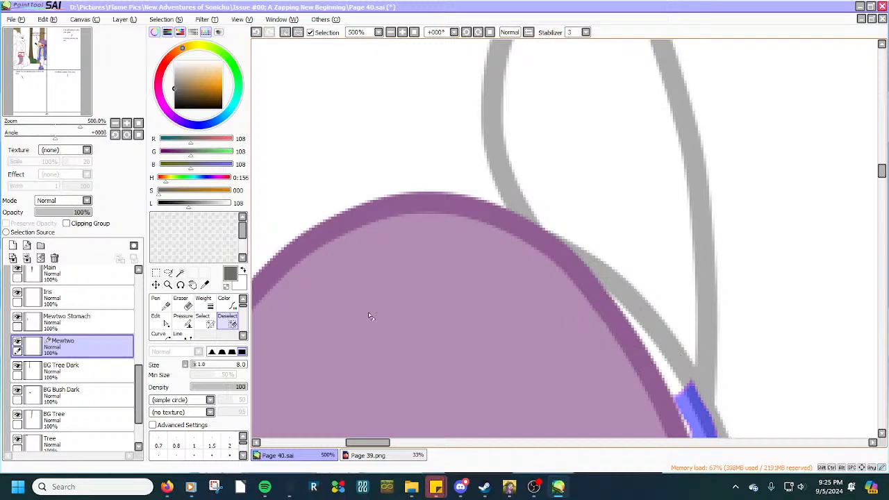
Paint the selection from the hip joint up the outer line above the purple stomach.
click(202, 318)
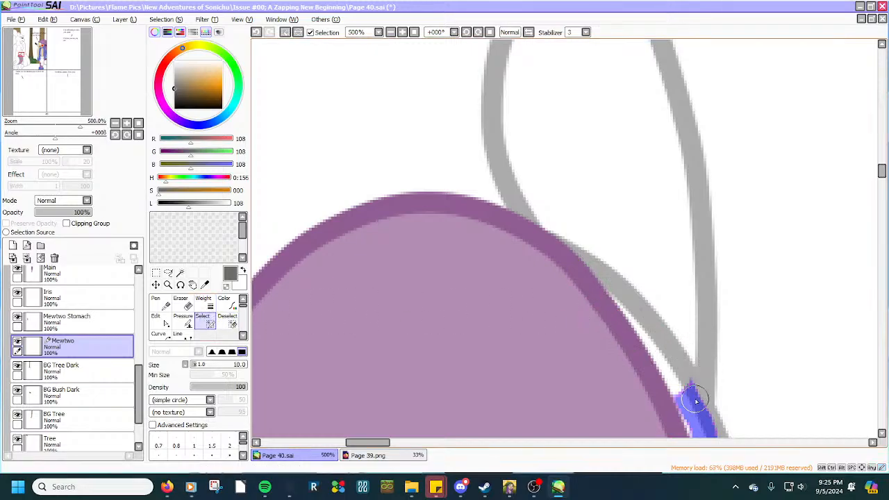
mouse_move(695, 402)
mouse_down()
mouse_move(693, 307)
mouse_move(697, 391)
mouse_up()
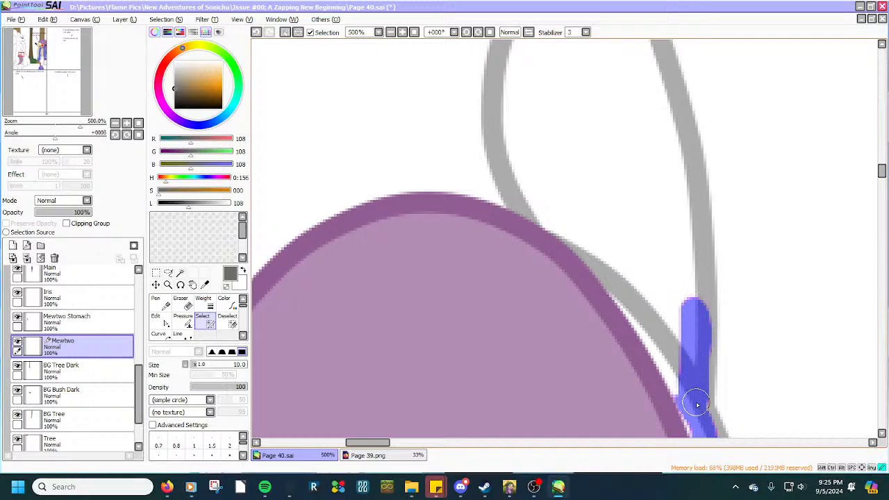
mouse_move(694, 333)
mouse_down()
mouse_move(689, 181)
mouse_move(647, 40)
mouse_up()
click(227, 321)
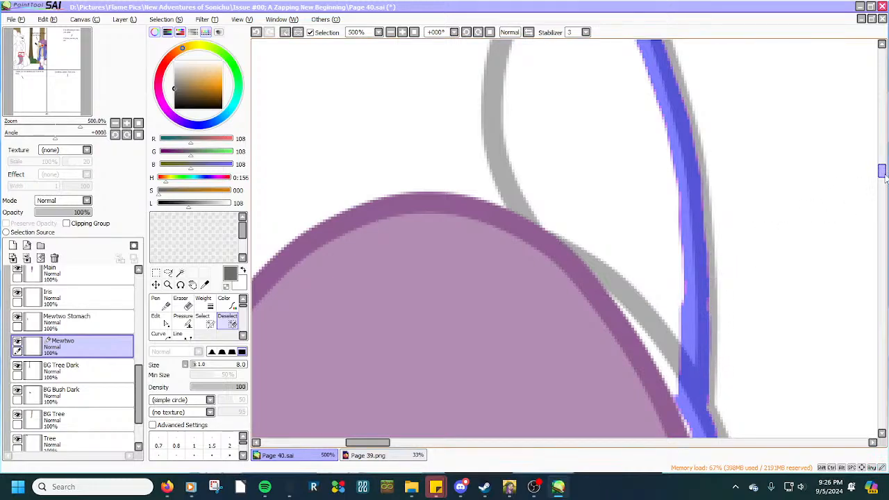
Extend the selection past the bend in the outer waist line and onto the lower edge of the chest.
drag(883, 178, 883, 167)
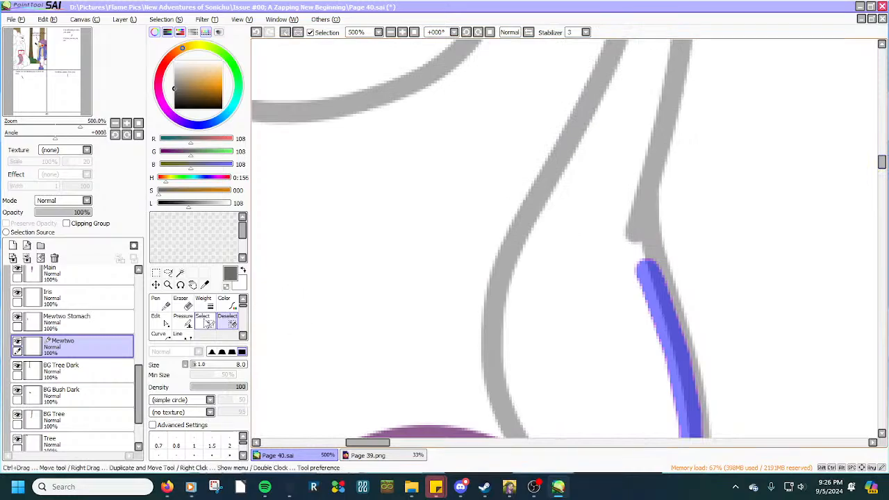
click(202, 321)
mouse_move(665, 70)
mouse_down()
mouse_move(635, 189)
mouse_move(651, 276)
mouse_up()
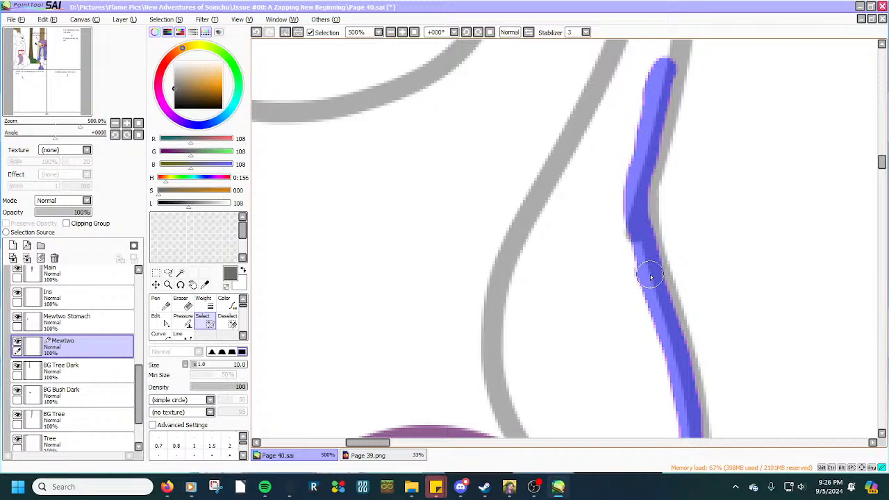
scroll(880, 159, up, 3)
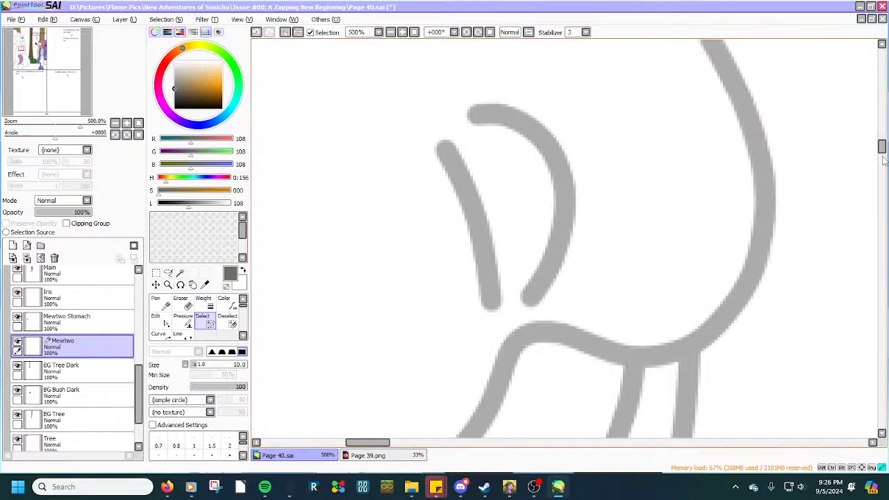
drag(882, 149, 882, 158)
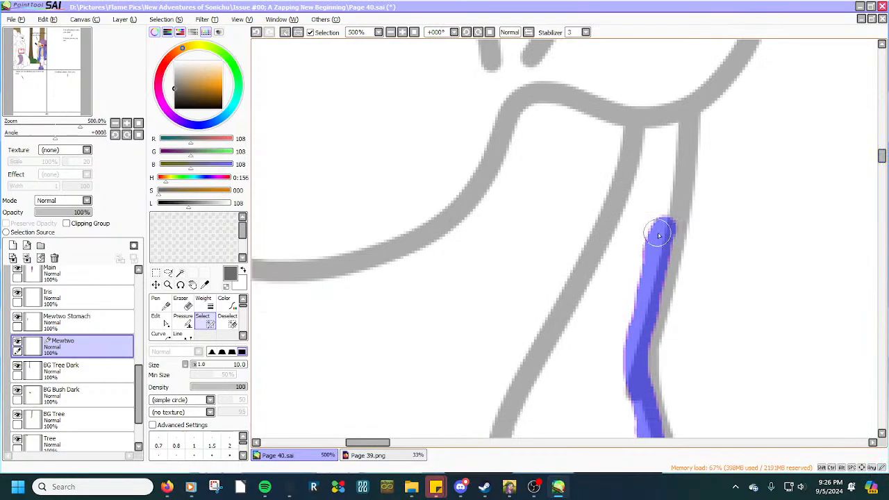
mouse_move(659, 235)
mouse_down()
mouse_move(673, 171)
mouse_move(673, 94)
mouse_move(715, 70)
mouse_move(738, 40)
mouse_move(691, 93)
mouse_up()
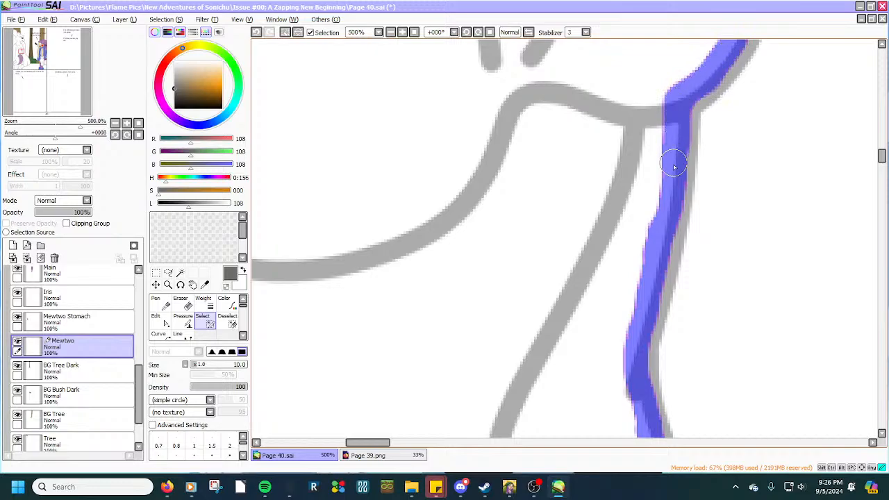
Continue the painted selection along the outer contour of the chest and shoulder up to the collar line.
scroll(656, 170, down, 8)
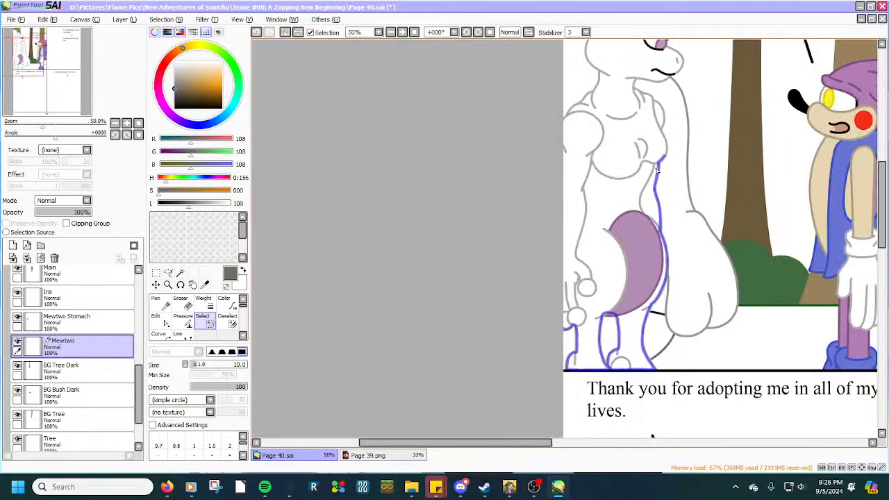
scroll(663, 101, up, 4)
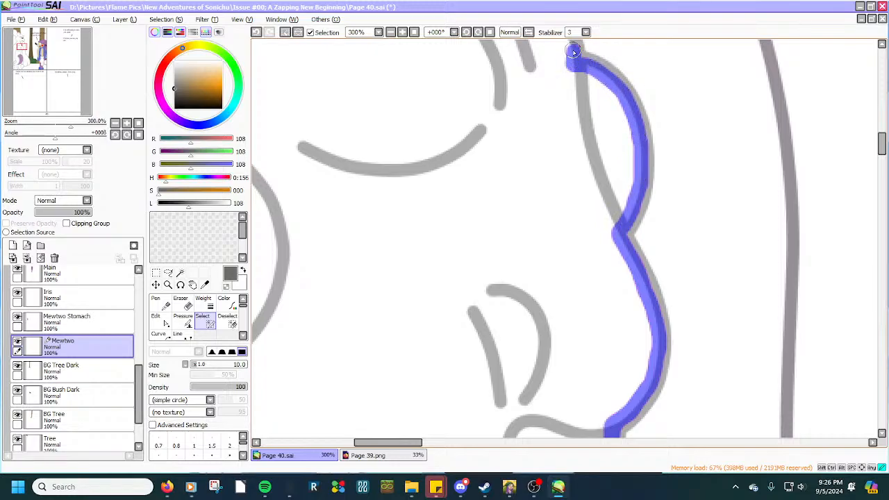
scroll(616, 141, down, 2)
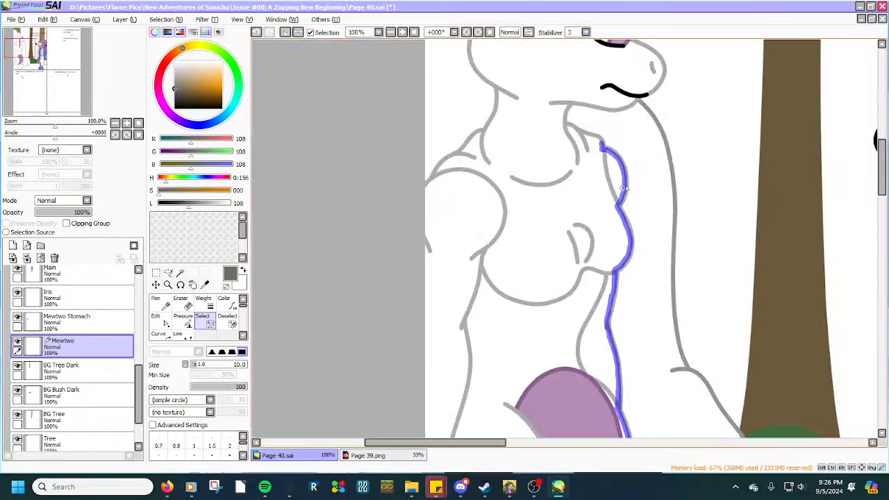
Extend the painted selection from the collar line up the front of the neck and along the jaw to the snout.
drag(881, 157, 881, 143)
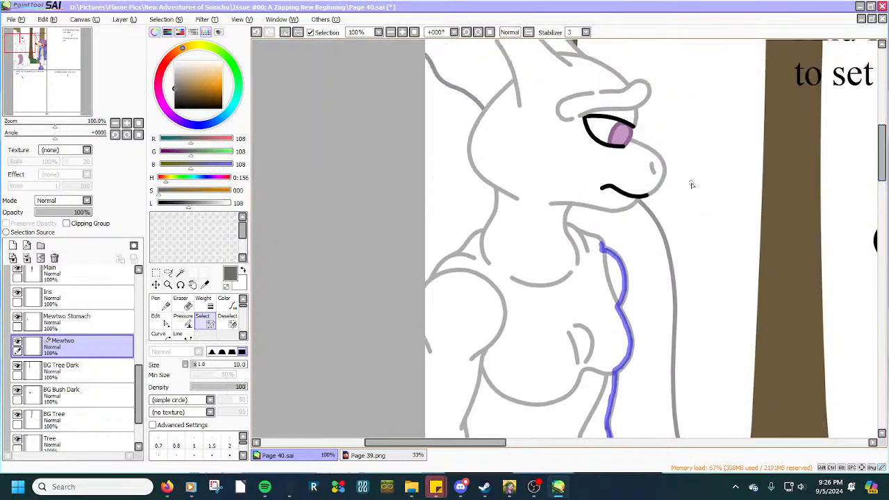
scroll(602, 217, up, 1)
scroll(602, 217, up, 2)
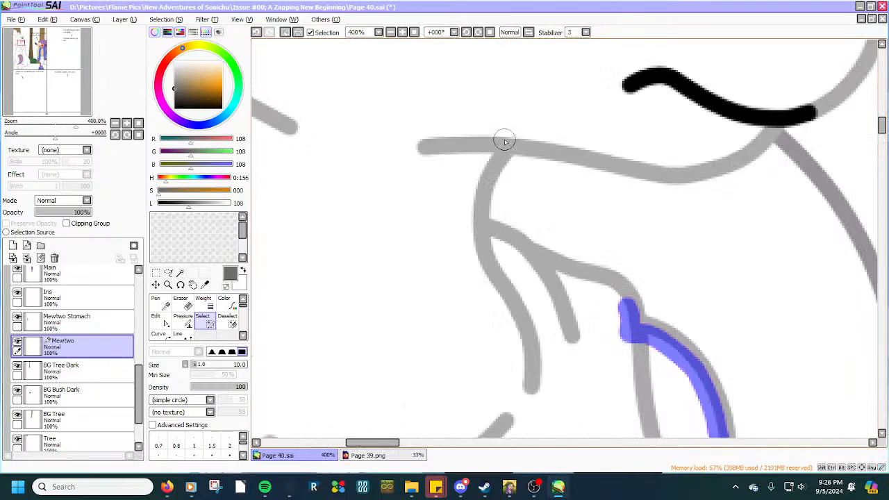
click(498, 145)
mouse_move(499, 148)
mouse_down()
mouse_move(469, 221)
mouse_move(482, 246)
mouse_move(491, 238)
mouse_move(550, 271)
mouse_move(536, 269)
mouse_move(625, 302)
mouse_up()
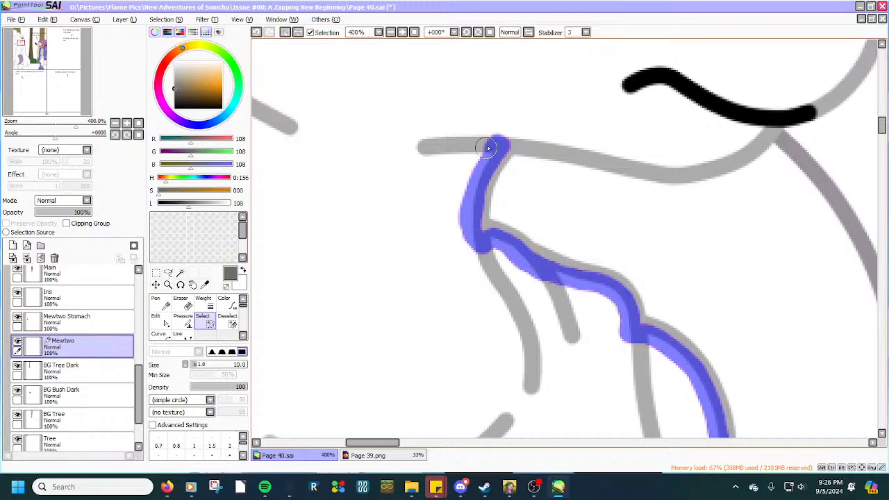
mouse_move(488, 147)
mouse_down()
mouse_move(654, 166)
mouse_move(714, 162)
mouse_move(784, 111)
mouse_move(811, 108)
mouse_move(865, 50)
mouse_up()
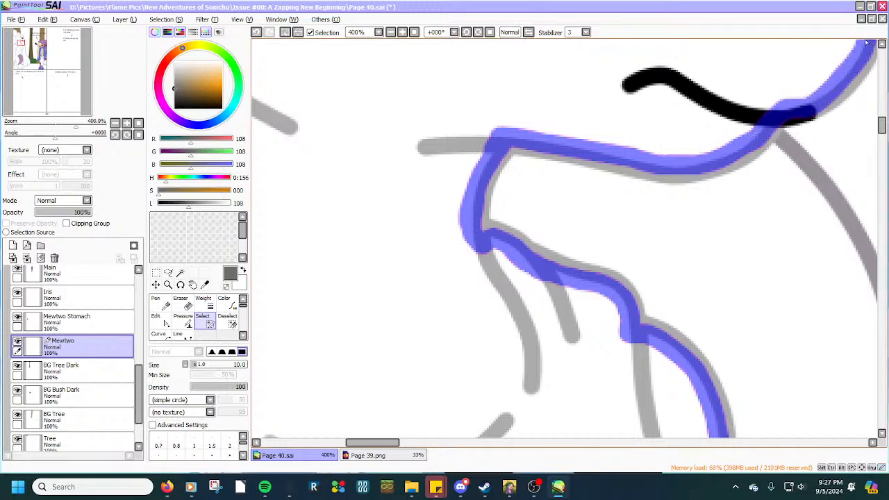
Paint the selection along the inside of the far shoulder's outline, starting from the page's edge.
scroll(582, 180, down, 5)
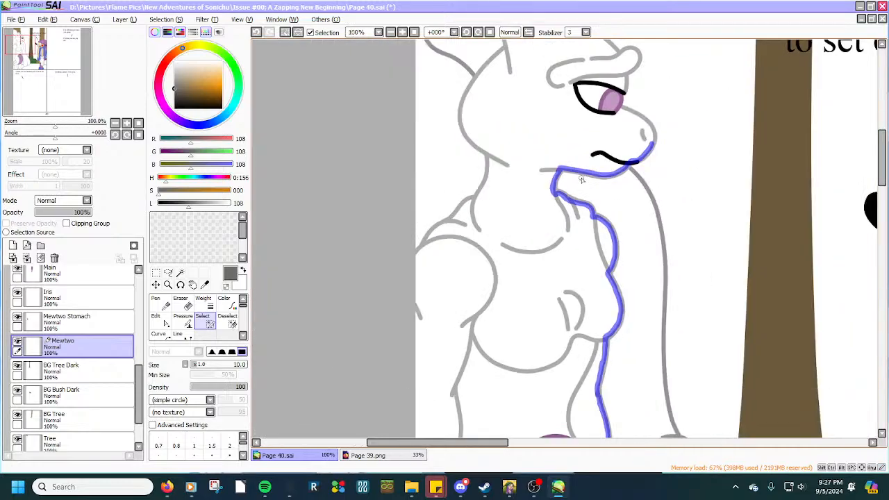
scroll(582, 180, down, 1)
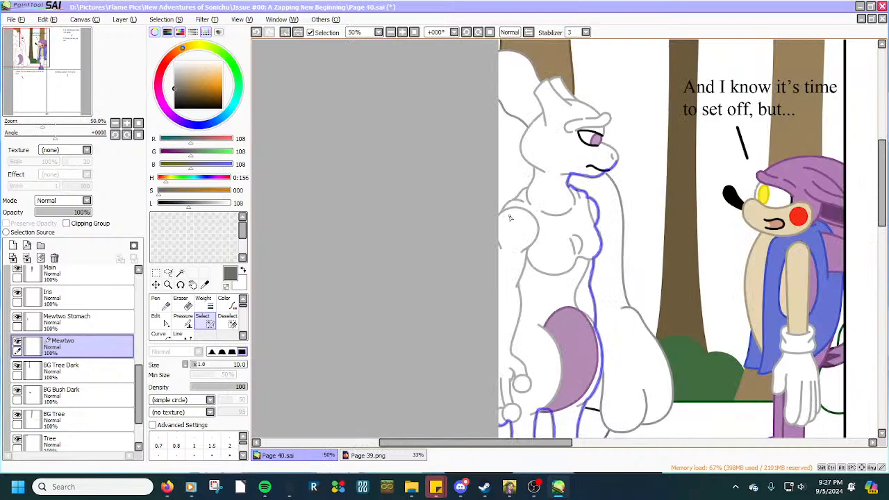
scroll(509, 217, up, 7)
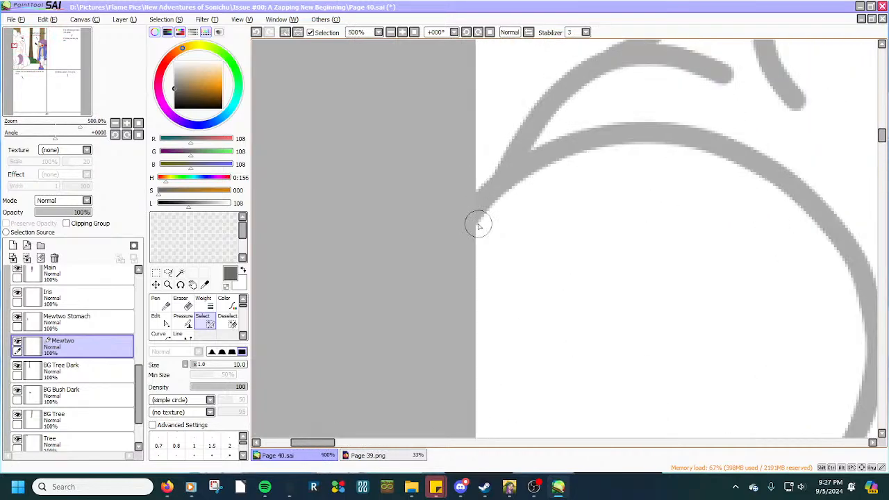
mouse_move(478, 226)
mouse_down()
mouse_move(554, 117)
mouse_move(624, 69)
mouse_move(537, 137)
mouse_up()
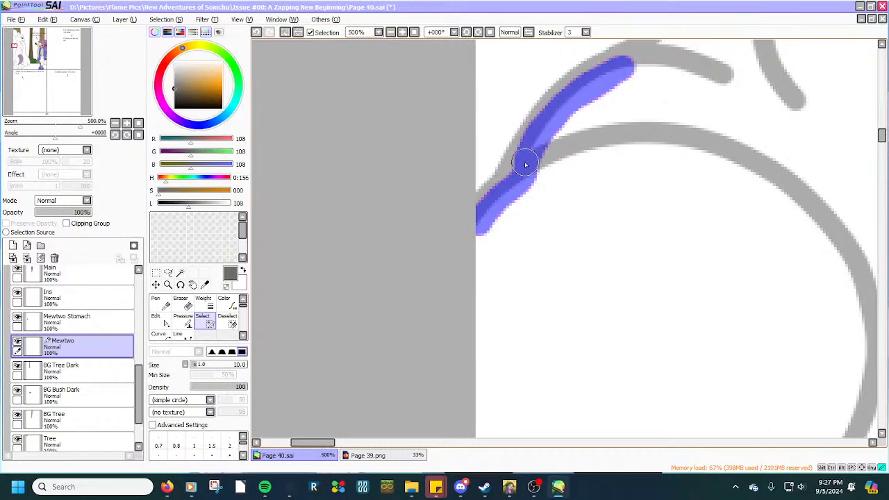
Continue the shoulder selection over the collar and up the back of the neck to the base of the head.
scroll(521, 175, down, 5)
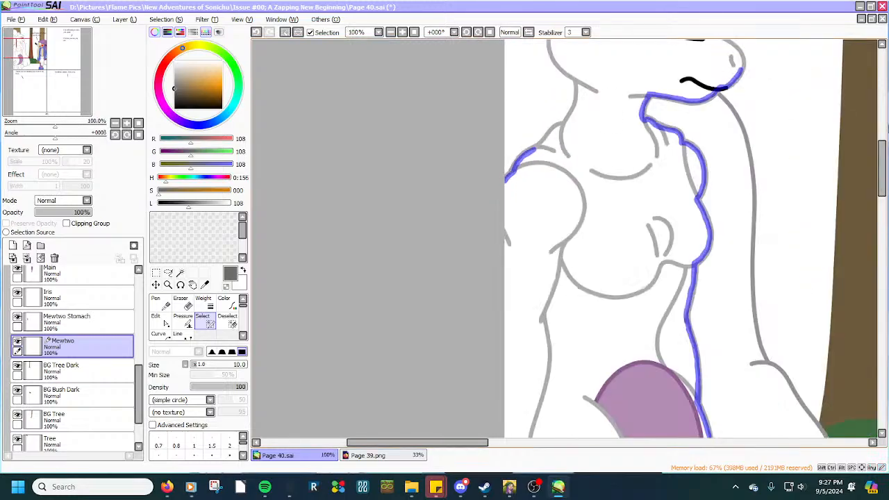
drag(884, 145, 884, 125)
scroll(568, 285, up, 4)
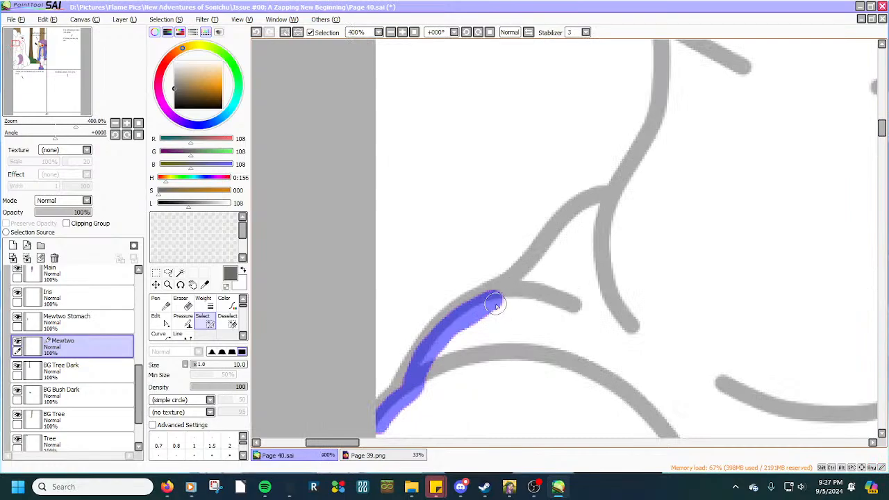
mouse_move(494, 299)
mouse_down()
mouse_move(579, 210)
mouse_move(620, 201)
mouse_move(664, 121)
mouse_move(670, 35)
mouse_up()
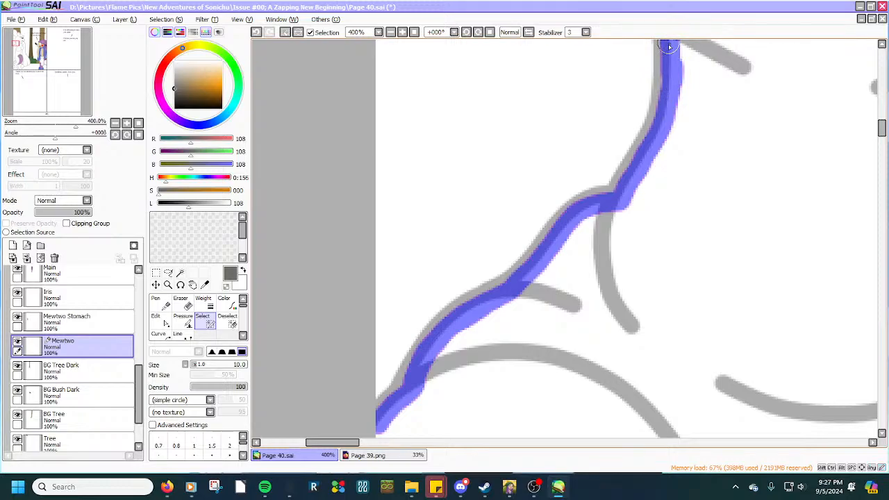
drag(671, 96, 627, 193)
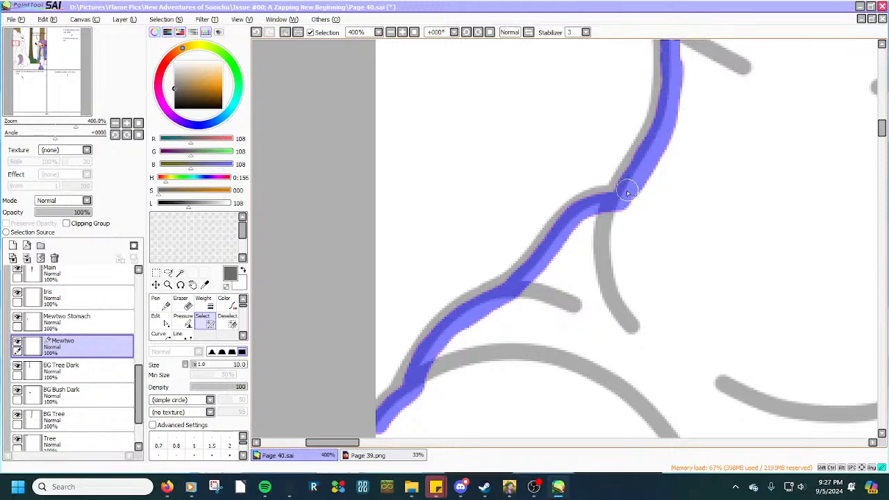
Paint the selection around the inside of the snout outline, from the chin up over the nose to the iris.
scroll(608, 206, down, 5)
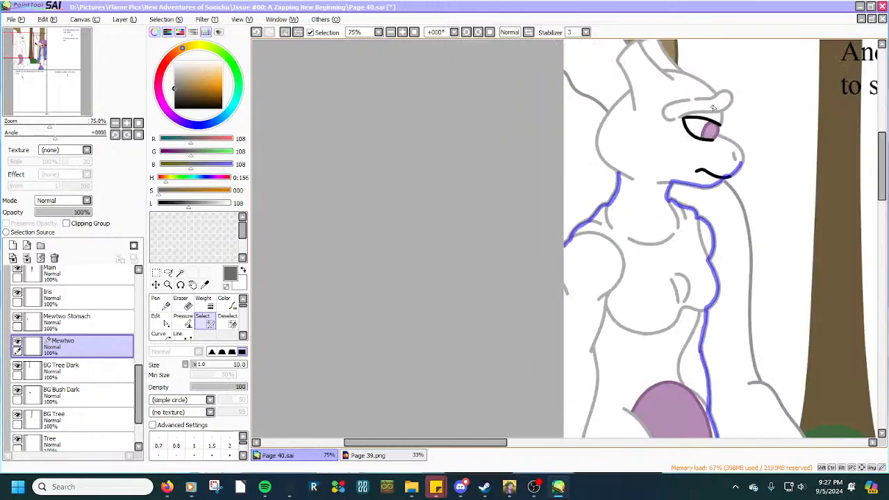
scroll(740, 132, up, 3)
scroll(749, 167, up, 1)
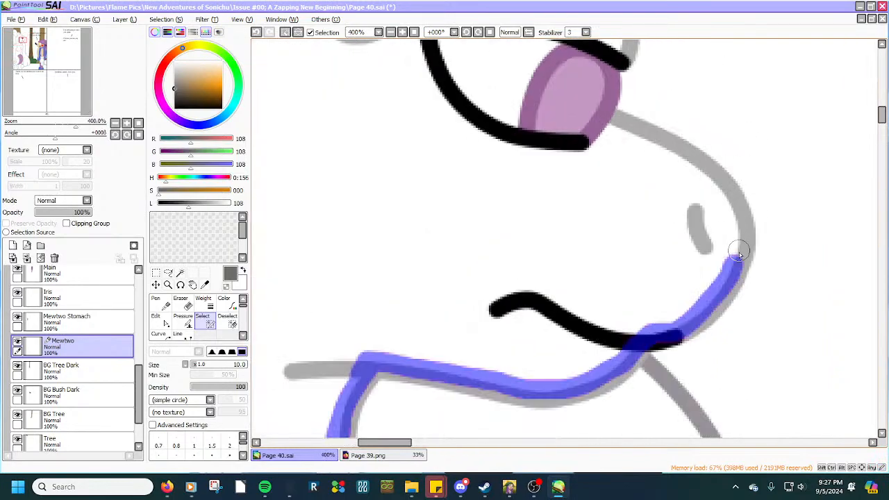
mouse_move(737, 251)
mouse_down()
mouse_move(736, 260)
mouse_move(734, 215)
mouse_move(709, 176)
mouse_move(595, 124)
mouse_move(600, 88)
mouse_up()
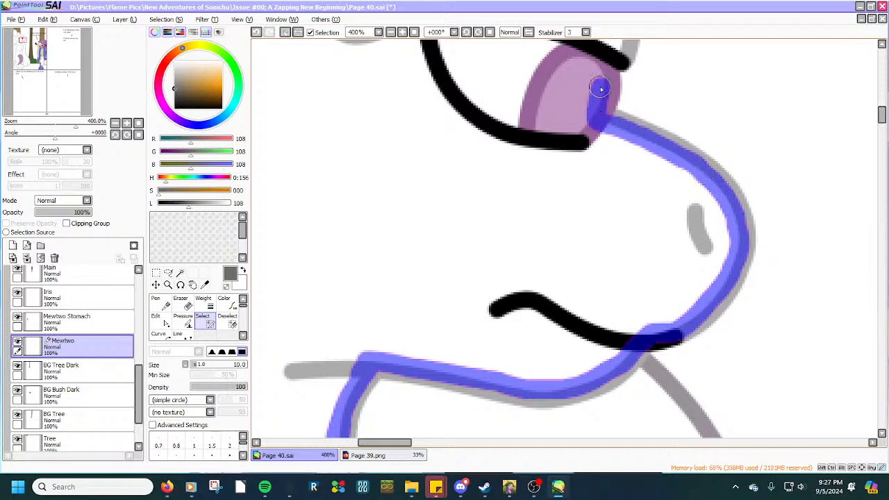
Try to paint the selection along the inside of the back of the head down to the neck.
scroll(600, 89, down, 4)
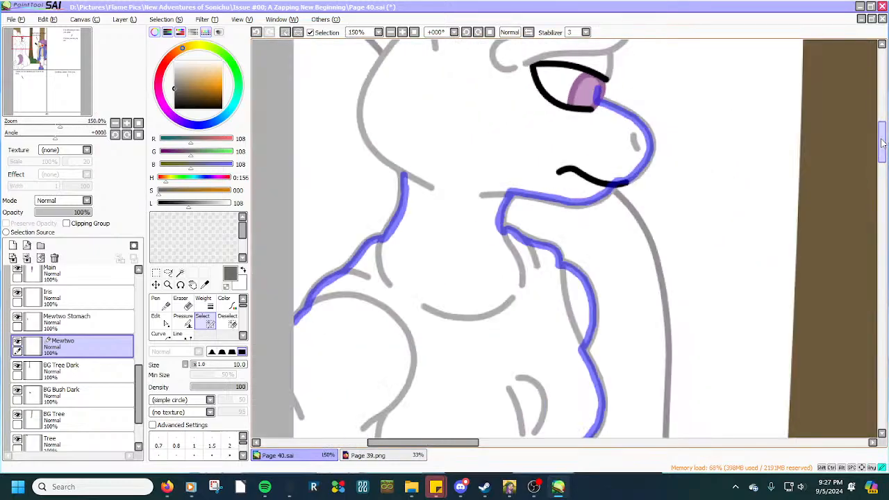
drag(882, 143, 882, 125)
scroll(345, 287, up, 1)
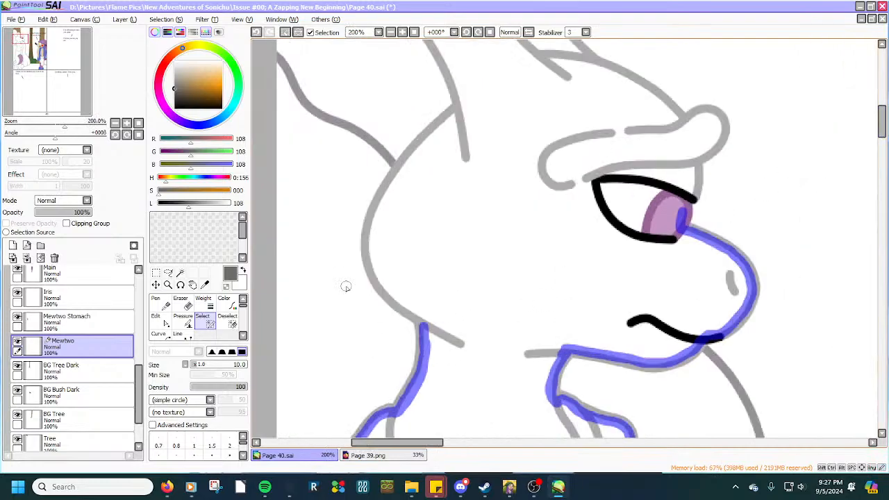
scroll(346, 286, up, 2)
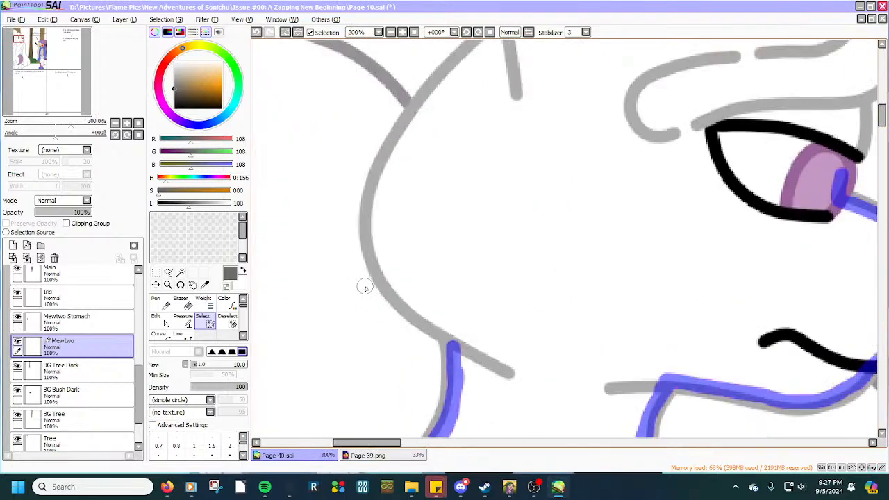
drag(371, 202, 372, 226)
key(ctrl+z)
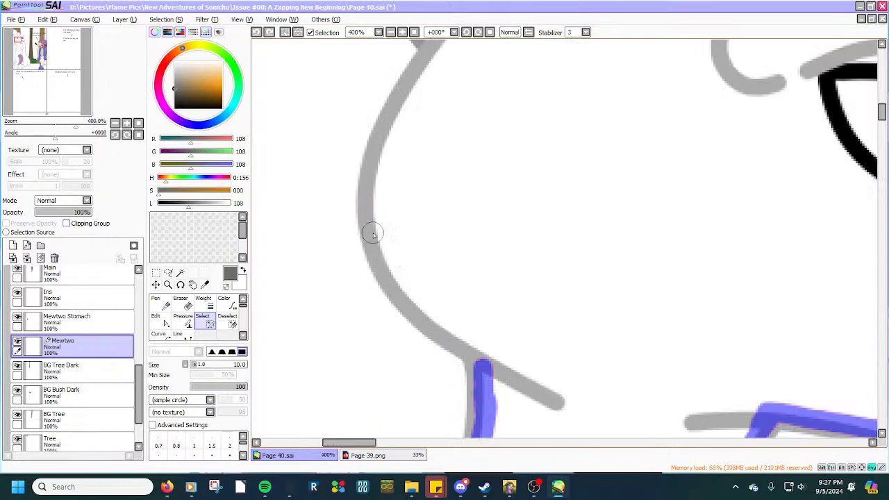
mouse_move(376, 202)
mouse_down()
mouse_move(405, 293)
mouse_move(486, 364)
mouse_up()
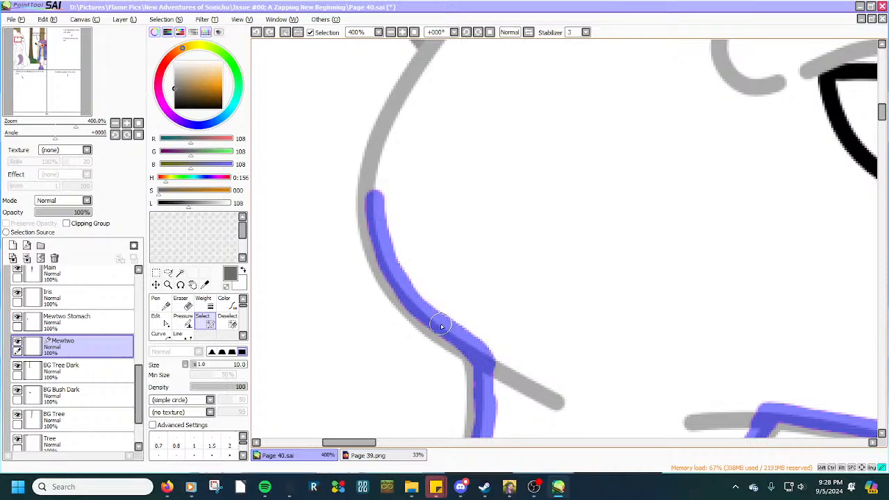
drag(410, 300, 382, 265)
drag(374, 226, 372, 214)
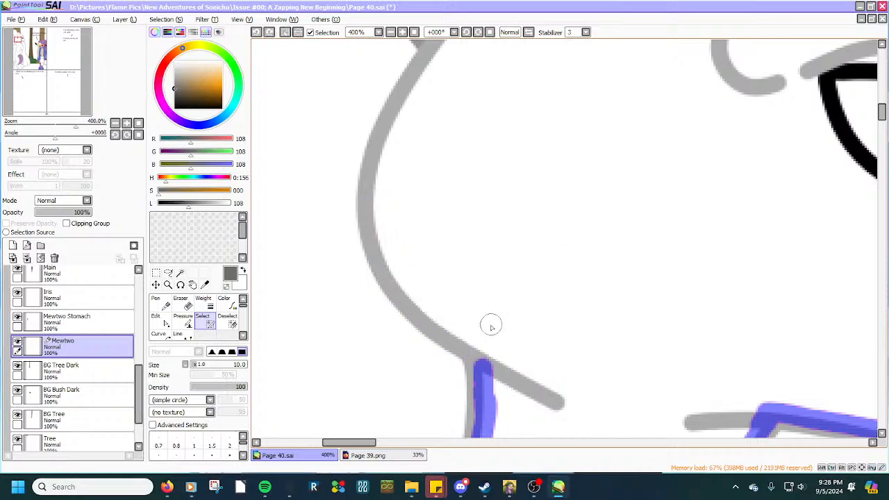
Make the Linework layer active and sample the grey 171, 171, 171 from the outline at the back of the head.
scroll(490, 326, down, 4)
scroll(64, 326, up, 5)
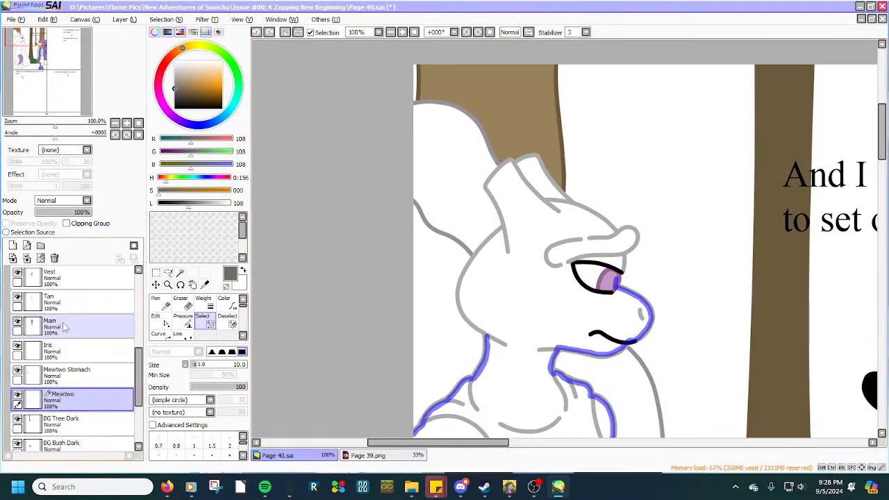
scroll(64, 327, up, 2)
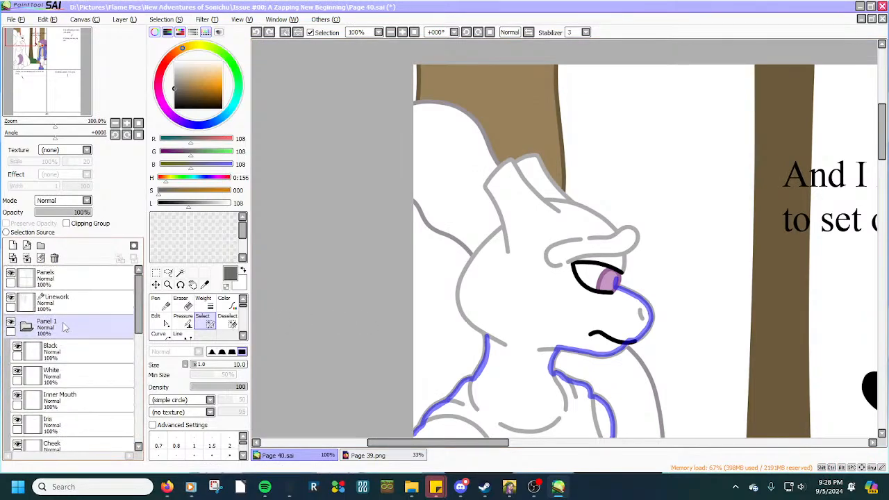
click(77, 304)
click(204, 285)
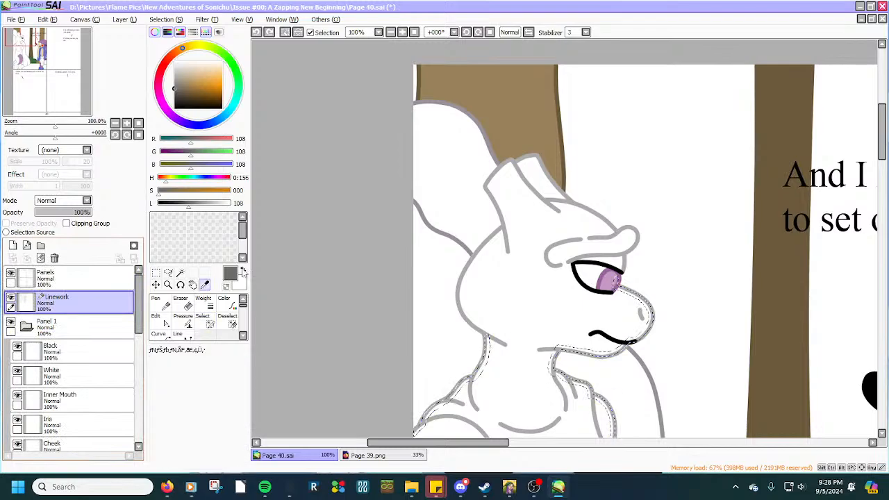
click(472, 256)
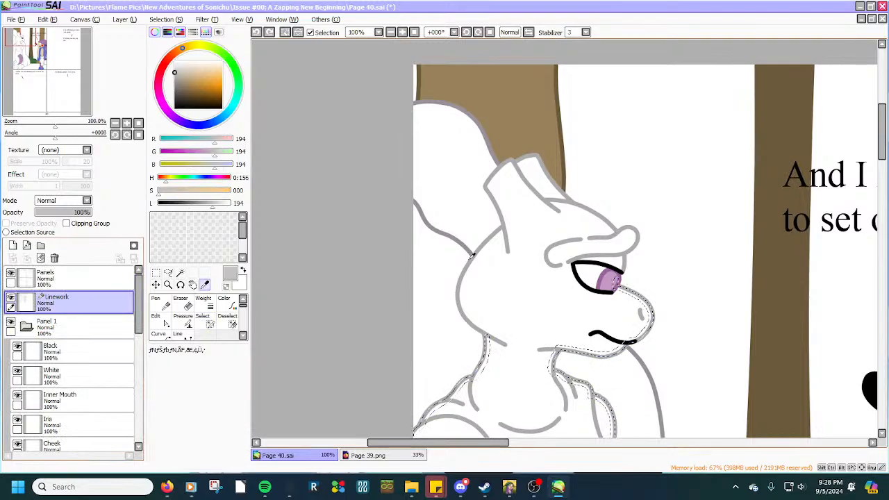
click(473, 256)
scroll(476, 249, up, 3)
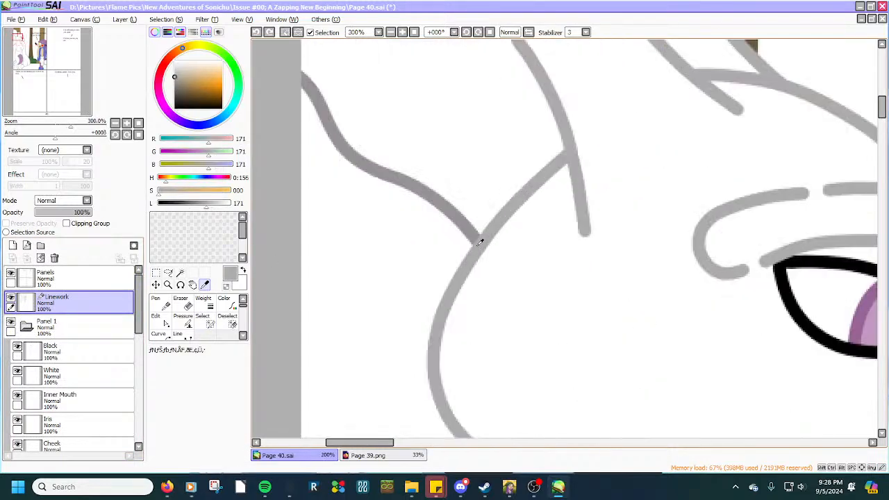
scroll(480, 242, down, 3)
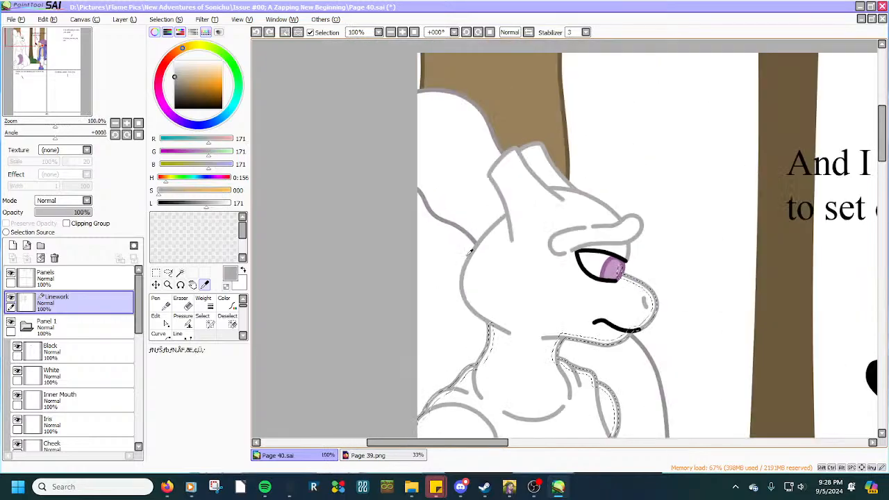
Add a new linework layer and draw a straight line on it from the back of the head down to the shoulder.
click(183, 335)
scroll(486, 226, up, 1)
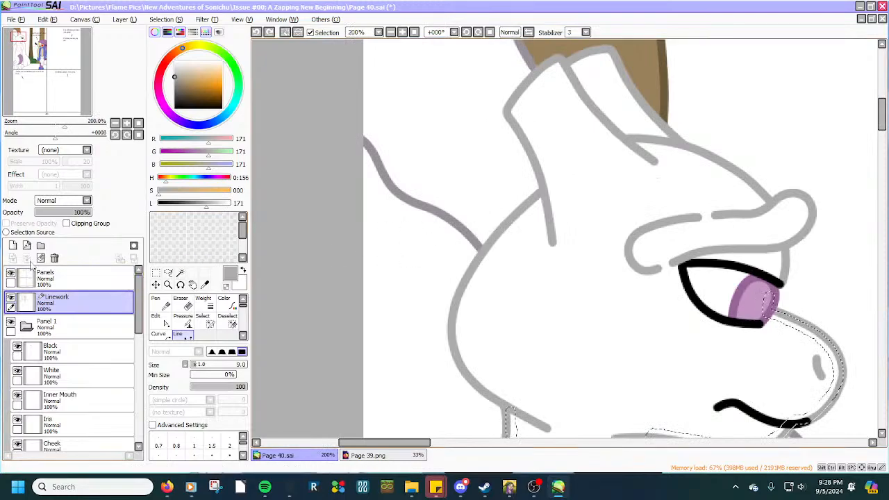
click(26, 245)
click(516, 209)
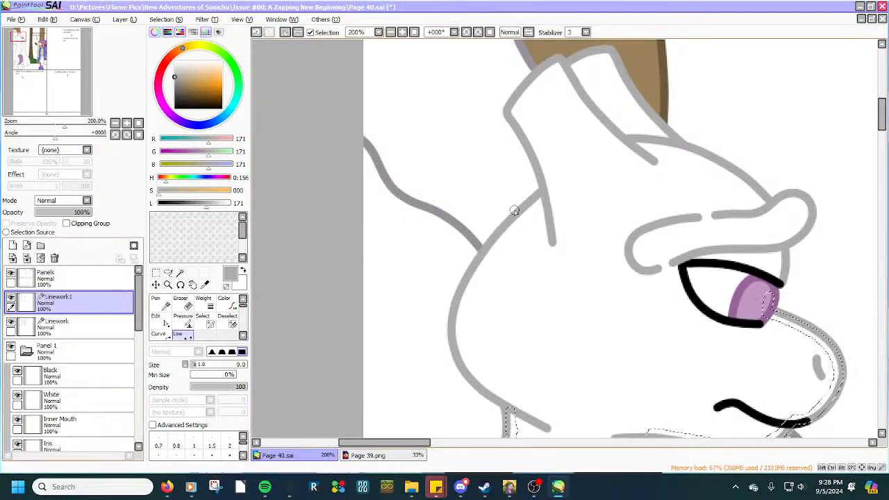
scroll(472, 201, down, 2)
scroll(453, 358, up, 2)
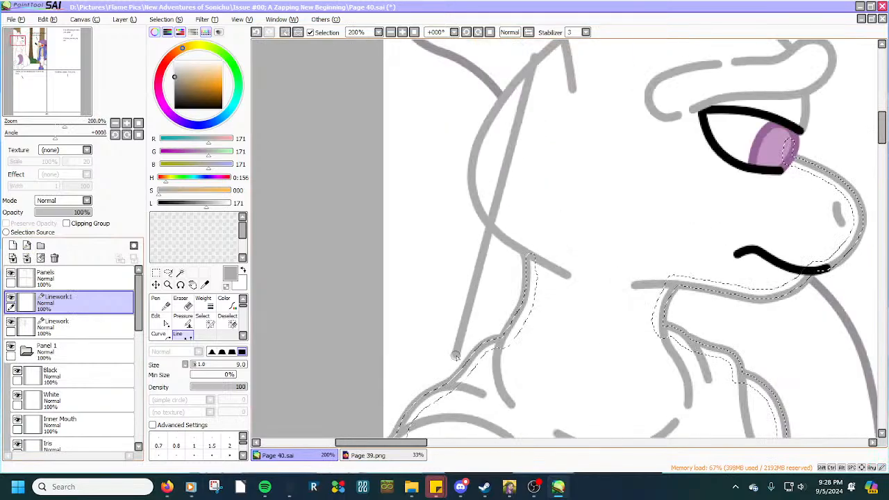
double_click(470, 360)
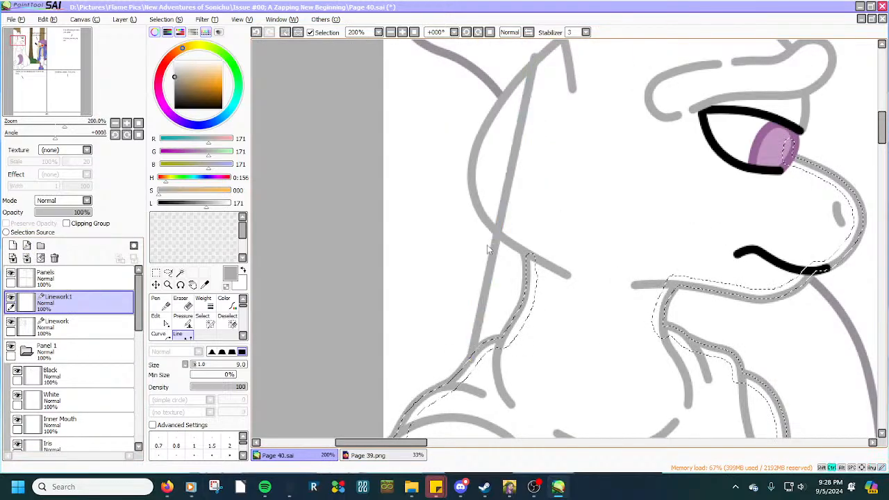
Bend the new line outward into a curve behind the head and align its upper end with the existing head outline.
drag(497, 223, 426, 203)
scroll(501, 79, up, 2)
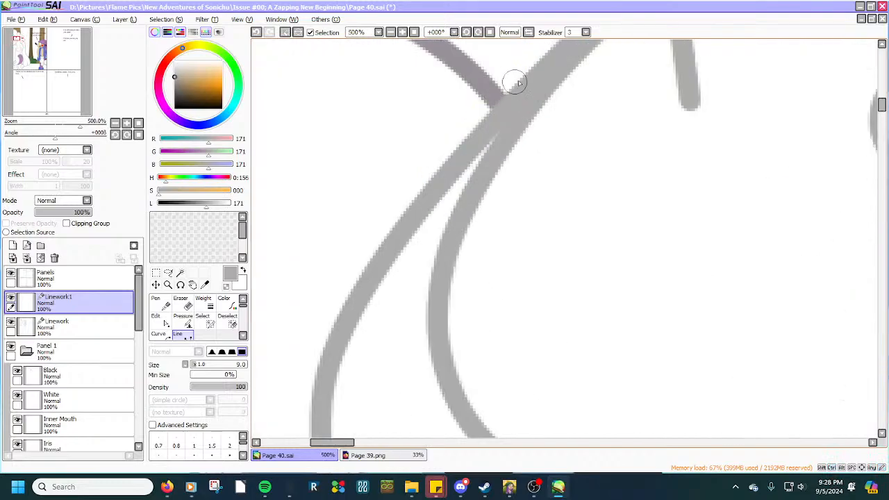
scroll(554, 74, down, 2)
scroll(883, 136, up, 3)
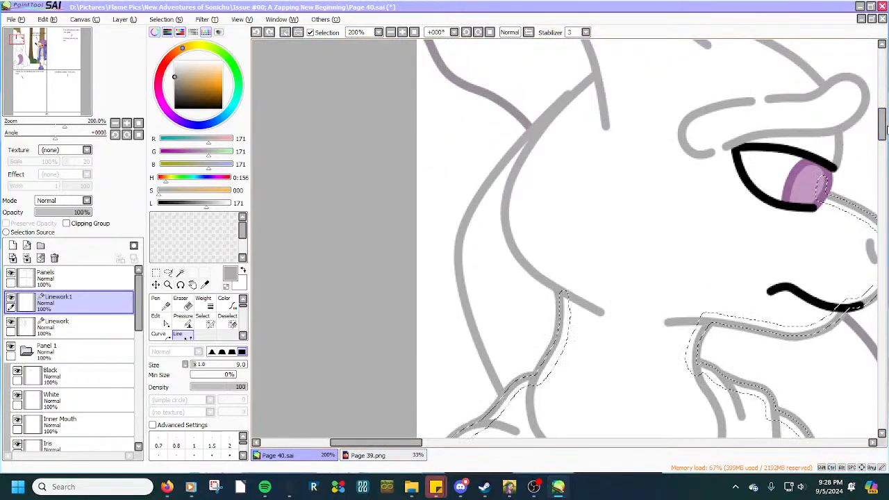
scroll(883, 125, up, 3)
scroll(565, 165, up, 1)
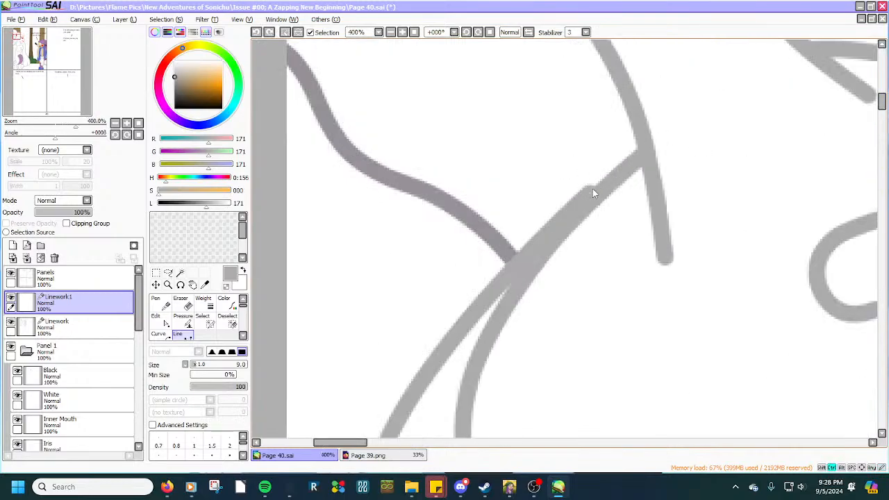
mouse_move(590, 189)
mouse_down()
mouse_move(595, 207)
mouse_move(590, 199)
mouse_up()
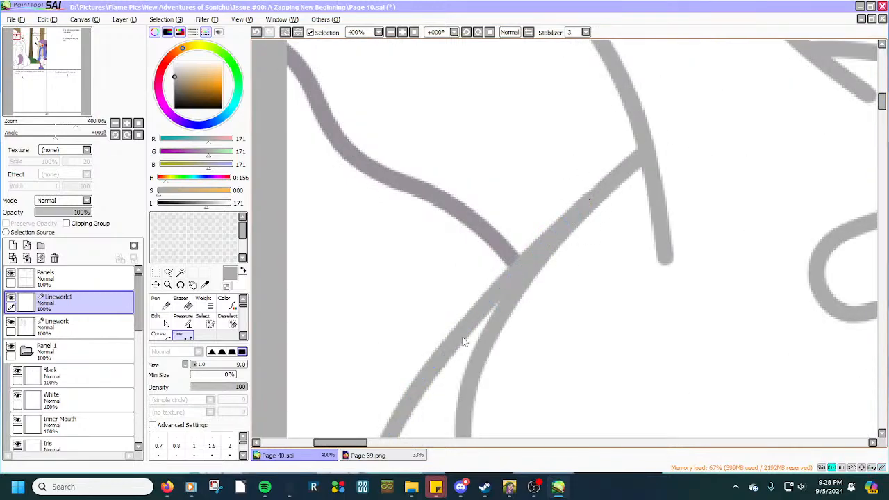
Smooth the curve behind the head by reshaping its upper bend, adding an anchor point near its upper end and adjusting its lower stretch.
mouse_move(464, 341)
mouse_down()
mouse_move(430, 335)
mouse_move(421, 317)
mouse_move(509, 223)
mouse_up()
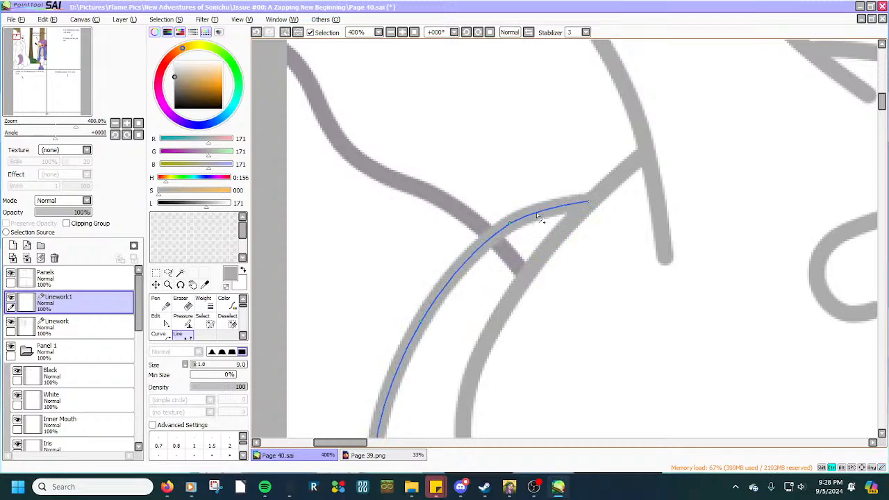
click(558, 204)
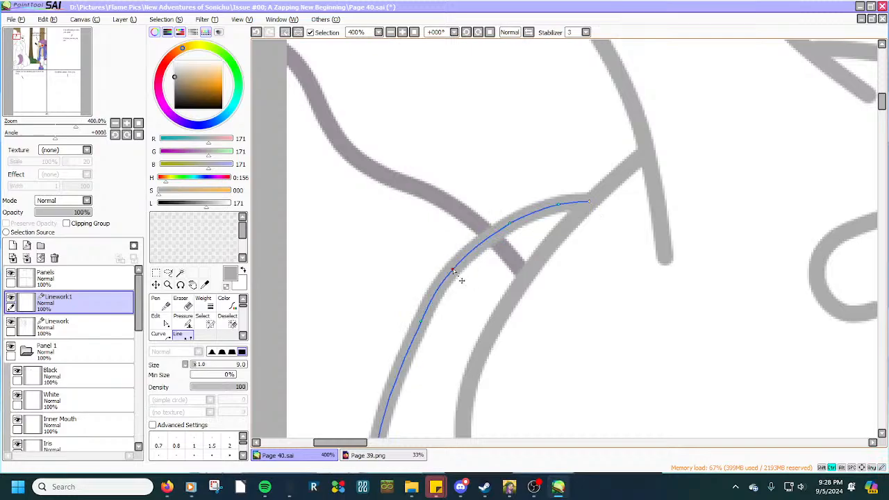
drag(421, 323, 396, 359)
scroll(396, 361, down, 6)
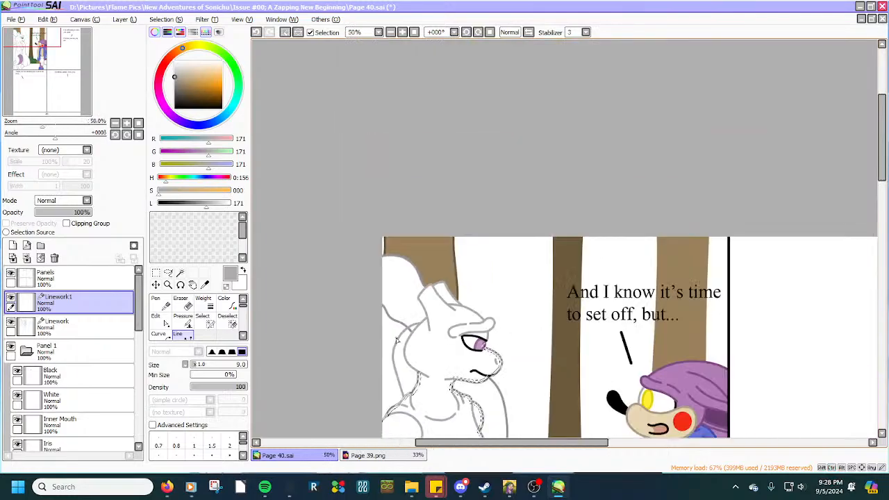
scroll(410, 411, up, 3)
drag(374, 295, 378, 341)
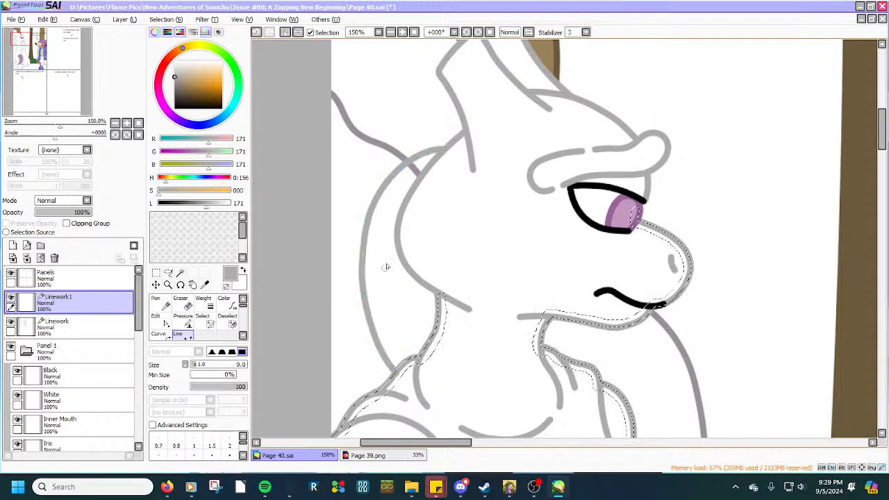
scroll(365, 250, up, 1)
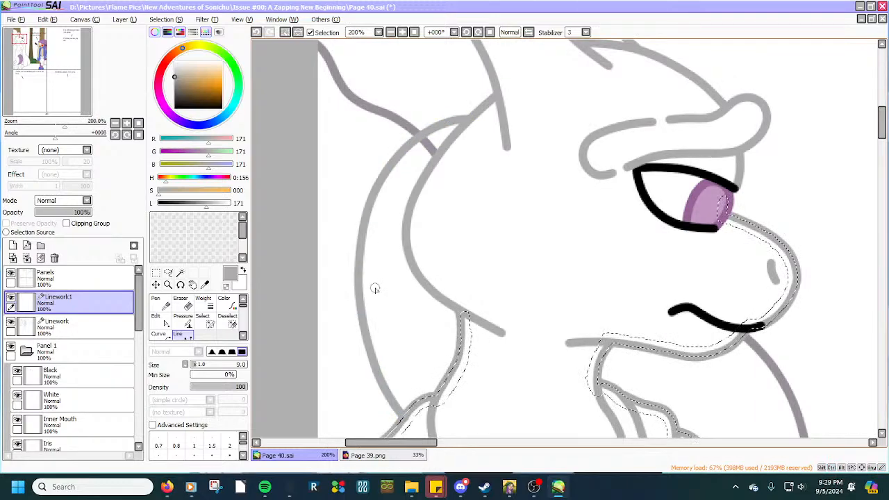
Draw a second straight line on the Linework1 layer from the back of the head down to the shoulder.
scroll(424, 80, up, 2)
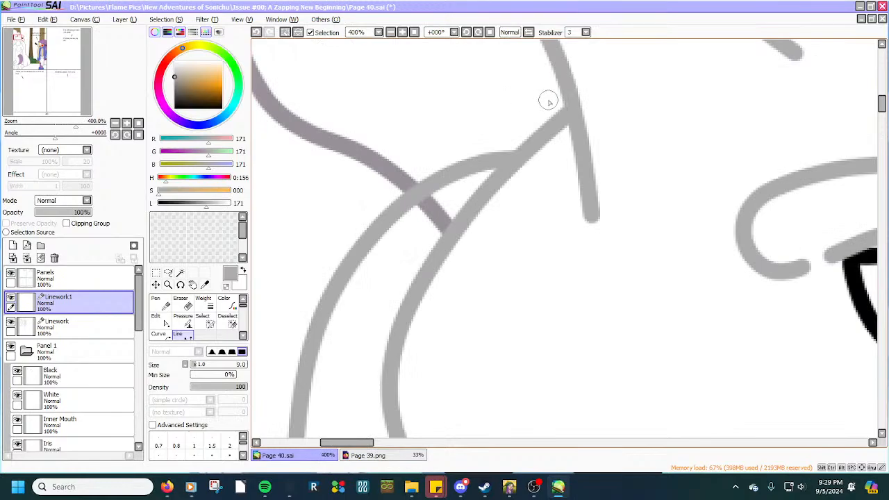
scroll(522, 94, down, 2)
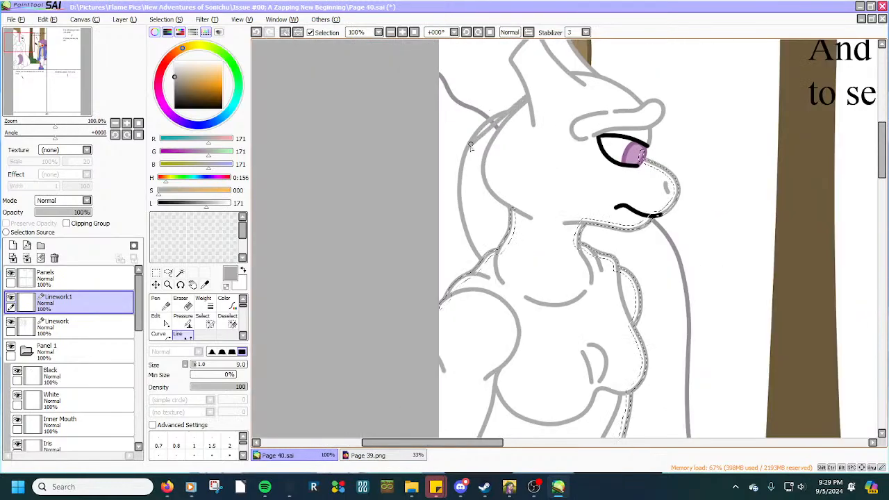
scroll(448, 264, up, 2)
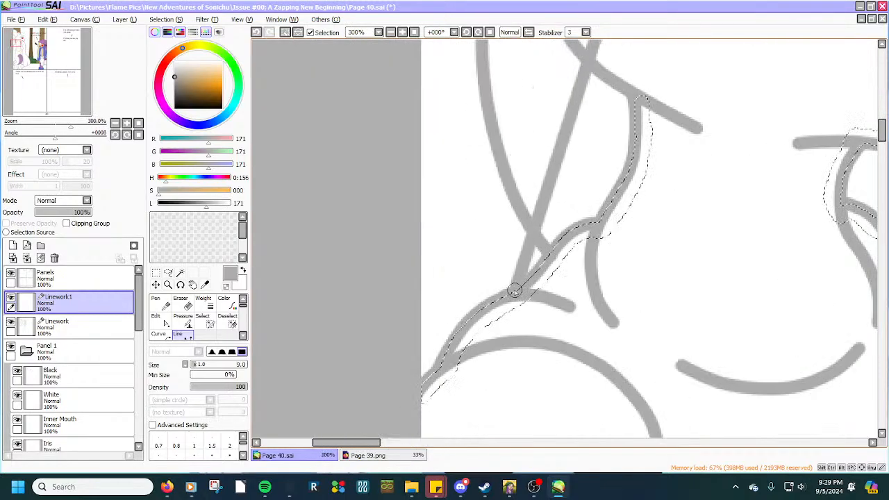
scroll(614, 224, down, 2)
scroll(691, 172, up, 1)
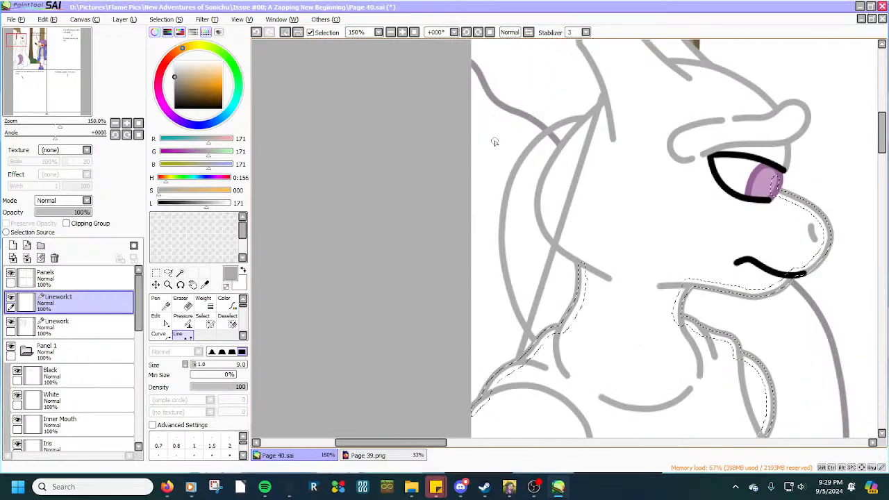
Bend the second line outward beyond the first curve and shape its upper half into an arc.
mouse_move(581, 191)
mouse_down()
mouse_move(488, 194)
mouse_move(479, 182)
mouse_move(523, 115)
mouse_up()
scroll(543, 104, up, 2)
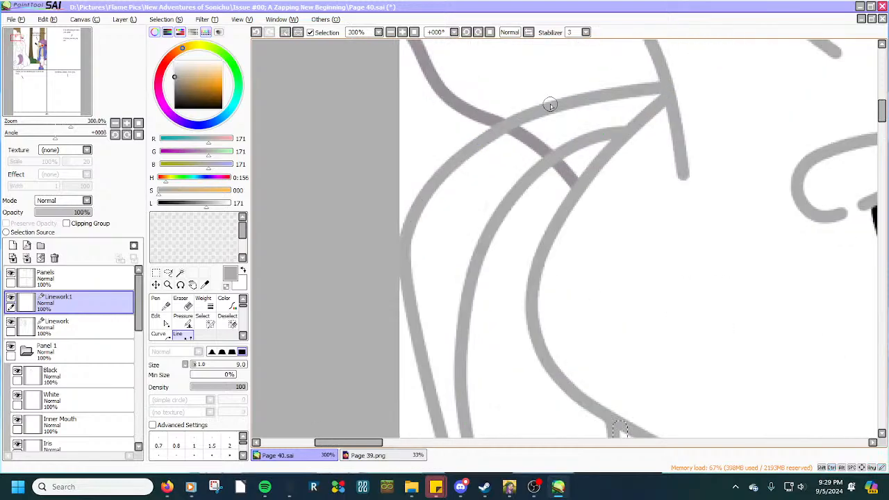
drag(582, 106, 603, 91)
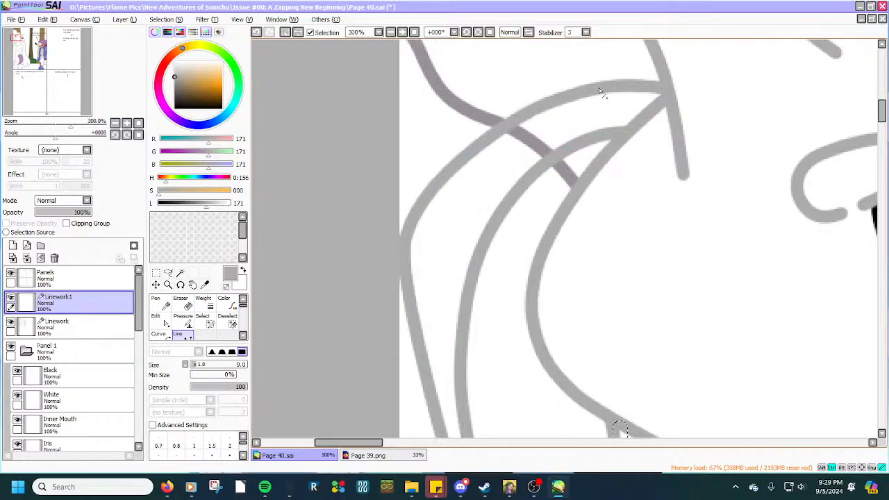
drag(511, 138, 498, 134)
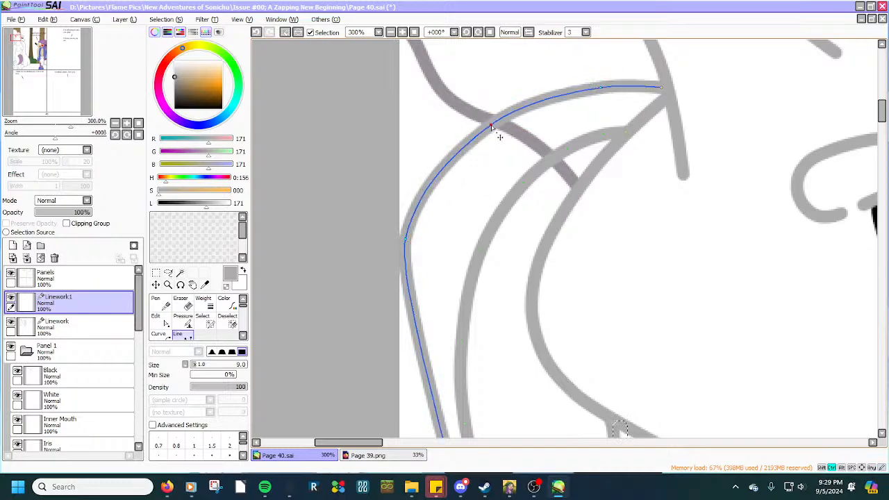
mouse_move(414, 249)
mouse_down()
mouse_move(407, 347)
mouse_move(416, 273)
mouse_up()
drag(491, 127, 481, 142)
key(Return)
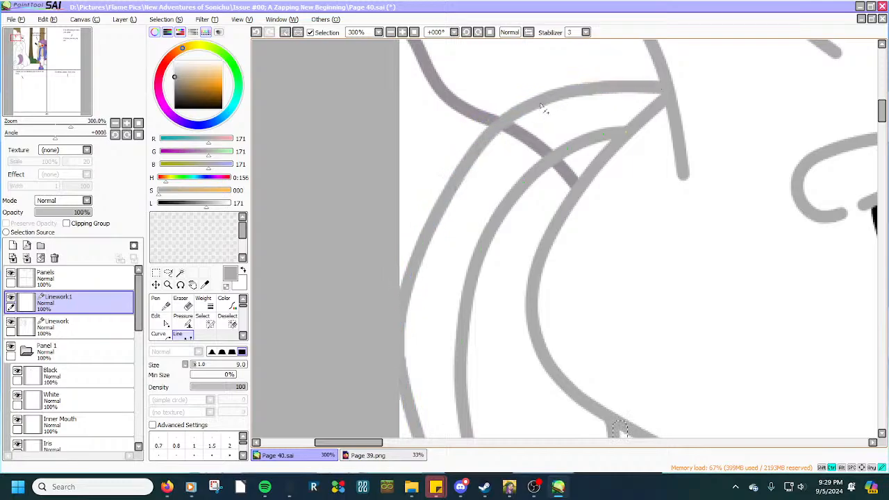
Round off the upper part of the outer curve and raise its upper end slightly along the head outline.
drag(457, 188, 427, 225)
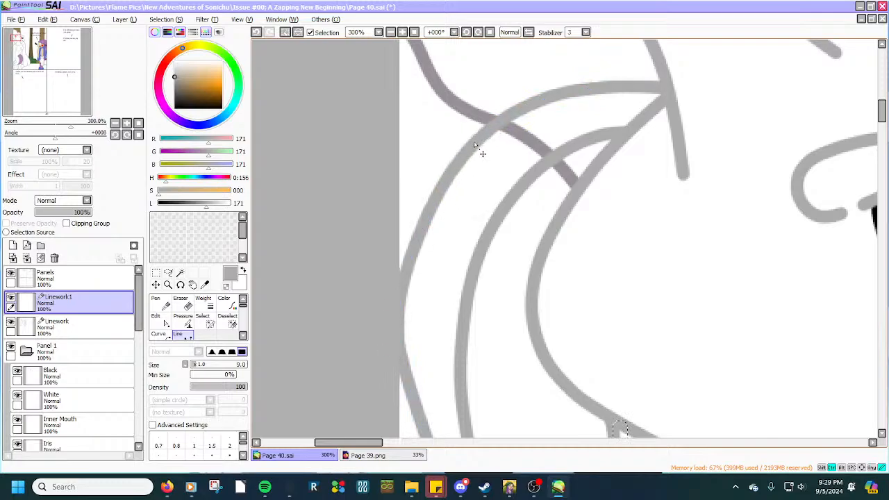
drag(657, 88, 662, 79)
drag(600, 85, 605, 82)
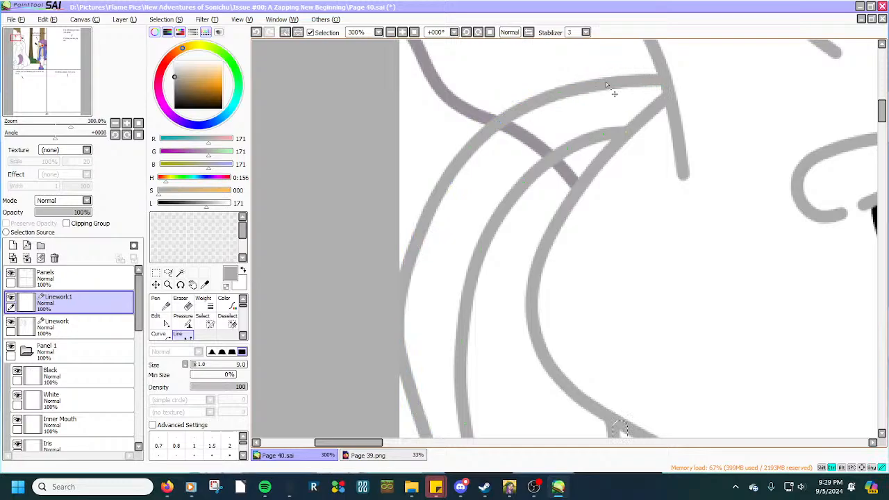
drag(536, 104, 537, 102)
scroll(537, 101, down, 2)
scroll(522, 160, down, 1)
Bow the lower part of the outer curve outward and align its lower end with the shoulder outline.
scroll(506, 224, up, 2)
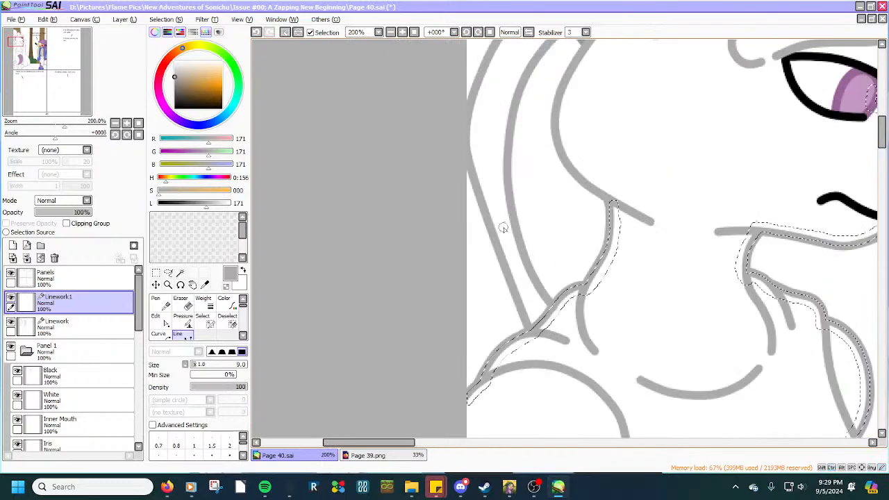
drag(496, 234, 485, 265)
drag(473, 214, 470, 212)
drag(529, 327, 522, 332)
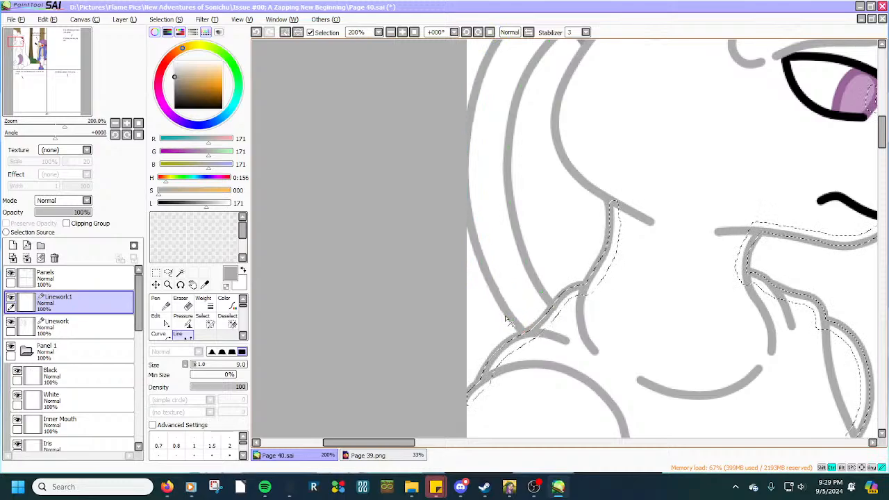
scroll(485, 269, down, 2)
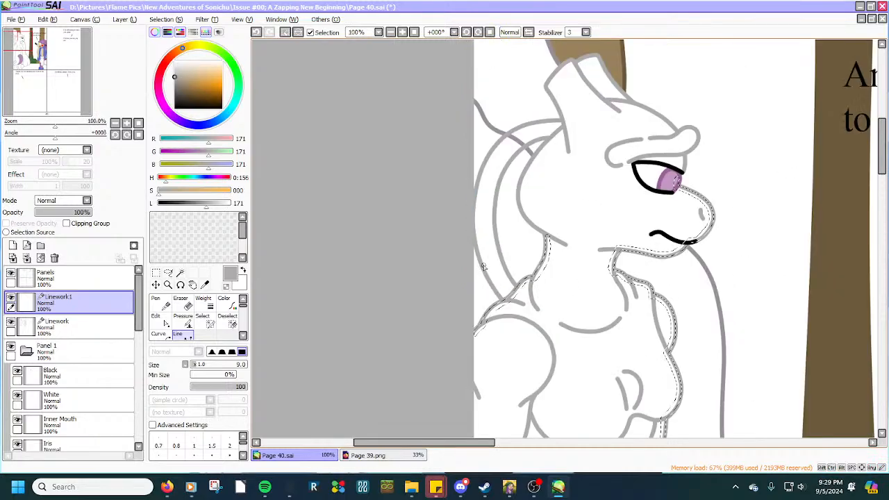
scroll(496, 155, up, 2)
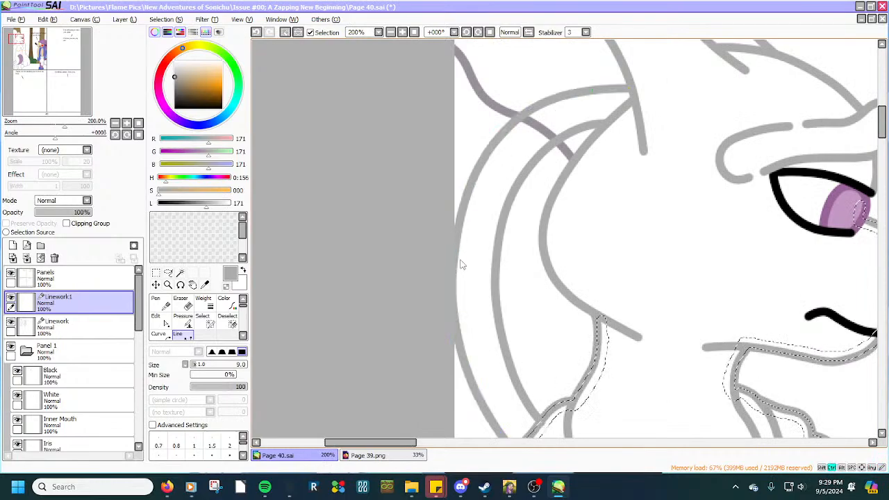
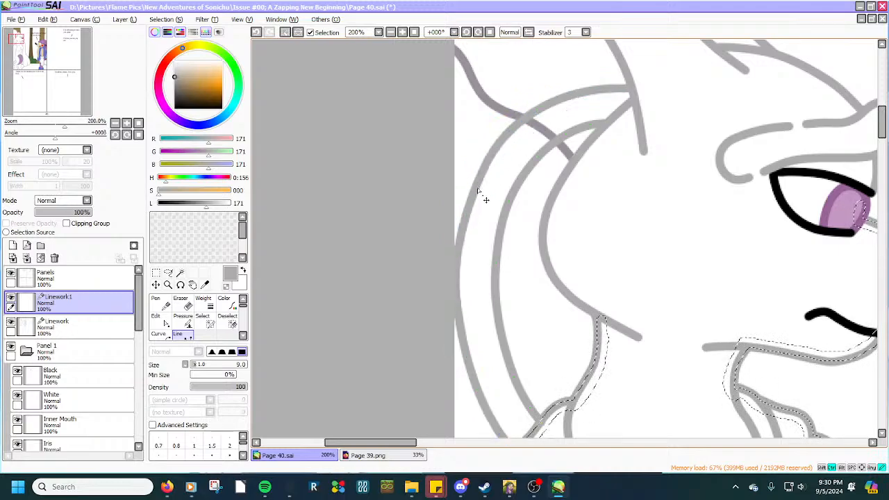
On the Linework layer, shorten the purple-grey line behind the head to end at the outer neck curve and smooth its last bend.
scroll(479, 188, down, 2)
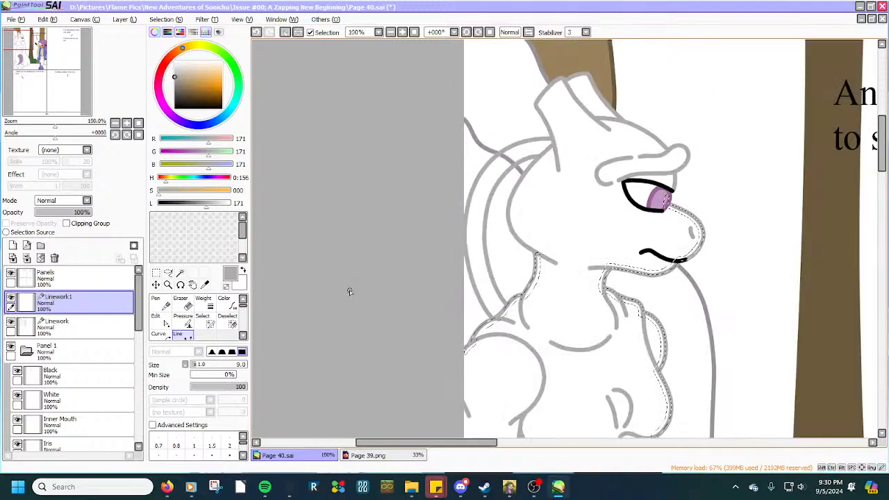
scroll(96, 379, down, 2)
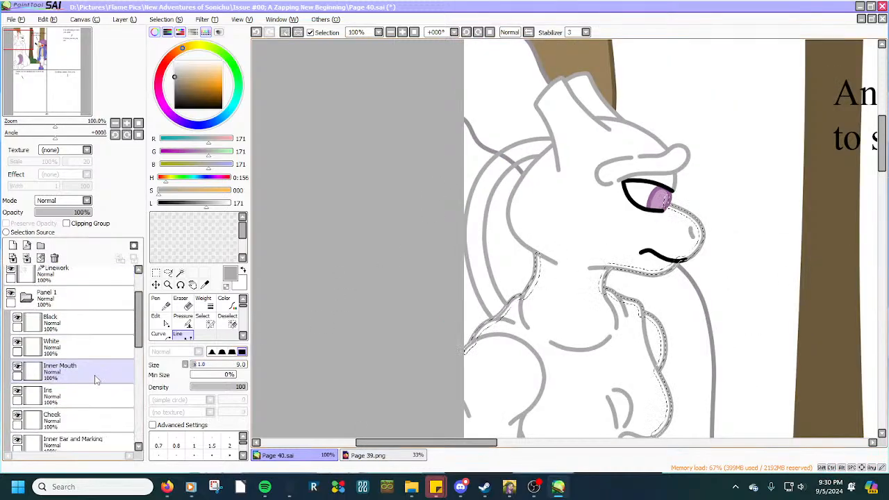
scroll(97, 368, up, 2)
click(100, 325)
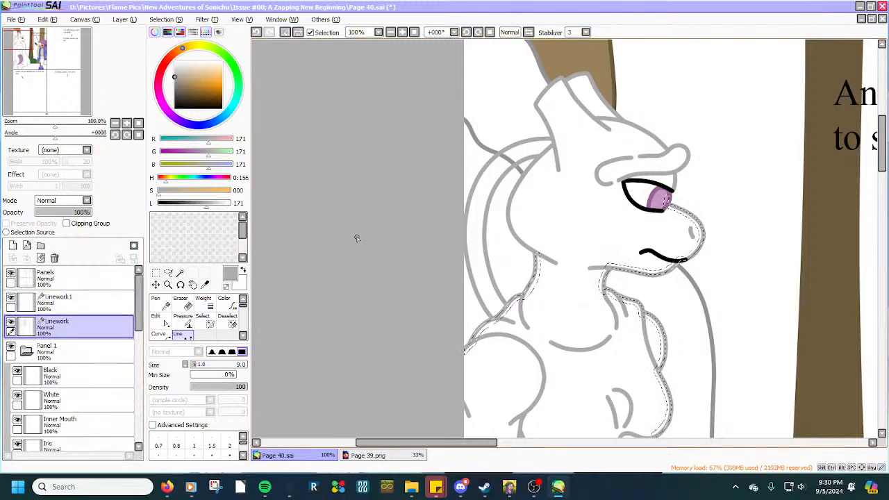
scroll(527, 179, up, 2)
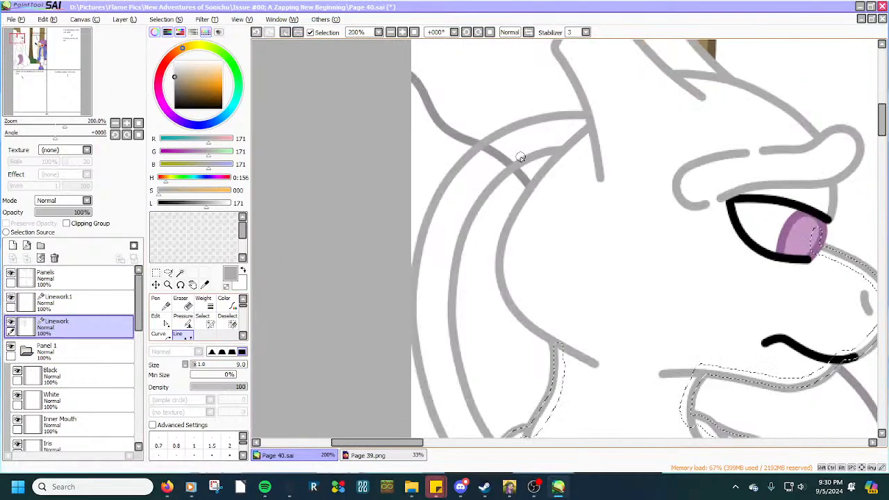
drag(533, 200, 466, 154)
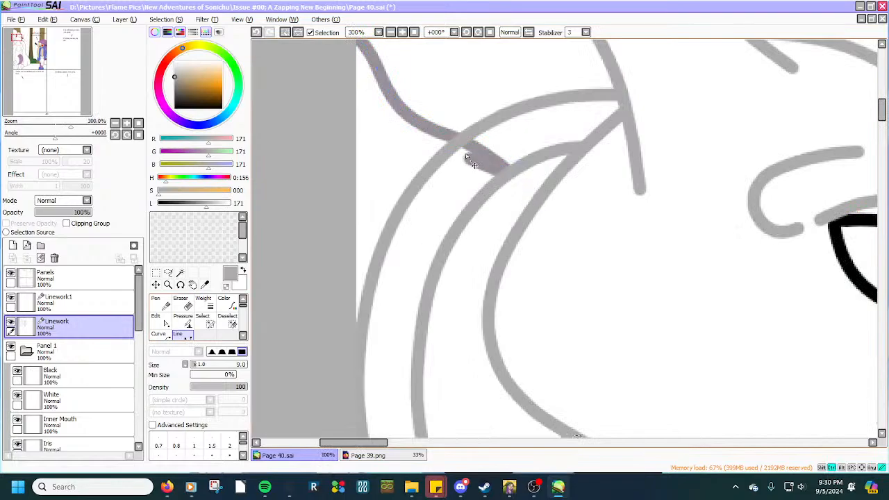
mouse_move(512, 176)
mouse_down()
mouse_move(468, 135)
mouse_move(458, 102)
mouse_up()
drag(469, 143, 444, 143)
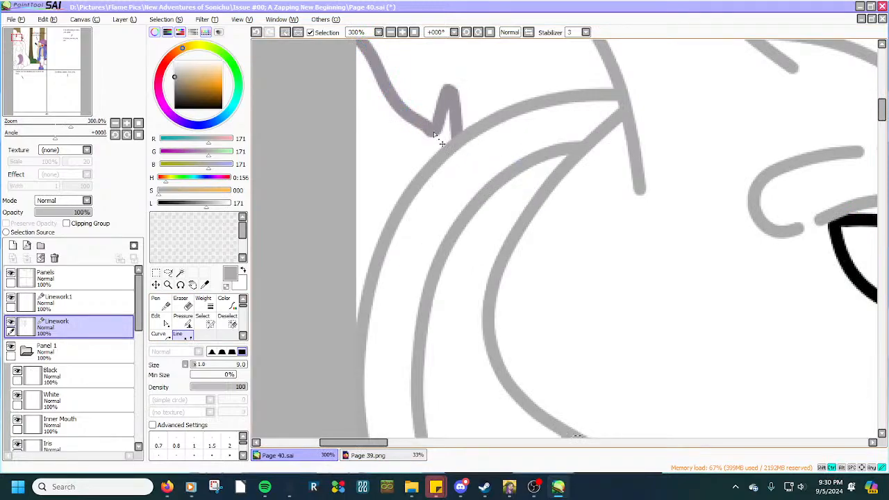
scroll(451, 113, up, 2)
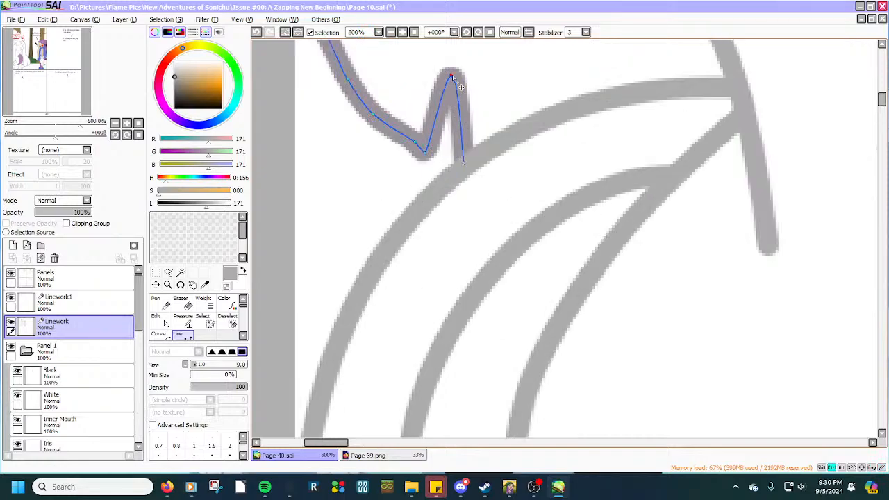
drag(452, 75, 442, 138)
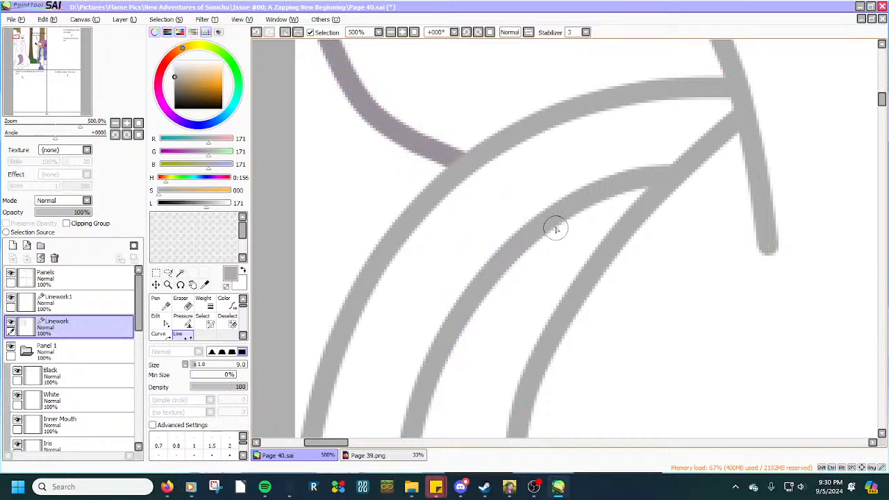
Sample the purple-grey 153, 146, 154 from the shortened line and add a linework layer between Linework and the Panel 1 folder.
click(205, 284)
click(396, 126)
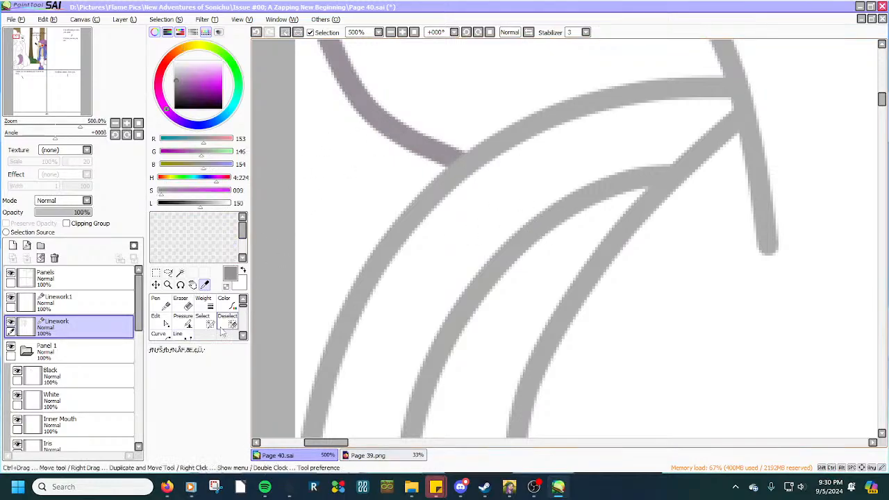
click(179, 335)
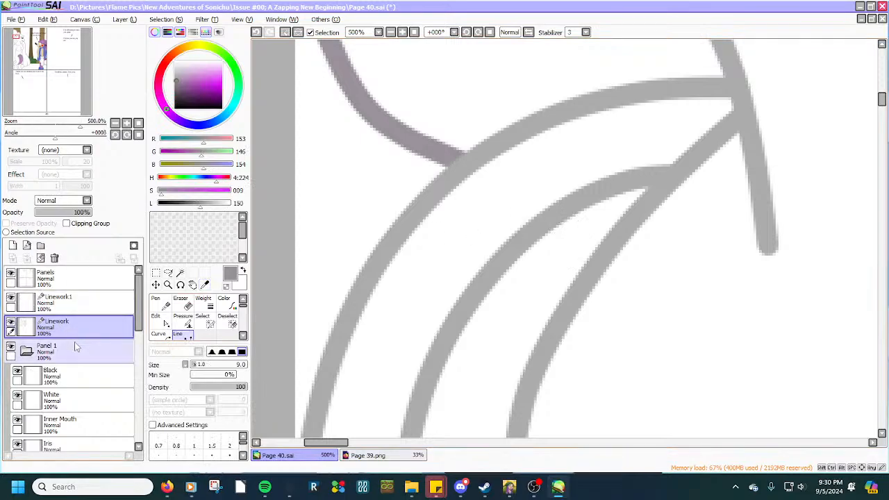
click(84, 373)
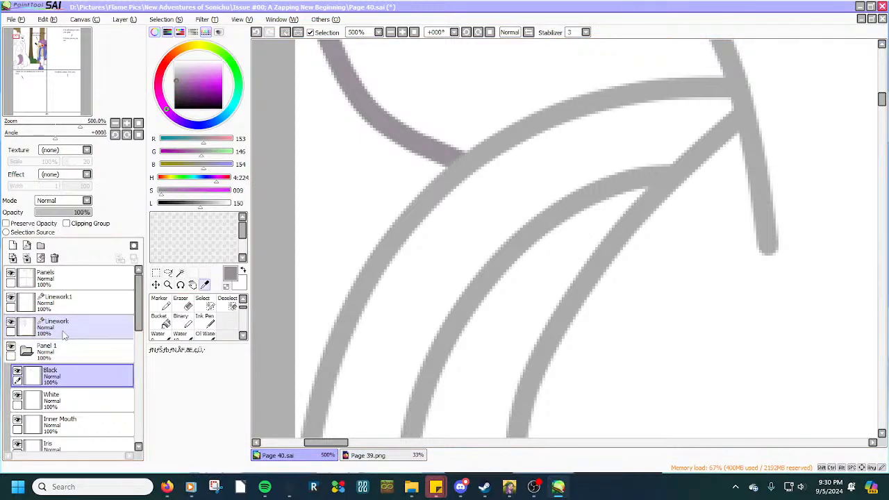
click(27, 245)
drag(78, 372, 75, 346)
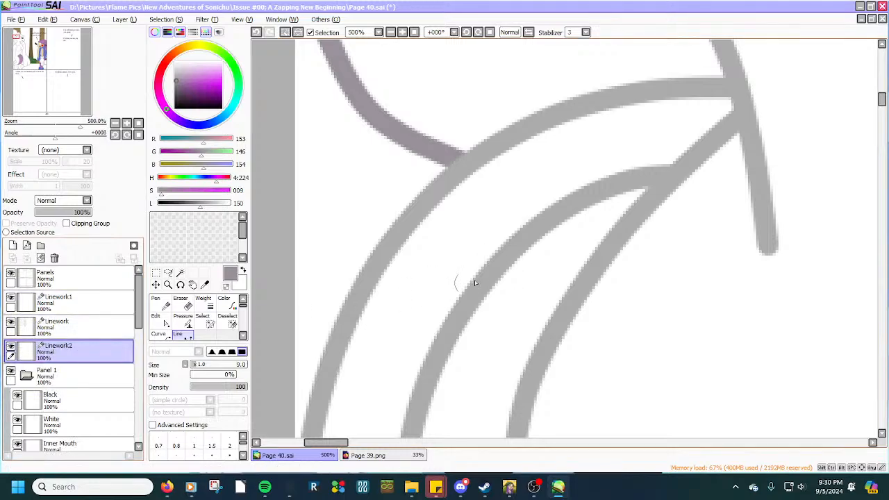
Draw a short purple-grey segment in the gap between the inner neck curve and the head outline, and bend it slightly.
drag(570, 215, 606, 250)
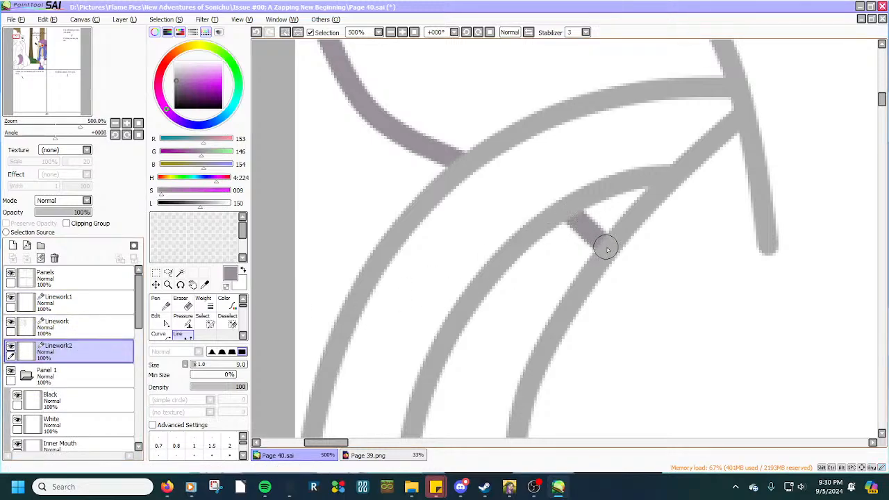
drag(579, 223, 584, 222)
scroll(571, 212, down, 3)
scroll(557, 217, down, 2)
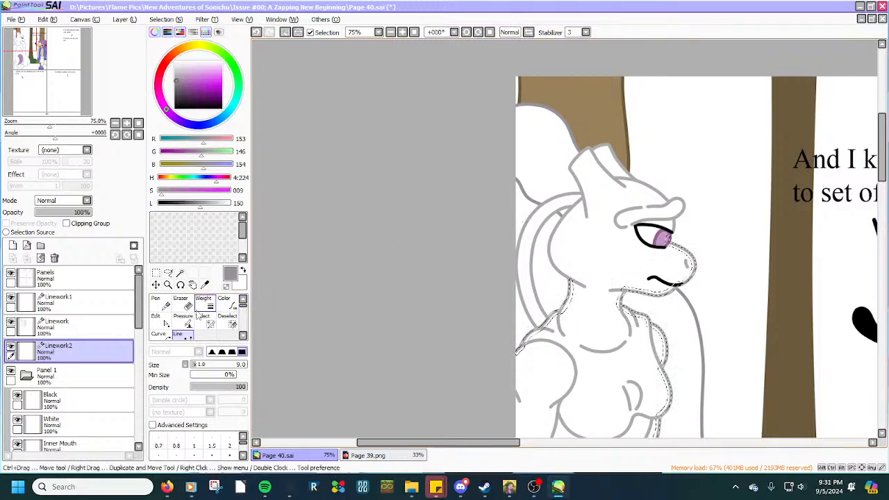
Rename the Linework2 and Linework1 layers to Linework and merge the three Linework layers into one.
double_click(76, 347)
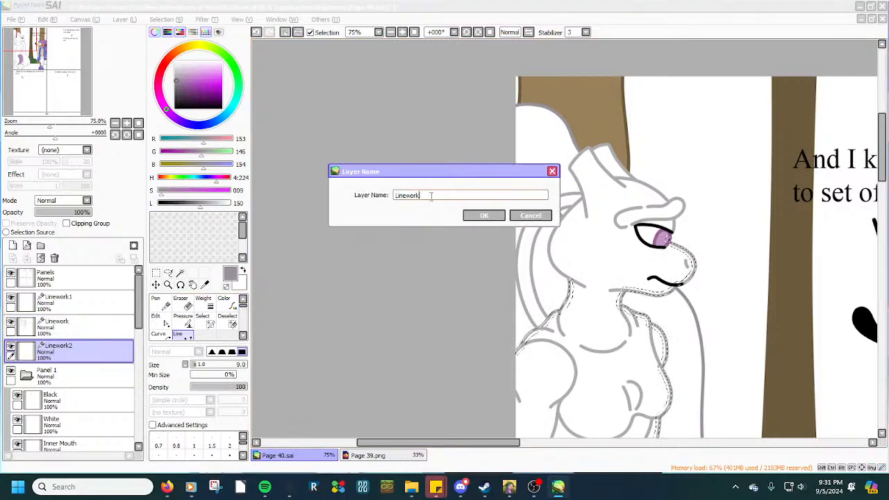
click(486, 217)
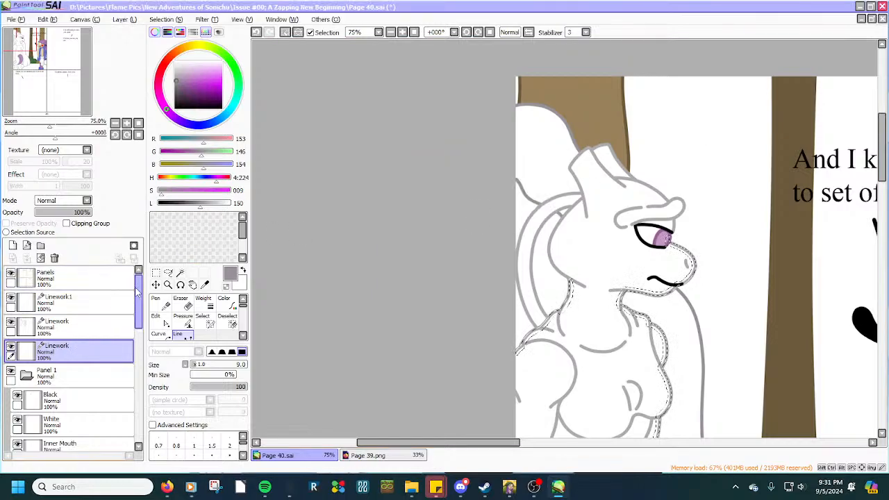
double_click(82, 303)
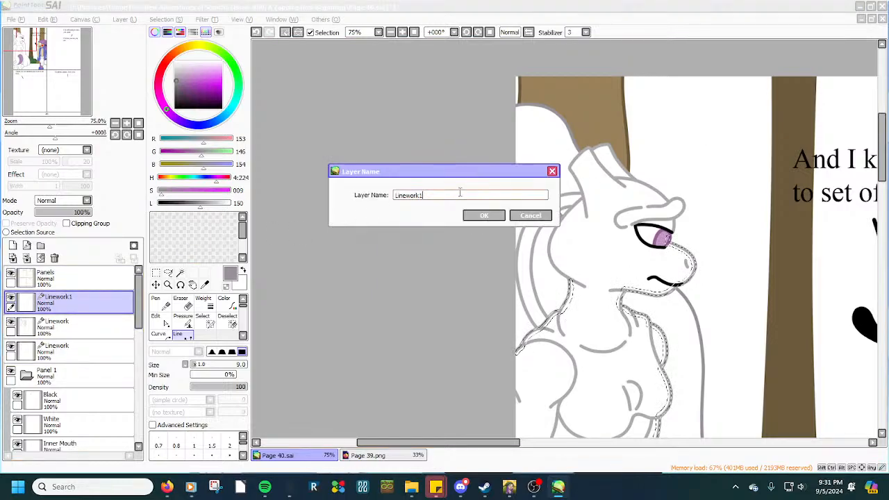
click(469, 214)
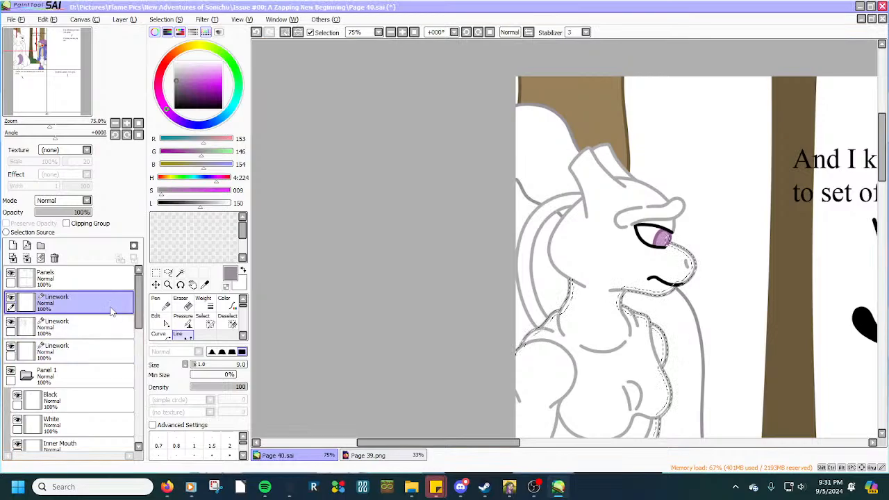
click(26, 258)
click(27, 258)
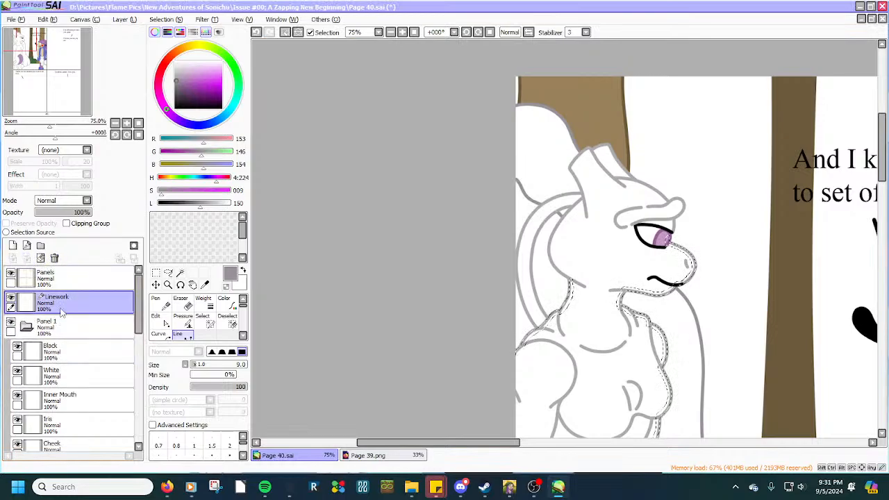
On the Mewtwo layer, deselect the stretch of shoulder outline between the outer and inner neck-tube curves.
scroll(73, 356, down, 10)
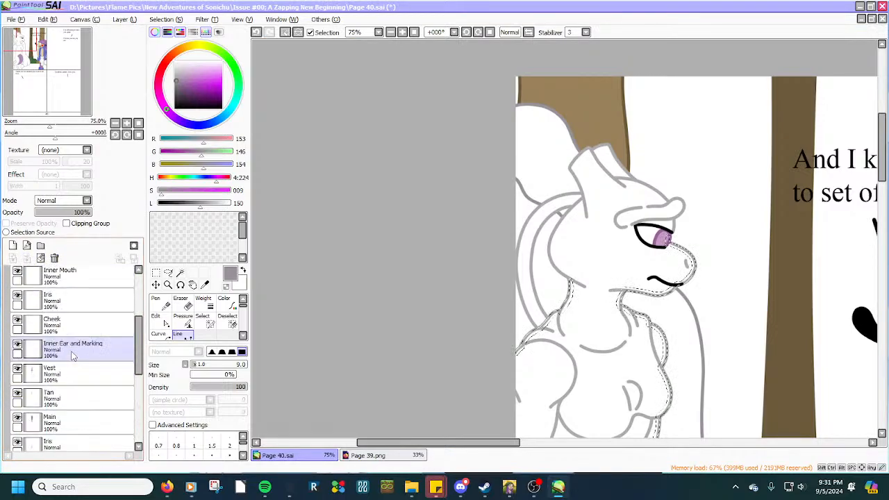
scroll(72, 356, down, 4)
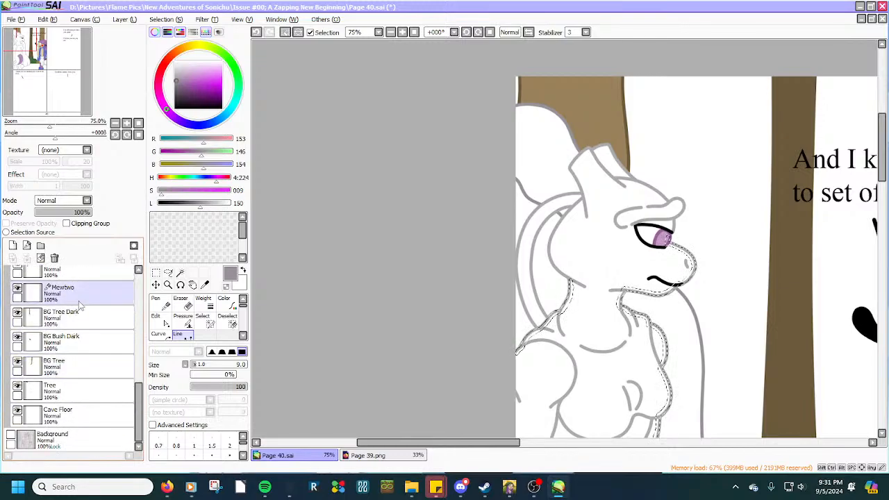
click(69, 292)
click(205, 319)
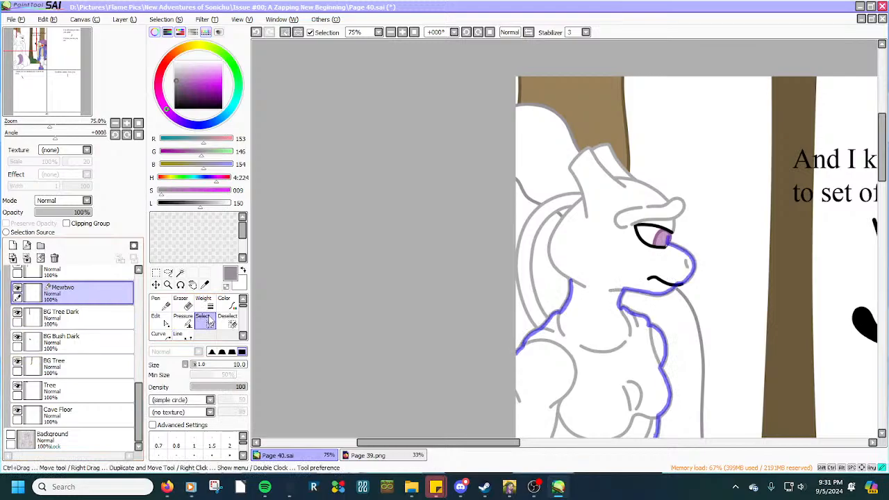
click(228, 319)
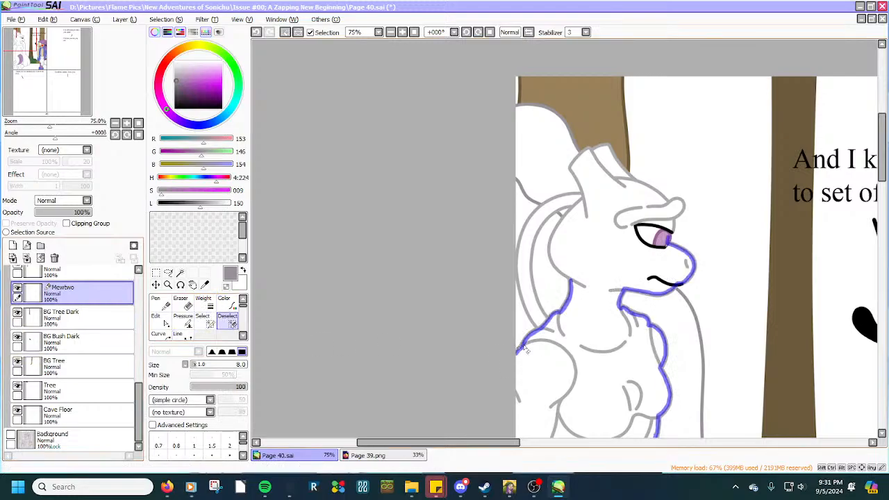
scroll(525, 350, up, 5)
mouse_move(539, 277)
mouse_down()
mouse_move(537, 256)
mouse_move(541, 268)
mouse_move(511, 300)
mouse_move(526, 259)
mouse_move(526, 290)
mouse_move(505, 323)
mouse_move(498, 289)
mouse_move(487, 337)
mouse_up()
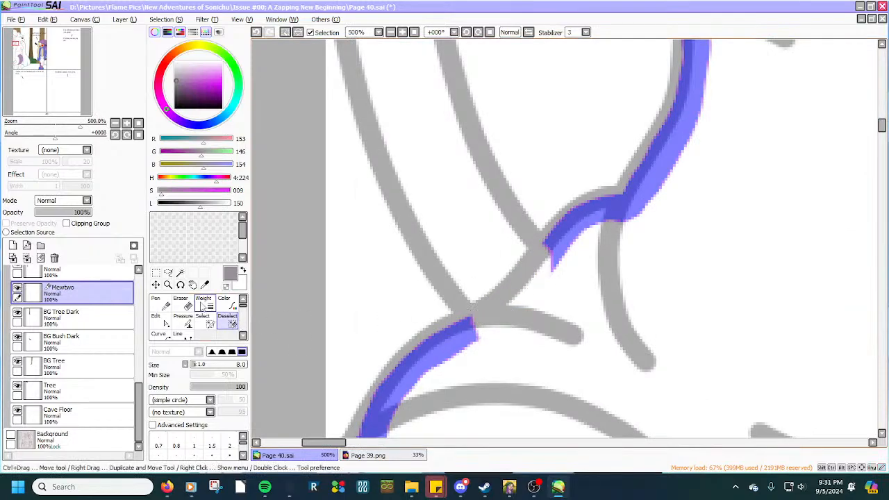
Extend the selection from the shoulder up along the lower parts of the outer and inner neck-tube curves.
click(202, 320)
mouse_move(373, 95)
mouse_down()
mouse_move(406, 195)
mouse_move(477, 315)
mouse_move(469, 334)
mouse_up()
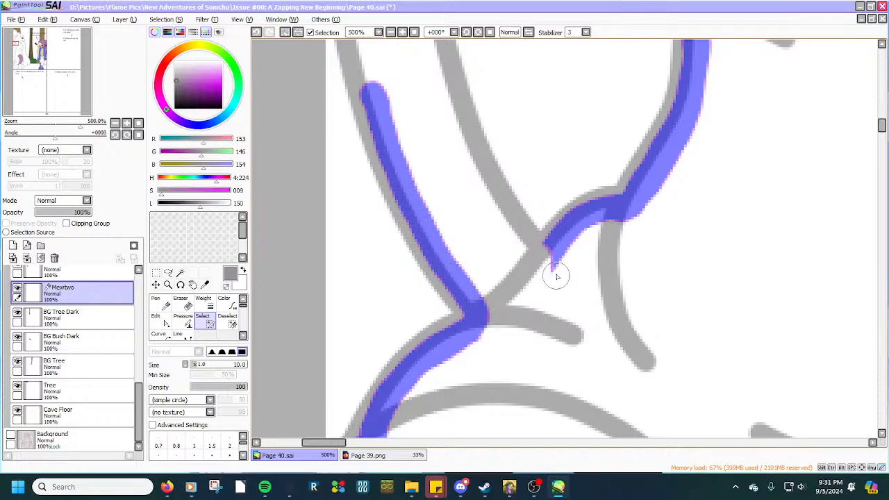
mouse_move(557, 277)
mouse_down()
mouse_move(556, 240)
mouse_move(543, 259)
mouse_move(533, 258)
mouse_move(496, 207)
mouse_move(438, 55)
mouse_up()
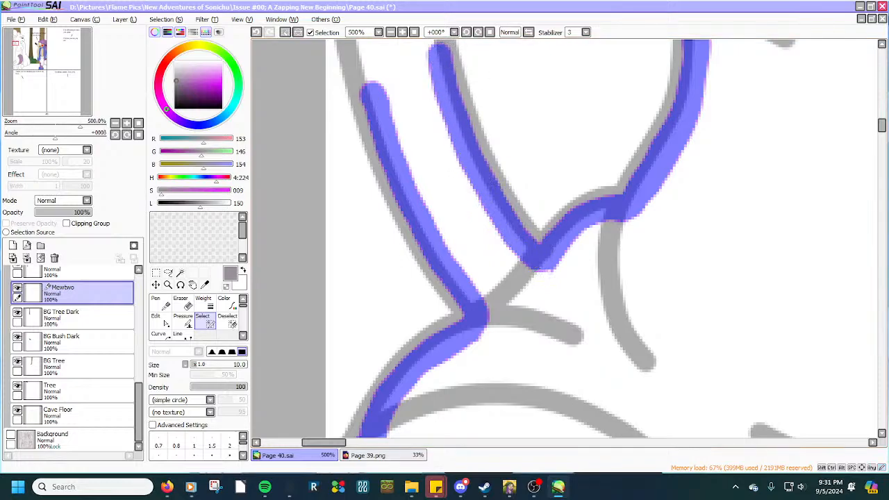
Paint the selection along the lower back-of-head outline above the neck and farther up the outer neck-tube curve.
drag(882, 124, 882, 117)
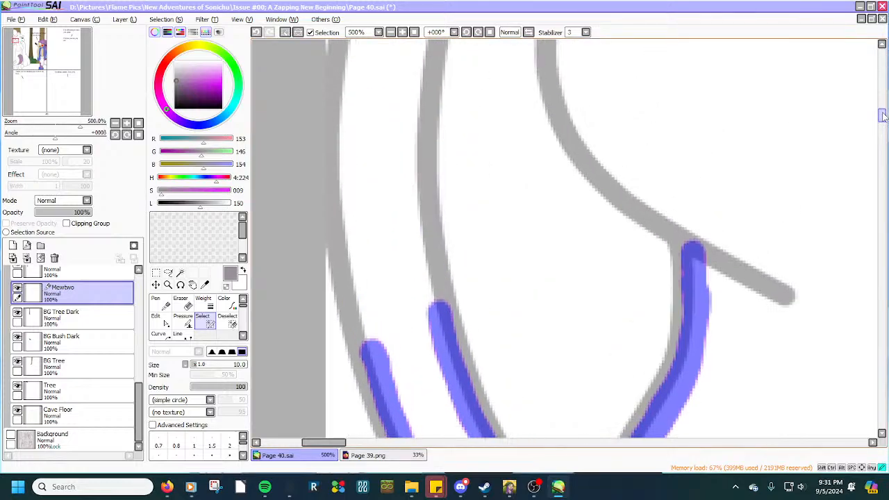
mouse_move(566, 87)
mouse_down()
mouse_move(598, 161)
mouse_move(698, 248)
mouse_move(644, 198)
mouse_up()
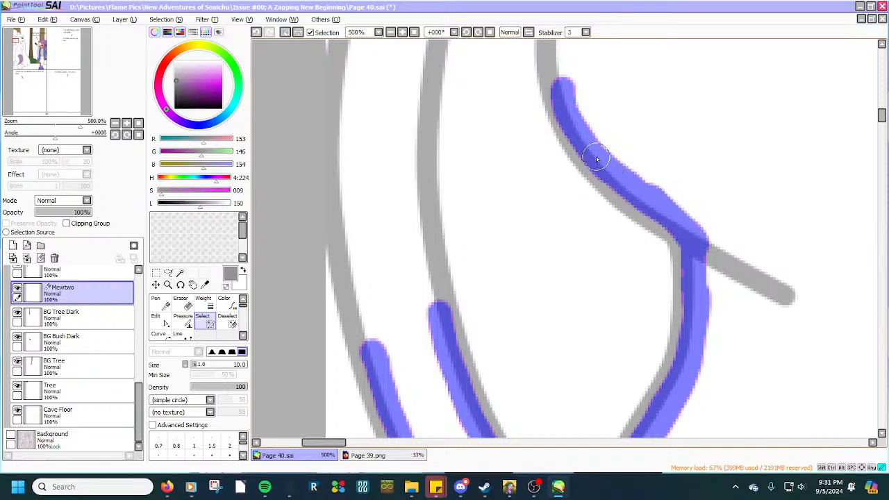
mouse_move(372, 351)
mouse_down()
mouse_move(342, 209)
mouse_move(339, 133)
mouse_move(353, 43)
mouse_up()
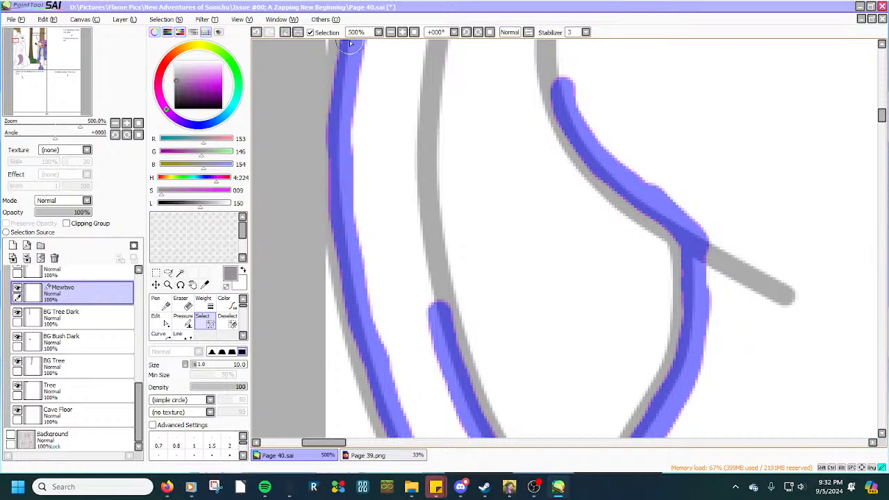
Deselect the selection spilling past the page edge beside the outer neck-tube curve.
scroll(334, 109, down, 3)
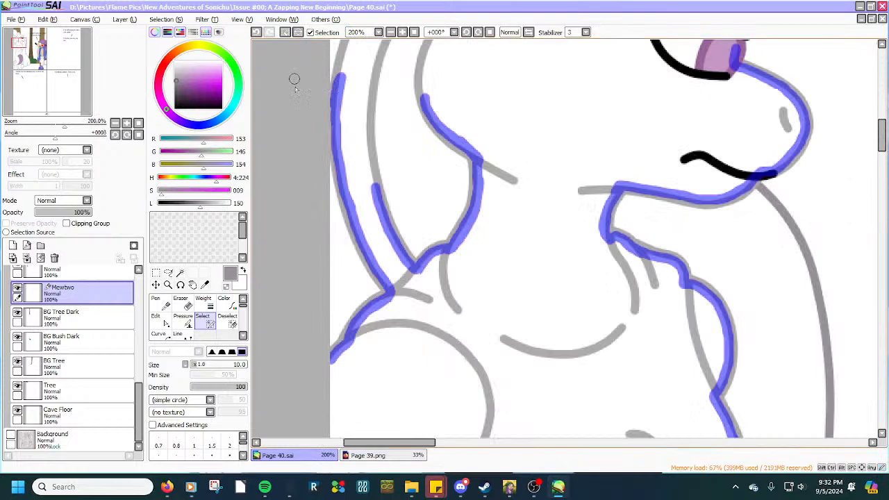
scroll(295, 82, up, 3)
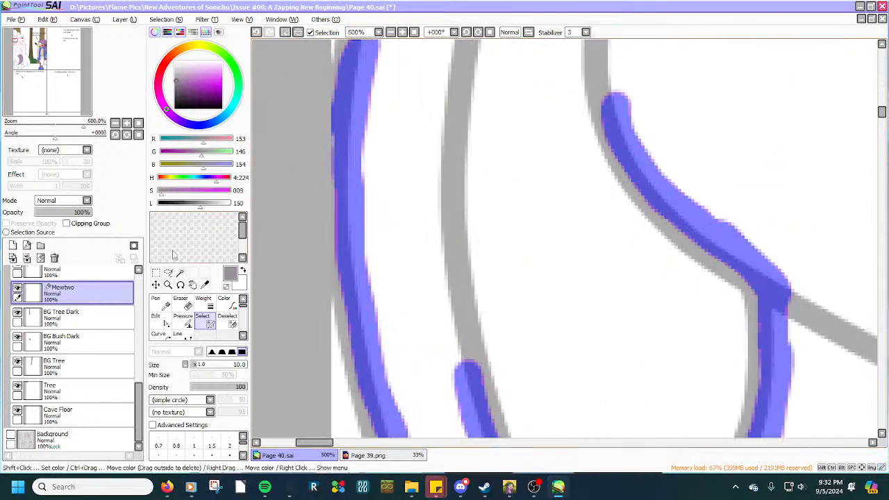
click(227, 320)
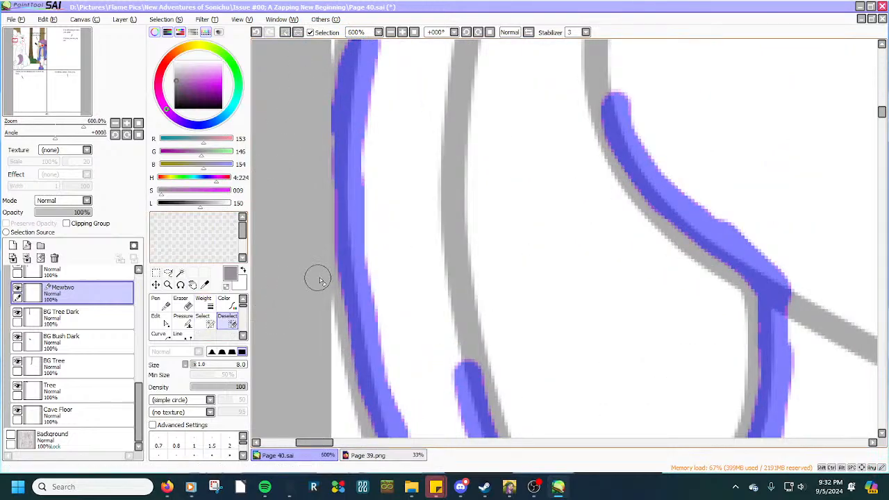
drag(326, 274, 322, 95)
drag(332, 57, 322, 100)
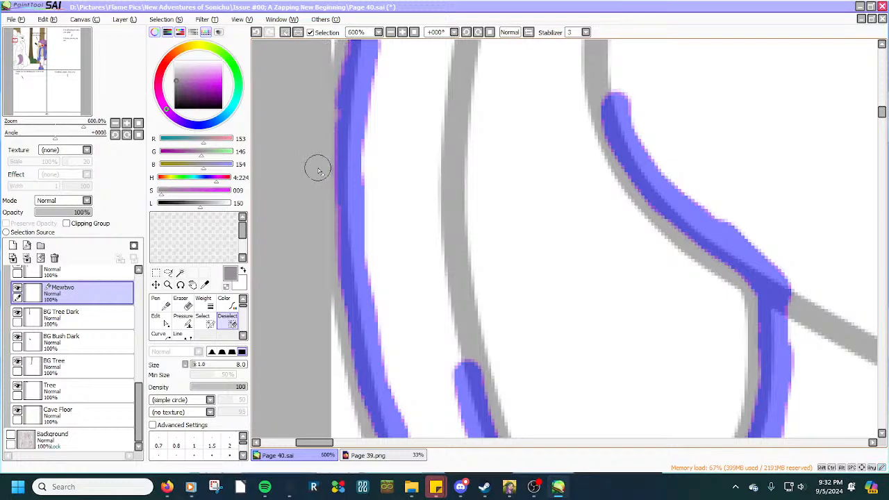
Continue the selection upward along the middle stretches of the outer and inner neck-tube curves.
scroll(318, 170, down, 2)
click(202, 321)
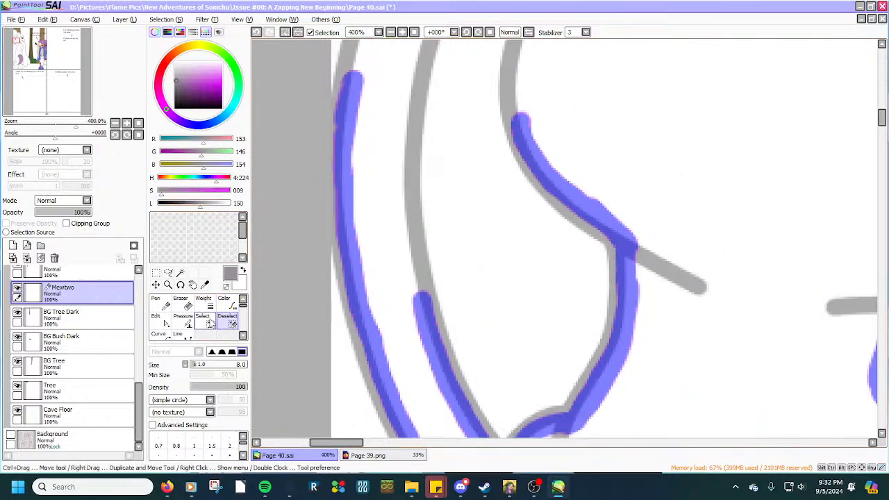
scroll(354, 75, up, 2)
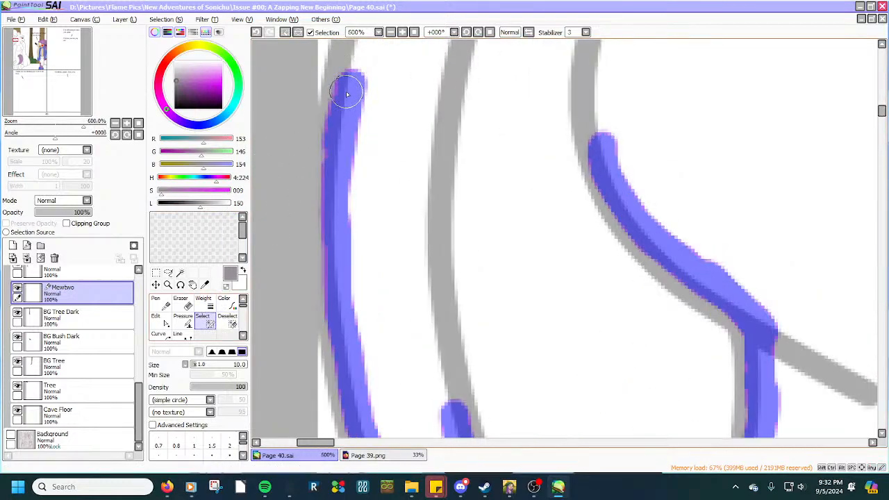
drag(347, 94, 361, 39)
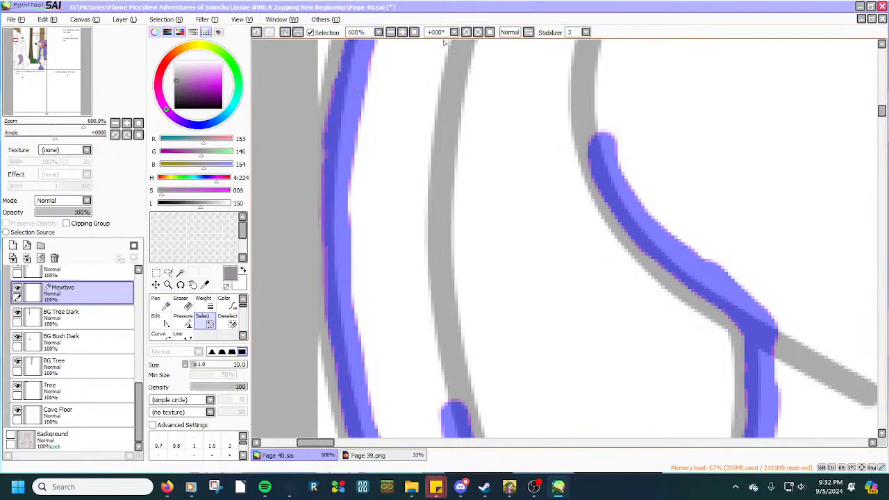
mouse_move(449, 47)
mouse_down()
mouse_move(436, 93)
mouse_move(425, 271)
mouse_move(439, 394)
mouse_move(452, 415)
mouse_move(431, 343)
mouse_move(429, 281)
mouse_move(443, 384)
mouse_up()
scroll(570, 149, down, 3)
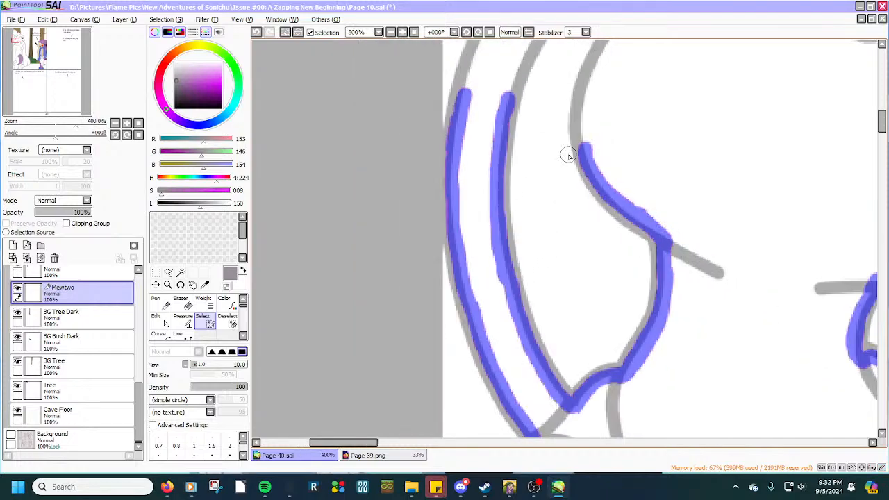
Select along the inner neck-tube curve, around its peak and down the back-of-head outline to close the gap's border, and even out the stroke.
drag(883, 134, 882, 124)
scroll(586, 179, up, 3)
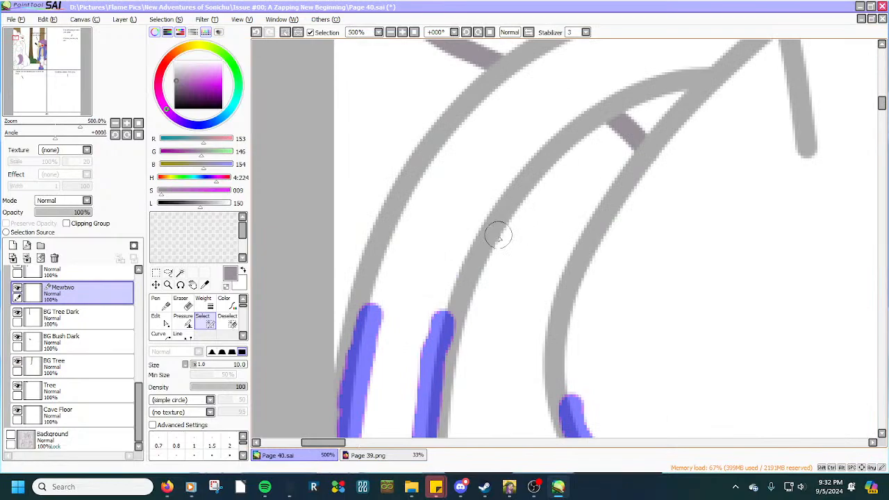
mouse_move(442, 320)
mouse_down()
mouse_move(460, 254)
mouse_move(528, 159)
mouse_move(631, 76)
mouse_move(625, 85)
mouse_move(691, 66)
mouse_move(718, 72)
mouse_move(726, 80)
mouse_move(653, 161)
mouse_move(570, 300)
mouse_move(562, 349)
mouse_move(567, 393)
mouse_up()
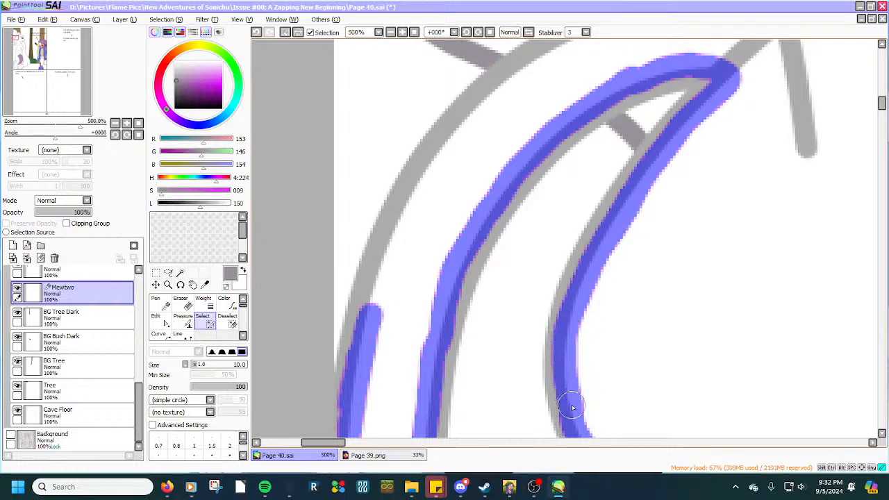
mouse_move(438, 363)
mouse_down()
mouse_move(435, 318)
mouse_move(458, 270)
mouse_up()
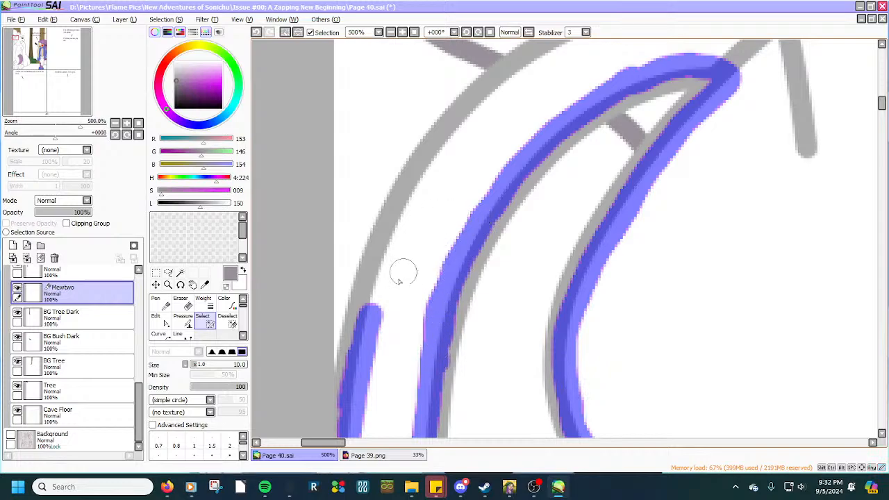
Extend the outer neck-tube selection over the top of the curve to the outline at the base of the ear.
mouse_move(369, 314)
mouse_down()
mouse_move(387, 250)
mouse_move(438, 157)
mouse_up()
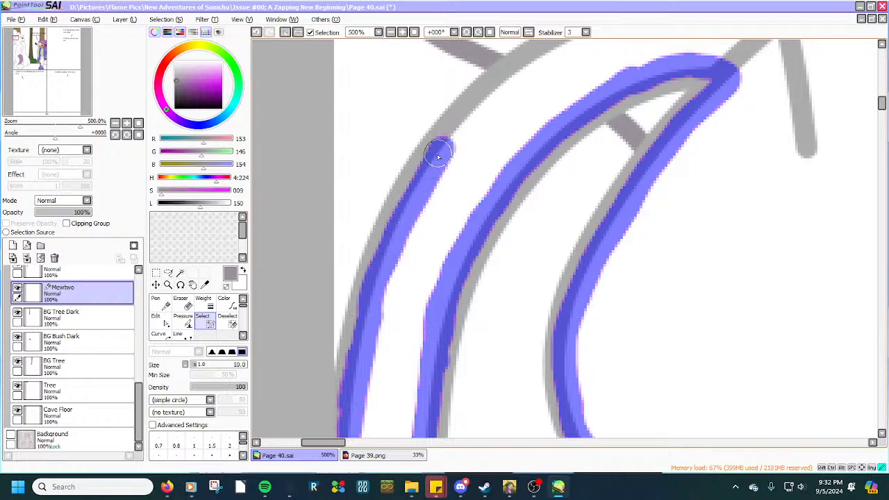
drag(418, 189, 372, 313)
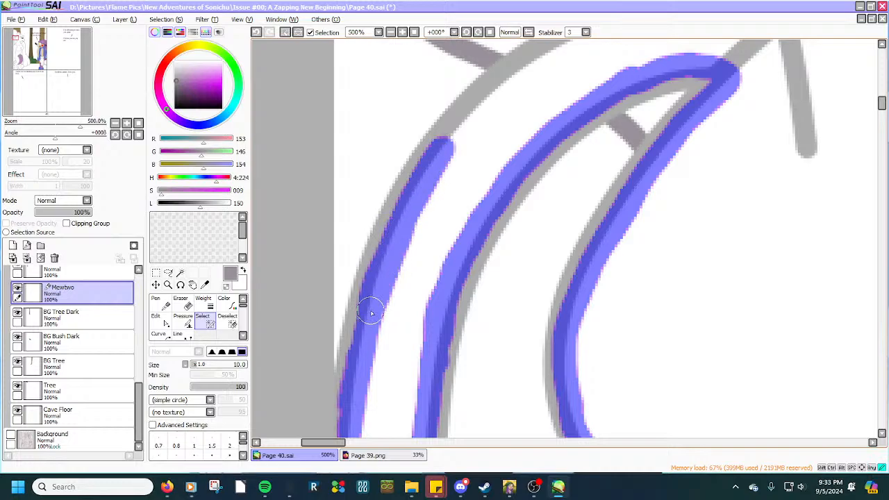
scroll(415, 236, up, 4)
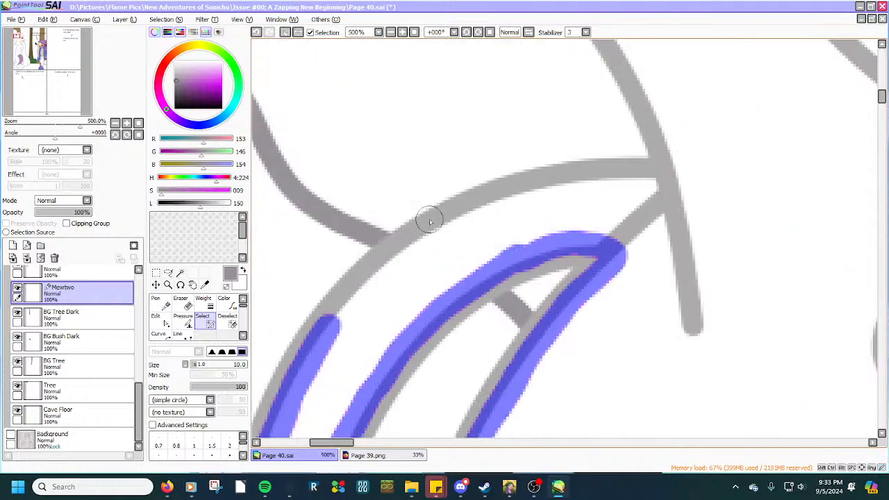
mouse_move(333, 317)
mouse_down()
mouse_move(390, 266)
mouse_move(359, 282)
mouse_move(386, 258)
mouse_move(474, 210)
mouse_move(530, 191)
mouse_move(657, 182)
mouse_move(601, 179)
mouse_move(668, 182)
mouse_move(667, 140)
mouse_move(627, 51)
mouse_move(674, 156)
mouse_move(670, 170)
mouse_up()
Extend the selection from the snout line across the outer eye corner up to the underside of the brow.
scroll(671, 169, down, 6)
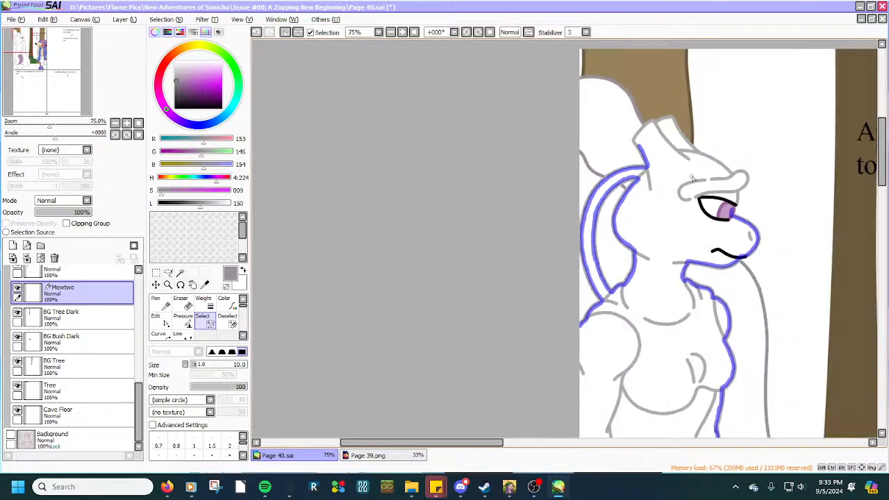
scroll(692, 179, up, 5)
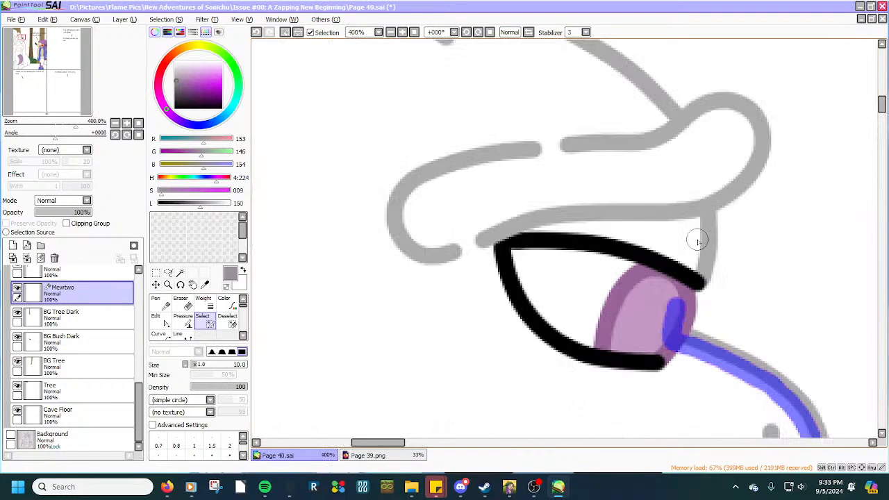
mouse_move(672, 290)
mouse_down()
mouse_move(673, 305)
mouse_move(702, 244)
mouse_move(703, 208)
mouse_up()
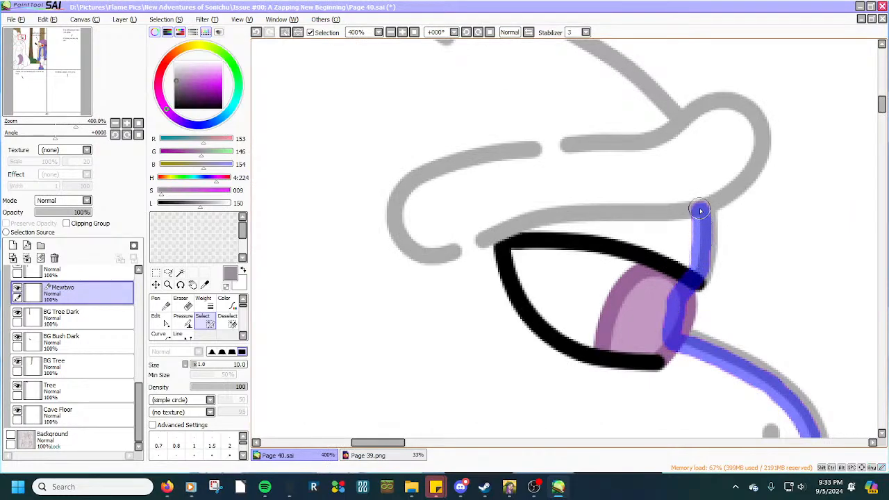
scroll(705, 214, up, 1)
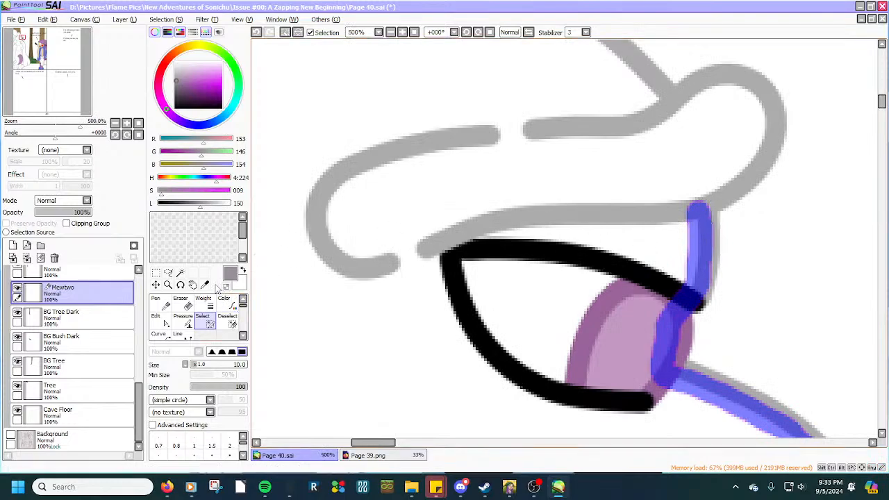
click(229, 321)
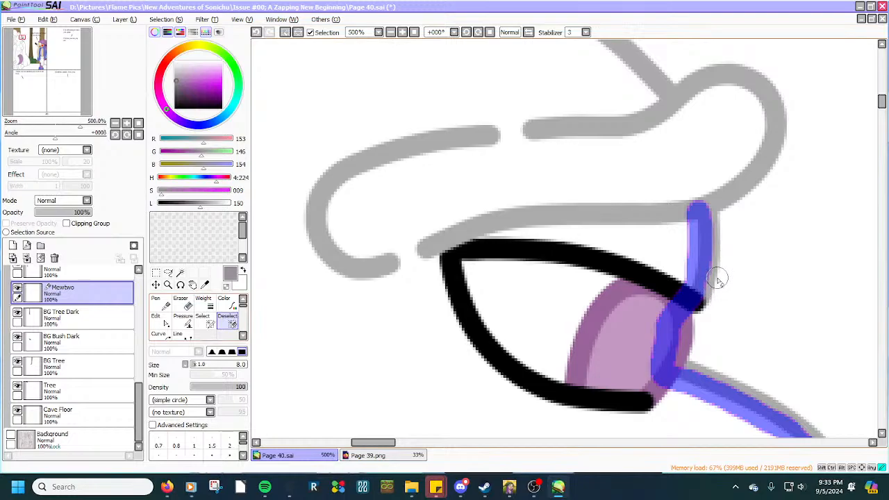
click(202, 321)
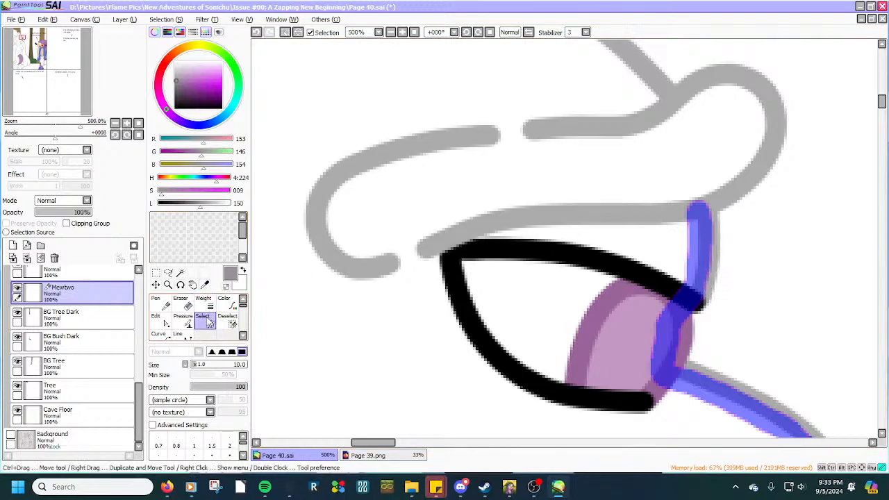
Extend the selection around the brow bump onto the forehead, and from the ear's base up over both ear tips to the forehead.
mouse_move(697, 207)
mouse_down()
mouse_move(754, 152)
mouse_move(768, 126)
mouse_move(757, 99)
mouse_move(712, 87)
mouse_move(668, 116)
mouse_move(620, 62)
mouse_move(652, 92)
mouse_move(686, 104)
mouse_move(724, 95)
mouse_up()
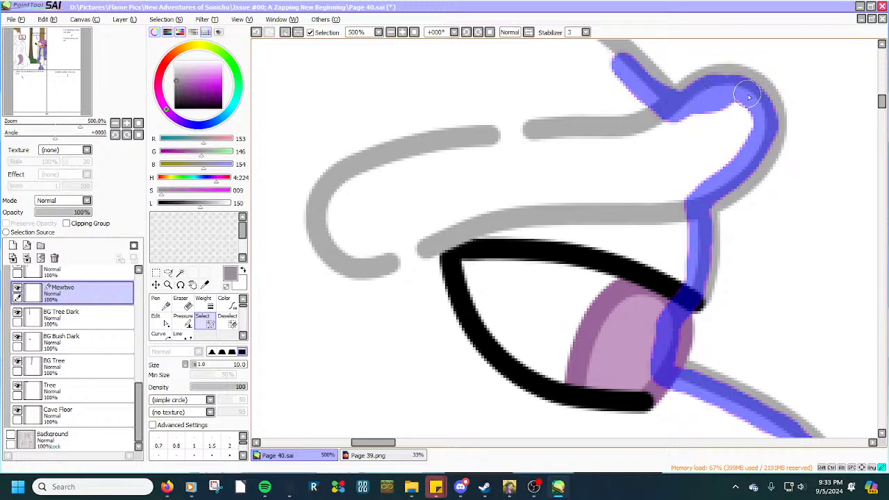
scroll(692, 105, down, 4)
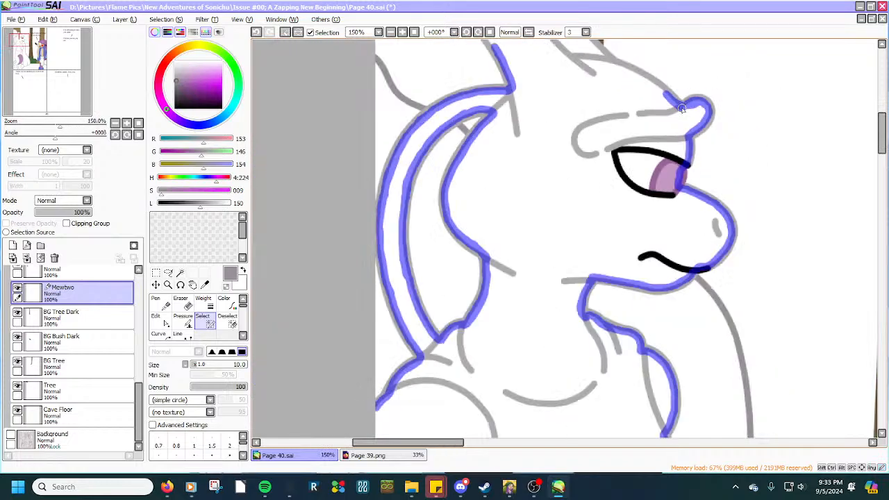
drag(883, 128, 883, 117)
scroll(510, 98, up, 3)
scroll(467, 179, up, 1)
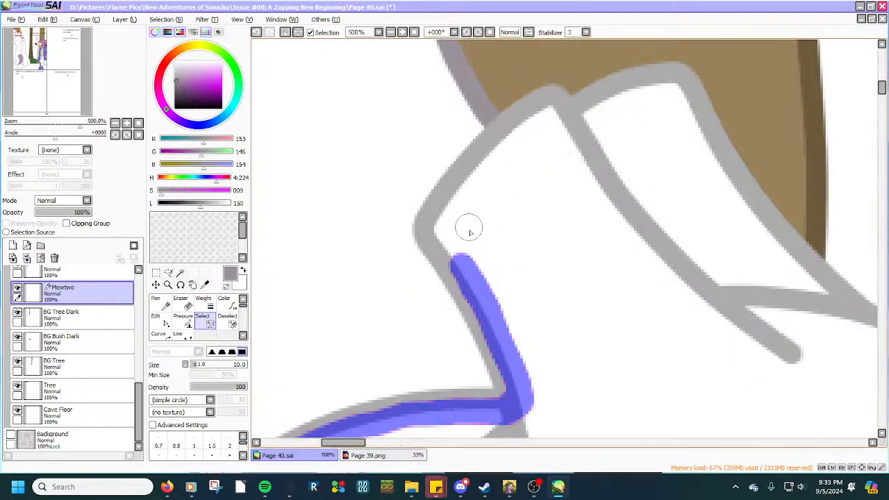
mouse_move(469, 278)
mouse_down()
mouse_move(436, 222)
mouse_move(539, 100)
mouse_move(576, 72)
mouse_move(660, 61)
mouse_move(706, 71)
mouse_move(735, 98)
mouse_move(778, 238)
mouse_move(833, 302)
mouse_up()
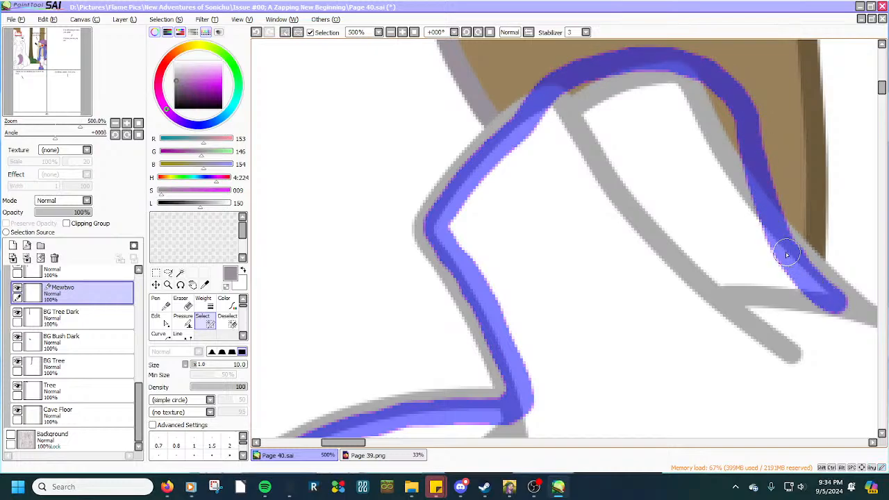
Close the selection along the forehead between brow and ear, and flood-select the inside of Mewtwo's outline with the Magic Wand.
scroll(736, 247, down, 5)
scroll(871, 284, up, 5)
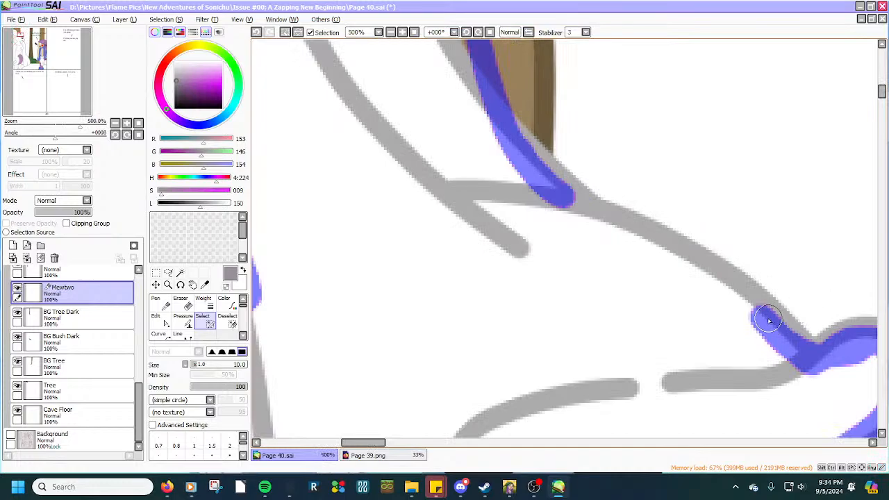
mouse_move(769, 321)
mouse_down()
mouse_move(700, 267)
mouse_move(549, 188)
mouse_up()
click(227, 320)
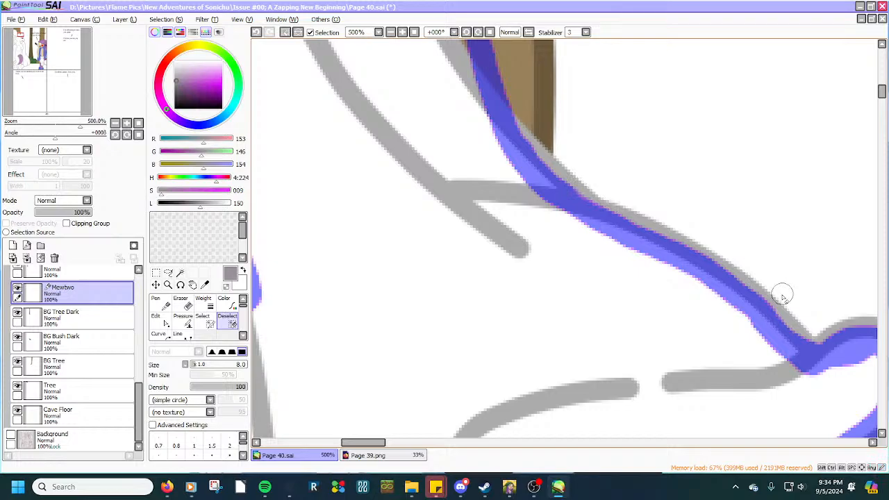
scroll(703, 241, down, 5)
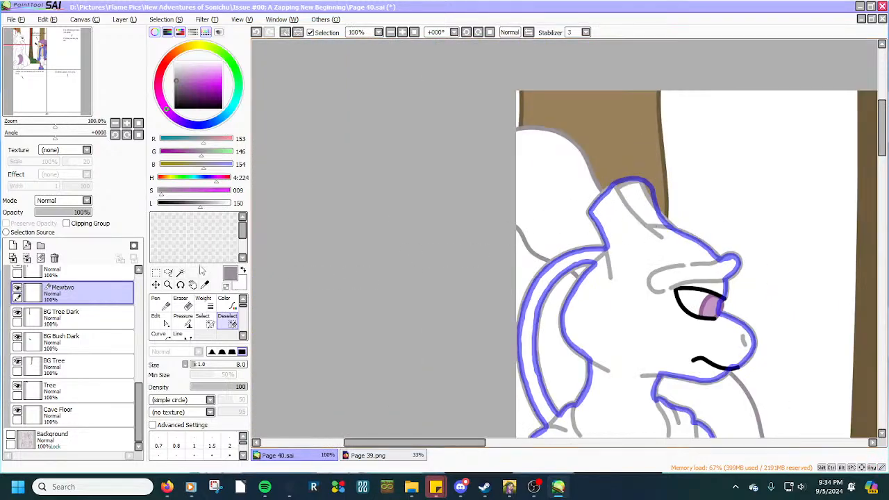
click(183, 273)
click(629, 270)
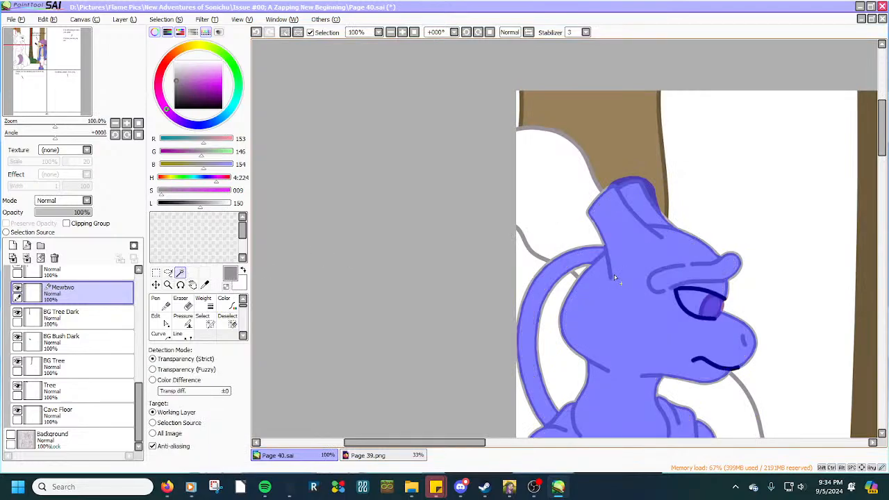
Delete the Mewtwo linework layer and add a new normal layer named Mewtwo in its place above BG Tree Dark.
scroll(614, 274, down, 4)
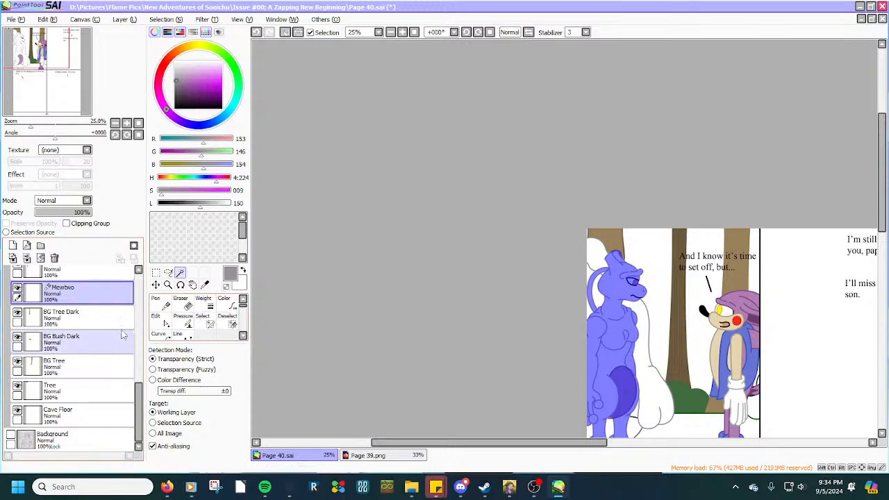
drag(107, 290, 55, 259)
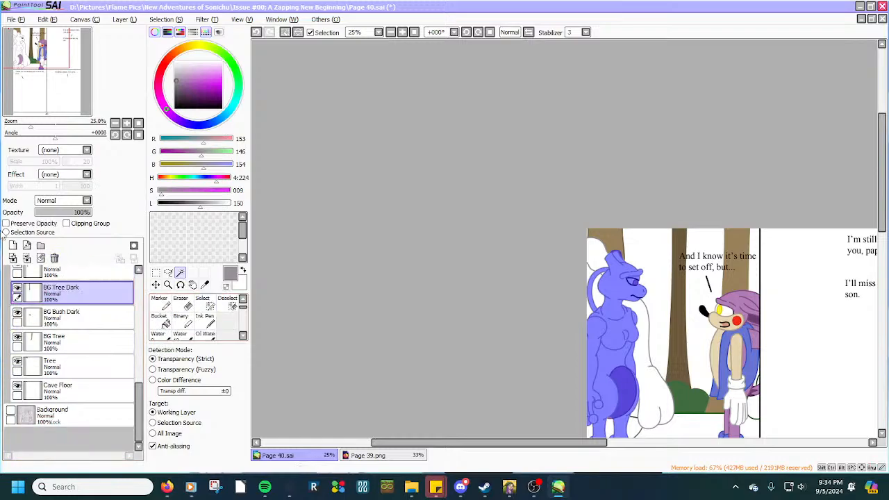
click(25, 245)
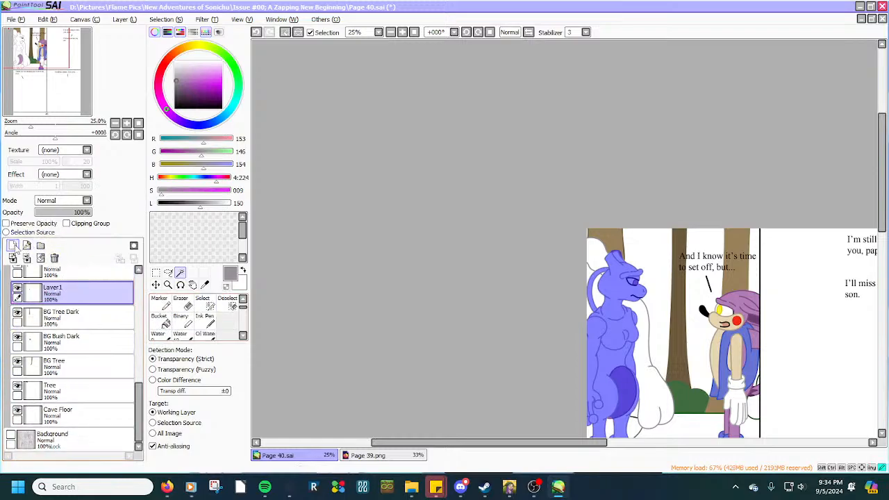
double_click(64, 295)
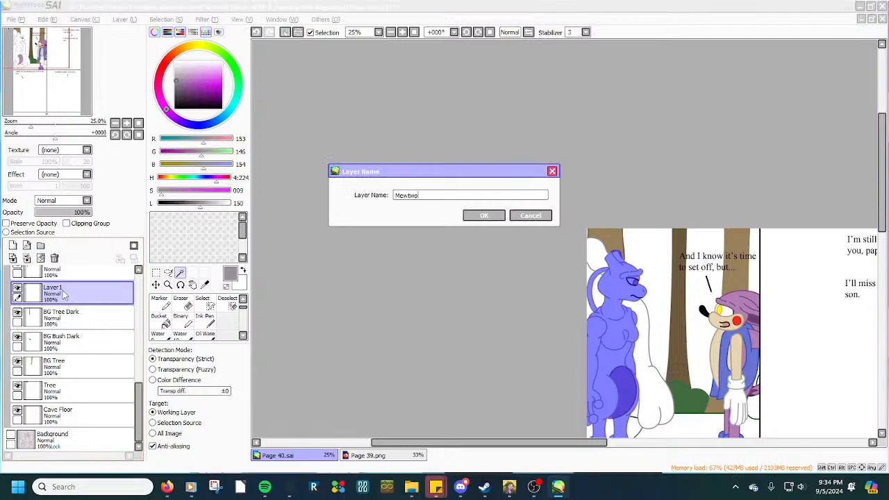
key(Return)
Sample Mewtwo's light grey body colour from Page 39.png and return to Page 40.sai.
click(159, 320)
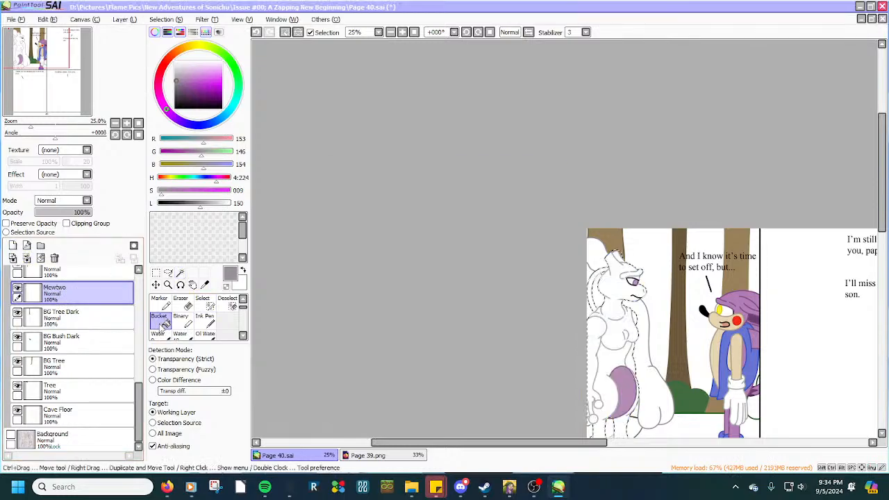
click(205, 286)
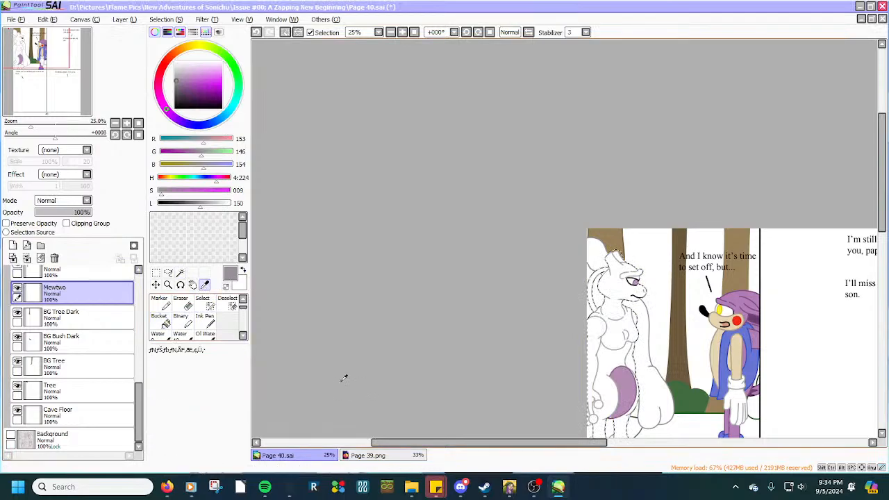
click(379, 455)
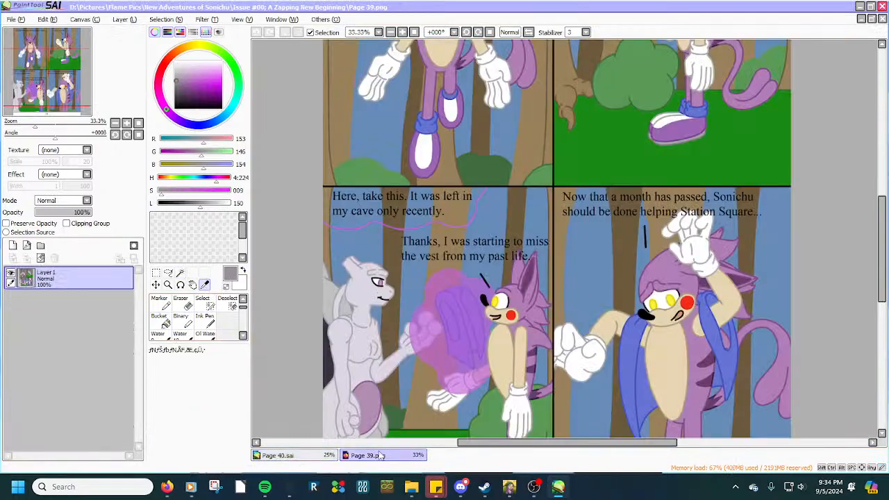
click(362, 339)
click(291, 454)
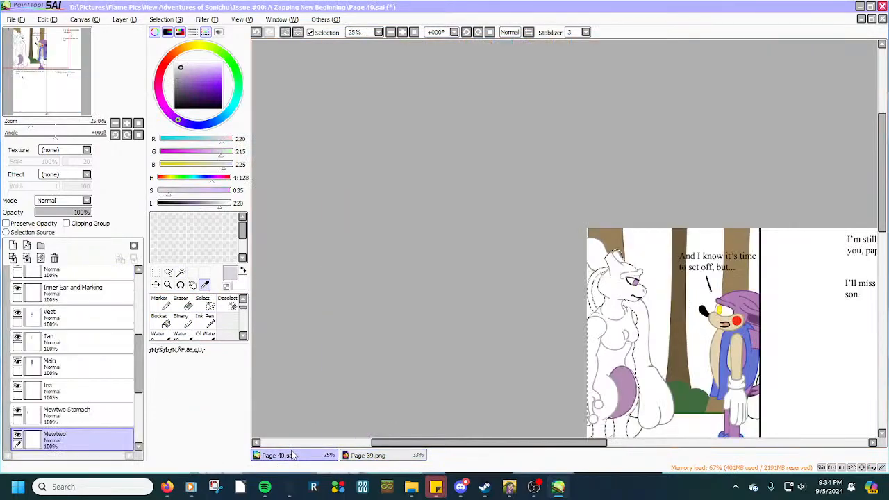
click(171, 324)
click(607, 320)
scroll(608, 319, up, 4)
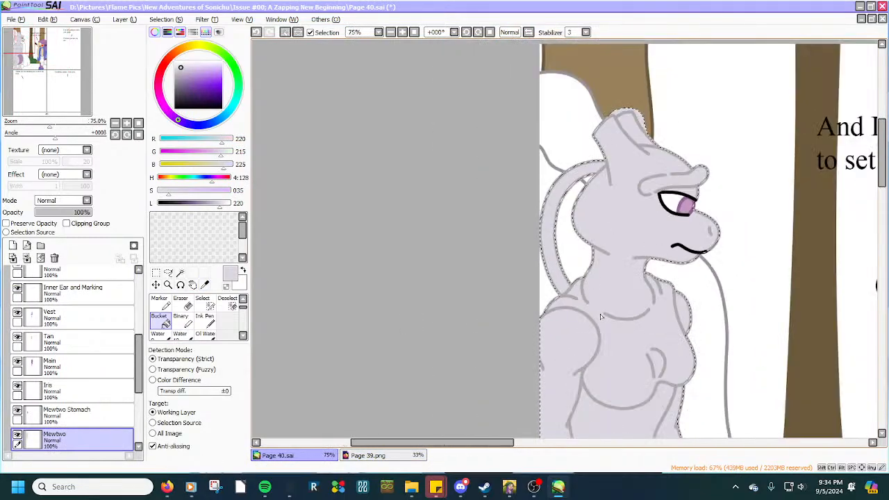
scroll(600, 314, up, 3)
scroll(593, 307, down, 5)
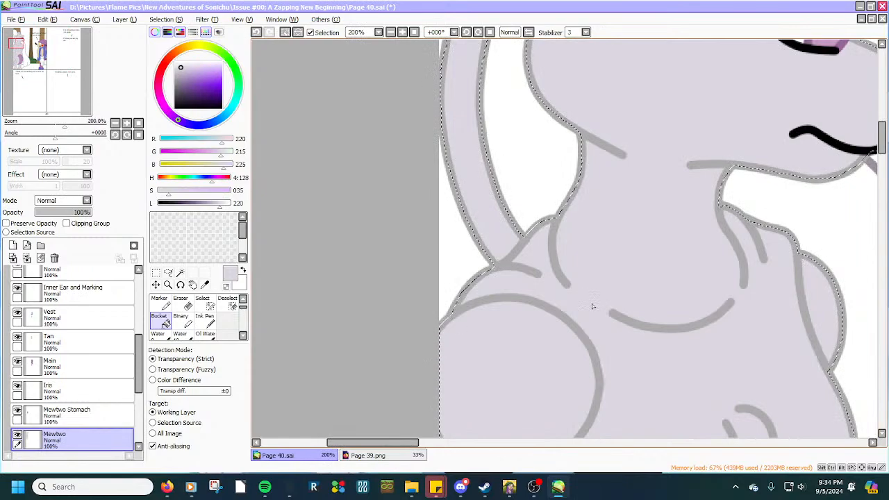
scroll(621, 227, up, 3)
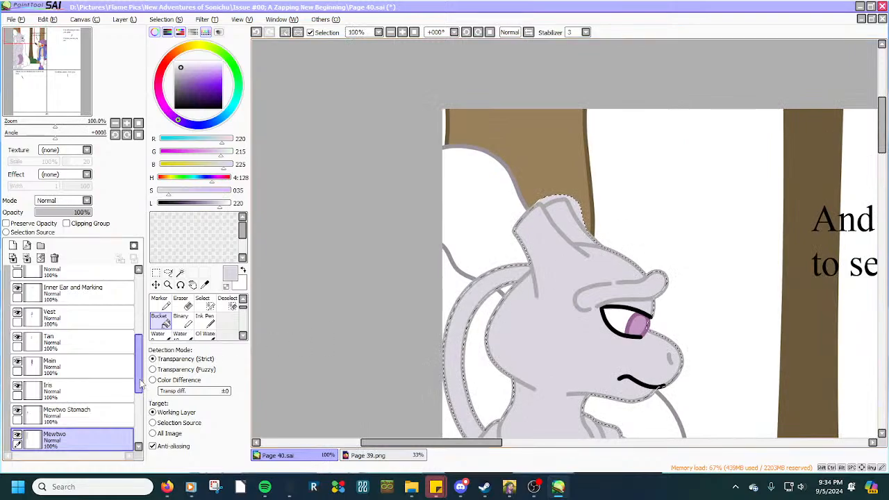
key(ctrl+z)
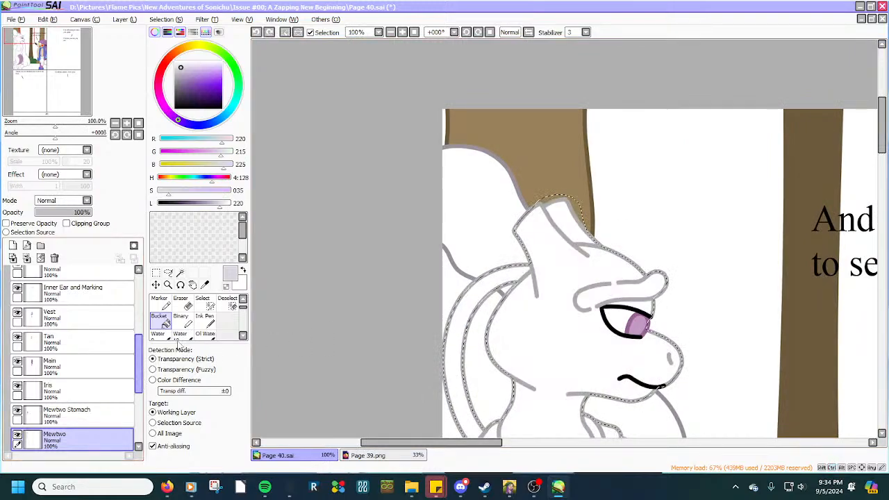
Deselect the excess selection outside the ear outline, over the brown tree behind Mewtwo's ears.
click(229, 304)
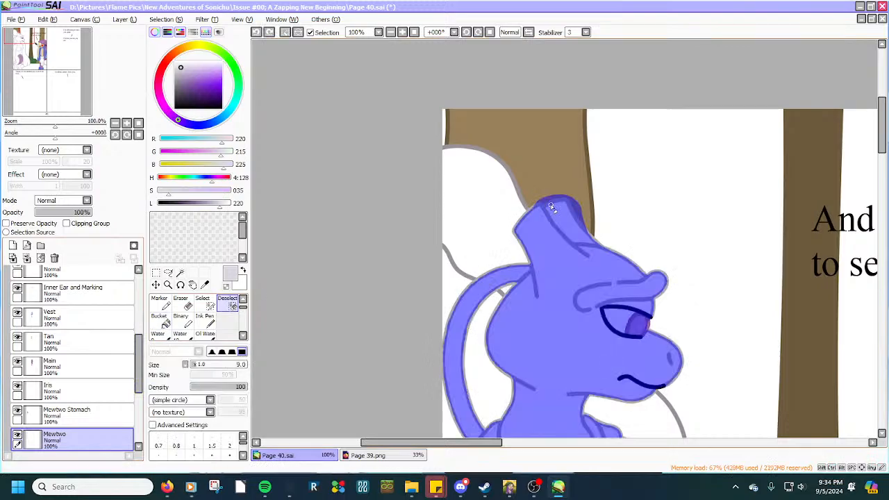
scroll(549, 208, up, 6)
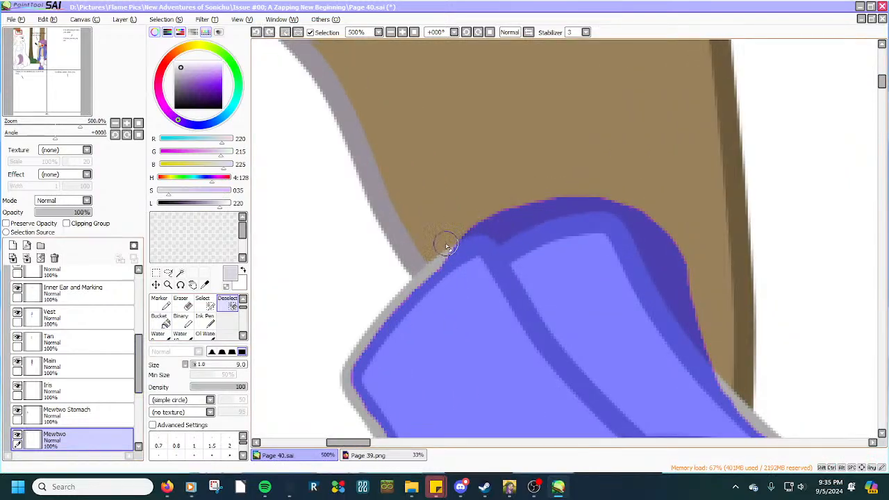
mouse_move(448, 246)
mouse_down()
mouse_move(498, 239)
mouse_move(454, 240)
mouse_move(487, 224)
mouse_move(512, 224)
mouse_move(502, 237)
mouse_move(613, 209)
mouse_move(682, 326)
mouse_move(722, 369)
mouse_move(692, 339)
mouse_up()
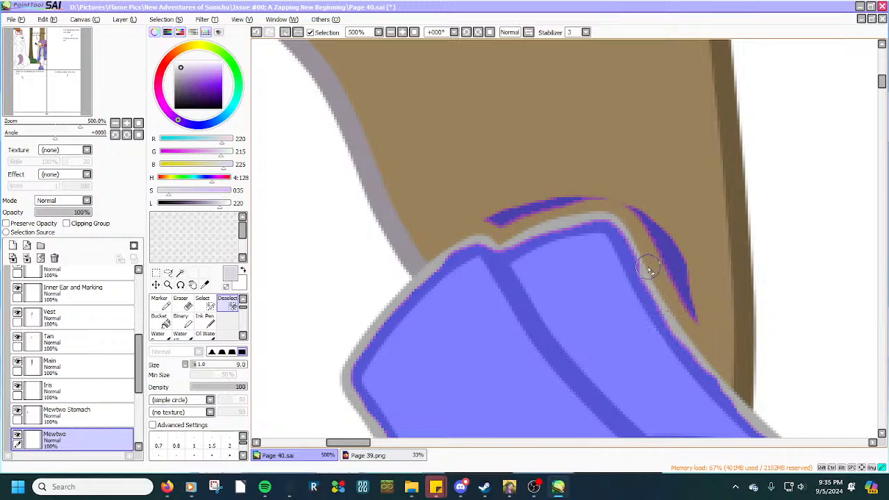
mouse_move(601, 212)
mouse_down()
mouse_move(555, 198)
mouse_move(486, 212)
mouse_up()
mouse_move(614, 203)
mouse_down()
mouse_move(676, 256)
mouse_move(709, 328)
mouse_move(658, 259)
mouse_up()
scroll(648, 240, down, 6)
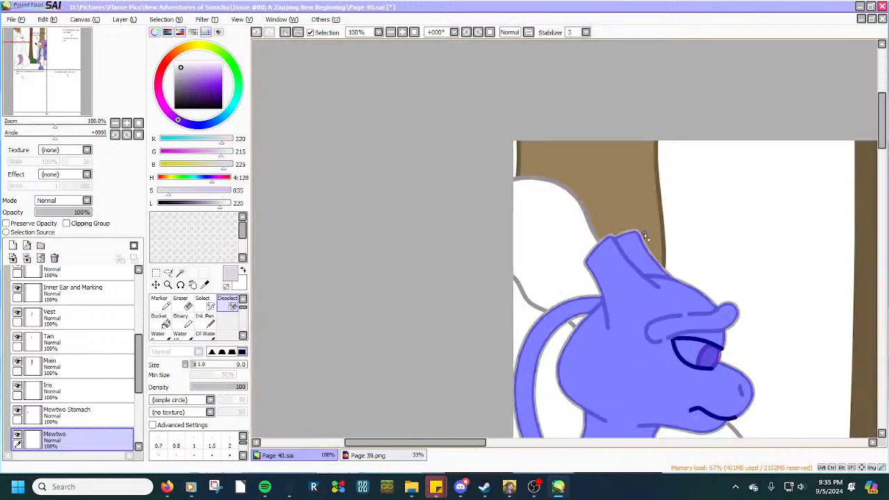
Fill the selected Mewtwo body with the sampled light grey using the Bucket and clear the selection.
click(166, 337)
click(161, 320)
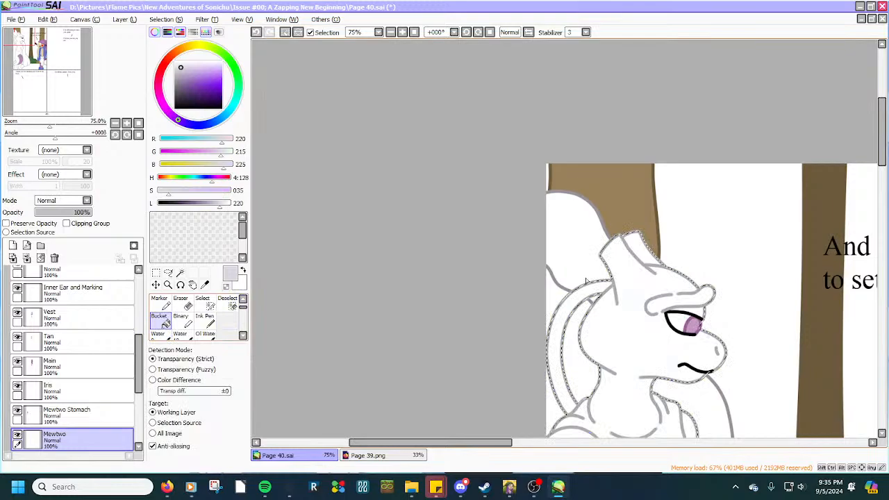
click(635, 285)
scroll(633, 284, down, 4)
scroll(654, 317, up, 4)
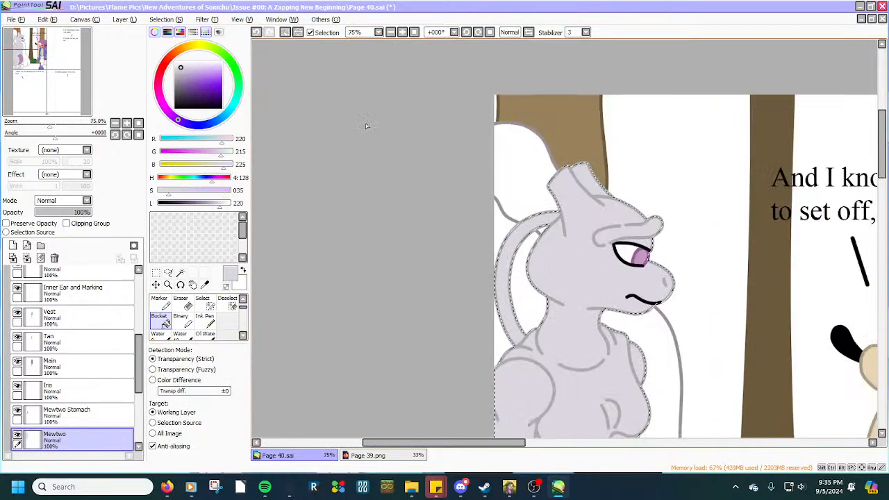
click(163, 20)
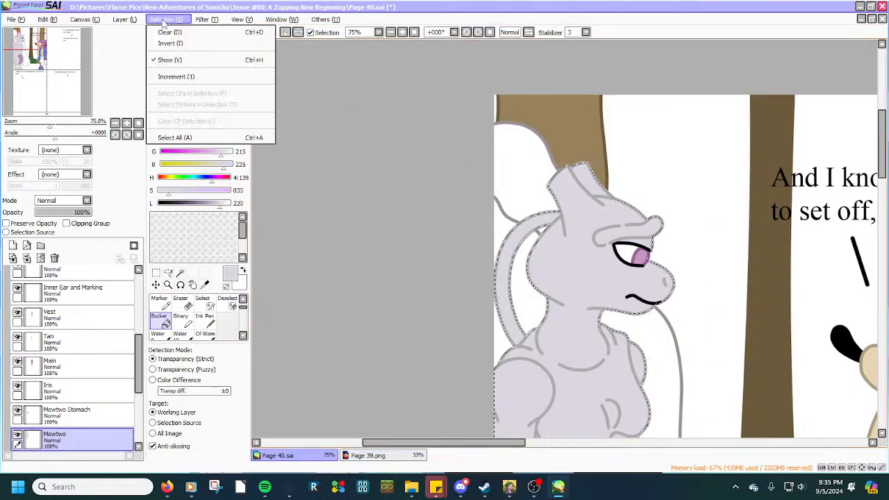
click(169, 32)
scroll(831, 186, down, 3)
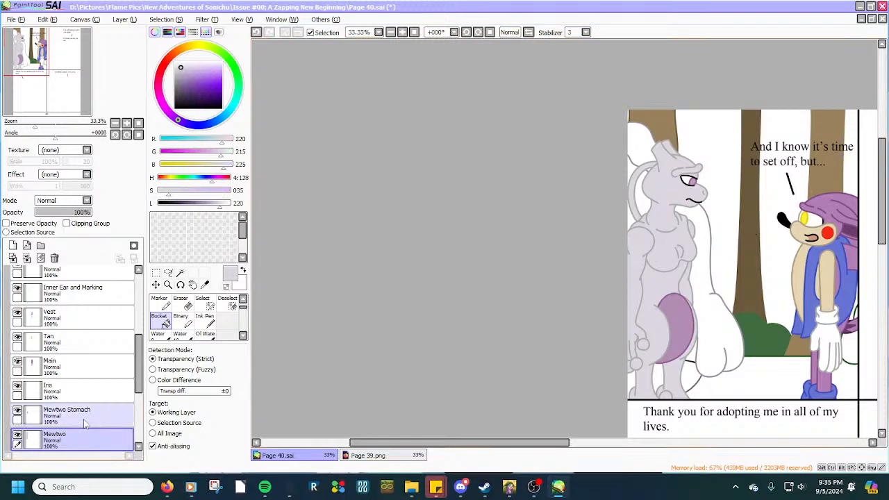
Rename the Cave Floor layer as Bush.
scroll(85, 424, down, 2)
scroll(85, 423, down, 4)
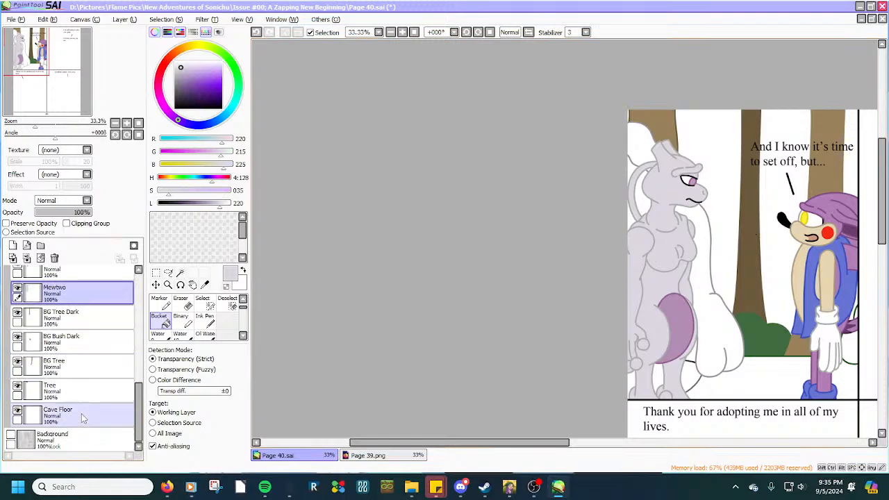
click(76, 415)
double_click(67, 413)
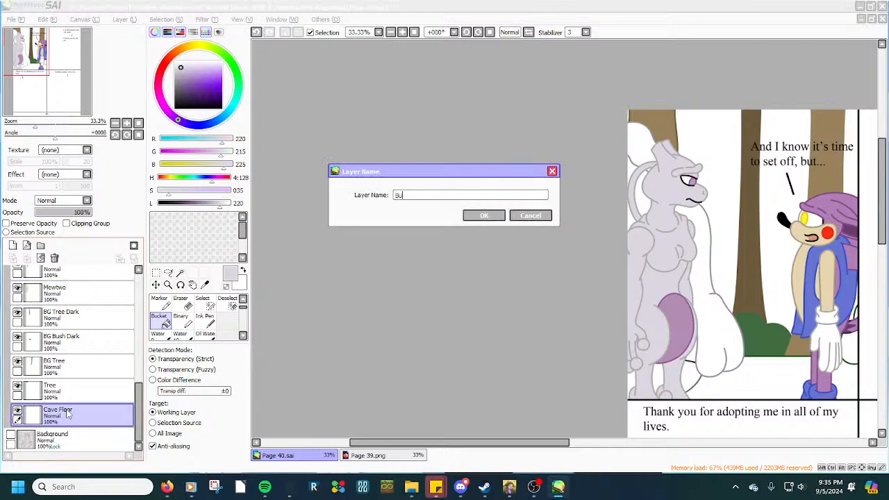
text(Bush)
key(Return)
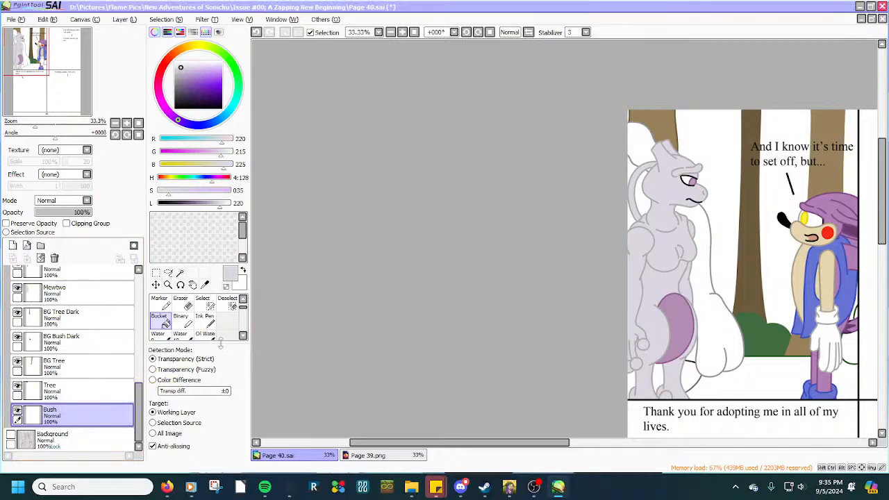
Sample the lighter foreground bush green from Page 39.png and switch to the Select brush on Page 40.sai.
click(205, 285)
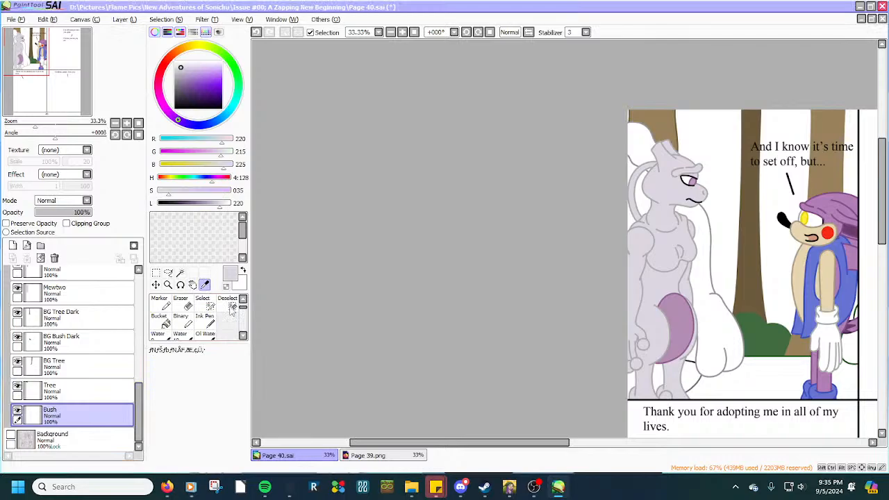
click(376, 455)
click(496, 425)
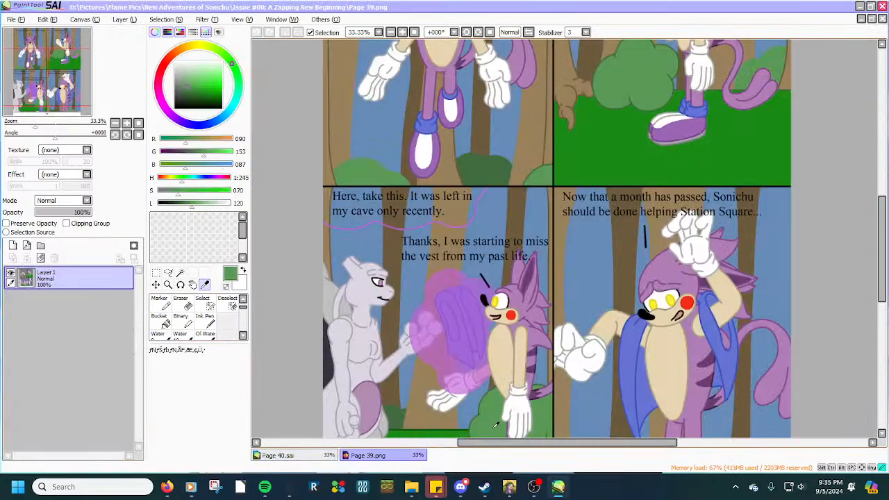
click(293, 459)
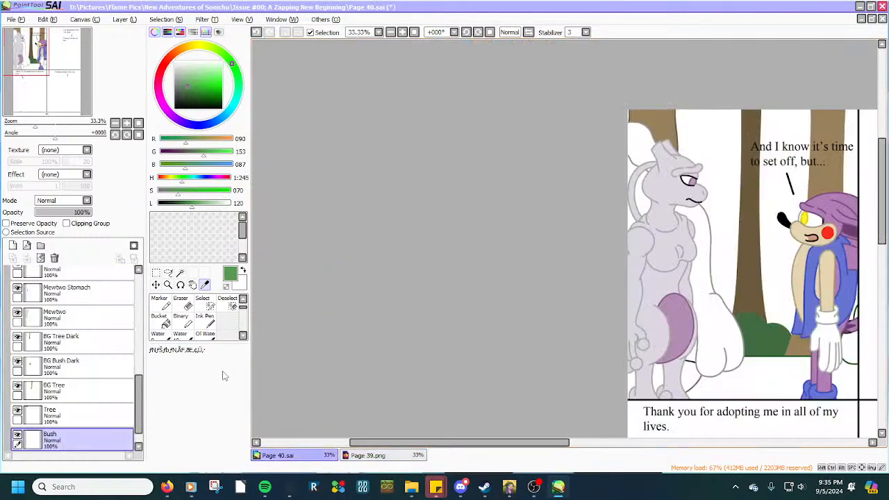
click(210, 307)
drag(547, 443, 606, 444)
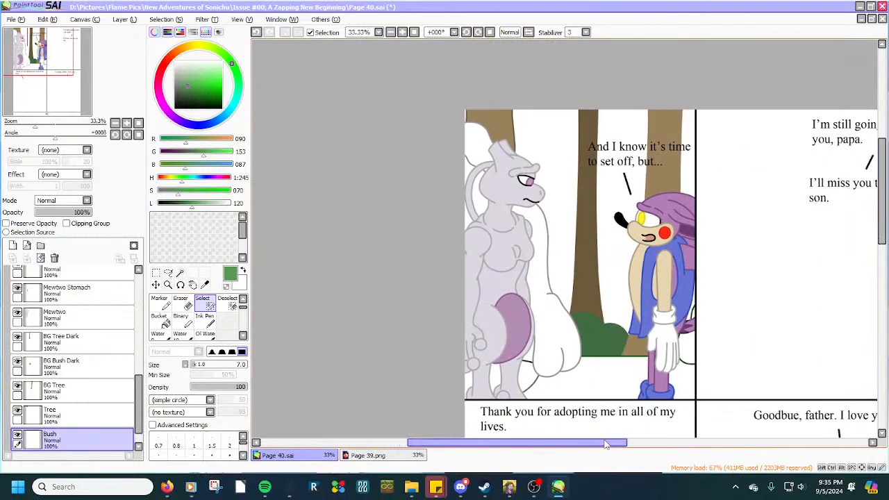
Outline the foreground bush's lower curve beside the glove and the adjoining panel border with the Select brush, running across the fingers.
scroll(665, 364, up, 4)
scroll(809, 332, up, 3)
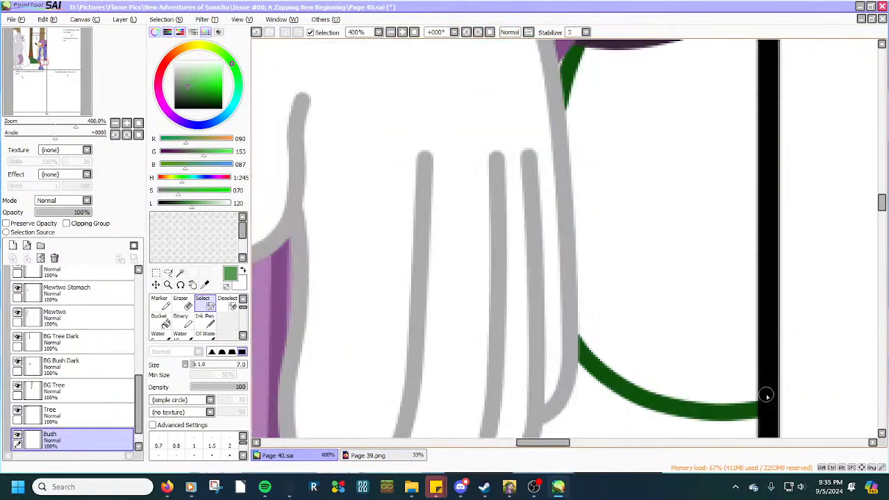
scroll(766, 395, up, 2)
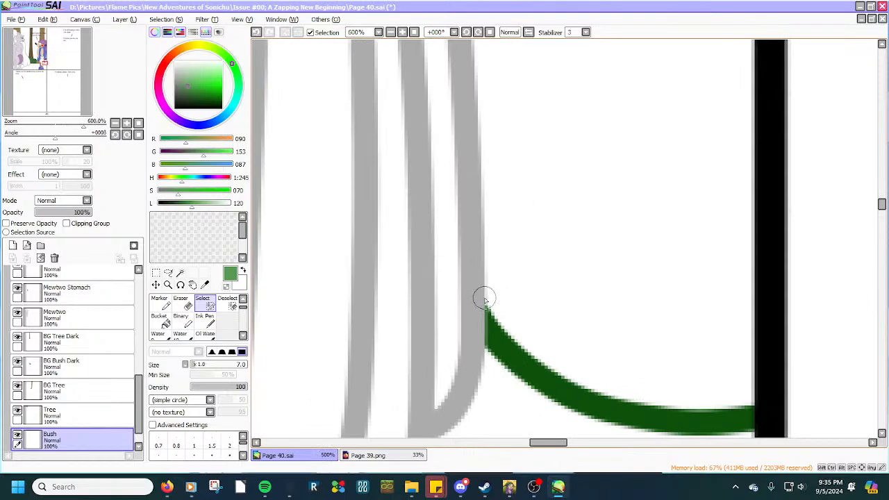
mouse_move(484, 299)
mouse_down()
mouse_move(550, 368)
mouse_move(518, 347)
mouse_move(534, 360)
mouse_move(609, 398)
mouse_move(684, 415)
mouse_move(754, 407)
mouse_move(763, 326)
mouse_move(756, 32)
mouse_up()
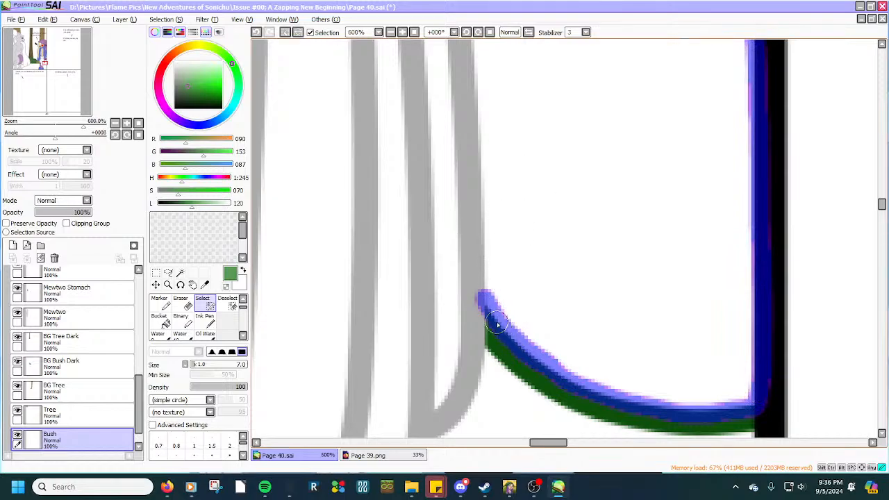
mouse_move(497, 324)
mouse_down()
mouse_move(452, 263)
mouse_move(432, 168)
mouse_up()
scroll(426, 197, down, 4)
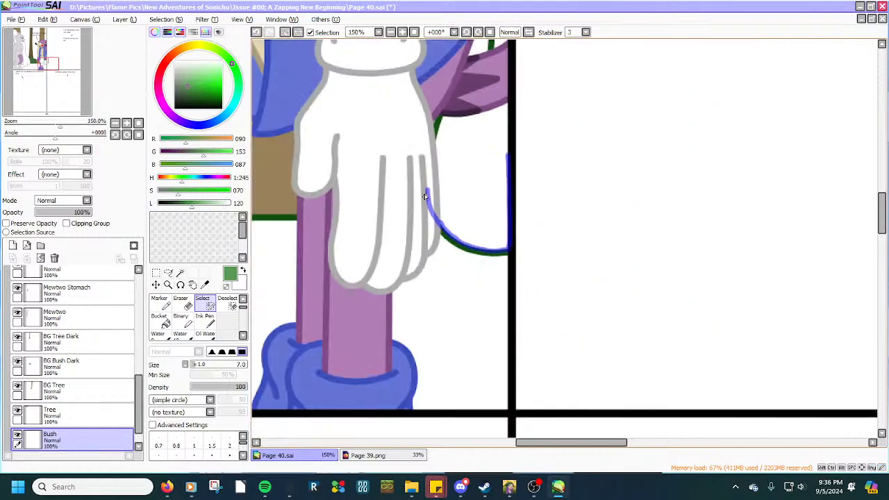
Extend the bush selection outline up its inner edge along the glove and over the purple tail.
scroll(416, 146, up, 2)
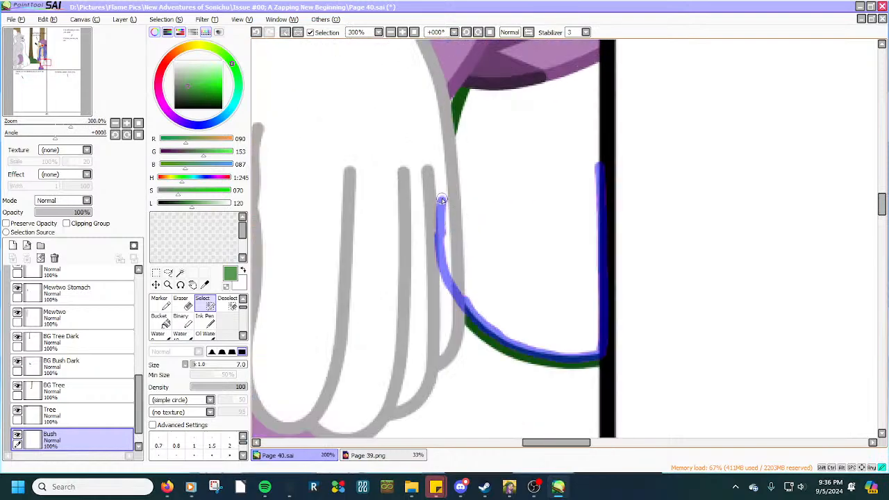
scroll(467, 101, up, 3)
drag(475, 58, 401, 308)
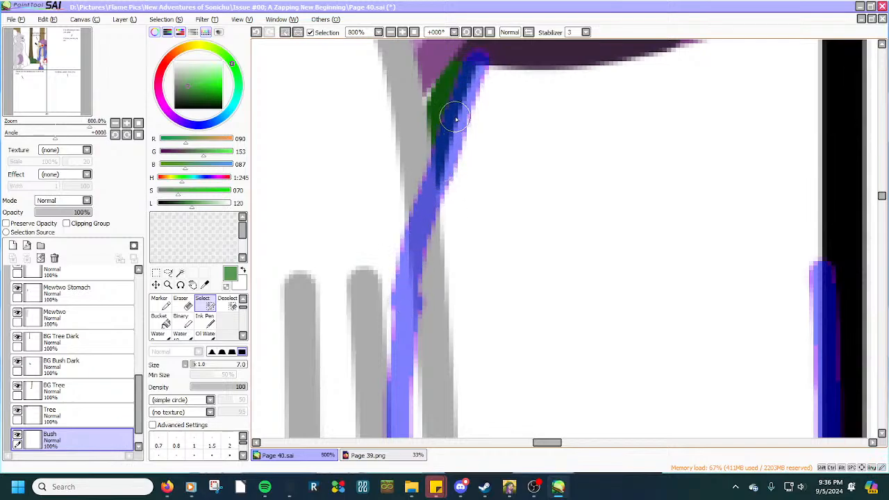
scroll(451, 118, down, 3)
drag(884, 221, 882, 209)
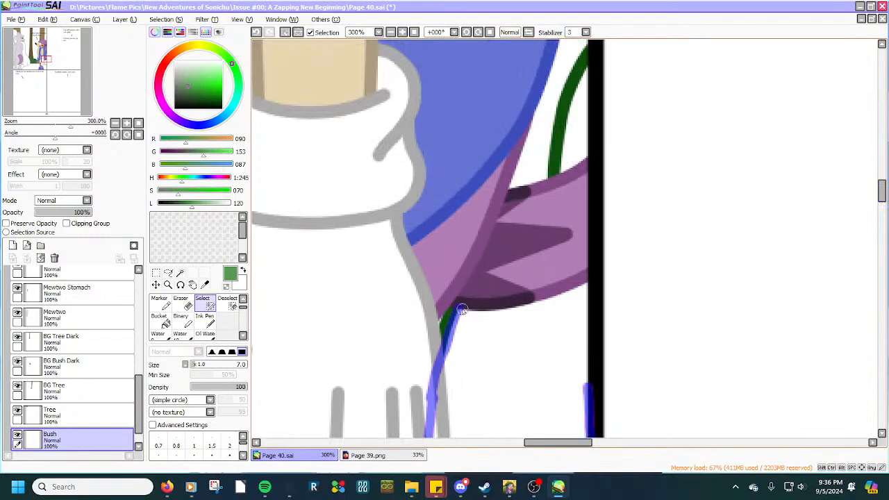
mouse_move(461, 310)
mouse_down()
mouse_move(490, 263)
mouse_move(546, 219)
mouse_up()
scroll(585, 356, up, 2)
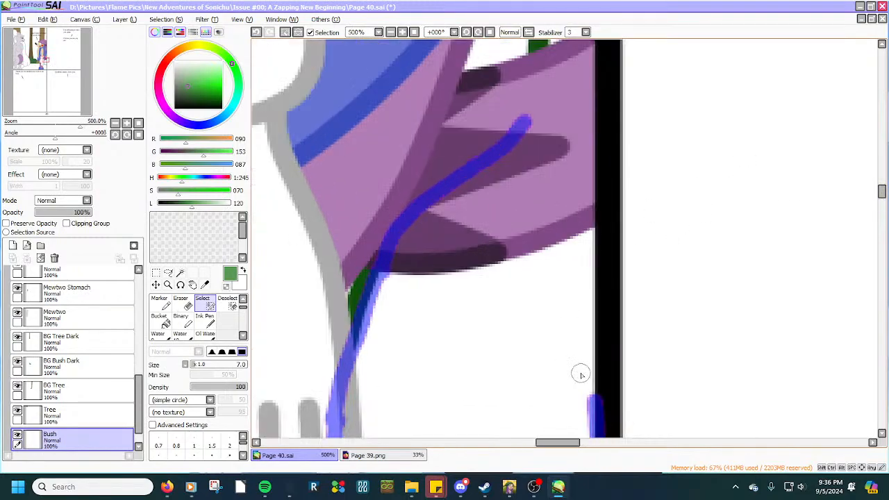
Close the selection outline up the panel border and around the bush's tip above the tail, thickening it inside the tip.
drag(597, 401, 602, 43)
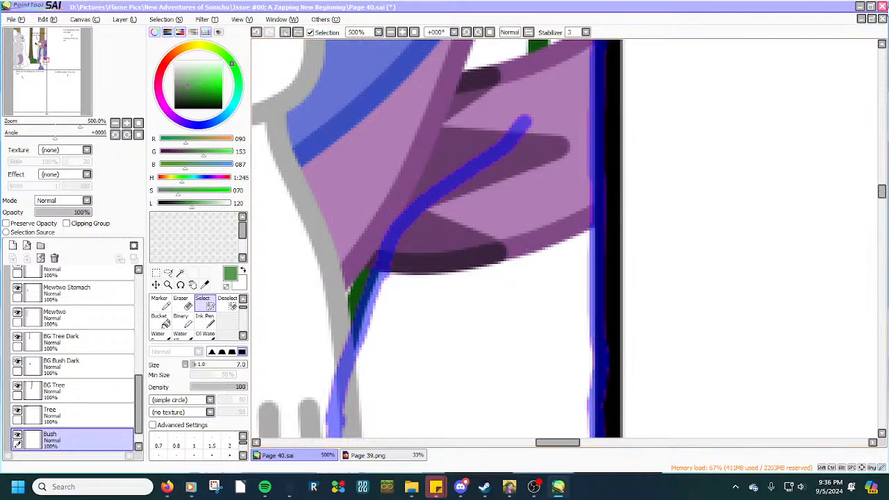
click(882, 44)
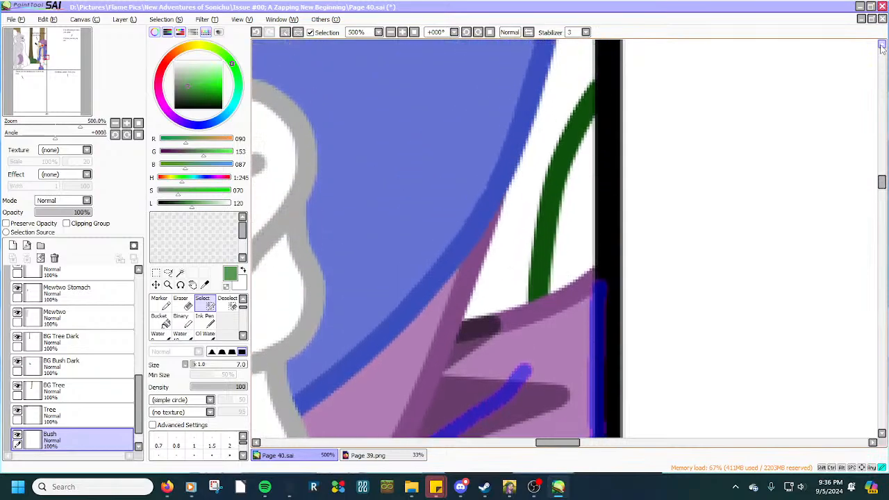
mouse_move(528, 421)
mouse_down()
mouse_move(549, 366)
mouse_move(559, 255)
mouse_move(601, 156)
mouse_move(598, 356)
mouse_up()
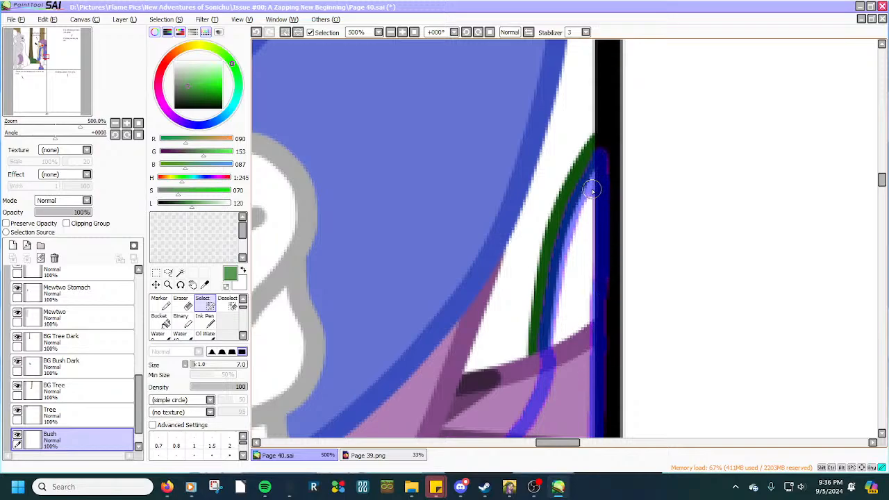
mouse_move(587, 191)
mouse_down()
mouse_move(595, 155)
mouse_move(548, 331)
mouse_up()
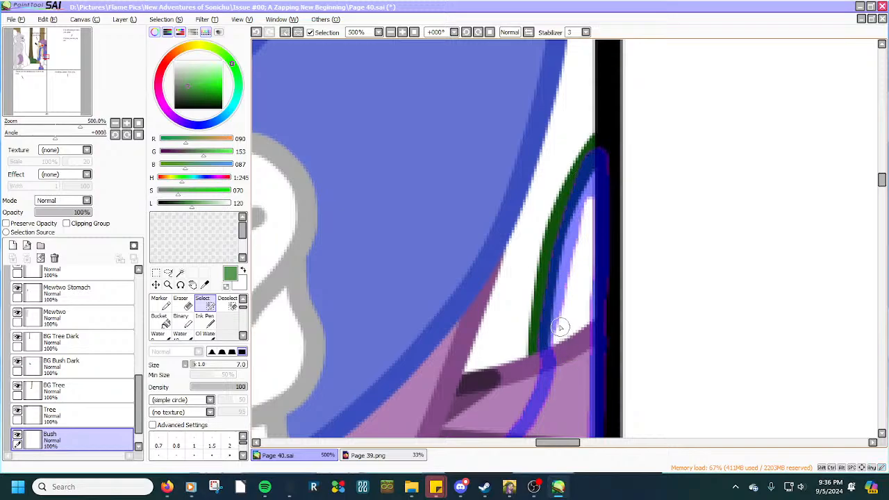
Add the outlined bush interior to the selection with the Magic Wand and fill it with the sampled green using the Bucket.
scroll(559, 326, down, 3)
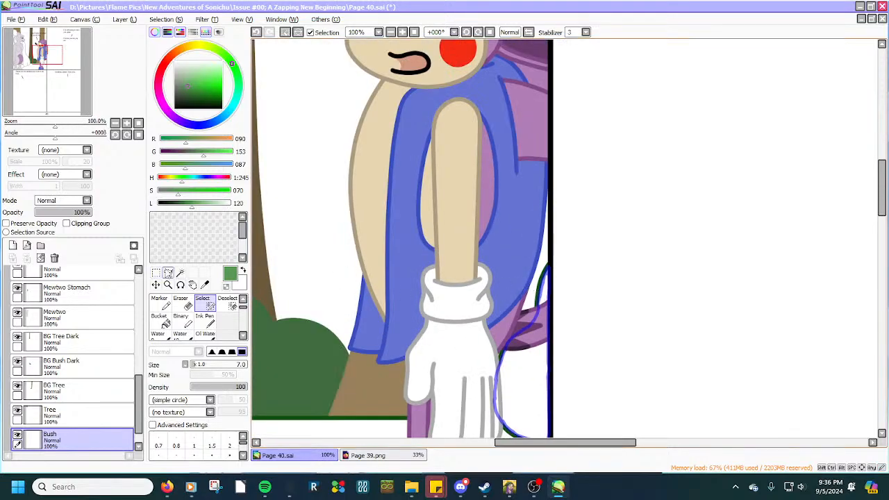
click(180, 272)
click(519, 394)
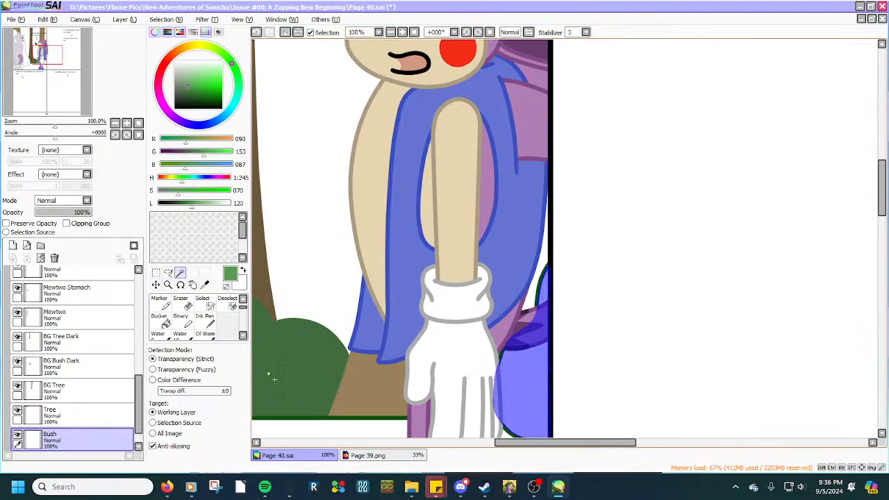
click(163, 321)
click(520, 380)
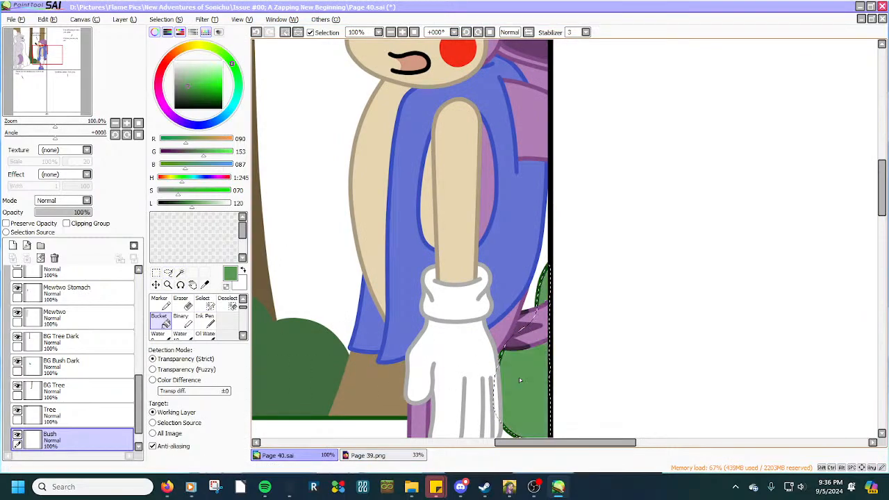
scroll(519, 380, down, 2)
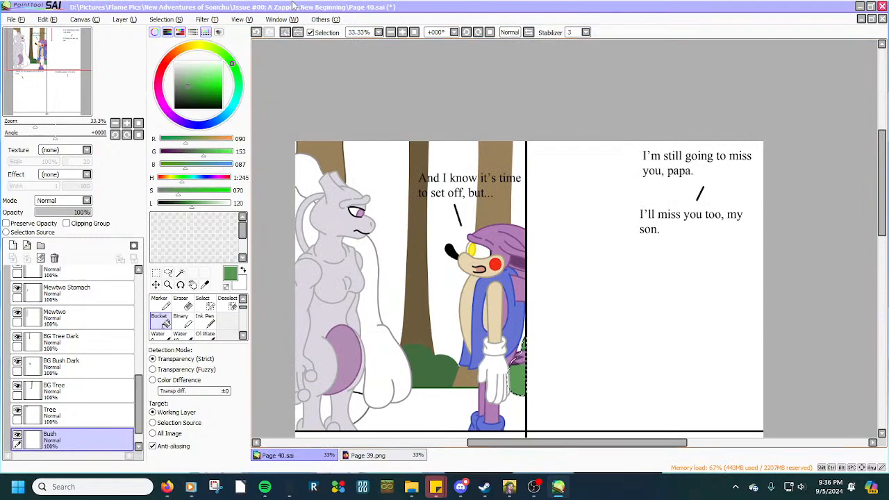
Clear the bush selection and save Page 40.sai.
click(167, 19)
click(183, 32)
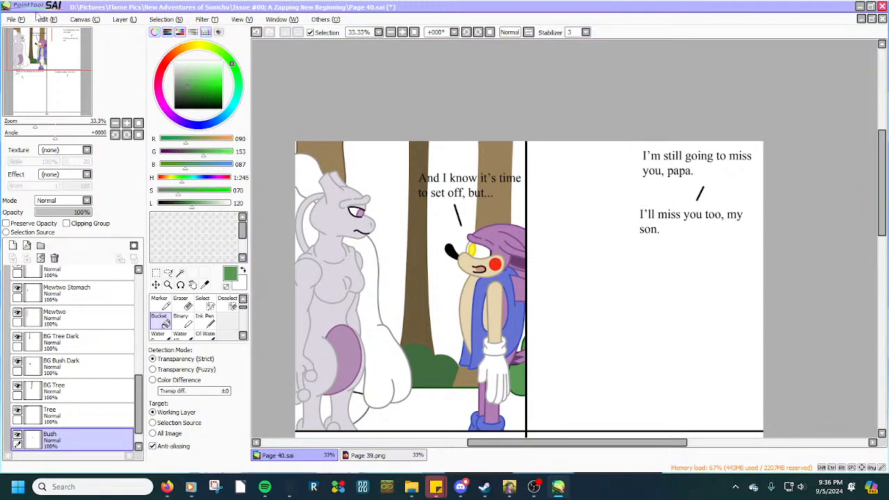
click(14, 19)
click(27, 85)
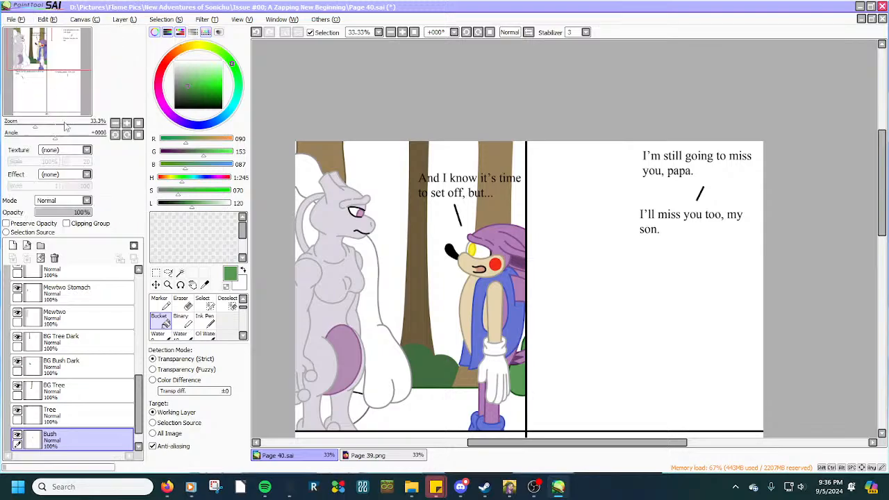
Add a new layer directly beneath the Bush layer and name it Cave Floor.
scroll(96, 308, down, 1)
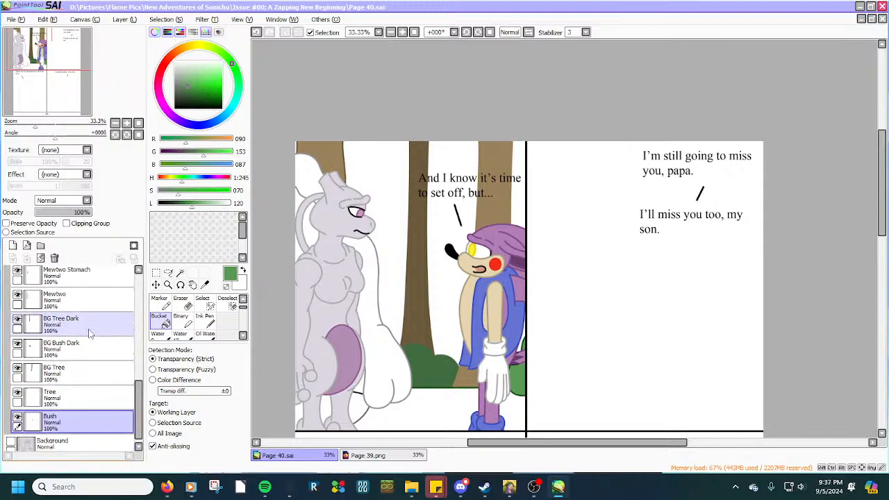
click(13, 245)
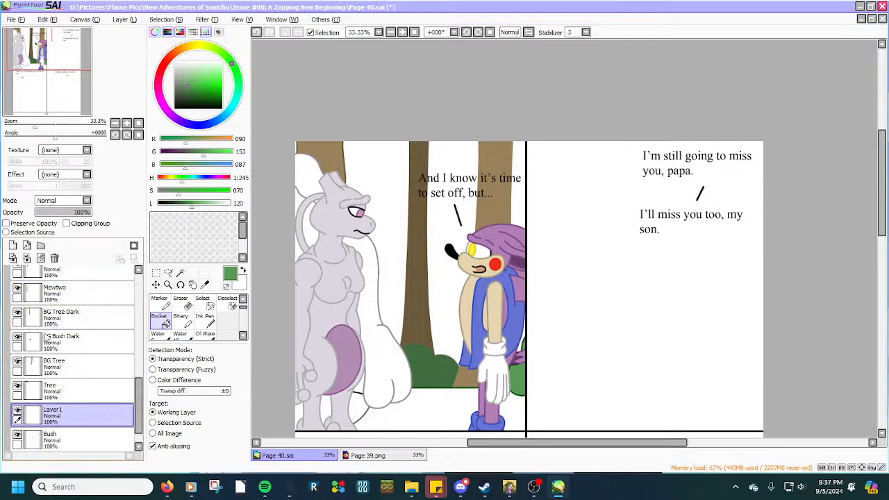
drag(70, 393, 71, 422)
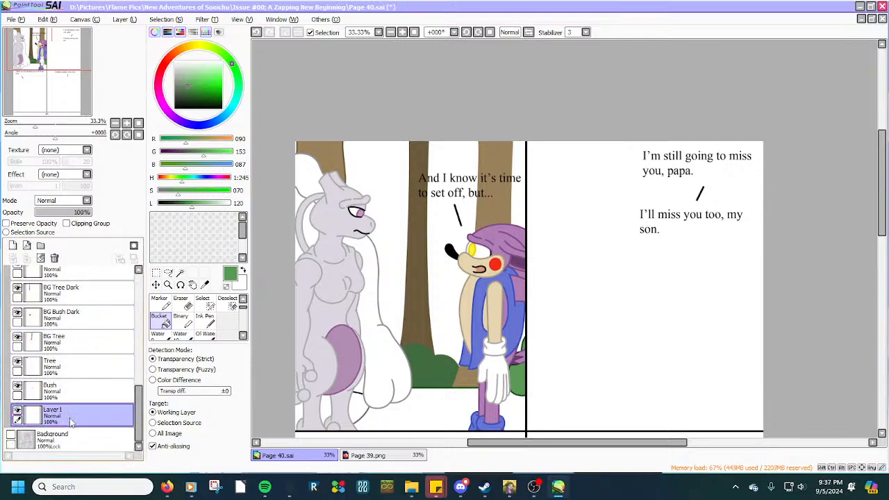
double_click(70, 422)
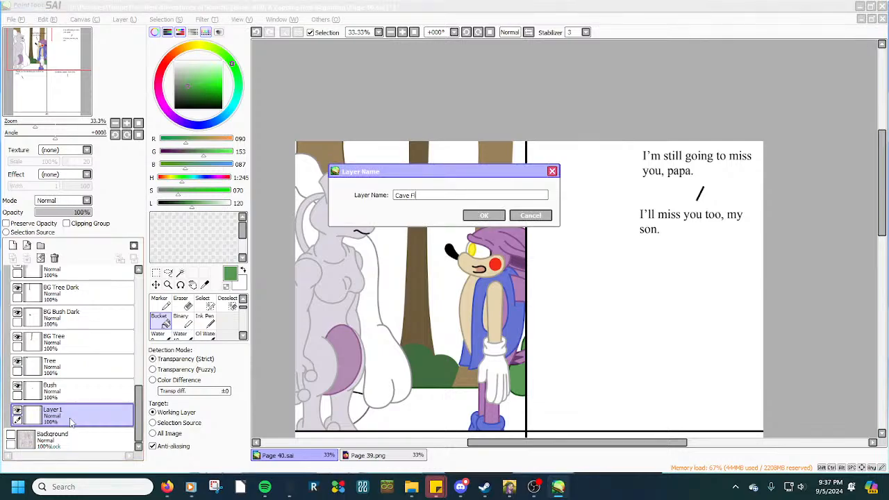
text(Cave Floor)
key(Return)
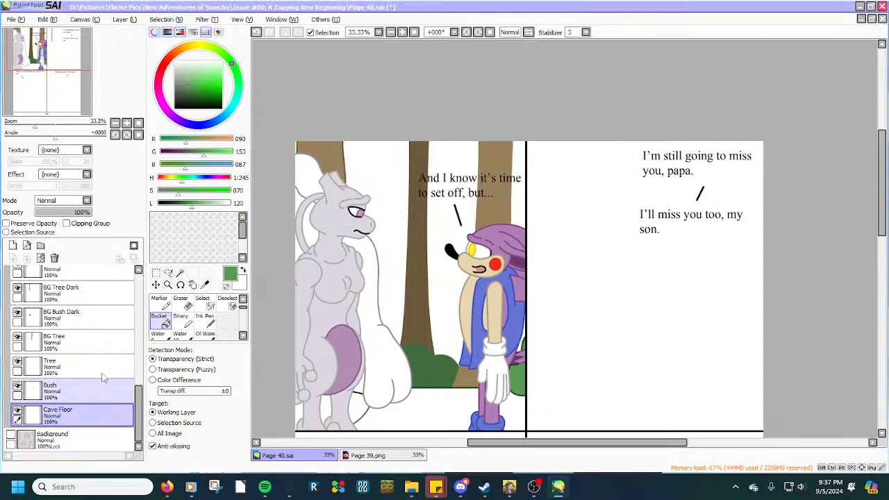
Sample the dark grey of the curved cave floor outline beside Mewtwo's leg.
click(205, 284)
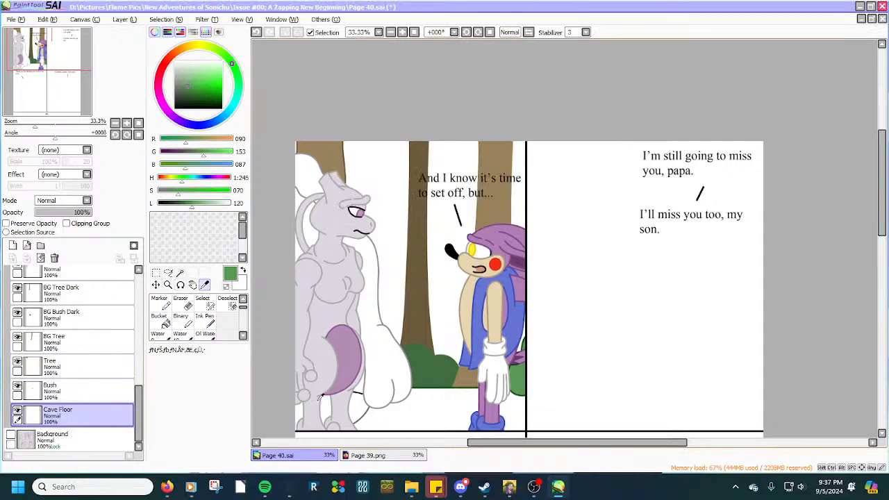
scroll(321, 396, up, 5)
click(402, 359)
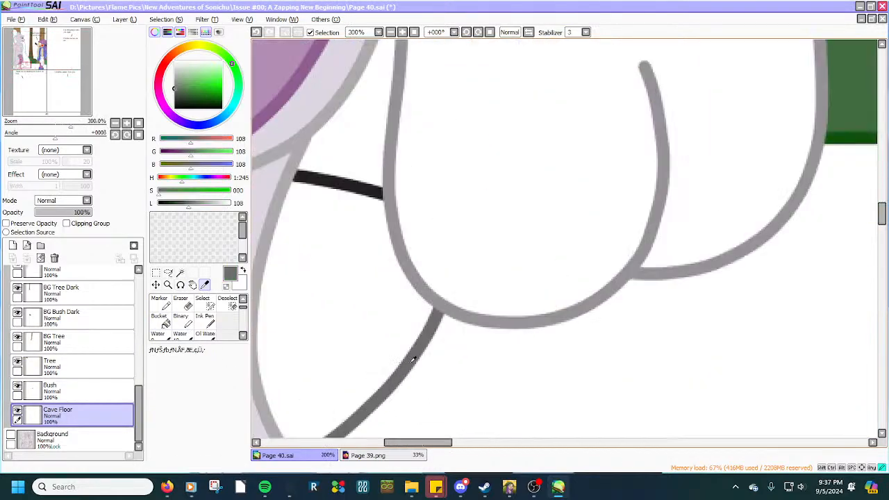
scroll(401, 359, down, 5)
scroll(330, 414, up, 2)
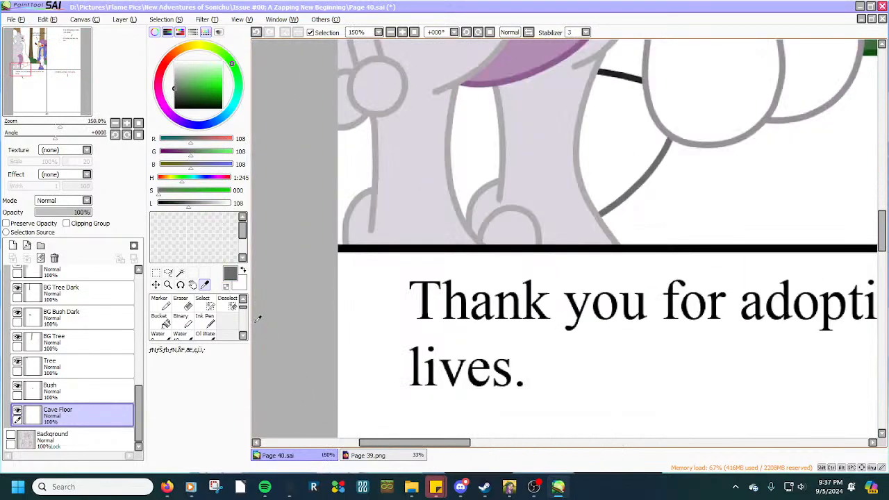
Mark the cave floor's lower edge with the Select brush along the panel border beneath Mewtwo's feet.
click(202, 301)
scroll(310, 215, up, 3)
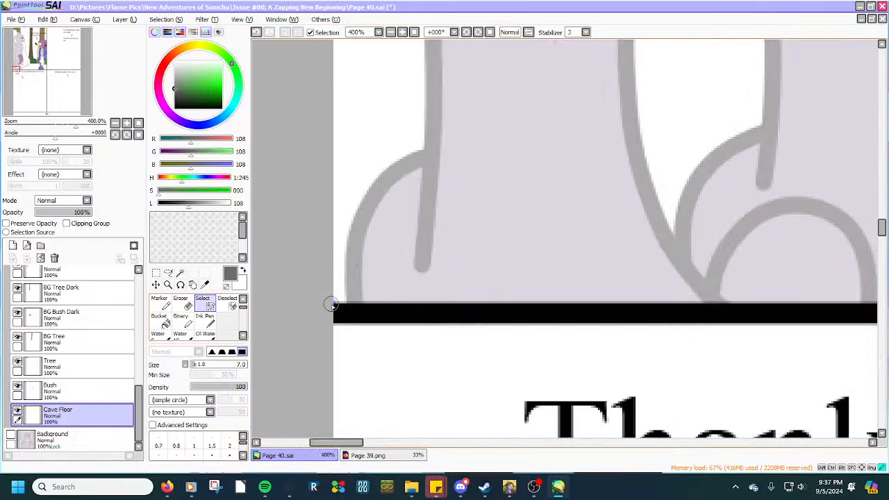
drag(329, 303, 826, 301)
scroll(823, 302, down, 8)
scroll(819, 303, down, 2)
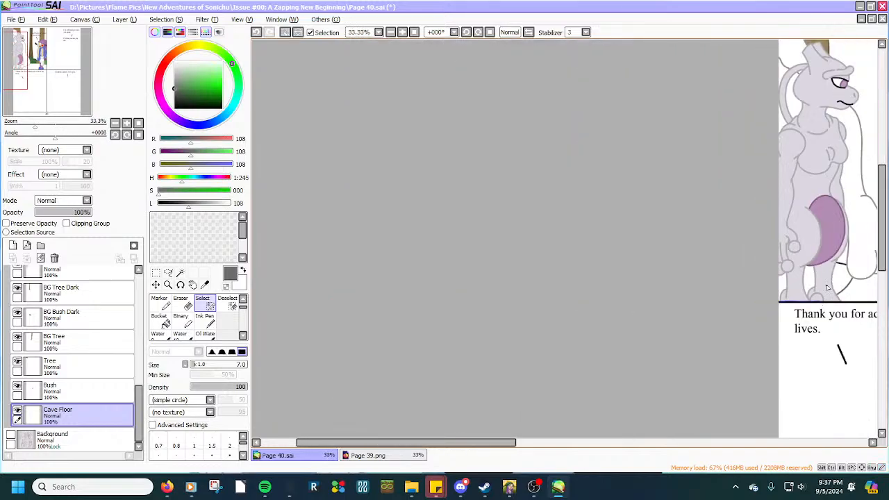
drag(462, 445, 535, 425)
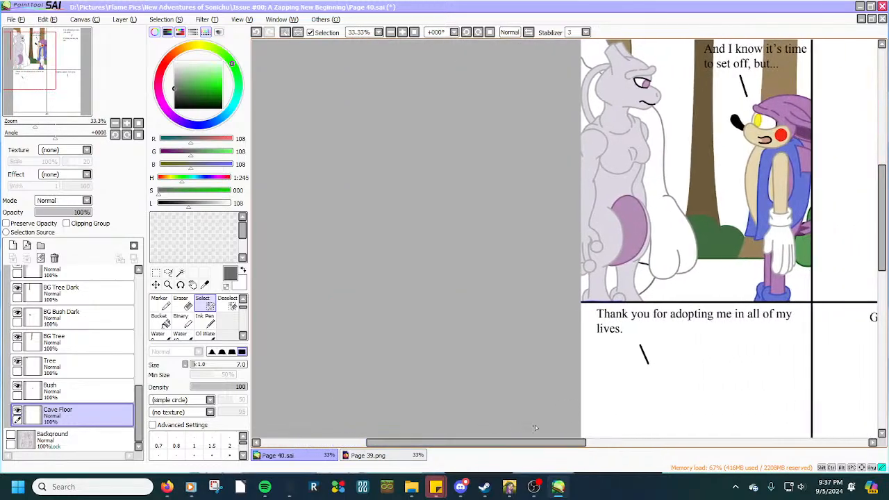
Sample Mewtwo's outline colour beneath the chin on Page 39, then at the same spot on Page 40.
click(404, 455)
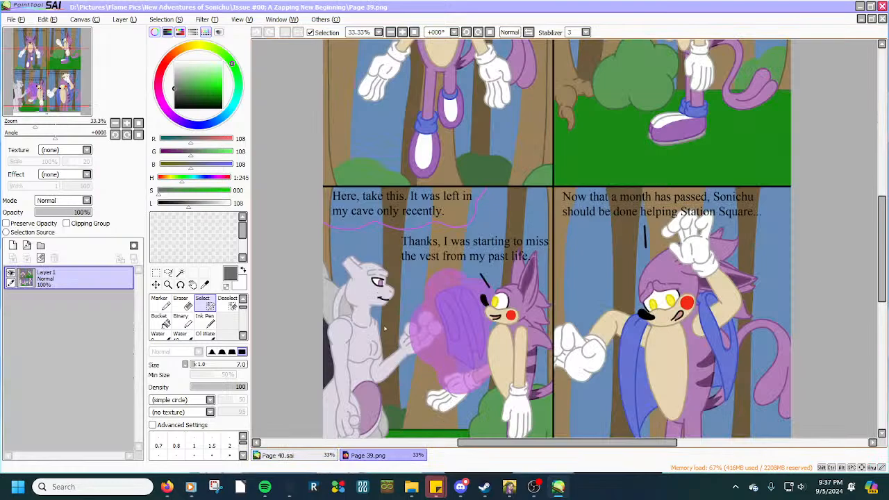
scroll(383, 328, up, 7)
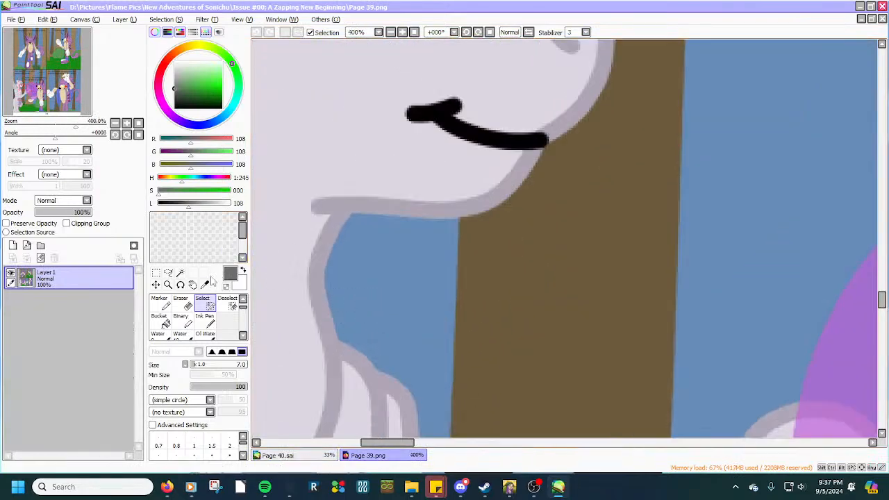
click(212, 283)
click(342, 209)
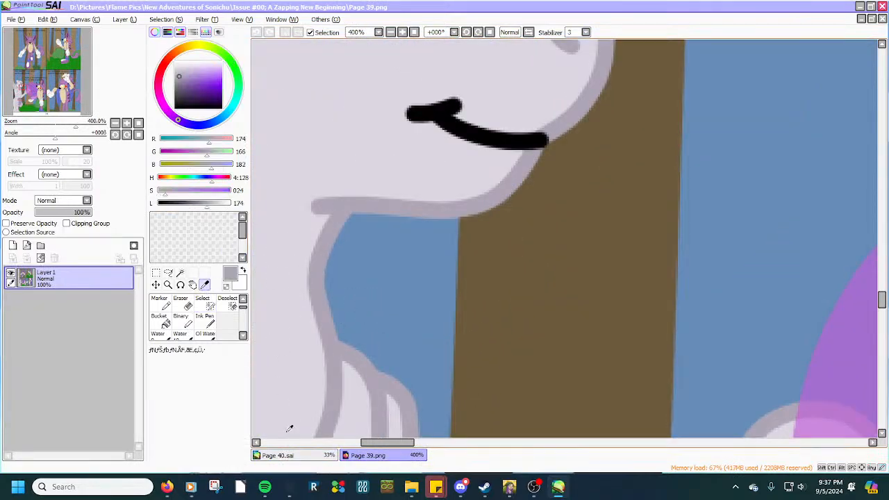
click(289, 454)
scroll(673, 135, up, 7)
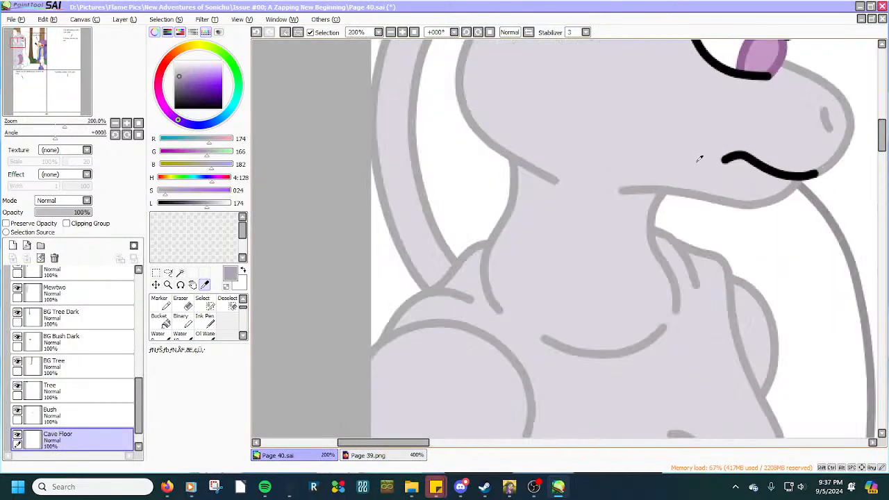
click(636, 208)
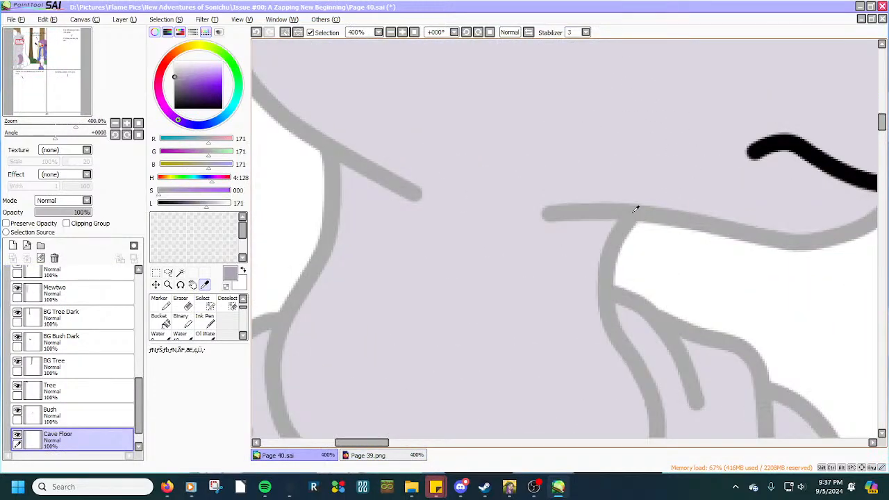
Resample Mewtwo's chin outline on Page 39 and swap between the two stored colours to compare it with Page 40's outline.
click(371, 455)
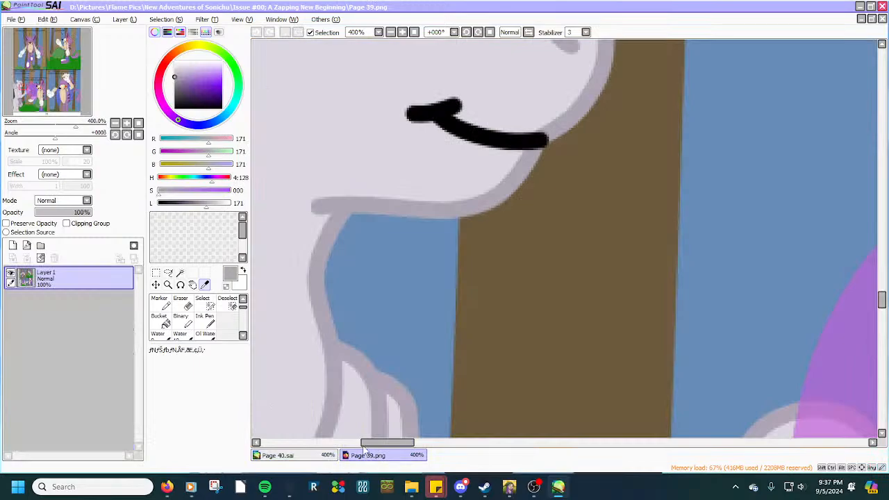
click(243, 270)
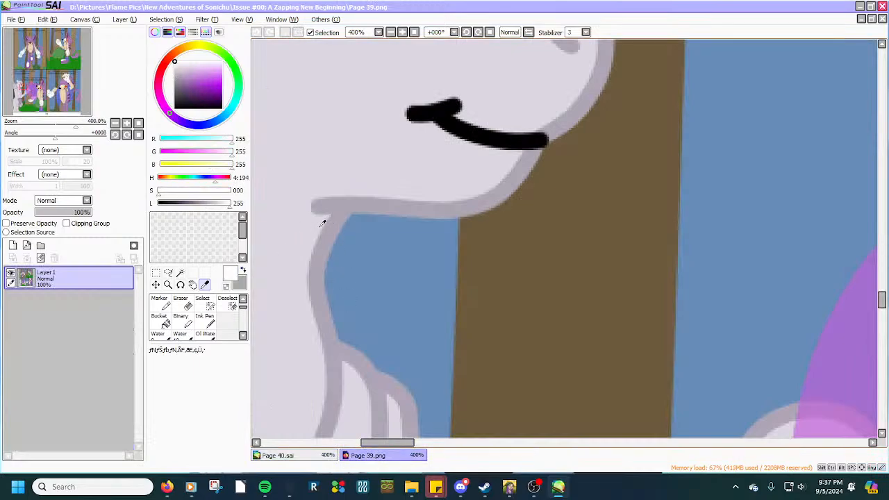
click(348, 208)
click(243, 272)
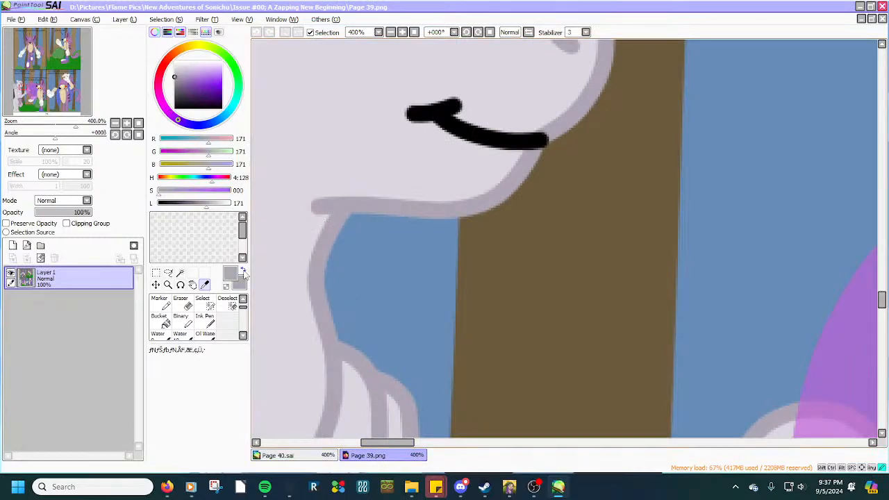
click(243, 272)
click(243, 272)
drag(199, 72, 174, 61)
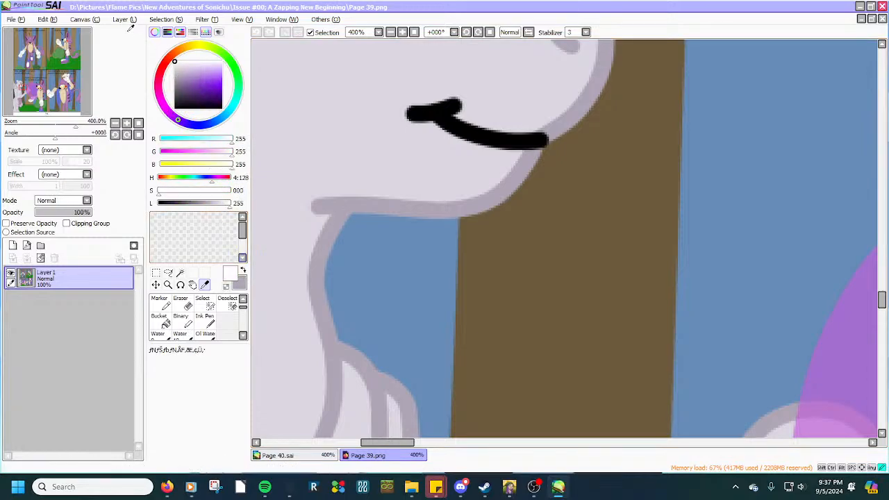
click(243, 274)
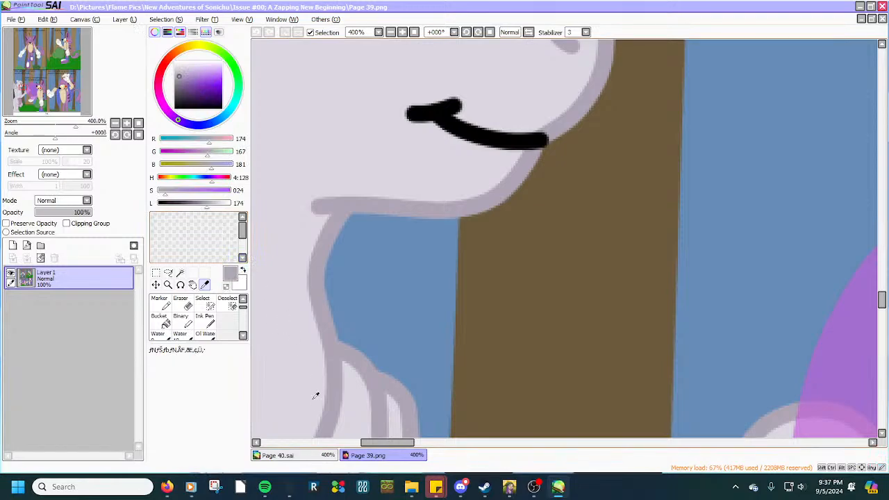
Inspect the outline greys on Page 40 by sampling around the glove, tail and Mewtwo's body and swapping the stored colours.
click(300, 453)
scroll(349, 371, down, 5)
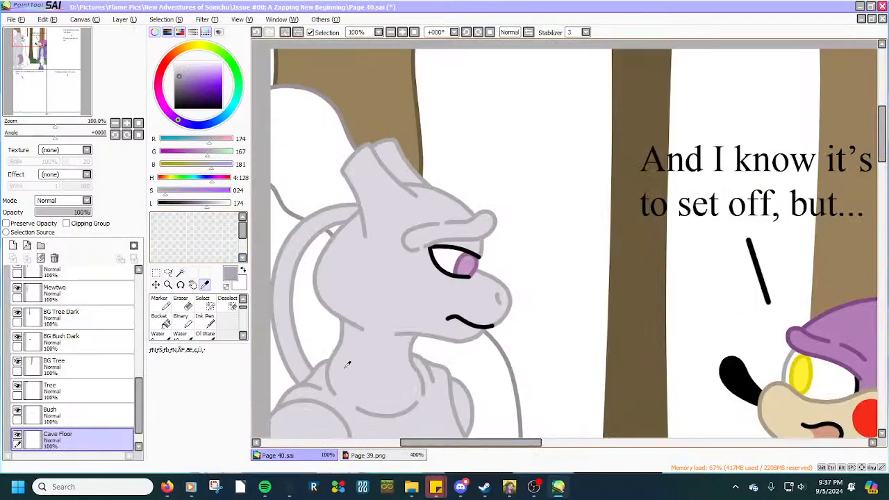
scroll(347, 365, down, 2)
scroll(348, 365, up, 4)
drag(881, 135, 881, 188)
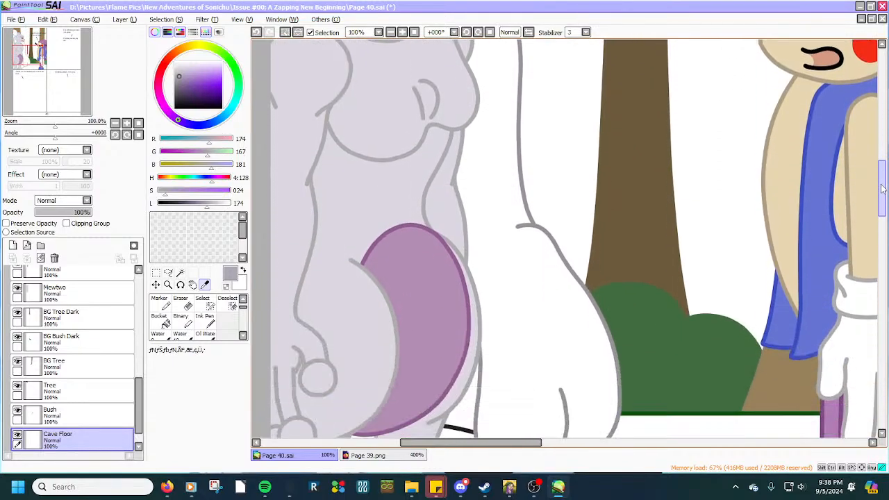
drag(882, 188, 881, 207)
scroll(837, 261, up, 3)
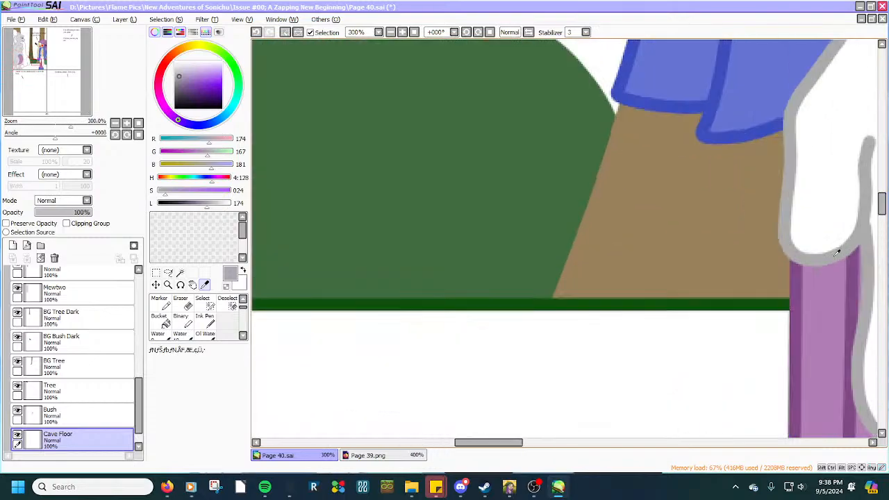
scroll(838, 254, down, 2)
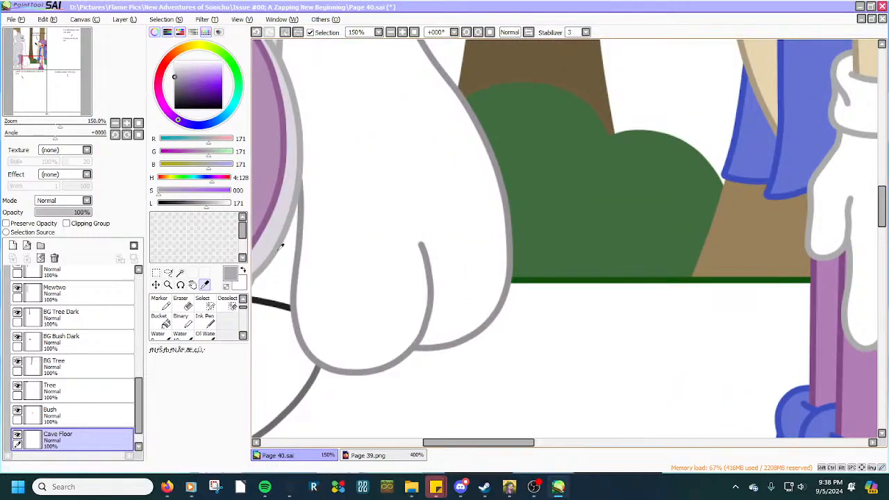
click(243, 271)
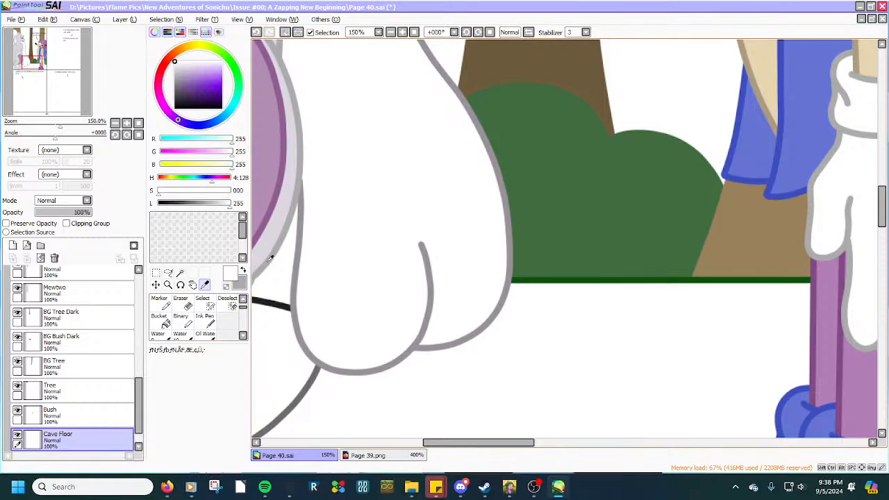
key(x)
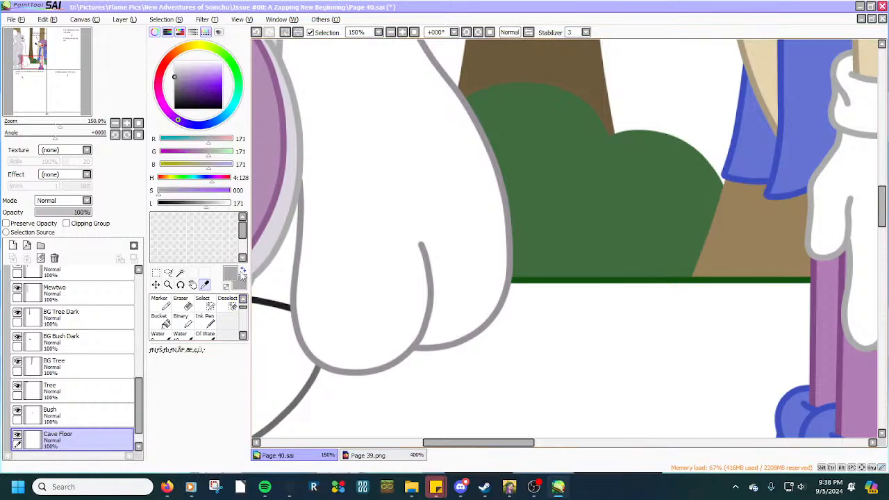
scroll(347, 199, down, 4)
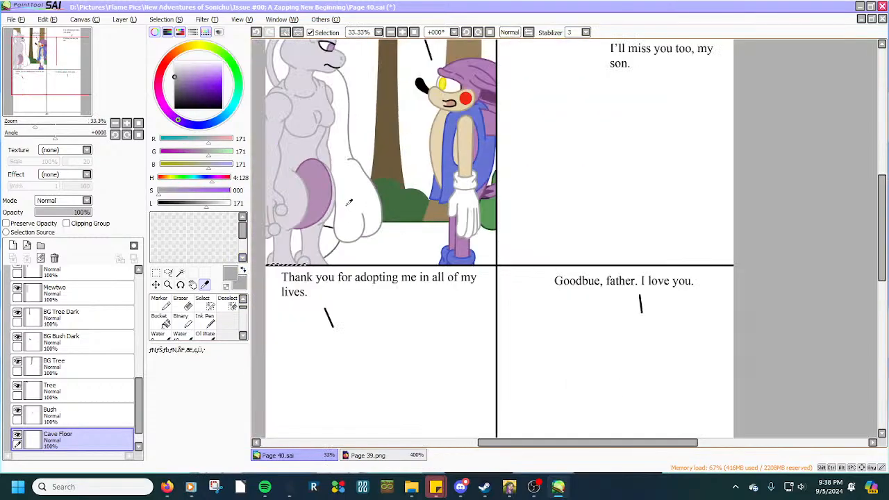
scroll(332, 130, up, 1)
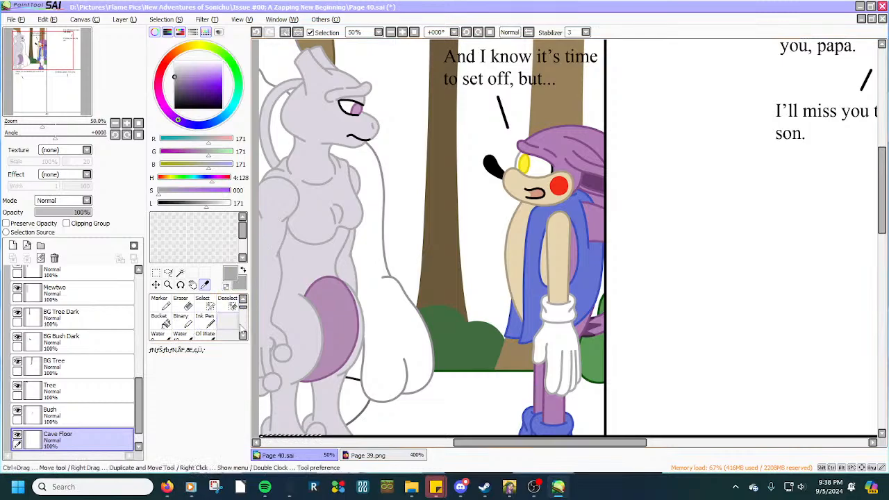
click(416, 401)
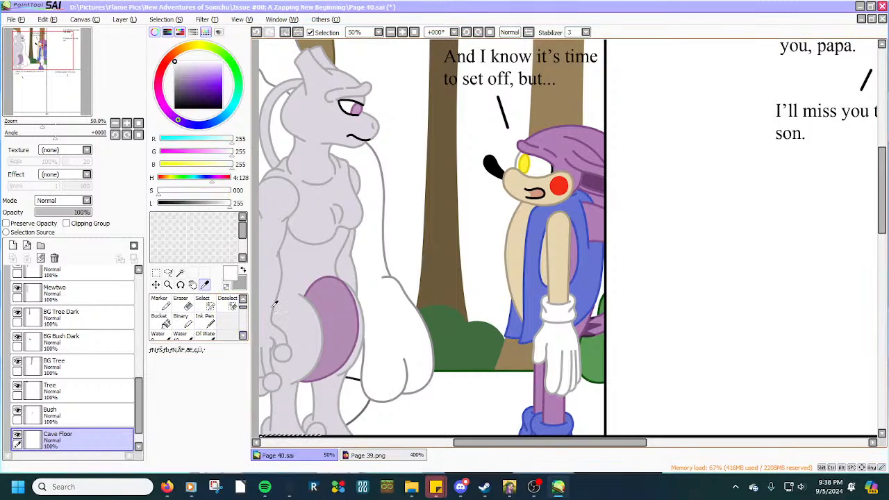
click(294, 340)
Sample the dark grey cave floor fill beside Mewtwo's leg on Page 39 and return to Page 40.
click(362, 456)
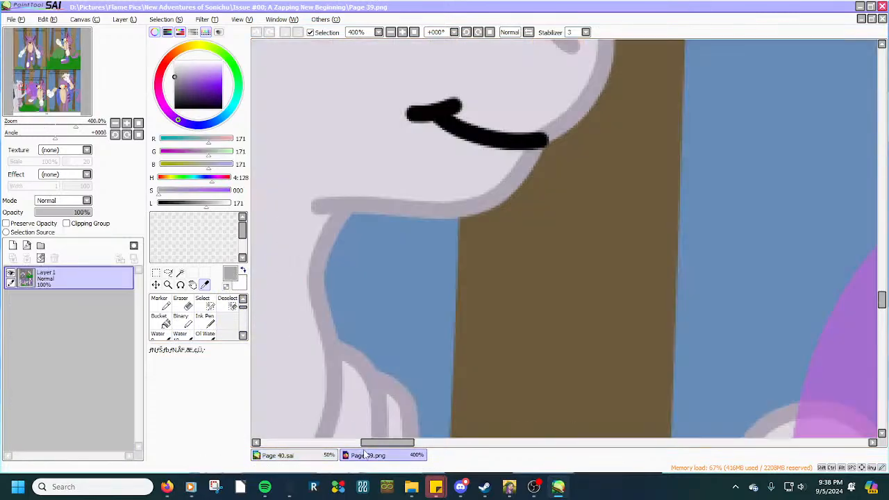
scroll(393, 351, down, 4)
scroll(393, 351, up, 2)
scroll(363, 315, up, 3)
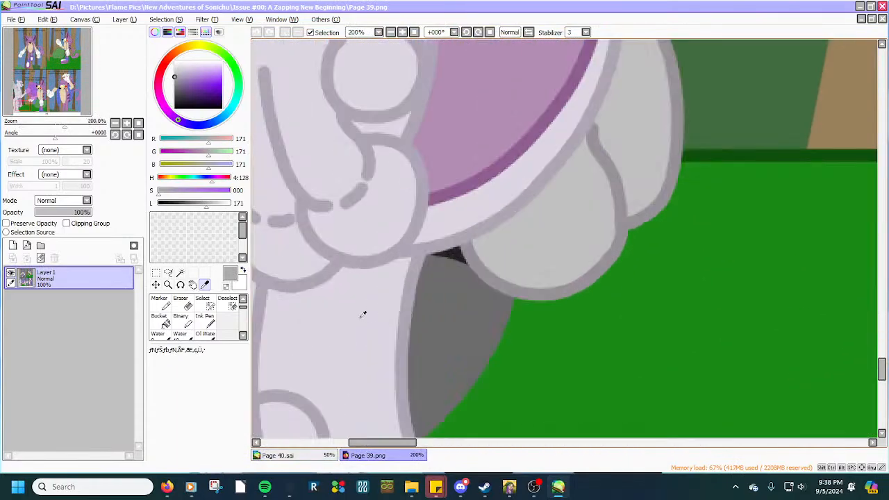
click(438, 311)
click(274, 456)
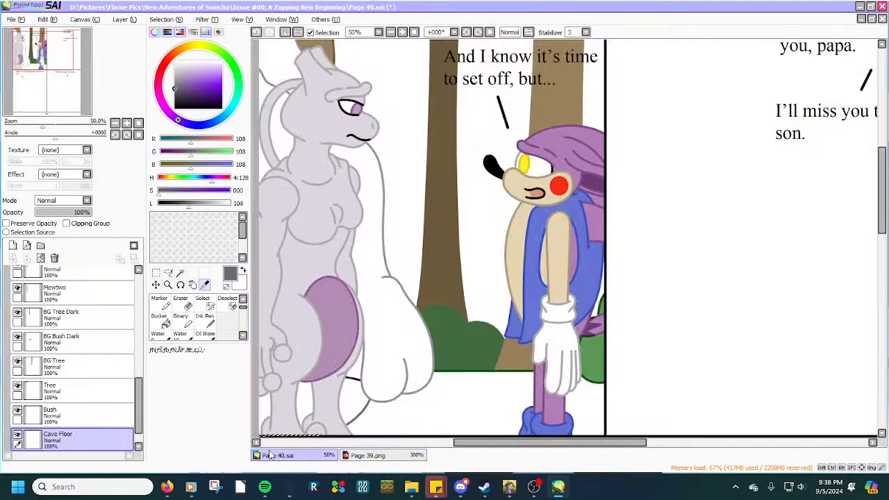
Extend the Select brush line from Mewtwo's feet along the curved cave floor outline up to the tail.
click(202, 303)
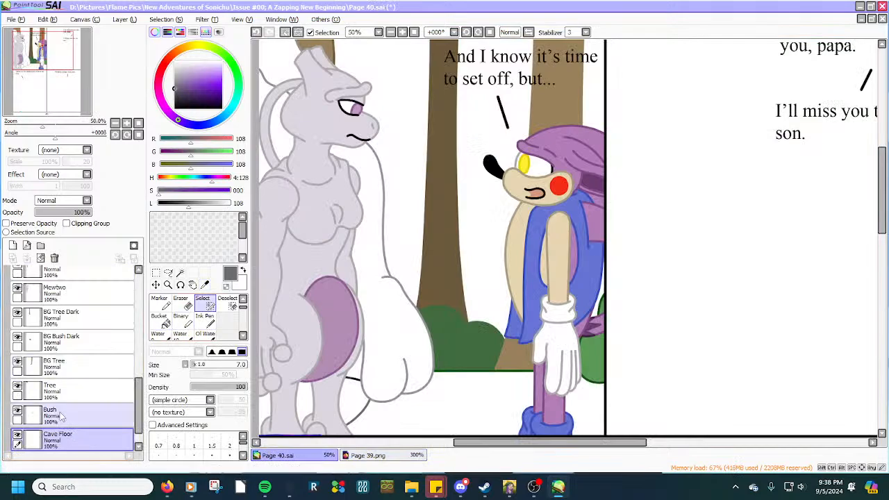
scroll(70, 403, down, 1)
scroll(313, 425, up, 1)
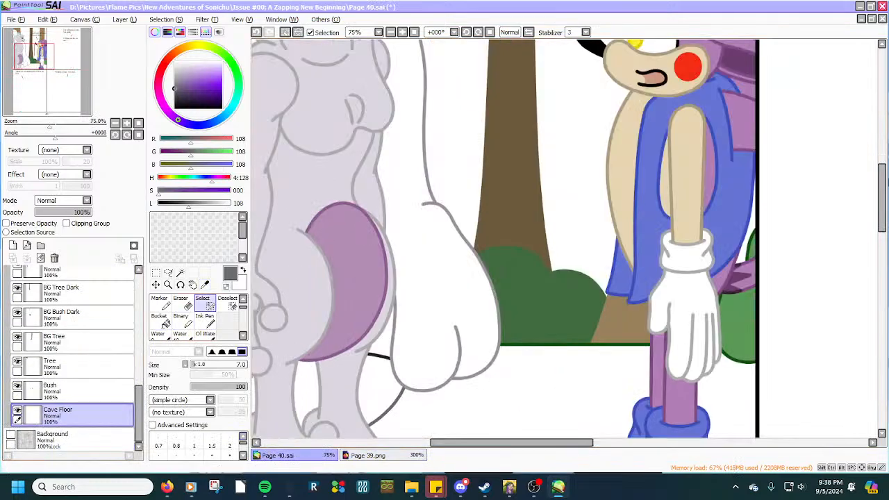
scroll(582, 237, down, 3)
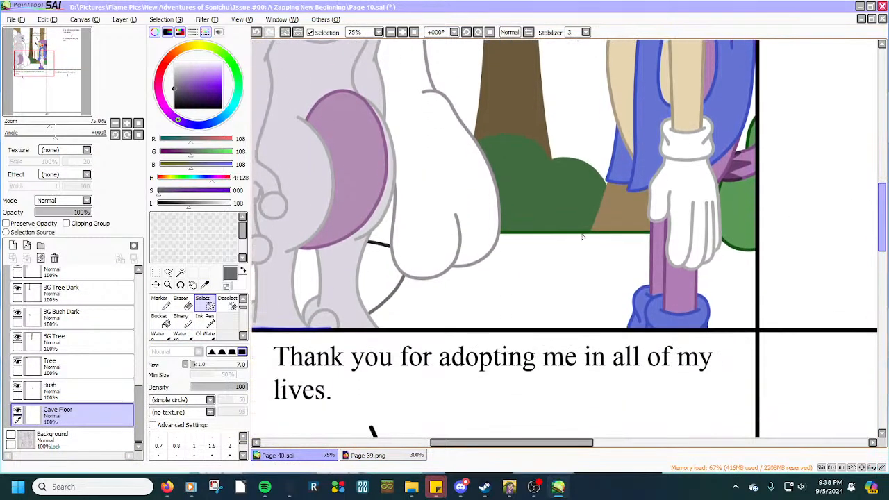
scroll(270, 290, up, 3)
scroll(466, 391, up, 2)
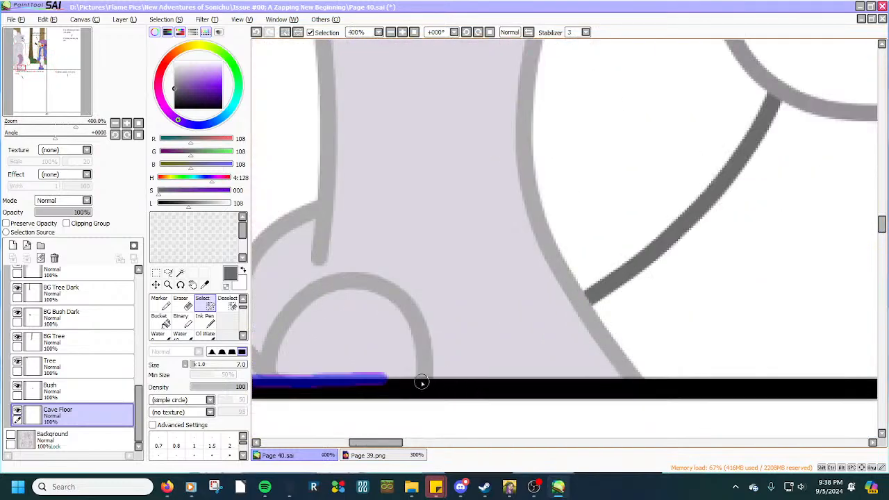
mouse_move(379, 378)
mouse_down()
mouse_move(466, 369)
mouse_move(518, 333)
mouse_up()
scroll(615, 248, up, 1)
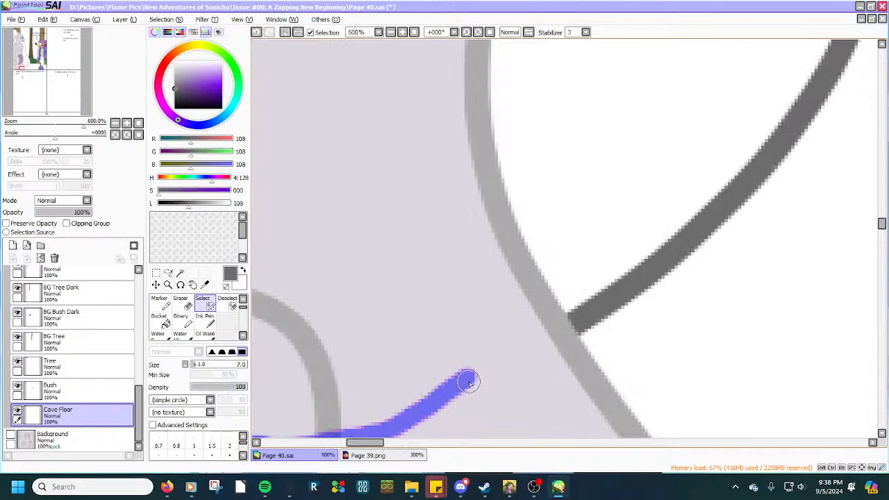
mouse_move(466, 379)
mouse_down()
mouse_move(679, 234)
mouse_move(758, 158)
mouse_move(786, 105)
mouse_move(773, 137)
mouse_move(817, 81)
mouse_move(839, 34)
mouse_up()
scroll(882, 45, up, 5)
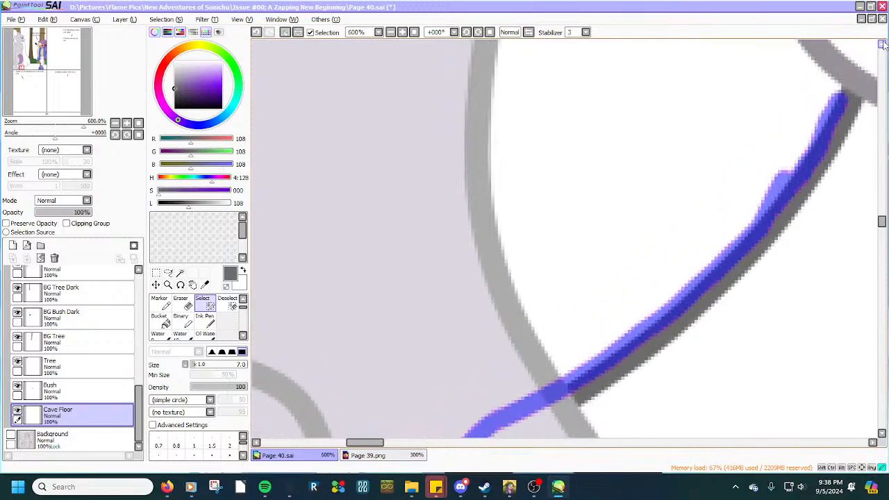
Close the cave floor selection outline up the tail's edge, along the black cave line and across Mewtwo's legs to the panel's outer edge.
mouse_move(841, 223)
mouse_down()
mouse_move(843, 211)
mouse_move(771, 115)
mouse_move(753, 40)
mouse_up()
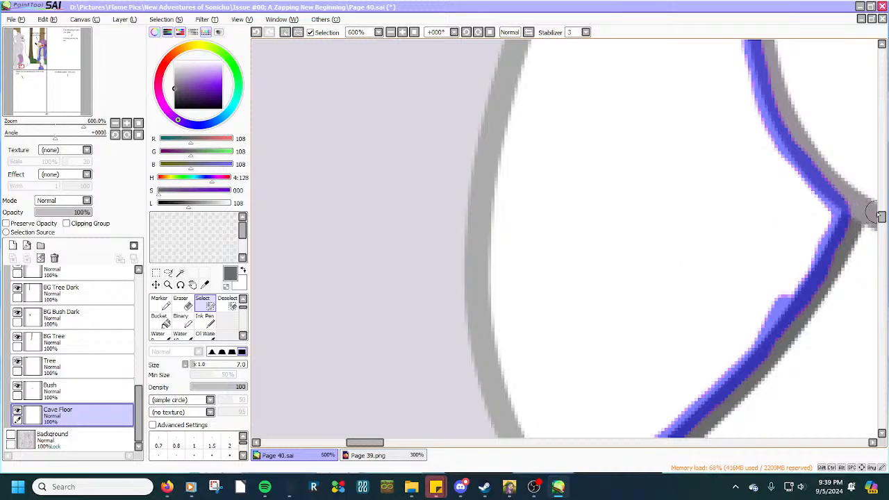
drag(882, 217, 882, 204)
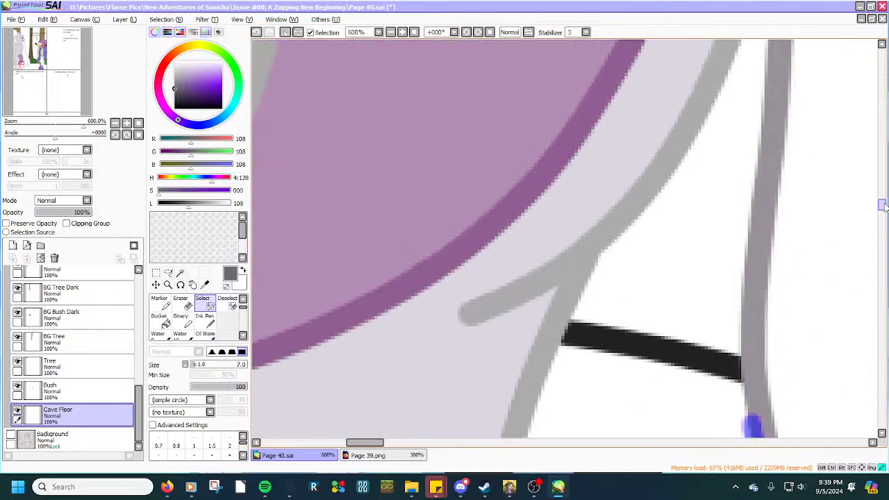
scroll(833, 224, down, 2)
scroll(819, 250, up, 2)
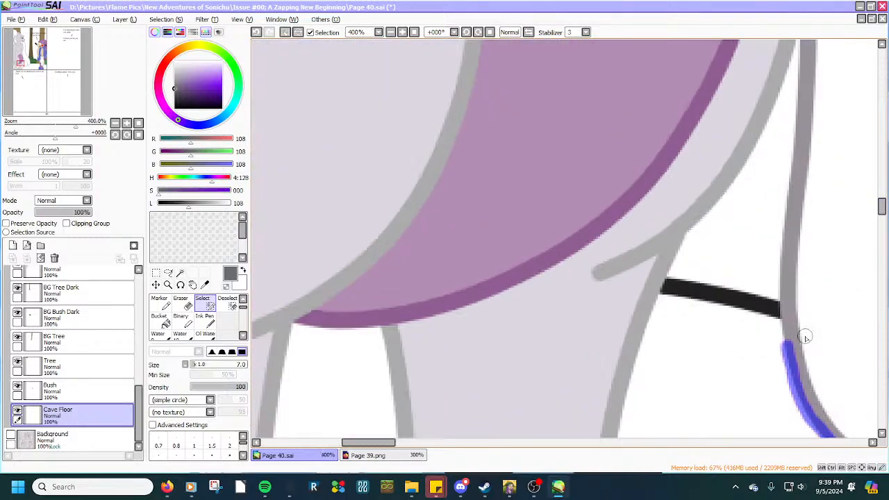
mouse_move(783, 363)
mouse_down()
mouse_move(769, 304)
mouse_move(591, 263)
mouse_move(530, 268)
mouse_move(441, 318)
mouse_move(443, 294)
mouse_move(443, 304)
mouse_move(411, 268)
mouse_move(360, 260)
mouse_move(258, 277)
mouse_up()
scroll(443, 313, down, 5)
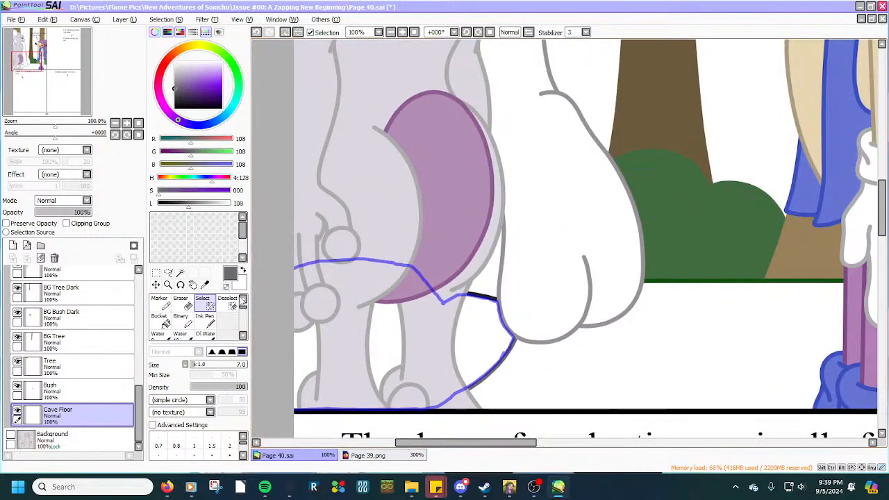
Select the area inside the cave floor outline and fill it with the sampled dark grey on the Cave Floor layer.
click(180, 272)
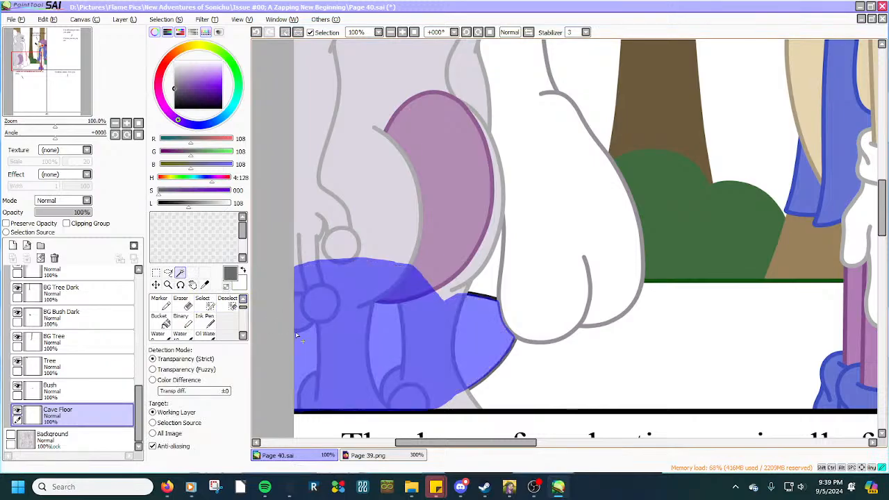
click(326, 347)
click(159, 320)
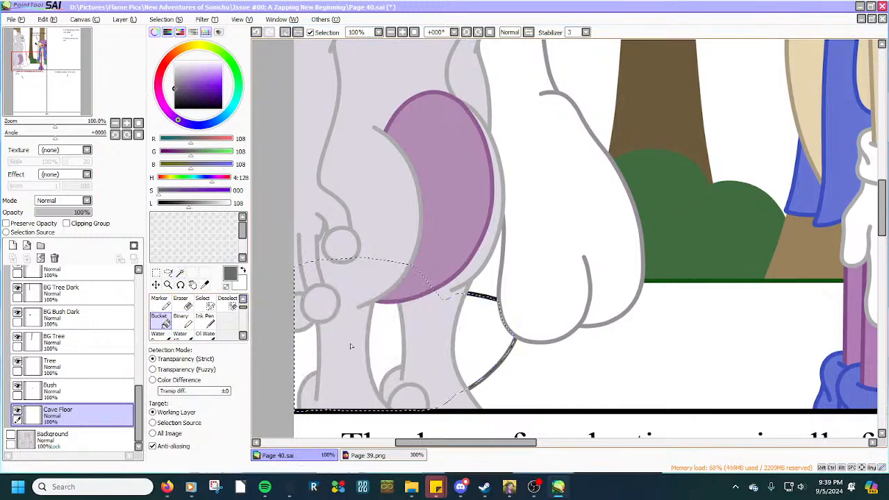
click(381, 347)
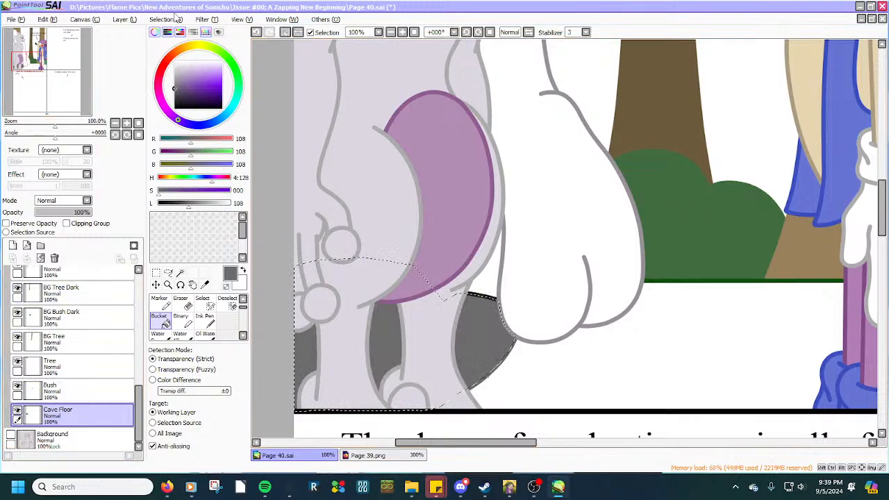
Clear the selection and add a new layer named Inside Cave directly beneath the Cave Floor layer.
click(169, 19)
click(171, 33)
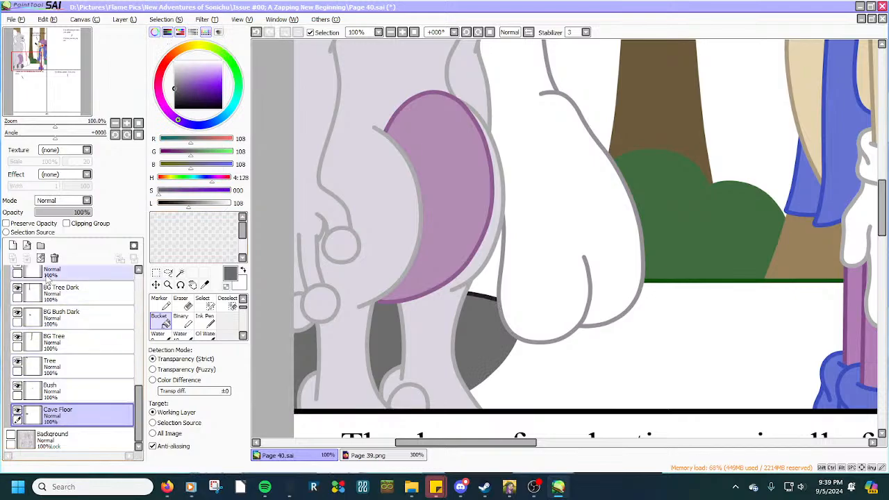
click(13, 245)
drag(55, 393, 75, 425)
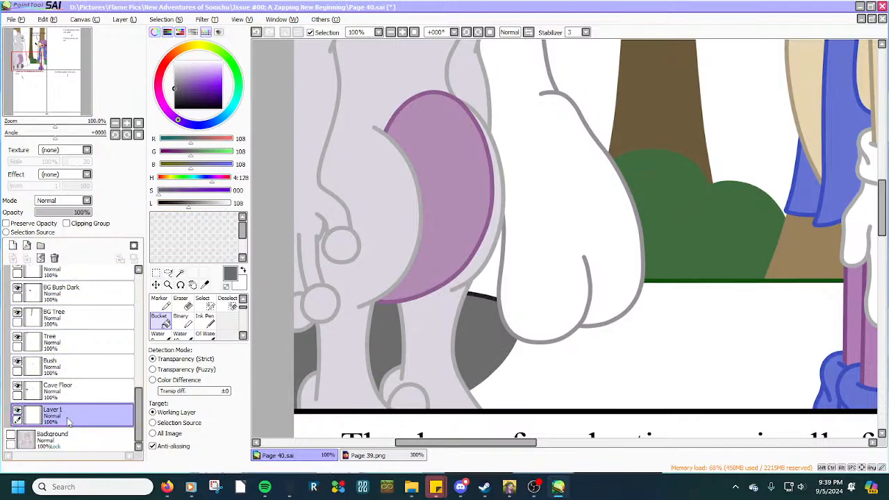
double_click(68, 422)
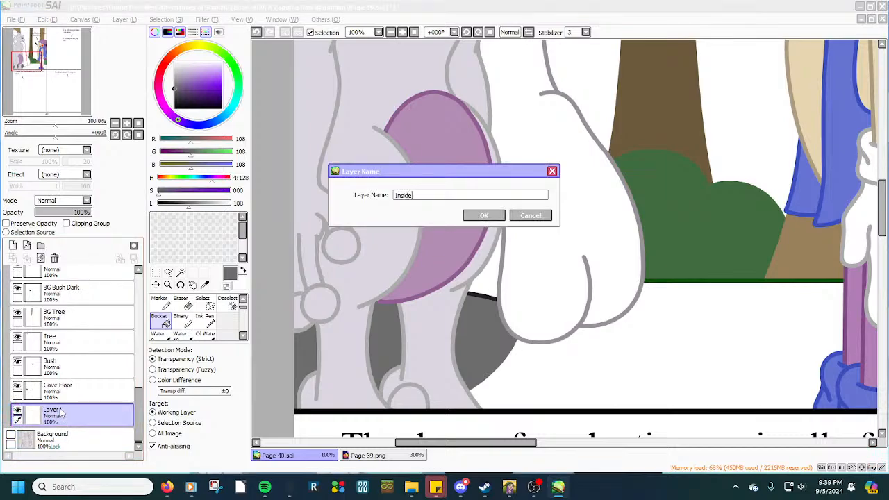
text(Inside Cave)
key(Return)
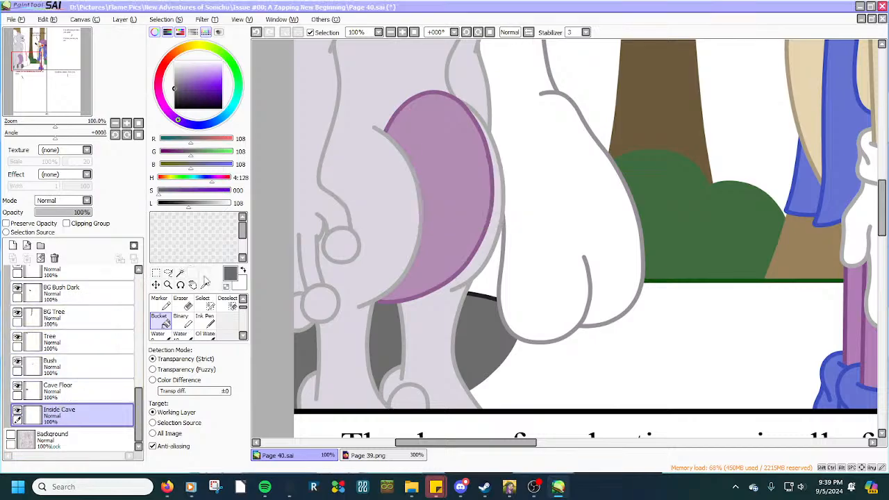
Sample the dark cave interior colour behind Mewtwo's back on Page 39 and return to Page 40.
click(205, 283)
click(367, 455)
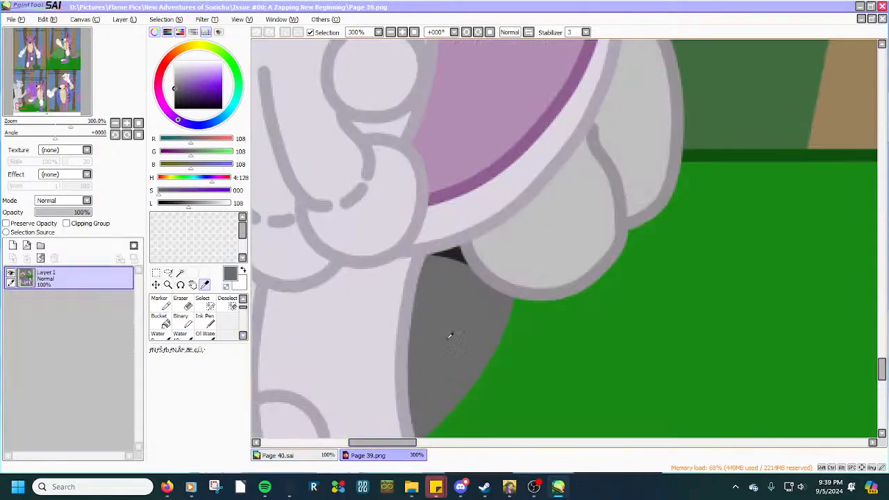
scroll(457, 247, down, 5)
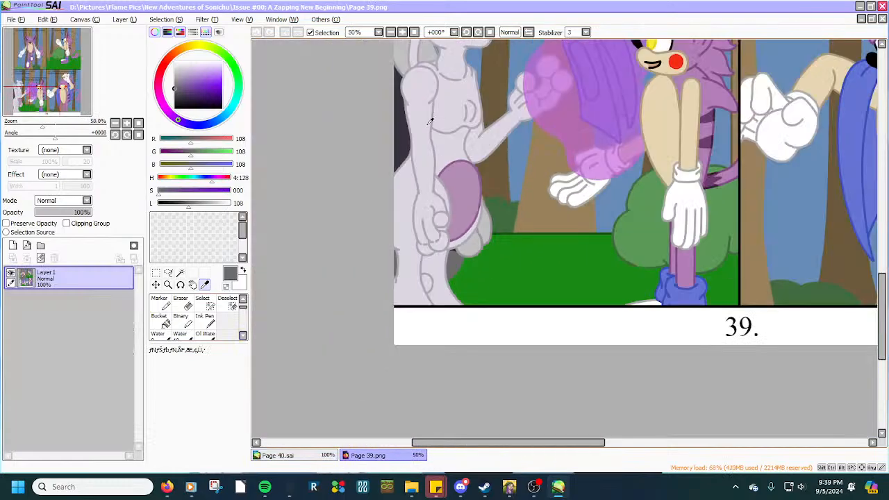
click(400, 128)
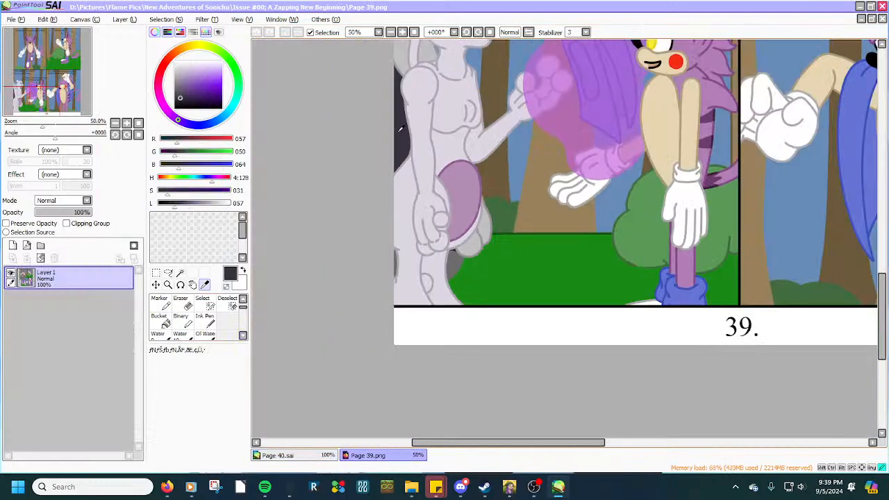
click(275, 456)
Trace a Select brush line along the black cave line, up the tail's inner edge and over onto Mewtwo's purple belly.
click(202, 301)
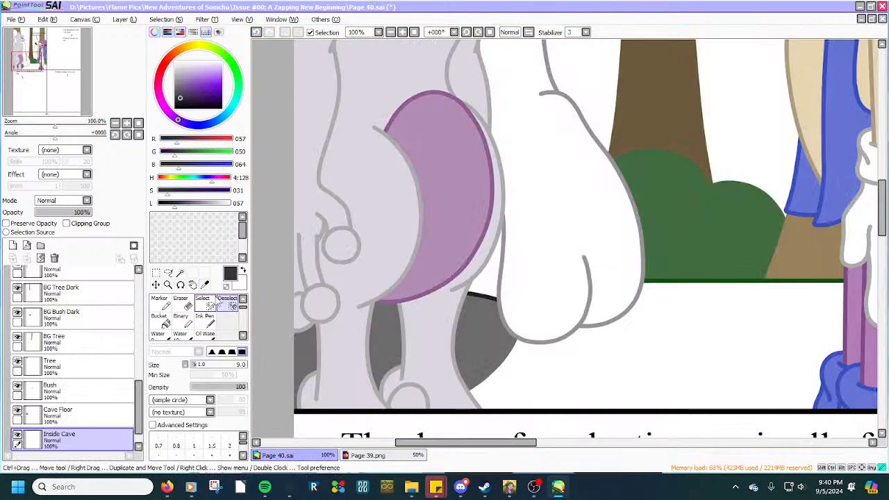
scroll(486, 295, up, 5)
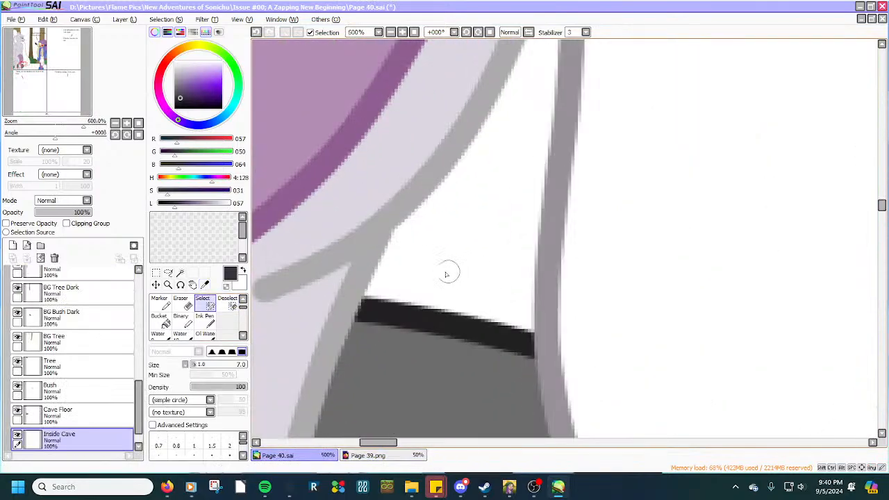
mouse_move(326, 302)
mouse_down()
mouse_move(403, 302)
mouse_move(412, 306)
mouse_move(375, 302)
mouse_move(533, 337)
mouse_move(550, 46)
mouse_up()
scroll(336, 292, down, 4)
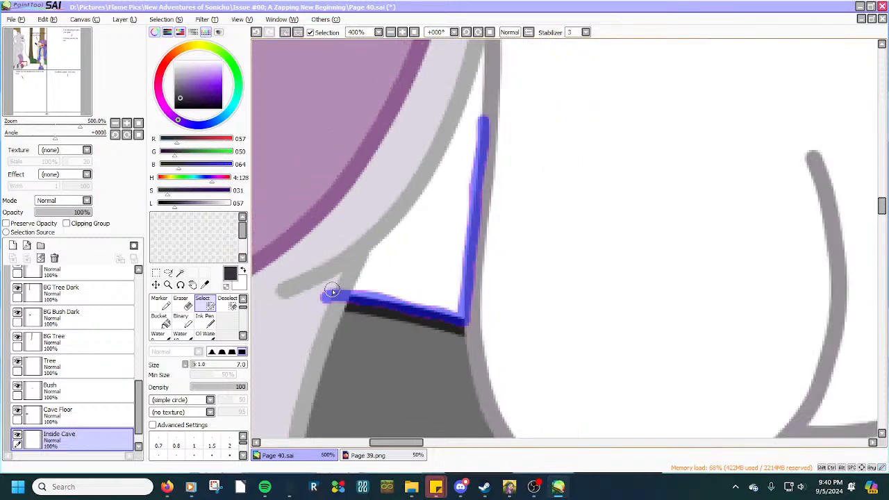
scroll(393, 107, up, 3)
scroll(436, 343, up, 1)
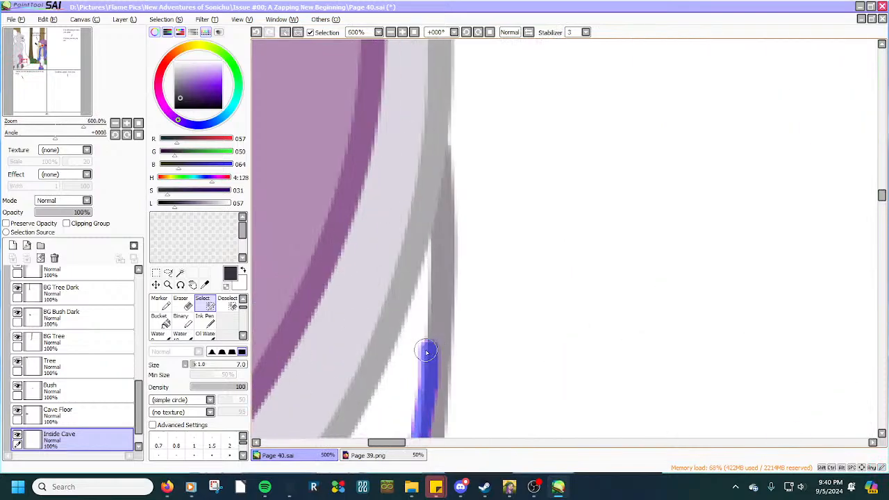
mouse_move(427, 352)
mouse_down()
mouse_move(436, 254)
mouse_move(428, 195)
mouse_move(395, 176)
mouse_move(348, 211)
mouse_up()
Extend the Select brush line from the cave line across Mewtwo's thigh to the page edge, and from the tail up through the belly.
scroll(393, 174, down, 3)
scroll(345, 207, down, 5)
scroll(342, 199, up, 1)
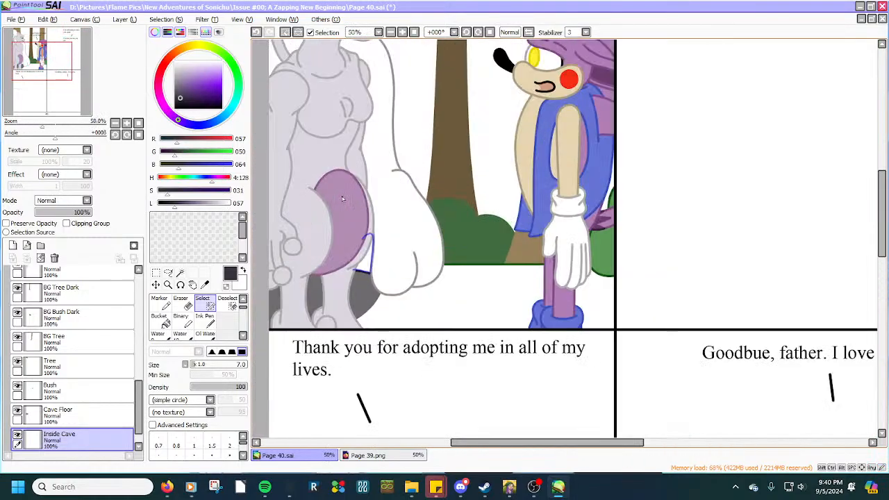
scroll(342, 200, down, 1)
scroll(342, 231, up, 5)
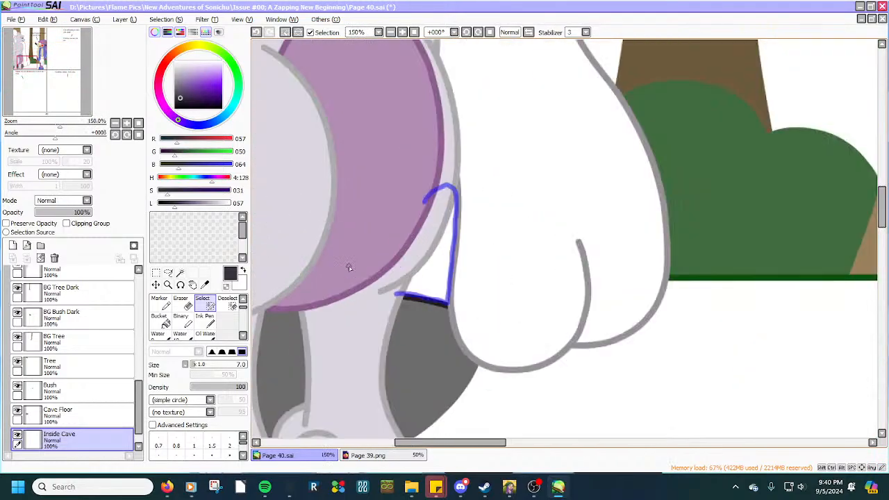
drag(351, 267, 297, 244)
scroll(297, 244, down, 5)
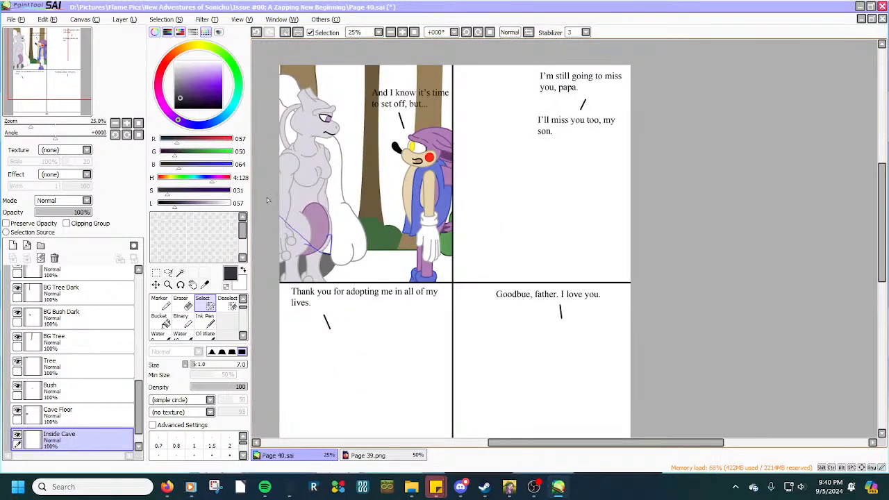
scroll(267, 197, up, 2)
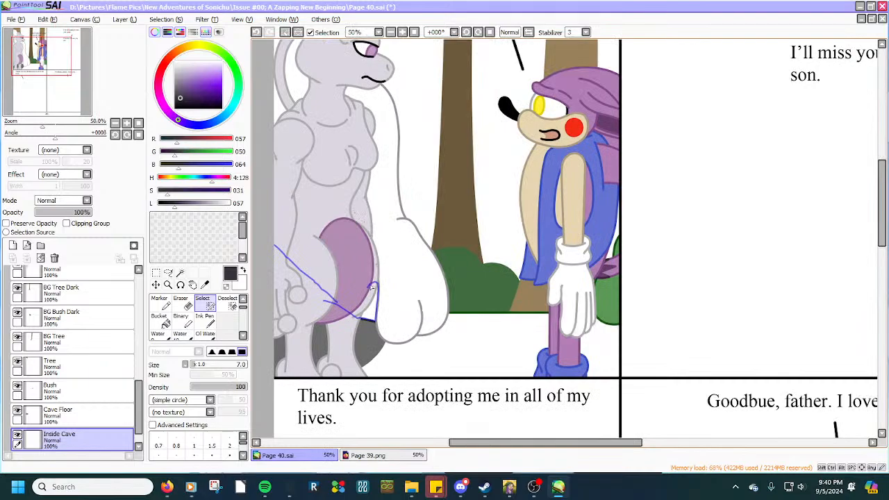
scroll(350, 246, up, 3)
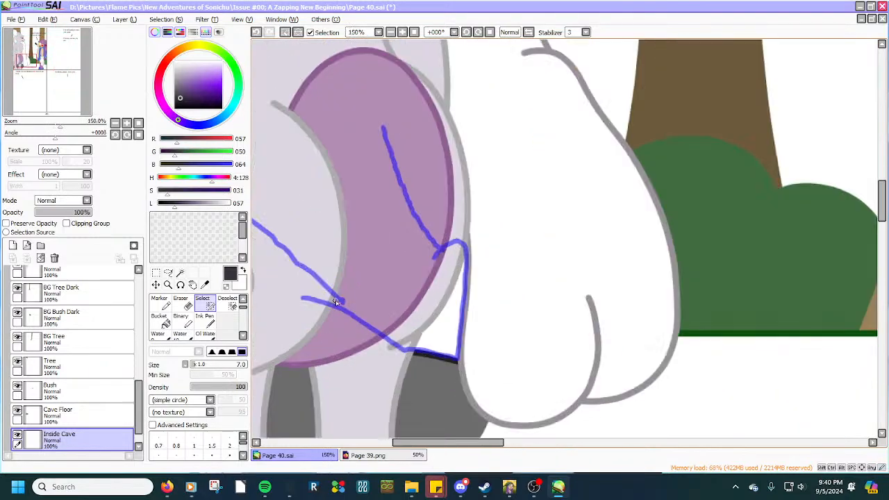
scroll(410, 192, down, 3)
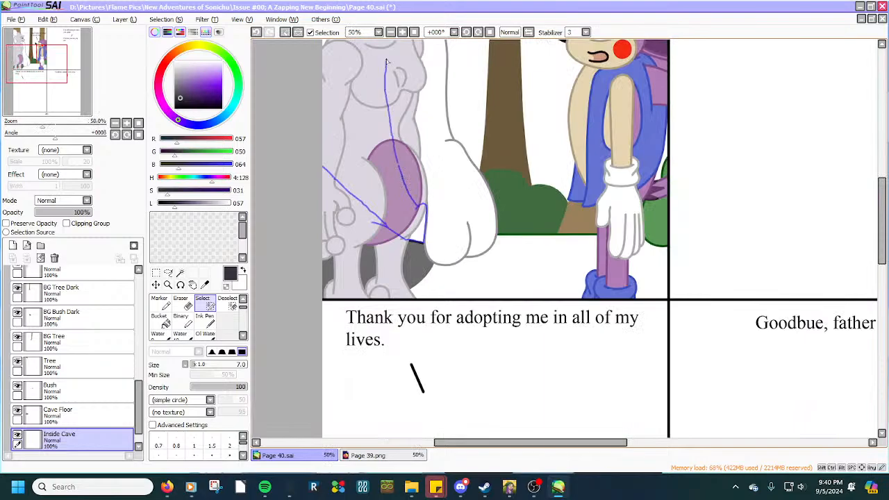
Continue the Select brush line up through Mewtwo's chest and neck to the back of the head.
drag(882, 233, 882, 199)
scroll(448, 132, up, 3)
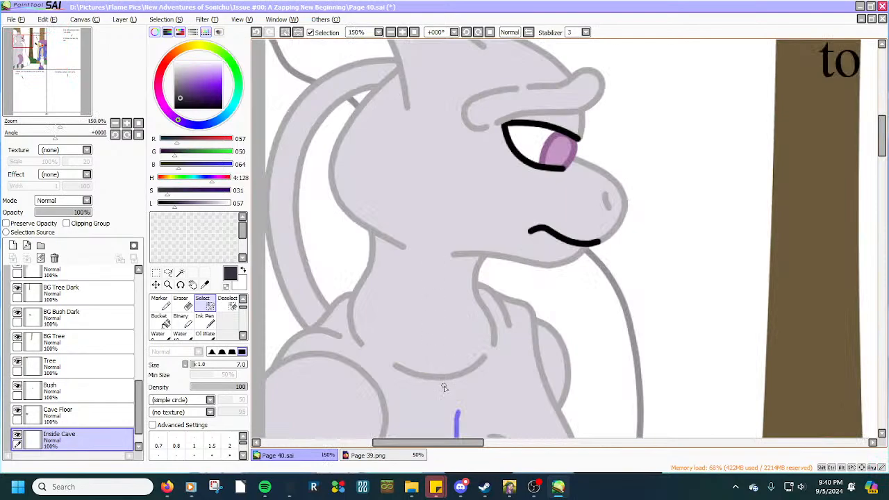
mouse_move(457, 409)
mouse_down()
mouse_move(443, 323)
mouse_move(391, 186)
mouse_up()
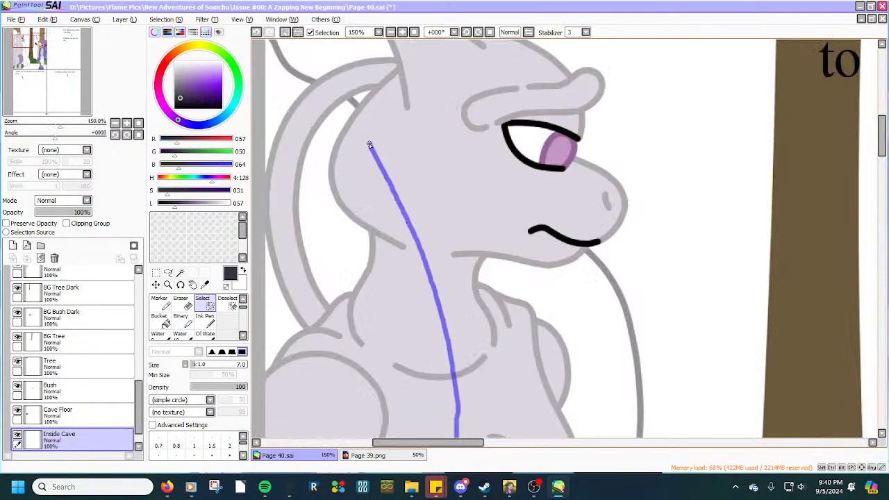
scroll(318, 102, down, 3)
scroll(311, 102, up, 4)
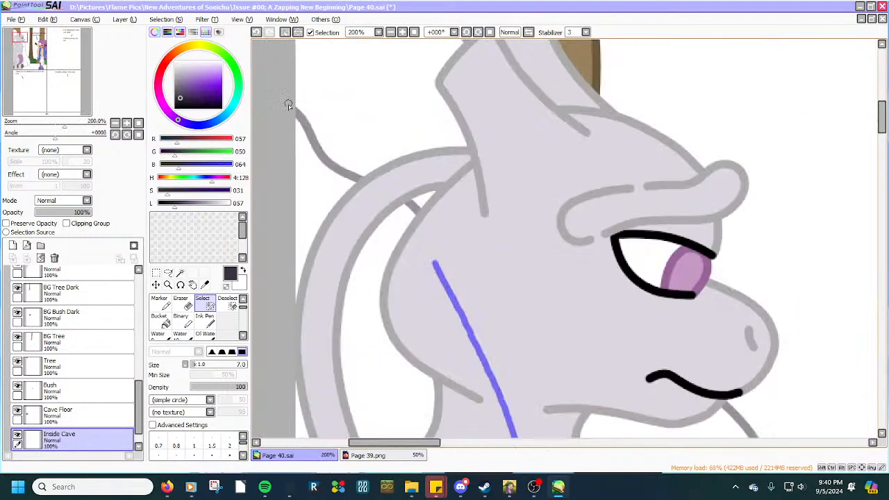
Trace the Select brush along the underside of the curved outline behind Mewtwo's head from the page edge and join it to the head line.
scroll(289, 111, up, 3)
mouse_move(295, 112)
mouse_down()
mouse_move(365, 232)
mouse_move(354, 215)
mouse_move(387, 250)
mouse_move(395, 255)
mouse_move(373, 238)
mouse_move(505, 297)
mouse_move(604, 365)
mouse_up()
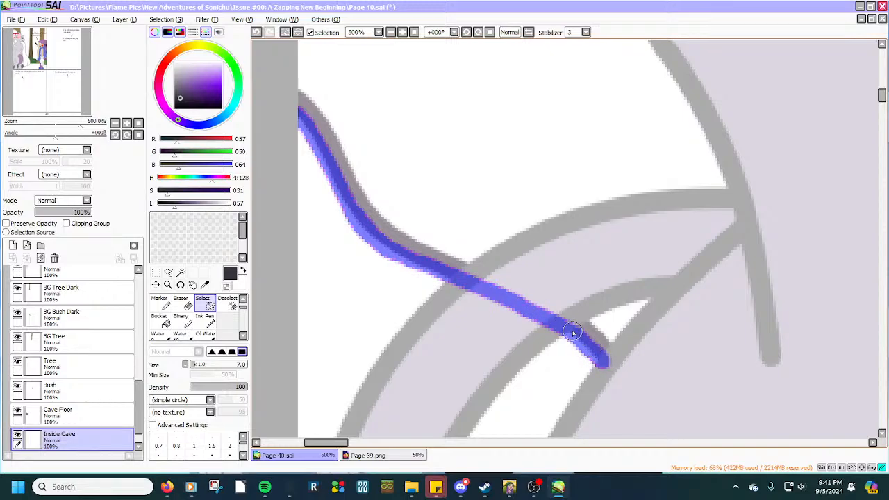
scroll(573, 333, down, 4)
scroll(576, 357, up, 3)
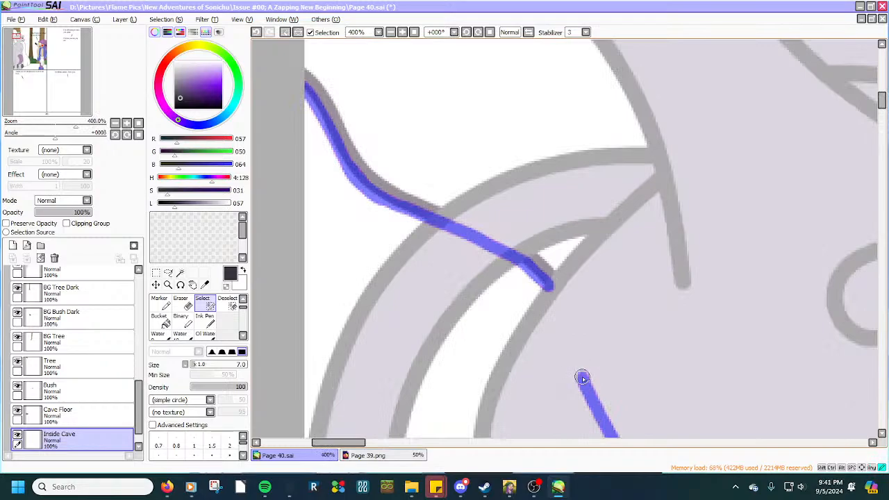
drag(582, 377, 550, 294)
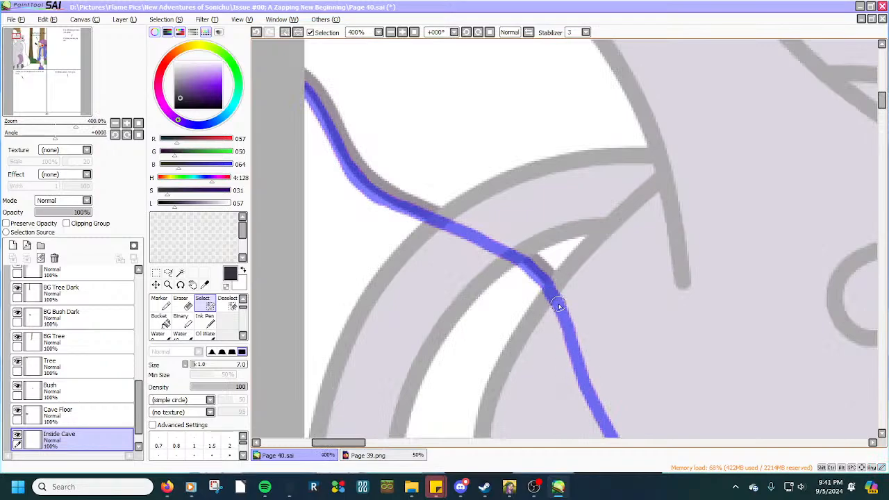
scroll(558, 305, down, 7)
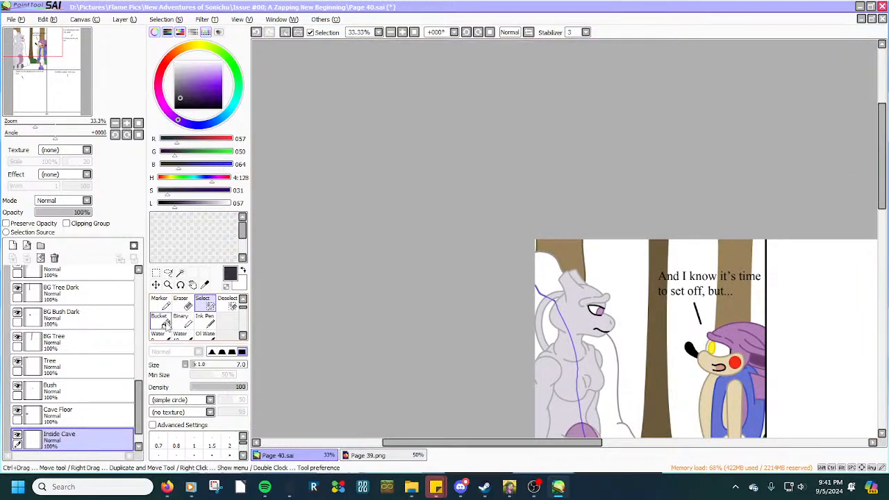
click(180, 272)
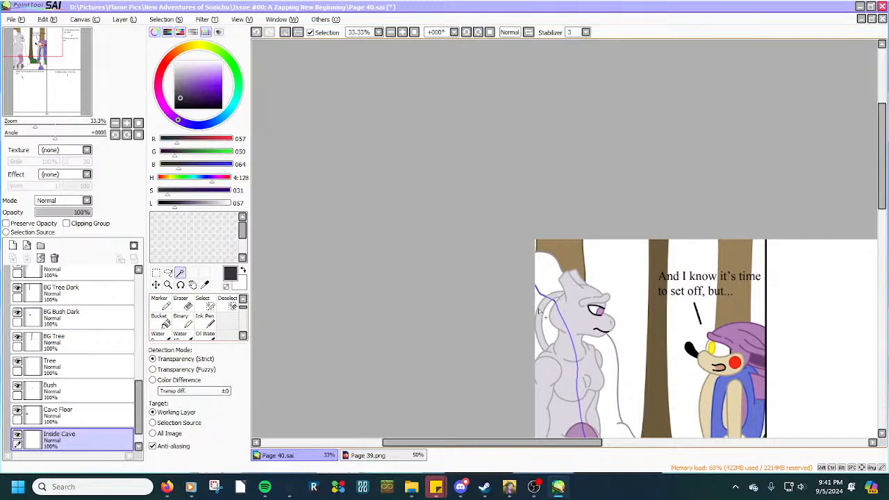
click(539, 311)
scroll(545, 318, down, 3)
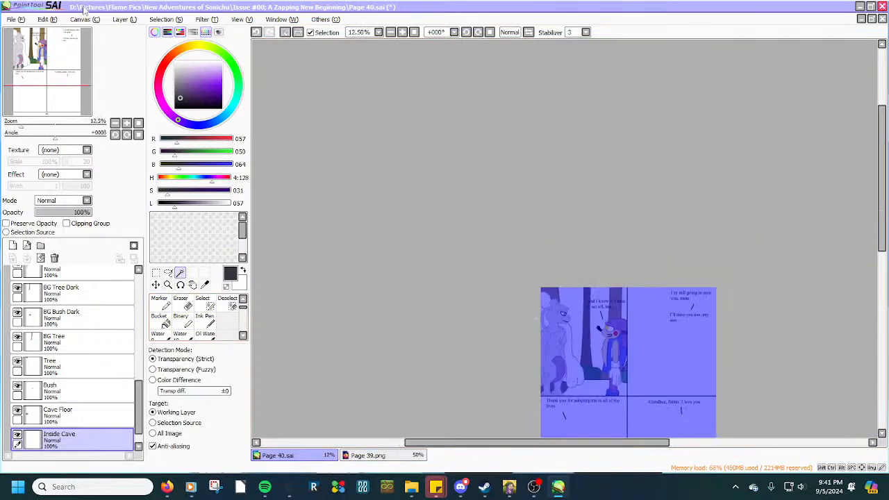
click(47, 18)
click(51, 31)
Close the gap in the Select brush outline where it crosses Mewtwo's purple belly.
scroll(434, 336, up, 1)
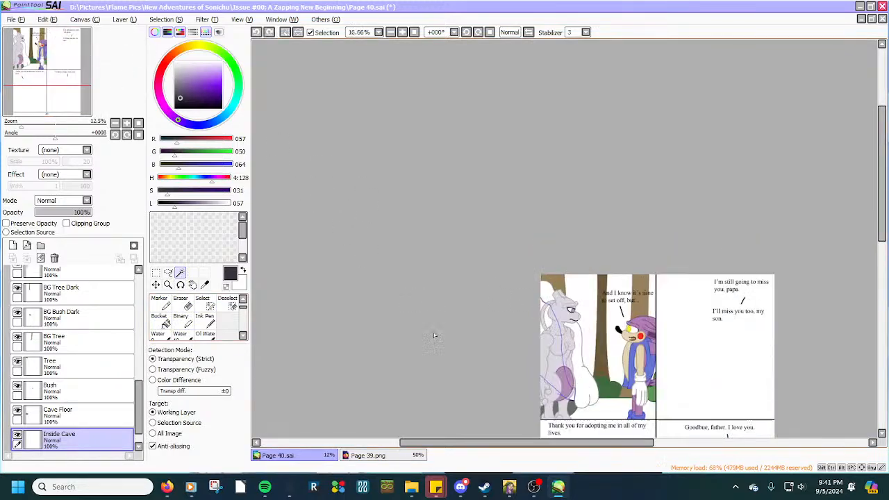
scroll(434, 336, up, 4)
scroll(477, 393, down, 2)
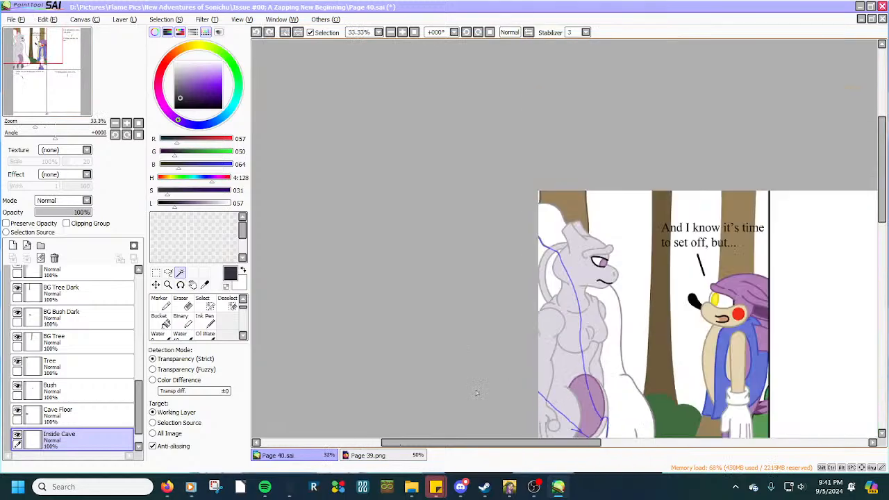
click(202, 300)
scroll(590, 380, up, 4)
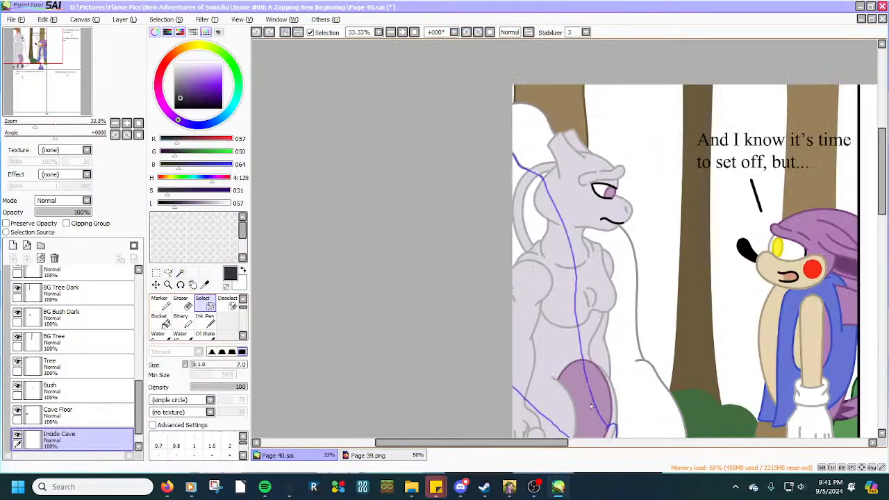
scroll(590, 380, up, 1)
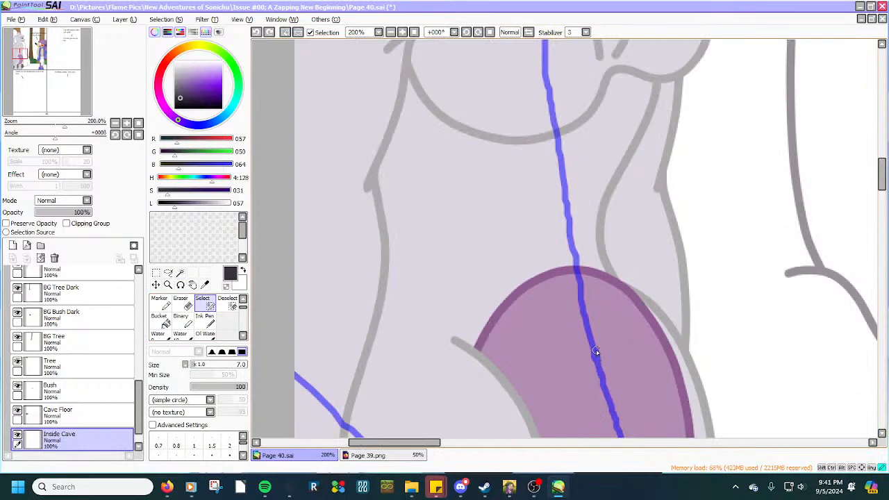
scroll(596, 352, down, 4)
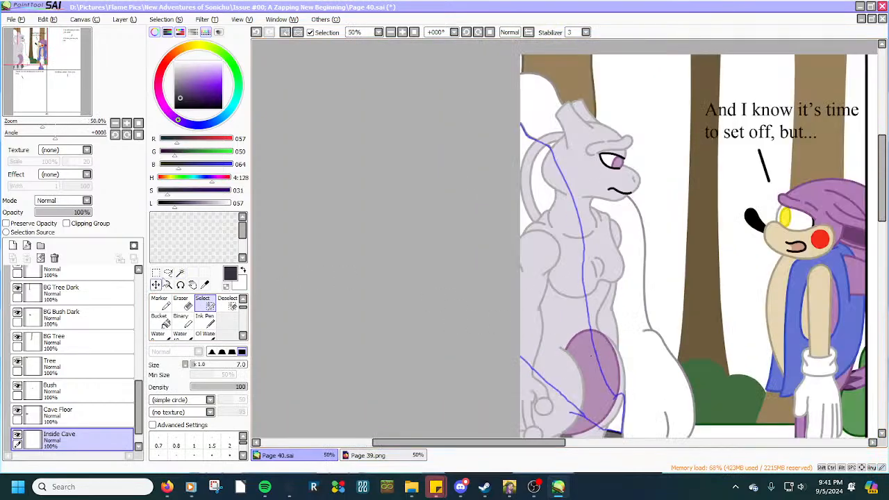
Select the area inside the cave outline, fill it with the sampled dark colour on the Inside Cave layer, and clear the selection.
click(180, 273)
click(573, 317)
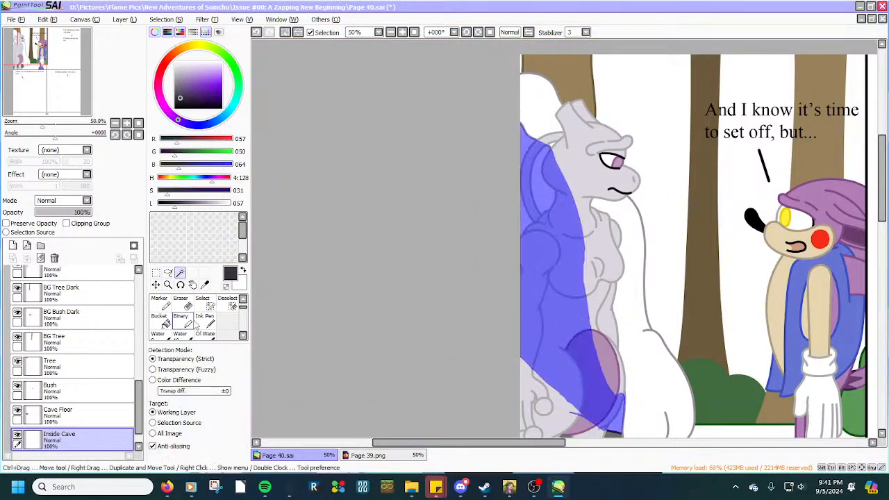
click(159, 320)
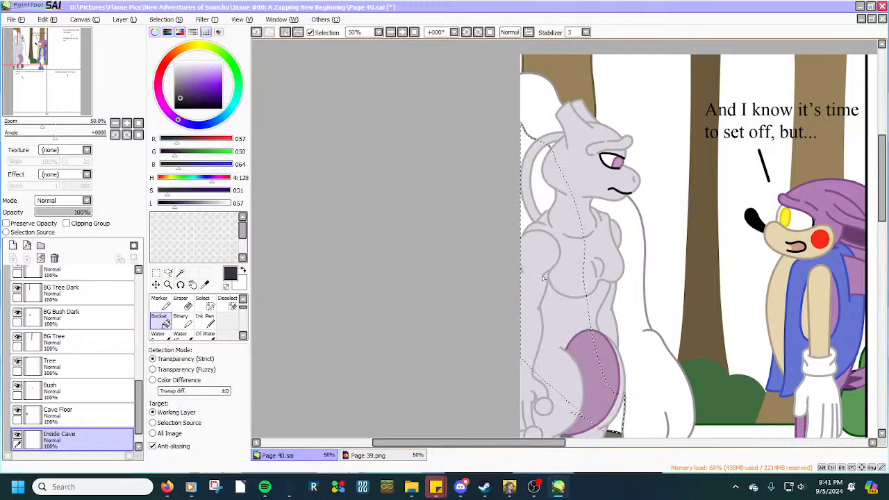
scroll(510, 273, down, 2)
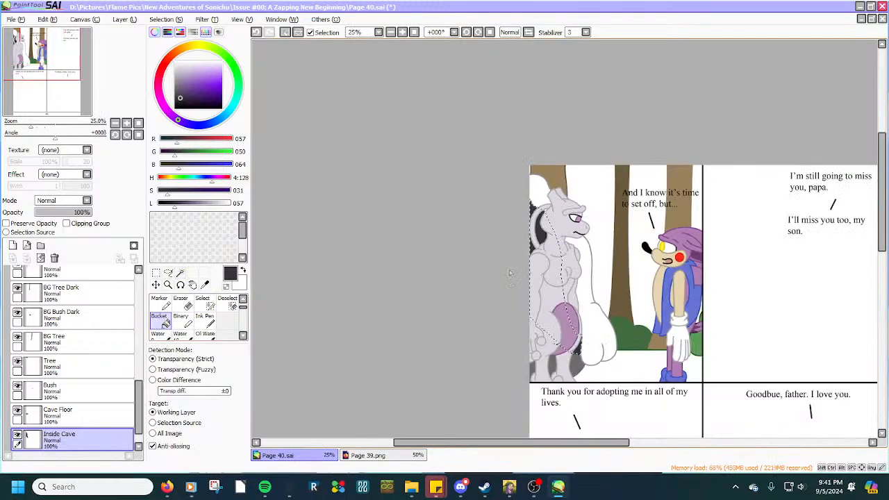
click(166, 18)
click(171, 32)
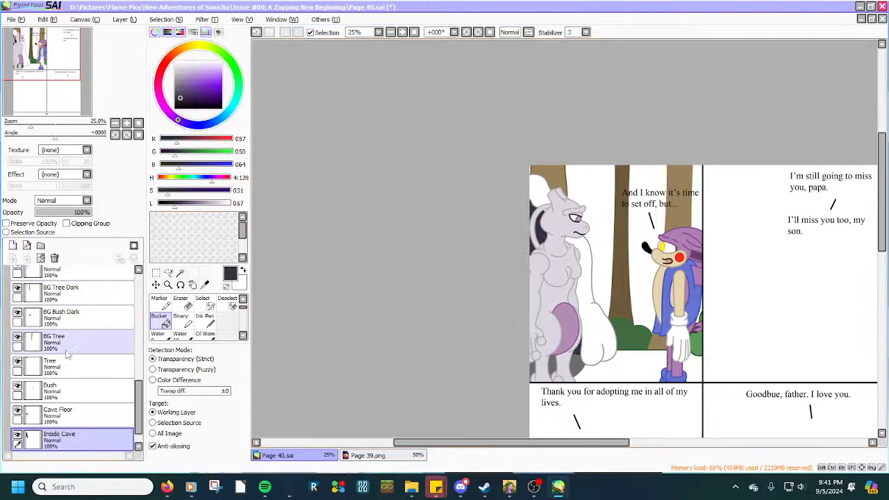
Create a new layer directly below the Inside Cave layer and name it Cave.
scroll(70, 347, down, 1)
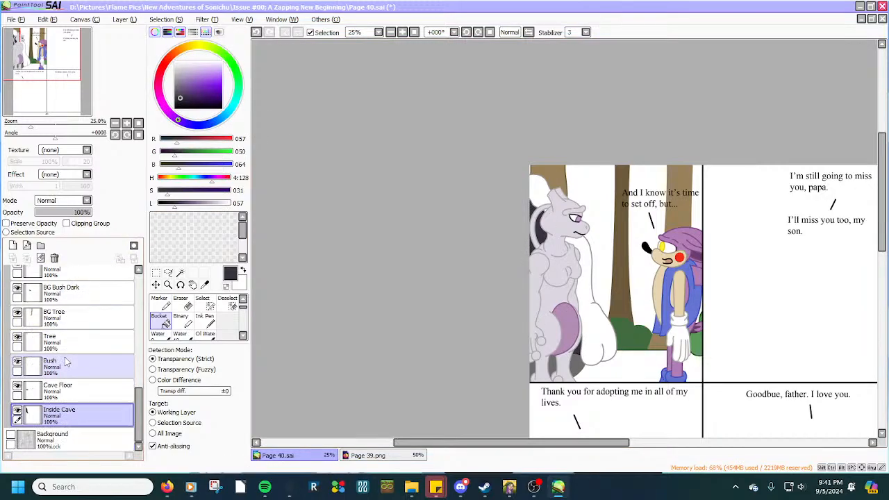
click(12, 245)
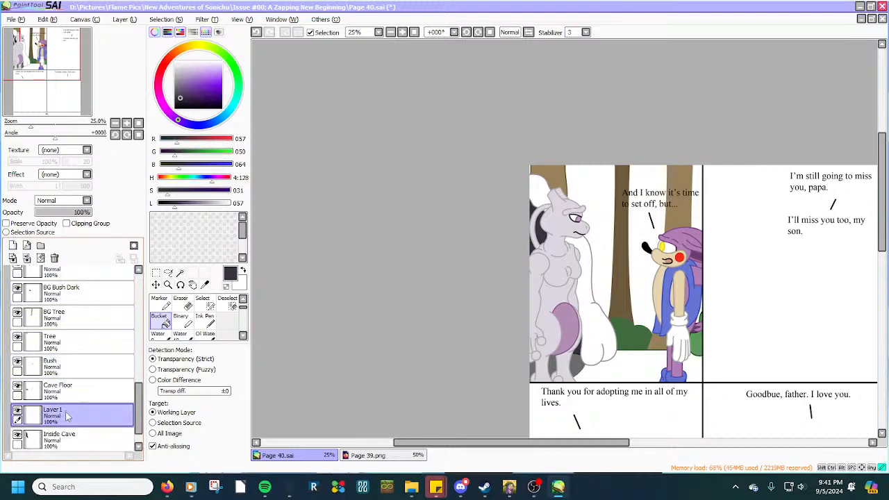
drag(66, 415, 77, 447)
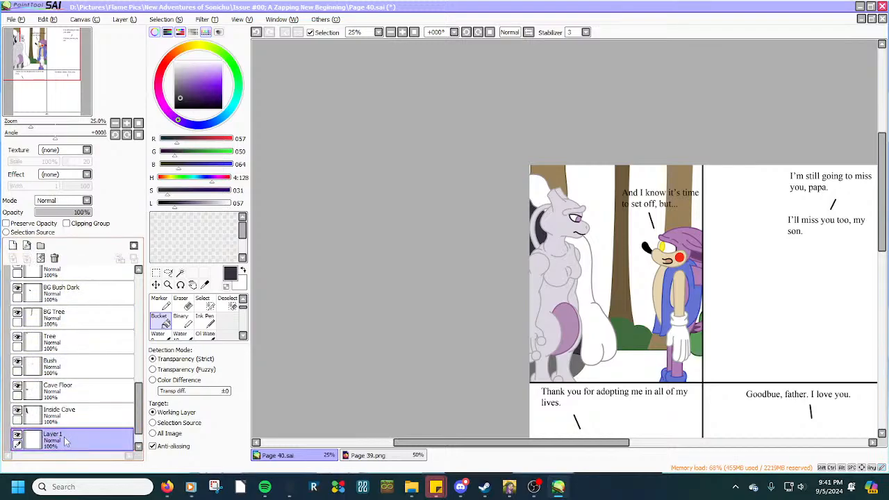
double_click(66, 440)
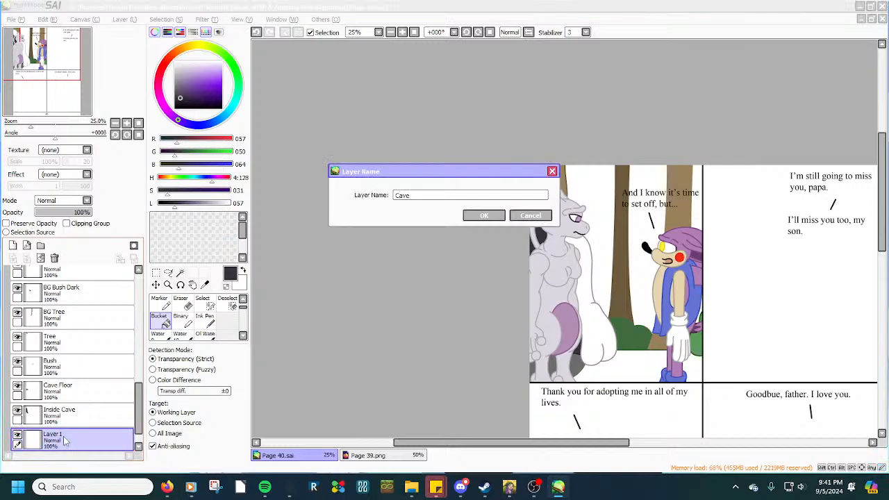
key(Return)
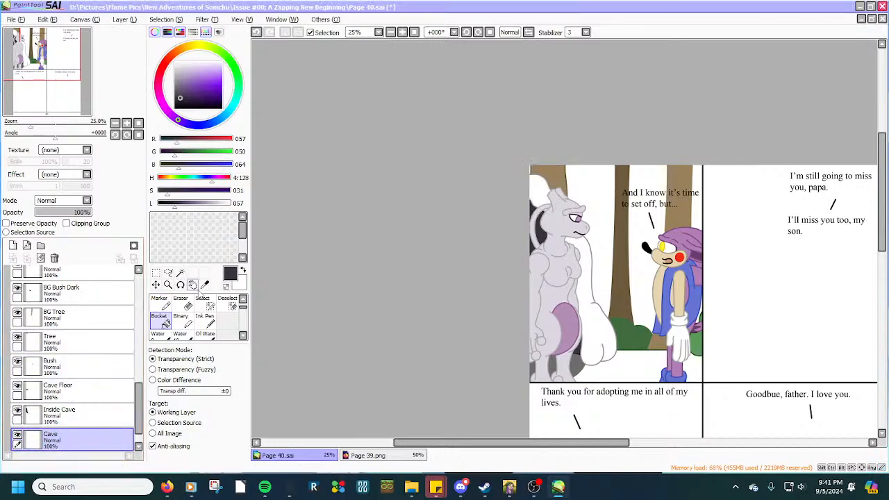
Sample the light grey cave wall colour from Page 39 and return to Page 40.
click(205, 285)
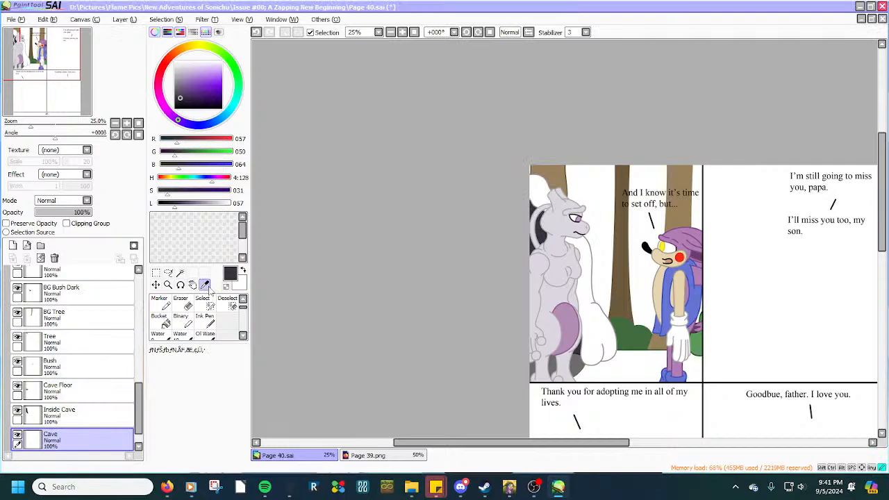
click(408, 457)
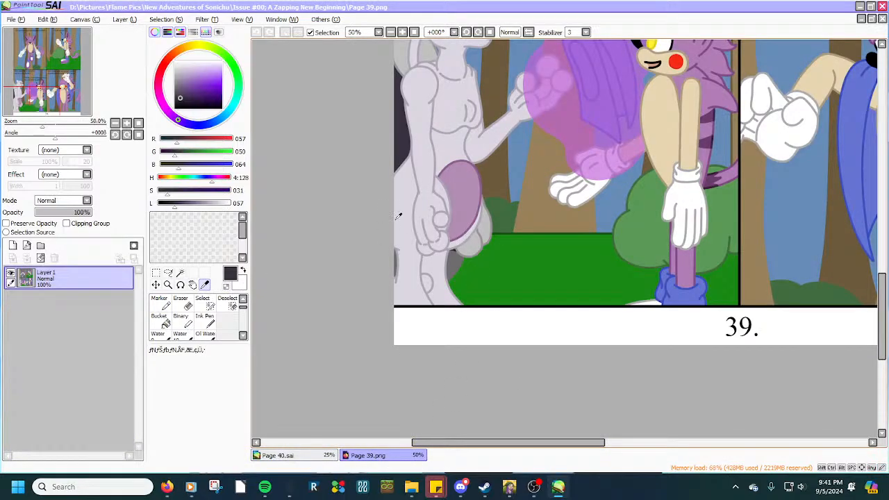
click(399, 216)
click(276, 455)
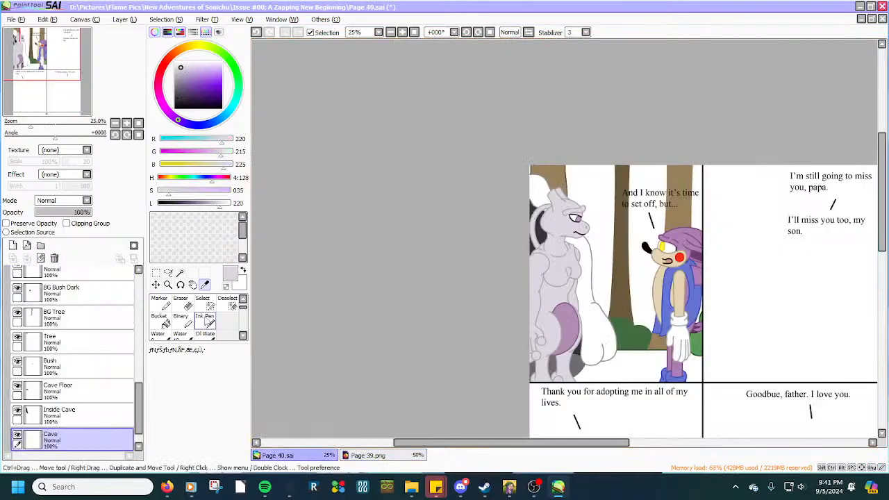
Trace a Select brush line from Mewtwo's belly down and around the rounded bottom of the white cave rock.
click(202, 300)
scroll(604, 366, up, 3)
scroll(605, 366, up, 4)
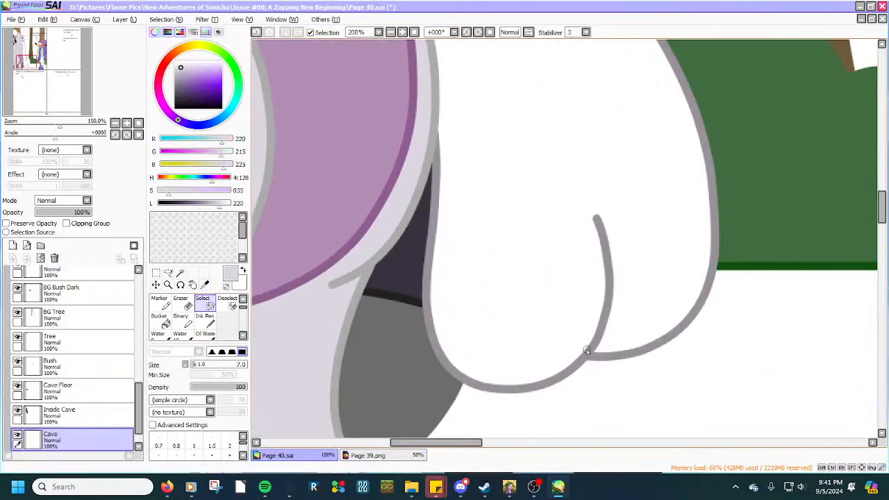
scroll(367, 340, up, 2)
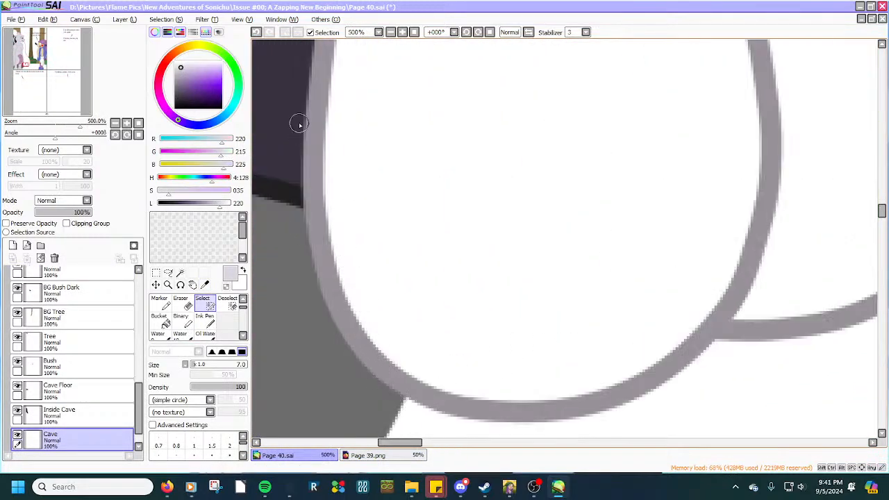
scroll(299, 124, down, 4)
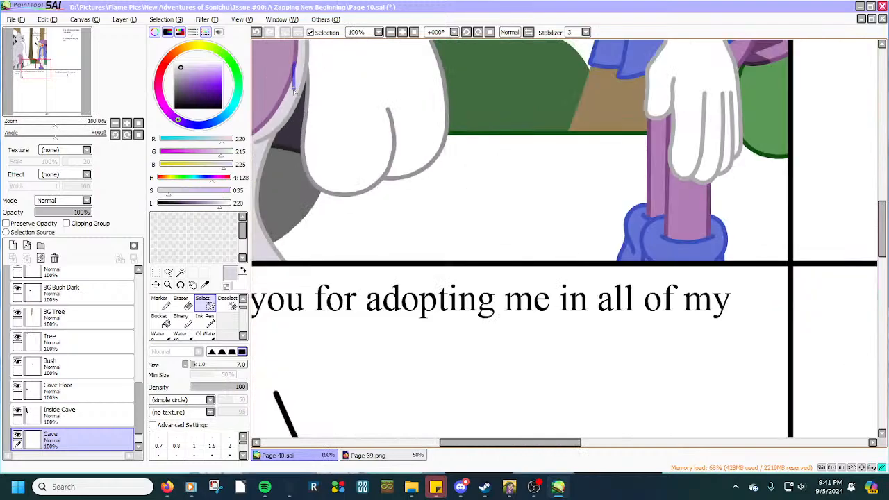
scroll(290, 99, up, 5)
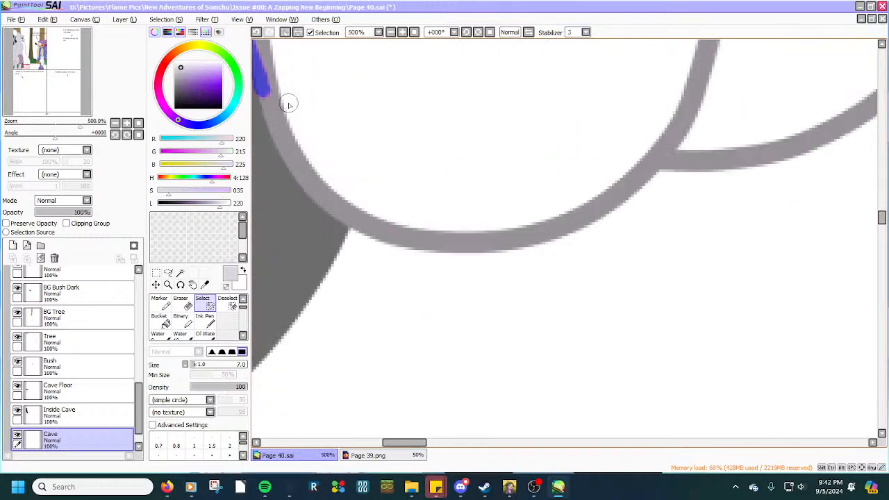
mouse_move(269, 95)
mouse_down()
mouse_move(313, 182)
mouse_move(348, 215)
mouse_move(405, 245)
mouse_move(485, 260)
mouse_move(599, 248)
mouse_move(679, 207)
mouse_move(724, 159)
mouse_move(824, 160)
mouse_move(874, 143)
mouse_move(796, 164)
mouse_move(705, 165)
mouse_up()
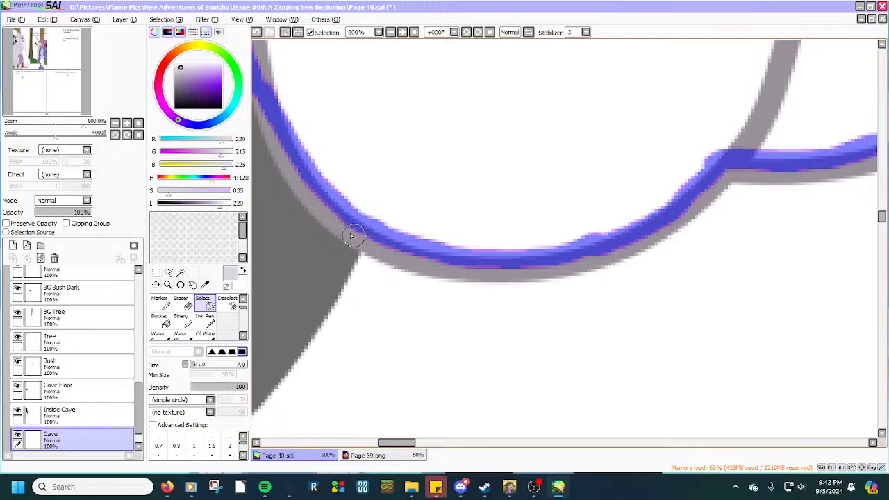
mouse_move(305, 166)
mouse_down()
mouse_move(353, 220)
mouse_move(444, 252)
mouse_up()
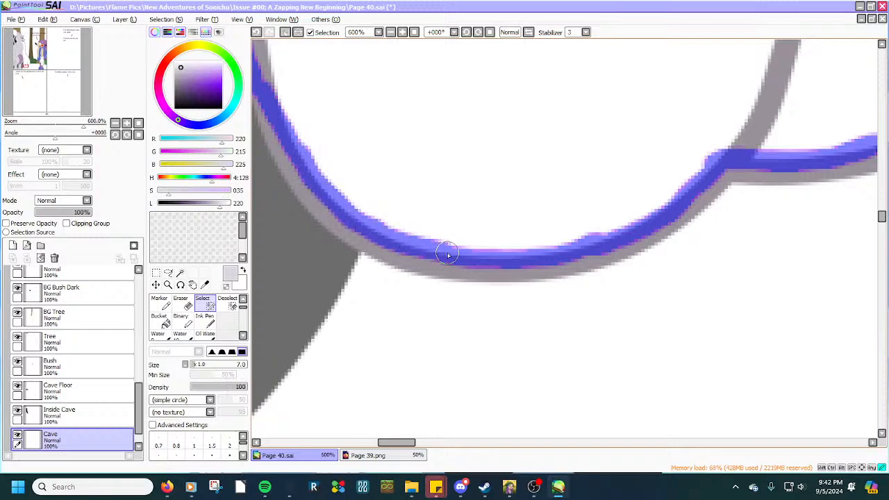
Extend the Select brush line along the underside of the cave rock's second lobe up to the bush's base.
scroll(421, 250, down, 3)
scroll(420, 246, down, 2)
scroll(486, 243, up, 5)
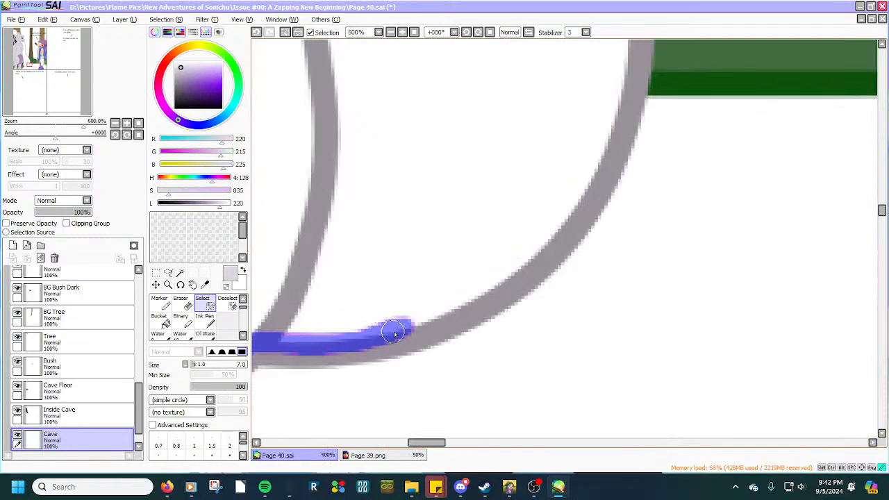
mouse_move(395, 334)
mouse_down()
mouse_move(496, 297)
mouse_move(533, 267)
mouse_move(592, 186)
mouse_move(632, 78)
mouse_move(668, 55)
mouse_up()
Carry the Select brush line up through the green bush and back onto the cave rock's outline beside the tree trunk.
scroll(666, 56, down, 2)
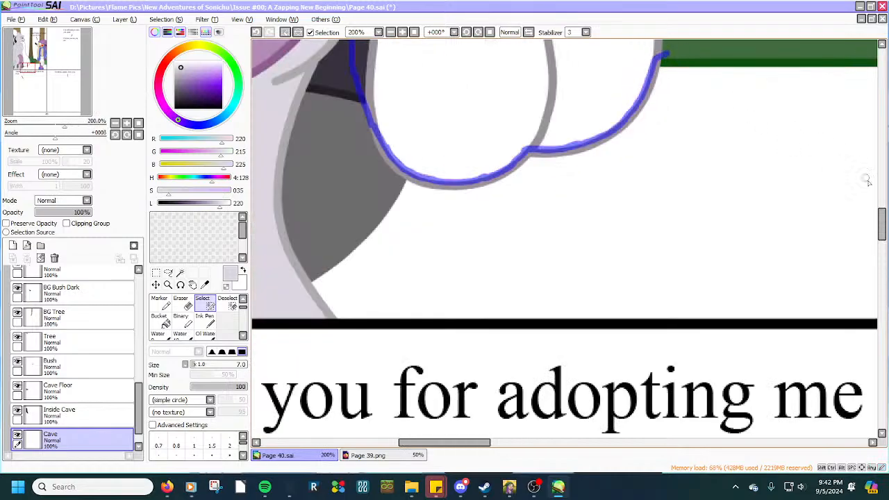
drag(882, 223, 883, 192)
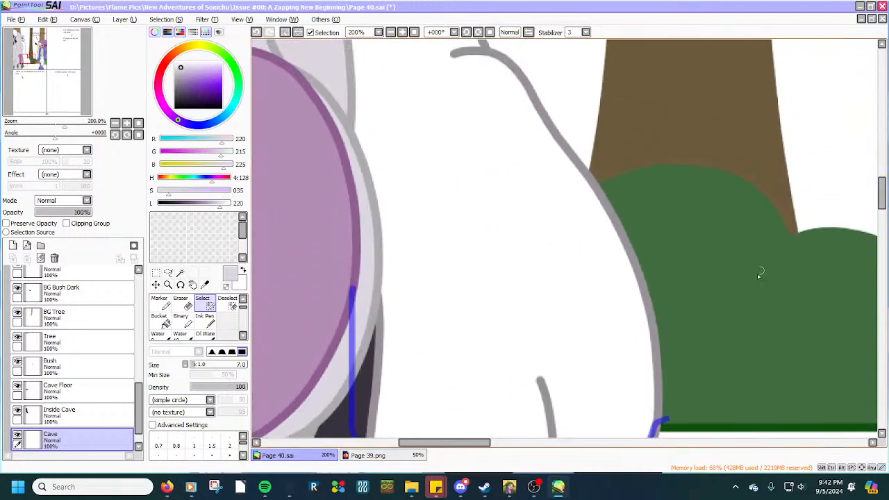
mouse_move(668, 415)
mouse_down()
mouse_move(679, 313)
mouse_move(666, 232)
mouse_move(654, 214)
mouse_up()
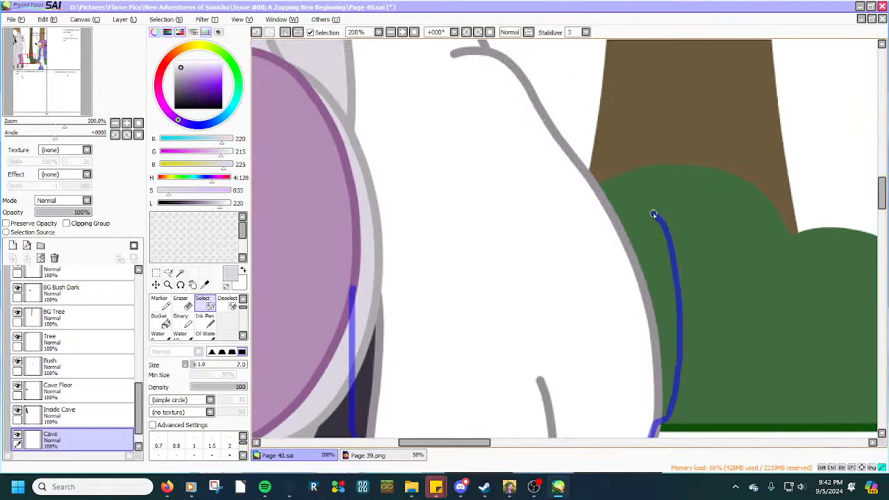
scroll(596, 171, up, 3)
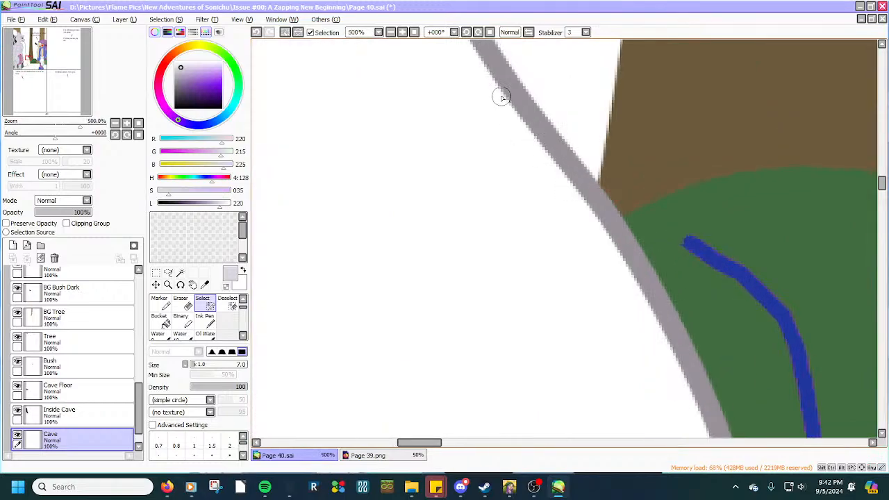
mouse_move(501, 91)
mouse_down()
mouse_move(624, 240)
mouse_move(694, 255)
mouse_move(623, 235)
mouse_move(586, 202)
mouse_up()
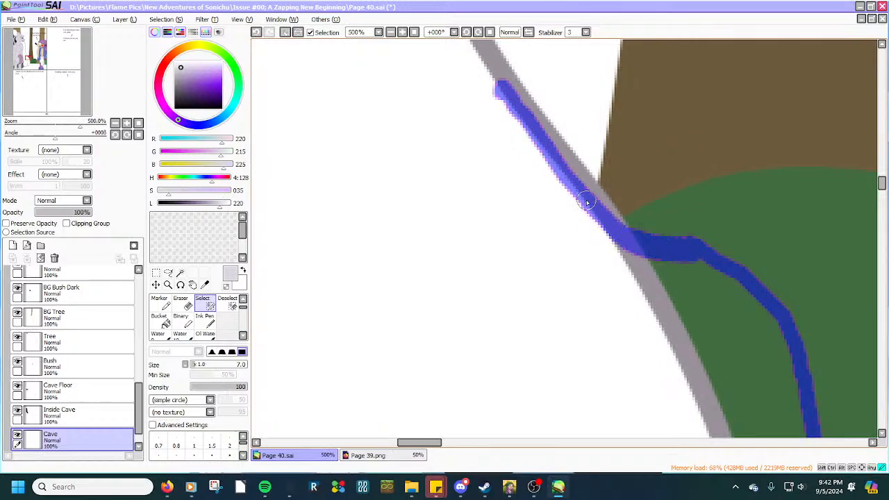
drag(559, 168, 487, 72)
Run the Select brush line from the belly diagonally up across Mewtwo's torso to the page edge.
scroll(488, 76, down, 3)
scroll(486, 96, down, 4)
scroll(486, 97, up, 3)
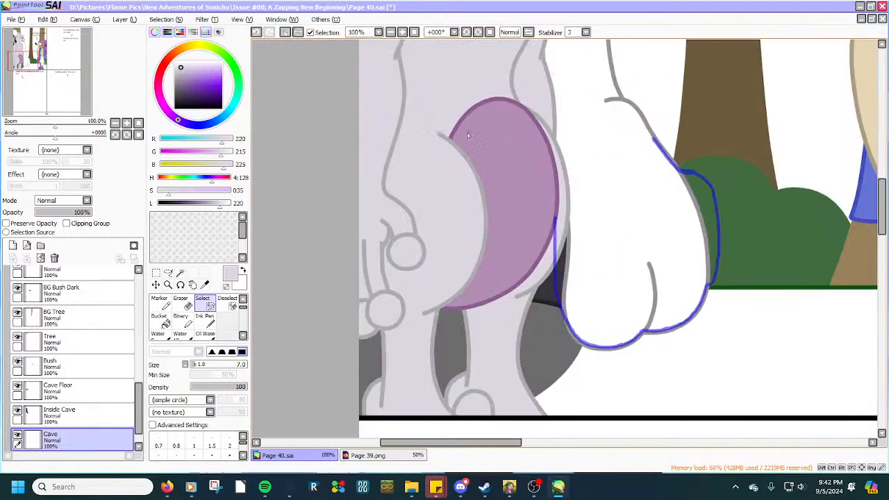
drag(549, 197, 451, 90)
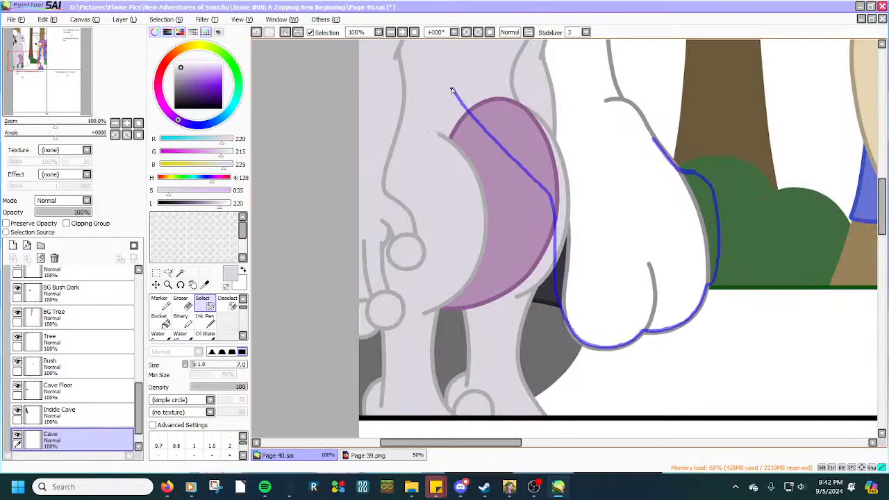
drag(884, 222, 884, 175)
Draw a Select brush line from the page edge along the top of the cave and down through Mewtwo's head to the mouth.
scroll(375, 337, down, 2)
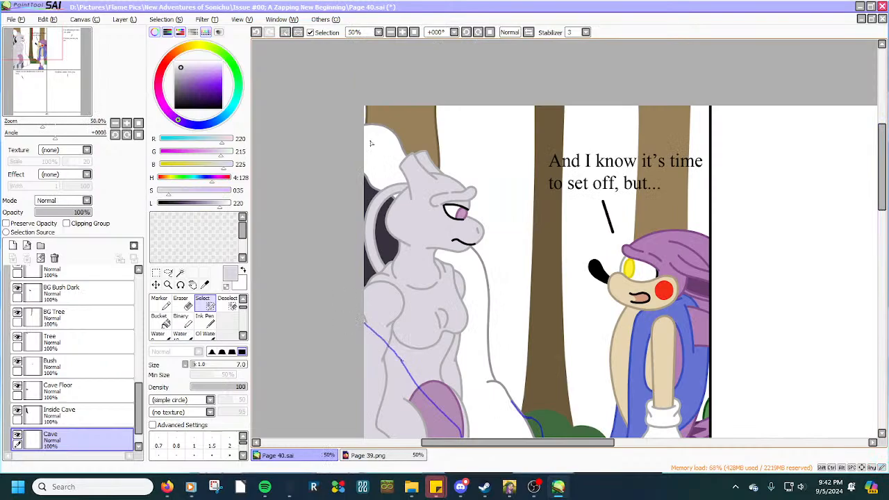
scroll(371, 143, up, 5)
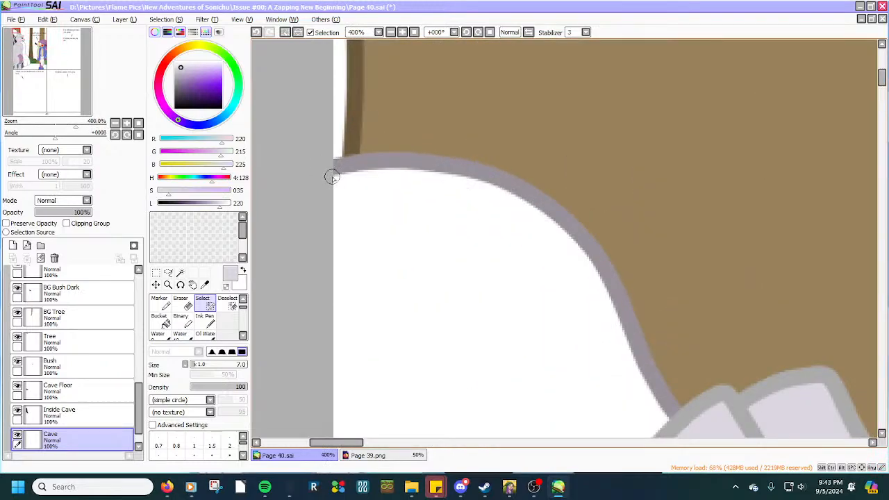
mouse_move(367, 169)
mouse_down()
mouse_move(510, 160)
mouse_move(613, 184)
mouse_up()
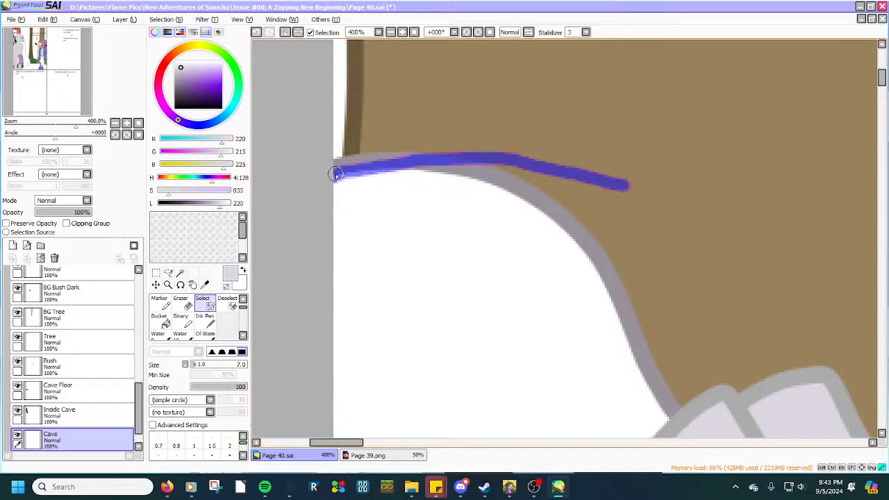
scroll(320, 179, down, 5)
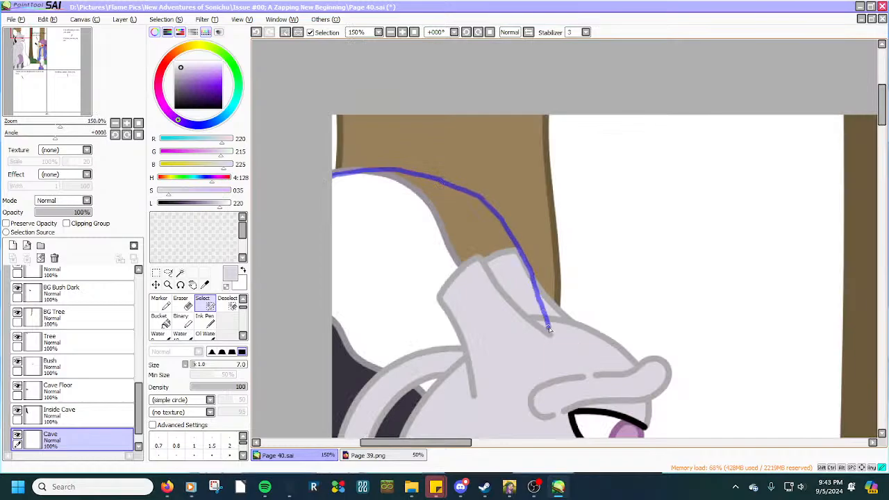
scroll(539, 339, down, 5)
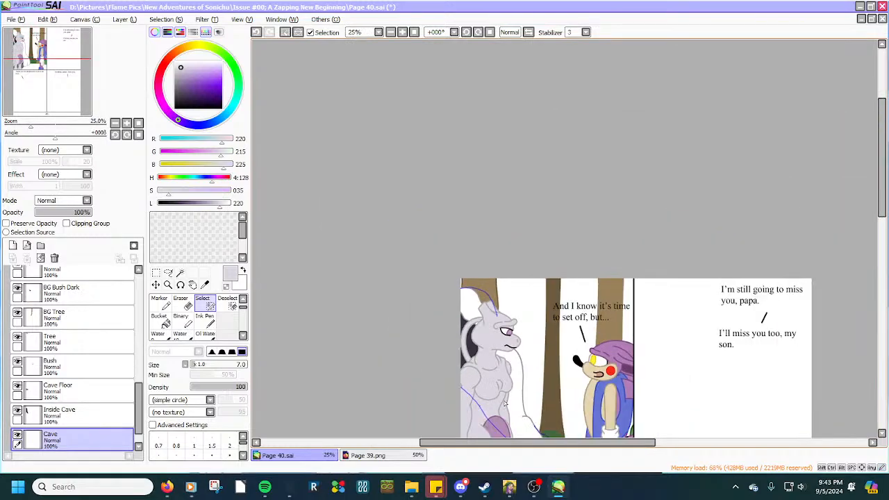
scroll(505, 403, up, 4)
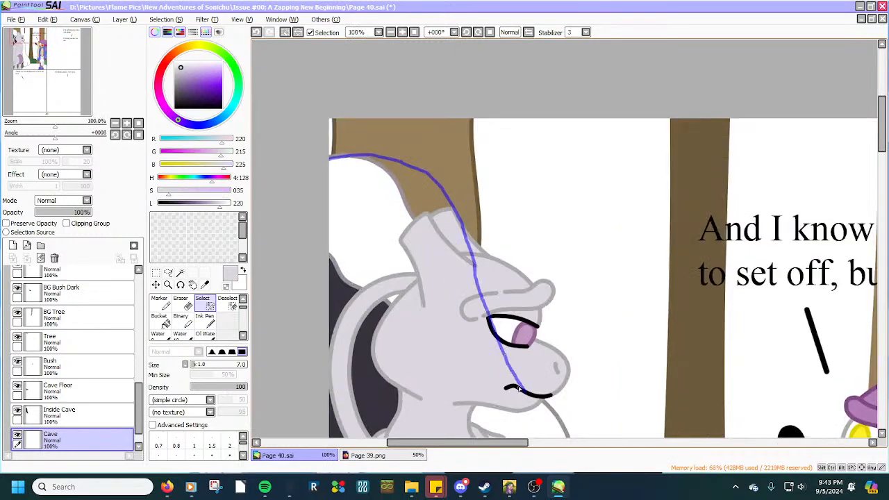
Trace the Select brush along the curved shoulder of the cave rock, joining it to the line beside the bush.
scroll(517, 389, down, 4)
scroll(534, 355, up, 4)
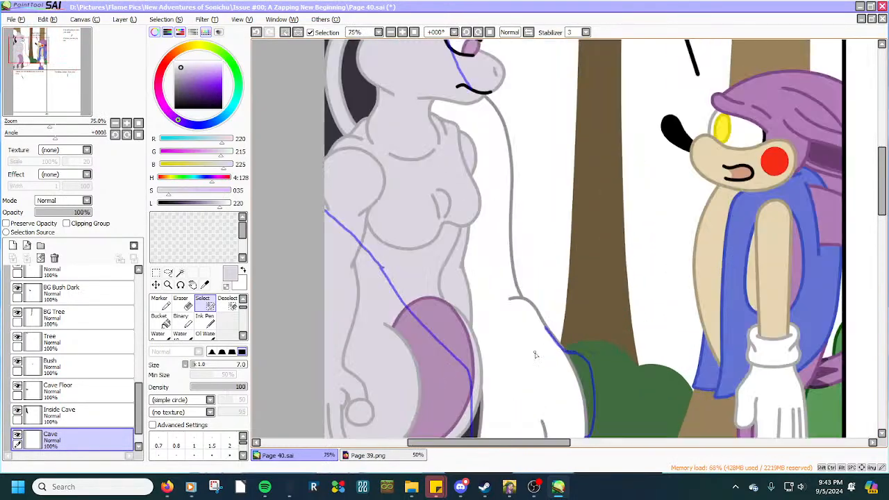
scroll(535, 355, up, 6)
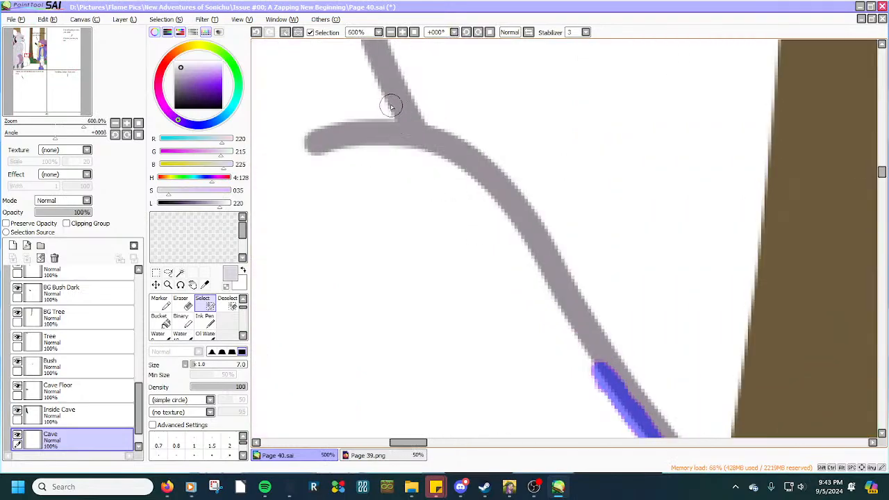
mouse_move(375, 69)
mouse_down()
mouse_move(410, 143)
mouse_move(486, 187)
mouse_move(512, 218)
mouse_move(595, 364)
mouse_up()
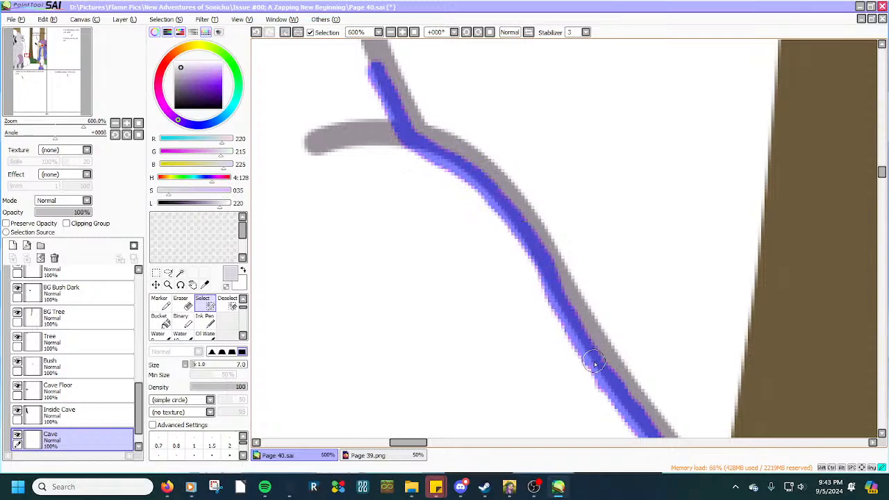
mouse_move(550, 286)
mouse_down()
mouse_move(473, 181)
mouse_move(444, 159)
mouse_up()
drag(402, 130, 361, 38)
Continue the Select brush line up the outer cave rock's outline from its lower shoulder to beside Mewtwo's torso.
click(881, 45)
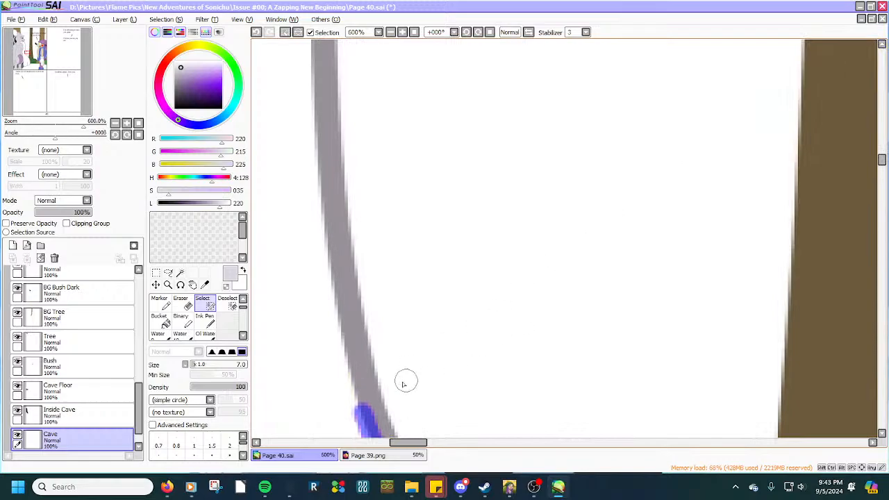
mouse_move(371, 399)
mouse_down()
mouse_move(364, 402)
mouse_move(343, 347)
mouse_move(325, 259)
mouse_move(318, 43)
mouse_up()
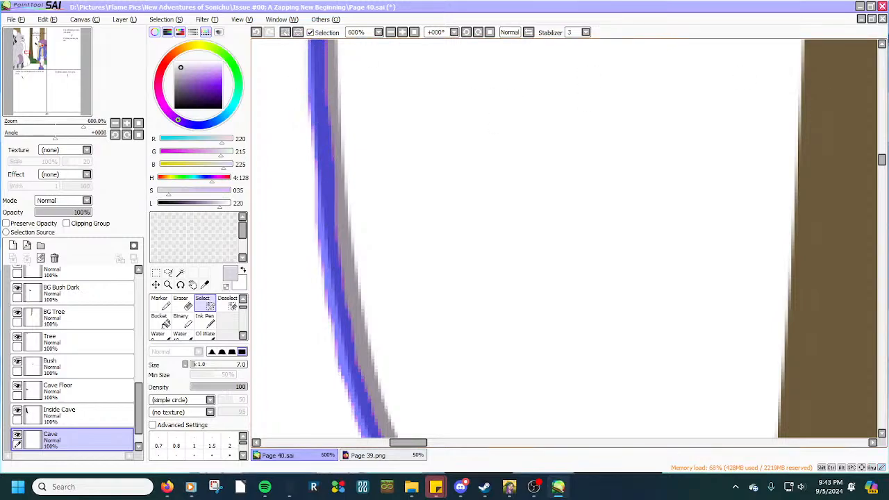
click(882, 46)
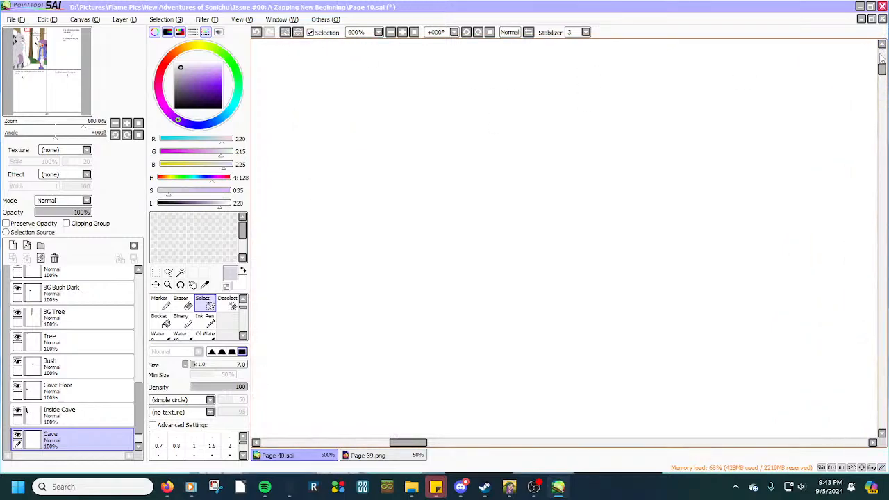
scroll(857, 84, down, 6)
scroll(823, 132, down, 2)
scroll(824, 224, down, 1)
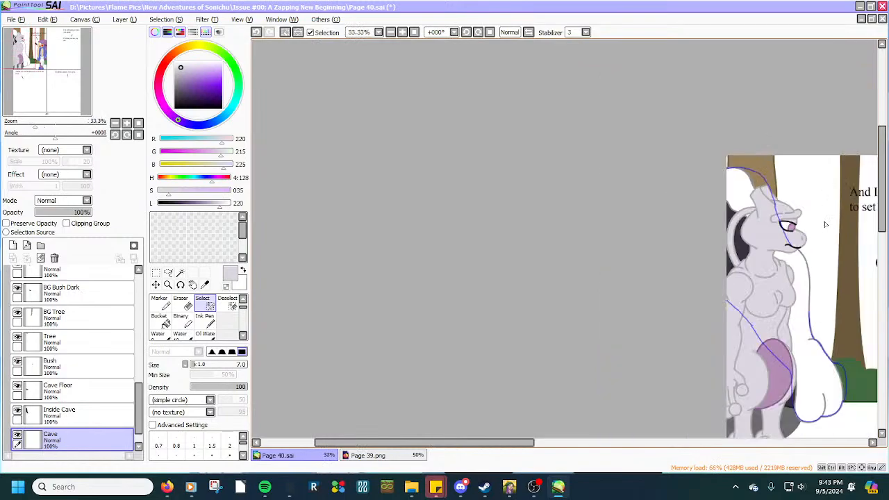
scroll(823, 224, up, 1)
scroll(813, 296, up, 1)
scroll(813, 297, up, 1)
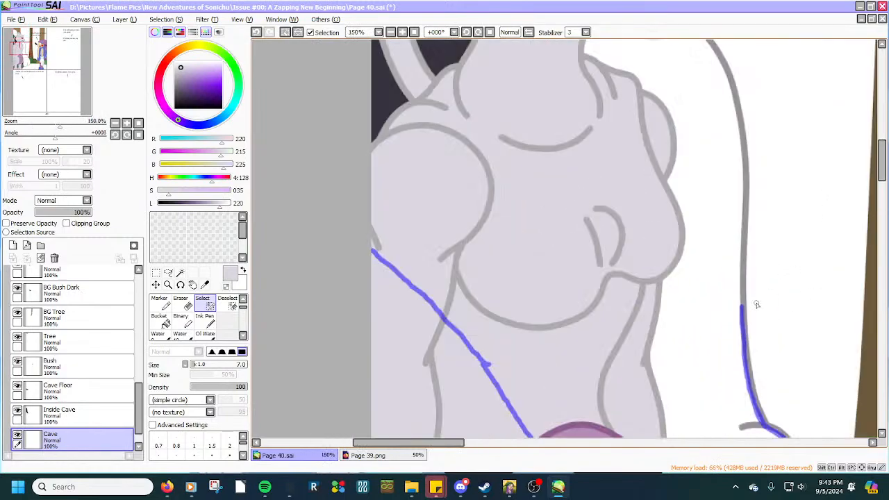
scroll(757, 304, up, 4)
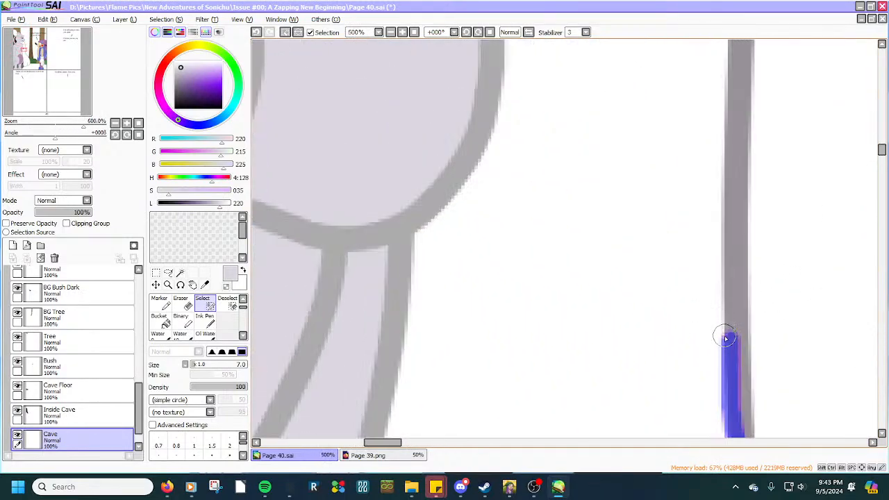
mouse_move(730, 340)
mouse_down()
mouse_move(722, 230)
mouse_move(731, 50)
mouse_up()
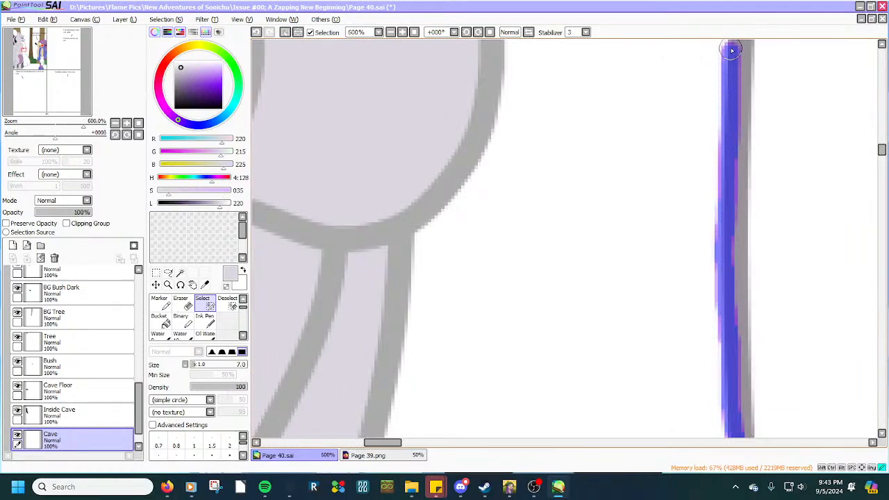
Carry the Select brush line up the curved cave edge and join it to the line at Mewtwo's mouth.
click(882, 44)
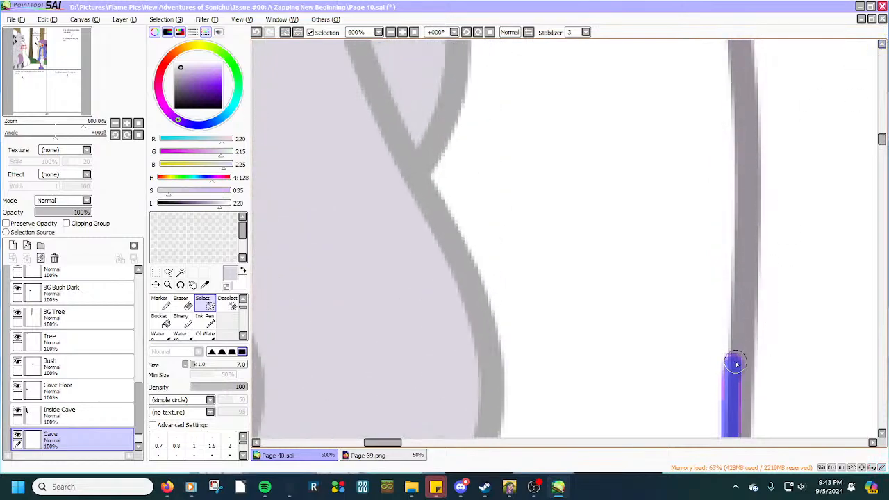
mouse_move(736, 362)
mouse_down()
mouse_move(731, 302)
mouse_move(742, 191)
mouse_move(727, 36)
mouse_up()
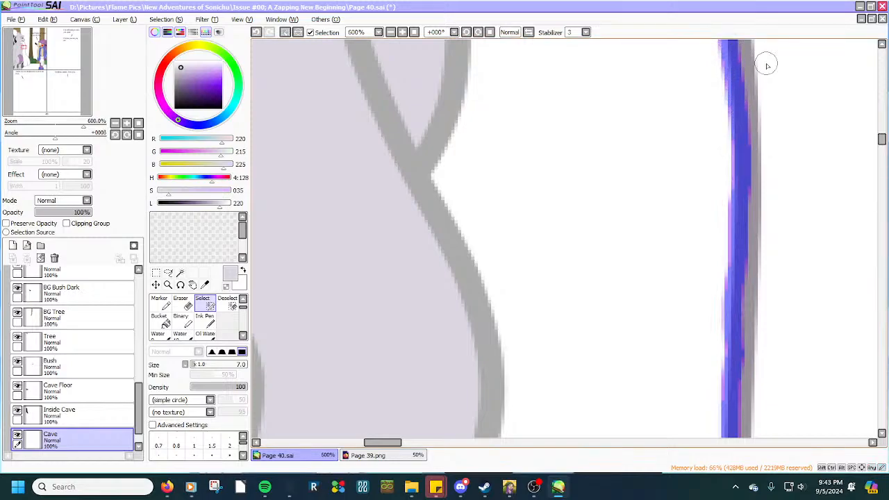
click(881, 43)
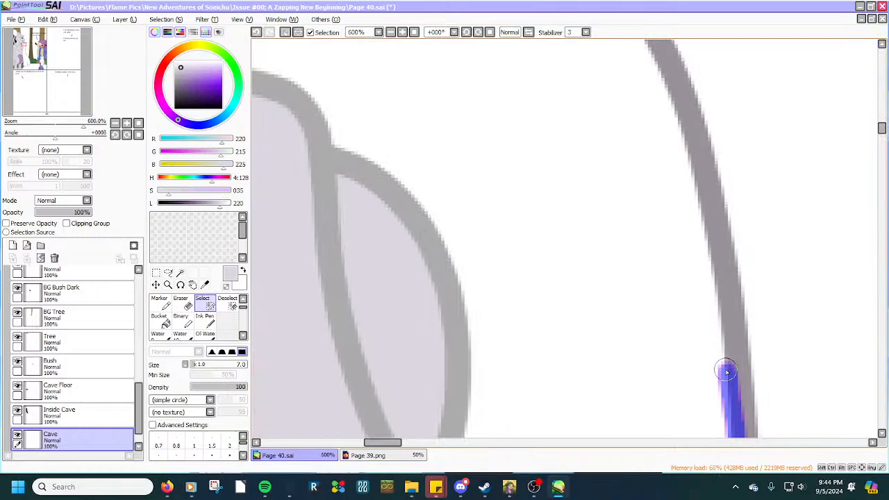
mouse_move(726, 373)
mouse_down()
mouse_move(732, 353)
mouse_move(684, 121)
mouse_move(650, 45)
mouse_up()
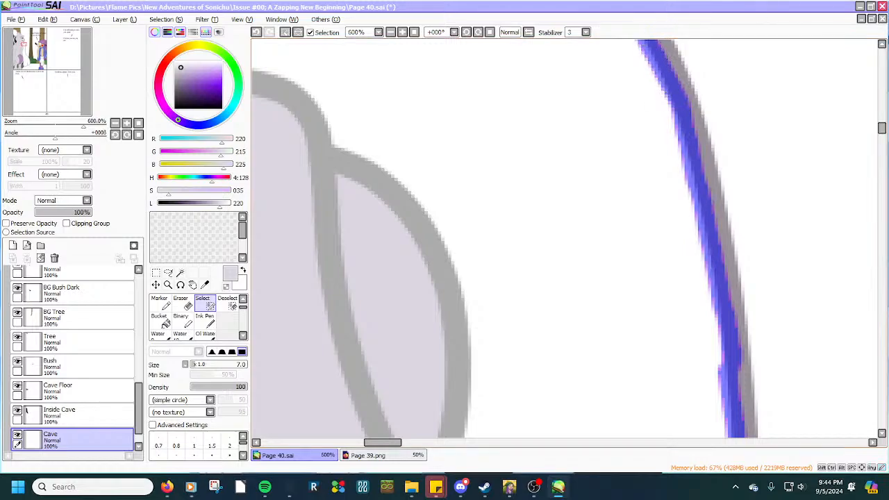
scroll(882, 48, up, 10)
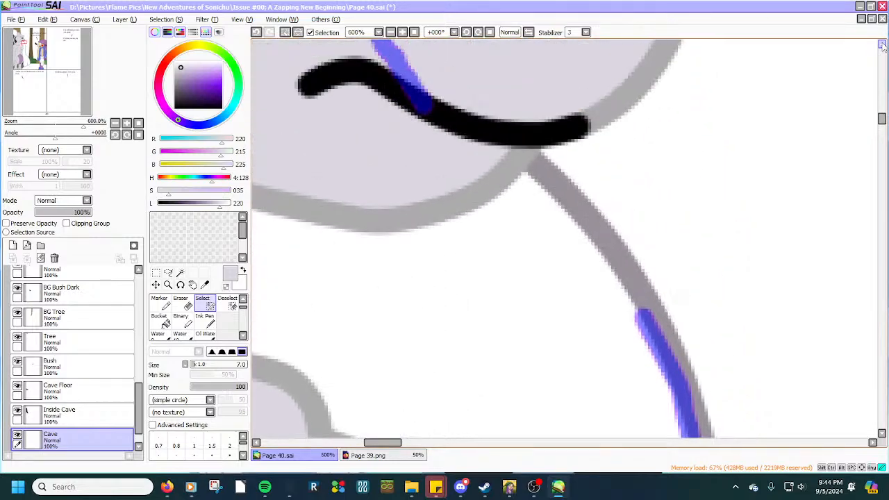
mouse_move(417, 120)
mouse_down()
mouse_move(529, 190)
mouse_move(605, 269)
mouse_move(640, 338)
mouse_up()
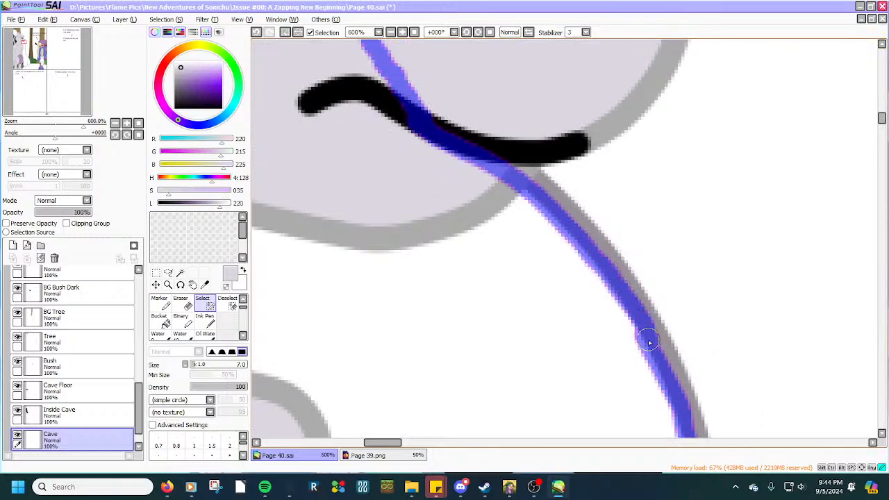
Select the outer cave area enclosed by the brush line with the Magic Wand.
scroll(631, 307, down, 4)
scroll(620, 287, down, 2)
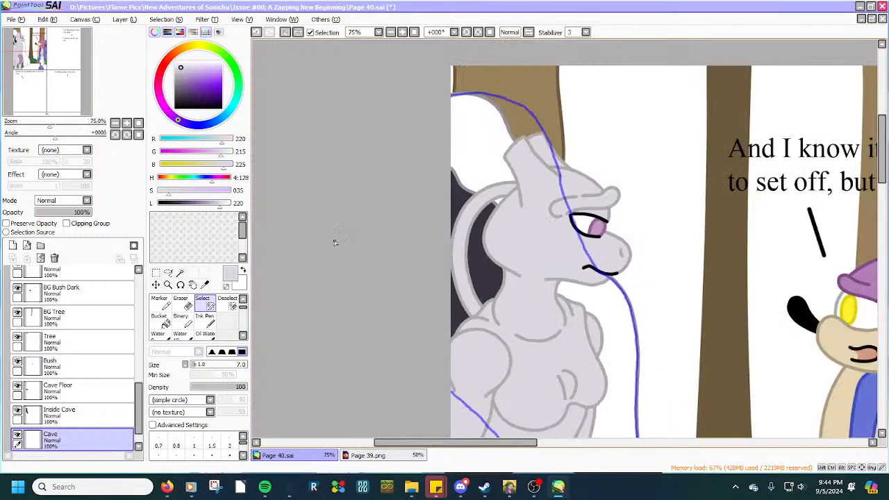
click(180, 272)
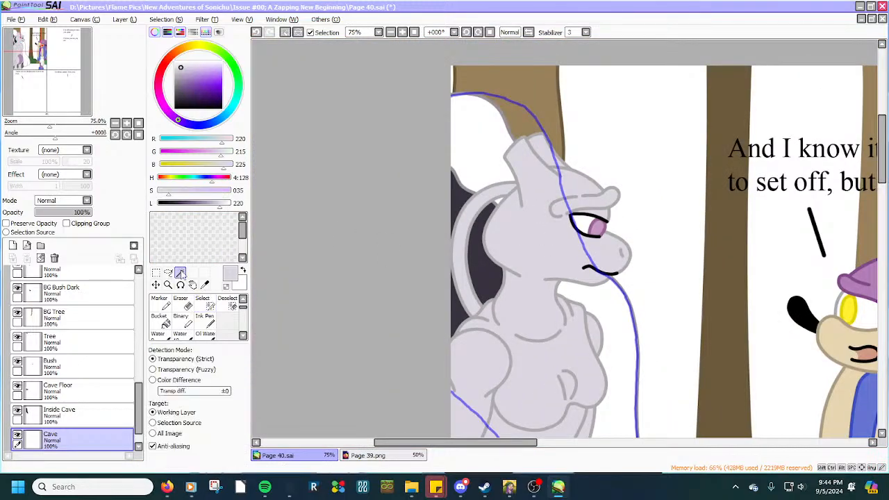
click(624, 349)
scroll(581, 307, down, 4)
scroll(620, 386, up, 1)
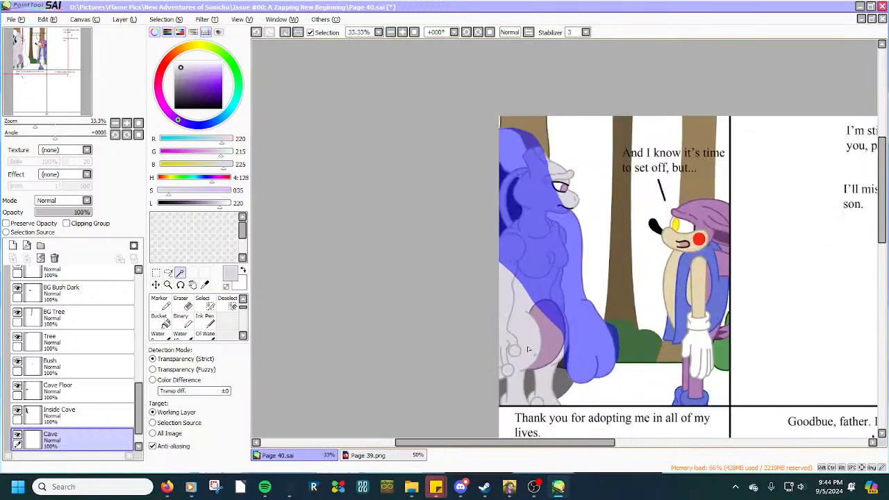
click(164, 320)
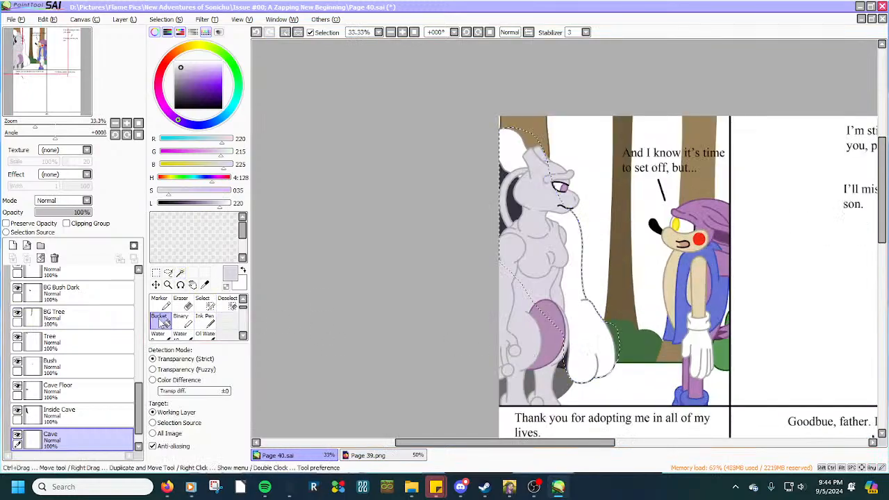
click(583, 321)
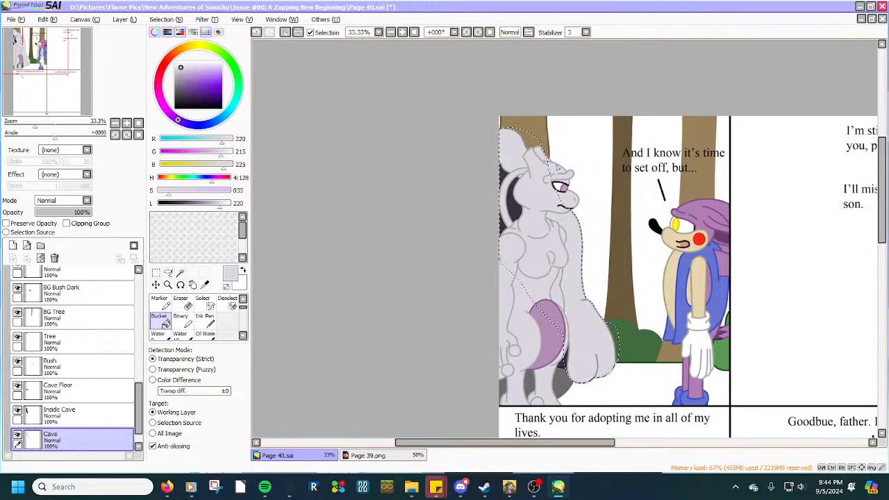
click(167, 18)
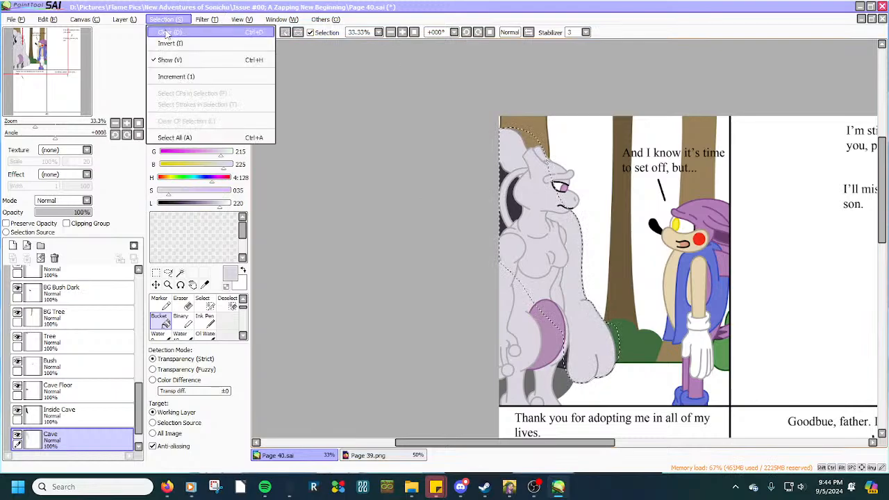
click(279, 157)
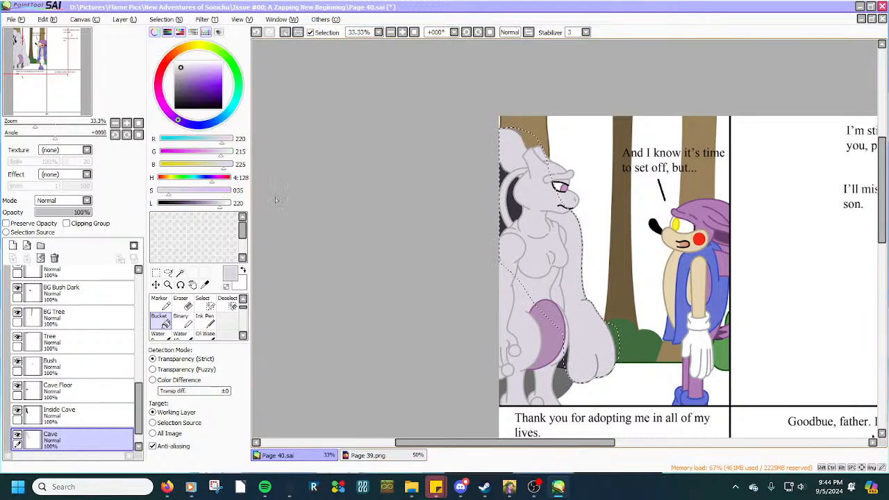
Sample the grey cave rock colour (RGB 192, 192, 192) from Page 39.png and fill Page 40's selected cave area with it.
click(204, 285)
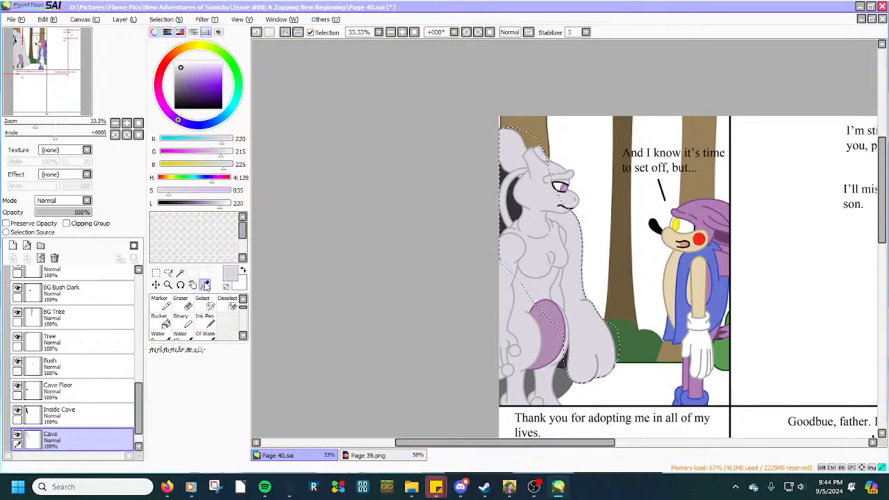
click(368, 455)
click(472, 244)
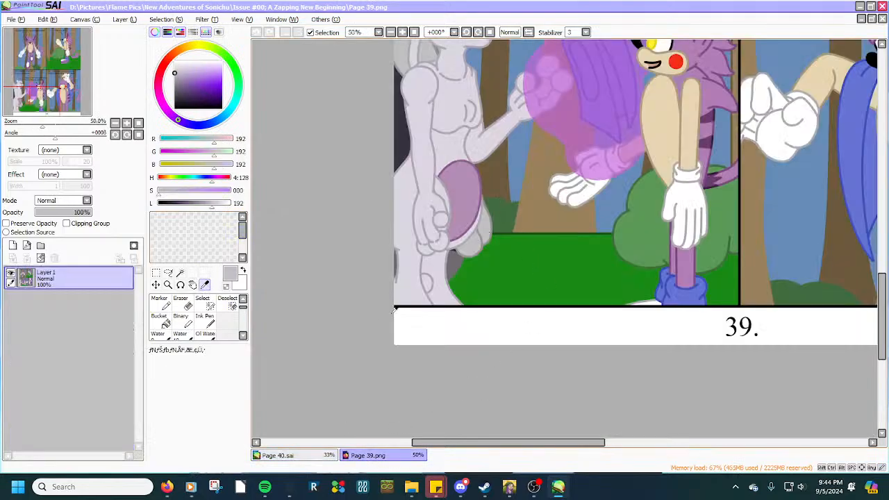
click(278, 455)
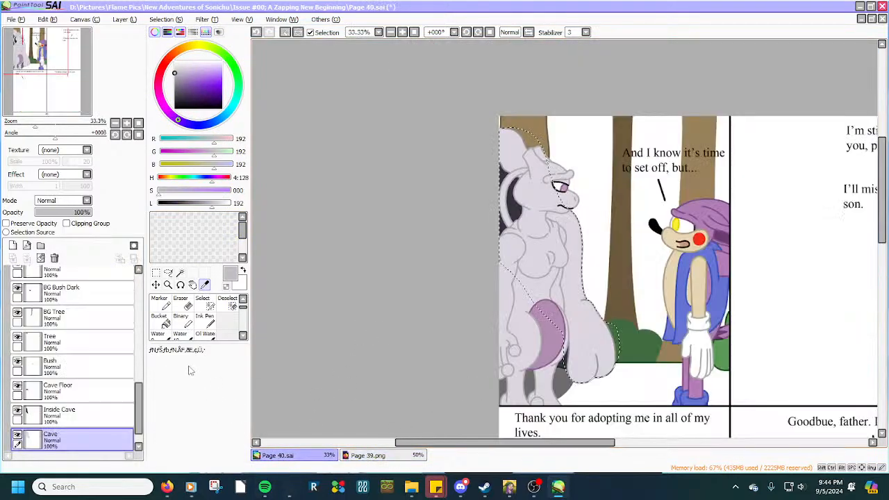
click(165, 322)
click(603, 335)
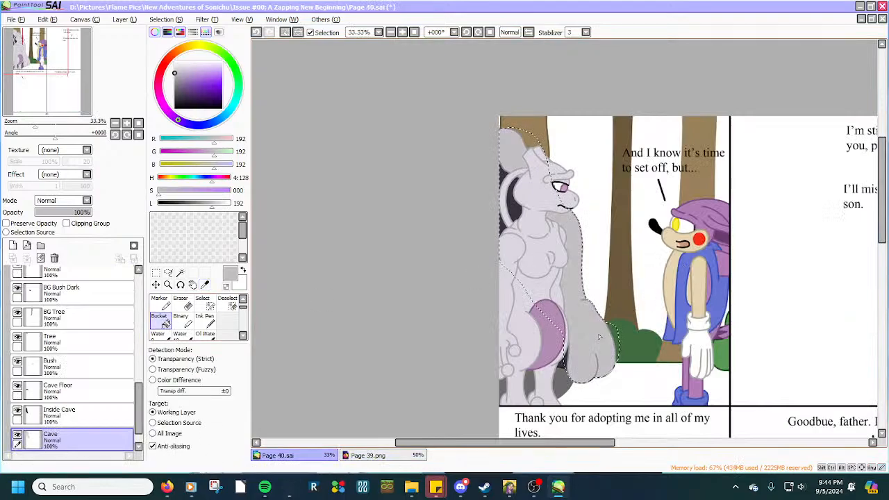
Clear the cave selection and save the page.
click(159, 19)
click(160, 31)
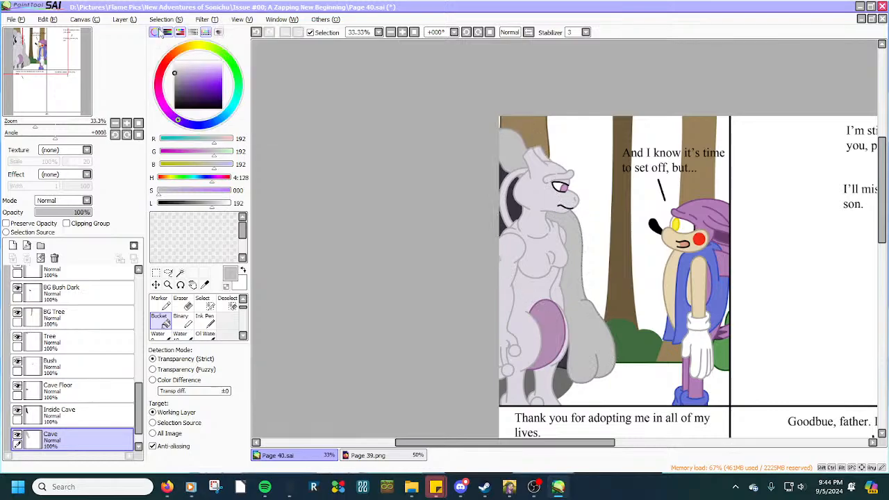
click(5, 19)
click(30, 86)
Add a new layer directly beneath the Cave layer and name it Ground.
click(26, 245)
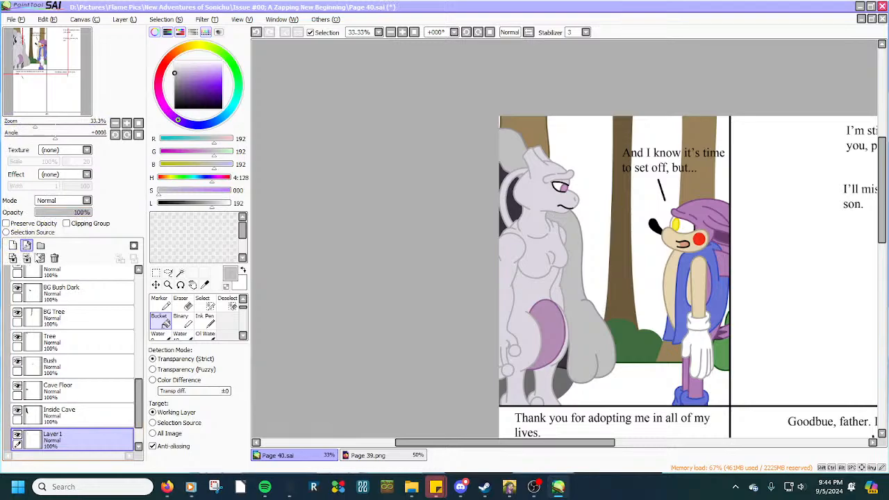
scroll(88, 375, down, 2)
drag(79, 397, 68, 416)
double_click(68, 416)
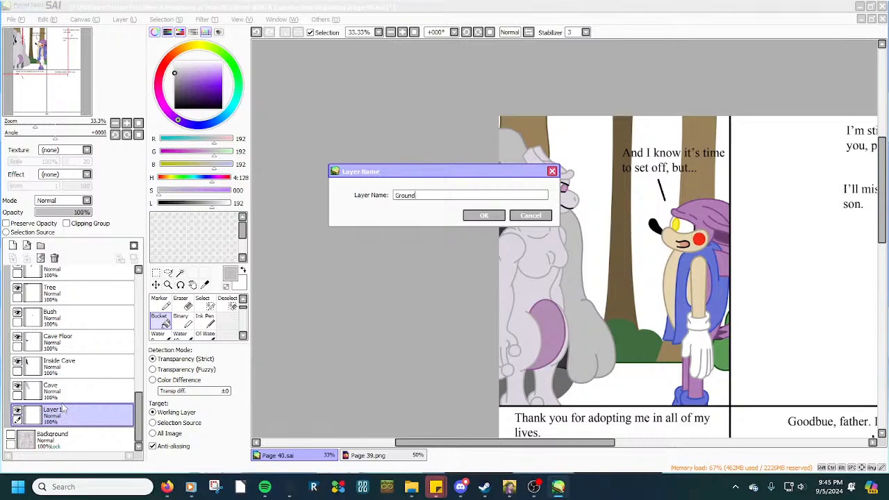
key(Return)
Sample the green of the grass (RGB 26, 138, 22) from the ground in Page 39.png.
click(205, 284)
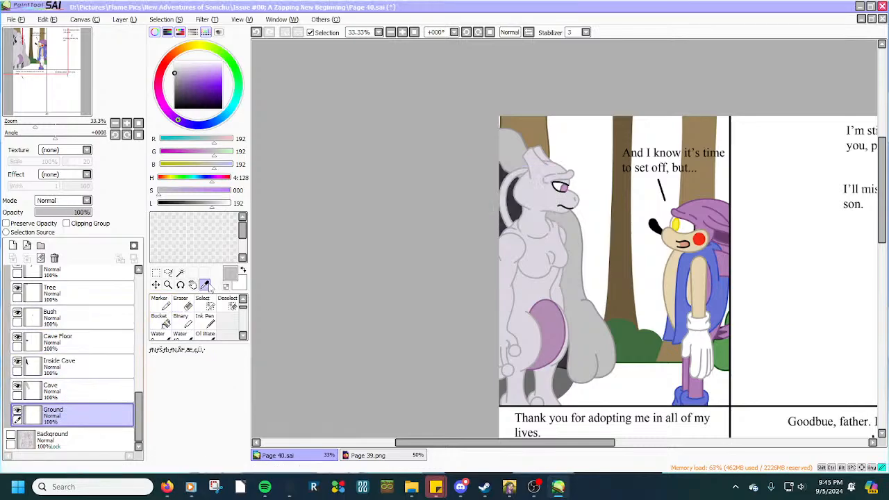
click(368, 456)
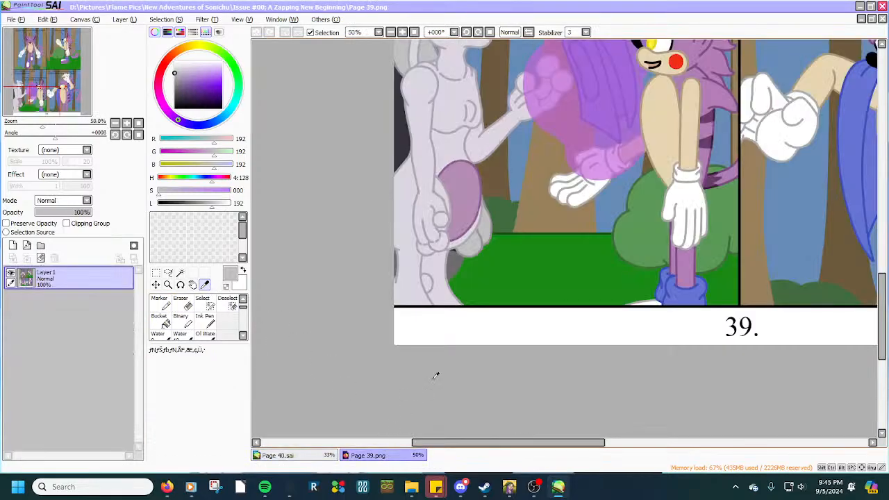
click(517, 275)
Make a rectangular selection of the first panel's ground below the horizon line on Page 40 and fill it with the sampled green.
click(155, 272)
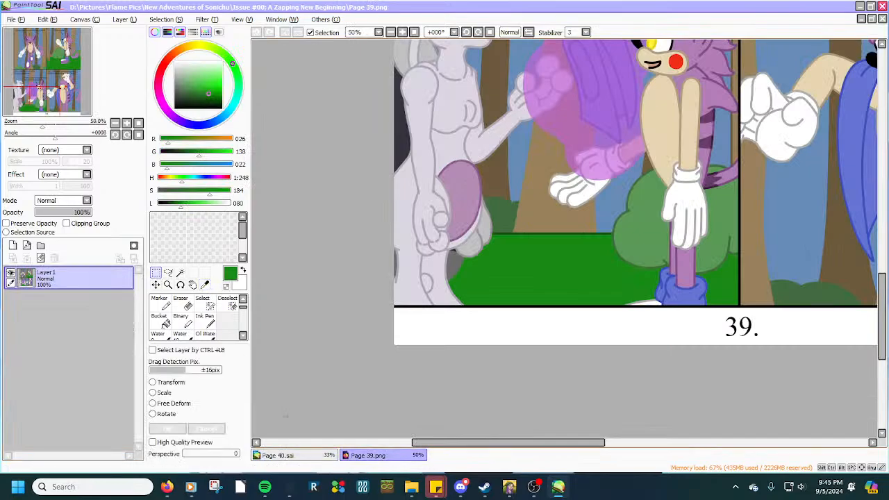
click(277, 456)
scroll(721, 395, up, 4)
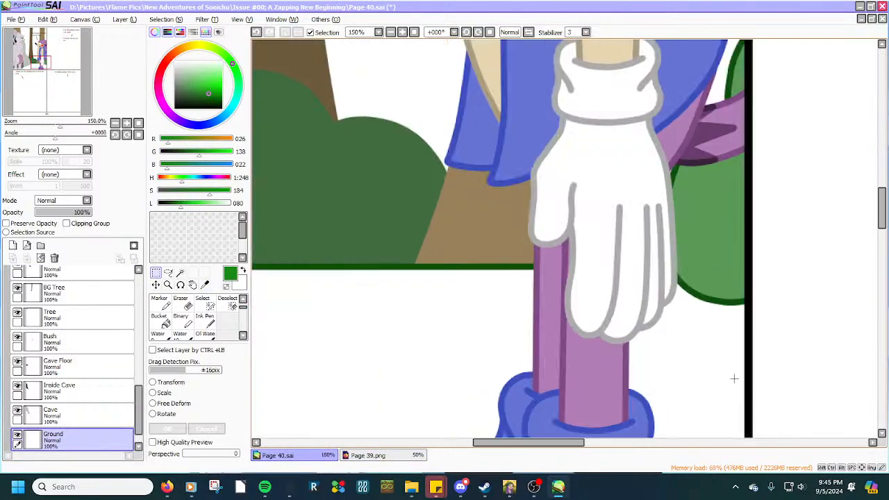
scroll(747, 290, up, 1)
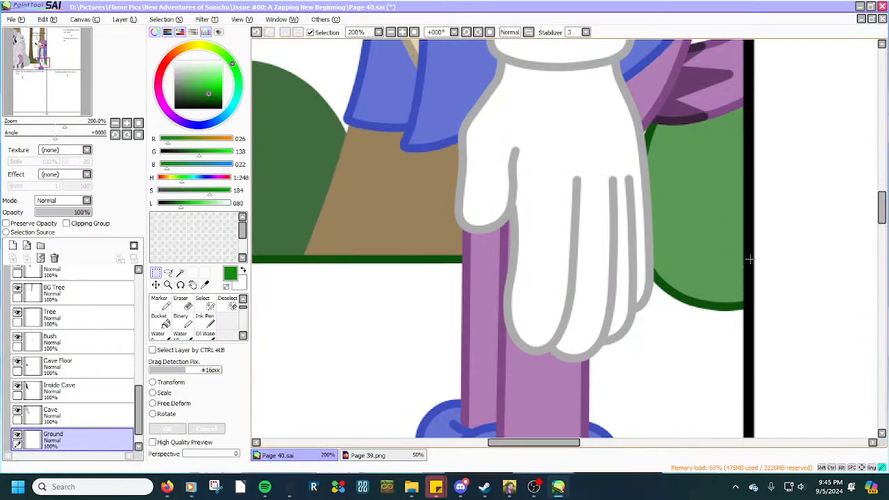
drag(749, 259, 341, 322)
scroll(342, 321, down, 5)
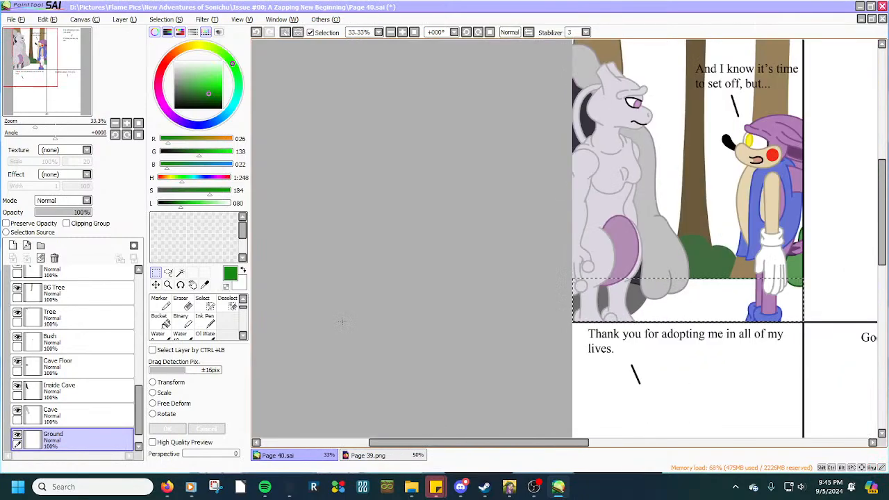
scroll(341, 322, down, 2)
scroll(560, 343, up, 1)
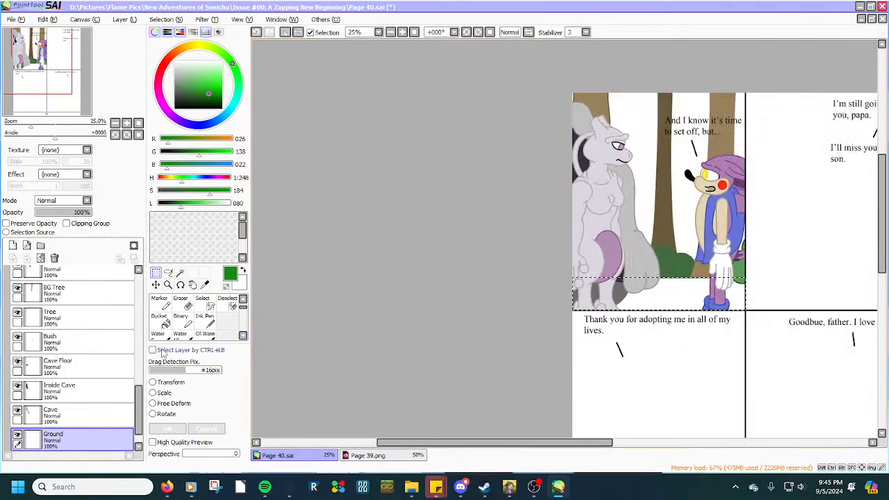
click(162, 319)
click(670, 299)
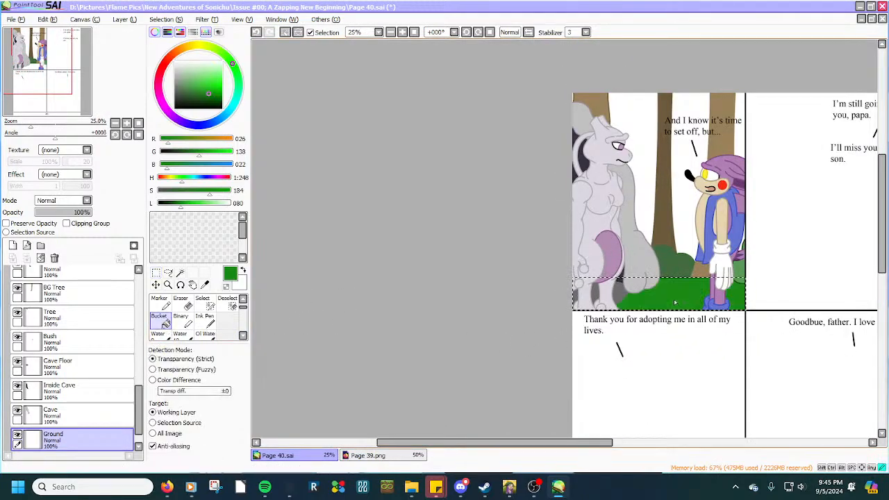
Clear the ground selection and add a new layer named Sky directly beneath the Ground layer.
click(161, 18)
click(165, 33)
scroll(137, 325, down, 1)
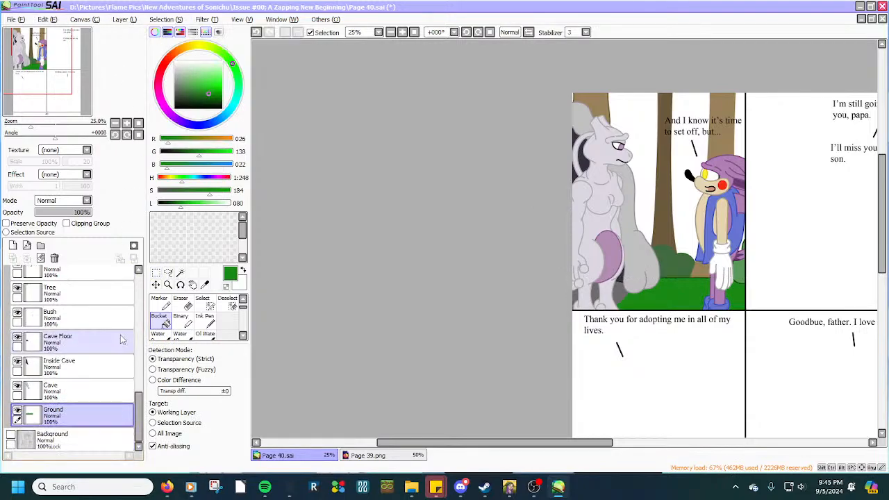
click(14, 245)
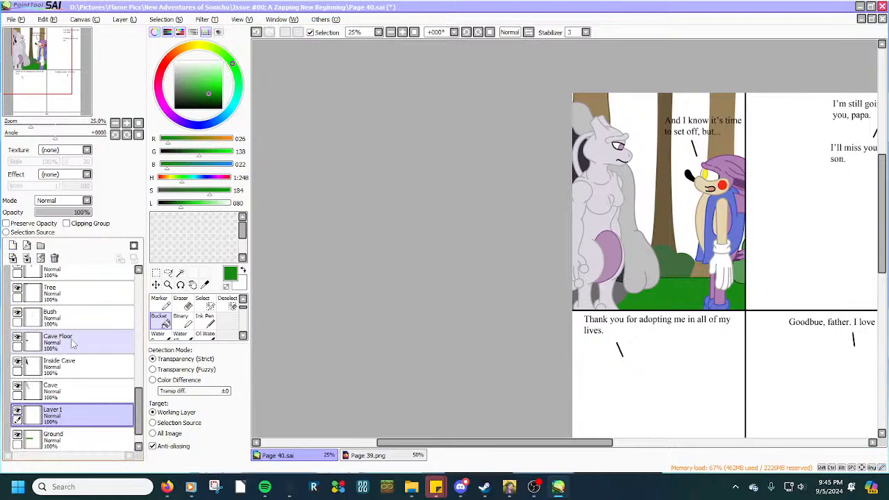
scroll(76, 347, down, 1)
drag(76, 386, 80, 422)
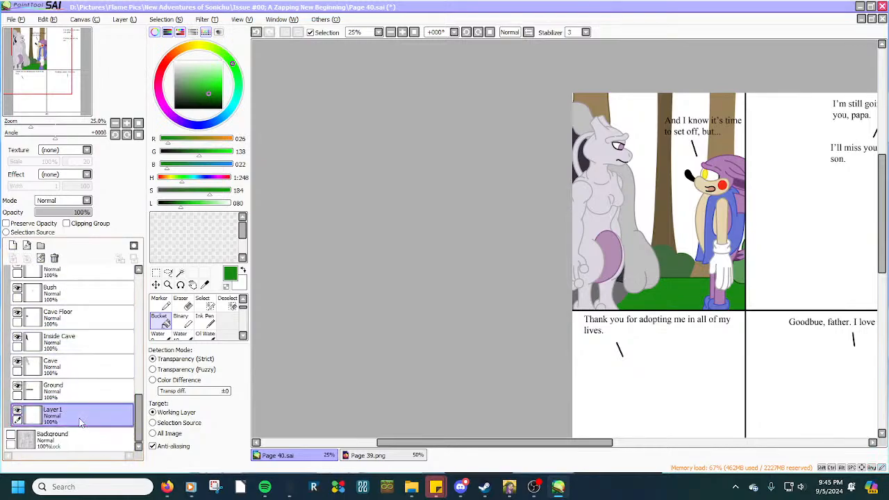
double_click(70, 417)
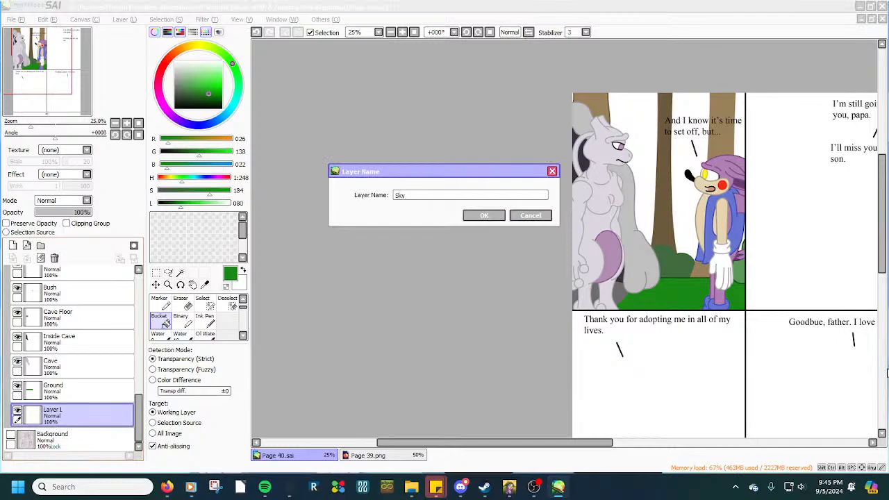
key(Return)
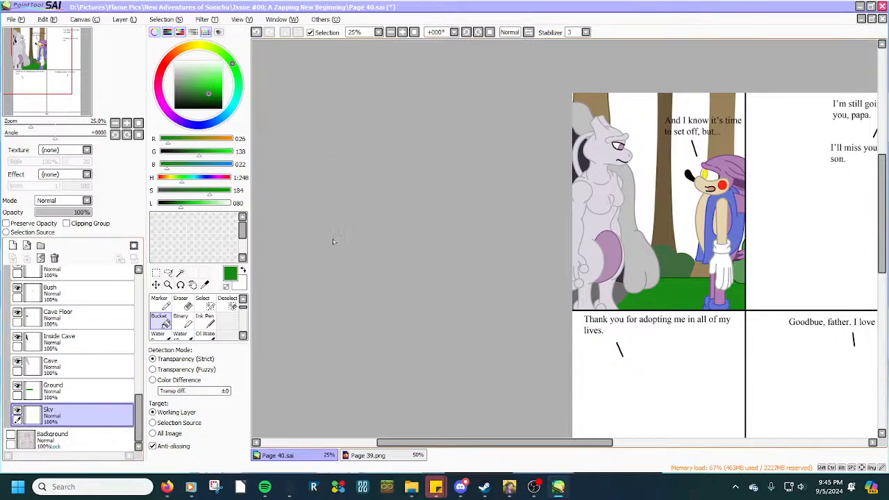
Sample the sky blue (RGB 102, 140, 183) from Page 39.png and return to Page 40 with the rectangular selection tool active.
click(205, 284)
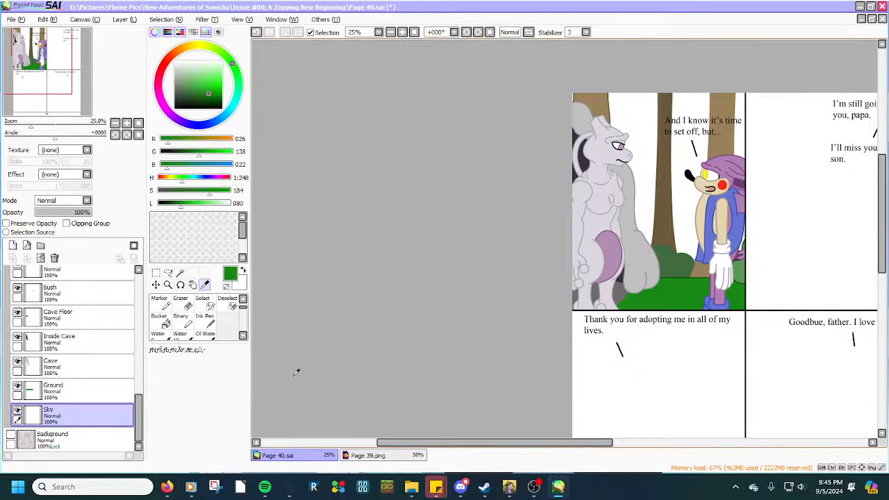
click(356, 457)
click(517, 168)
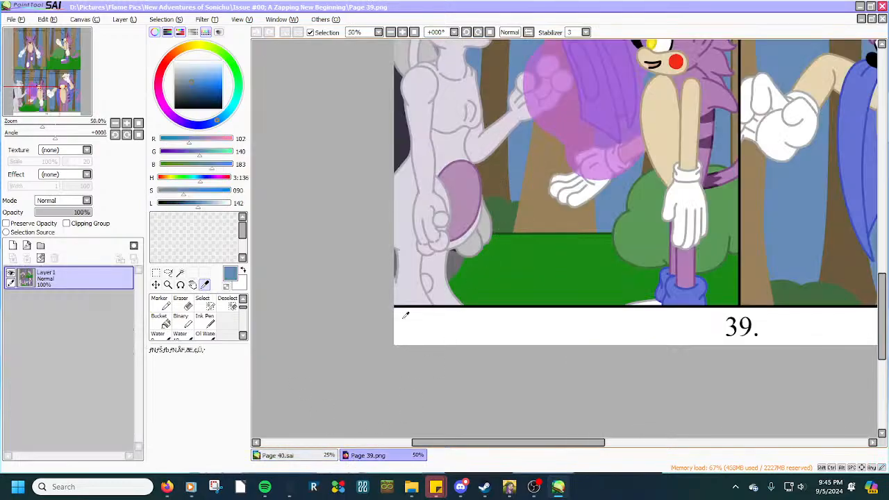
click(305, 460)
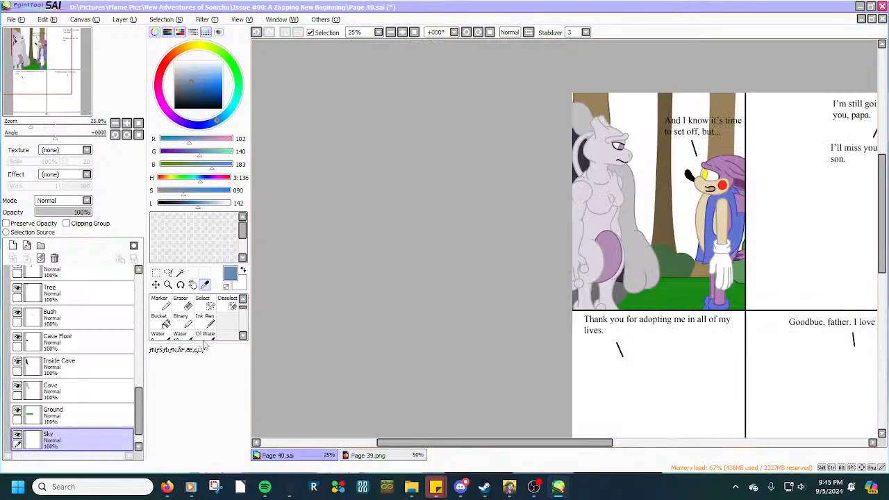
click(155, 273)
scroll(615, 94, up, 4)
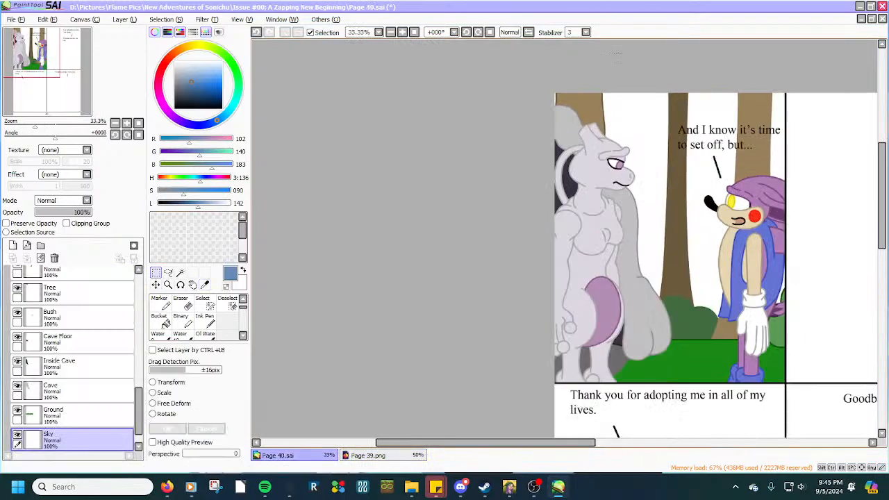
drag(444, 78, 761, 326)
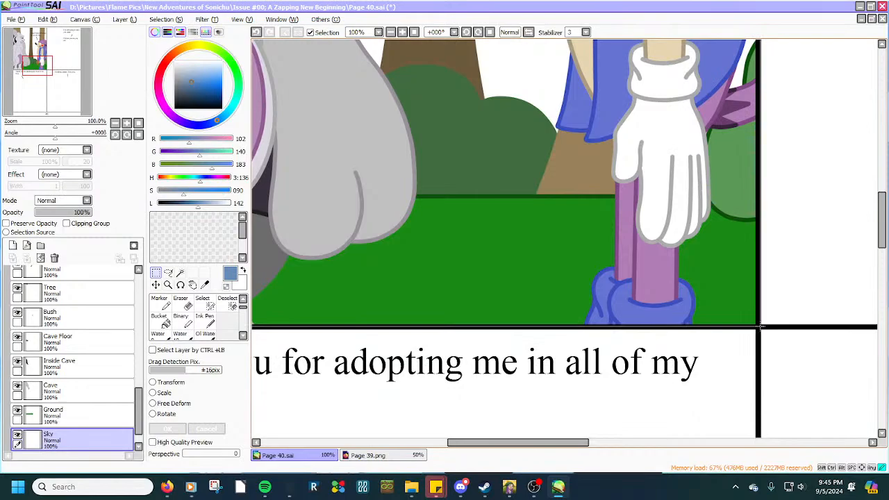
scroll(760, 326, up, 3)
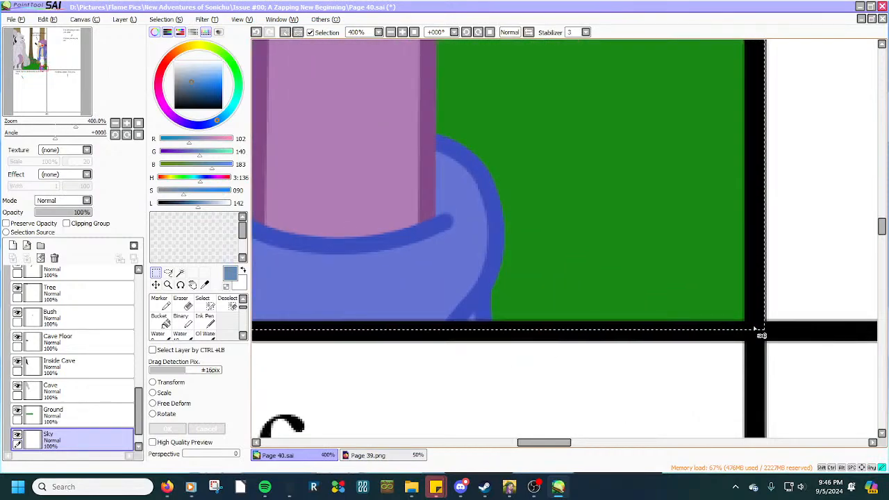
click(770, 338)
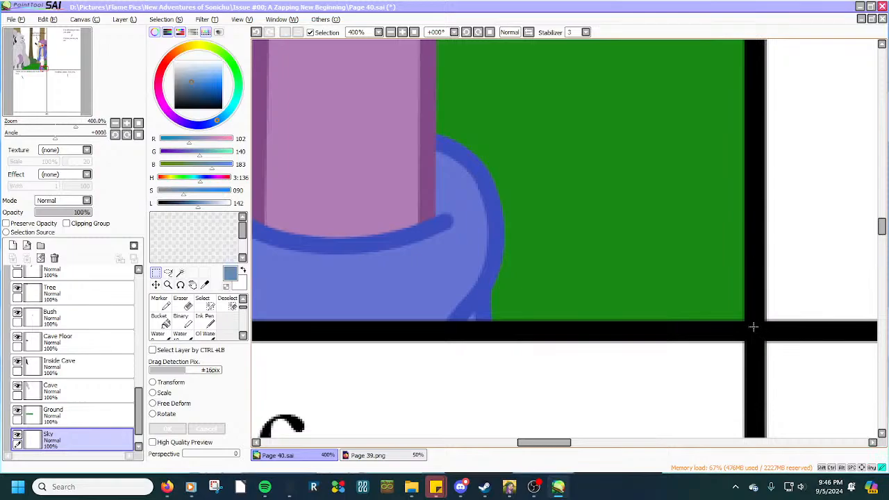
Make a rectangular selection of the entire first panel and fill it with the sampled blue on the Sky layer.
drag(754, 326, 250, 37)
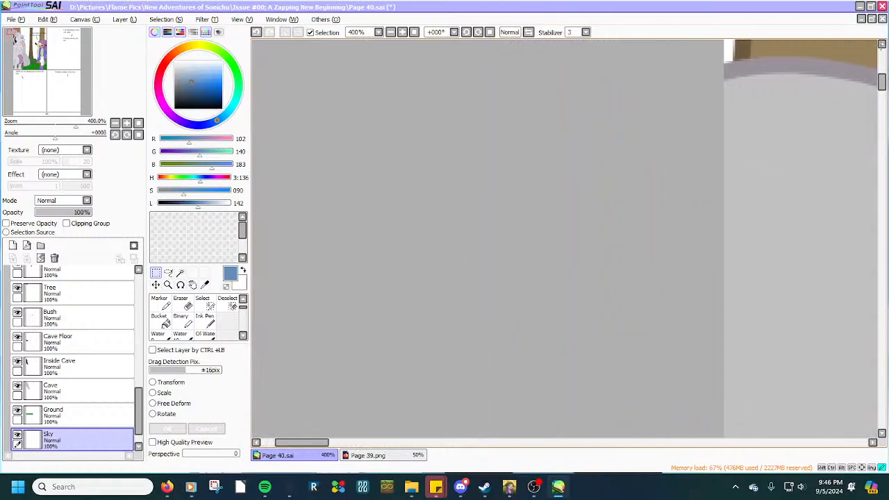
drag(880, 46, 532, 111)
scroll(417, 315, down, 11)
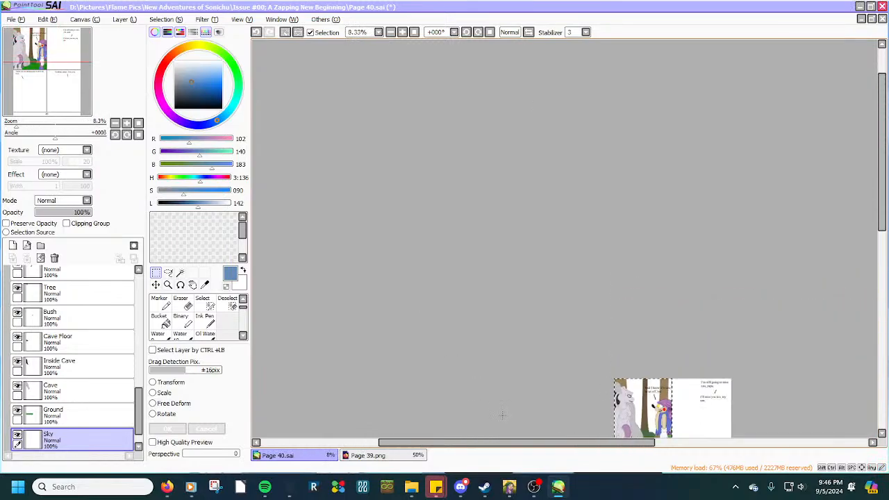
click(160, 321)
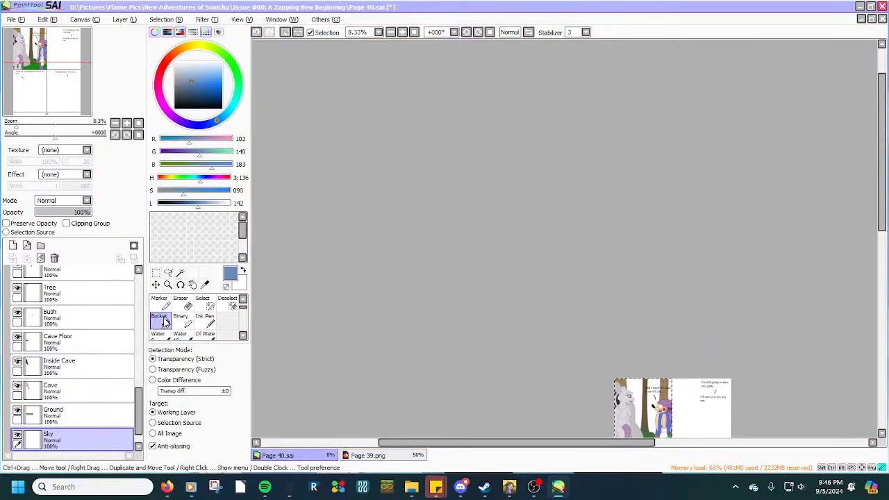
click(641, 415)
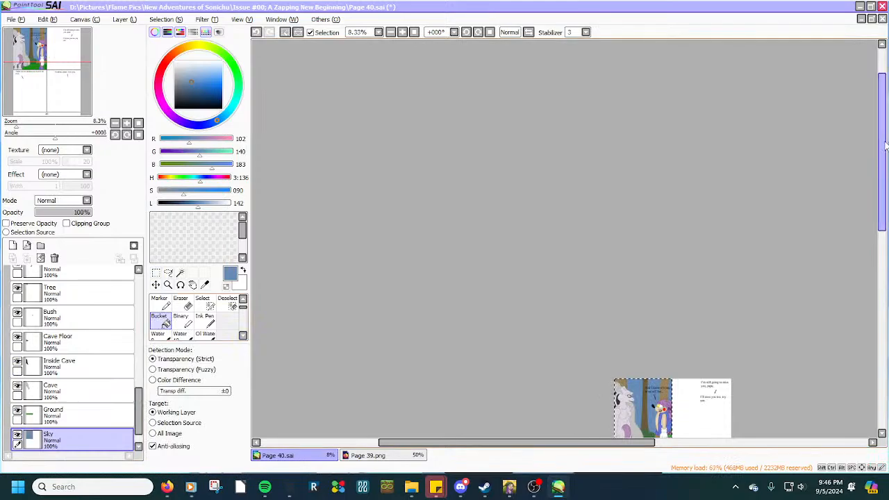
Check the filled sky across the first panel and clear the selection.
drag(883, 145, 883, 183)
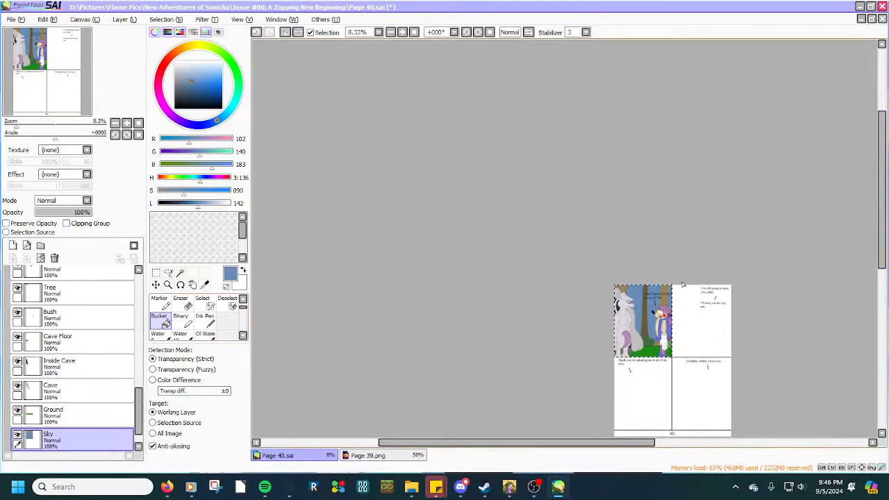
scroll(691, 336, up, 5)
scroll(675, 349, up, 1)
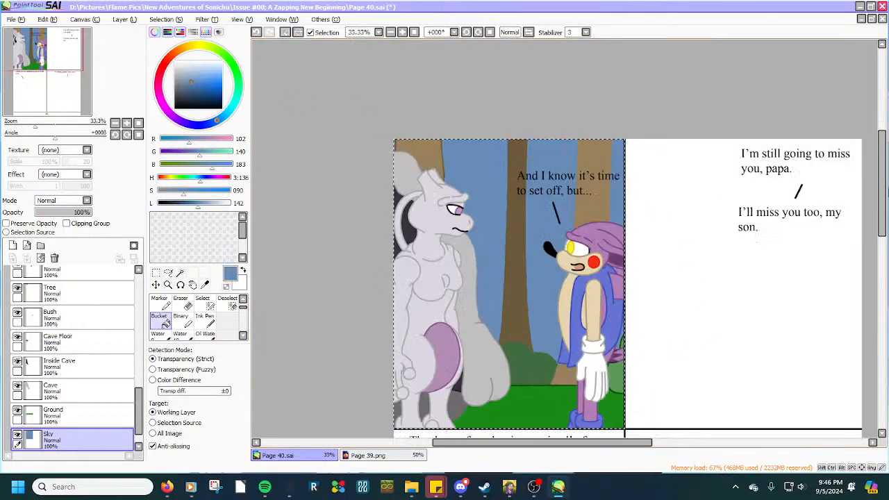
drag(881, 188, 882, 197)
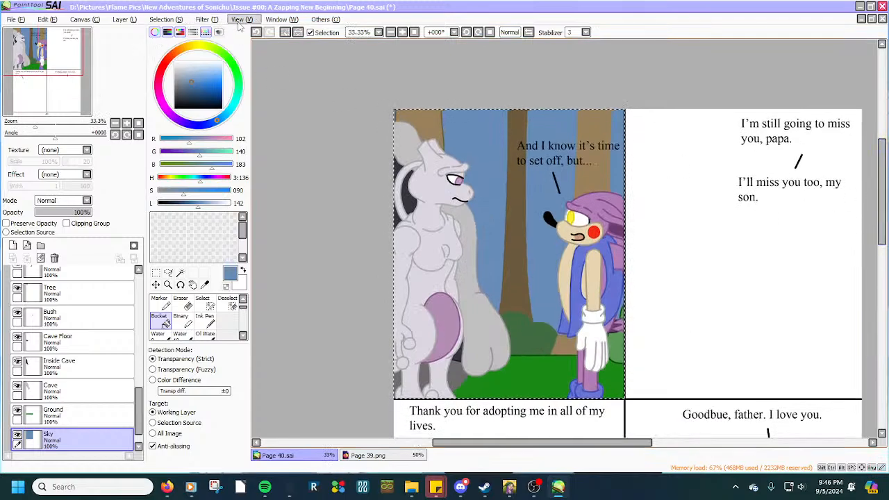
click(182, 23)
click(177, 31)
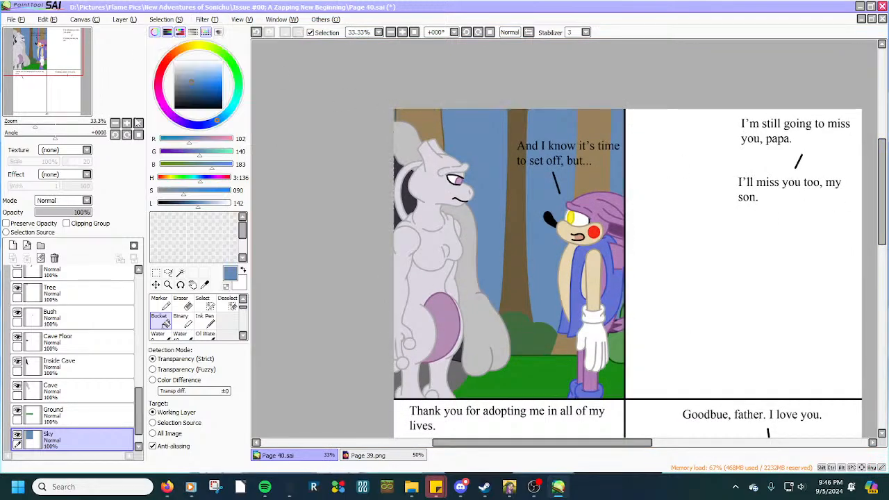
Flatten the Panel 1 folder into a single layer and merge the Linework layer into it.
scroll(90, 278, up, 3)
scroll(87, 281, up, 5)
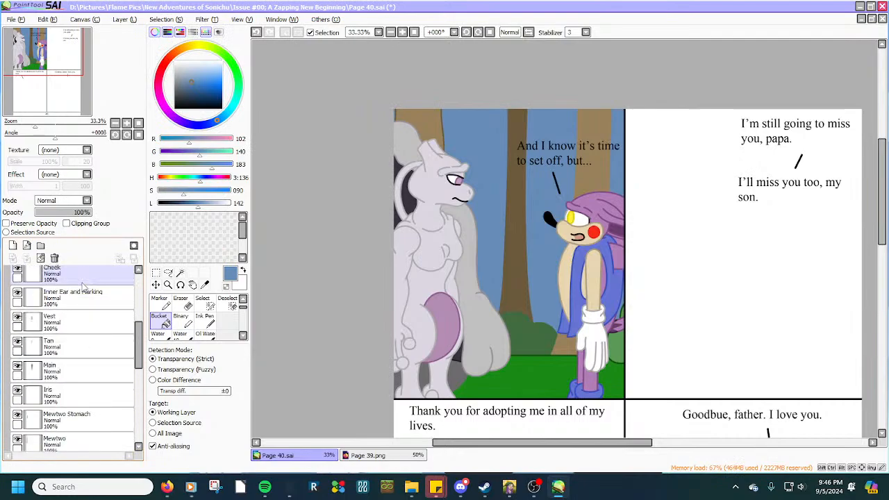
scroll(81, 287, up, 2)
click(81, 283)
click(27, 326)
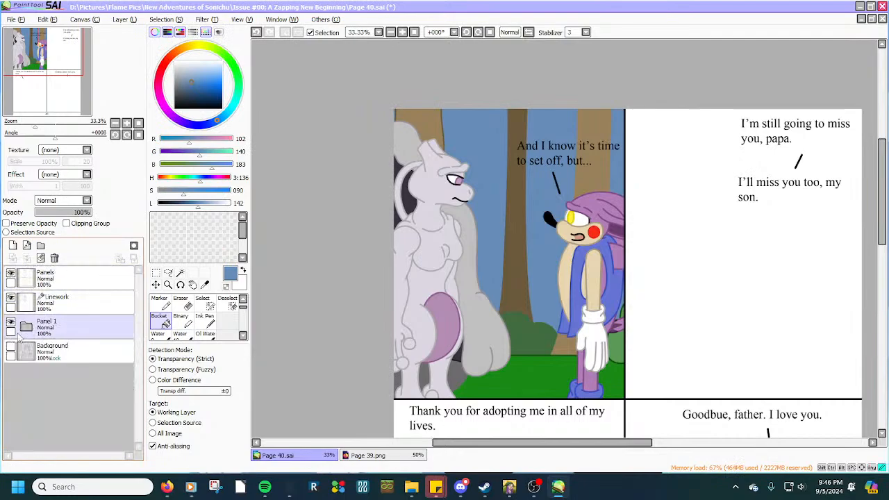
click(43, 332)
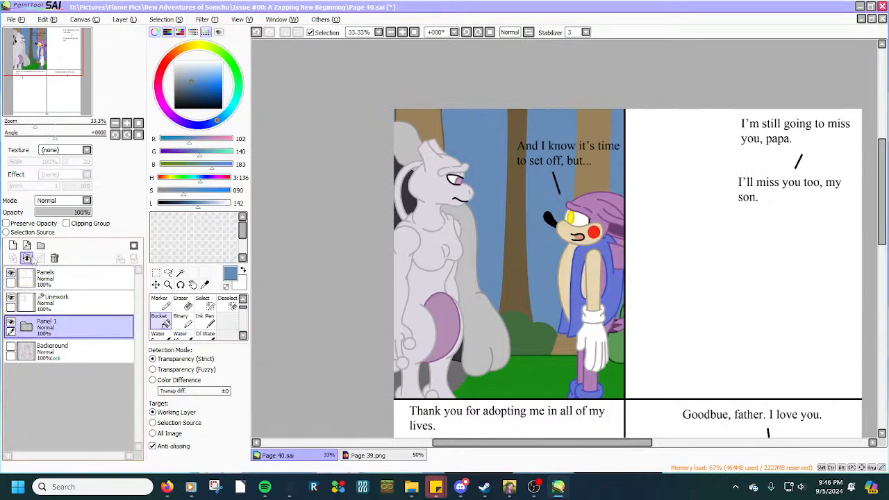
drag(54, 300, 31, 325)
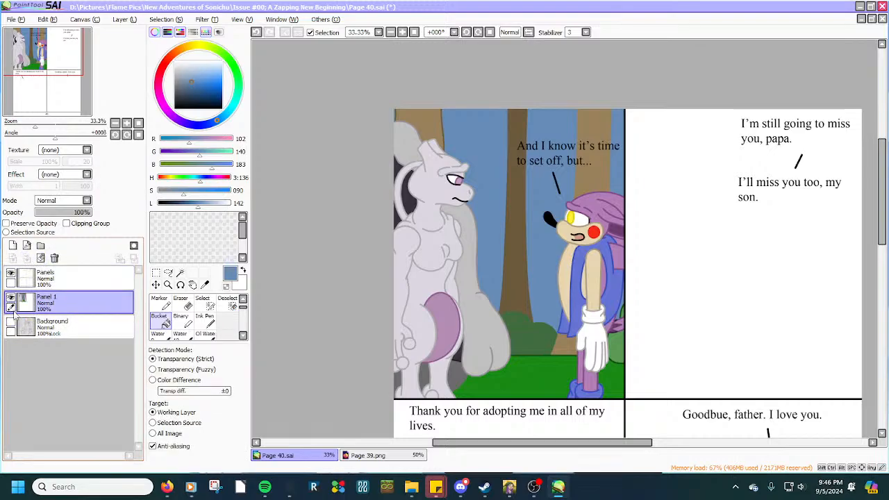
Compare the coloured first panel with the pencil sketch by toggling the visibility of the Background and Panel 1 layers.
click(11, 323)
click(11, 303)
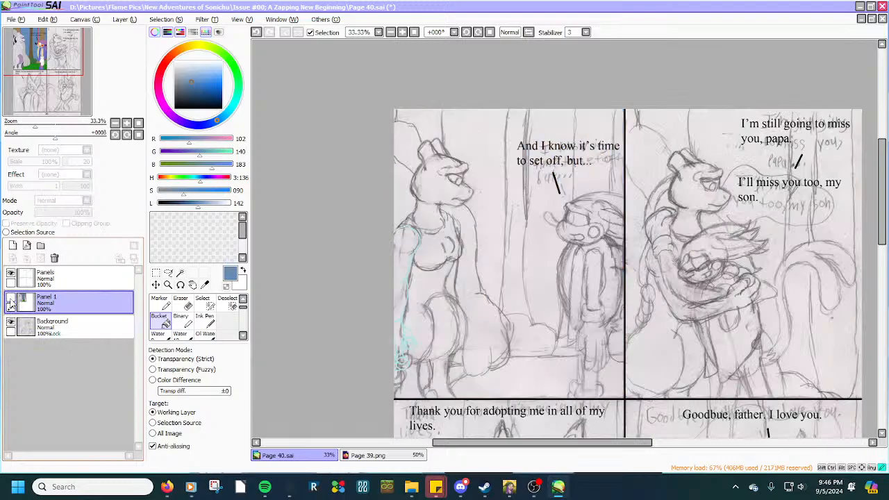
click(10, 303)
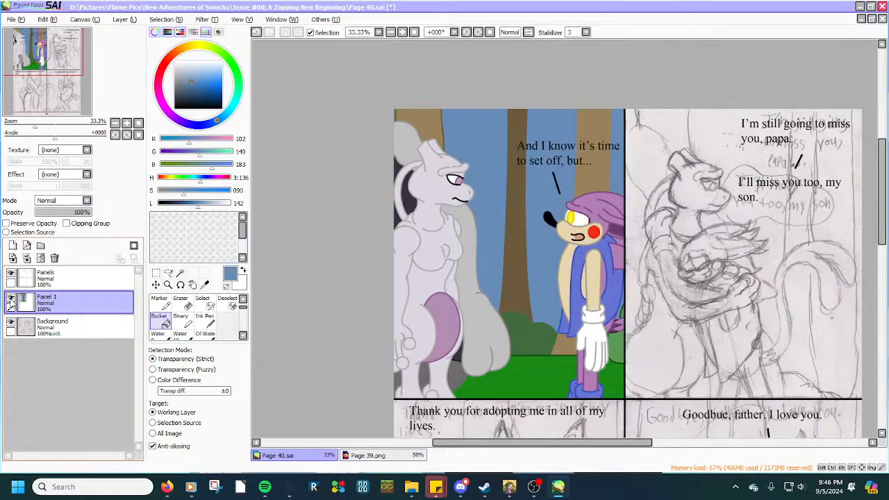
click(10, 303)
click(10, 303)
click(10, 323)
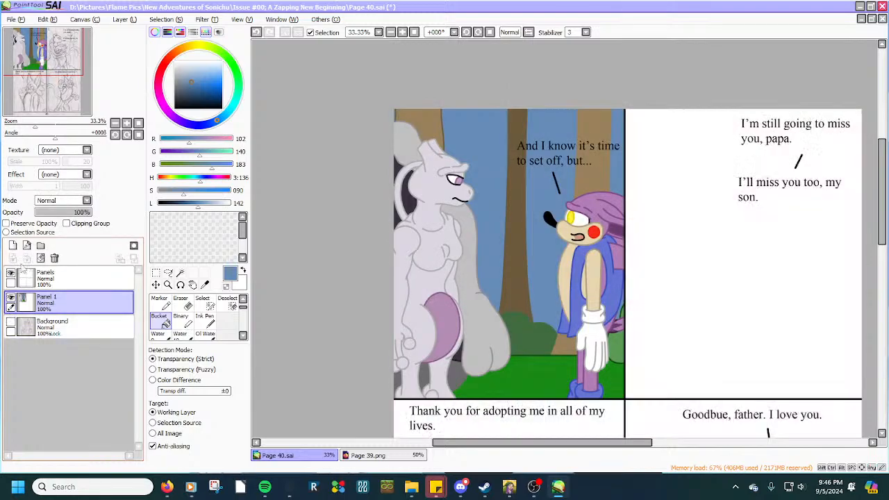
Save Page 40 and switch to OBS.
click(26, 19)
click(39, 86)
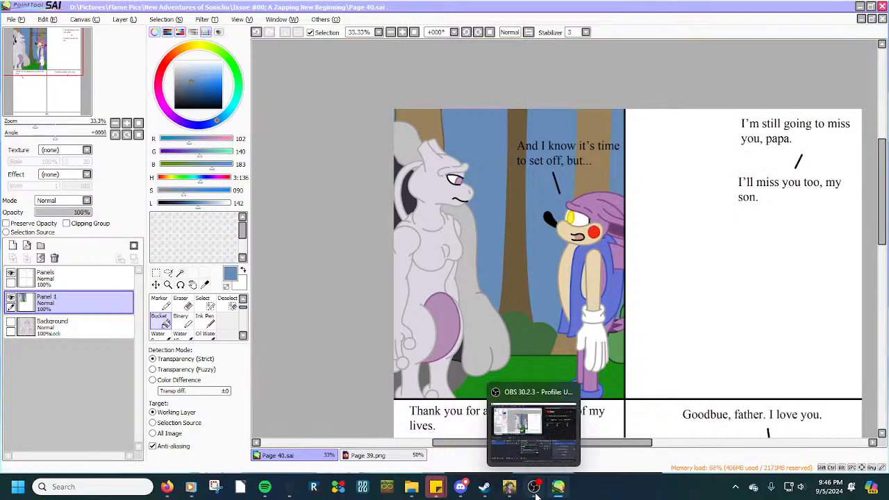
click(535, 493)
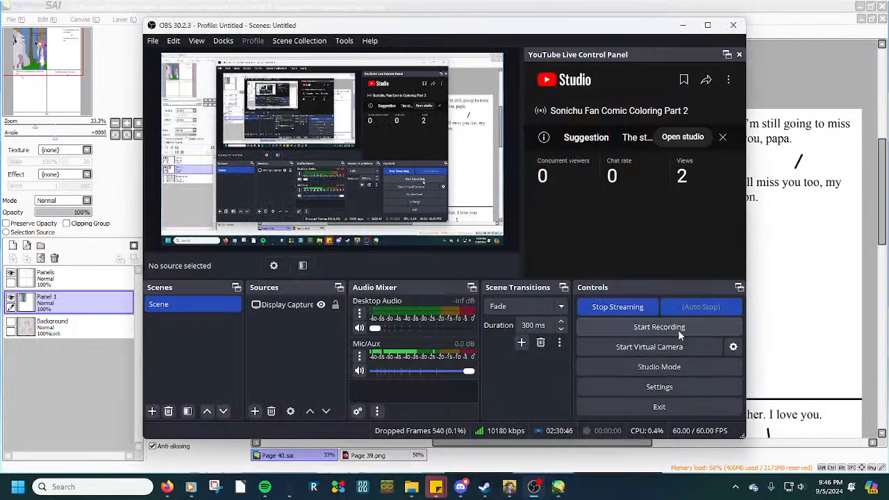